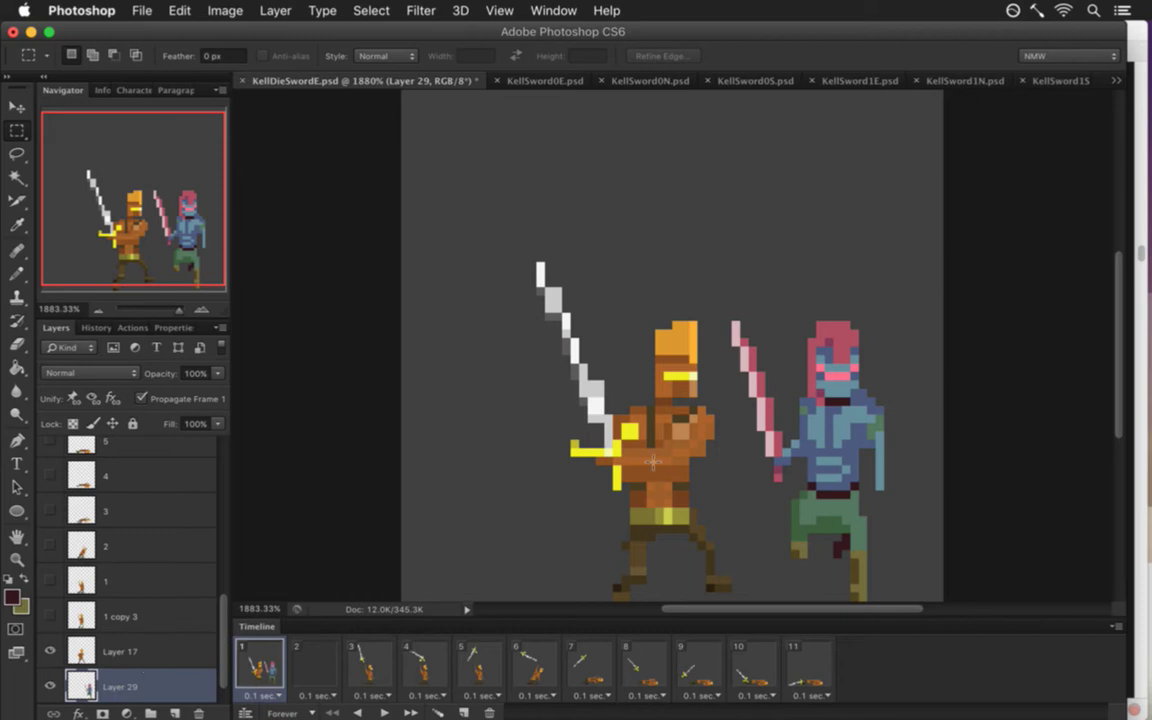
Move the red-haired blue figure on Layer 29 over the orange figure, aligning it with a final one-pixel nudge down.
{"action": "key", "text": "v"}
{"action": "left_click_drag", "start_coordinate": [825, 368], "coordinate": [657, 368]}
{"action": "key", "text": "super+t"}
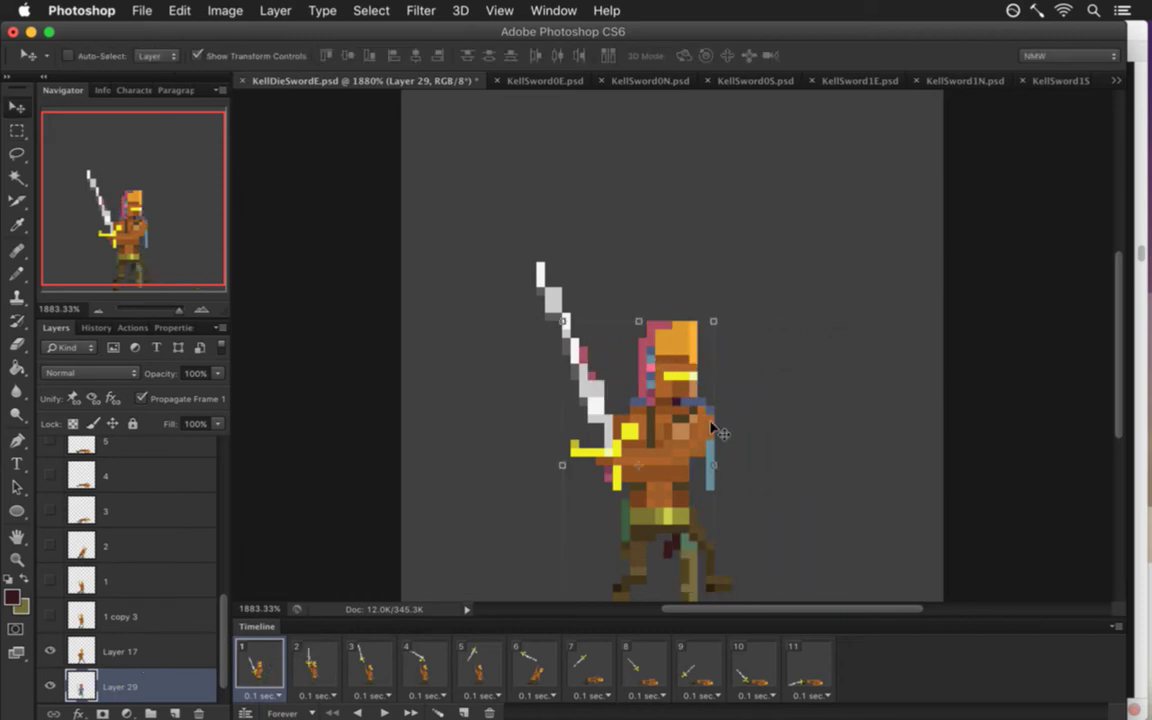
{"action": "scroll", "coordinate": [690, 410], "scroll_direction": "down", "scroll_amount": 2}
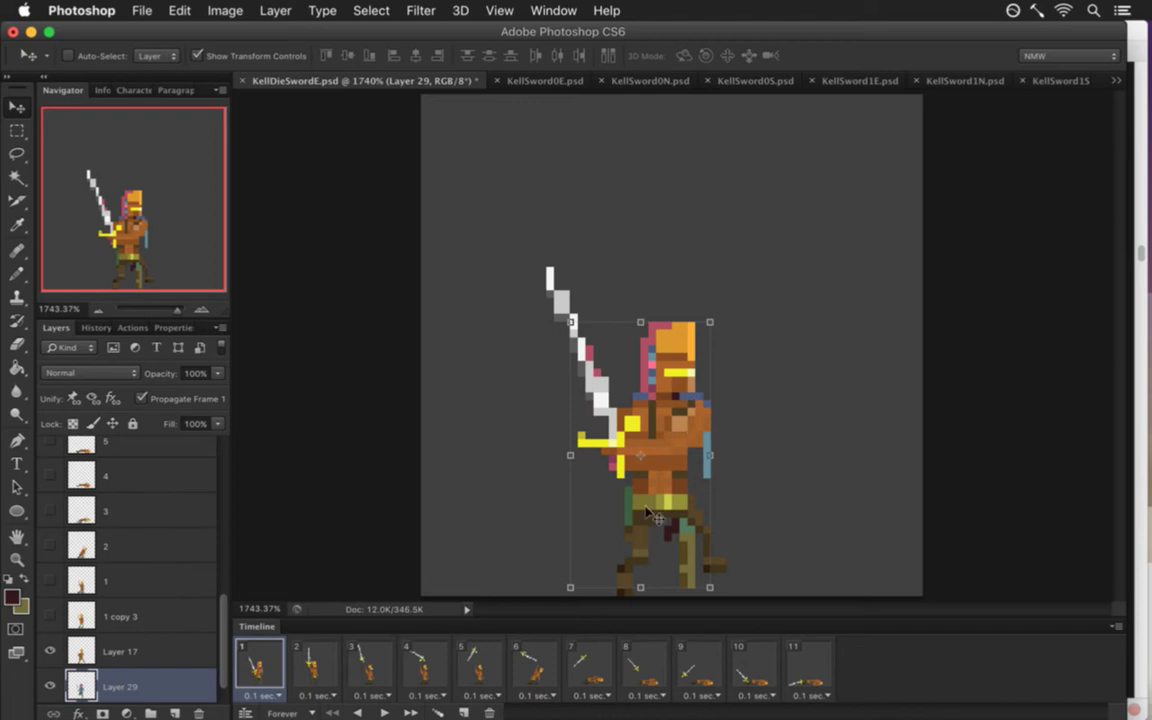
{"action": "key", "text": "Down"}
{"action": "key", "text": "m"}
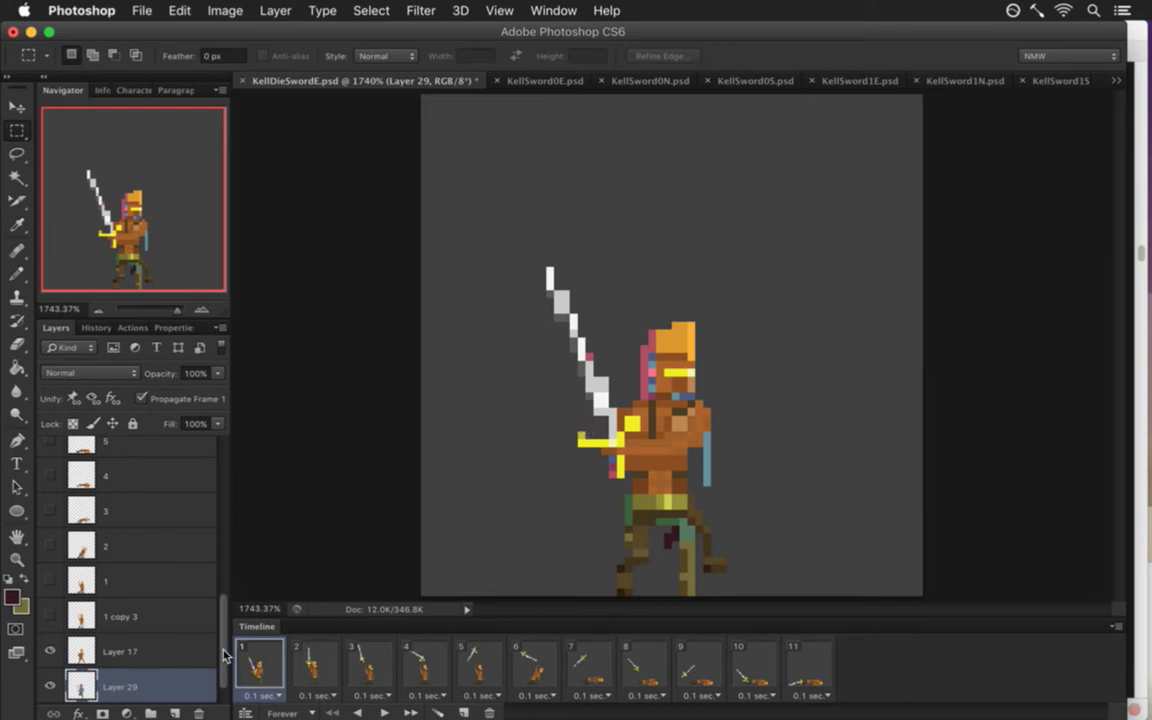
Hide Layer 17 and the old white-and-gold sword layer in frame 1 and save the file.
{"action": "scroll", "coordinate": [205, 591], "scroll_direction": "down", "scroll_amount": 1}
{"action": "left_click", "coordinate": [97, 612]}
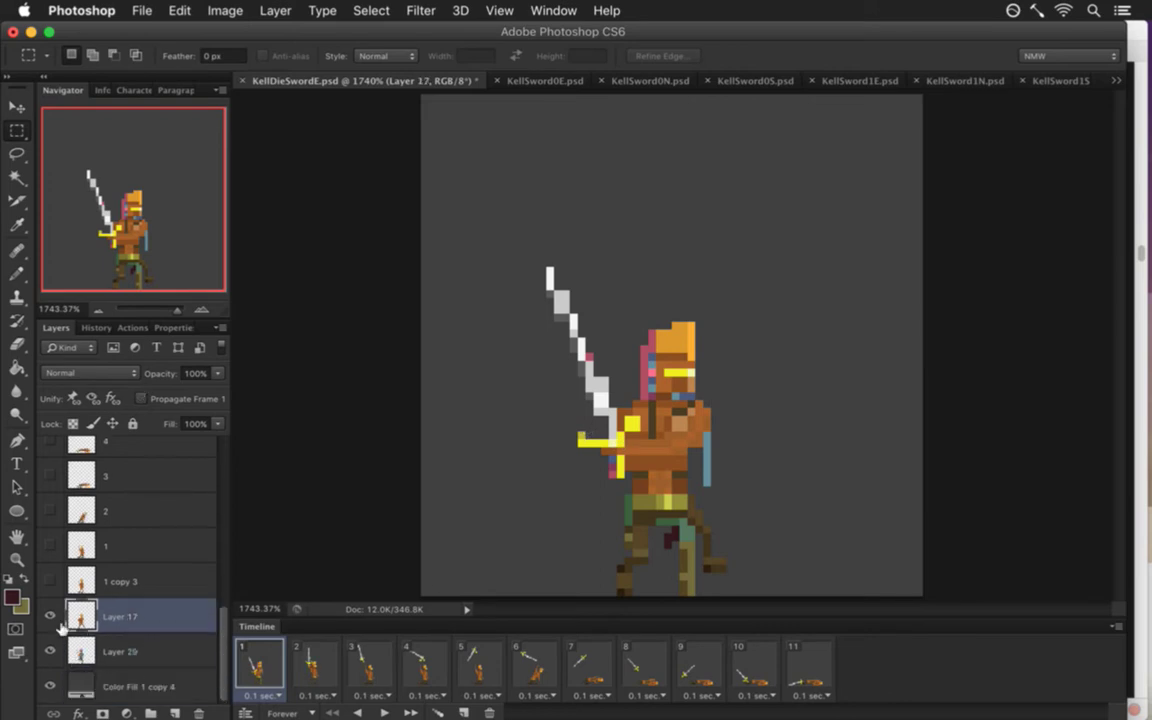
{"action": "left_click", "coordinate": [50, 616]}
{"action": "key", "text": "super+s"}
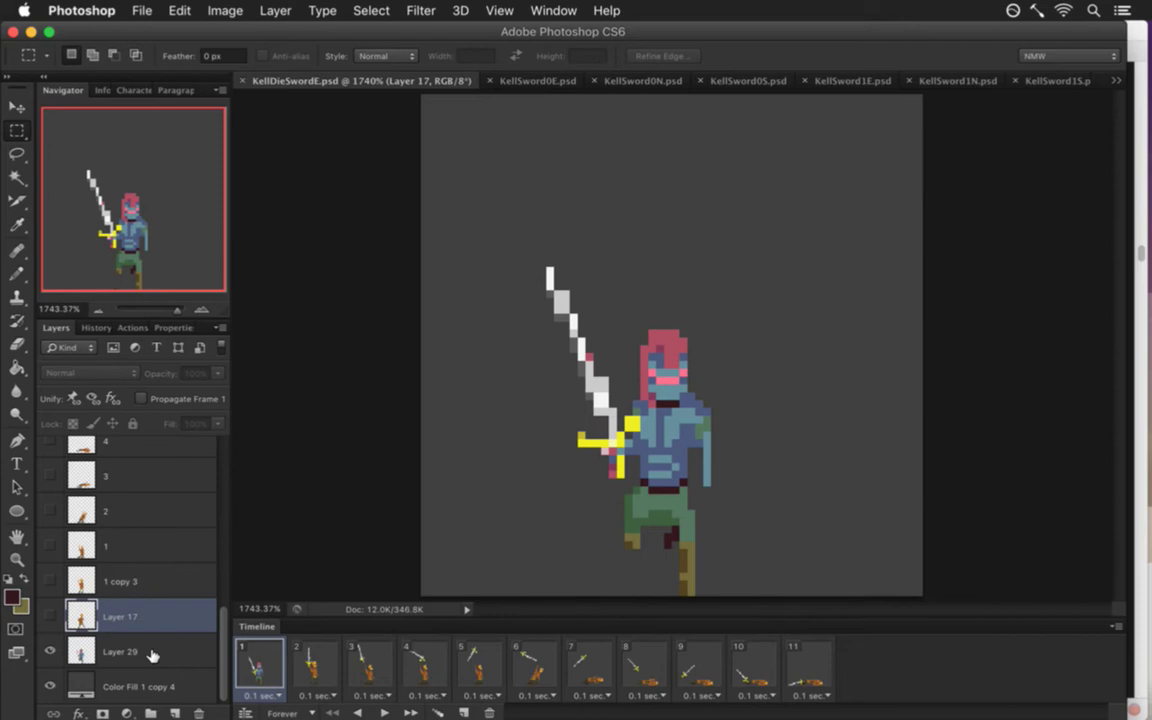
{"action": "left_click_drag", "start_coordinate": [222, 617], "coordinate": [229, 680]}
{"action": "left_click", "coordinate": [50, 594]}
{"action": "key", "text": "super+s"}
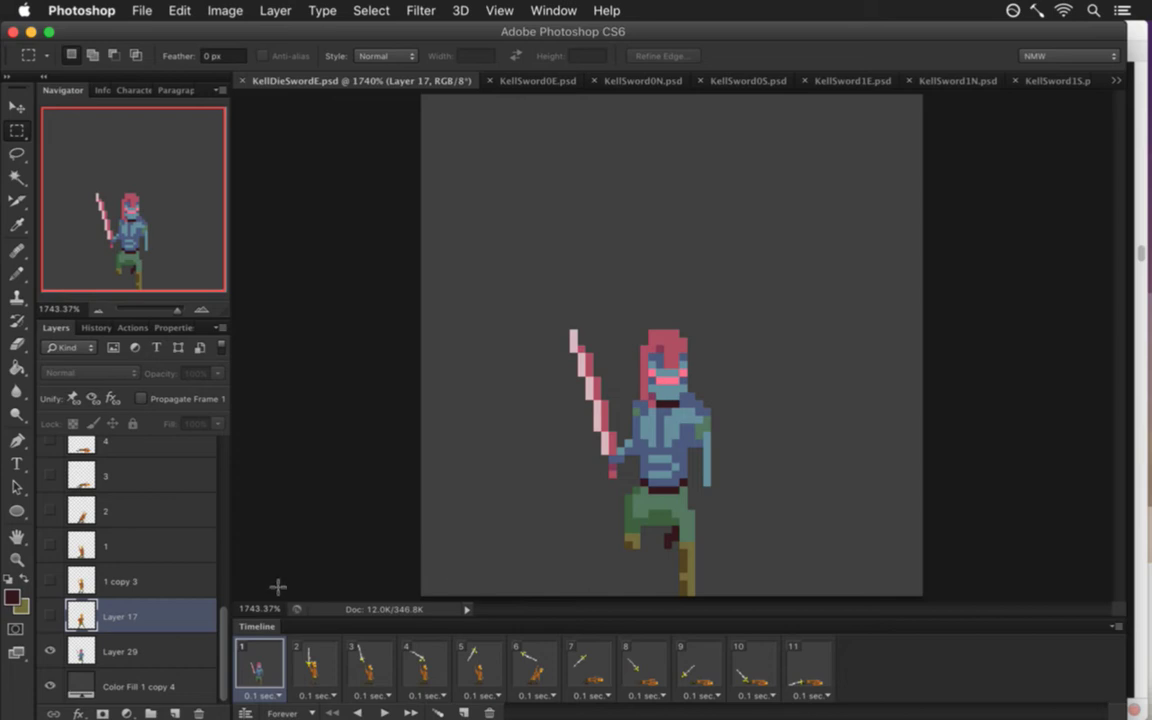
Measure the blue figure's placement in frame 1 with marquee selections from the canvas's left edge to the figure.
{"action": "mouse_move", "coordinate": [228, 651]}
{"action": "left_mouse_down"}
{"action": "mouse_move", "coordinate": [214, 473]}
{"action": "mouse_move", "coordinate": [220, 651]}
{"action": "left_mouse_up"}
{"action": "left_click_drag", "start_coordinate": [425, 310], "coordinate": [669, 407]}
{"action": "left_click", "coordinate": [481, 460]}
{"action": "left_click_drag", "start_coordinate": [424, 437], "coordinate": [665, 563]}
{"action": "left_click", "coordinate": [389, 290]}
{"action": "left_click", "coordinate": [1120, 83]}
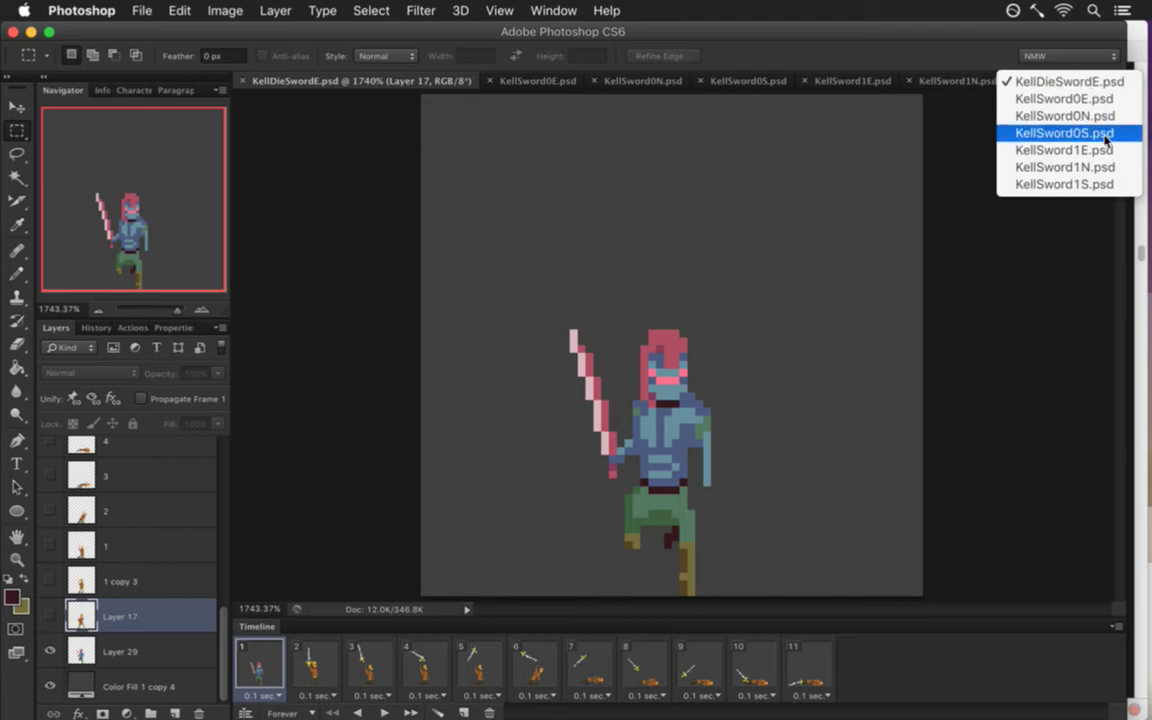
{"action": "left_click", "coordinate": [352, 152]}
Open the recent file KellIdleSwordS.psd and measure its figure's placement from the canvas's left edge with marquee selections.
{"action": "left_click", "coordinate": [142, 10]}
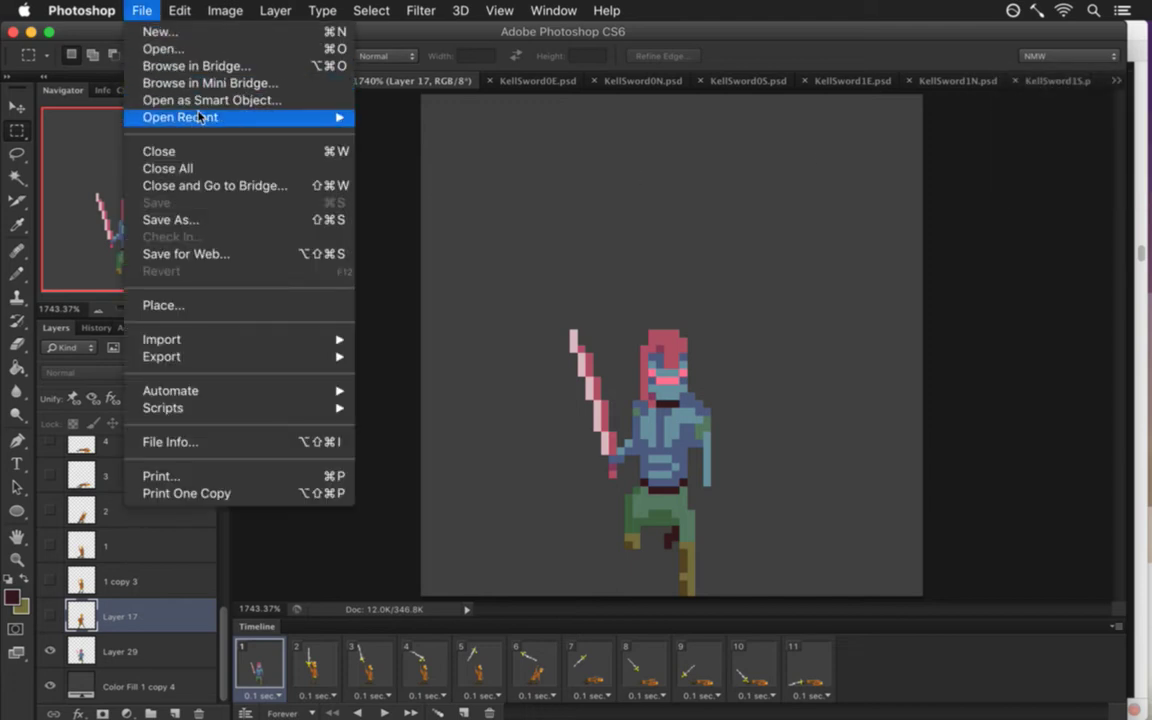
{"action": "mouse_move", "coordinate": [252, 117]}
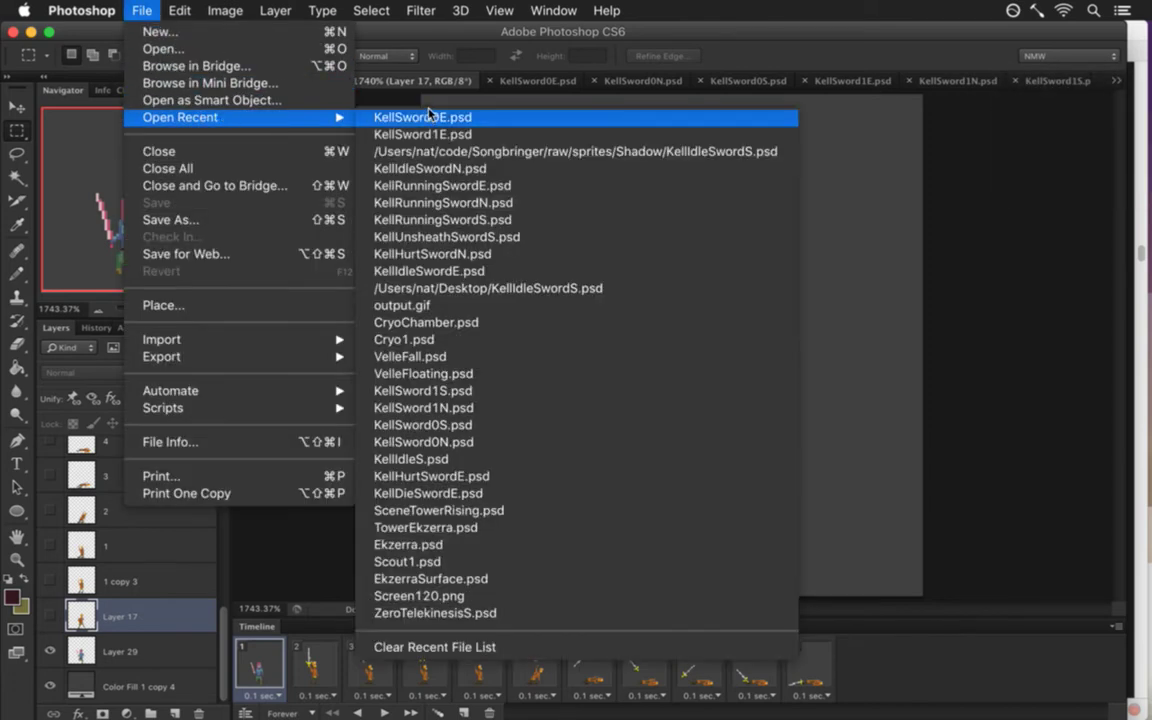
{"action": "left_click", "coordinate": [555, 217]}
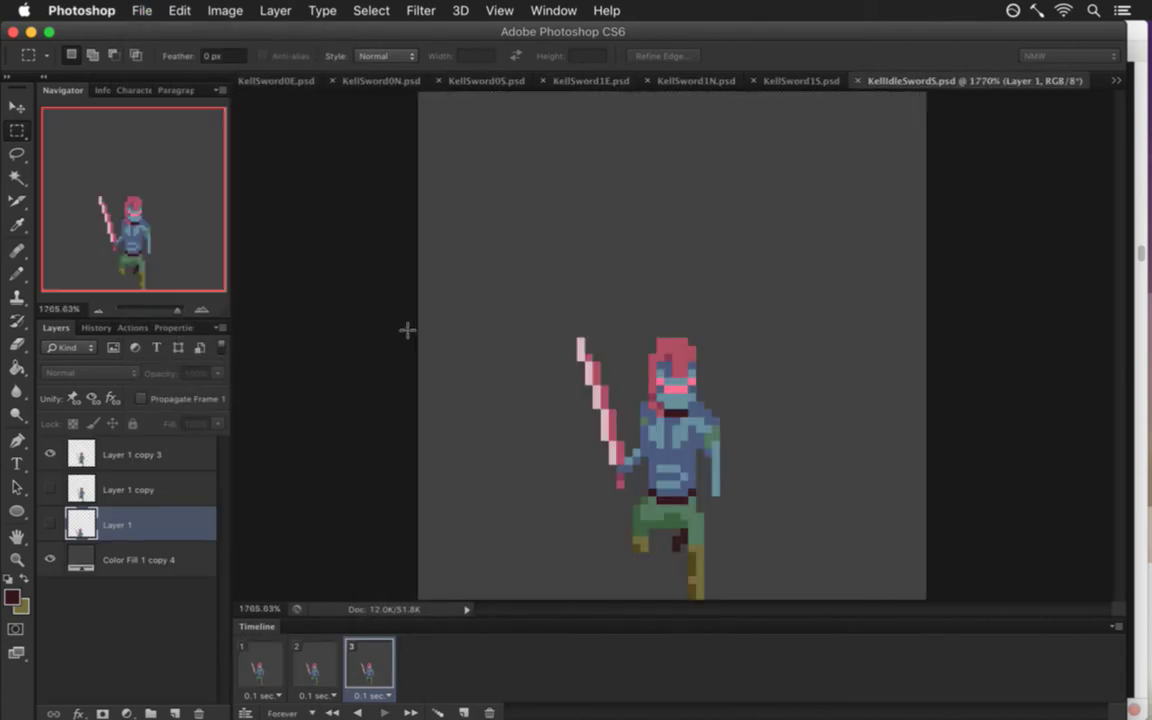
{"action": "left_click_drag", "start_coordinate": [418, 330], "coordinate": [674, 409]}
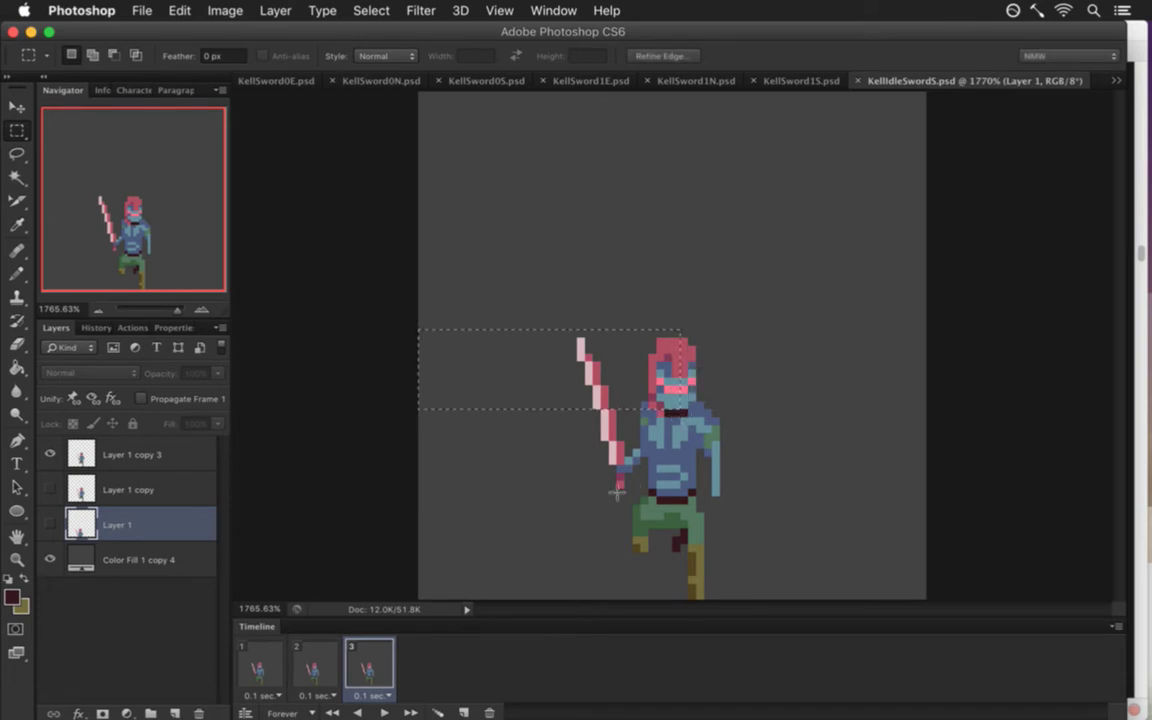
{"action": "left_click_drag", "start_coordinate": [414, 504], "coordinate": [672, 552]}
{"action": "key", "text": "super+d"}
Return to KellDieSwordE.psd, nudge the figure on Layer 29 one pixel to the right and save the file.
{"action": "left_click", "coordinate": [1116, 80]}
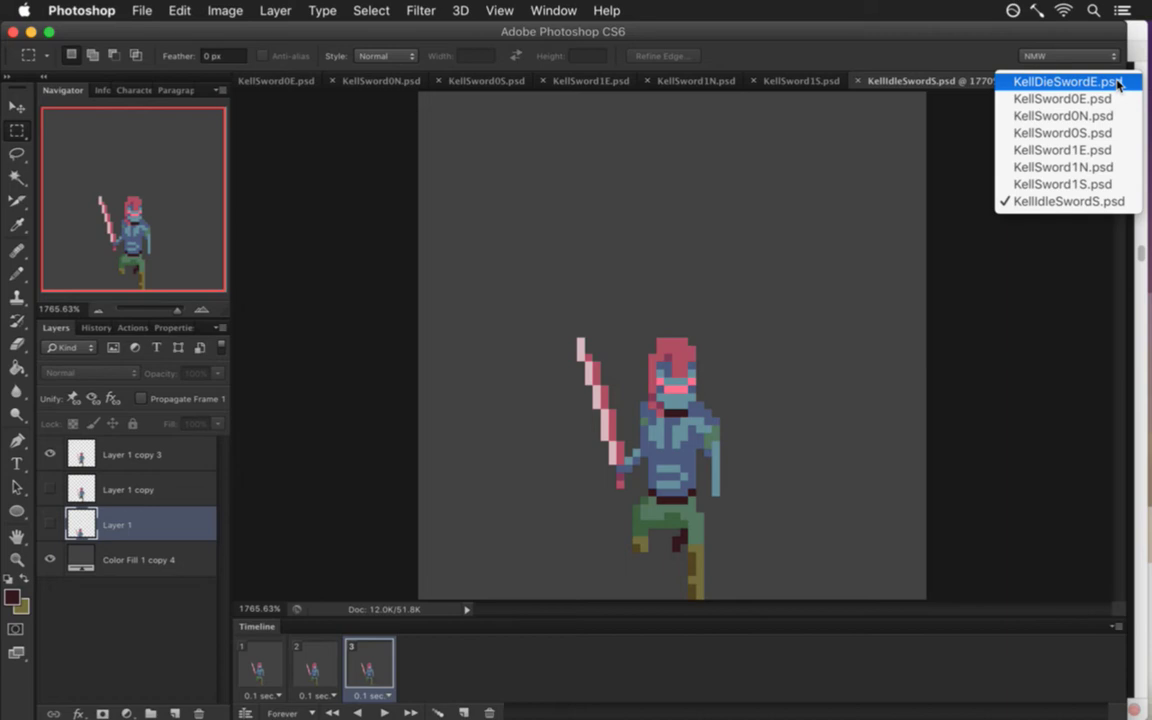
{"action": "left_click", "coordinate": [1118, 82]}
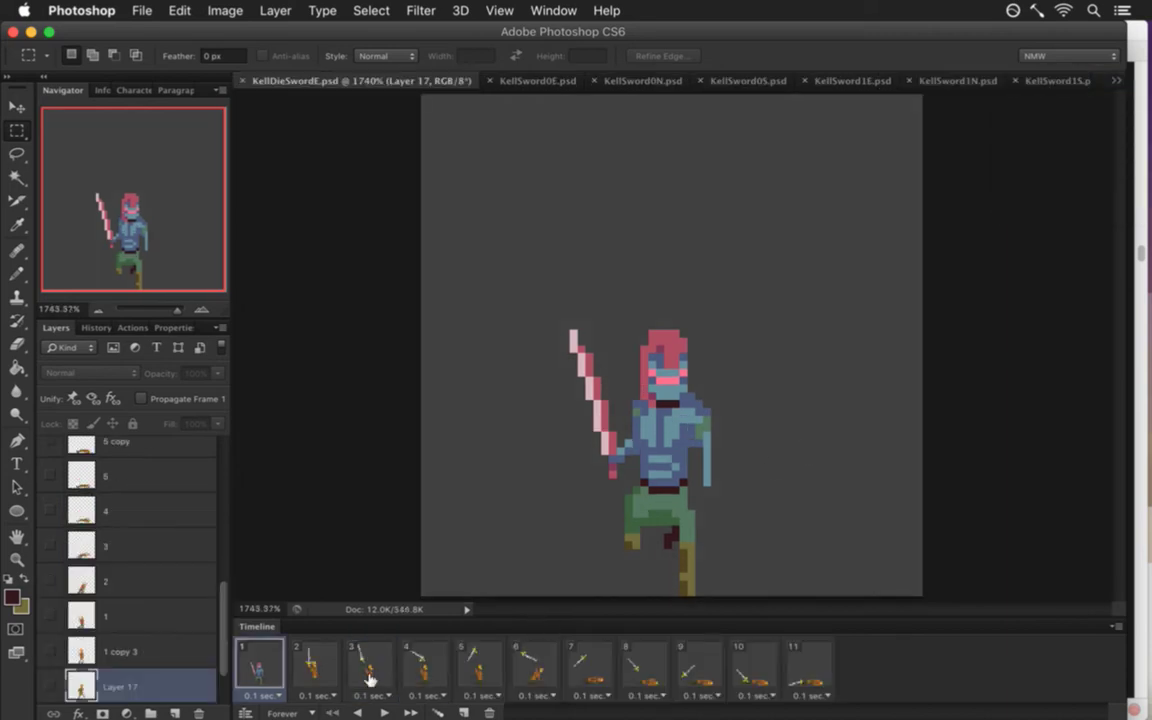
{"action": "scroll", "coordinate": [205, 565], "scroll_direction": "down", "scroll_amount": 2}
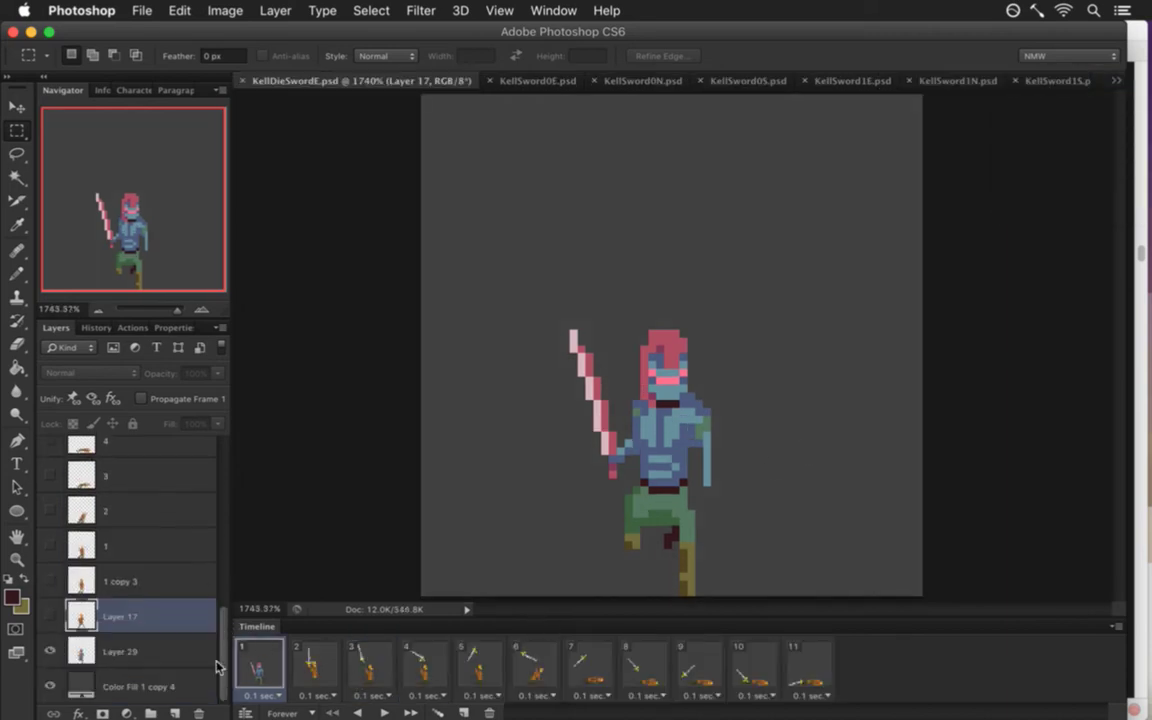
{"action": "left_click", "coordinate": [151, 652]}
{"action": "left_click_drag", "start_coordinate": [424, 450], "coordinate": [663, 571]}
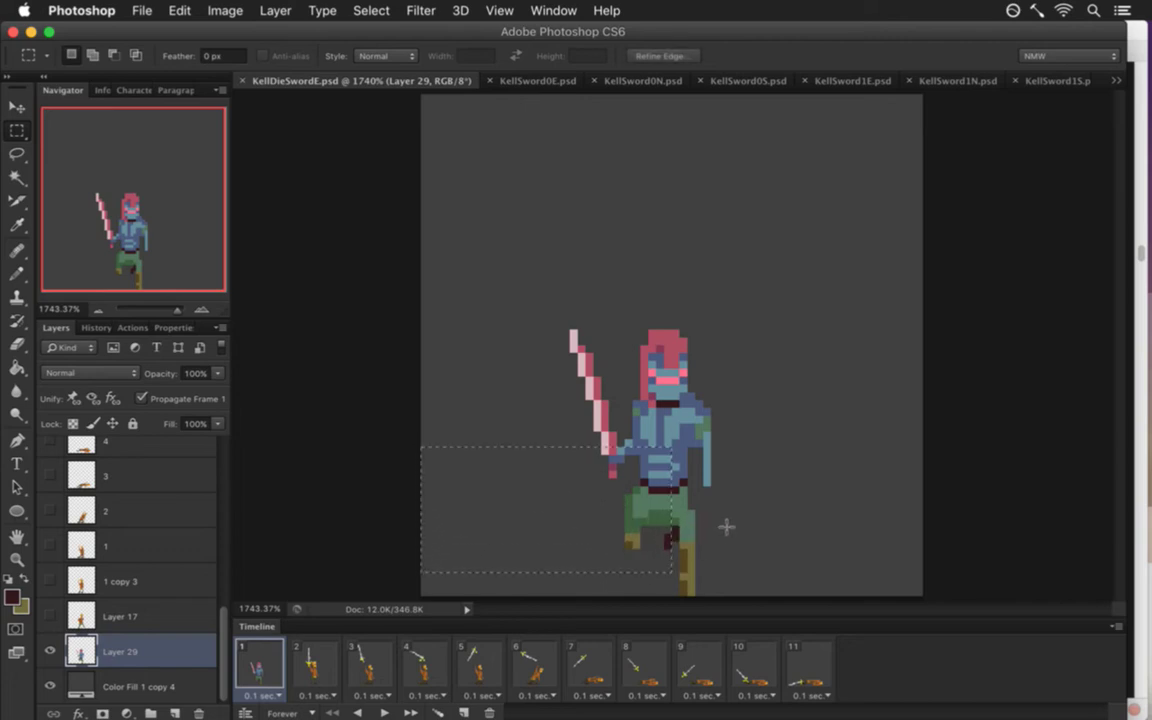
{"action": "key", "text": "ctrl+d"}
{"action": "key", "text": "v"}
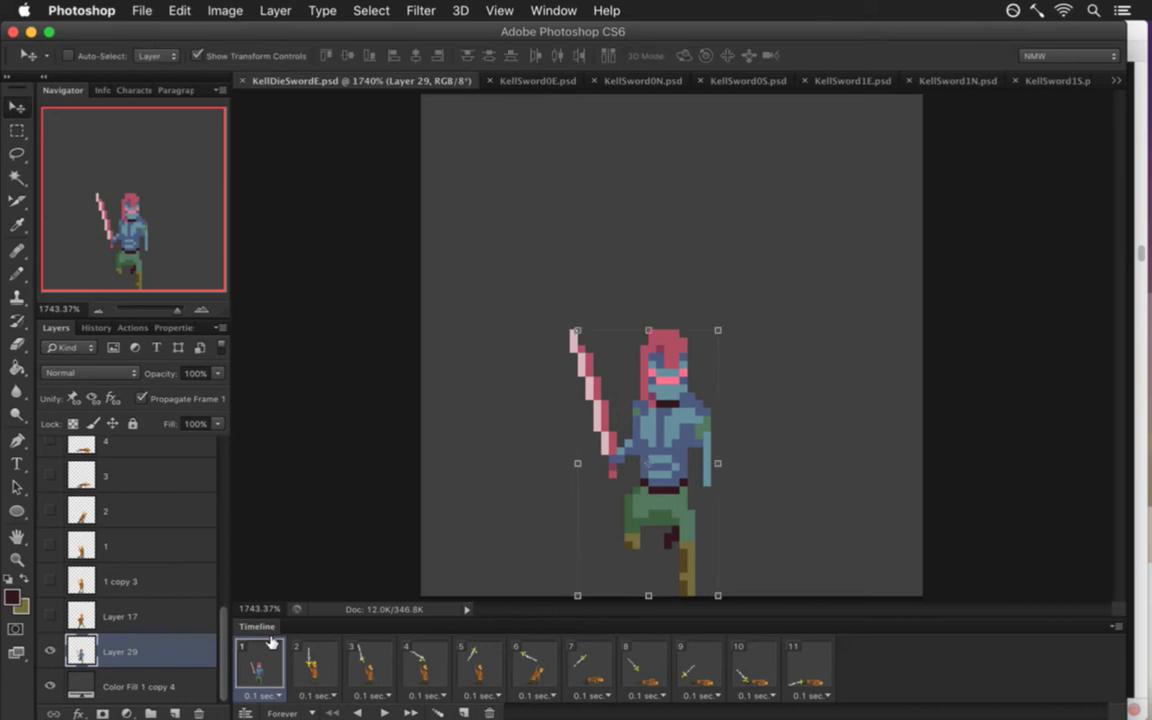
{"action": "key", "text": "Right"}
{"action": "key", "text": "m"}
{"action": "left_click_drag", "start_coordinate": [413, 493], "coordinate": [670, 586]}
{"action": "key", "text": "super+s"}
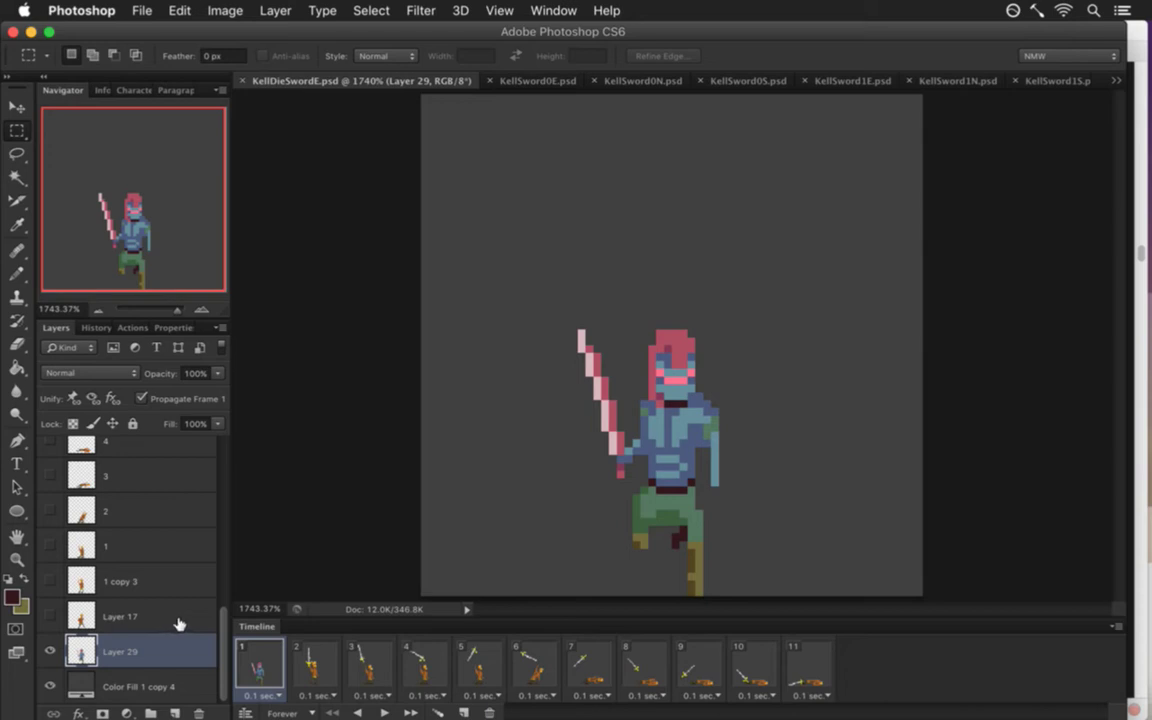
Duplicate Layer 29 for frame 2 and make the copy visible together with the orange figure on layer 1 copy 3.
{"action": "left_click", "coordinate": [308, 668]}
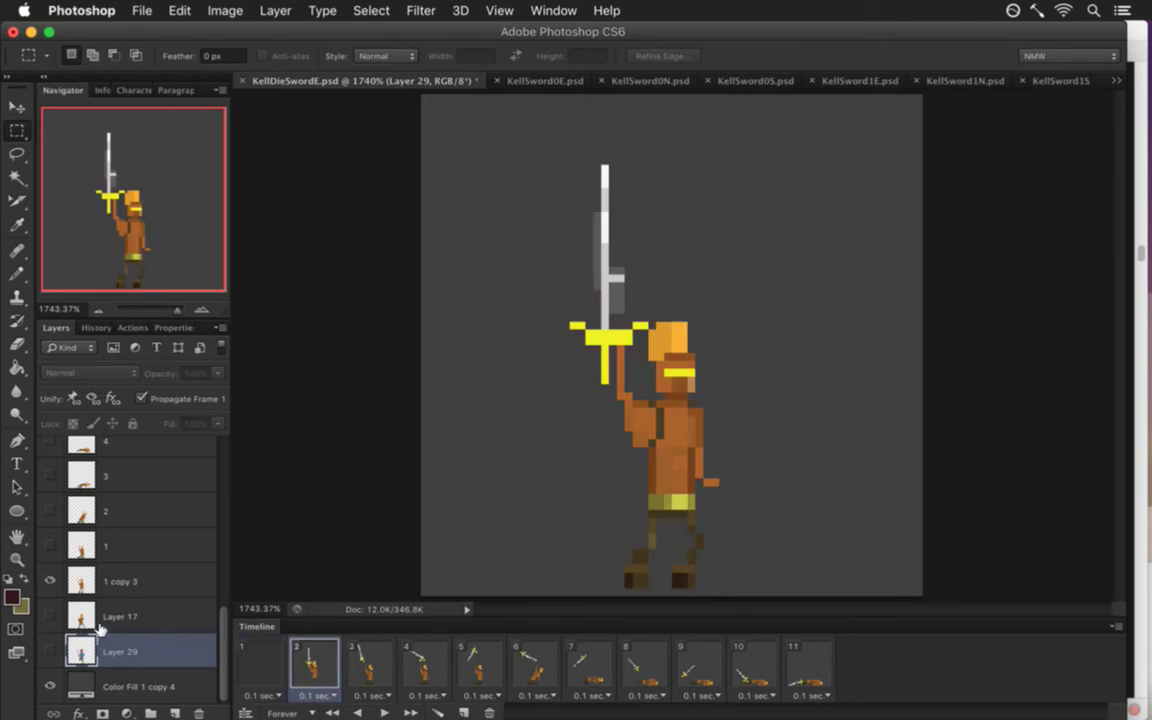
{"action": "key", "text": "super+j"}
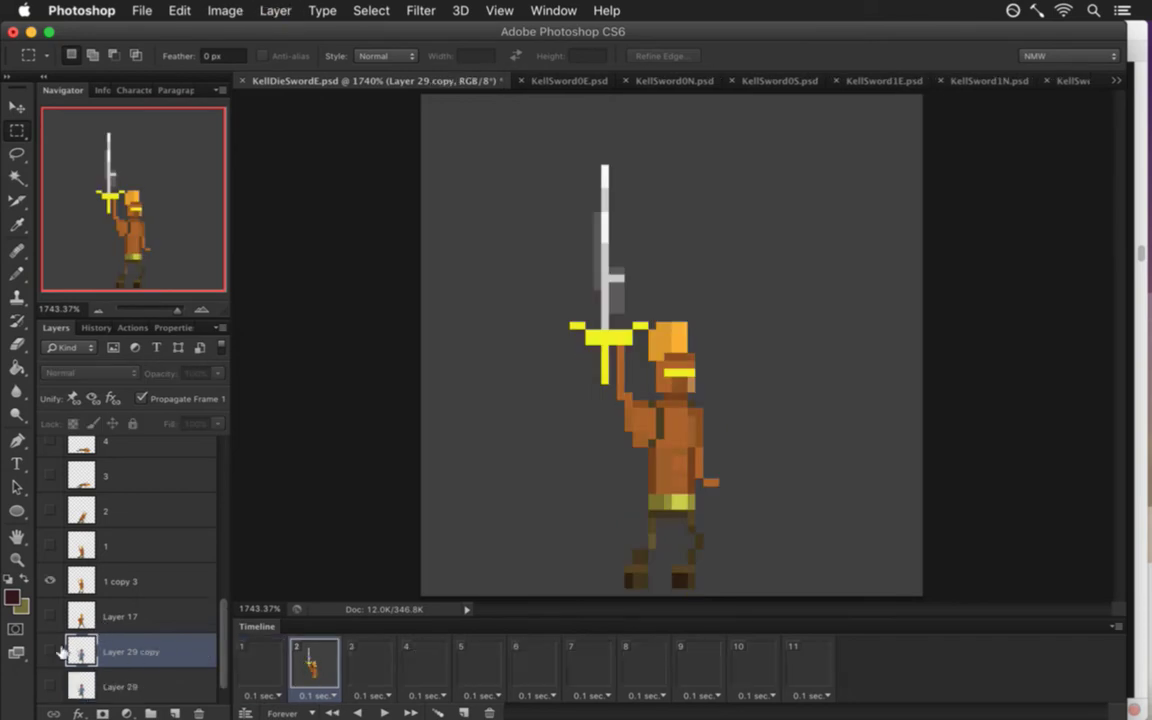
{"action": "left_click", "coordinate": [49, 581]}
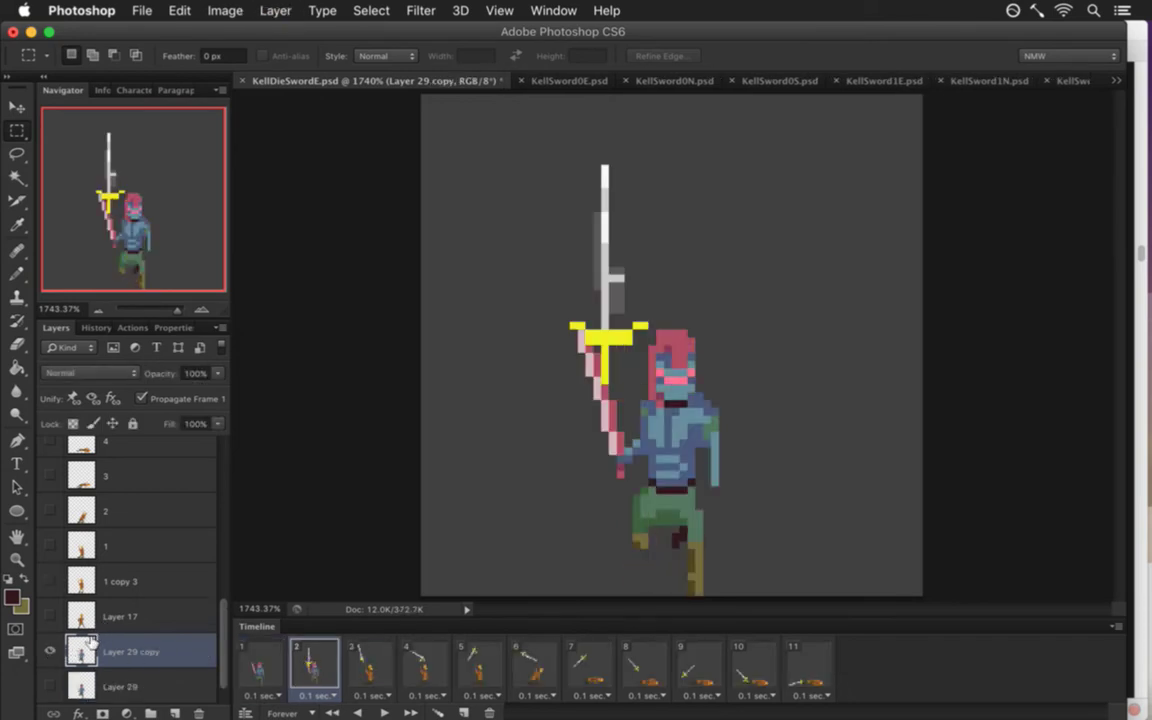
{"action": "left_click", "coordinate": [50, 581]}
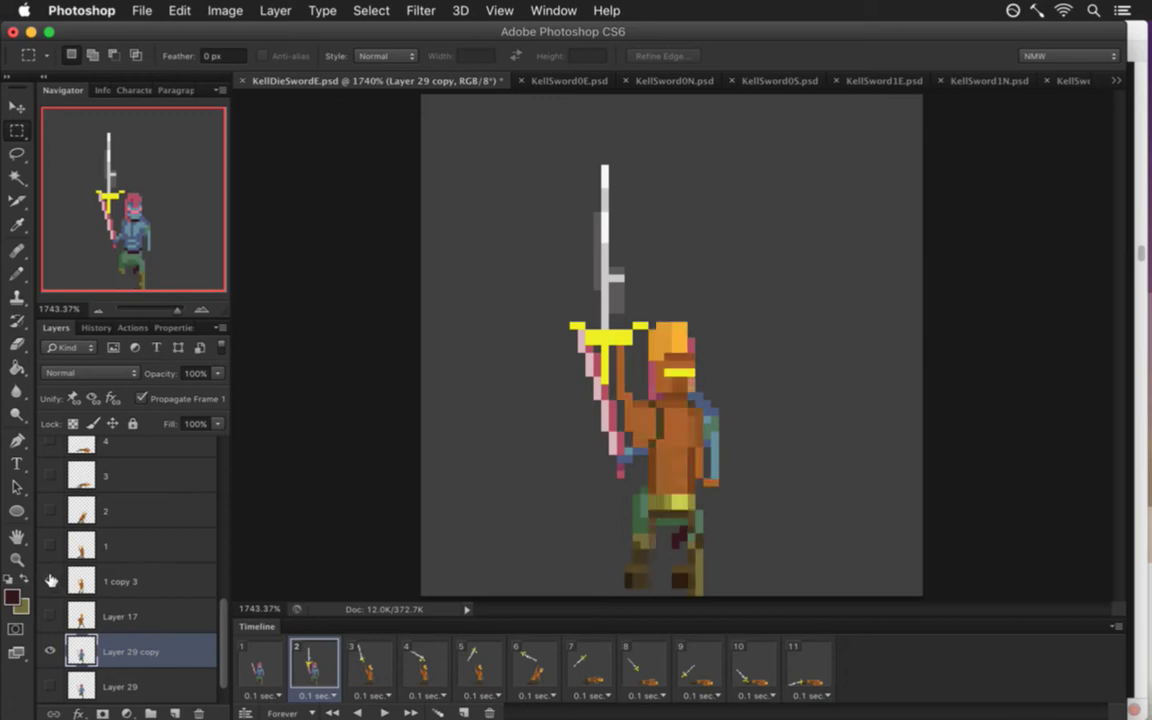
Move the Layer 29 copy about six pixels up in frame 2.
{"action": "key", "text": "v"}
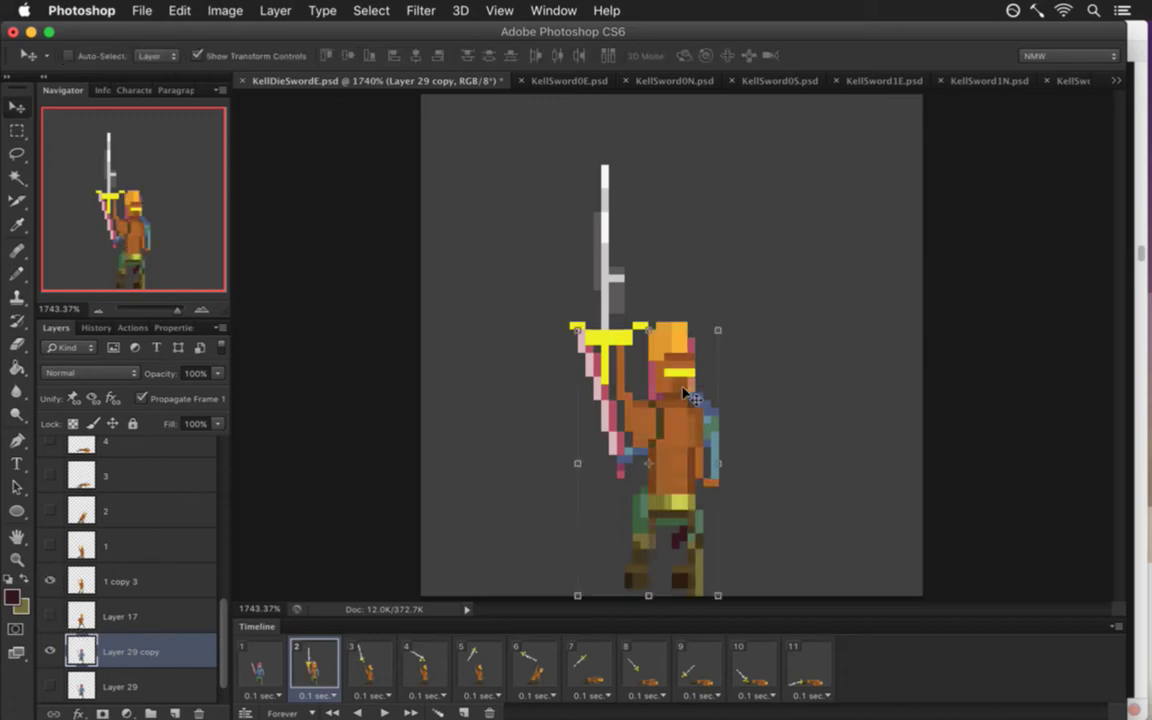
{"action": "key", "text": "Up"}
{"action": "key", "text": "Up"}
{"action": "key", "text": "Up"}
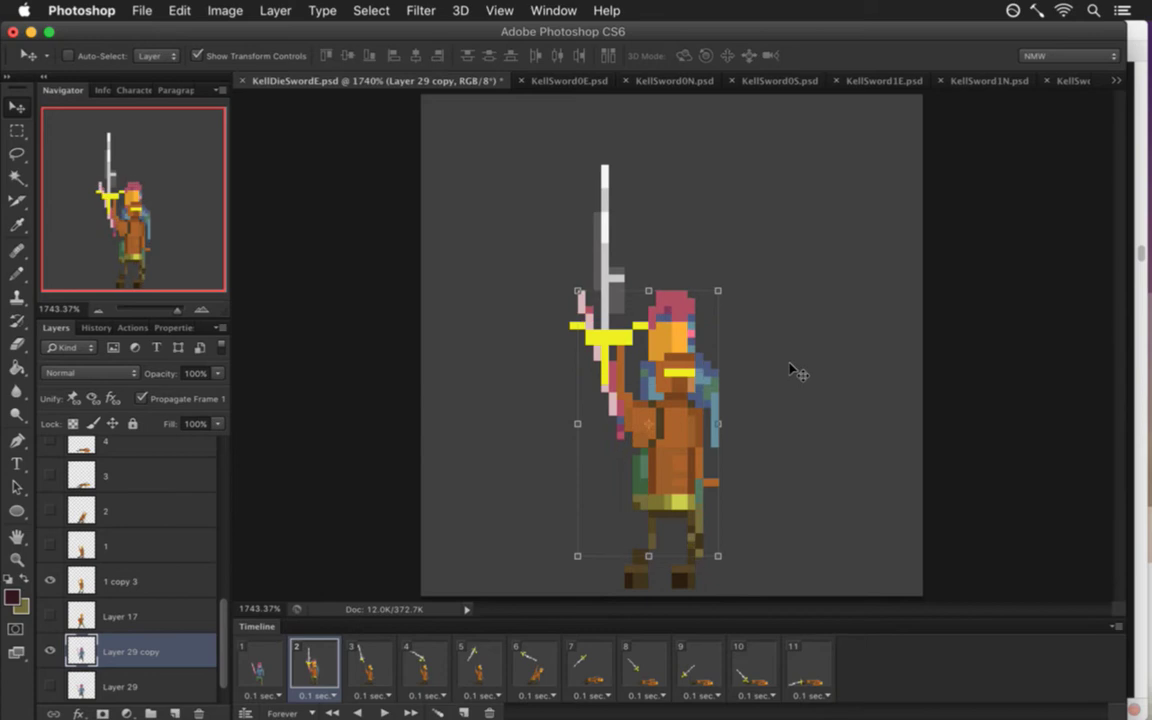
{"action": "key", "text": "m"}
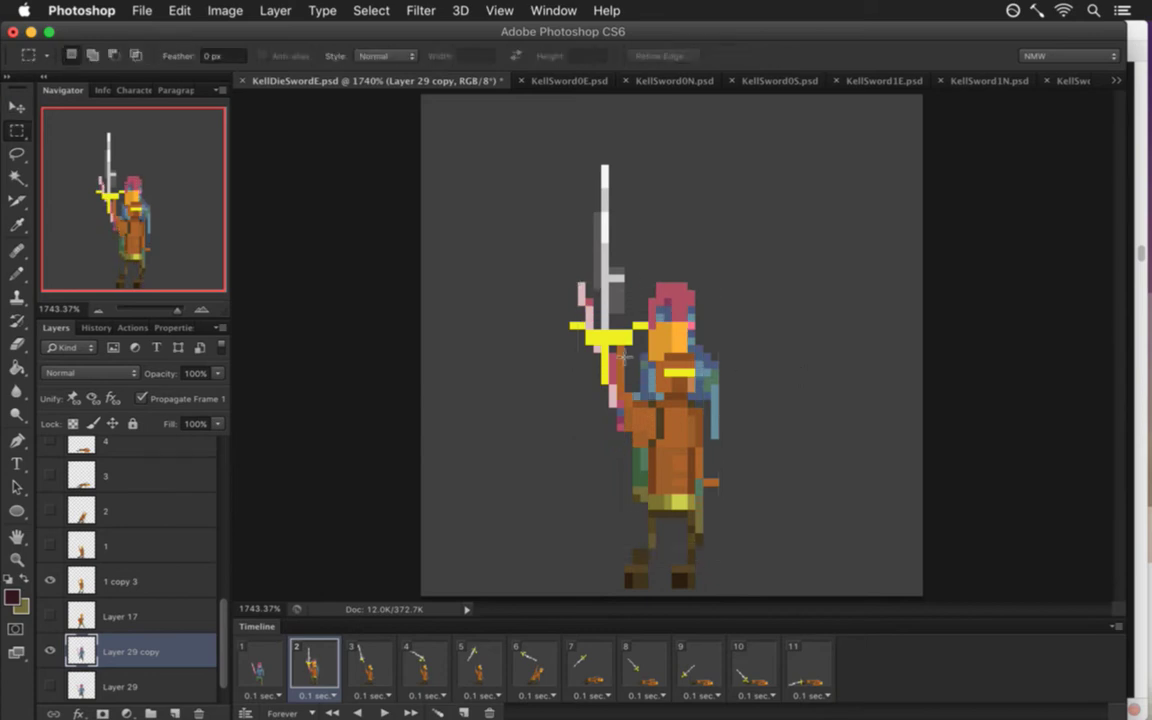
Hide layer 1 copy 3 and the old raised sword's layer in frame 2.
{"action": "left_click", "coordinate": [145, 582]}
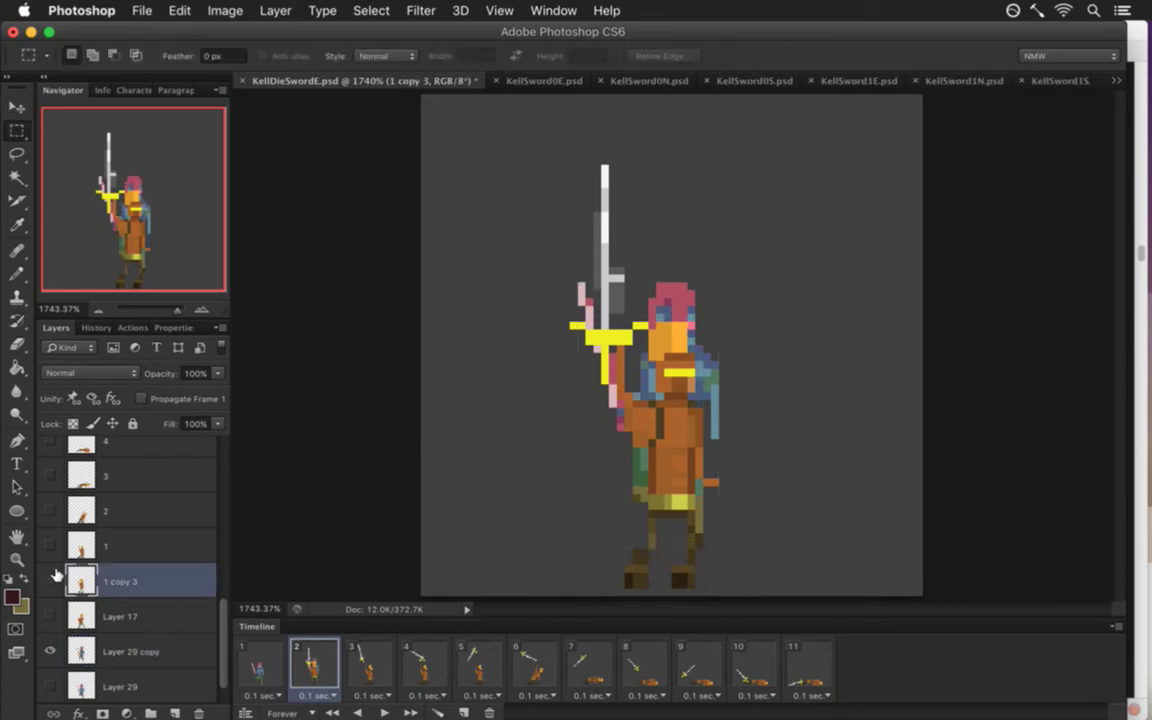
{"action": "left_click", "coordinate": [50, 581]}
{"action": "left_click", "coordinate": [221, 565]}
{"action": "left_click", "coordinate": [50, 557]}
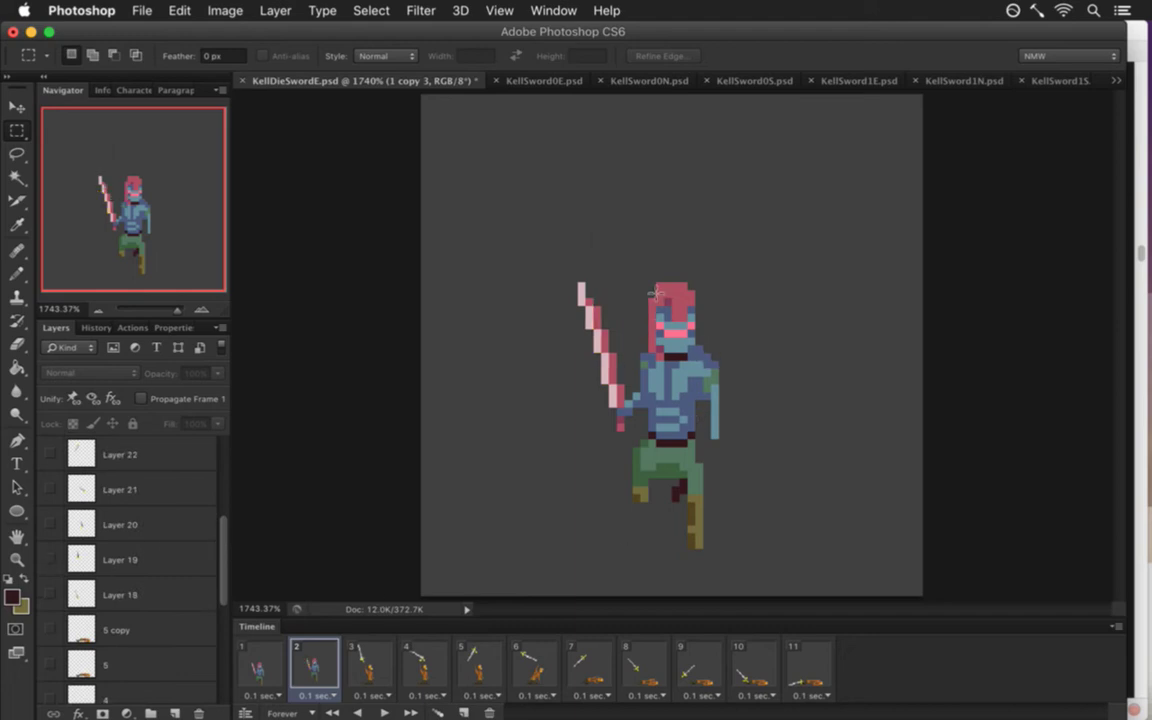
Select the figure's head on Layer 29 copy, rotate it 25.81° clockwise and shift it about two pixels to the right.
{"action": "left_click_drag", "start_coordinate": [655, 291], "coordinate": [688, 357]}
{"action": "key", "text": "v"}
{"action": "key", "text": "m"}
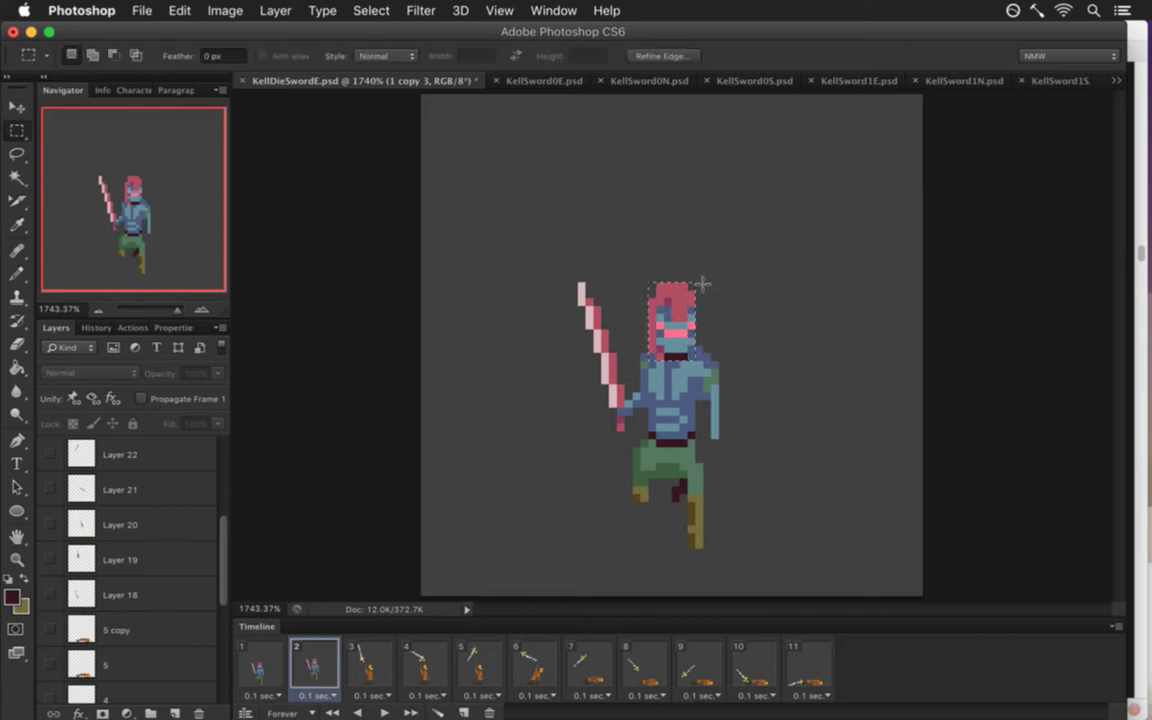
{"action": "scroll", "coordinate": [210, 560], "scroll_direction": "down", "scroll_amount": 5}
{"action": "scroll", "coordinate": [215, 635], "scroll_direction": "down", "scroll_amount": 3}
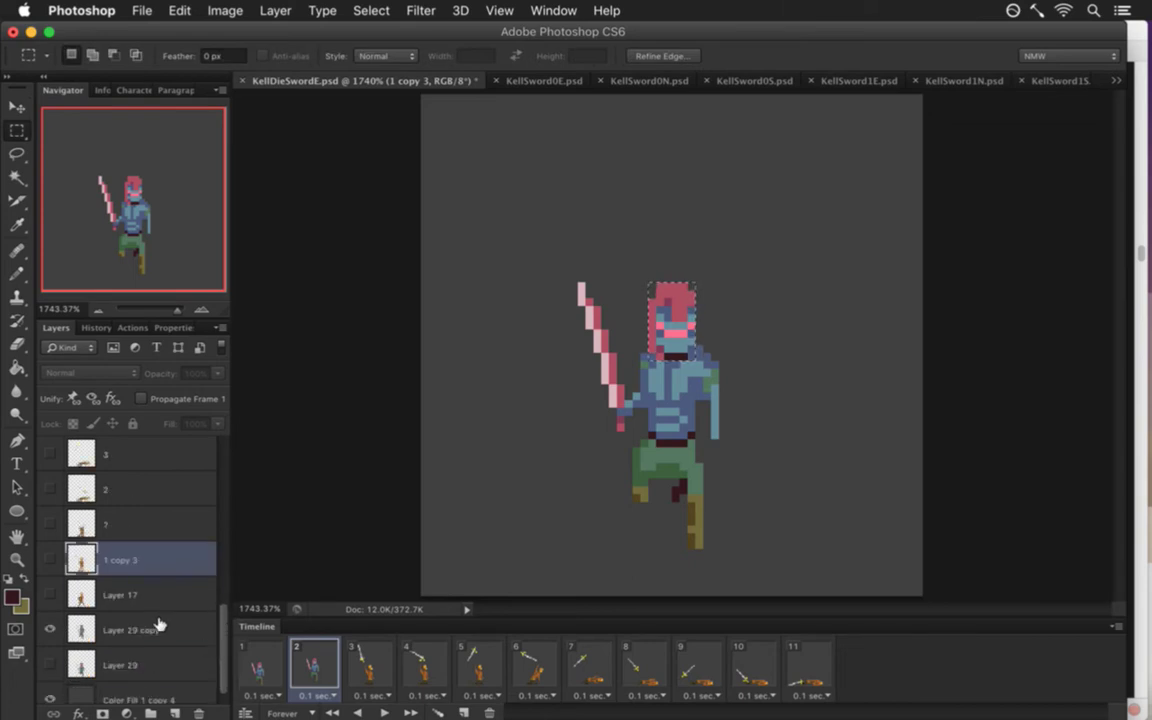
{"action": "left_click", "coordinate": [155, 625]}
{"action": "key", "text": "ctrl+j"}
{"action": "key", "text": "v"}
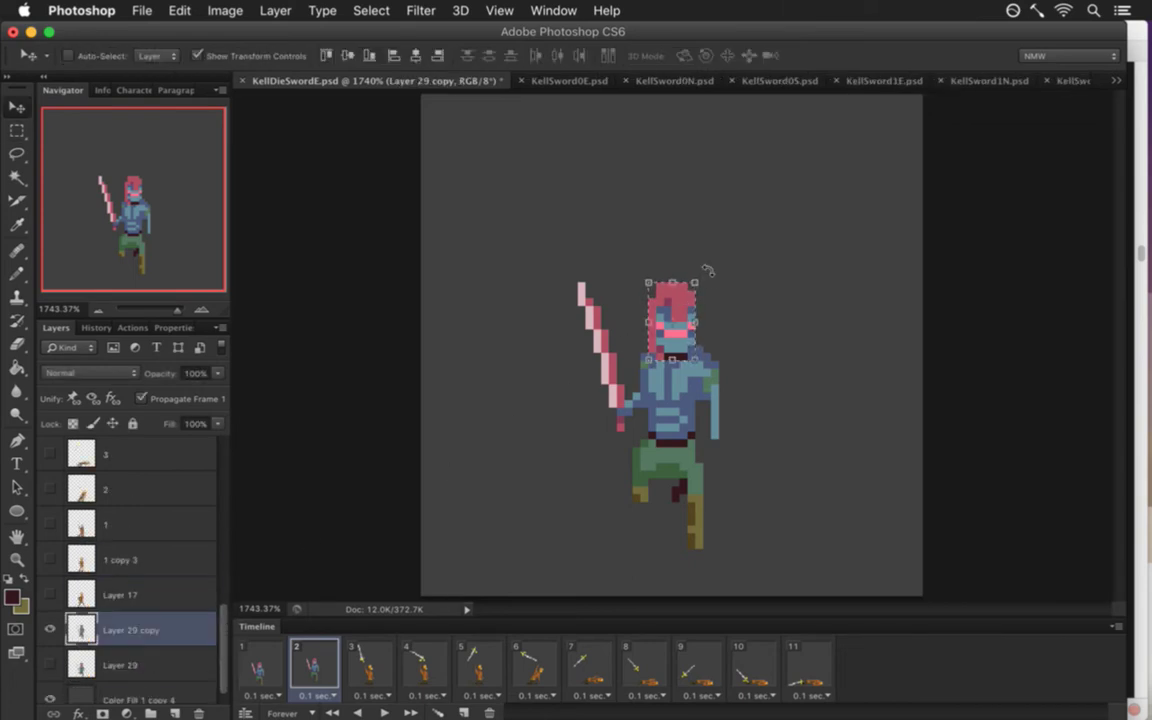
{"action": "left_click_drag", "start_coordinate": [713, 263], "coordinate": [741, 306]}
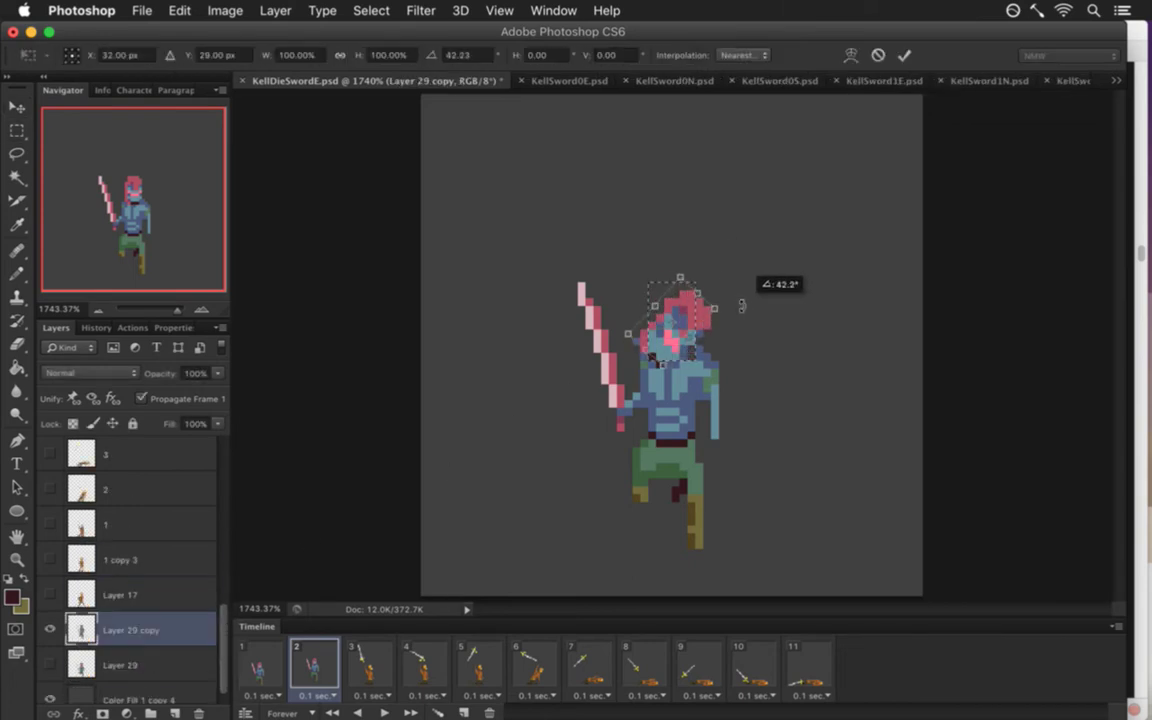
{"action": "left_click_drag", "start_coordinate": [696, 317], "coordinate": [706, 348]}
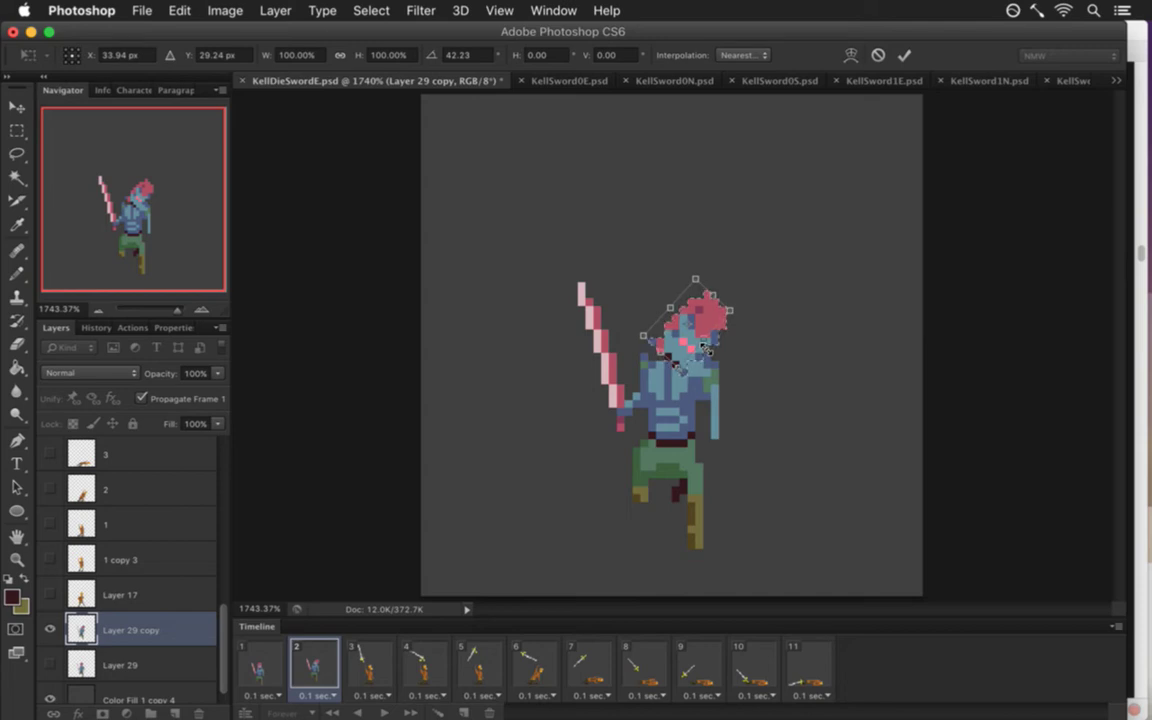
{"action": "left_click_drag", "start_coordinate": [700, 261], "coordinate": [679, 253]}
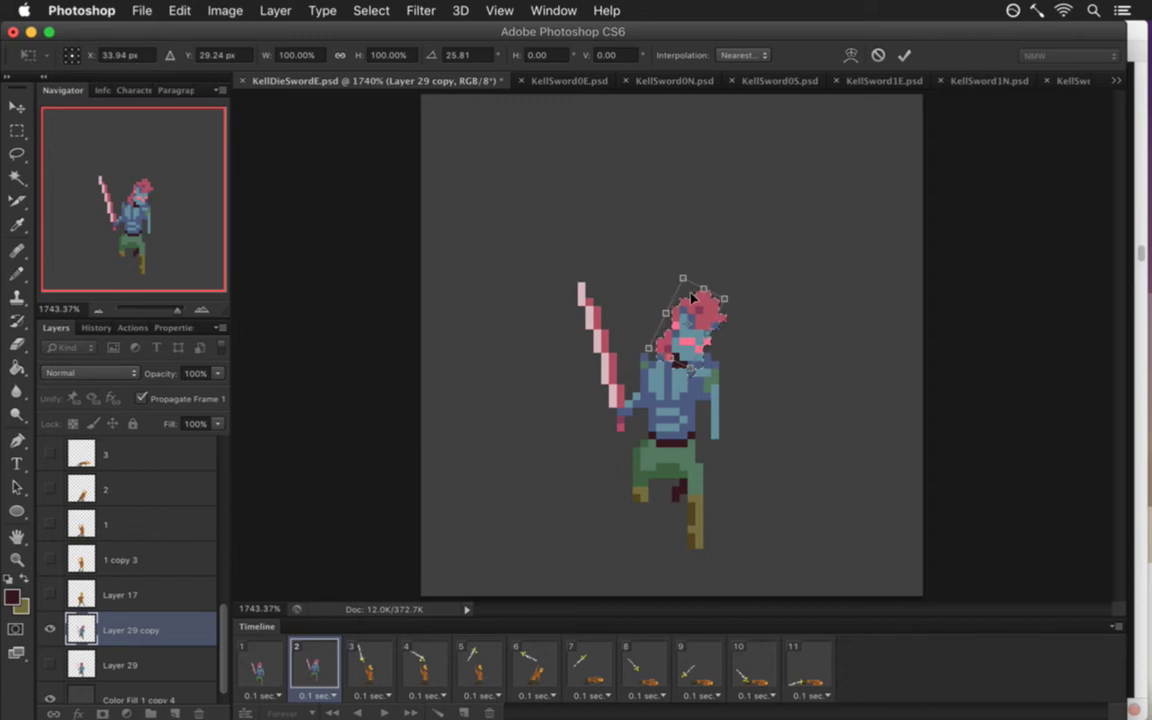
{"action": "left_click", "coordinate": [907, 56]}
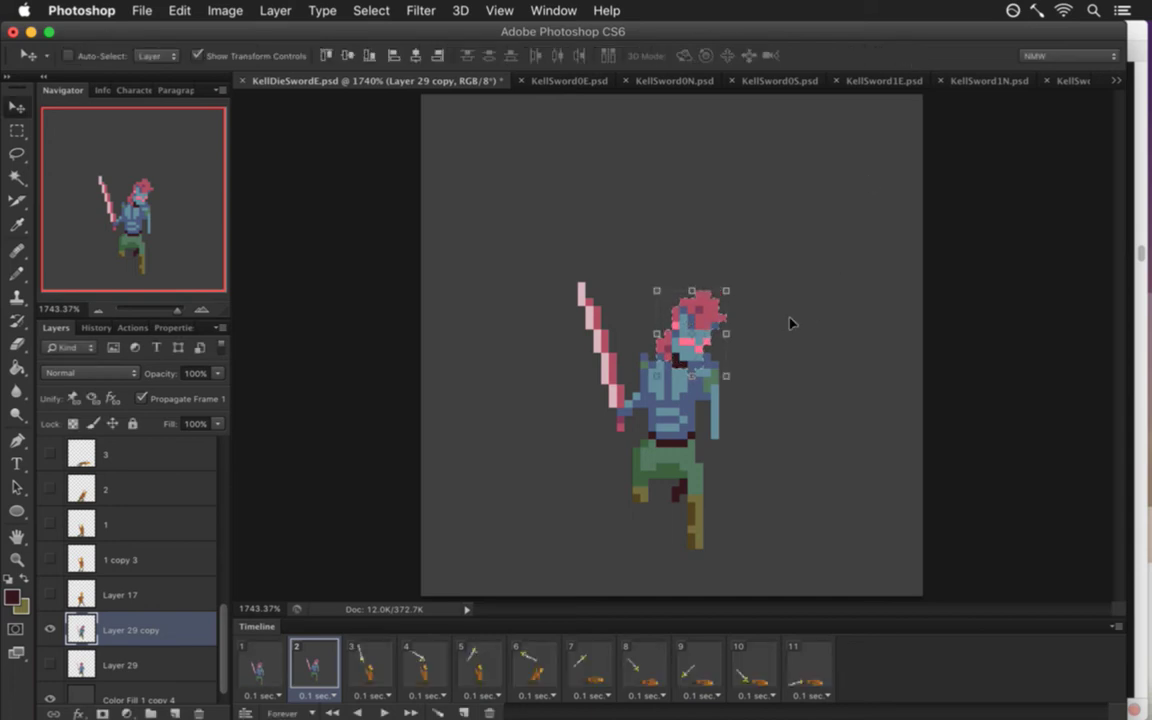
Select the rotated head on Layer 29 copy and move it up and to the right, clear of the body.
{"action": "key", "text": "m"}
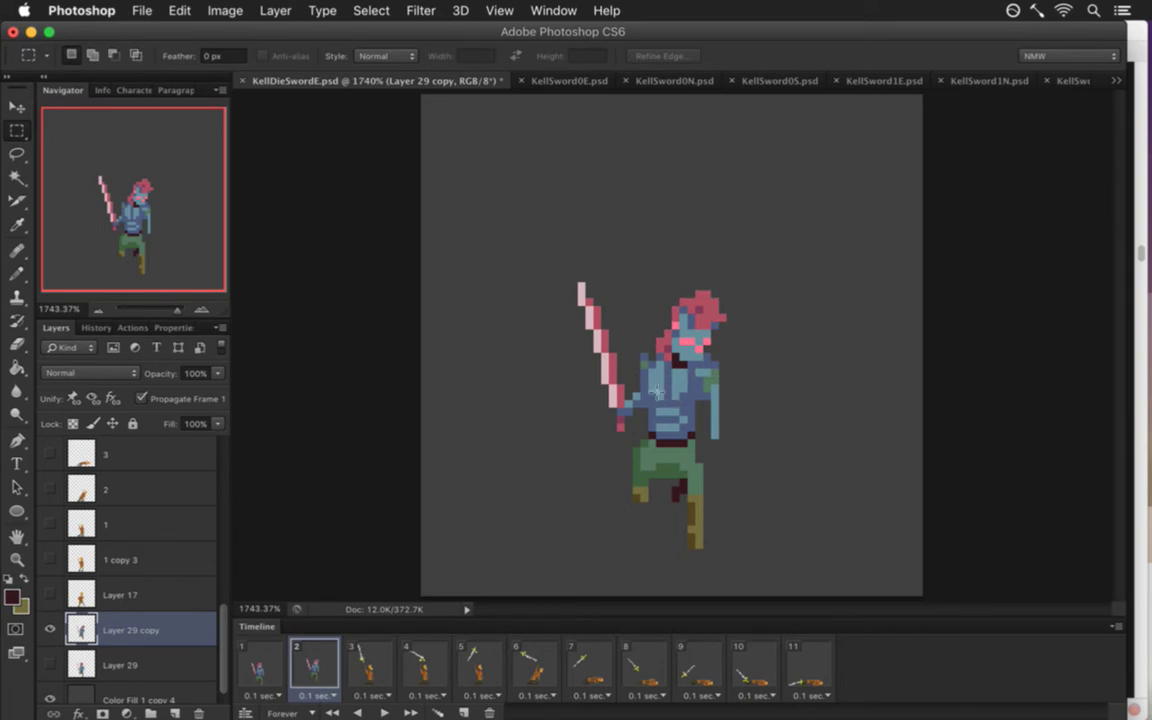
{"action": "left_click_drag", "start_coordinate": [640, 362], "coordinate": [730, 286]}
{"action": "key", "text": "v"}
{"action": "left_click_drag", "start_coordinate": [695, 330], "coordinate": [718, 278]}
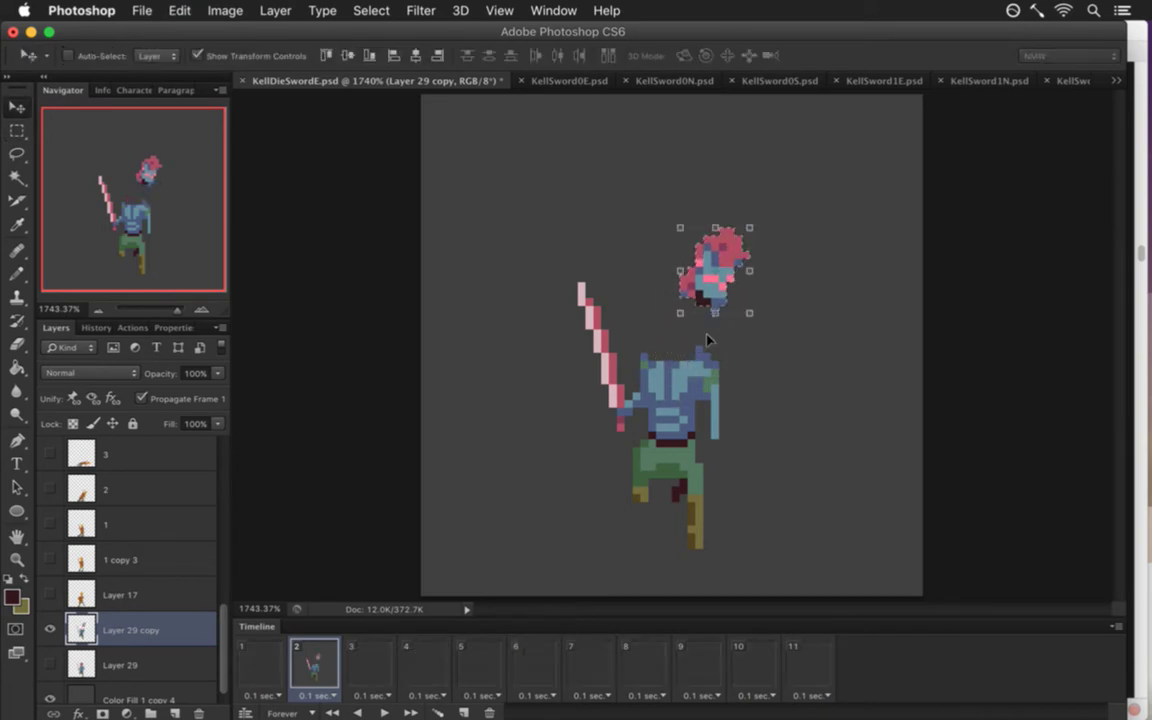
Select the upper torso on Layer 29 copy and rotate it about 16° clockwise.
{"action": "key", "text": "m"}
{"action": "left_click_drag", "start_coordinate": [640, 340], "coordinate": [714, 400]}
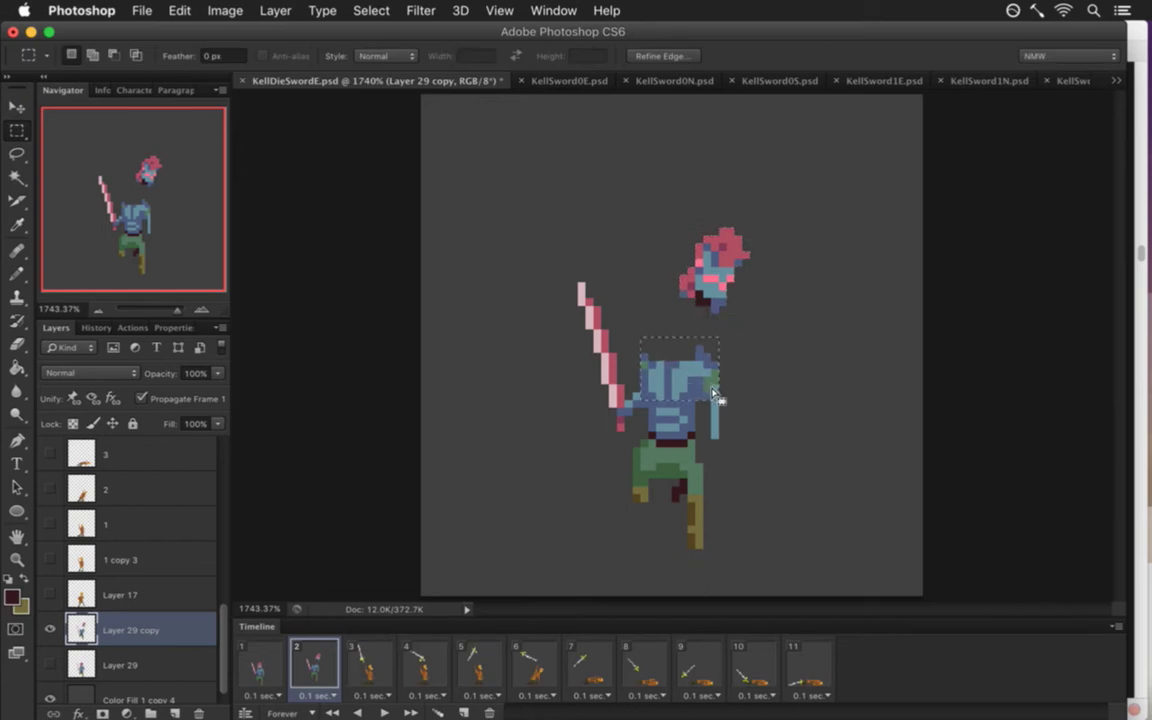
{"action": "key", "text": "shift"}
{"action": "key", "text": "v"}
{"action": "key", "text": "ctrl+t"}
{"action": "left_click_drag", "start_coordinate": [741, 340], "coordinate": [742, 348]}
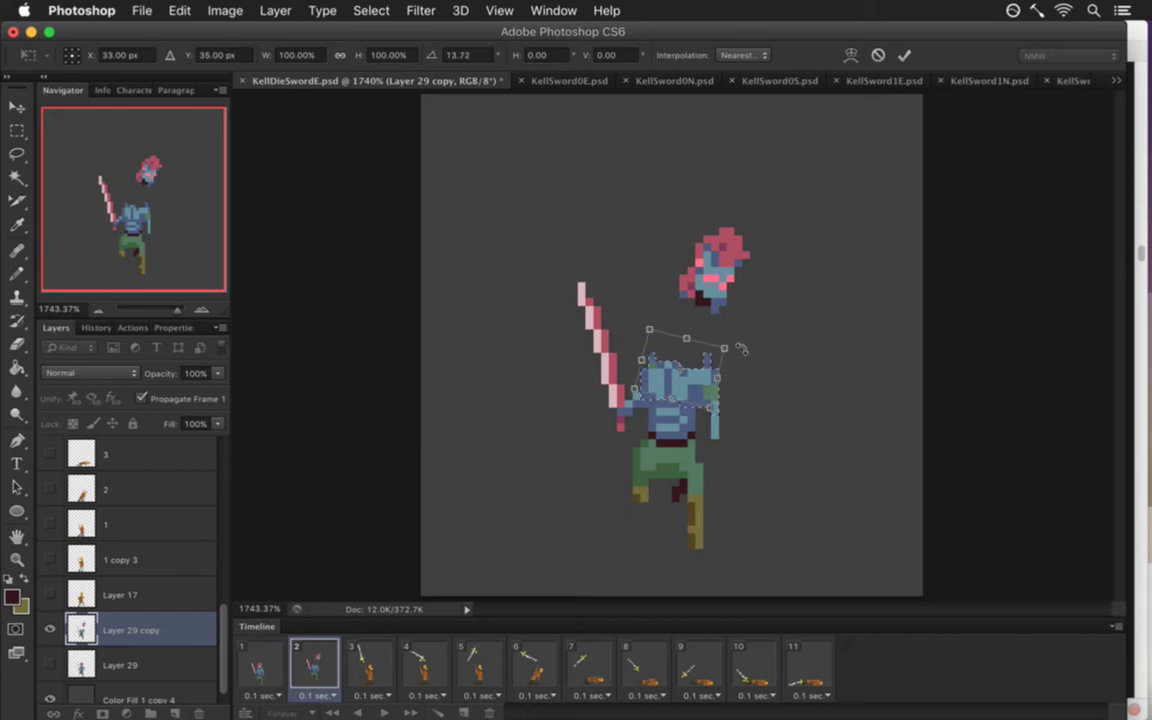
{"action": "left_click_drag", "start_coordinate": [741, 348], "coordinate": [738, 345]}
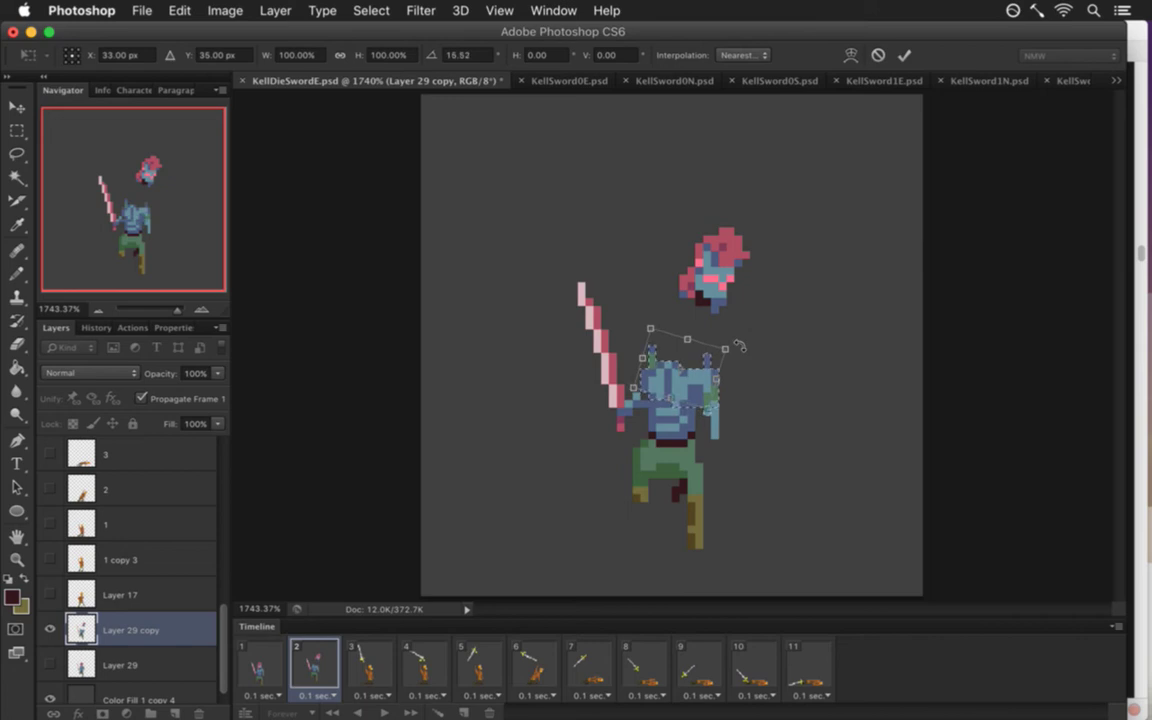
{"action": "left_click", "coordinate": [904, 55]}
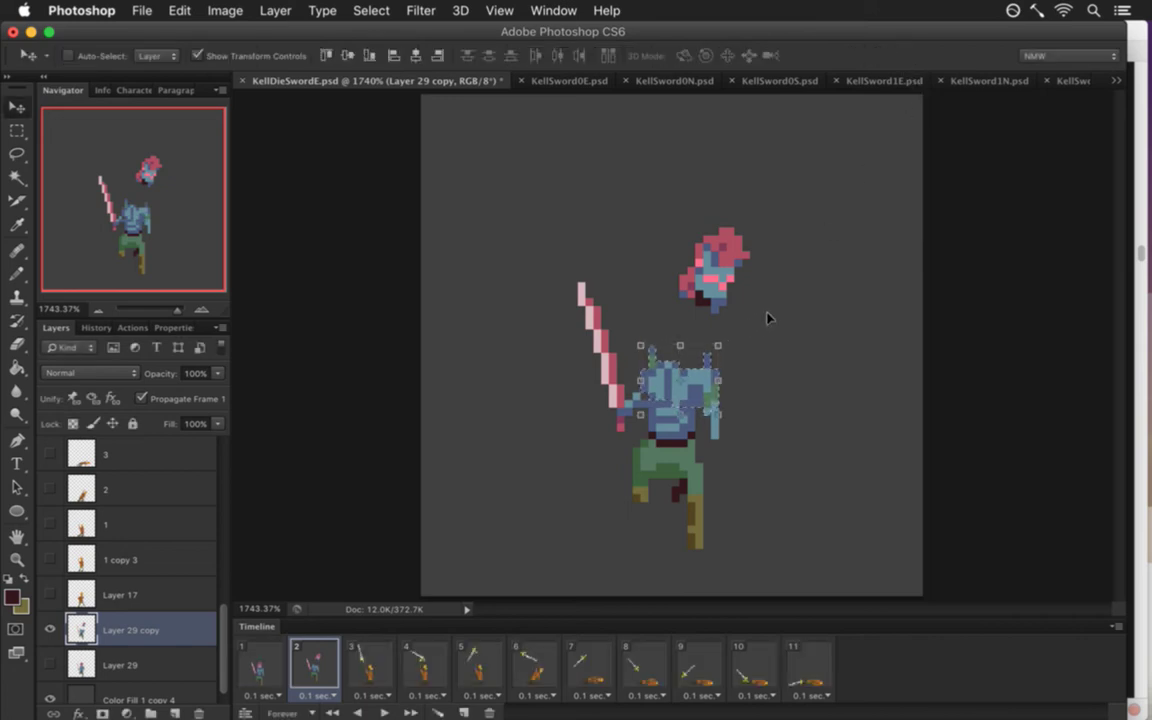
{"action": "key", "text": "m"}
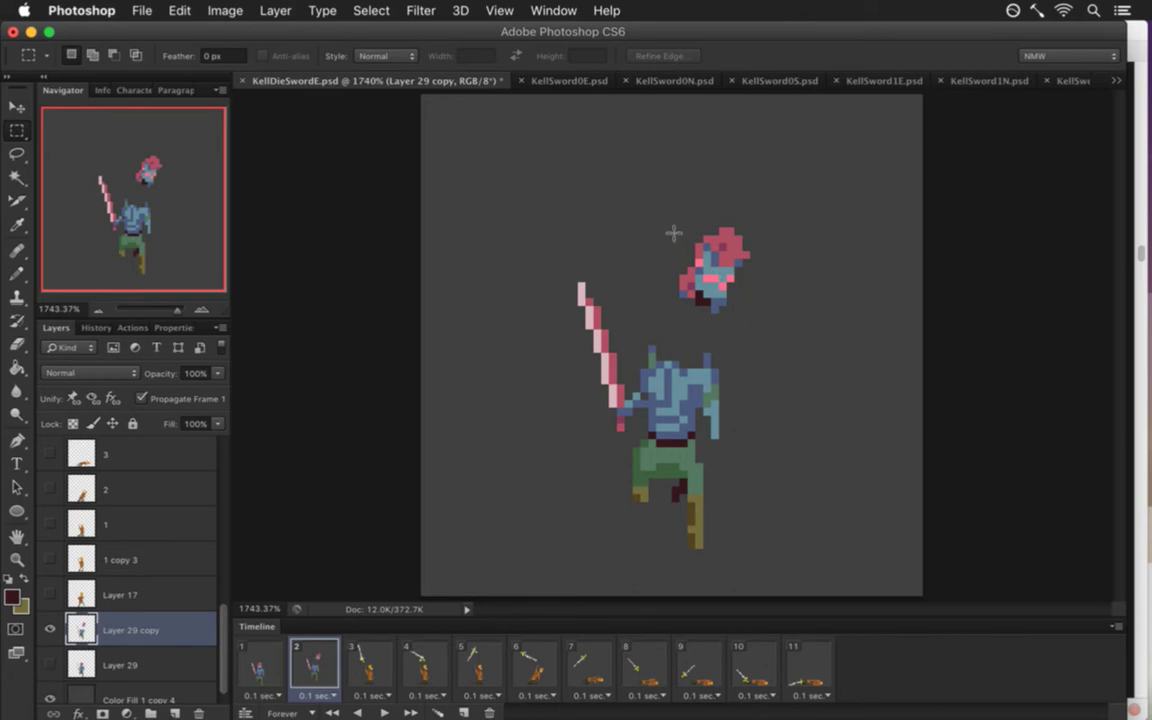
{"action": "left_click", "coordinate": [252, 670]}
{"action": "left_click", "coordinate": [312, 663]}
{"action": "left_click_drag", "start_coordinate": [554, 273], "coordinate": [621, 431]}
{"action": "key", "text": "ctrl+t"}
{"action": "left_click_drag", "start_coordinate": [532, 252], "coordinate": [456, 275]}
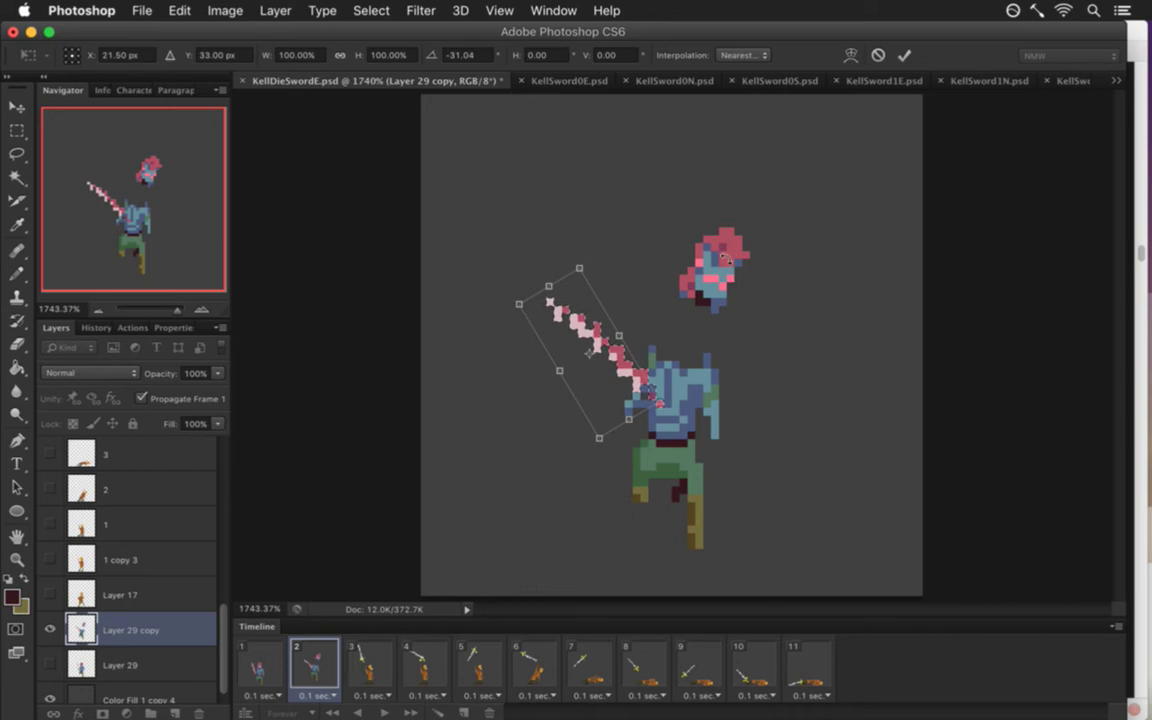
{"action": "key", "text": "Escape"}
Select the detached head and move it down and left onto the neck of the rotated torso.
{"action": "key", "text": "m"}
{"action": "left_click_drag", "start_coordinate": [662, 206], "coordinate": [797, 334]}
{"action": "key", "text": "v"}
{"action": "left_click_drag", "start_coordinate": [755, 245], "coordinate": [734, 318]}
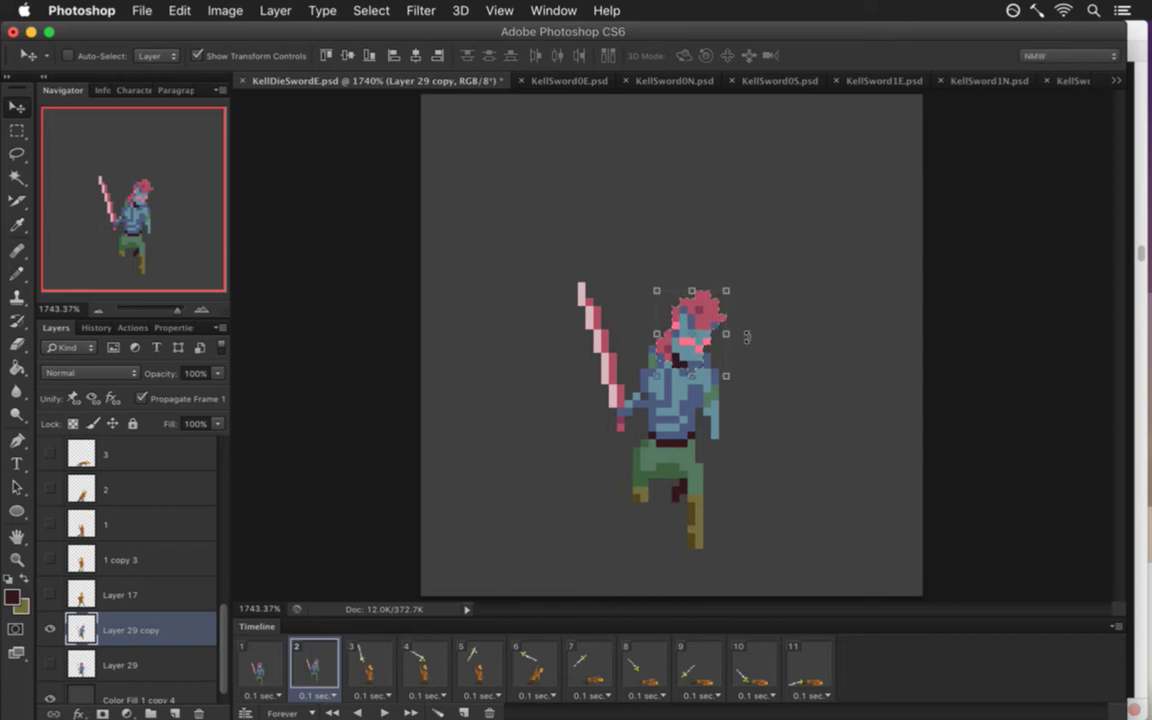
{"action": "key", "text": "Up"}
{"action": "key", "text": "Right"}
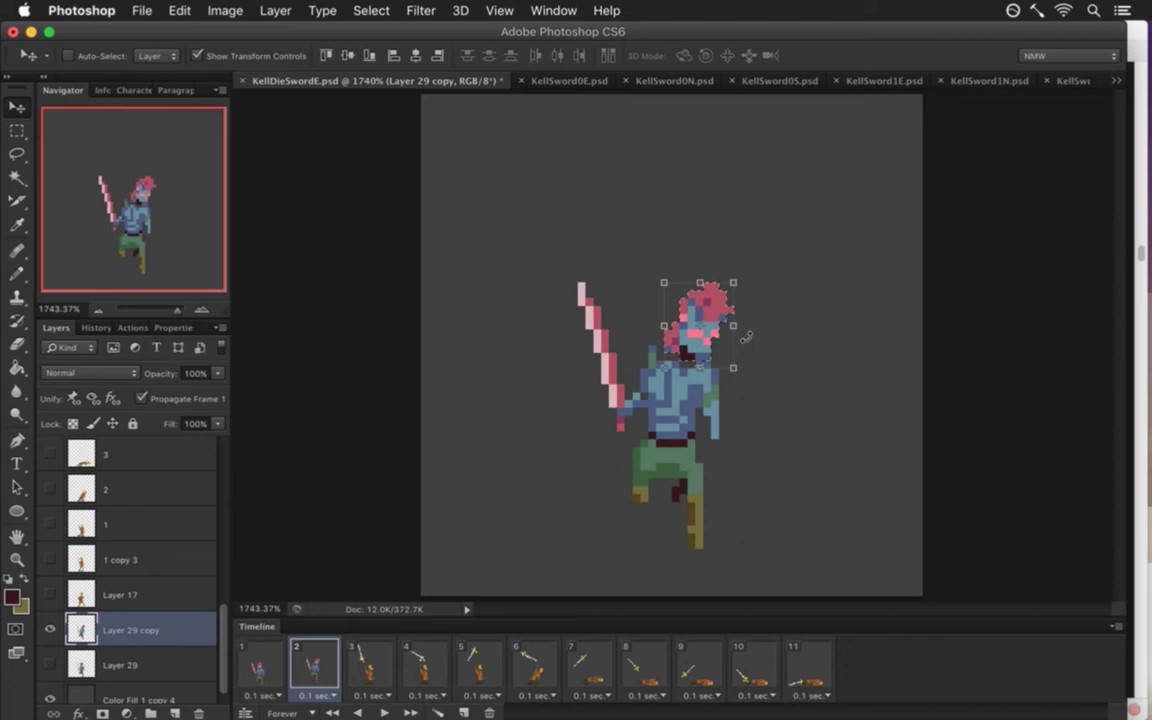
{"action": "key", "text": "Up"}
{"action": "key", "text": "Up"}
{"action": "key", "text": "Up"}
{"action": "key", "text": "Right"}
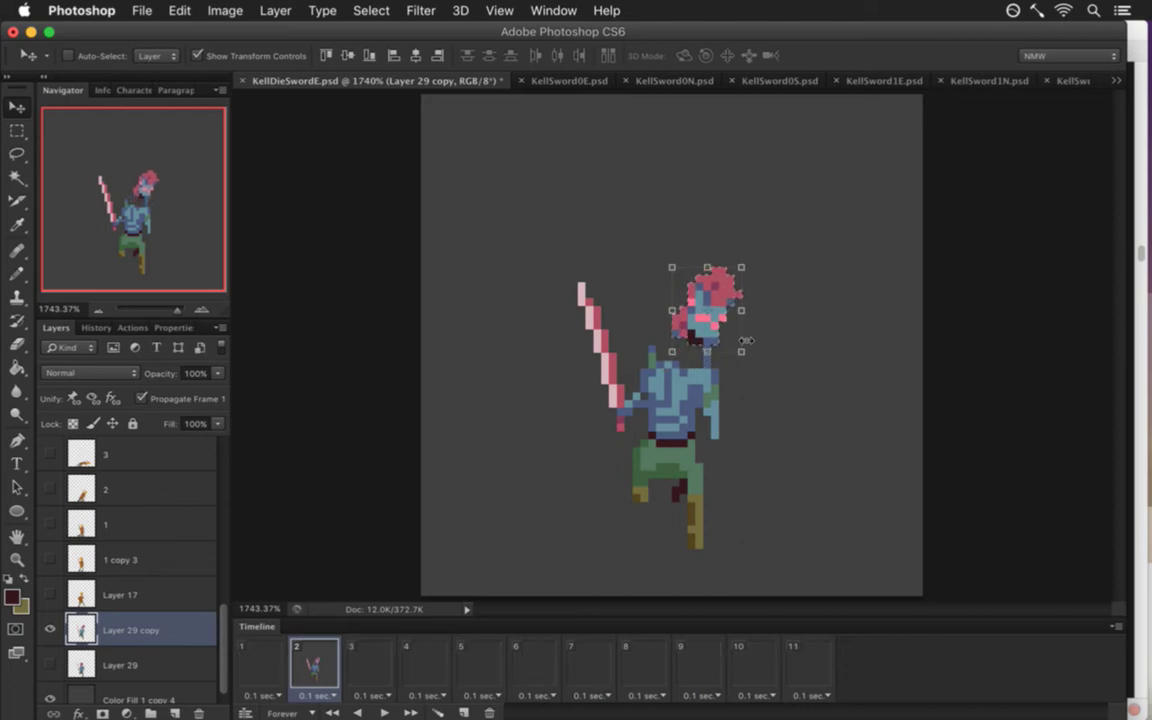
{"action": "key", "text": "ctrl+d"}
{"action": "key", "text": "m"}
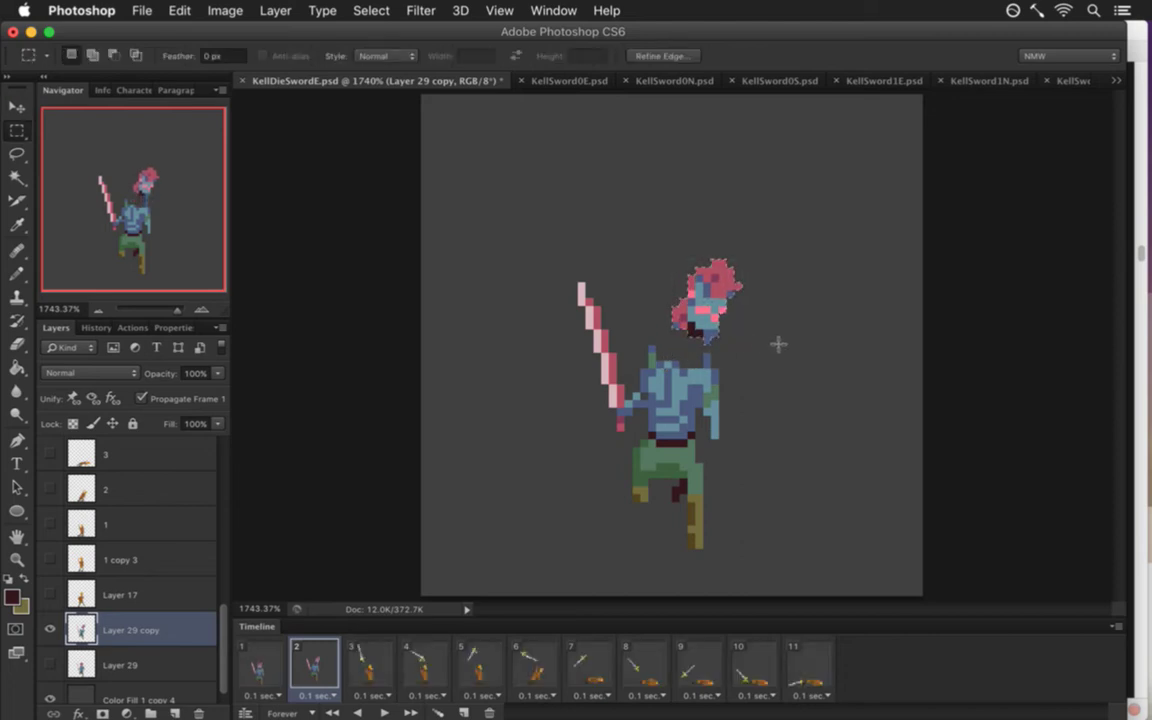
{"action": "key", "text": "v"}
{"action": "key", "text": "Down"}
{"action": "key", "text": "Down"}
{"action": "key", "text": "Down"}
{"action": "key", "text": "Left"}
{"action": "key", "text": "Left"}
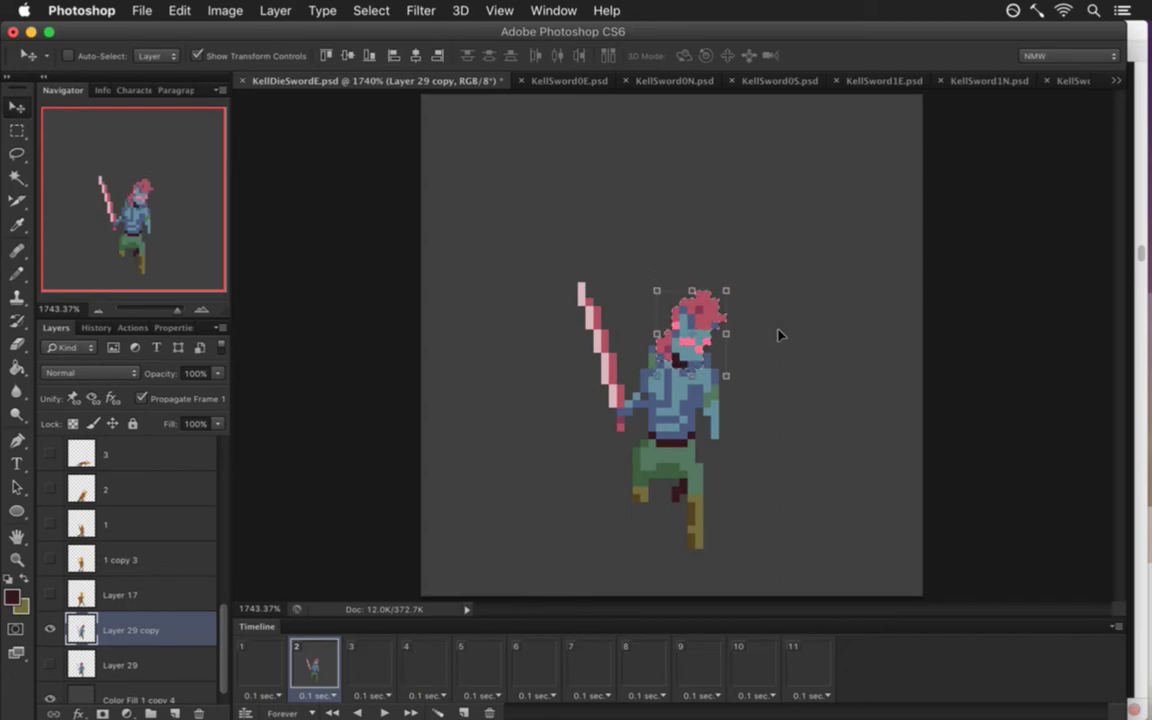
{"action": "key", "text": "Up"}
{"action": "key", "text": "Right"}
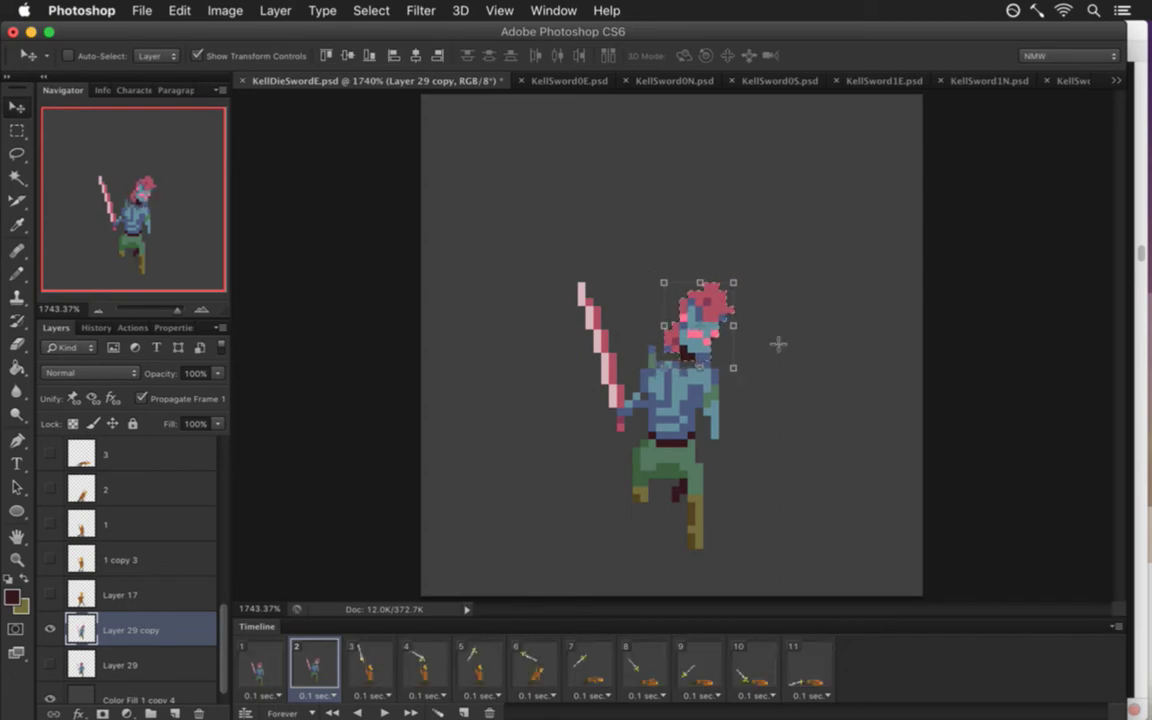
Fill in the gap along the top of the shoulders with the torso's dark blue.
{"action": "key", "text": "b"}
{"action": "key", "text": "i"}
{"action": "left_click", "coordinate": [633, 326]}
{"action": "key", "text": "b"}
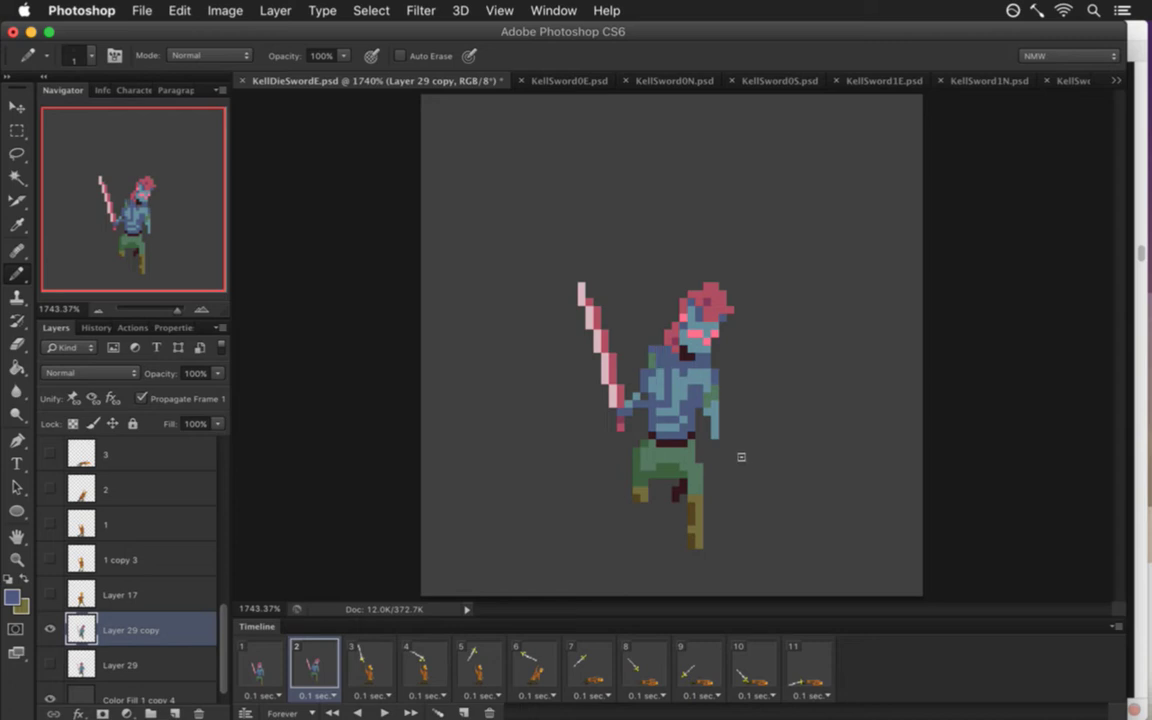
Redraw the torso shading and the face's pink and blue pixels with colors sampled from the figure.
{"action": "left_click", "coordinate": [663, 381], "text": "alt"}
{"action": "left_click", "coordinate": [645, 298], "text": "alt"}
{"action": "left_click", "coordinate": [598, 318], "text": "alt"}
{"action": "left_click", "coordinate": [672, 400], "text": "alt"}
{"action": "left_click", "coordinate": [712, 350], "text": "alt"}
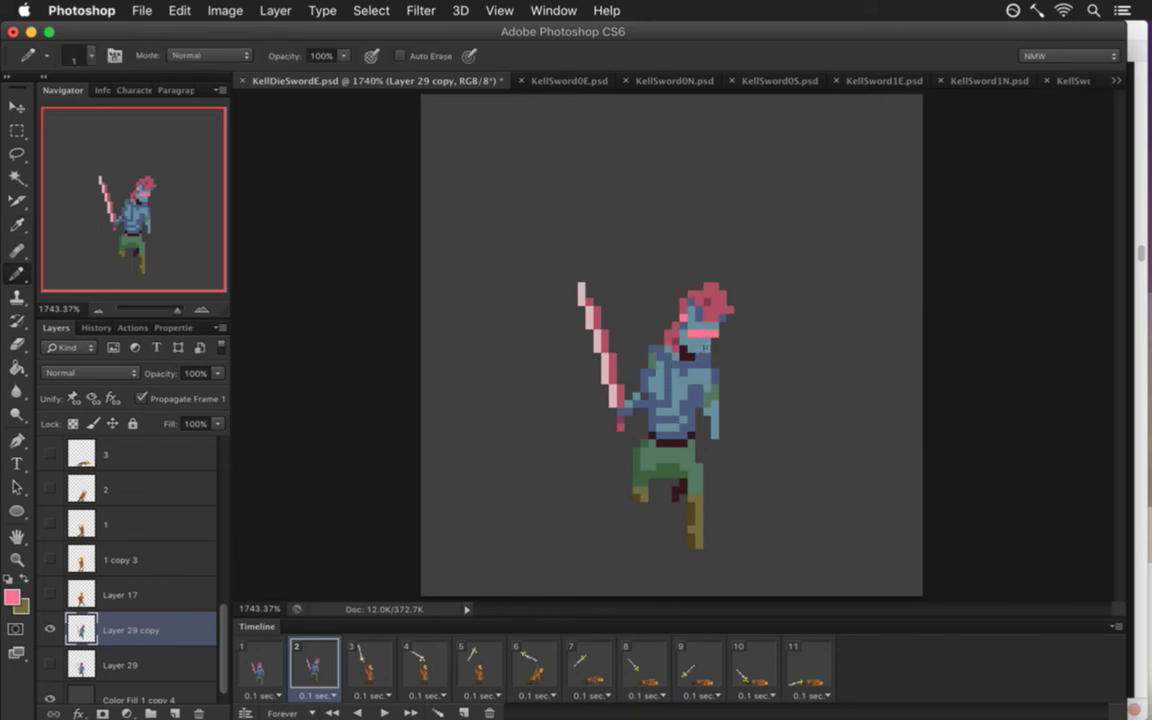
{"action": "left_click", "coordinate": [710, 345], "text": "alt"}
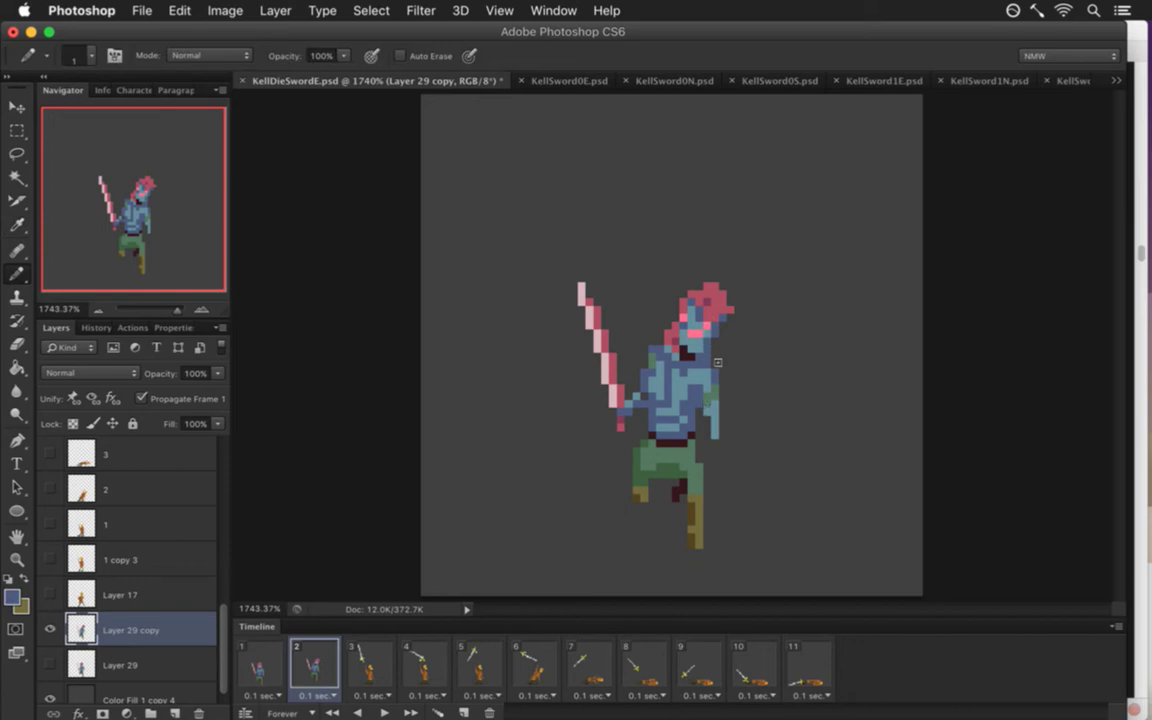
Extend the red hair down the right side of the head and erase the hair on its left side.
{"action": "left_click", "coordinate": [711, 329], "text": "alt"}
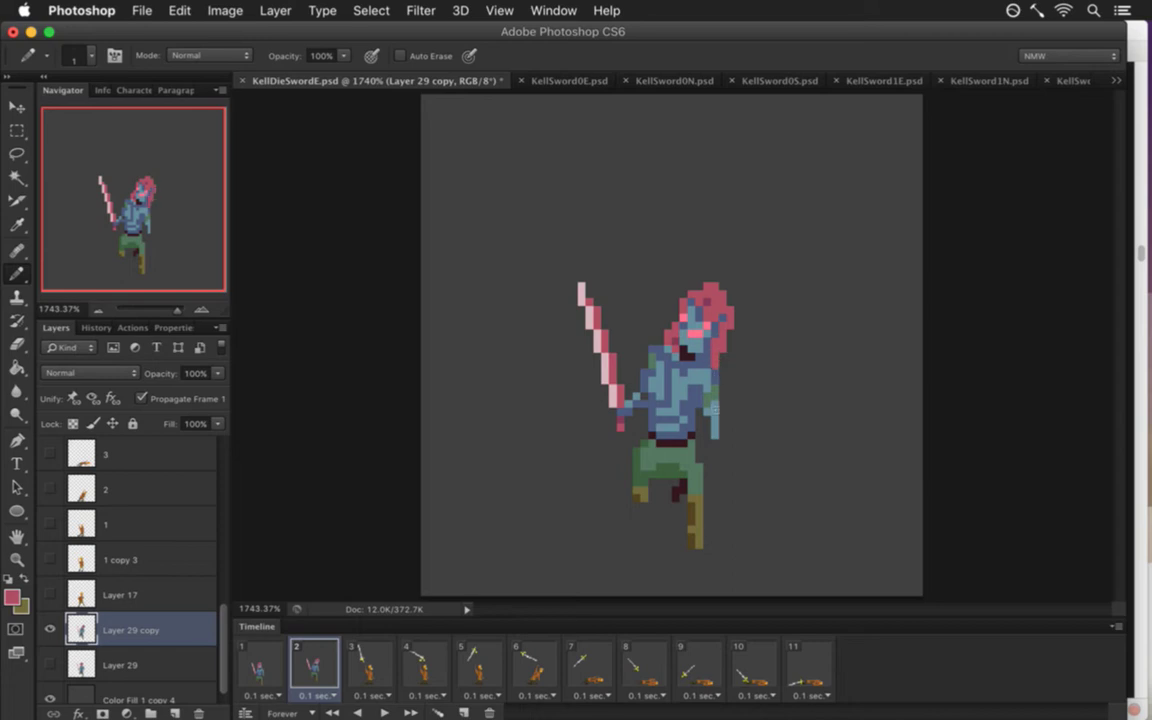
{"action": "key", "text": "e"}
{"action": "left_click", "coordinate": [669, 344]}
{"action": "left_click", "coordinate": [669, 333]}
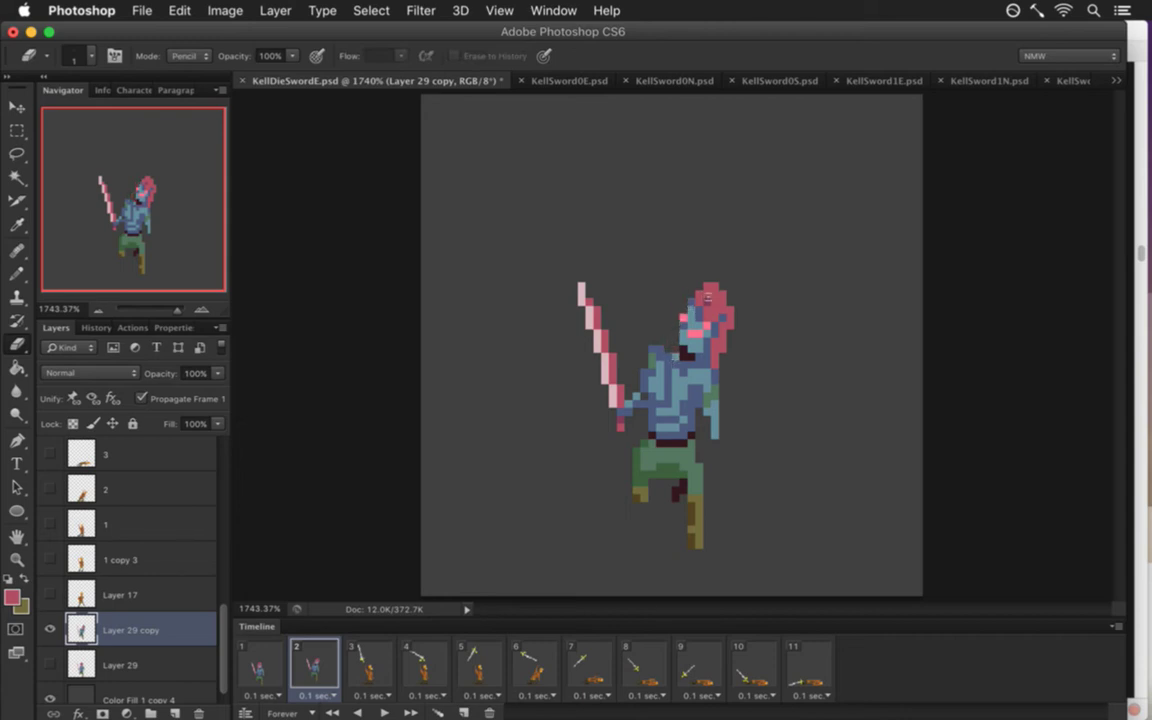
Fill in the shoulder pixels beside the neck with dark blue and save the file.
{"action": "key", "text": "b"}
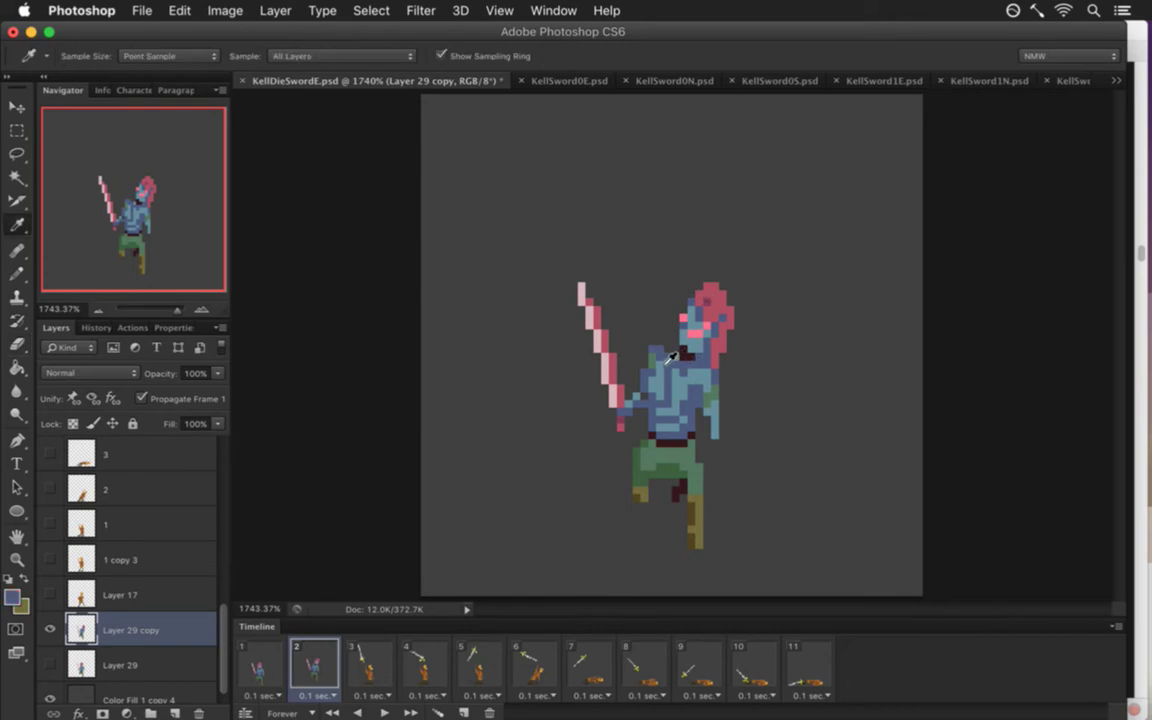
{"action": "left_click", "coordinate": [603, 324], "text": "alt"}
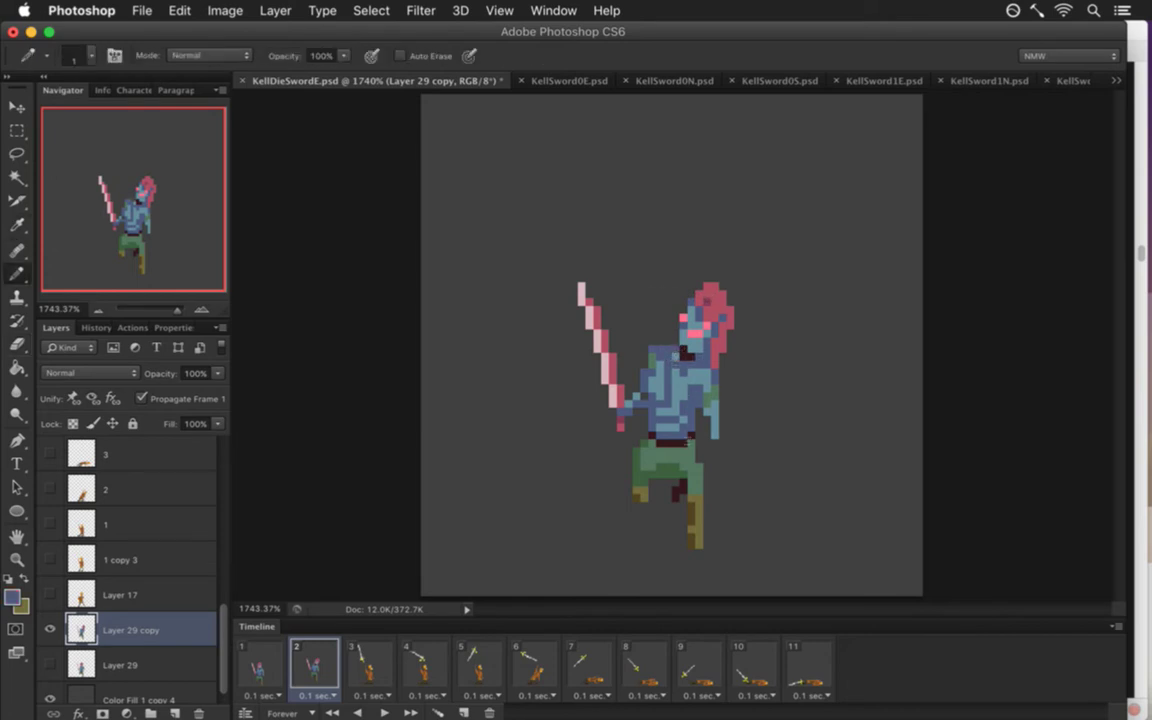
{"action": "key", "text": "super+s"}
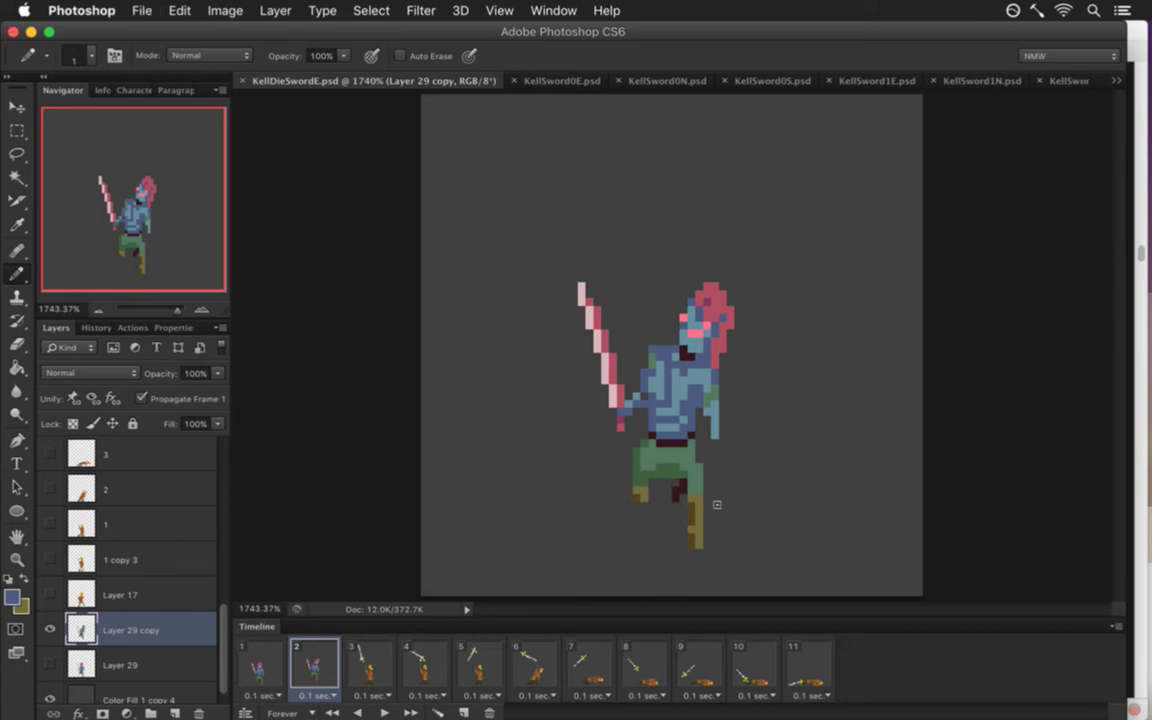
Rotate the right-hand boot 21.65° counterclockwise and move it one pixel right and one pixel up.
{"action": "key", "text": "m"}
{"action": "left_click_drag", "start_coordinate": [680, 494], "coordinate": [762, 570]}
{"action": "key", "text": "v"}
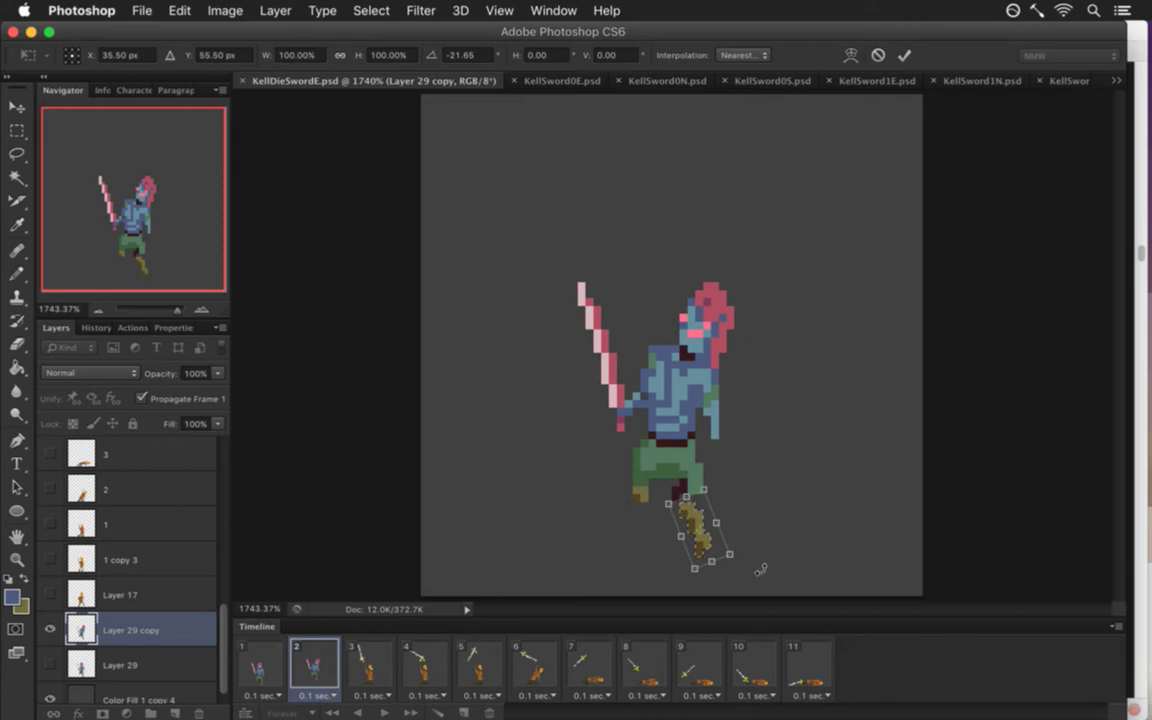
{"action": "key", "text": "Right"}
{"action": "key", "text": "Up"}
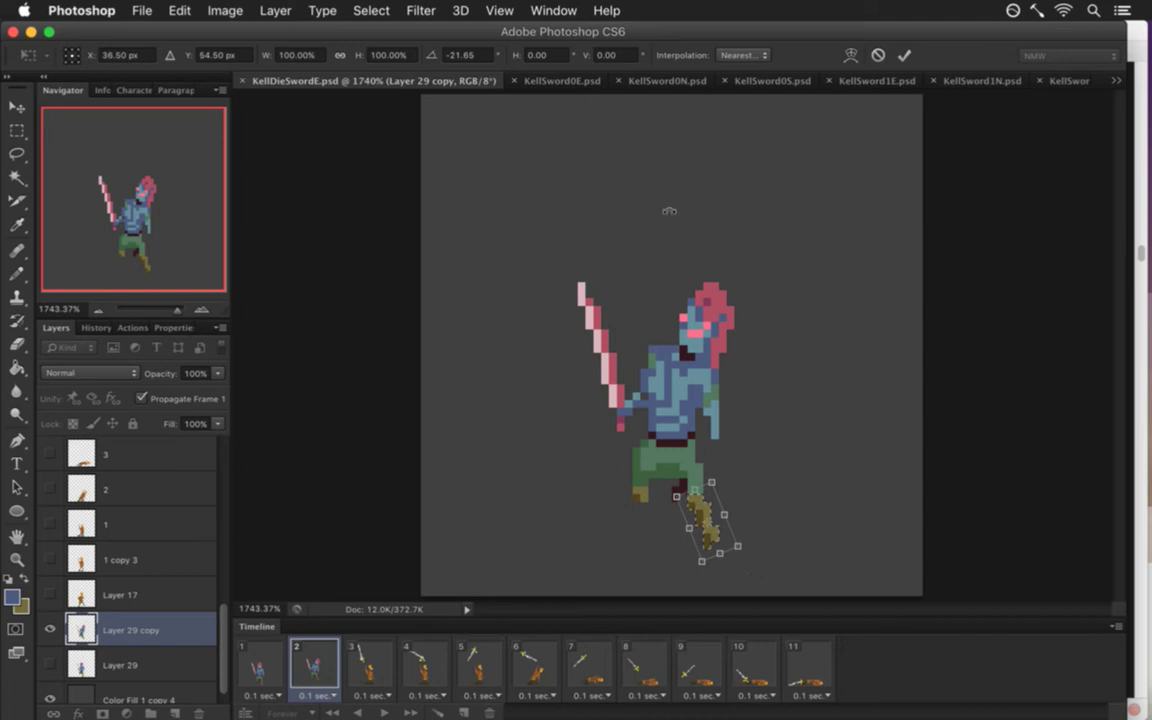
{"action": "left_click", "coordinate": [904, 55]}
{"action": "key", "text": "m"}
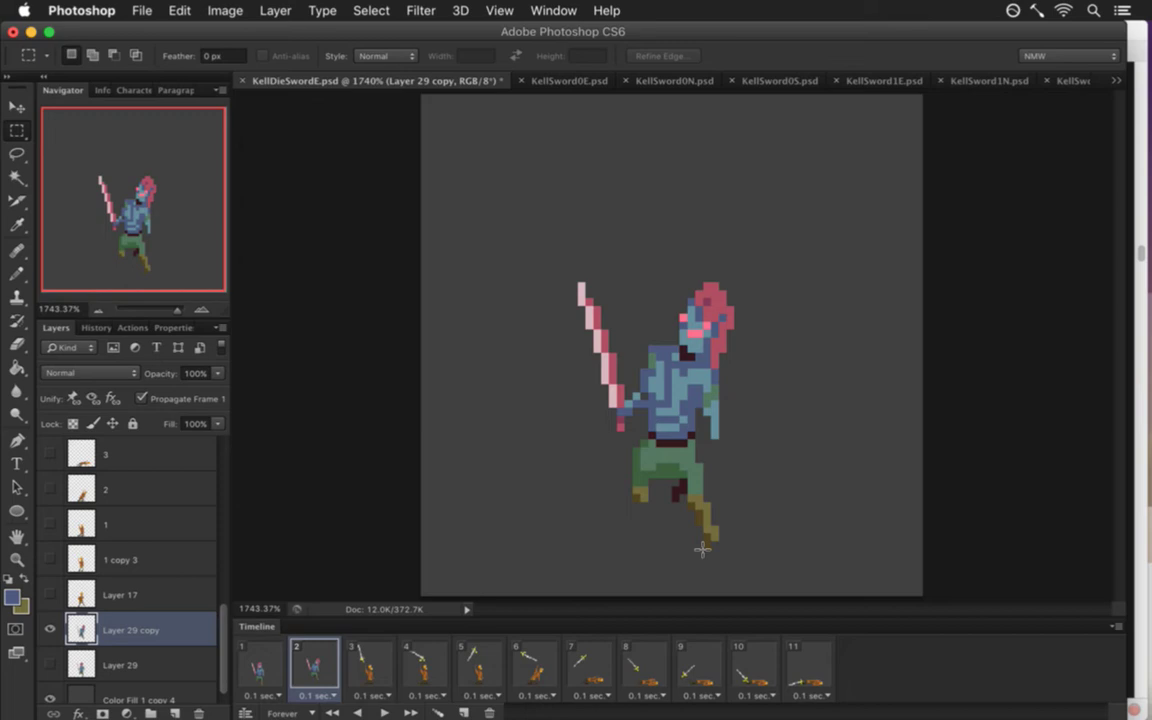
Rotate the left-hand foot 17.41° counterclockwise and move it one pixel down.
{"action": "left_click_drag", "start_coordinate": [616, 479], "coordinate": [640, 520]}
{"action": "key", "text": "v"}
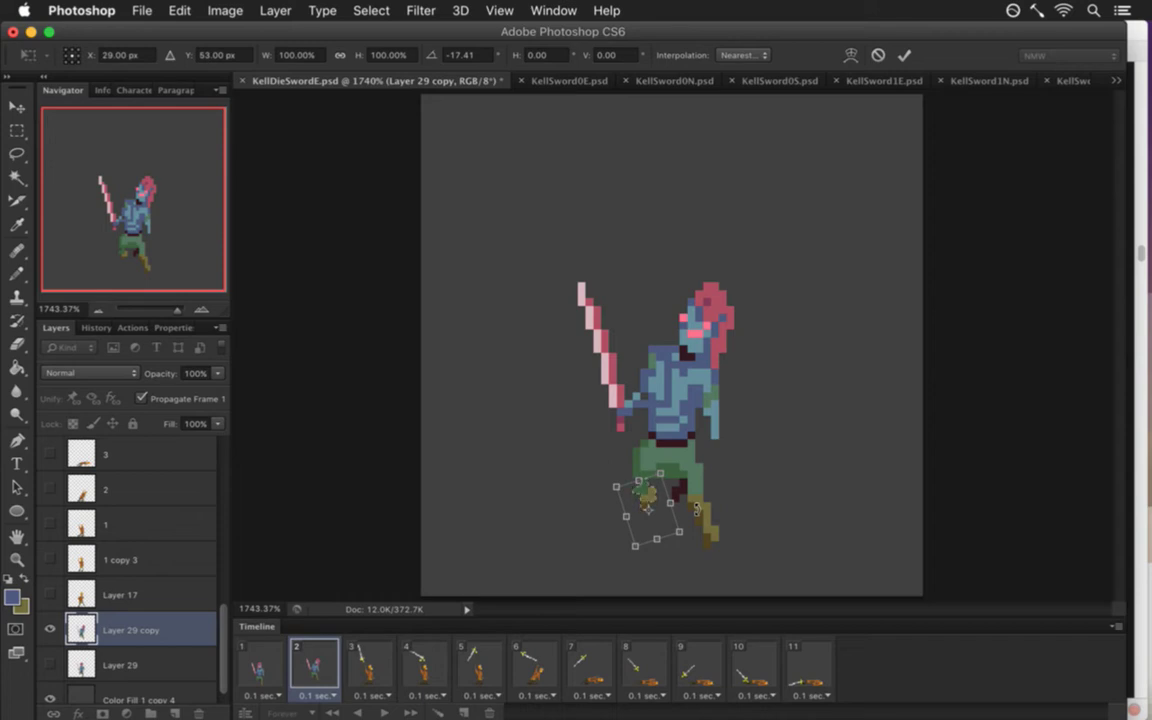
{"action": "key", "text": "Down"}
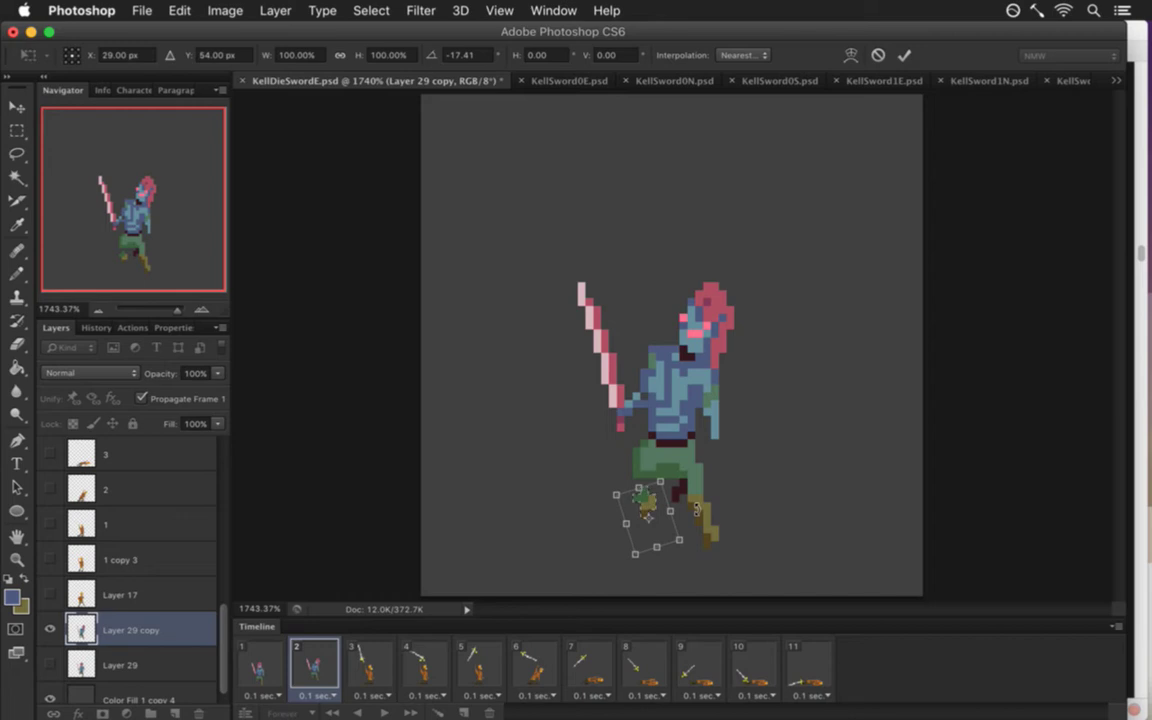
{"action": "left_click", "coordinate": [904, 55]}
Extend the left trouser leg down to the moved foot with dark green pixels.
{"action": "key", "text": "b"}
{"action": "left_click", "coordinate": [584, 437], "text": "alt"}
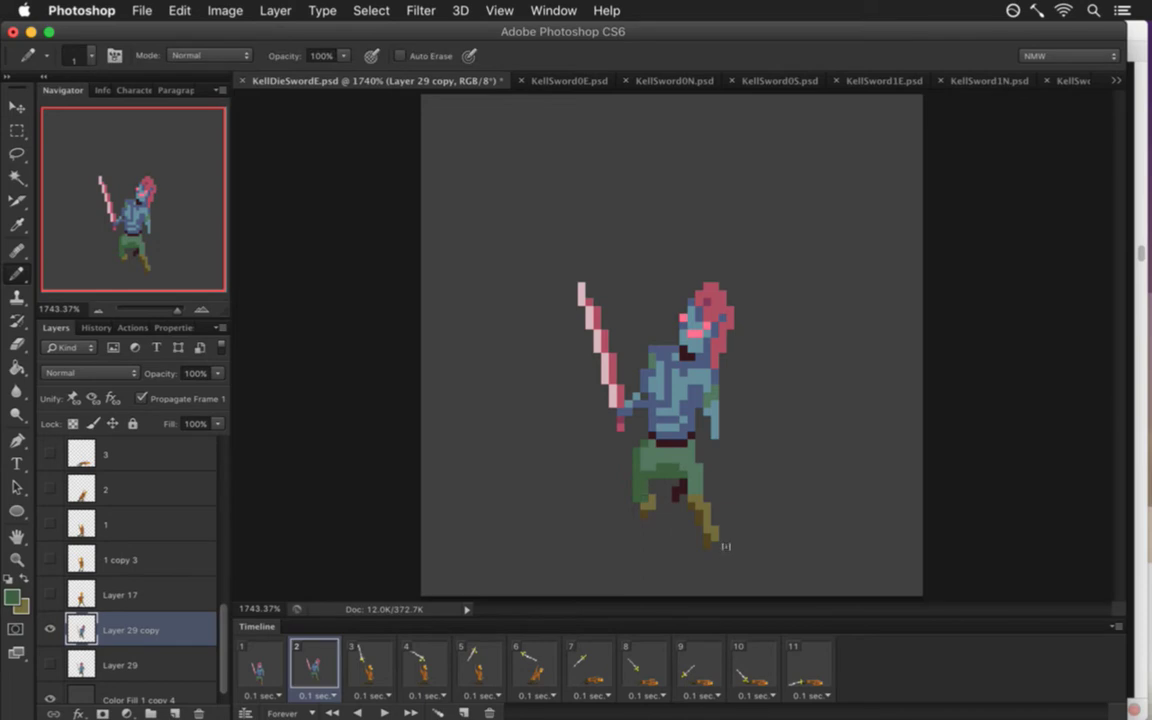
{"action": "key", "text": "i"}
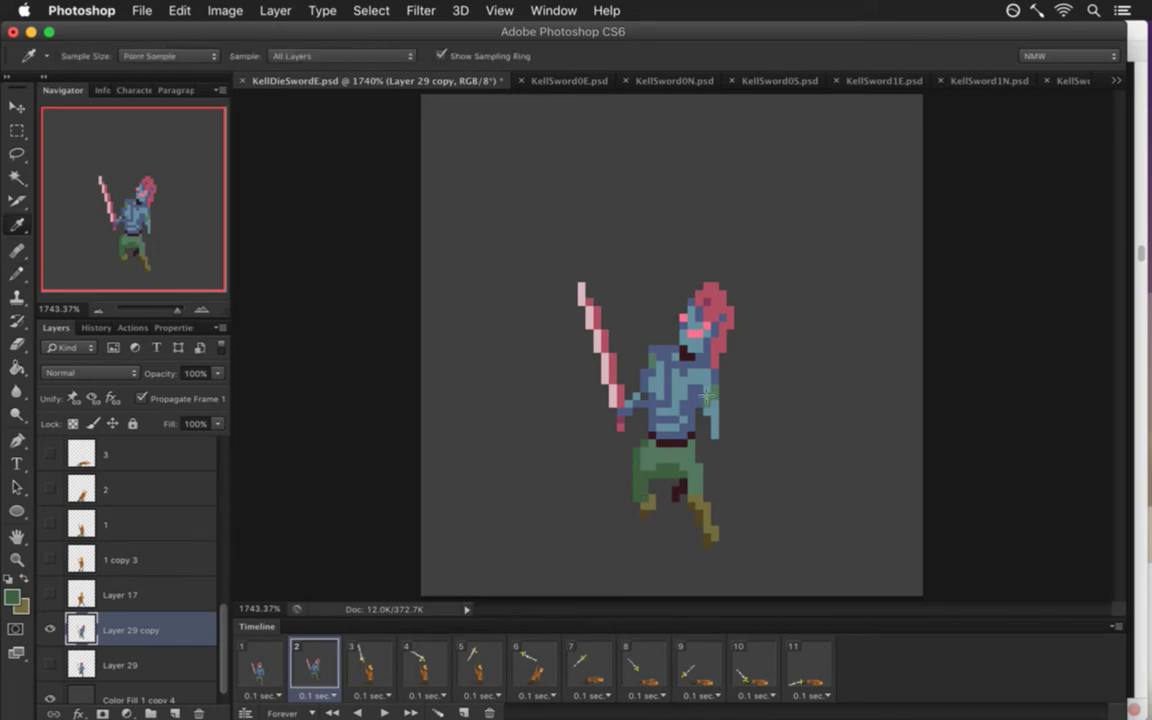
Select the figure's hanging right-hand arm and move it one pixel down.
{"action": "key", "text": "m"}
{"action": "left_click_drag", "start_coordinate": [703, 376], "coordinate": [720, 446]}
{"action": "key", "text": "v"}
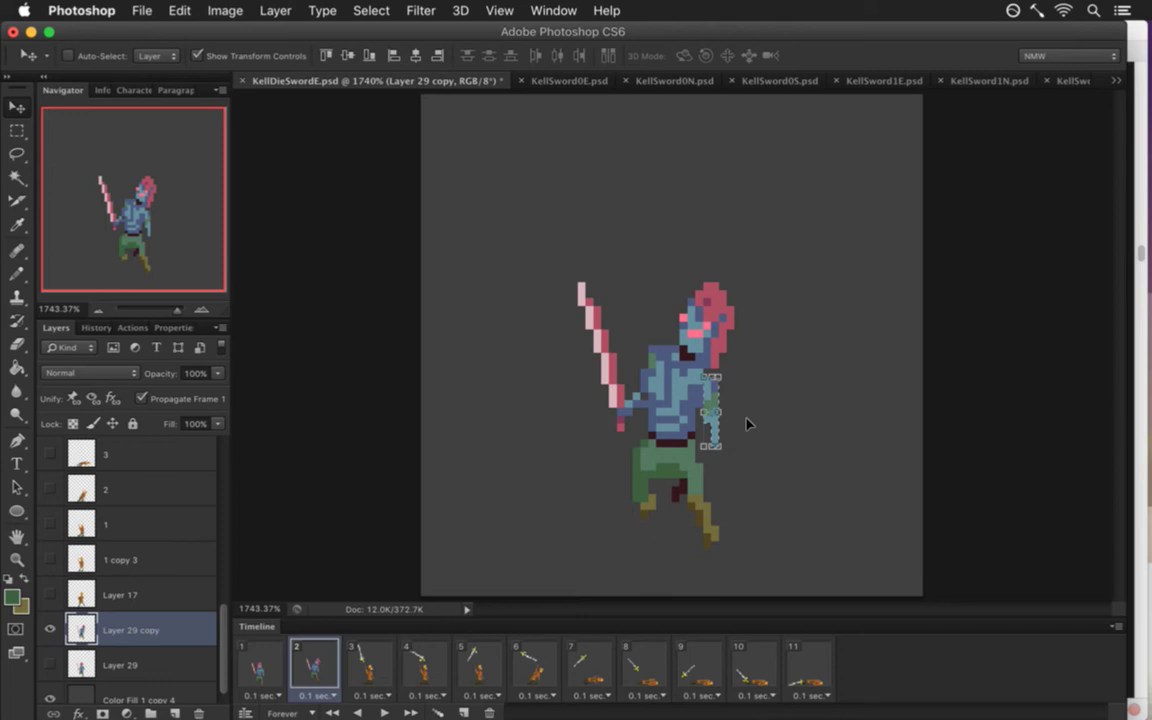
Select the sword together with the arm holding it and move them two pixels down.
{"action": "key", "text": "m"}
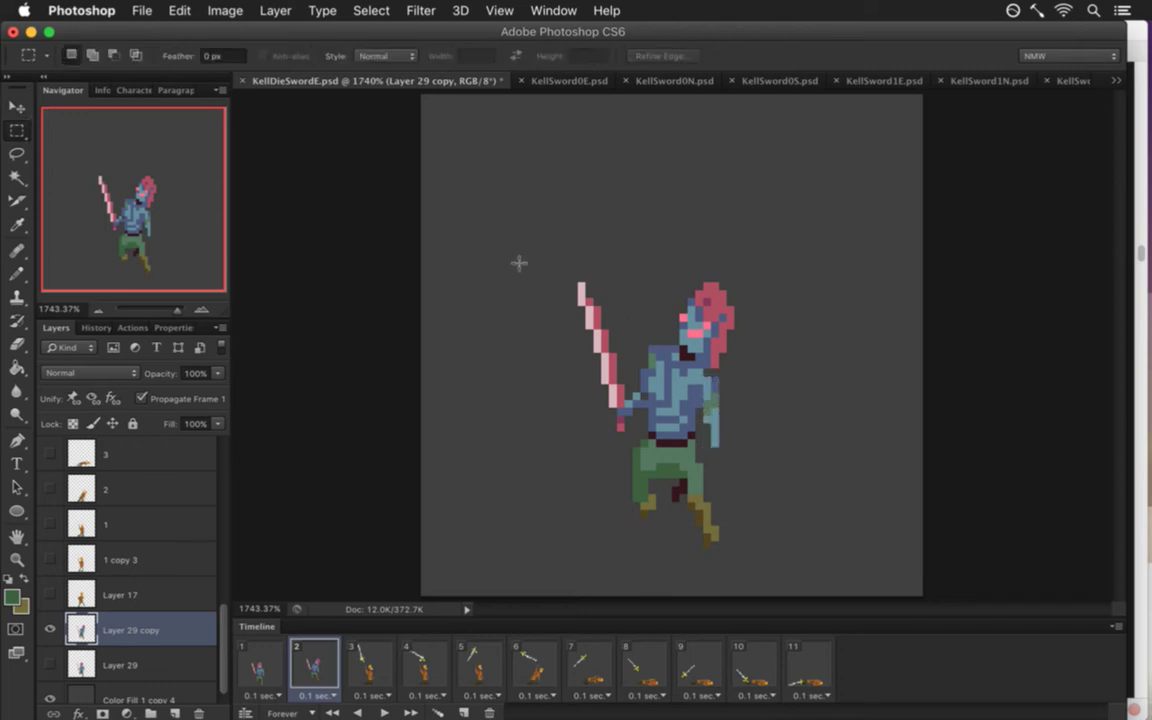
{"action": "left_click_drag", "start_coordinate": [538, 251], "coordinate": [648, 431]}
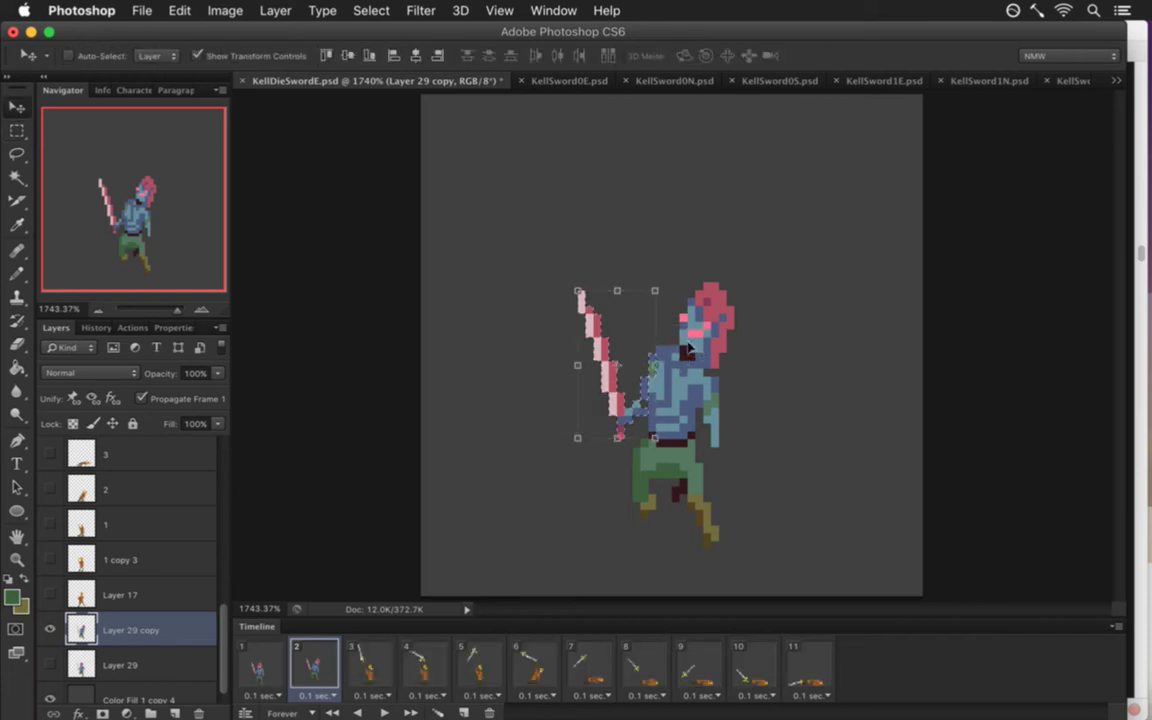
{"action": "key", "text": "Down"}
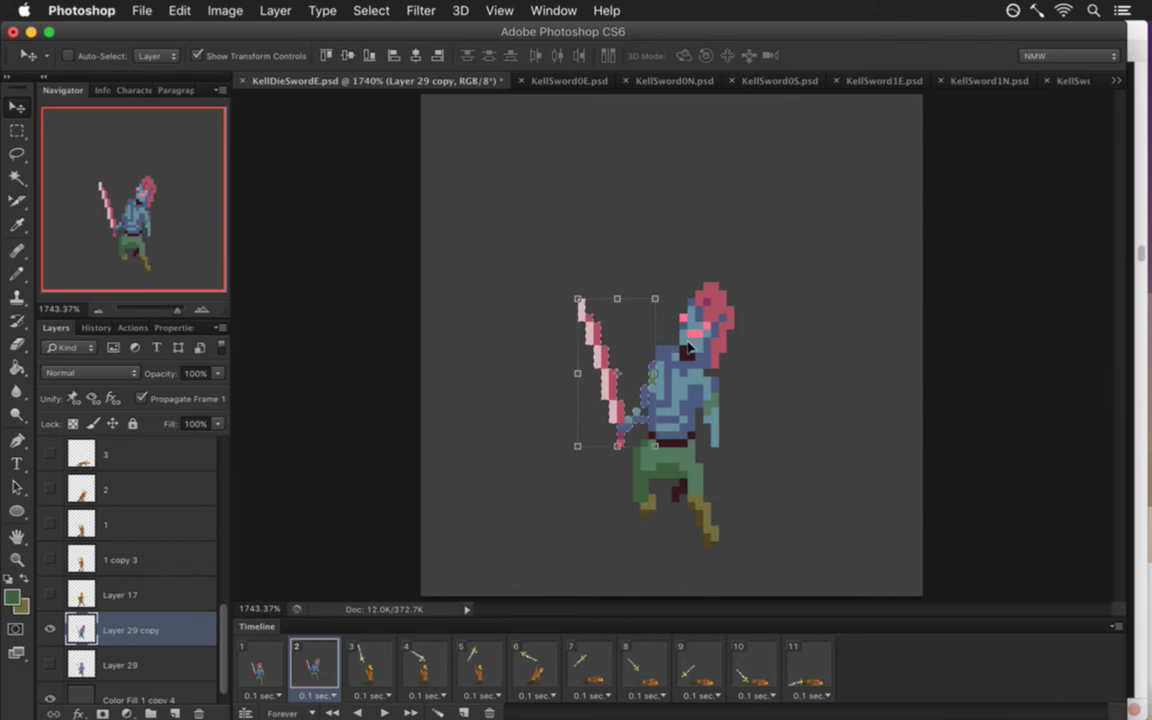
{"action": "key", "text": "m"}
Touch up the torso shading with the sampled light blue and save the file.
{"action": "key", "text": "i"}
{"action": "left_click", "coordinate": [668, 390]}
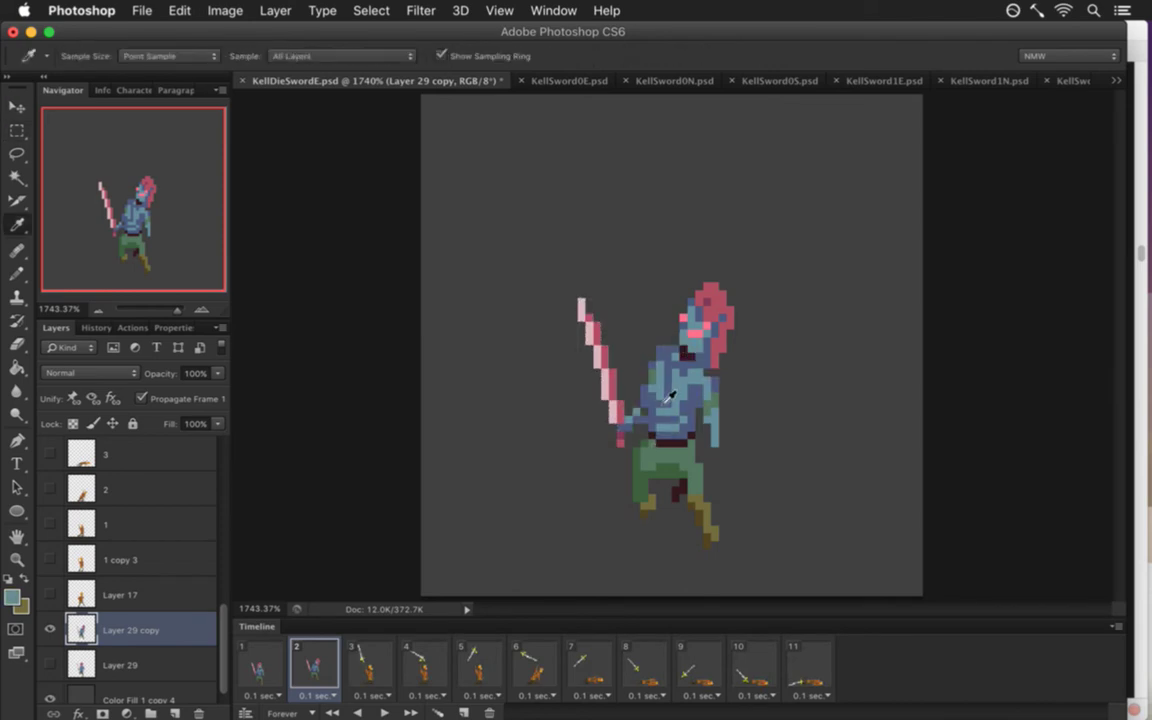
{"action": "key", "text": "b"}
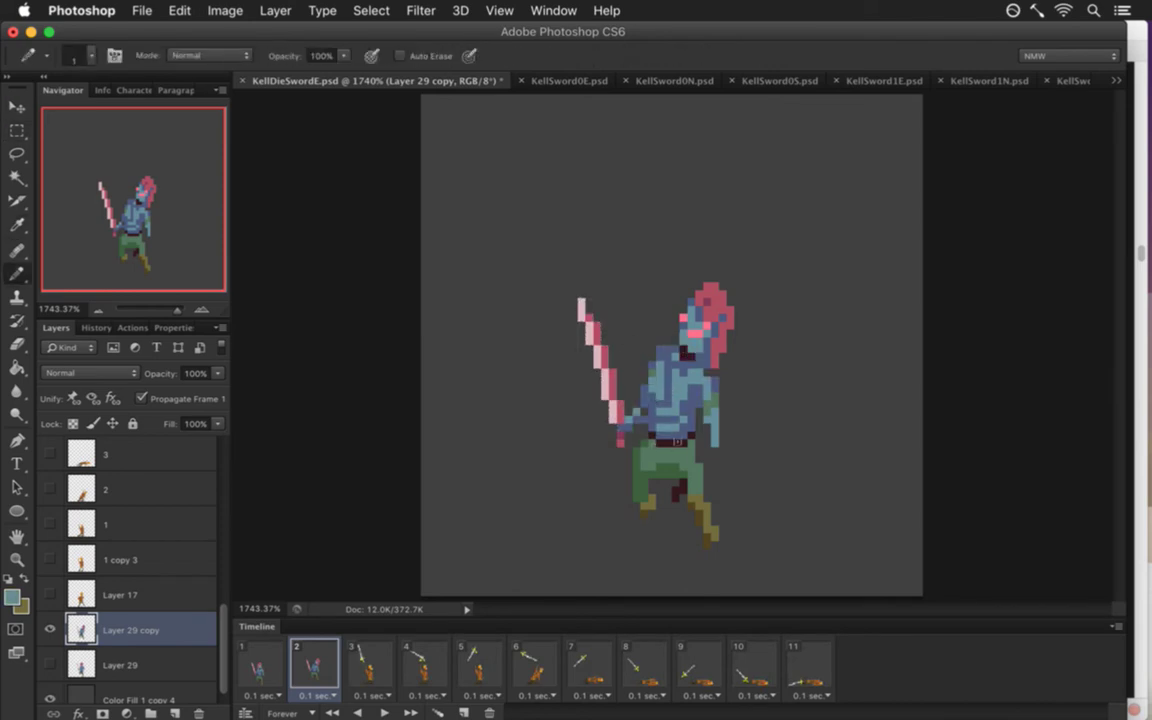
{"action": "key", "text": "super+s"}
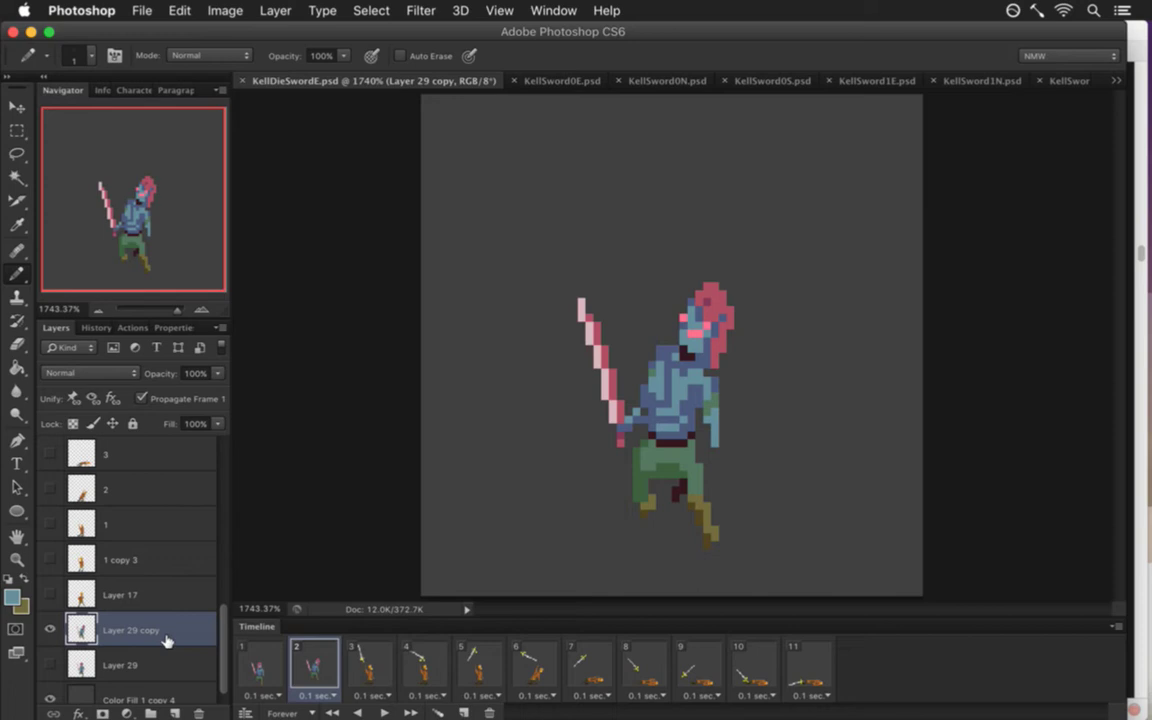
Duplicate Layer 29 copy.
{"action": "key", "text": "super+j"}
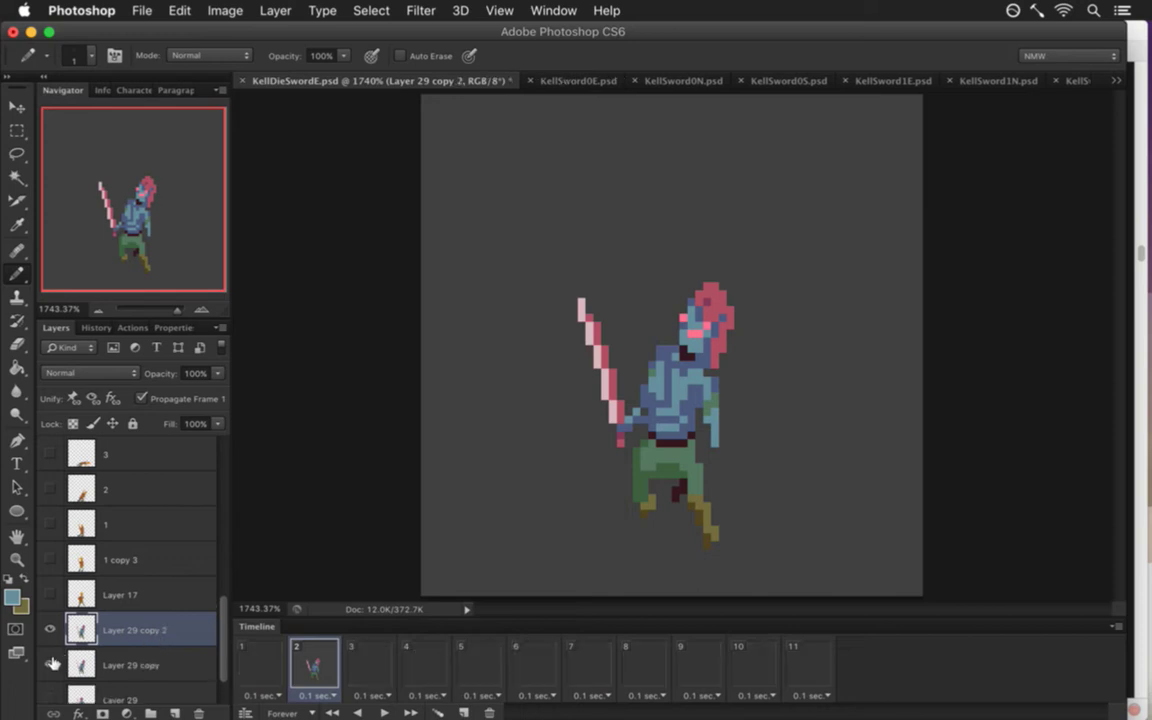
{"action": "key", "text": "v"}
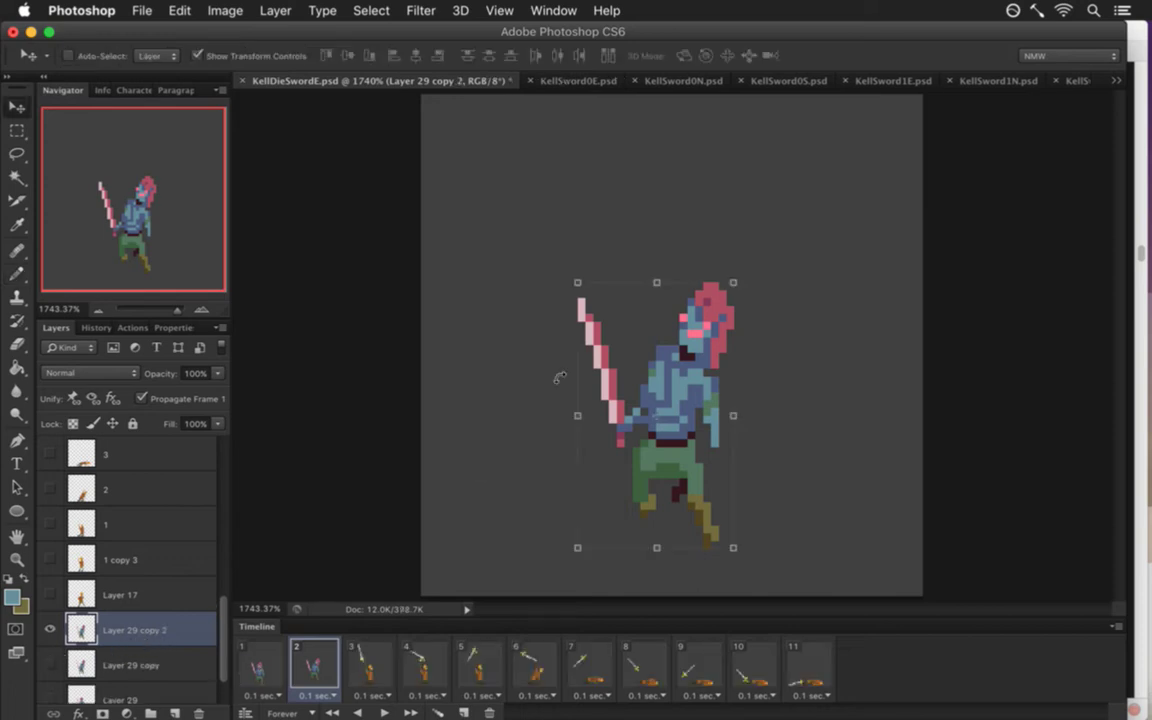
{"action": "left_click_drag", "start_coordinate": [750, 268], "coordinate": [783, 296]}
{"action": "left_click_drag", "start_coordinate": [712, 392], "coordinate": [705, 353]}
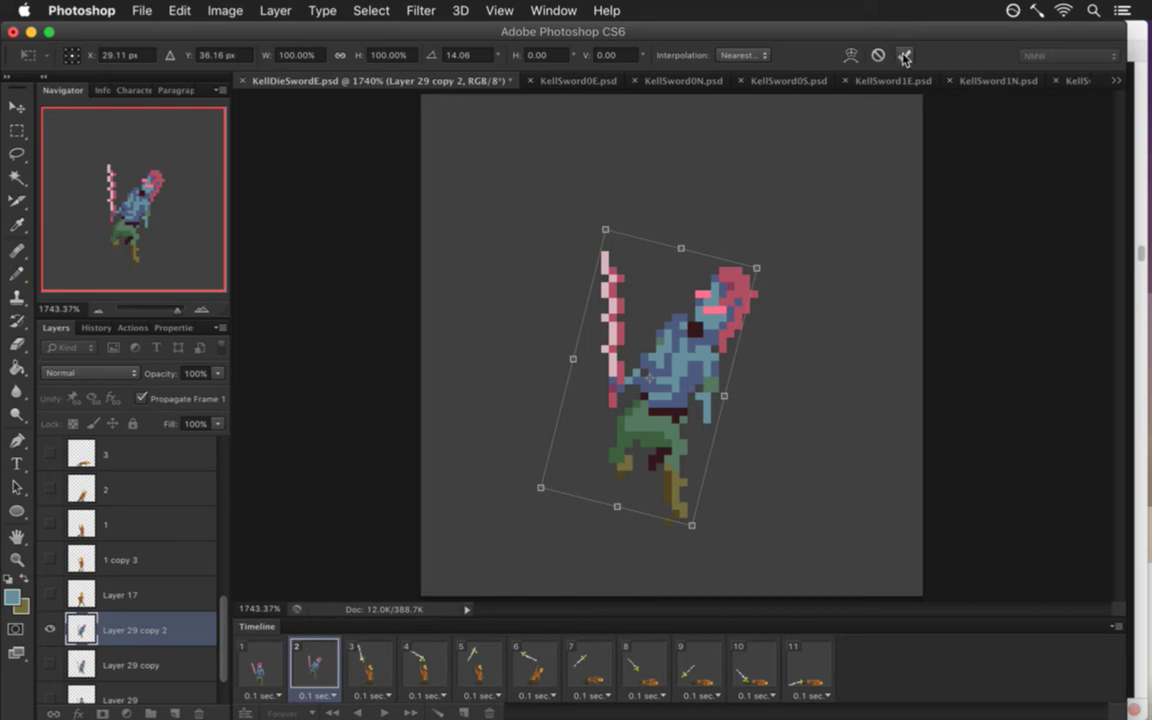
{"action": "left_click_drag", "start_coordinate": [772, 258], "coordinate": [781, 268]}
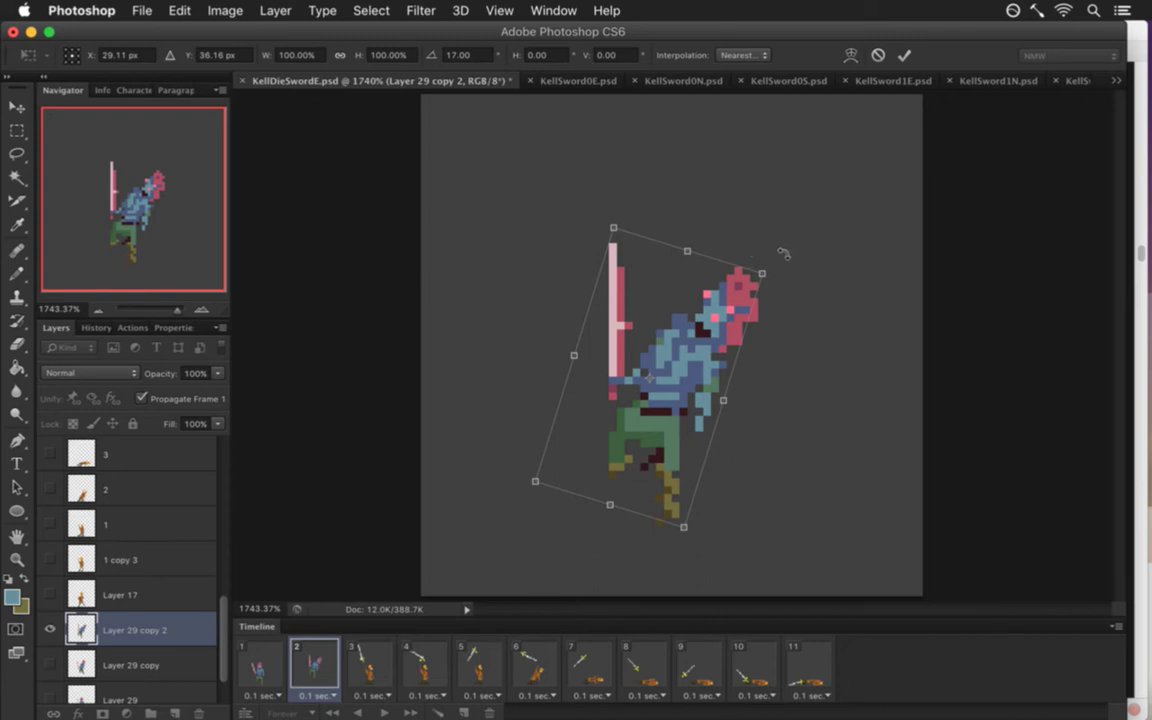
{"action": "mouse_move", "coordinate": [782, 268]}
{"action": "left_mouse_down"}
{"action": "mouse_move", "coordinate": [787, 325]}
{"action": "mouse_move", "coordinate": [779, 260]}
{"action": "left_mouse_up"}
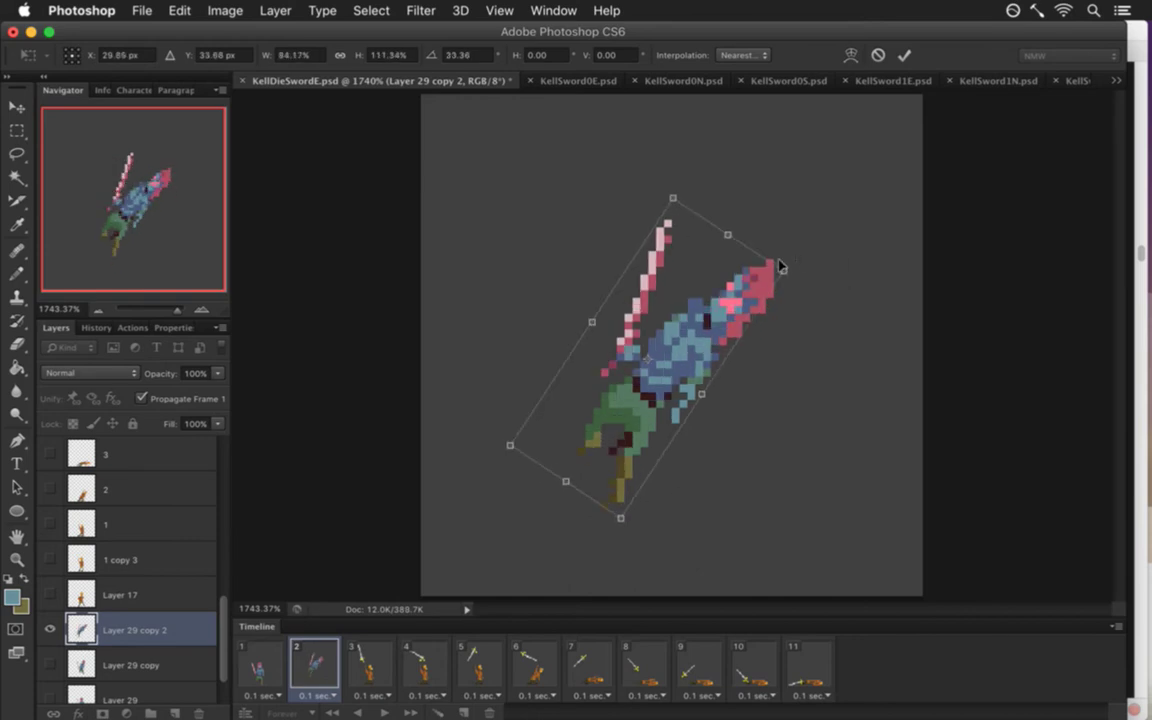
{"action": "left_click", "coordinate": [879, 55]}
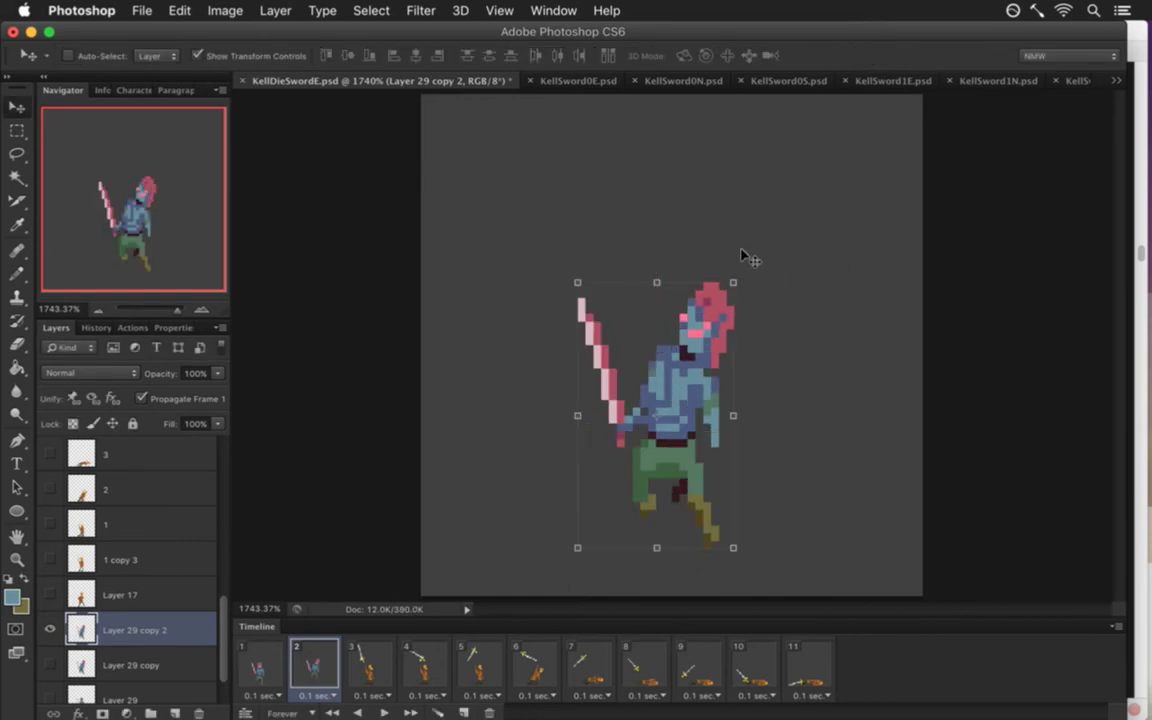
Rotate the figure on Layer 29 copy 2 about 10 degrees clockwise and save the file.
{"action": "left_click_drag", "start_coordinate": [560, 265], "coordinate": [577, 242]}
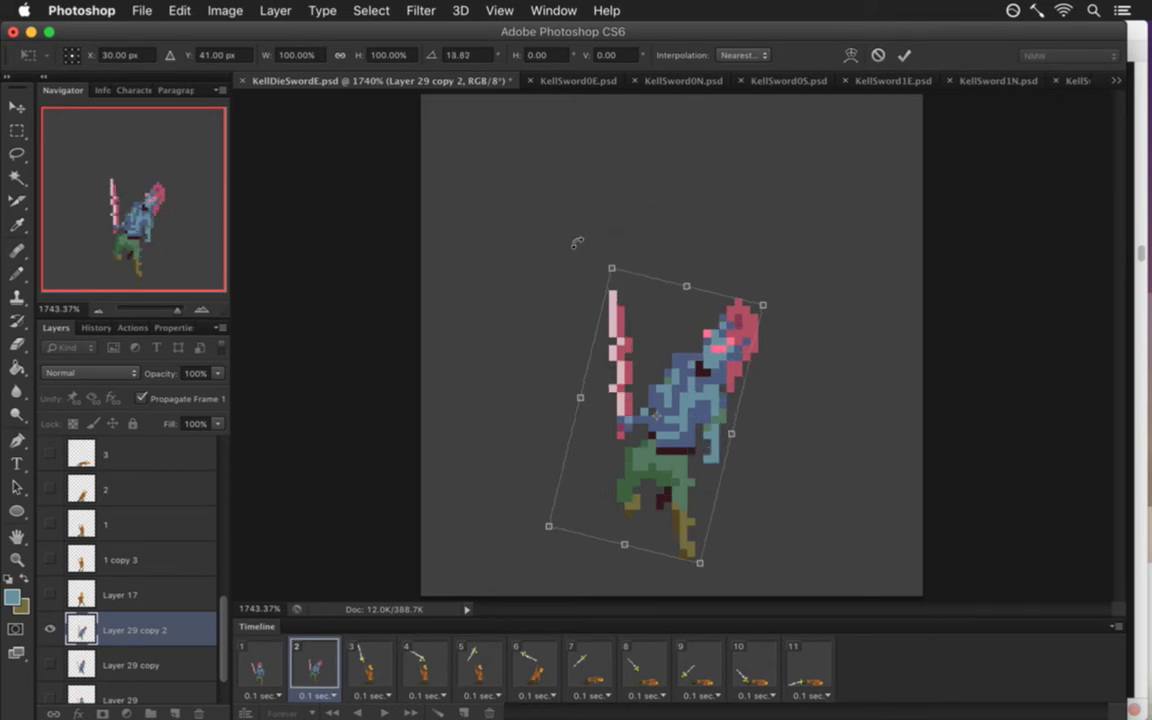
{"action": "left_click_drag", "start_coordinate": [573, 242], "coordinate": [547, 267]}
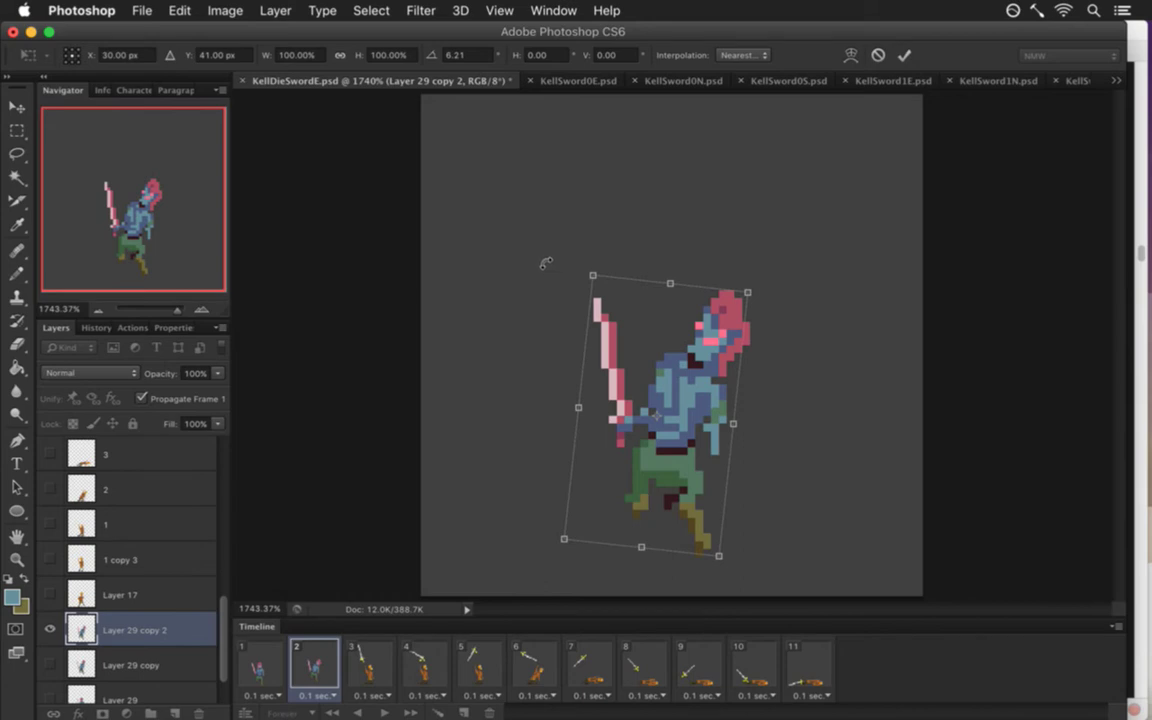
{"action": "left_click_drag", "start_coordinate": [545, 249], "coordinate": [553, 238]}
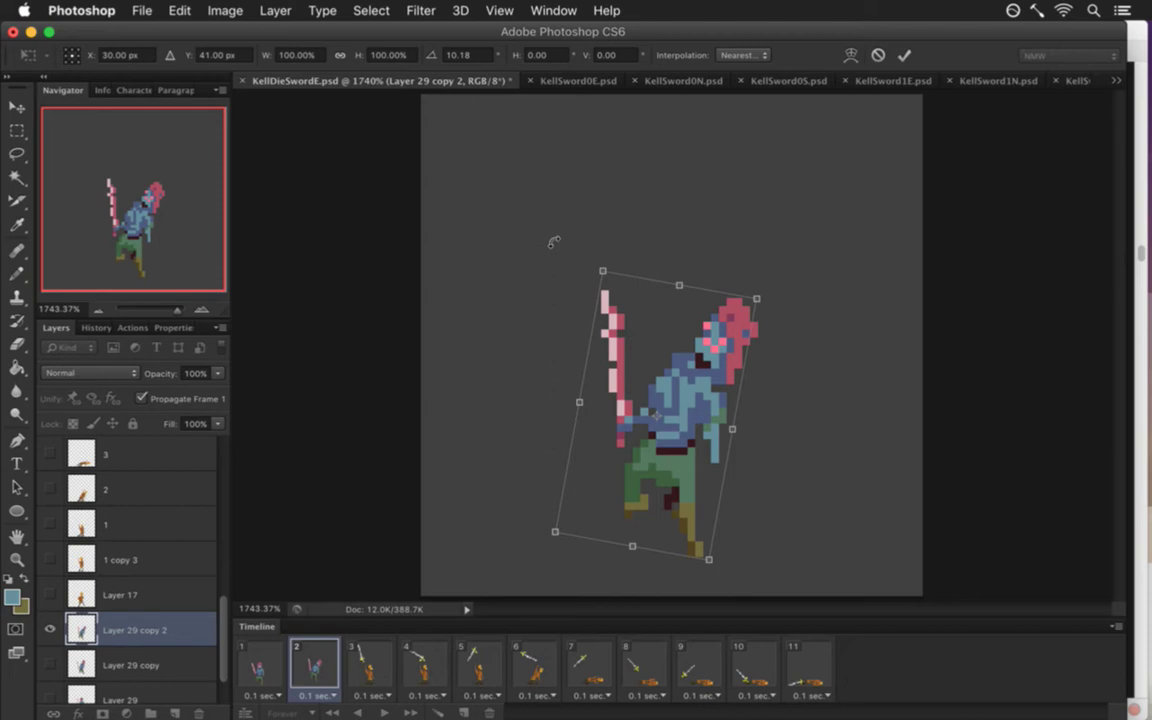
{"action": "left_click", "coordinate": [911, 57]}
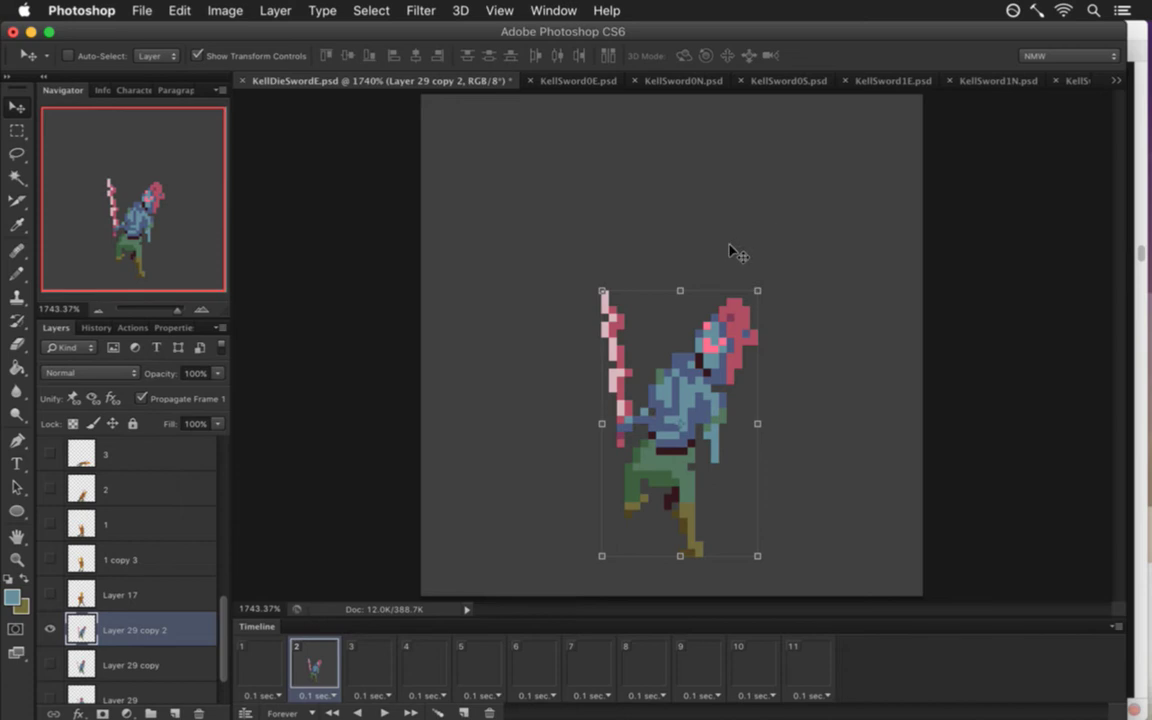
{"action": "key", "text": "m"}
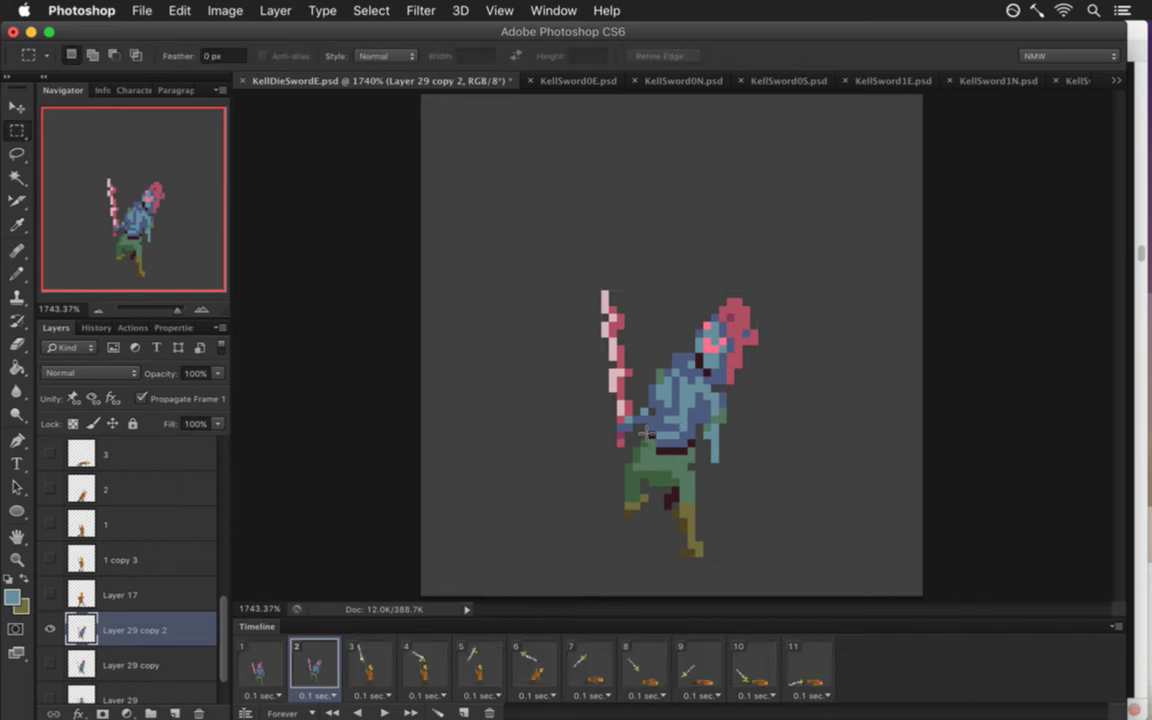
{"action": "key", "text": "super+s"}
{"action": "key", "text": "i"}
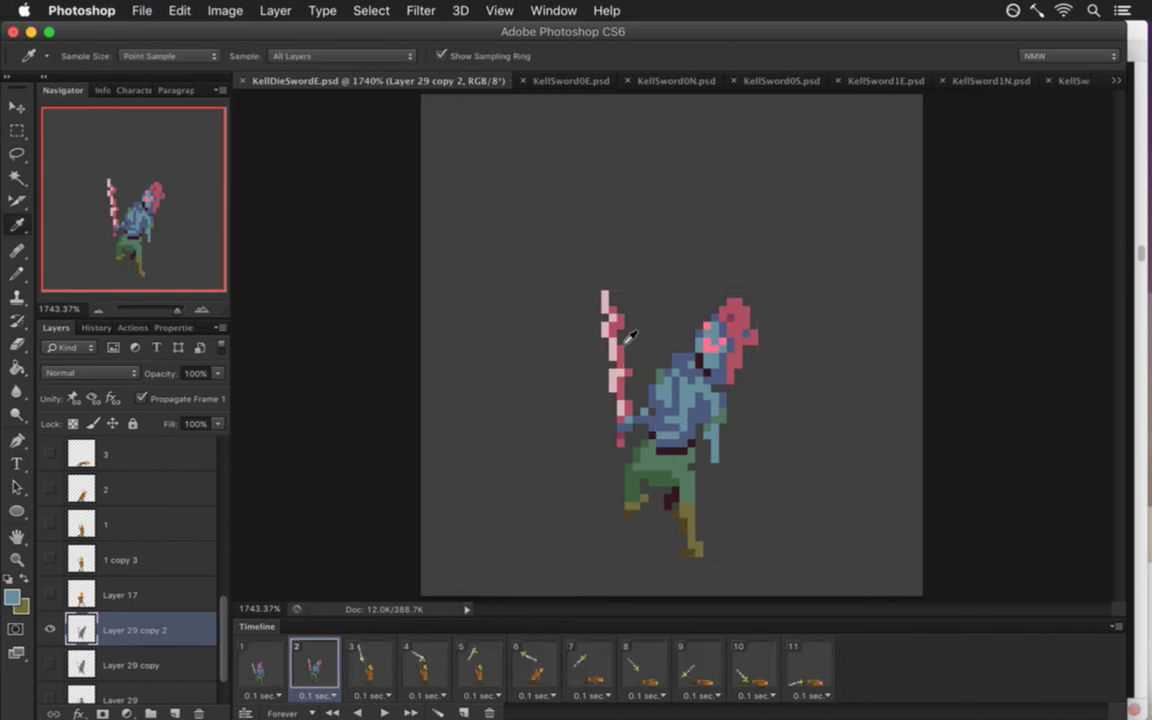
Play the animation from frame 1 to check the motion of the new frames.
{"action": "left_click", "coordinate": [258, 664]}
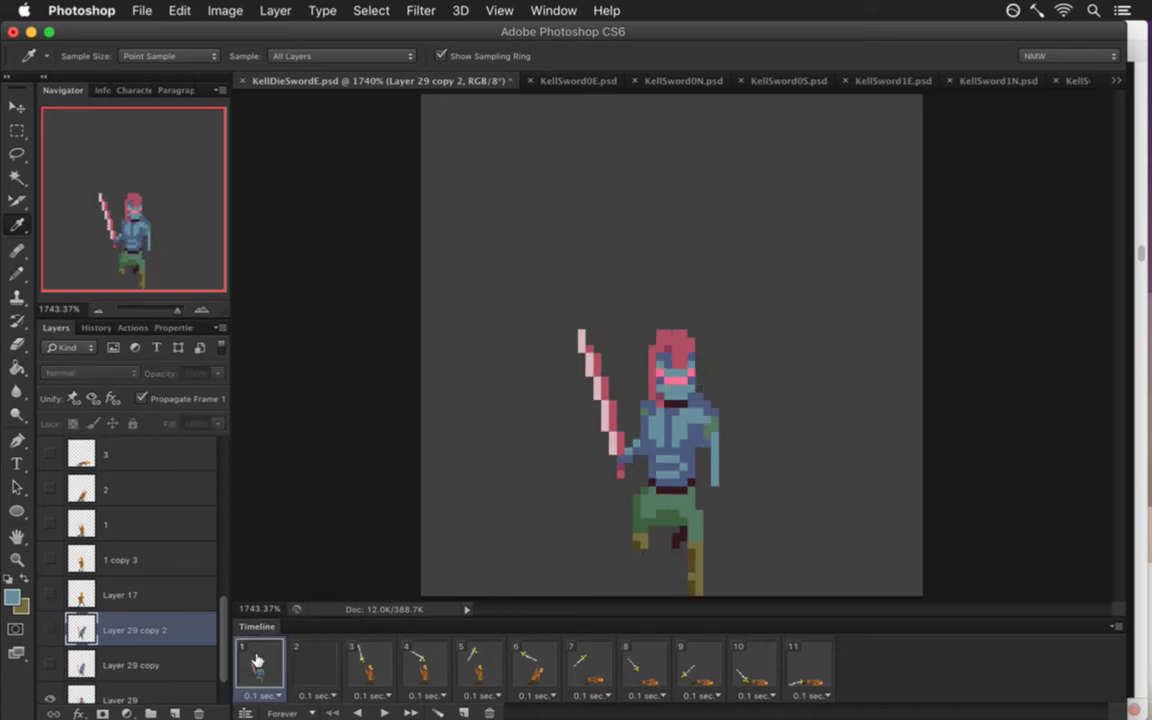
{"action": "left_click", "coordinate": [384, 712]}
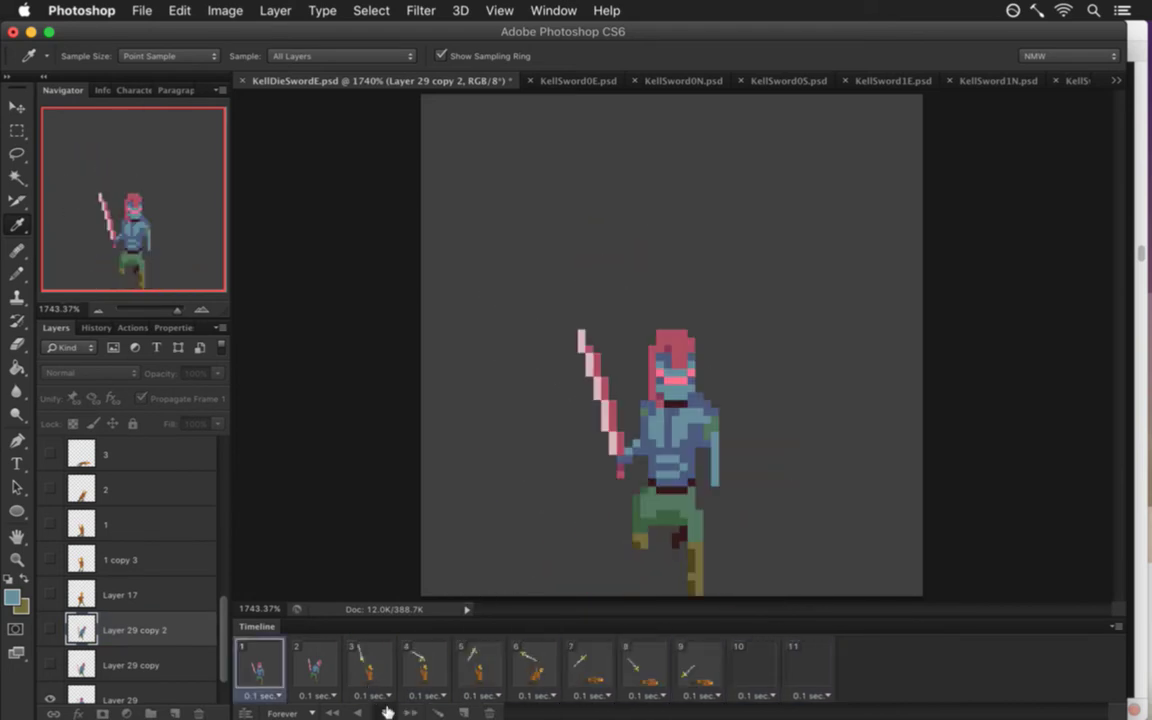
{"action": "left_click", "coordinate": [387, 712]}
{"action": "scroll", "coordinate": [224, 635], "scroll_direction": "down", "scroll_amount": 2}
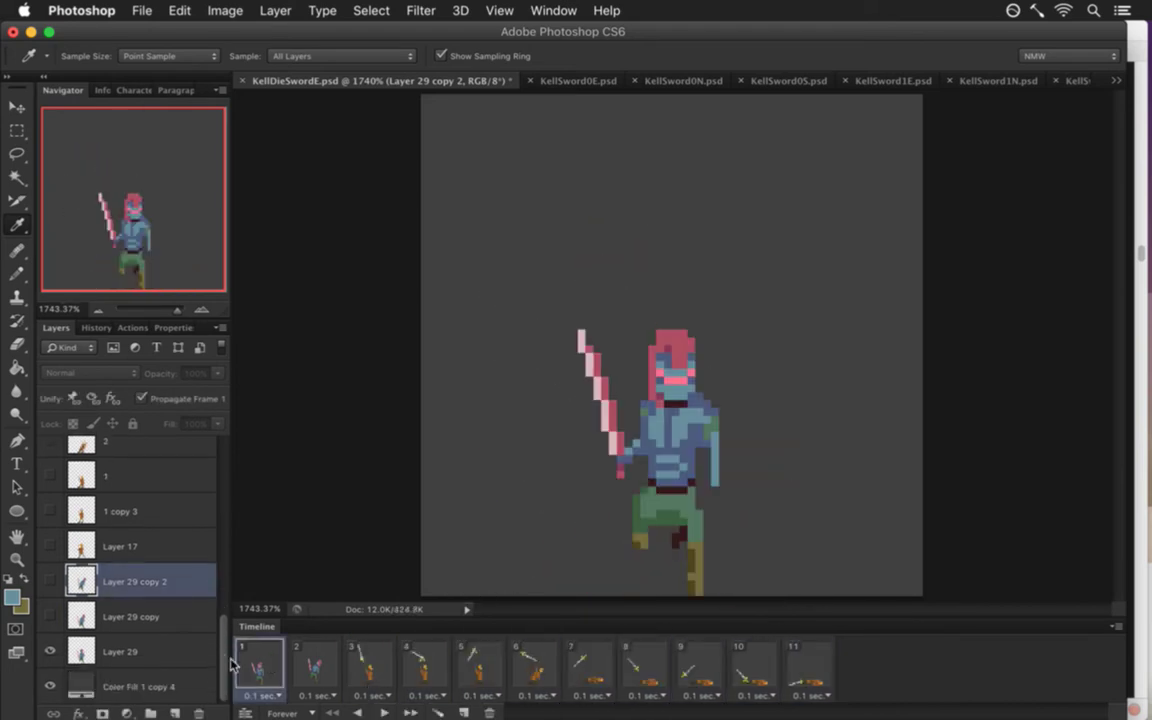
Duplicate frame 2 of the animation and return to frame 2.
{"action": "left_click", "coordinate": [145, 666]}
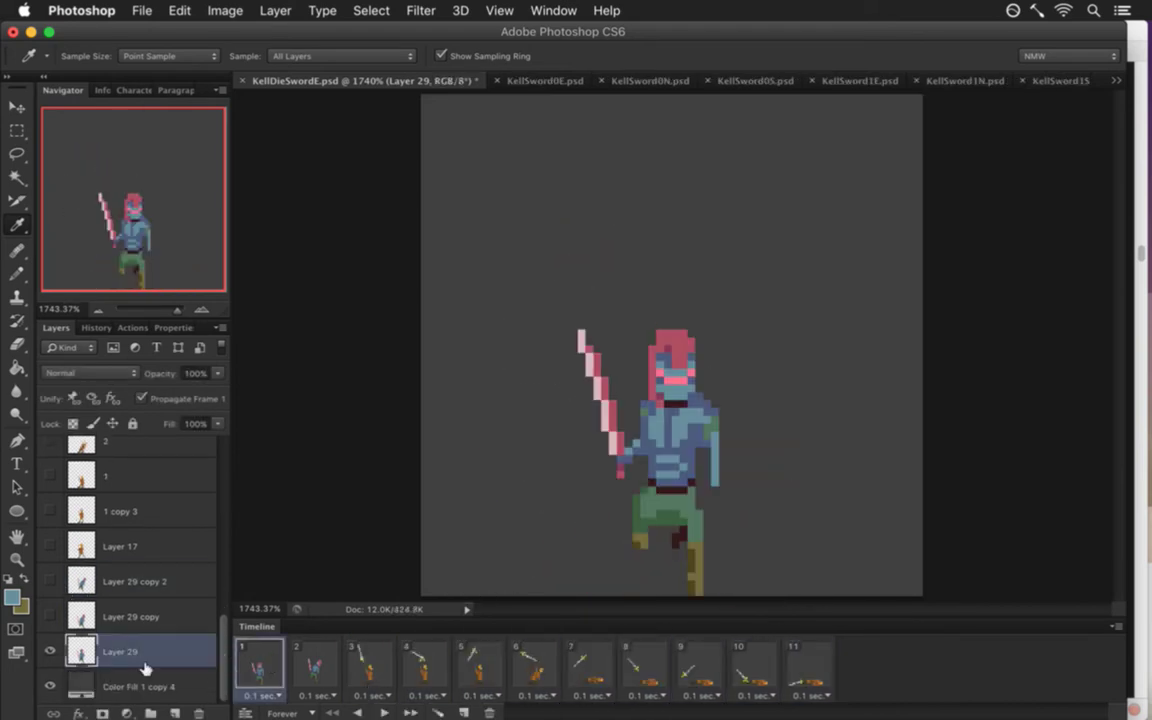
{"action": "left_click", "coordinate": [313, 667]}
{"action": "left_click", "coordinate": [265, 666]}
{"action": "left_click", "coordinate": [310, 664]}
{"action": "left_click", "coordinate": [463, 712]}
{"action": "left_click", "coordinate": [318, 666]}
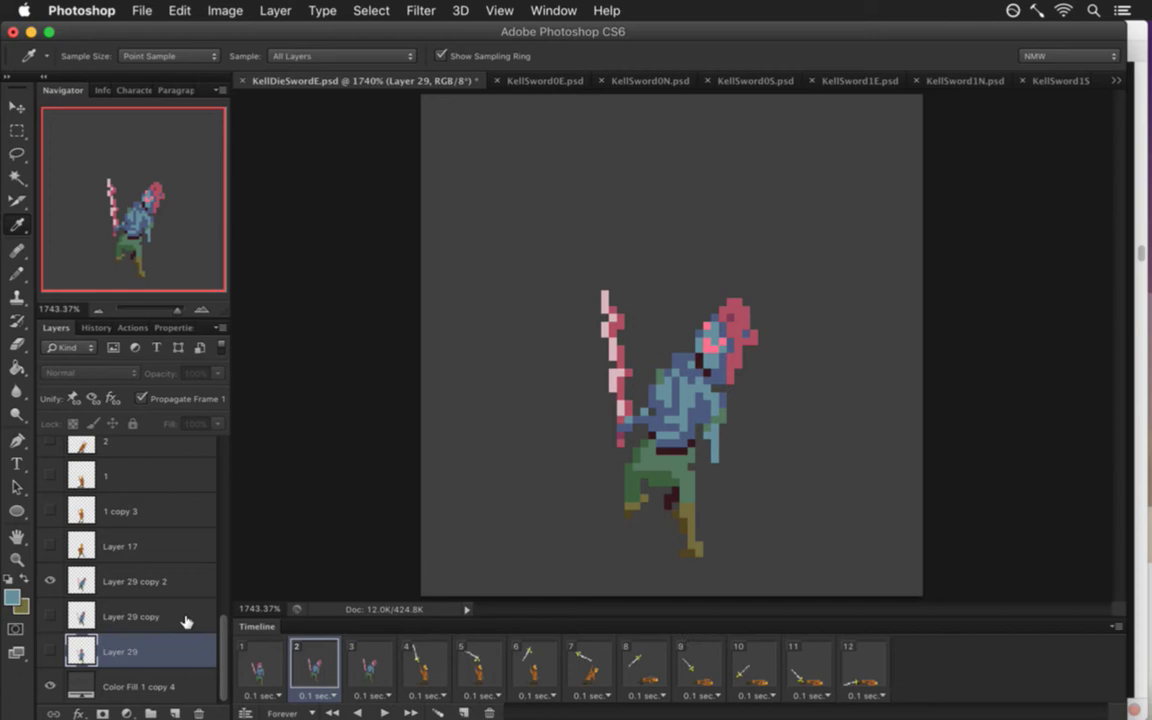
In frame 2, hide Layer 29 copy 2 and show Layer 29 copy instead, comparing it with frame 1.
{"action": "left_click", "coordinate": [50, 581]}
{"action": "left_click", "coordinate": [50, 616]}
{"action": "left_click", "coordinate": [258, 662]}
{"action": "left_click", "coordinate": [310, 662]}
Move the figure on Layer 29 copy three pixels up in frame 2.
{"action": "left_click", "coordinate": [168, 616]}
{"action": "key", "text": "v"}
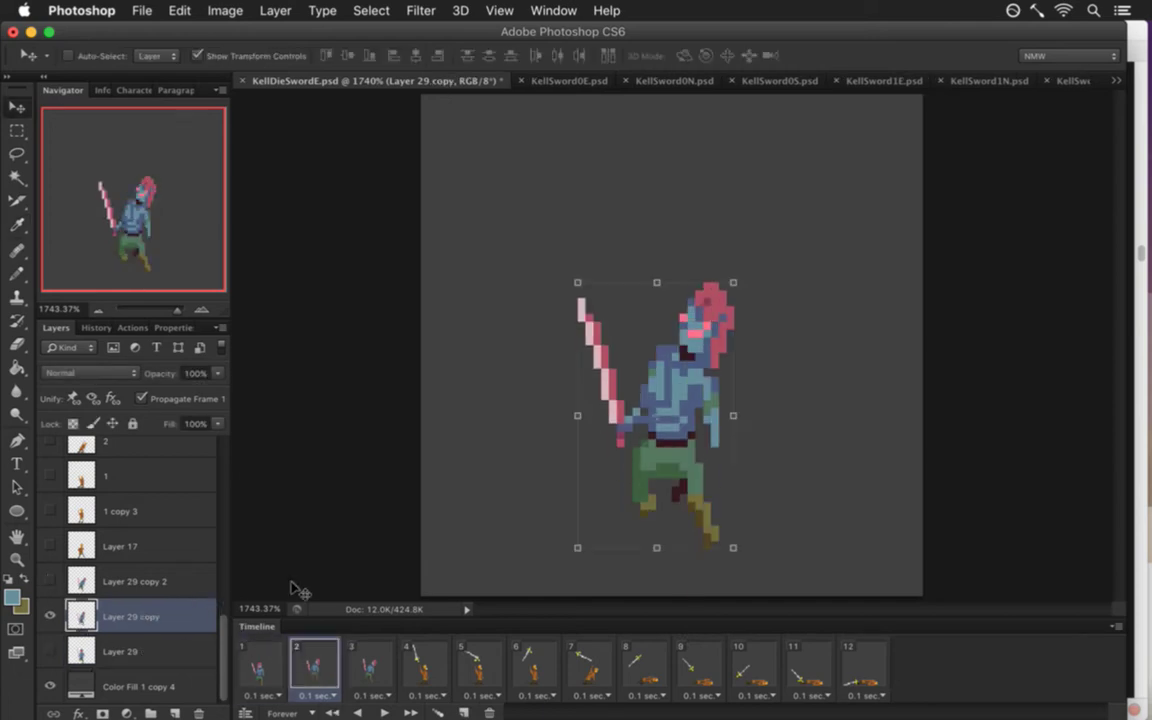
{"action": "key", "text": "Up"}
{"action": "key", "text": "Up"}
{"action": "key", "text": "Up"}
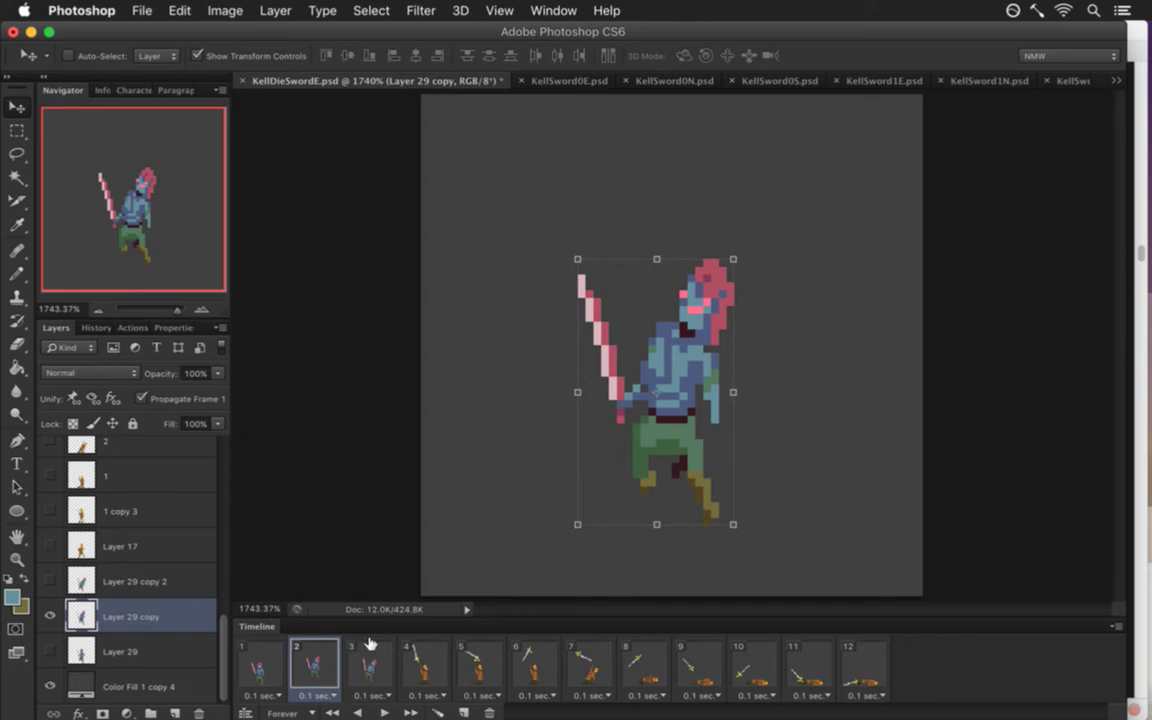
Move the figure on Layer 29 copy 2 three pixels up in frame 3.
{"action": "left_click", "coordinate": [368, 662]}
{"action": "left_click", "coordinate": [143, 578]}
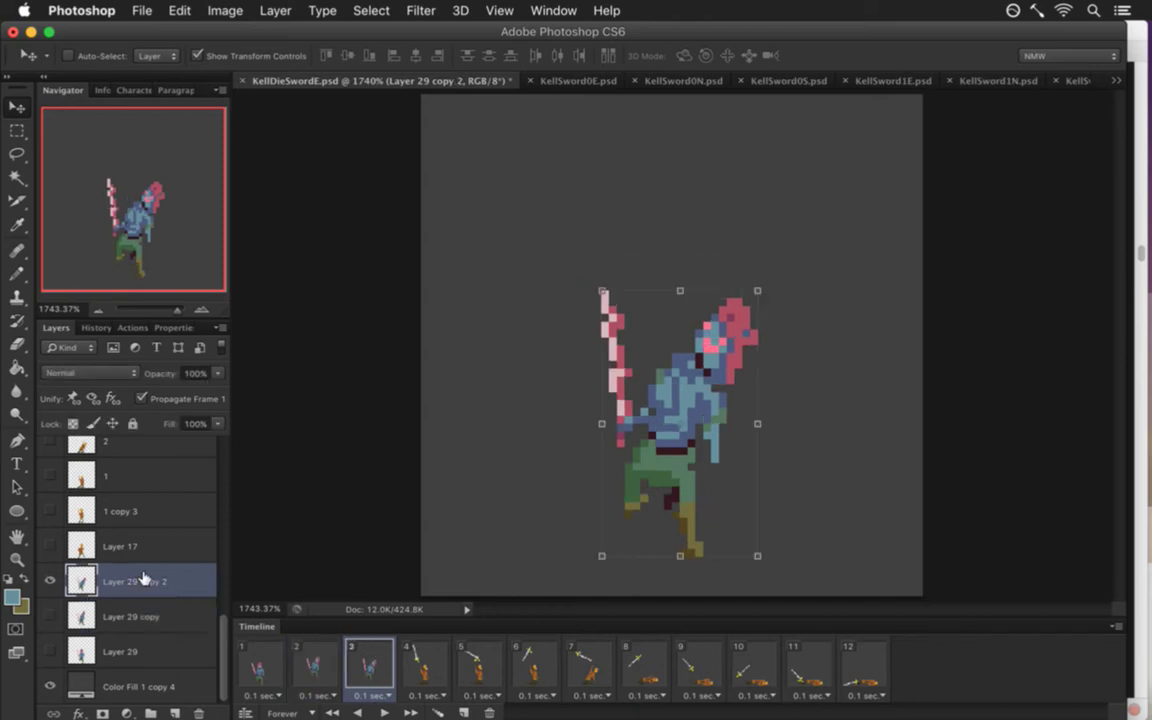
{"action": "key", "text": "Up"}
{"action": "key", "text": "Up"}
{"action": "key", "text": "Up"}
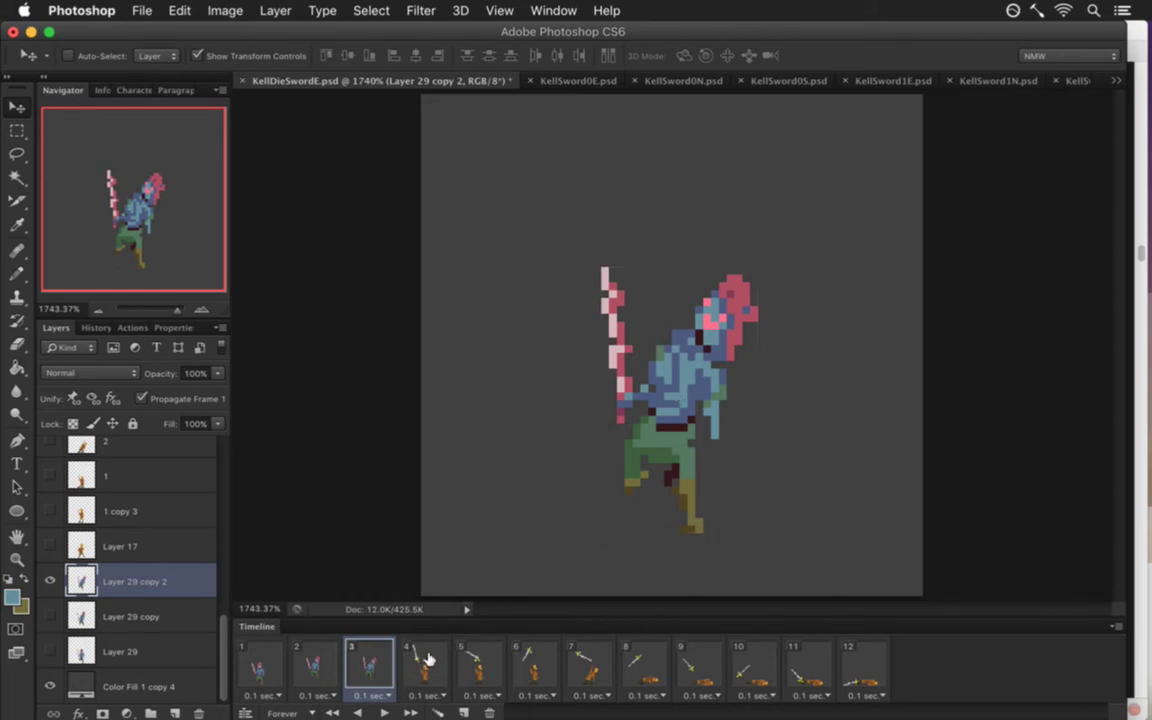
In frame 4, show Layer 29 copy 2 and hide the old orange character's layer 1 and the old sword's Layer 20.
{"action": "left_click", "coordinate": [428, 659]}
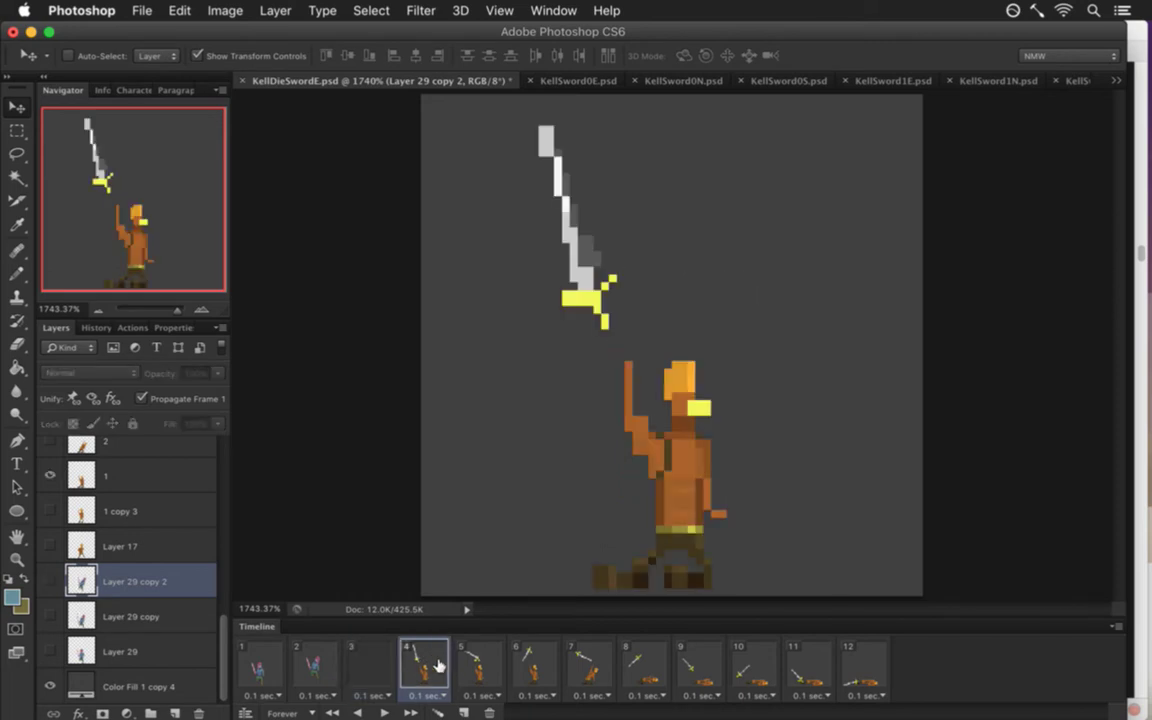
{"action": "left_click", "coordinate": [51, 581]}
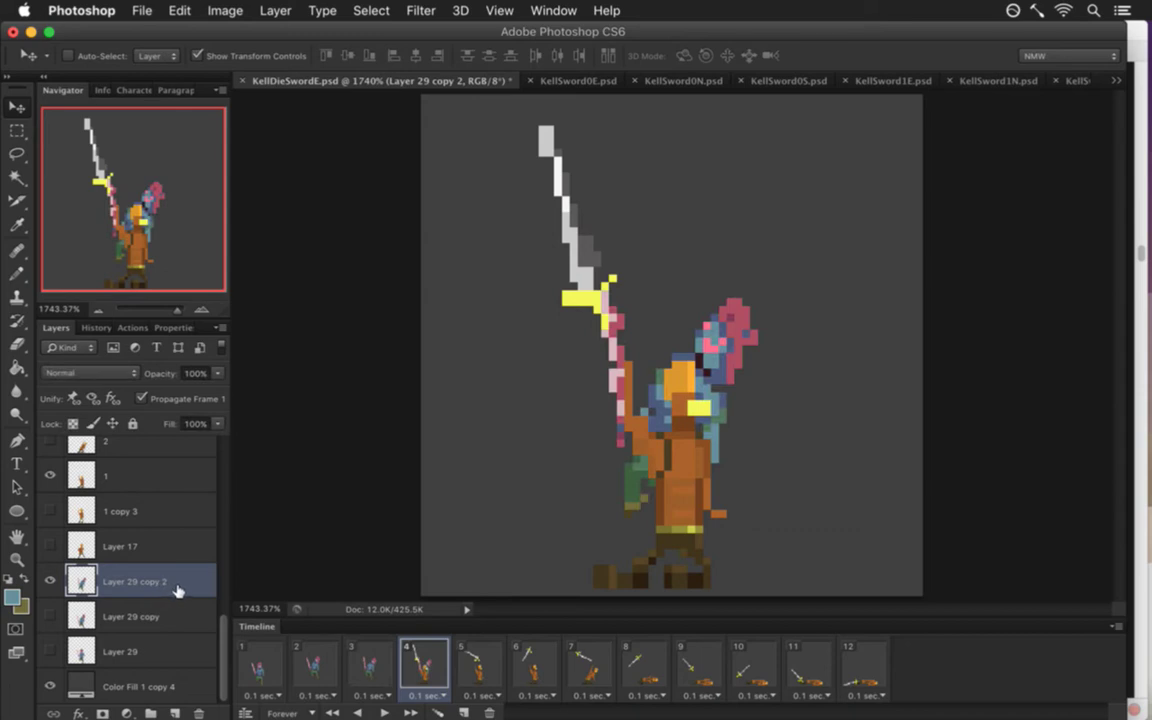
{"action": "left_click", "coordinate": [72, 478]}
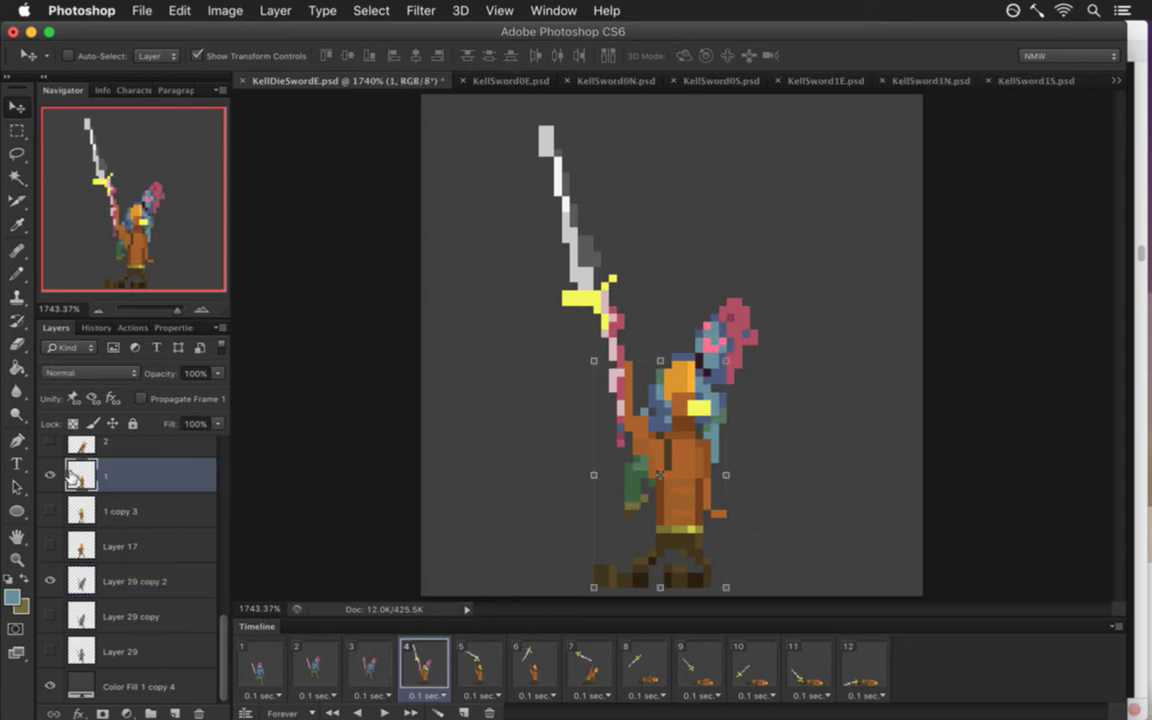
{"action": "left_click", "coordinate": [51, 476]}
{"action": "scroll", "coordinate": [206, 570], "scroll_direction": "up", "scroll_amount": 10}
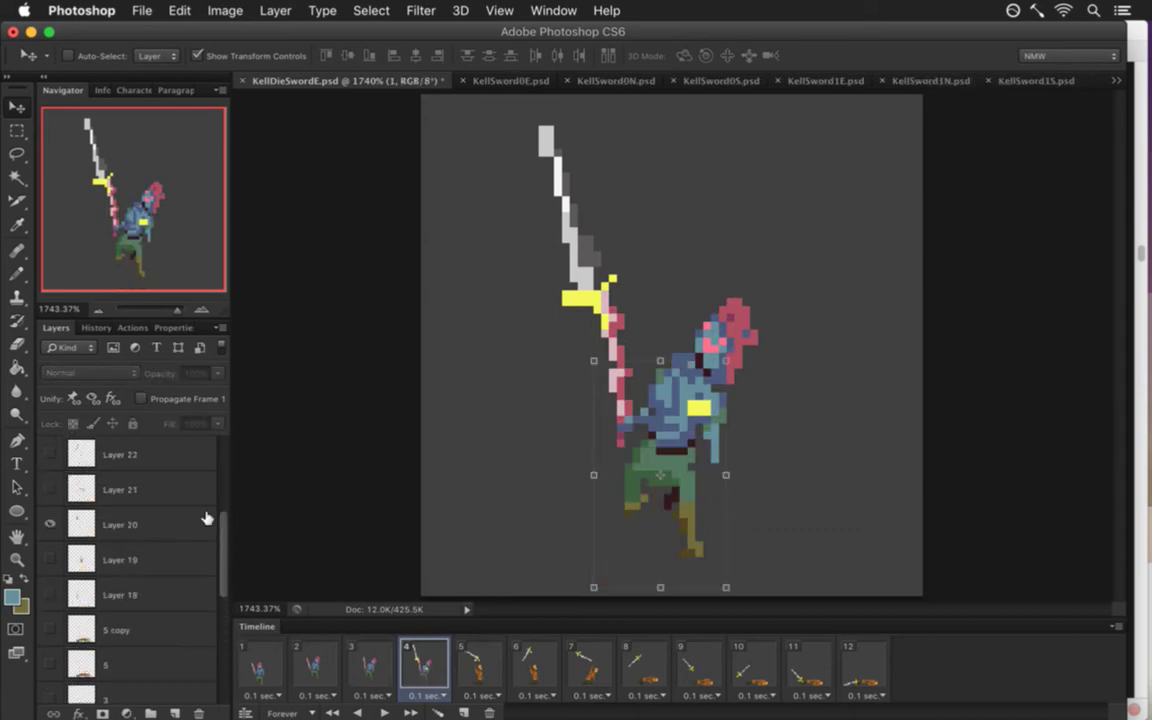
{"action": "left_click", "coordinate": [50, 523]}
{"action": "scroll", "coordinate": [226, 665], "scroll_direction": "down", "scroll_amount": 5}
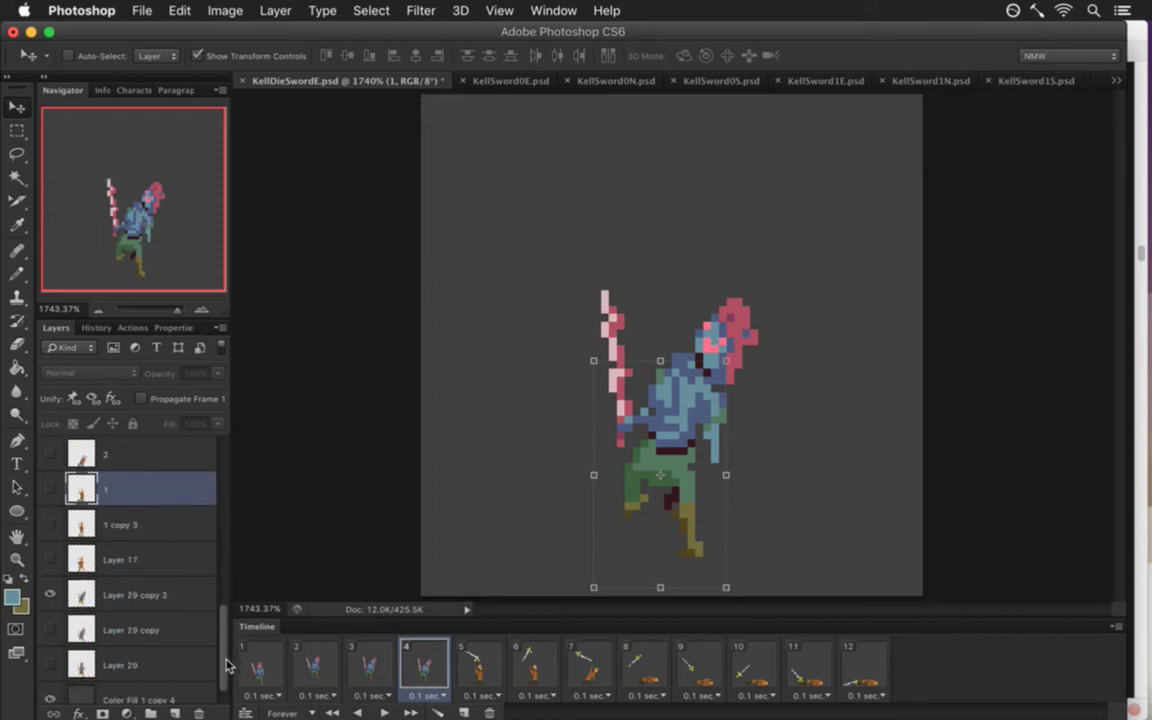
{"action": "scroll", "coordinate": [226, 665], "scroll_direction": "down", "scroll_amount": 1}
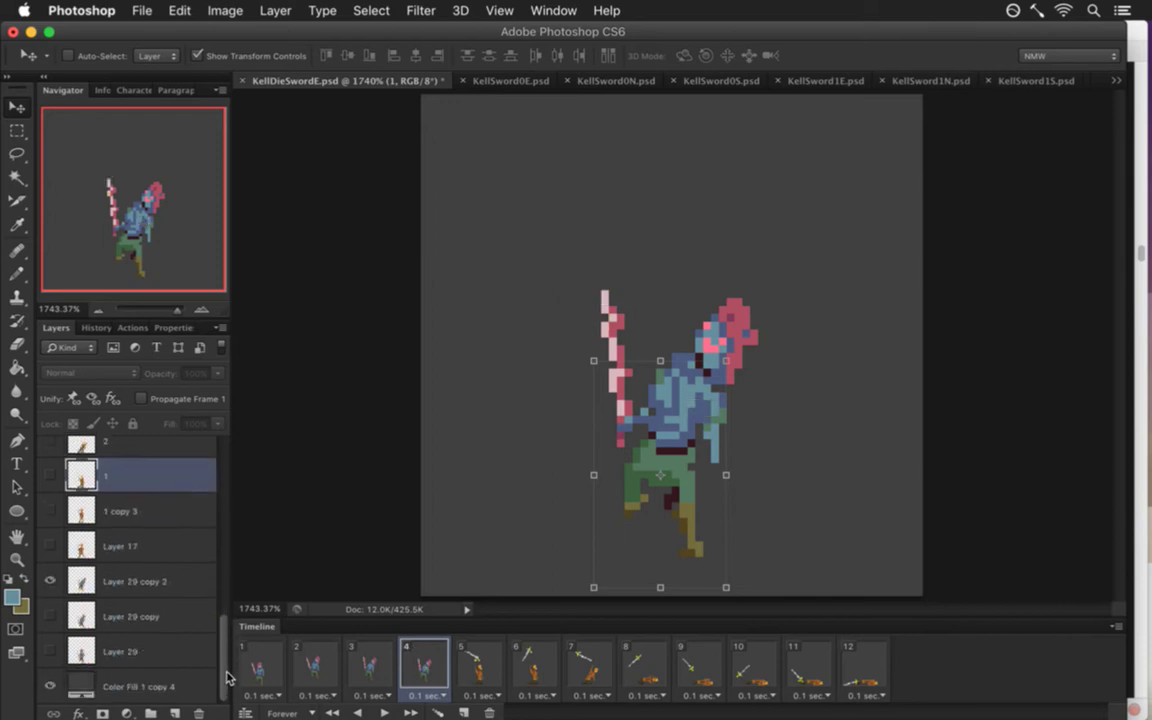
Duplicate Layer 29 copy, place the duplicate above Layer 29 copy 2, and show it instead of Layer 29 copy 2 in frame 4.
{"action": "left_click", "coordinate": [76, 578]}
{"action": "left_click", "coordinate": [82, 610]}
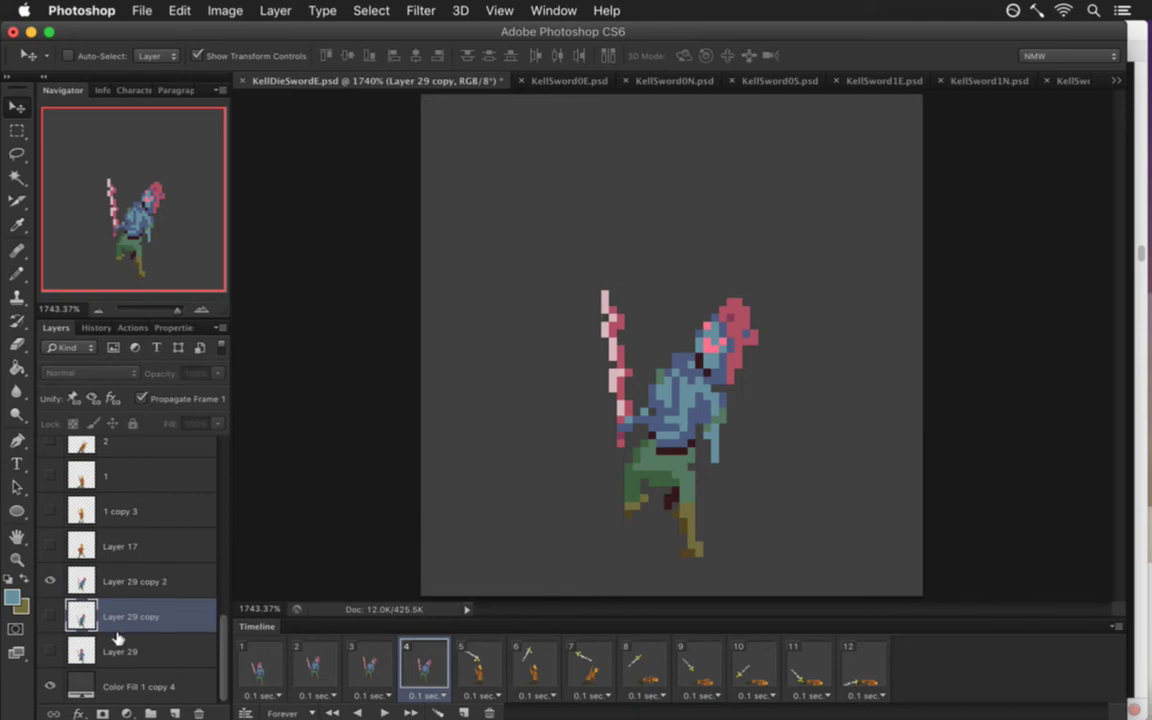
{"action": "left_click", "coordinate": [375, 665]}
{"action": "left_click", "coordinate": [424, 668]}
{"action": "key", "text": "super+j"}
{"action": "left_click_drag", "start_coordinate": [82, 622], "coordinate": [85, 566]}
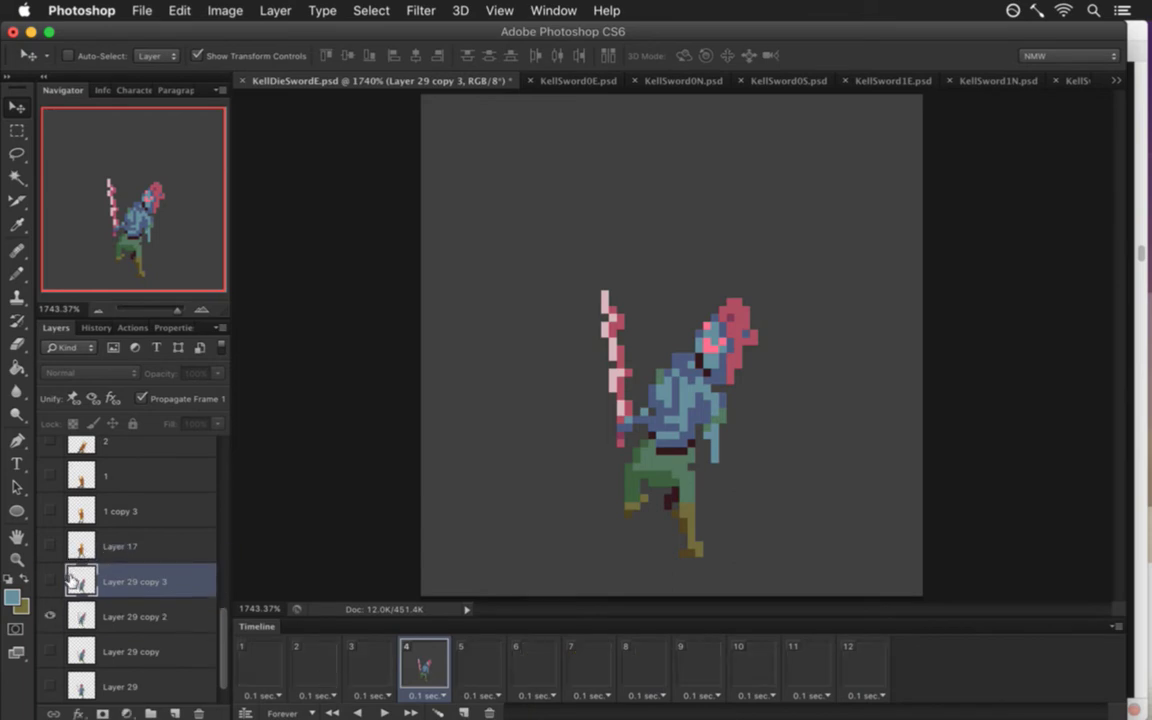
{"action": "left_click", "coordinate": [50, 581]}
{"action": "left_click", "coordinate": [50, 581], "text": "alt"}
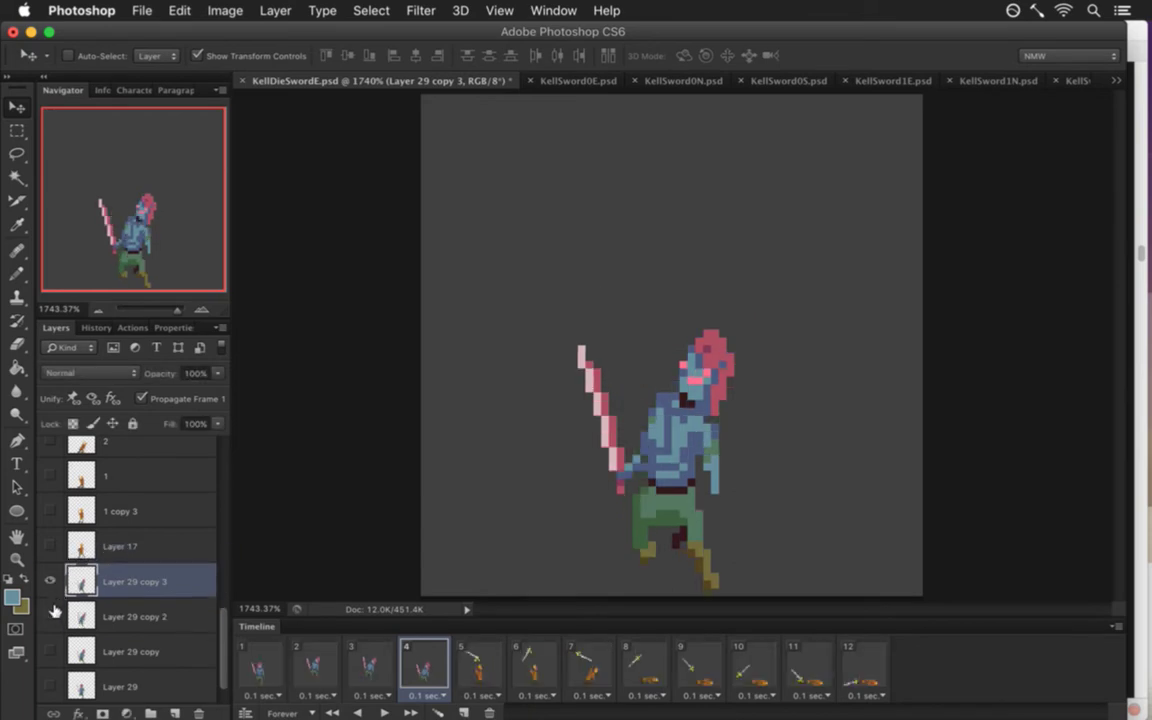
Redraw the right-hand lower leg in frame 4 as a bent, backward-pointing boot in sampled olive and brown, erasing the old straight shin.
{"action": "left_click", "coordinate": [368, 662]}
{"action": "left_click", "coordinate": [415, 660]}
{"action": "key", "text": "m"}
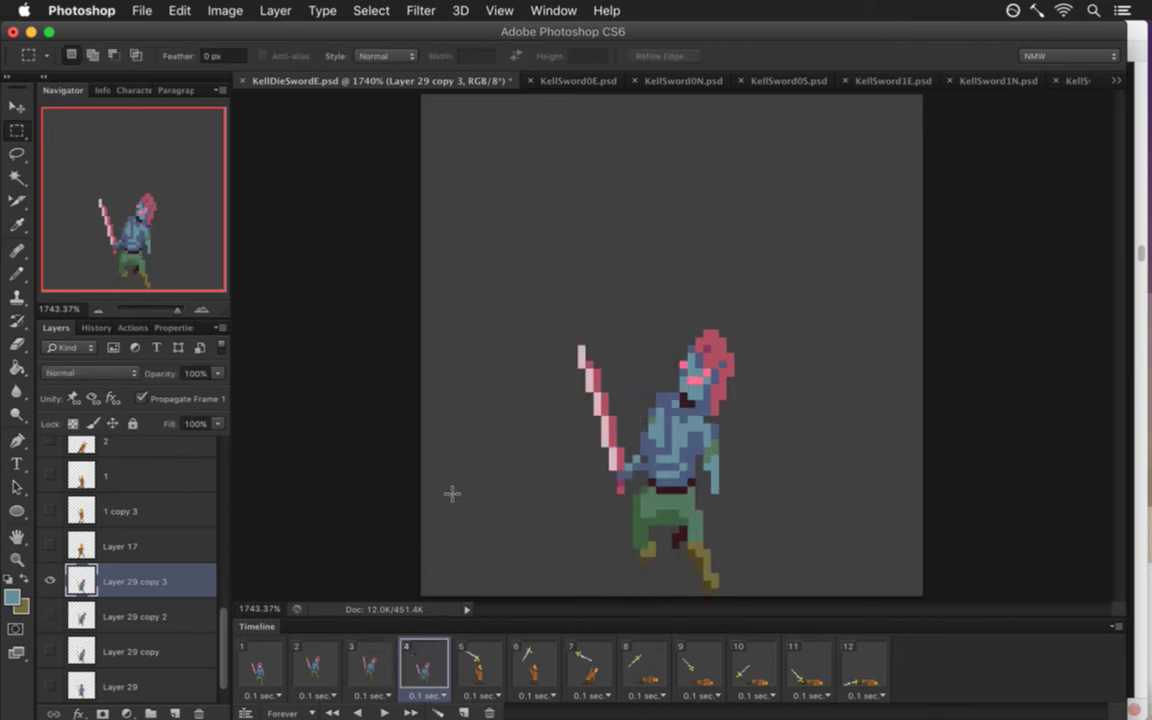
{"action": "key", "text": "i"}
{"action": "left_click", "coordinate": [708, 556]}
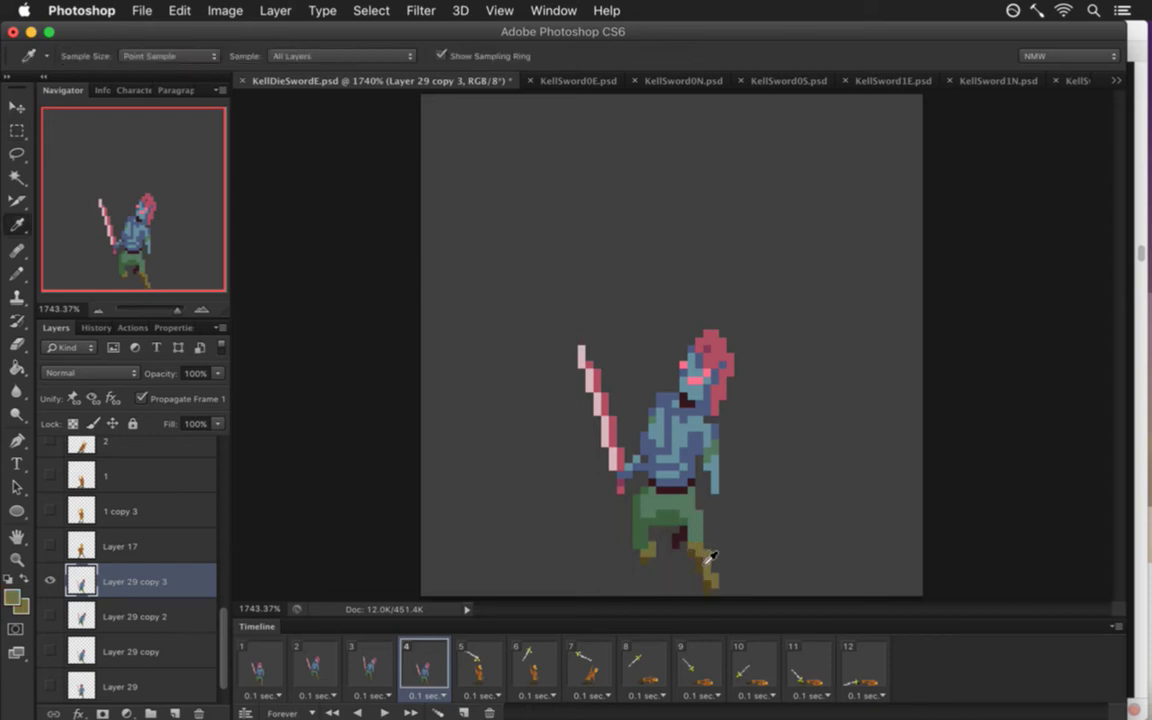
{"action": "left_click", "coordinate": [368, 661]}
{"action": "left_click", "coordinate": [428, 660]}
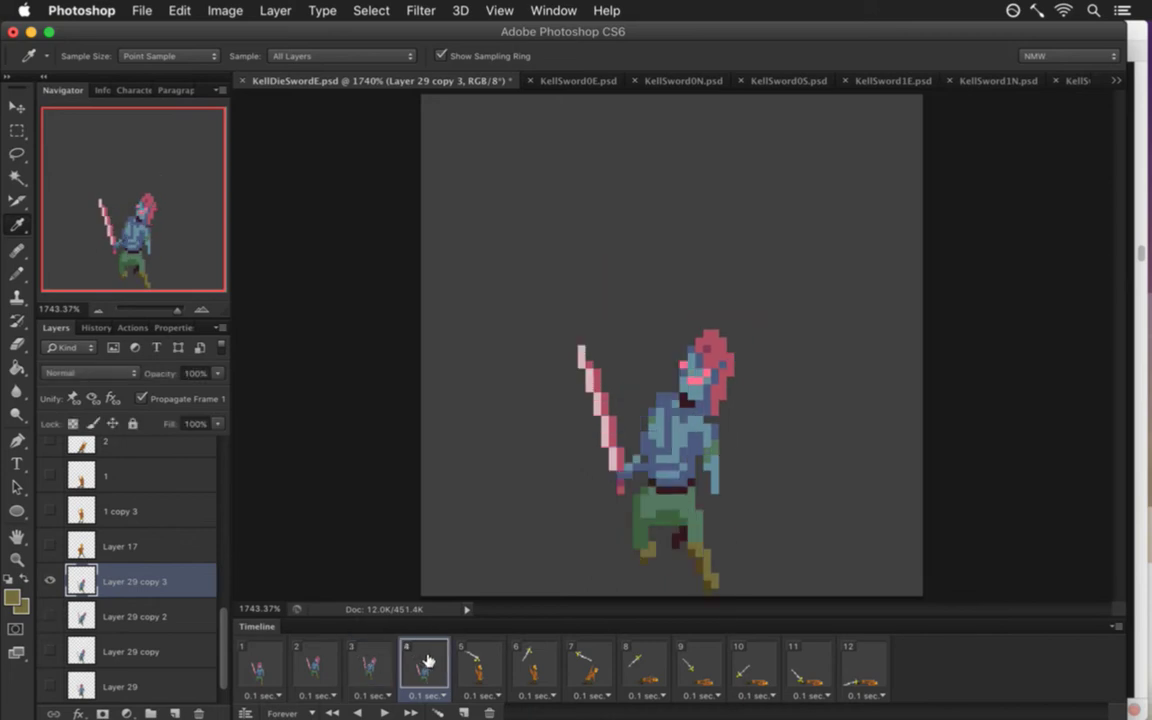
{"action": "key", "text": "b"}
{"action": "left_click", "coordinate": [689, 562], "text": "alt"}
{"action": "left_click_drag", "start_coordinate": [741, 538], "coordinate": [725, 545]}
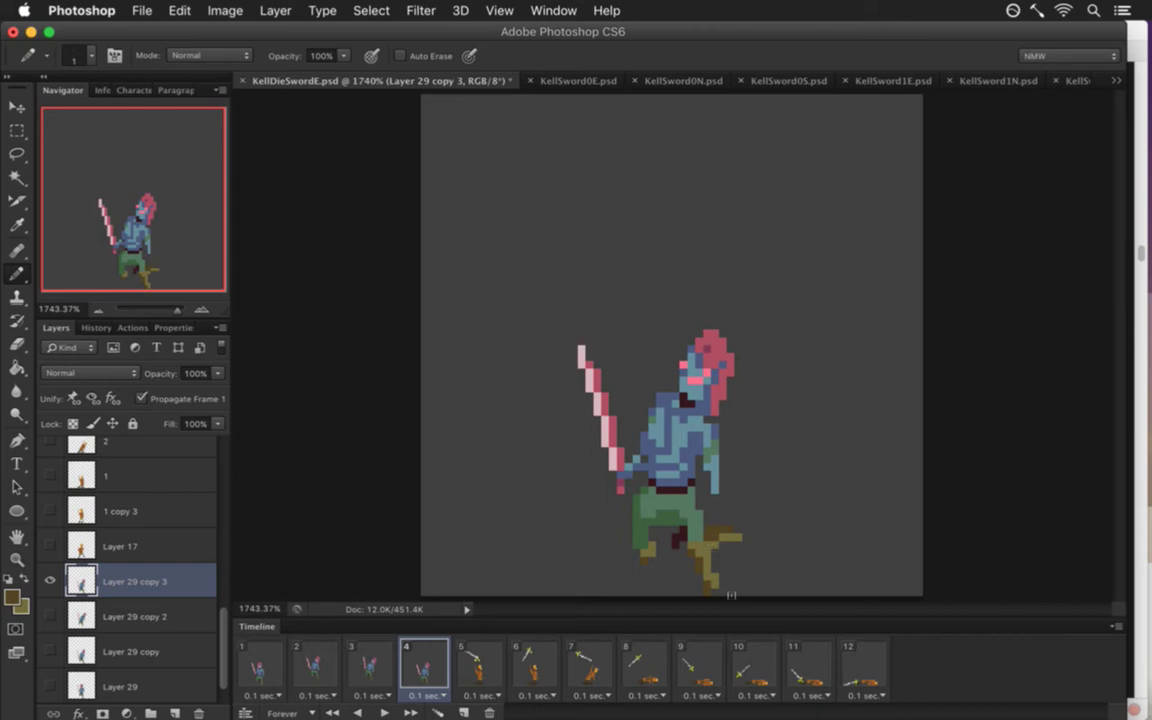
{"action": "key", "text": "e"}
{"action": "left_click_drag", "start_coordinate": [640, 520], "coordinate": [636, 548]}
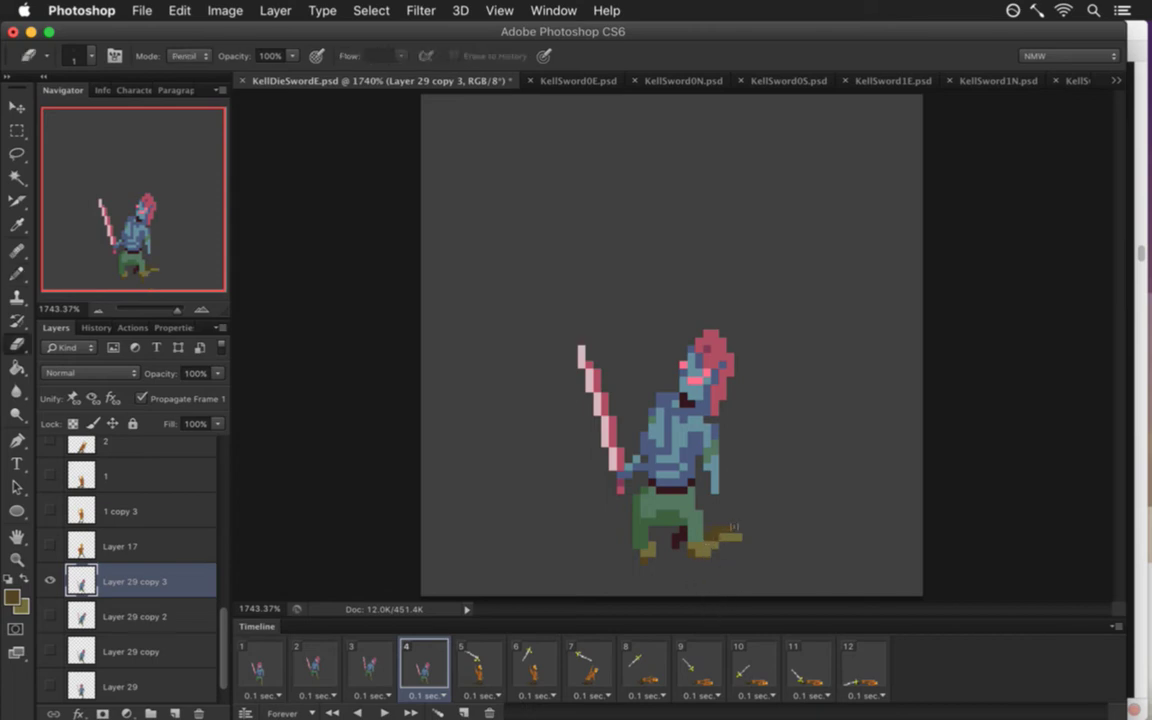
Reshape the two boots in frame 4 with pixels of sampled olive and brown.
{"action": "key", "text": "i"}
{"action": "key", "text": "b"}
{"action": "left_click", "coordinate": [665, 560]}
{"action": "key", "text": "i"}
{"action": "key", "text": "b"}
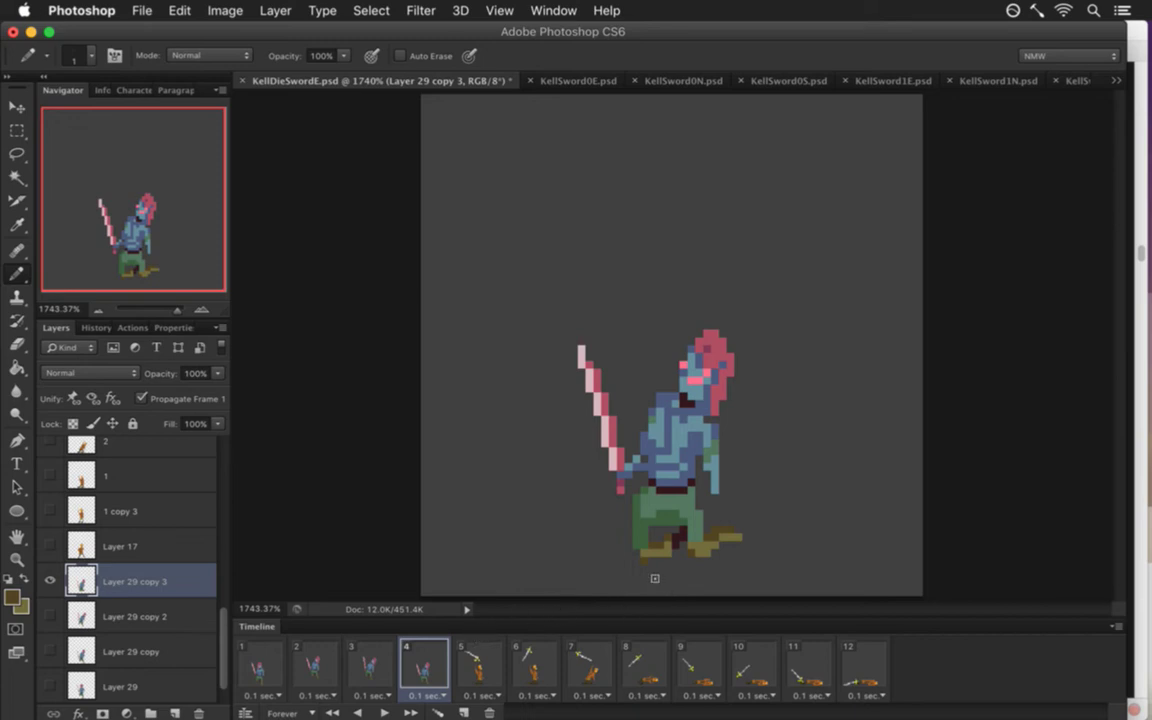
{"action": "key", "text": "i"}
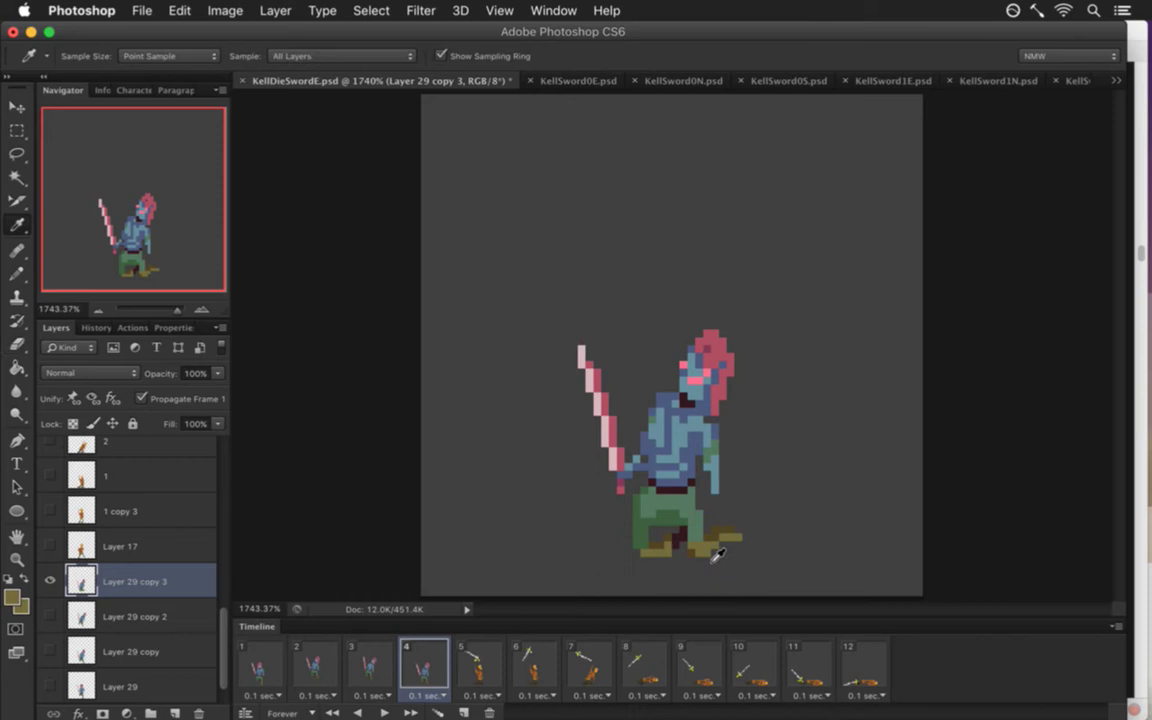
{"action": "key", "text": "b"}
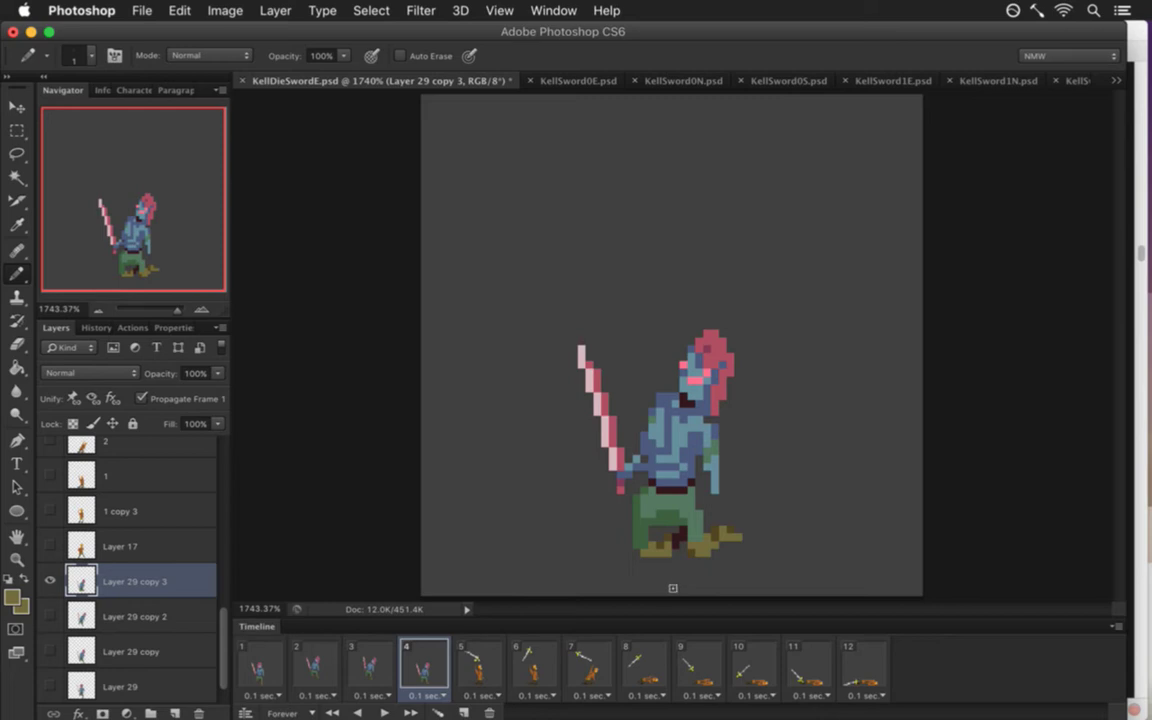
Add a dark maroon pixel beside the belt at the figure's rear hip in frame 4, using the color sampled from the figure.
{"action": "left_click", "coordinate": [692, 527], "text": "alt"}
{"action": "left_click", "coordinate": [700, 516]}
{"action": "key", "text": "e"}
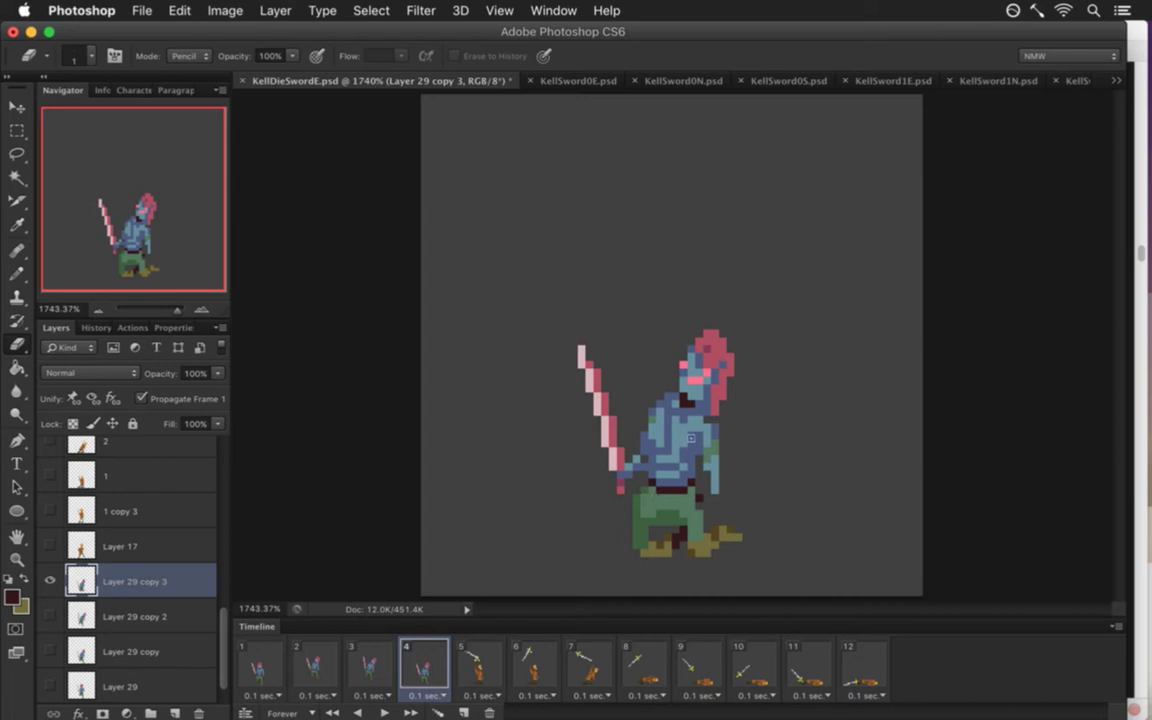
{"action": "key", "text": "i"}
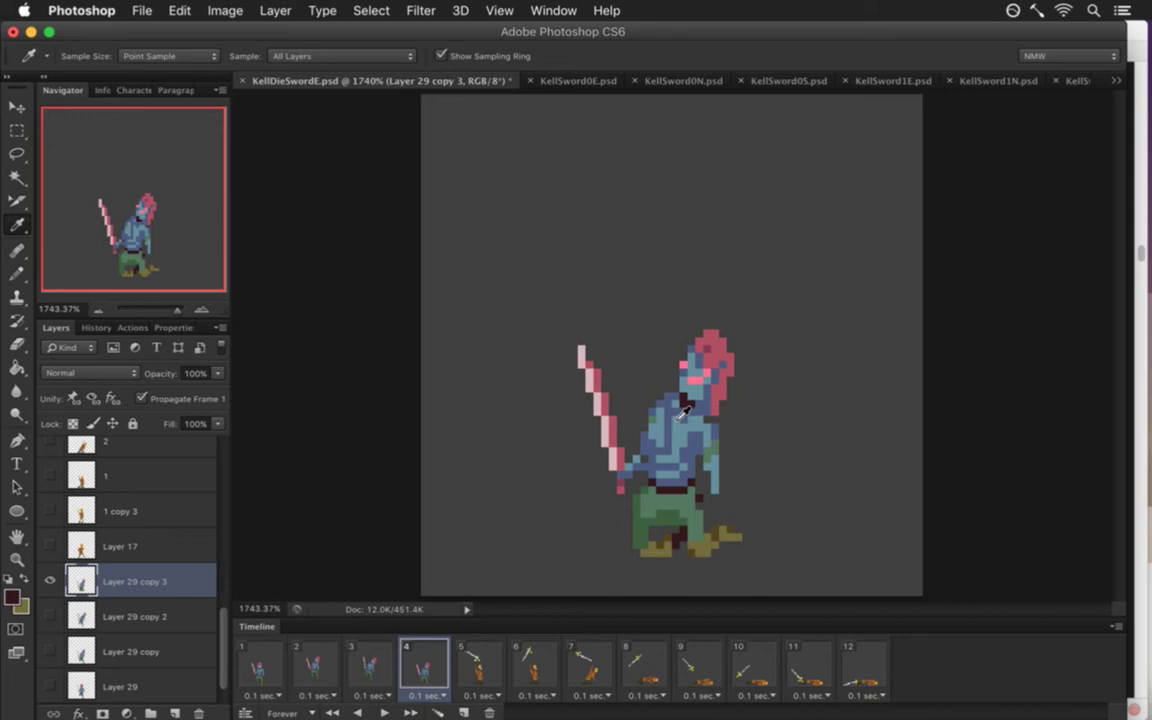
Try shifting the upper body and sword one pixel left in frame 4.
{"action": "key", "text": "m"}
{"action": "left_click_drag", "start_coordinate": [538, 298], "coordinate": [764, 489]}
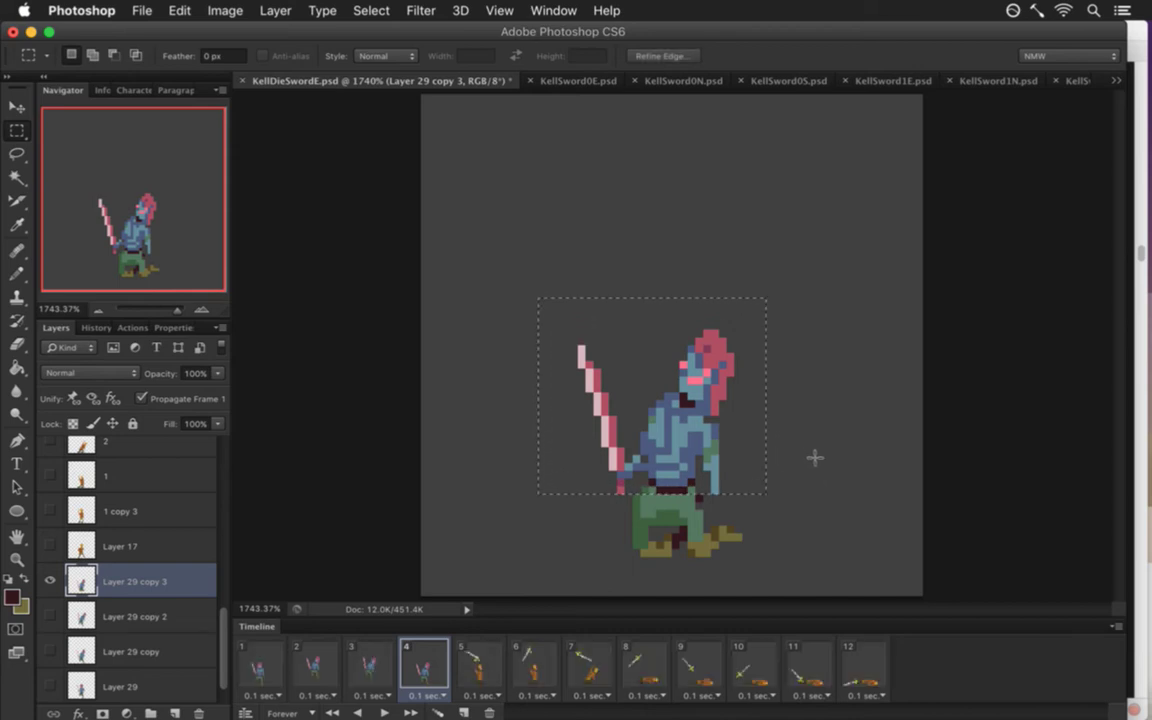
{"action": "key", "text": "v"}
{"action": "key", "text": "Left"}
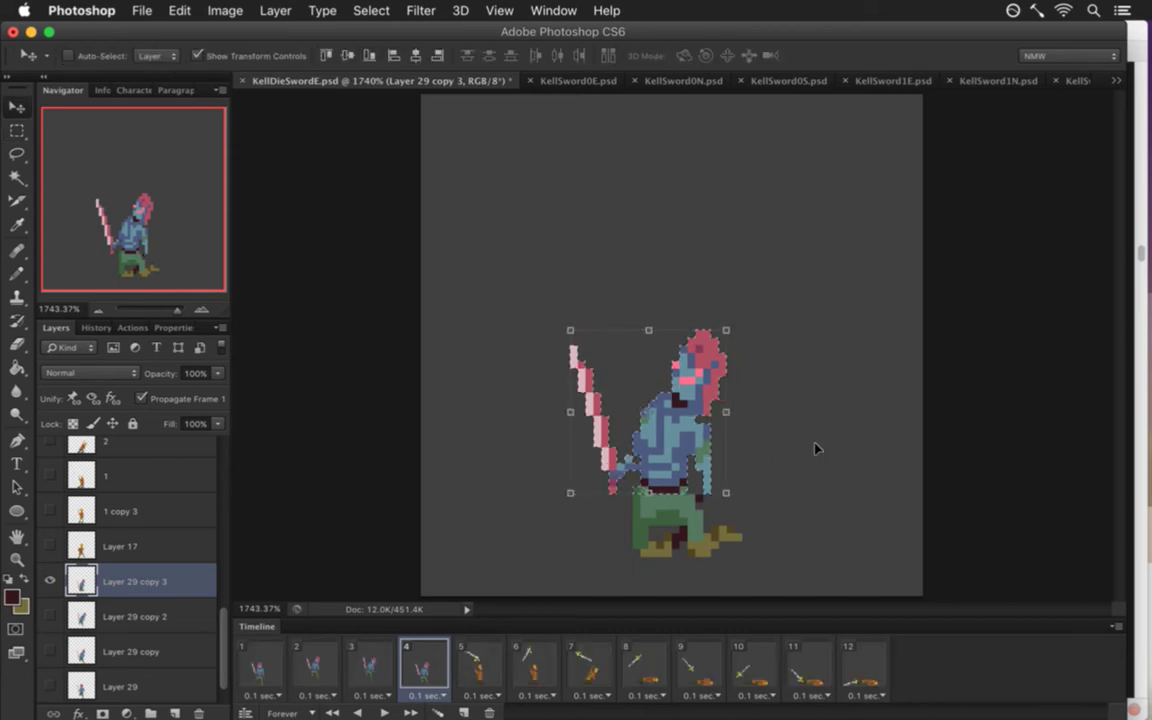
{"action": "key", "text": "Right"}
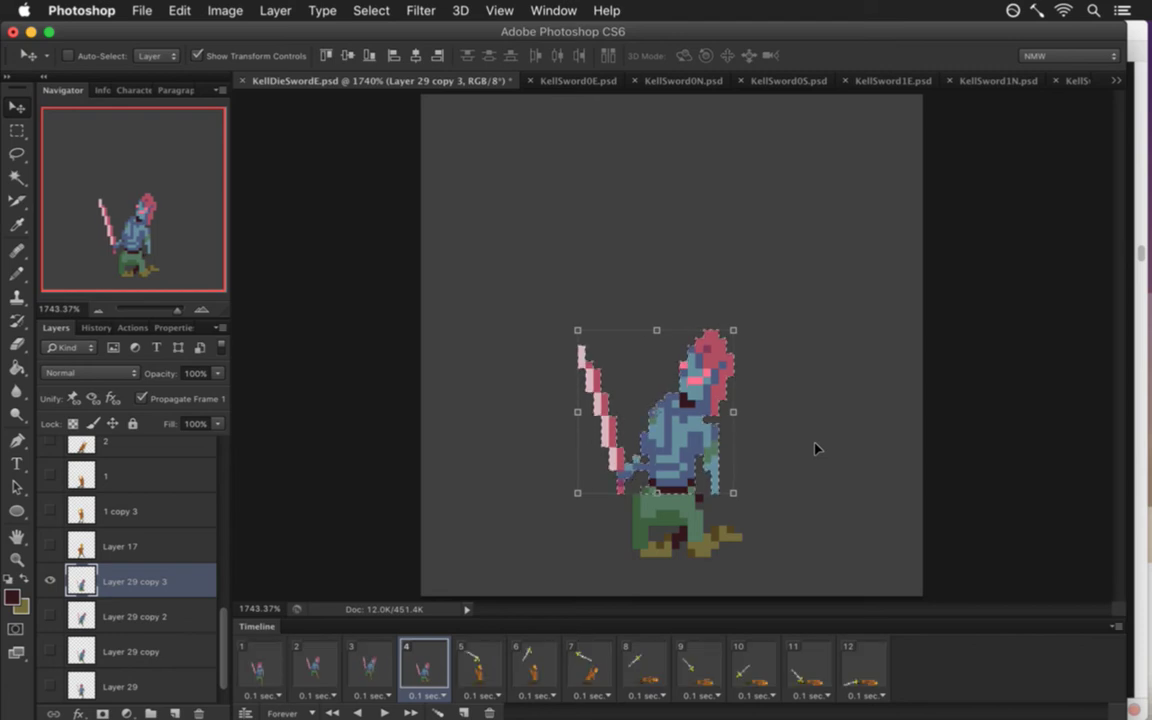
{"action": "key", "text": "Left"}
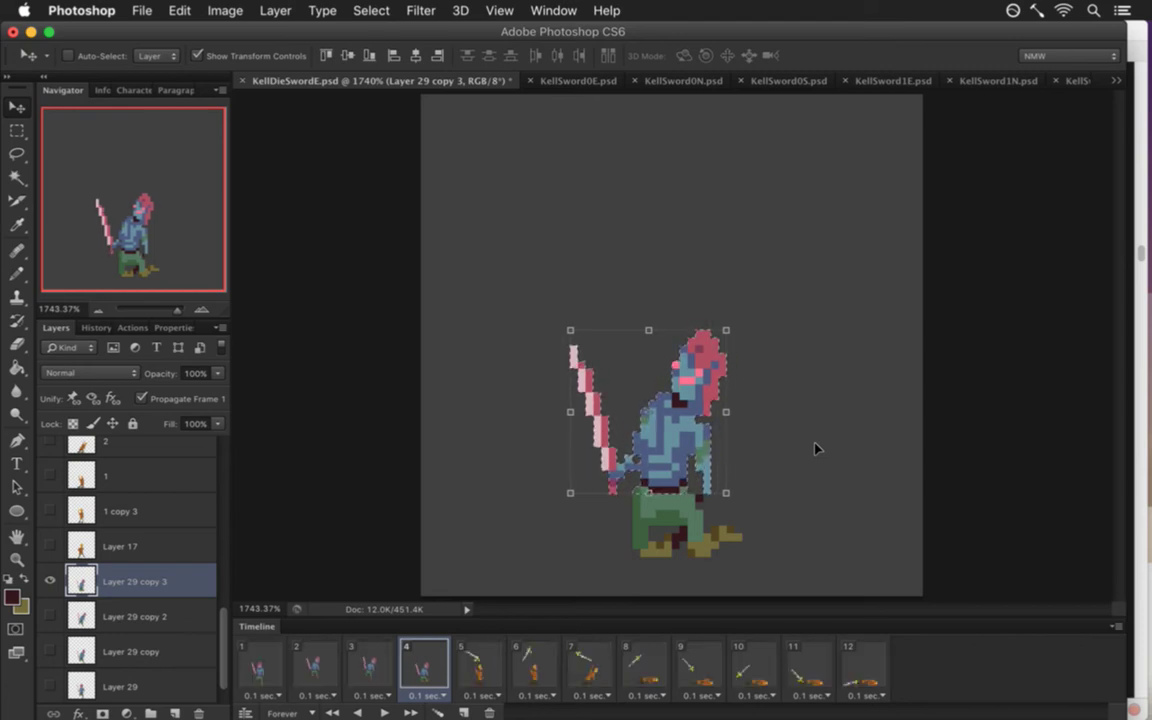
{"action": "key", "text": "Right"}
{"action": "key", "text": "ctrl+d"}
{"action": "key", "text": "m"}
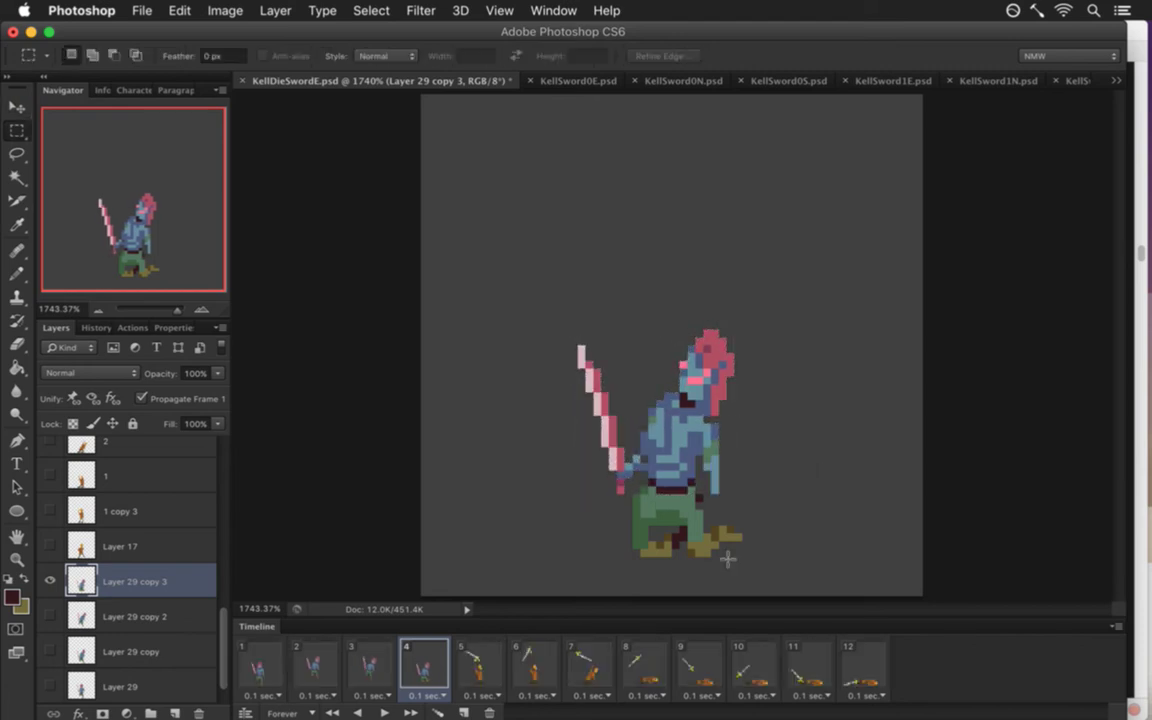
Compare frame 4 with frame 3, move the Layer 29 copy 3 figure three pixels down in frame 4, and save the file.
{"action": "left_click", "coordinate": [373, 663]}
{"action": "left_click", "coordinate": [425, 663]}
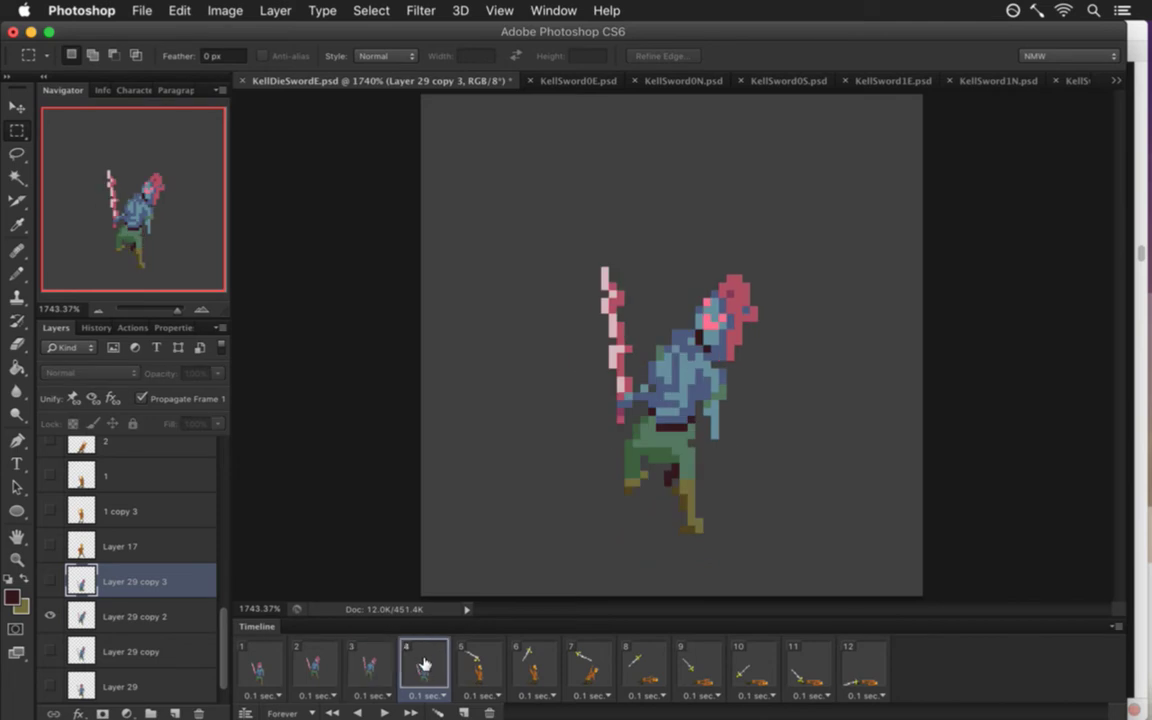
{"action": "key", "text": "v"}
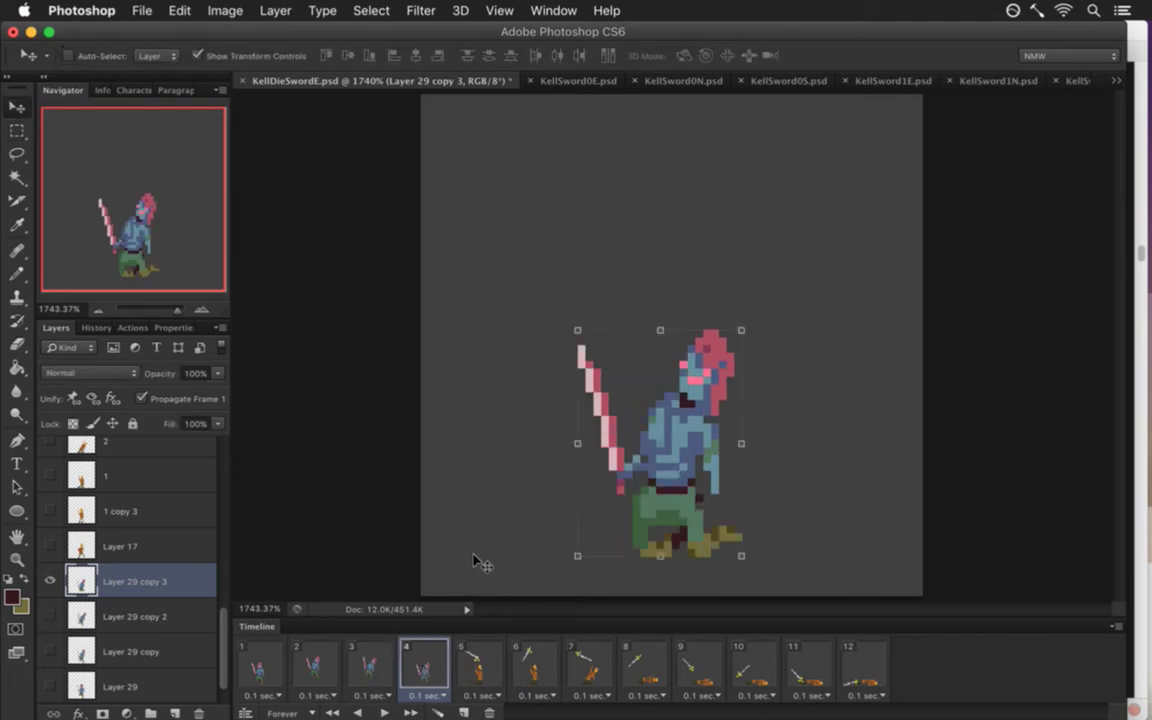
{"action": "key", "text": "Down"}
{"action": "key", "text": "Down"}
{"action": "key", "text": "Down"}
{"action": "key", "text": "Down"}
{"action": "key", "text": "Down"}
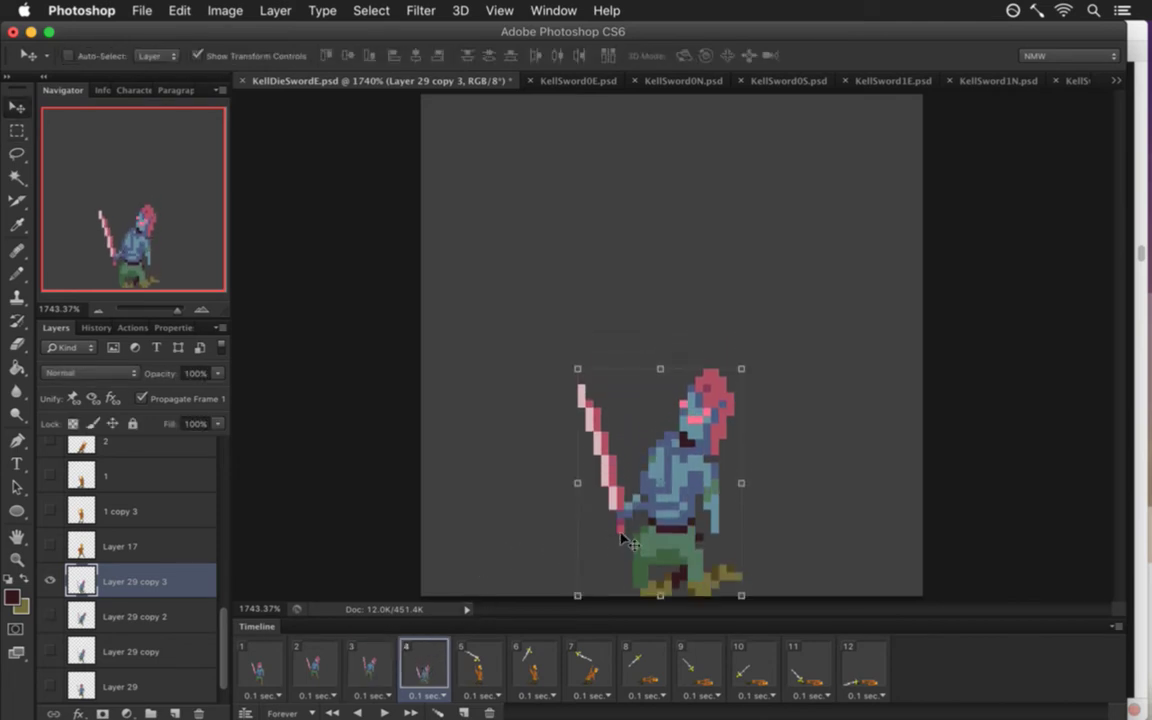
{"action": "key", "text": "Up"}
{"action": "key", "text": "Up"}
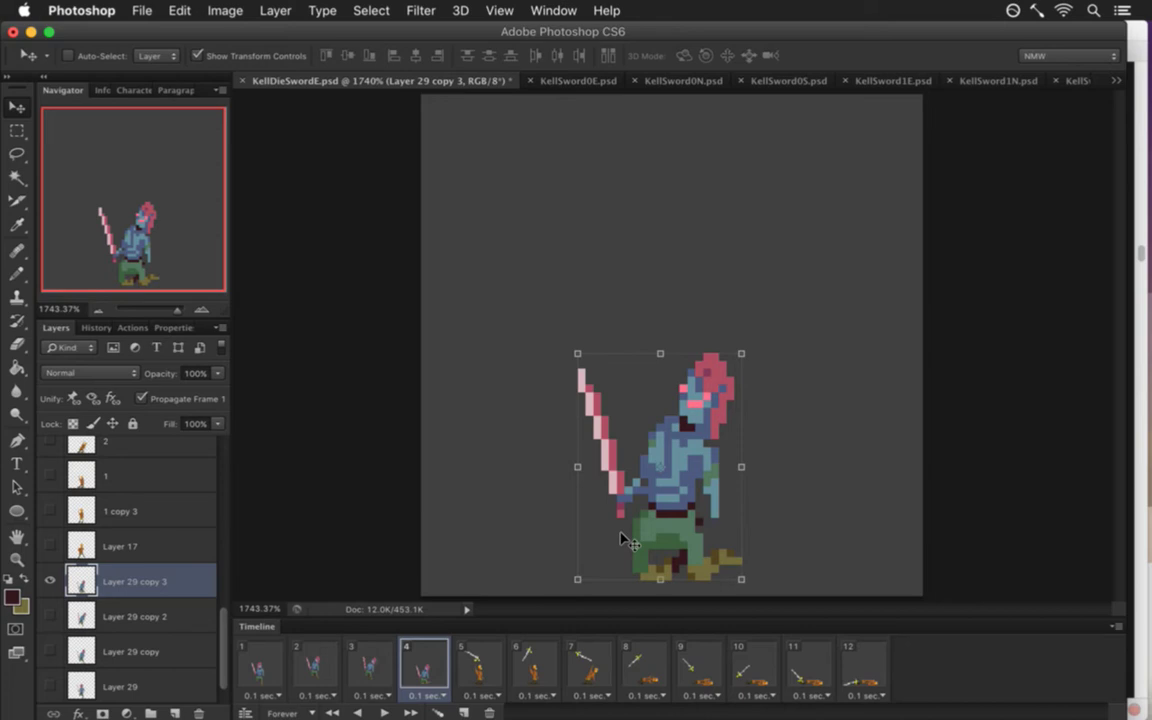
{"action": "key", "text": "Down"}
{"action": "key", "text": "Down"}
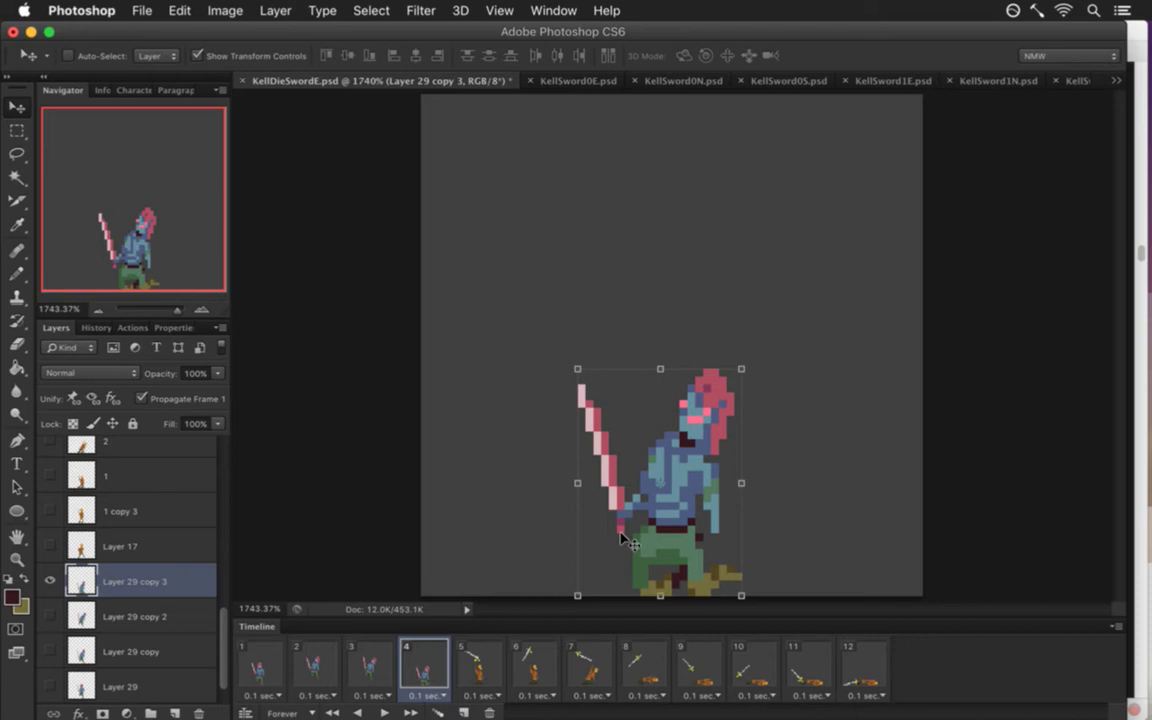
{"action": "key", "text": "Up"}
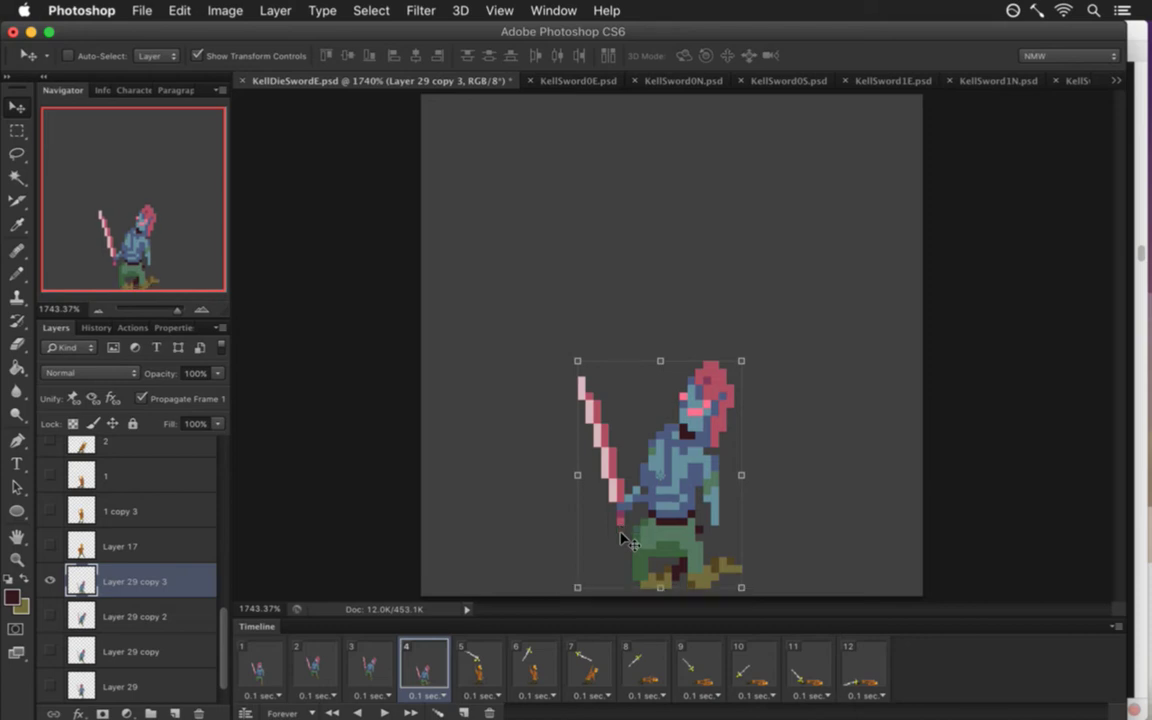
{"action": "key", "text": "Up"}
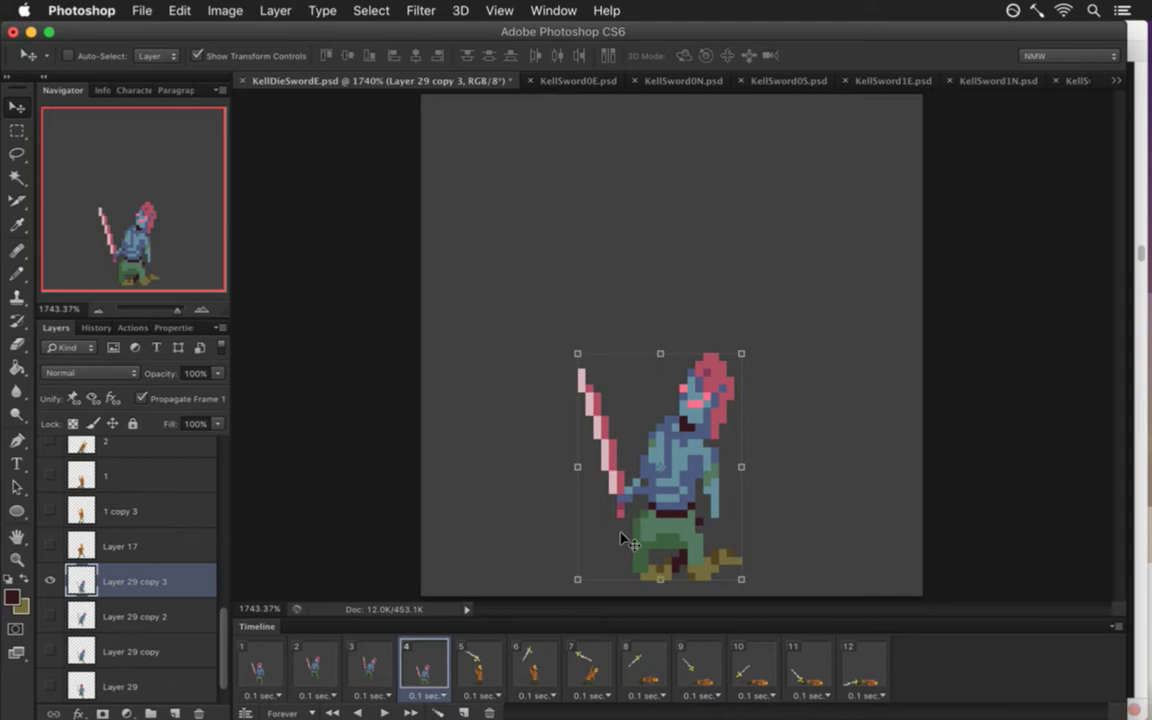
{"action": "key", "text": "Up"}
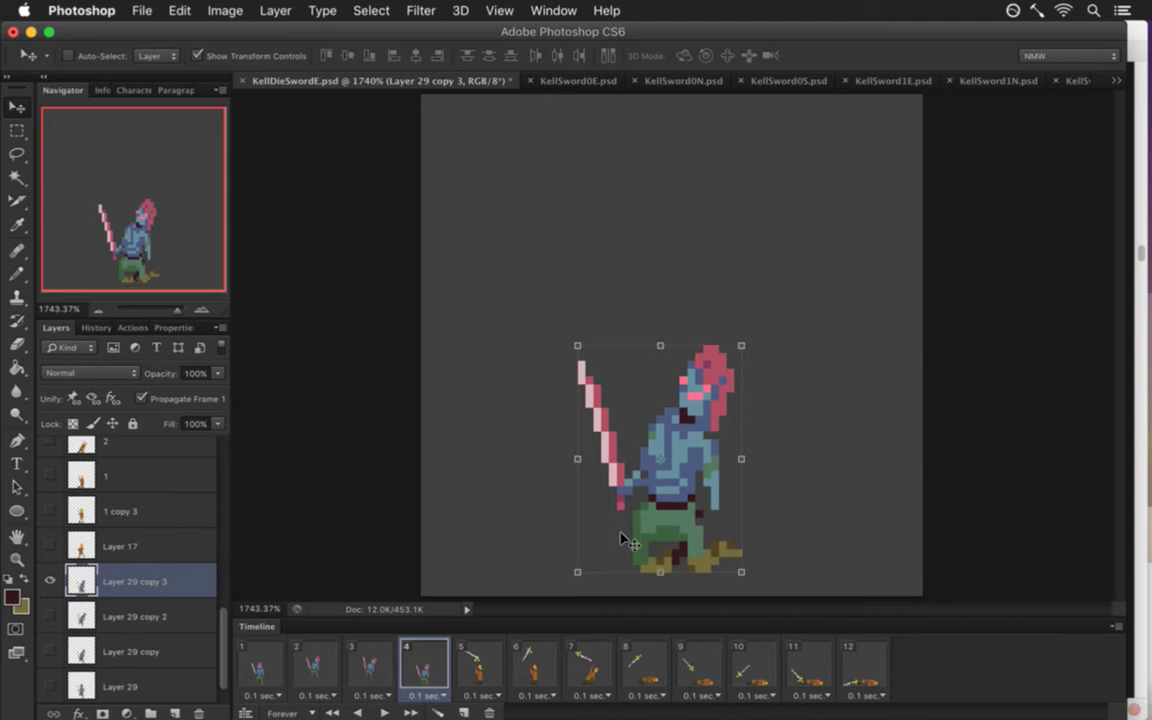
{"action": "key", "text": "Down"}
{"action": "key", "text": "m"}
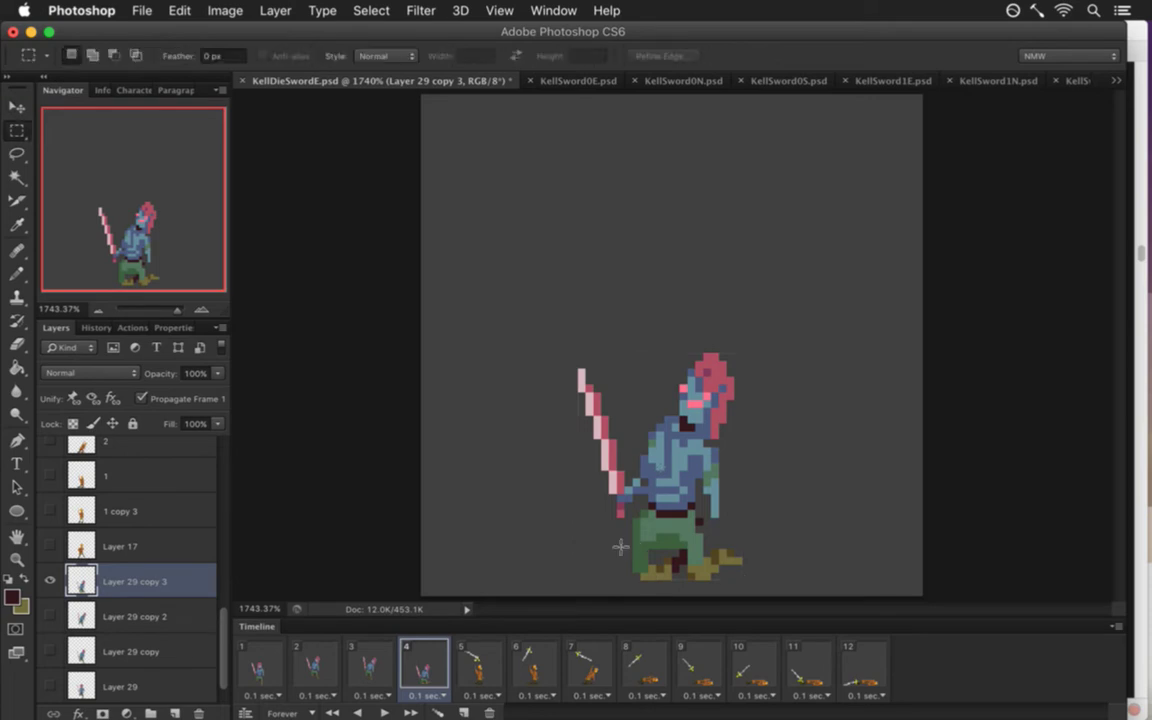
{"action": "key", "text": "ctrl+s"}
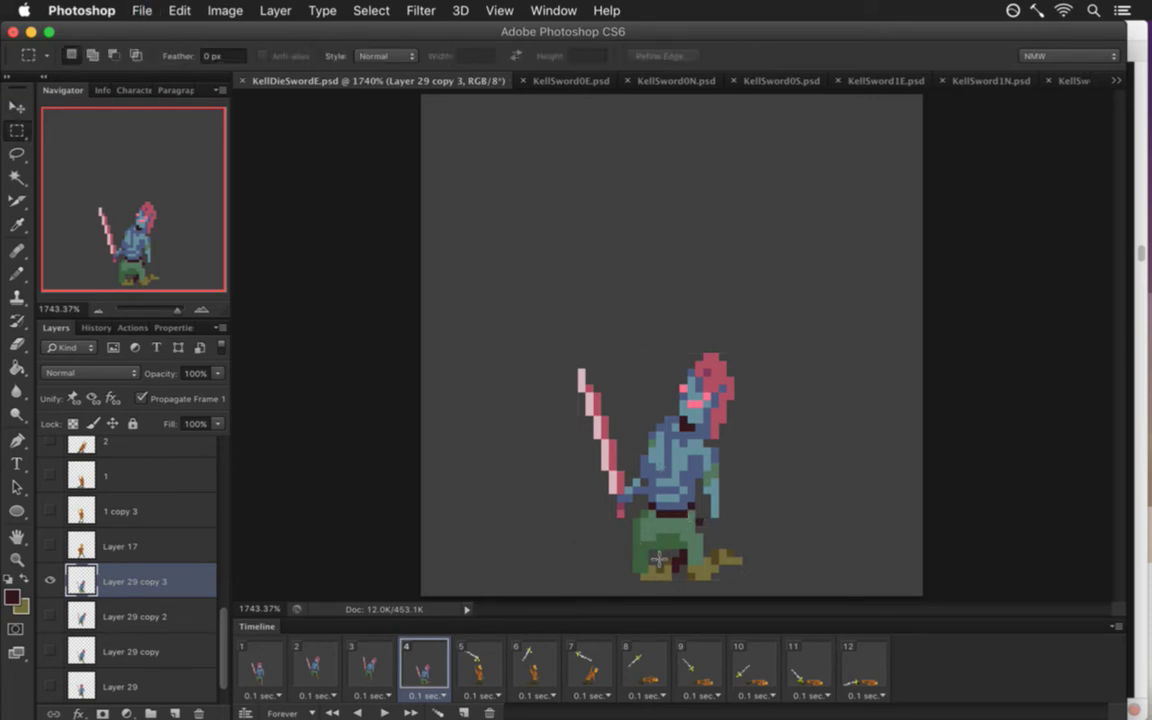
After checking against frame 3, rework the torso's fold shading in frame 4 with sampled light and dark blues, and save the file.
{"action": "left_click", "coordinate": [372, 667]}
{"action": "left_click", "coordinate": [418, 665]}
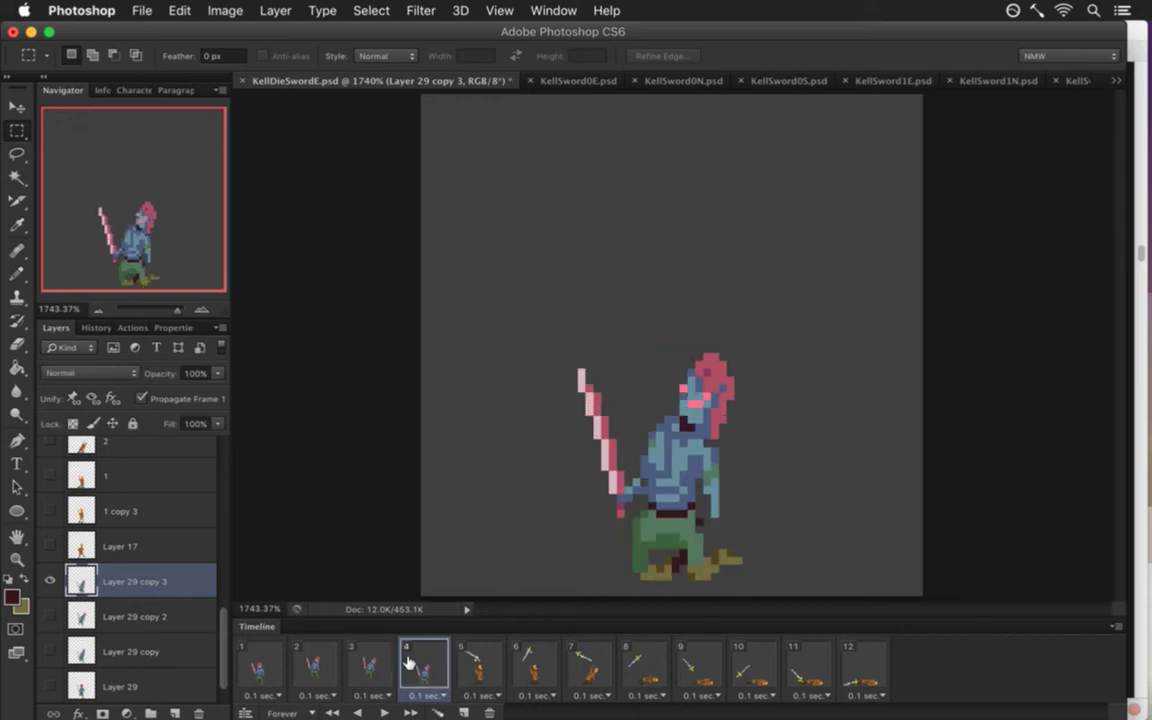
{"action": "key", "text": "i"}
{"action": "left_click", "coordinate": [622, 422]}
{"action": "key", "text": "b"}
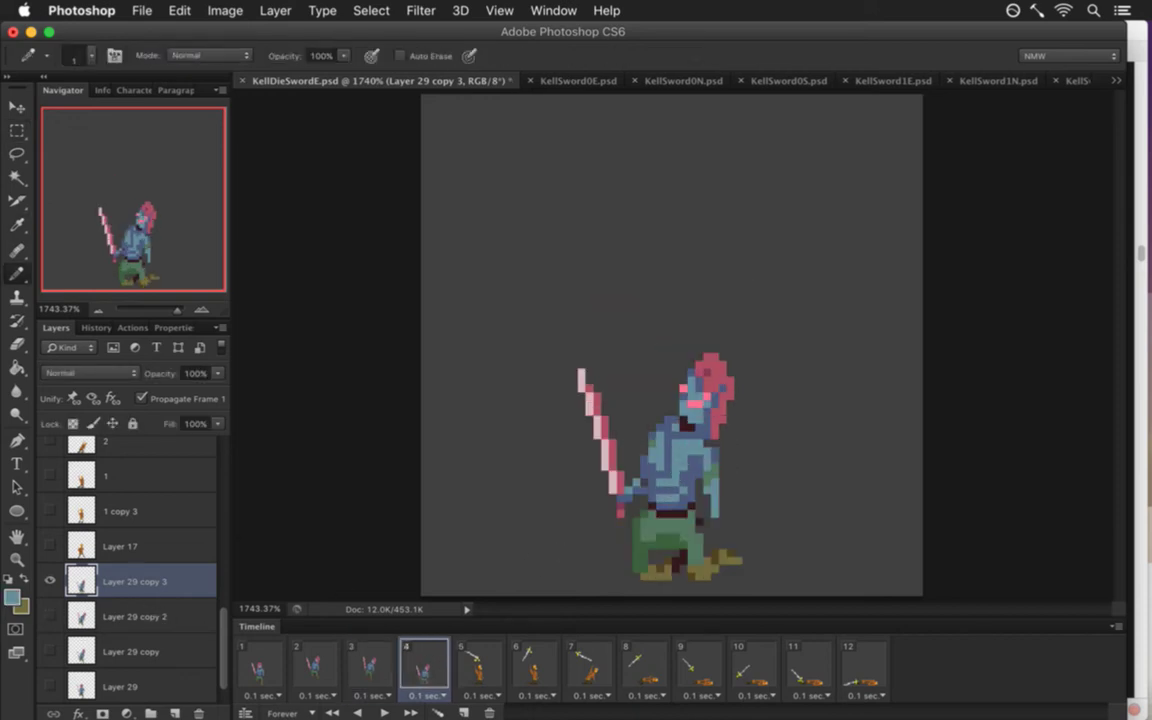
{"action": "key", "text": "i"}
{"action": "left_click", "coordinate": [605, 398]}
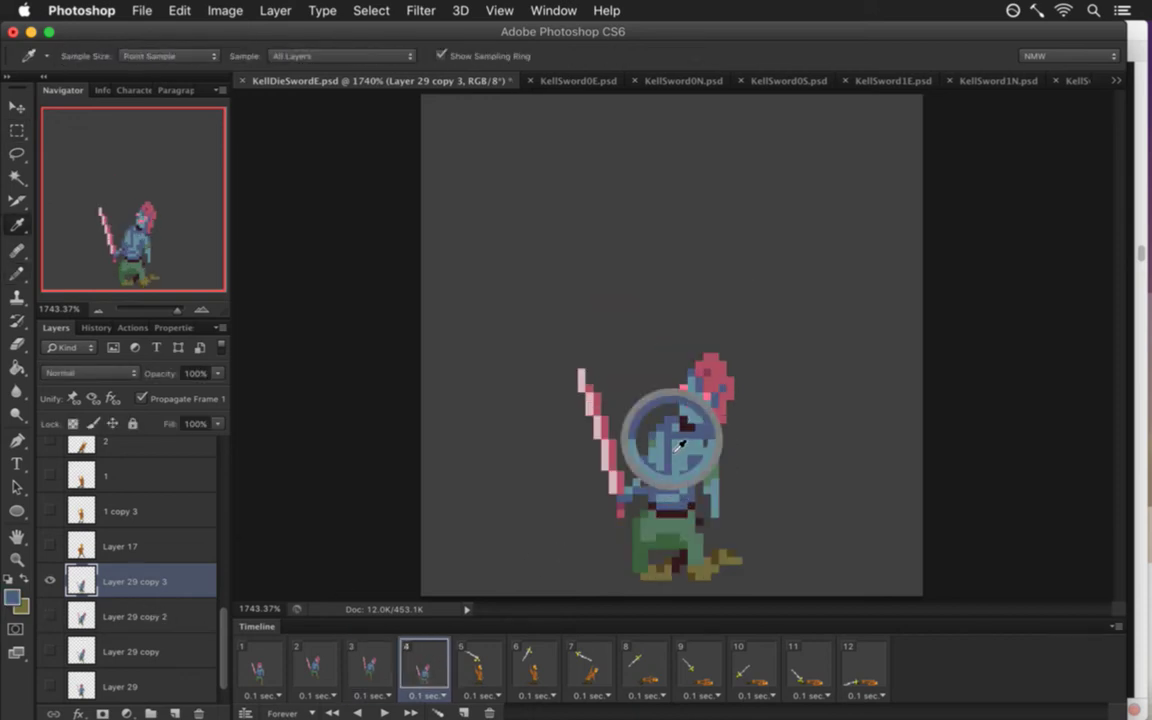
{"action": "key", "text": "b"}
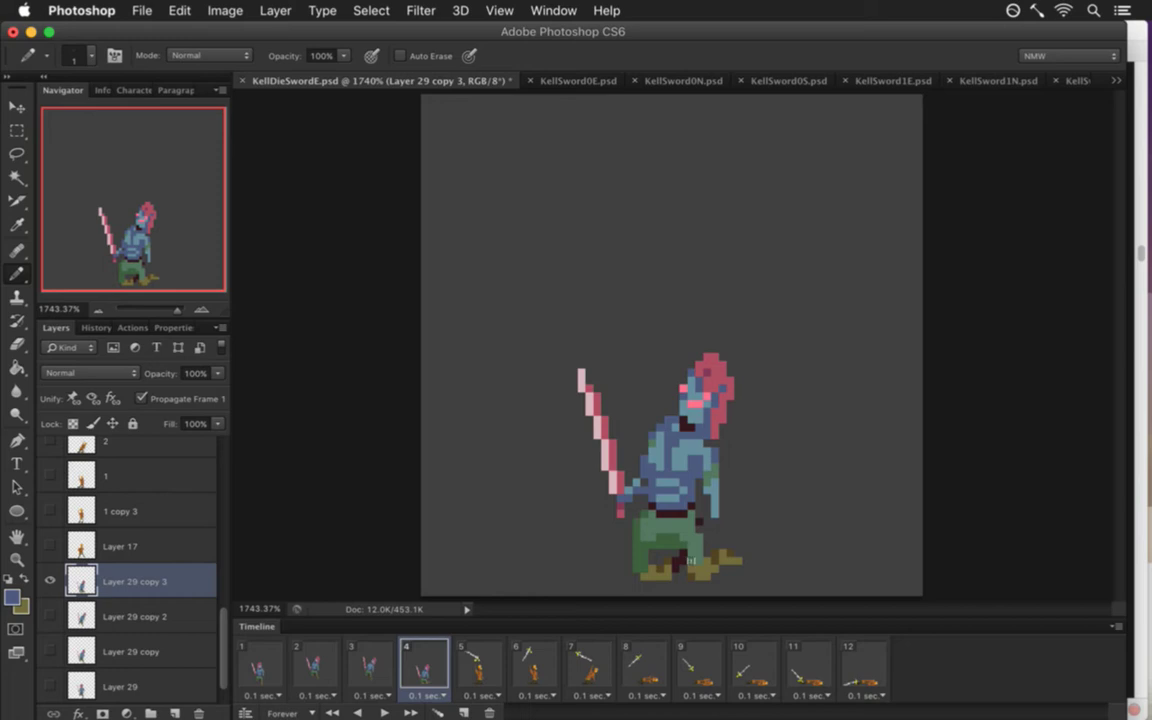
{"action": "key", "text": "super+s"}
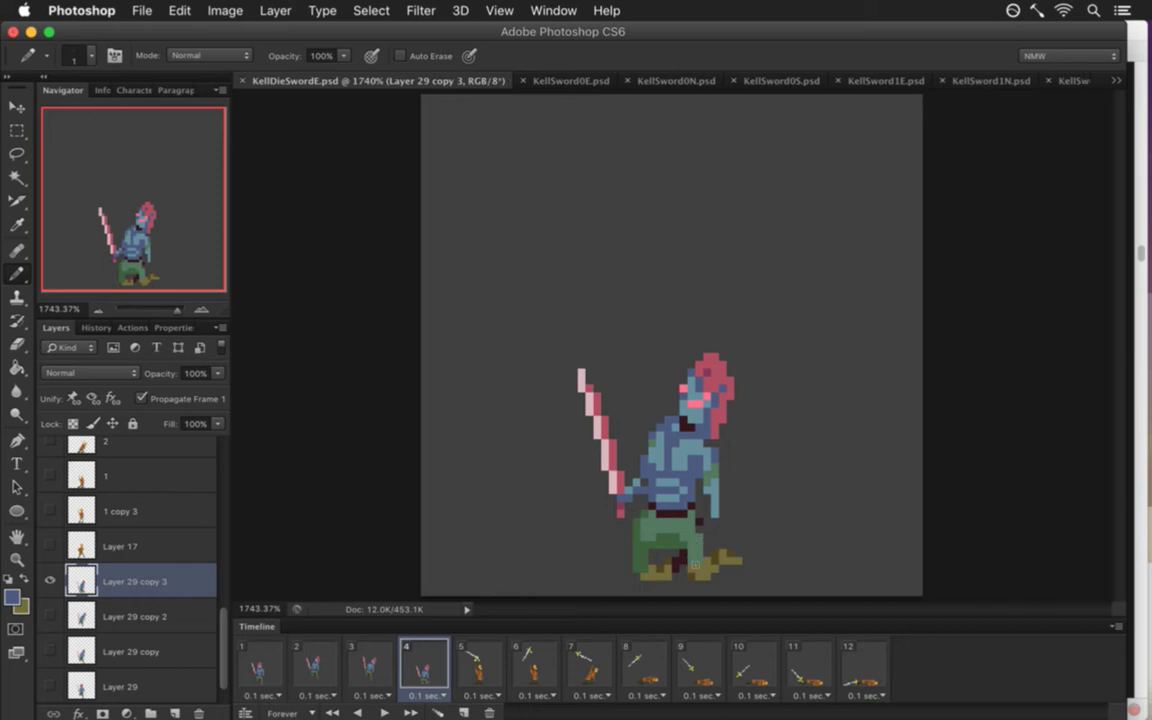
Refine single torso pixels in frame 4 with further sampled blue shades and save the file.
{"action": "left_click", "coordinate": [588, 398], "text": "alt"}
{"action": "left_click", "coordinate": [592, 403]}
{"action": "left_click", "coordinate": [591, 400], "text": "alt"}
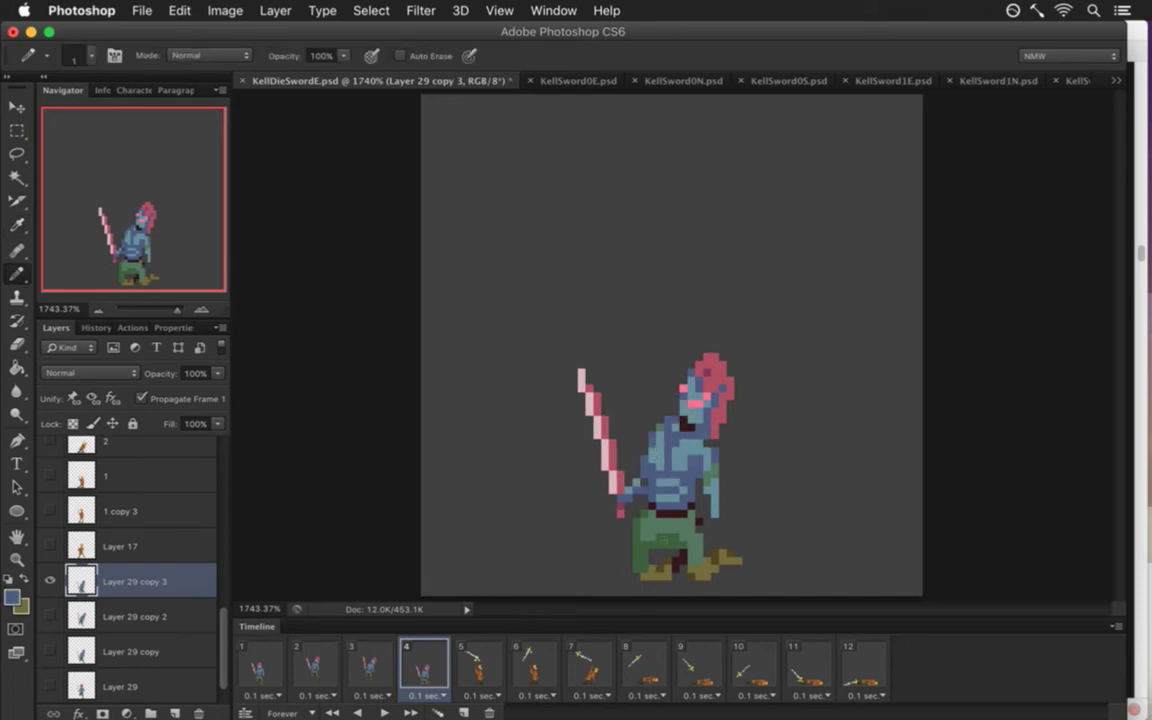
{"action": "left_click", "coordinate": [591, 402], "text": "alt"}
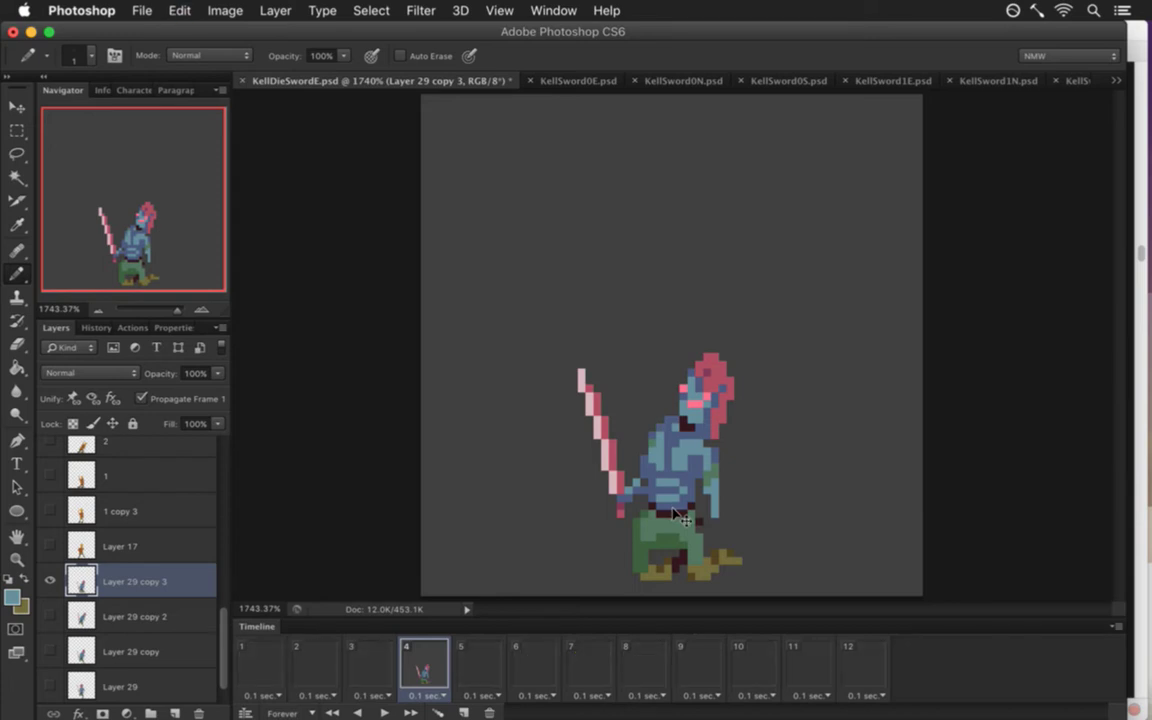
{"action": "key", "text": "super+s"}
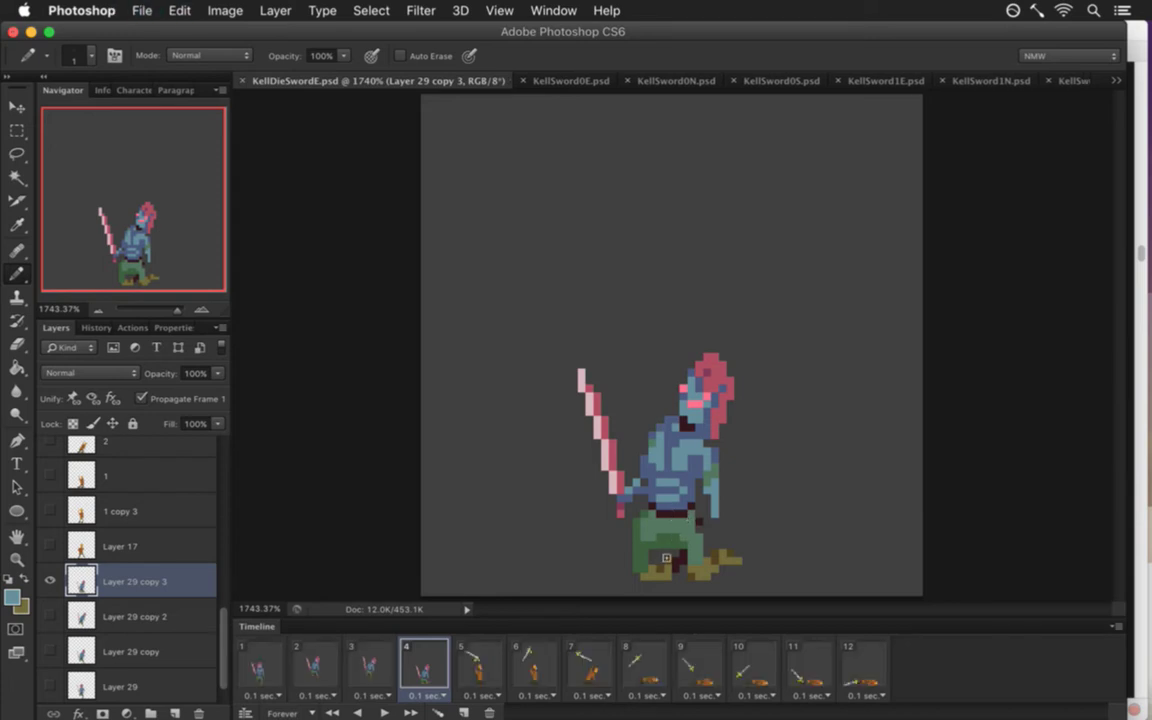
Paint shadow pixels into the red hair behind the face in frame 4 using sampled dark magenta.
{"action": "key", "text": "i"}
{"action": "left_click", "coordinate": [712, 372]}
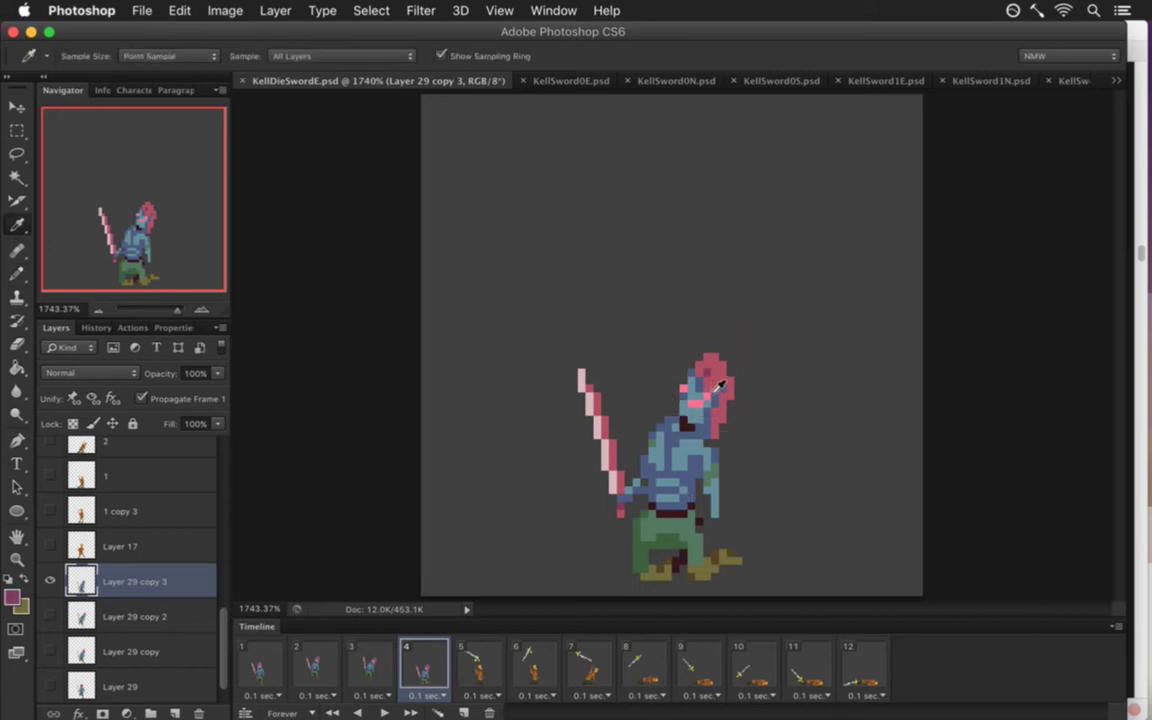
{"action": "key", "text": "b"}
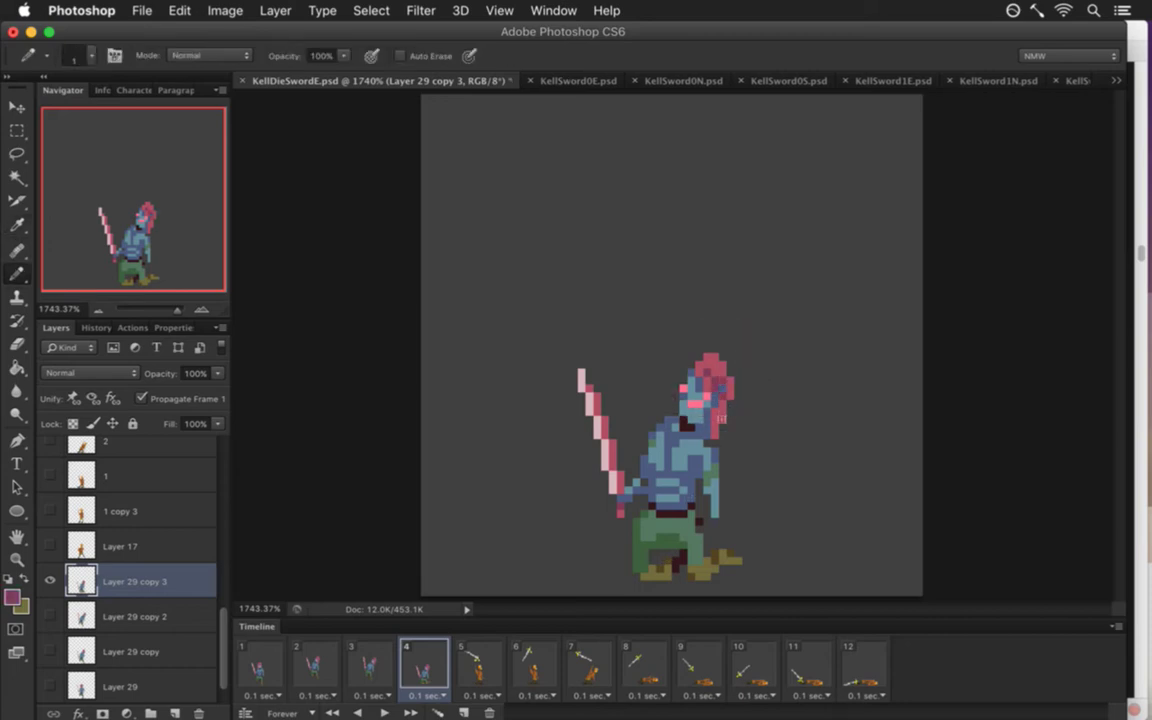
Redraw the face in frame 4 with sampled pink, light blue and dark blue pixels around the eyes and jaw, and save the file.
{"action": "left_click", "coordinate": [709, 388], "text": "alt"}
{"action": "key", "text": "i"}
{"action": "left_click", "coordinate": [703, 410]}
{"action": "key", "text": "b"}
{"action": "left_click", "coordinate": [685, 411], "text": "alt"}
{"action": "left_click", "coordinate": [682, 411]}
{"action": "left_click", "coordinate": [620, 378], "text": "alt"}
{"action": "left_click", "coordinate": [624, 366], "text": "alt"}
{"action": "left_click", "coordinate": [632, 378], "text": "alt"}
{"action": "key", "text": "alt"}
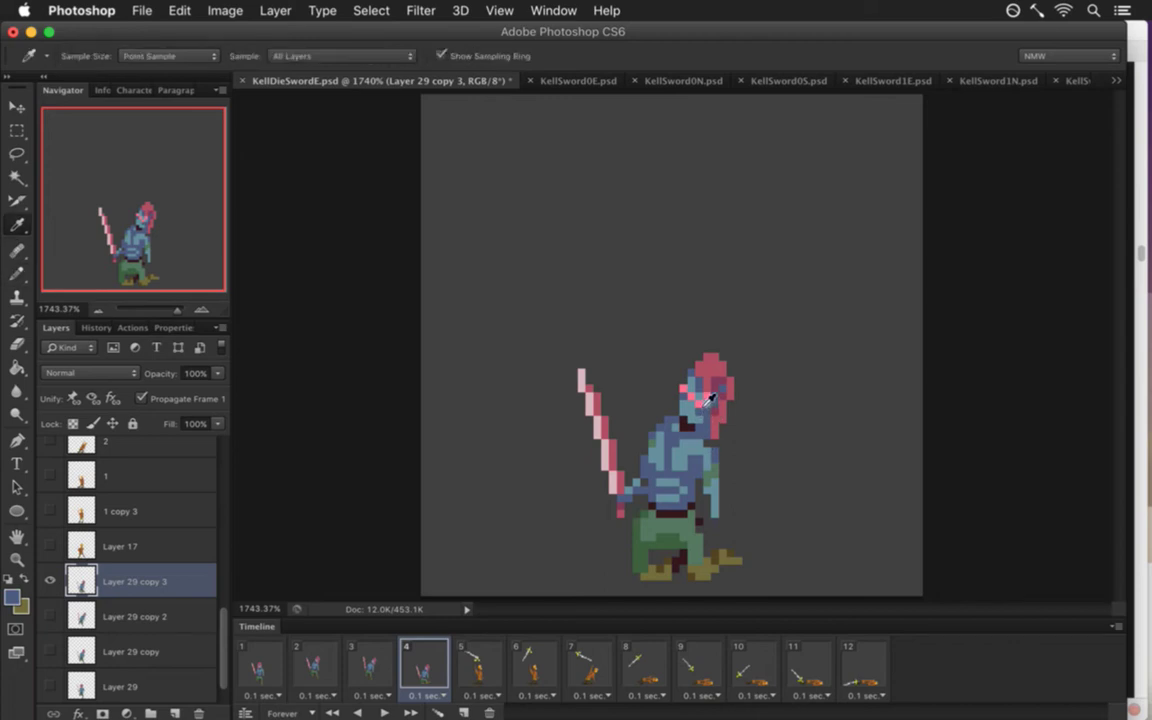
{"action": "left_click", "coordinate": [708, 402], "text": "alt"}
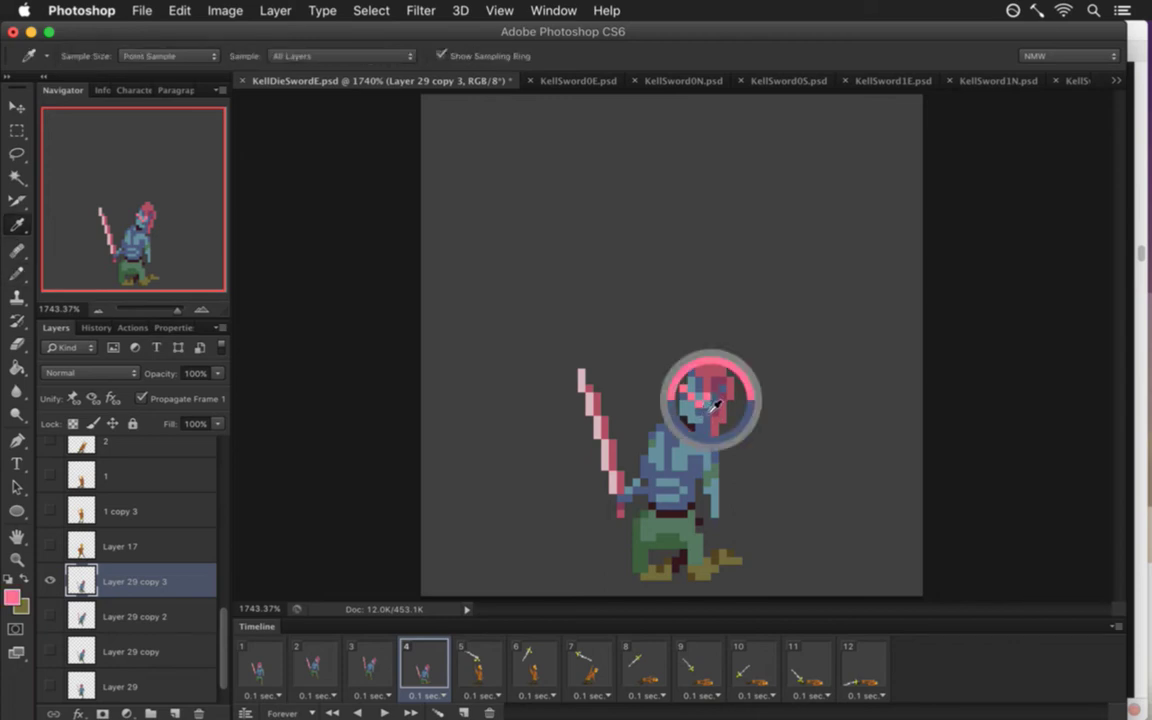
{"action": "left_click", "coordinate": [710, 405], "text": "alt"}
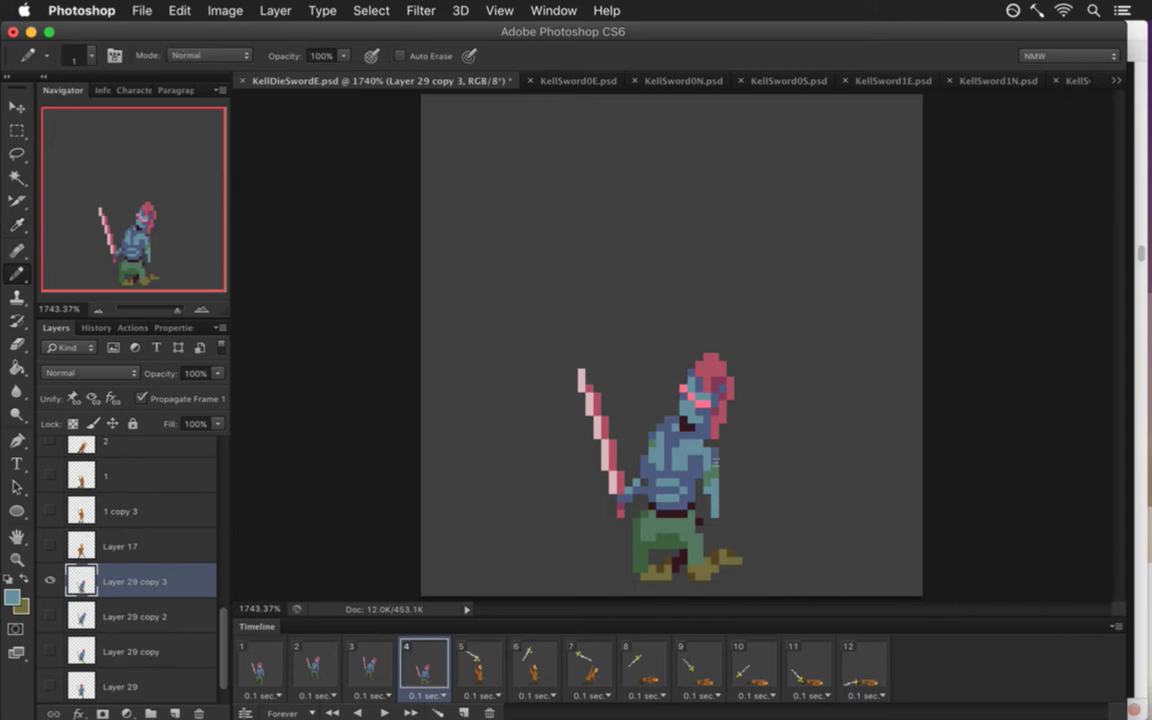
{"action": "key", "text": "super+s"}
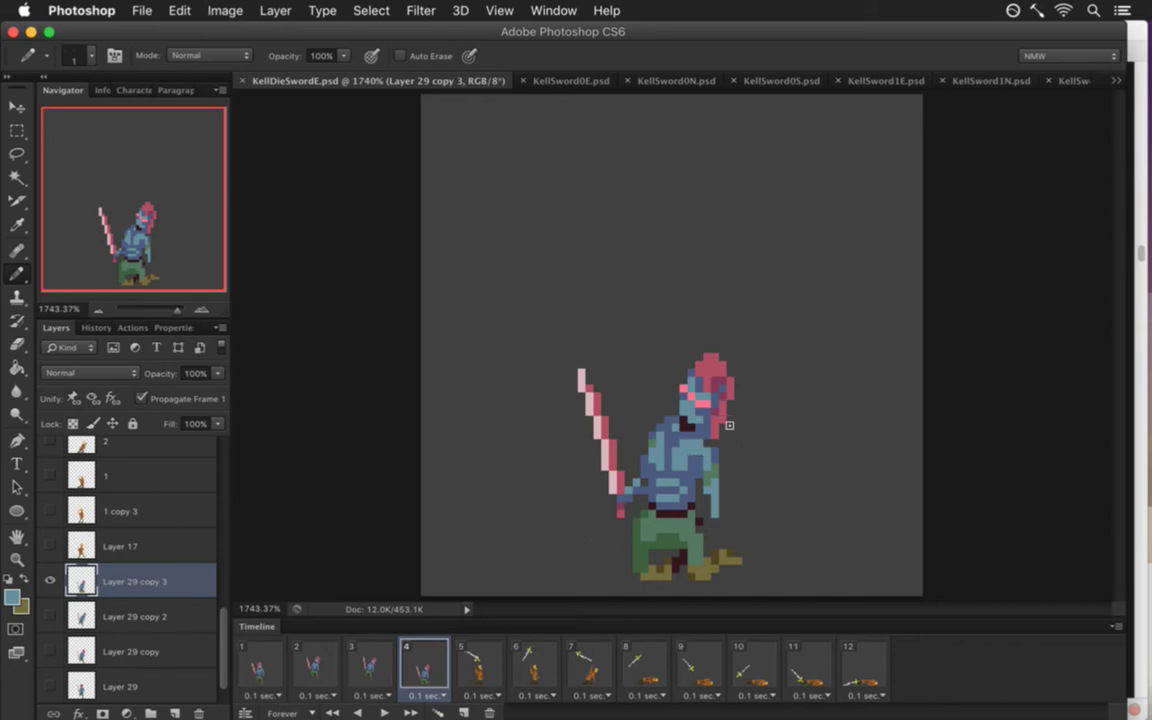
Extend the dark magenta shadow toward the back of the hair in frame 4.
{"action": "left_click", "coordinate": [720, 388], "text": "alt"}
{"action": "left_click", "coordinate": [727, 391]}
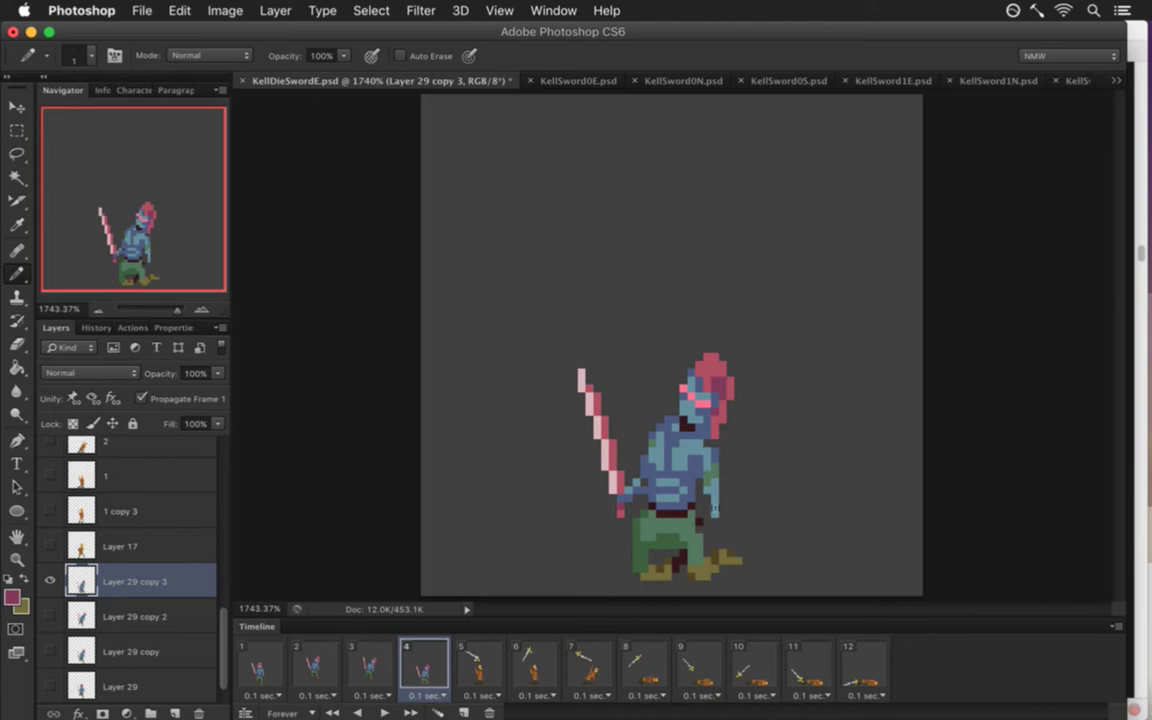
Extend the lower tip of the hair in frame 4 with sampled red, erase the excess pixel, and save the file.
{"action": "key", "text": "alt"}
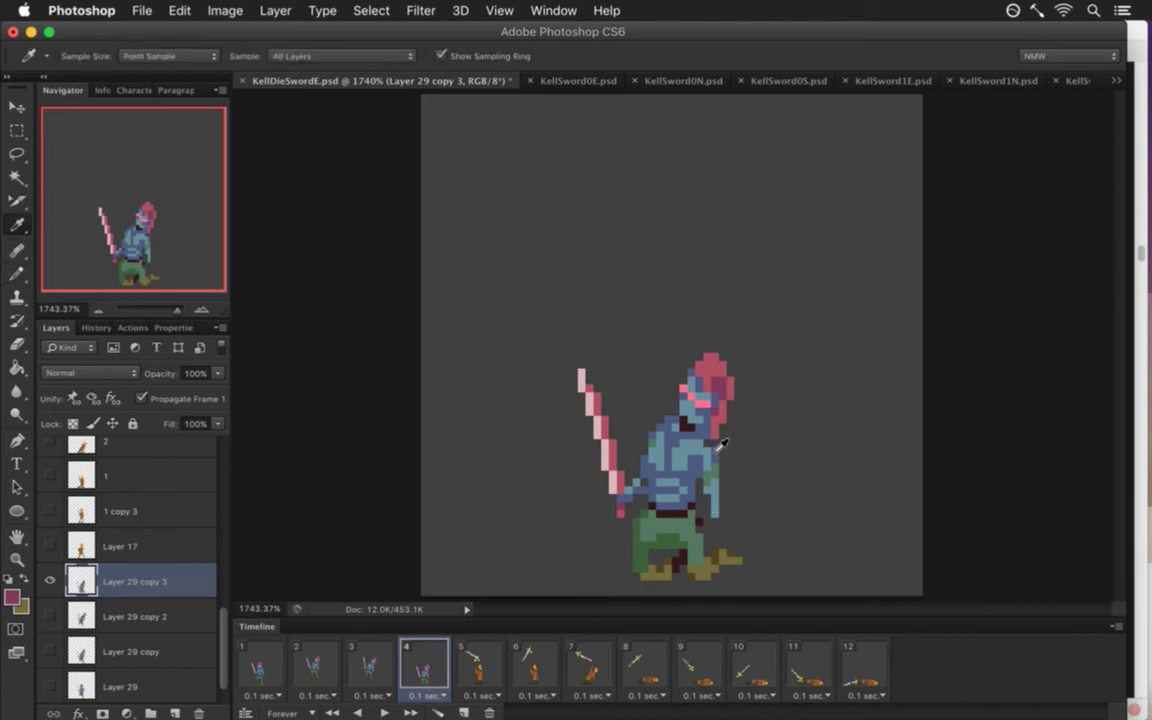
{"action": "left_click_drag", "start_coordinate": [378, 663], "coordinate": [435, 670]}
{"action": "key", "text": "ctrl+z"}
{"action": "key", "text": "b"}
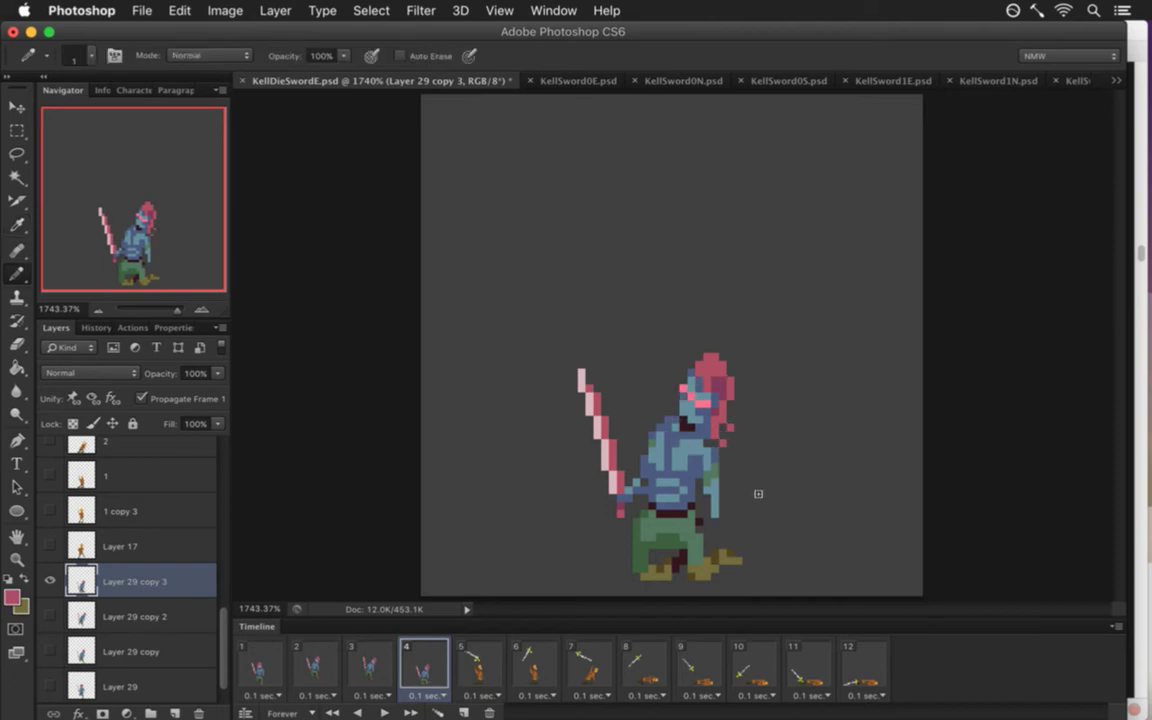
{"action": "key", "text": "e"}
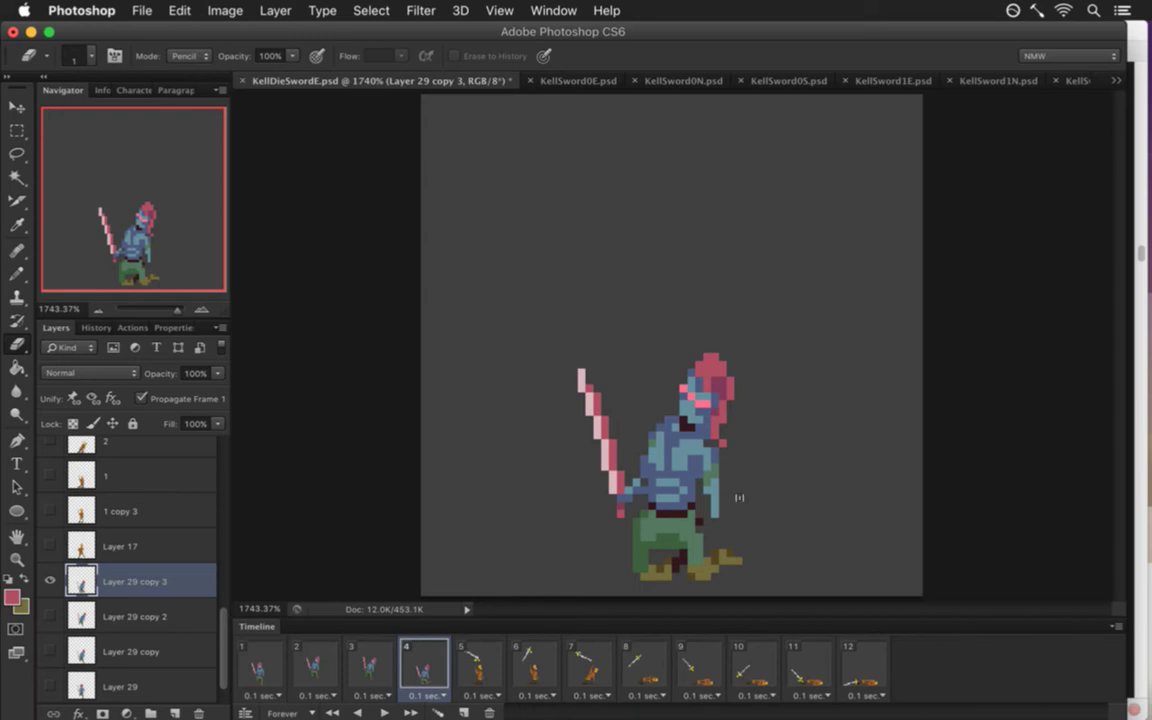
{"action": "key", "text": "m"}
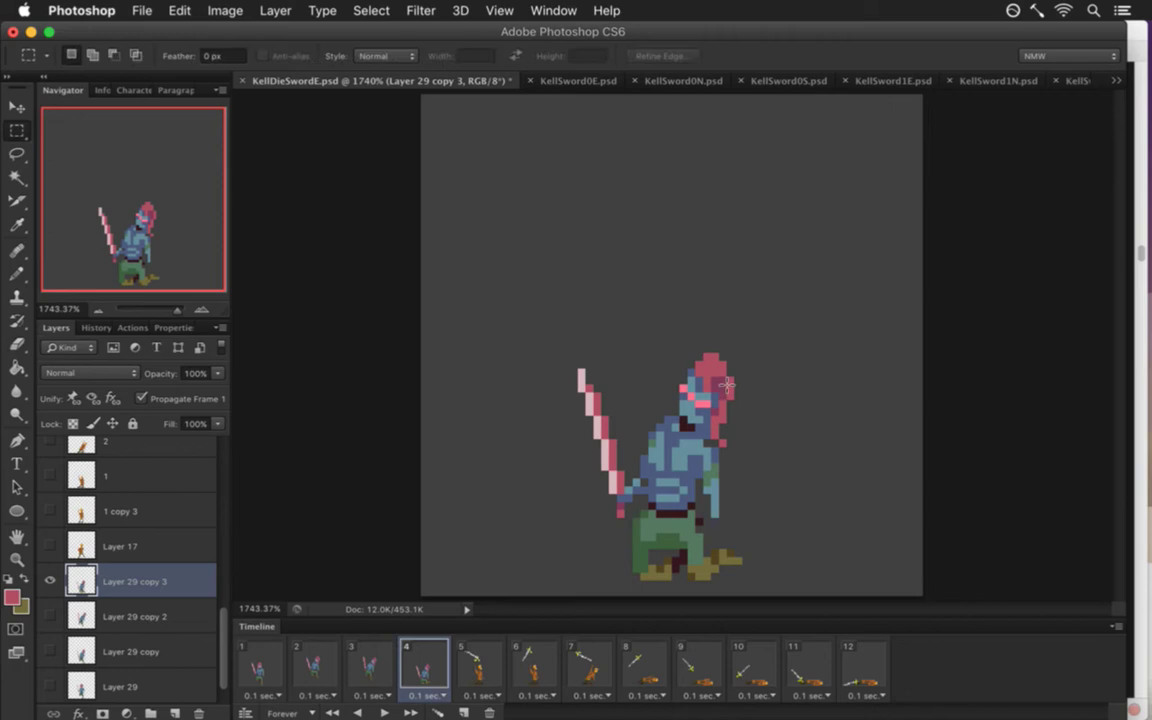
{"action": "key", "text": "super+s"}
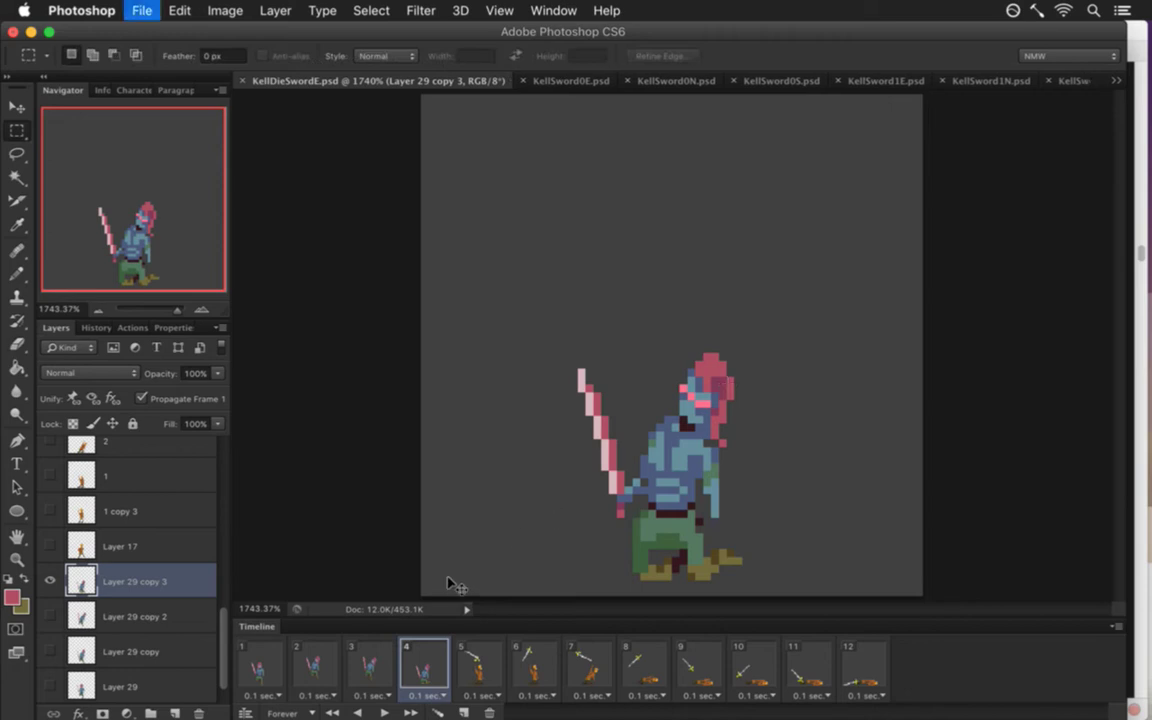
Duplicate frame 4 as frame 5 and give it its own copy of the Layer 29 copy 3 character layer.
{"action": "left_click", "coordinate": [478, 665]}
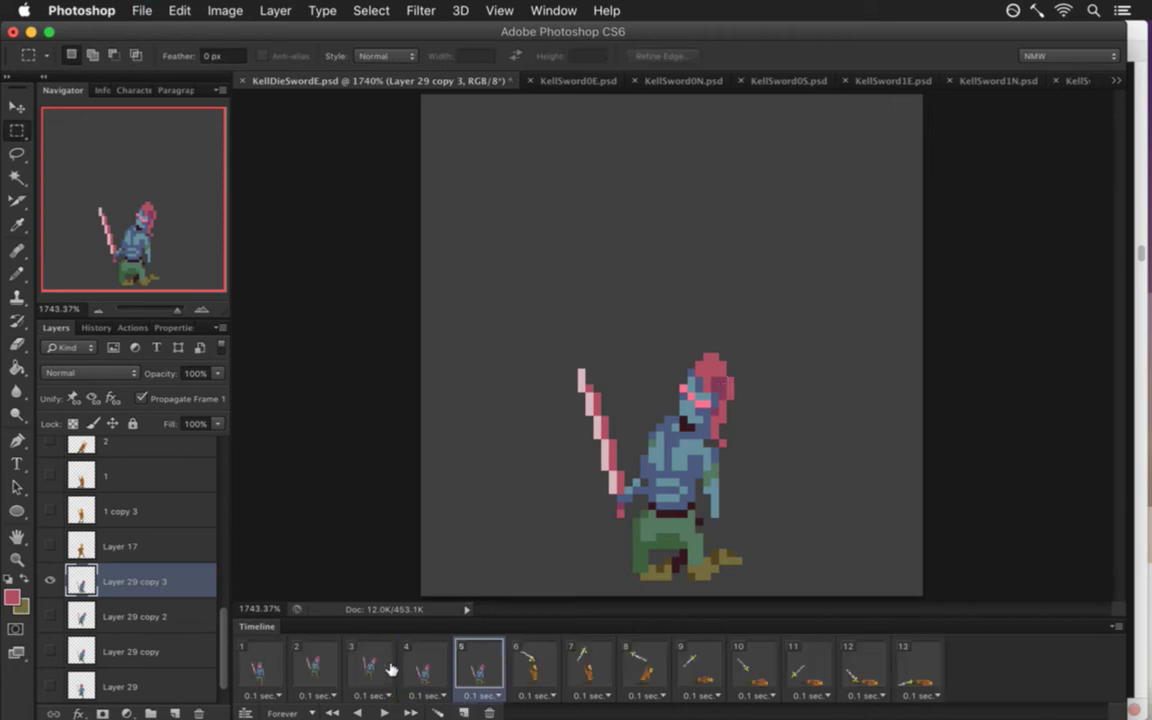
{"action": "key", "text": "super+j"}
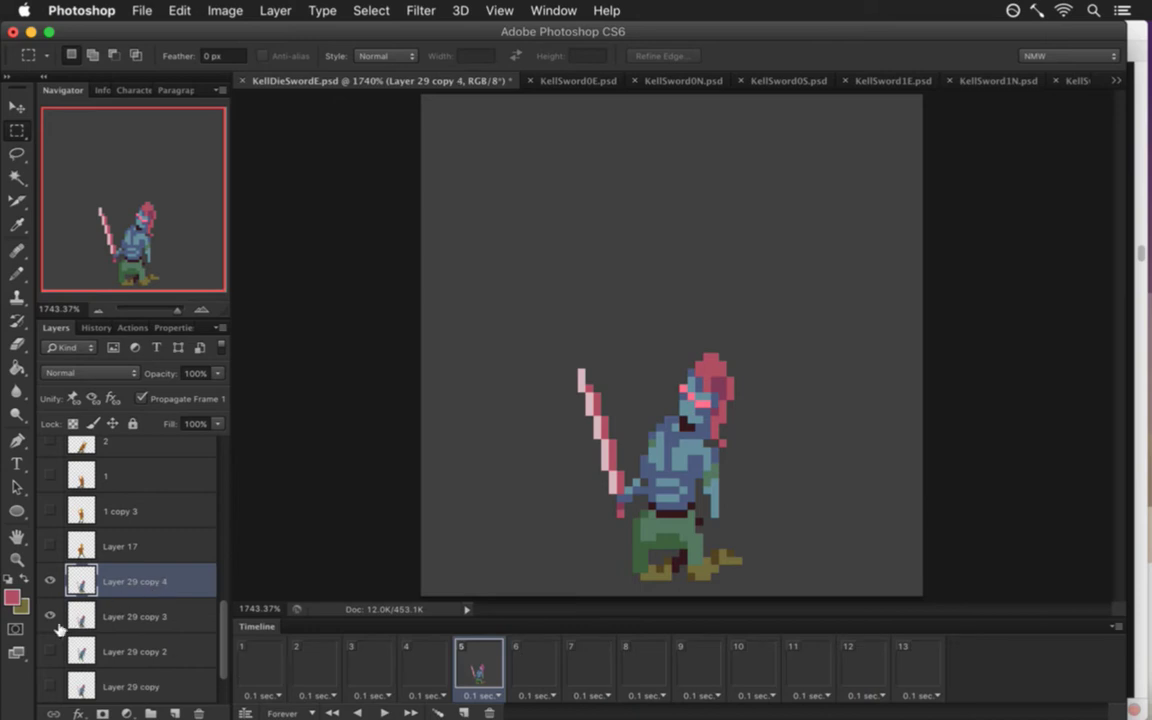
Shift the back part of the hair in frame 4 one pixel away from the head on Layer 29 copy 3.
{"action": "left_click", "coordinate": [428, 670]}
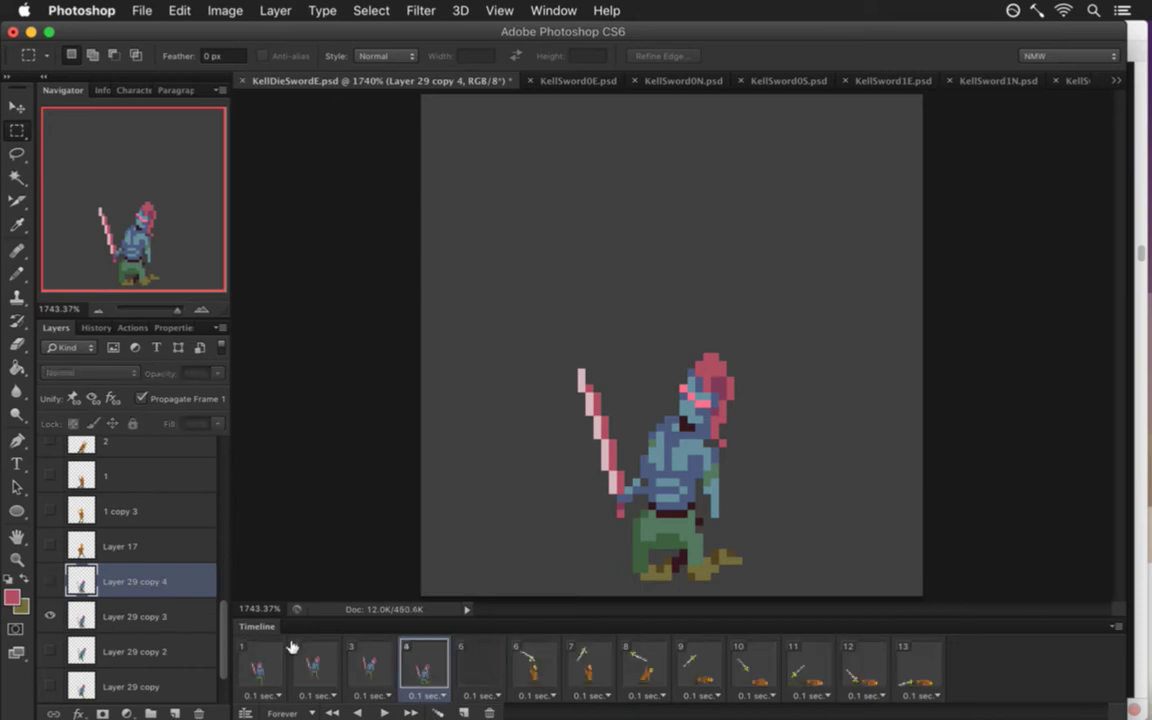
{"action": "left_click", "coordinate": [130, 614]}
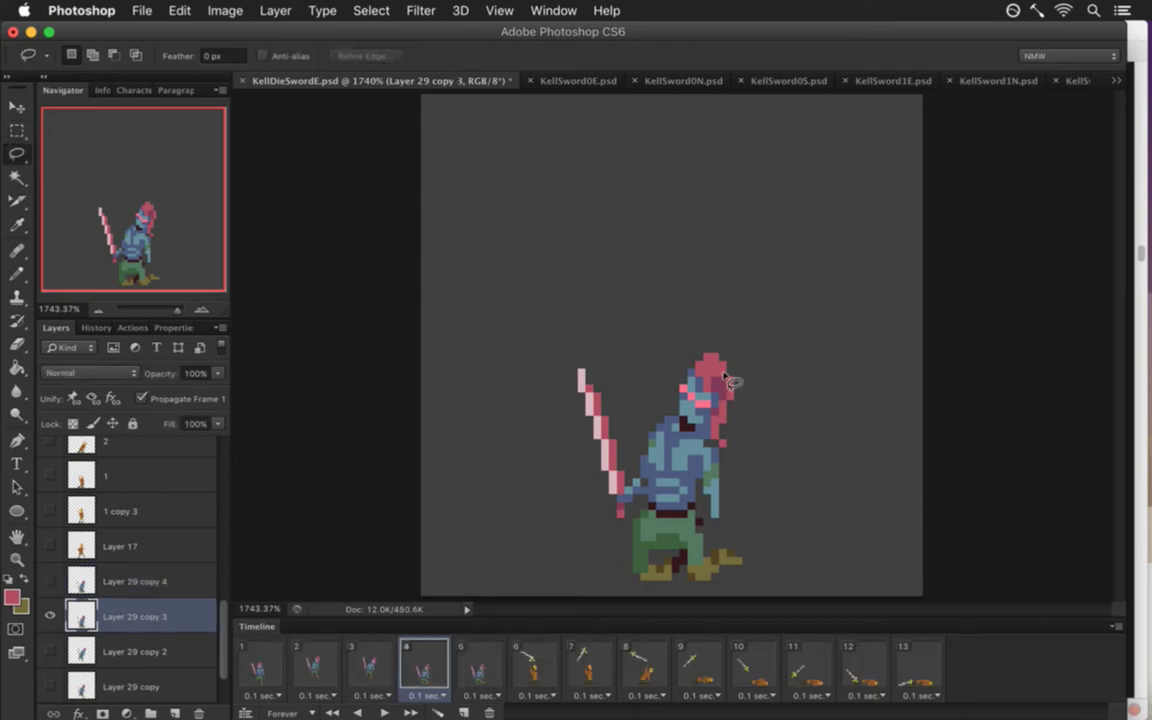
{"action": "left_click_drag", "start_coordinate": [720, 379], "coordinate": [750, 445]}
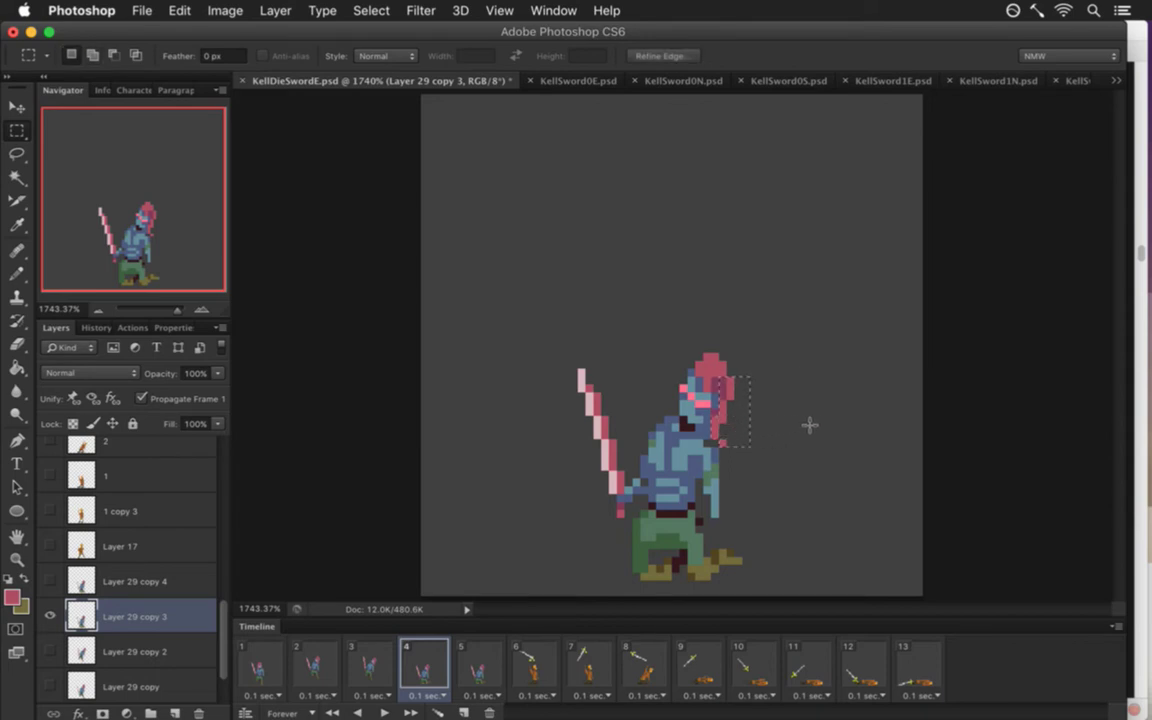
{"action": "key", "text": "v"}
{"action": "key", "text": "Left"}
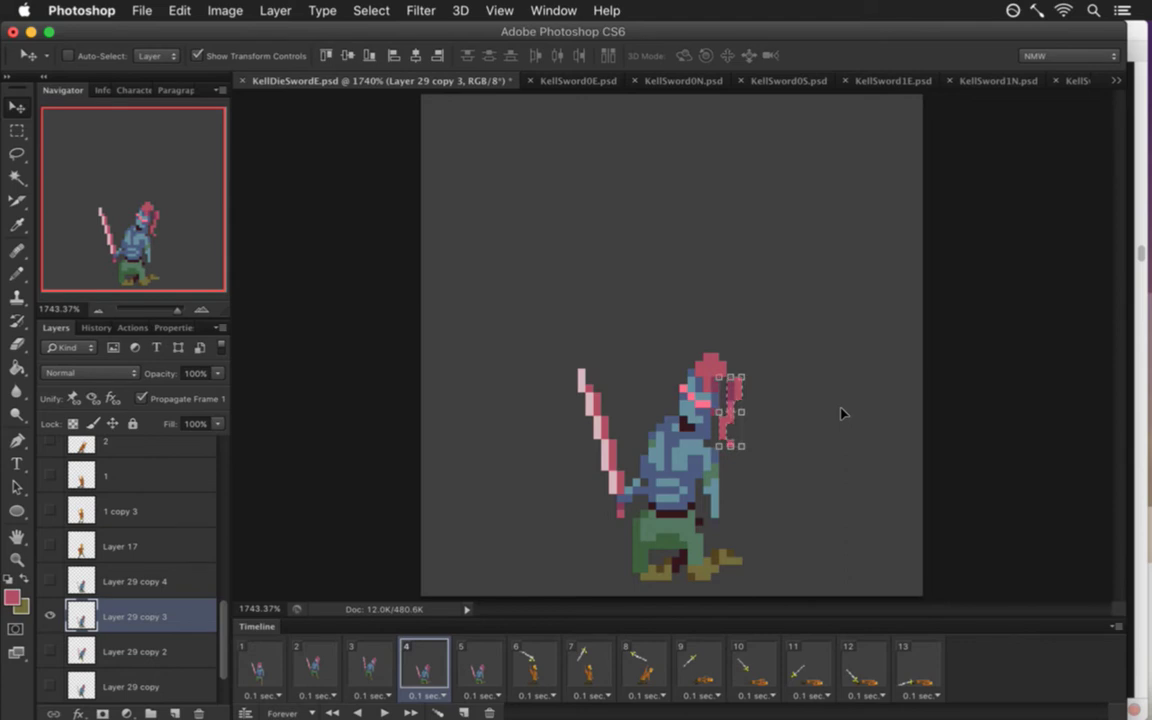
{"action": "key", "text": "ctrl+d"}
{"action": "key", "text": "m"}
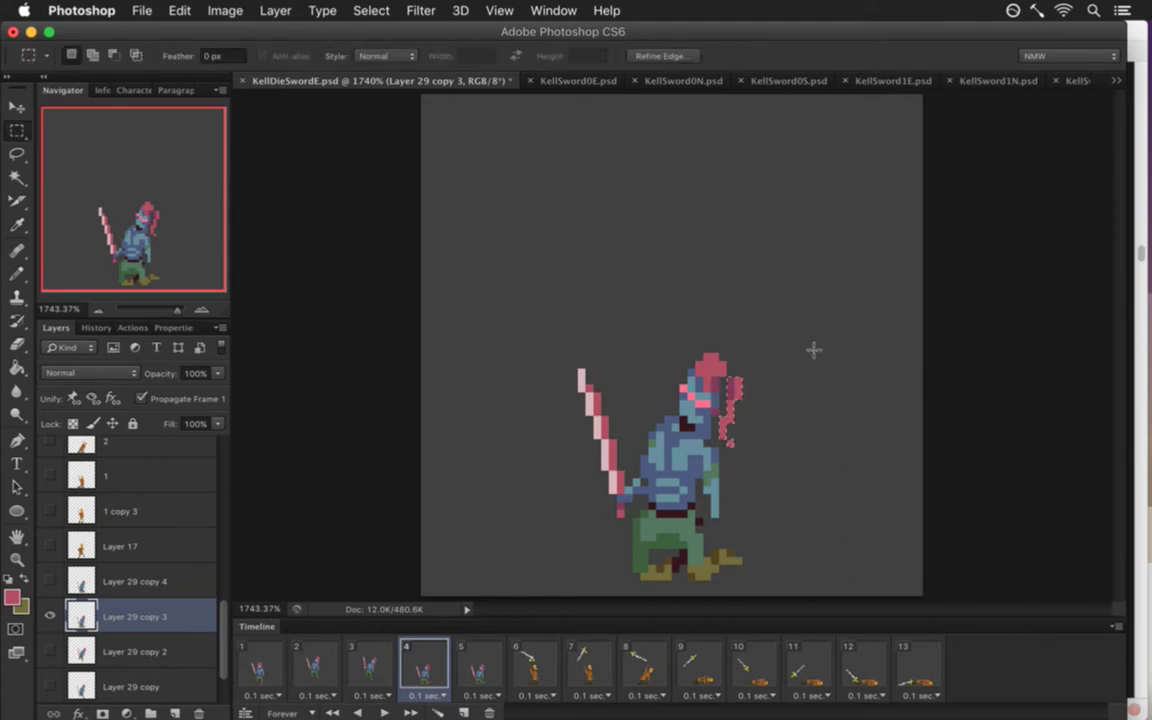
Fill the gap inside the shifted hair in frame 4 with sampled dark magenta and red pixels.
{"action": "key", "text": "i"}
{"action": "key", "text": "b"}
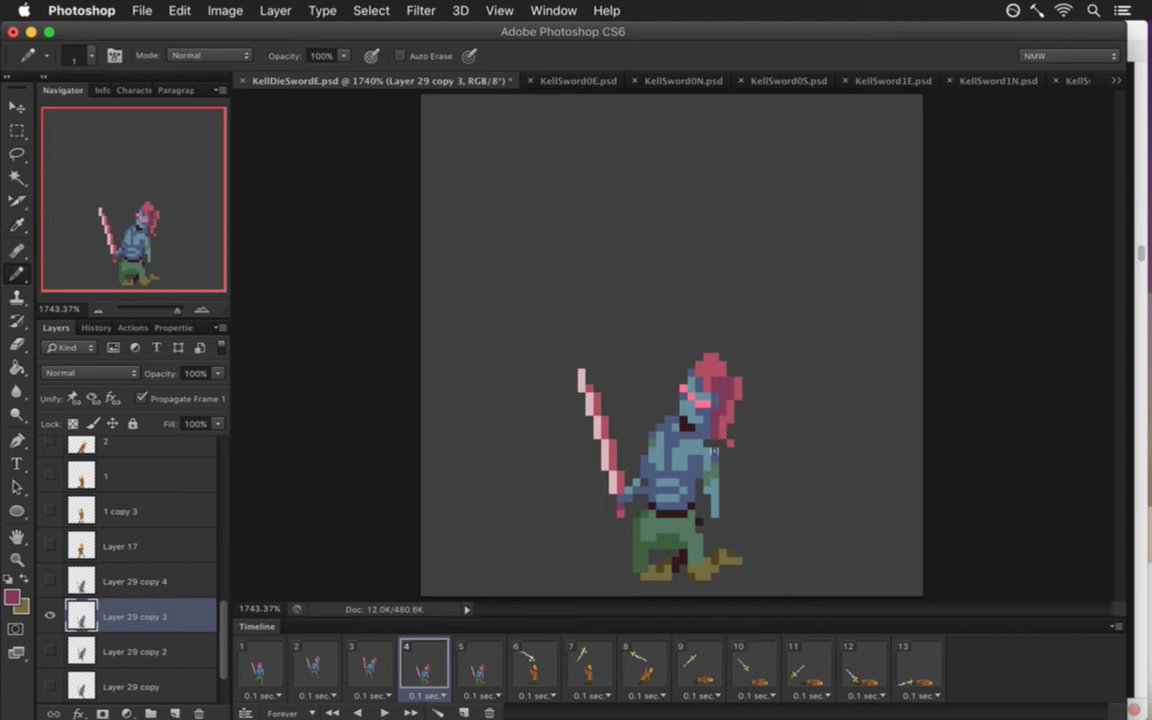
{"action": "left_click", "coordinate": [727, 388], "text": "alt"}
{"action": "left_click", "coordinate": [368, 660]}
{"action": "left_click", "coordinate": [424, 672]}
Shift the upper body and sword in frame 5 one pixel left on Layer 29 copy 4, leaving the legs in place.
{"action": "left_click", "coordinate": [481, 668]}
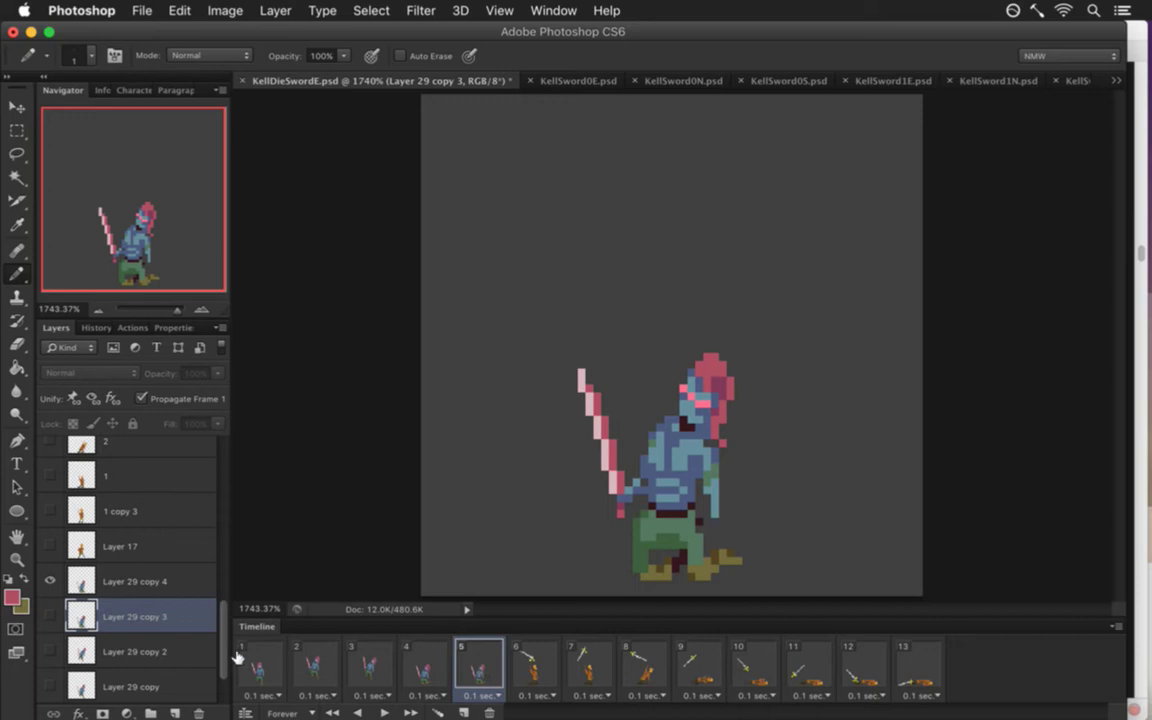
{"action": "left_click", "coordinate": [140, 581]}
{"action": "key", "text": "m"}
{"action": "left_click_drag", "start_coordinate": [787, 494], "coordinate": [785, 507]}
{"action": "key", "text": "v"}
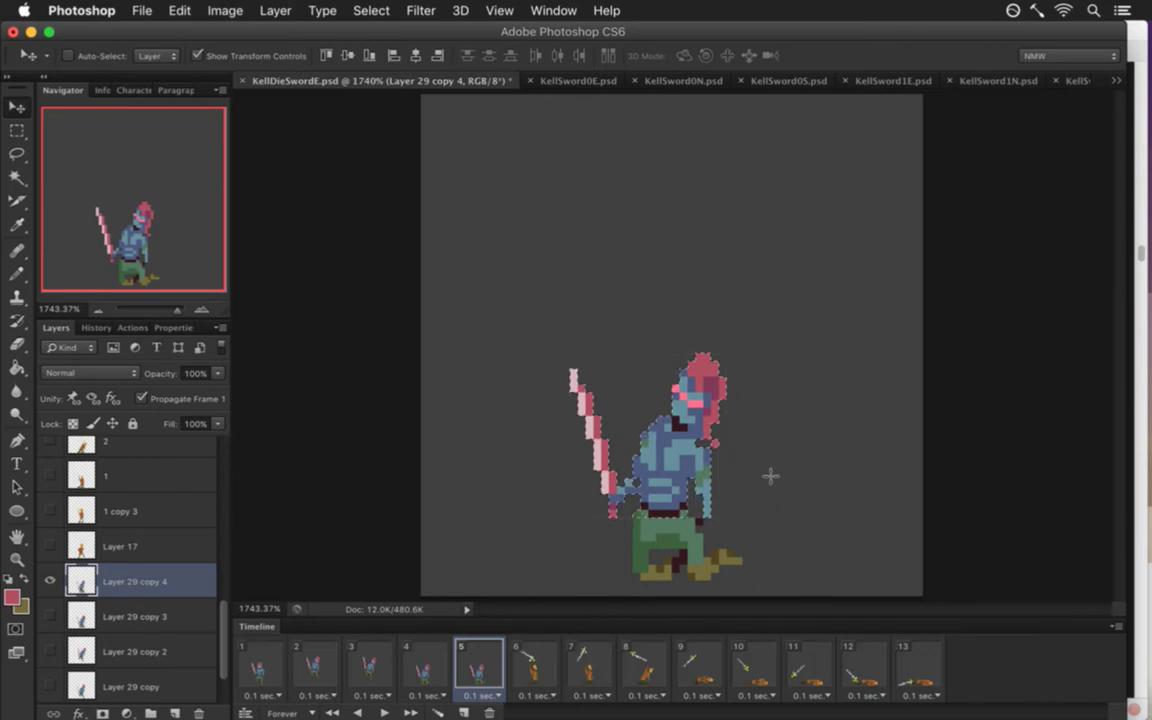
Shift the head and hair in frame 5 one more pixel left, save the file, and compare the pose with frame 4.
{"action": "key", "text": "m"}
{"action": "left_click_drag", "start_coordinate": [672, 349], "coordinate": [718, 432]}
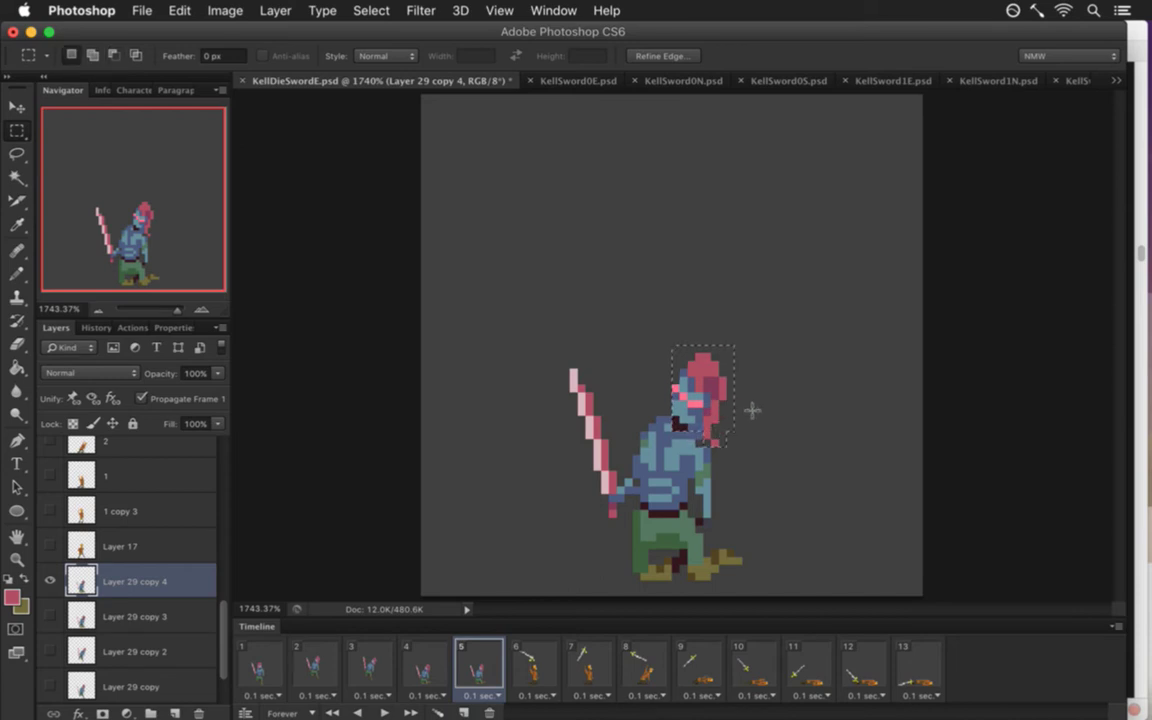
{"action": "key", "text": "v"}
{"action": "key", "text": "Left"}
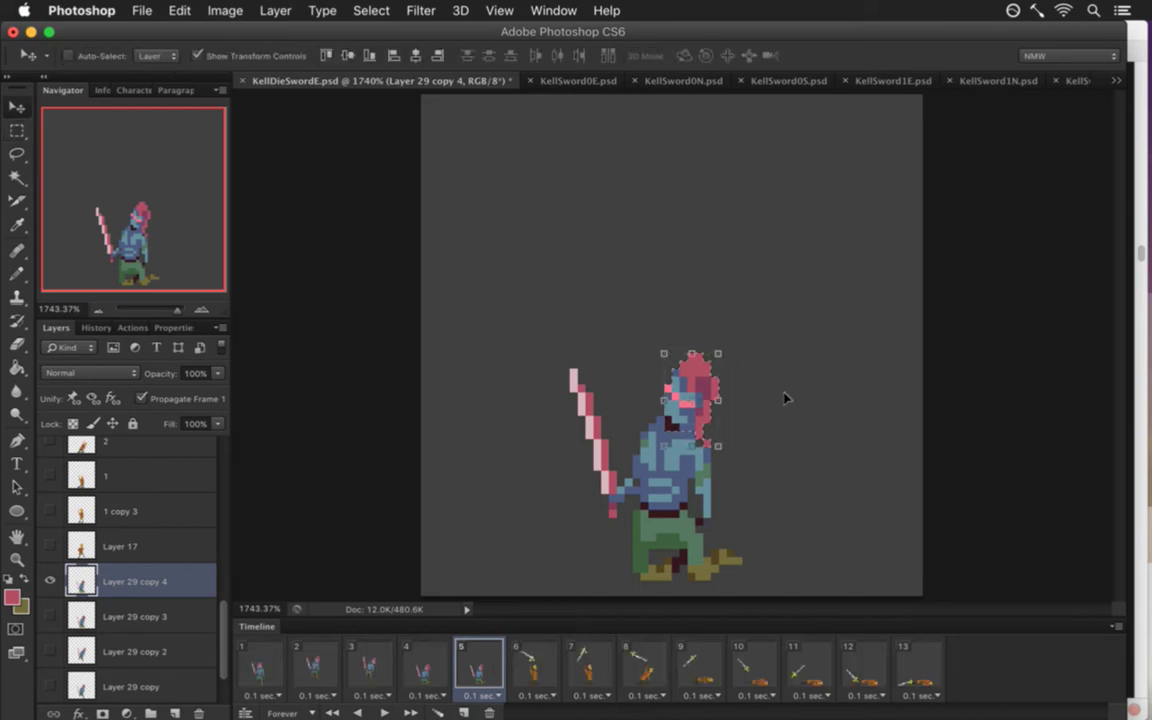
{"action": "key", "text": "m"}
{"action": "key", "text": "super+d"}
{"action": "key", "text": "super+s"}
{"action": "left_click", "coordinate": [437, 655]}
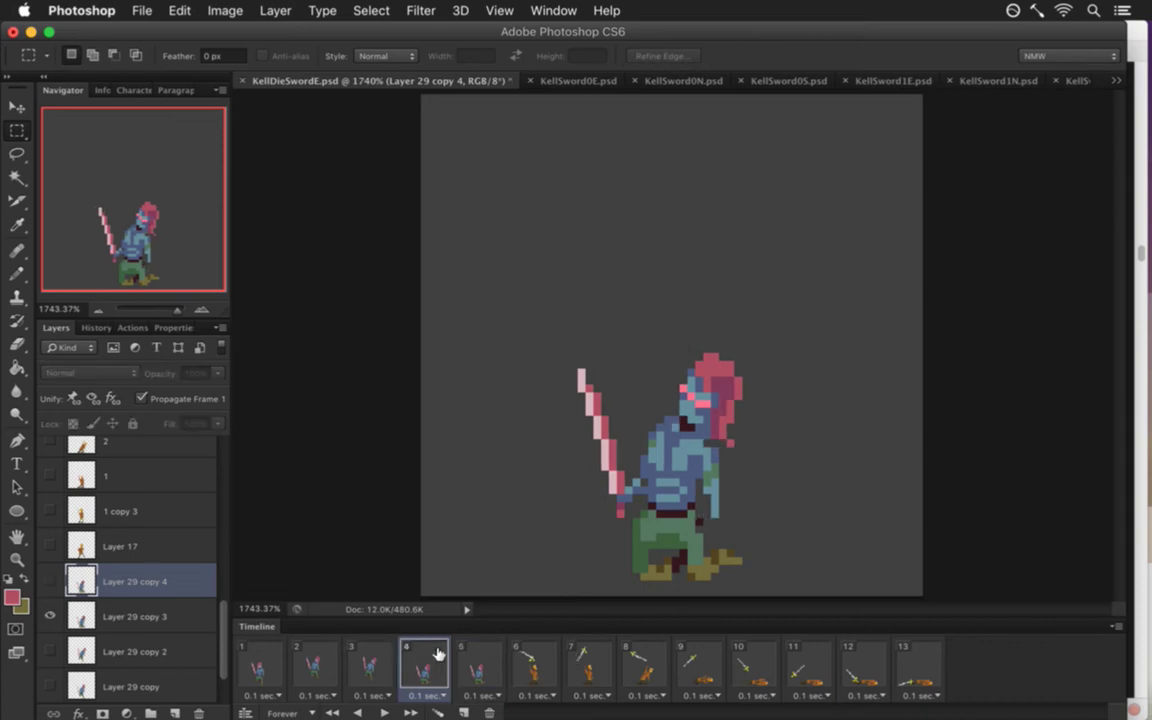
{"action": "left_click", "coordinate": [481, 662]}
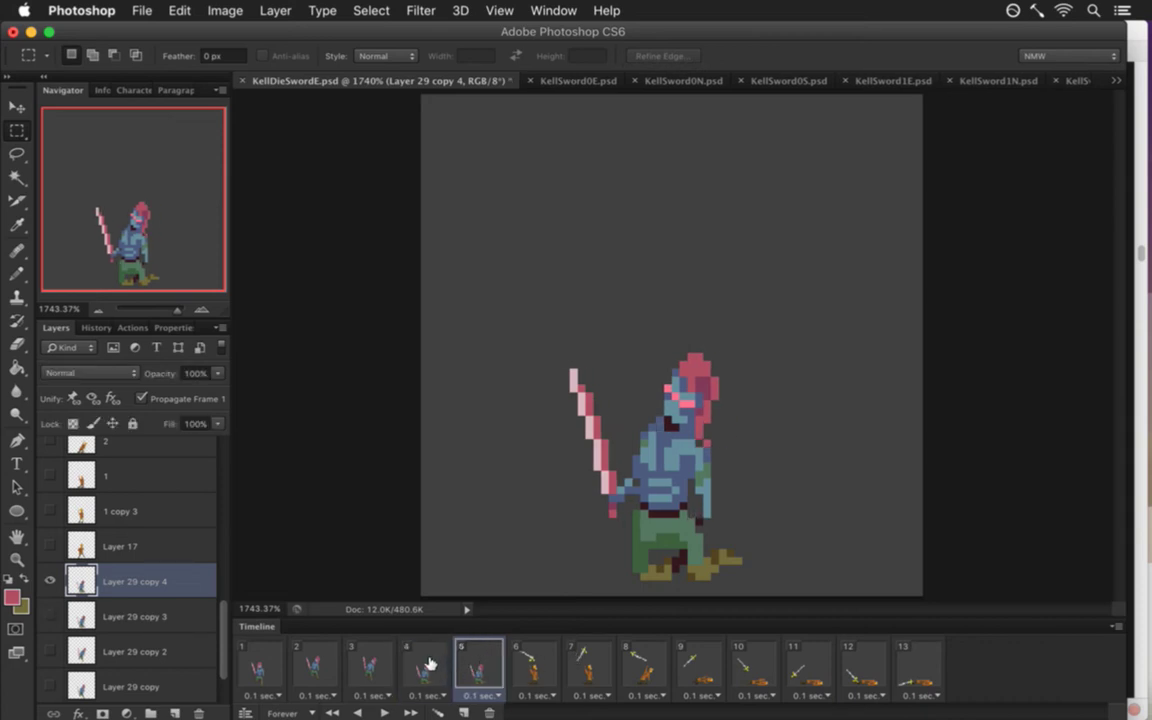
{"action": "left_click", "coordinate": [430, 663]}
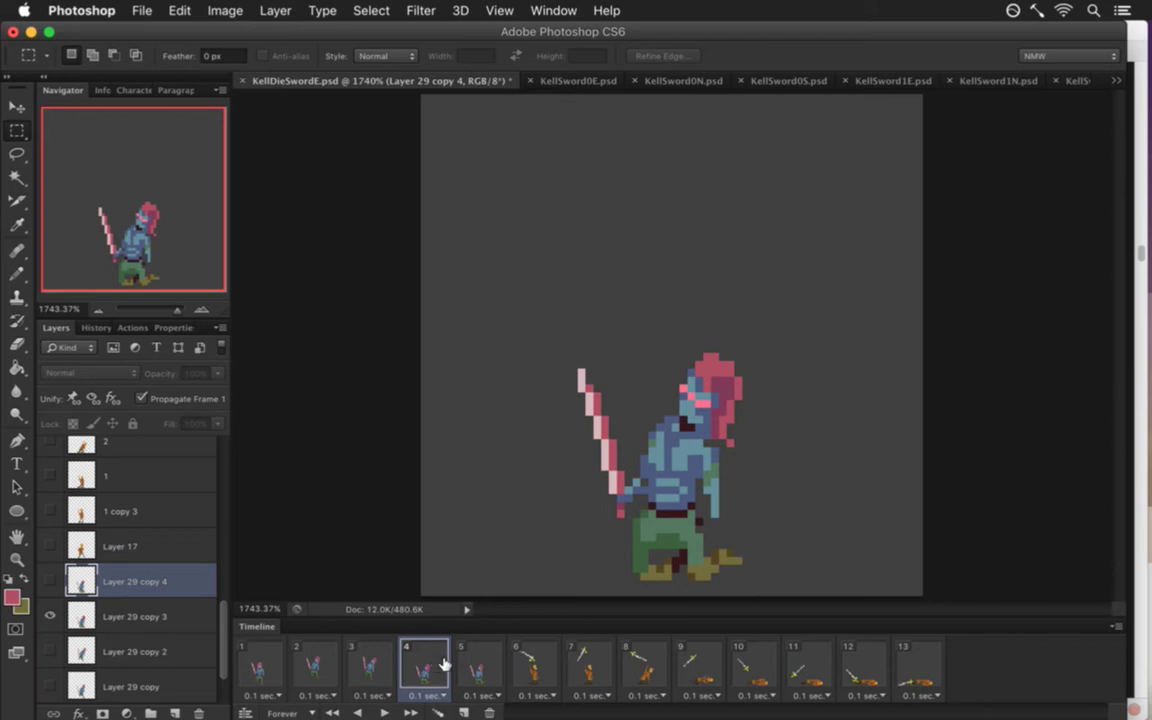
Try tilting the sword in frame 5 slightly counterclockwise with a free transform rotation.
{"action": "left_click", "coordinate": [467, 662]}
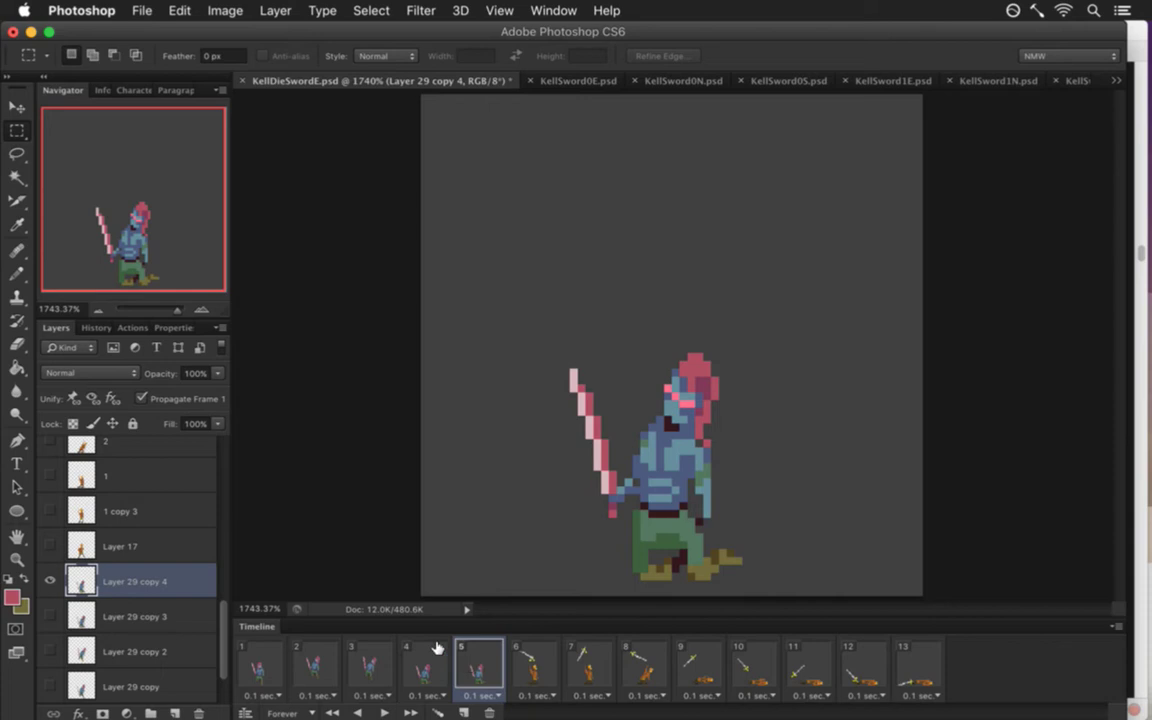
{"action": "left_click_drag", "start_coordinate": [472, 331], "coordinate": [614, 538]}
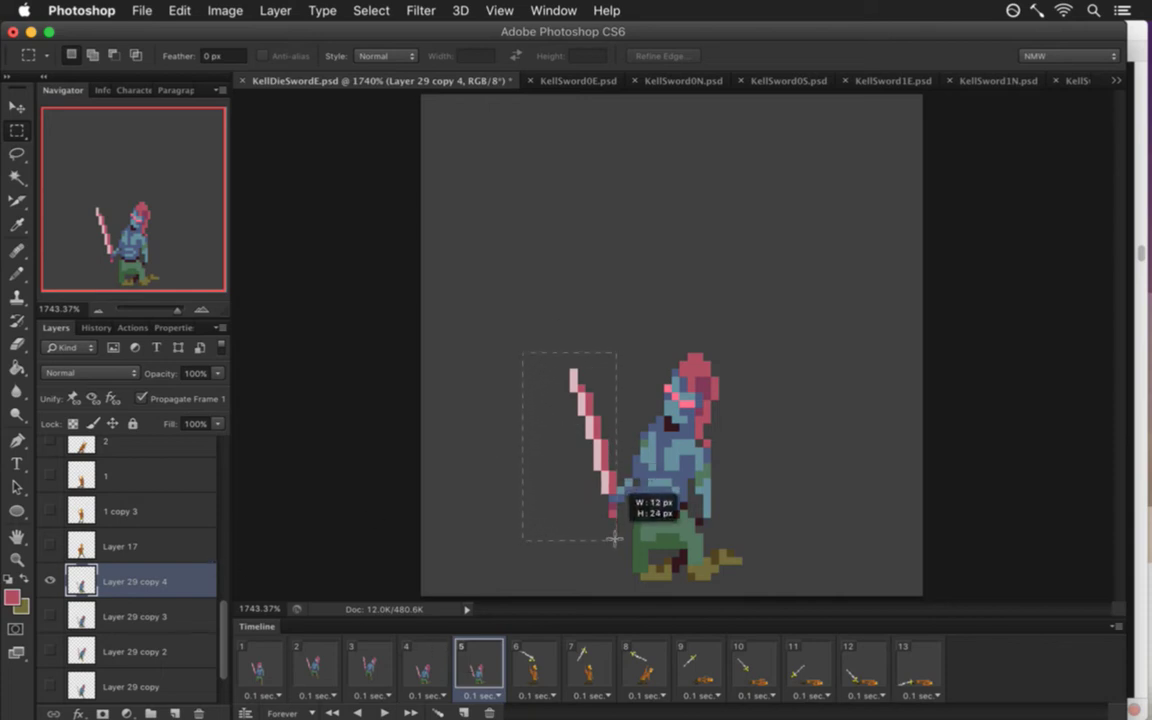
{"action": "left_click_drag", "start_coordinate": [614, 538], "coordinate": [614, 538]}
{"action": "left_click", "coordinate": [675, 478]}
{"action": "left_click_drag", "start_coordinate": [522, 350], "coordinate": [609, 535]}
{"action": "left_click", "coordinate": [560, 481]}
{"action": "left_click_drag", "start_coordinate": [515, 329], "coordinate": [618, 556]}
{"action": "key", "text": "ctrl+t"}
{"action": "left_click_drag", "start_coordinate": [504, 324], "coordinate": [490, 329]}
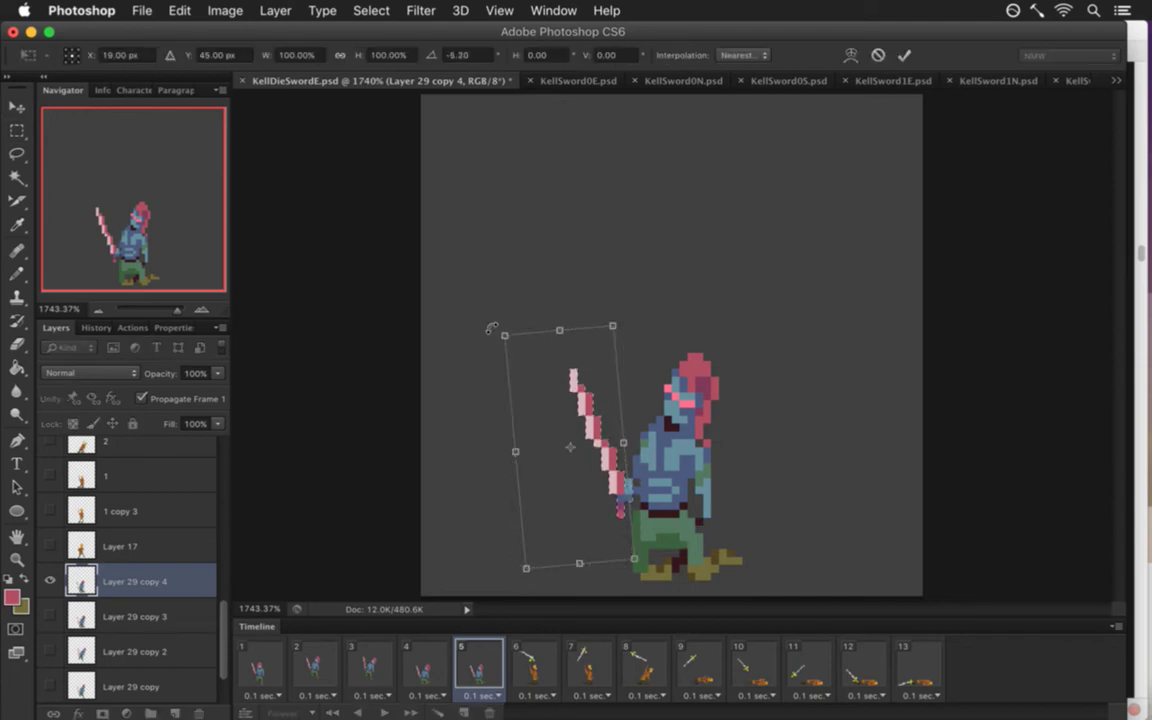
{"action": "left_click_drag", "start_coordinate": [485, 318], "coordinate": [482, 311]}
{"action": "key", "text": "Return"}
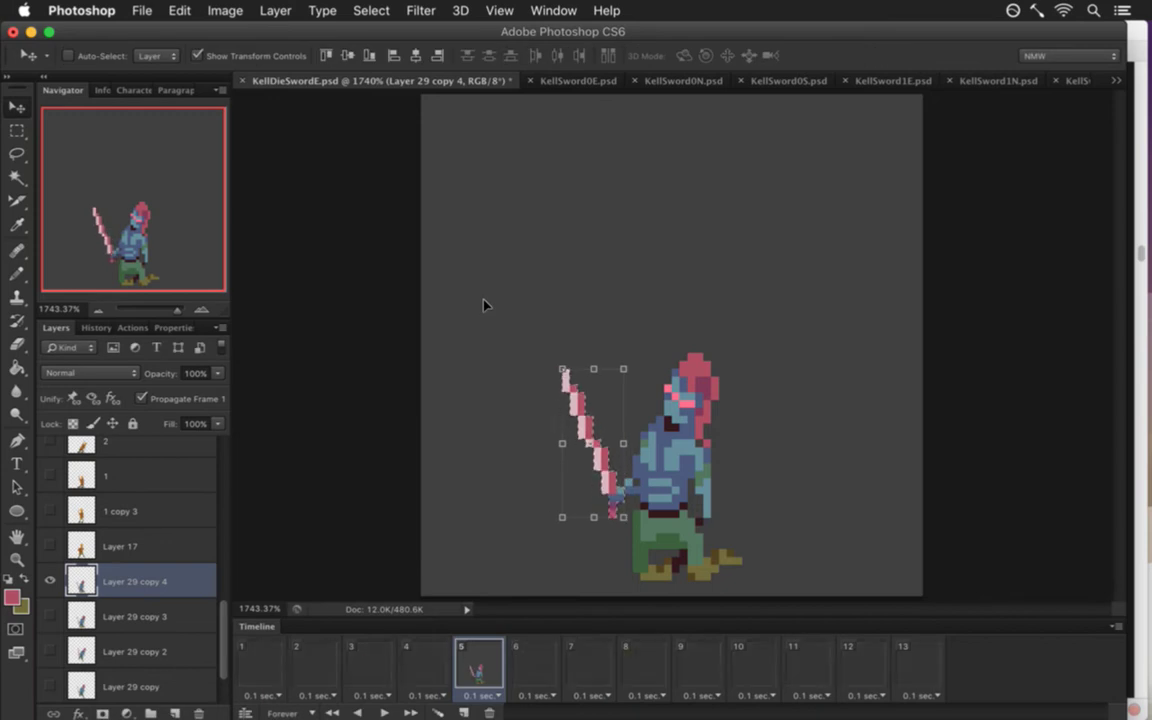
{"action": "key", "text": "m"}
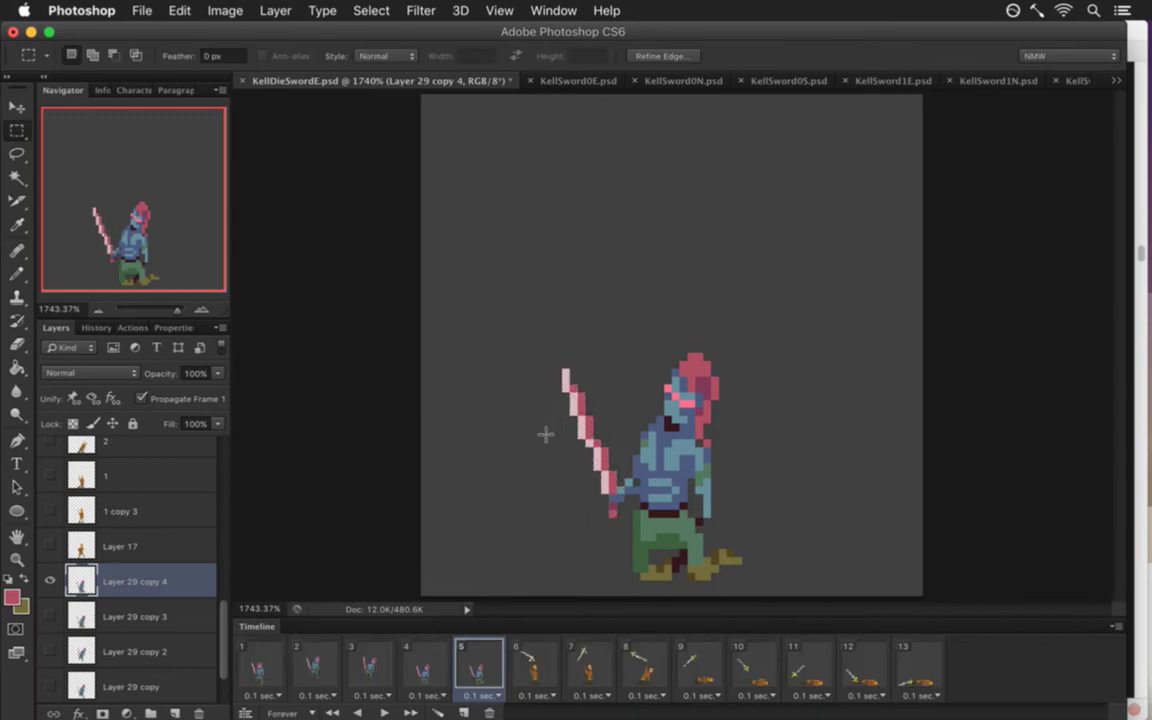
{"action": "key", "text": "ctrl+d"}
{"action": "key", "text": "i"}
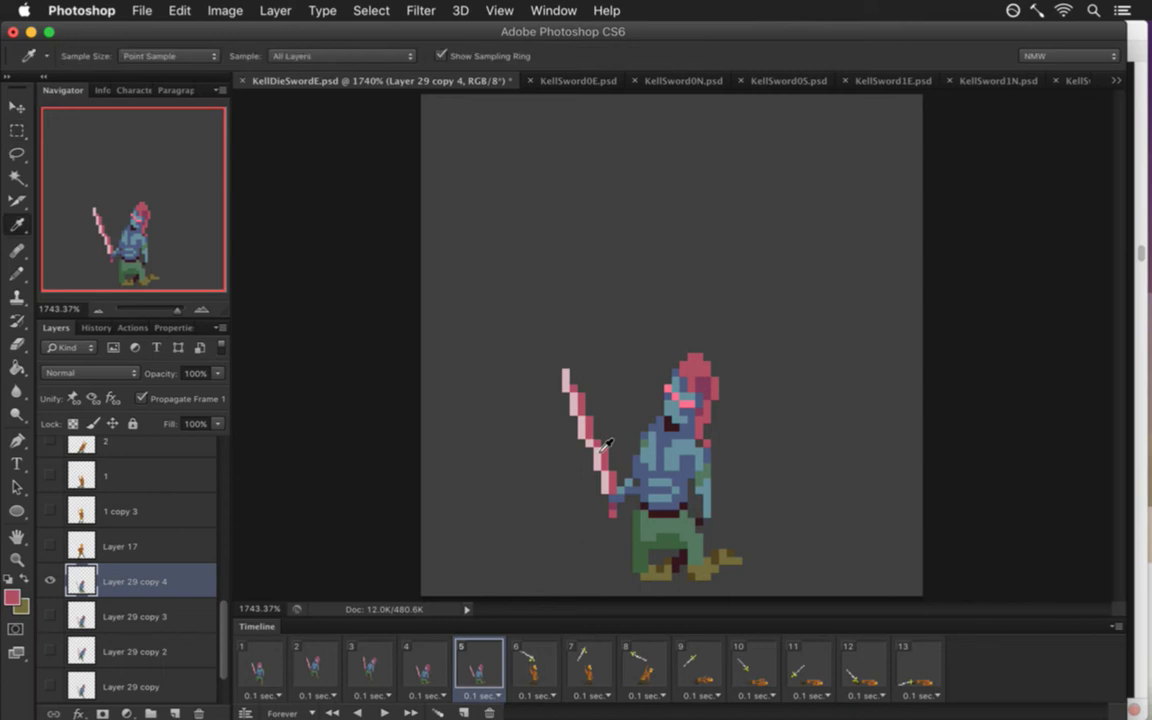
Shift the upper half of the tilted sword blade in frame 5 one pixel right.
{"action": "key", "text": "m"}
{"action": "left_click_drag", "start_coordinate": [533, 348], "coordinate": [598, 438]}
{"action": "key", "text": "v"}
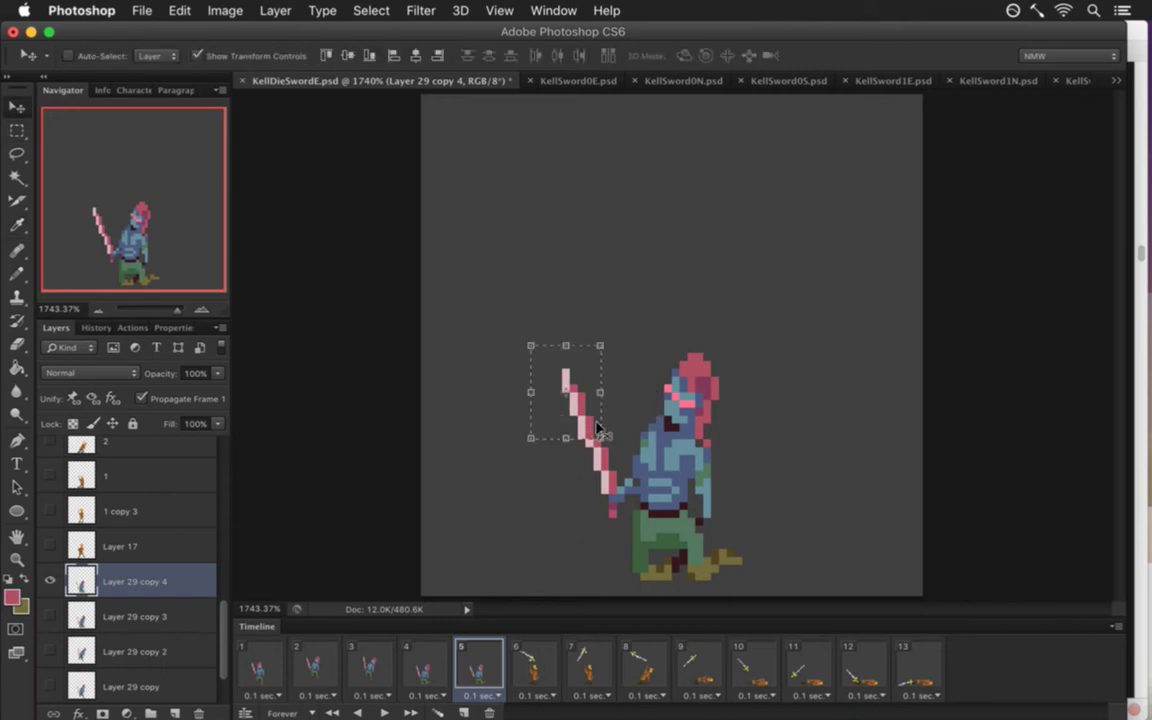
{"action": "key", "text": "Right"}
{"action": "key", "text": "m"}
{"action": "key", "text": "ctrl+d"}
Compare the poses of frames 4 and 5 by switching back and forth between them.
{"action": "left_click", "coordinate": [432, 670]}
{"action": "left_click", "coordinate": [478, 670]}
{"action": "left_click", "coordinate": [437, 668]}
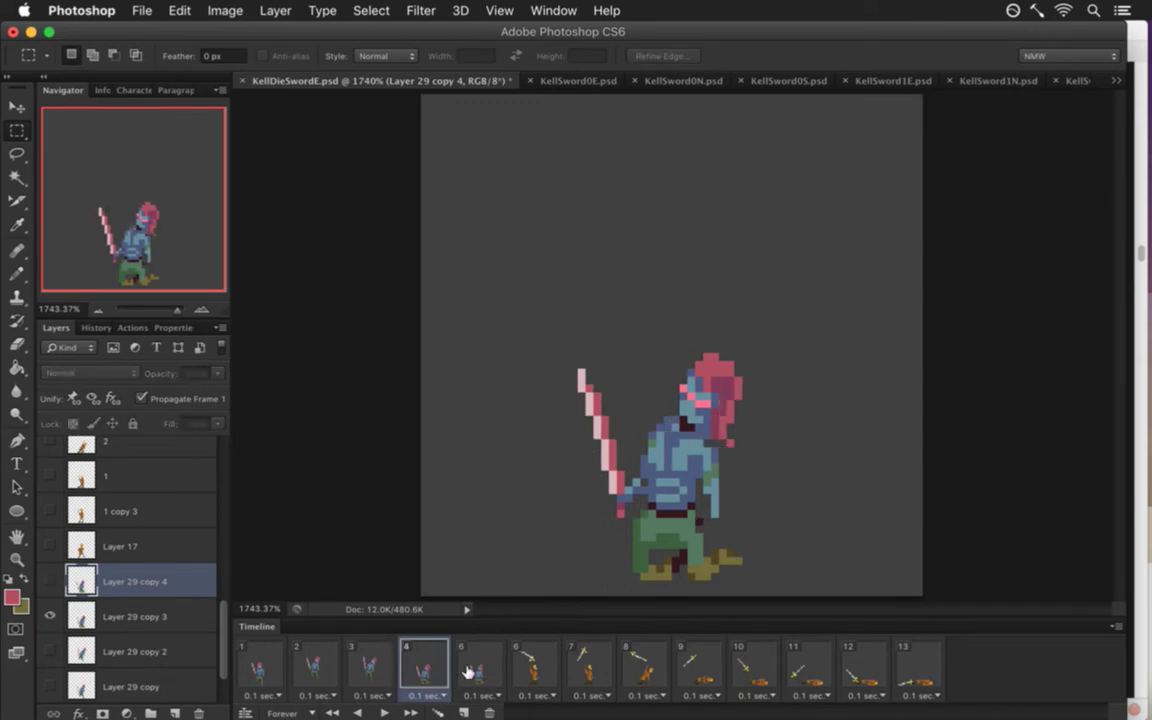
{"action": "left_click", "coordinate": [467, 670]}
{"action": "left_click", "coordinate": [442, 672]}
{"action": "left_click", "coordinate": [472, 672]}
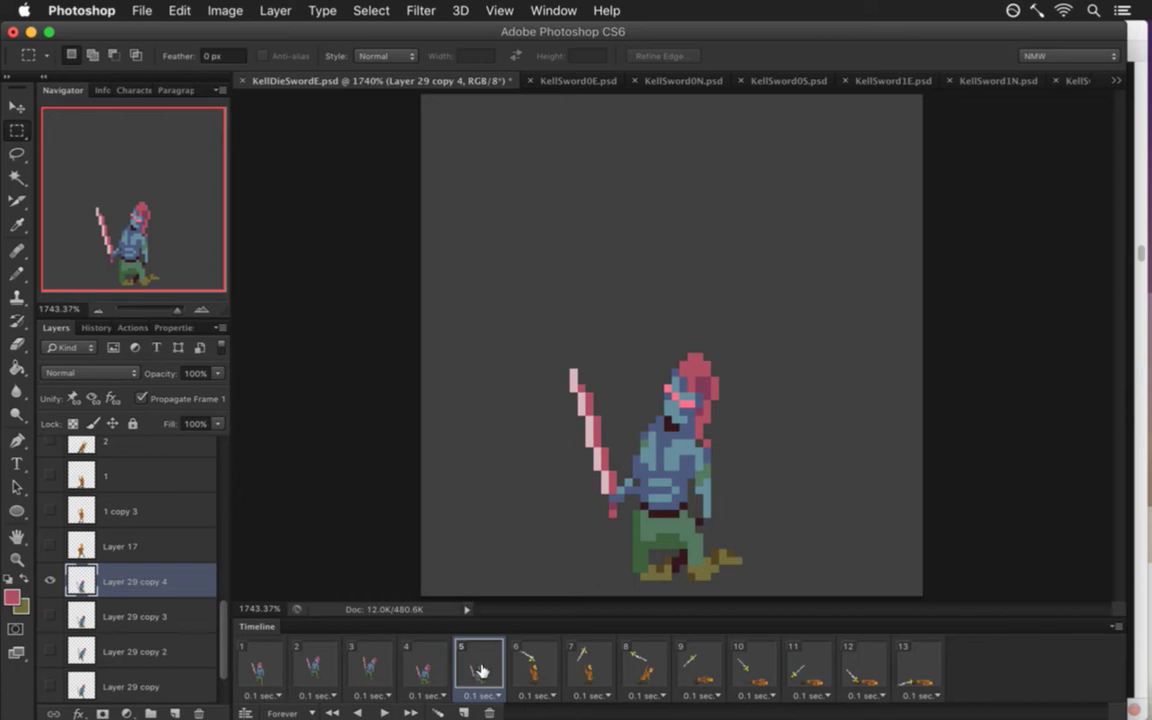
Touch up the torso in frame 4 with sampled blue shades, lengthen the hanging arm with light blue, and save the file.
{"action": "left_click", "coordinate": [437, 665]}
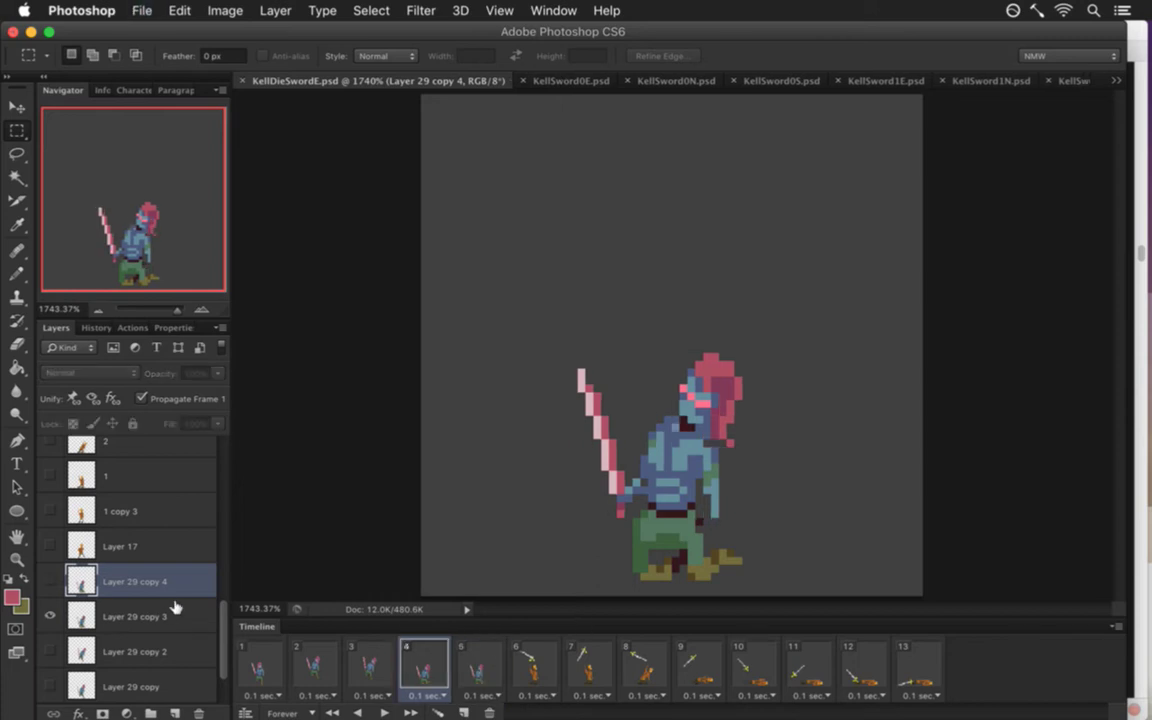
{"action": "key", "text": "i"}
{"action": "left_click", "coordinate": [647, 480]}
{"action": "key", "text": "b"}
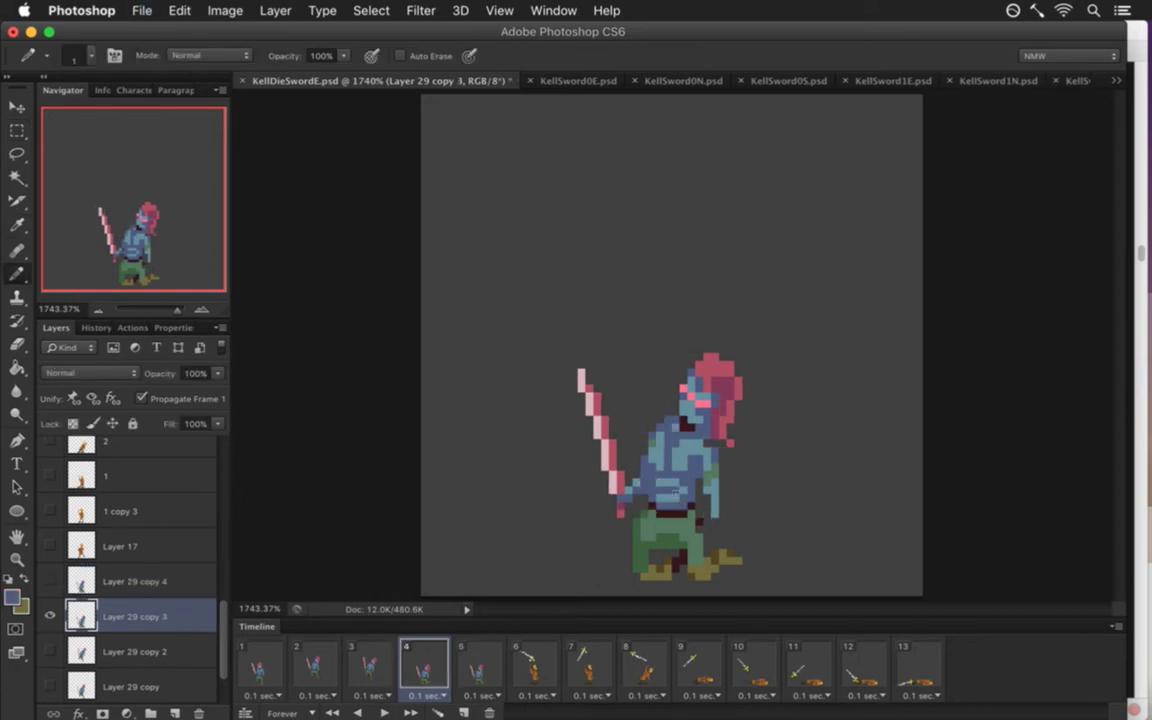
{"action": "left_click", "coordinate": [648, 479], "text": "alt"}
{"action": "left_click", "coordinate": [643, 478], "text": "alt"}
{"action": "left_click", "coordinate": [640, 428], "text": "alt"}
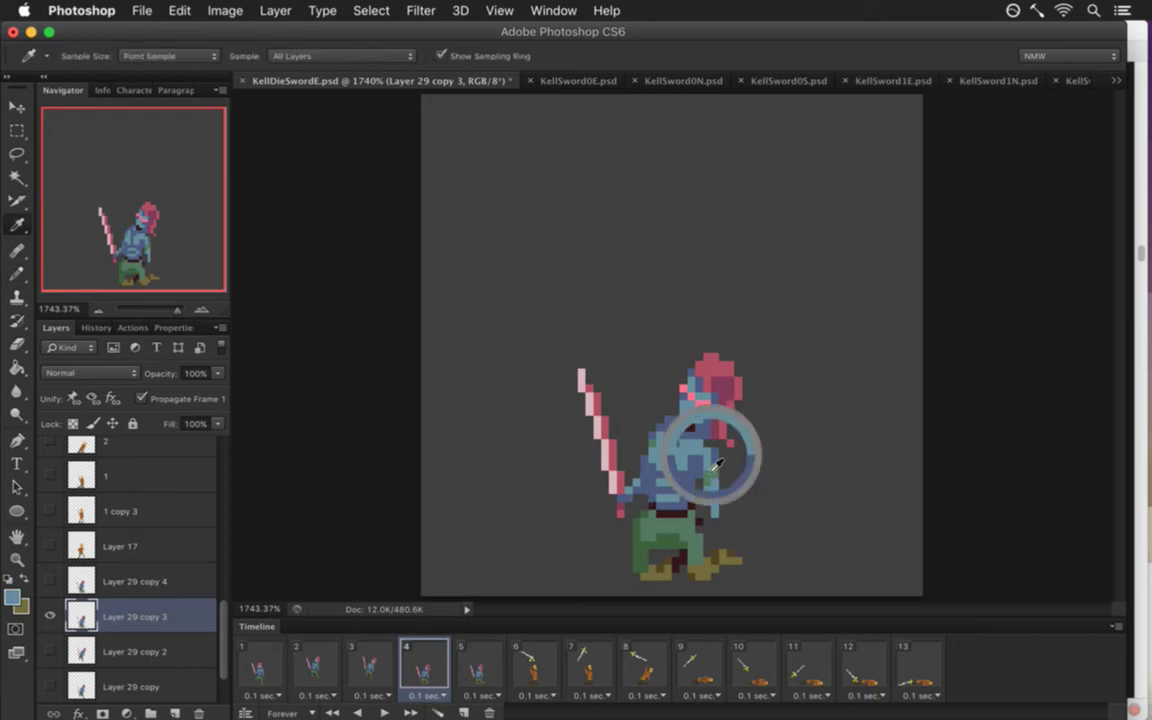
{"action": "left_click", "coordinate": [699, 459]}
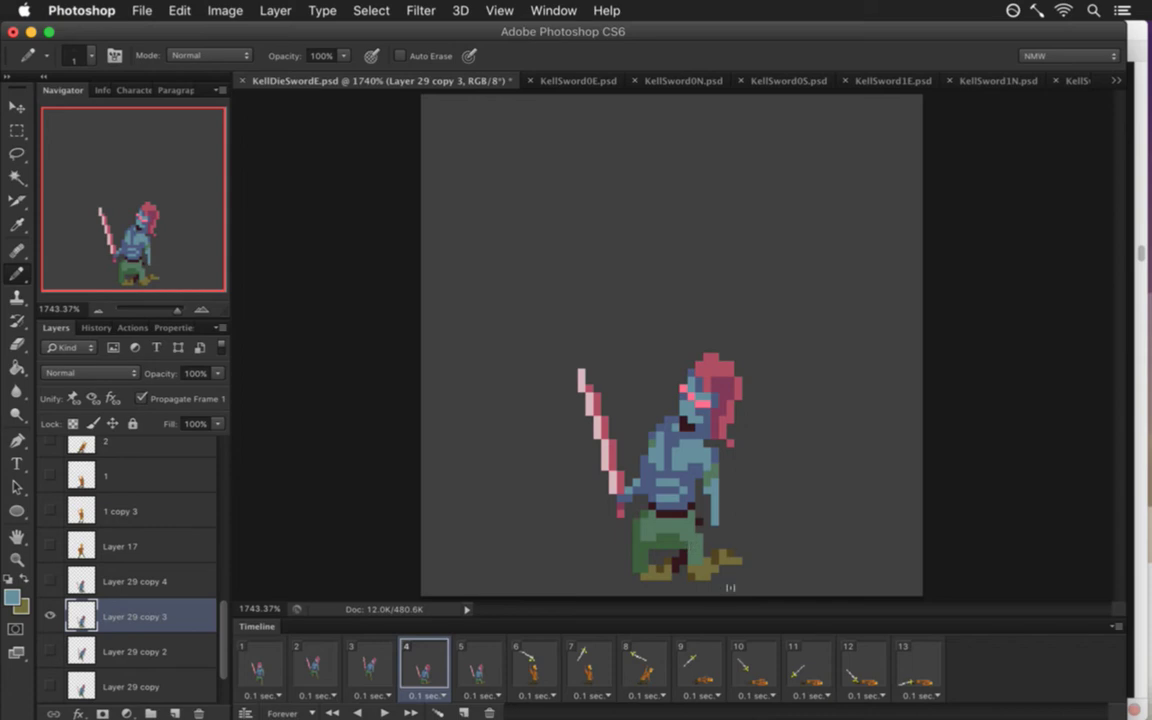
{"action": "key", "text": "super+s"}
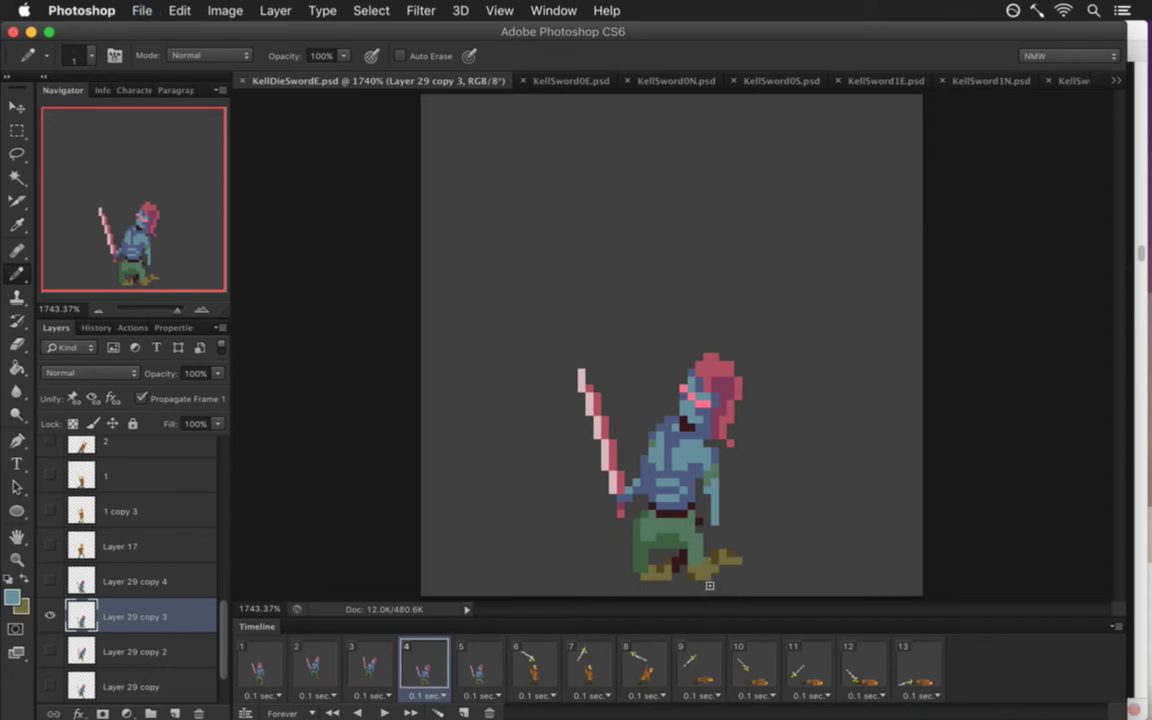
Compare the poses of frames 4 and 5 by alternating between the two frames.
{"action": "left_click", "coordinate": [481, 662]}
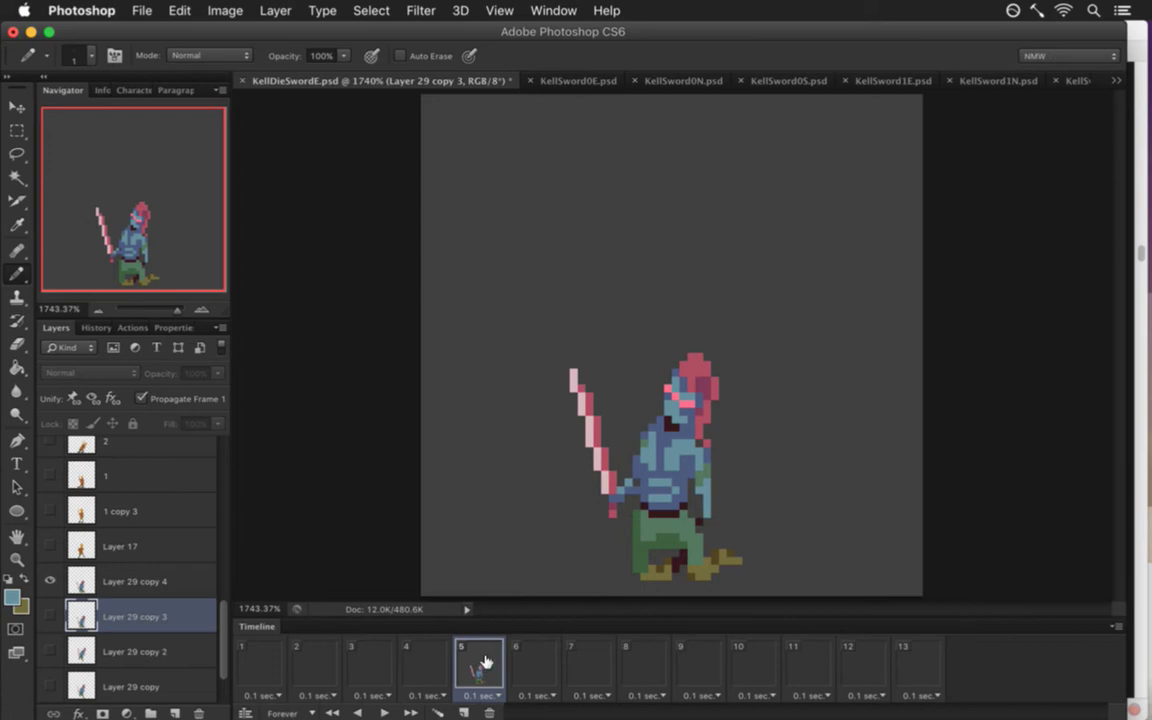
{"action": "left_click", "coordinate": [440, 662]}
{"action": "left_click", "coordinate": [473, 663]}
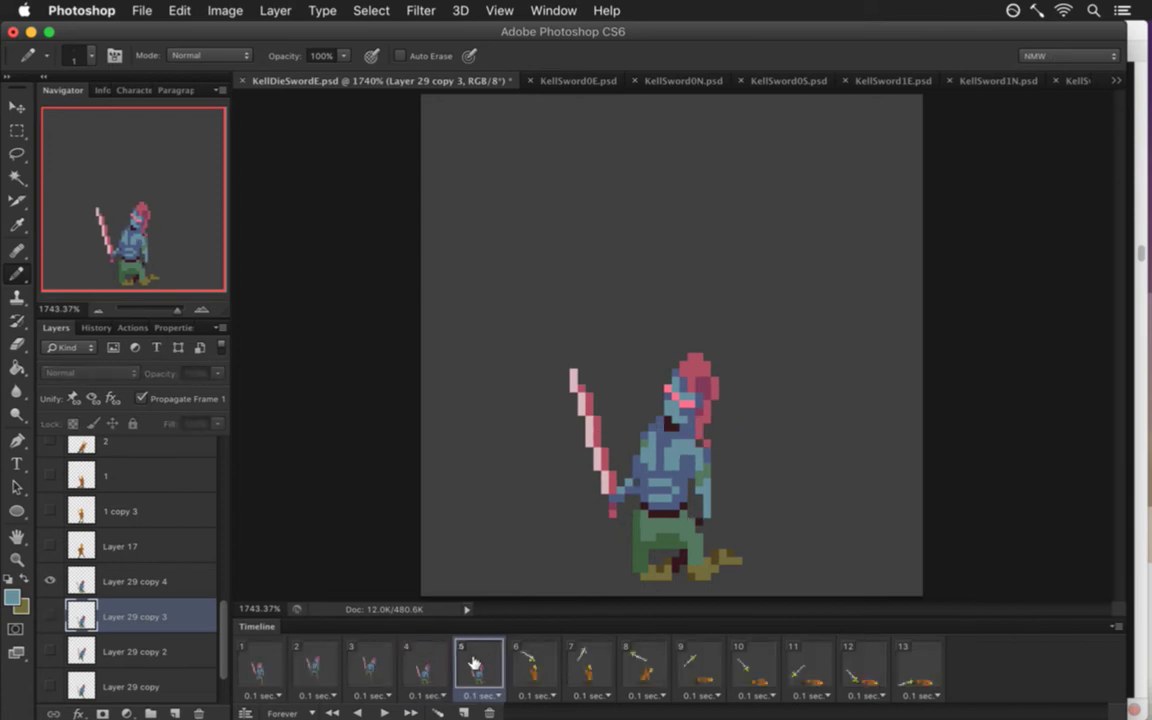
{"action": "left_click", "coordinate": [440, 662]}
{"action": "left_click", "coordinate": [481, 666]}
Sample a light blue while working on frame 5's character layer, Layer 29 copy 4, and save the file.
{"action": "left_click", "coordinate": [195, 581]}
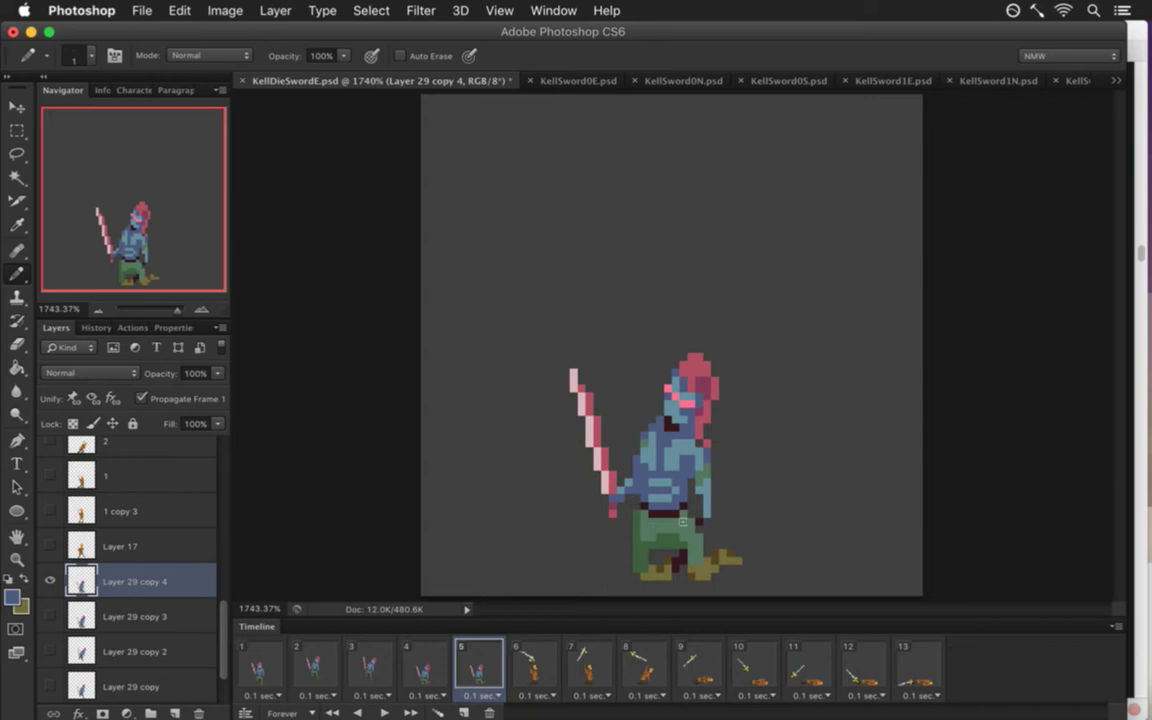
{"action": "left_click", "coordinate": [619, 410], "text": "alt"}
{"action": "key", "text": "super+s"}
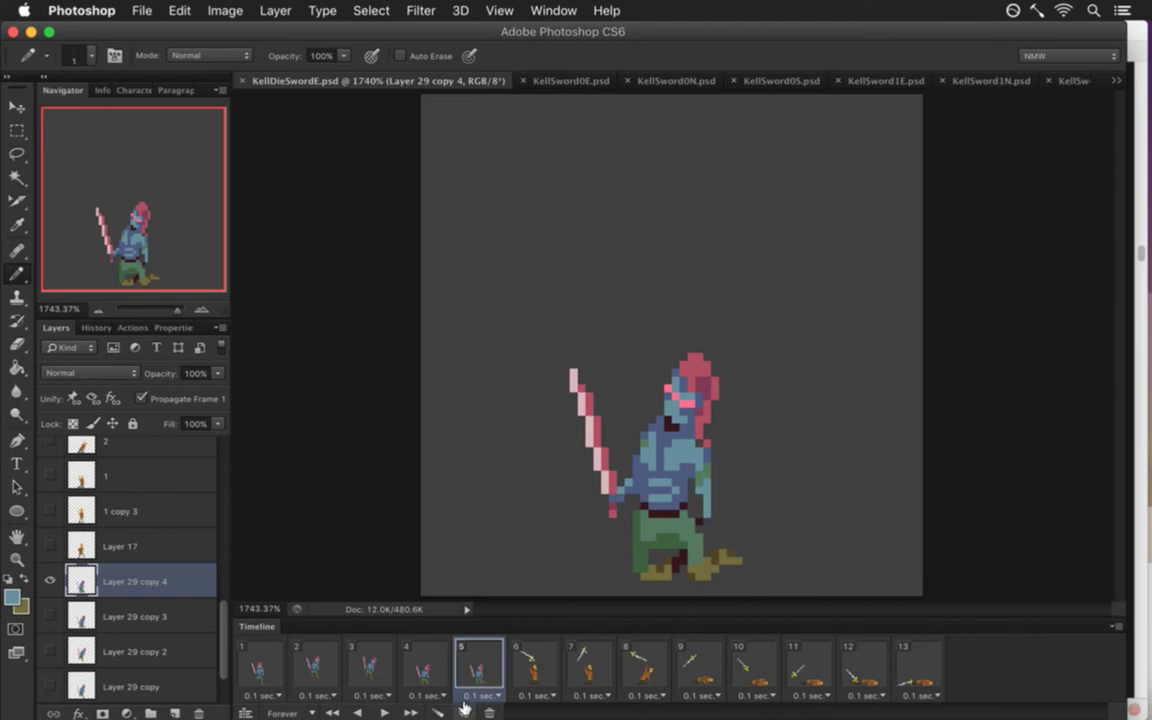
In frame 6, show a duplicate of Layer 29 copy 4, hide the old orange character and flying sword layers, and save the file.
{"action": "left_click", "coordinate": [534, 672]}
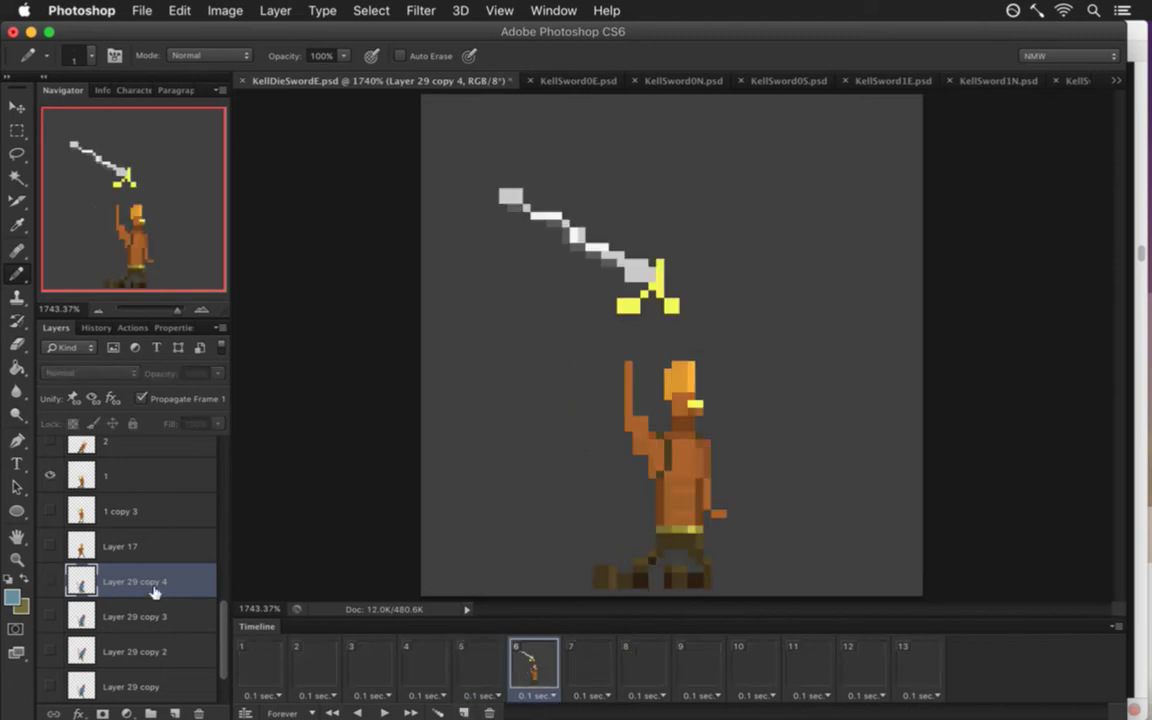
{"action": "key", "text": "super+j"}
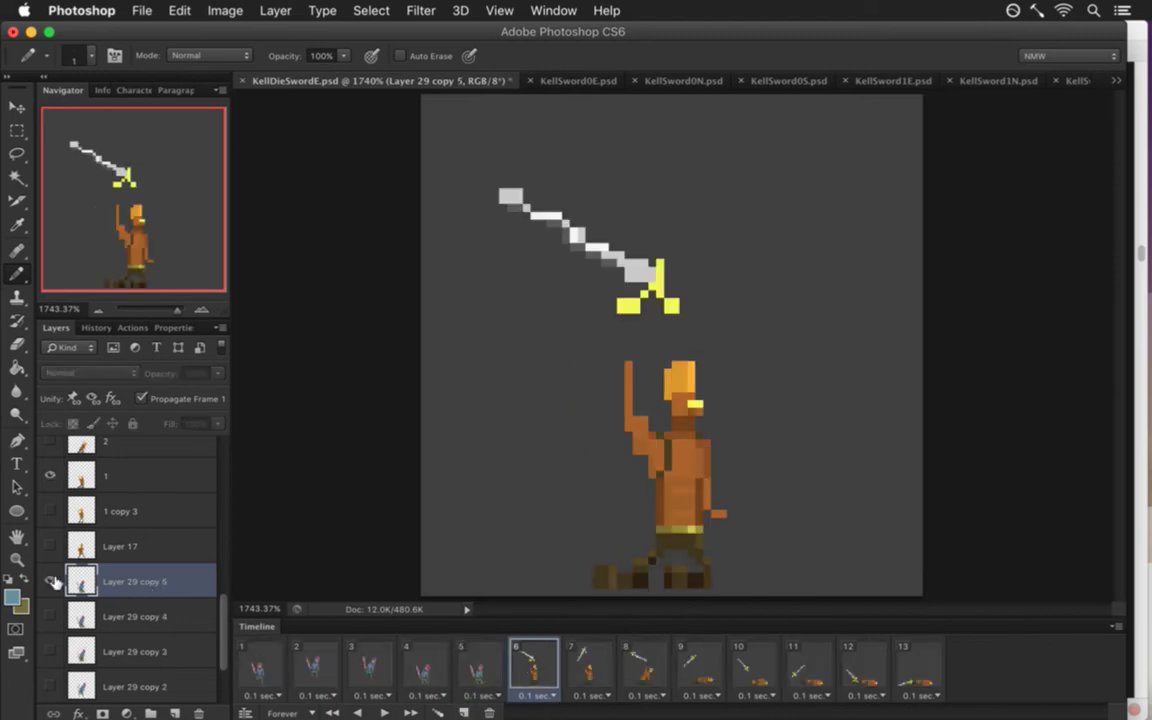
{"action": "left_click", "coordinate": [50, 581]}
{"action": "left_click", "coordinate": [113, 474]}
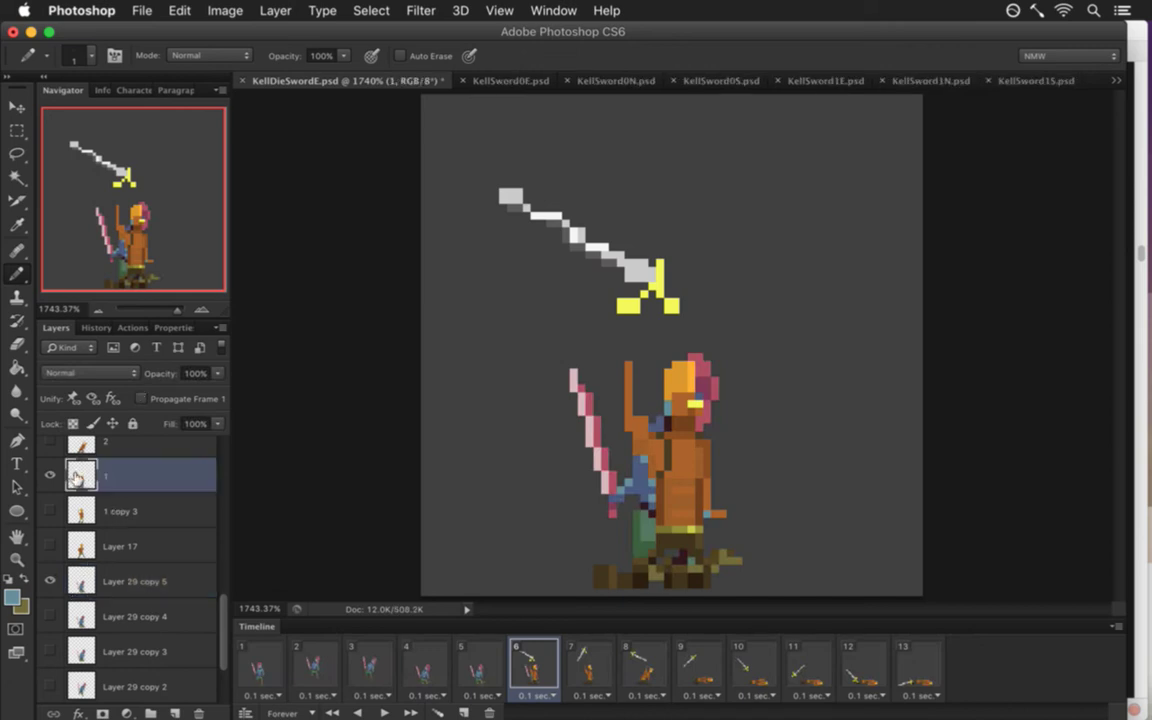
{"action": "left_click", "coordinate": [50, 476]}
{"action": "scroll", "coordinate": [216, 553], "scroll_direction": "up", "scroll_amount": 5}
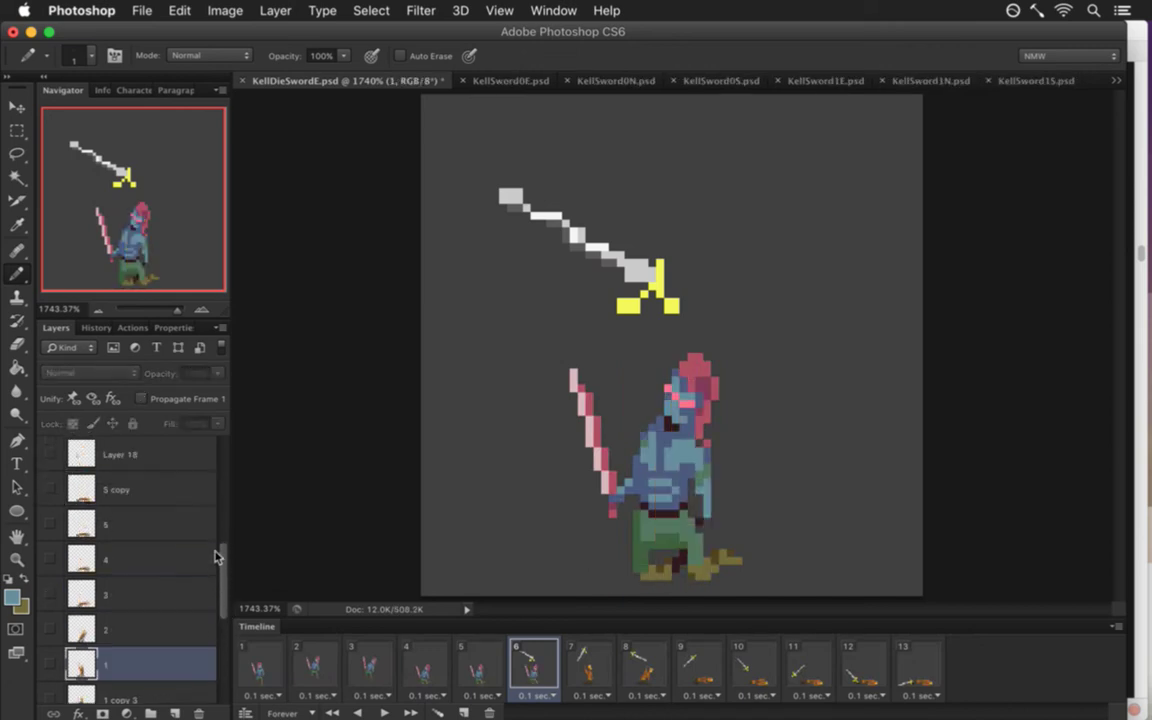
{"action": "left_click", "coordinate": [50, 558]}
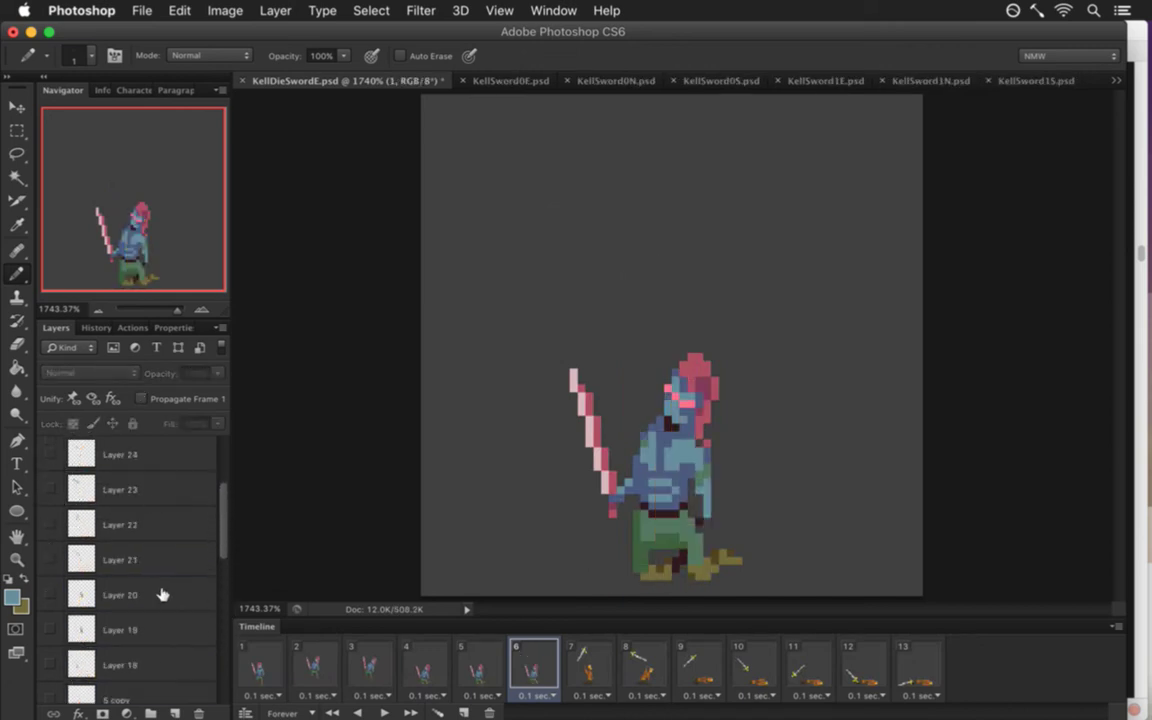
{"action": "key", "text": "super+s"}
Check the new frame 6 pose against frames 4 and 5.
{"action": "left_click", "coordinate": [477, 656]}
{"action": "left_click", "coordinate": [535, 653]}
{"action": "scroll", "coordinate": [205, 545], "scroll_direction": "down", "scroll_amount": 5}
{"action": "left_click", "coordinate": [172, 560]}
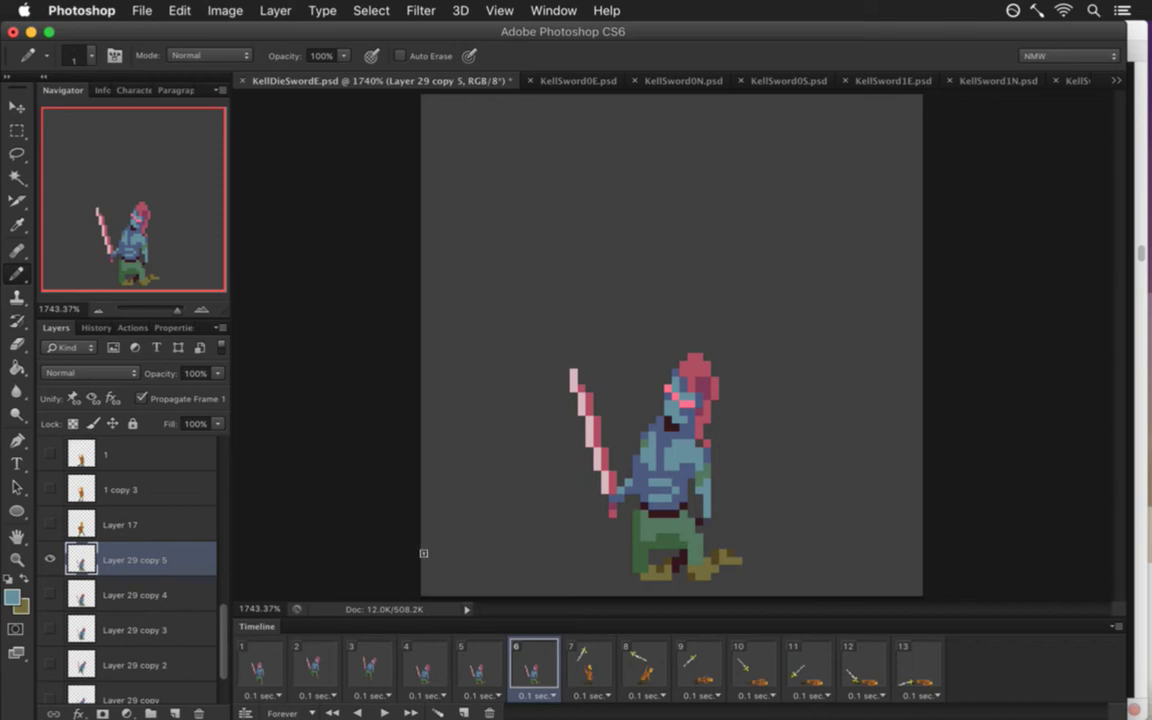
{"action": "left_click", "coordinate": [476, 672]}
{"action": "left_click", "coordinate": [437, 664]}
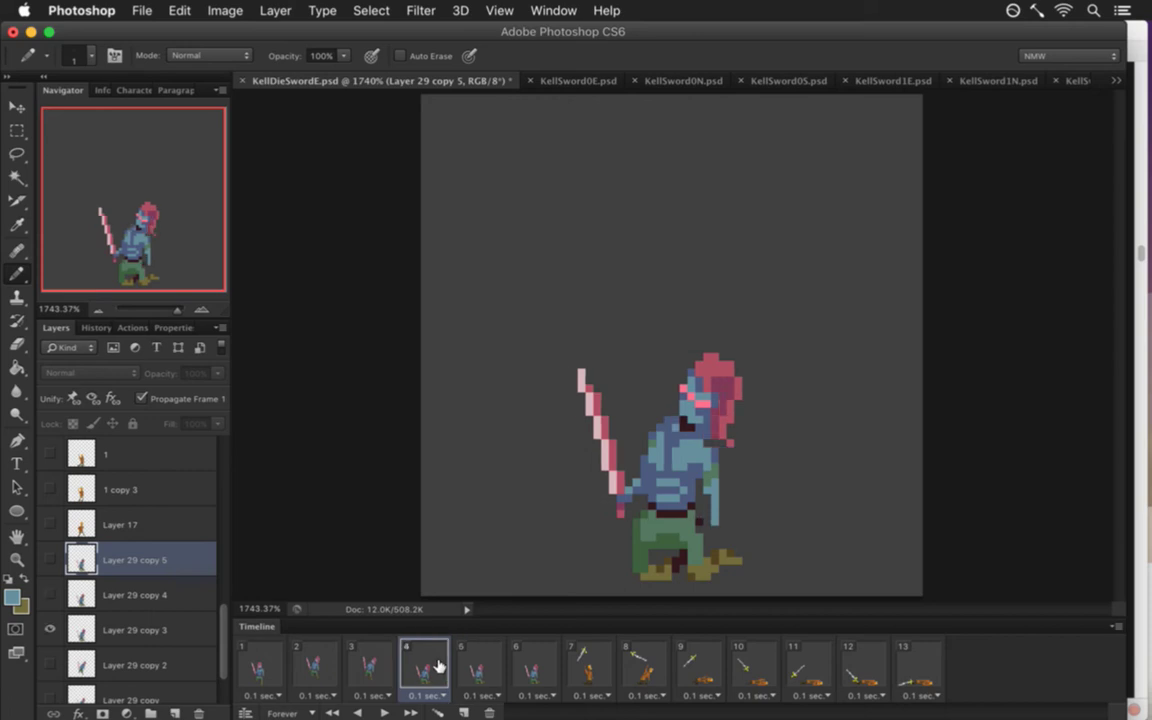
{"action": "left_click", "coordinate": [474, 667]}
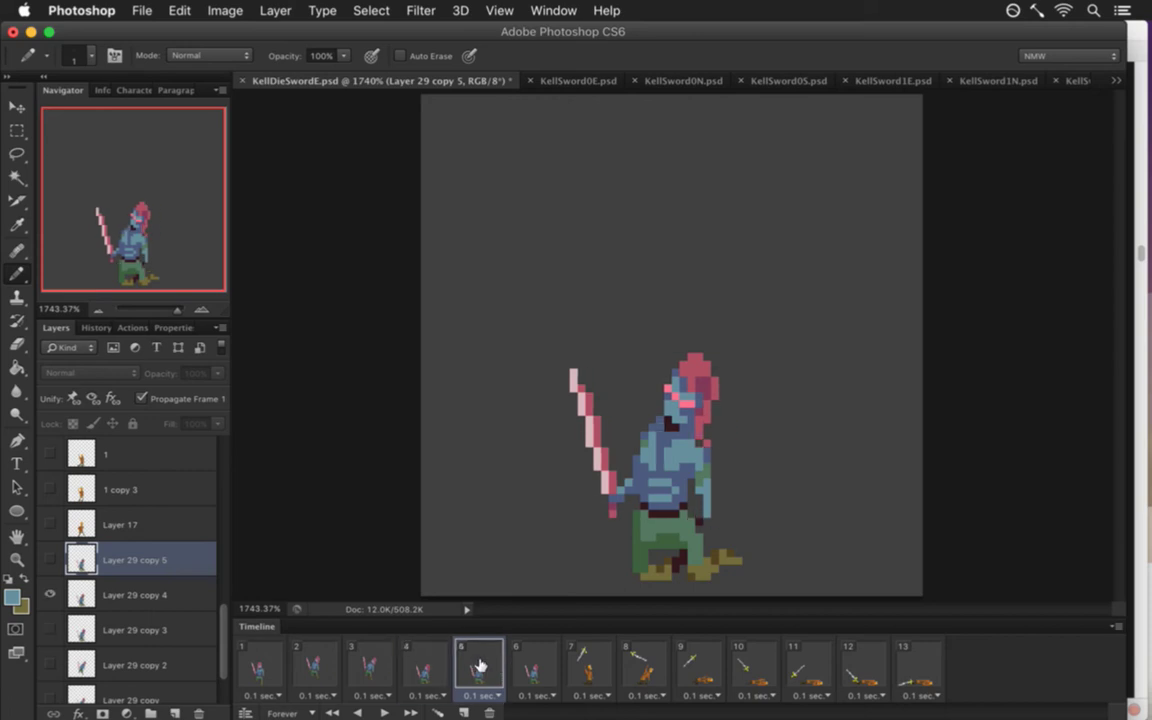
Touch up the tip of the hanging arm in frames 5 and 6 with light blue pencil on each frame's layer.
{"action": "left_click", "coordinate": [121, 600]}
{"action": "key", "text": "i"}
{"action": "key", "text": "b"}
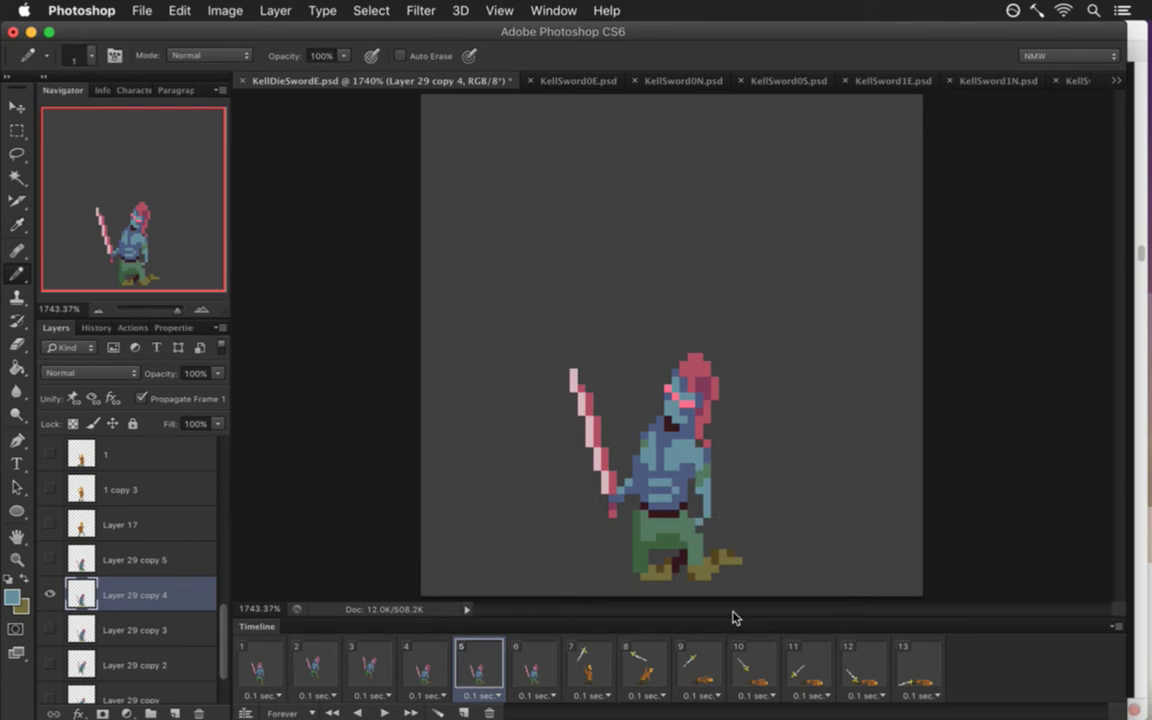
{"action": "key", "text": "Right"}
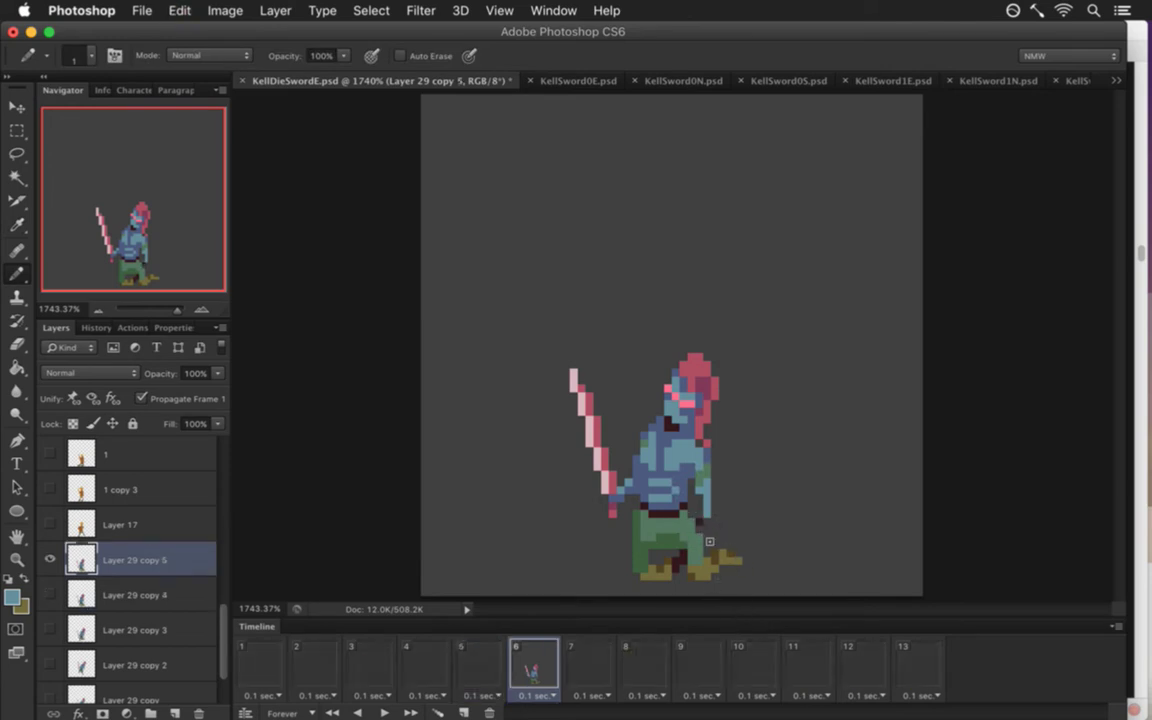
{"action": "left_click", "coordinate": [480, 668]}
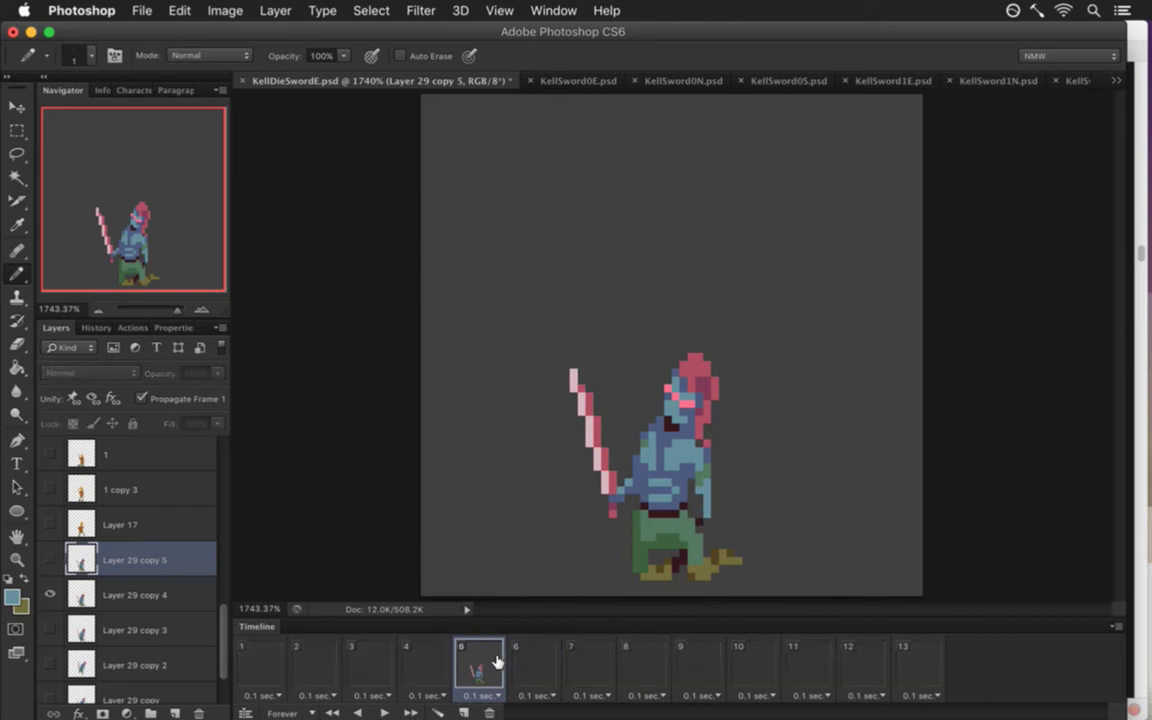
{"action": "left_click", "coordinate": [180, 598]}
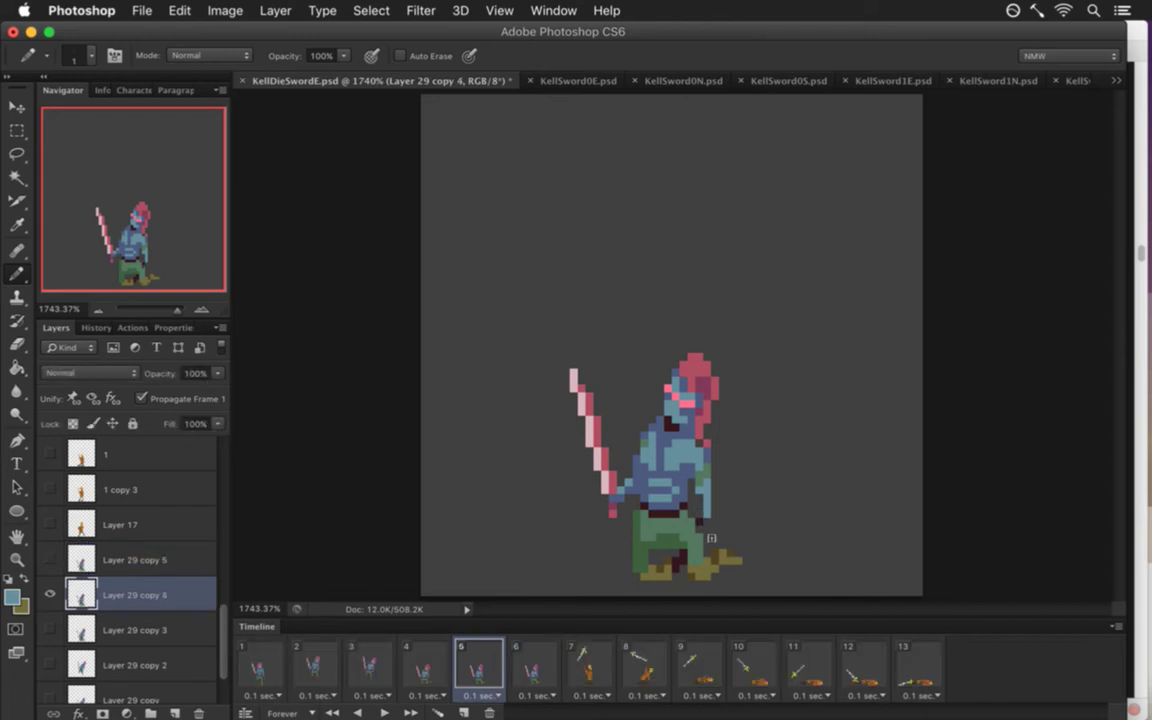
Review the falling motion by stepping back and forth through frames 1 to 5.
{"action": "left_click", "coordinate": [436, 662]}
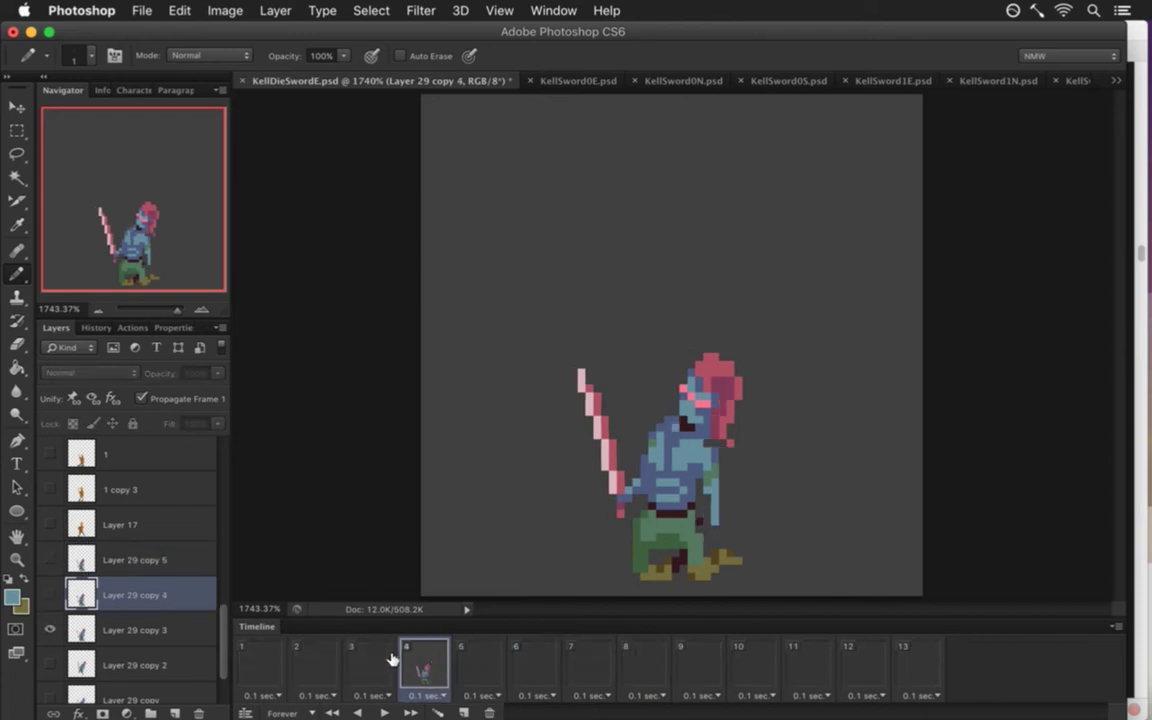
{"action": "left_click", "coordinate": [360, 660]}
{"action": "left_click", "coordinate": [318, 660]}
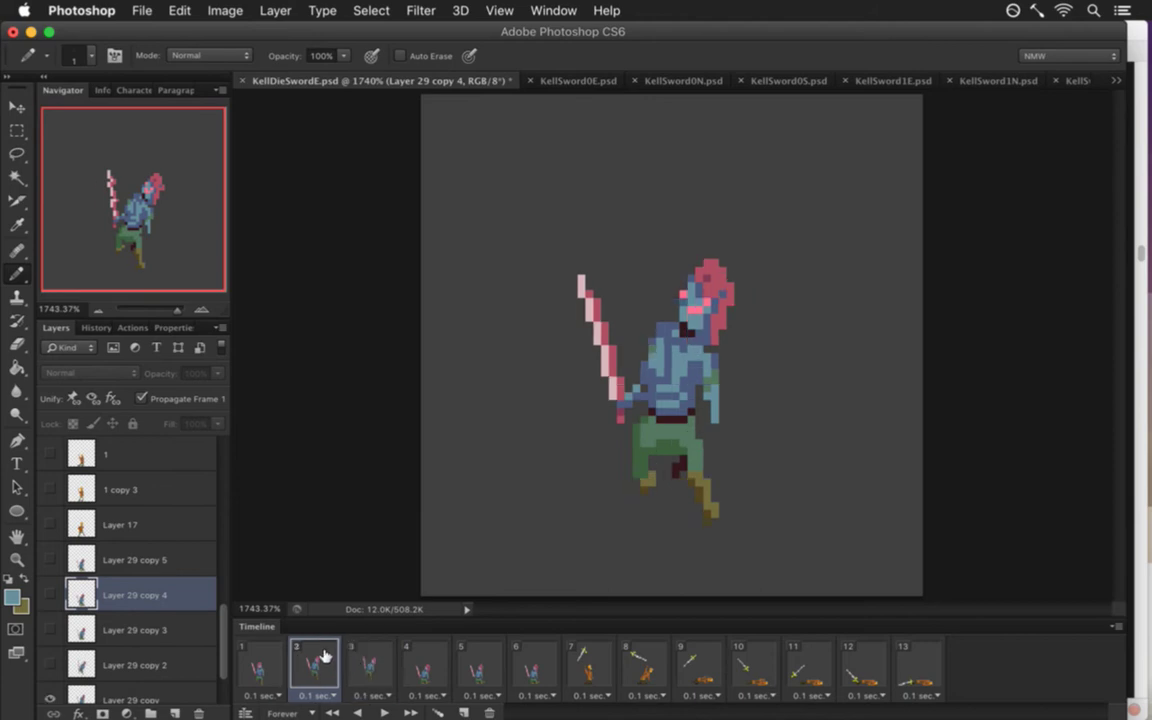
{"action": "left_click", "coordinate": [280, 655]}
{"action": "left_click", "coordinate": [305, 655]}
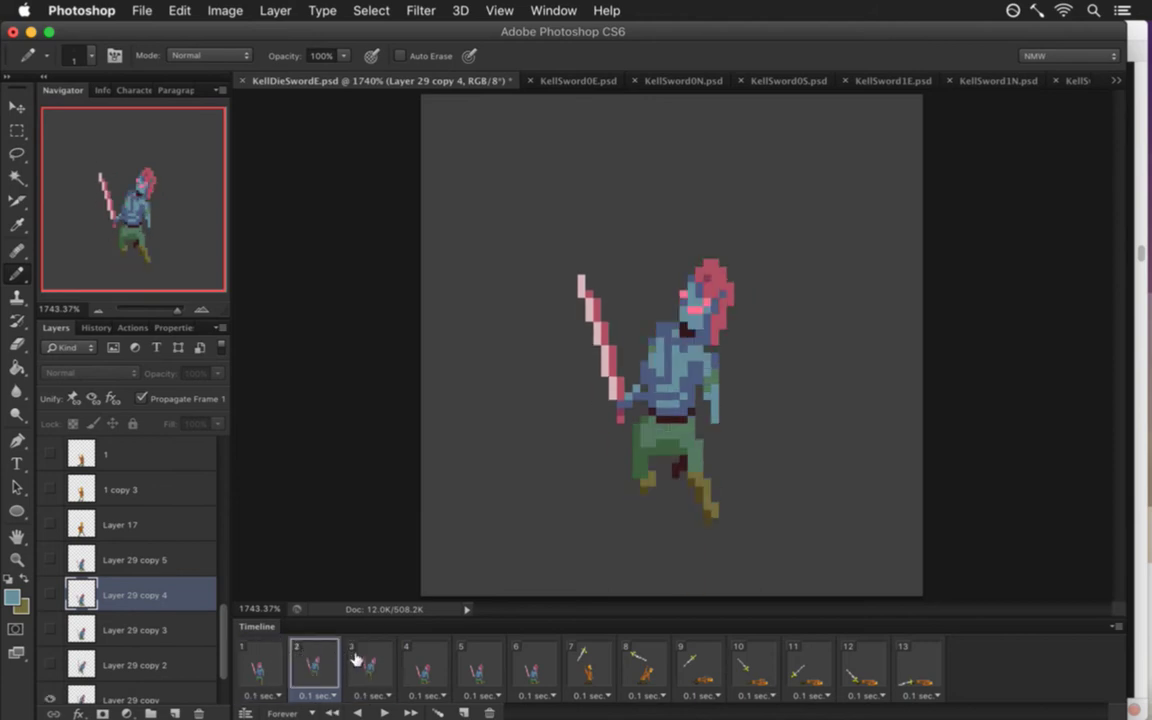
{"action": "left_click", "coordinate": [362, 660]}
{"action": "left_click", "coordinate": [420, 666]}
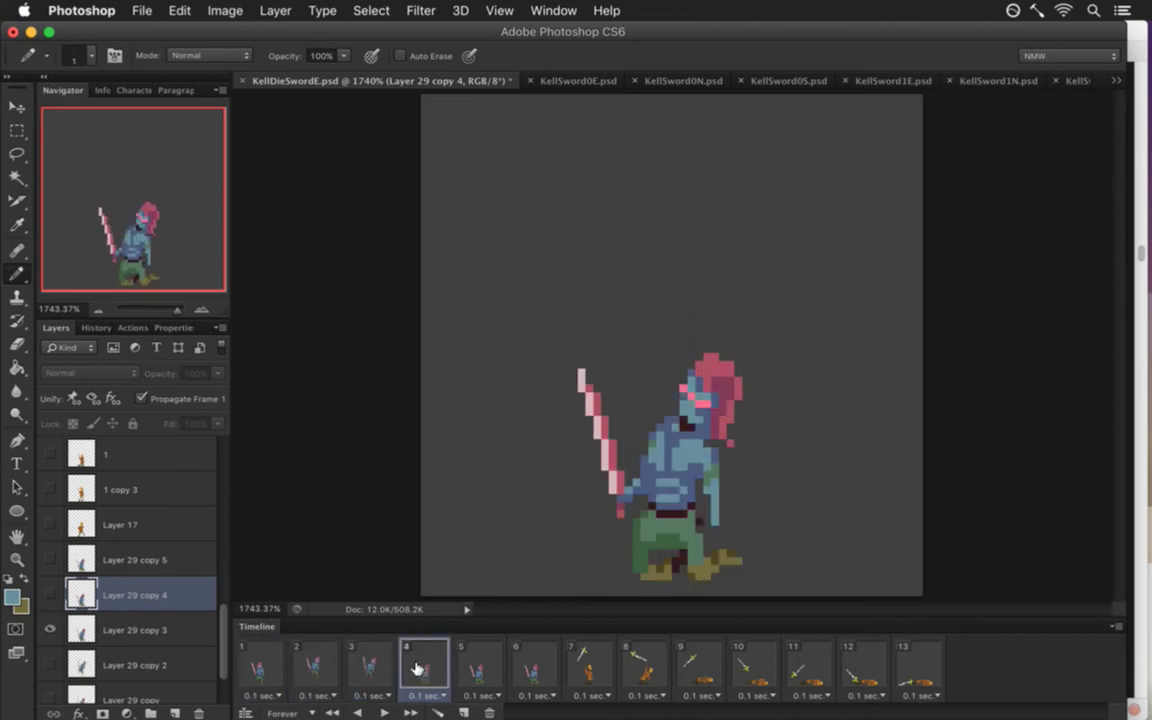
{"action": "left_click", "coordinate": [468, 668]}
In frame 2, add an empty layer below Layer 29 copy and load the character's outline as a selection.
{"action": "left_click", "coordinate": [312, 658]}
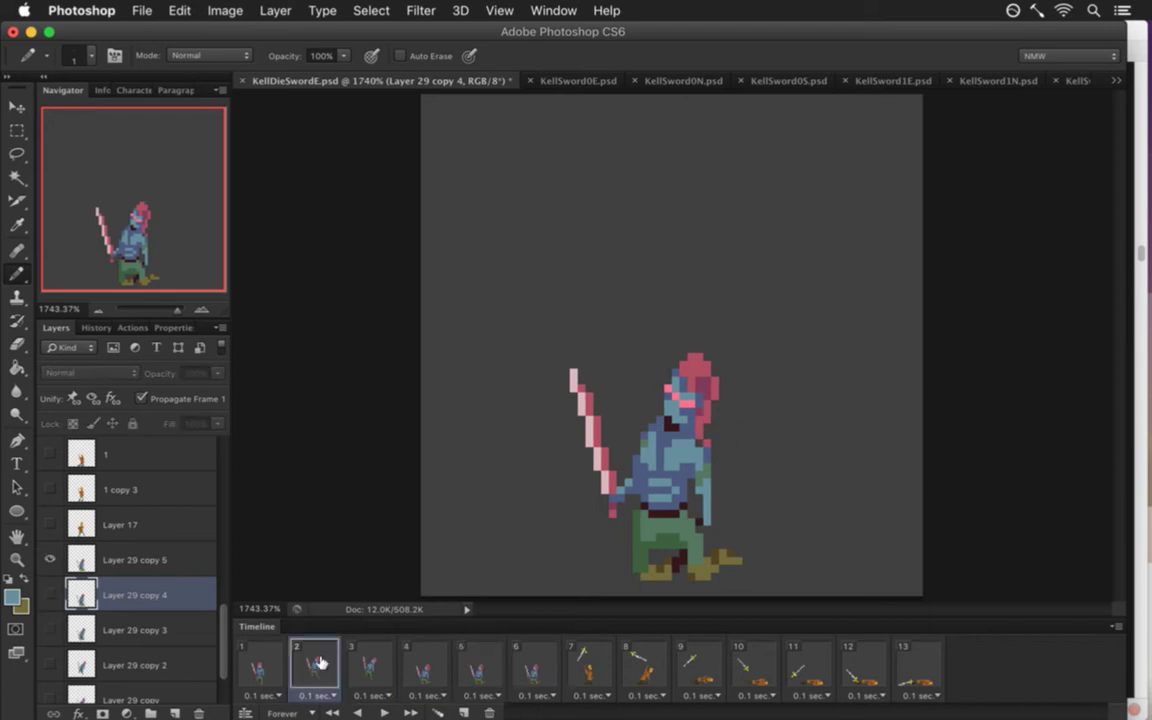
{"action": "scroll", "coordinate": [222, 645], "scroll_direction": "down", "scroll_amount": 3}
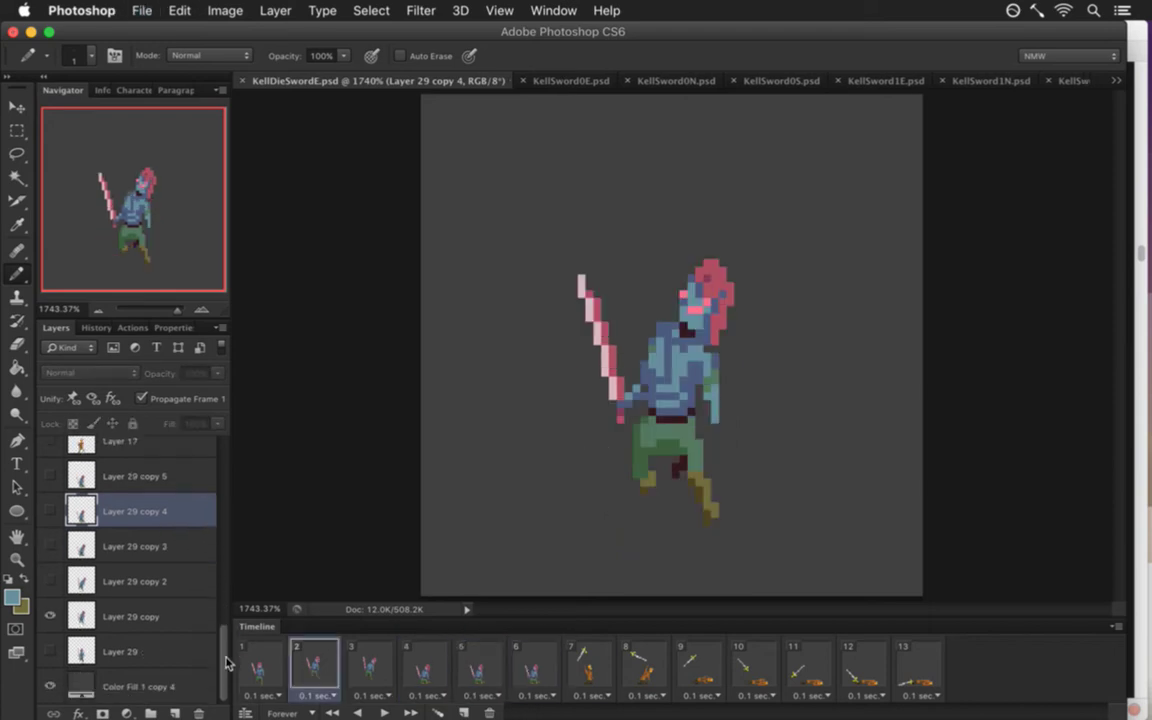
{"action": "left_click", "coordinate": [155, 630]}
{"action": "key", "text": "super+shift+alt+n"}
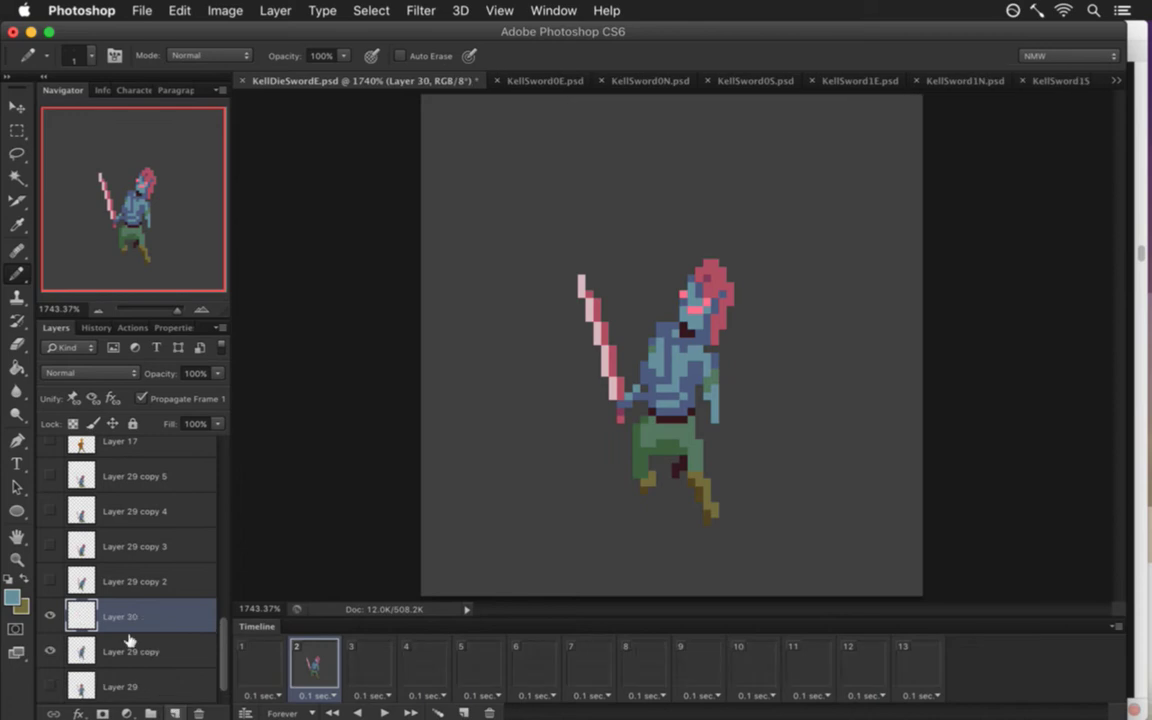
{"action": "left_click", "coordinate": [85, 617]}
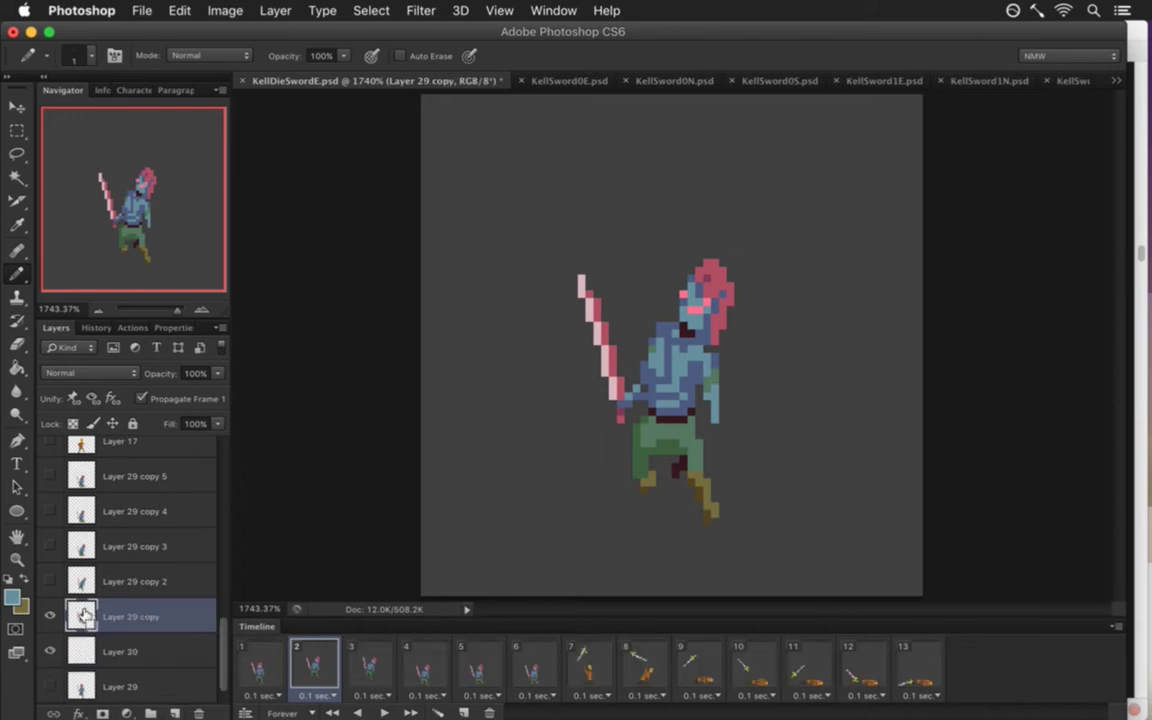
Expand the selection around the frame 2 character by one pixel.
{"action": "left_click", "coordinate": [371, 10]}
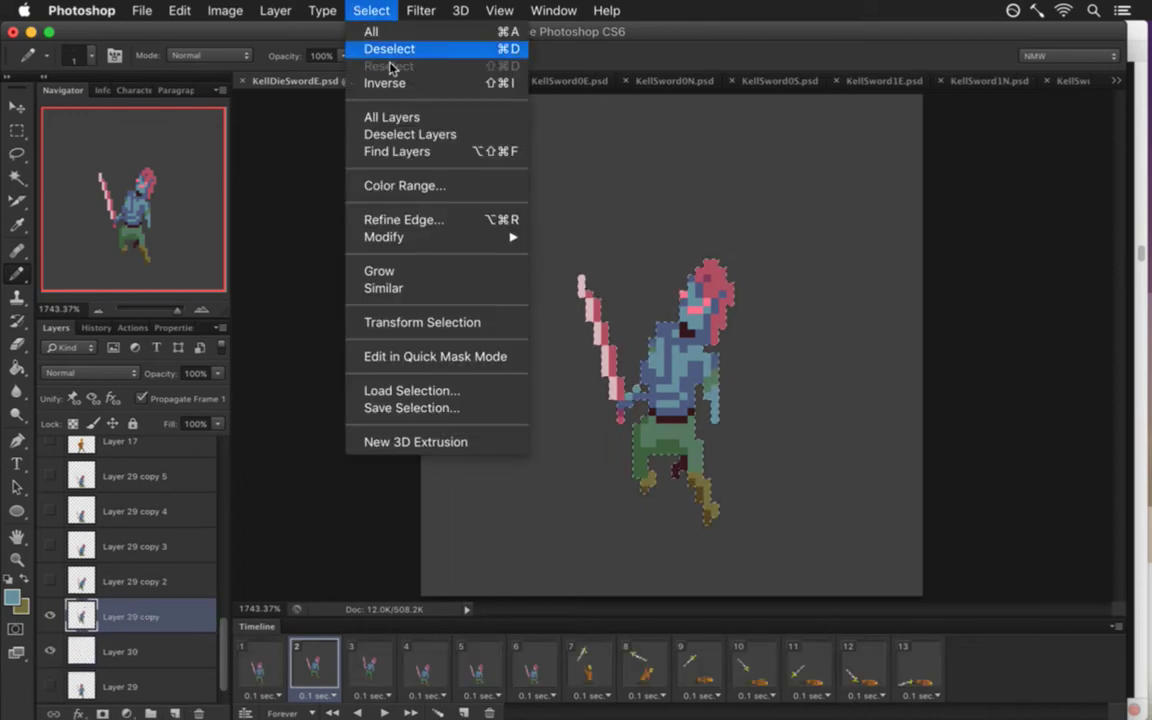
{"action": "mouse_move", "coordinate": [430, 236]}
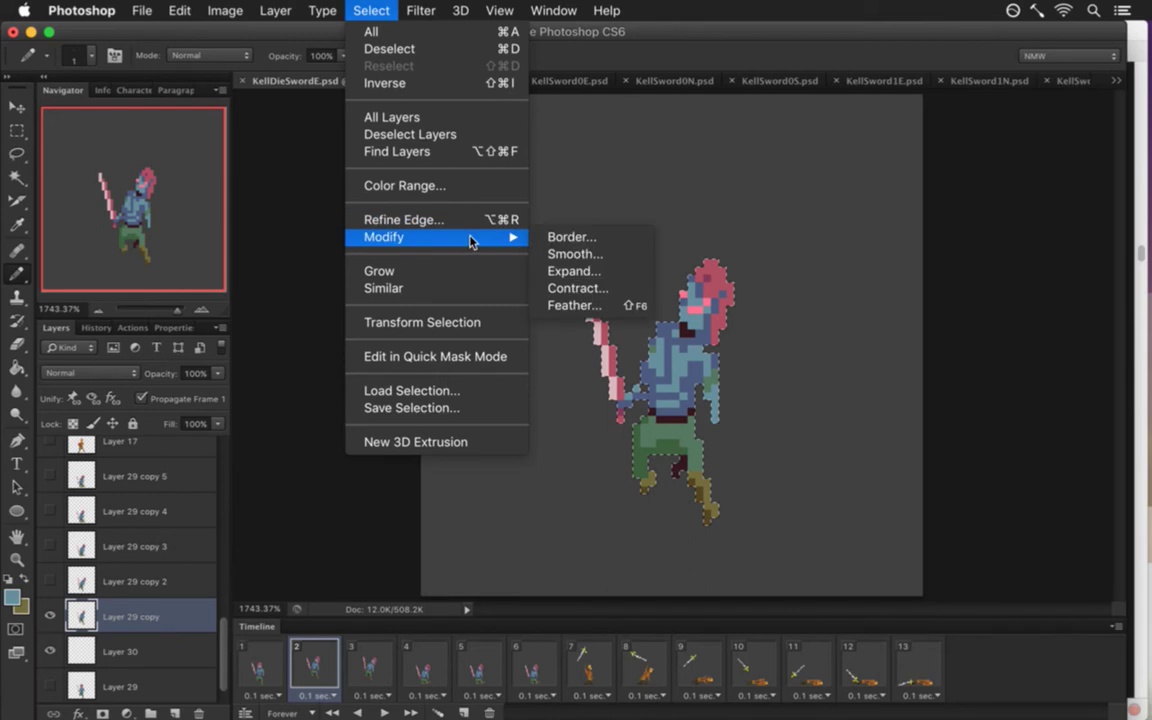
{"action": "left_click", "coordinate": [570, 271]}
{"action": "key", "text": "Return"}
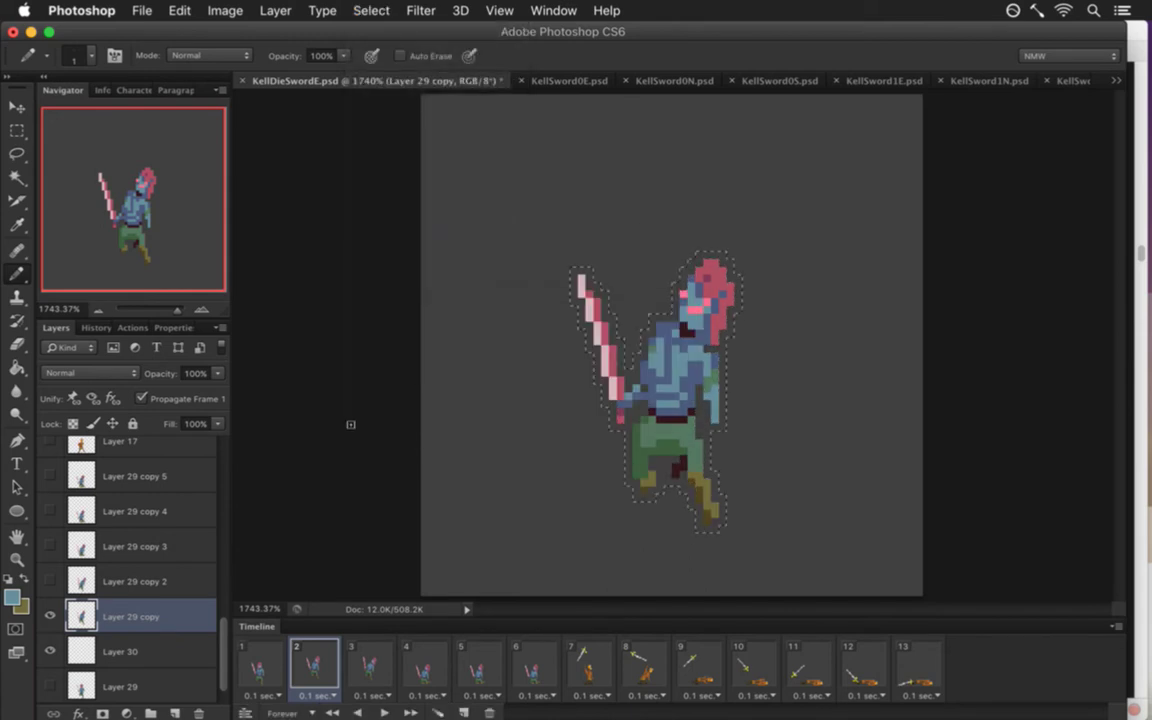
Set the foreground color to a near-white tint with 100% brightness and very low saturation.
{"action": "left_click", "coordinate": [12, 597]}
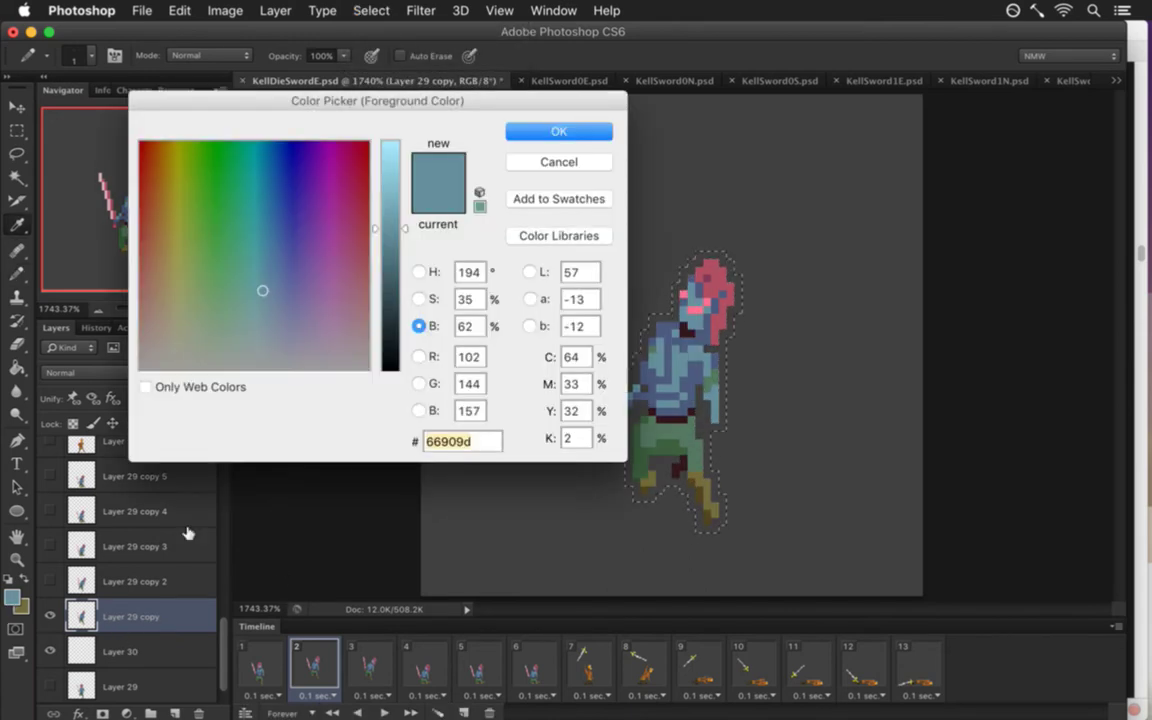
{"action": "left_click", "coordinate": [392, 150]}
{"action": "left_click_drag", "start_coordinate": [392, 150], "coordinate": [392, 140]}
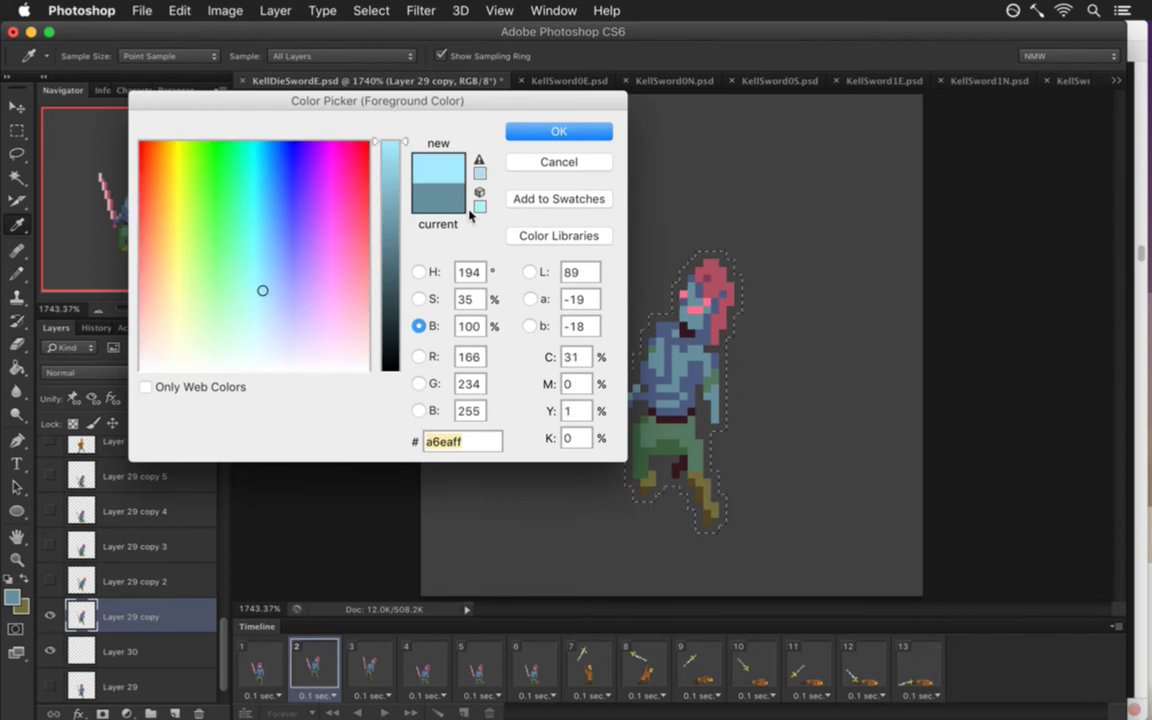
{"action": "left_click", "coordinate": [419, 299]}
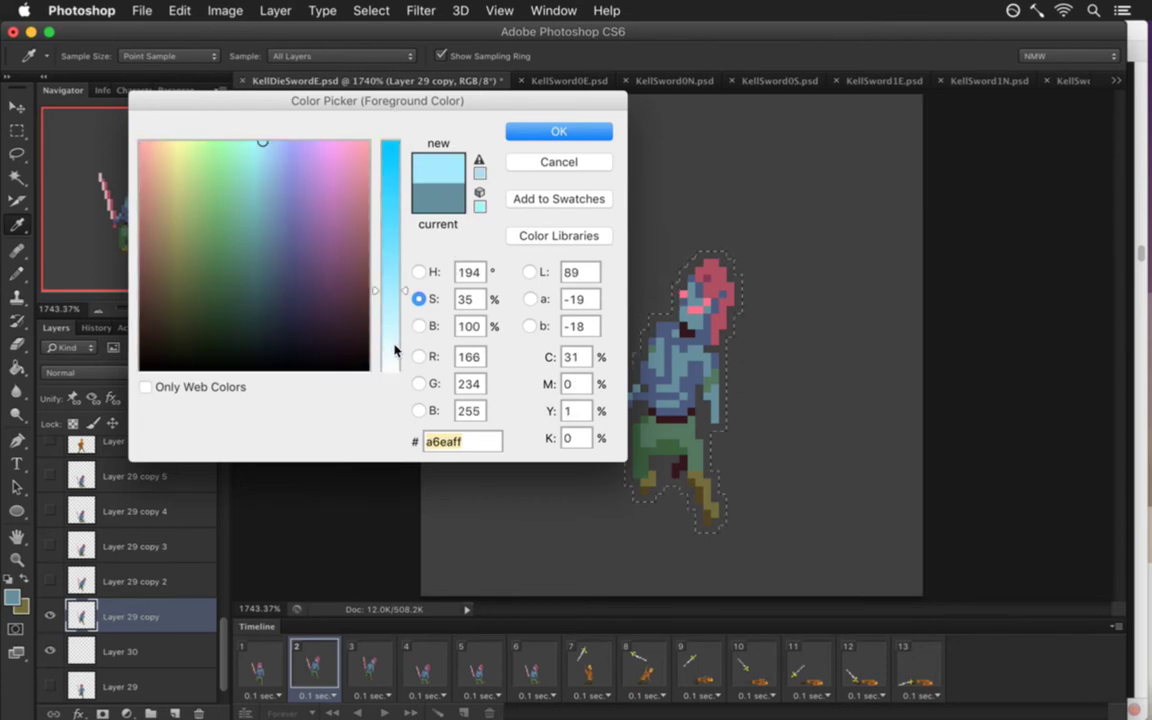
{"action": "left_click", "coordinate": [391, 362]}
{"action": "left_click", "coordinate": [535, 133]}
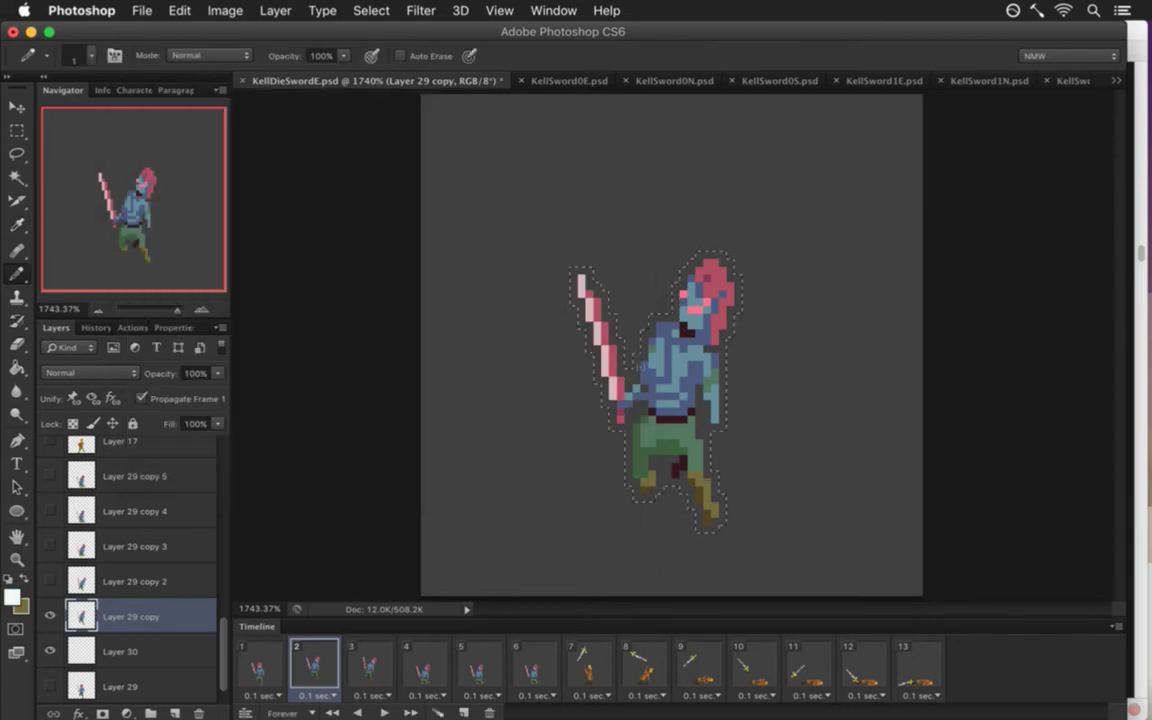
Fill the expanded character selection on Layer 29 copy with the near-white color and deselect it.
{"action": "key", "text": "alt+BackSpace"}
{"action": "key", "text": "super+d"}
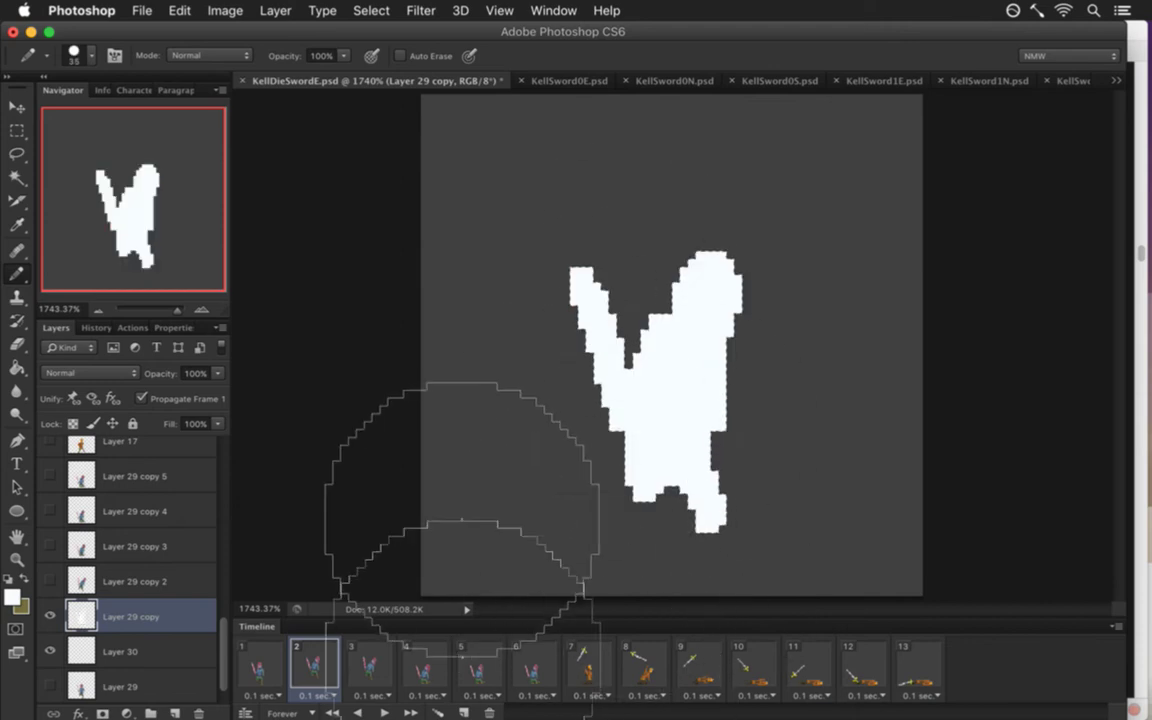
{"action": "key", "text": "m"}
Try placing the white-filled Layer 29 copy beneath Layer 30, and undo the reordering.
{"action": "left_click_drag", "start_coordinate": [82, 617], "coordinate": [82, 669]}
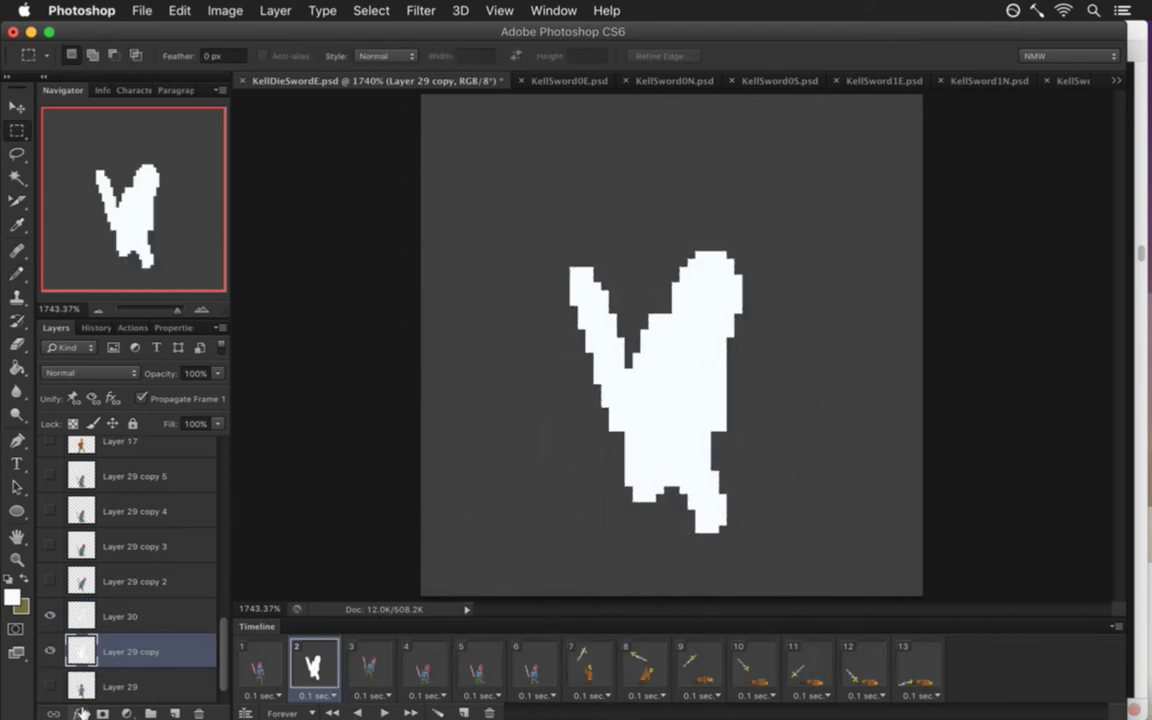
{"action": "left_click", "coordinate": [120, 616]}
{"action": "scroll", "coordinate": [221, 680], "scroll_direction": "down", "scroll_amount": 1}
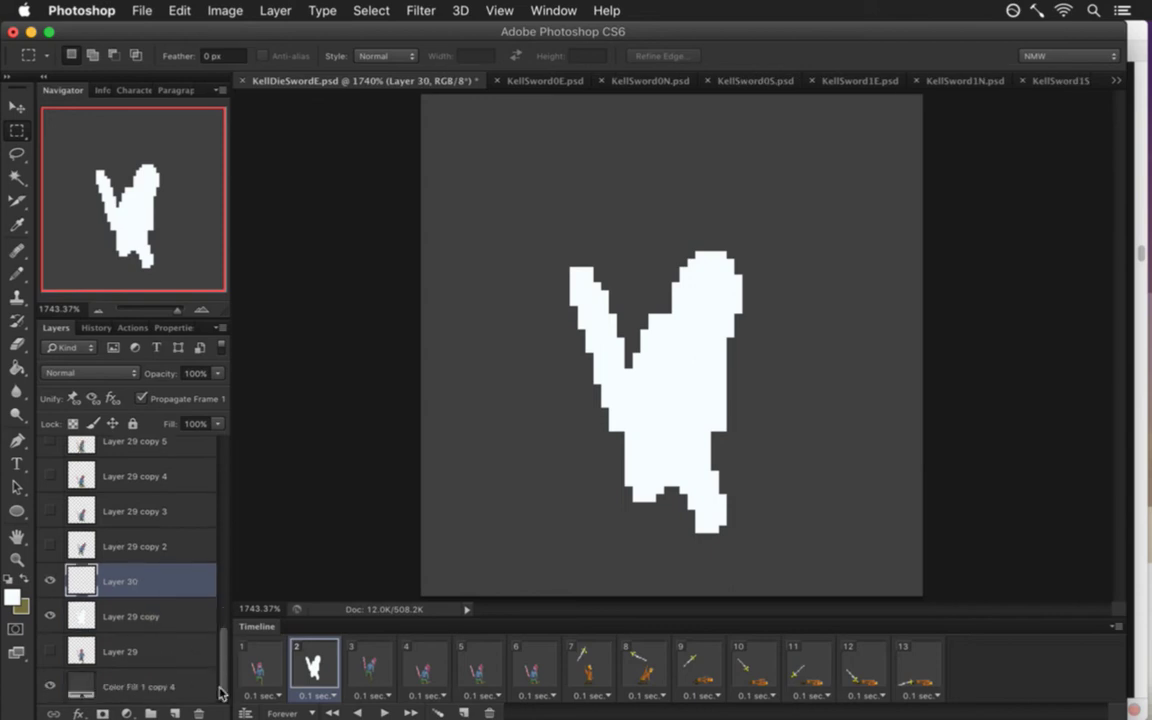
{"action": "key", "text": "super+z"}
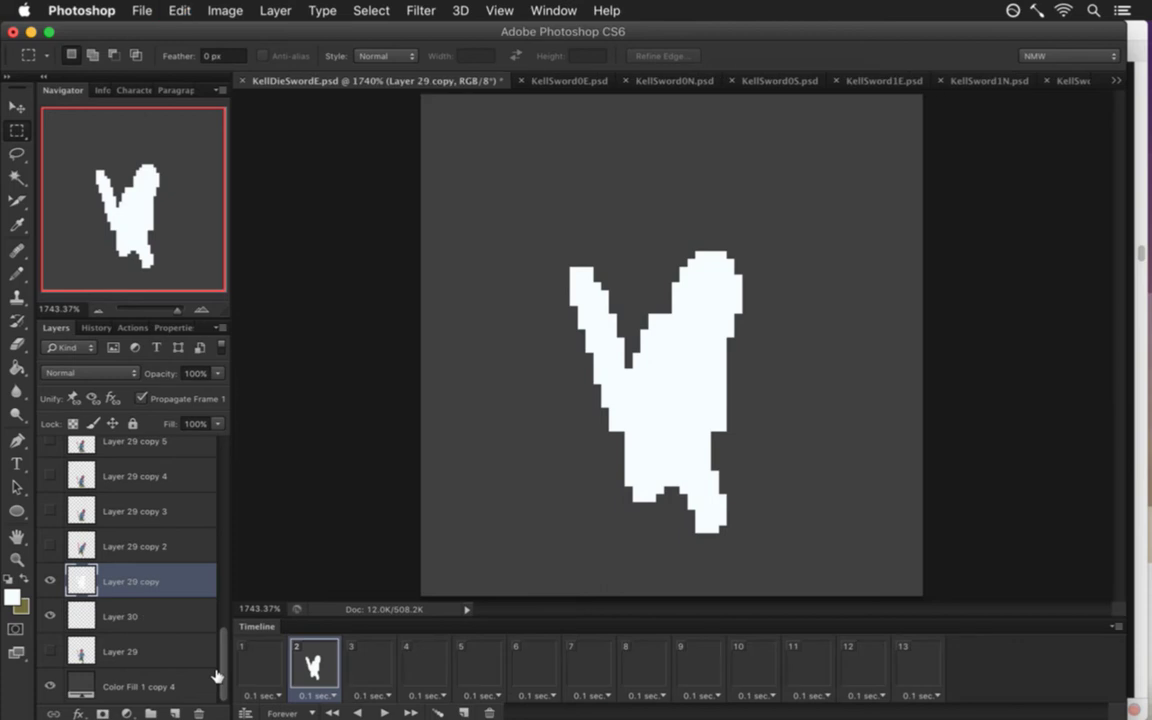
Undo the fill on Layer 29 copy, and paint the expanded character selection near-white on Layer 30 beneath it instead.
{"action": "key", "text": "super+z"}
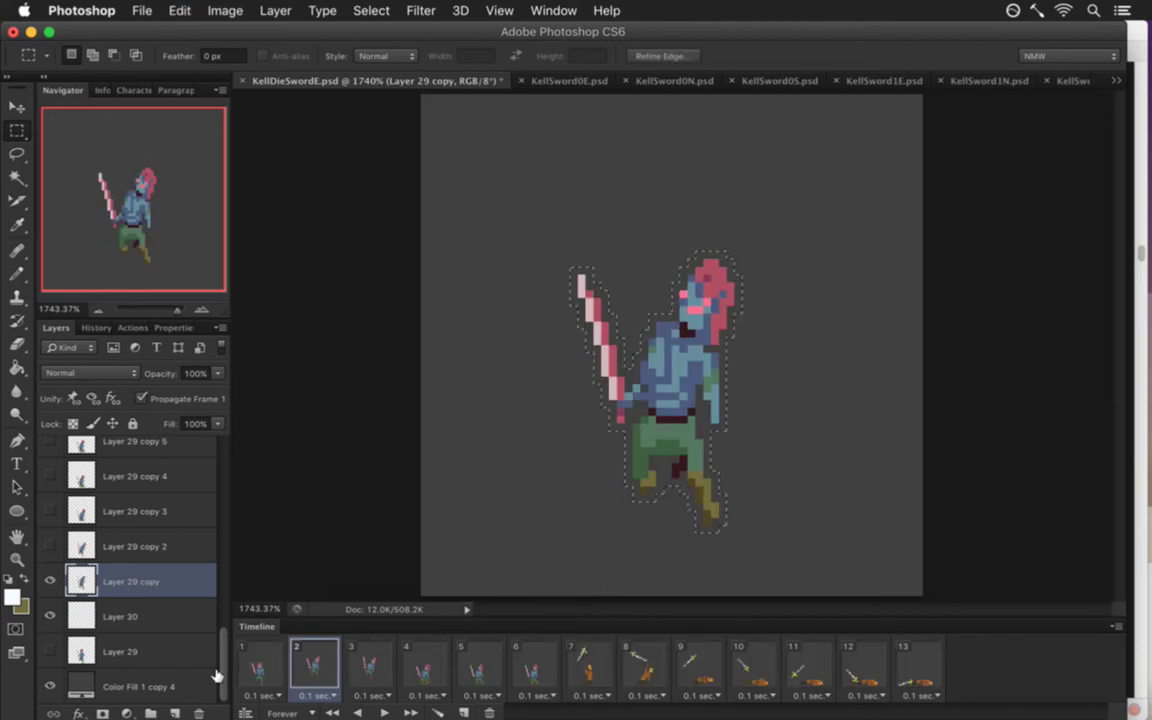
{"action": "left_click", "coordinate": [118, 616]}
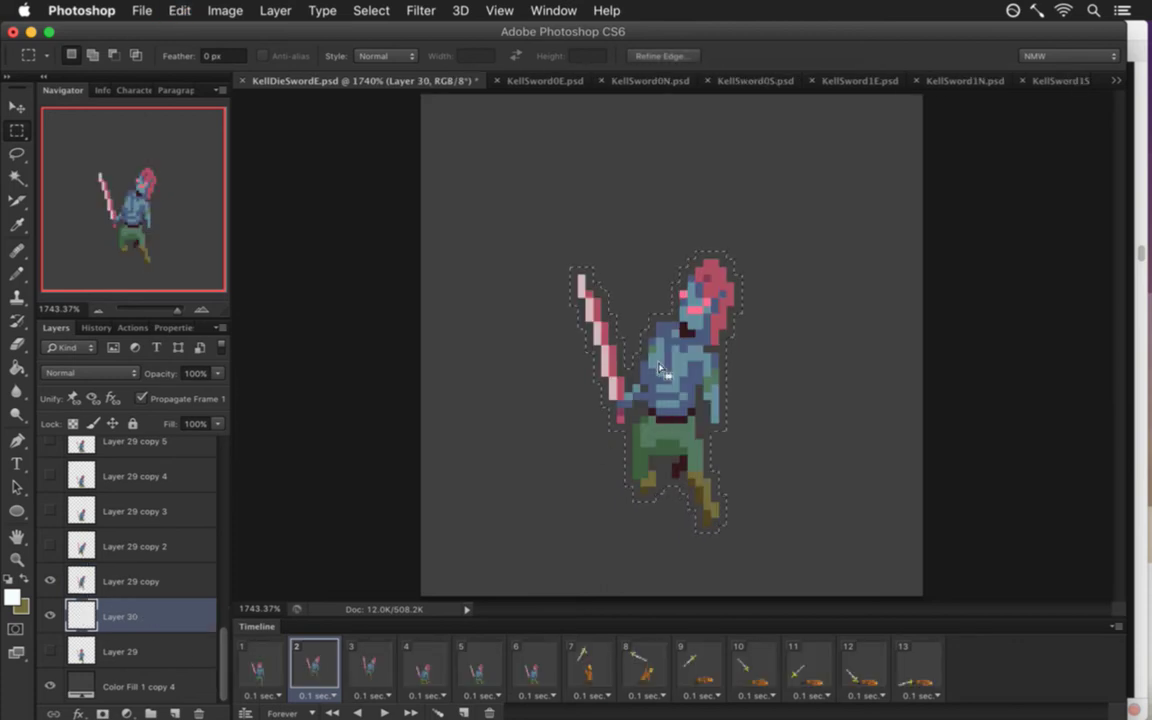
{"action": "key", "text": "b"}
{"action": "left_click_drag", "start_coordinate": [700, 370], "coordinate": [648, 472]}
{"action": "key", "text": "m"}
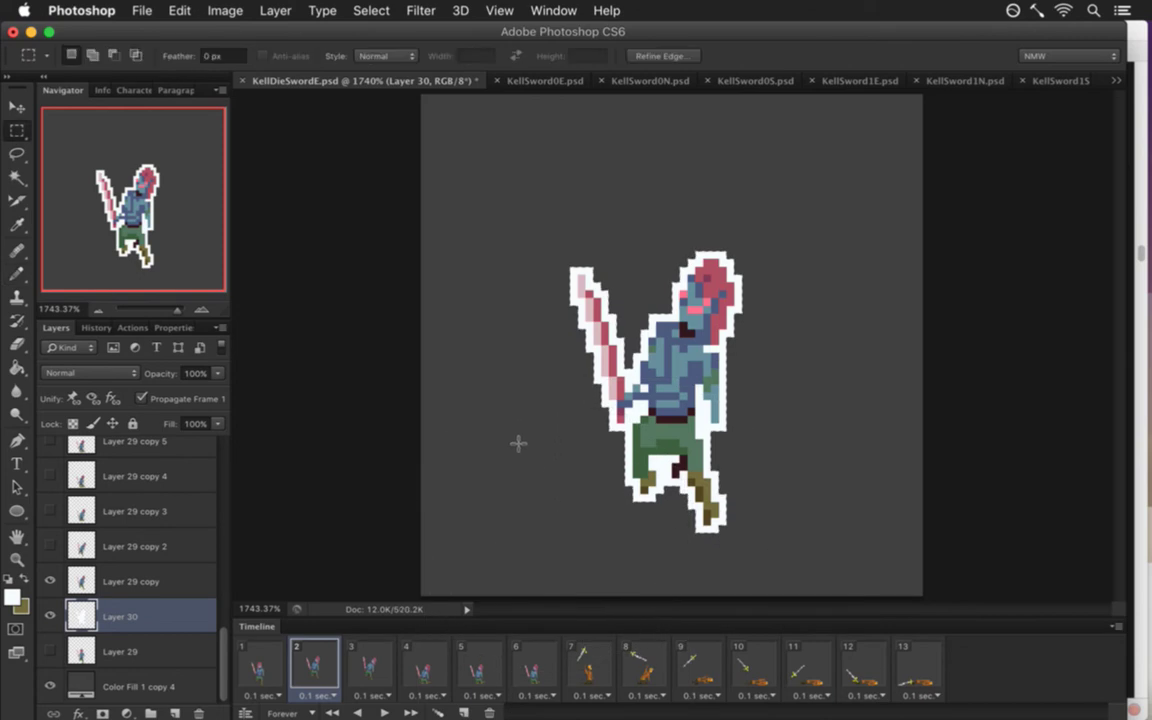
Compare frames 1 and 2, reduce the opacity of the white silhouette on Layer 30 to 51%, and save the file.
{"action": "left_click", "coordinate": [258, 665]}
{"action": "left_click", "coordinate": [313, 668]}
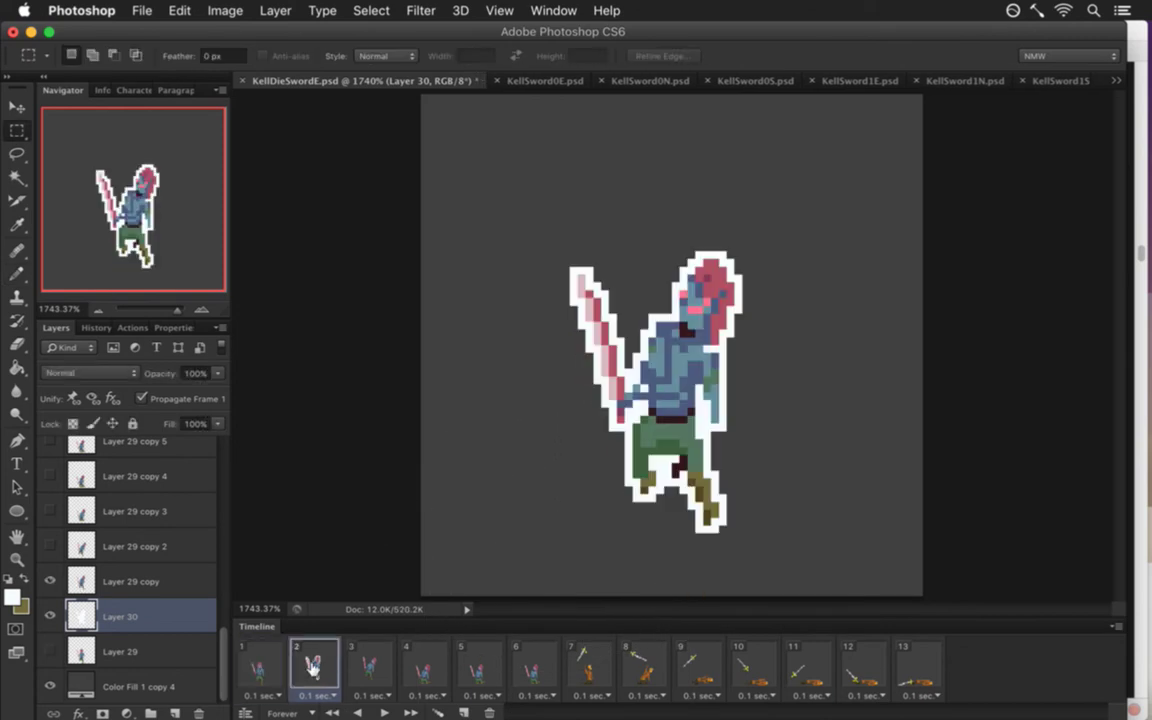
{"action": "left_click", "coordinate": [217, 373]}
{"action": "left_click_drag", "start_coordinate": [200, 390], "coordinate": [159, 394]}
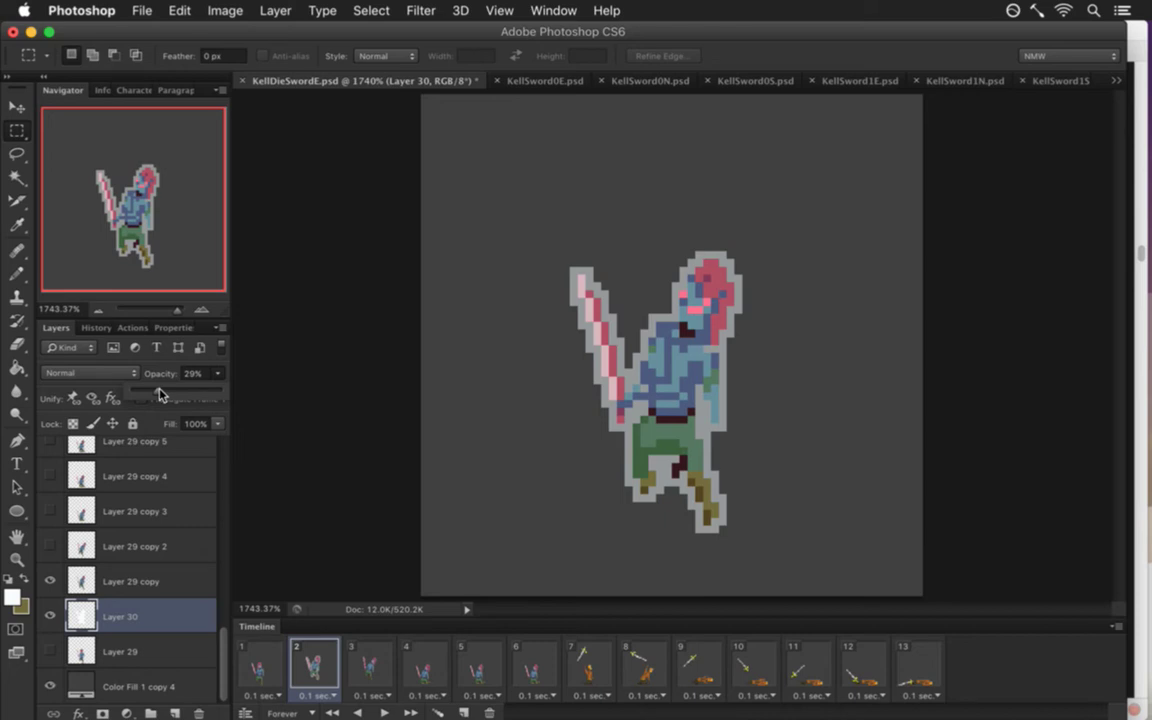
{"action": "left_click_drag", "start_coordinate": [170, 393], "coordinate": [180, 395]}
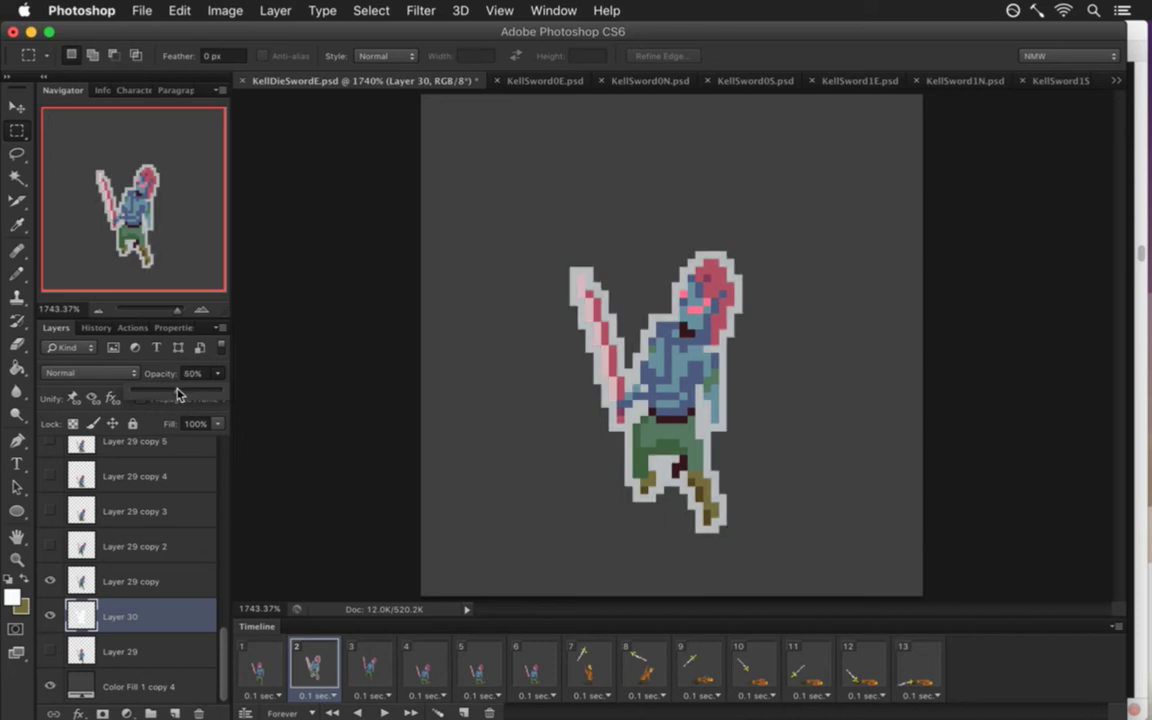
{"action": "mouse_move", "coordinate": [178, 395]}
{"action": "left_mouse_down"}
{"action": "mouse_move", "coordinate": [170, 365]}
{"action": "mouse_move", "coordinate": [165, 380]}
{"action": "left_mouse_up"}
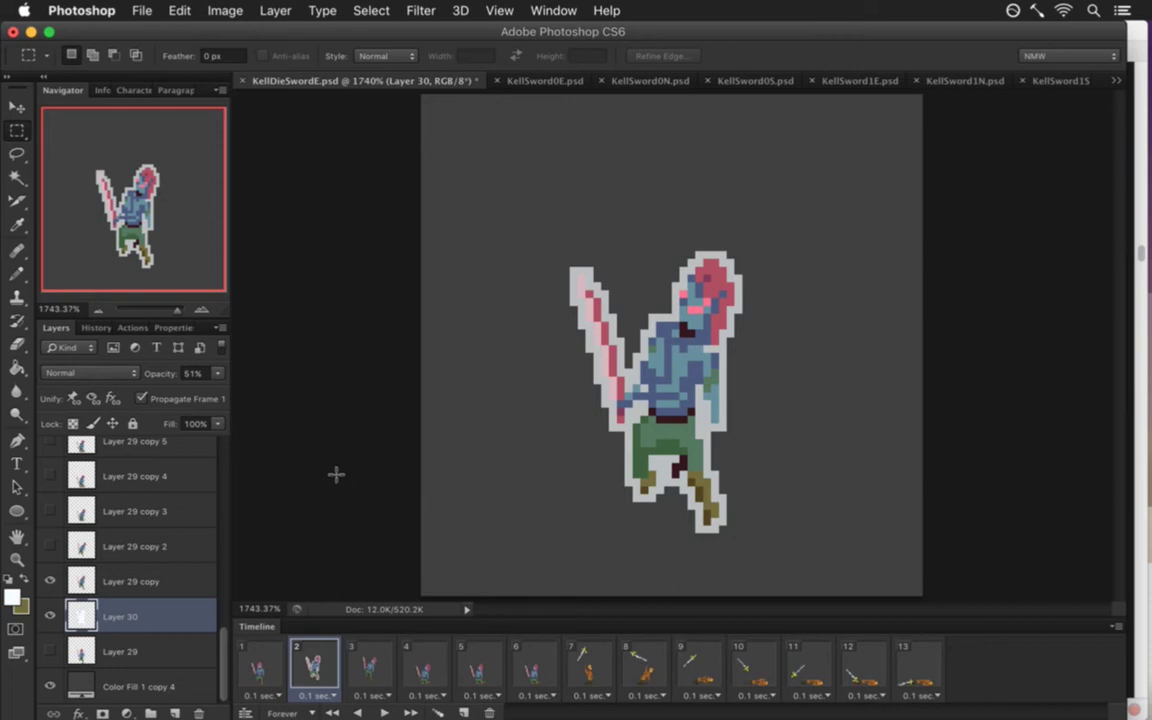
{"action": "key", "text": "super+s"}
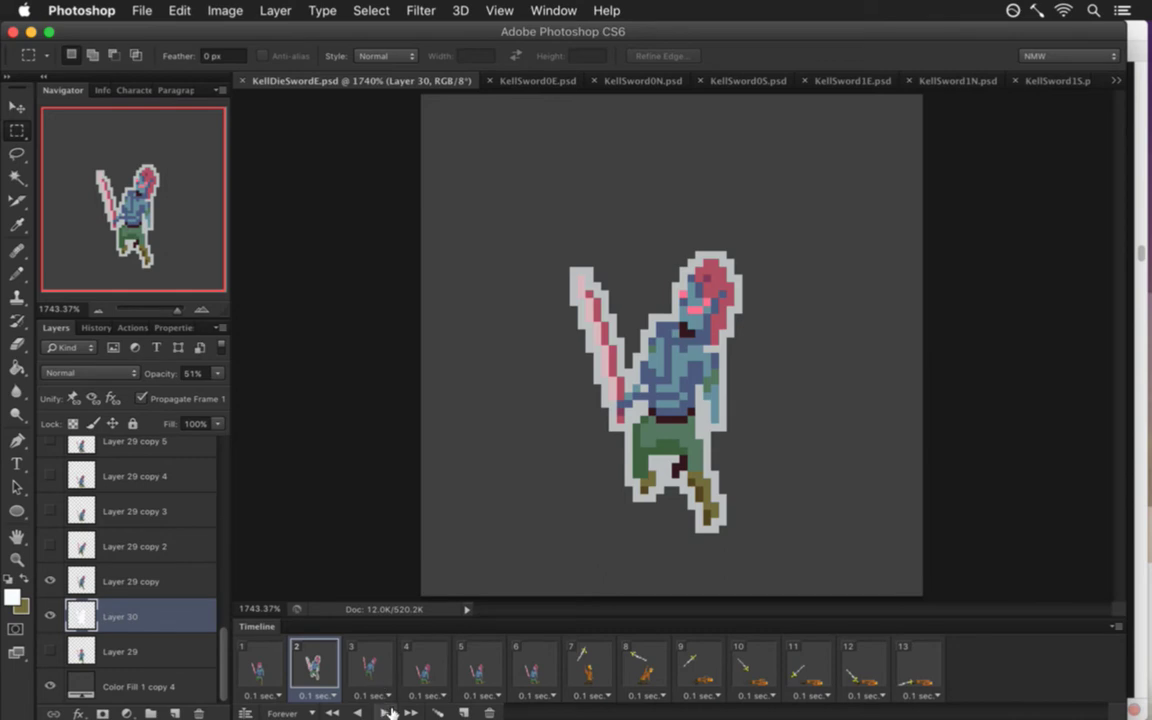
Duplicate frame 2, hide the Layer 30 outline in the new frame 3, and save the file.
{"action": "left_click", "coordinate": [463, 712]}
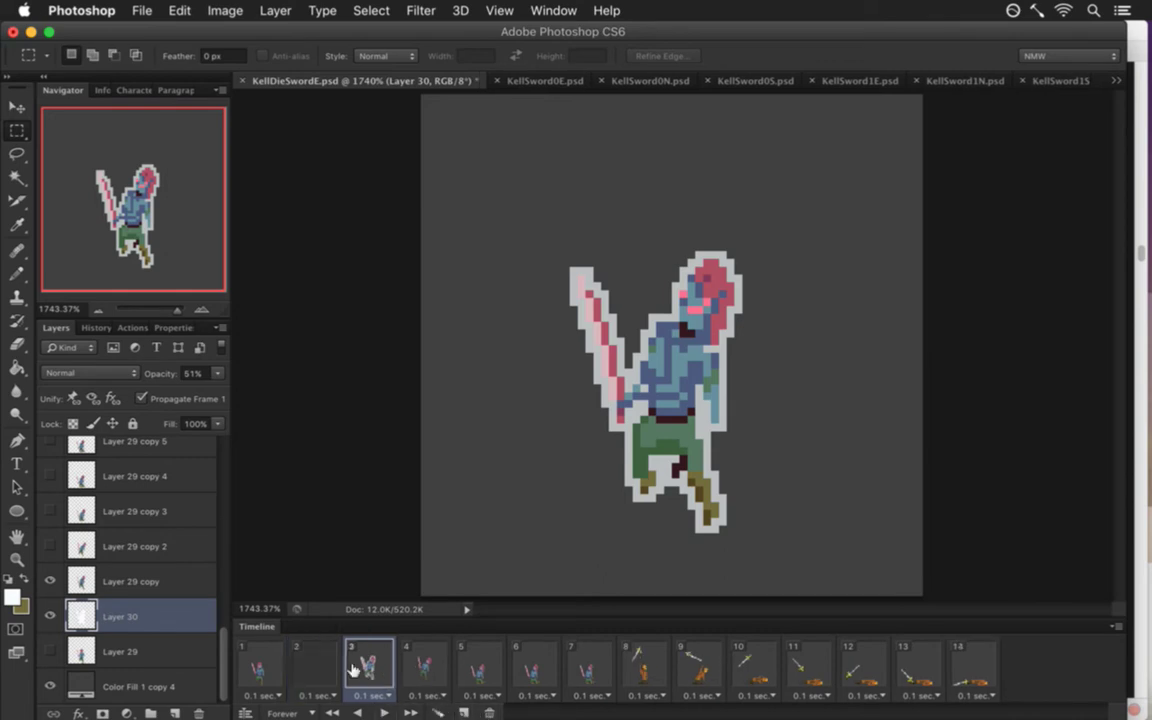
{"action": "left_click", "coordinate": [50, 616]}
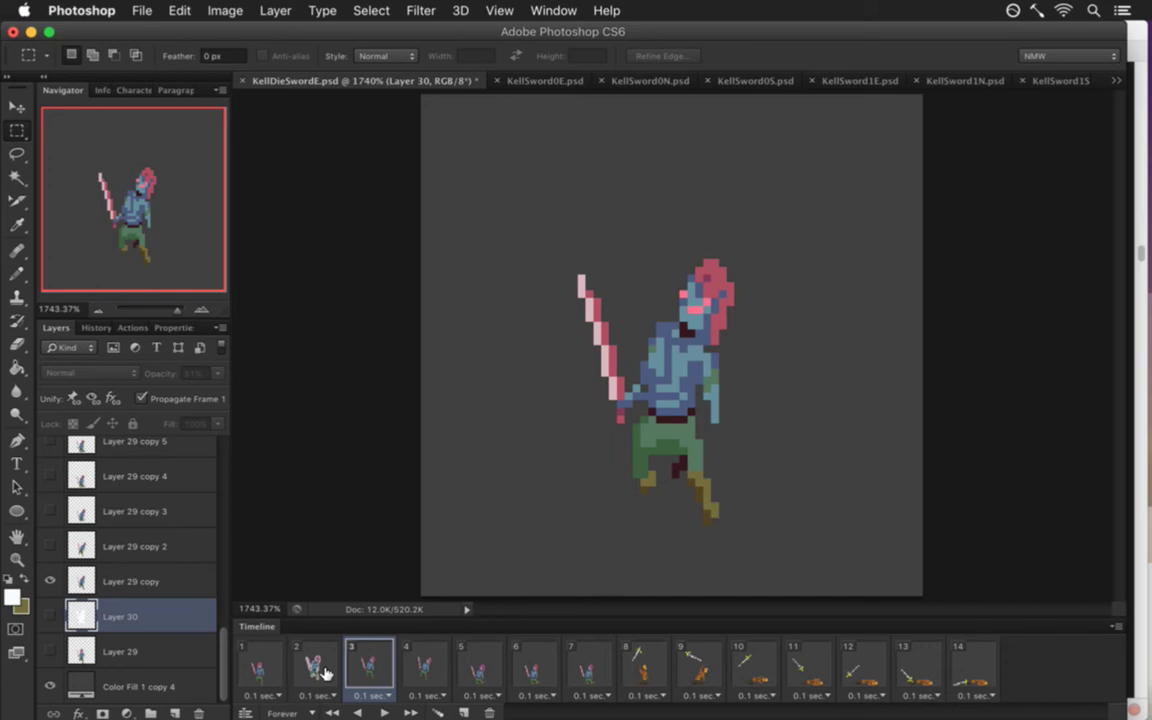
{"action": "left_click", "coordinate": [266, 668]}
{"action": "left_click", "coordinate": [316, 672]}
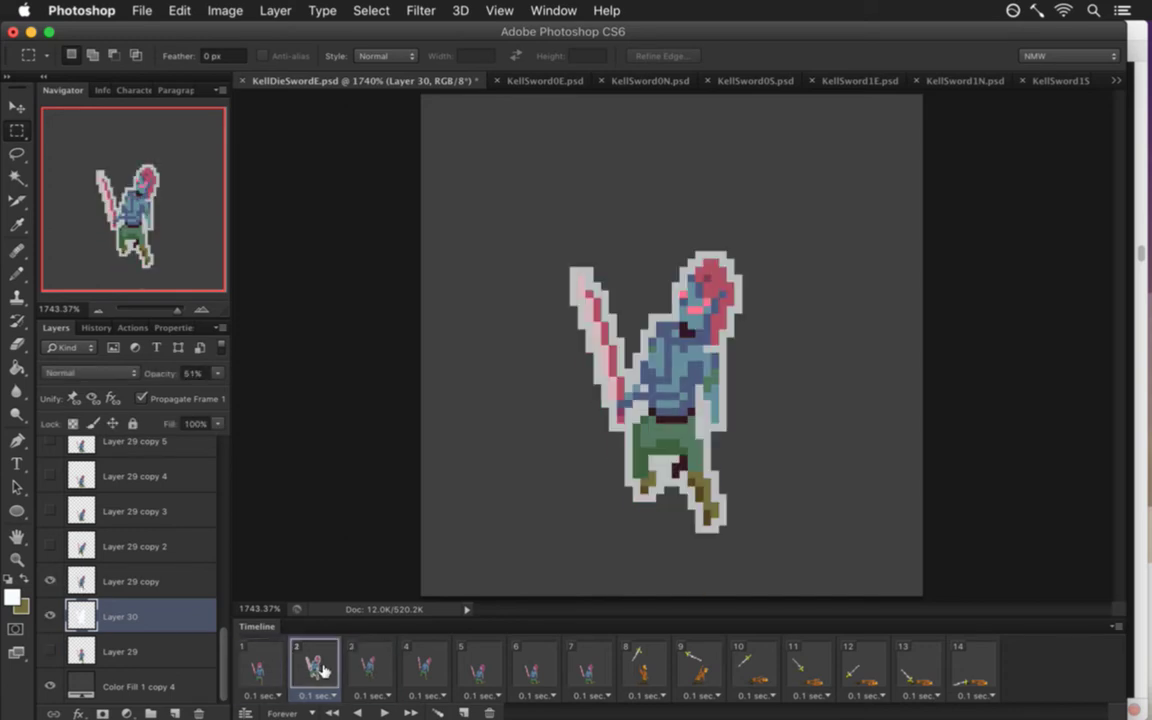
{"action": "key", "text": "super+s"}
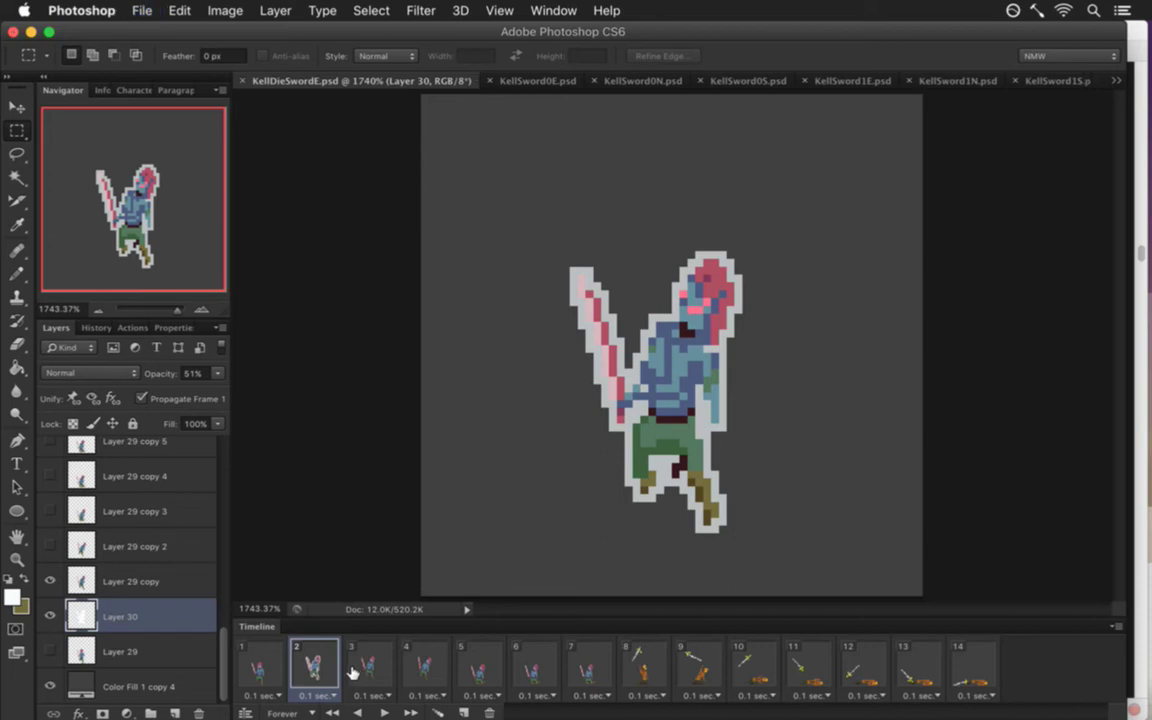
Soften the corner pixels of the frame 2 outline on Layer 30 with a 1-pixel eraser at 50% opacity, and save.
{"action": "key", "text": "e"}
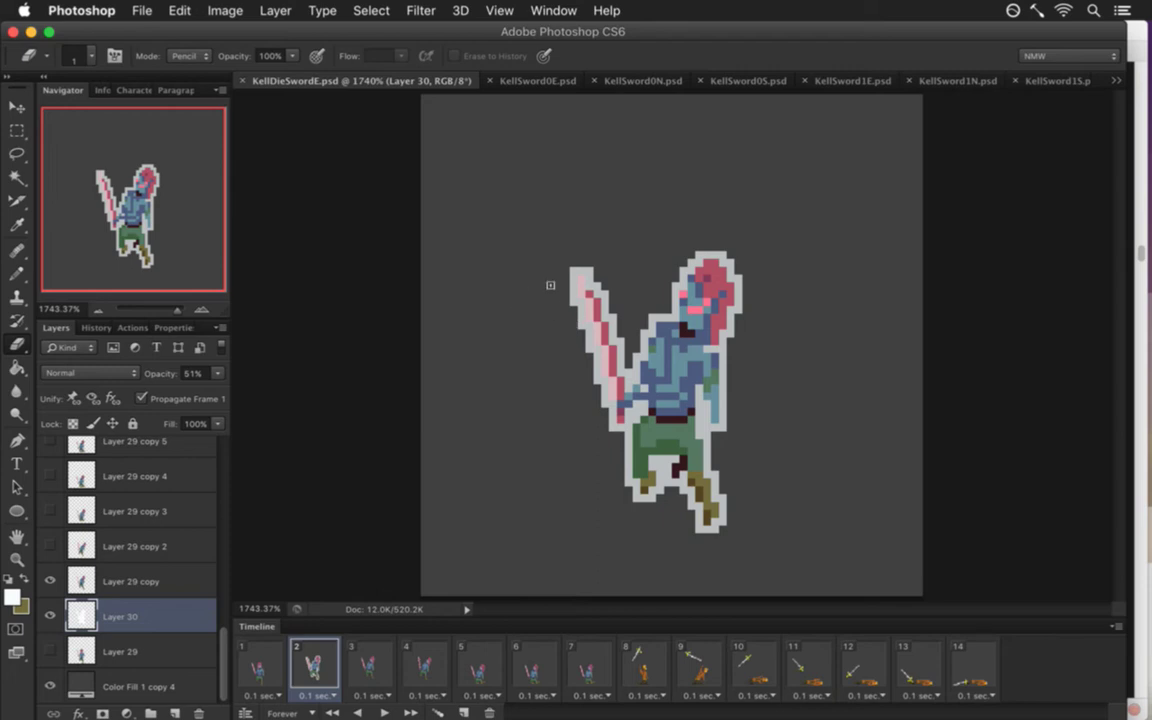
{"action": "left_click", "coordinate": [143, 572]}
{"action": "key", "text": "m"}
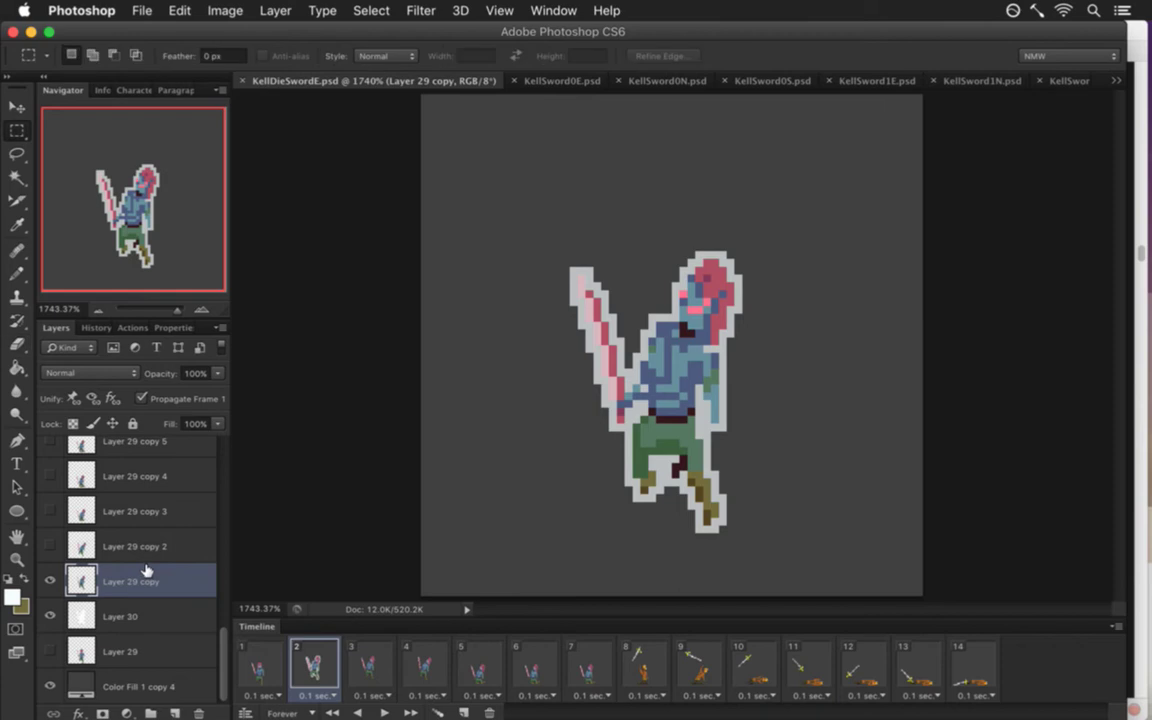
{"action": "left_click", "coordinate": [150, 612]}
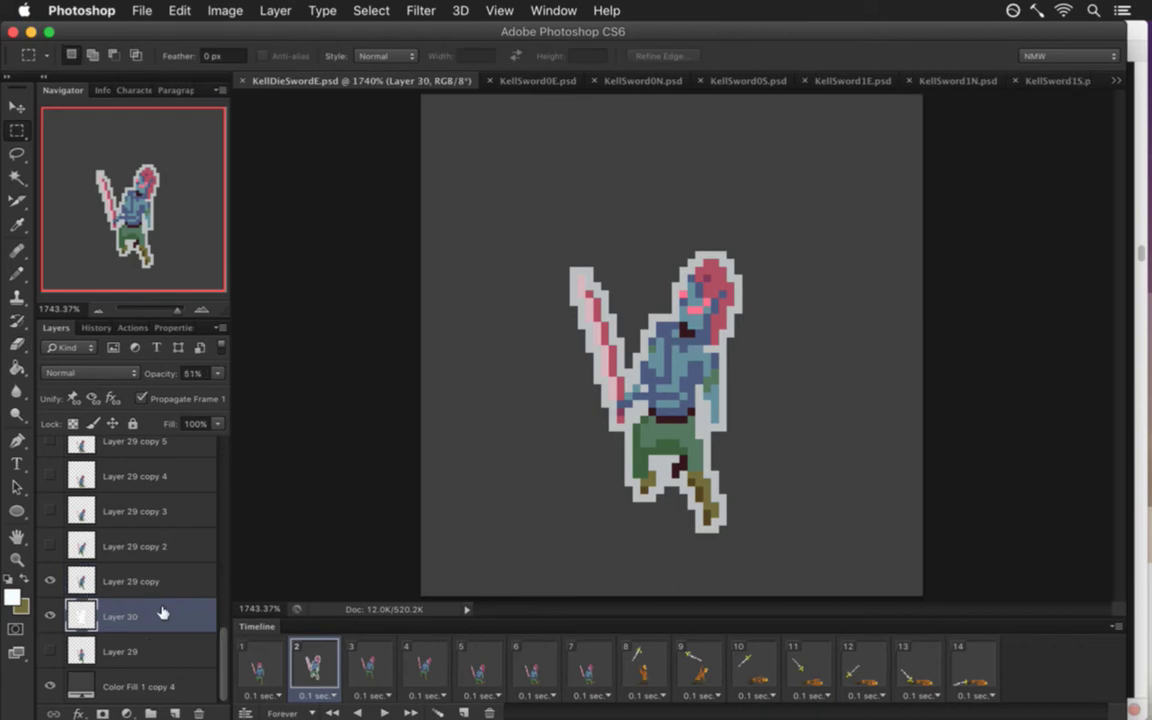
{"action": "key", "text": "e"}
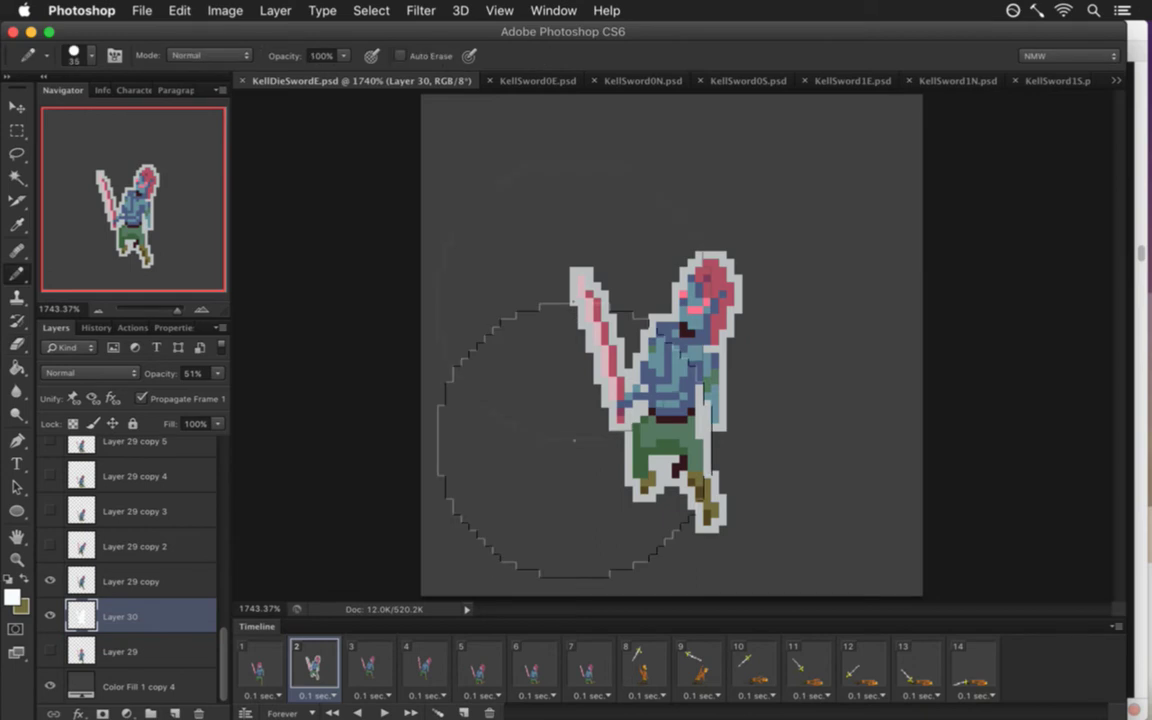
{"action": "left_click", "coordinate": [577, 296]}
{"action": "left_click", "coordinate": [581, 325]}
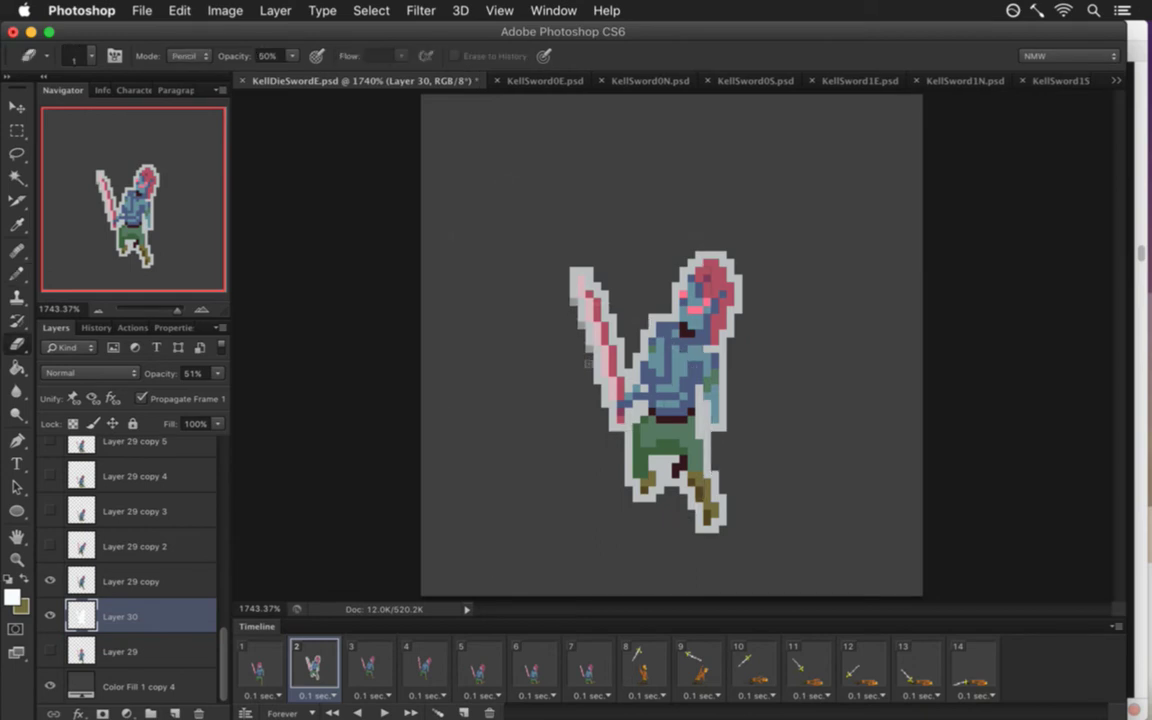
{"action": "left_click", "coordinate": [597, 381]}
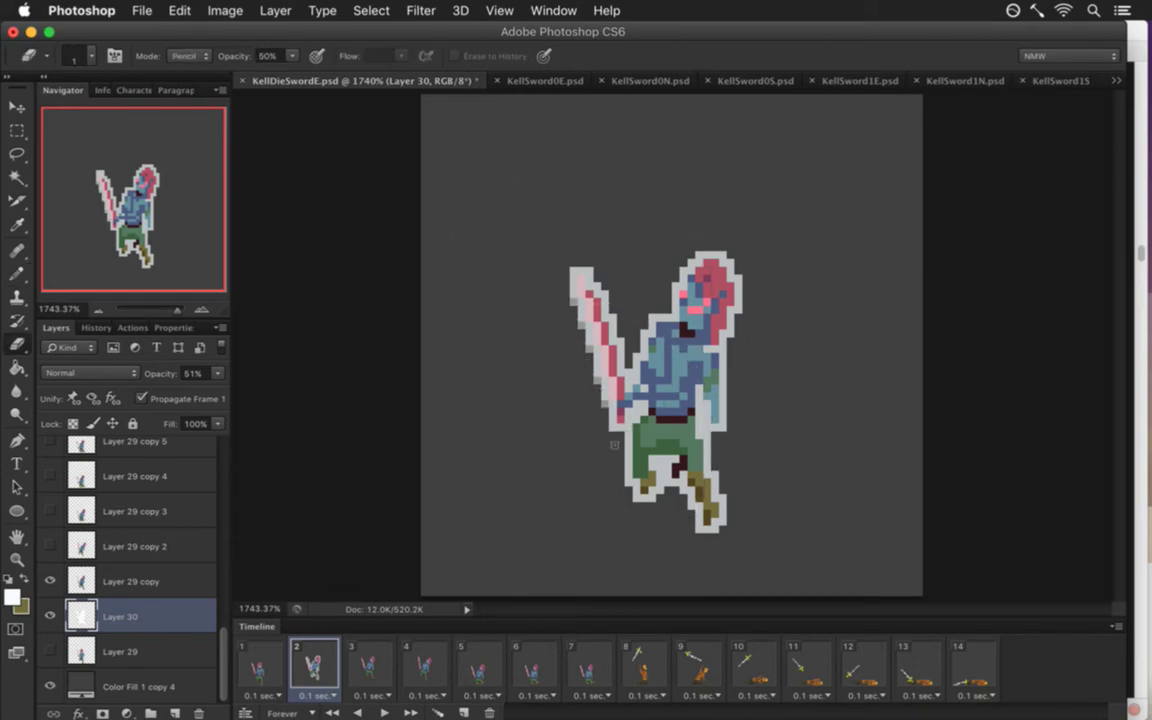
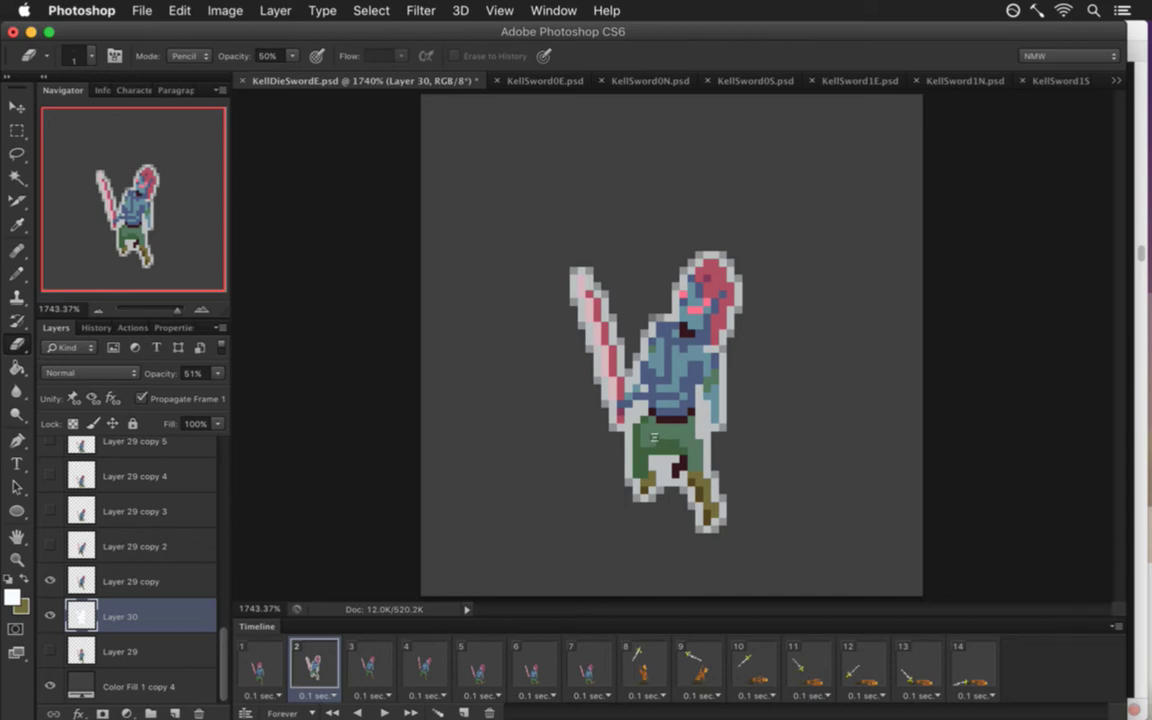
{"action": "key", "text": "super+s"}
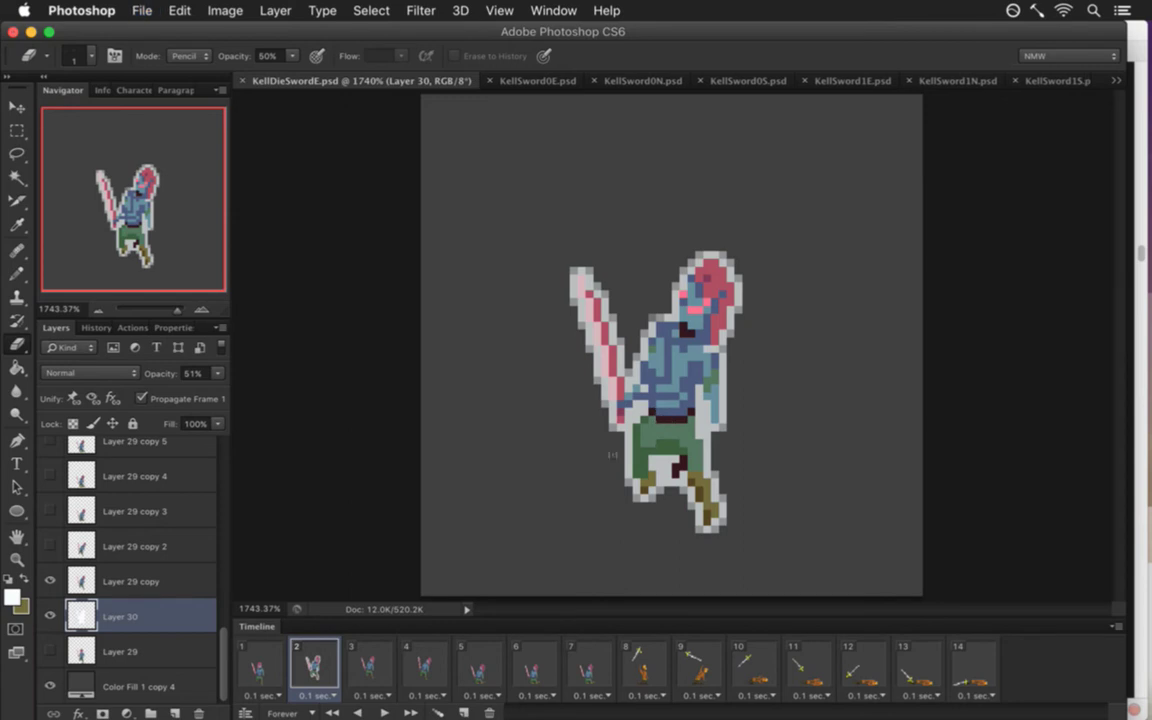
Compare the first three frames, and move the character on Layer 29 copy up two pixels in frame 3.
{"action": "left_click", "coordinate": [281, 663]}
{"action": "left_click", "coordinate": [303, 664]}
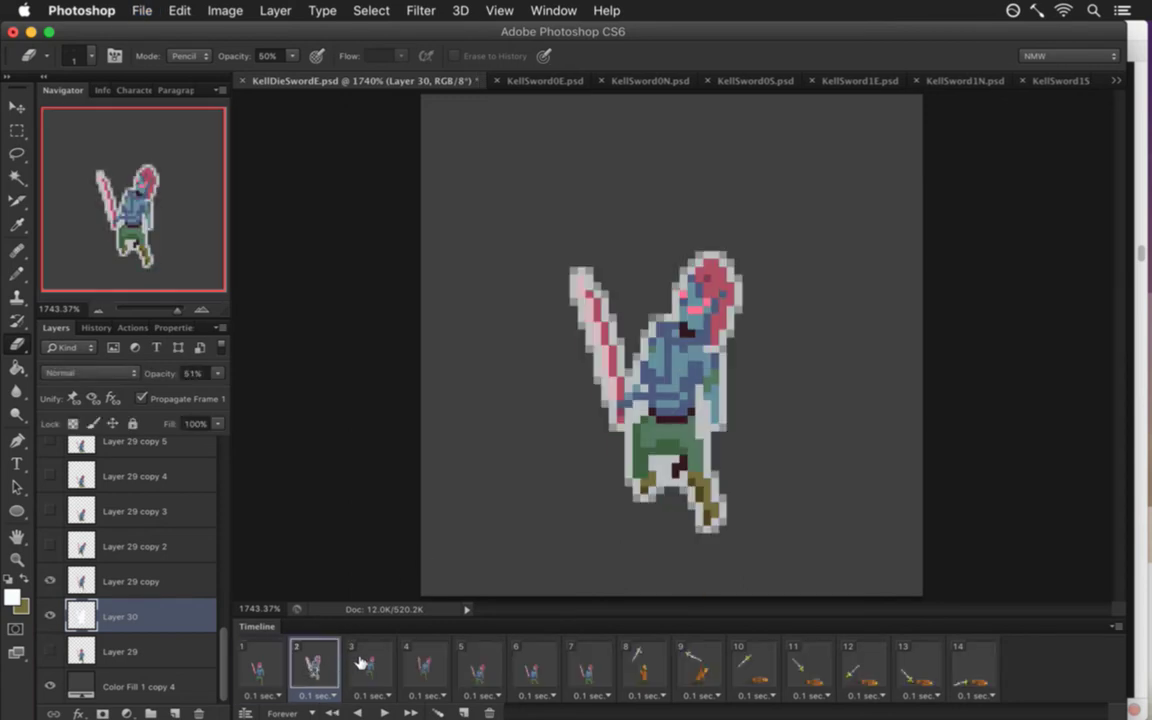
{"action": "left_click", "coordinate": [366, 663]}
{"action": "left_click", "coordinate": [312, 664]}
{"action": "left_click", "coordinate": [370, 665]}
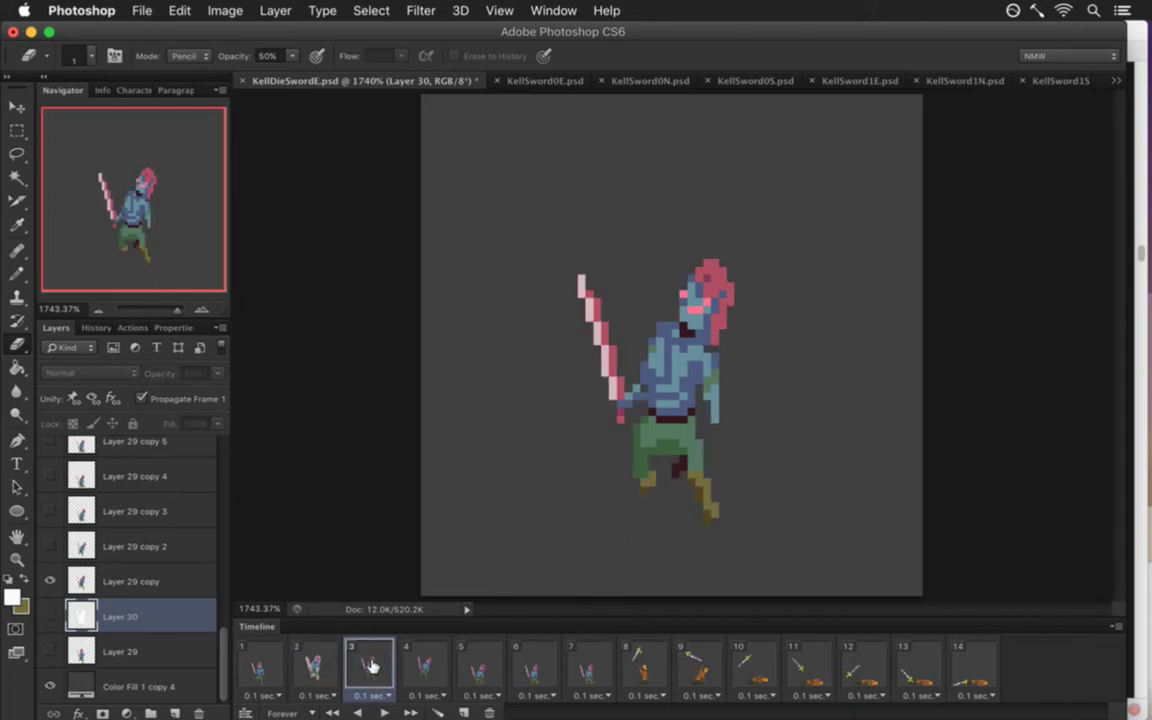
{"action": "left_click", "coordinate": [194, 586]}
{"action": "key", "text": "v"}
{"action": "key", "text": "Up"}
{"action": "key", "text": "Up"}
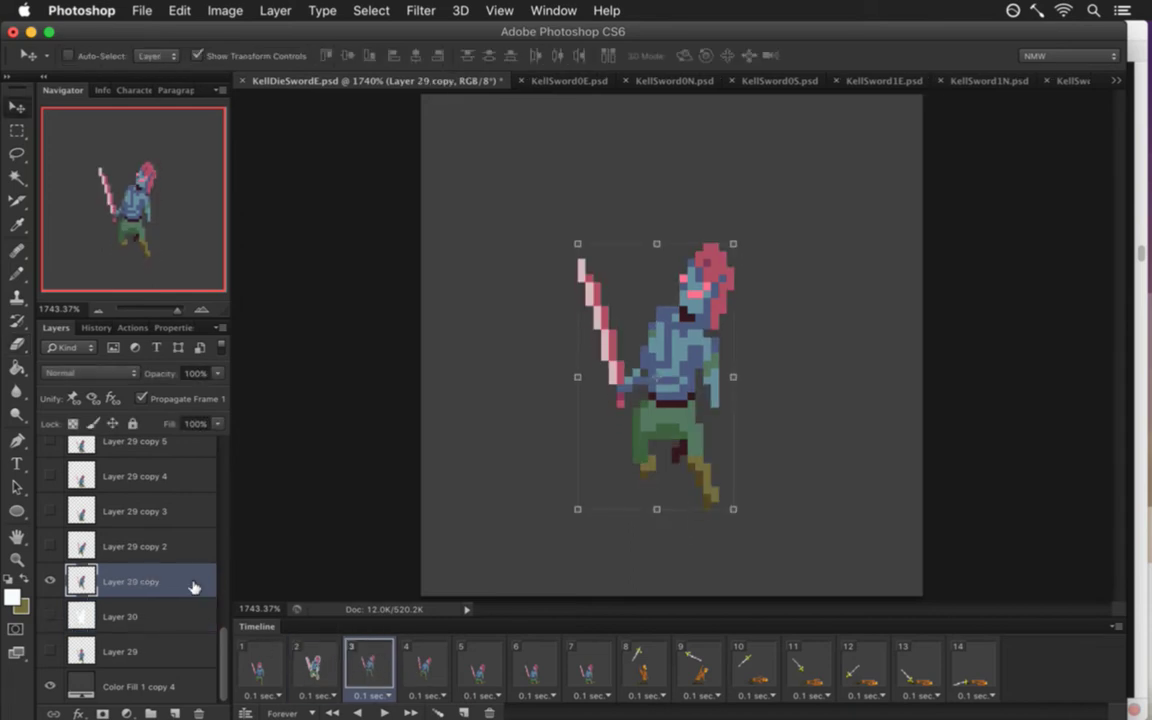
Compare frames 2 to 4, and move the character on Layer 29 copy 2 up six pixels in frame 4.
{"action": "left_click", "coordinate": [418, 655]}
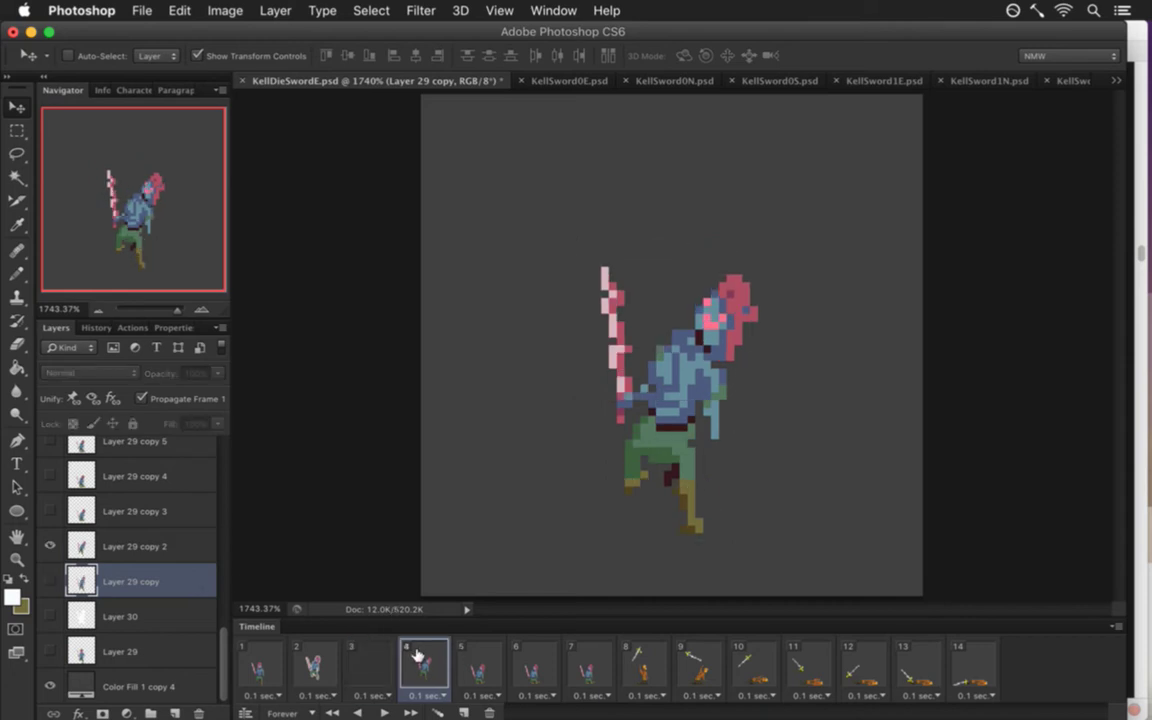
{"action": "left_click", "coordinate": [330, 664]}
{"action": "left_click", "coordinate": [370, 666]}
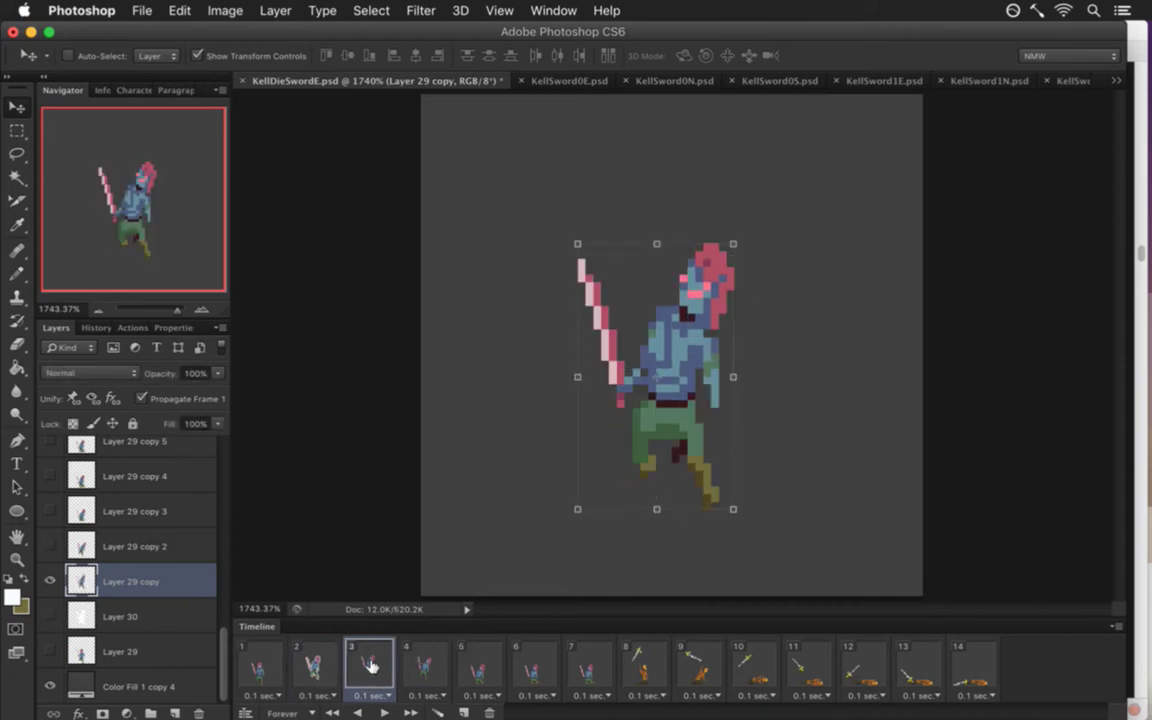
{"action": "left_click", "coordinate": [426, 666]}
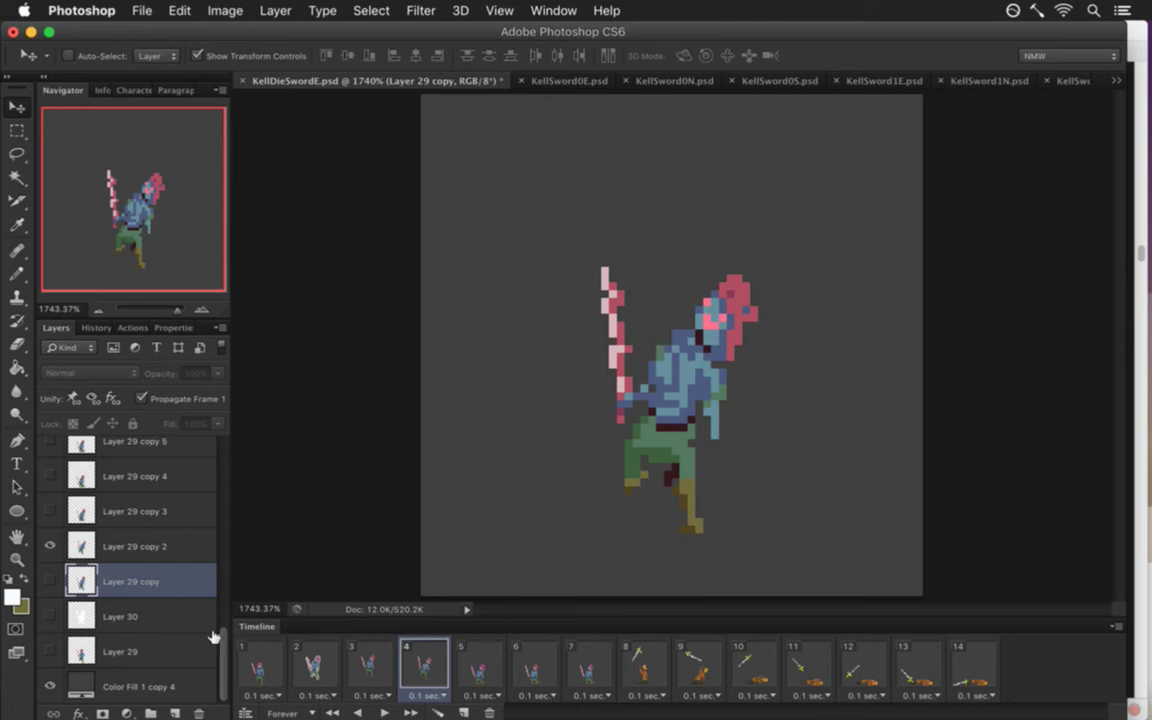
{"action": "left_click", "coordinate": [163, 550]}
{"action": "key", "text": "Up"}
{"action": "key", "text": "Up"}
{"action": "key", "text": "Up"}
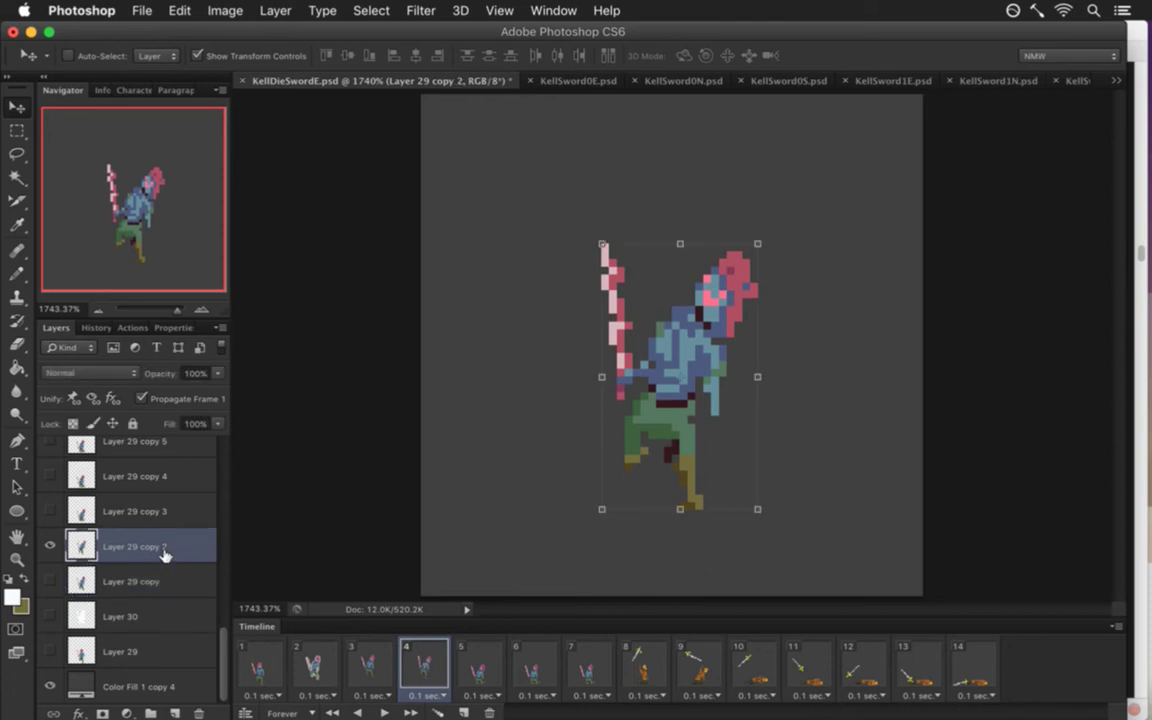
{"action": "key", "text": "m"}
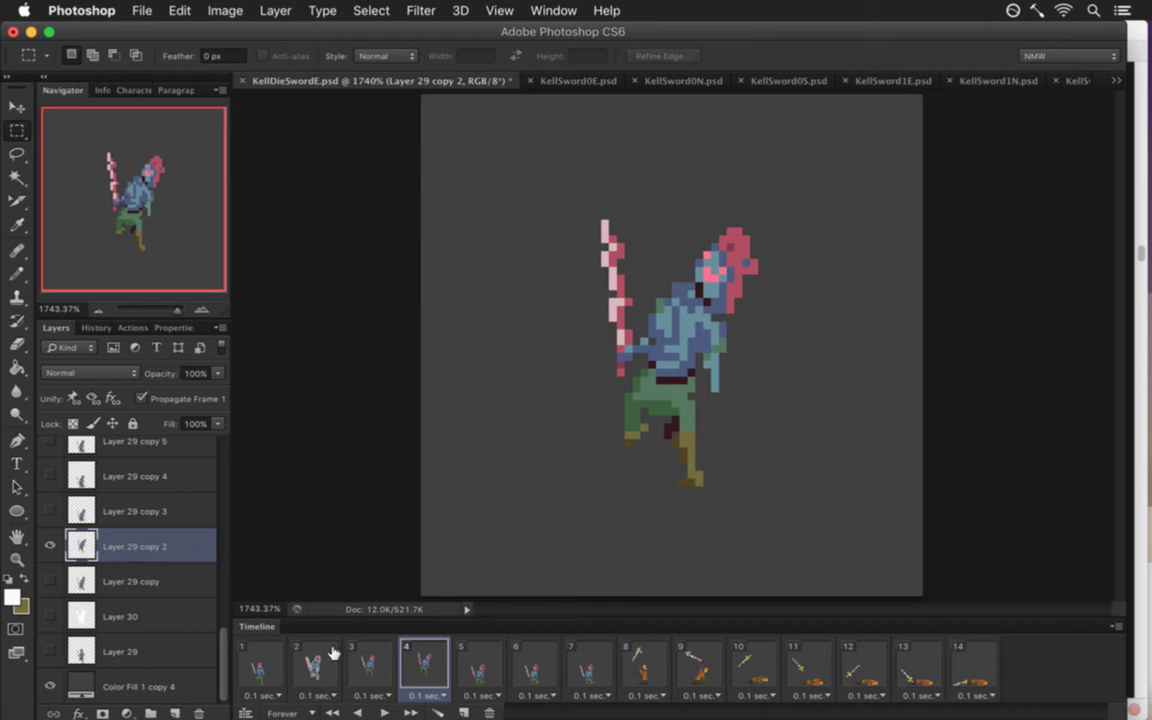
Step through frames 1 to 4, and shift the frame 4 character one pixel left and one pixel down.
{"action": "left_click", "coordinate": [268, 665]}
{"action": "left_click", "coordinate": [318, 665]}
{"action": "left_click", "coordinate": [375, 665]}
{"action": "left_click", "coordinate": [425, 665]}
{"action": "key", "text": "v"}
{"action": "key", "text": "Left"}
{"action": "key", "text": "Down"}
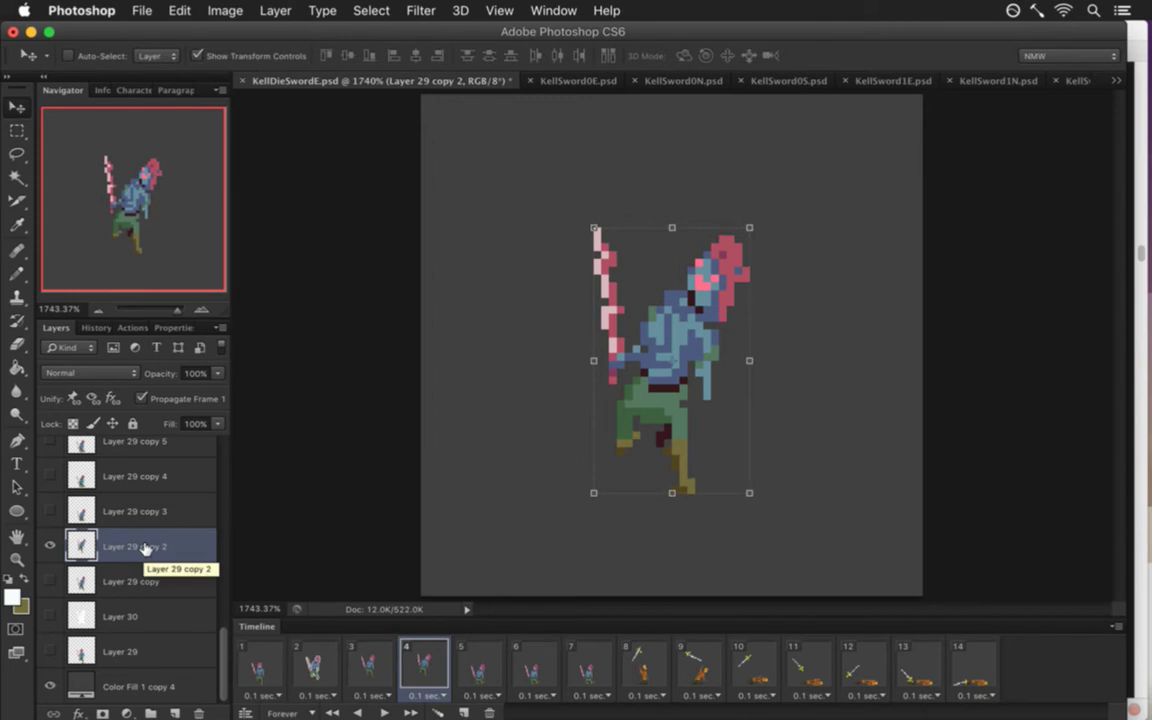
{"action": "key", "text": "Left"}
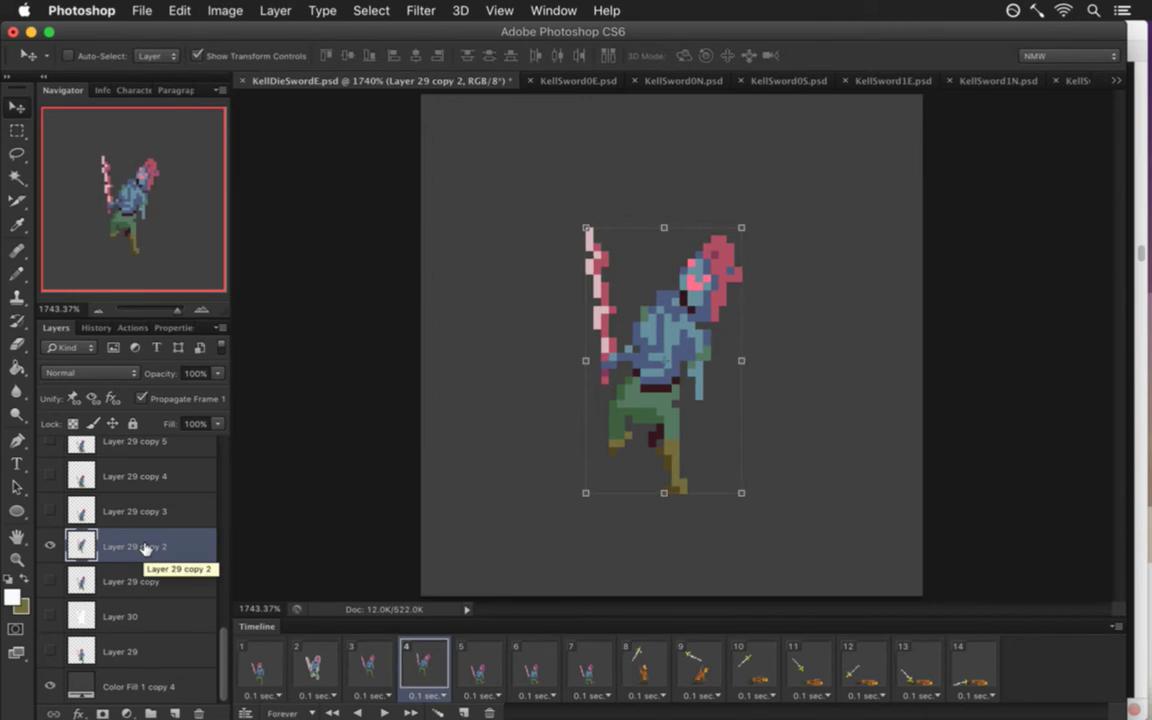
{"action": "key", "text": "Right"}
Check the motion from frame 2 to frame 4, and nudge Layer 29 copy 2 another pixel left and down.
{"action": "key", "text": "m"}
{"action": "left_click", "coordinate": [318, 662]}
{"action": "left_click", "coordinate": [368, 662]}
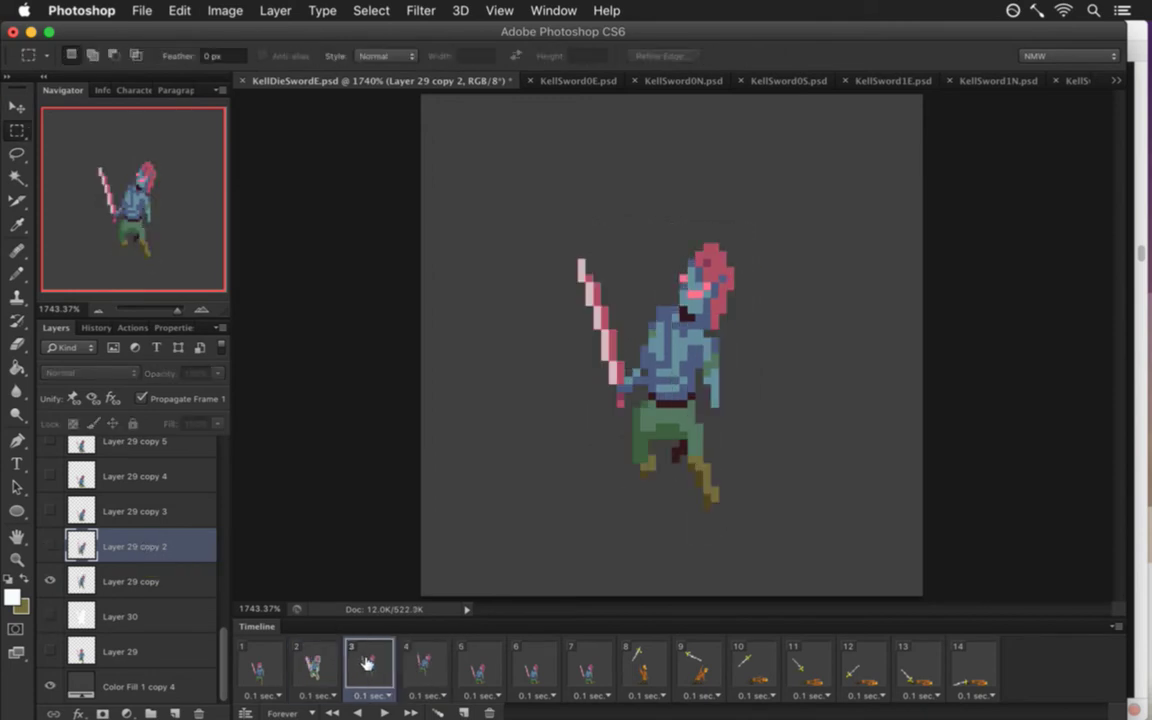
{"action": "left_click", "coordinate": [420, 662]}
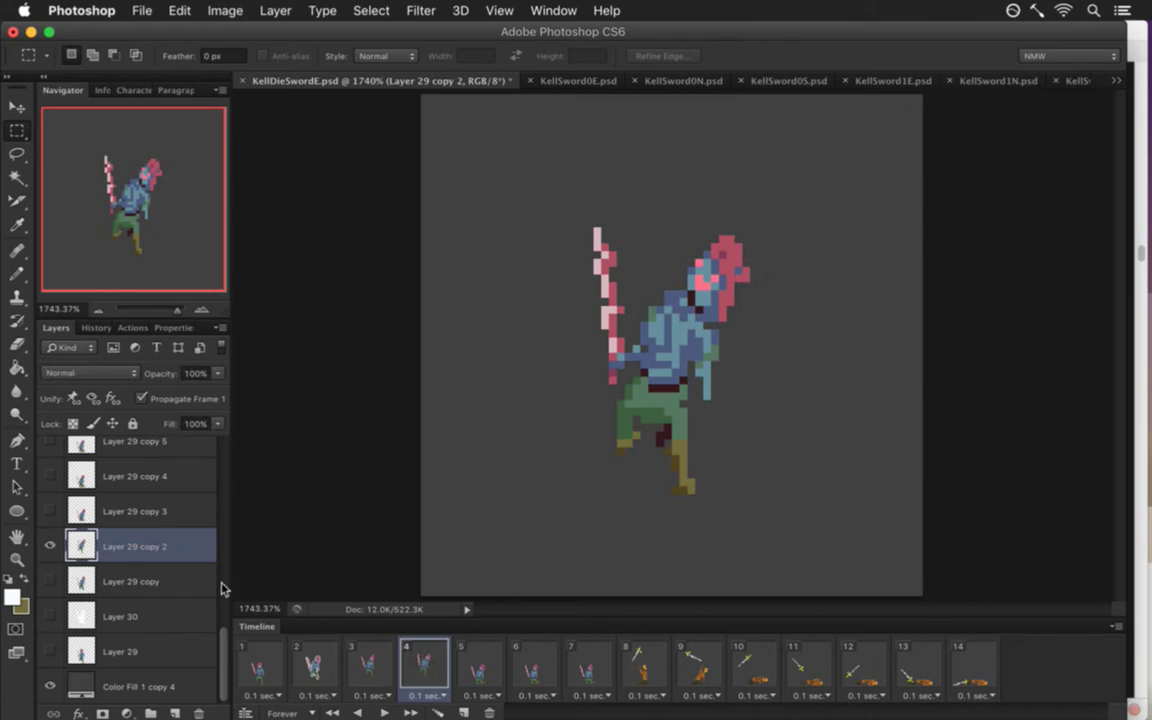
{"action": "key", "text": "v"}
{"action": "key", "text": "Left"}
{"action": "key", "text": "Down"}
{"action": "key", "text": "m"}
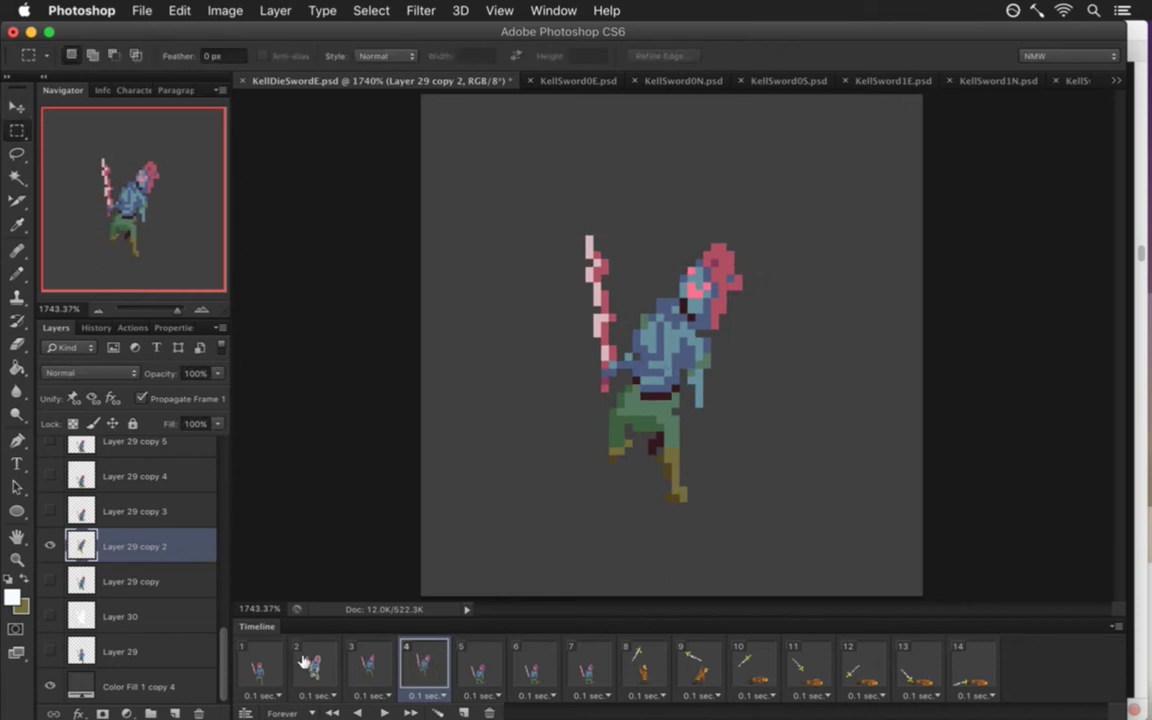
Recheck frames 2 to 4, and move the frame 4 character two pixels right to align with frame 3.
{"action": "left_click", "coordinate": [310, 662]}
{"action": "left_click", "coordinate": [366, 662]}
{"action": "left_click", "coordinate": [424, 662]}
{"action": "key", "text": "v"}
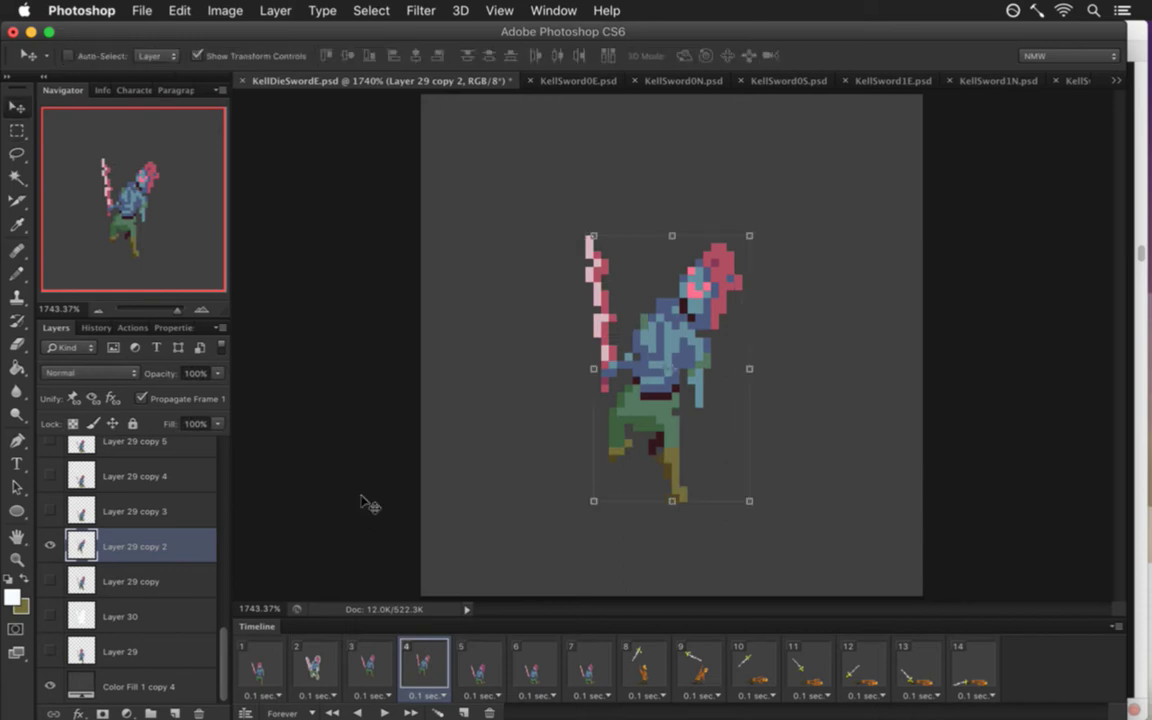
{"action": "key", "text": "Right"}
{"action": "left_click", "coordinate": [366, 660]}
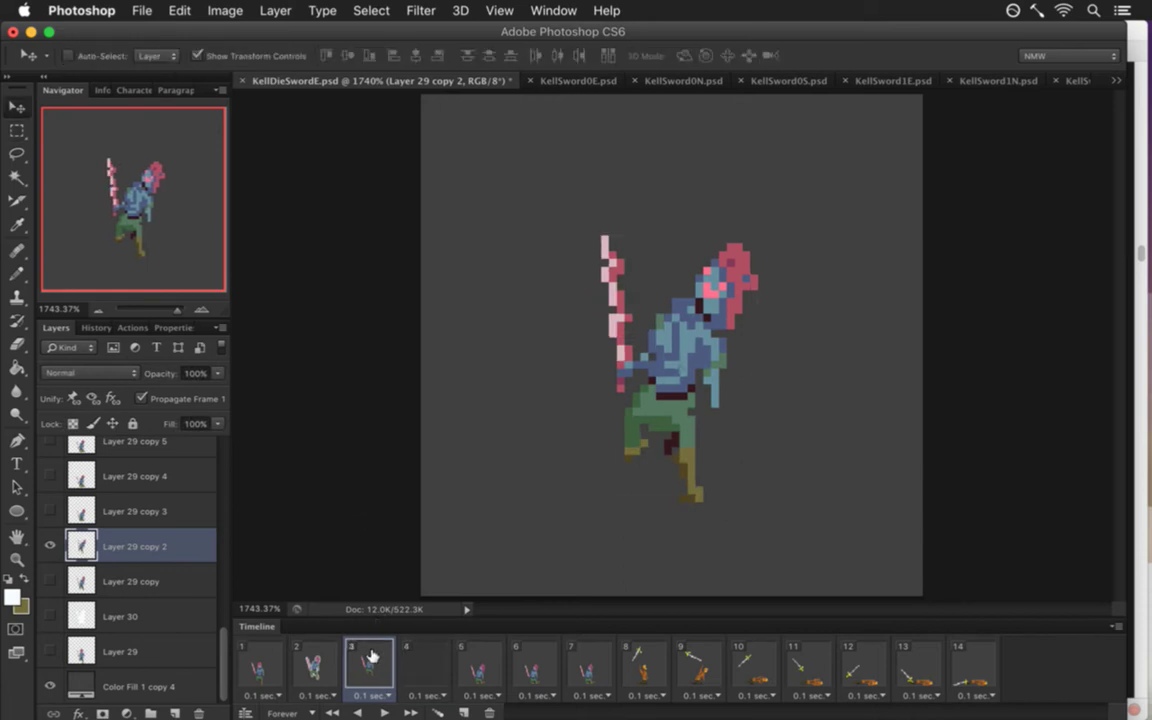
Nudge the character on Layer 29 copy 2 one pixel left in frame 4, and compare it with frames 2, 3 and 5.
{"action": "left_click", "coordinate": [426, 664]}
{"action": "key", "text": "Left"}
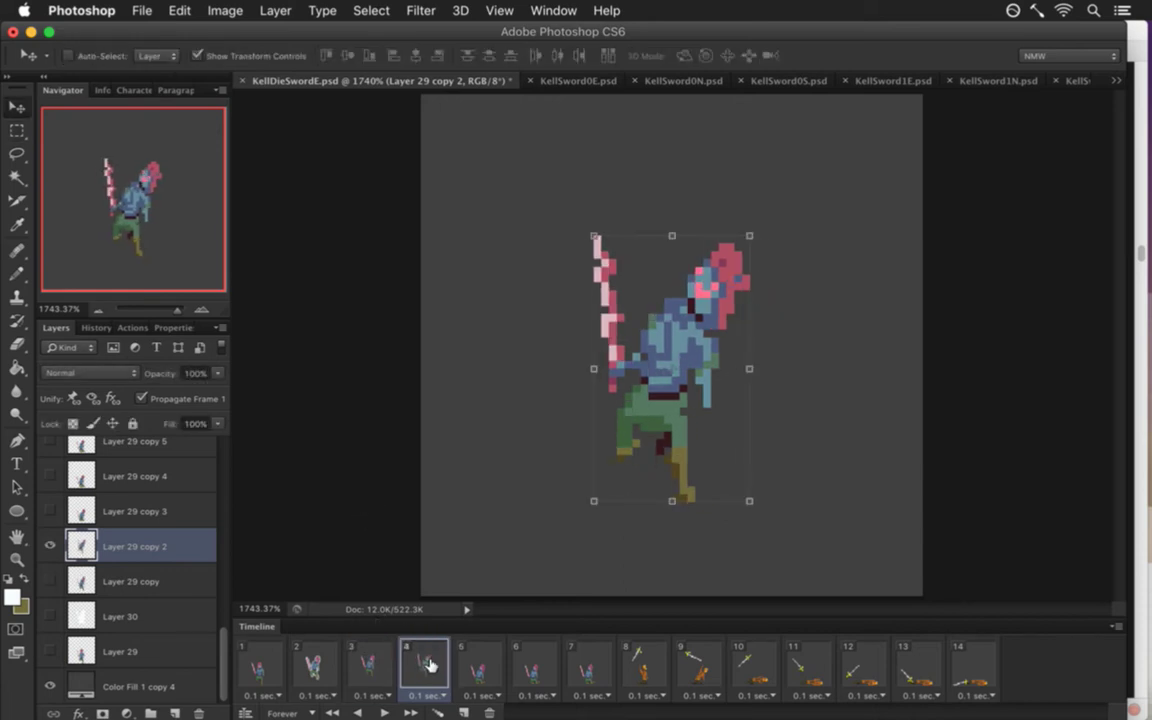
{"action": "left_click", "coordinate": [368, 663]}
{"action": "left_click", "coordinate": [415, 670]}
{"action": "left_click", "coordinate": [307, 663]}
{"action": "left_click", "coordinate": [374, 662]}
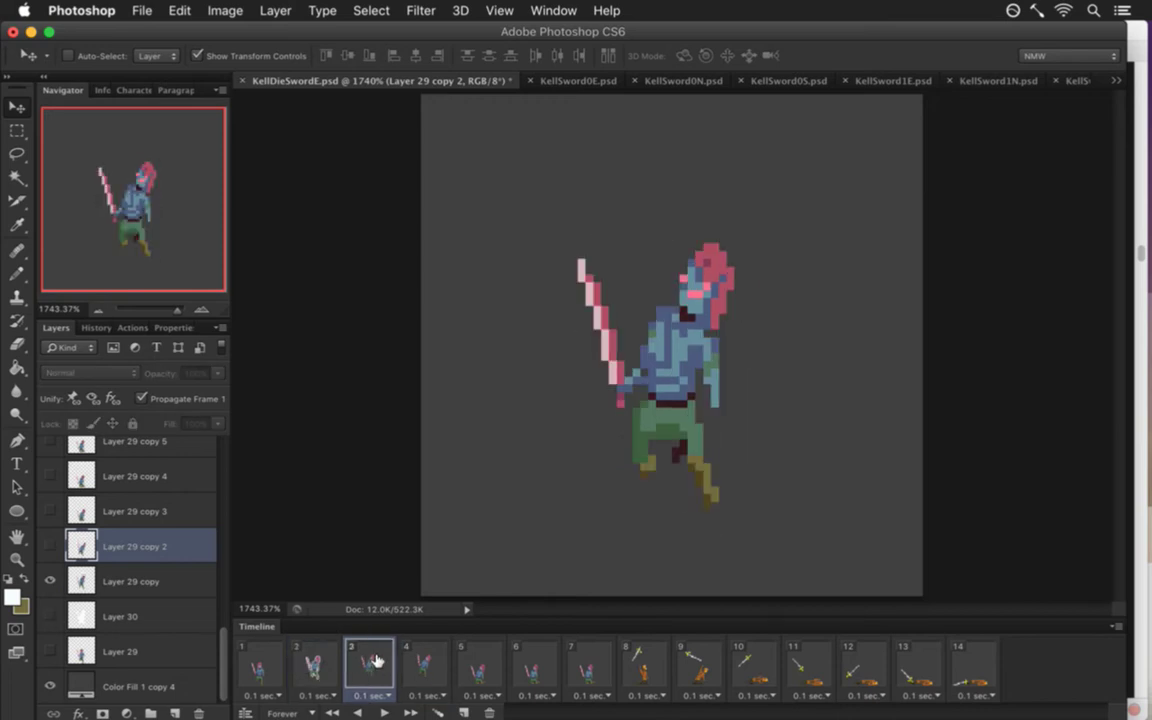
{"action": "left_click", "coordinate": [470, 662]}
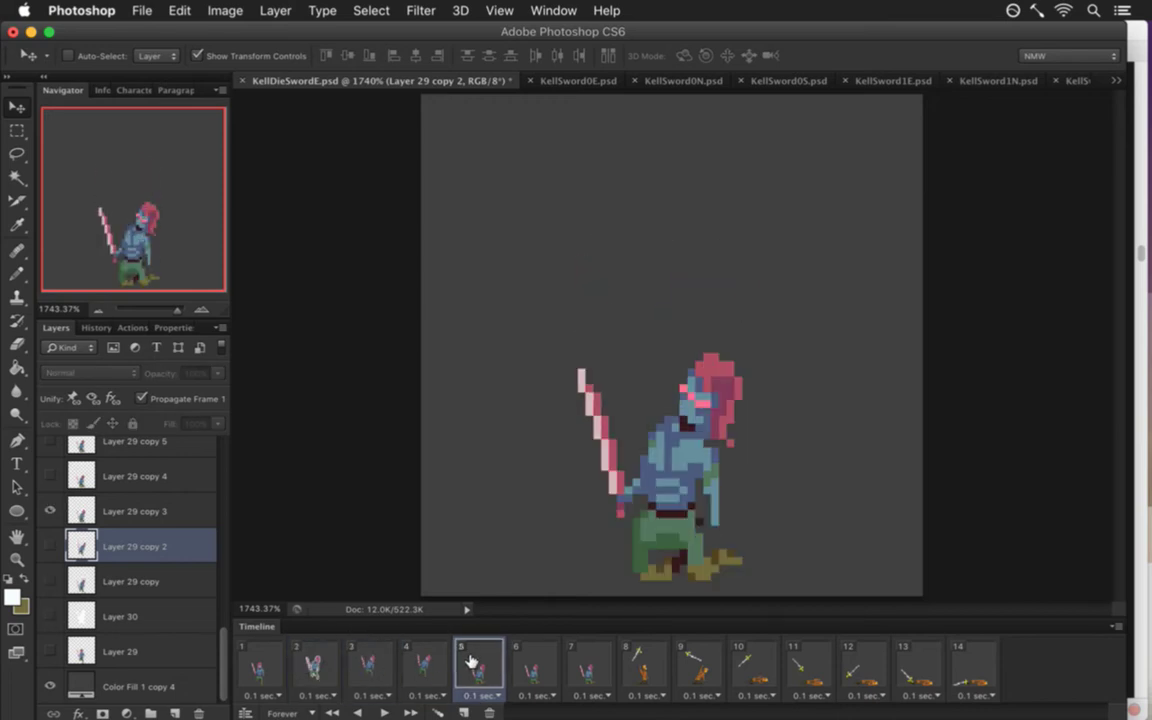
{"action": "left_click", "coordinate": [372, 662]}
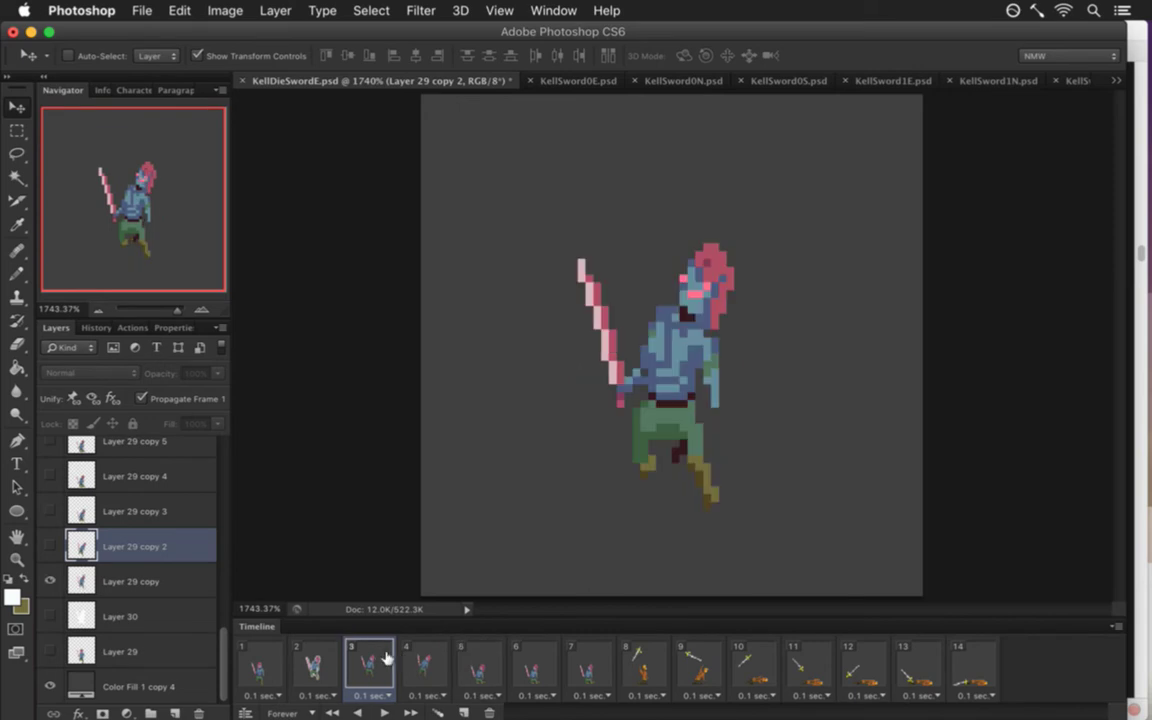
Delete Layer 29 copy 2 and remove the emptied frame 4 from the animation.
{"action": "left_click", "coordinate": [424, 660]}
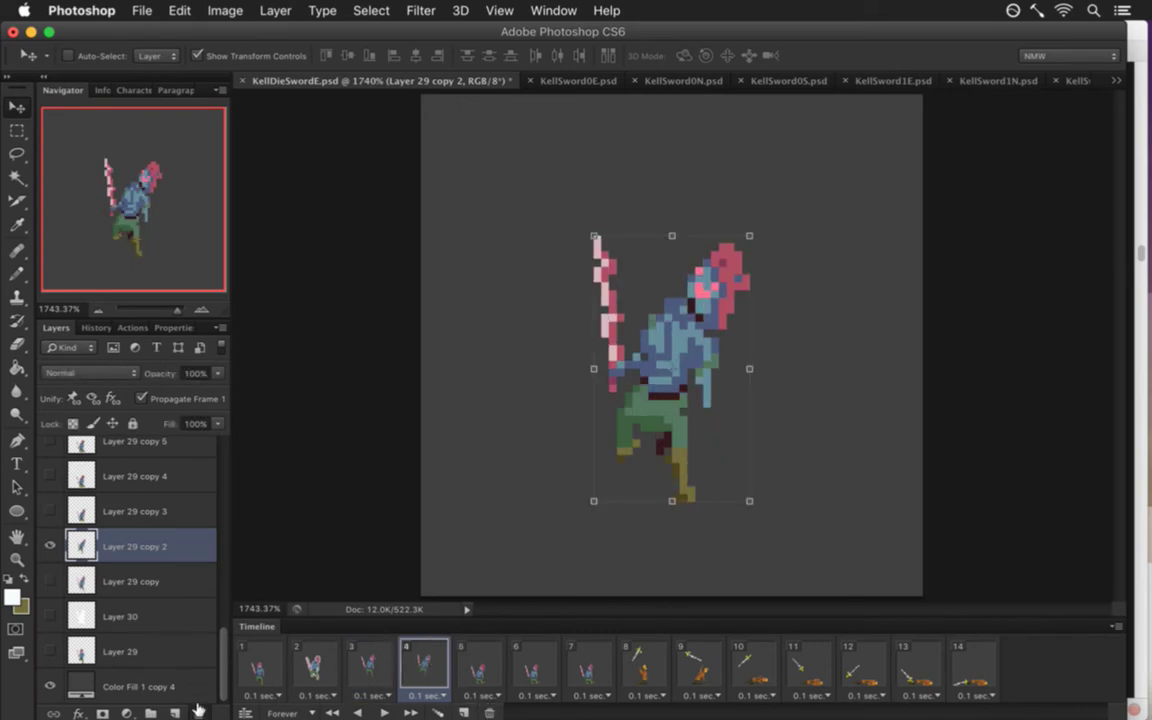
{"action": "key", "text": "Delete"}
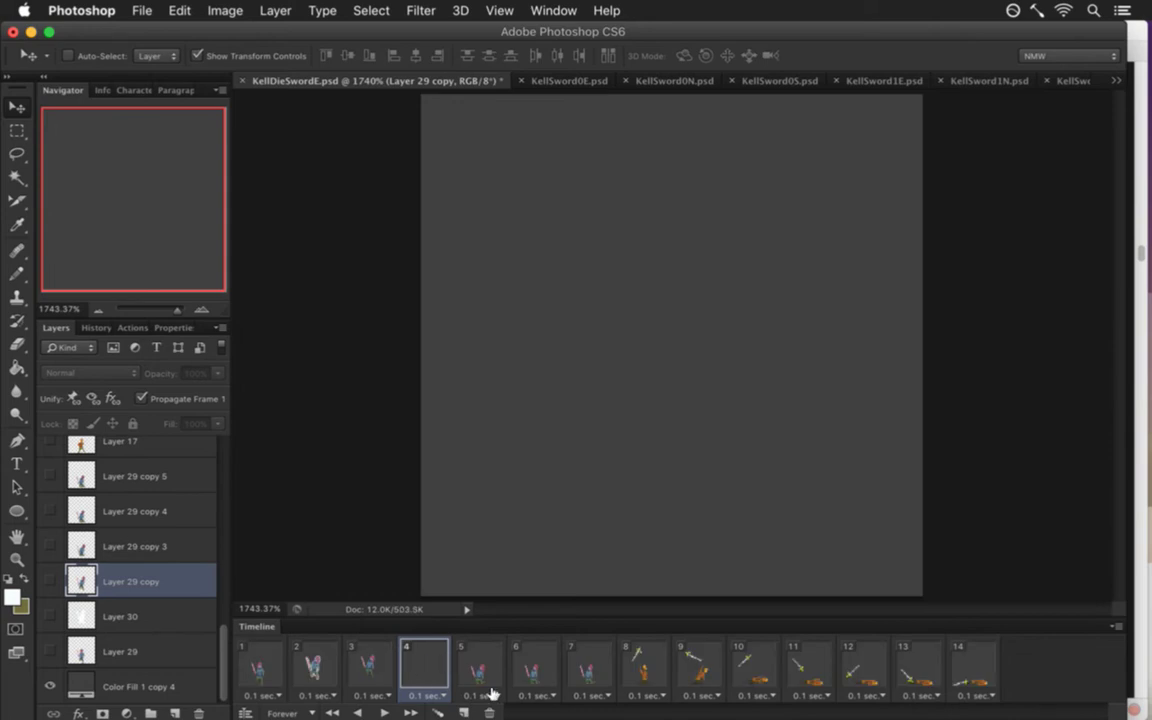
{"action": "left_click", "coordinate": [489, 712]}
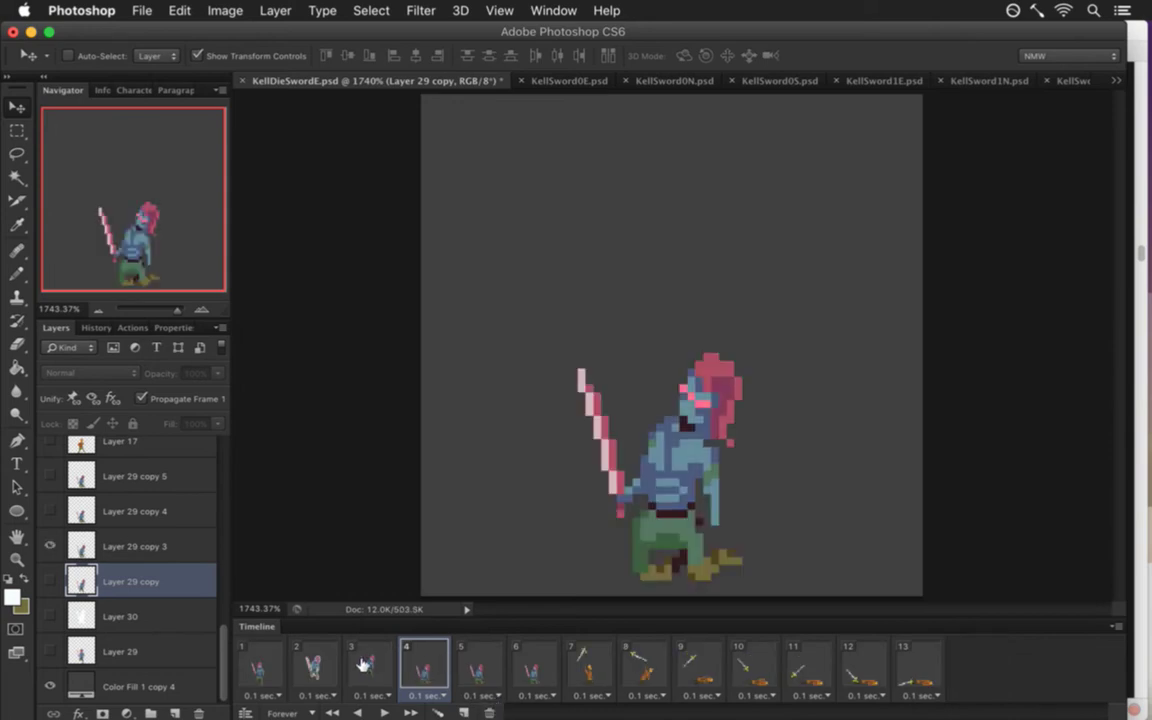
Compare the character's crouching poses across frames 4, 5 and 6.
{"action": "left_click", "coordinate": [479, 662]}
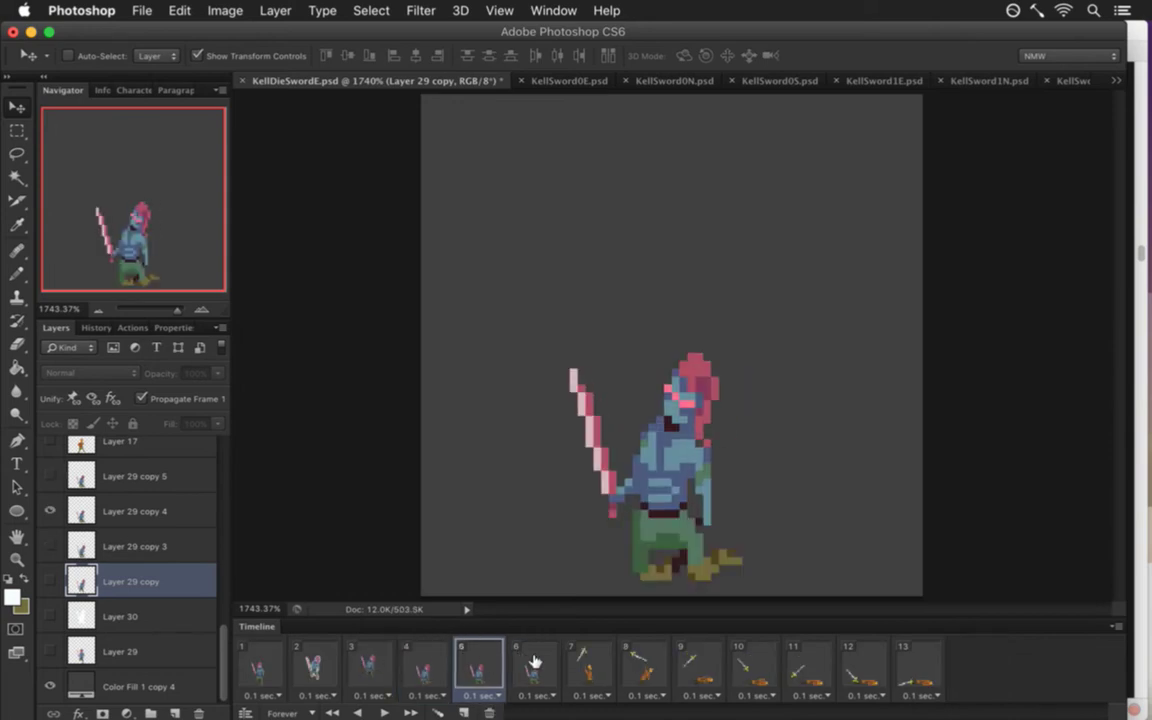
{"action": "left_click", "coordinate": [438, 662]}
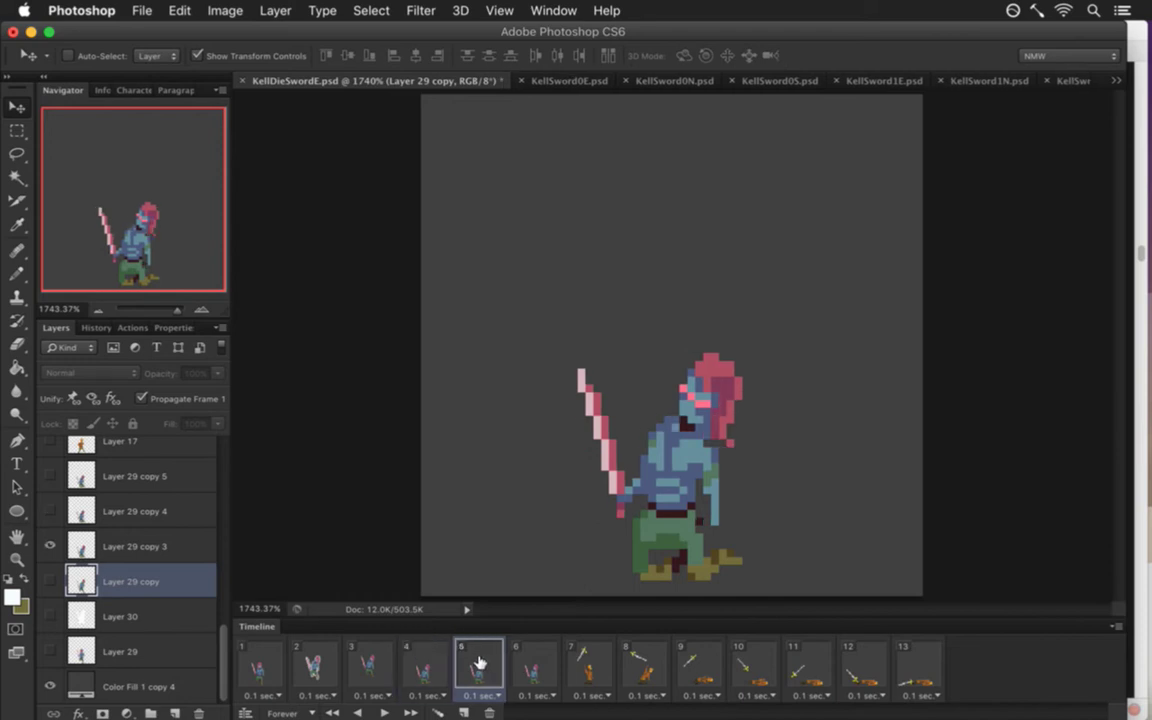
{"action": "left_click", "coordinate": [479, 662]}
{"action": "left_click", "coordinate": [545, 665]}
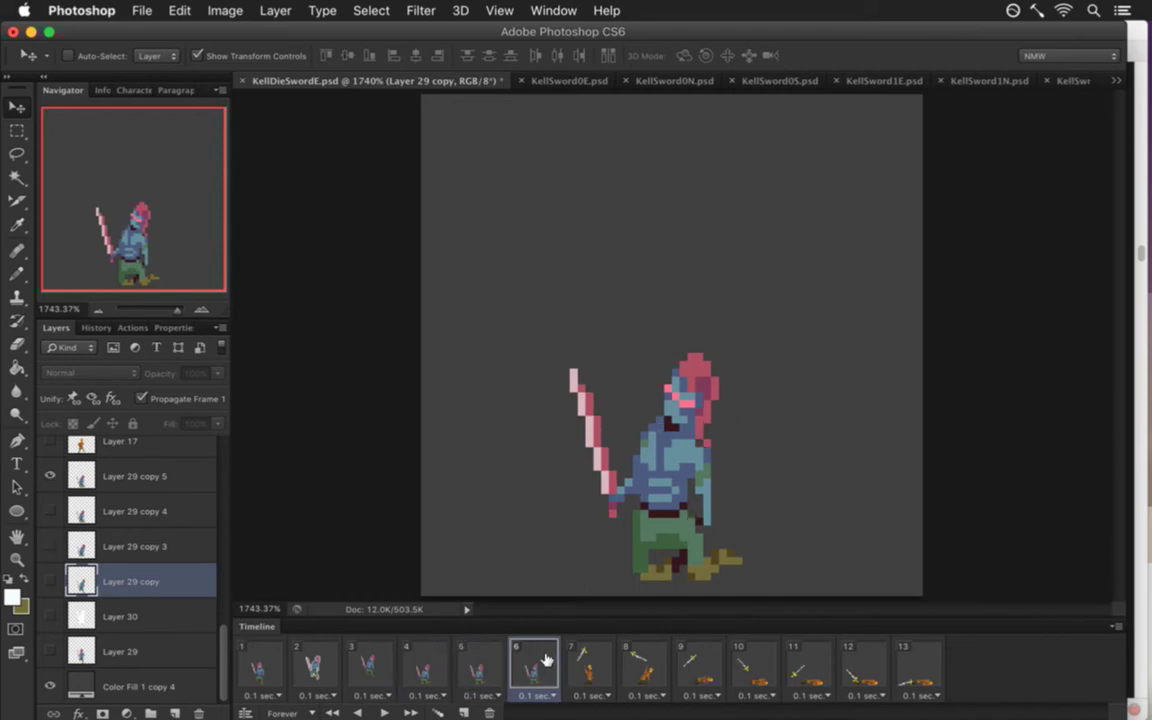
{"action": "left_click", "coordinate": [481, 668]}
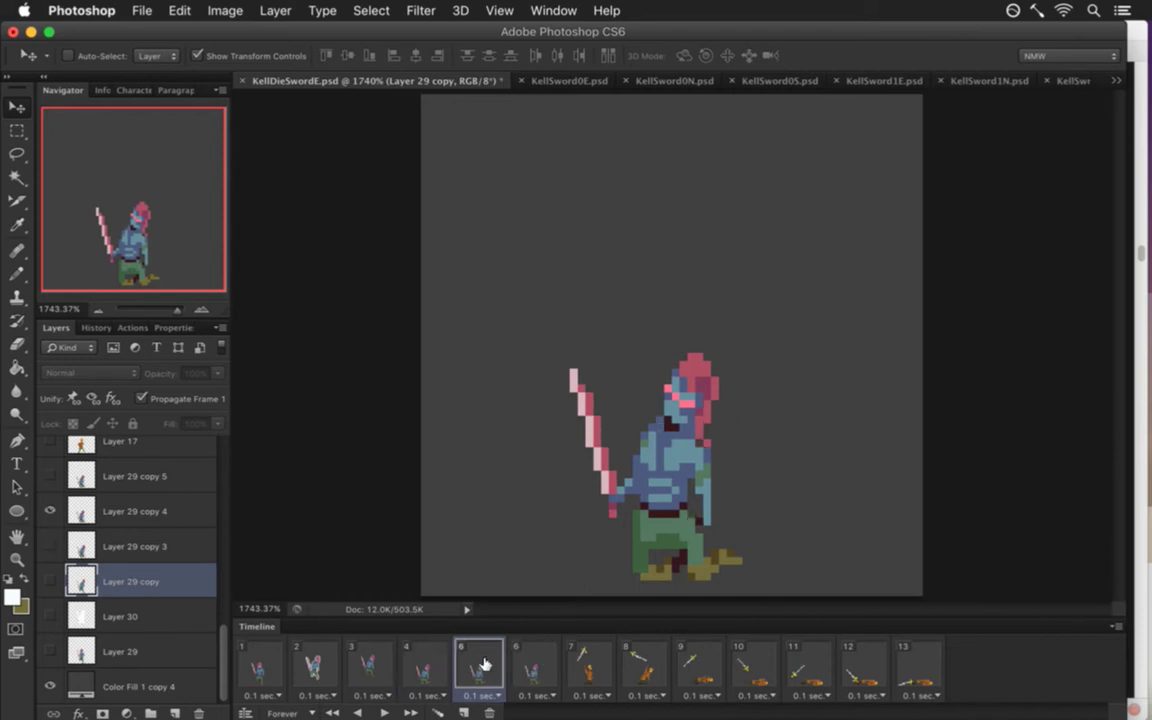
Turn off Propagate Frame 1 for Layer 29 copy 5, and marquee-select the character's upper body and sword in frame 6.
{"action": "left_click", "coordinate": [533, 665]}
{"action": "left_click", "coordinate": [185, 476]}
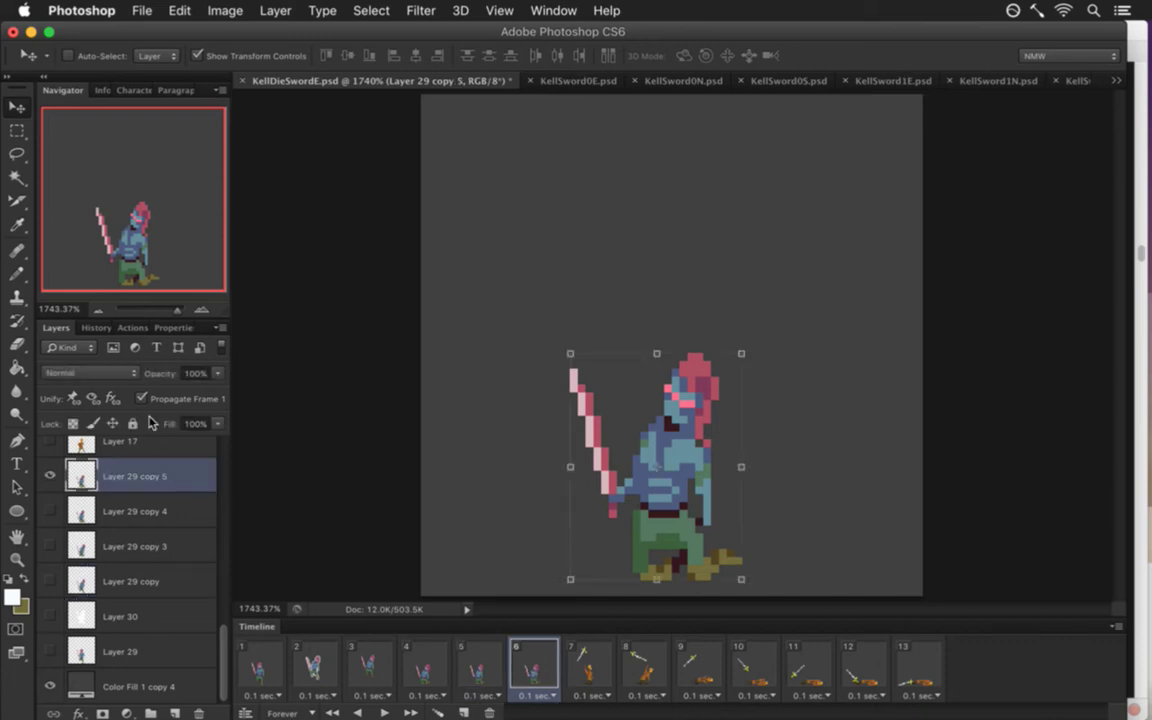
{"action": "left_click", "coordinate": [142, 398]}
{"action": "key", "text": "m"}
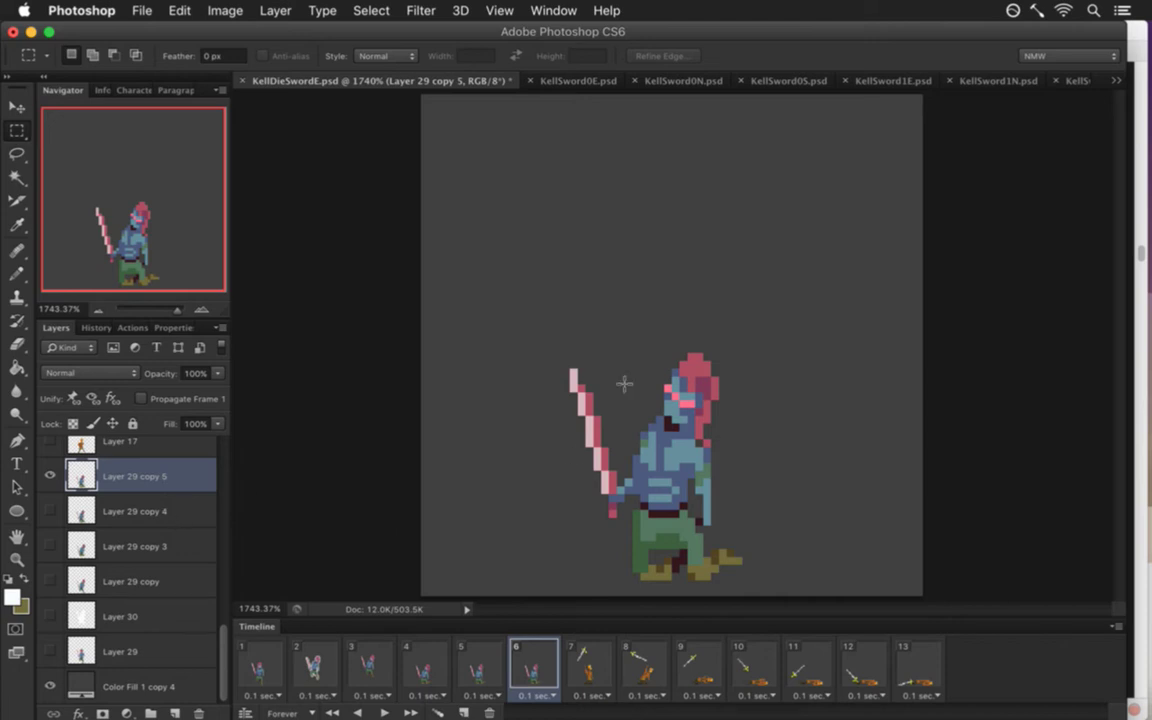
{"action": "left_click_drag", "start_coordinate": [499, 306], "coordinate": [716, 522]}
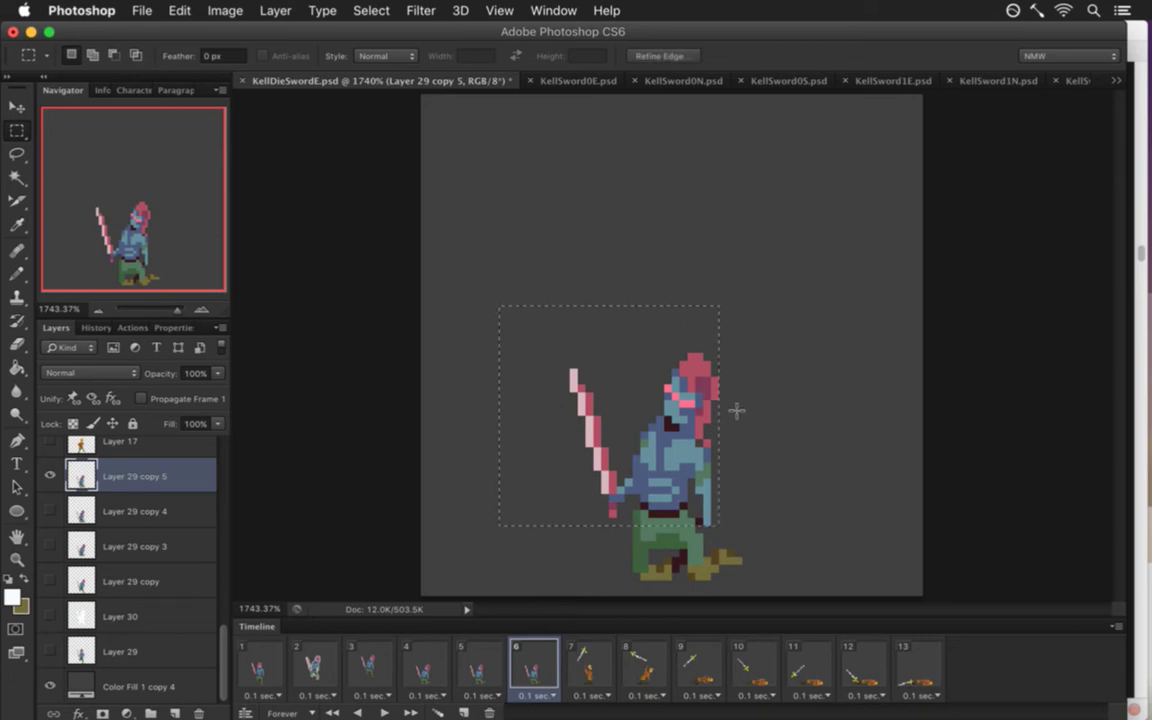
Try rotating the selected upper body counterclockwise to about -36 degrees while repositioning it over the legs.
{"action": "key", "text": "v"}
{"action": "left_click_drag", "start_coordinate": [483, 283], "coordinate": [471, 298]}
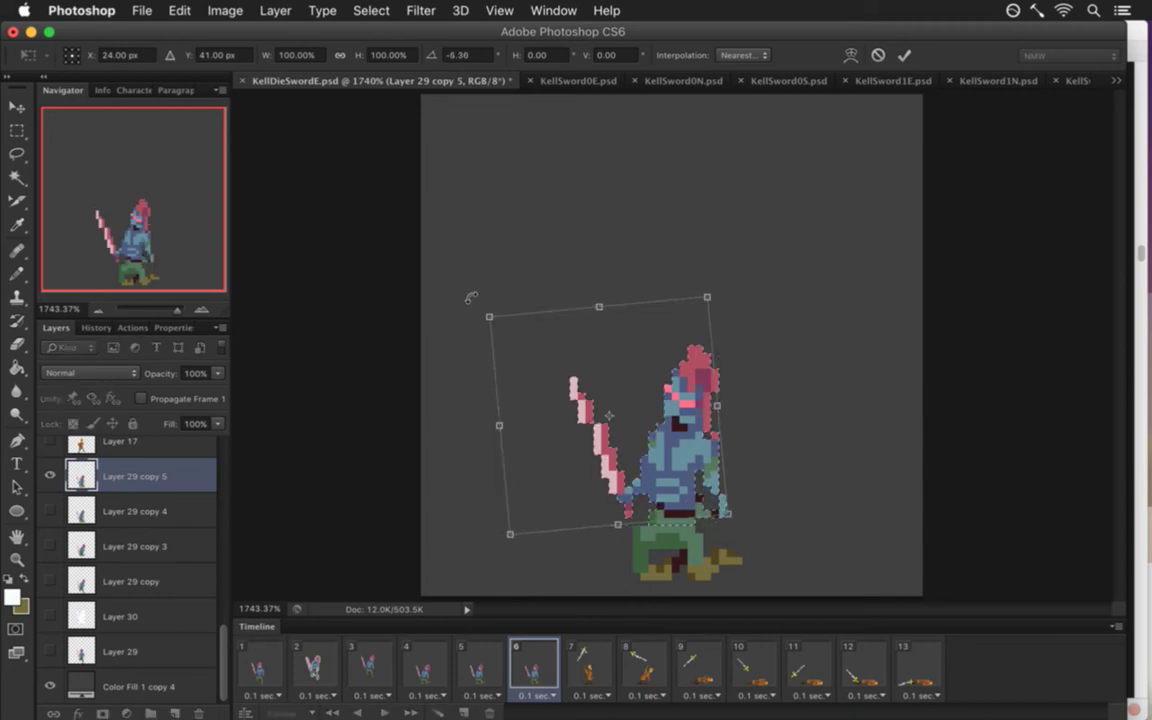
{"action": "left_click_drag", "start_coordinate": [460, 297], "coordinate": [456, 332]}
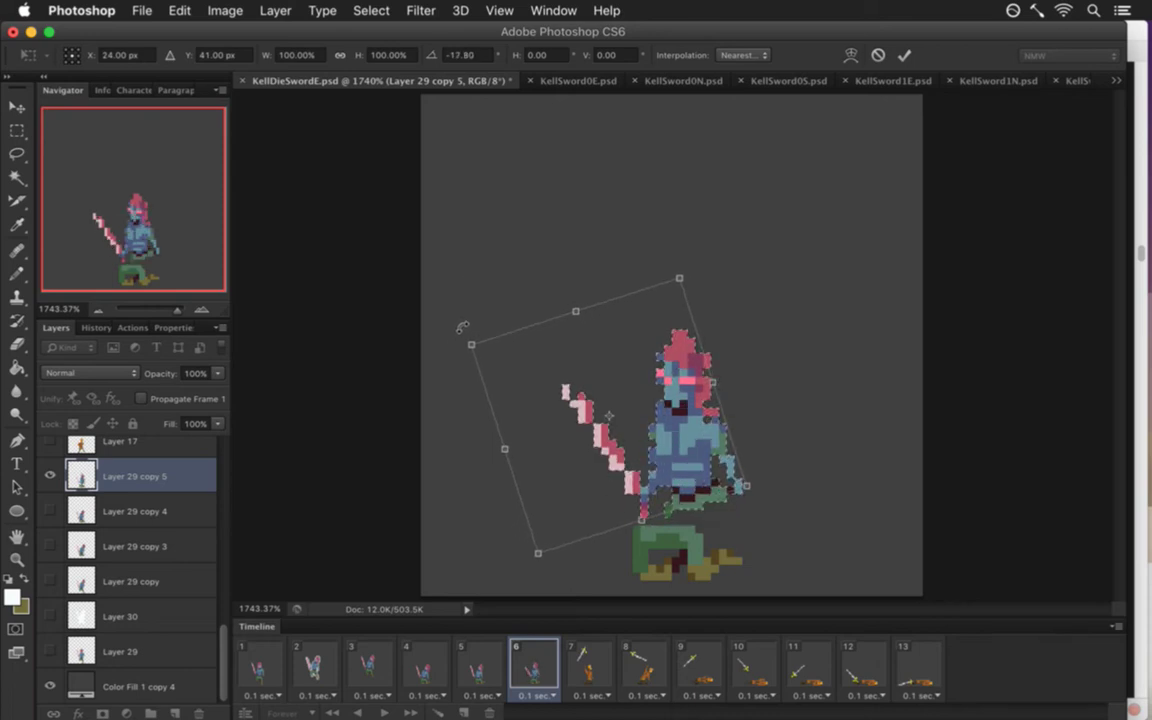
{"action": "left_click_drag", "start_coordinate": [443, 333], "coordinate": [453, 410]}
{"action": "left_click_drag", "start_coordinate": [690, 386], "coordinate": [623, 448]}
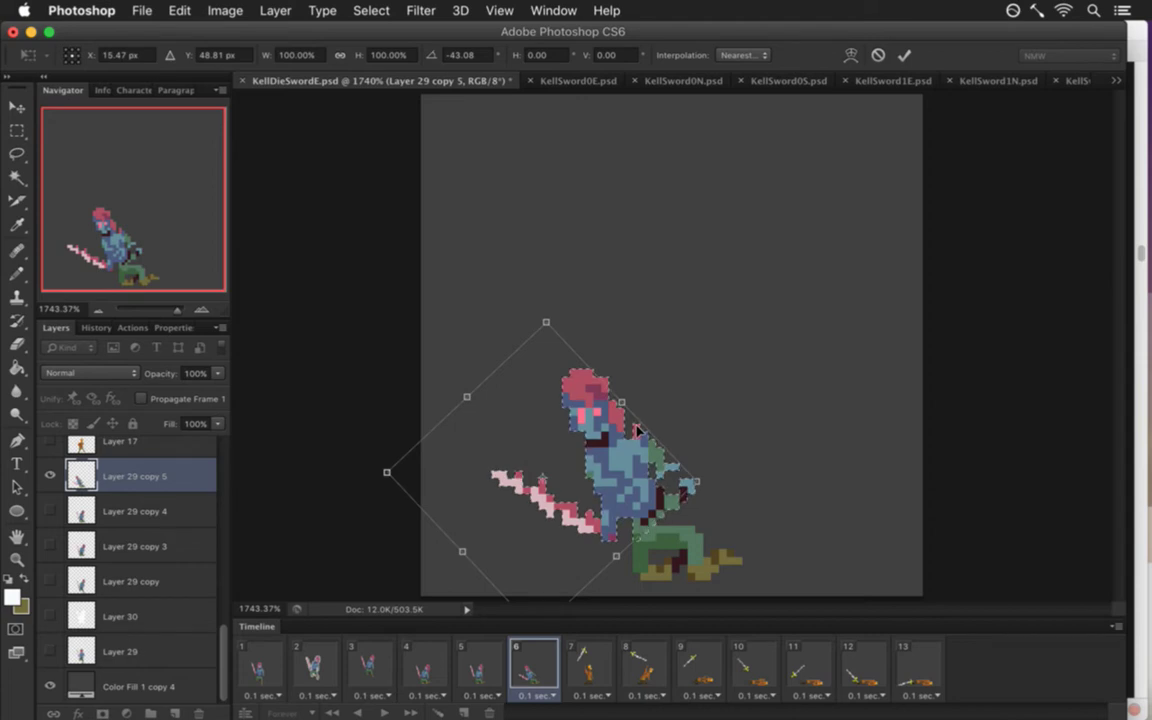
{"action": "mouse_move", "coordinate": [547, 309]}
{"action": "left_mouse_down"}
{"action": "mouse_move", "coordinate": [556, 301]}
{"action": "mouse_move", "coordinate": [565, 312]}
{"action": "left_mouse_up"}
{"action": "left_click_drag", "start_coordinate": [607, 440], "coordinate": [607, 423]}
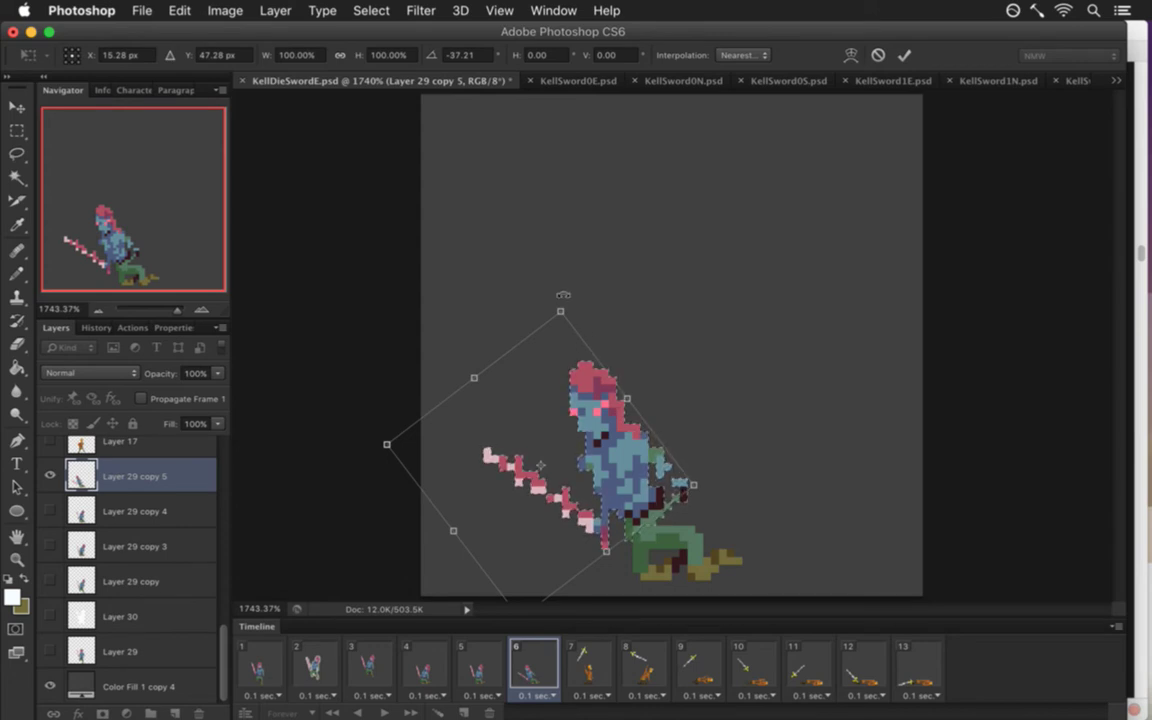
{"action": "left_click_drag", "start_coordinate": [530, 300], "coordinate": [562, 288]}
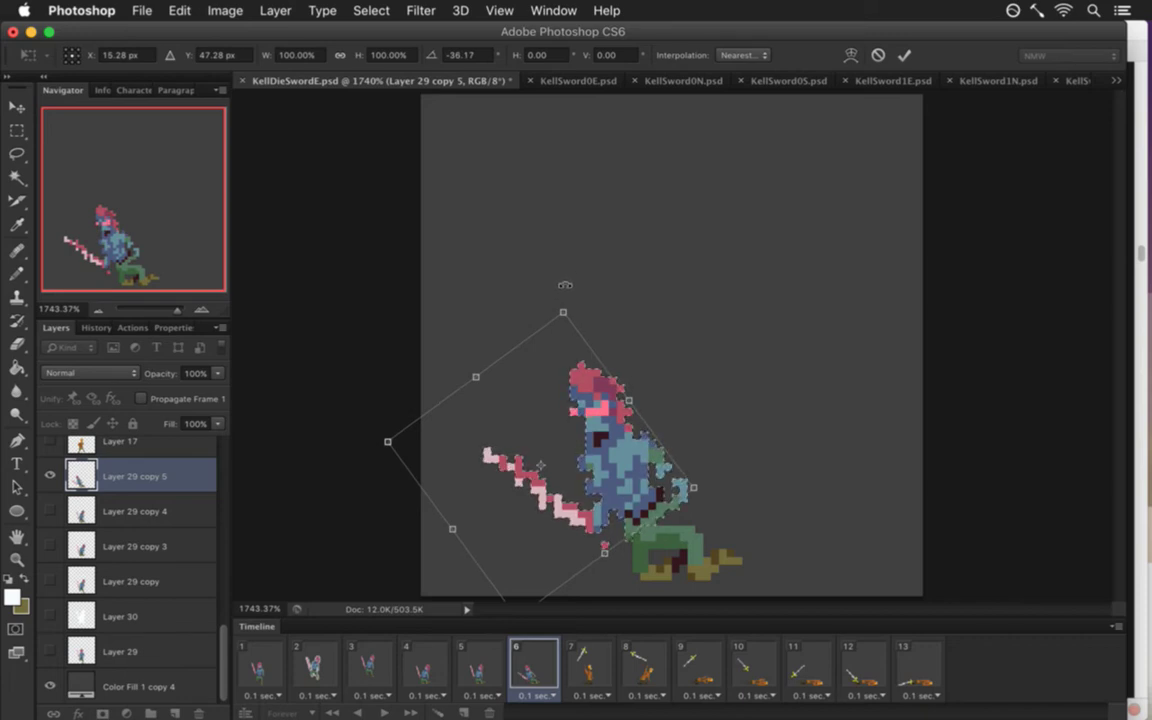
Set the upper body's rotation to -12.3 degrees, fit it back onto the legs, and apply the transform.
{"action": "left_click", "coordinate": [458, 55]}
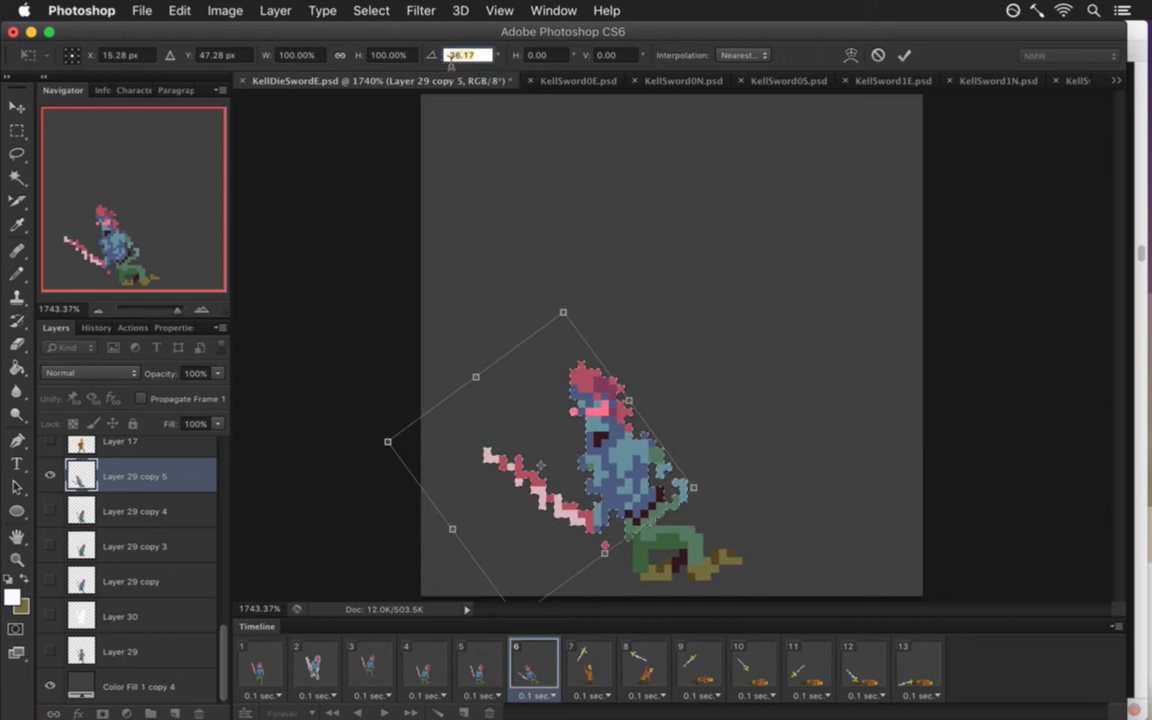
{"action": "type", "text": "-12"}
{"action": "key", "text": "Return"}
{"action": "type", "text": ".3"}
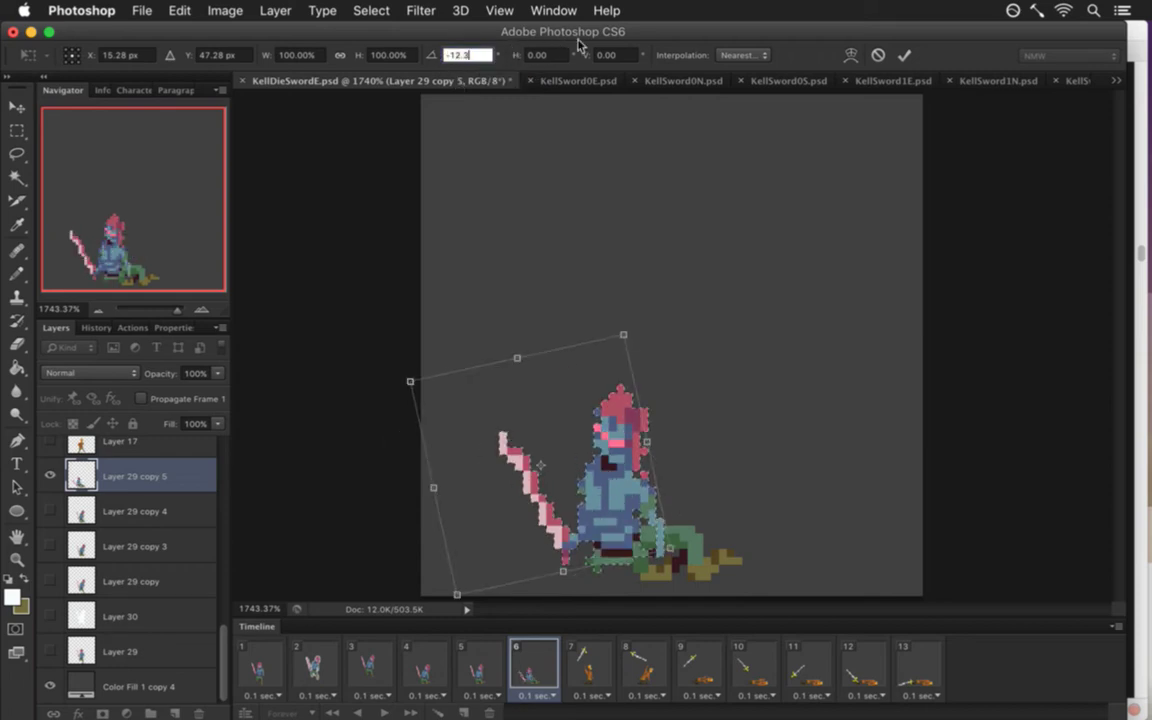
{"action": "key", "text": "Return"}
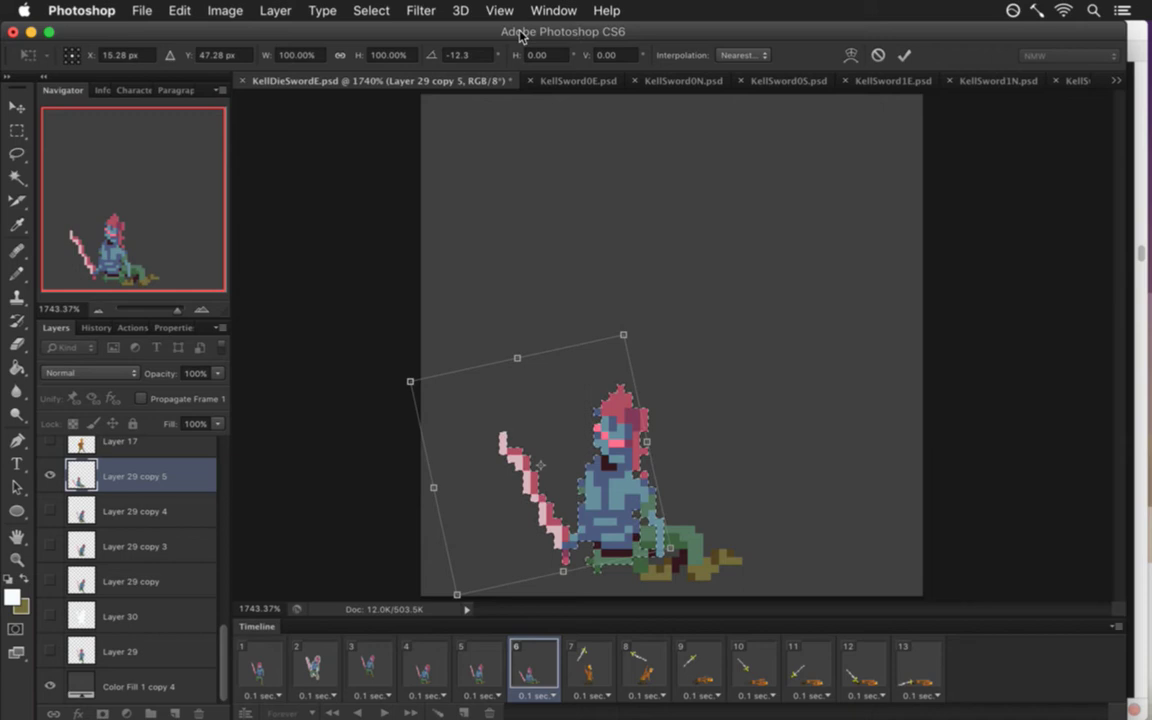
{"action": "left_click_drag", "start_coordinate": [619, 492], "coordinate": [661, 460]}
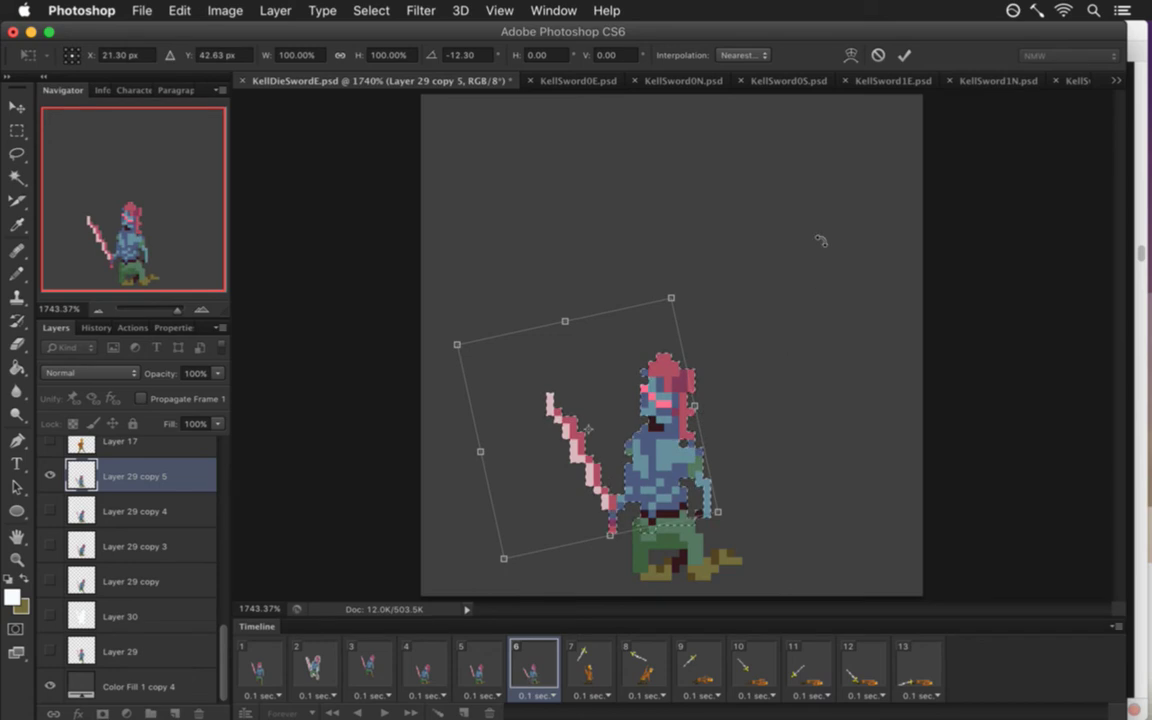
{"action": "key", "text": "Up"}
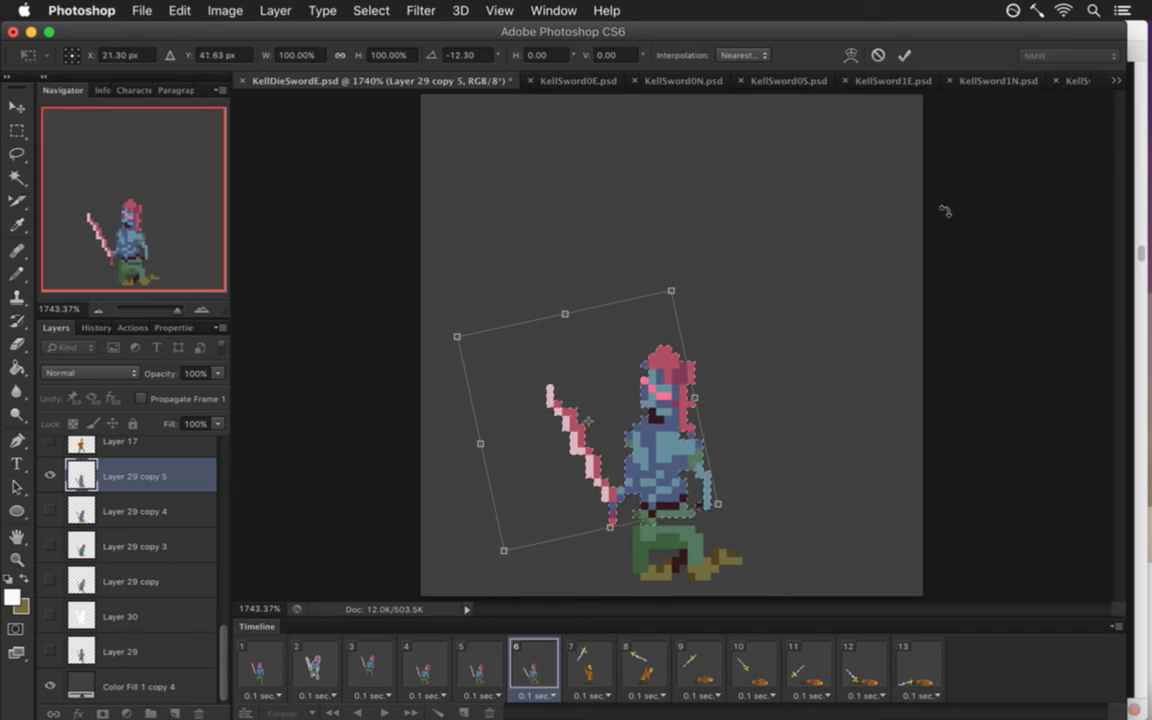
{"action": "left_click", "coordinate": [904, 55]}
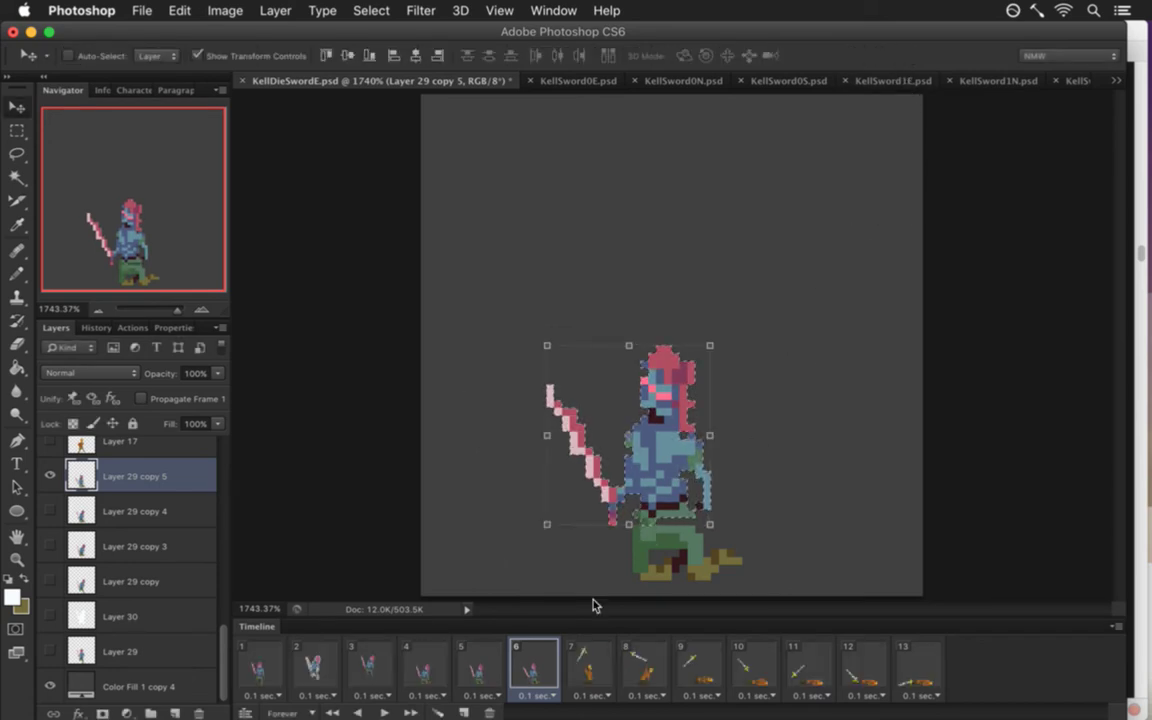
Check frame 6 against frame 5, and nudge the selected upper body one pixel down.
{"action": "left_click", "coordinate": [480, 668]}
{"action": "left_click", "coordinate": [527, 667]}
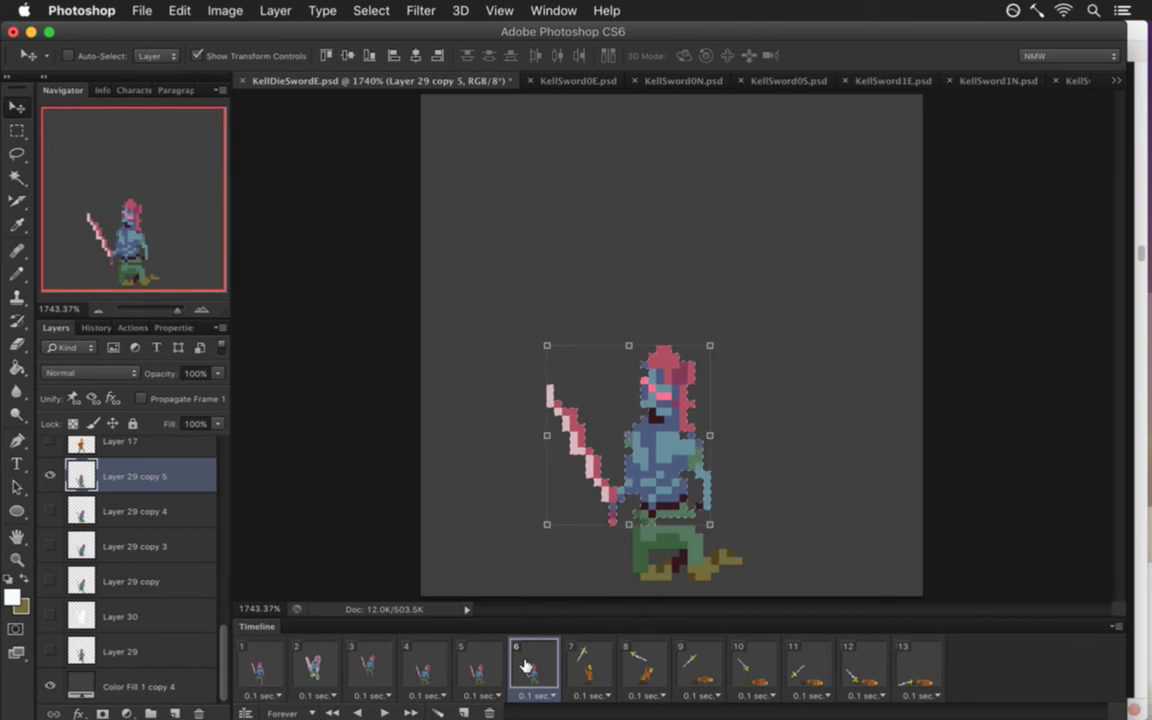
{"action": "key", "text": "Down"}
{"action": "key", "text": "m"}
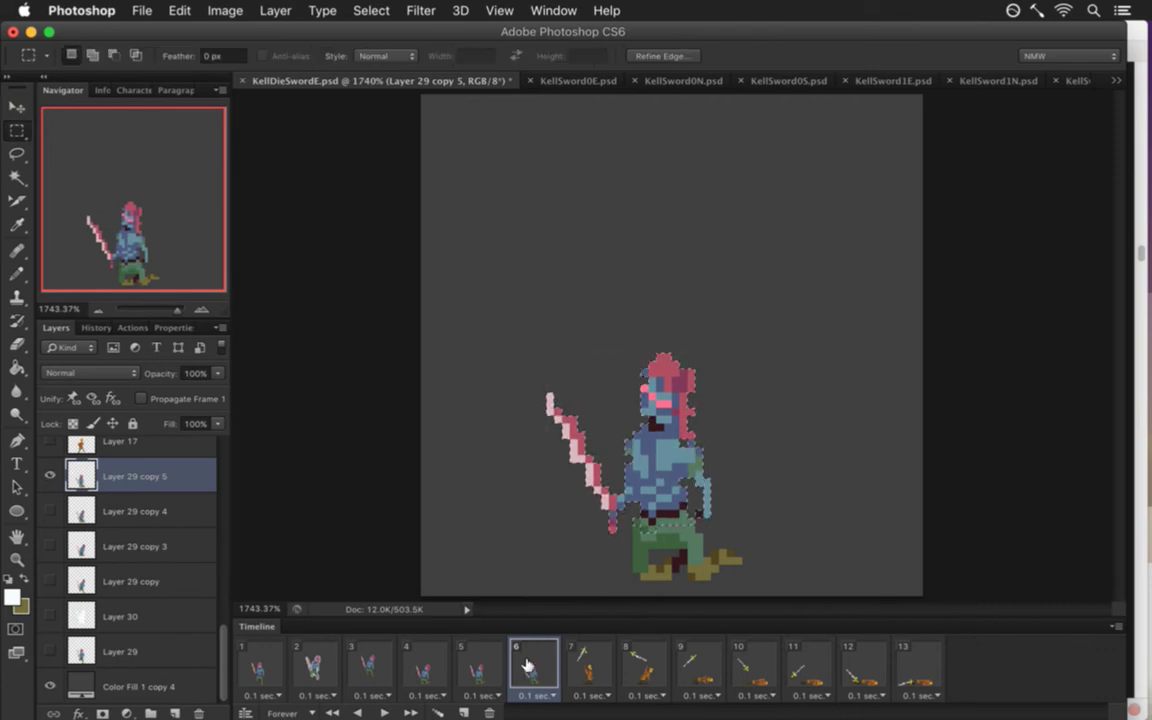
Alternate between frames 5 and 6 to check the upper body's movement, and clear the selection.
{"action": "left_click", "coordinate": [478, 665]}
{"action": "left_click", "coordinate": [548, 661]}
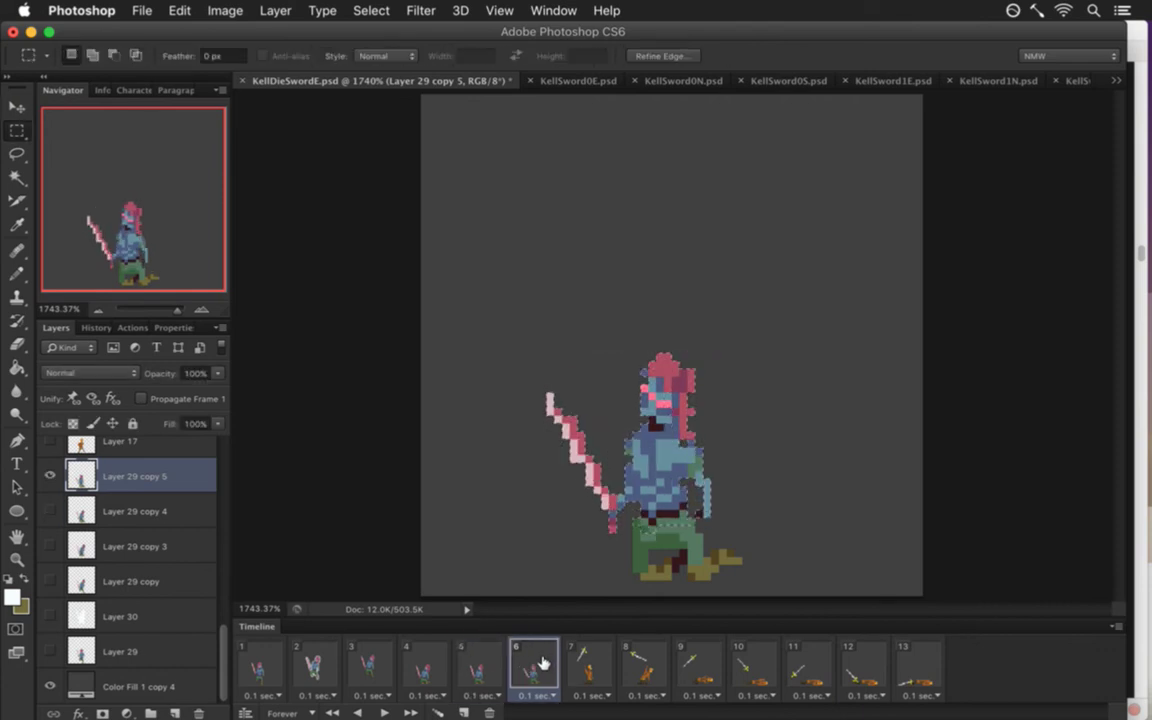
{"action": "left_click", "coordinate": [503, 662]}
{"action": "left_click", "coordinate": [530, 662]}
{"action": "left_click", "coordinate": [475, 666]}
{"action": "left_click", "coordinate": [521, 667]}
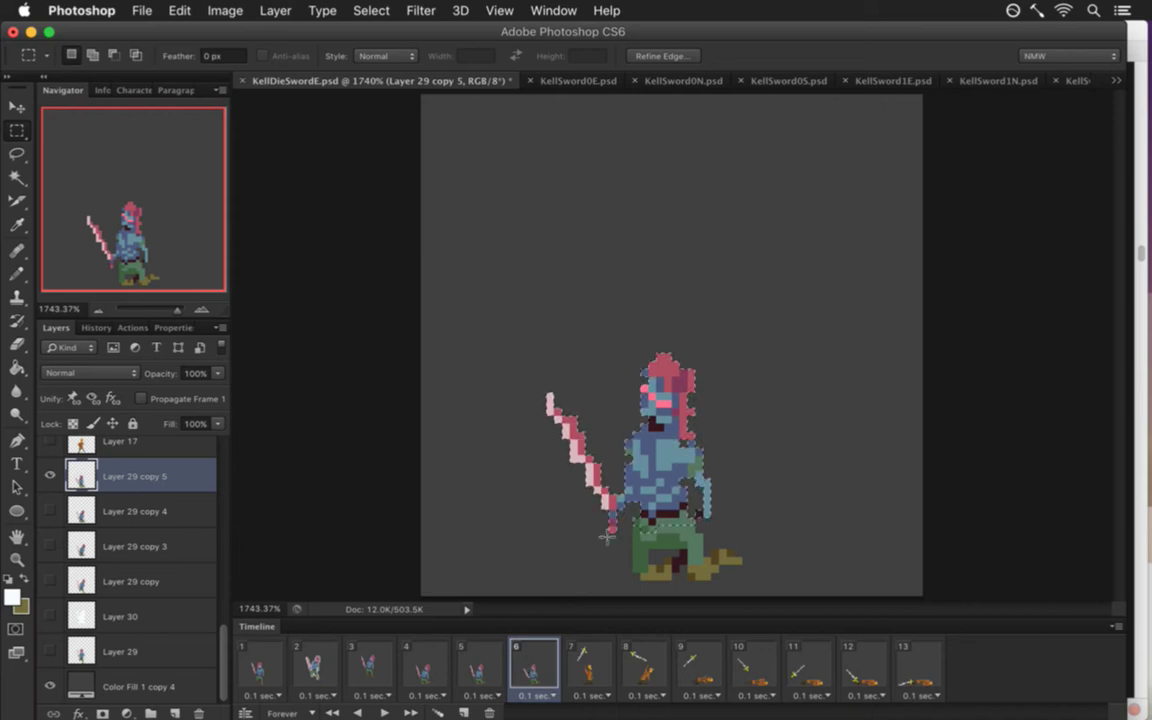
{"action": "left_click", "coordinate": [576, 538]}
{"action": "left_click", "coordinate": [498, 660]}
Duplicate frame 6 as frame 7, and show Layer 29 copy 4 there instead of Layer 29 copy 5.
{"action": "left_click", "coordinate": [524, 663]}
{"action": "left_click", "coordinate": [467, 710]}
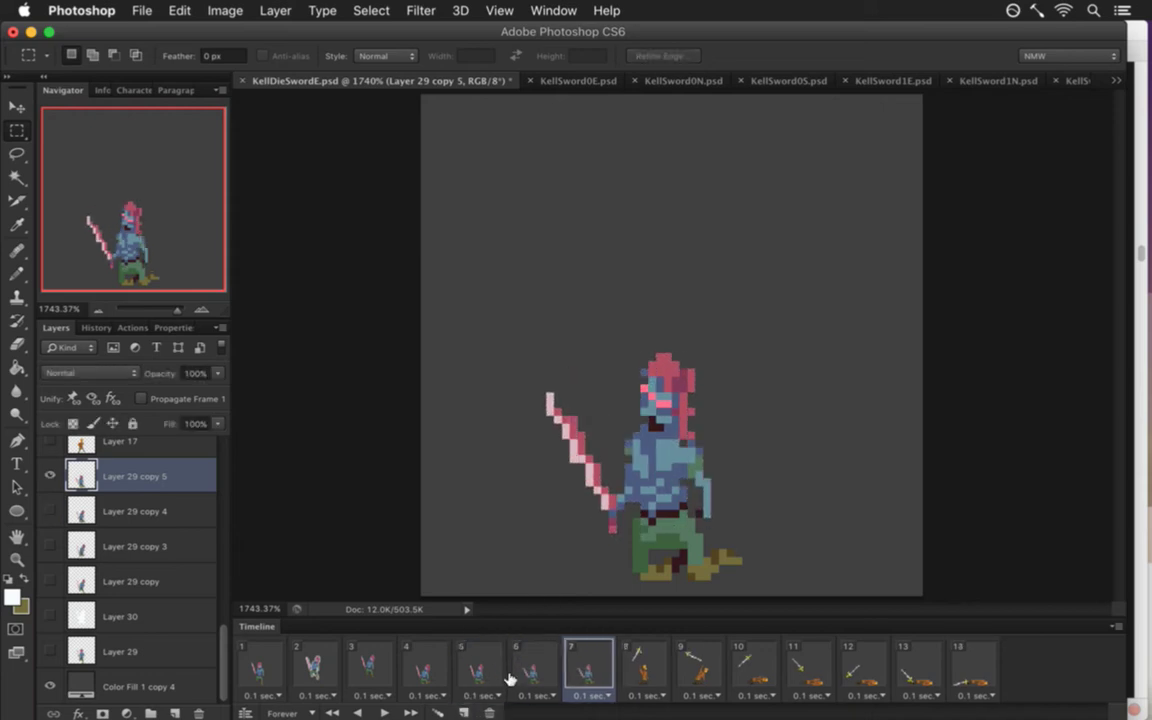
{"action": "left_click", "coordinate": [51, 477]}
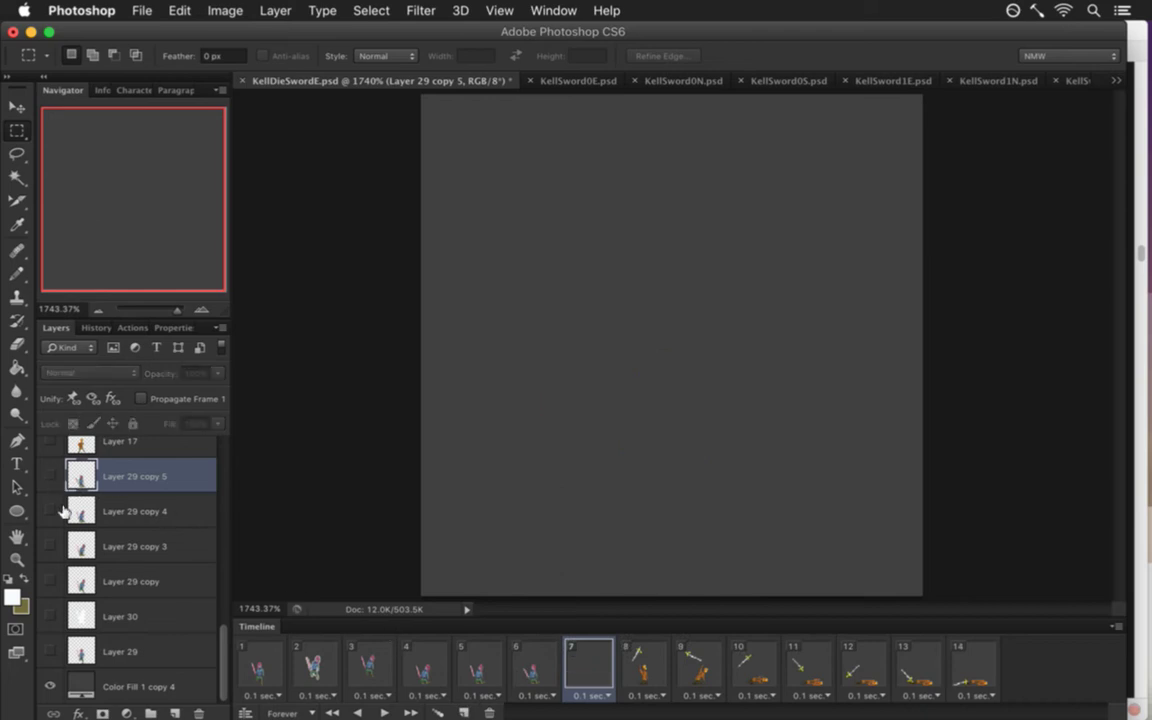
{"action": "left_click", "coordinate": [76, 511]}
{"action": "left_click", "coordinate": [49, 511]}
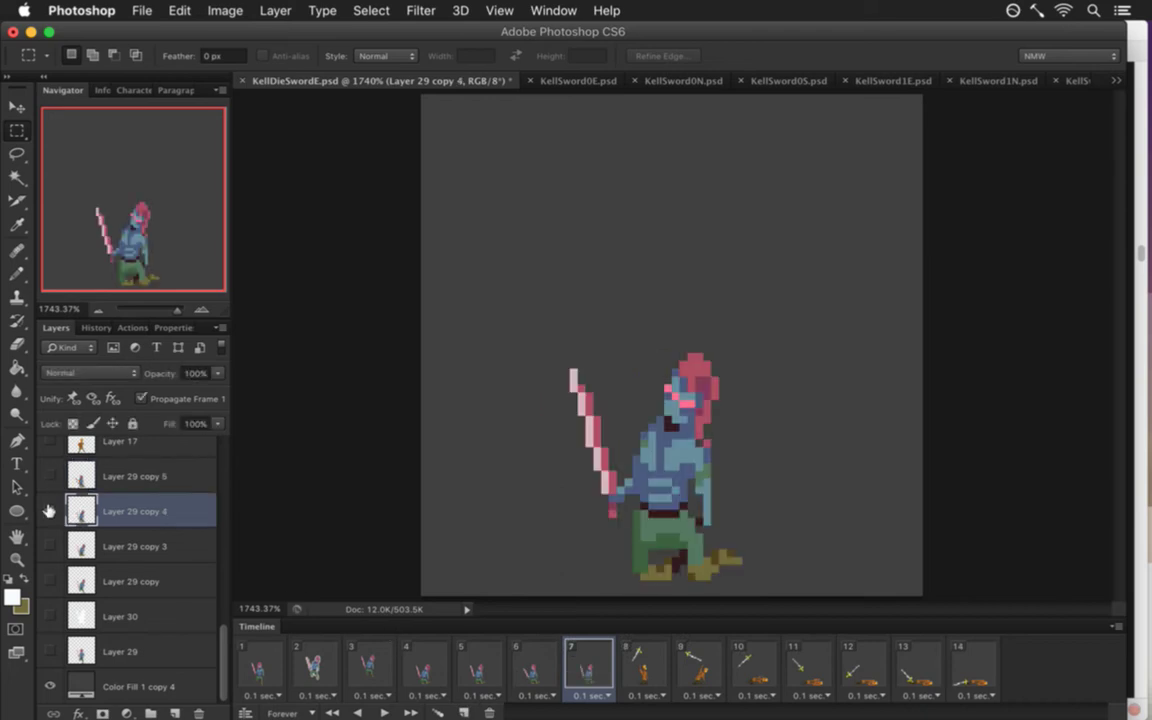
Duplicate Layer 29 copy 4 above Layer 29 copy 5, and show only the duplicate as the character in frame 7.
{"action": "left_click", "coordinate": [175, 712]}
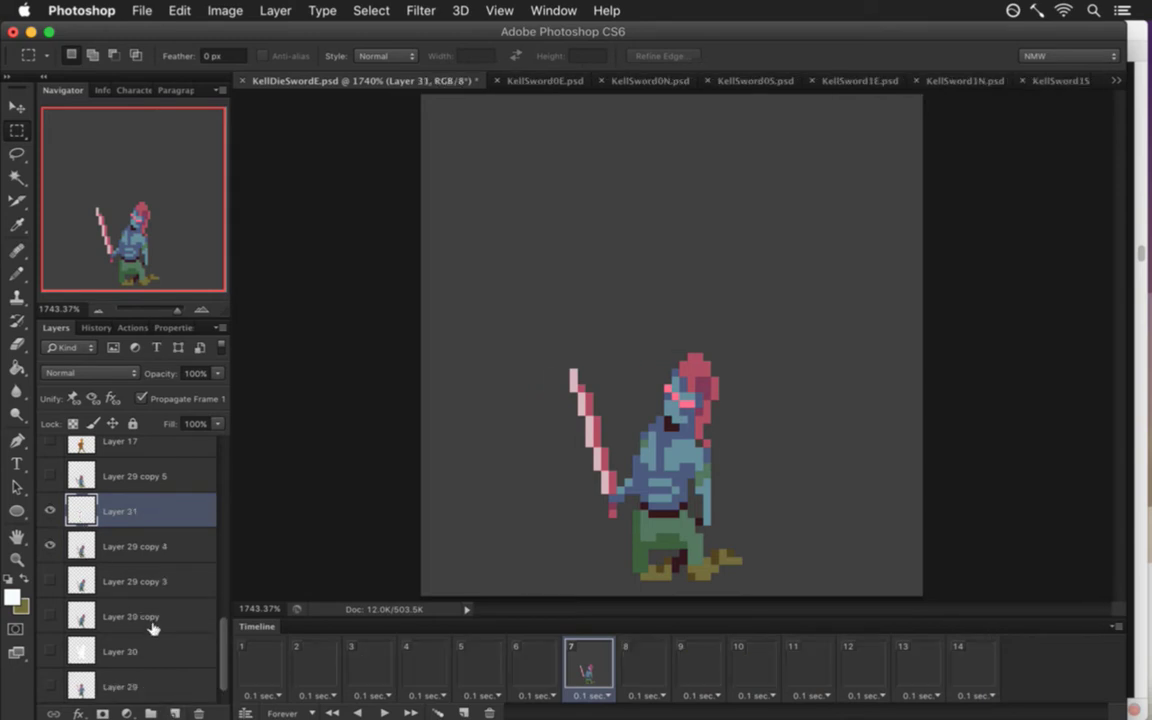
{"action": "key", "text": "Delete"}
{"action": "left_click", "coordinate": [83, 512]}
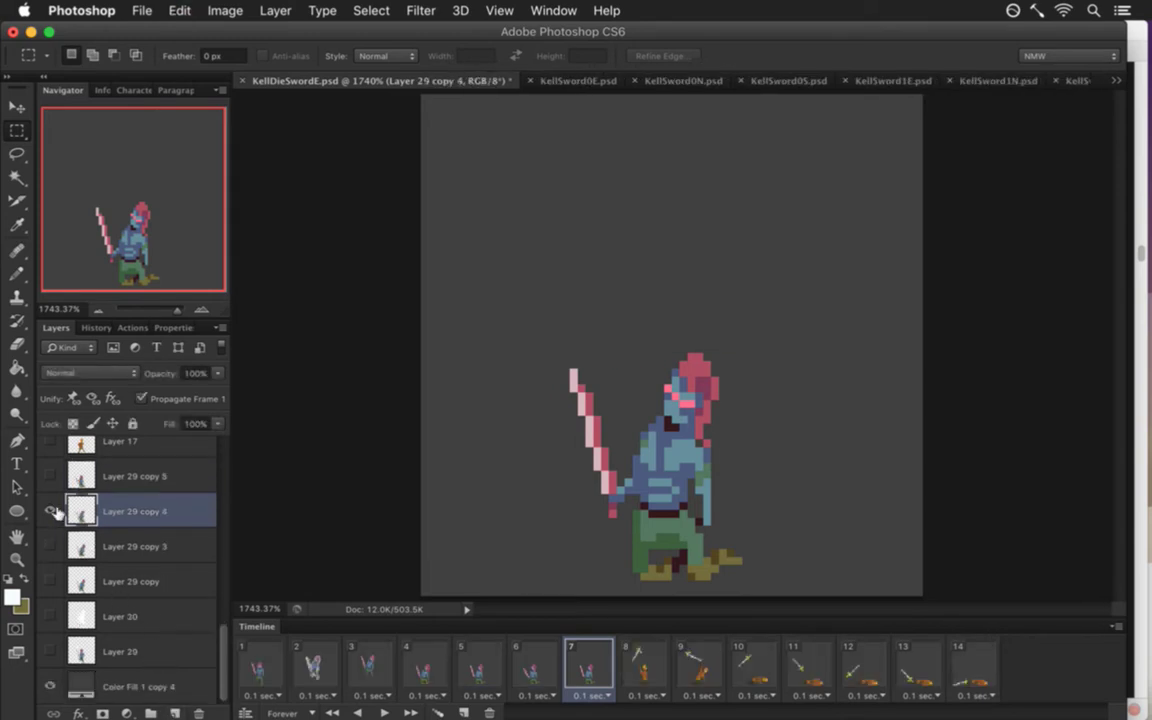
{"action": "left_click", "coordinate": [51, 511]}
{"action": "left_click_drag", "start_coordinate": [56, 515], "coordinate": [55, 468]}
{"action": "left_click", "coordinate": [51, 474]}
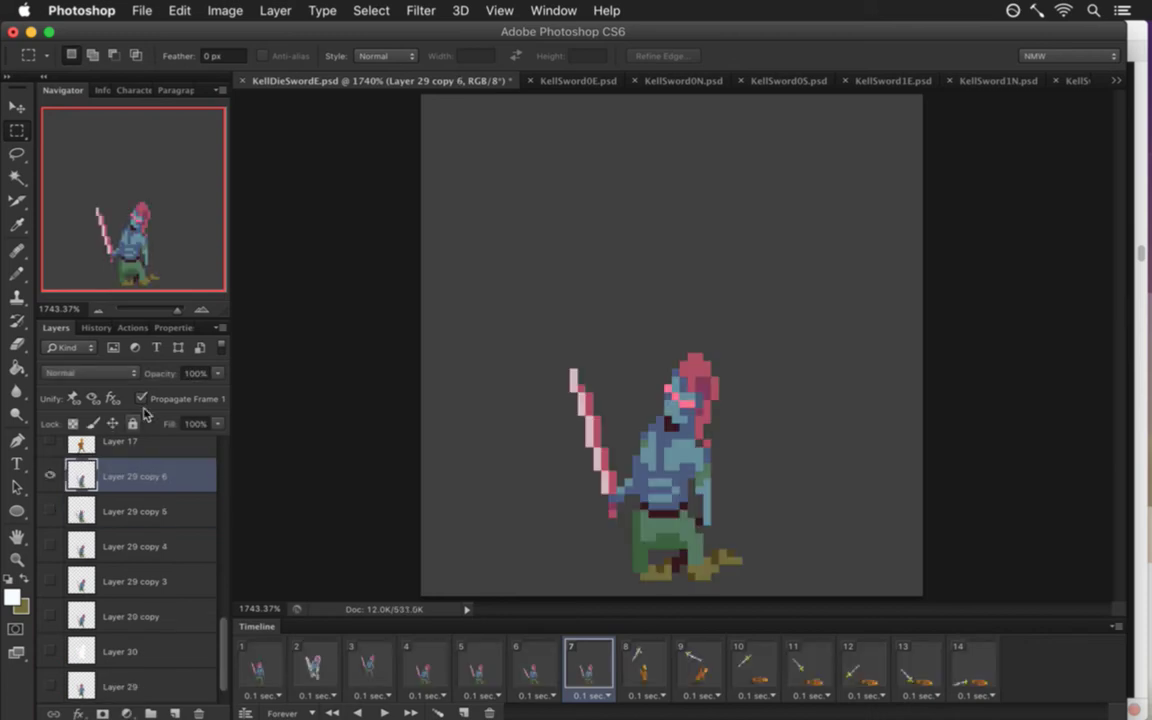
Turn off Propagate Frame 1 for the Layer 29 layers, their copies and Layer 30, and save the document.
{"action": "left_click", "coordinate": [120, 546]}
{"action": "left_click", "coordinate": [150, 400]}
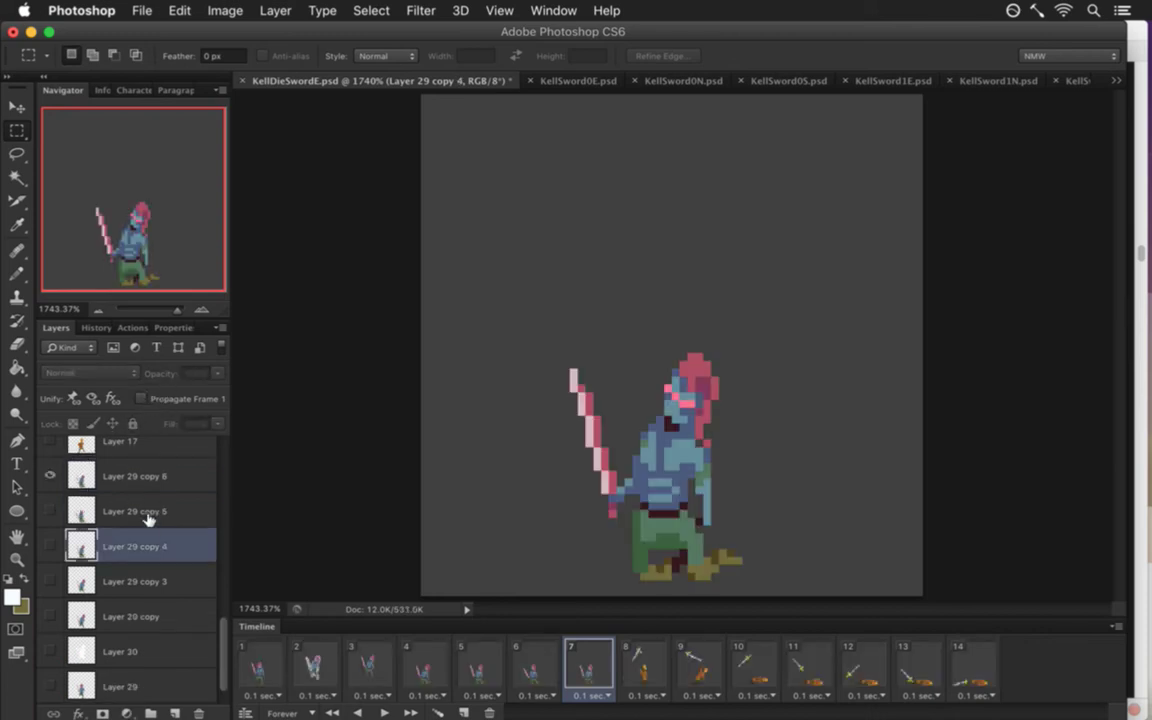
{"action": "left_click", "coordinate": [135, 581]}
{"action": "left_click", "coordinate": [135, 617]}
{"action": "left_click", "coordinate": [141, 398]}
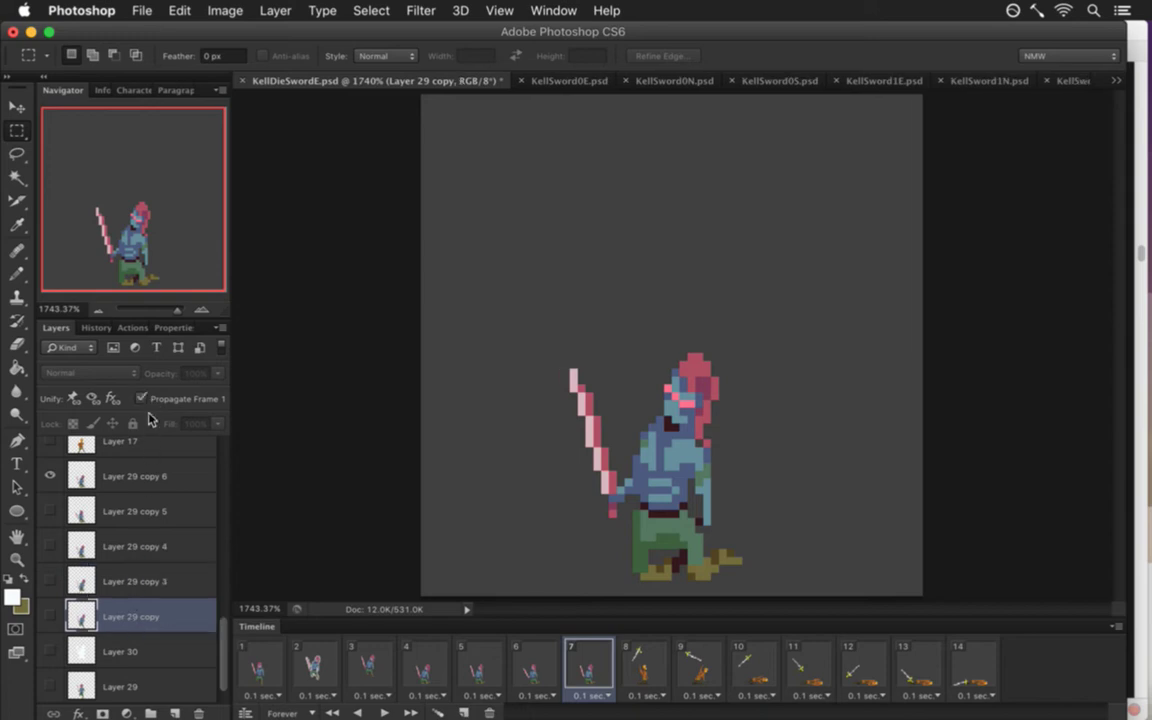
{"action": "left_click", "coordinate": [120, 651]}
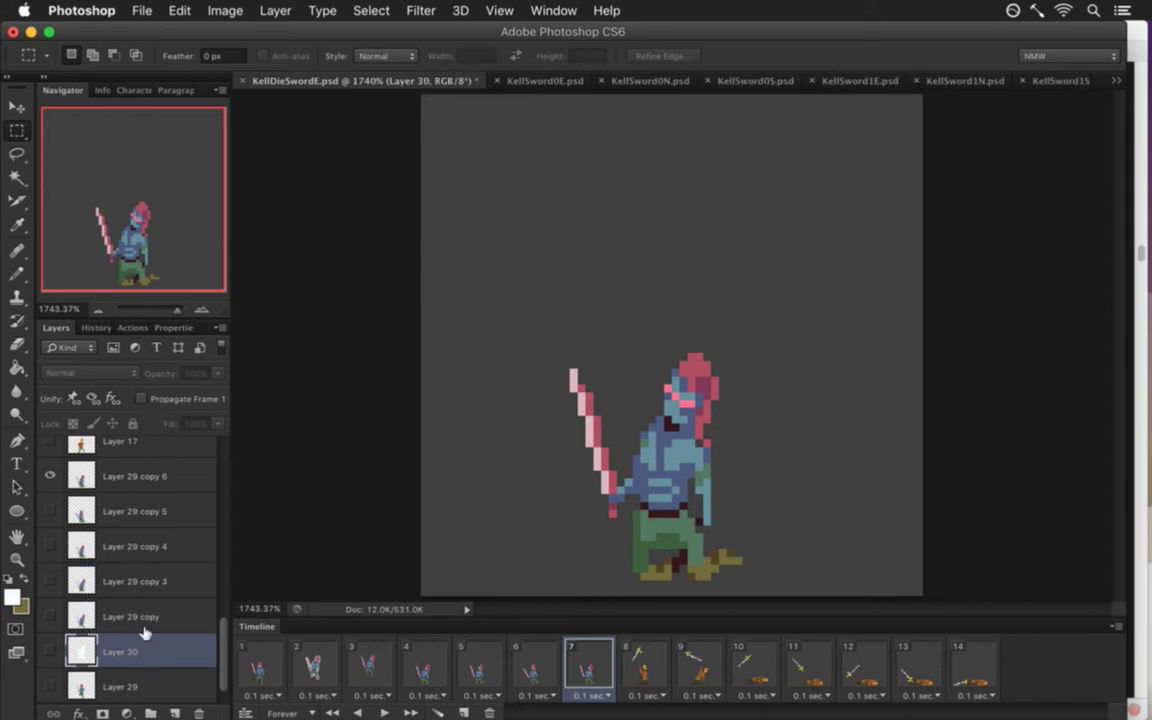
{"action": "left_click", "coordinate": [130, 684]}
{"action": "left_click", "coordinate": [141, 398]}
{"action": "key", "text": "super+s"}
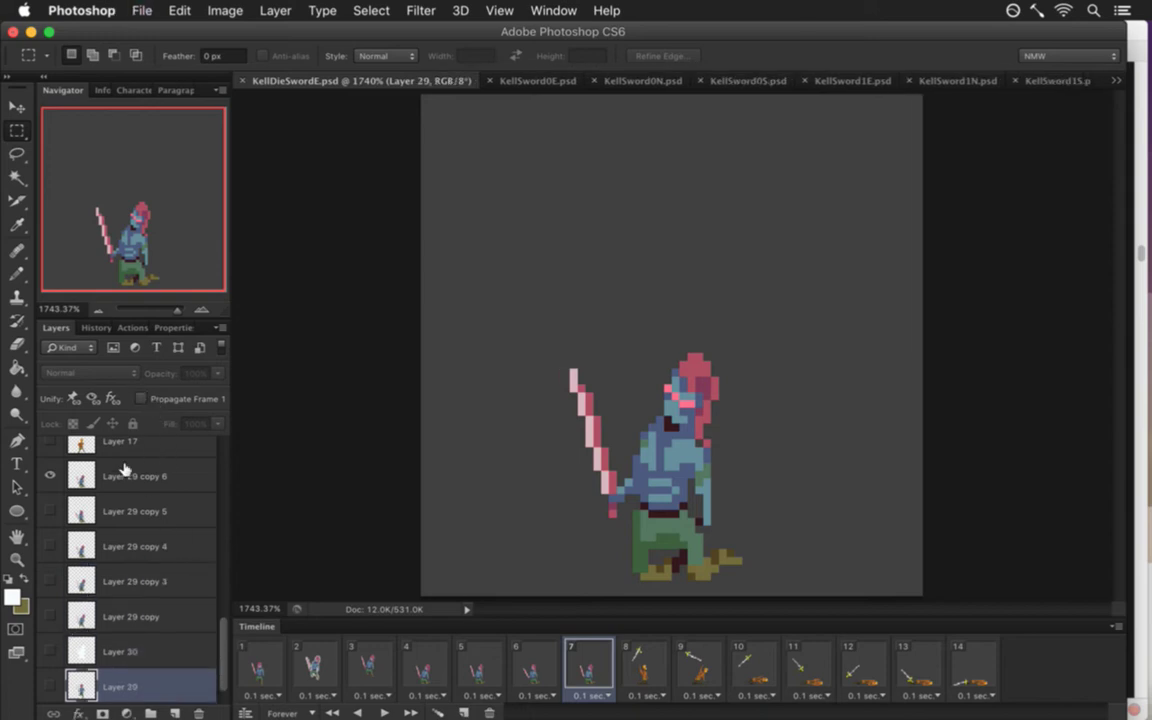
Select Layer 29 copy 6 and compare frame 7 with frames 6 and 5.
{"action": "left_click", "coordinate": [128, 467]}
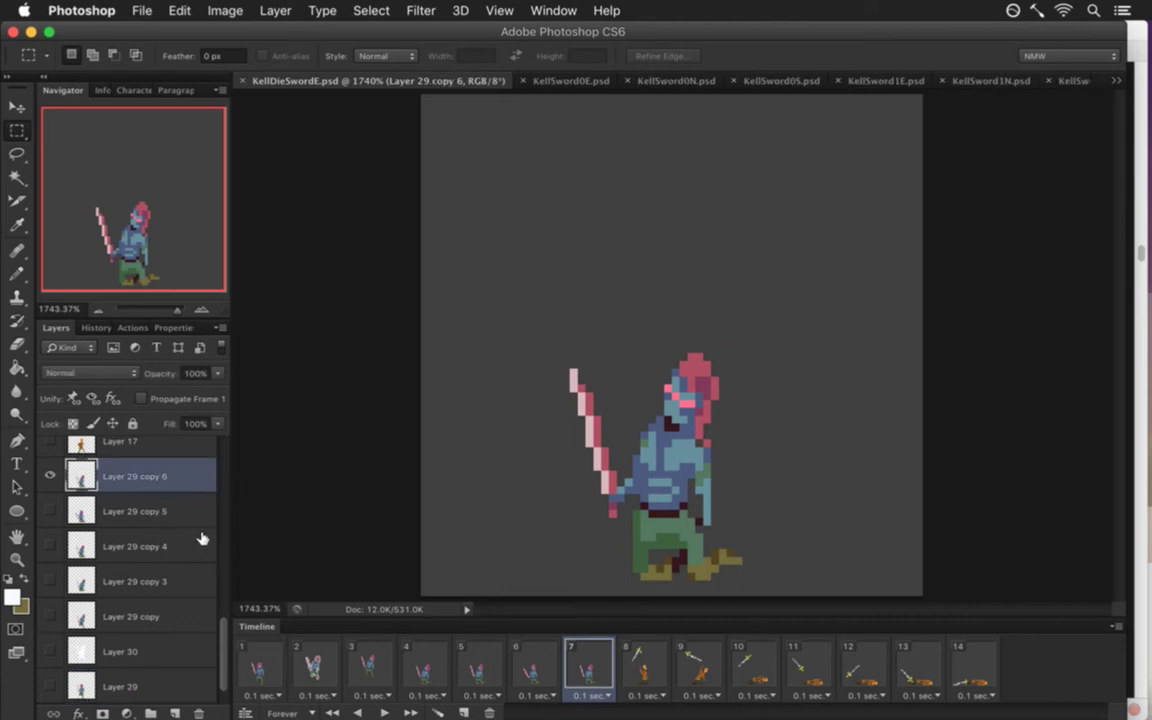
{"action": "left_click", "coordinate": [521, 651]}
{"action": "left_click", "coordinate": [576, 663]}
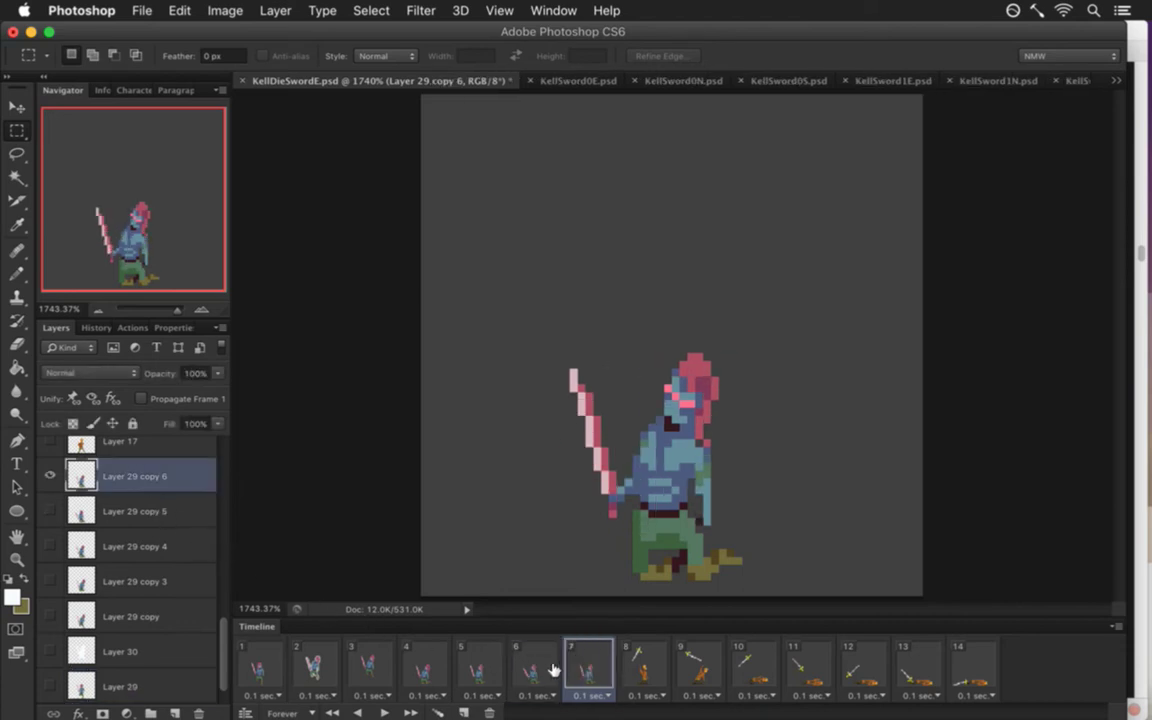
{"action": "left_click", "coordinate": [478, 665]}
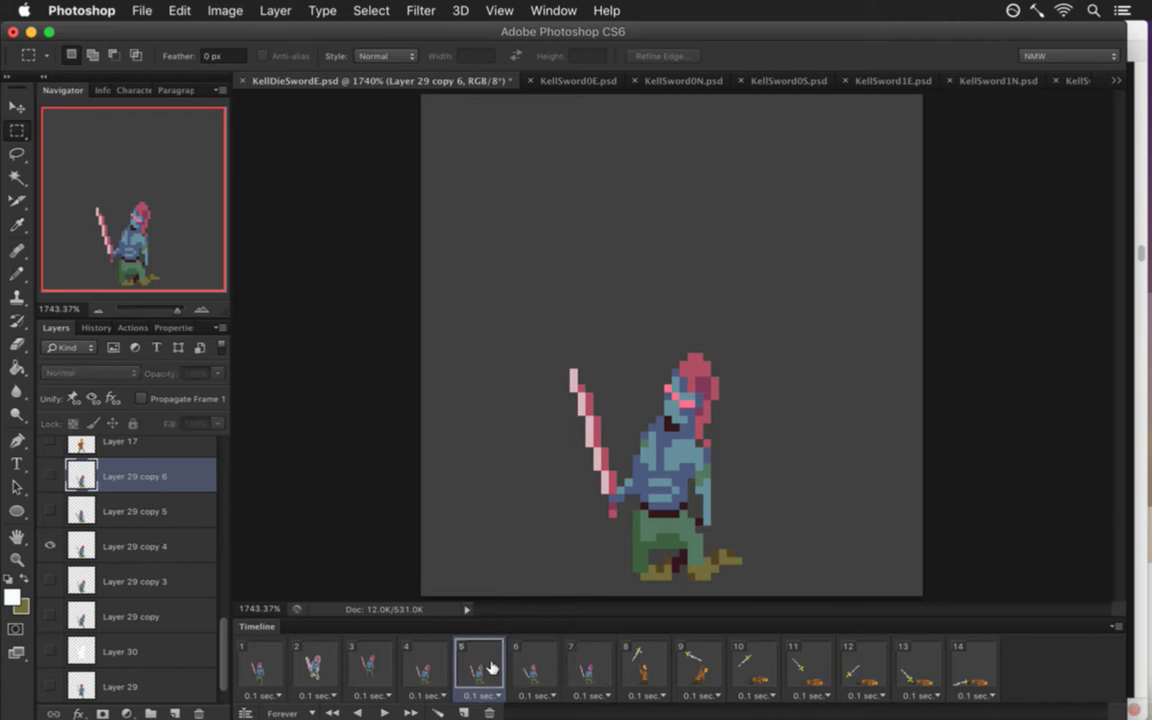
{"action": "left_click", "coordinate": [593, 662]}
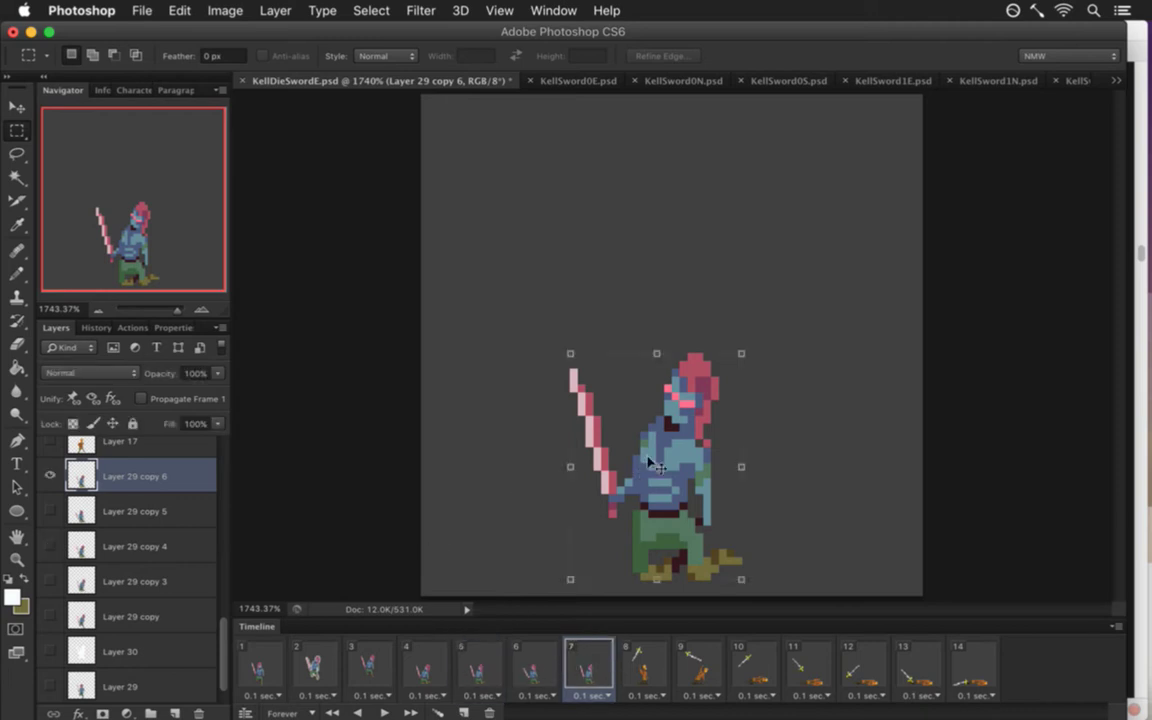
Select the upper body and sword in frame 7 and rotate them by -24.6 degrees.
{"action": "key", "text": "v"}
{"action": "key", "text": "m"}
{"action": "left_click_drag", "start_coordinate": [517, 320], "coordinate": [760, 524]}
{"action": "key", "text": "v"}
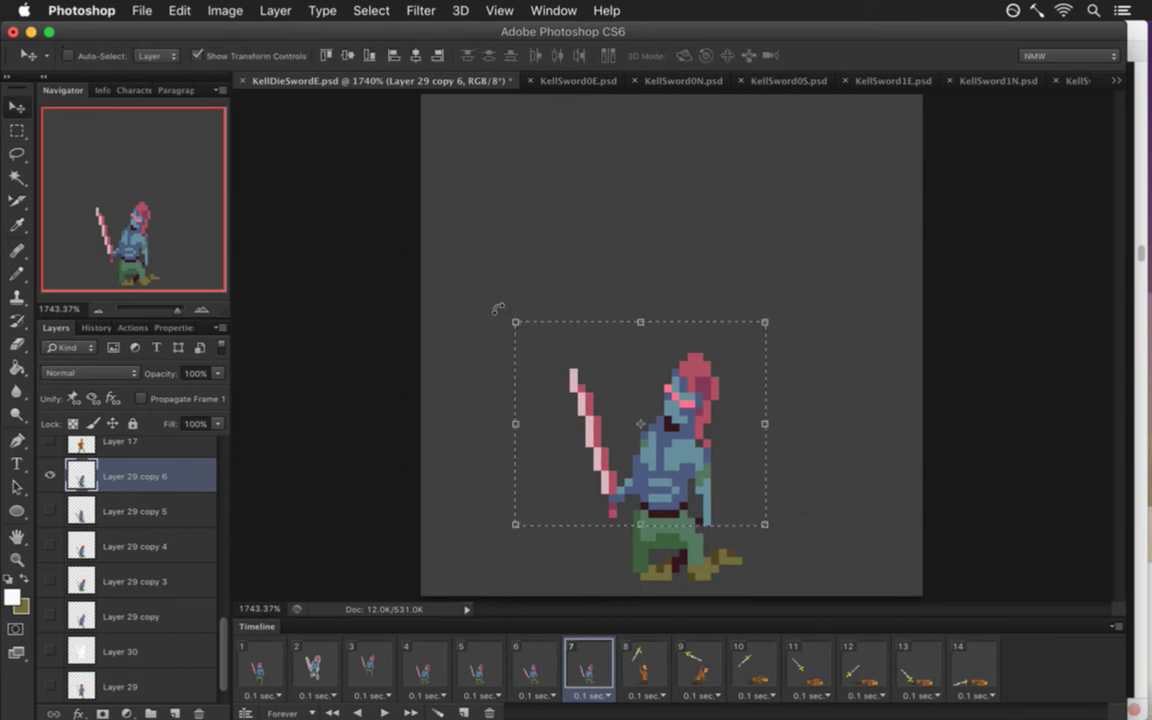
{"action": "left_click_drag", "start_coordinate": [501, 311], "coordinate": [471, 361]}
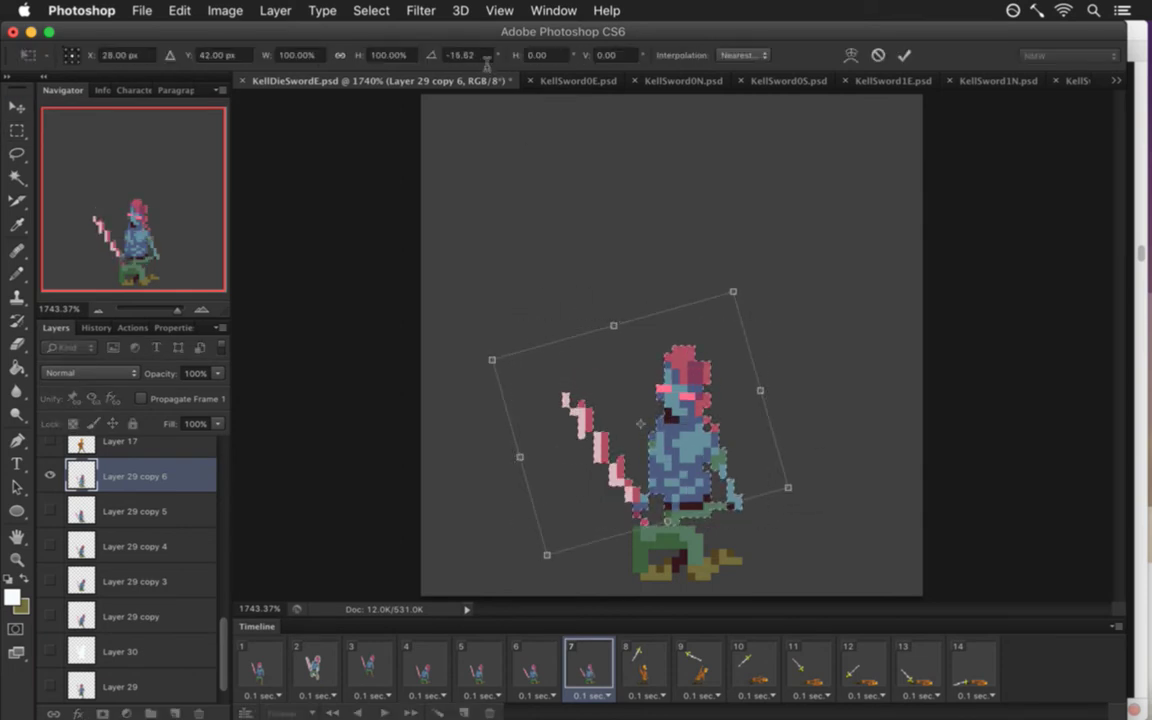
{"action": "left_click", "coordinate": [452, 58]}
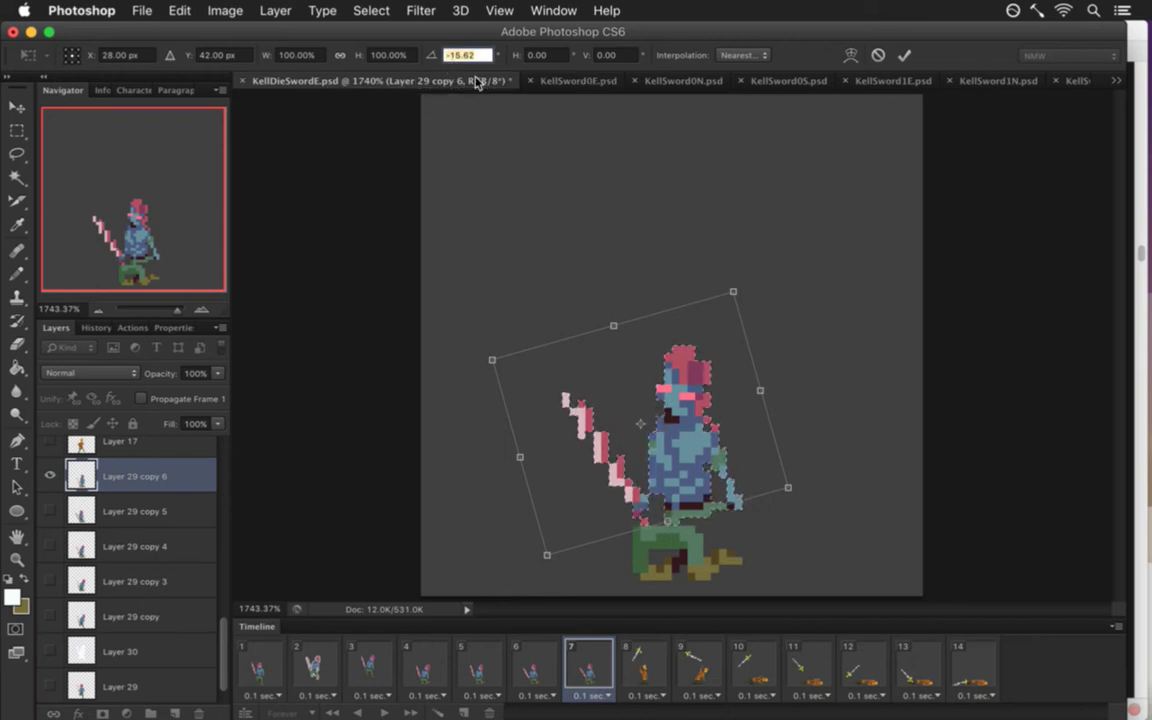
{"action": "type", "text": "4.6"}
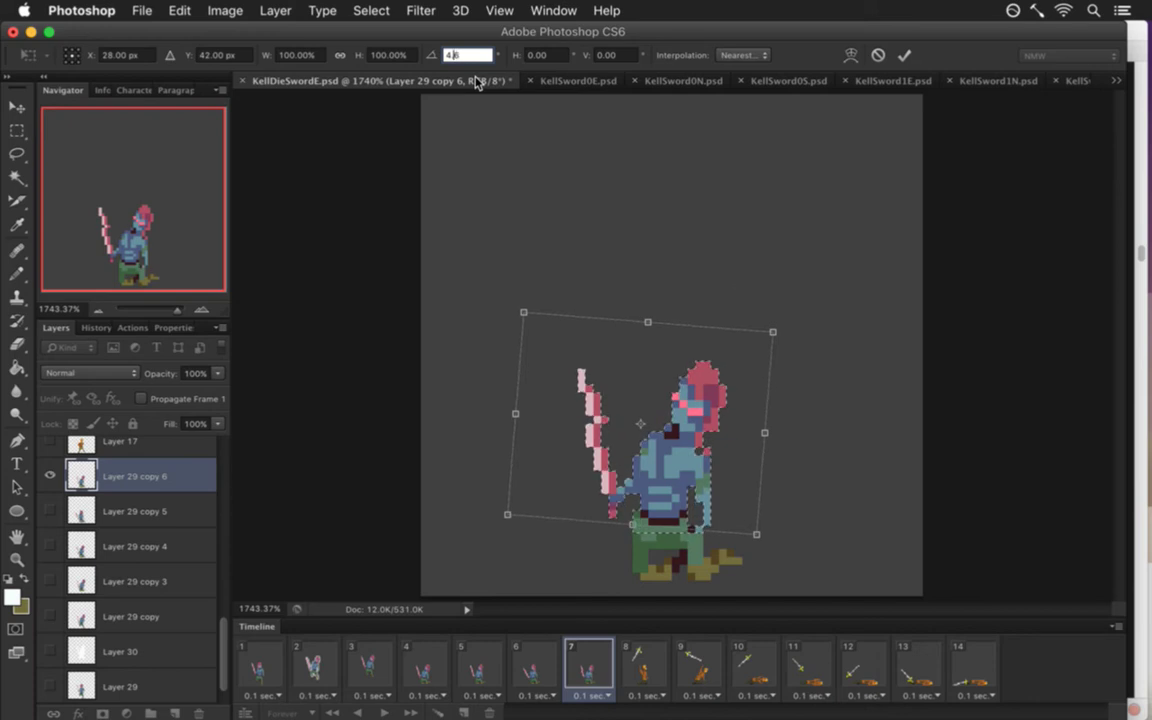
{"action": "type", "text": "2"}
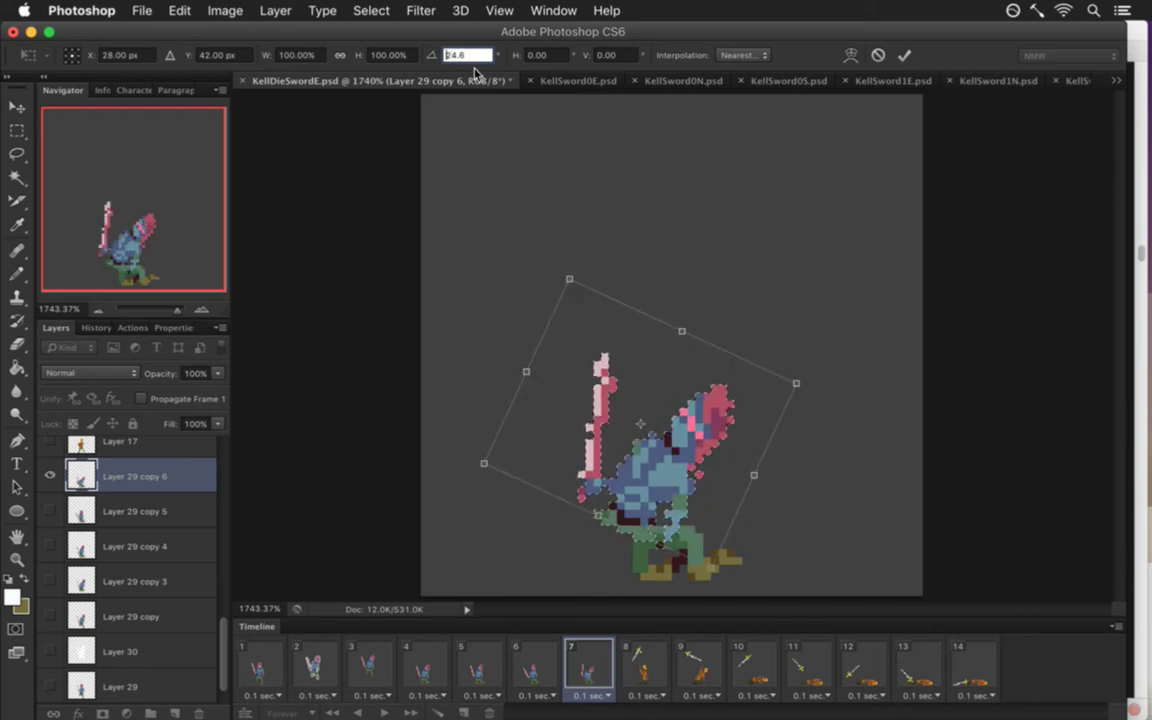
{"action": "type", "text": "-"}
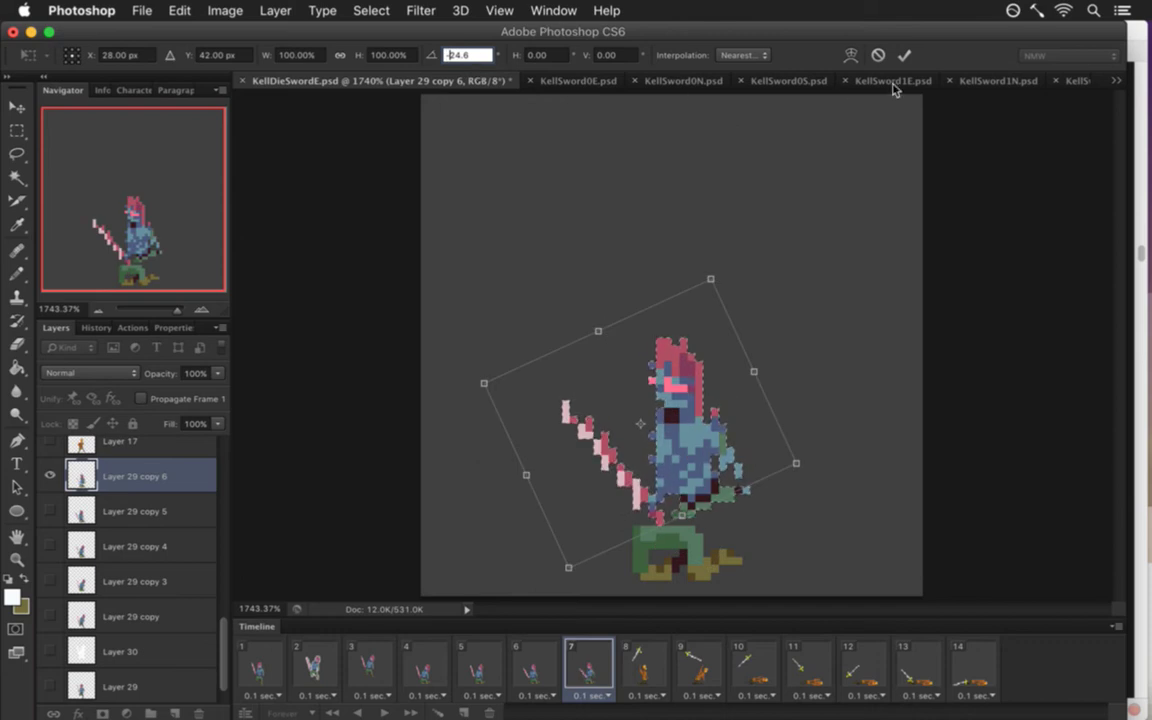
{"action": "left_click", "coordinate": [904, 55]}
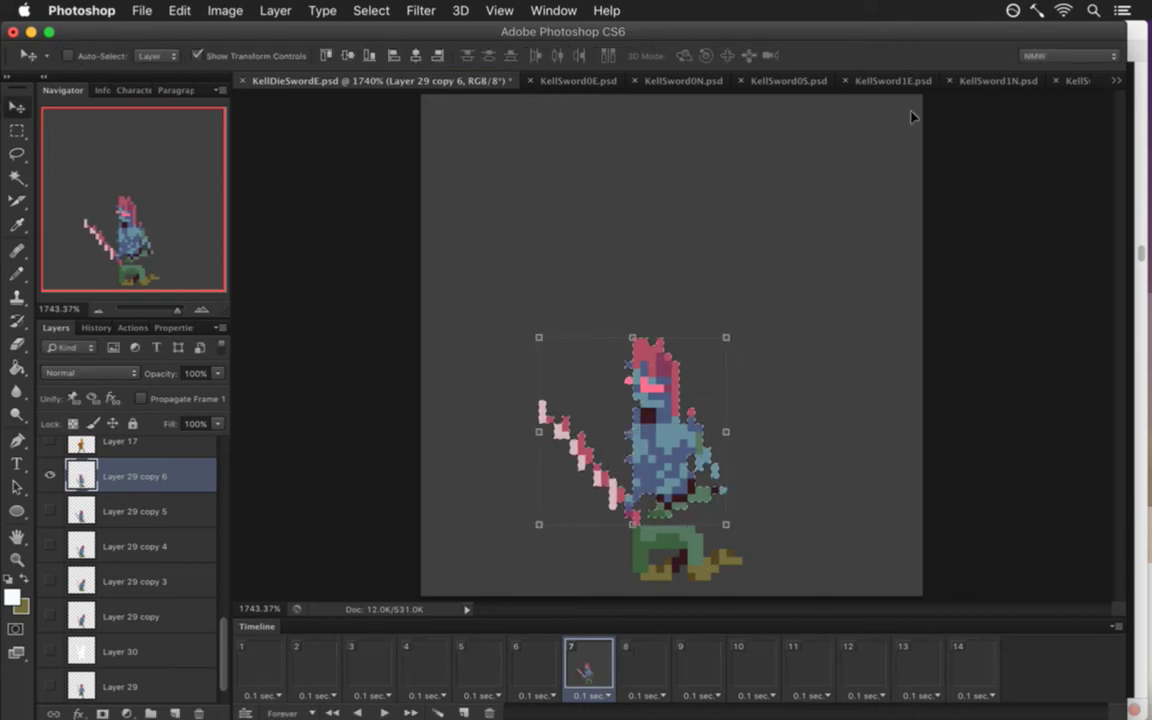
Nudge the rotated upper body six pixels left and three pixels down onto the legs, clear the selection, and save the document.
{"action": "key", "text": "Left"}
{"action": "key", "text": "Left"}
{"action": "key", "text": "Left"}
{"action": "key", "text": "Down"}
{"action": "key", "text": "Down"}
{"action": "key", "text": "Down"}
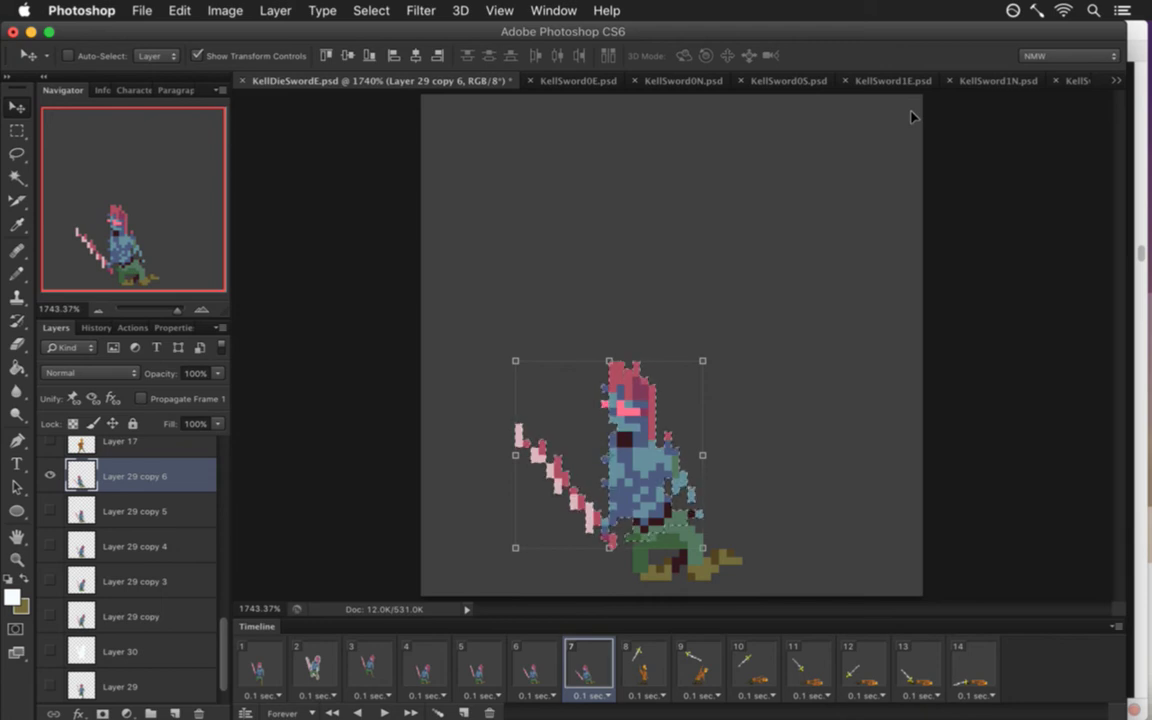
{"action": "key", "text": "l"}
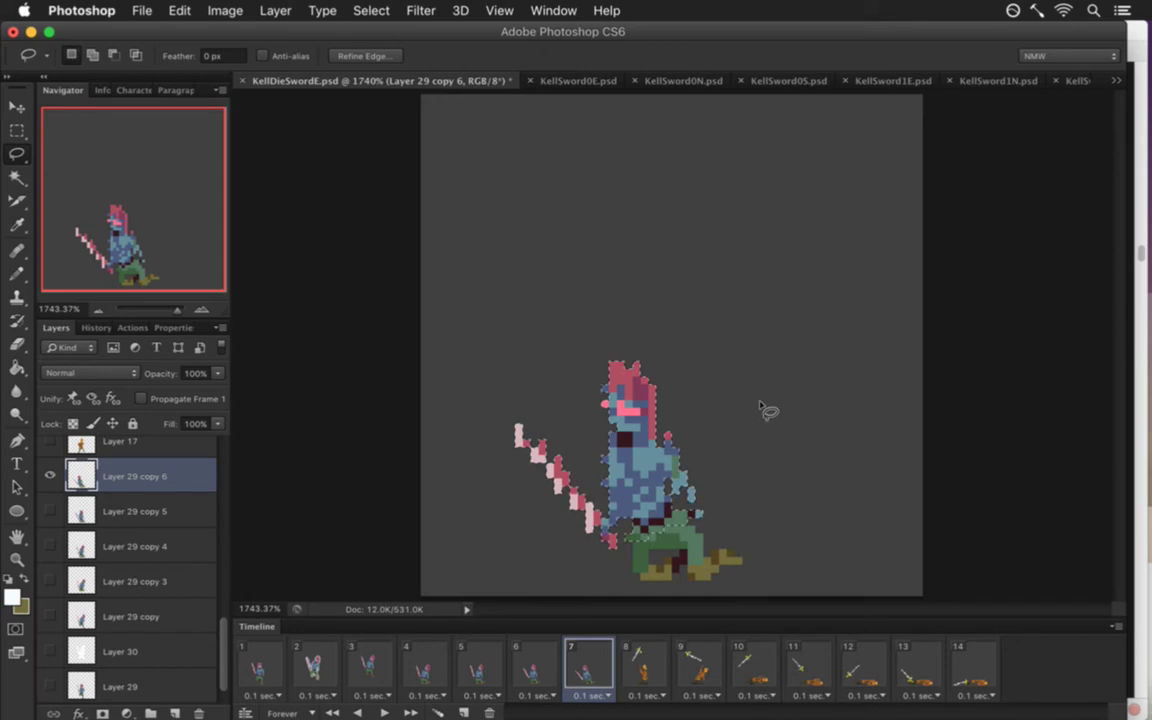
{"action": "key", "text": "m"}
{"action": "key", "text": "ctrl+s"}
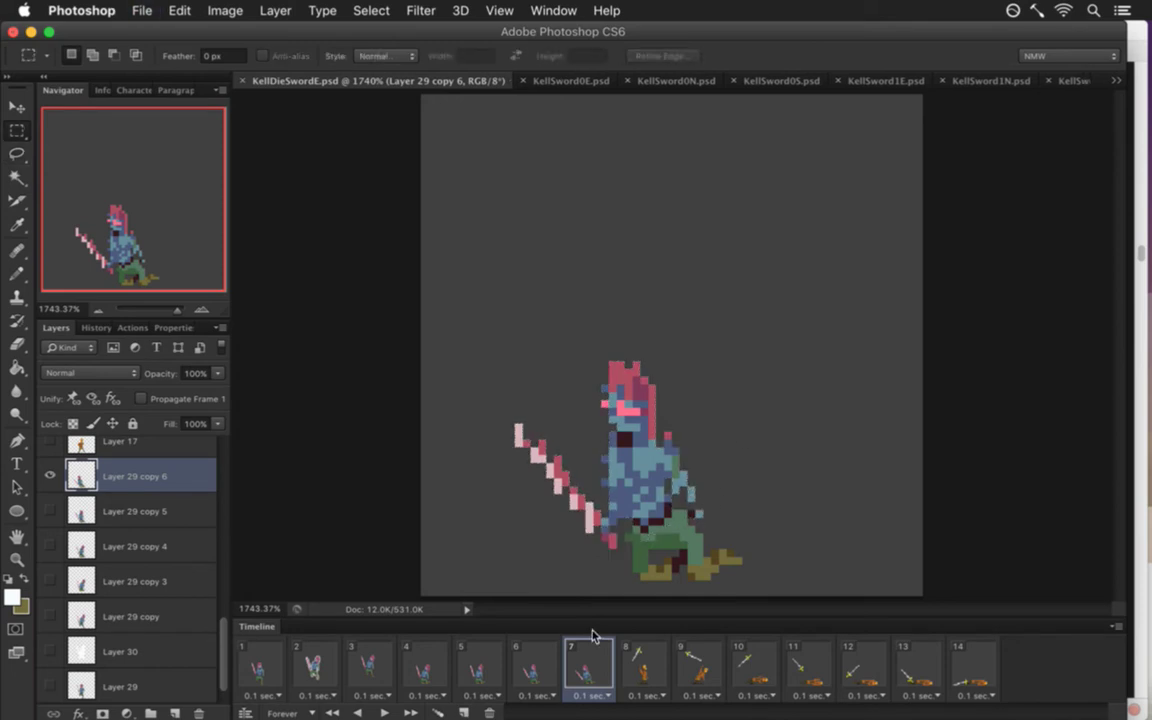
Alternate between frames 6 and 7 to check the upper body's backward lean.
{"action": "left_click", "coordinate": [548, 663]}
{"action": "left_click", "coordinate": [591, 665]}
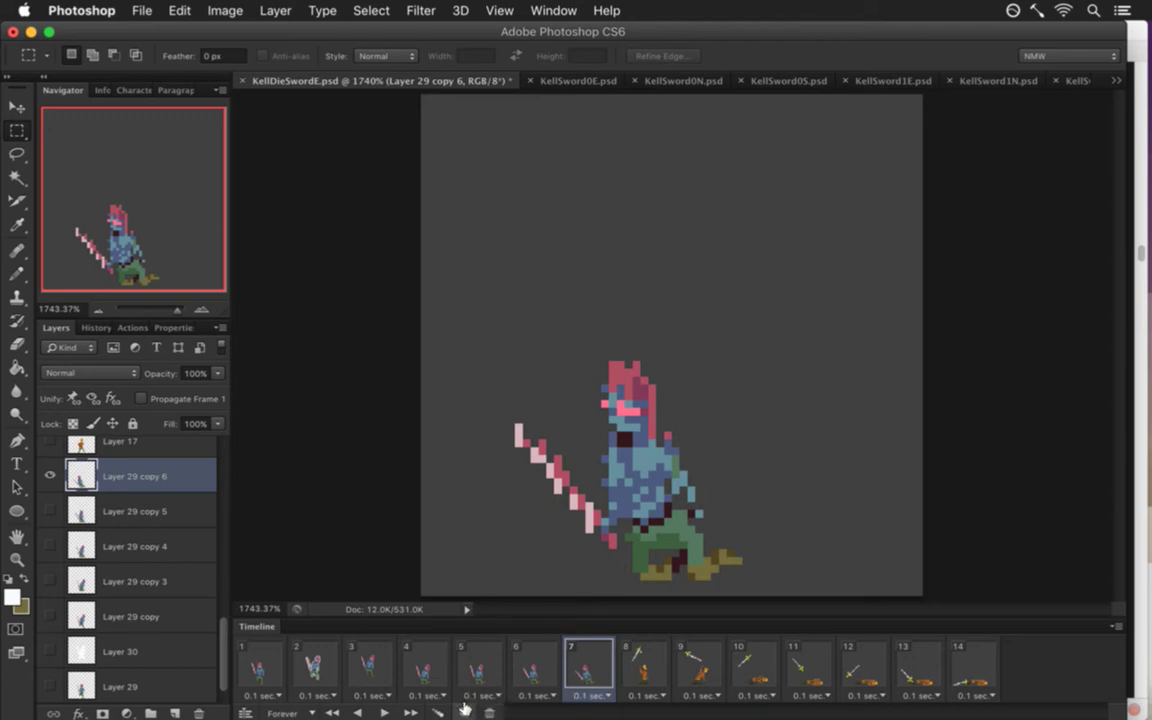
{"action": "left_click", "coordinate": [540, 665]}
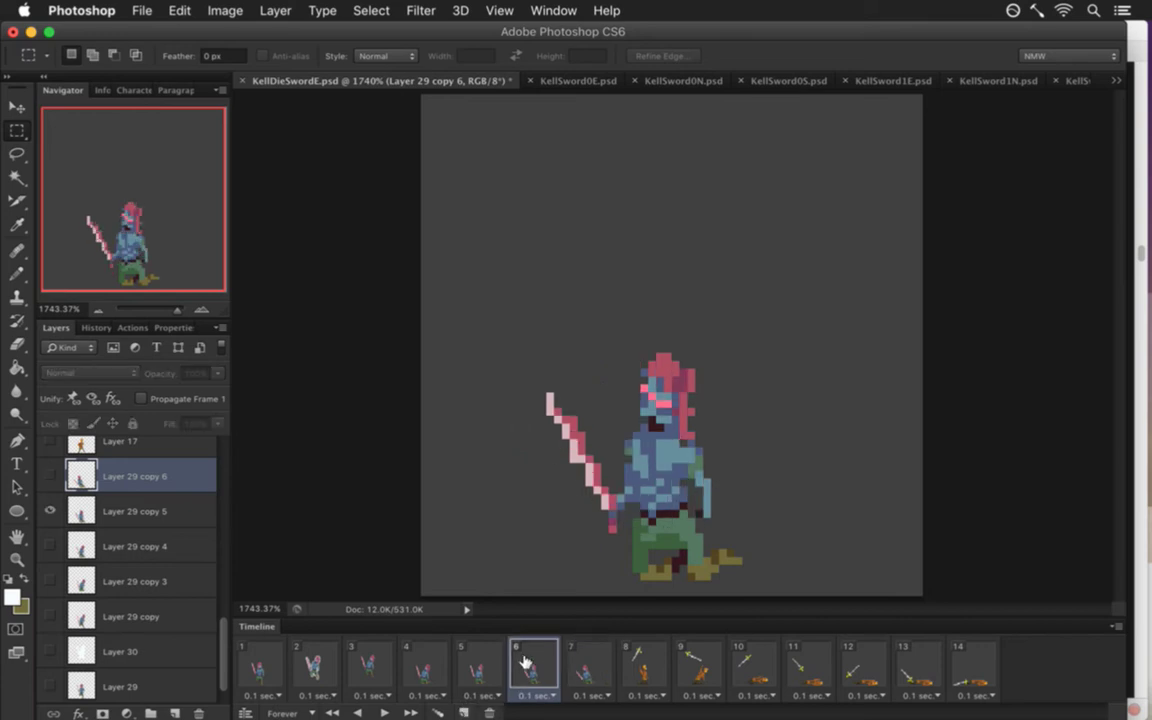
{"action": "left_click", "coordinate": [582, 662]}
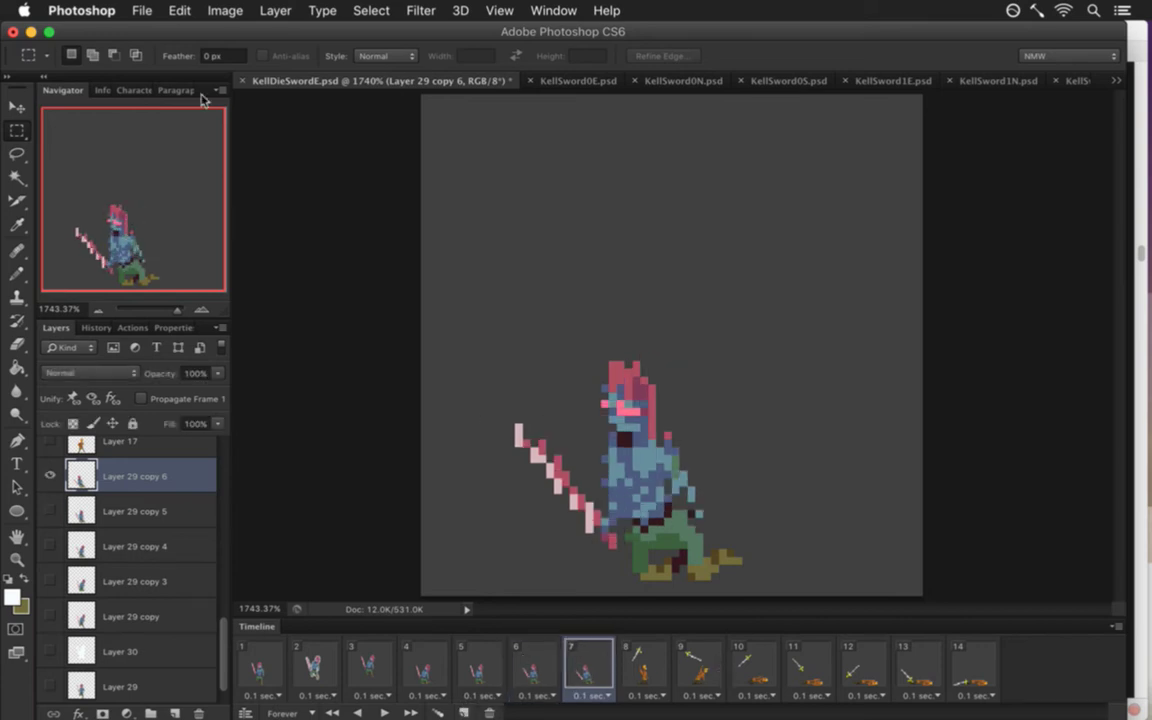
Open RoqDieE.psd from the Shadow folder to check its animation frames, and close it.
{"action": "left_click", "coordinate": [148, 12]}
{"action": "left_click", "coordinate": [170, 49]}
{"action": "left_click", "coordinate": [477, 270]}
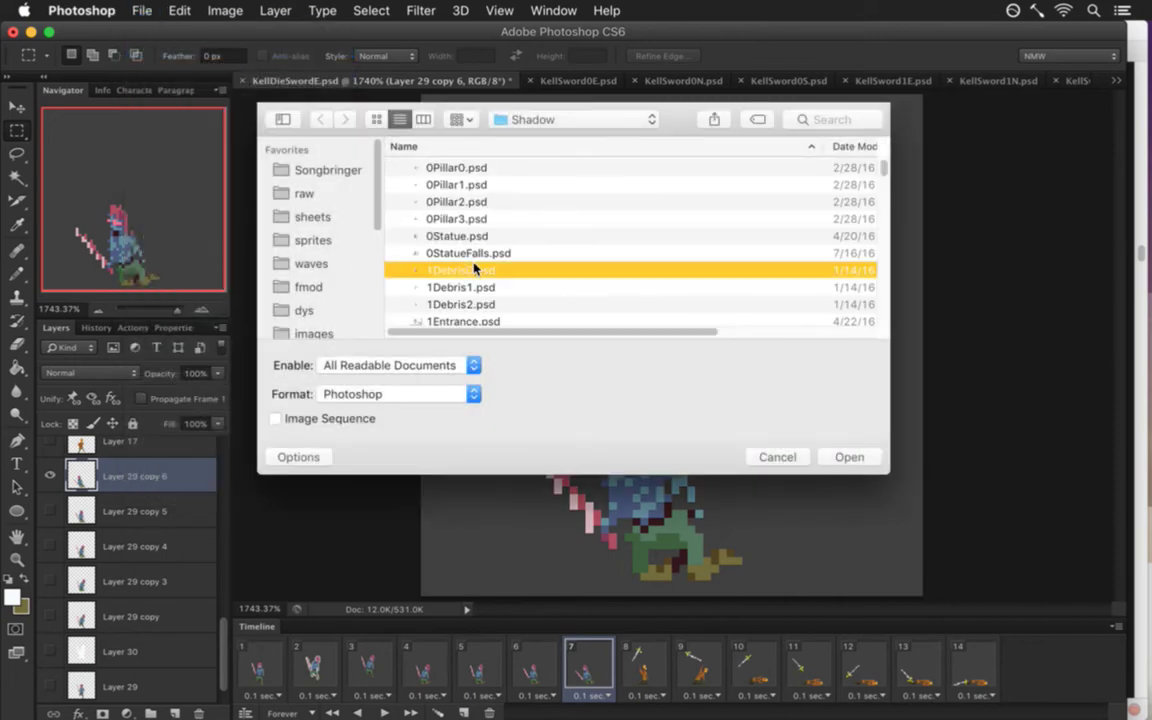
{"action": "type", "text": "roqdie"}
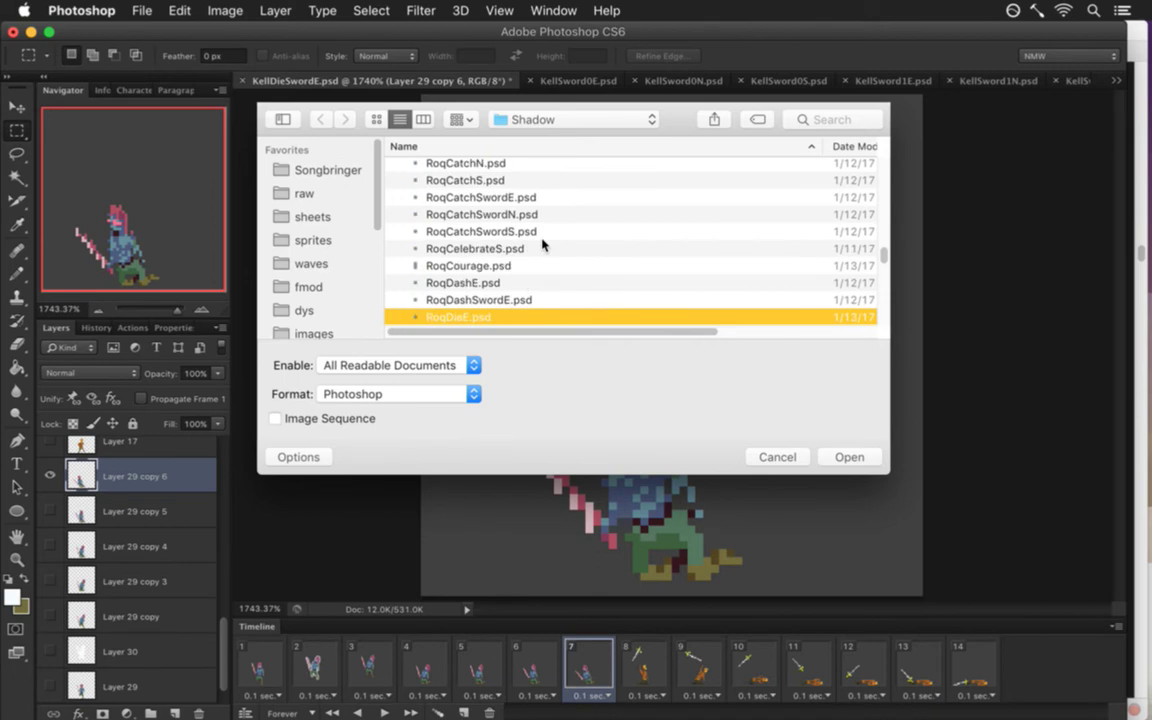
{"action": "key", "text": "Return"}
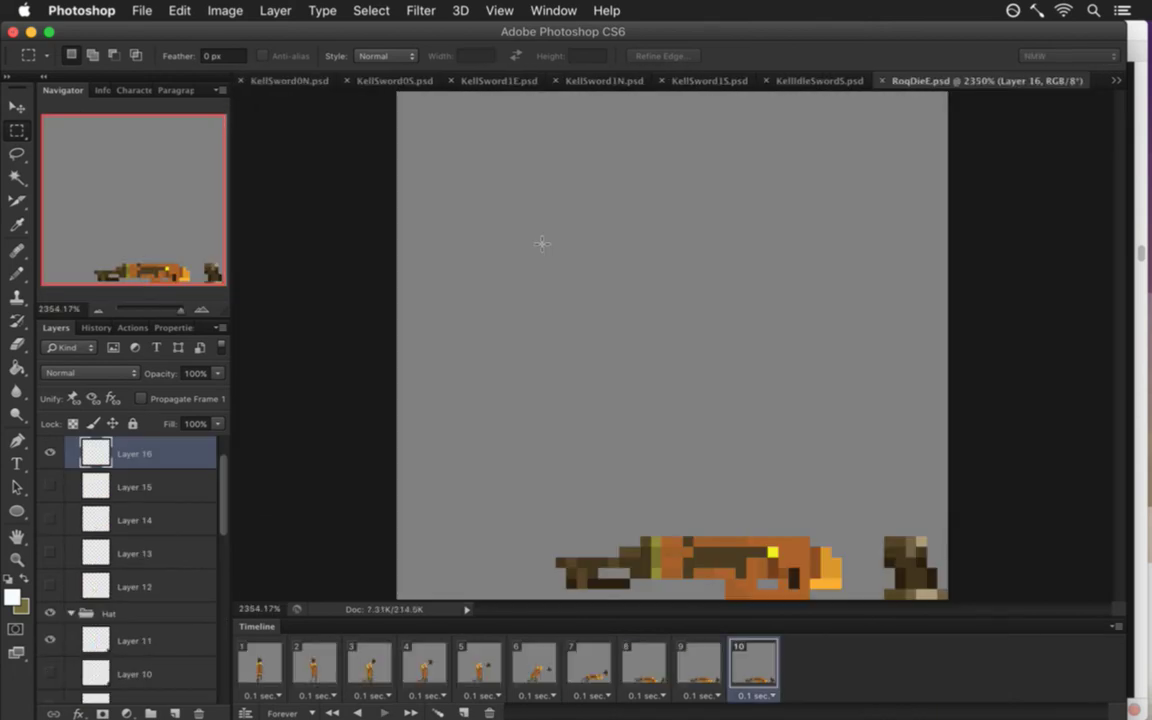
{"action": "key", "text": "super+w"}
Open RoqDieSwordE.psd to check how many frames its death animation has, and close it.
{"action": "left_click", "coordinate": [141, 10]}
{"action": "left_click", "coordinate": [151, 50]}
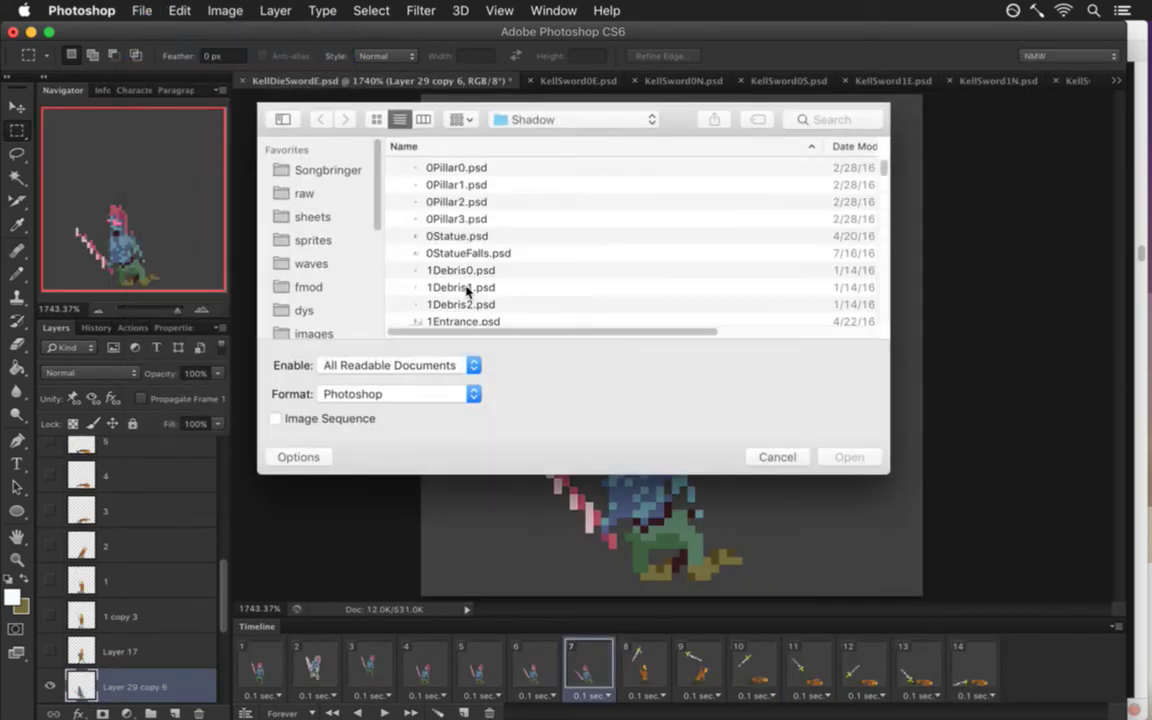
{"action": "left_click", "coordinate": [467, 288]}
{"action": "type", "text": "roqdies"}
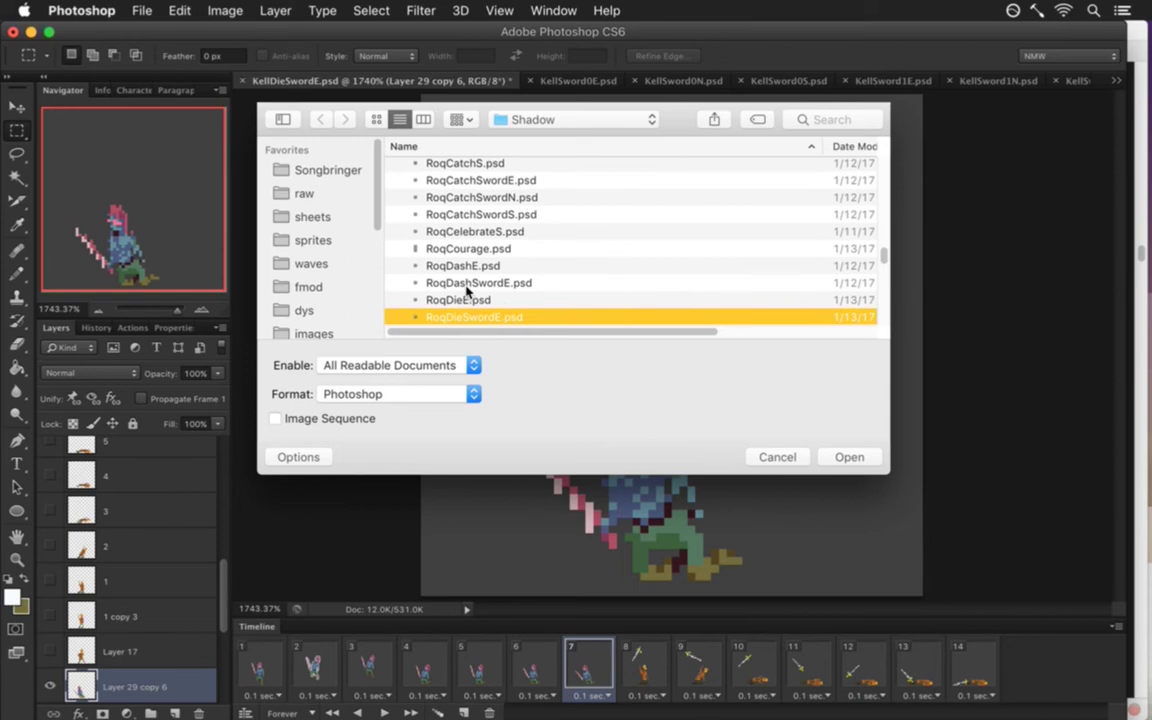
{"action": "key", "text": "Return"}
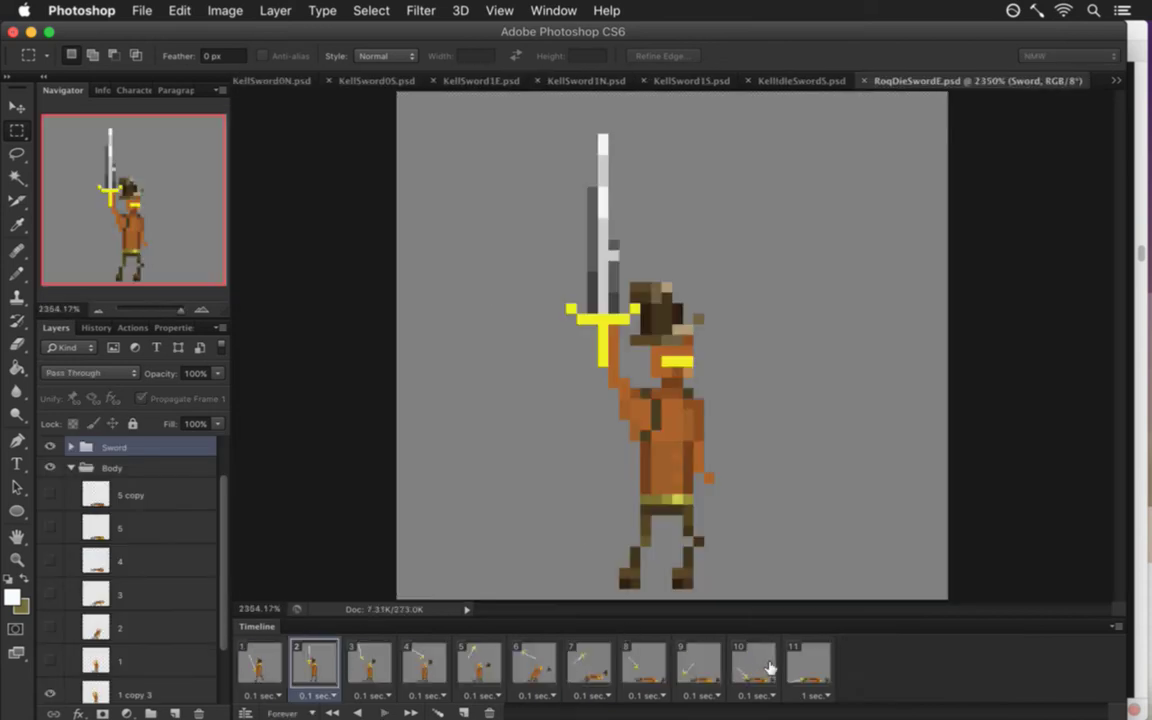
{"action": "left_click", "coordinate": [866, 81]}
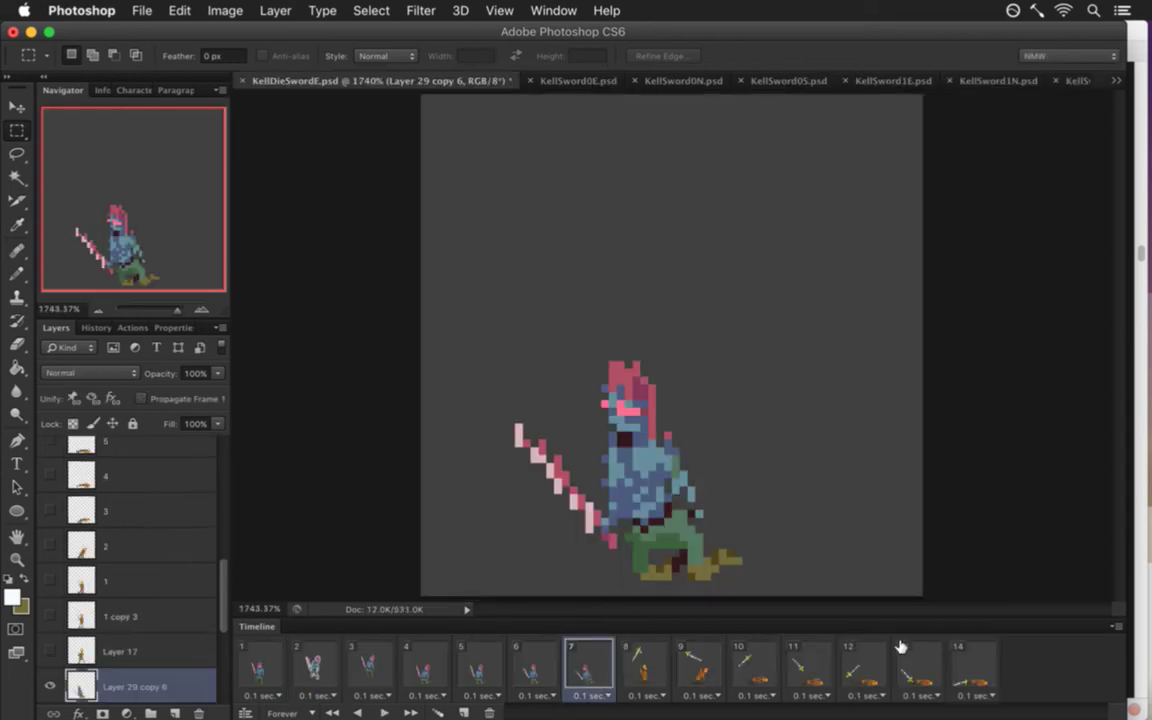
Delete frames 14, 13 and 12 from the end of the KellDieSwordE.psd animation.
{"action": "left_click", "coordinate": [962, 661]}
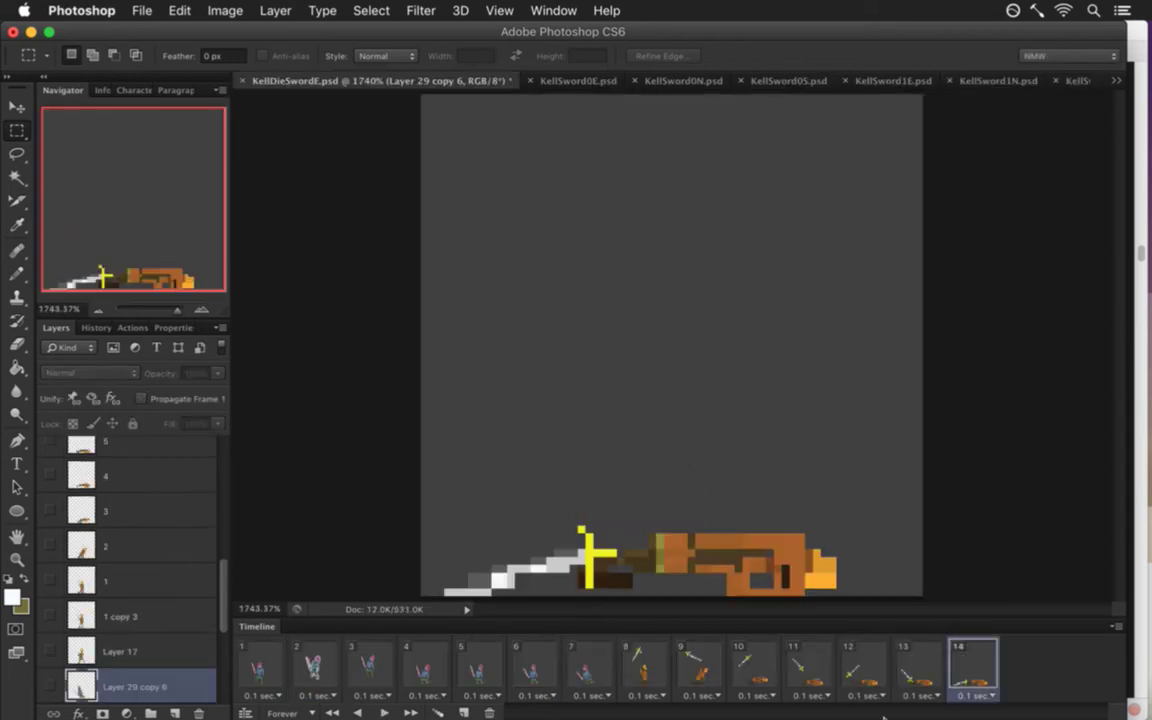
{"action": "left_click", "coordinate": [490, 712]}
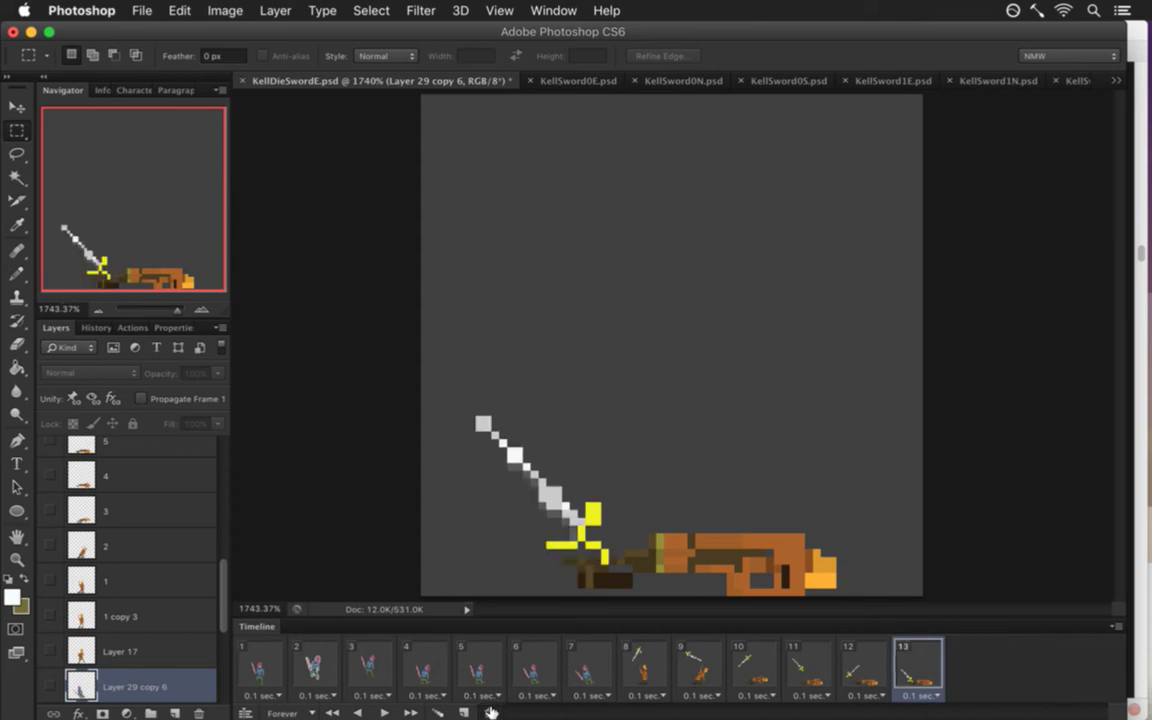
{"action": "left_click", "coordinate": [490, 712]}
{"action": "left_click", "coordinate": [490, 712]}
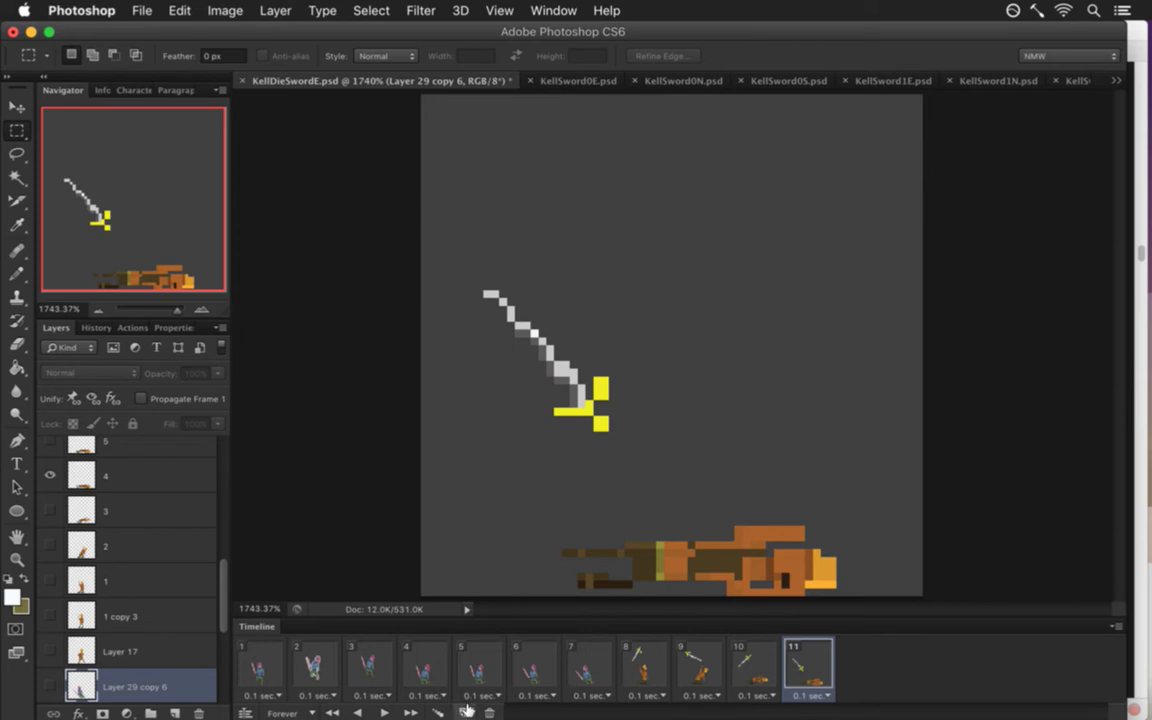
Hide the old orange body layer 1 in frame 8.
{"action": "left_click", "coordinate": [635, 662]}
{"action": "left_click", "coordinate": [605, 663]}
{"action": "left_click", "coordinate": [630, 659]}
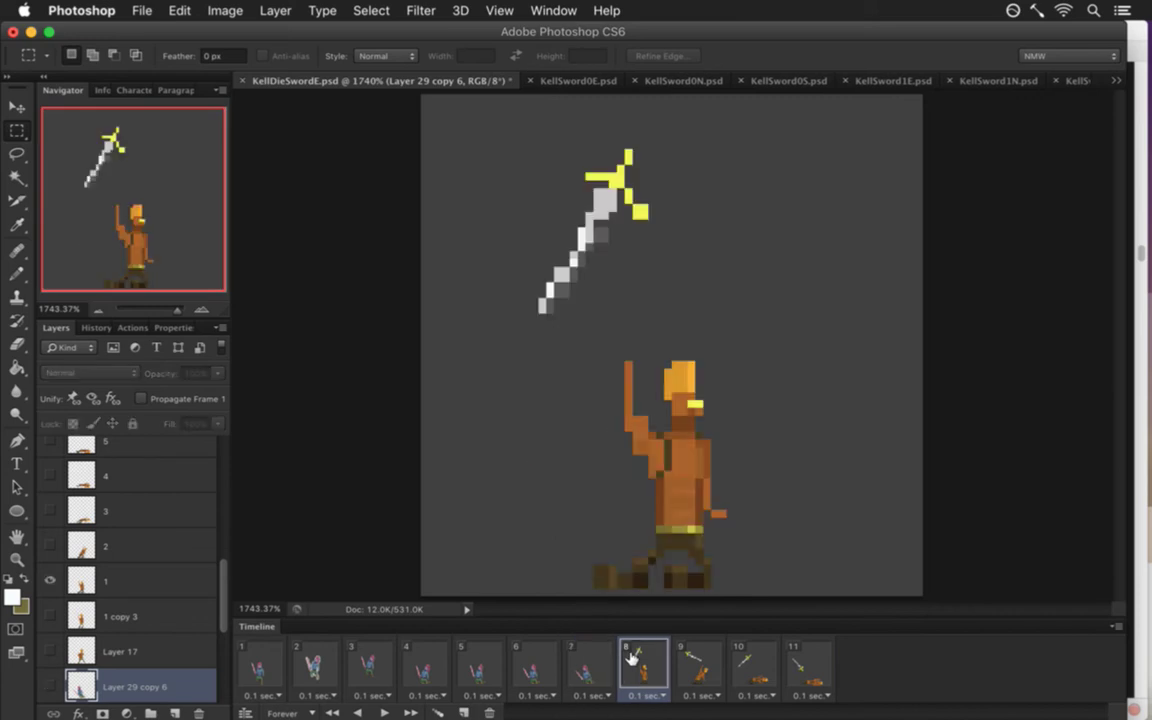
{"action": "left_click", "coordinate": [50, 580]}
Delete all the old sword and orange body layers from Layer 28 through Layer 17, and save the file.
{"action": "left_click_drag", "start_coordinate": [222, 522], "coordinate": [220, 455]}
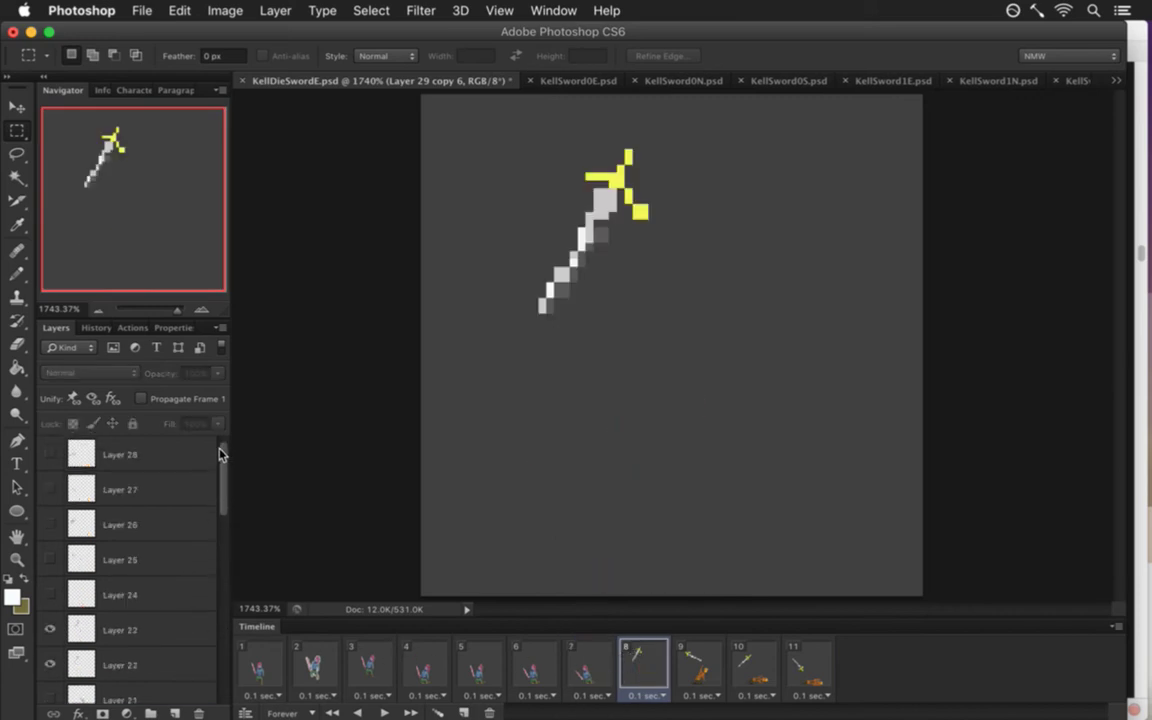
{"action": "left_click", "coordinate": [825, 668], "text": "shift"}
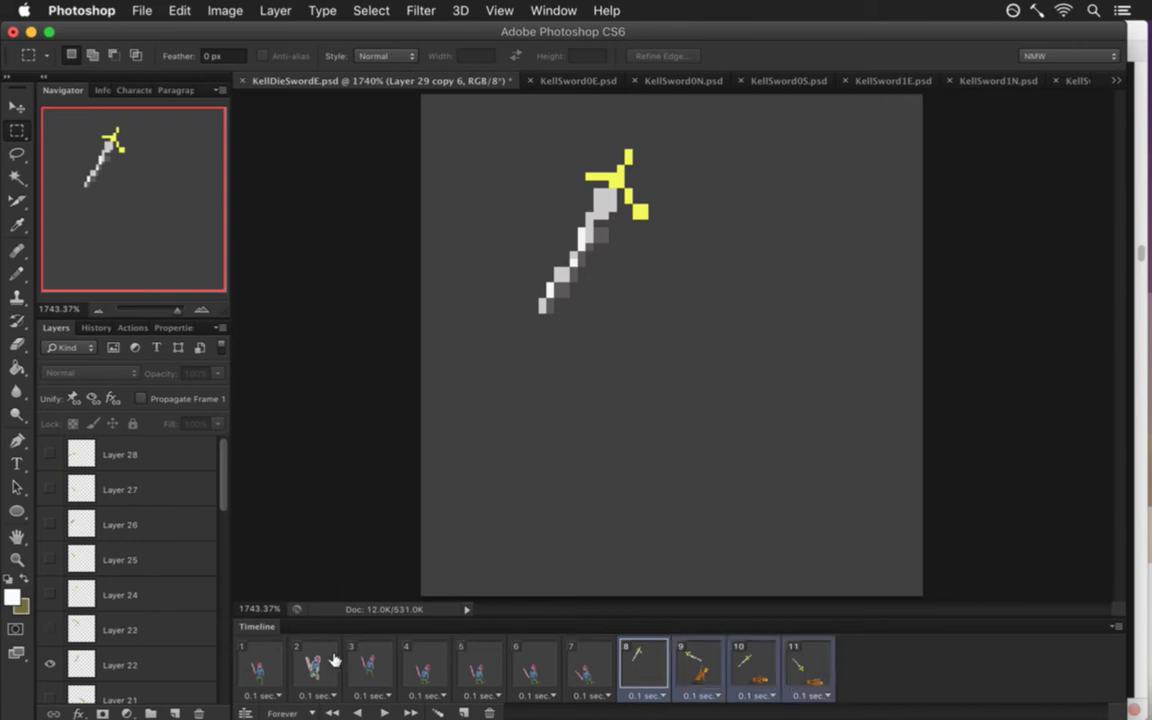
{"action": "left_click", "coordinate": [258, 665]}
{"action": "left_click", "coordinate": [808, 665]}
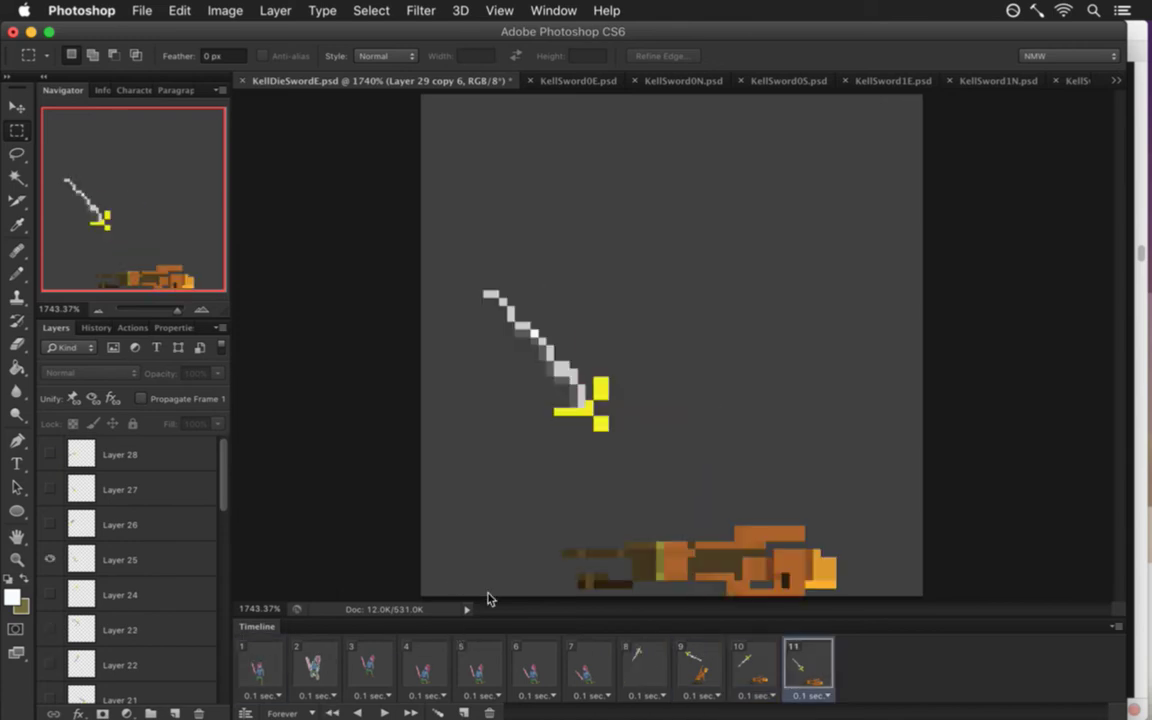
{"action": "left_click", "coordinate": [190, 463]}
{"action": "left_click_drag", "start_coordinate": [226, 465], "coordinate": [227, 556]}
{"action": "scroll", "coordinate": [208, 540], "scroll_direction": "down", "scroll_amount": 5}
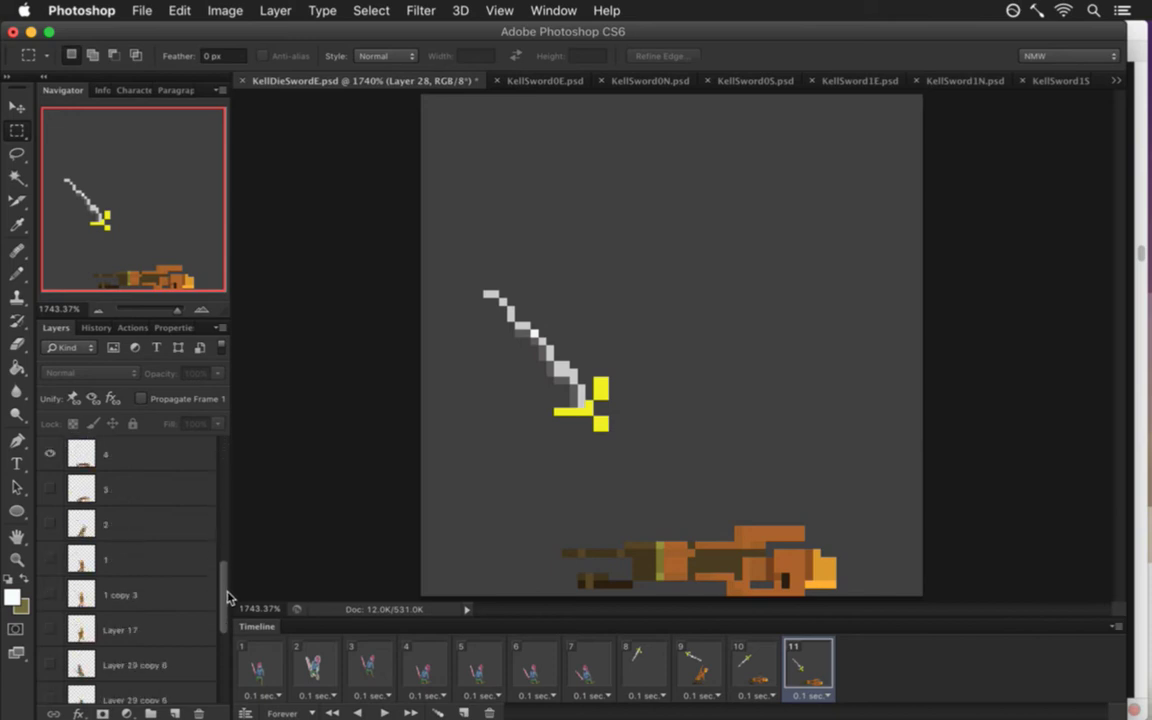
{"action": "left_click", "coordinate": [167, 558], "text": "shift"}
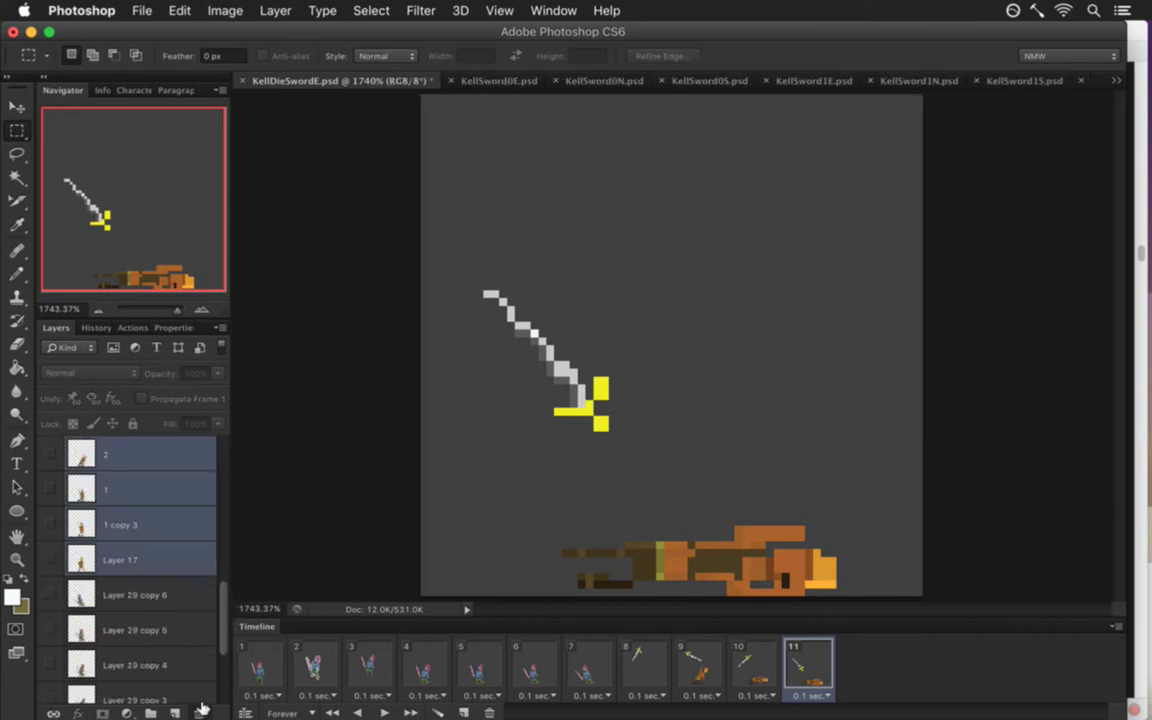
{"action": "key", "text": "BackSpace"}
{"action": "key", "text": "super+s"}
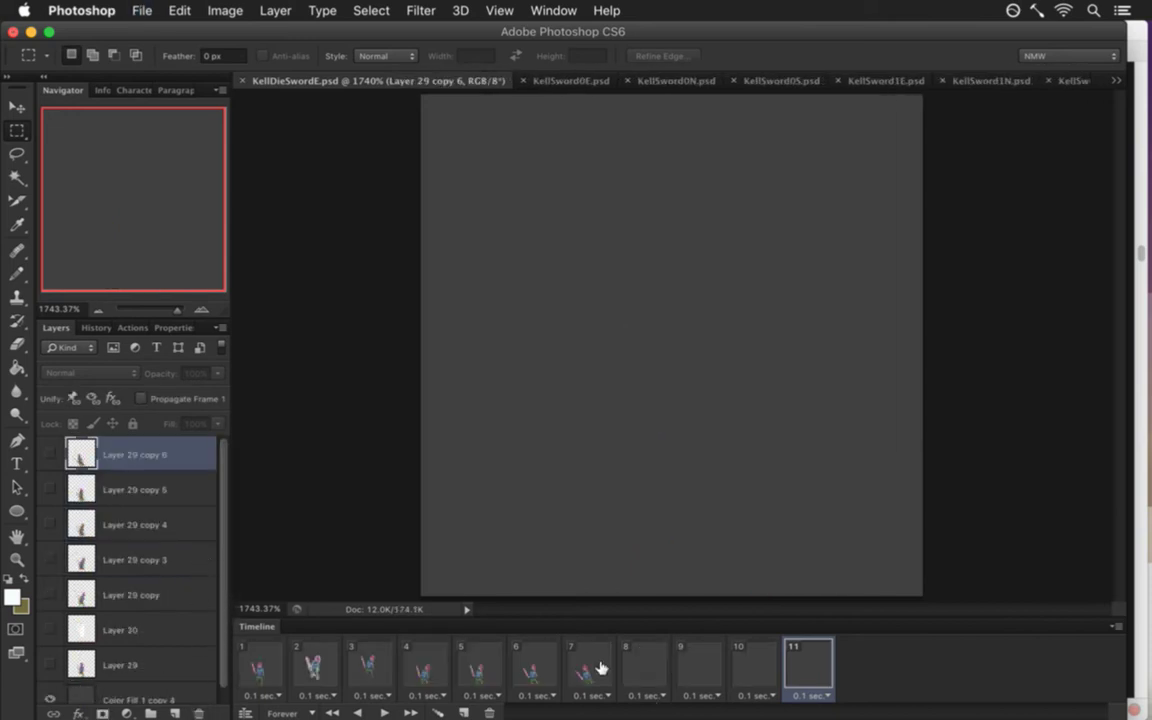
Compare frames 5 to 7, duplicate Layer 29 copy 4 to the top of the stack, show the duplicate in frame 8, and save.
{"action": "left_click", "coordinate": [600, 668]}
{"action": "left_click", "coordinate": [537, 664]}
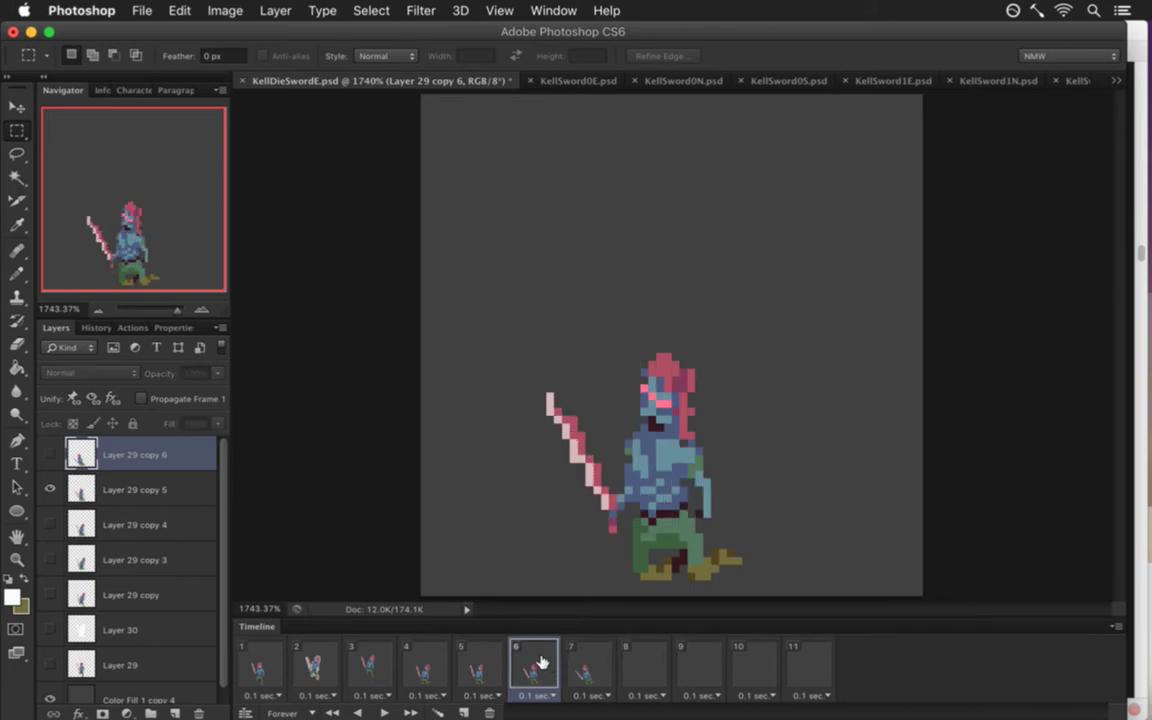
{"action": "left_click", "coordinate": [482, 665]}
{"action": "left_click", "coordinate": [530, 660]}
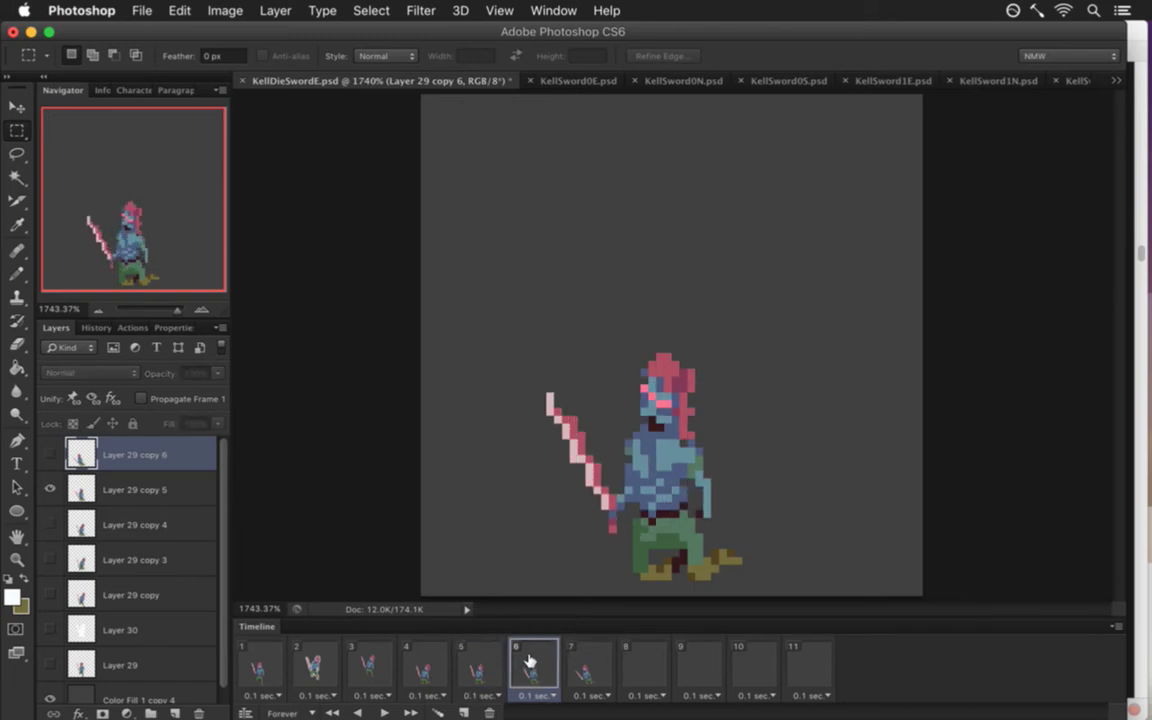
{"action": "left_click", "coordinate": [590, 665]}
{"action": "left_click", "coordinate": [631, 663]}
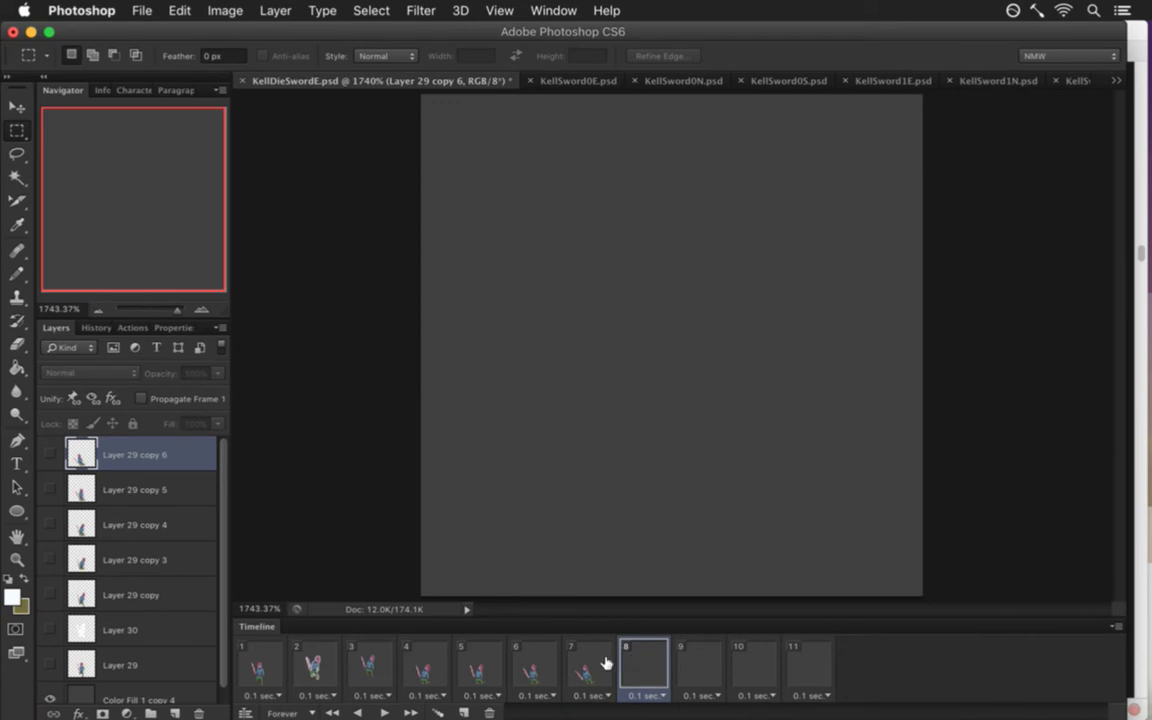
{"action": "left_click", "coordinate": [138, 526]}
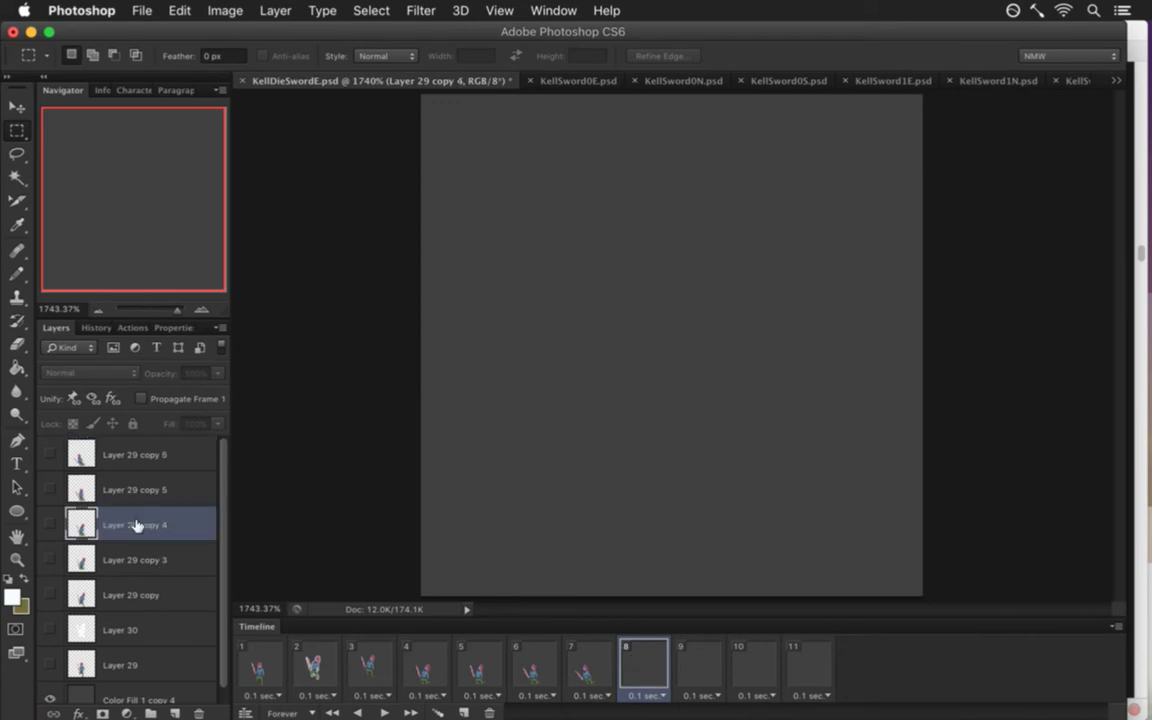
{"action": "left_click_drag", "start_coordinate": [82, 520], "coordinate": [103, 443]}
{"action": "left_click", "coordinate": [49, 454]}
{"action": "key", "text": "super+s"}
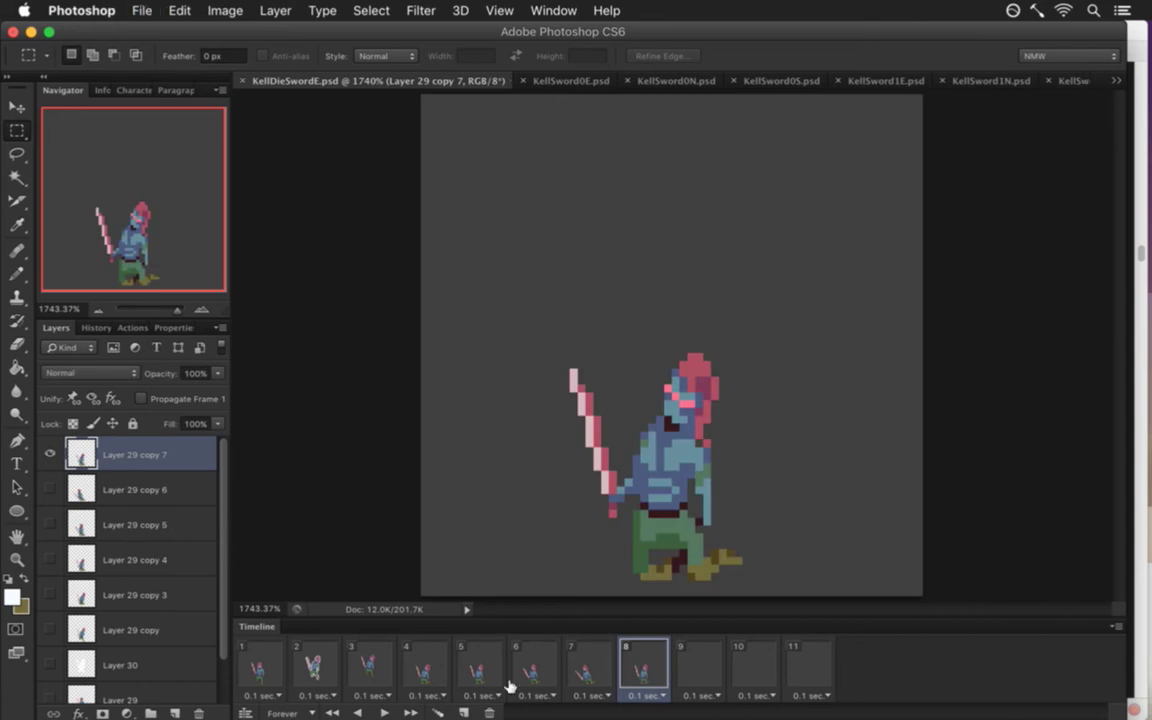
Select the character's upper body and sword above the legs in frame 8 and rotate them by -37 degrees.
{"action": "key", "text": "v"}
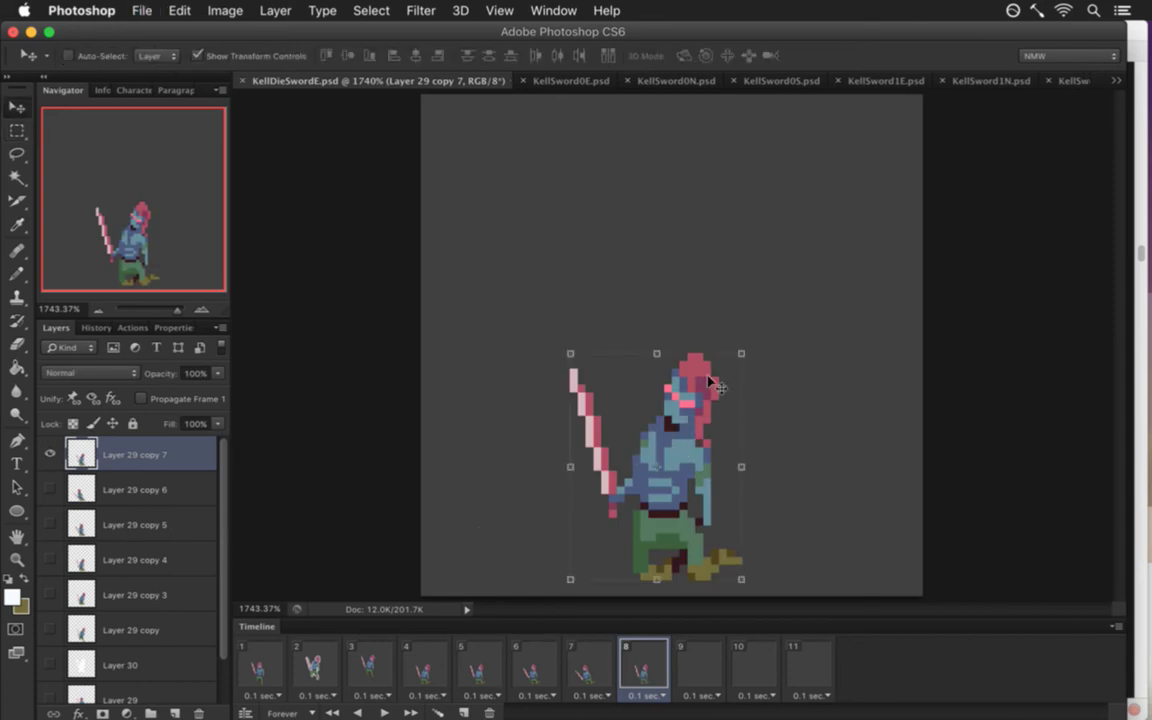
{"action": "key", "text": "m"}
{"action": "left_click_drag", "start_coordinate": [500, 329], "coordinate": [758, 524]}
{"action": "key", "text": "v"}
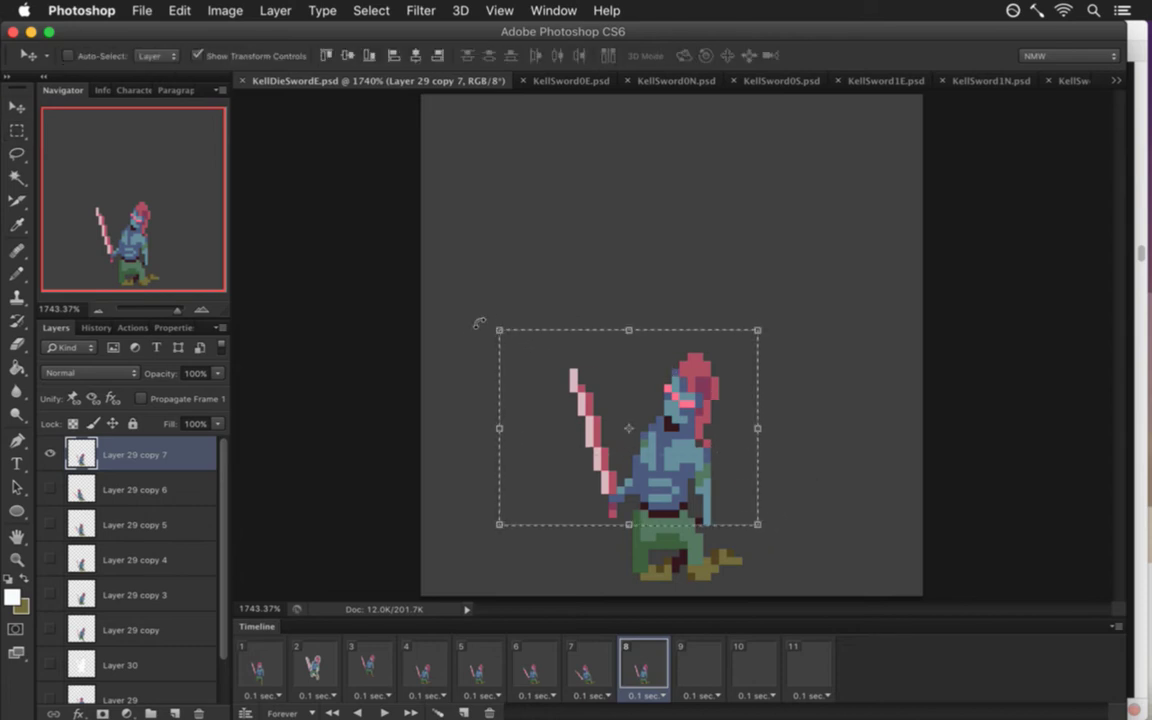
{"action": "left_click_drag", "start_coordinate": [487, 316], "coordinate": [476, 334]}
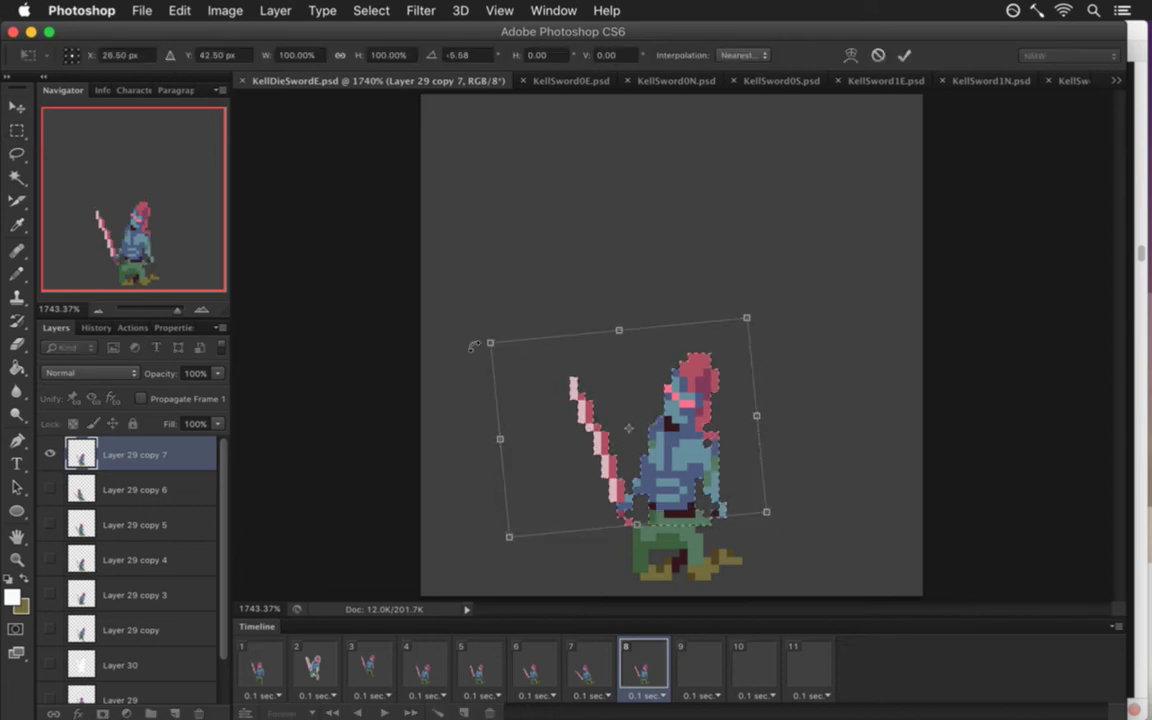
{"action": "left_click", "coordinate": [468, 55]}
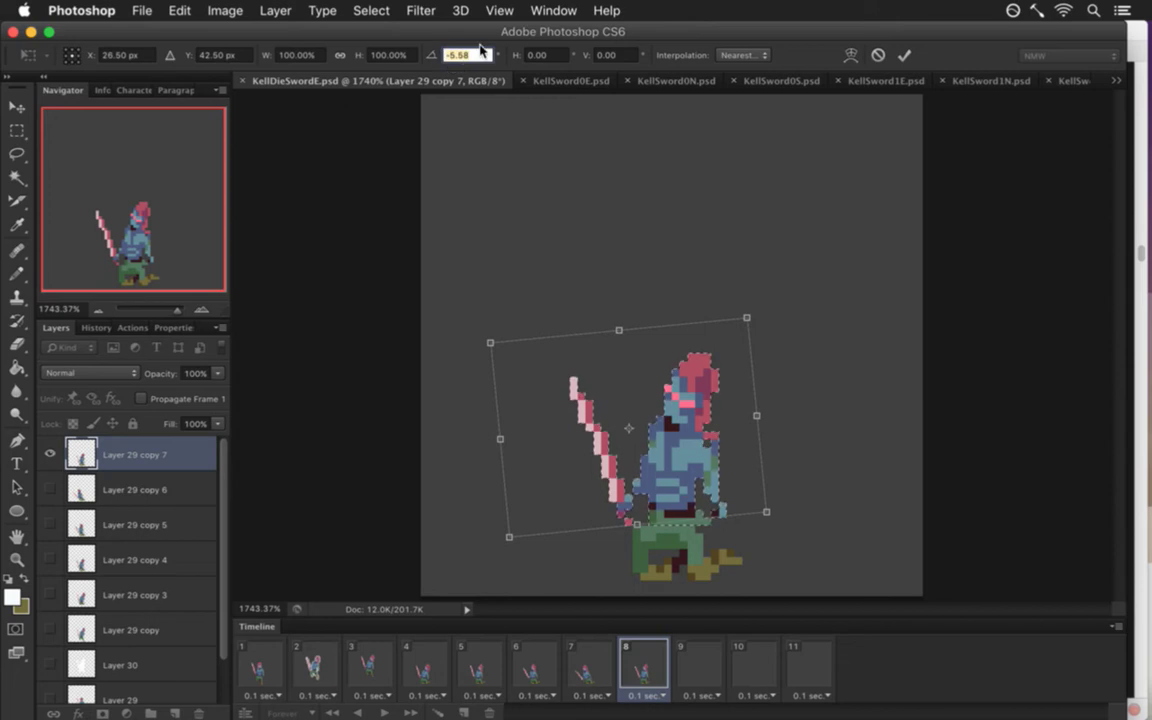
{"action": "type", "text": "37"}
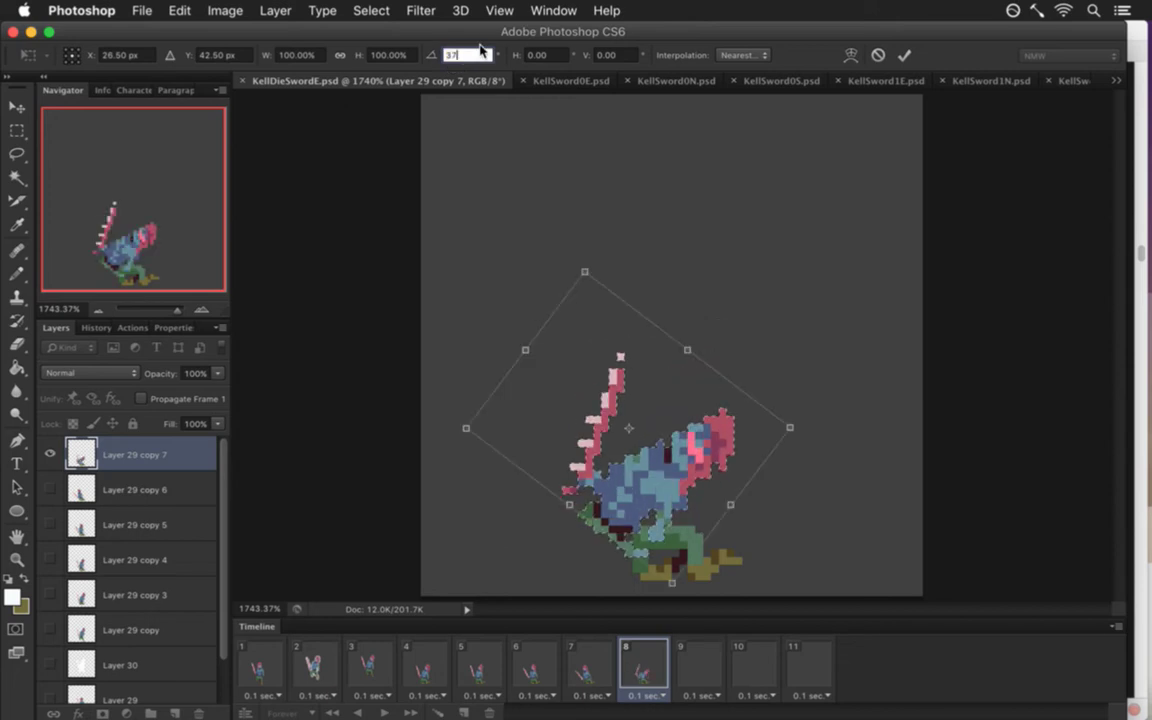
{"action": "key", "text": "BackSpace"}
{"action": "key", "text": "BackSpace"}
{"action": "type", "text": "-37"}
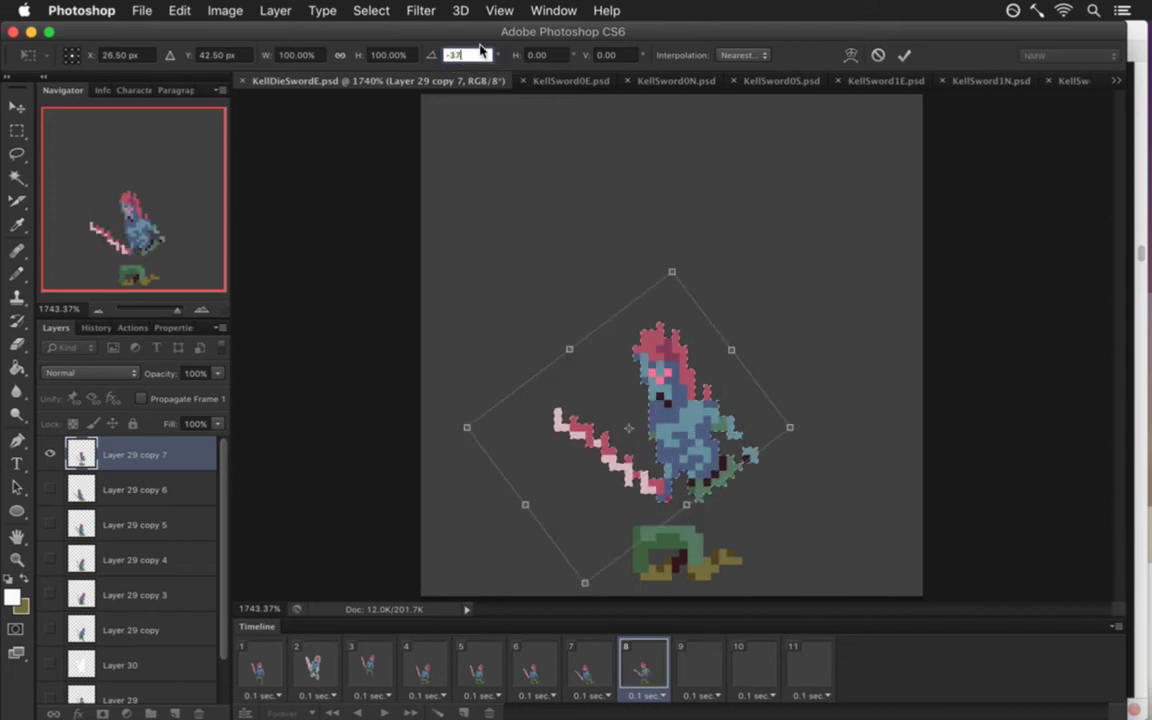
{"action": "key", "text": "Return"}
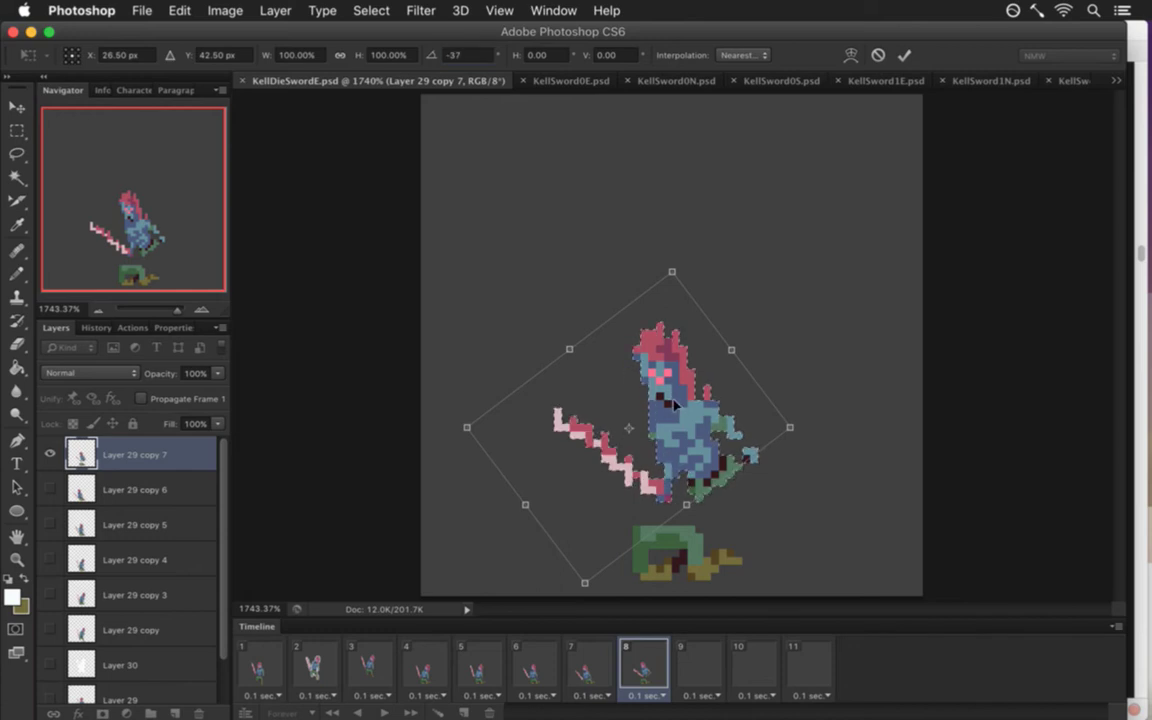
Move the rotated torso and sword down onto the kneeling legs in frame 8, then deselect and compare with frame 7.
{"action": "left_click_drag", "start_coordinate": [697, 402], "coordinate": [646, 450]}
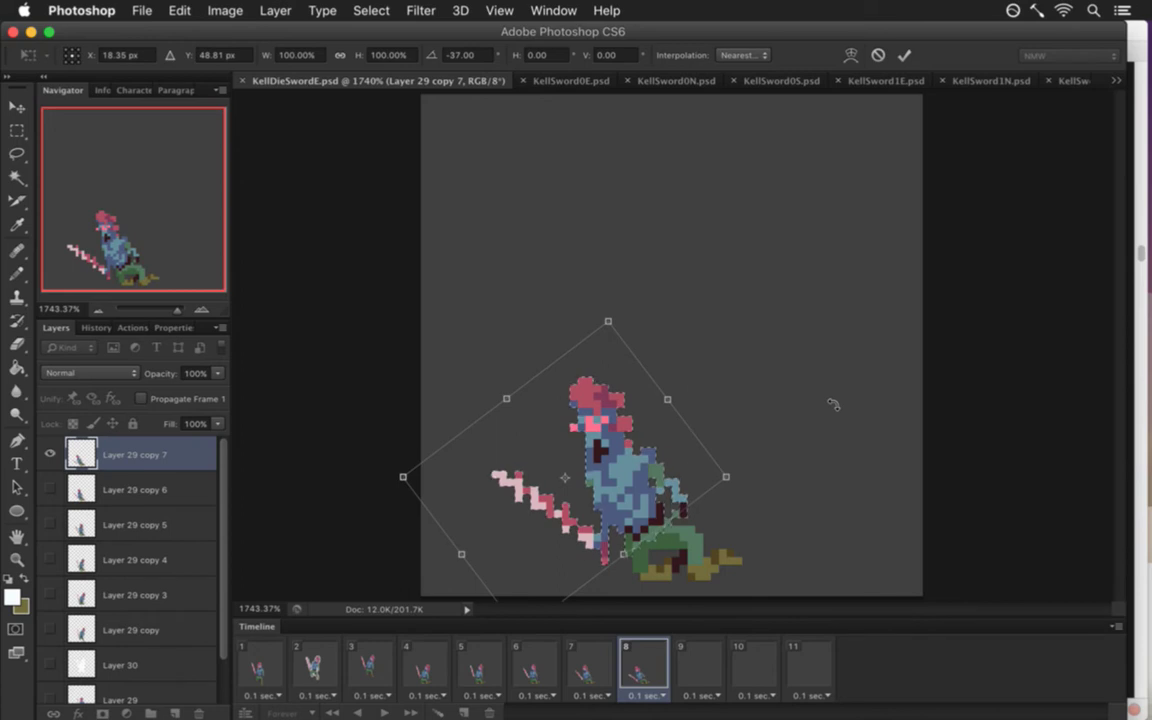
{"action": "key", "text": "Escape"}
{"action": "key", "text": "m"}
{"action": "left_click", "coordinate": [607, 655]}
{"action": "left_click", "coordinate": [636, 657]}
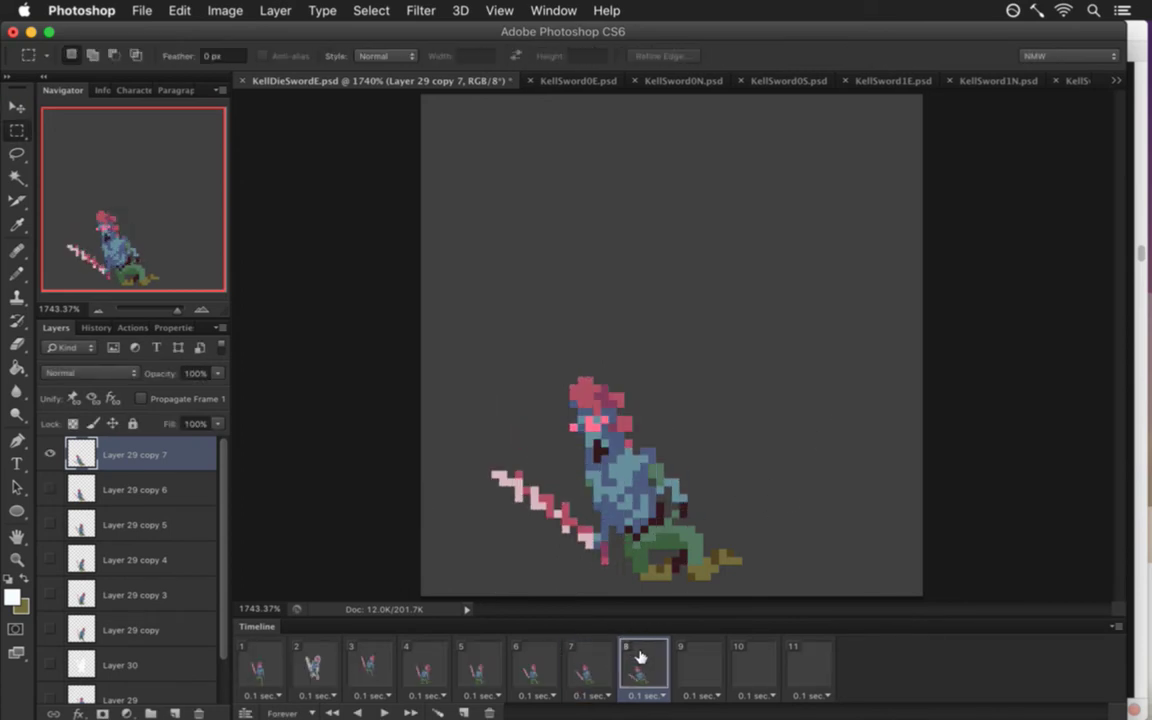
Try shifting the selected upper body one pixel up and one pixel right in frame 8, comparing it with the preceding frames.
{"action": "key", "text": "super+z"}
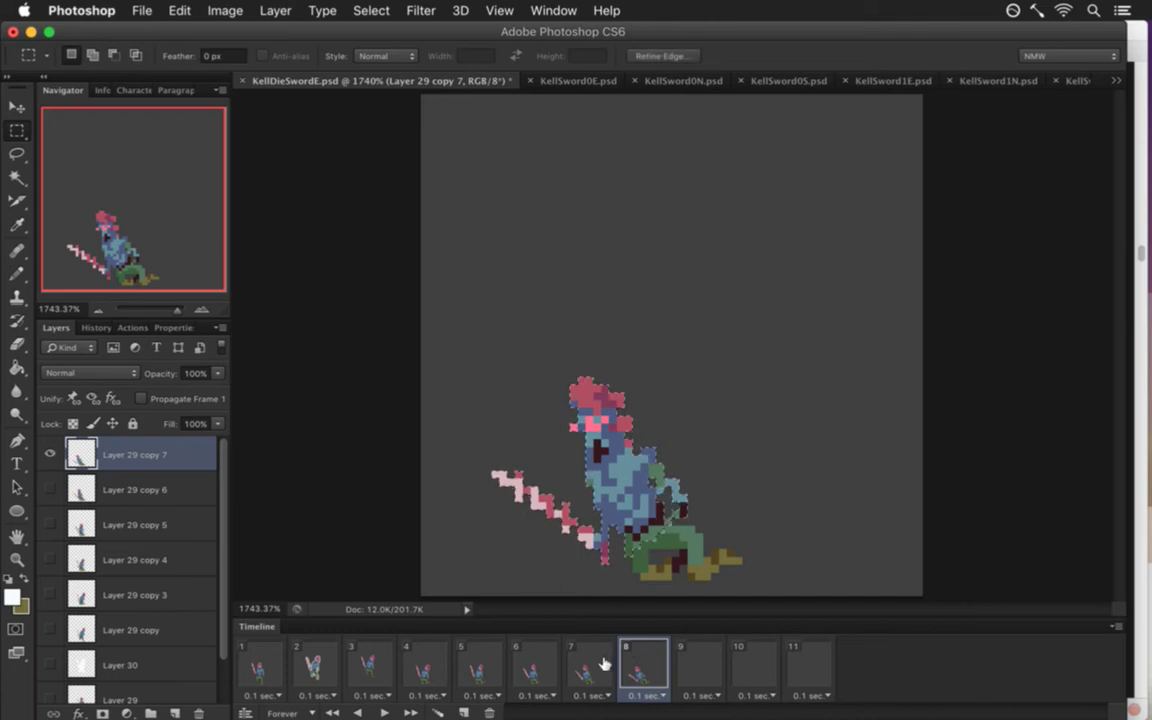
{"action": "key", "text": "v"}
{"action": "key", "text": "Up"}
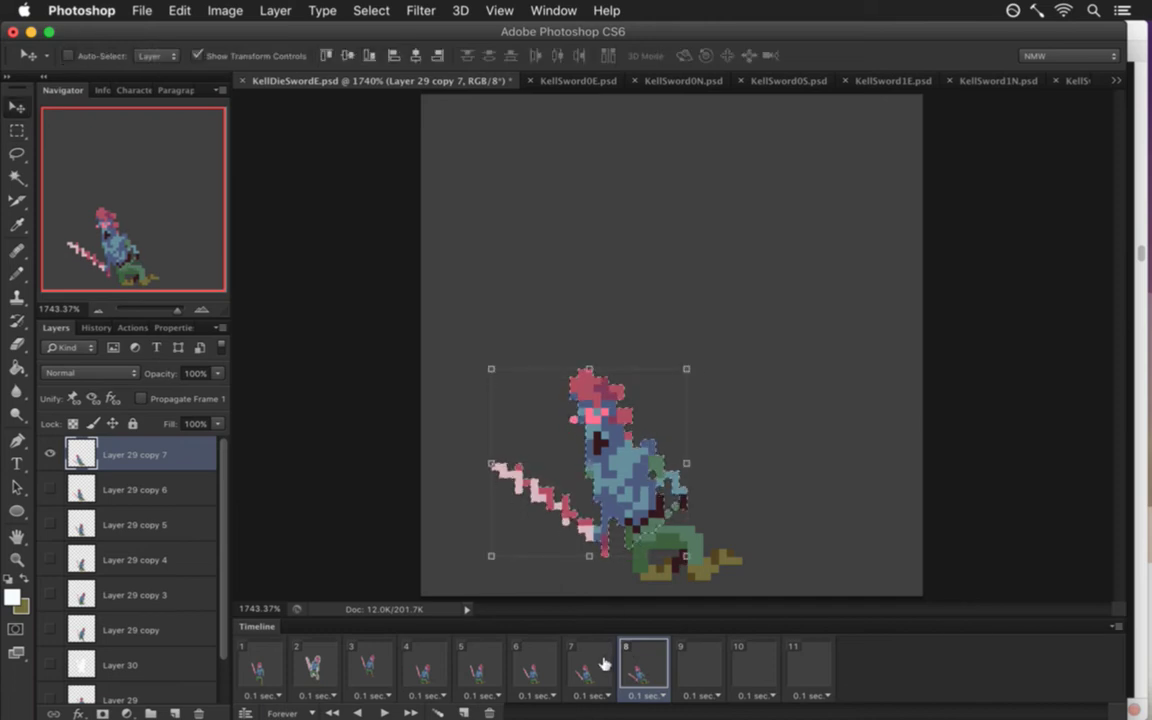
{"action": "left_click", "coordinate": [603, 664]}
{"action": "left_click", "coordinate": [645, 668]}
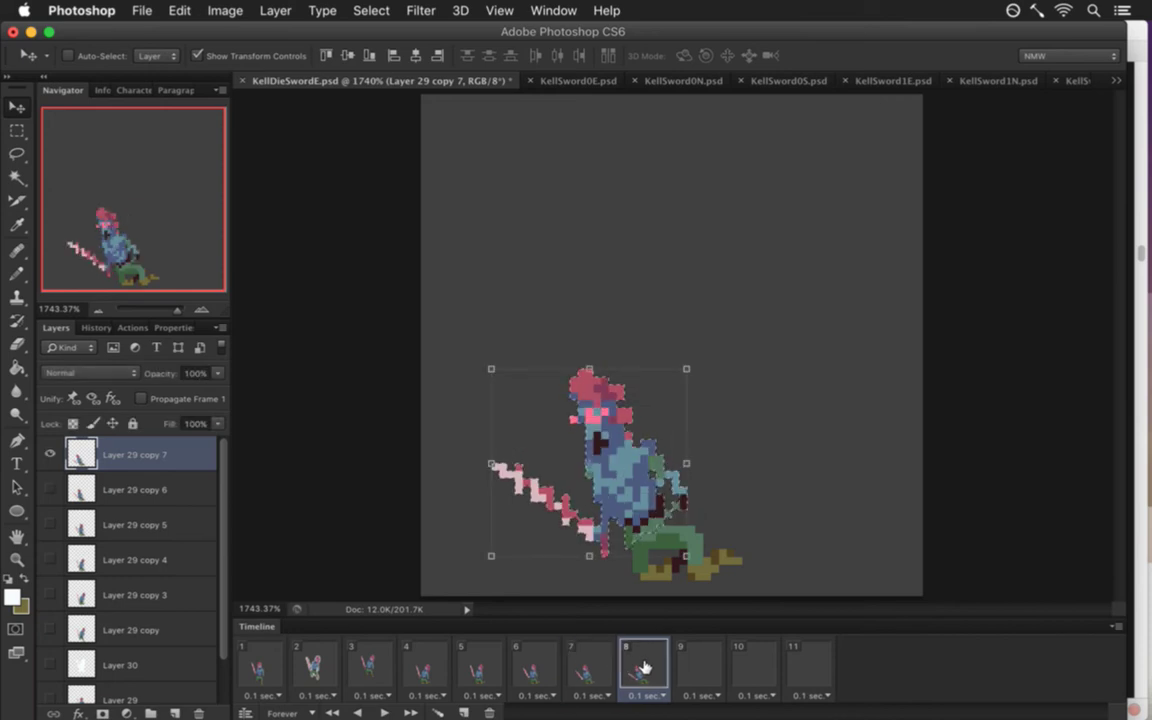
{"action": "left_click", "coordinate": [605, 658]}
{"action": "left_click", "coordinate": [633, 664]}
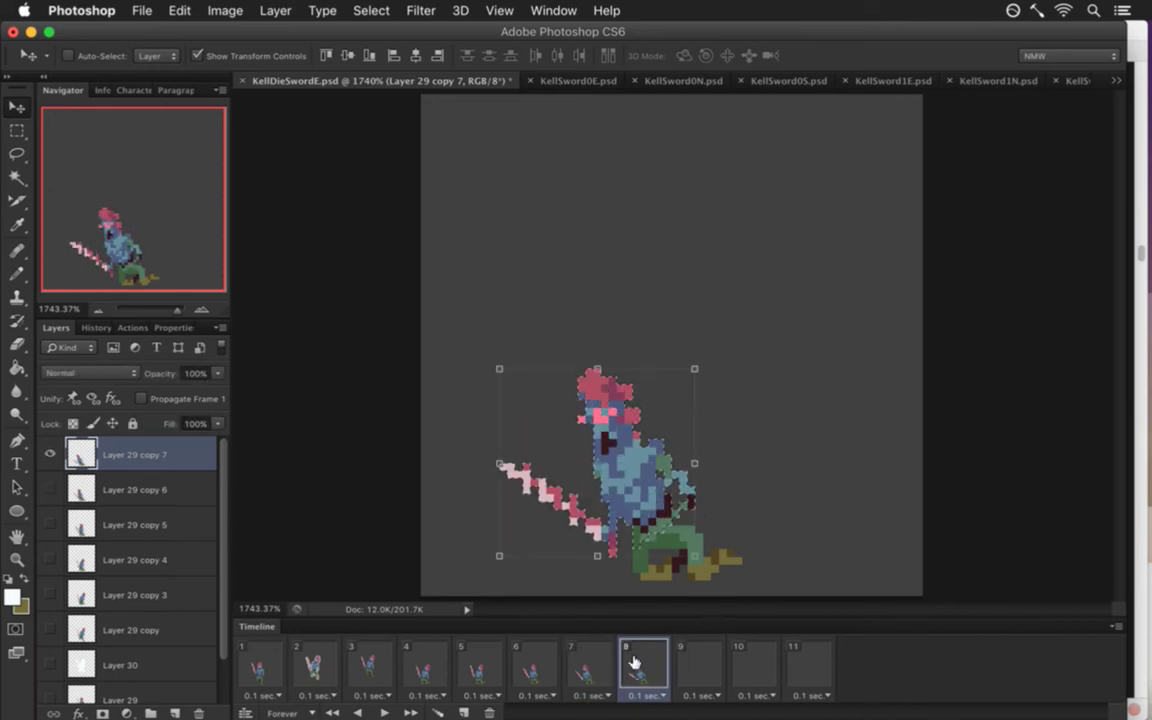
{"action": "left_click", "coordinate": [548, 658]}
{"action": "left_click", "coordinate": [586, 661]}
{"action": "left_click", "coordinate": [637, 663]}
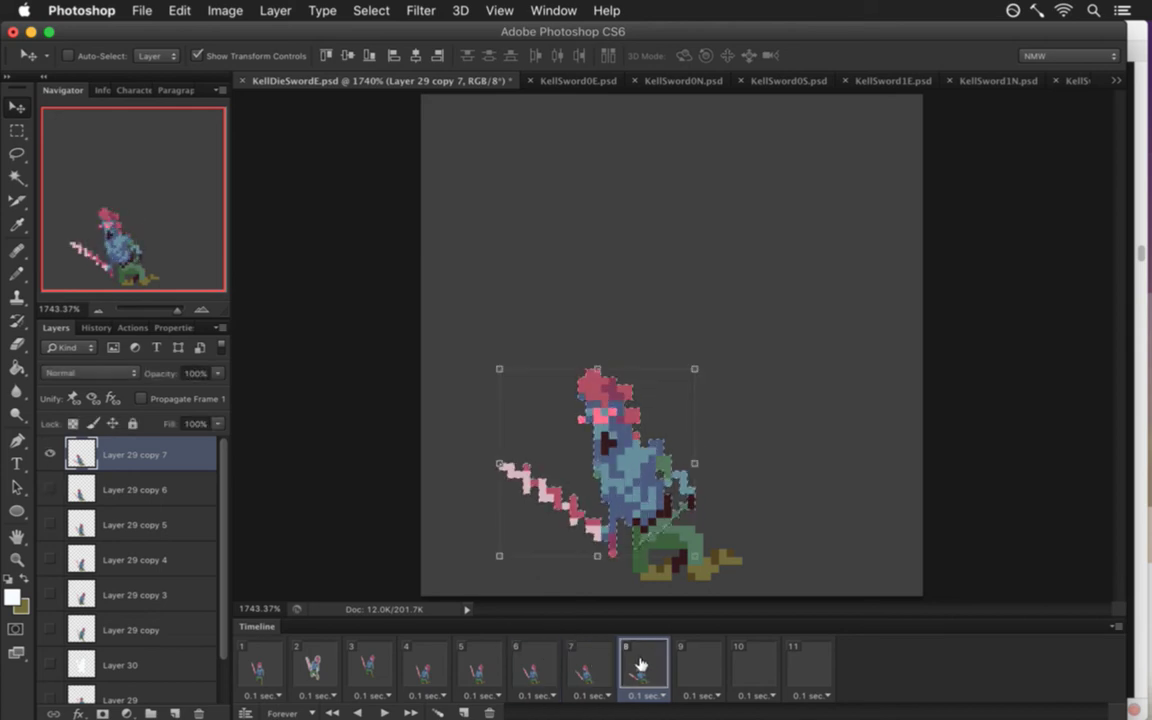
Shift the upper body back one pixel left and one pixel down in frame 8, check it against frame 7 and deselect.
{"action": "key", "text": "Left"}
{"action": "key", "text": "Down"}
{"action": "left_click", "coordinate": [603, 665]}
{"action": "left_click", "coordinate": [643, 663]}
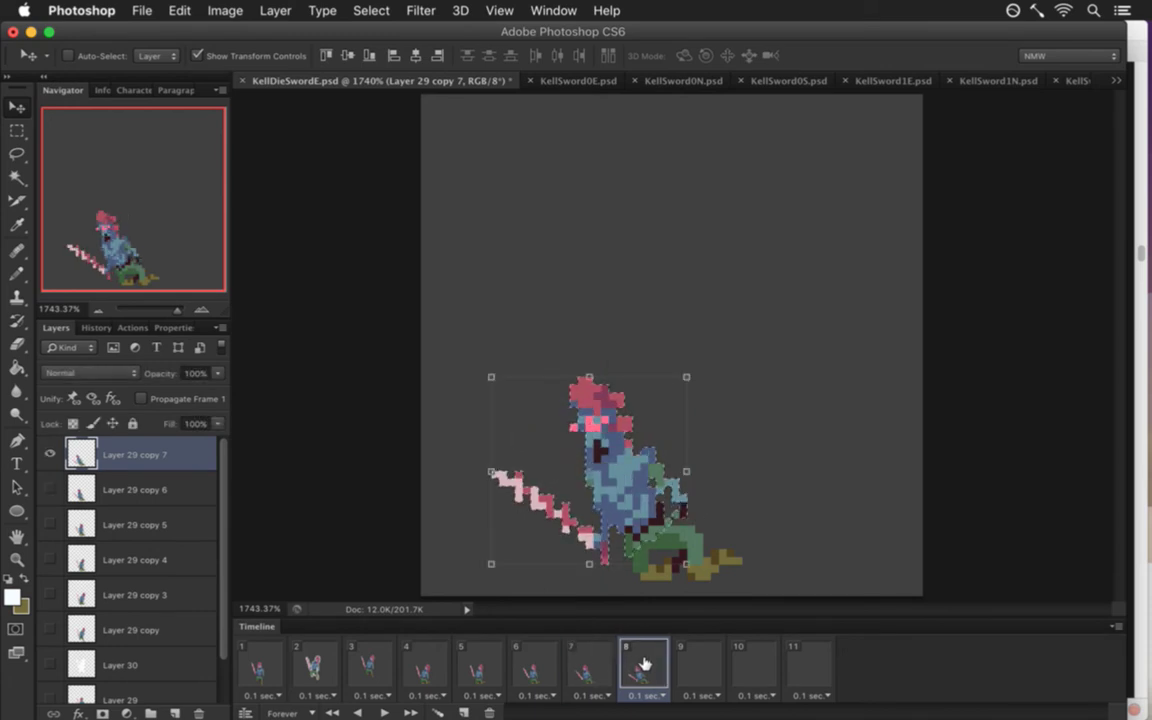
{"action": "key", "text": "m"}
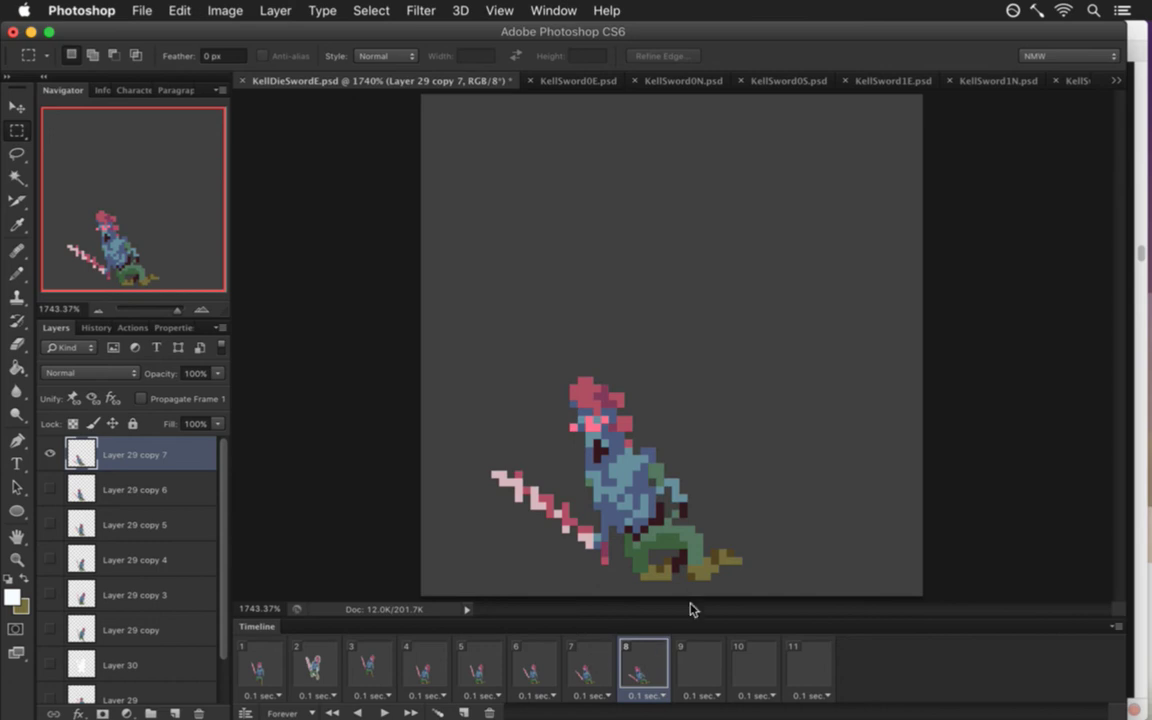
Sample the trousers' light green, pencil in the thigh joining the torso to the legs in frame 8, and compare with frame 7.
{"action": "key", "text": "e"}
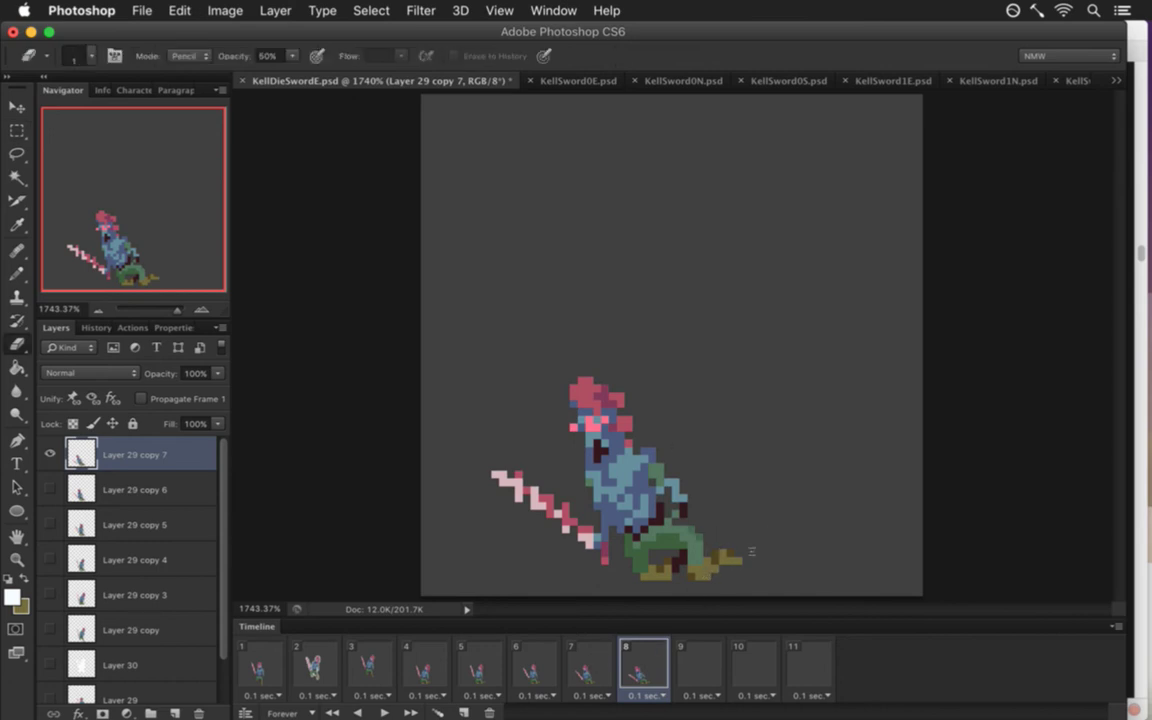
{"action": "key", "text": "b"}
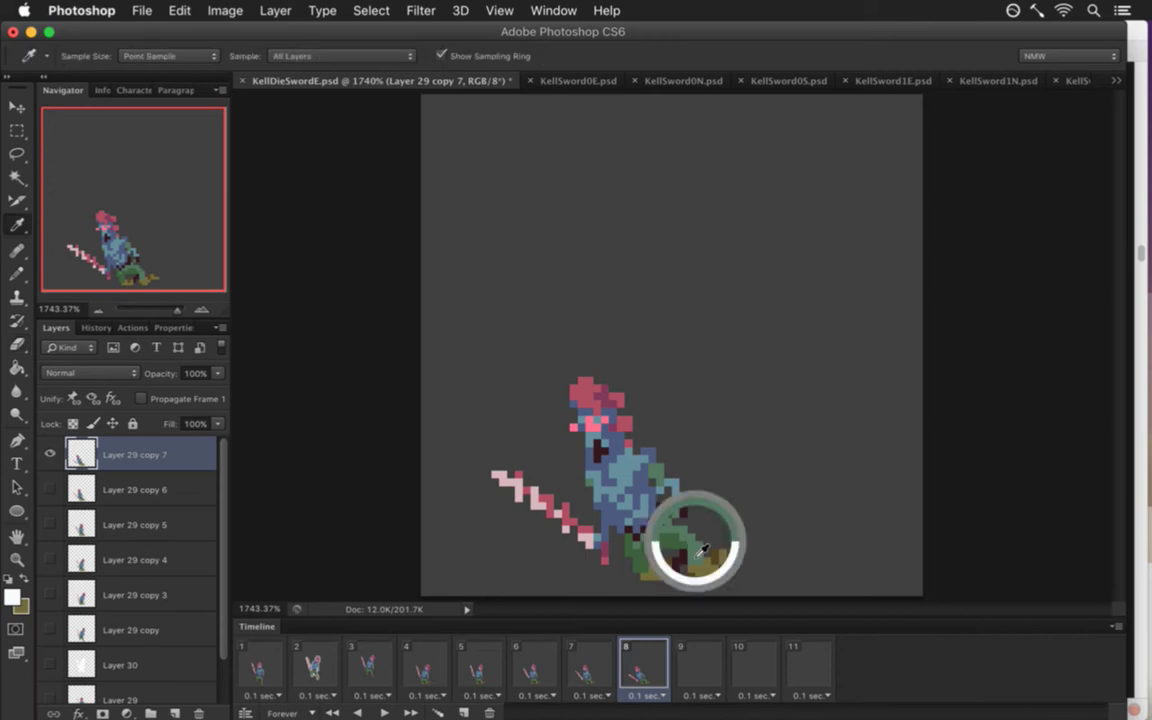
{"action": "key", "text": "bracketleft"}
{"action": "key", "text": "bracketleft"}
{"action": "key", "text": "bracketleft"}
{"action": "key", "text": "bracketleft"}
{"action": "key", "text": "bracketleft"}
{"action": "key", "text": "bracketleft"}
{"action": "key", "text": "bracketleft"}
{"action": "key", "text": "bracketleft"}
{"action": "key", "text": "bracketleft"}
{"action": "key", "text": "bracketleft"}
{"action": "key", "text": "bracketleft"}
{"action": "key", "text": "bracketleft"}
{"action": "key", "text": "bracketleft"}
{"action": "key", "text": "bracketleft"}
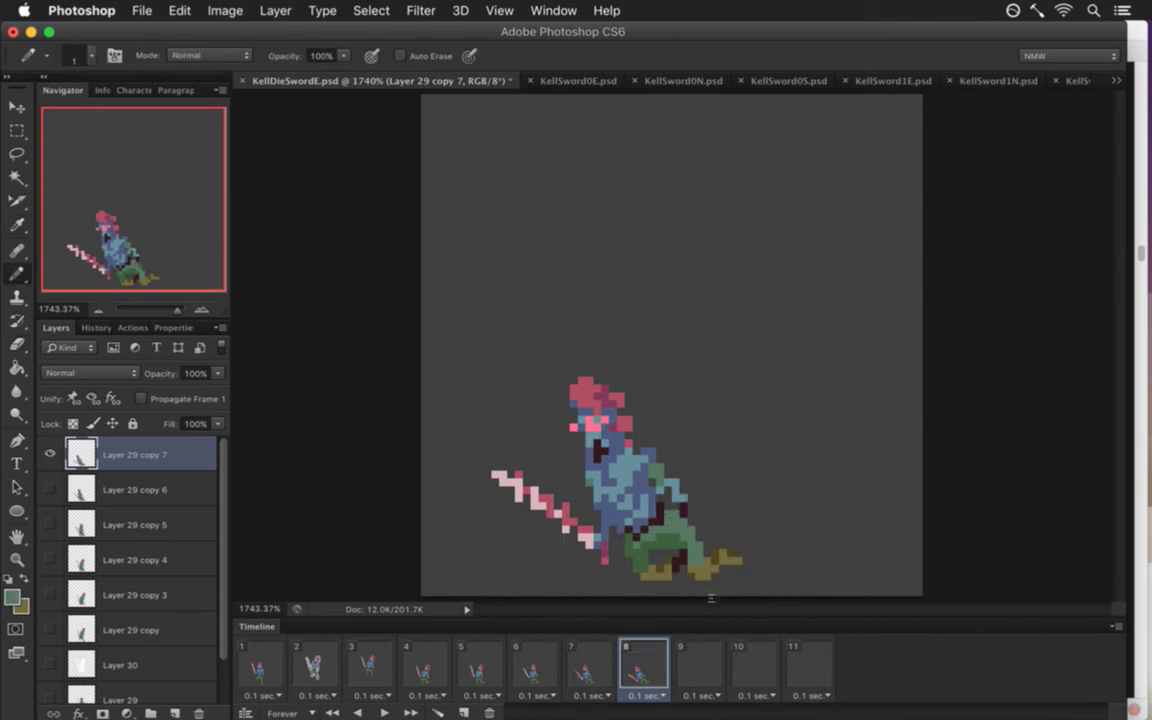
{"action": "left_click", "coordinate": [589, 660]}
{"action": "left_click", "coordinate": [638, 658]}
In empty frame 9, duplicate Layer 29 copy 4, move the copy above all other layers and make it visible.
{"action": "left_click", "coordinate": [713, 664]}
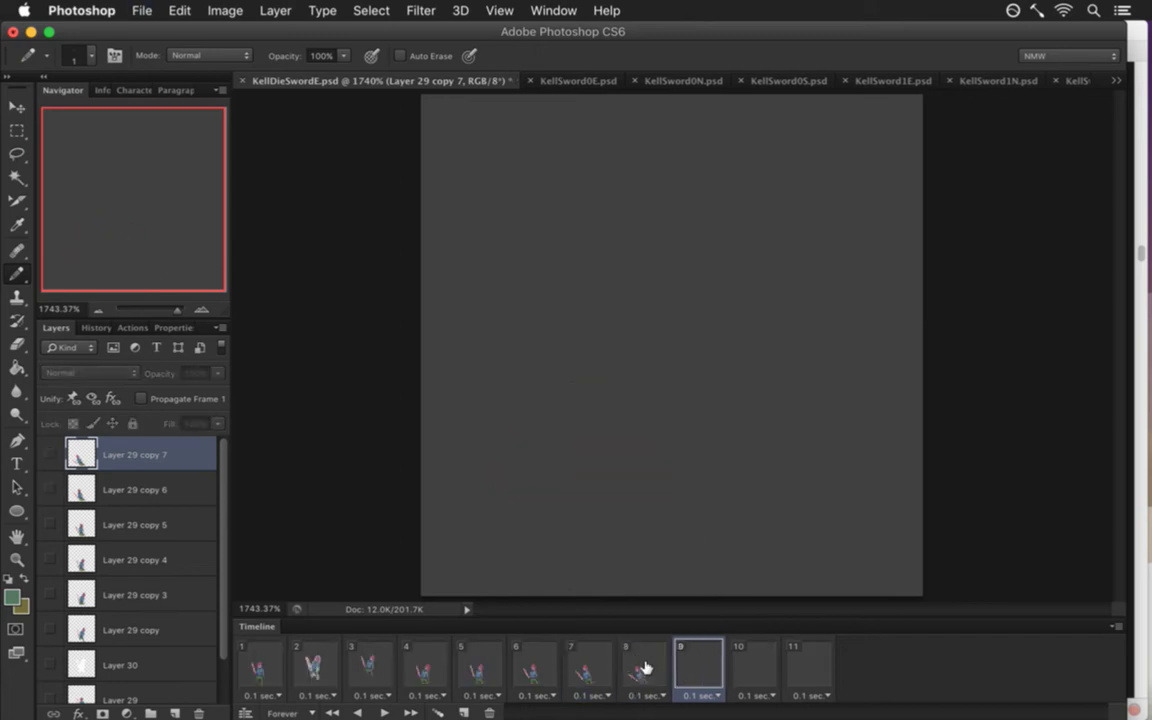
{"action": "left_click", "coordinate": [646, 666]}
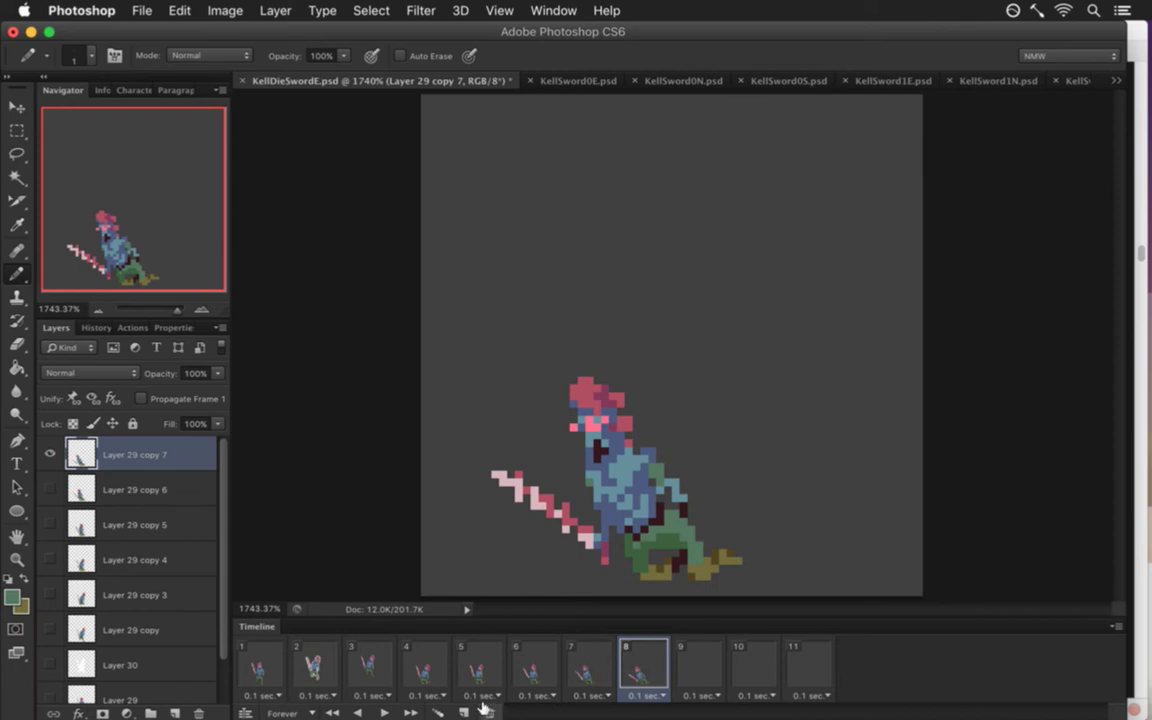
{"action": "left_click", "coordinate": [700, 664]}
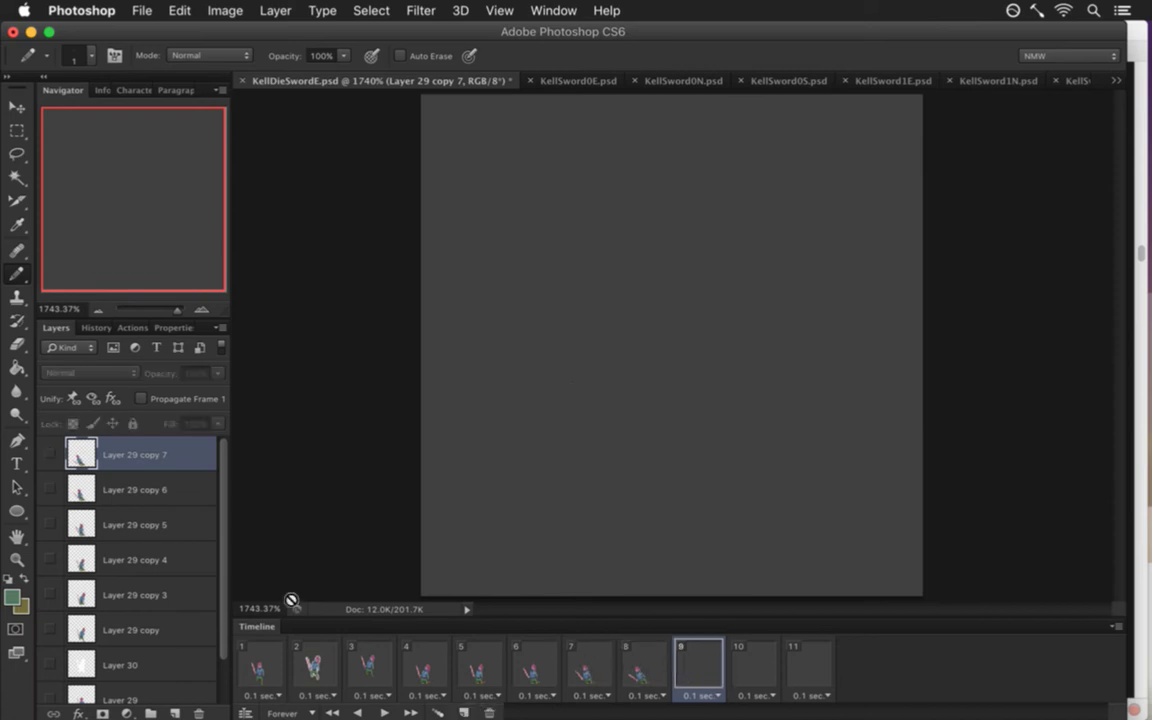
{"action": "left_click", "coordinate": [95, 558]}
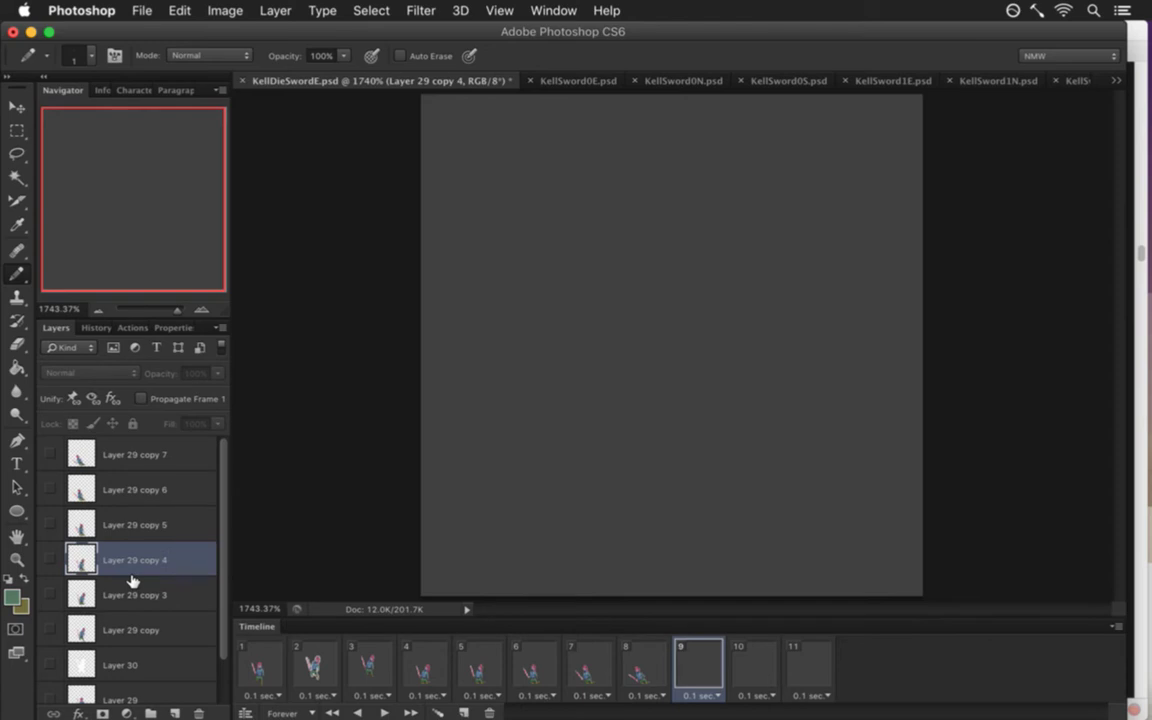
{"action": "key", "text": "super+j"}
{"action": "left_click_drag", "start_coordinate": [85, 560], "coordinate": [96, 455]}
{"action": "left_click", "coordinate": [50, 454]}
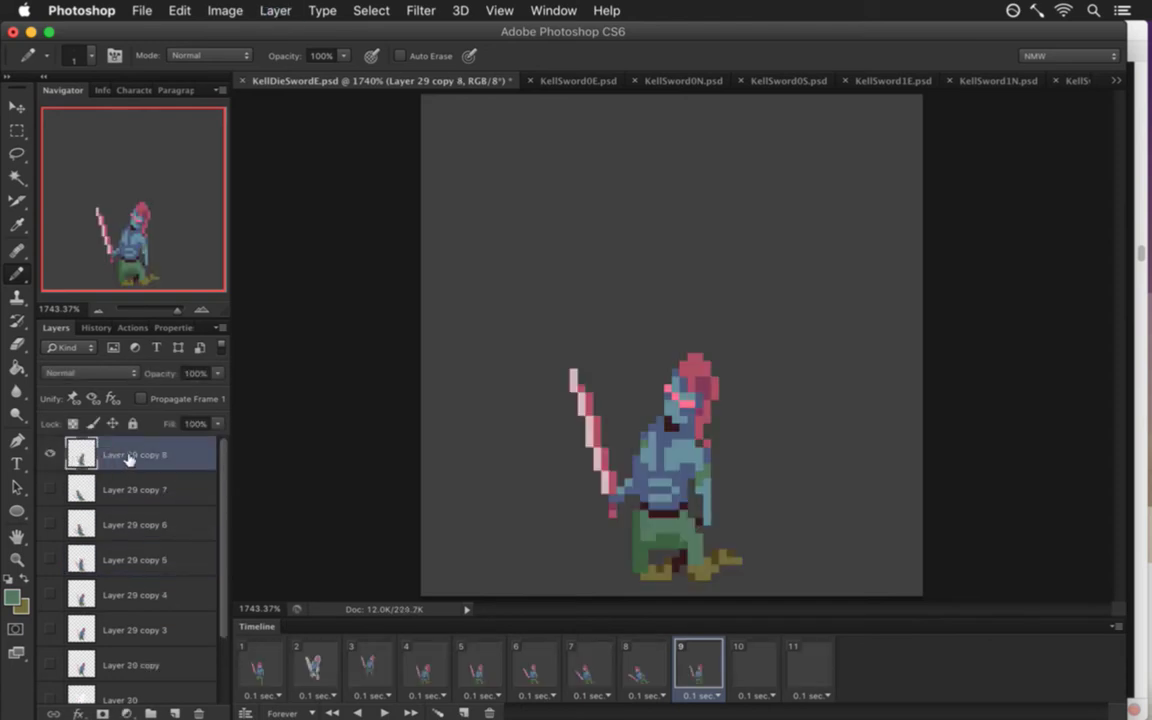
Select the figure without its rear boot, move it up, rotate it to -90 degrees, apply the transform and deselect.
{"action": "key", "text": "v"}
{"action": "key", "text": "m"}
{"action": "mouse_move", "coordinate": [506, 321]}
{"action": "left_mouse_down"}
{"action": "mouse_move", "coordinate": [738, 489]}
{"action": "mouse_move", "coordinate": [748, 535]}
{"action": "mouse_move", "coordinate": [715, 539]}
{"action": "mouse_move", "coordinate": [700, 568]}
{"action": "left_mouse_up"}
{"action": "left_click_drag", "start_coordinate": [700, 322], "coordinate": [756, 531]}
{"action": "key", "text": "v"}
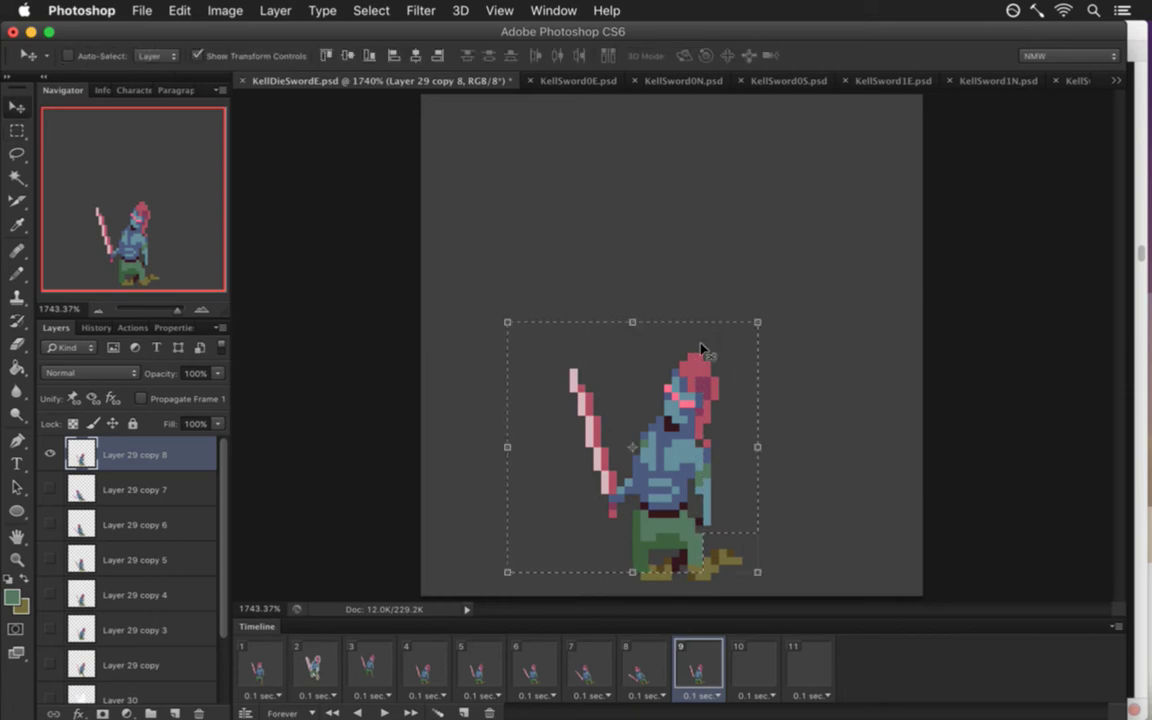
{"action": "left_click_drag", "start_coordinate": [491, 310], "coordinate": [602, 188]}
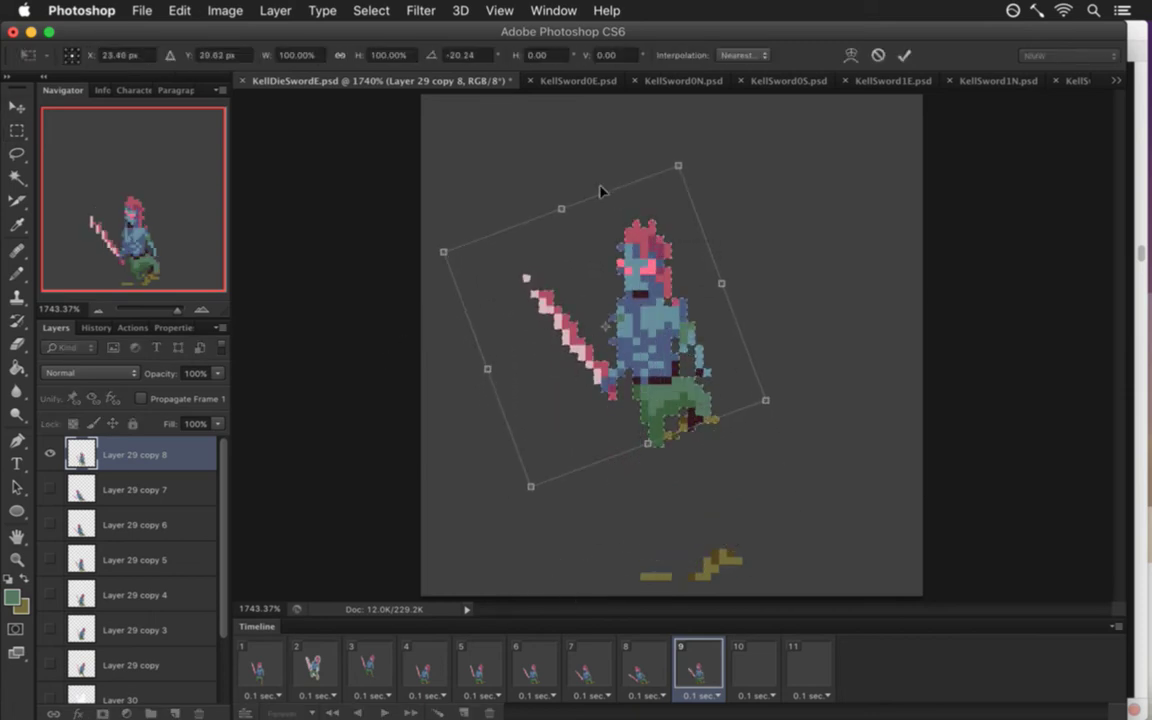
{"action": "left_click", "coordinate": [451, 55]}
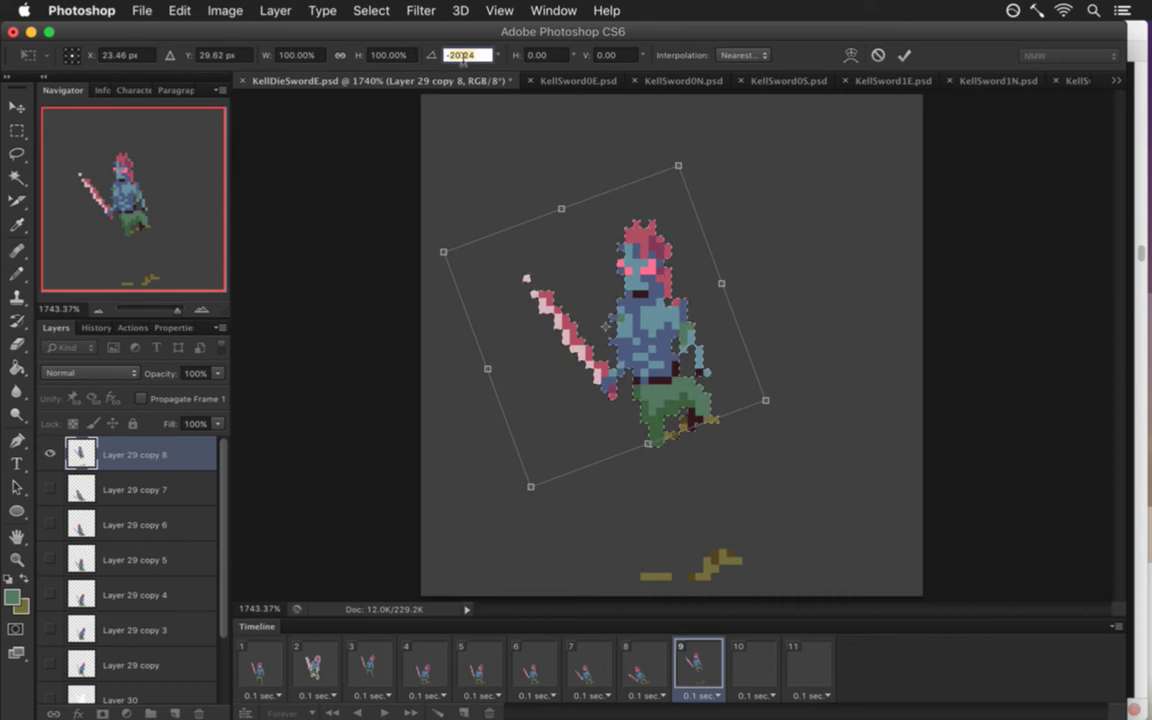
{"action": "type", "text": "-90"}
{"action": "key", "text": "Return"}
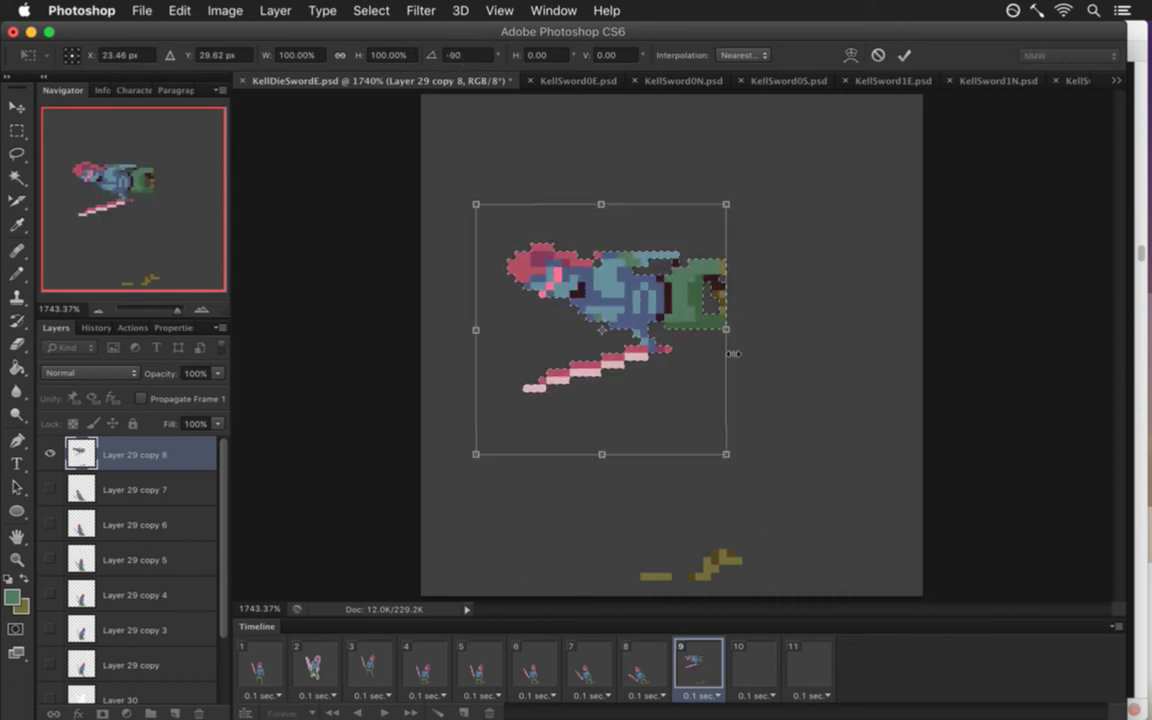
{"action": "left_click", "coordinate": [905, 55]}
{"action": "key", "text": "m"}
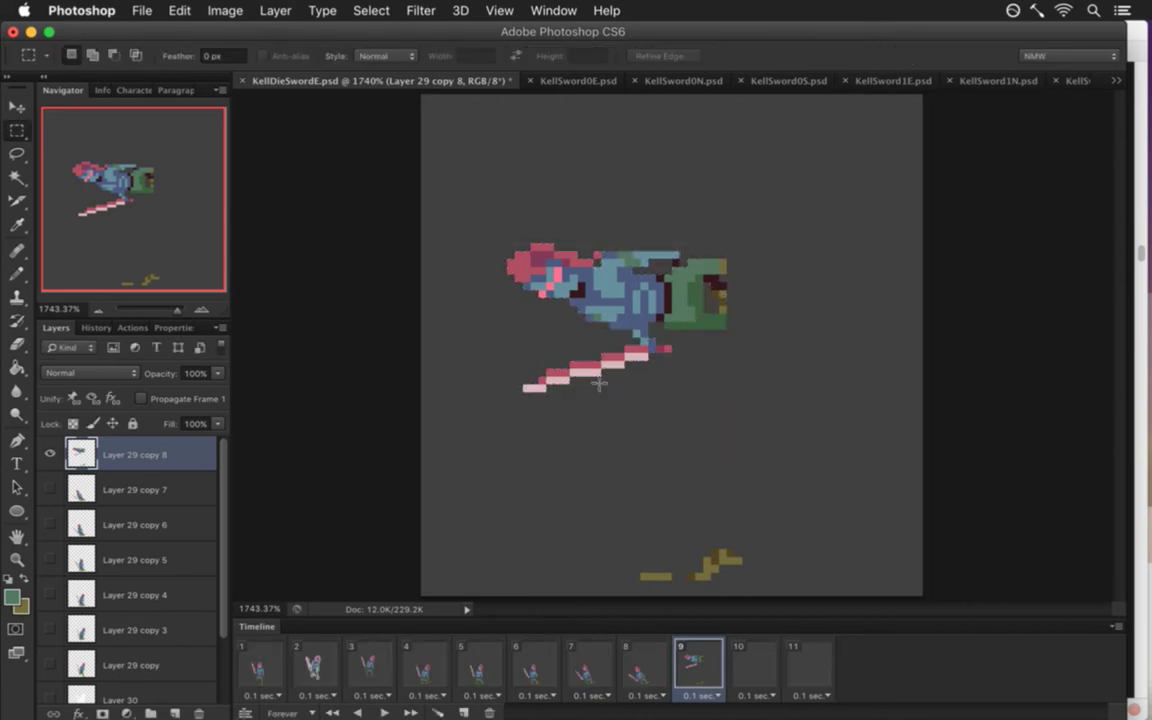
Select the sword with its hand, move it clear above the horizontal body and deselect.
{"action": "left_click_drag", "start_coordinate": [491, 330], "coordinate": [670, 190]}
{"action": "key", "text": "v"}
{"action": "key", "text": "ctrl+d"}
{"action": "key", "text": "m"}
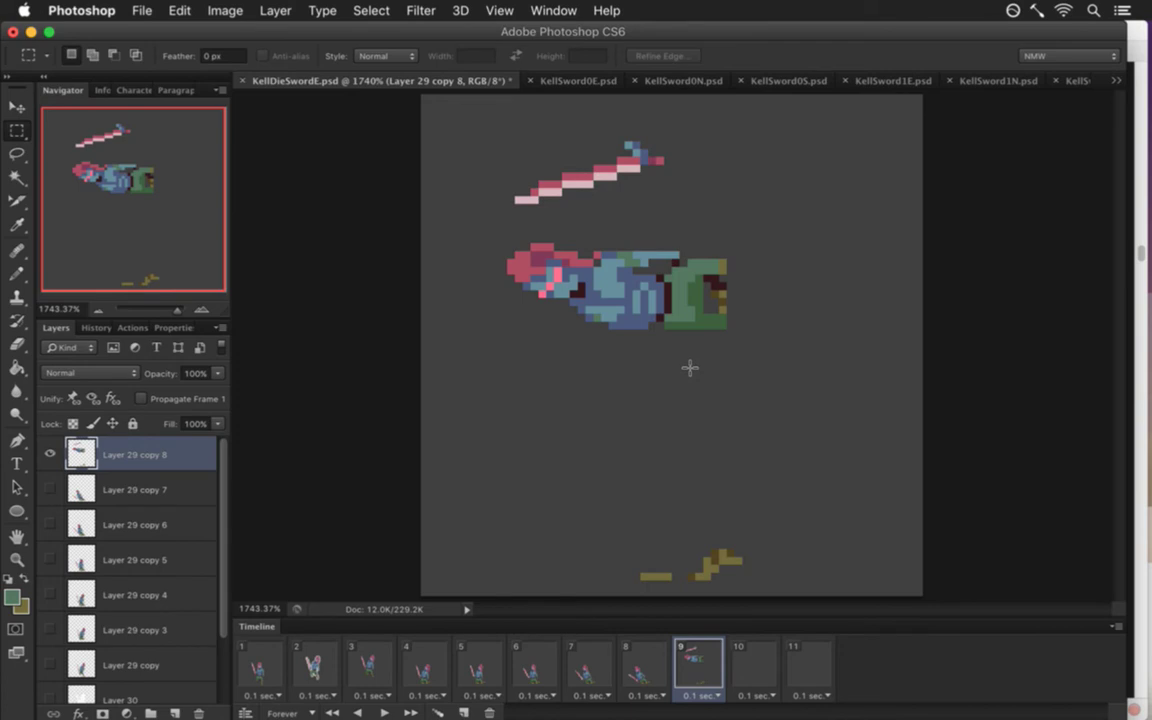
Select the horizontal body, move it down to just above the leftover boot pixels and deselect.
{"action": "key", "text": "v"}
{"action": "key", "text": "m"}
{"action": "left_click_drag", "start_coordinate": [477, 229], "coordinate": [781, 351]}
{"action": "key", "text": "v"}
{"action": "left_click_drag", "start_coordinate": [706, 273], "coordinate": [665, 497]}
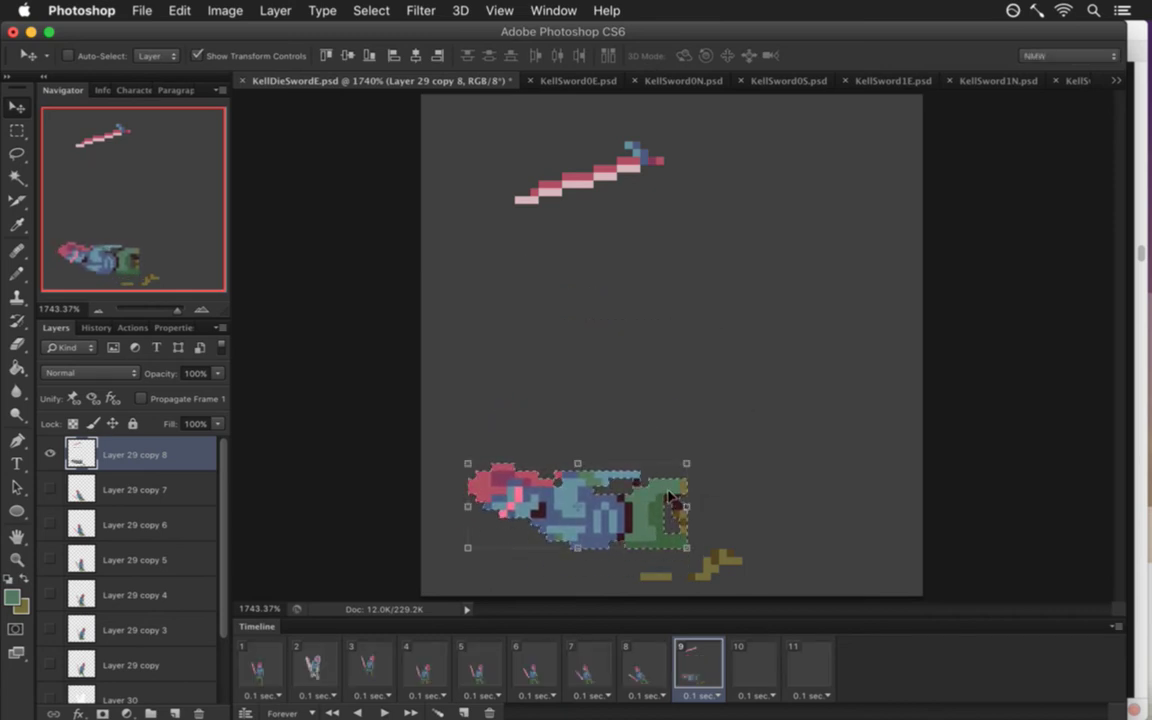
{"action": "key", "text": "ctrl+d"}
{"action": "key", "text": "m"}
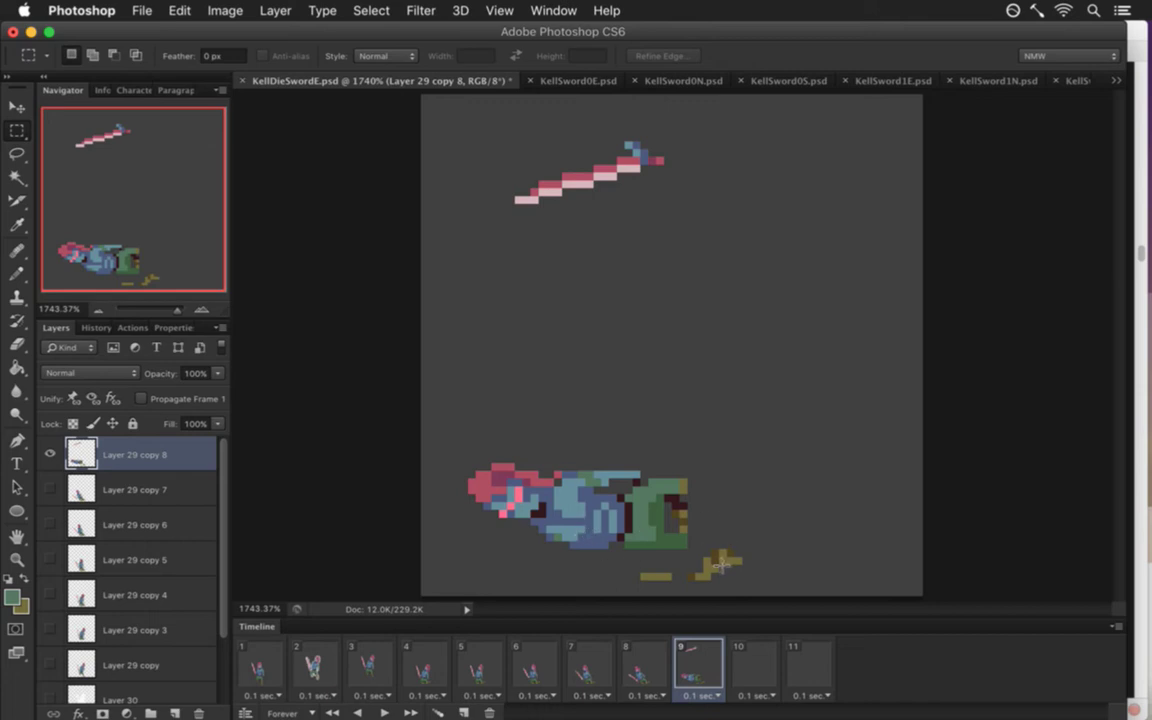
Erase the leftover boot pixels, then move the lying body down and right to ground level and deselect.
{"action": "key", "text": "e"}
{"action": "left_click_drag", "start_coordinate": [645, 575], "coordinate": [745, 578]}
{"action": "key", "text": "m"}
{"action": "left_click_drag", "start_coordinate": [436, 432], "coordinate": [731, 572]}
{"action": "key", "text": "v"}
{"action": "left_click_drag", "start_coordinate": [656, 504], "coordinate": [690, 527]}
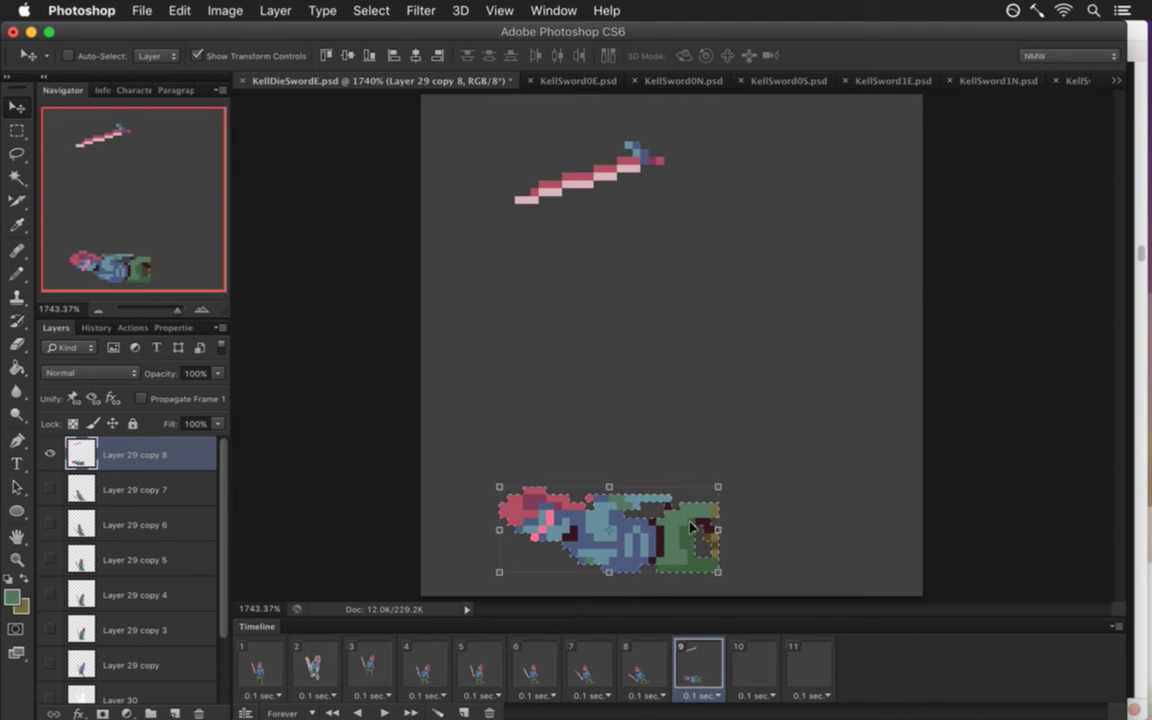
{"action": "key", "text": "m"}
{"action": "left_click", "coordinate": [756, 518]}
Try to pencil an olive boot extending from the upper leg of the lying figure, using the sampled boot colour.
{"action": "key", "text": "i"}
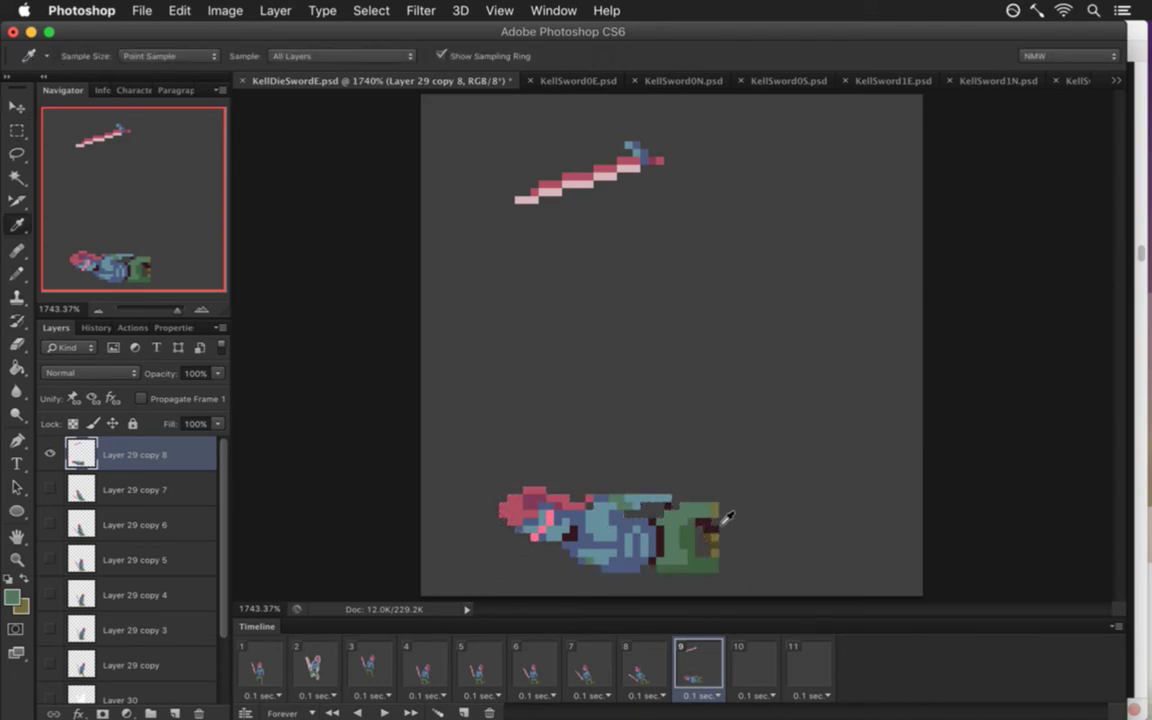
{"action": "left_click", "coordinate": [720, 522]}
{"action": "key", "text": "b"}
{"action": "left_click_drag", "start_coordinate": [716, 506], "coordinate": [765, 506]}
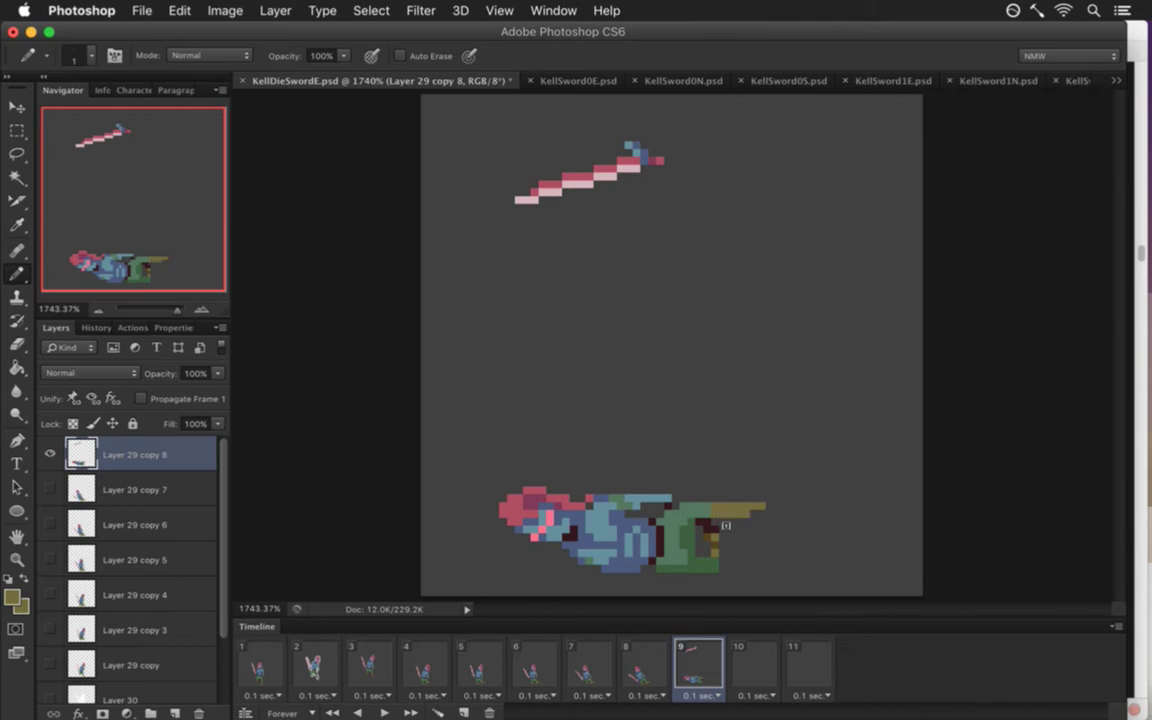
{"action": "key", "text": "e"}
{"action": "mouse_move", "coordinate": [755, 506]}
{"action": "left_mouse_down"}
{"action": "mouse_move", "coordinate": [728, 532]}
{"action": "mouse_move", "coordinate": [759, 504]}
{"action": "mouse_move", "coordinate": [762, 520]}
{"action": "left_mouse_up"}
Start a row of colour swatches above the lying figure with light green, dark green and olive sampled from it.
{"action": "key", "text": "i"}
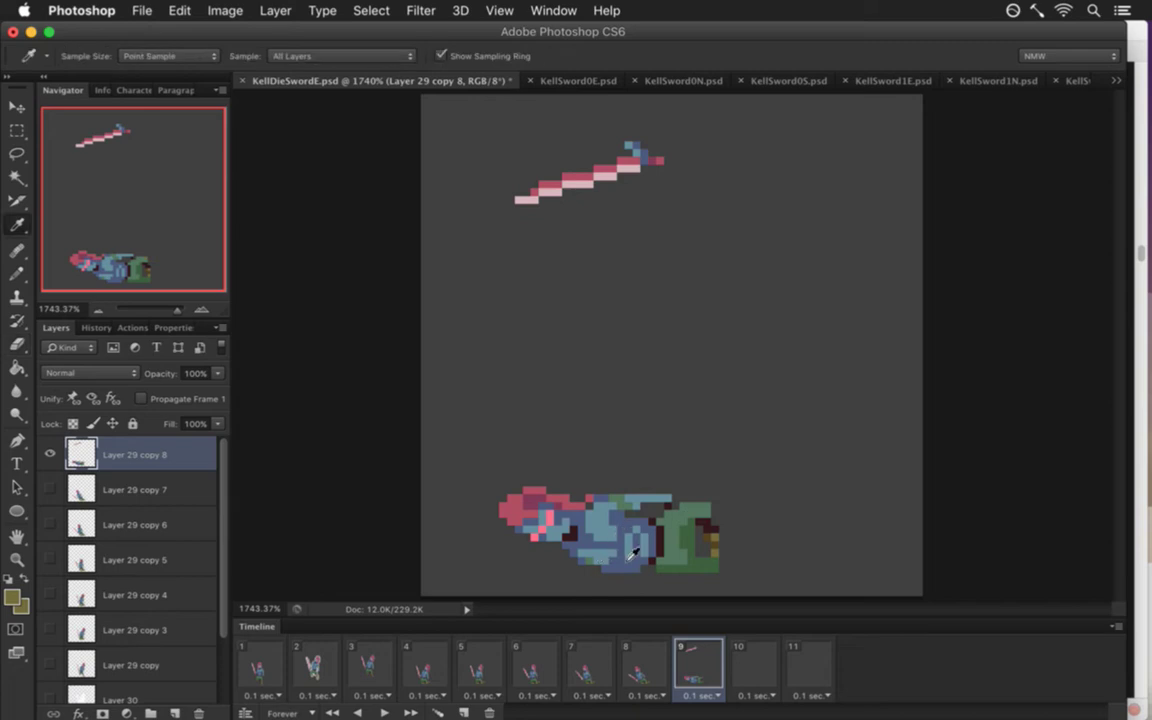
{"action": "left_click", "coordinate": [688, 525]}
{"action": "key", "text": "b"}
{"action": "left_click", "coordinate": [773, 416]}
{"action": "key", "text": "alt"}
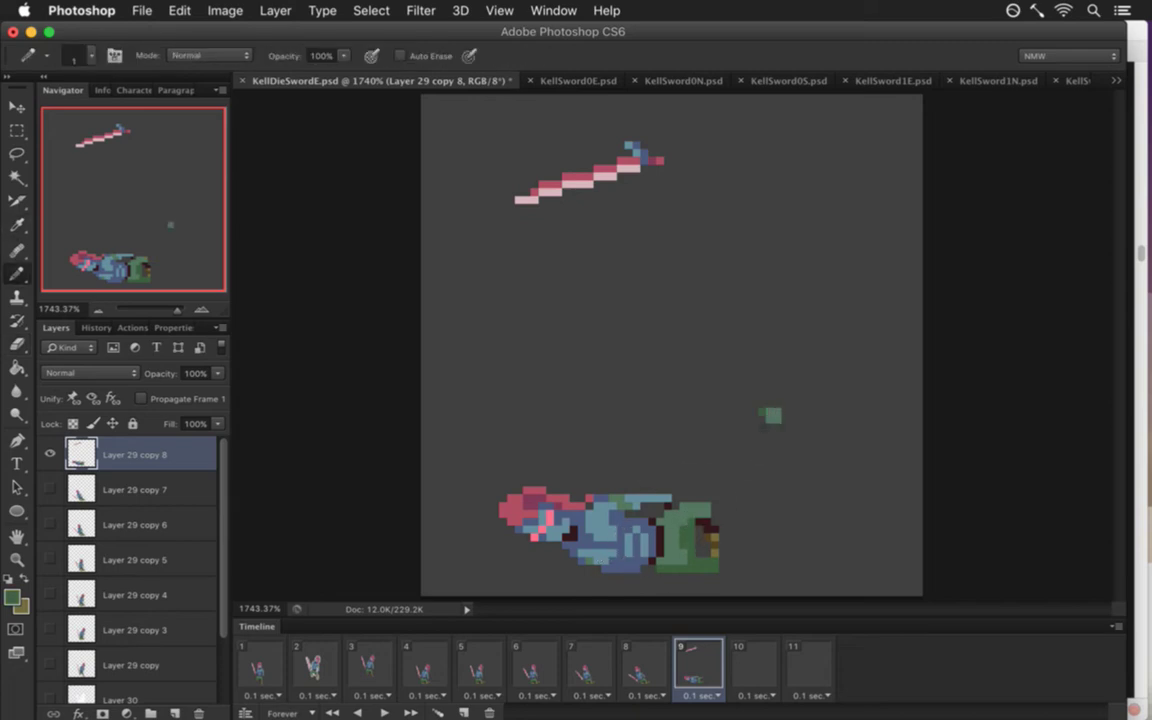
{"action": "left_click", "coordinate": [712, 532], "text": "alt"}
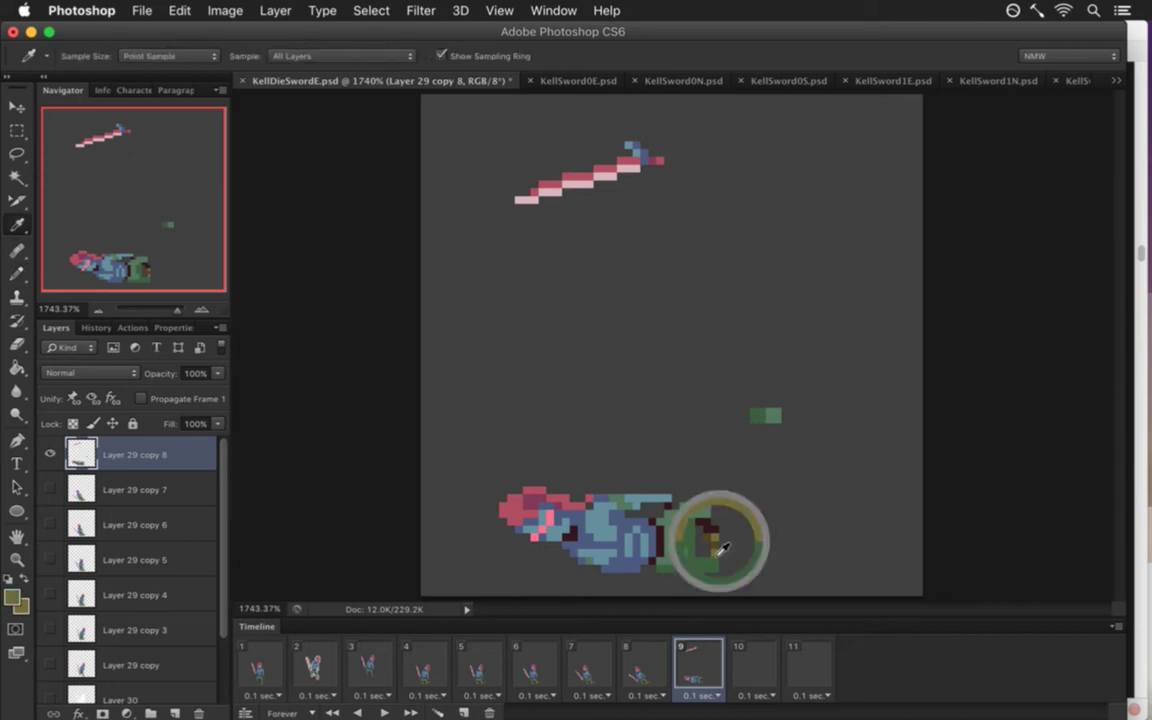
{"action": "left_click", "coordinate": [742, 416]}
Extend the swatch row to the left with the brown and dark maroon sampled from the boots.
{"action": "key", "text": "alt"}
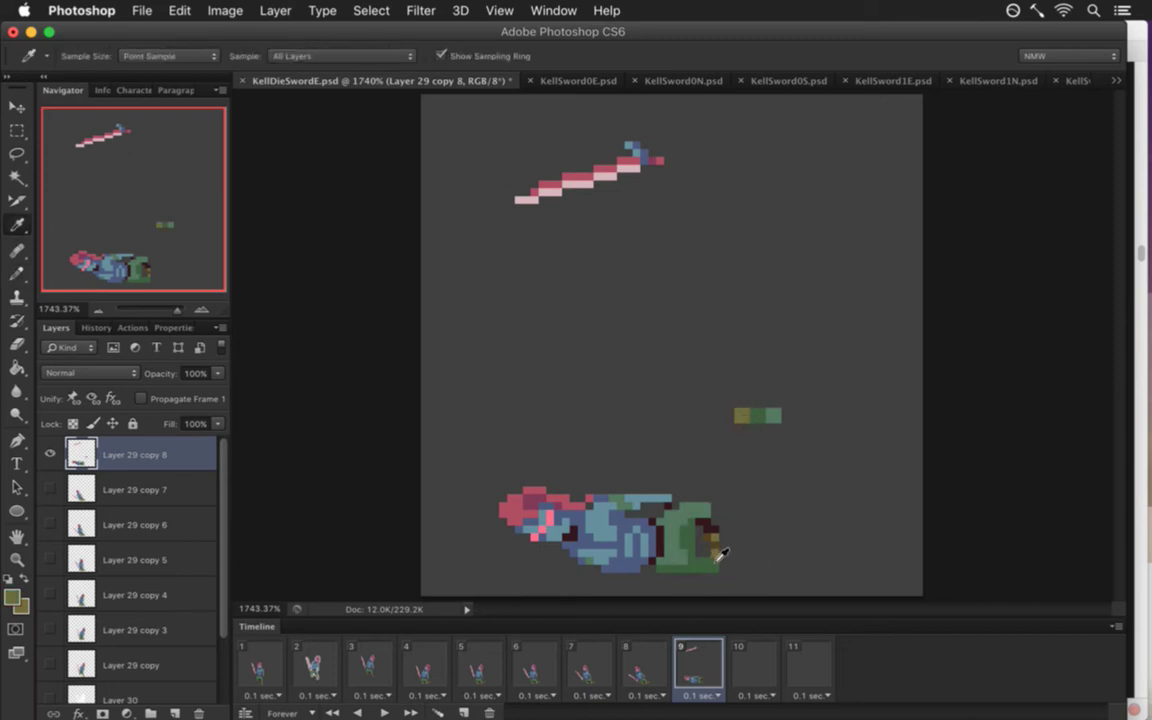
{"action": "left_click", "coordinate": [728, 416]}
{"action": "key", "text": "alt"}
{"action": "left_click", "coordinate": [712, 516], "text": "alt"}
{"action": "left_click", "coordinate": [714, 416]}
{"action": "left_click", "coordinate": [707, 428]}
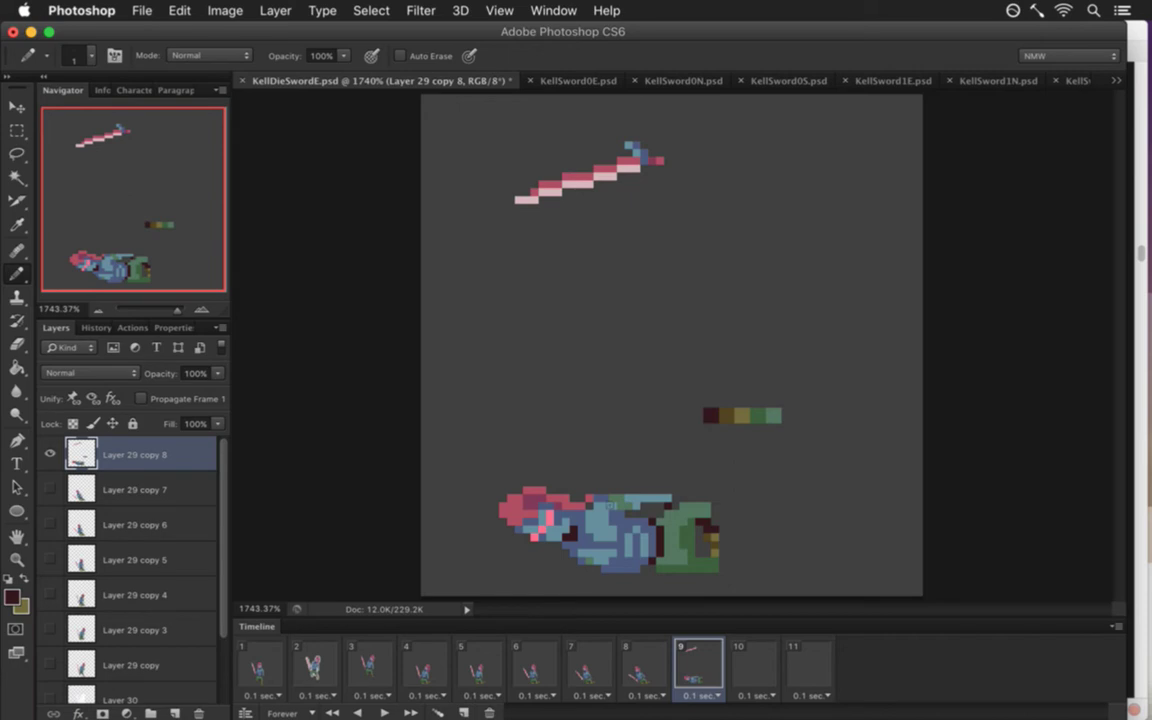
Add the purple and red hair colours and the bright pink face colour to the swatch row's left end.
{"action": "left_click", "coordinate": [506, 498], "text": "alt"}
{"action": "left_click", "coordinate": [694, 416]}
{"action": "left_click", "coordinate": [679, 416]}
{"action": "left_click", "coordinate": [558, 530], "text": "alt"}
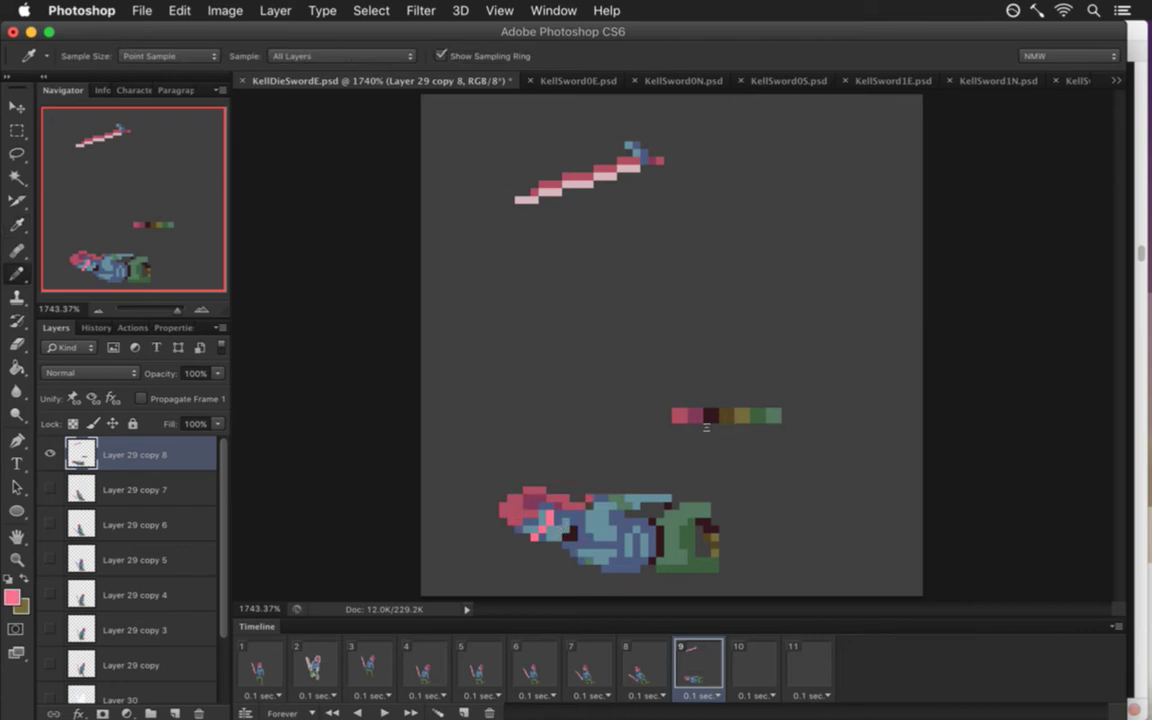
{"action": "left_click", "coordinate": [664, 416]}
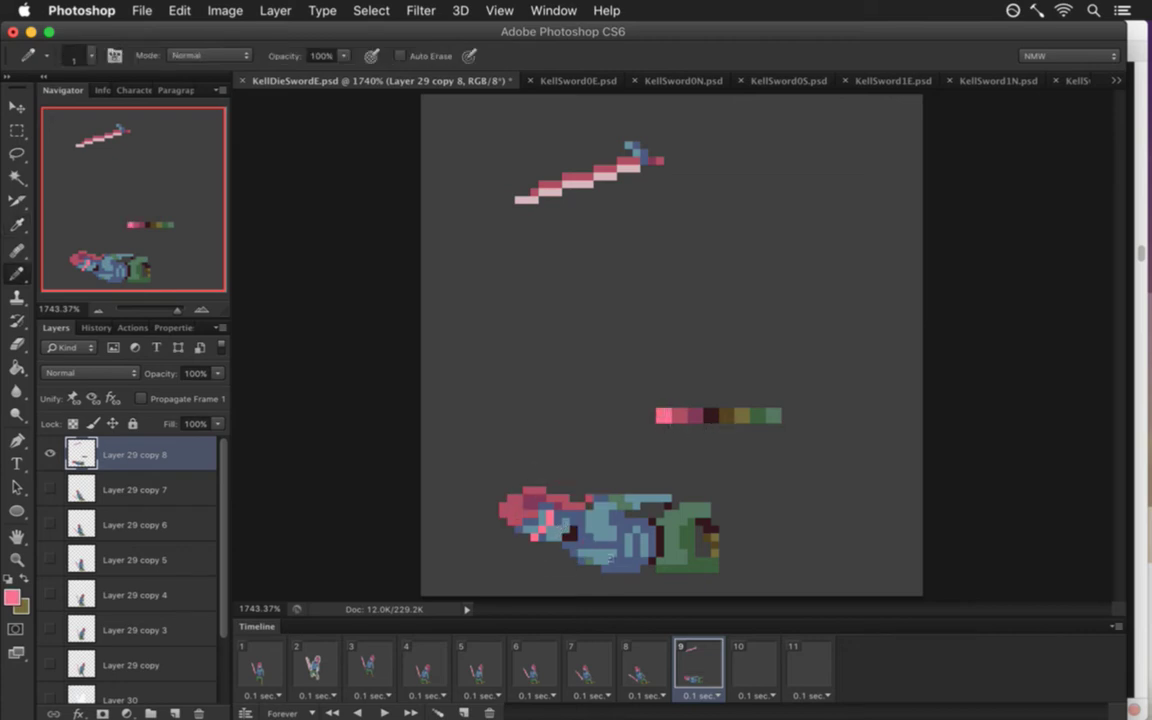
Save the file and slim the lying figure by erasing the lower edge of its torso and legs and the arm row above it.
{"action": "key", "text": "super+s"}
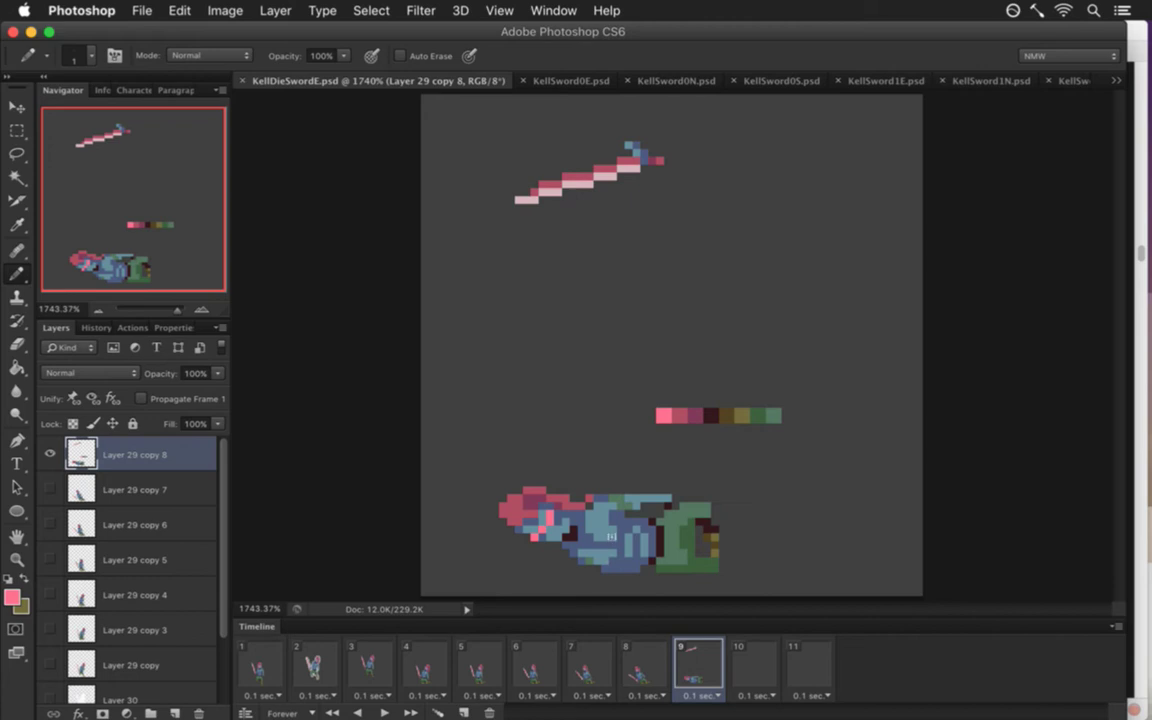
{"action": "key", "text": "e"}
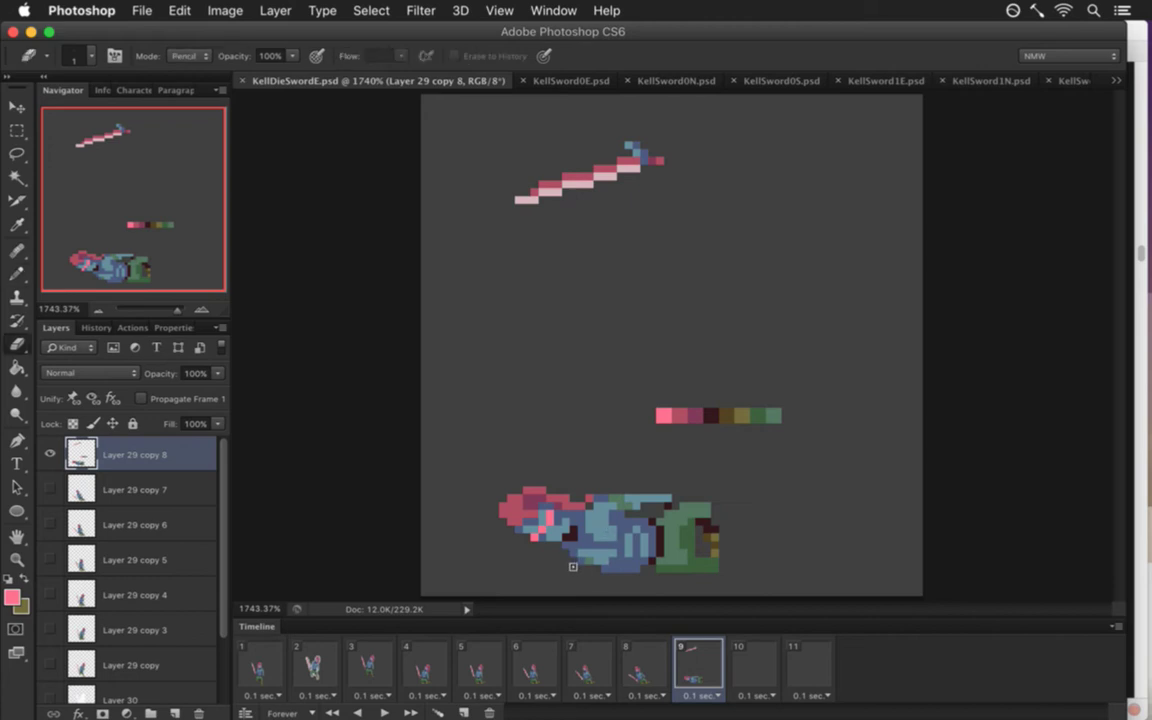
{"action": "left_click_drag", "start_coordinate": [610, 569], "coordinate": [639, 570]}
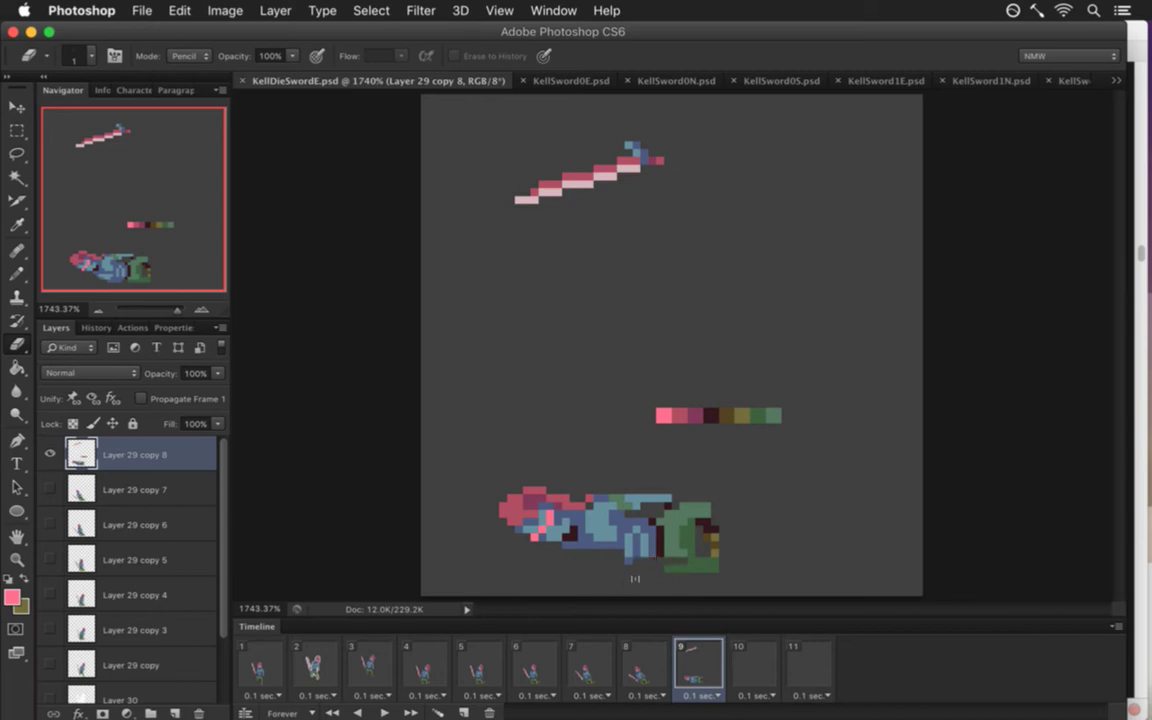
{"action": "left_click_drag", "start_coordinate": [666, 568], "coordinate": [718, 567]}
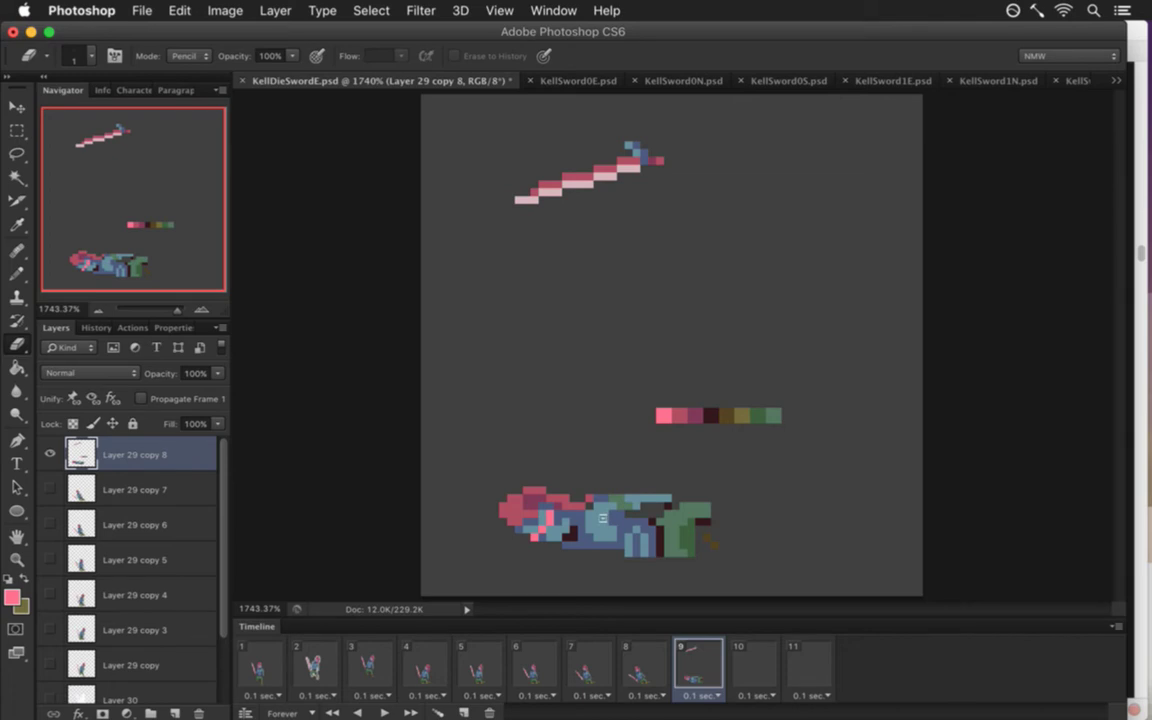
{"action": "left_click_drag", "start_coordinate": [598, 497], "coordinate": [666, 497]}
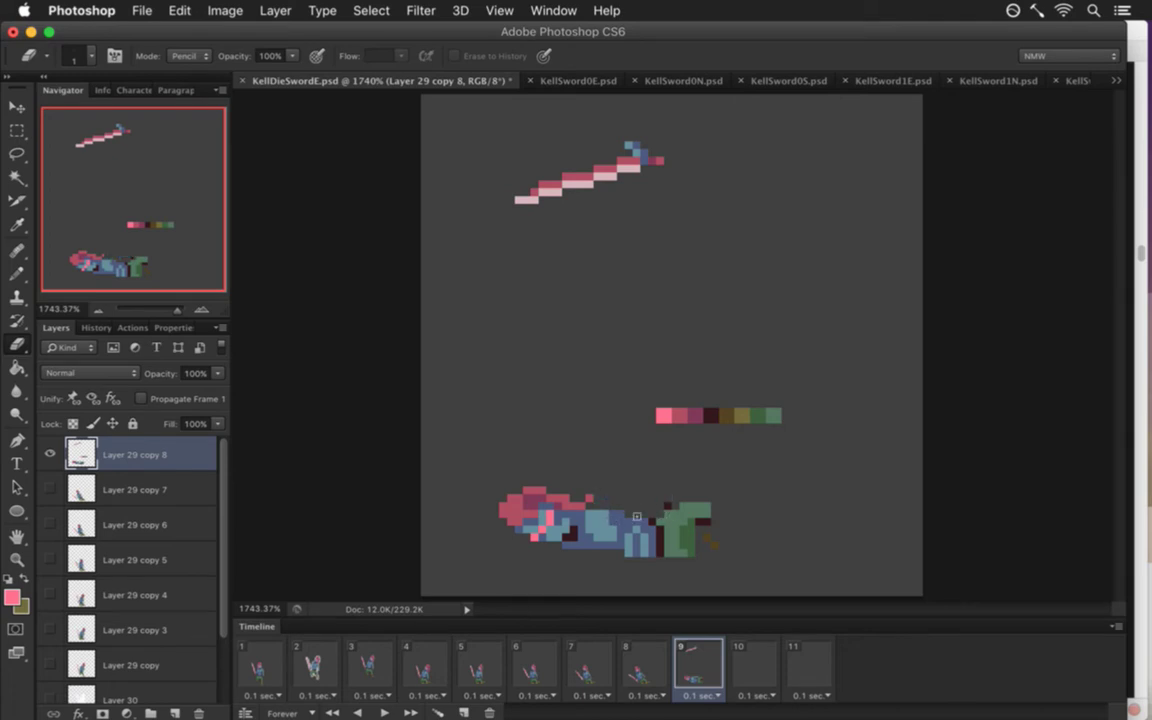
Retouch the lying figure's torso with sampled light blue pixels and a small green accent near the waist.
{"action": "key", "text": "i"}
{"action": "left_click", "coordinate": [537, 496]}
{"action": "key", "text": "b"}
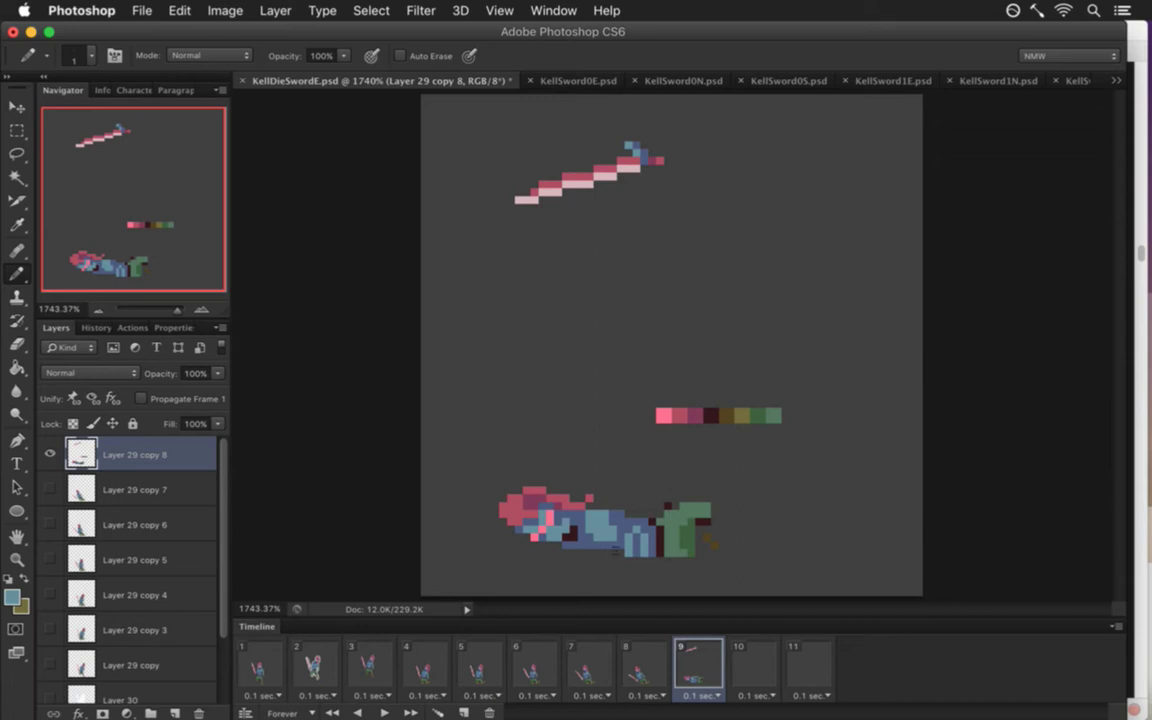
{"action": "key", "text": "i"}
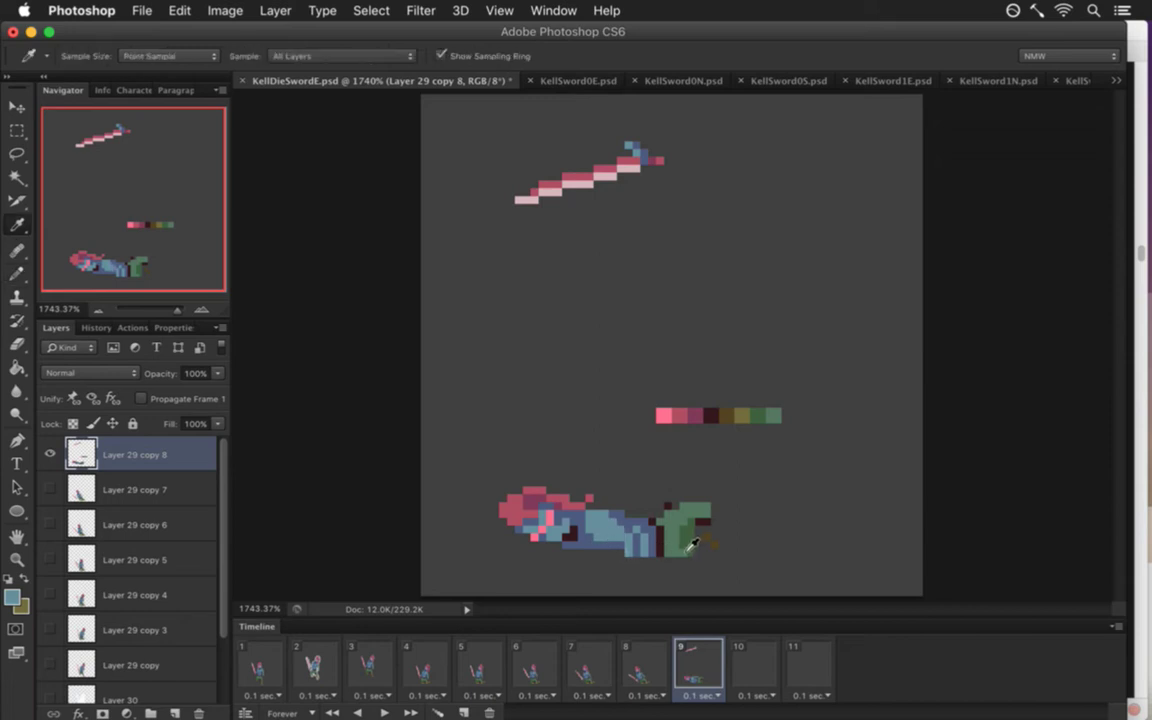
{"action": "left_click", "coordinate": [692, 543]}
{"action": "key", "text": "b"}
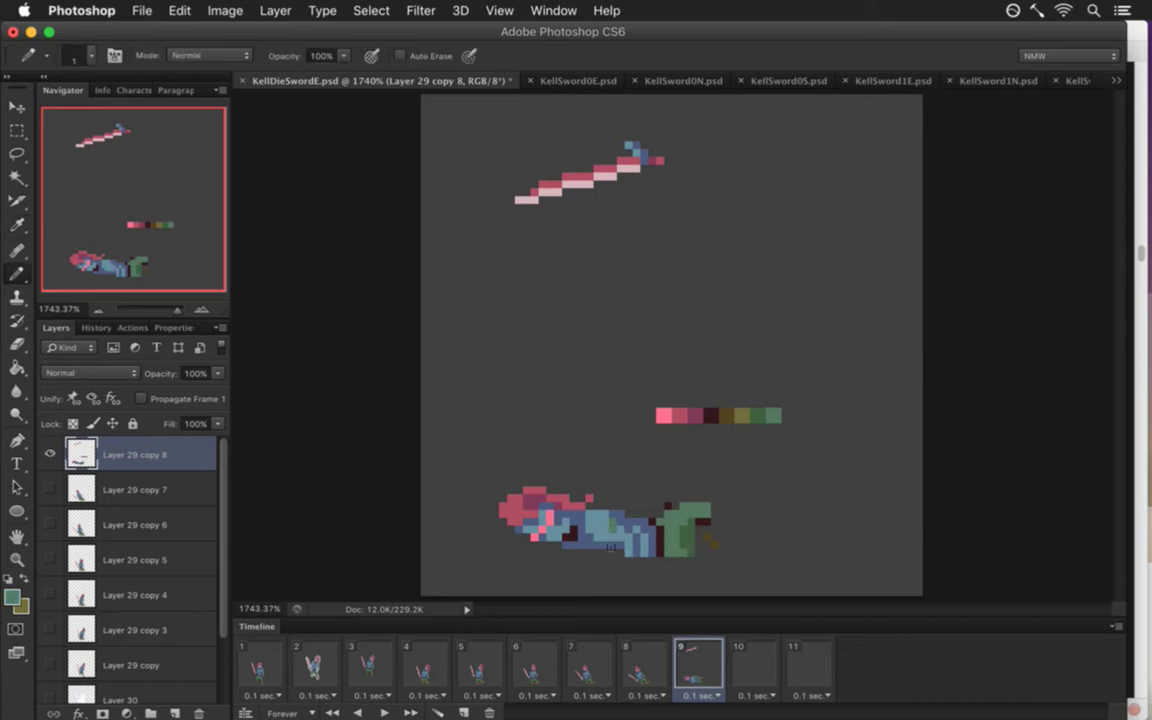
Build up the lying figure's back in sampled dark blue and add a light blue highlight along the shoulder.
{"action": "key", "text": "i"}
{"action": "left_click", "coordinate": [580, 510]}
{"action": "key", "text": "b"}
{"action": "key", "text": "i"}
{"action": "left_click", "coordinate": [520, 466]}
{"action": "key", "text": "b"}
{"action": "left_click_drag", "start_coordinate": [586, 497], "coordinate": [608, 498]}
{"action": "left_click", "coordinate": [592, 525], "text": "alt"}
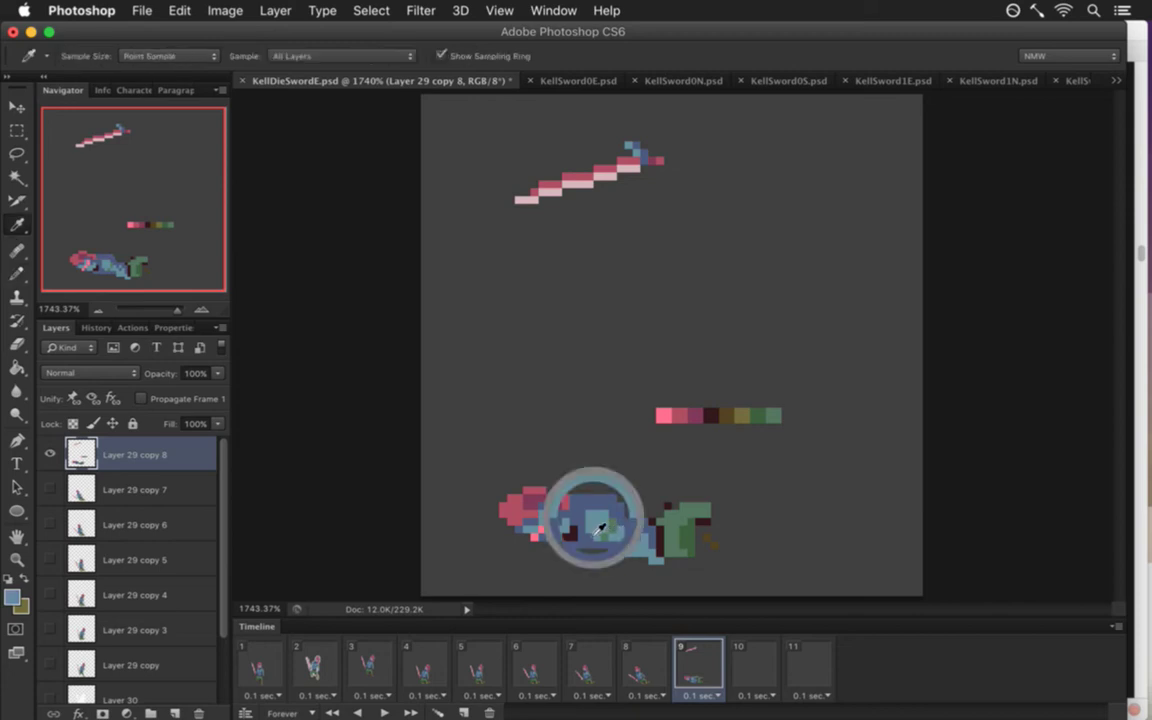
{"action": "left_click_drag", "start_coordinate": [590, 512], "coordinate": [603, 515]}
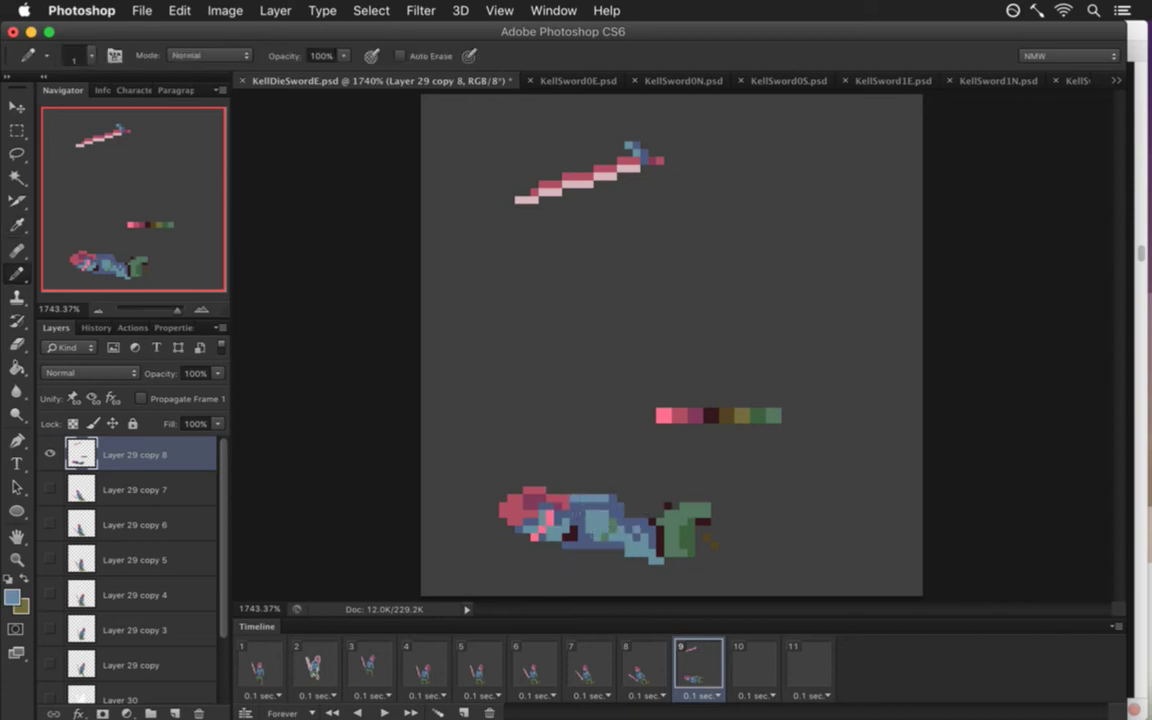
{"action": "left_click", "coordinate": [586, 522], "text": "alt"}
Select the lying figure's head and upper torso, move them down two pixels, and clear the selection.
{"action": "key", "text": "m"}
{"action": "left_click_drag", "start_coordinate": [489, 468], "coordinate": [622, 567]}
{"action": "key", "text": "v"}
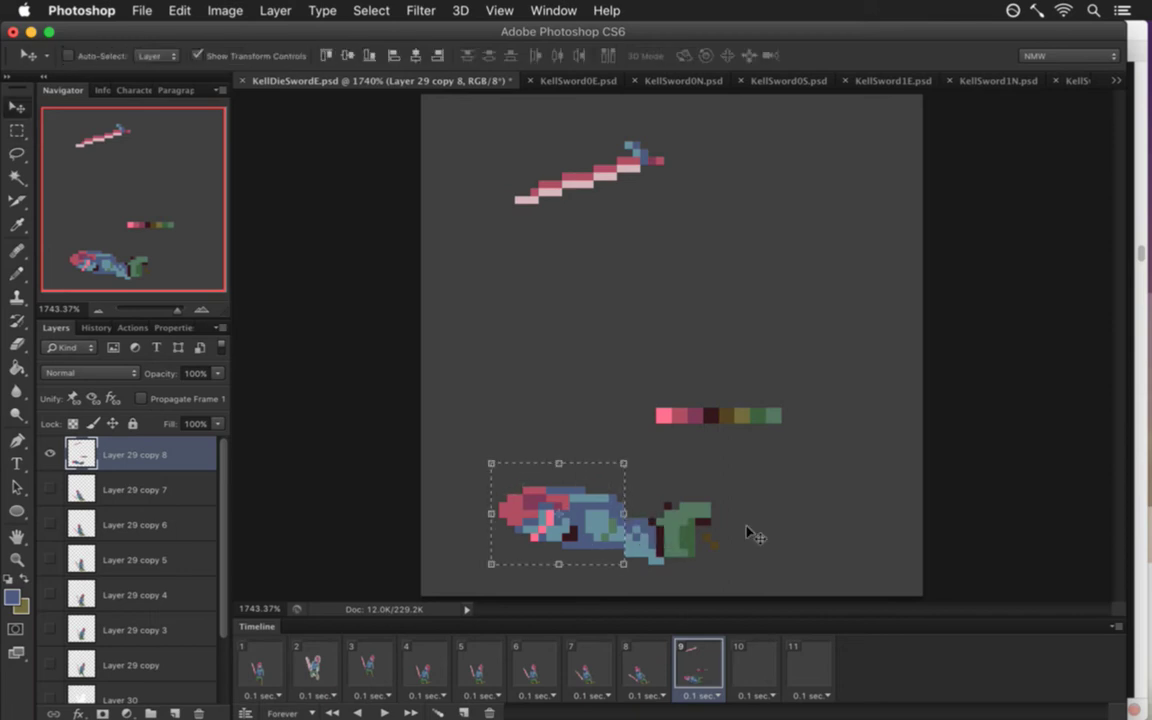
{"action": "key", "text": "Down"}
{"action": "key", "text": "Down"}
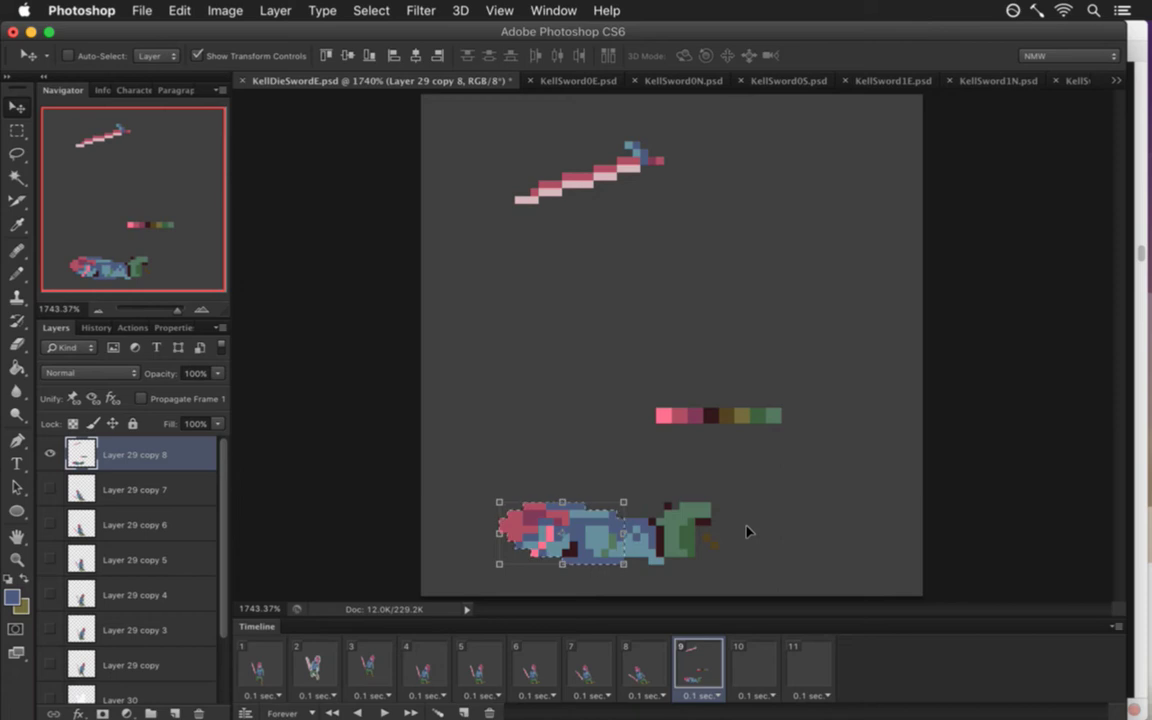
{"action": "key", "text": "m"}
{"action": "key", "text": "ctrl+d"}
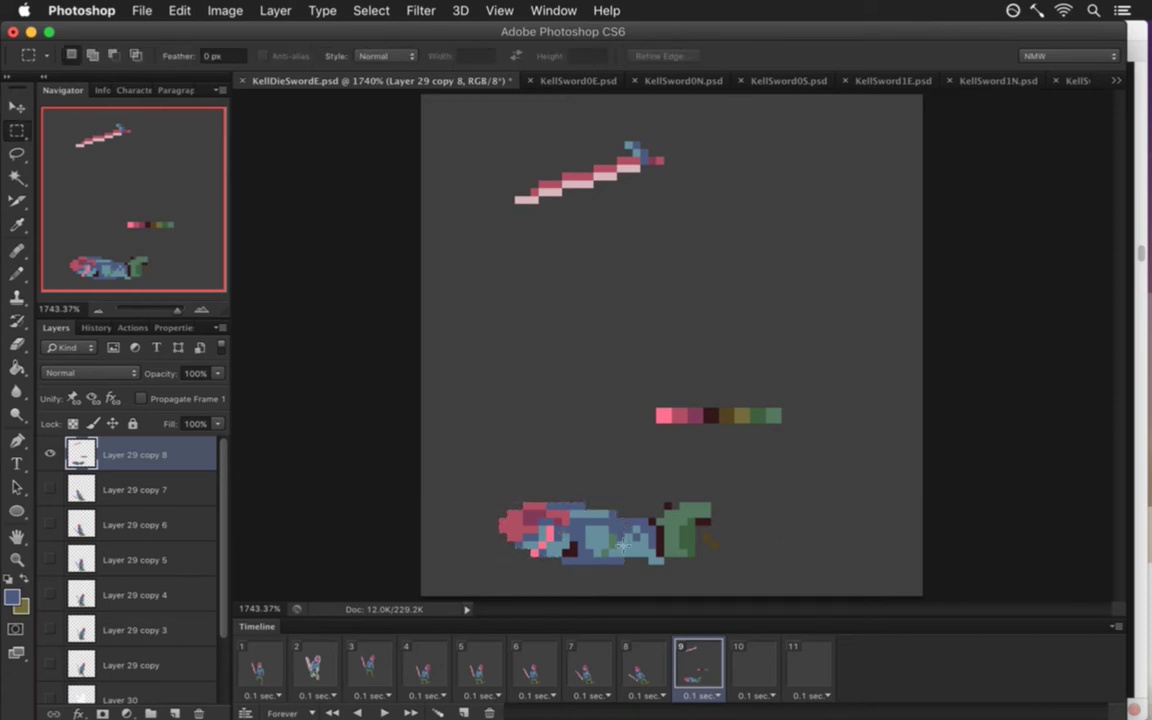
Recolour the lying figure's bright pink face pixels with the dark maroon from the swatch row.
{"action": "key", "text": "i"}
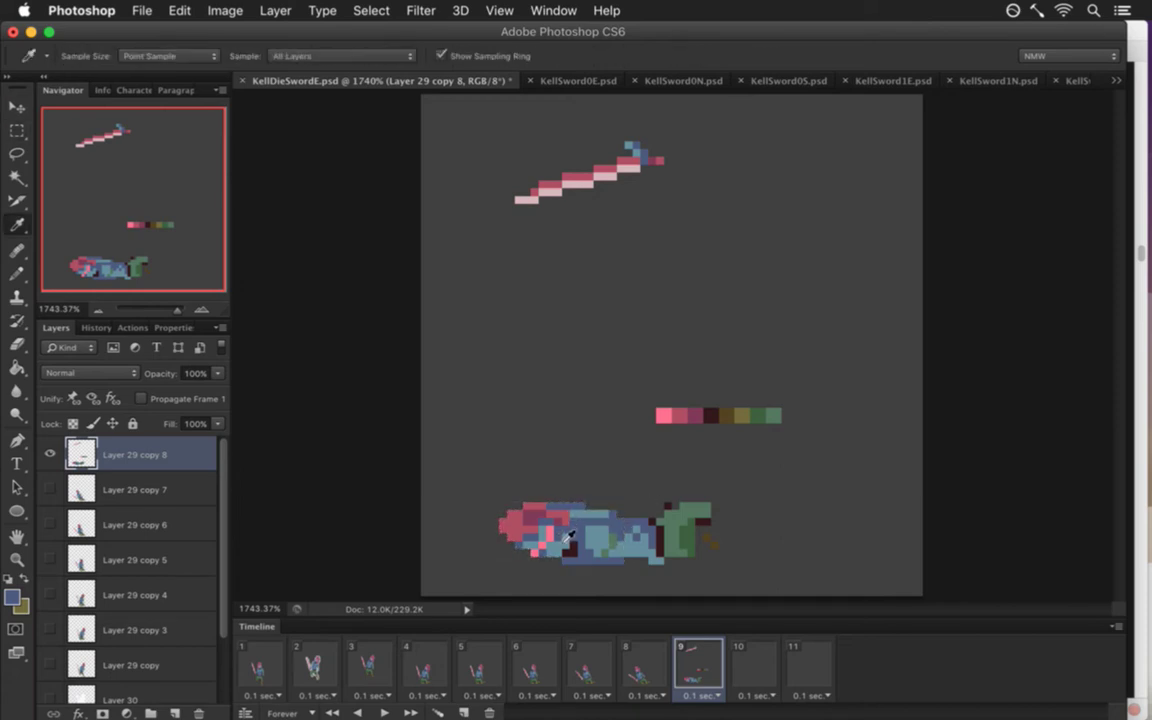
{"action": "left_click", "coordinate": [708, 414]}
{"action": "key", "text": "b"}
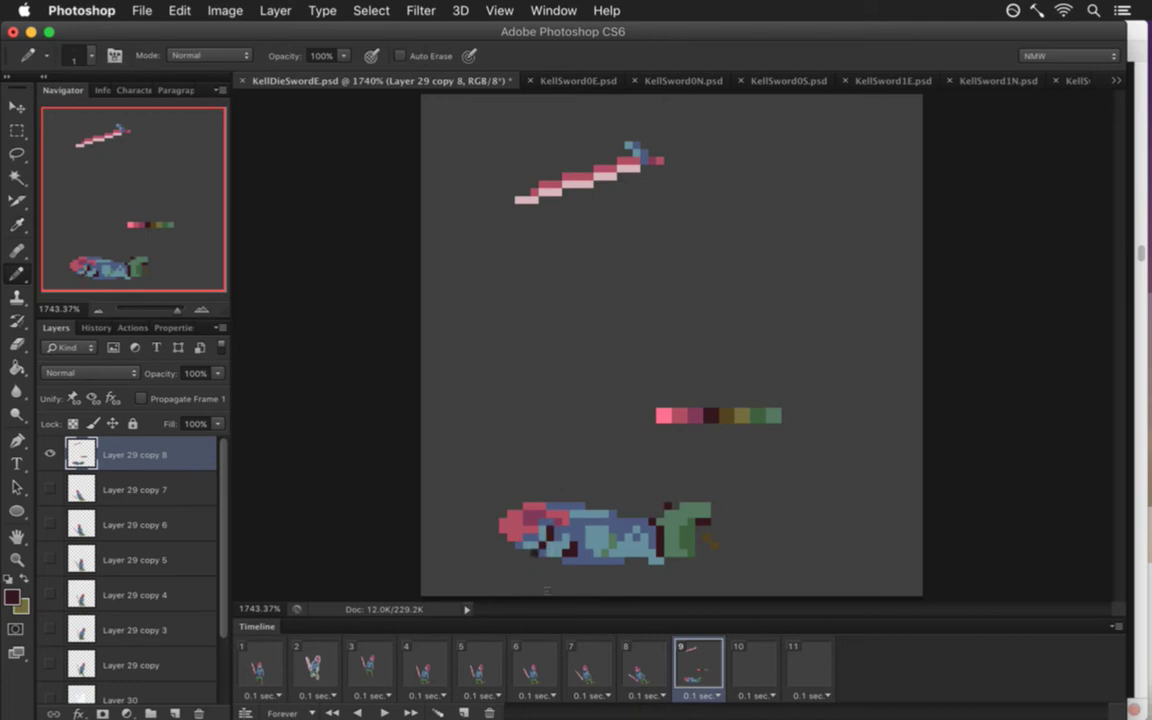
Select the lying figure's whole head, move it down one pixel, and clear the selection.
{"action": "key", "text": "m"}
{"action": "left_click_drag", "start_coordinate": [468, 494], "coordinate": [566, 558]}
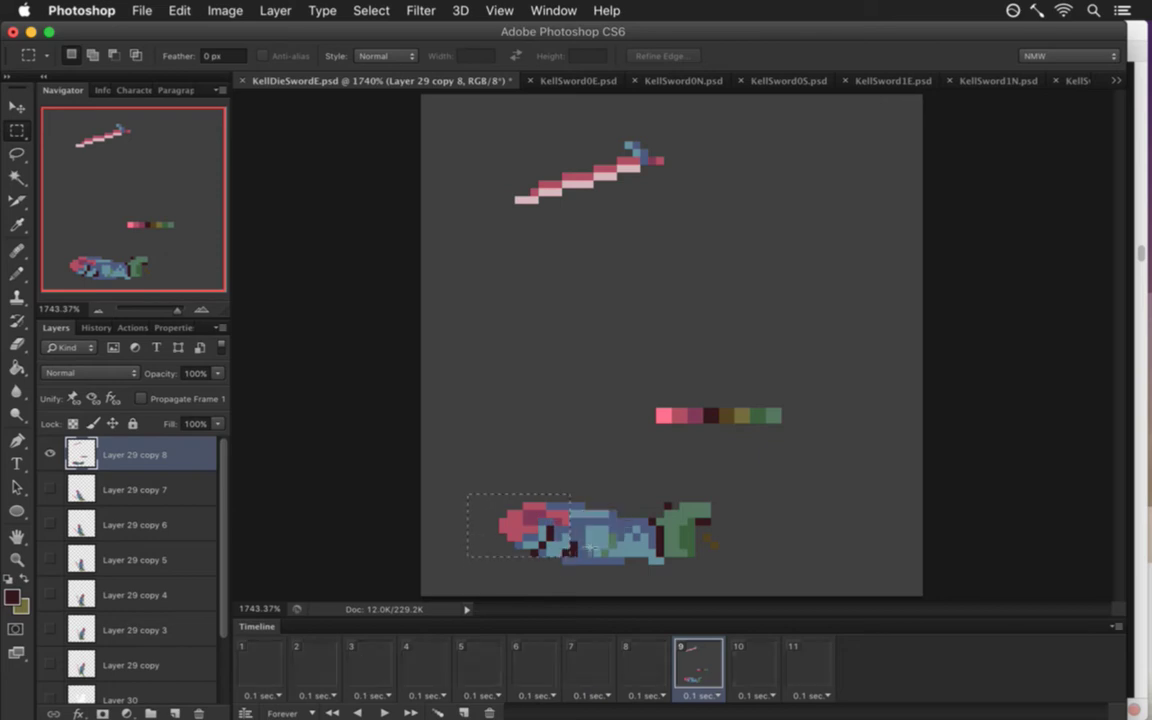
{"action": "key", "text": "v"}
{"action": "key", "text": "Down"}
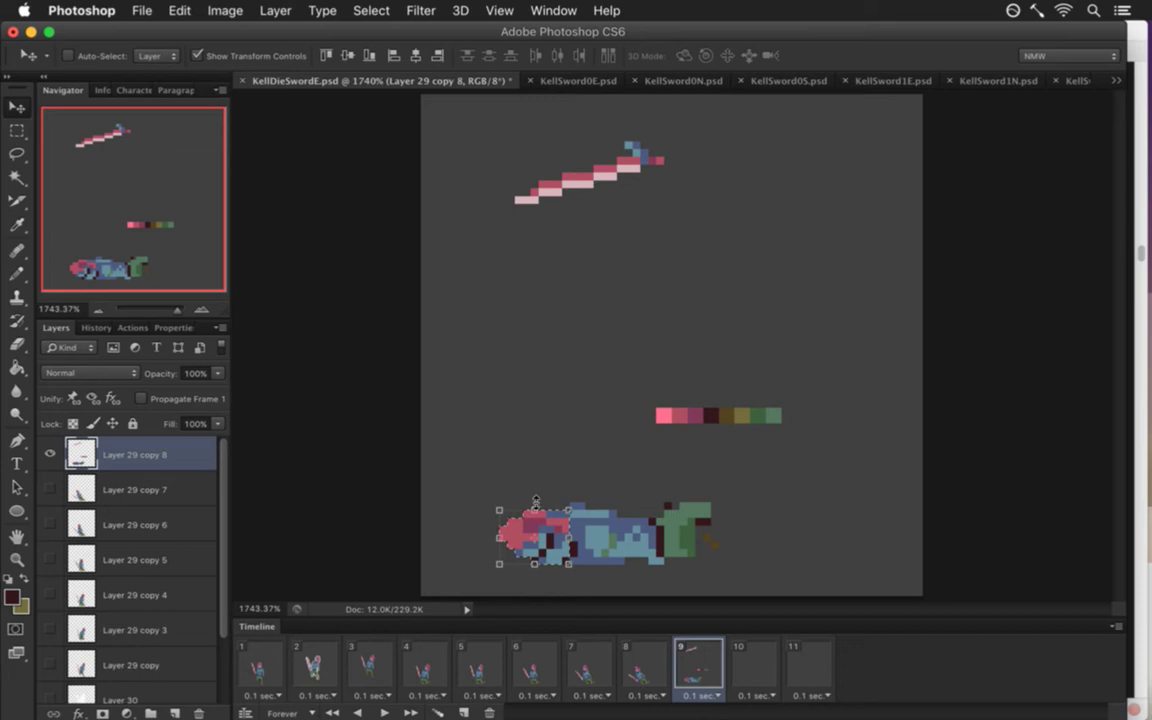
{"action": "key", "text": "ctrl+d"}
Lower only the outer part of the head, with the crown of red hair, by one more pixel.
{"action": "key", "text": "m"}
{"action": "left_click_drag", "start_coordinate": [468, 494], "coordinate": [541, 553]}
{"action": "key", "text": "v"}
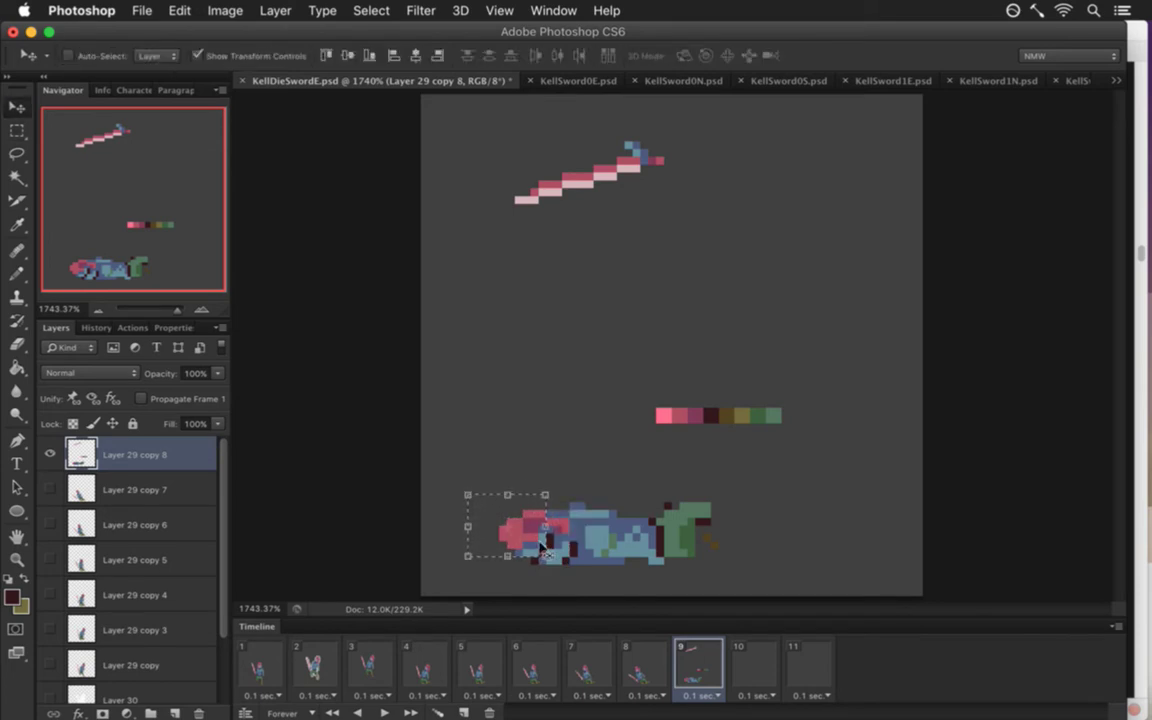
{"action": "key", "text": "Down"}
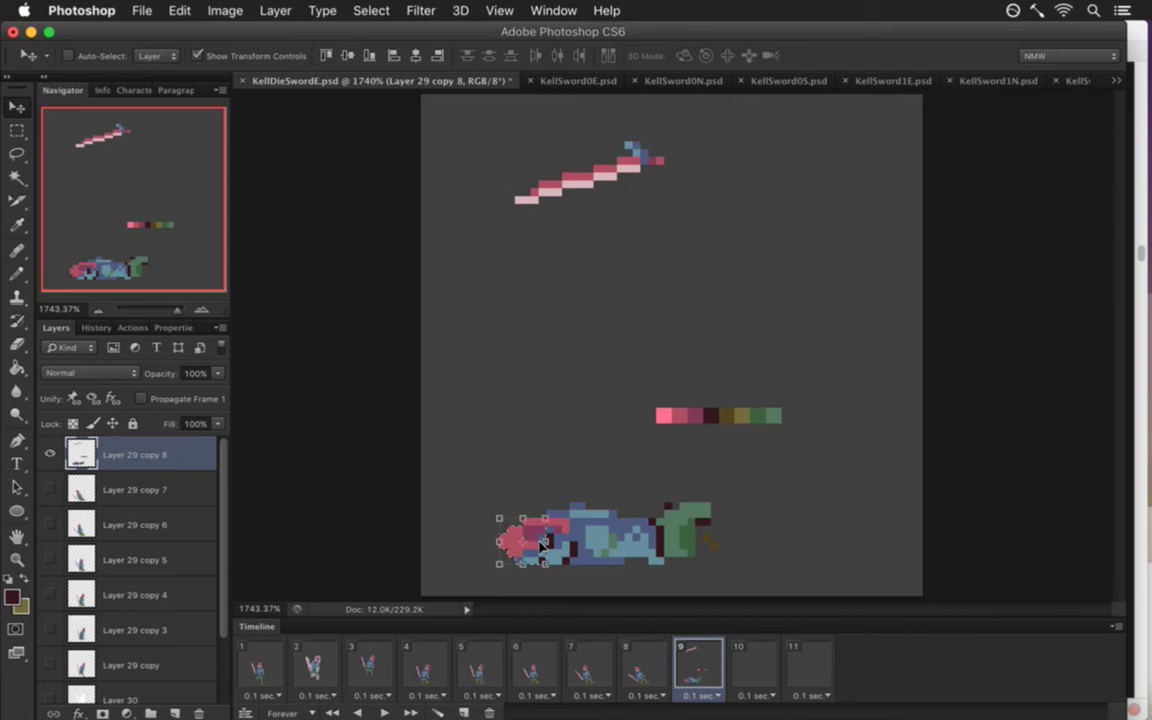
{"action": "key", "text": "m"}
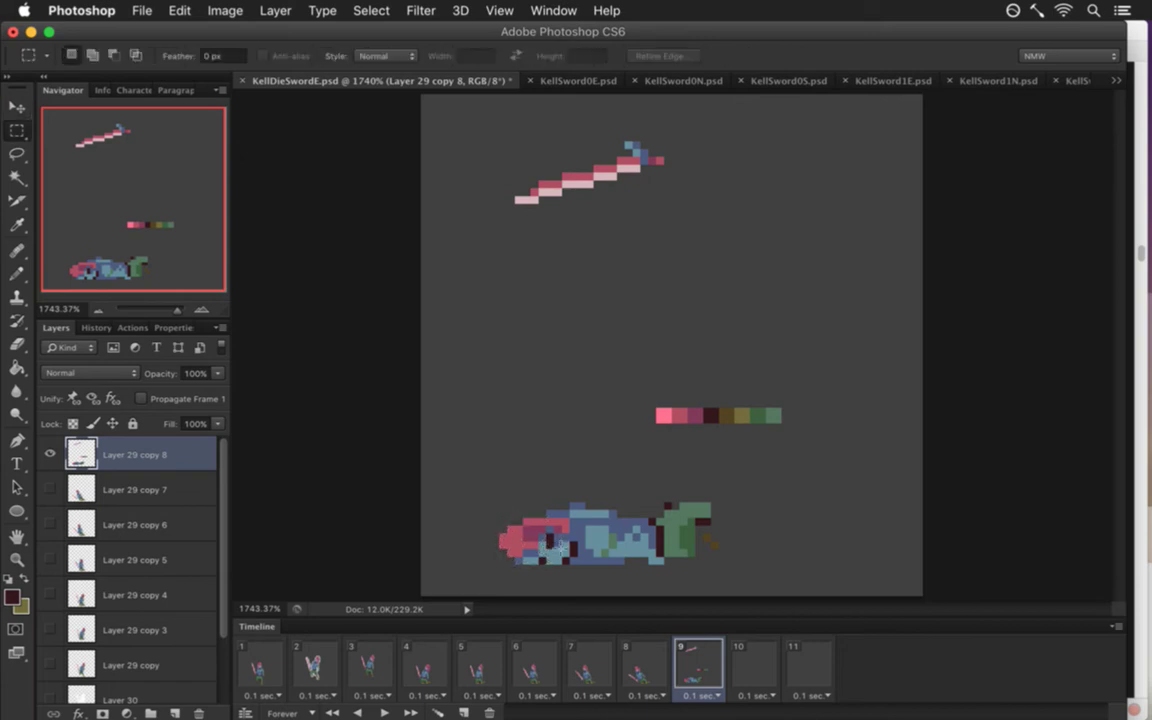
Extend the dark maroon shading lines on the face toward the ground and save the file.
{"action": "key", "text": "i"}
{"action": "left_click", "coordinate": [552, 549]}
{"action": "key", "text": "b"}
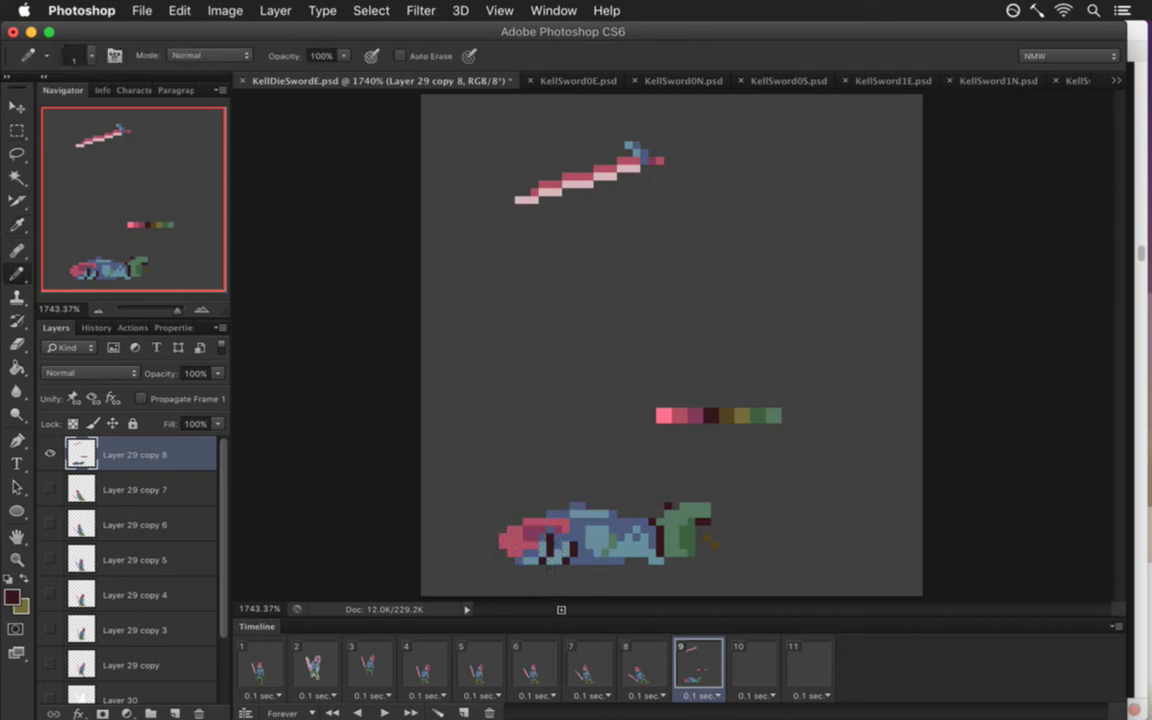
{"action": "key", "text": "super+s"}
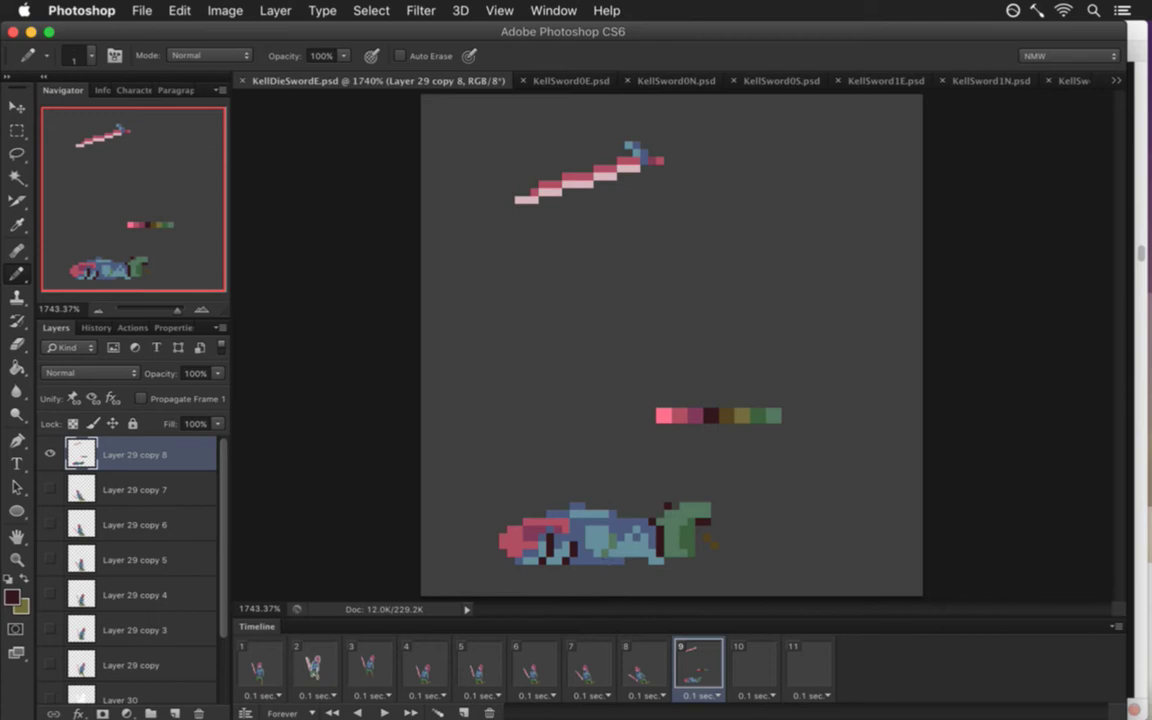
Extend the shoulder above the red hair with sampled dark blue and erase the excess pixels at its tip.
{"action": "key", "text": "i"}
{"action": "left_click", "coordinate": [556, 499]}
{"action": "key", "text": "b"}
{"action": "left_click", "coordinate": [557, 504]}
{"action": "left_click", "coordinate": [538, 514]}
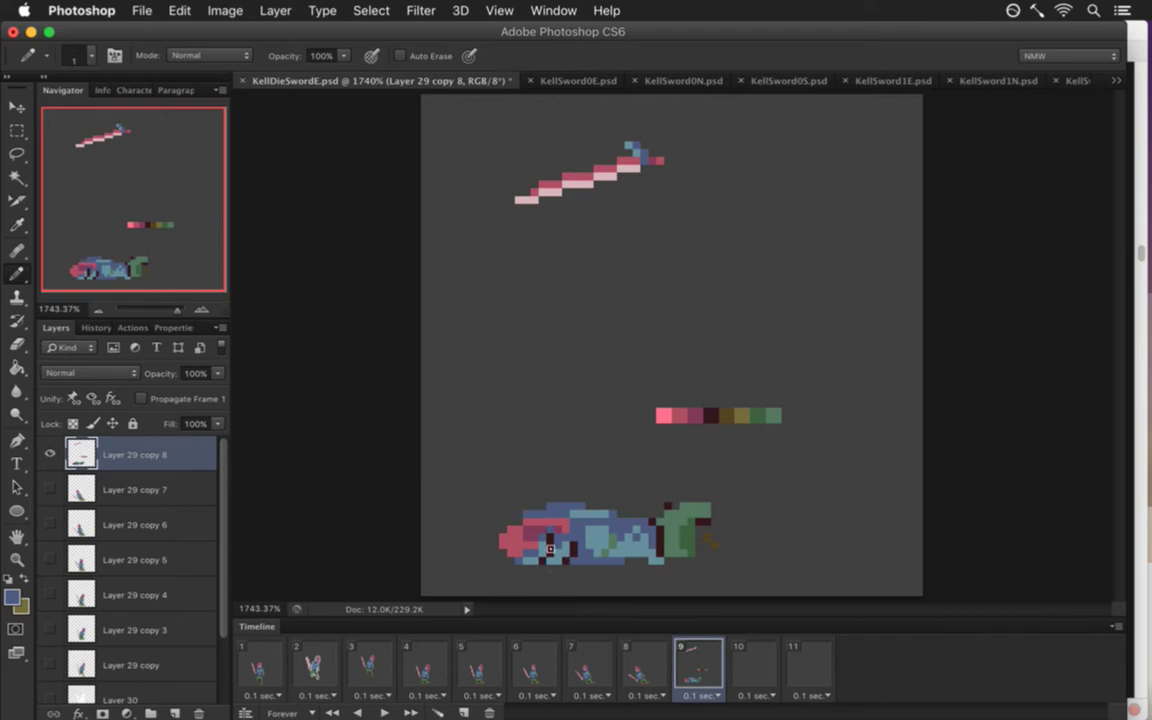
{"action": "key", "text": "e"}
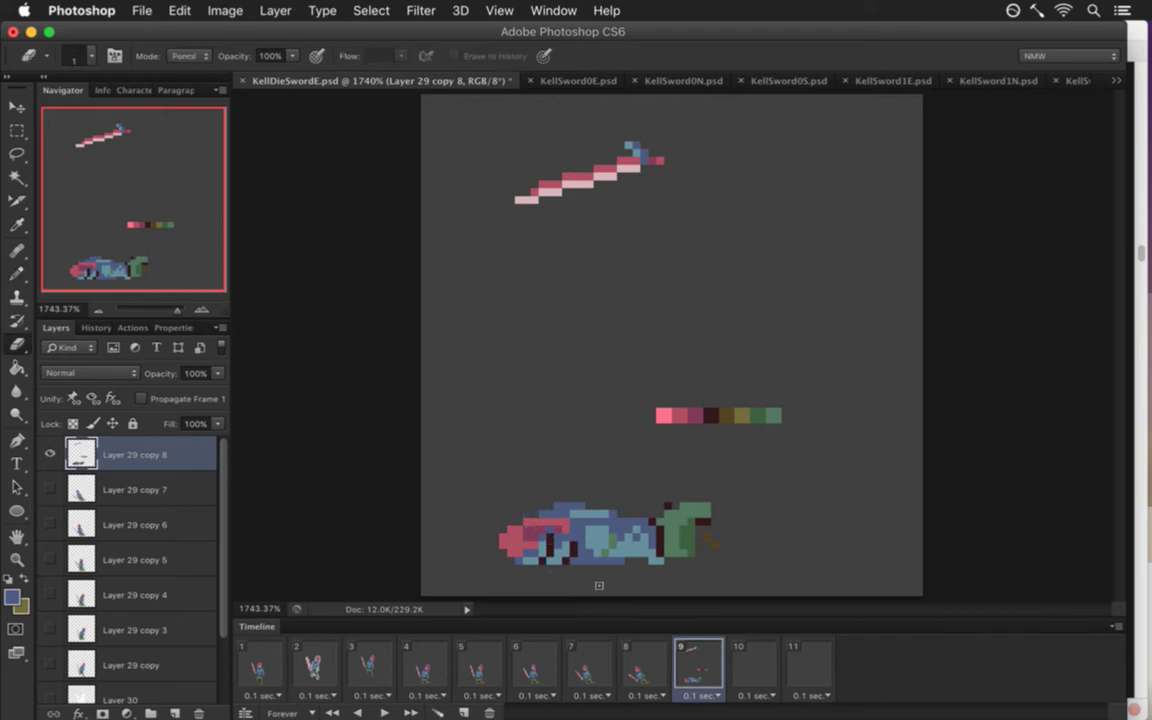
Fill out the hip and belt with dark blue, dark maroon and green, and erase the lower leg behind the thigh.
{"action": "key", "text": "b"}
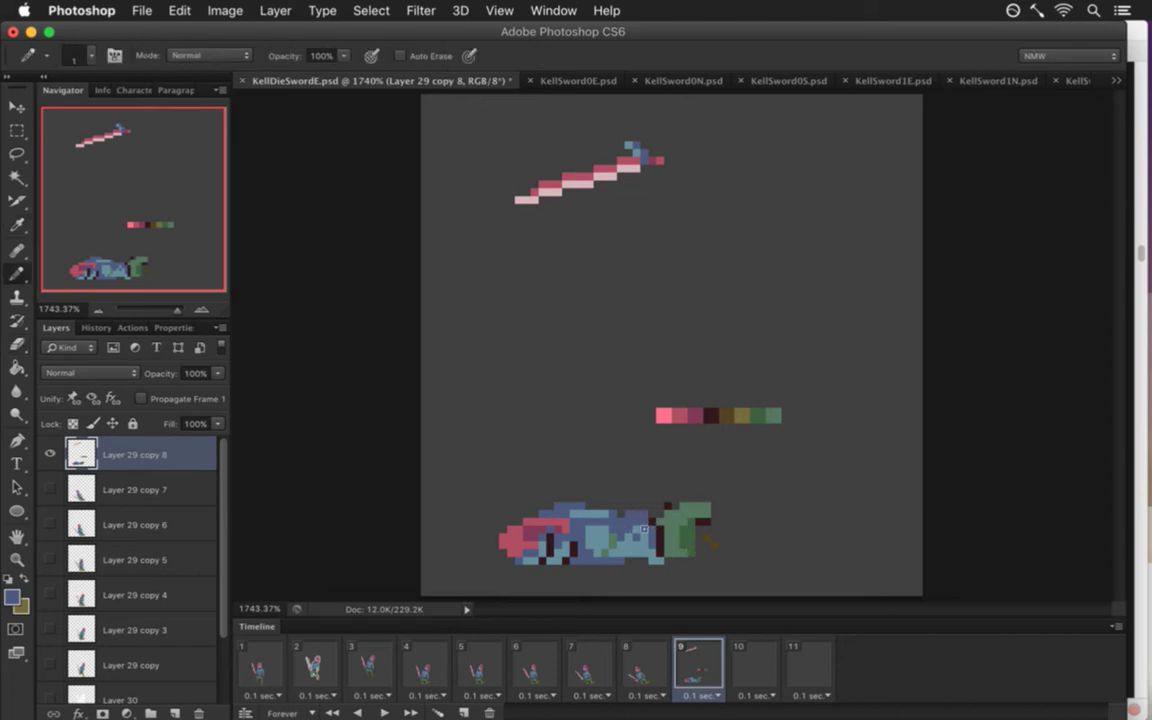
{"action": "left_click", "coordinate": [651, 531], "text": "alt"}
{"action": "left_click", "coordinate": [659, 531], "text": "alt"}
{"action": "left_click", "coordinate": [650, 531], "text": "alt"}
{"action": "key", "text": "i"}
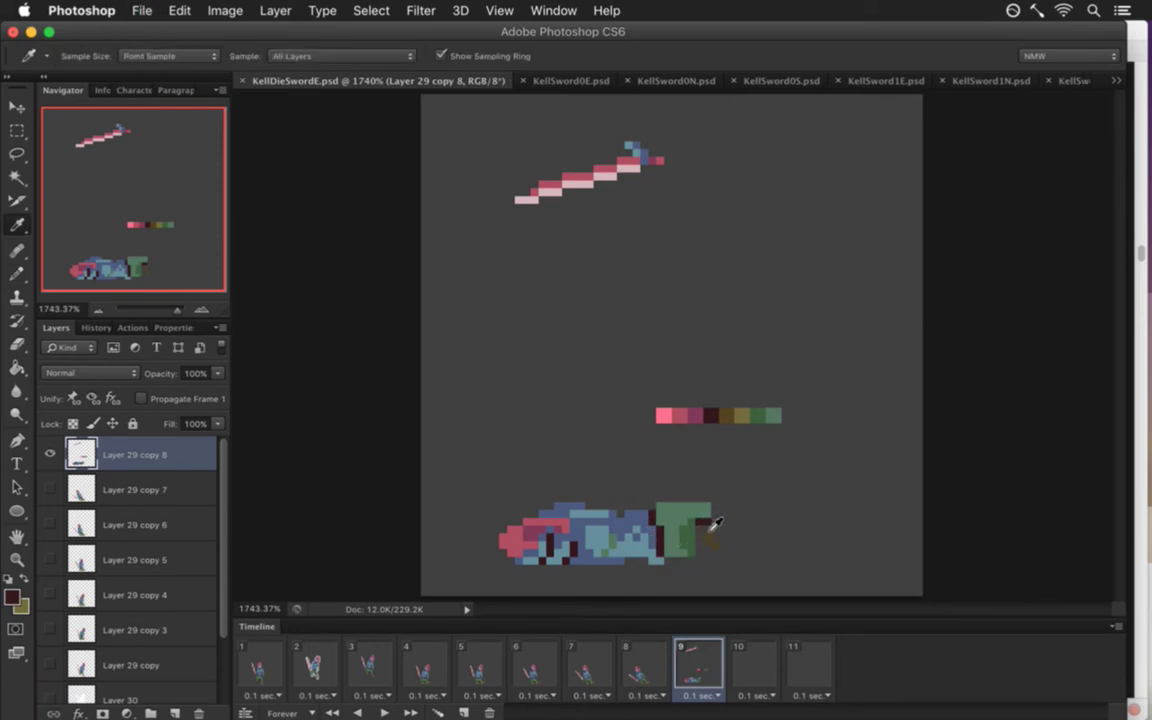
{"action": "key", "text": "e"}
{"action": "left_click", "coordinate": [711, 531]}
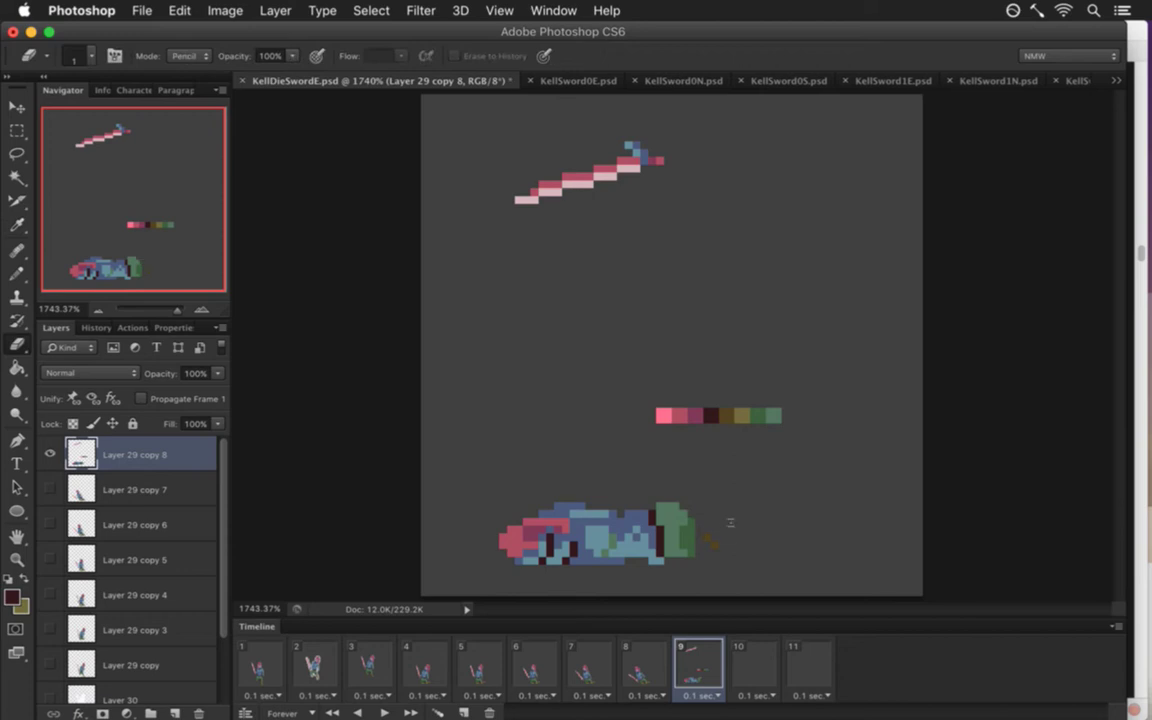
Check frame 9 against the falling pose in frame 8 and erase the stray brown pixels beyond the green hips.
{"action": "left_click", "coordinate": [647, 665]}
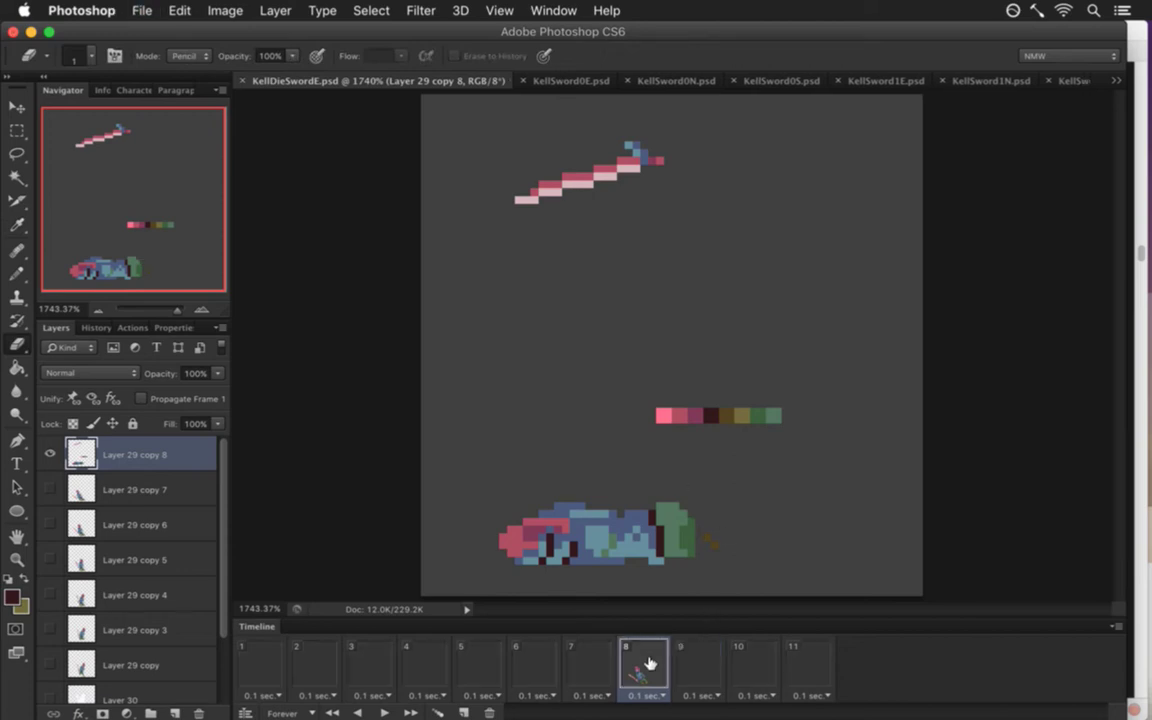
{"action": "left_click", "coordinate": [690, 665]}
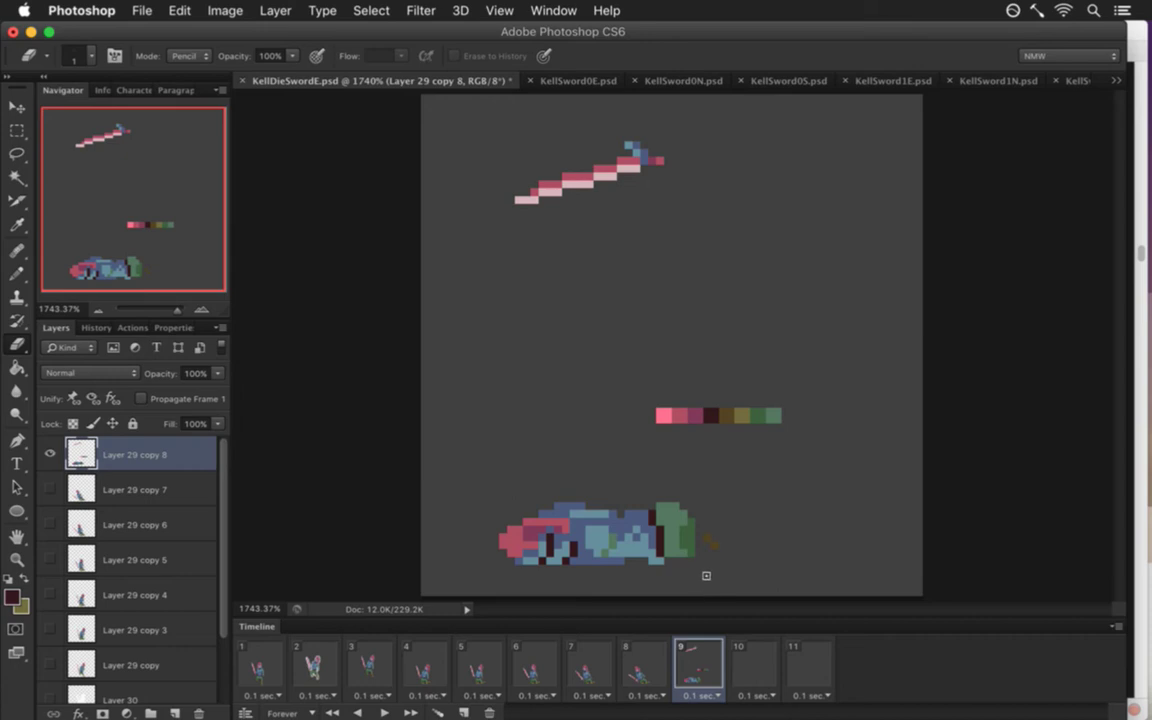
{"action": "left_click", "coordinate": [648, 672]}
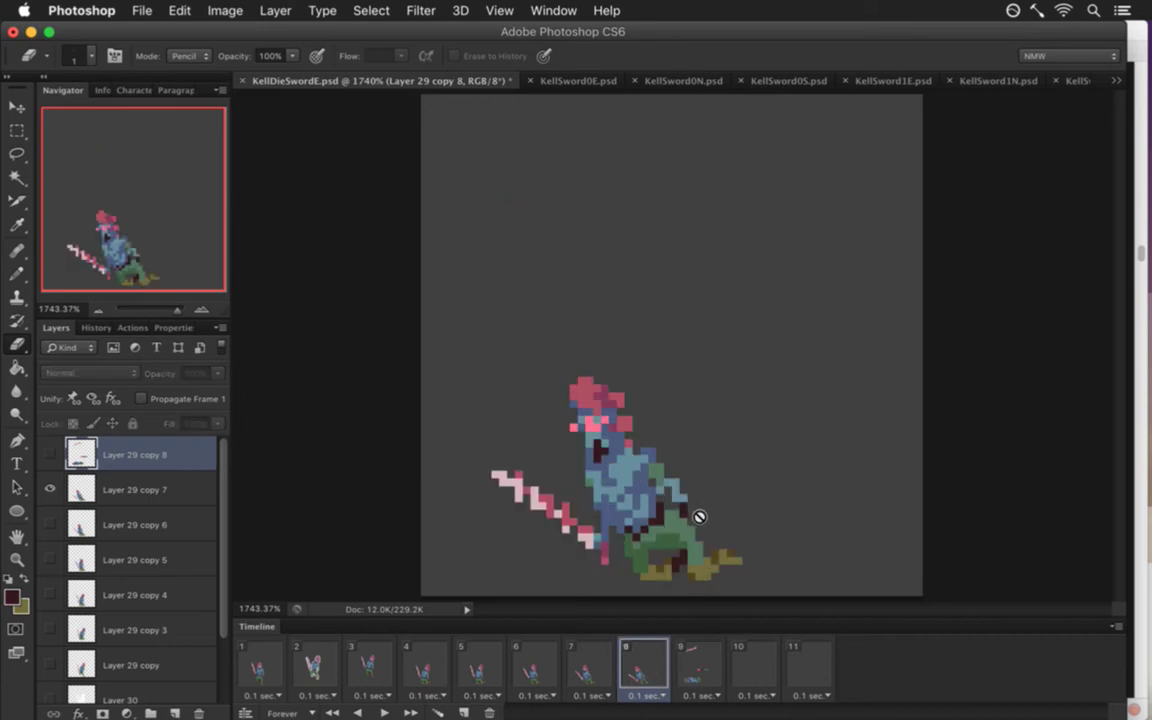
{"action": "left_click", "coordinate": [699, 663]}
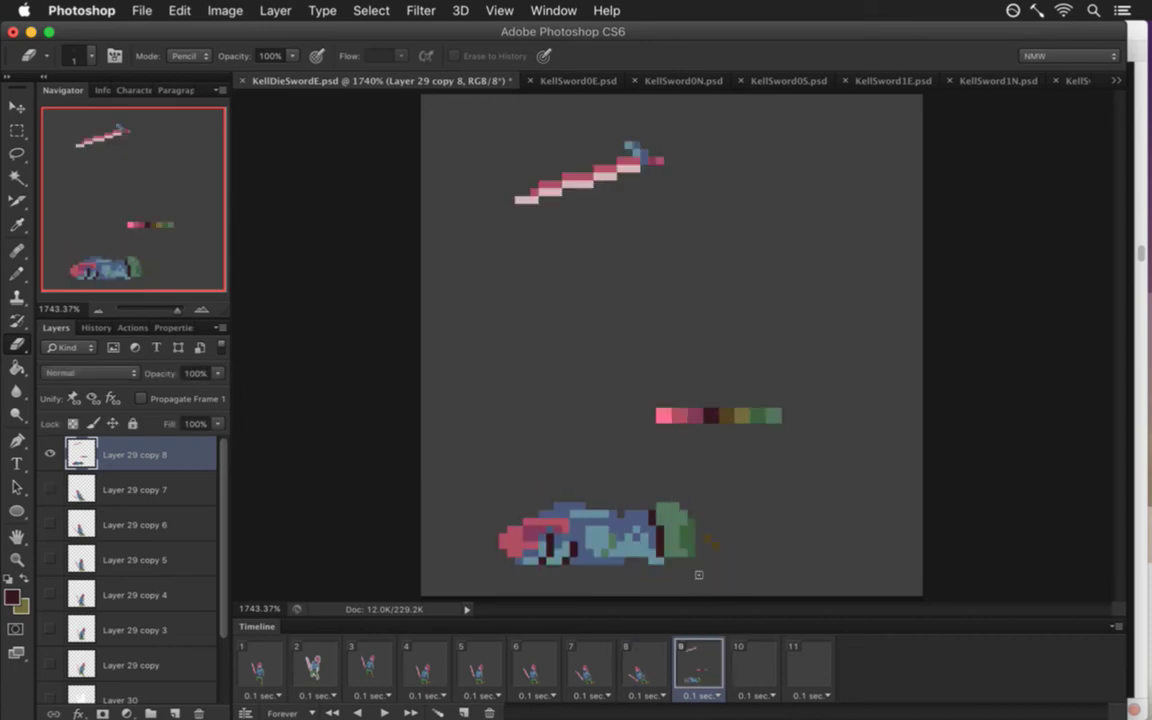
{"action": "key", "text": "i"}
{"action": "left_click", "coordinate": [664, 498]}
{"action": "key", "text": "b"}
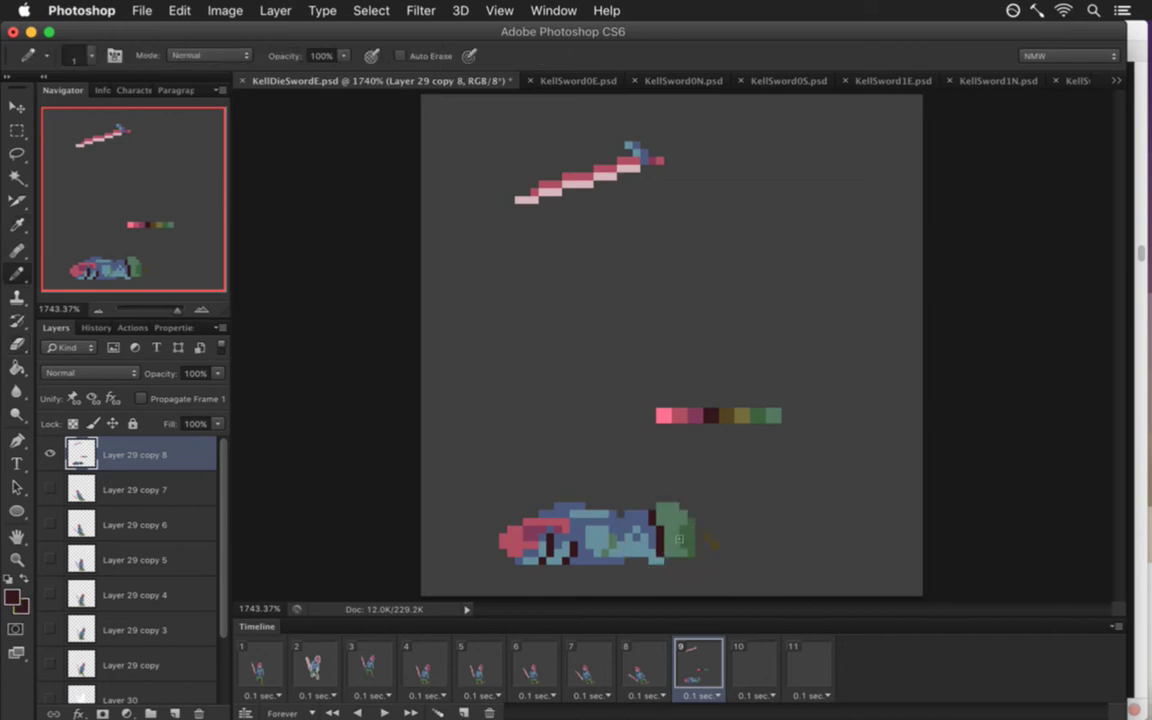
{"action": "key", "text": "i"}
{"action": "left_click", "coordinate": [672, 535]}
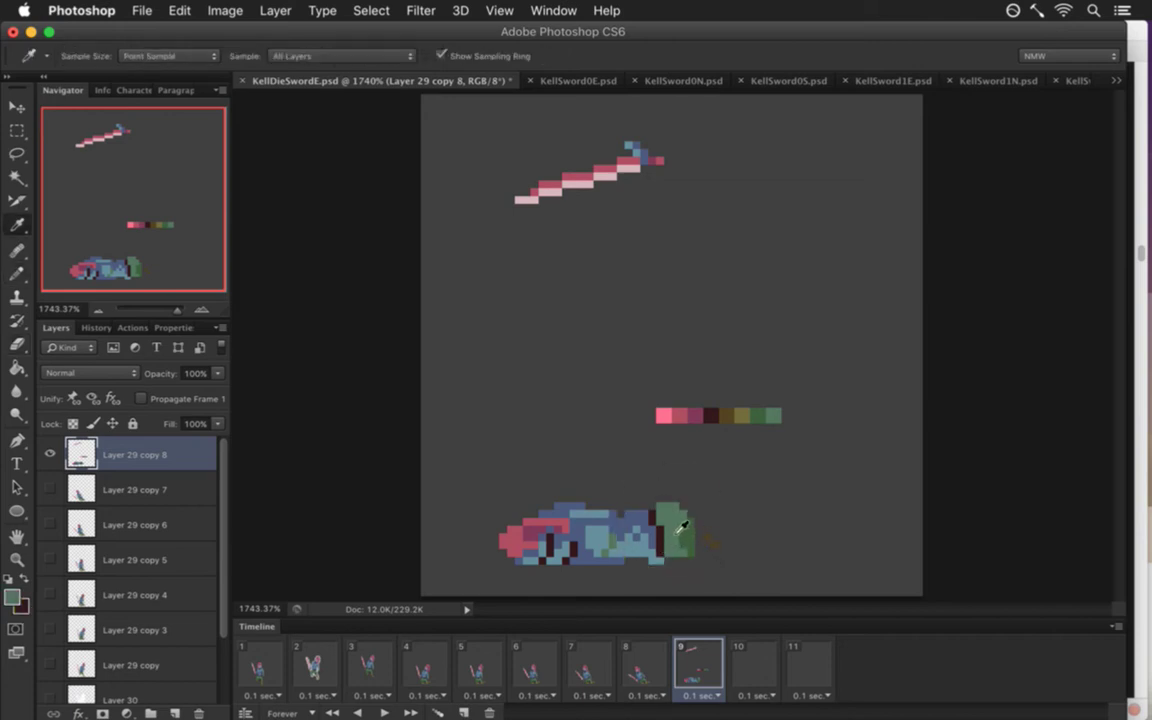
{"action": "key", "text": "b"}
{"action": "key", "text": "i"}
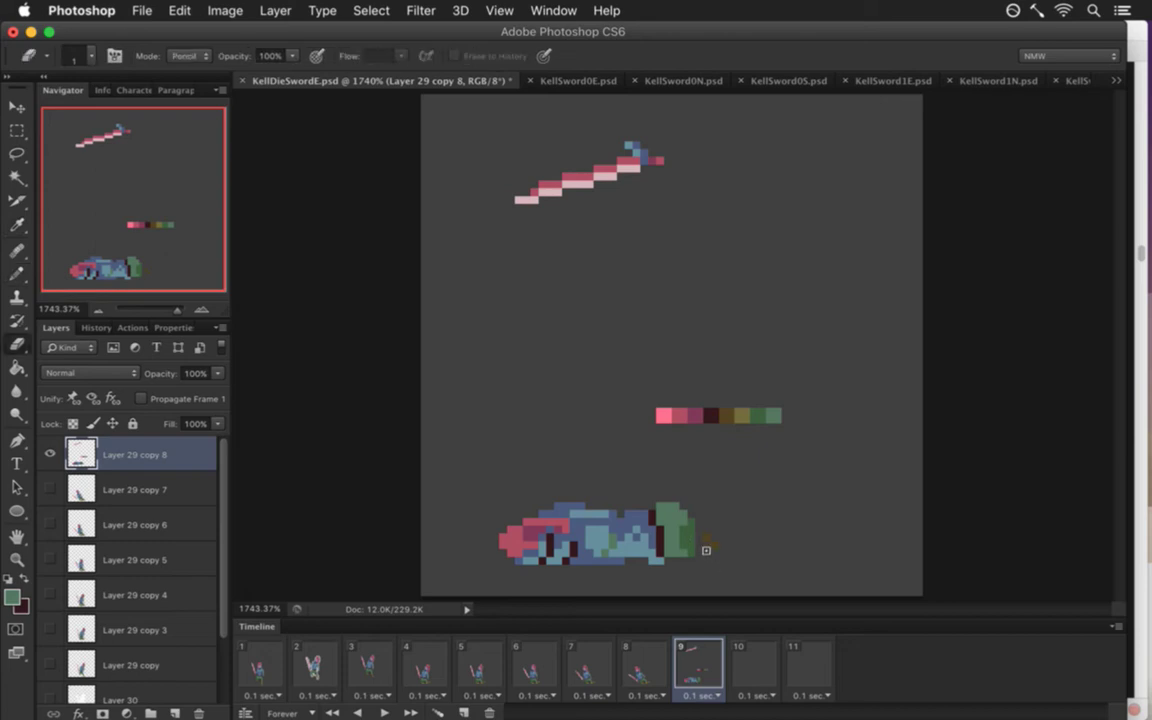
Outline the upper legs beyond the hips in dark green, redraw their lower edge shorter, and fill the shape.
{"action": "key", "text": "b"}
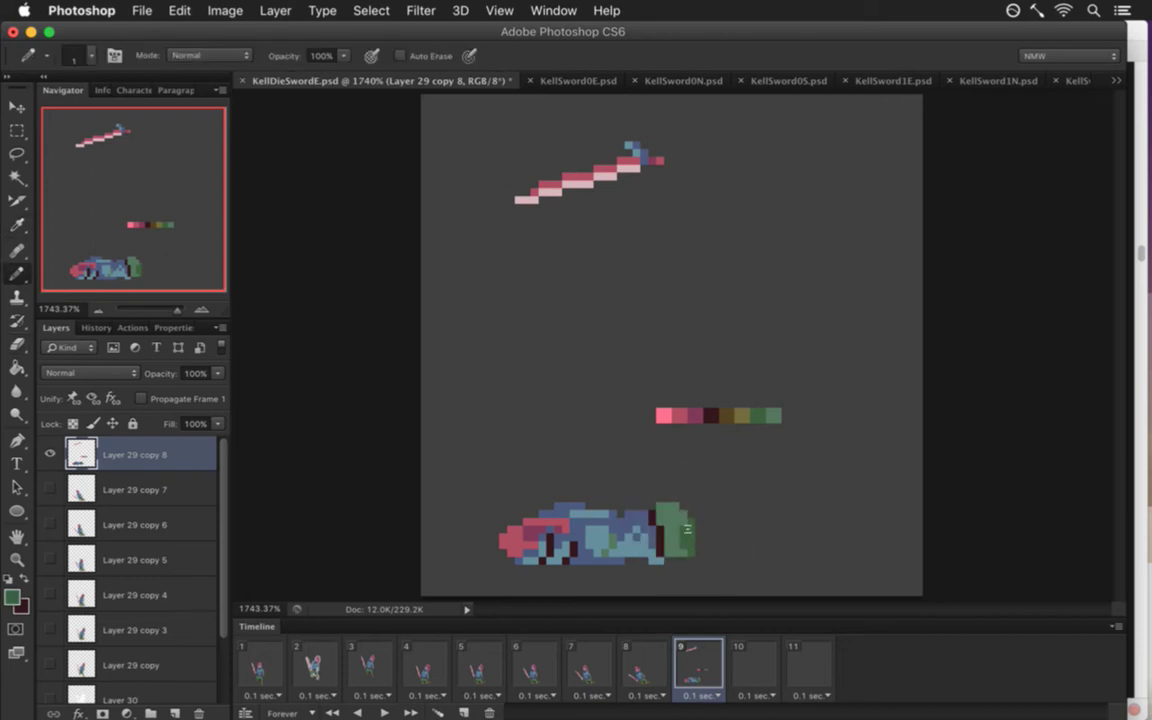
{"action": "mouse_move", "coordinate": [688, 516]}
{"action": "left_mouse_down"}
{"action": "mouse_move", "coordinate": [730, 541]}
{"action": "mouse_move", "coordinate": [704, 566]}
{"action": "mouse_move", "coordinate": [764, 553]}
{"action": "left_mouse_up"}
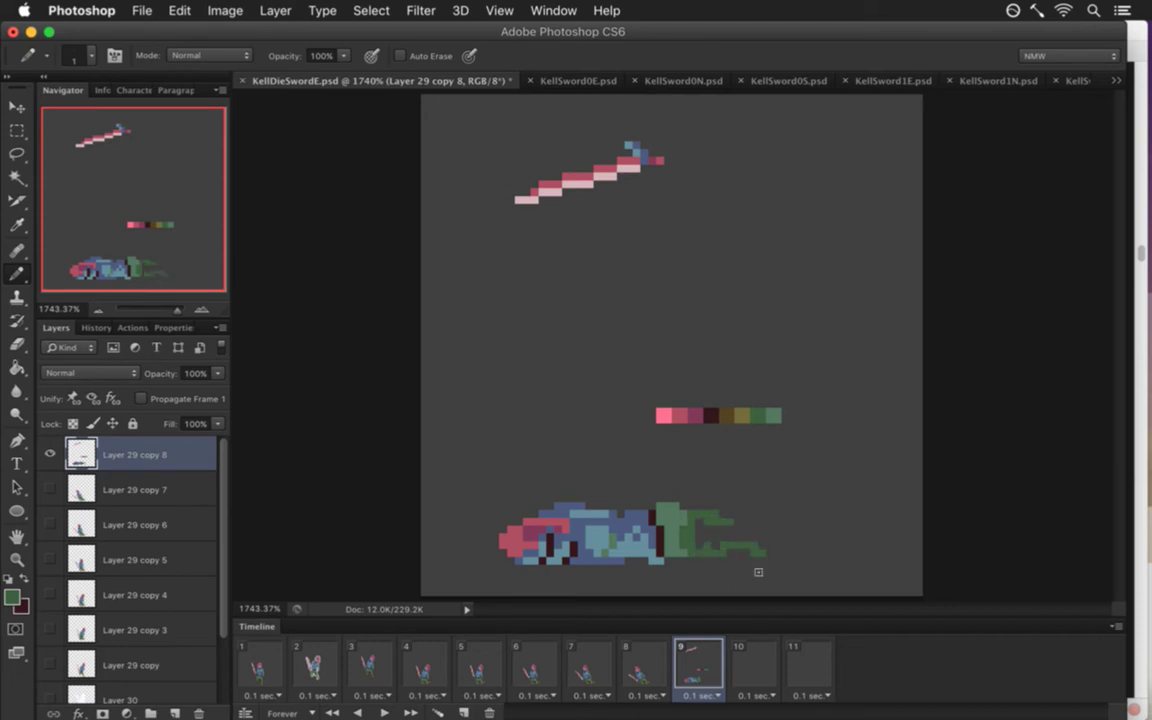
{"action": "key", "text": "ctrl+z"}
{"action": "key", "text": "e"}
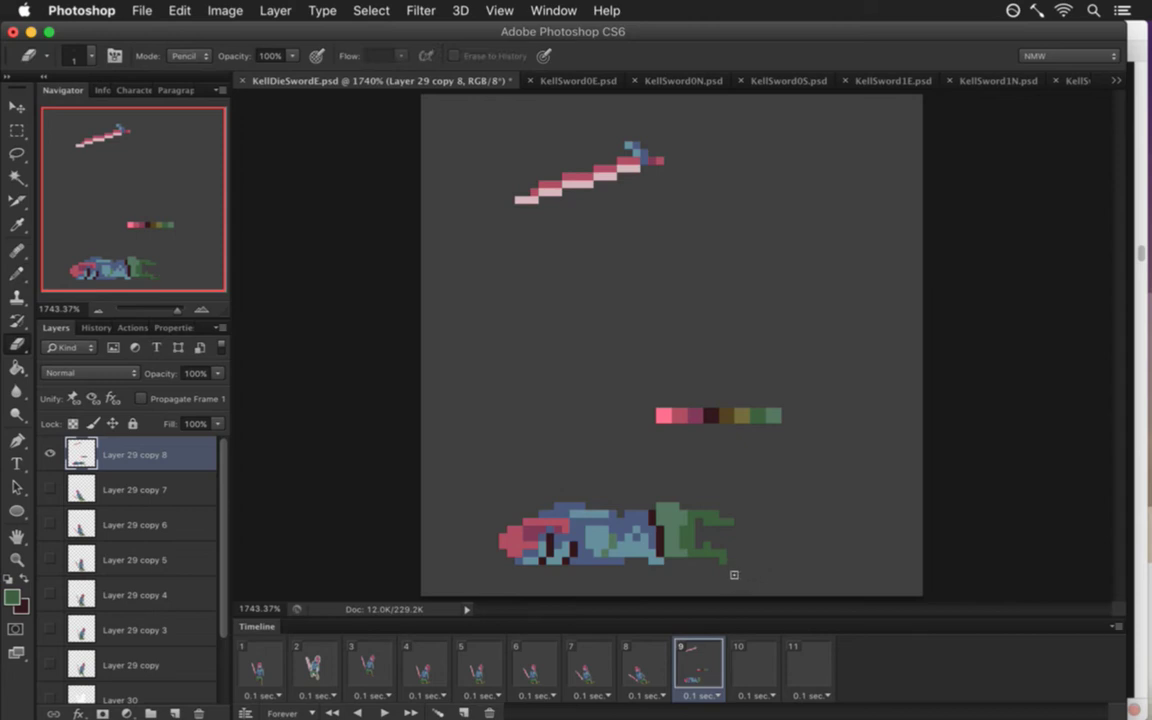
{"action": "key", "text": "b"}
{"action": "mouse_move", "coordinate": [730, 557]}
{"action": "left_mouse_down"}
{"action": "mouse_move", "coordinate": [715, 530]}
{"action": "mouse_move", "coordinate": [700, 545]}
{"action": "mouse_move", "coordinate": [720, 540]}
{"action": "mouse_move", "coordinate": [706, 558]}
{"action": "mouse_move", "coordinate": [720, 559]}
{"action": "left_mouse_up"}
{"action": "key", "text": "e"}
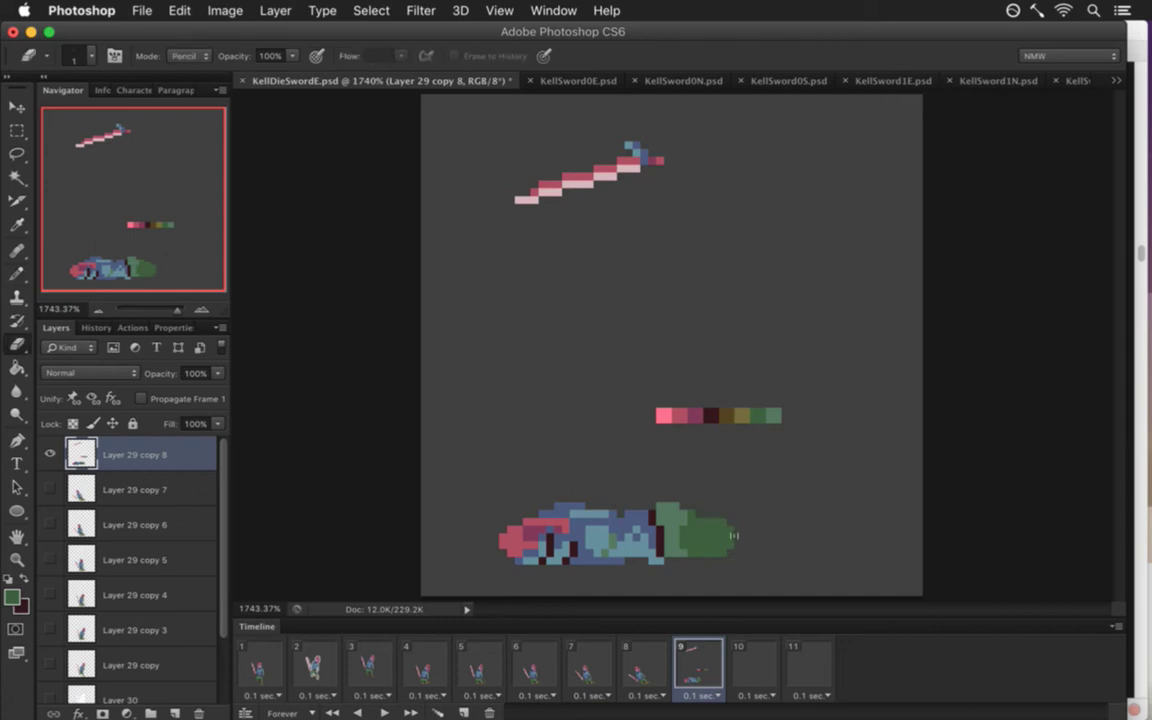
Sketch the boots beyond the green legs in dark brown with an olive underside, and erase the excess olive at the tip.
{"action": "key", "text": "b"}
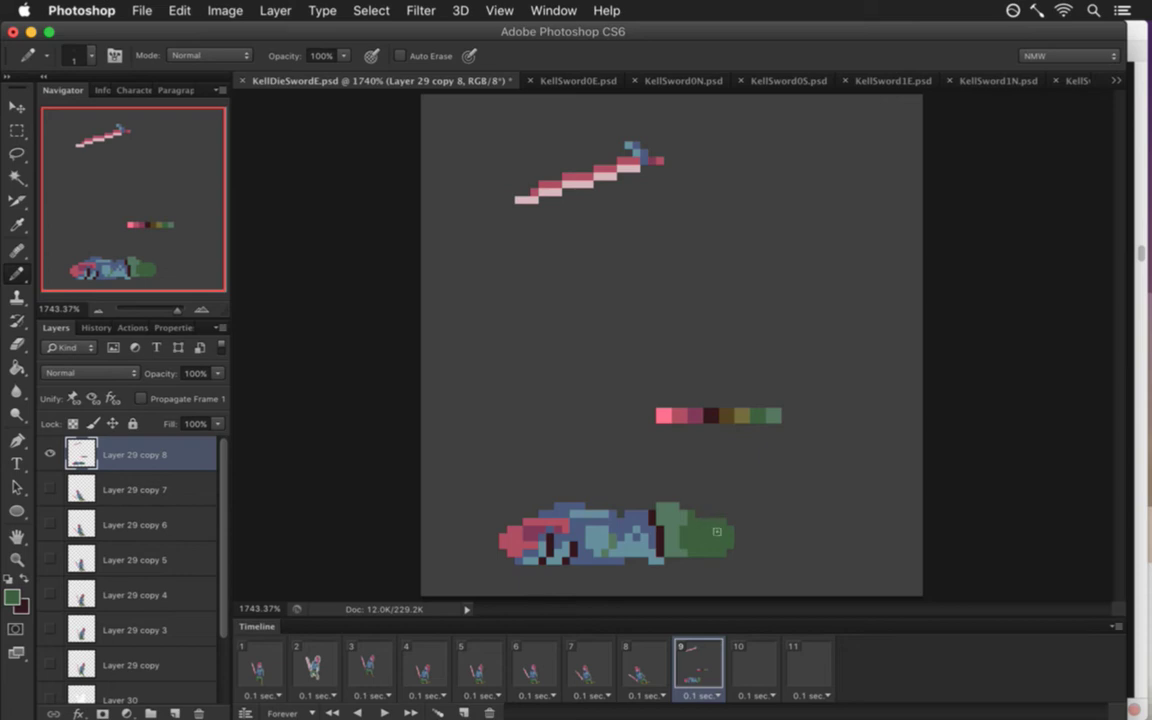
{"action": "mouse_move", "coordinate": [709, 531]}
{"action": "left_mouse_down"}
{"action": "mouse_move", "coordinate": [781, 542]}
{"action": "mouse_move", "coordinate": [780, 554]}
{"action": "left_mouse_up"}
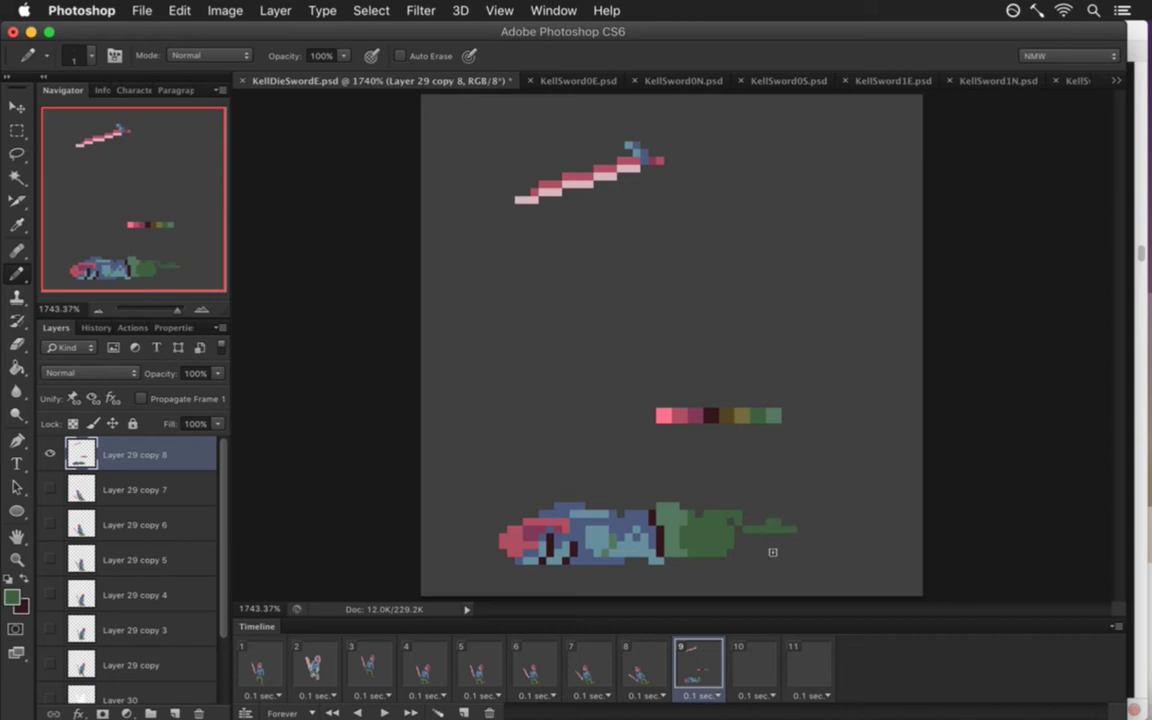
{"action": "left_click", "coordinate": [737, 418], "text": "alt"}
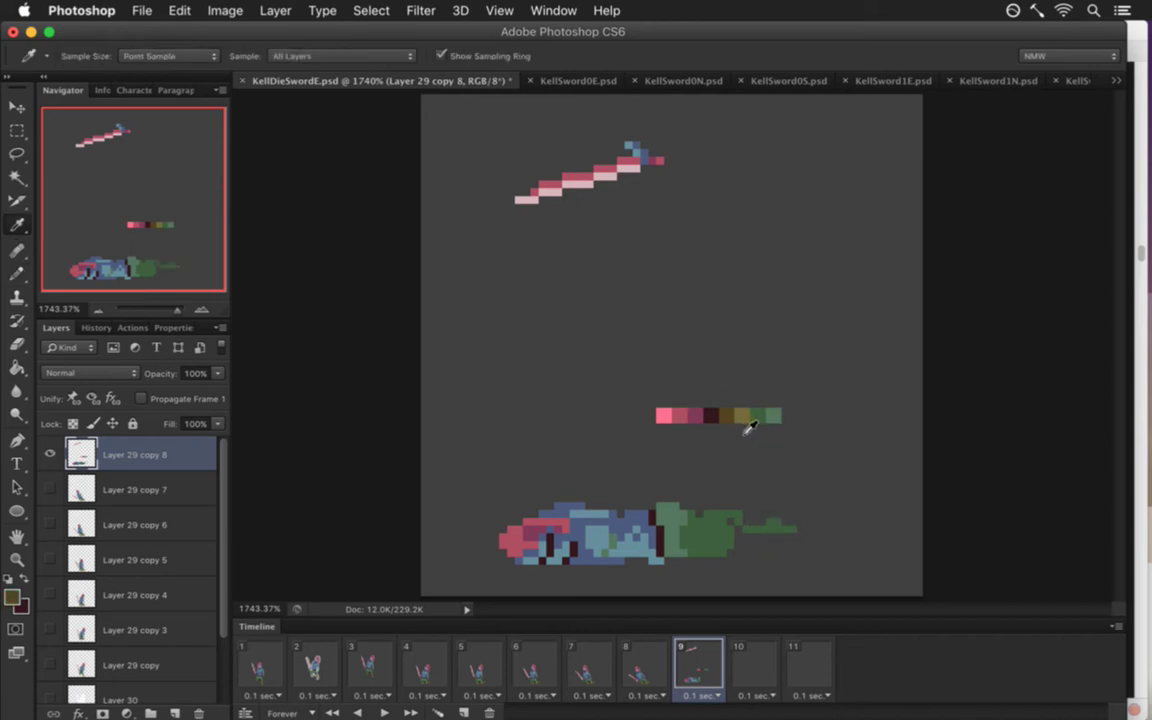
{"action": "left_click_drag", "start_coordinate": [760, 540], "coordinate": [790, 539]}
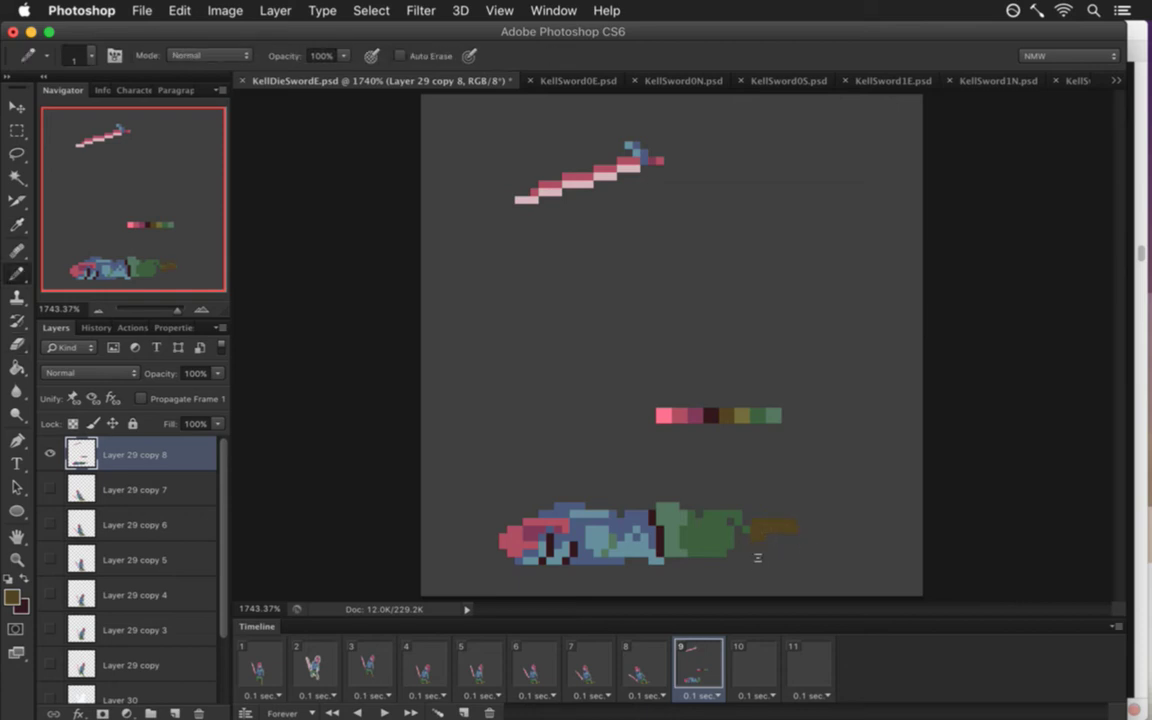
{"action": "left_click", "coordinate": [746, 420], "text": "alt"}
{"action": "mouse_move", "coordinate": [757, 554]}
{"action": "left_mouse_down"}
{"action": "mouse_move", "coordinate": [806, 557]}
{"action": "mouse_move", "coordinate": [764, 558]}
{"action": "left_mouse_up"}
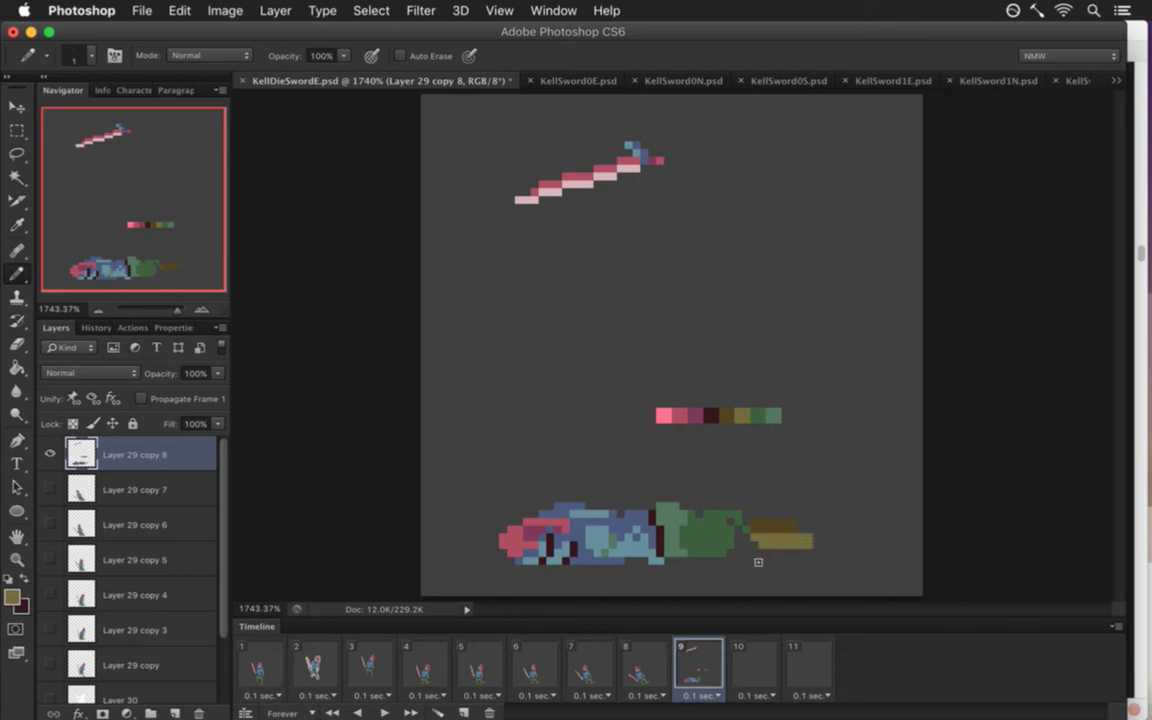
{"action": "key", "text": "e"}
{"action": "left_click", "coordinate": [809, 541]}
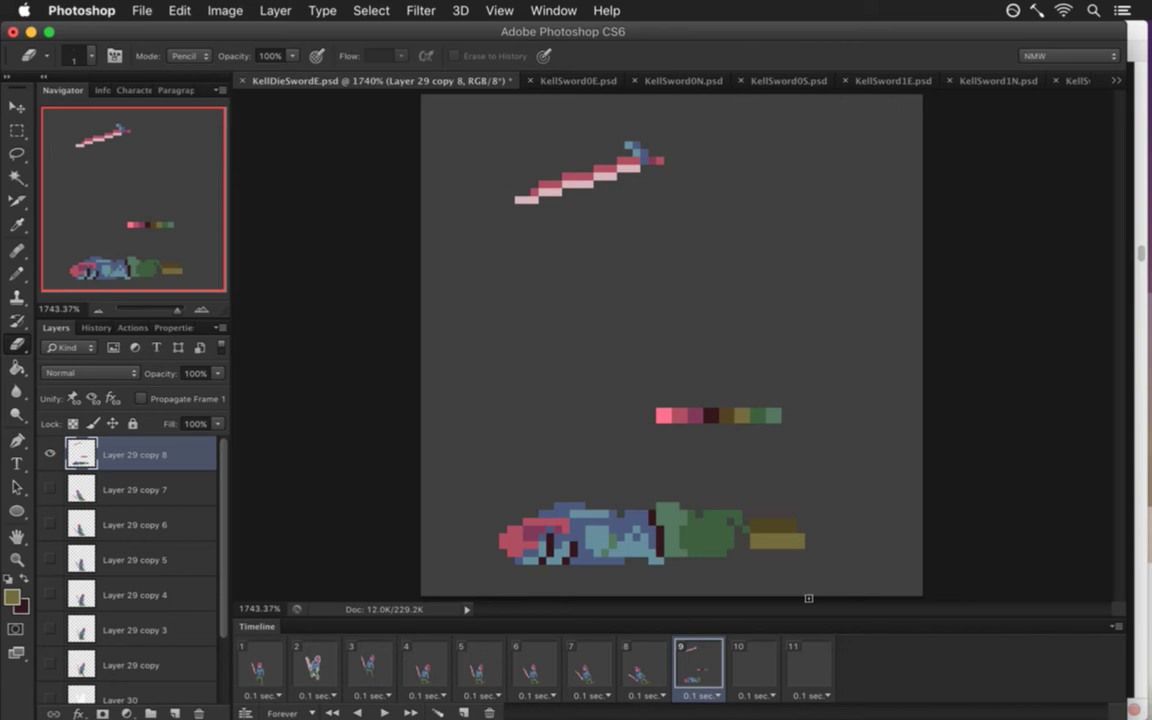
Shift the dark green lower legs and the boots two pixels toward the body.
{"action": "key", "text": "m"}
{"action": "left_click_drag", "start_coordinate": [711, 494], "coordinate": [820, 572]}
{"action": "key", "text": "v"}
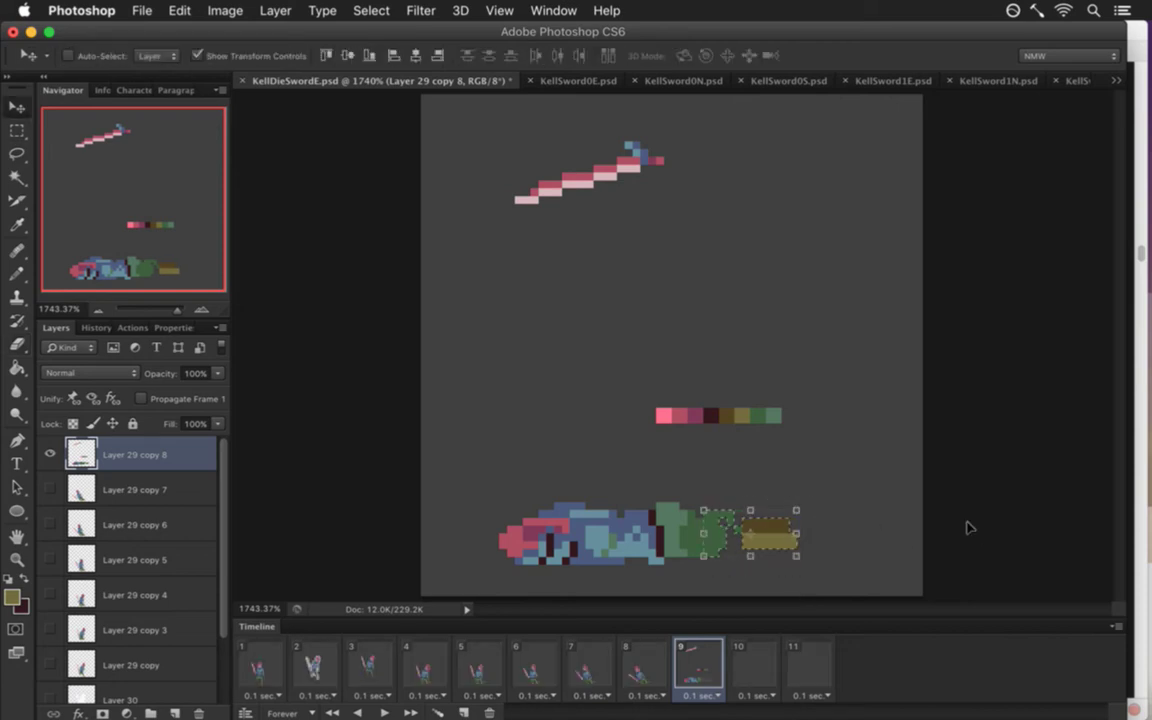
{"action": "key", "text": "Left"}
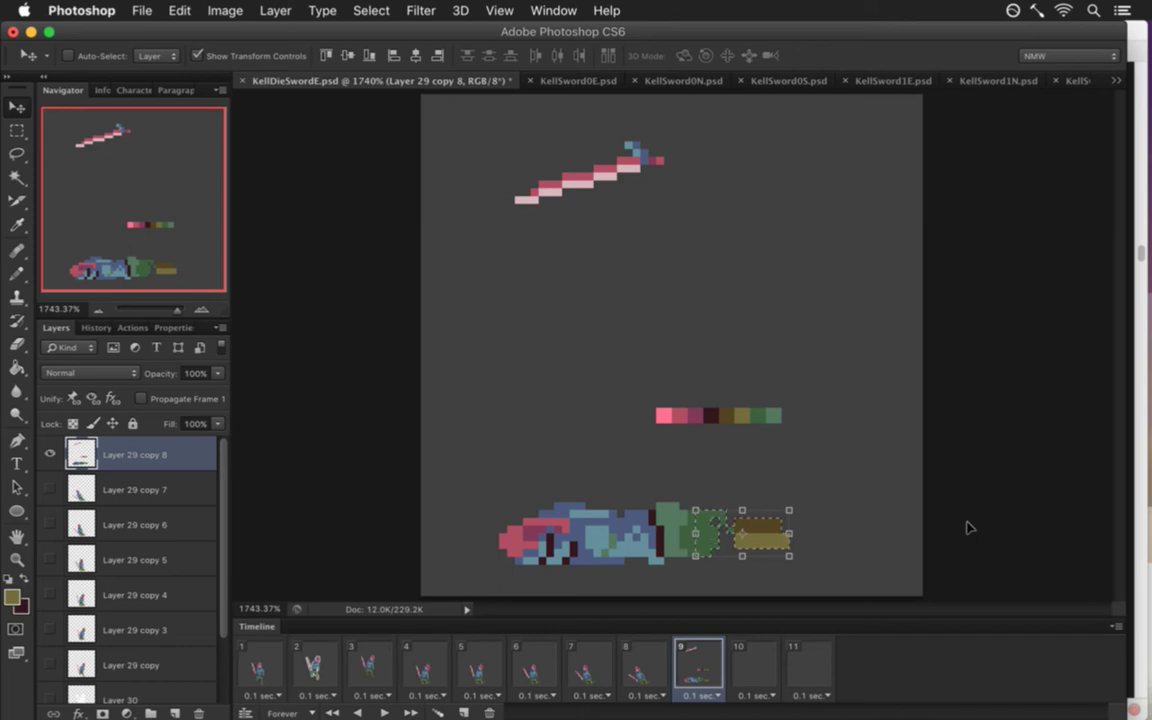
Shorten the boots by one pixel by moving only their toe ends toward the legs, and deselect.
{"action": "key", "text": "m"}
{"action": "left_click_drag", "start_coordinate": [766, 502], "coordinate": [813, 557]}
{"action": "key", "text": "v"}
{"action": "key", "text": "Left"}
{"action": "key", "text": "Right"}
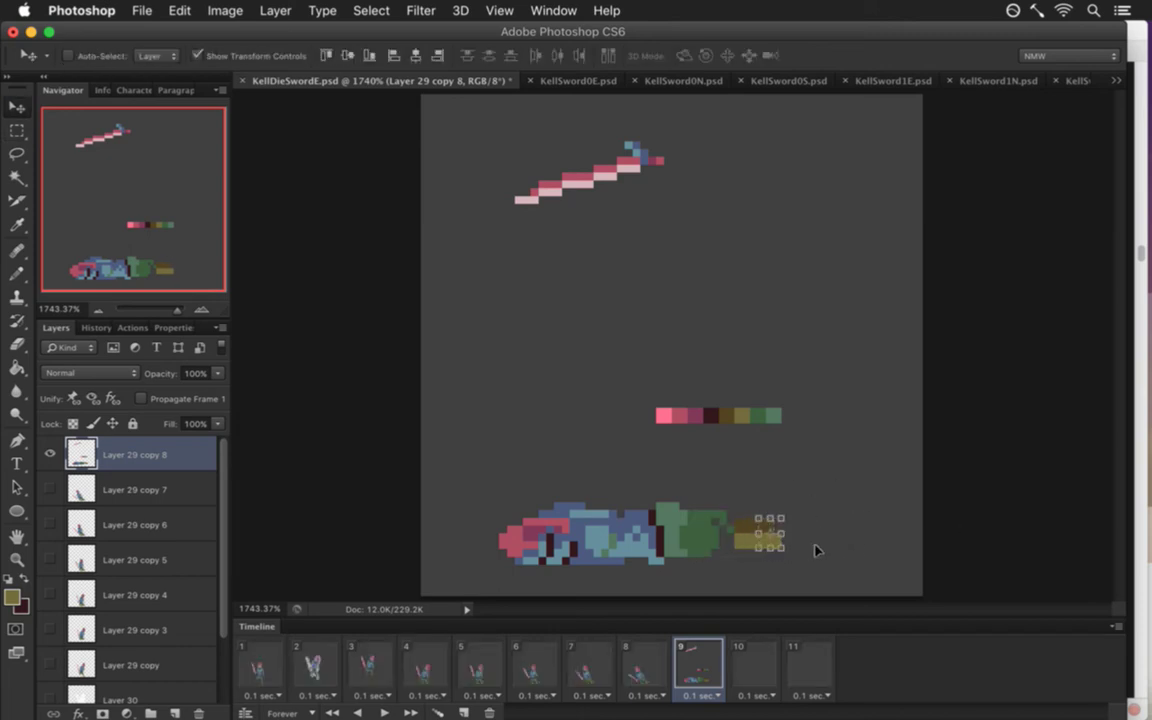
{"action": "key", "text": "m"}
{"action": "key", "text": "super+d"}
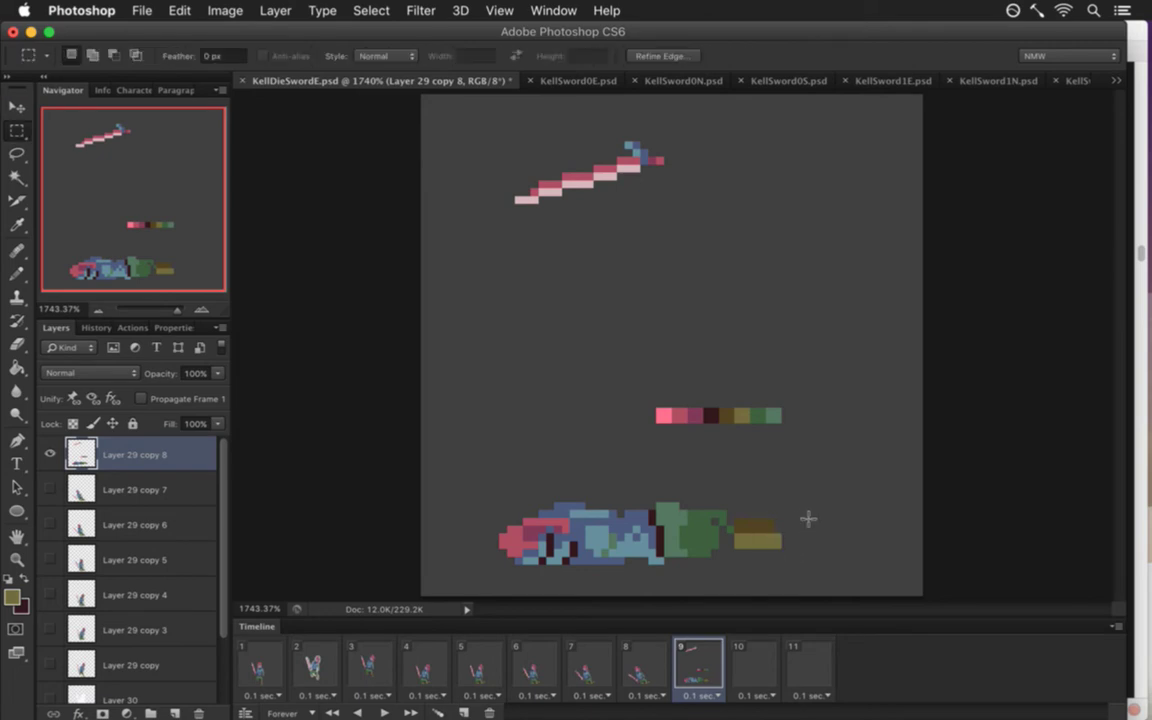
Shade the legs with light green over the dark green and close the gap to the boots.
{"action": "key", "text": "i"}
{"action": "left_click", "coordinate": [699, 541]}
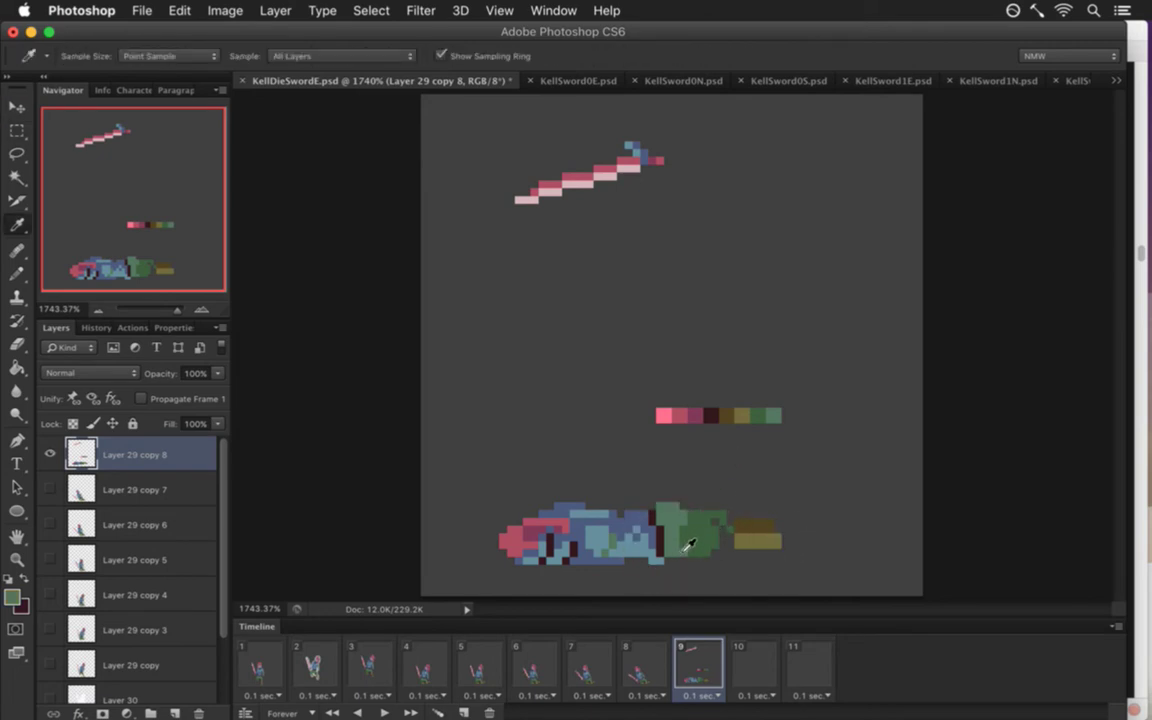
{"action": "key", "text": "b"}
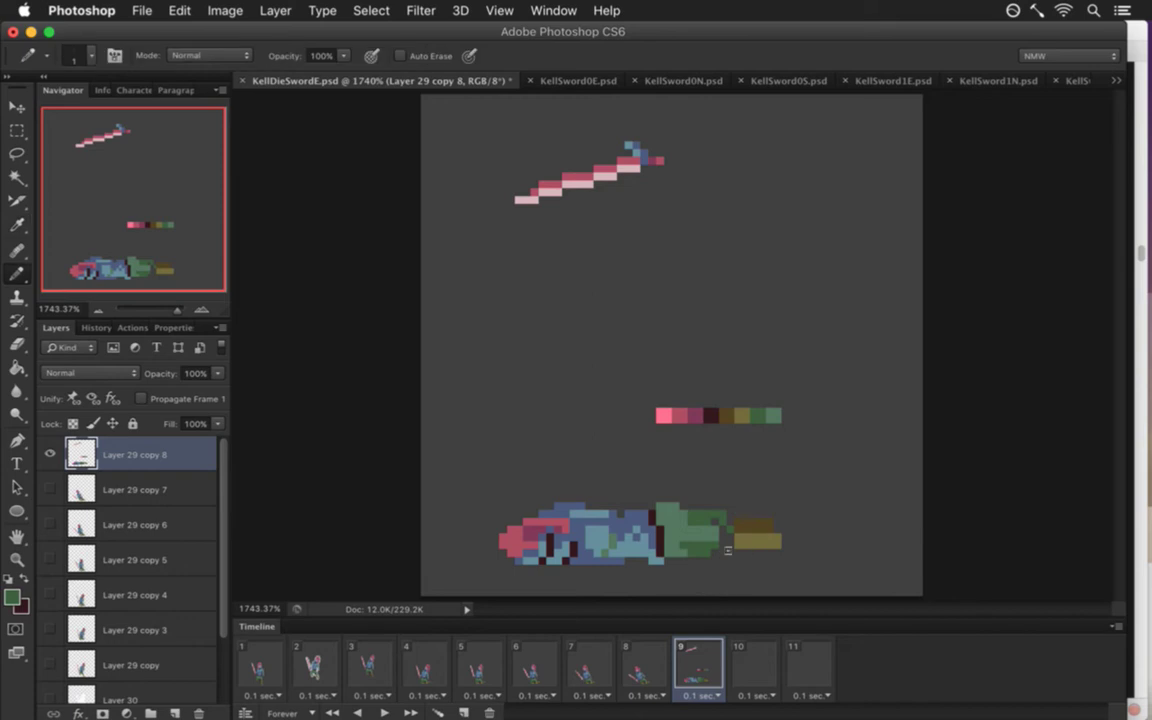
{"action": "key", "text": "i"}
{"action": "key", "text": "b"}
{"action": "key", "text": "i"}
{"action": "key", "text": "b"}
Rework the boots with sampled dark brown and olive, leaving olive pixels around a dark brown centre.
{"action": "key", "text": "i"}
{"action": "left_click", "coordinate": [743, 547]}
{"action": "key", "text": "b"}
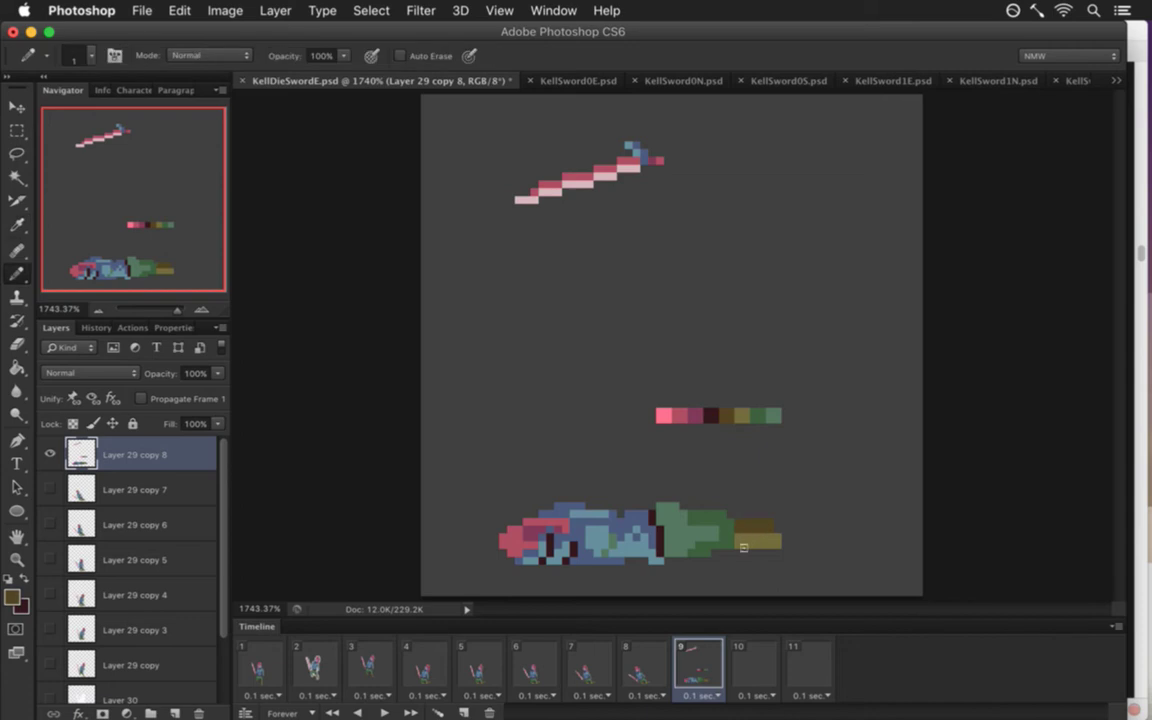
{"action": "key", "text": "i"}
{"action": "left_click", "coordinate": [761, 545]}
{"action": "key", "text": "b"}
{"action": "left_click", "coordinate": [777, 553]}
{"action": "key", "text": "i"}
{"action": "key", "text": "b"}
{"action": "left_click_drag", "start_coordinate": [752, 530], "coordinate": [770, 545]}
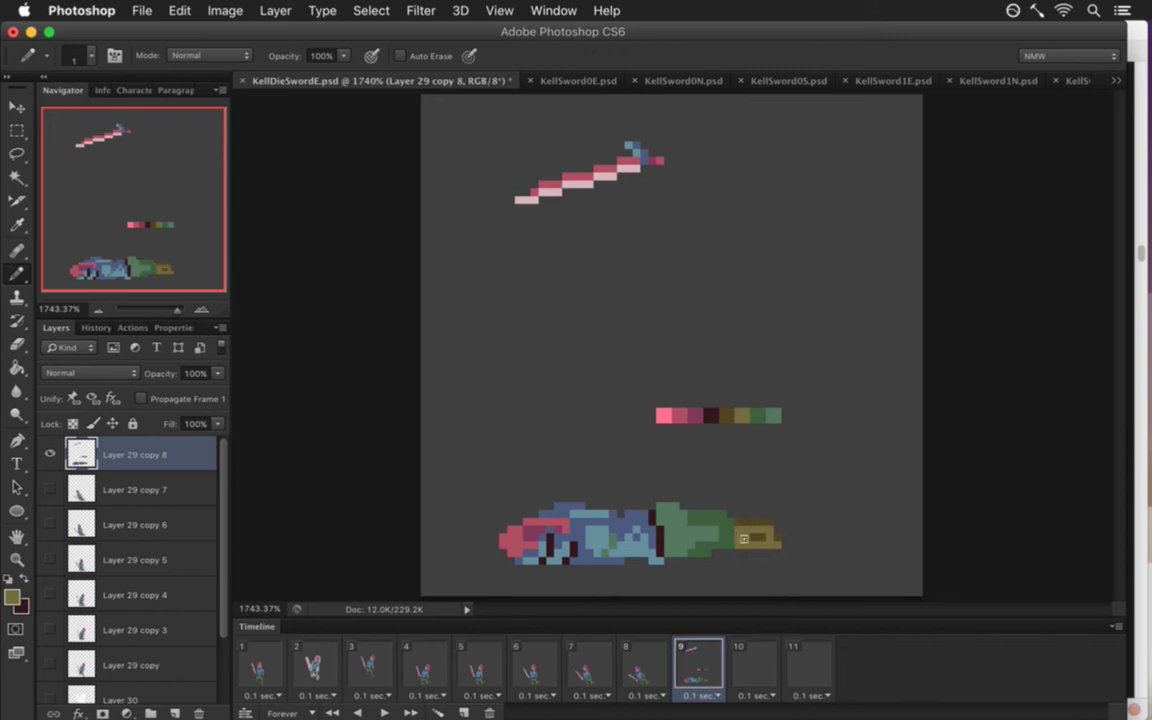
Break up the boots with alternating dark brown and olive detail pixels, and save the file.
{"action": "key", "text": "i"}
{"action": "left_click", "coordinate": [758, 538]}
{"action": "key", "text": "b"}
{"action": "key", "text": "i"}
{"action": "key", "text": "b"}
{"action": "key", "text": "i"}
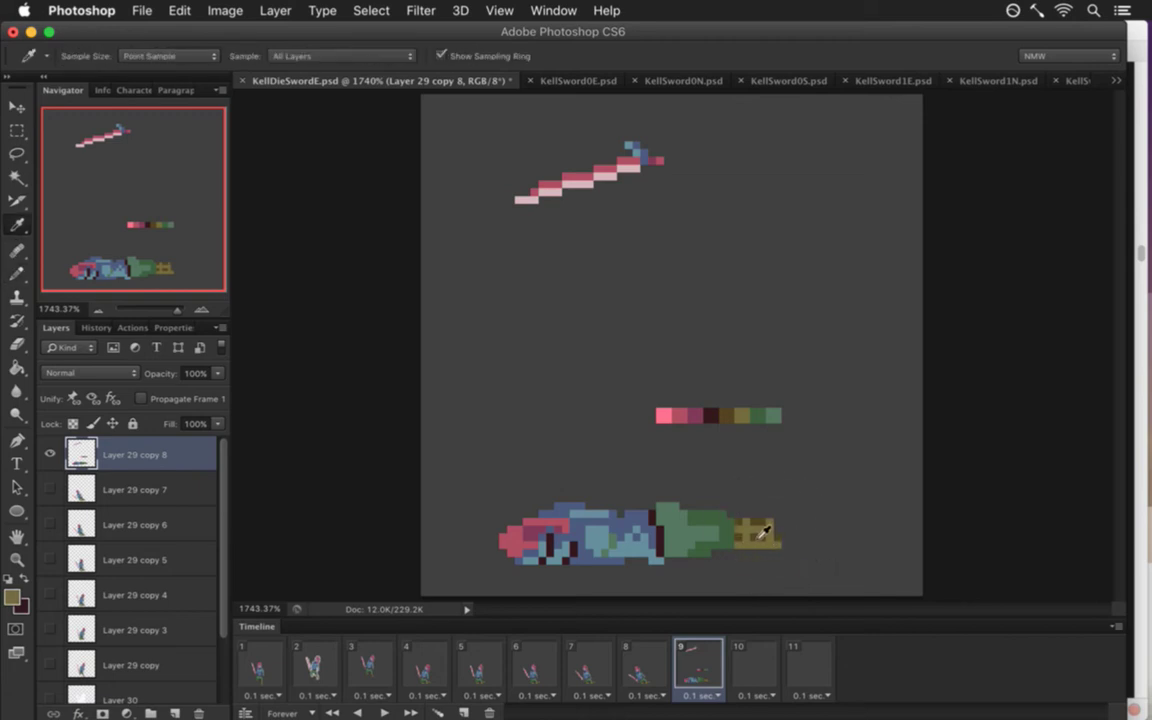
{"action": "key", "text": "b"}
{"action": "key", "text": "i"}
{"action": "key", "text": "b"}
{"action": "key", "text": "i"}
{"action": "left_click", "coordinate": [760, 538]}
{"action": "key", "text": "b"}
{"action": "key", "text": "i"}
{"action": "left_click", "coordinate": [744, 538]}
{"action": "key", "text": "b"}
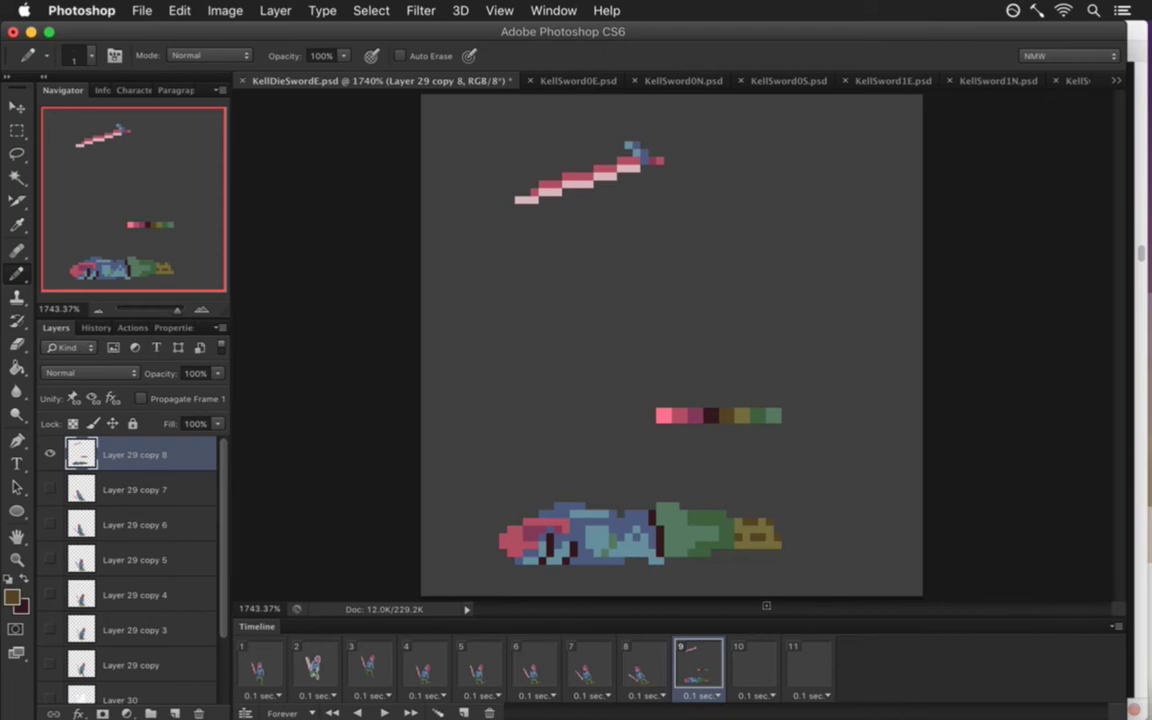
{"action": "key", "text": "super+s"}
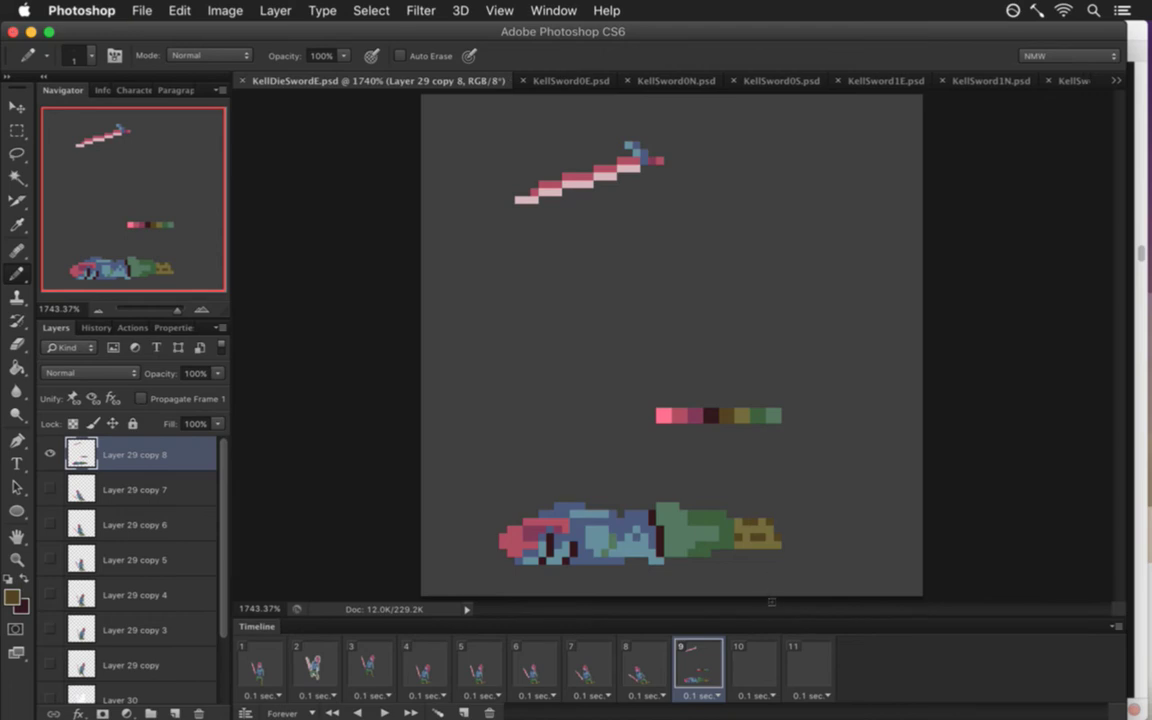
Move the boots one pixel away from the legs, fill the gap with boot colours, and save the file.
{"action": "key", "text": "m"}
{"action": "left_click_drag", "start_coordinate": [735, 502], "coordinate": [797, 565]}
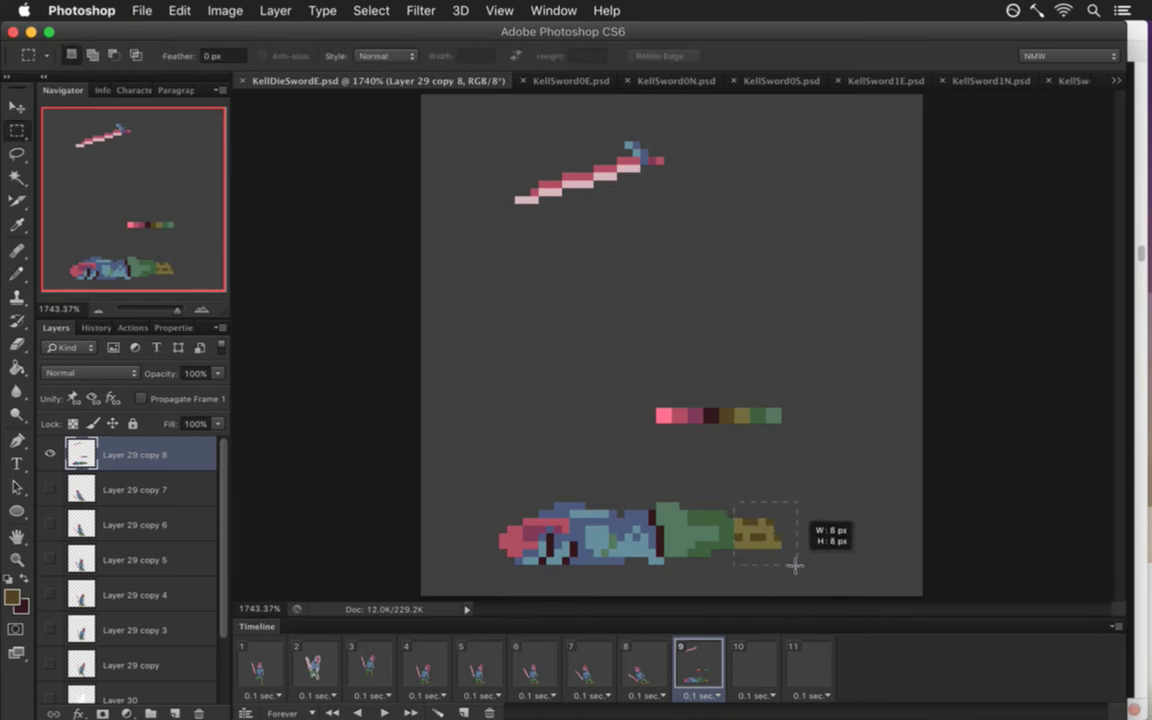
{"action": "key", "text": "v"}
{"action": "key", "text": "Right"}
{"action": "key", "text": "super+d"}
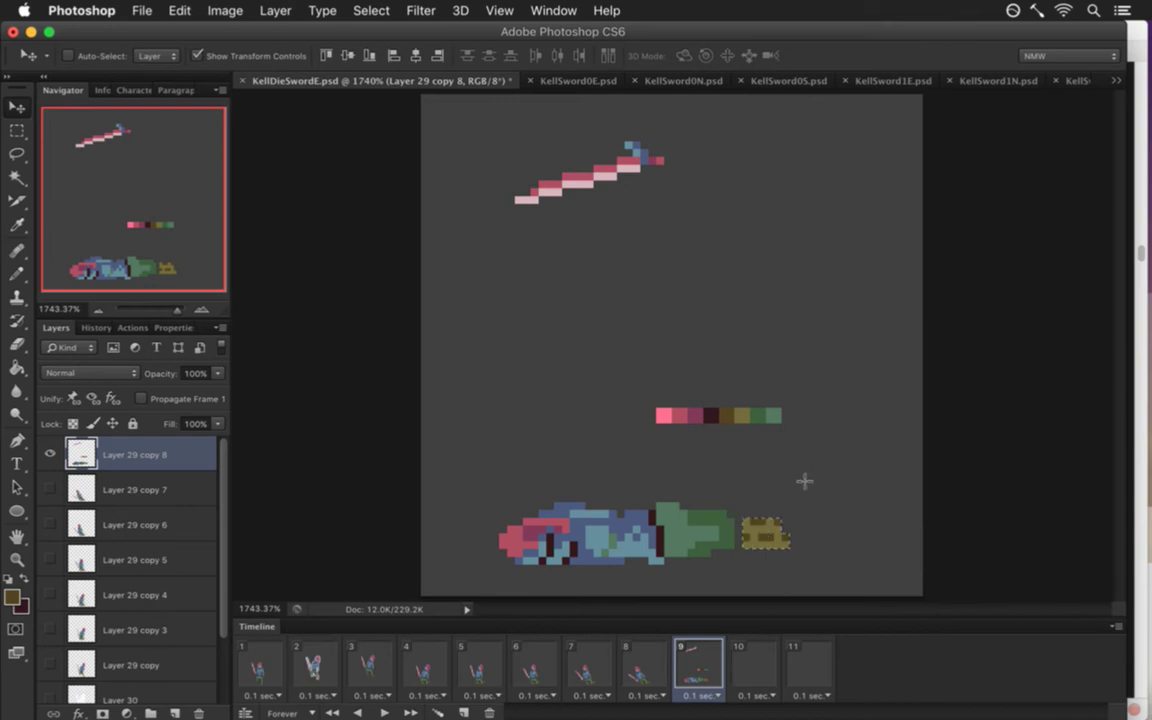
{"action": "key", "text": "i"}
{"action": "key", "text": "b"}
{"action": "left_click", "coordinate": [737, 524]}
{"action": "key", "text": "super+s"}
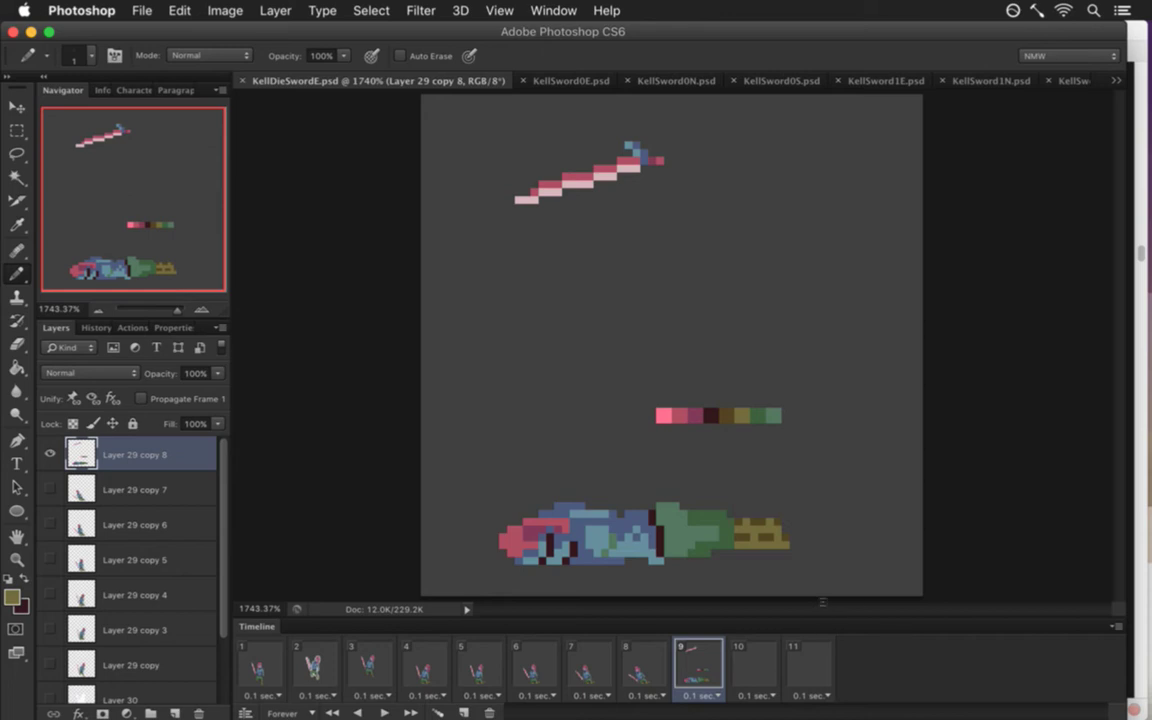
Round out the crown of the head with sampled red hair pixels and save the file.
{"action": "left_click", "coordinate": [510, 540], "text": "alt"}
{"action": "left_click", "coordinate": [502, 542]}
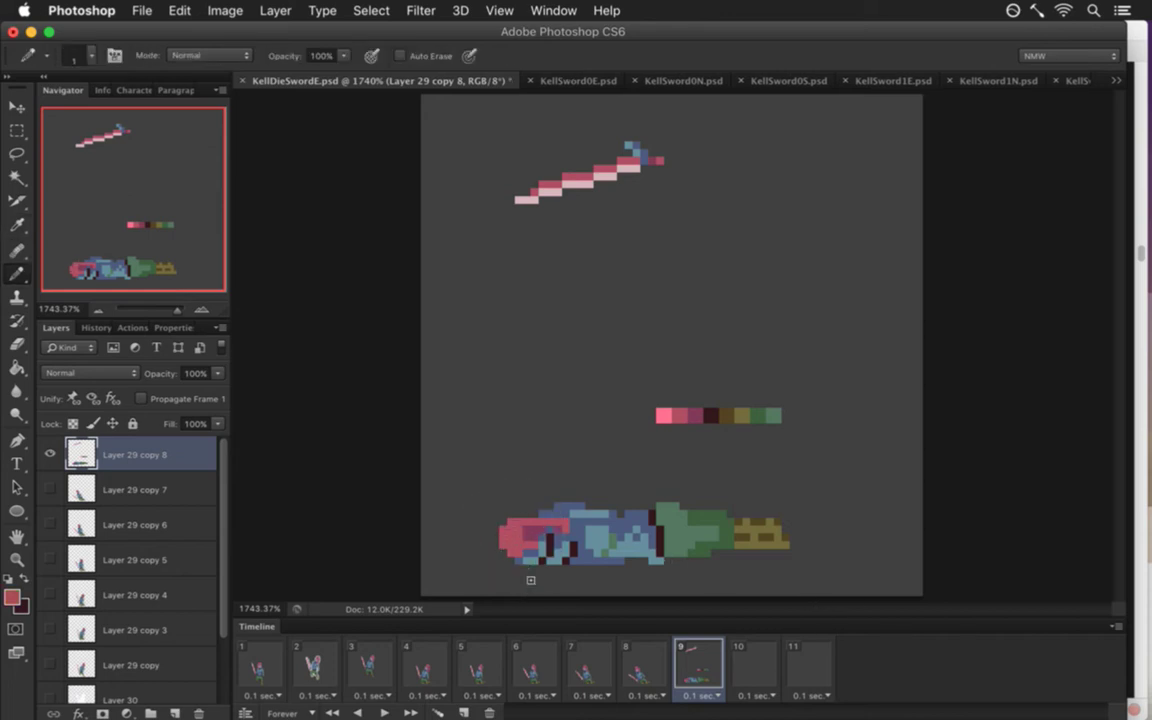
{"action": "left_click_drag", "start_coordinate": [516, 513], "coordinate": [537, 513]}
{"action": "key", "text": "super+s"}
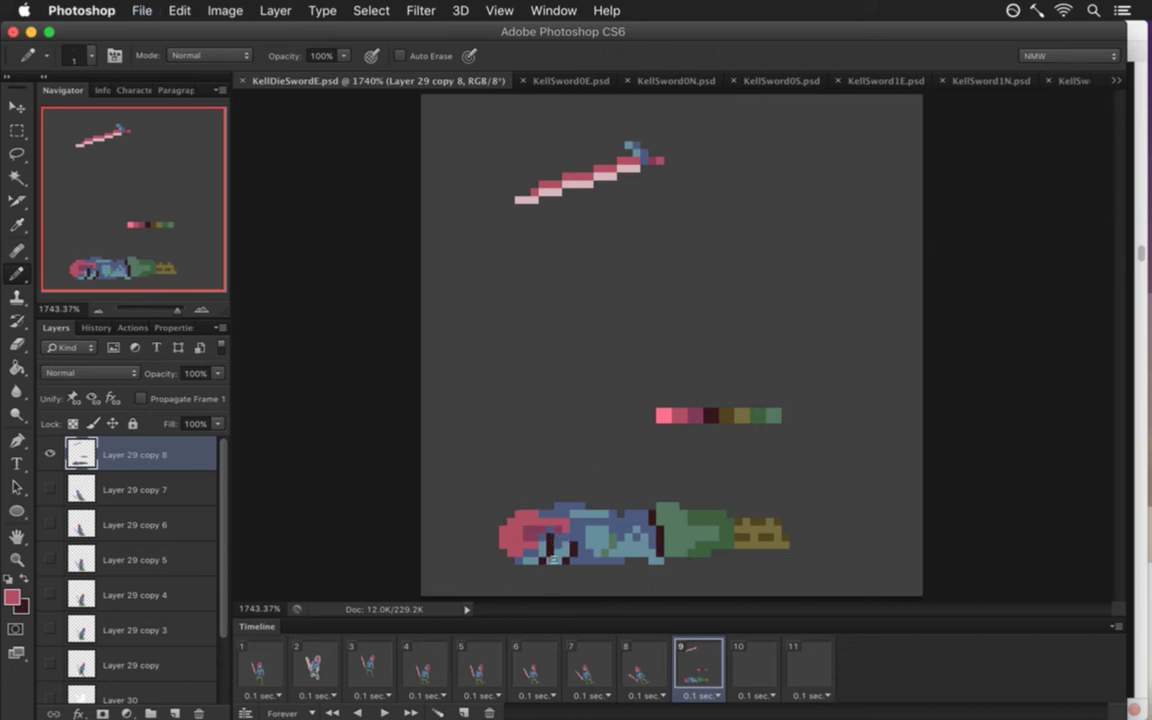
Delete the strip of colour swatches above the lying character and clear the selection.
{"action": "key", "text": "m"}
{"action": "left_click_drag", "start_coordinate": [609, 384], "coordinate": [837, 447]}
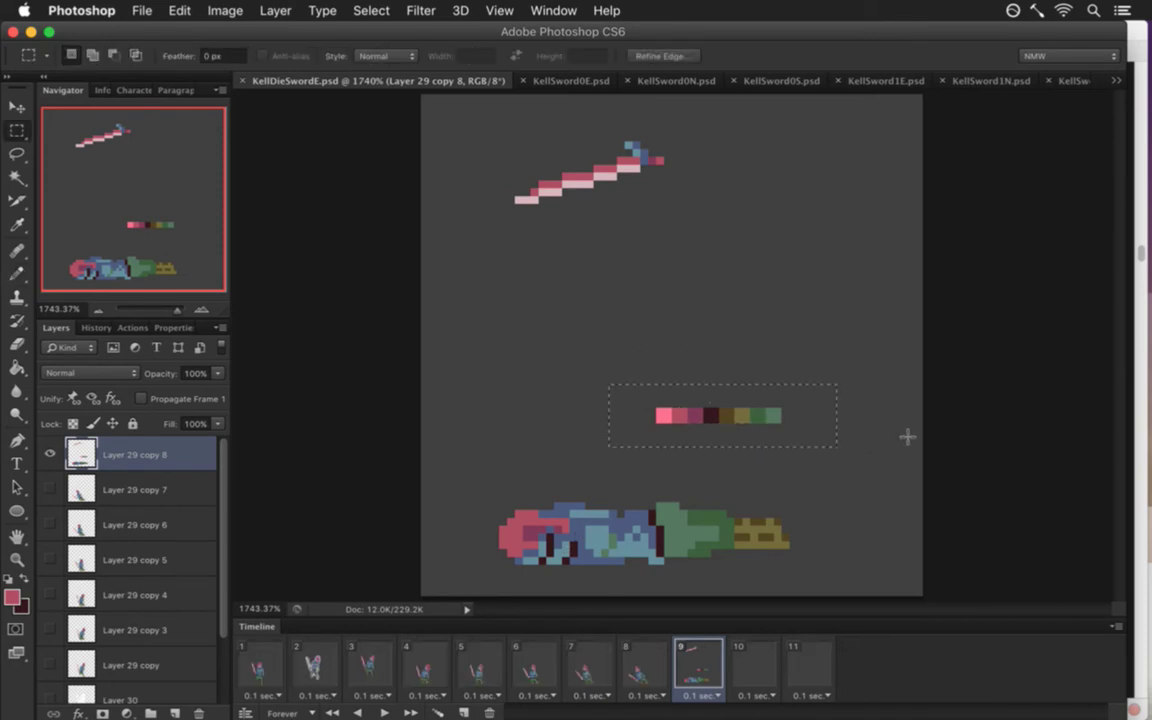
{"action": "left_click", "coordinate": [907, 436]}
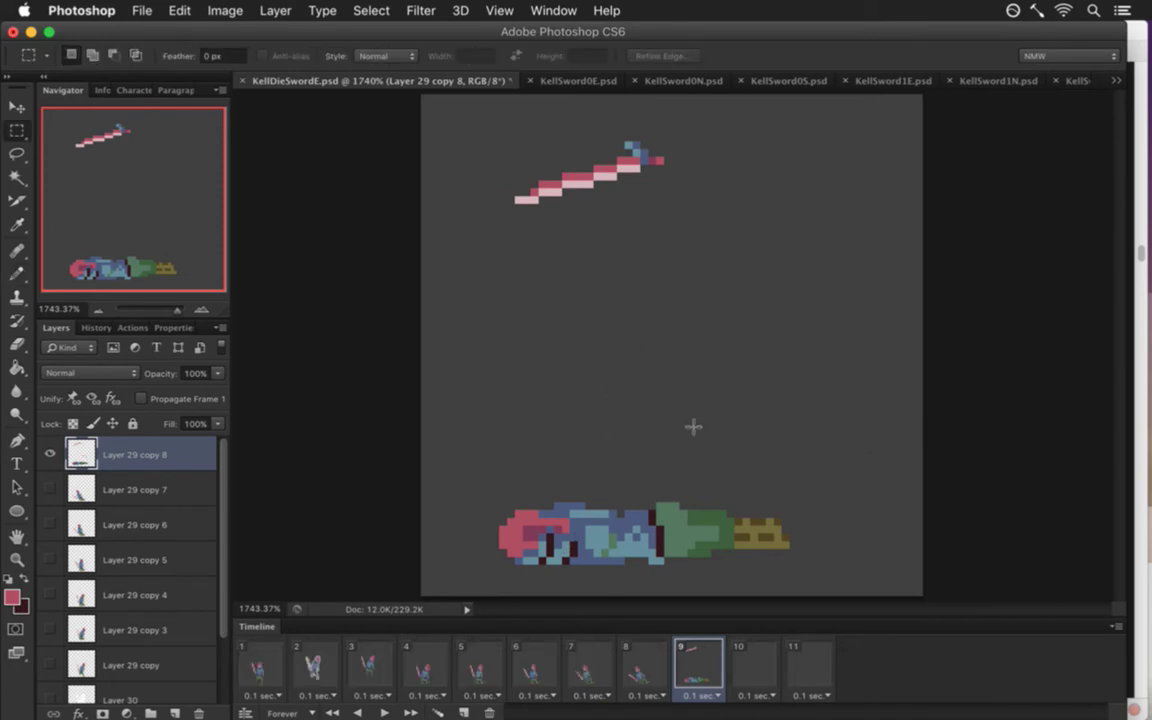
Join the sword's cut-off tip to the lying character's head in frame 9 and erase the leftover blade and hand above.
{"action": "left_click_drag", "start_coordinate": [490, 157], "coordinate": [562, 243]}
{"action": "left_click_drag", "start_coordinate": [558, 188], "coordinate": [490, 539]}
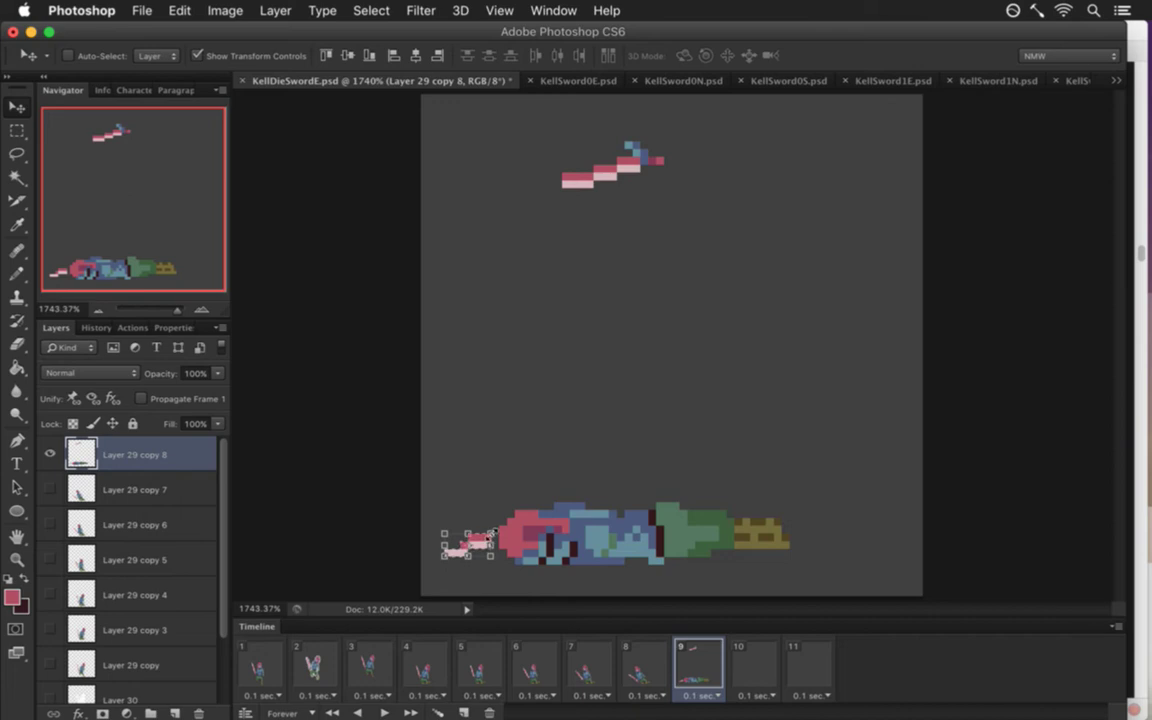
{"action": "key", "text": "b"}
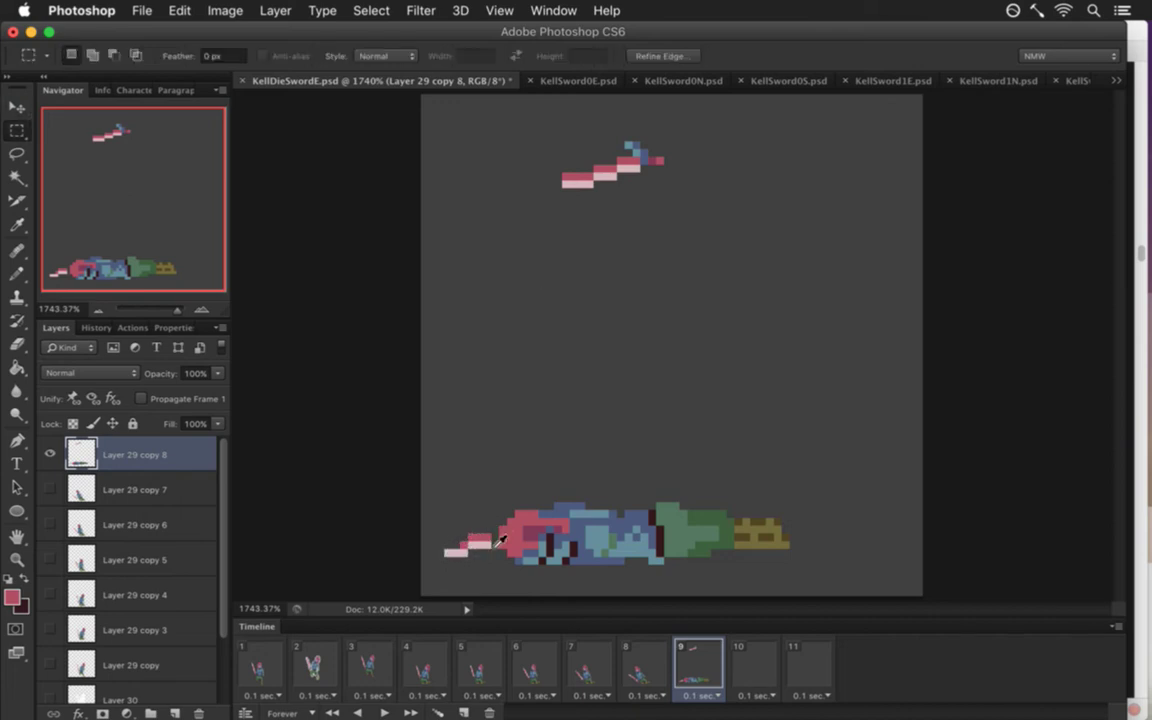
{"action": "left_click", "coordinate": [492, 550], "text": "alt"}
{"action": "left_click", "coordinate": [500, 545], "text": "alt"}
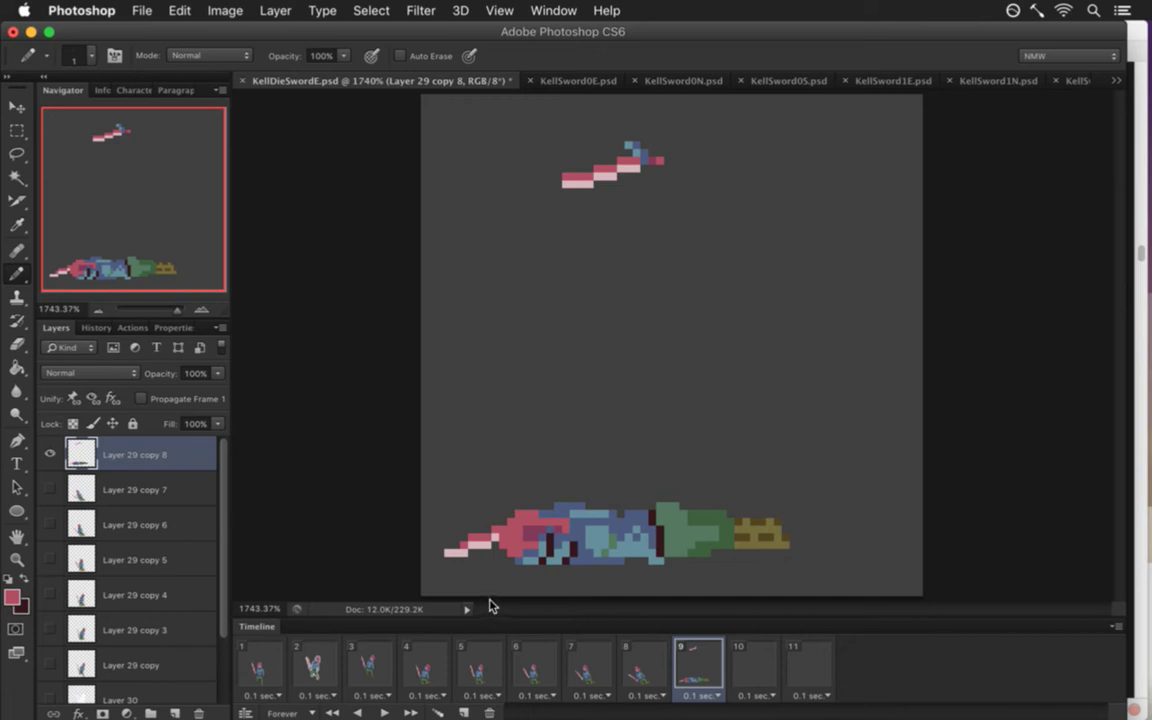
{"action": "key", "text": "e"}
{"action": "mouse_move", "coordinate": [560, 180]}
{"action": "left_mouse_down"}
{"action": "mouse_move", "coordinate": [660, 179]}
{"action": "mouse_move", "coordinate": [635, 165]}
{"action": "mouse_move", "coordinate": [586, 199]}
{"action": "mouse_move", "coordinate": [605, 177]}
{"action": "mouse_move", "coordinate": [635, 185]}
{"action": "left_mouse_up"}
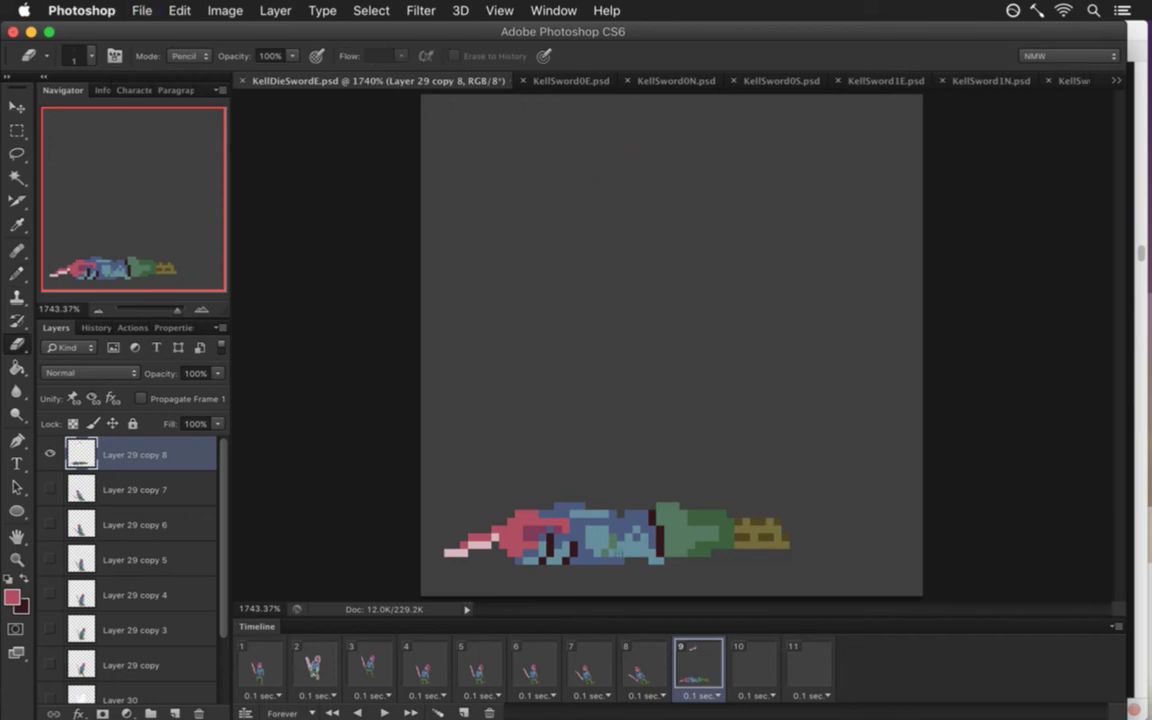
Nudge the lying character in frame 9 about 6 pixels right and 2 pixels down.
{"action": "key", "text": "v"}
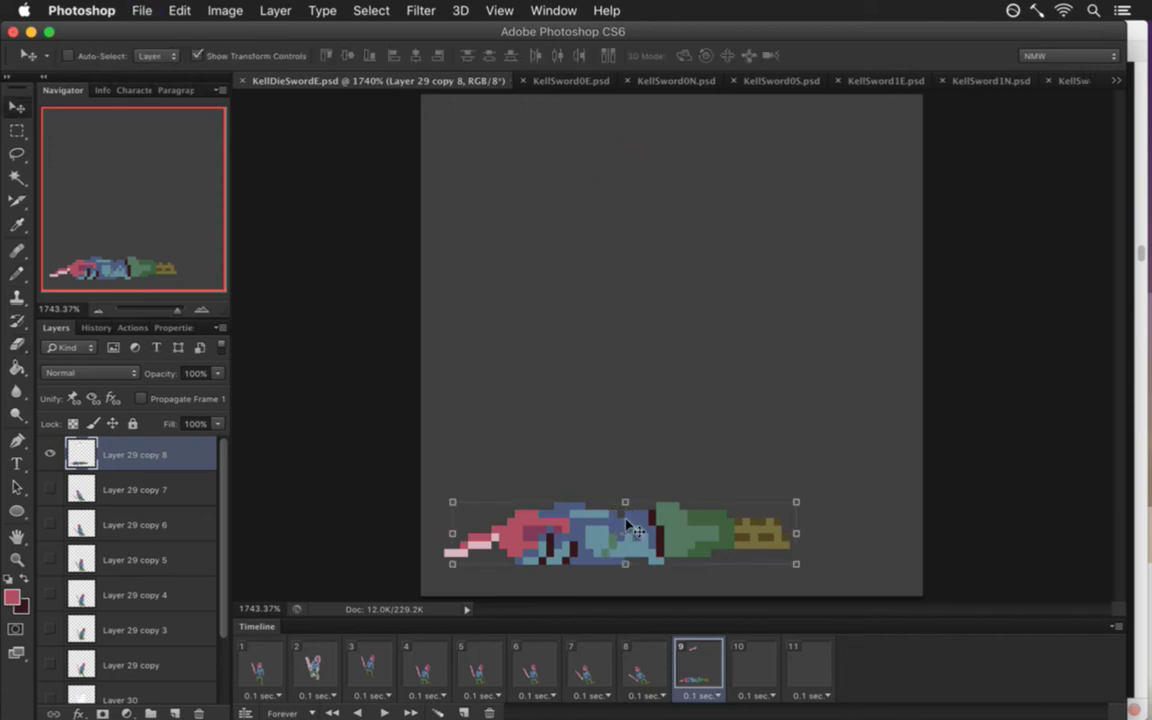
{"action": "key", "text": "Right"}
{"action": "key", "text": "Down"}
{"action": "key", "text": "Right"}
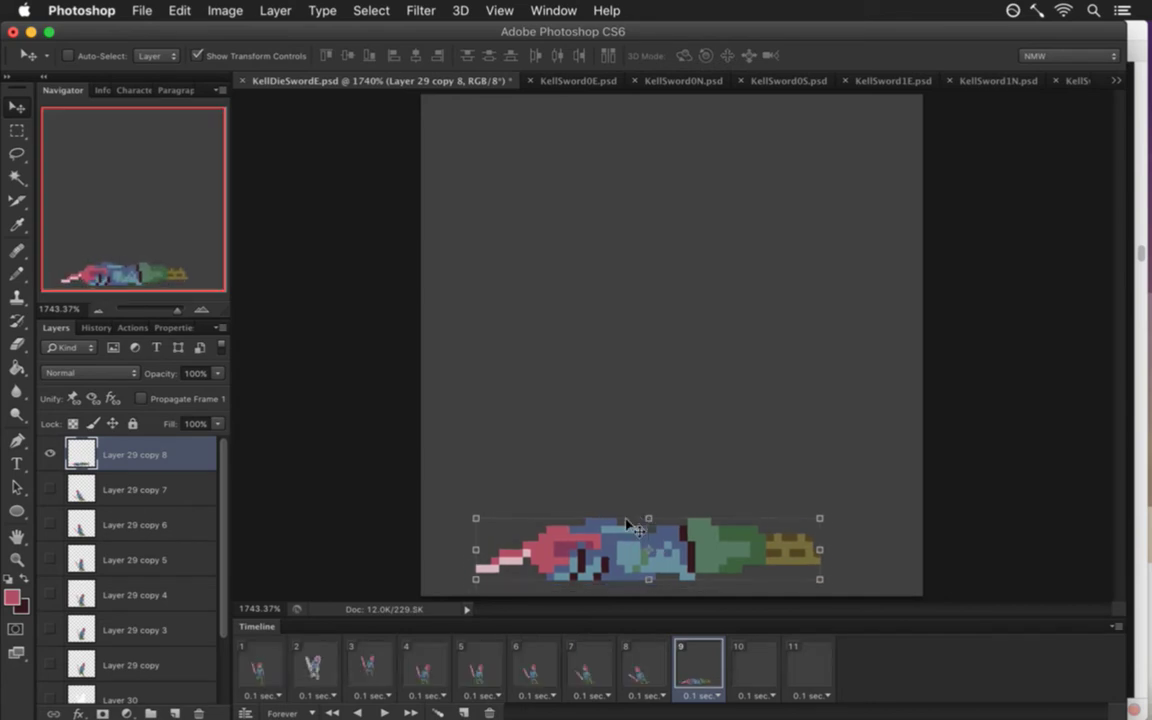
{"action": "key", "text": "Right"}
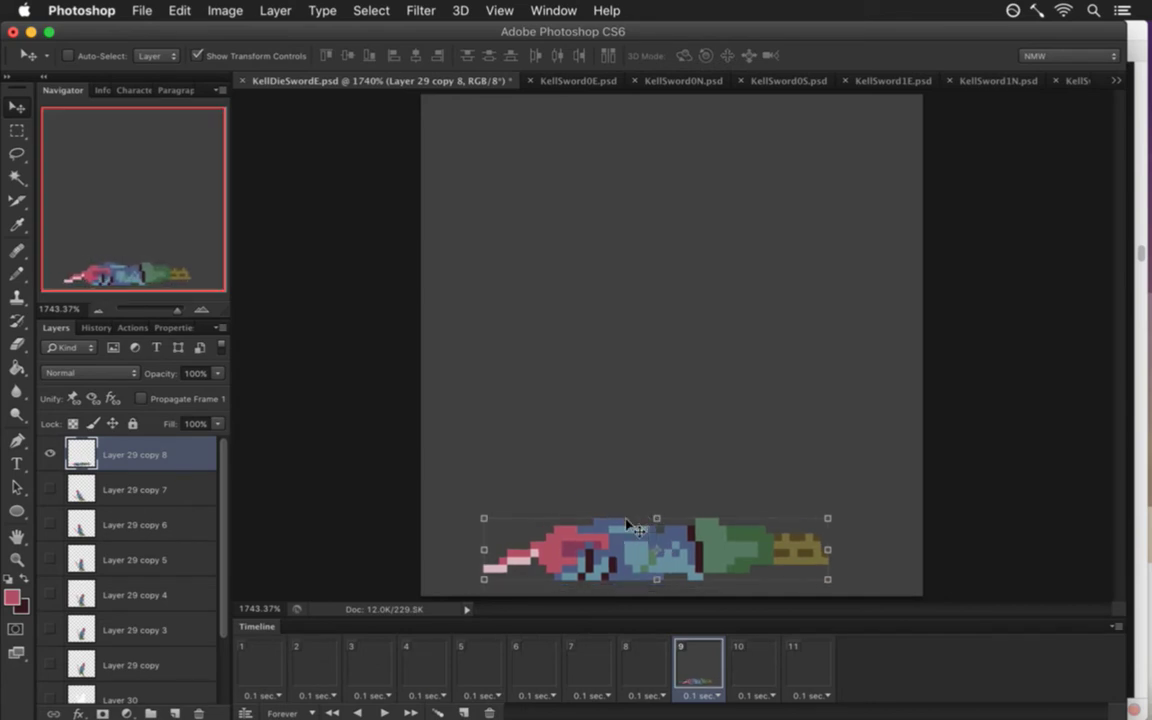
{"action": "key", "text": "Right"}
{"action": "key", "text": "m"}
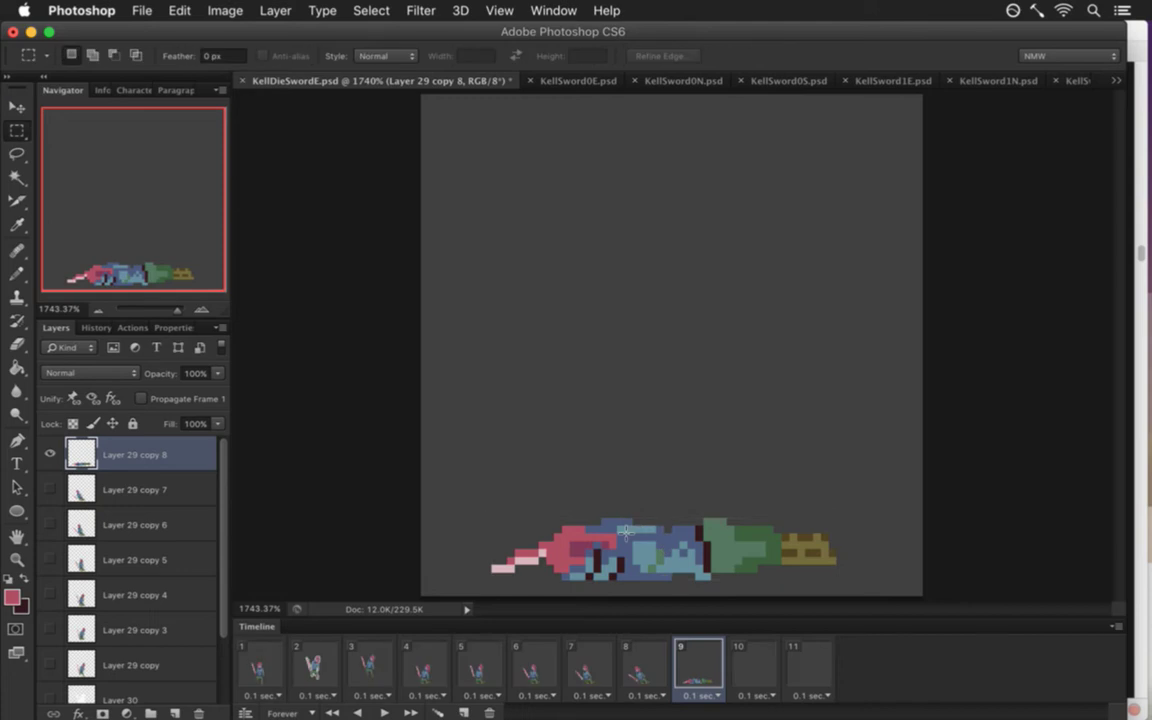
Select frames 3 to 8 and all layers from Layer 29 to Layer 29 copy 8, and shift the character about 7 pixels right.
{"action": "left_click", "coordinate": [658, 652]}
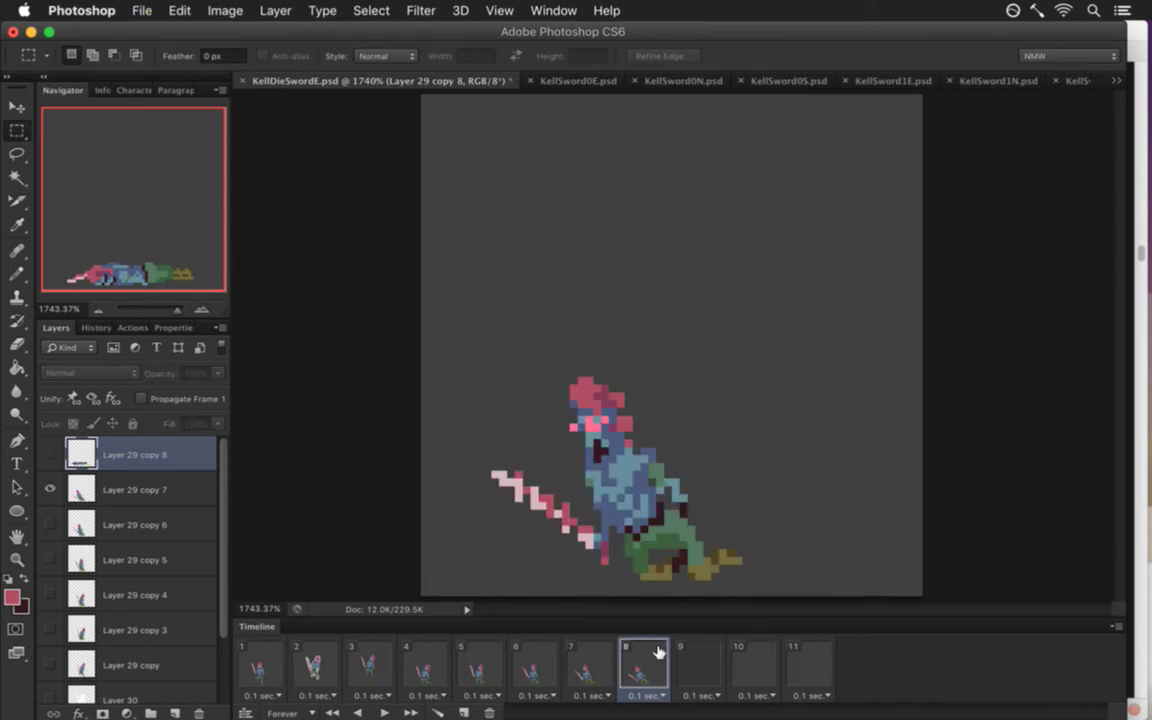
{"action": "left_click", "coordinate": [702, 656]}
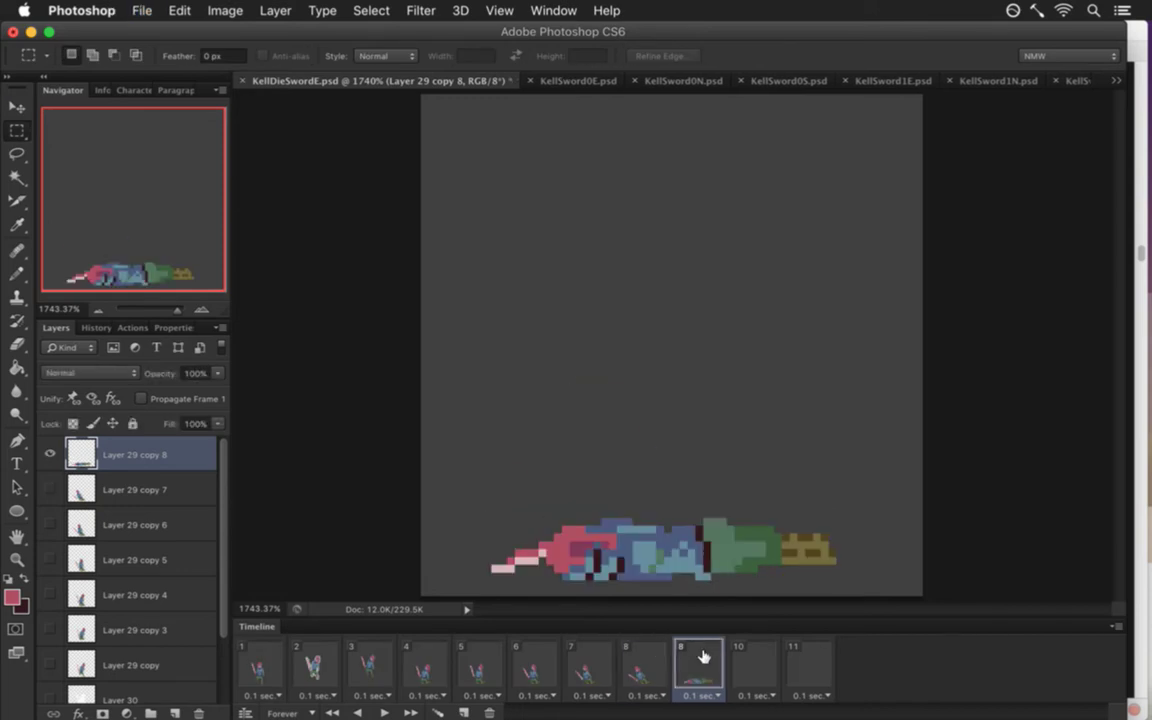
{"action": "left_click", "coordinate": [647, 658]}
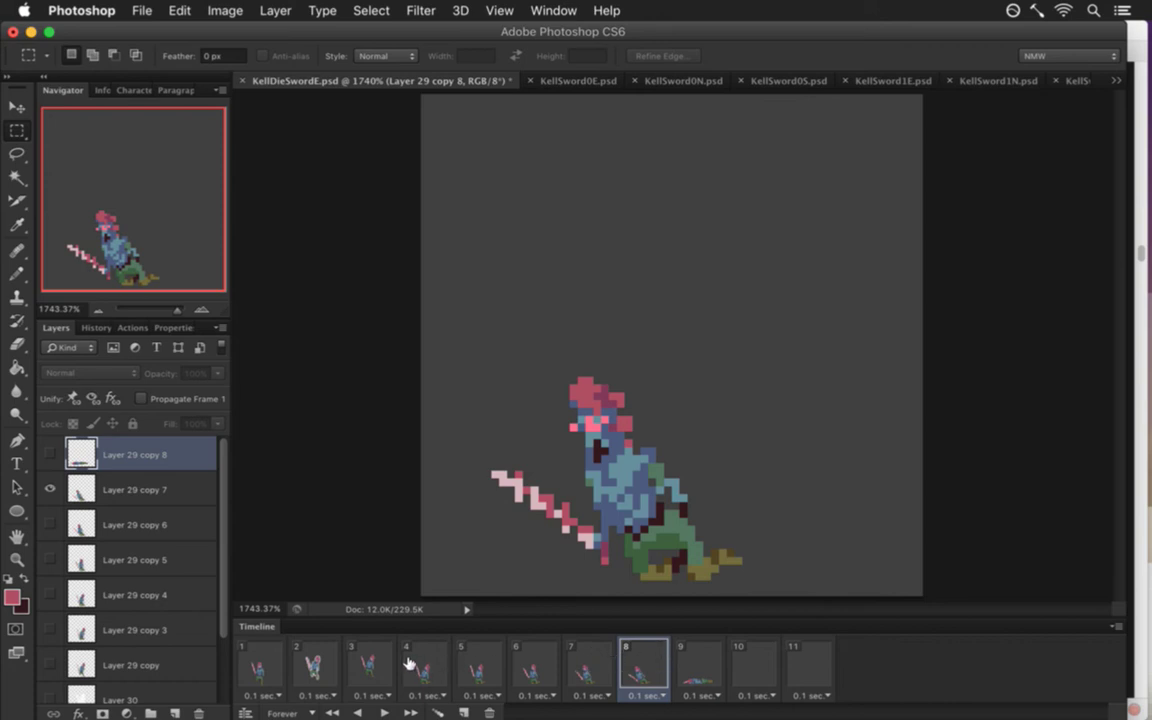
{"action": "left_click", "coordinate": [368, 658], "text": "shift"}
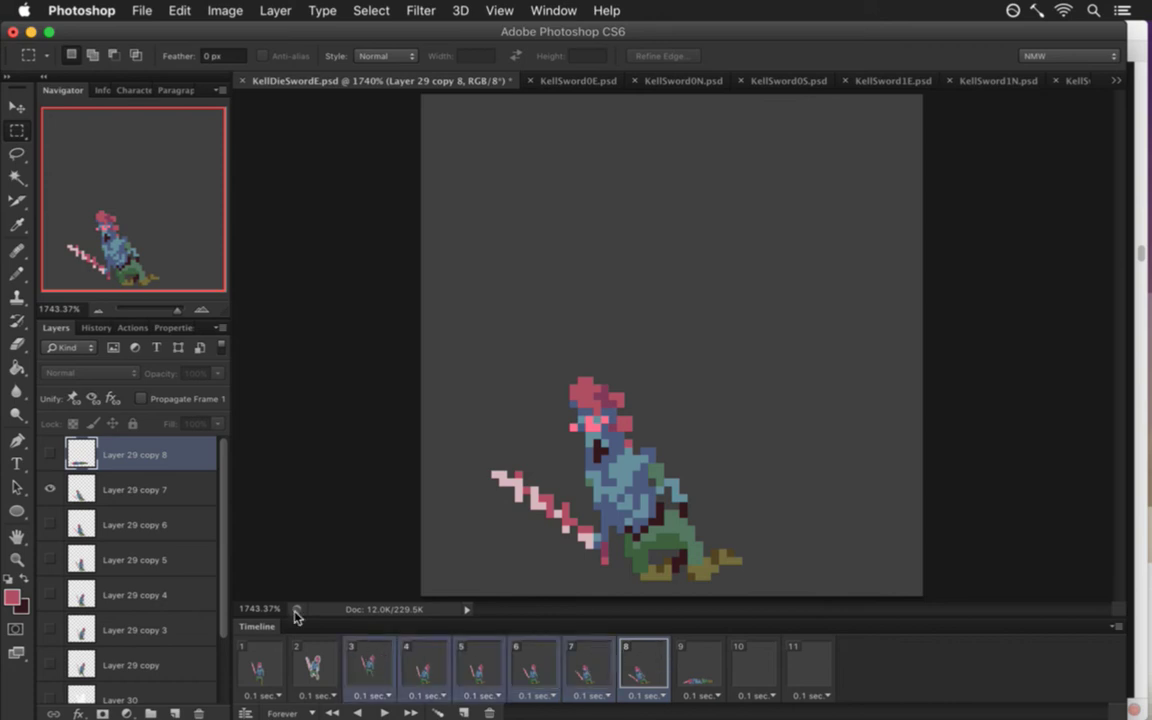
{"action": "scroll", "coordinate": [190, 500], "scroll_direction": "down", "scroll_amount": 3}
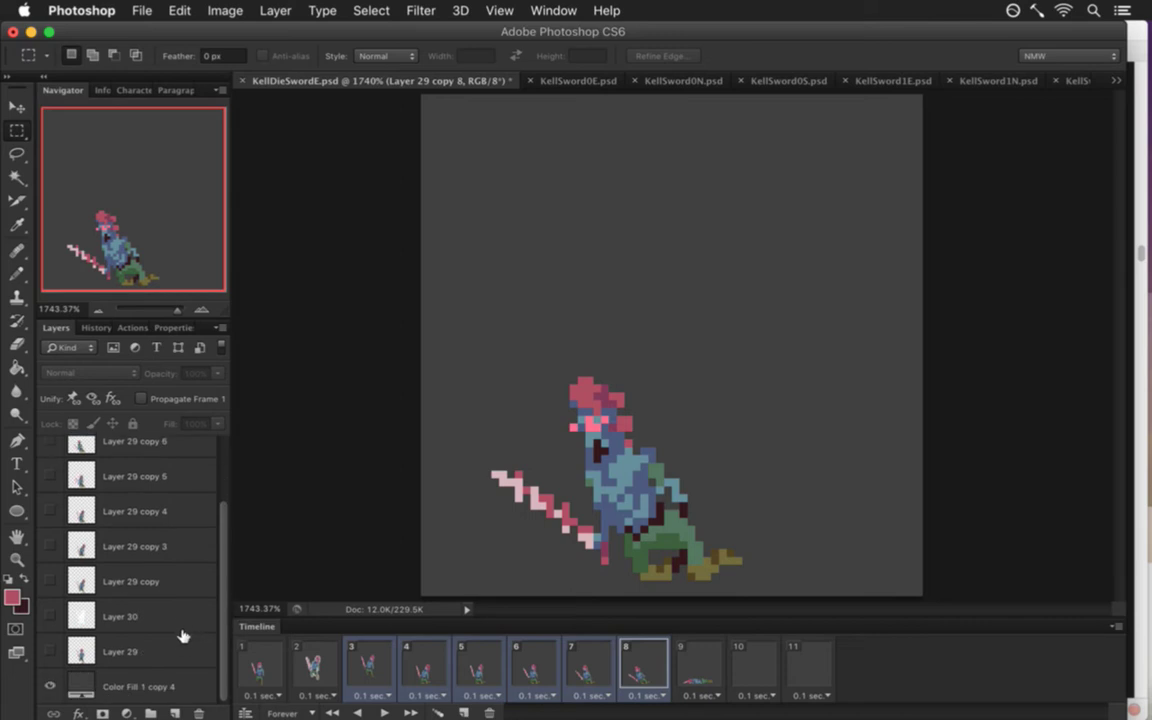
{"action": "left_click", "coordinate": [180, 638], "text": "shift"}
{"action": "key", "text": "v"}
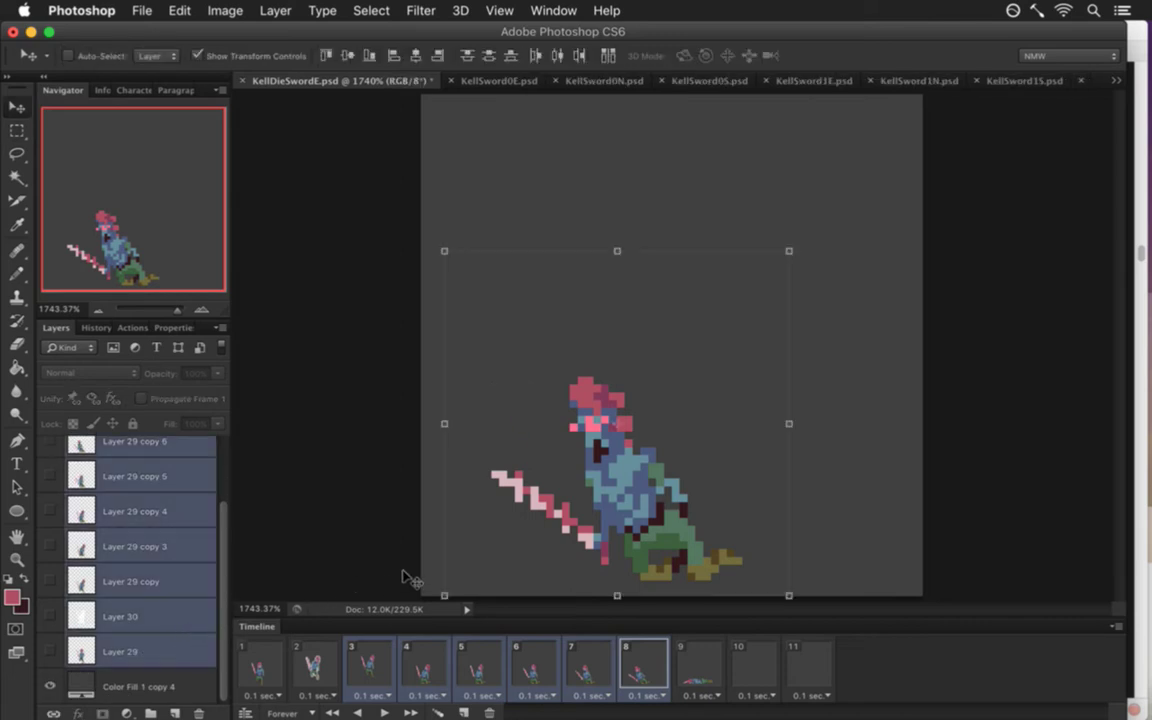
{"action": "key", "text": "Right"}
{"action": "key", "text": "Right"}
{"action": "key", "text": "Right"}
{"action": "key", "text": "Right"}
{"action": "key", "text": "Right"}
{"action": "key", "text": "Right"}
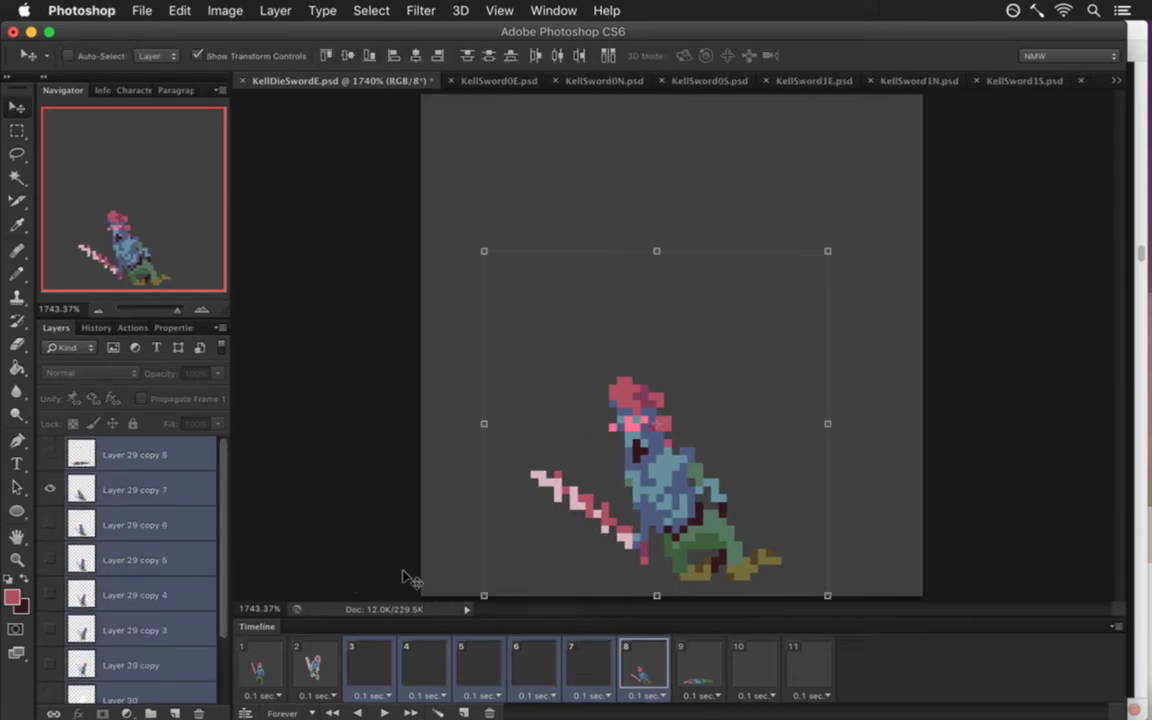
{"action": "key", "text": "Right"}
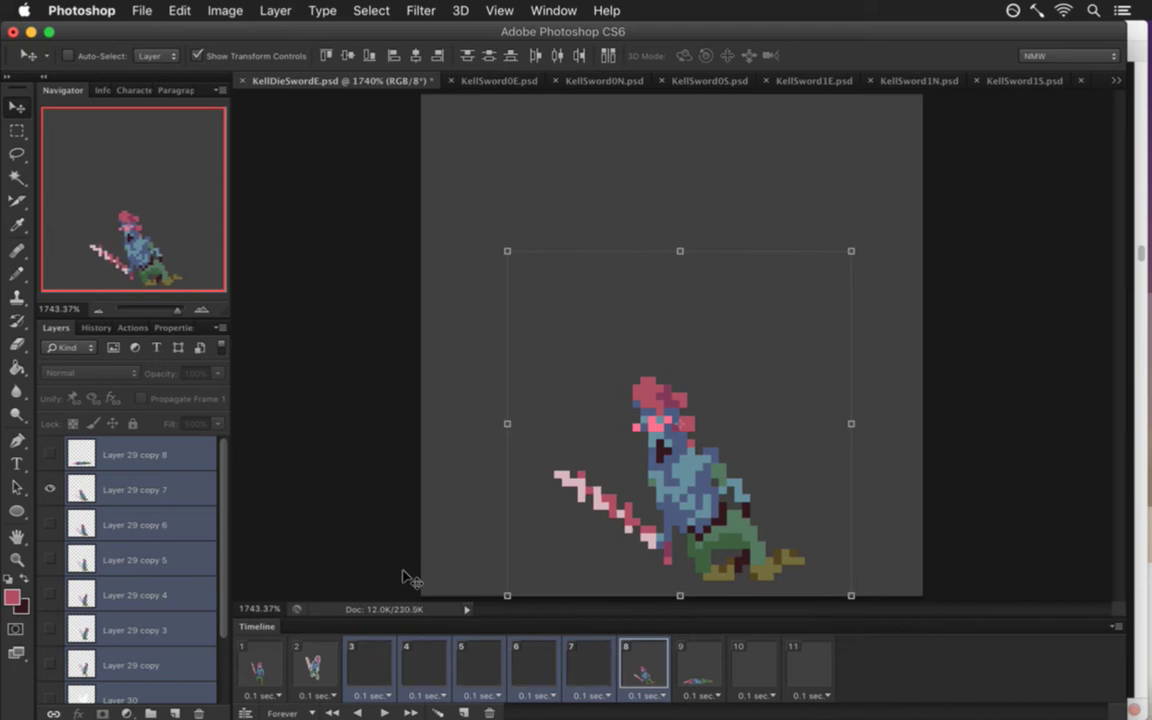
{"action": "key", "text": "Left"}
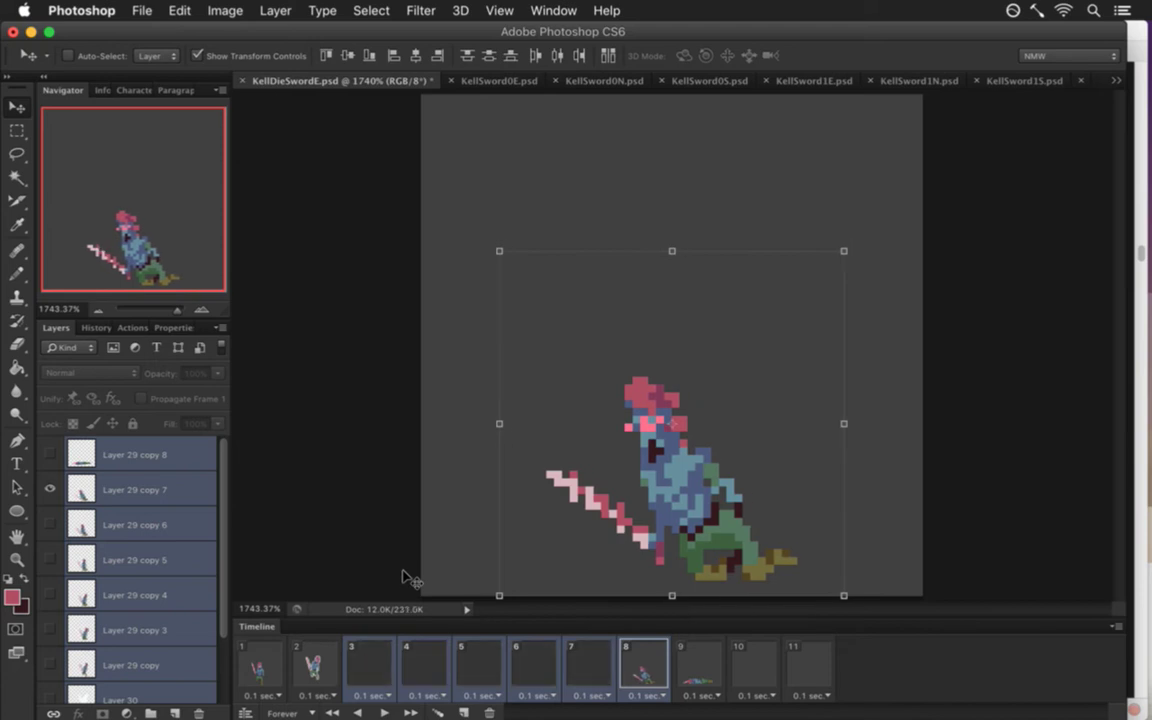
{"action": "key", "text": "m"}
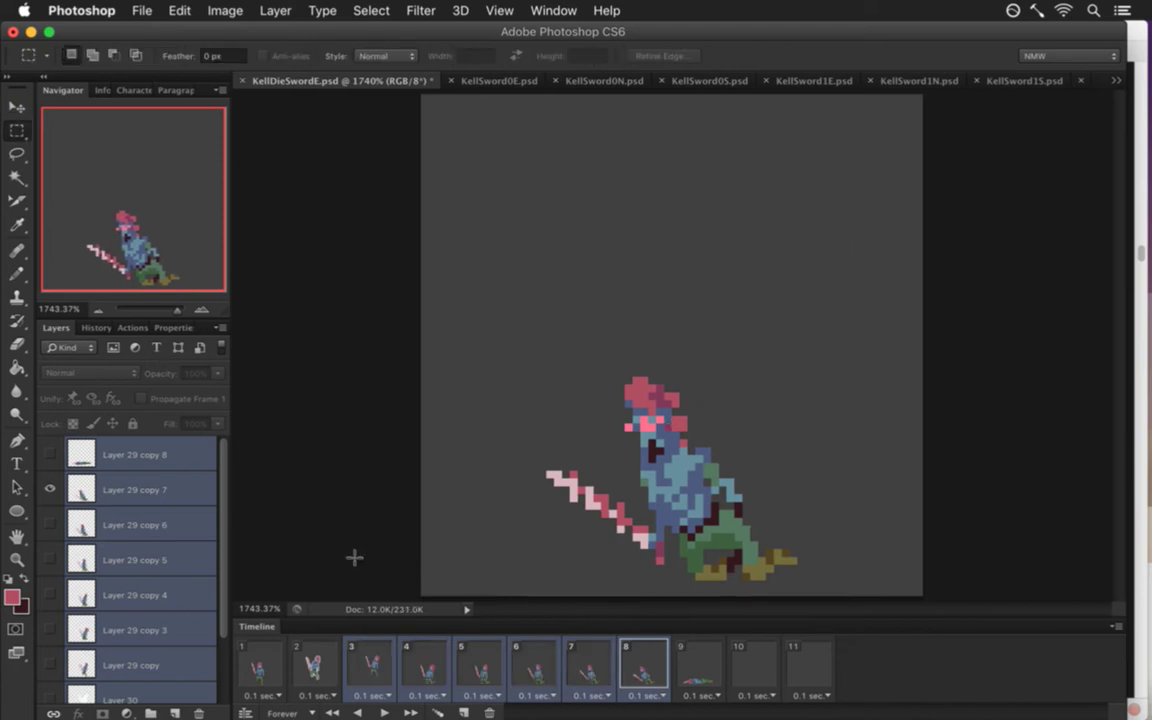
Step through frames 6 to 9 and check how the character's position carries from the kneeling poses into the lying pose.
{"action": "left_click", "coordinate": [592, 660]}
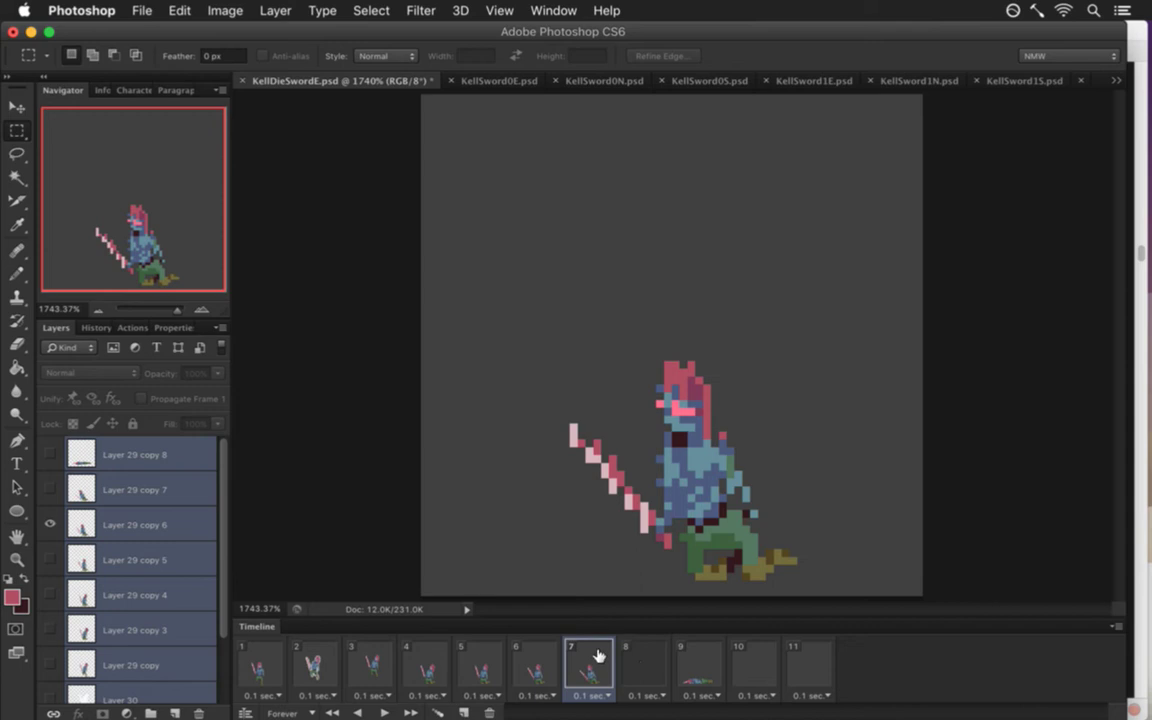
{"action": "left_click", "coordinate": [640, 660]}
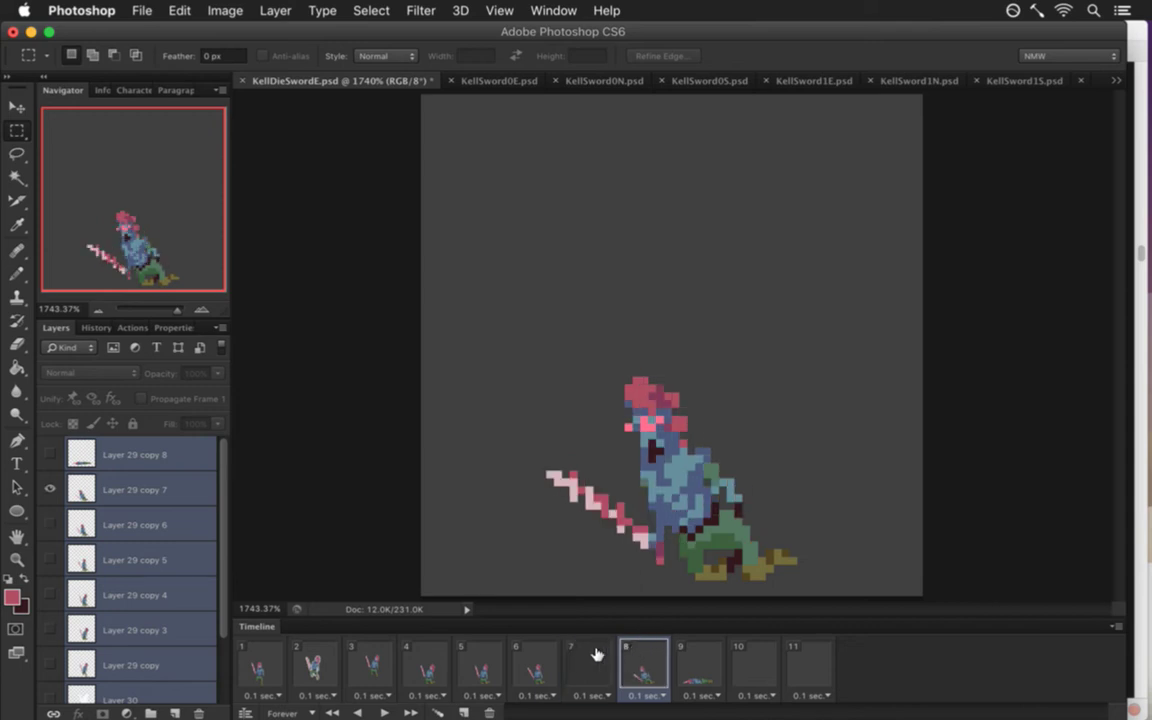
{"action": "left_click", "coordinate": [594, 658]}
{"action": "left_click", "coordinate": [525, 658]}
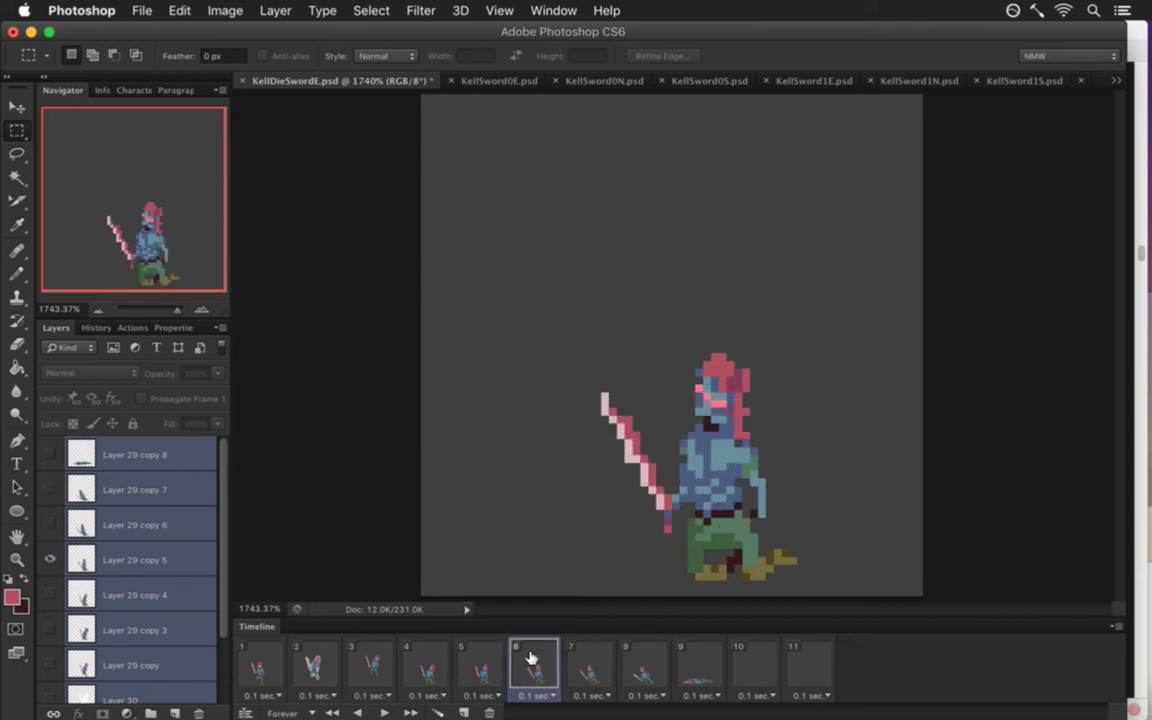
{"action": "left_click", "coordinate": [632, 663]}
{"action": "left_click", "coordinate": [698, 666]}
{"action": "left_click", "coordinate": [660, 664]}
{"action": "left_click", "coordinate": [686, 660]}
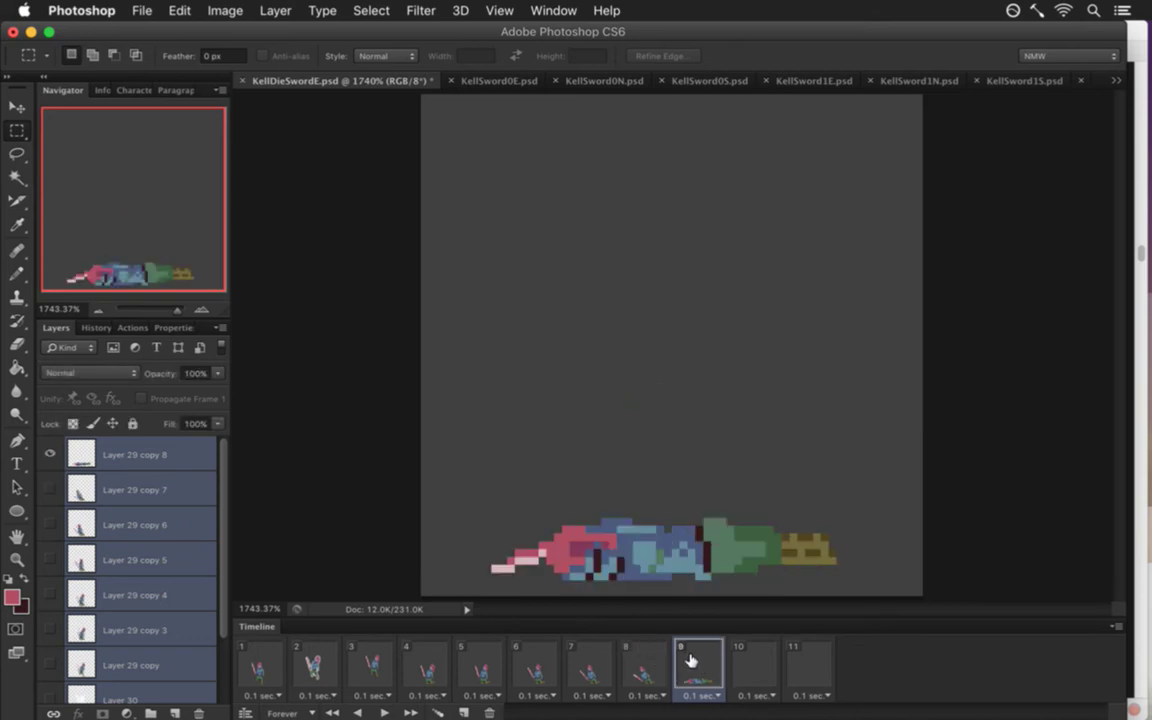
Select frames 4 to 8 and shift the kneeling character about 3 pixels further right.
{"action": "left_click", "coordinate": [648, 662]}
{"action": "left_click", "coordinate": [275, 662], "text": "shift"}
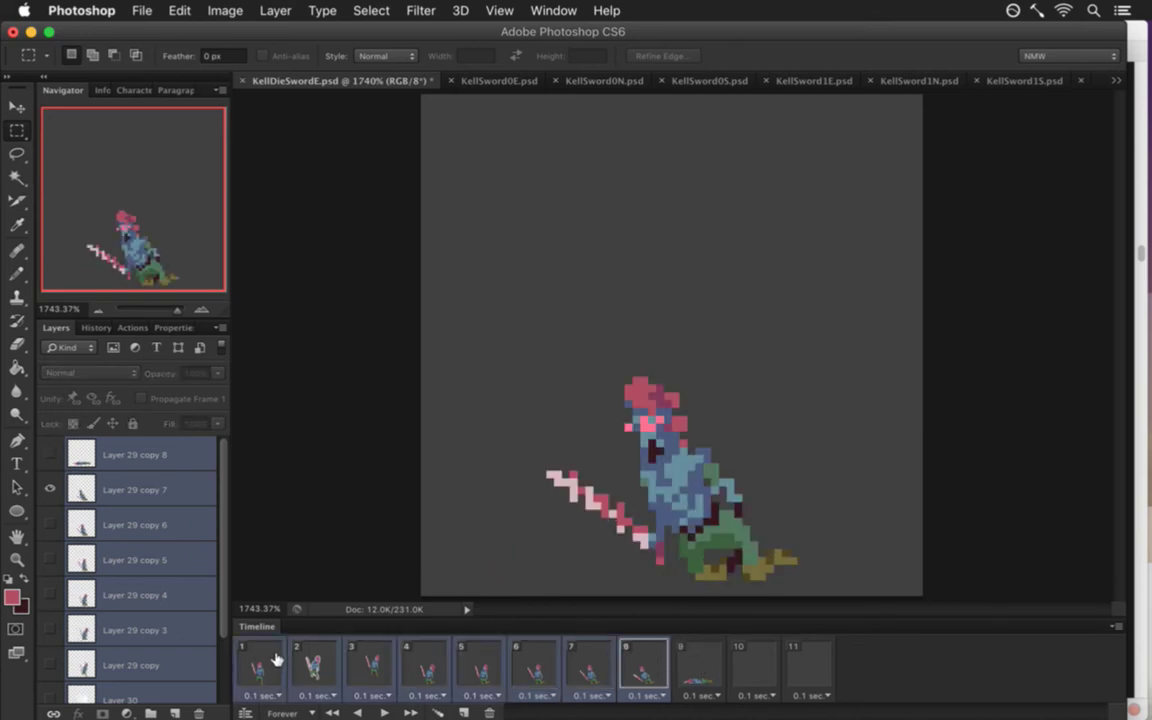
{"action": "left_click", "coordinate": [318, 662]}
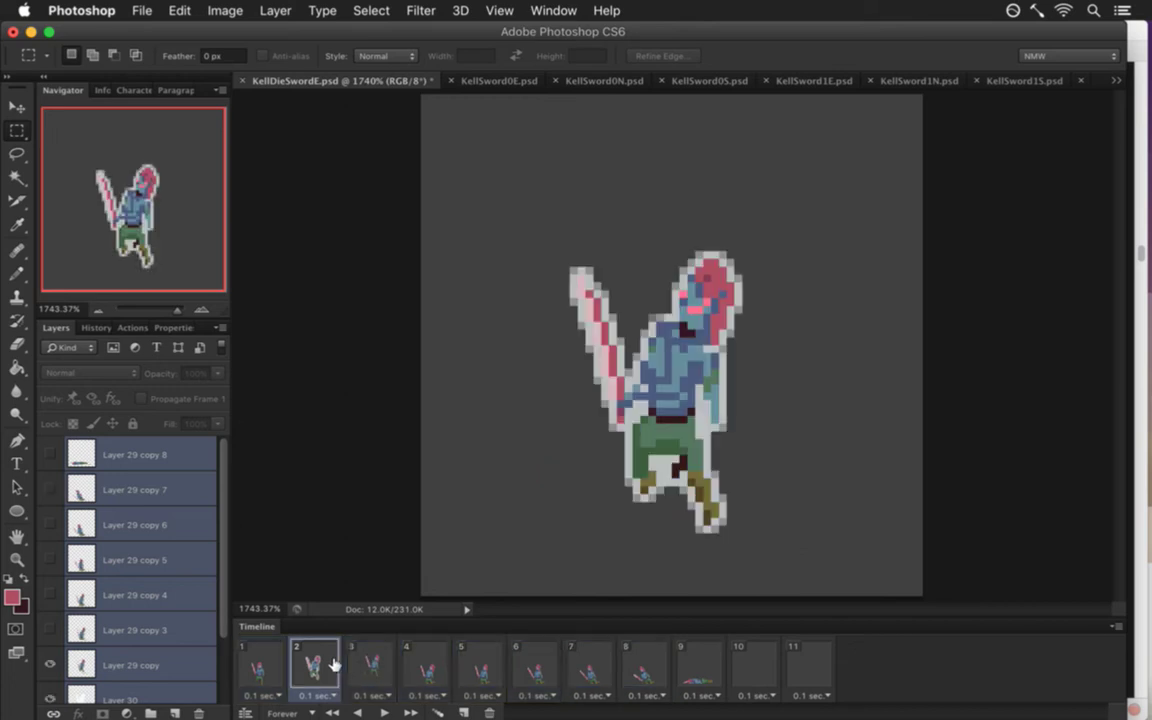
{"action": "left_click", "coordinate": [650, 662]}
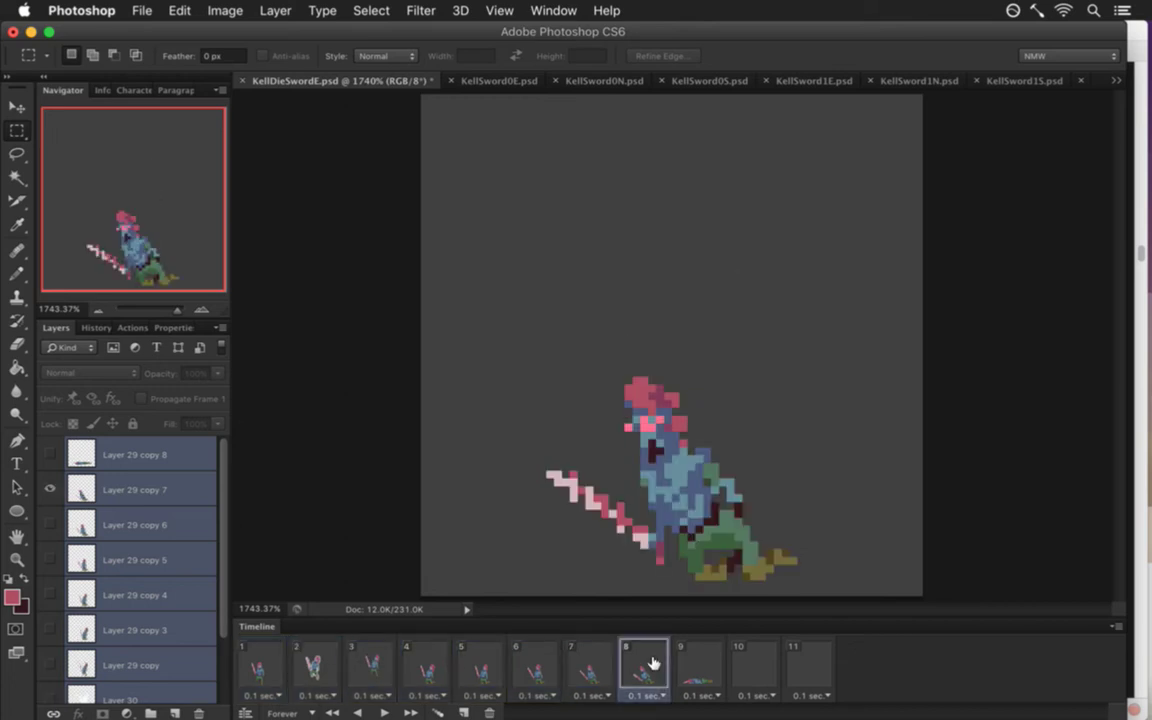
{"action": "left_click", "coordinate": [530, 665], "text": "shift"}
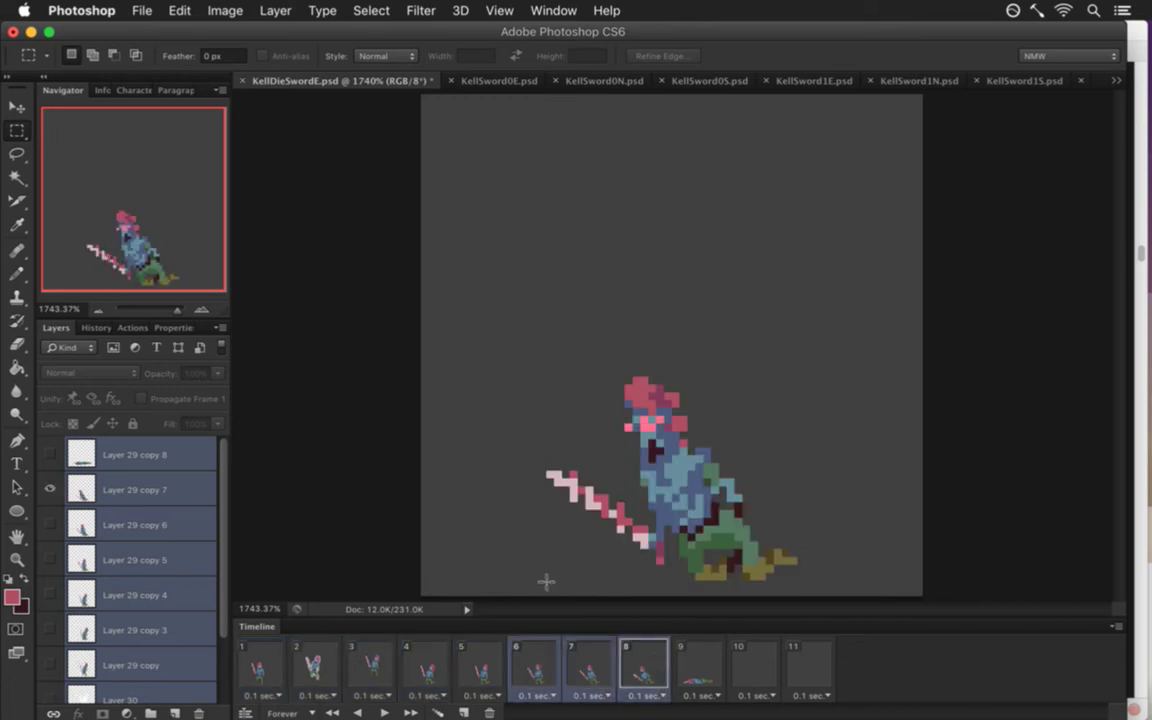
{"action": "key", "text": "v"}
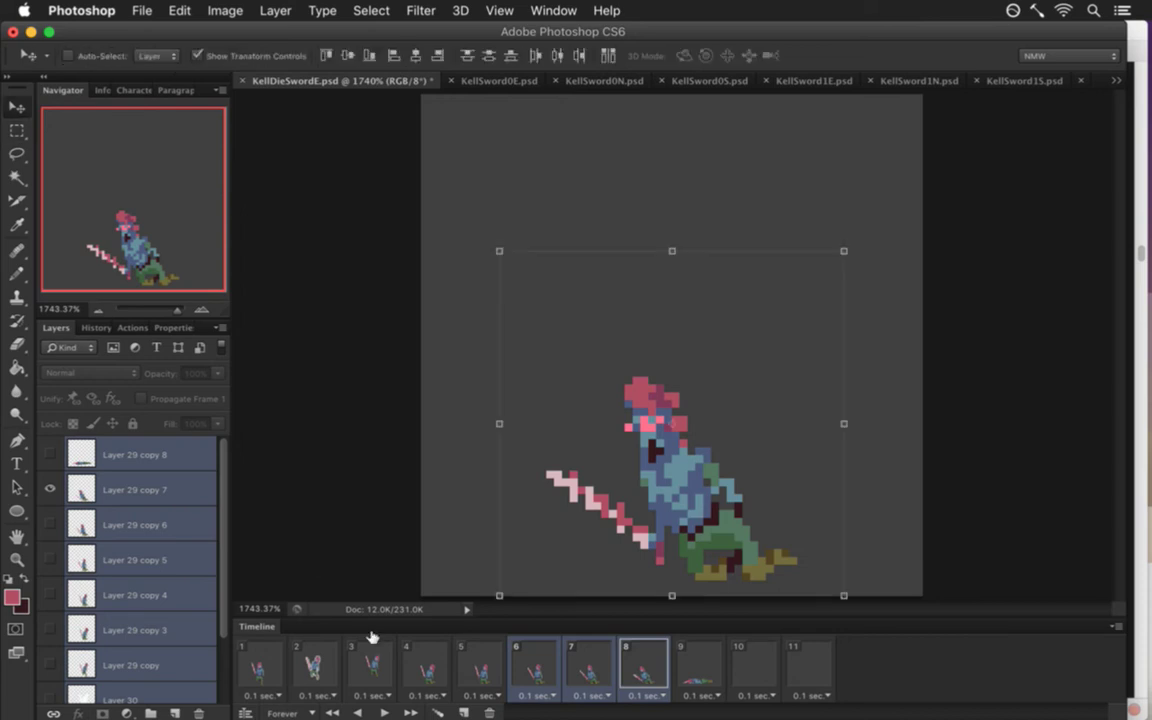
{"action": "left_click", "coordinate": [424, 657]}
{"action": "left_click", "coordinate": [648, 655], "text": "shift"}
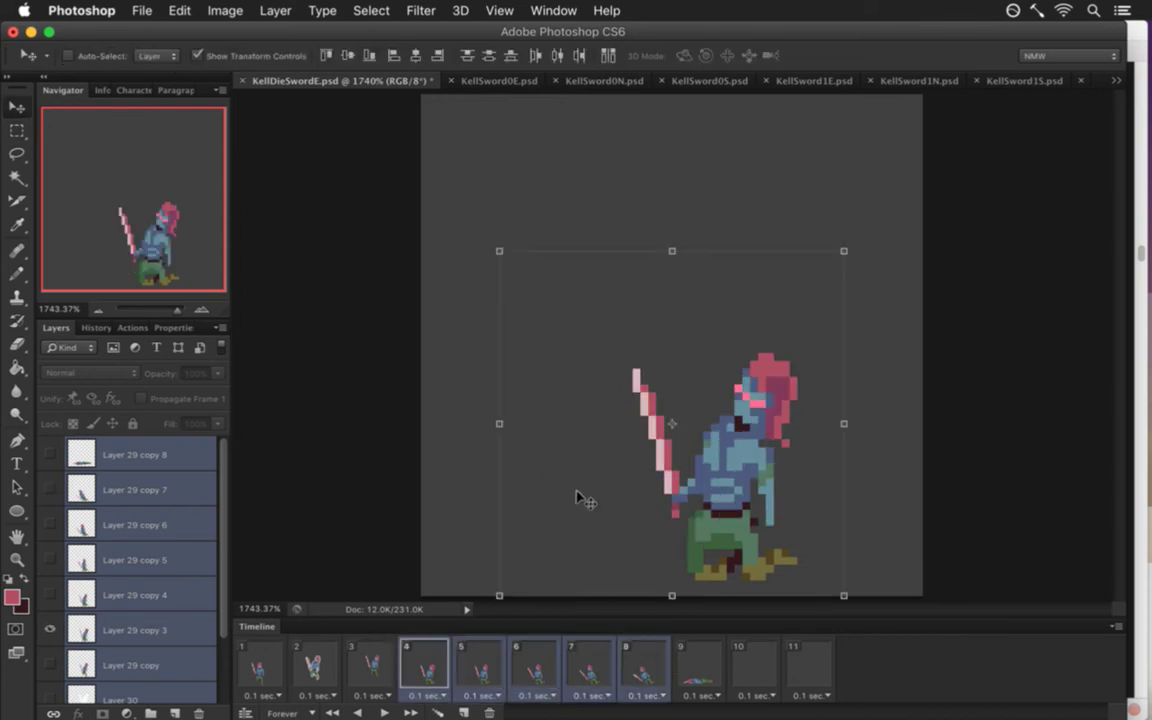
{"action": "key", "text": "Right"}
{"action": "key", "text": "Right"}
{"action": "key", "text": "Right"}
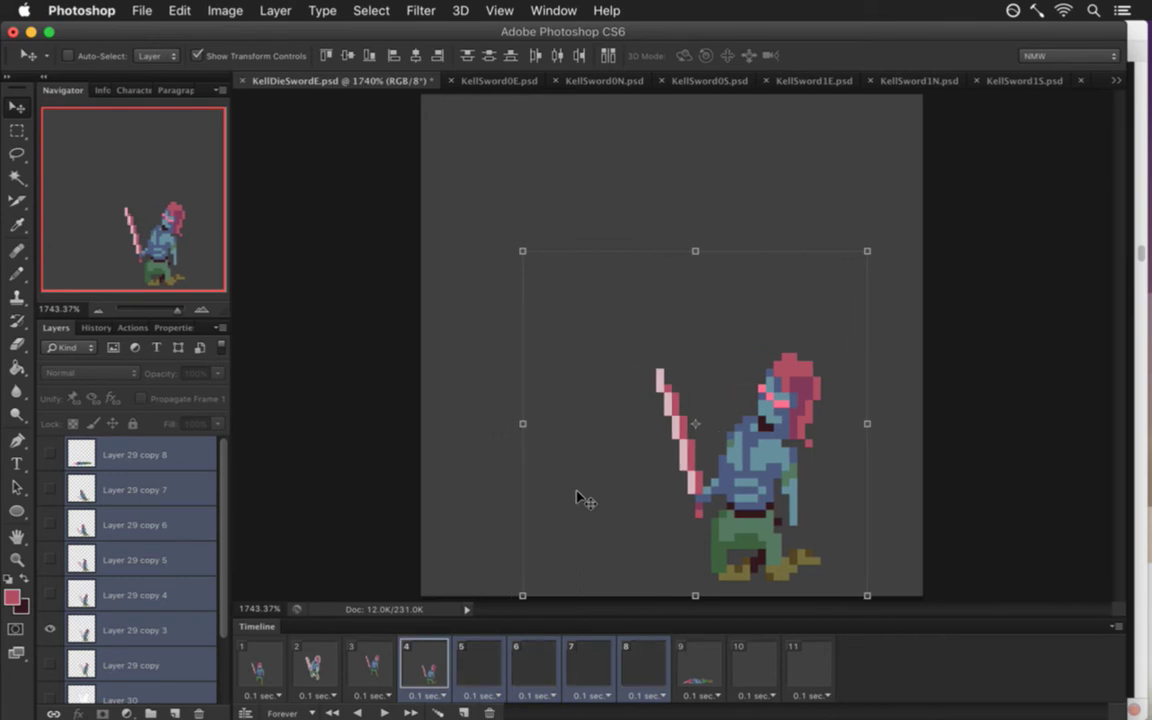
Alternate between frames 8 and 9 to compare the alignment of the falling and lying poses.
{"action": "left_click", "coordinate": [663, 663]}
{"action": "left_click", "coordinate": [696, 662]}
{"action": "left_click", "coordinate": [643, 664]}
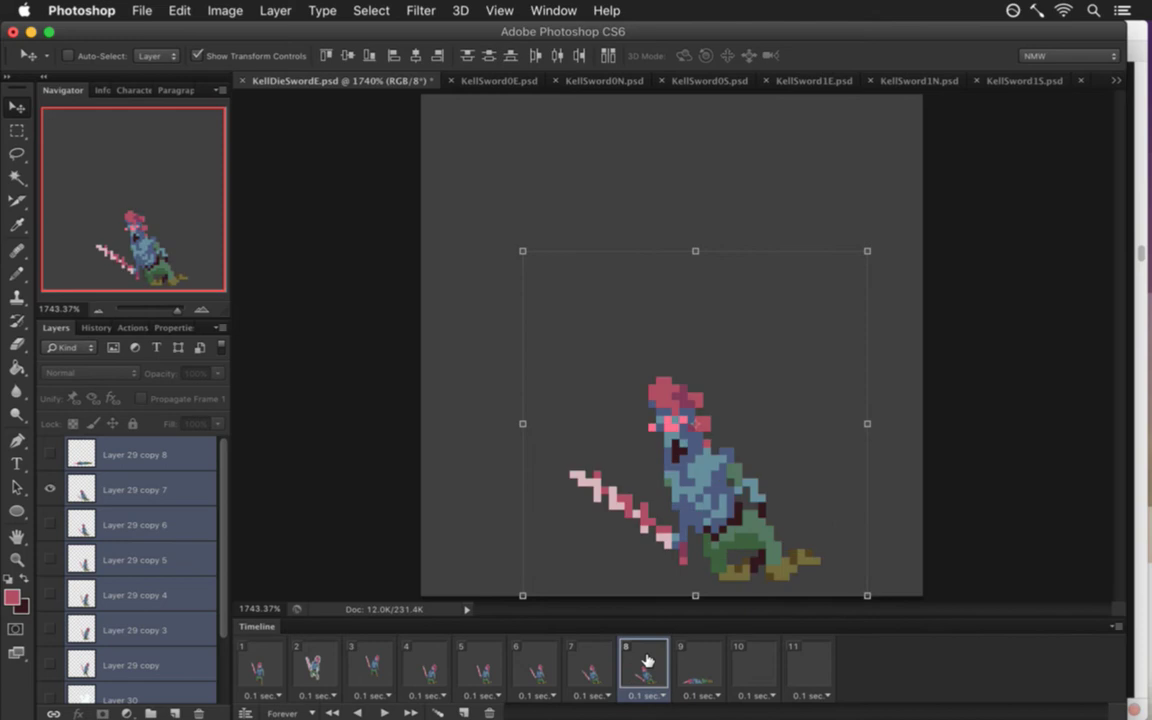
{"action": "left_click", "coordinate": [698, 662]}
{"action": "left_click", "coordinate": [648, 664]}
{"action": "left_click", "coordinate": [698, 662]}
{"action": "left_click", "coordinate": [652, 664]}
{"action": "left_click", "coordinate": [697, 664]}
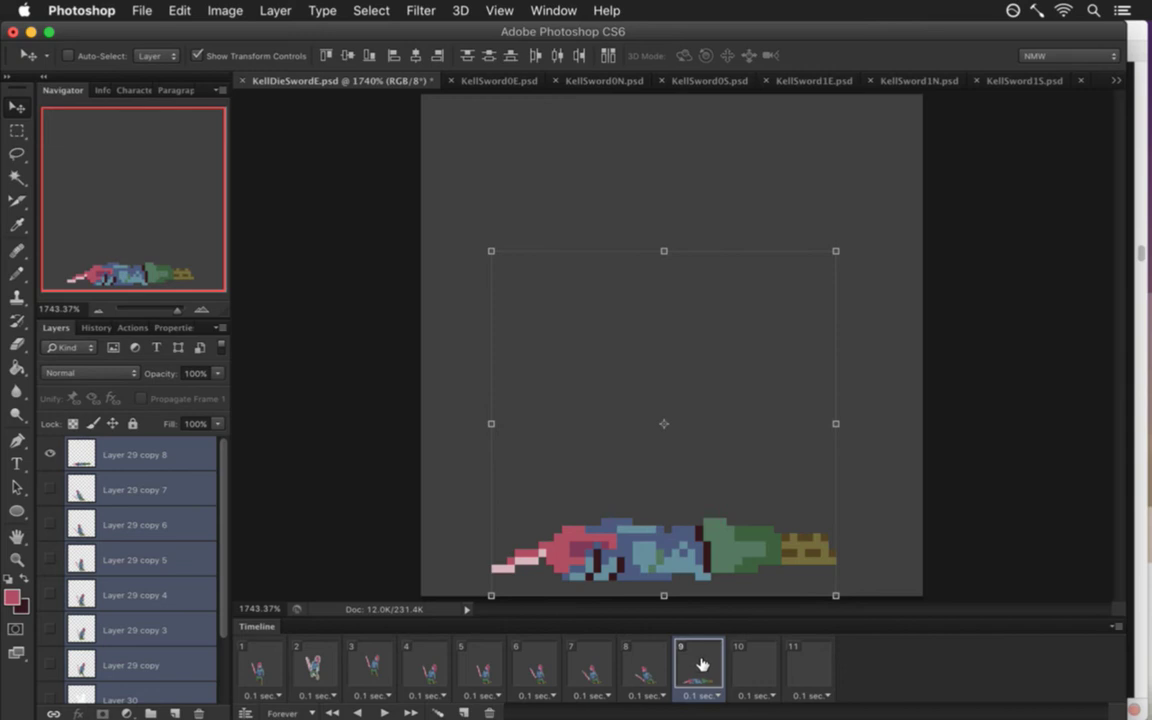
Move the lower leg and boot of the lying character on Layer 29 copy 8 one pixel down and clear the selection.
{"action": "key", "text": "m"}
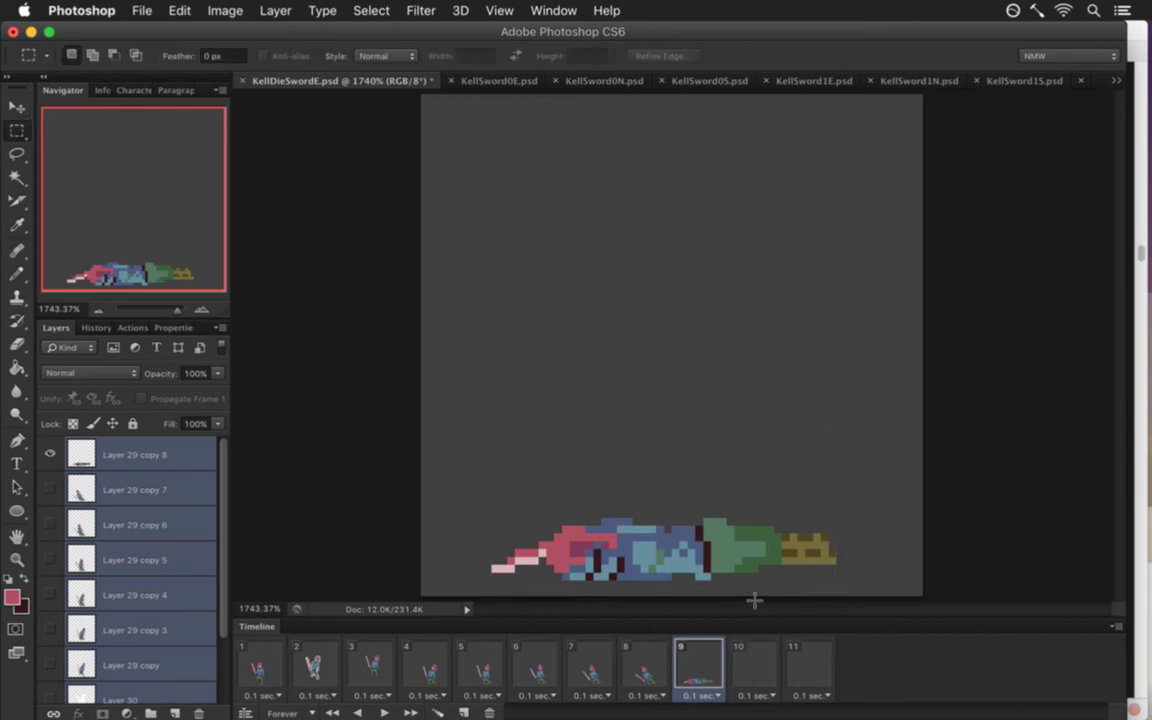
{"action": "left_click", "coordinate": [175, 456]}
{"action": "left_click_drag", "start_coordinate": [745, 546], "coordinate": [856, 571]}
{"action": "key", "text": "v"}
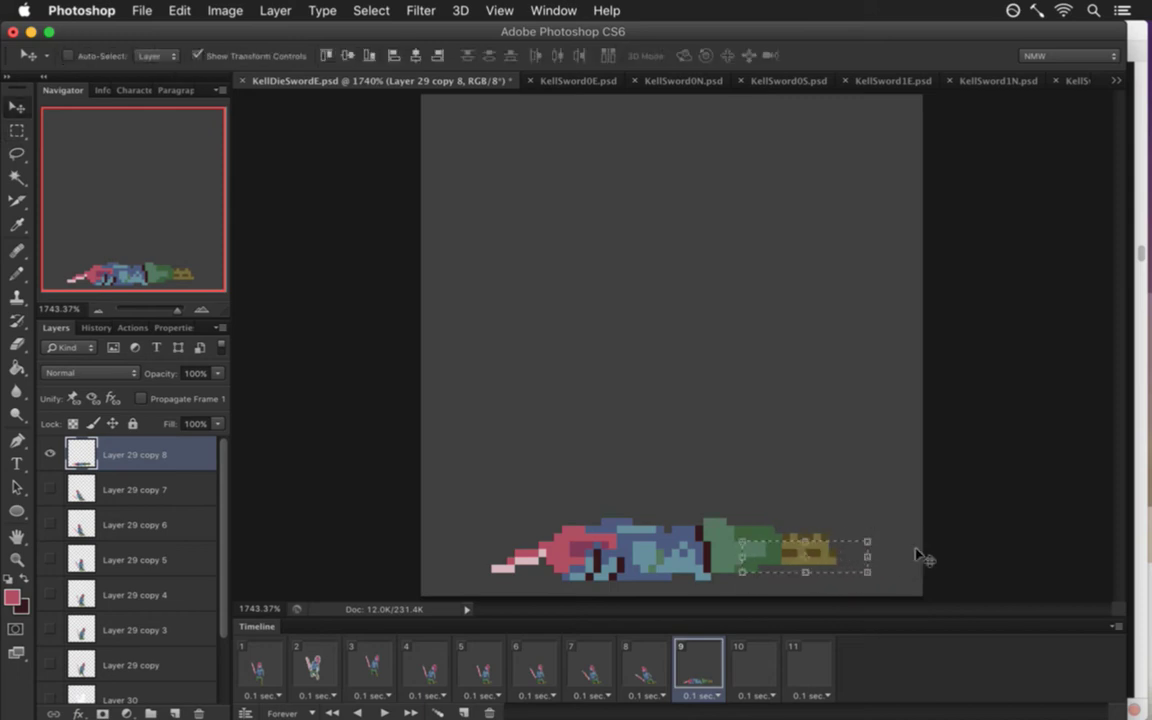
{"action": "key", "text": "Down"}
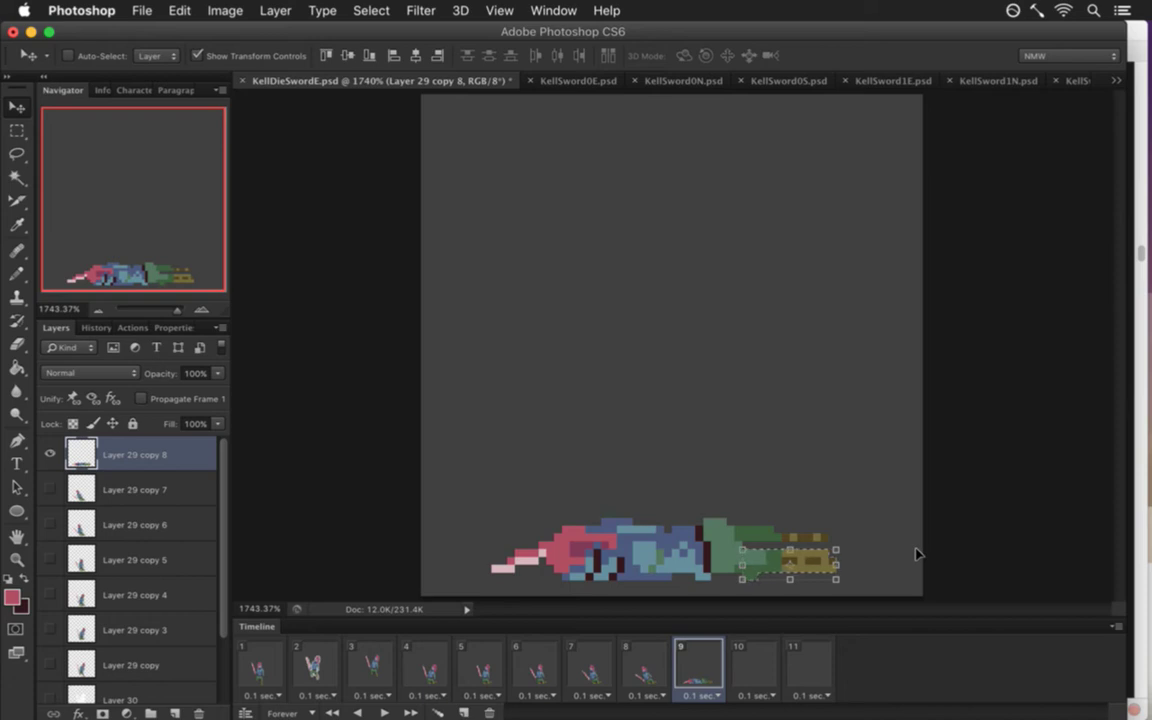
{"action": "key", "text": "m"}
{"action": "left_click", "coordinate": [790, 549]}
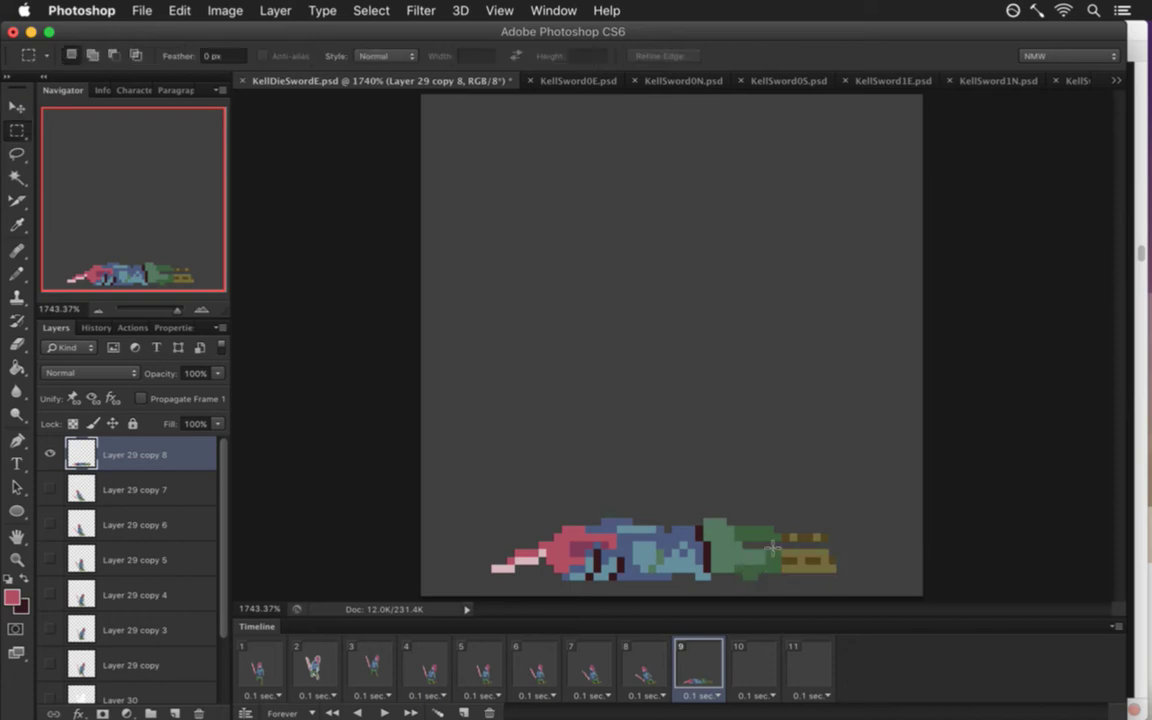
Move the lower pixel row of the lying character's upper boot one pixel up, separating it from the lower boot.
{"action": "left_click_drag", "start_coordinate": [780, 538], "coordinate": [845, 556]}
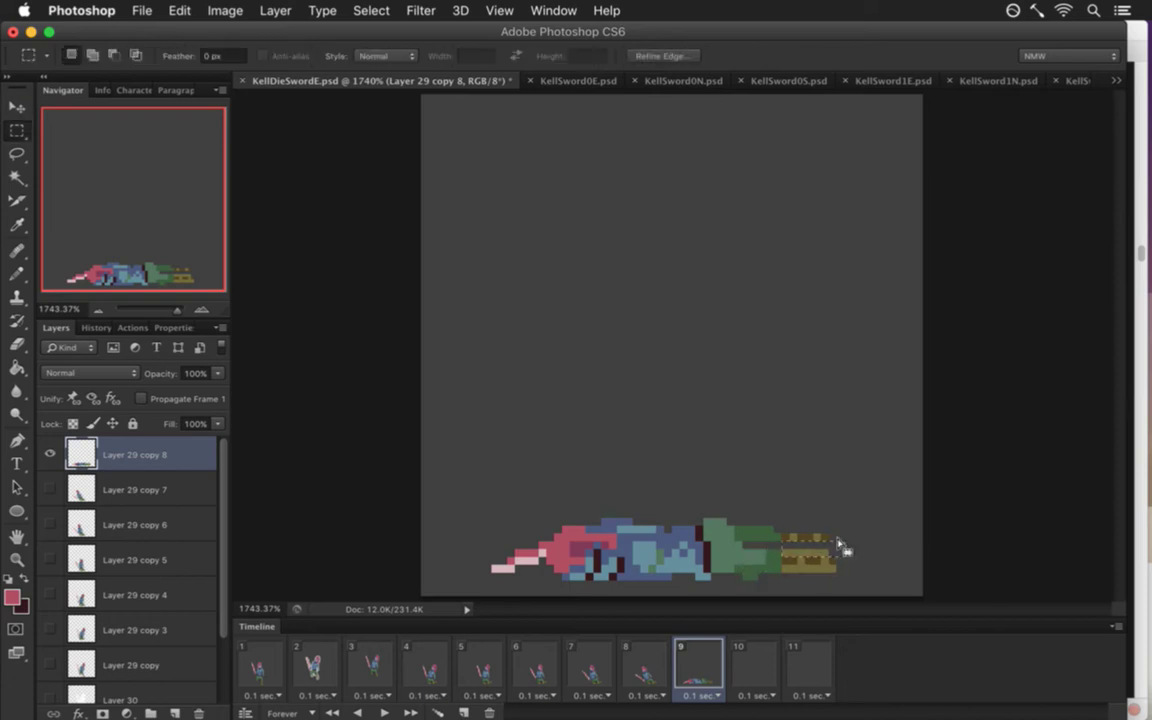
{"action": "key", "text": "v"}
{"action": "key", "text": "v"}
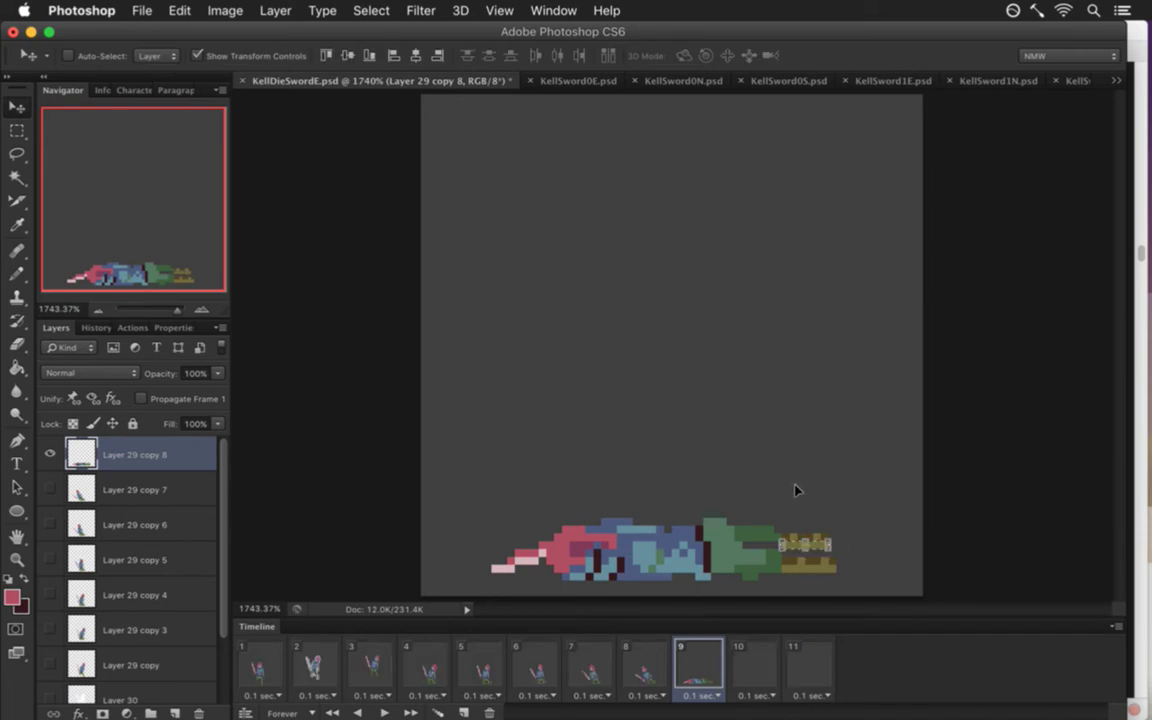
Try shifting the lying character's whole upper boot one pixel up, then put it back.
{"action": "key", "text": "m"}
{"action": "left_click_drag", "start_coordinate": [795, 490], "coordinate": [865, 535]}
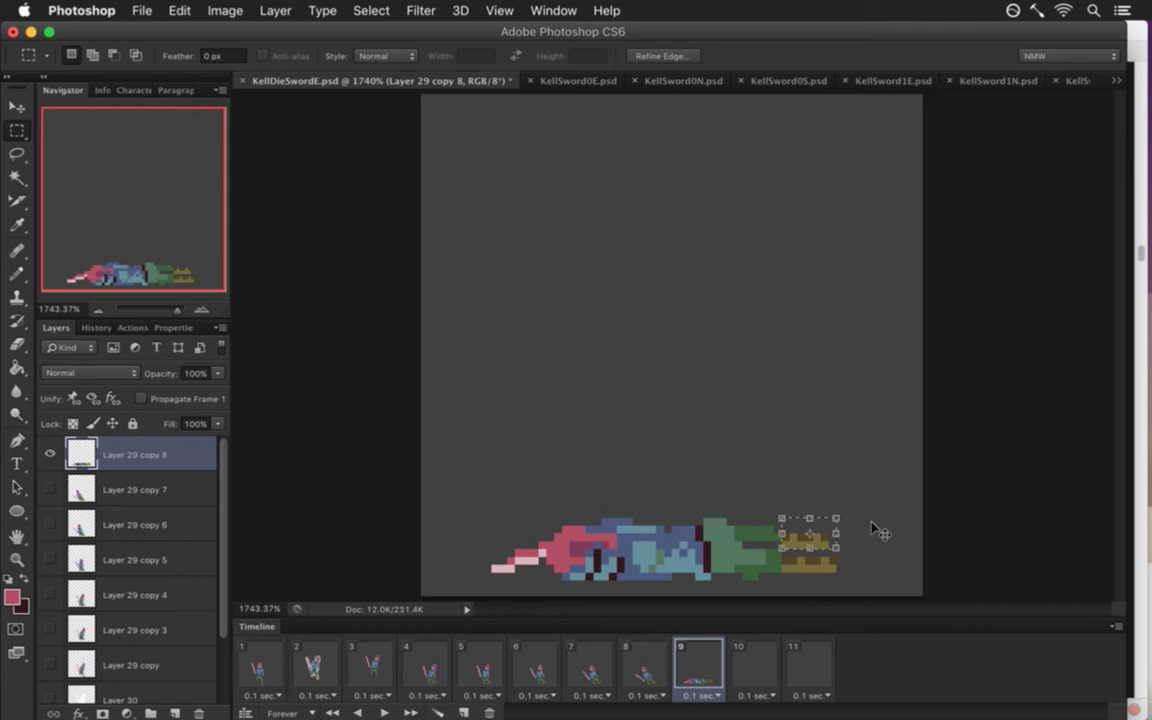
{"action": "key", "text": "v"}
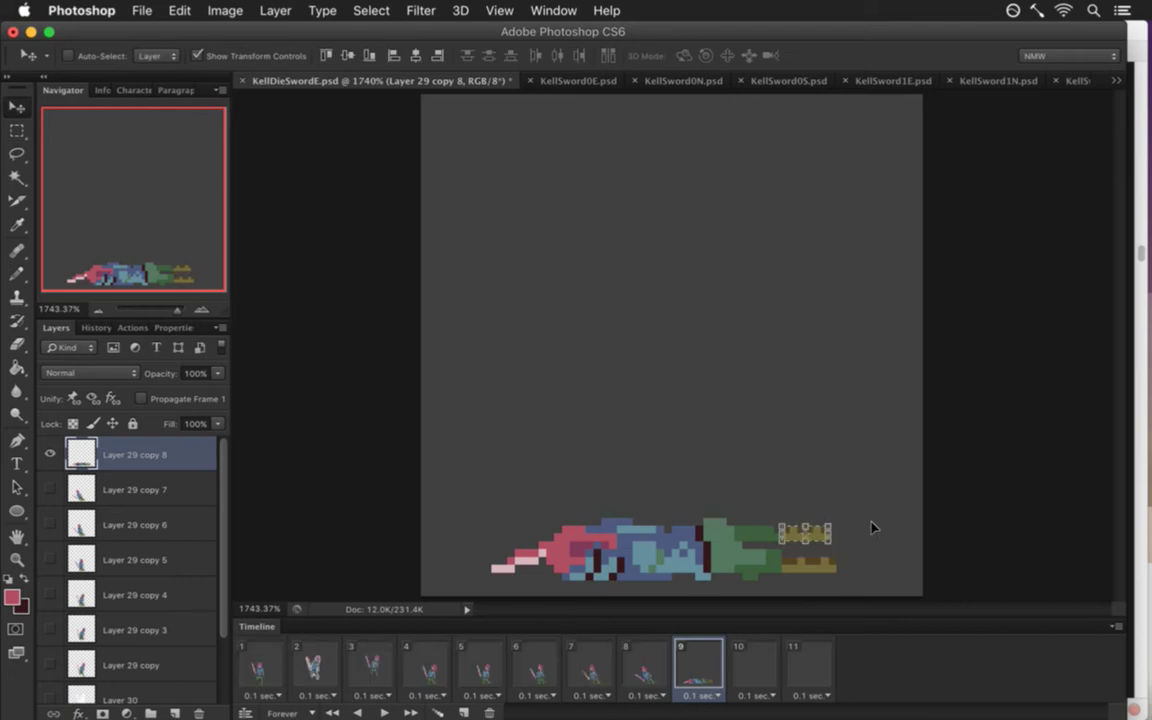
{"action": "key", "text": "Down"}
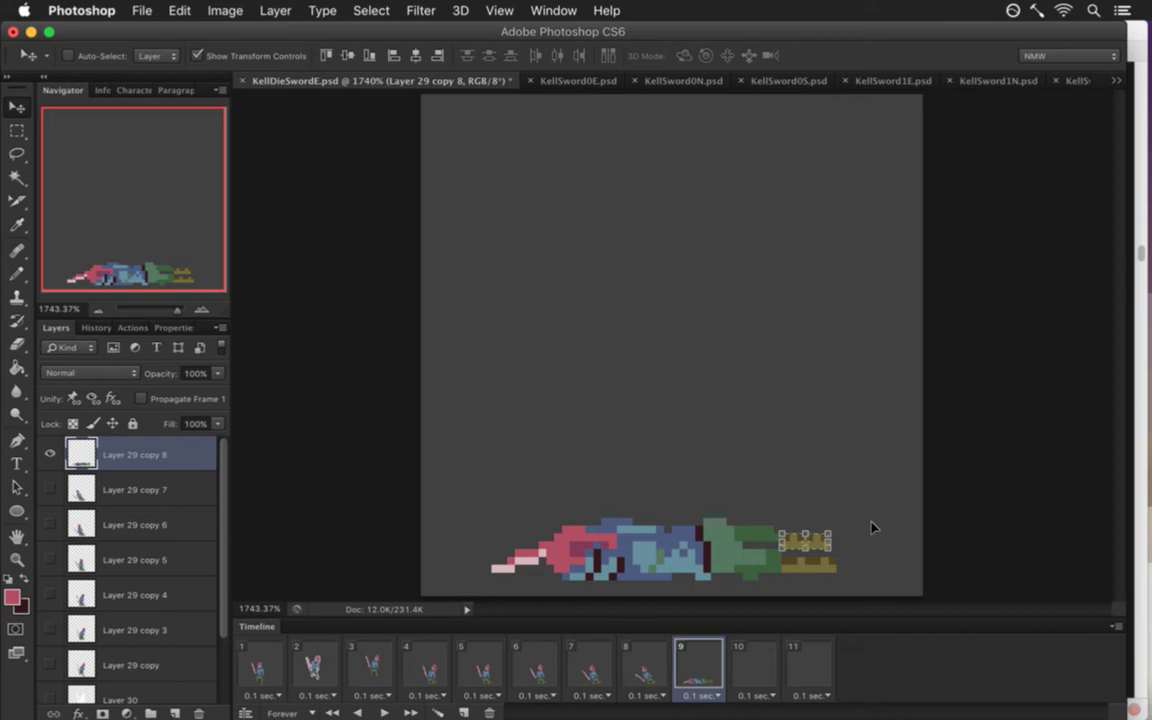
{"action": "key", "text": "Up"}
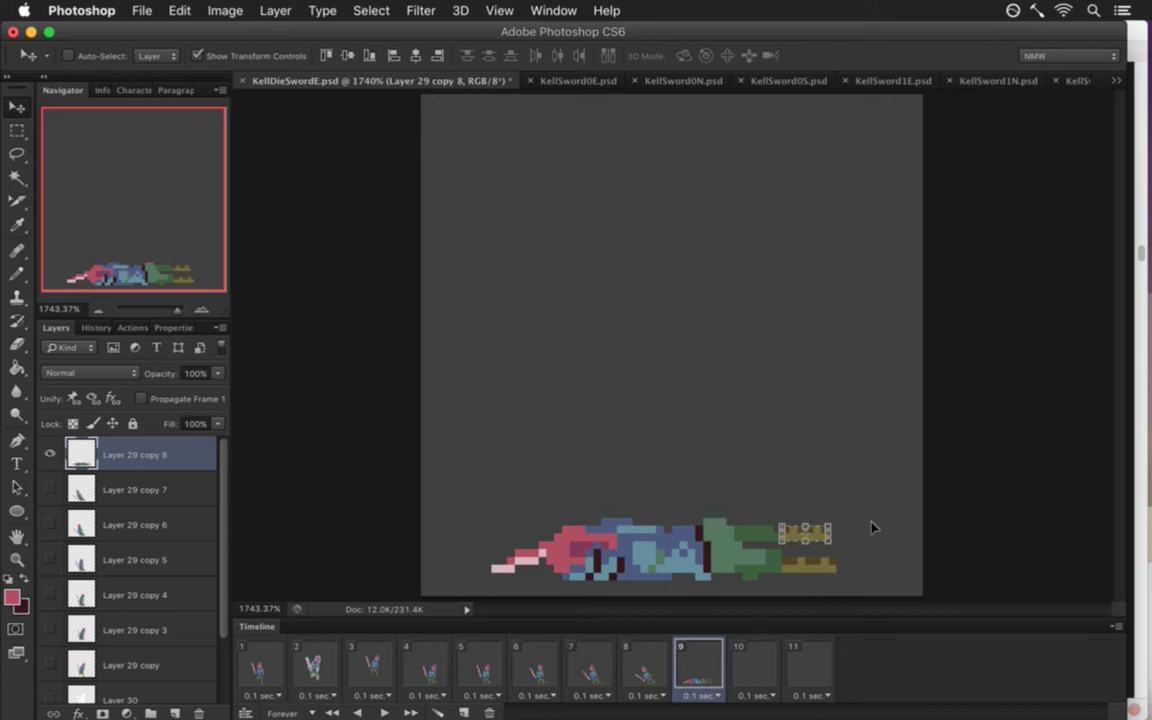
{"action": "key", "text": "Down"}
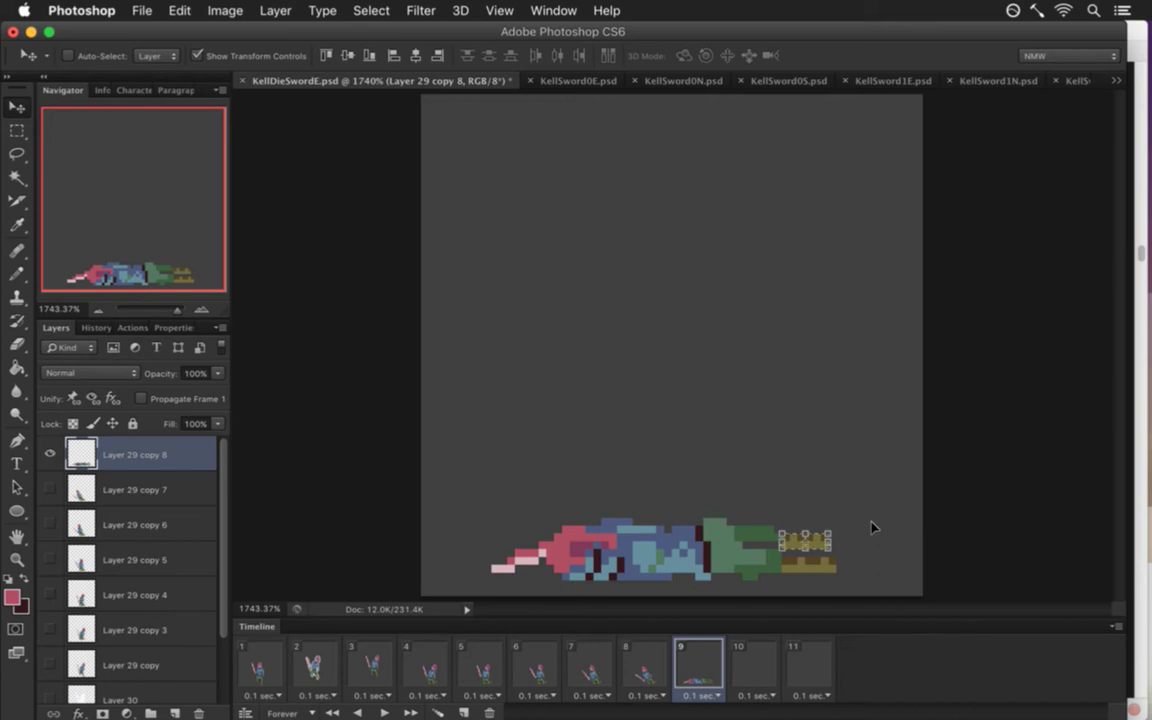
{"action": "key", "text": "m"}
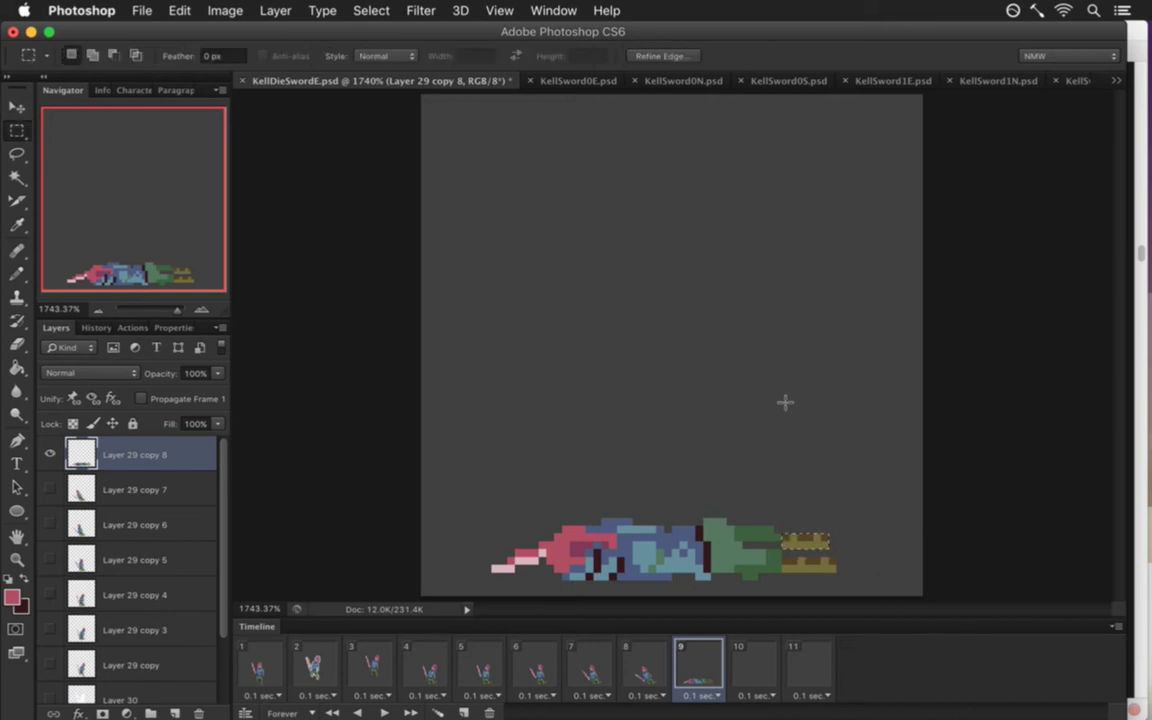
Alternate between frames 7, 8 and 9 to compare the falling poses with the adjusted lying pose.
{"action": "left_click", "coordinate": [648, 660]}
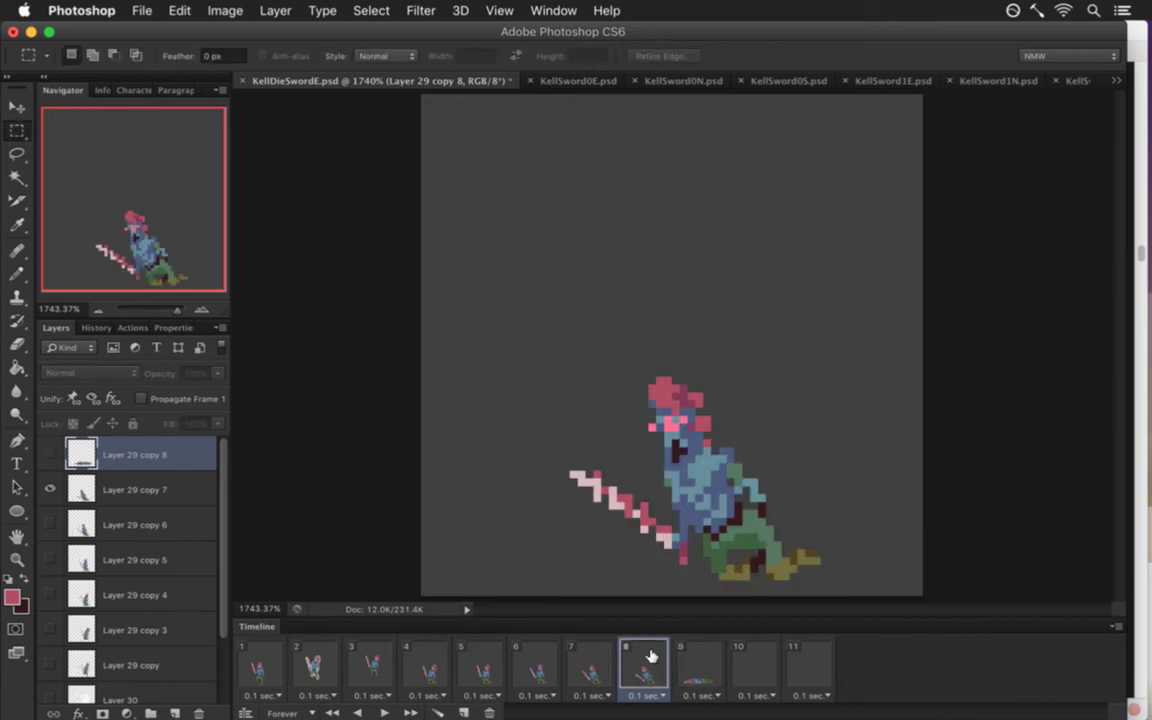
{"action": "left_click", "coordinate": [594, 670]}
{"action": "left_click", "coordinate": [645, 668]}
{"action": "left_click", "coordinate": [702, 670]}
{"action": "left_click", "coordinate": [654, 664]}
{"action": "left_click", "coordinate": [690, 672]}
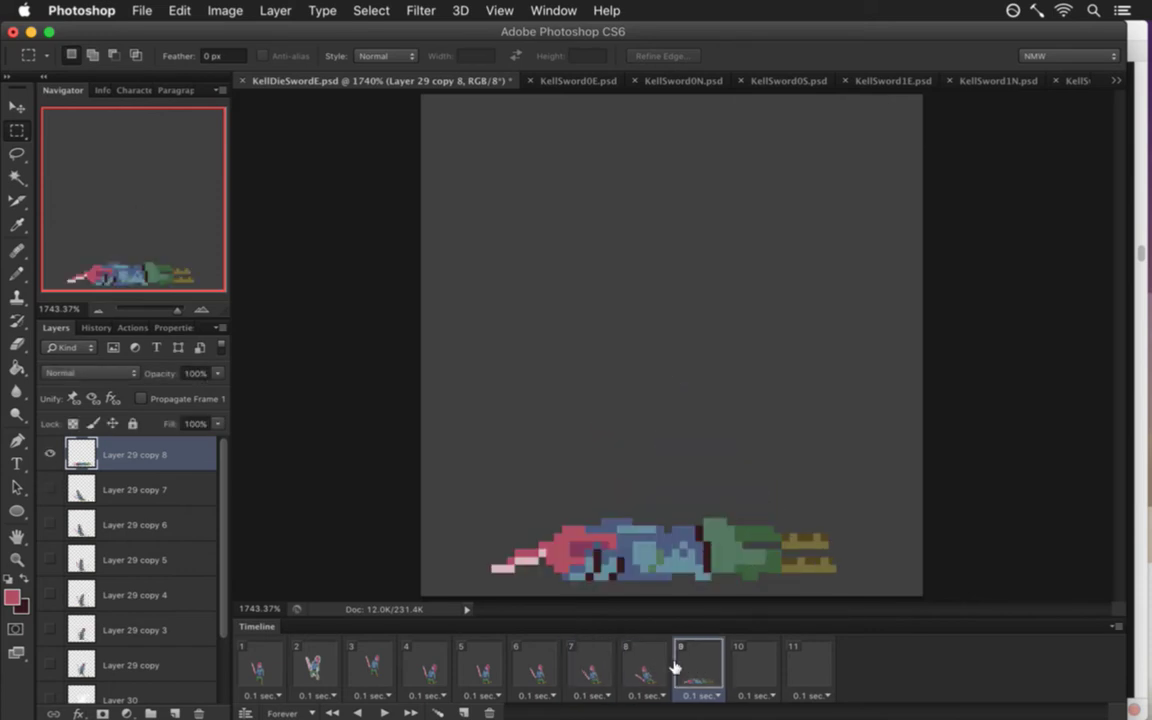
{"action": "left_click", "coordinate": [653, 666]}
{"action": "left_click", "coordinate": [684, 670]}
{"action": "left_click", "coordinate": [646, 665]}
Step back through frames 7 to 1 and compare the opening frames, checking the transition from the outlined hit pose.
{"action": "left_click", "coordinate": [592, 665]}
{"action": "left_click", "coordinate": [548, 663]}
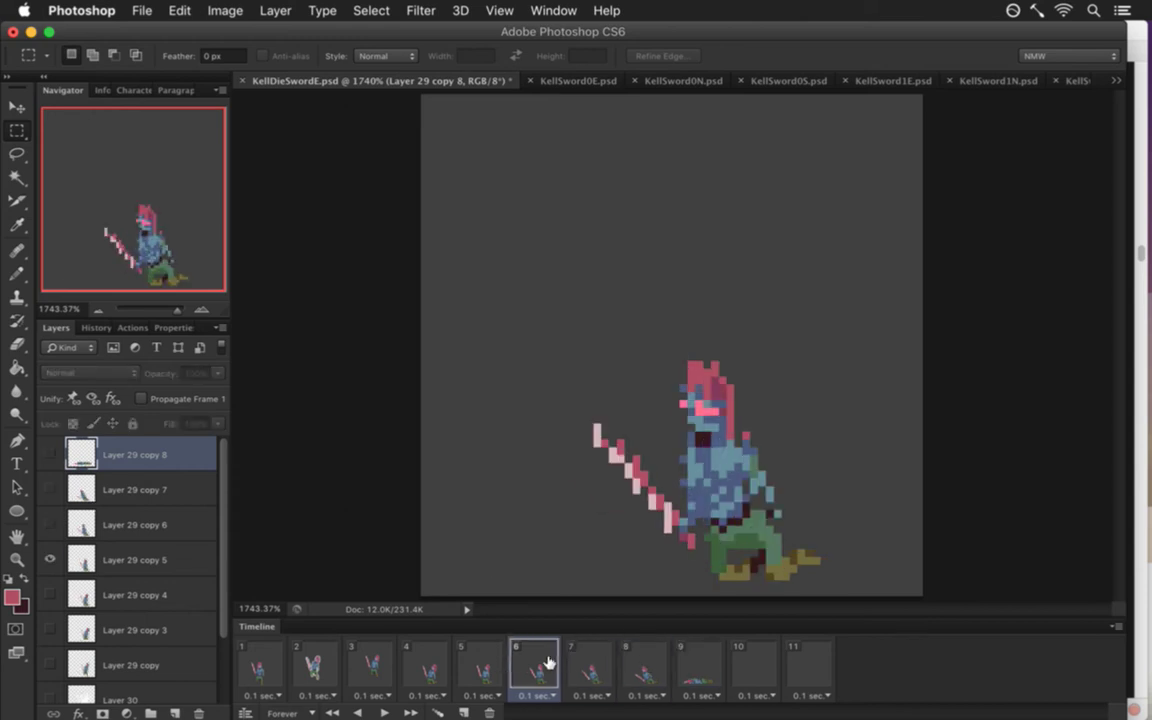
{"action": "left_click", "coordinate": [468, 656]}
{"action": "left_click", "coordinate": [434, 652]}
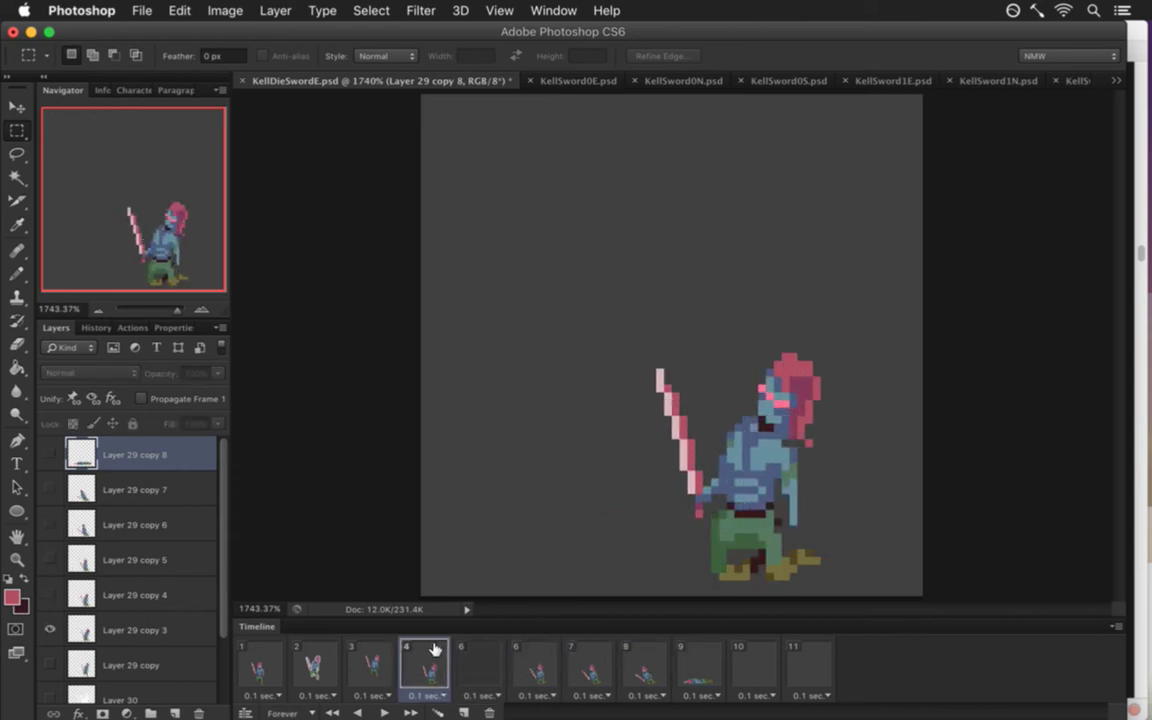
{"action": "left_click", "coordinate": [372, 662]}
{"action": "left_click", "coordinate": [440, 665]}
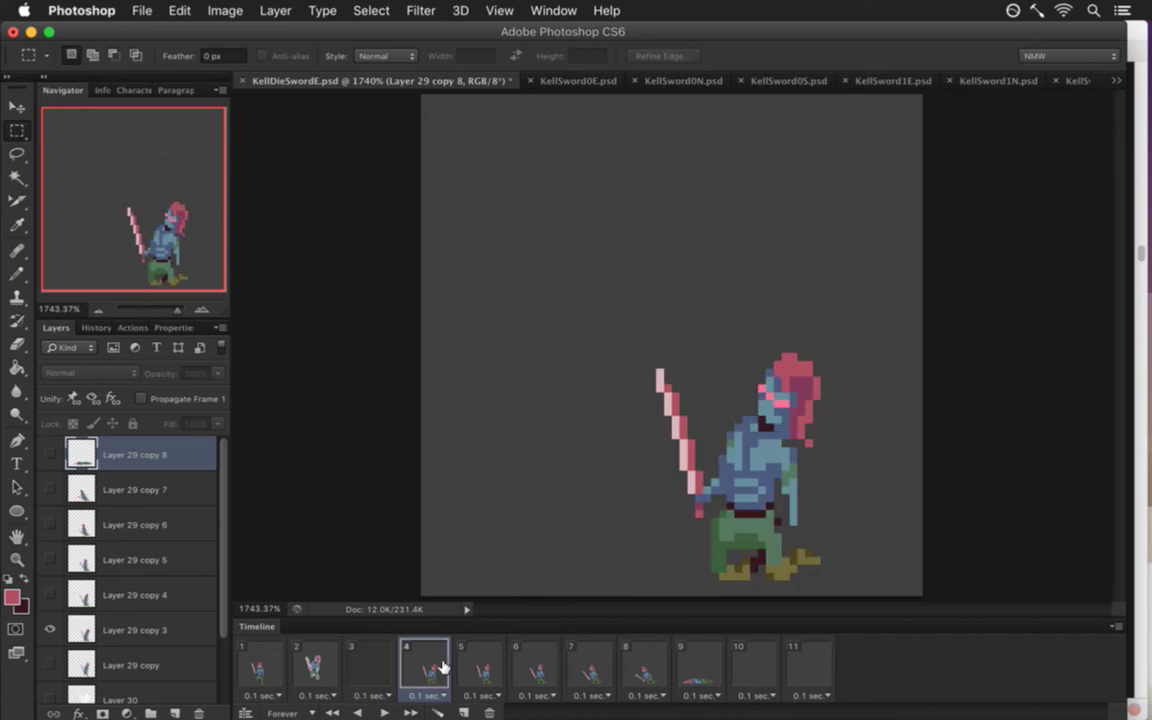
{"action": "left_click", "coordinate": [366, 658]}
{"action": "left_click", "coordinate": [316, 655]}
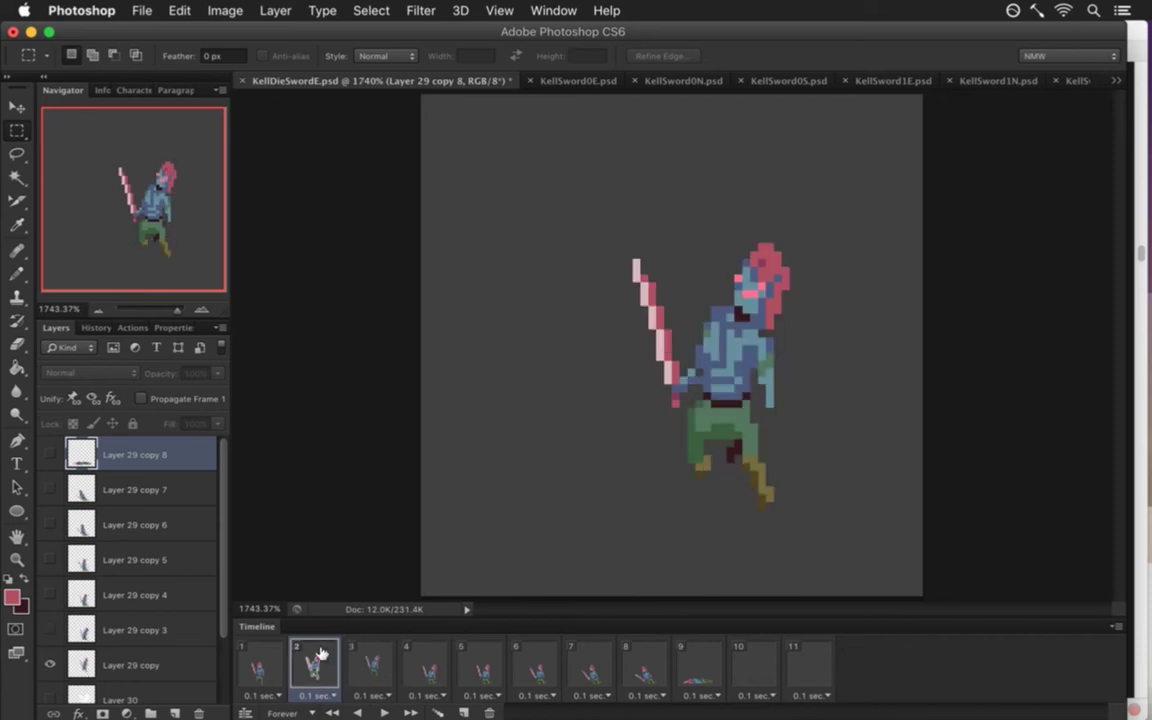
{"action": "left_click", "coordinate": [260, 660]}
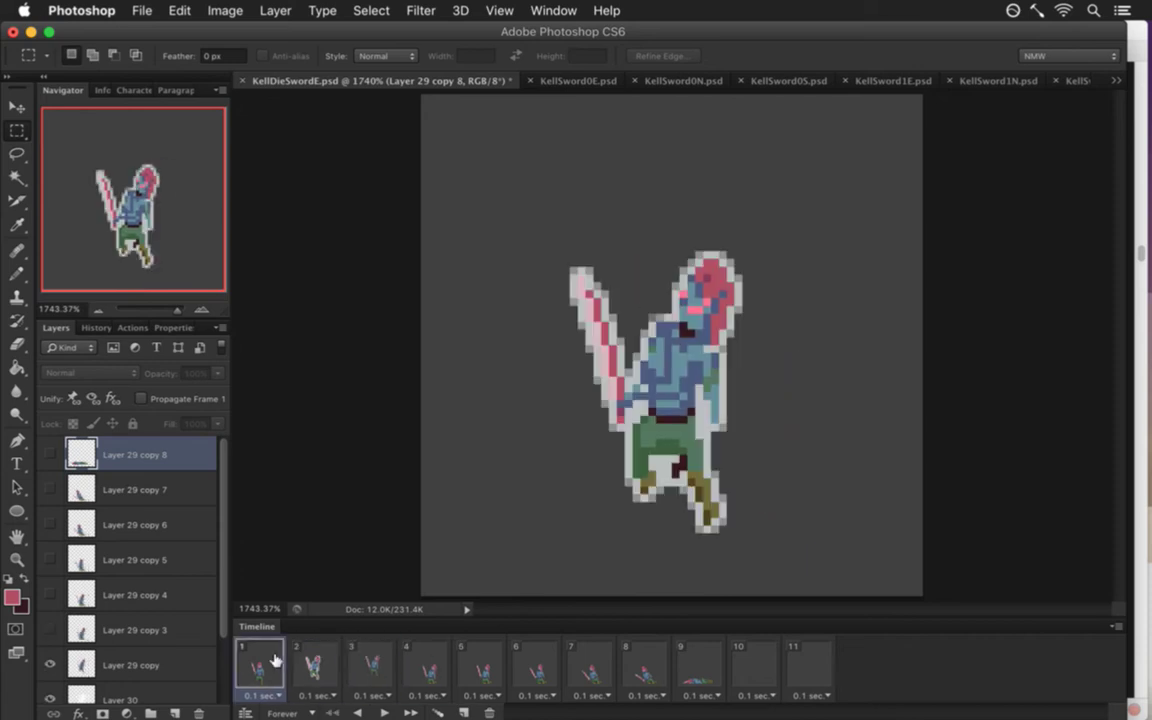
{"action": "left_click", "coordinate": [329, 661]}
{"action": "left_click", "coordinate": [381, 659]}
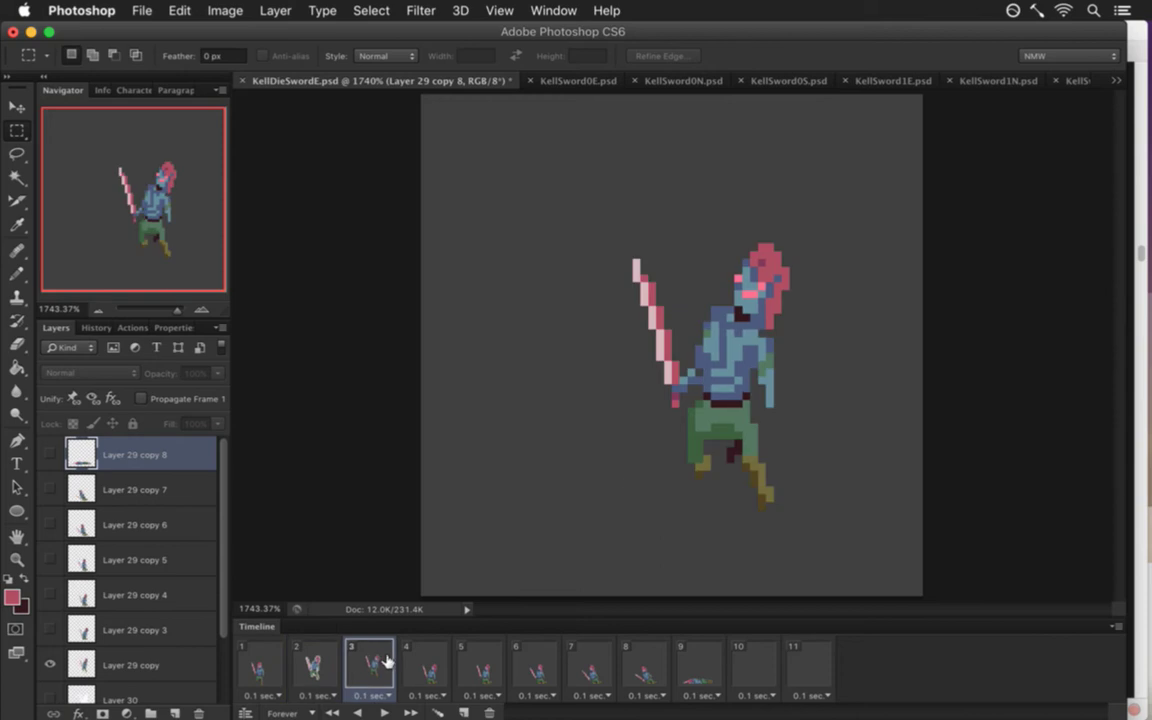
Duplicate frame 2 and move Layer 29 copy and its outline on Layer 30 two pixels up and one pixel right.
{"action": "left_click", "coordinate": [335, 665]}
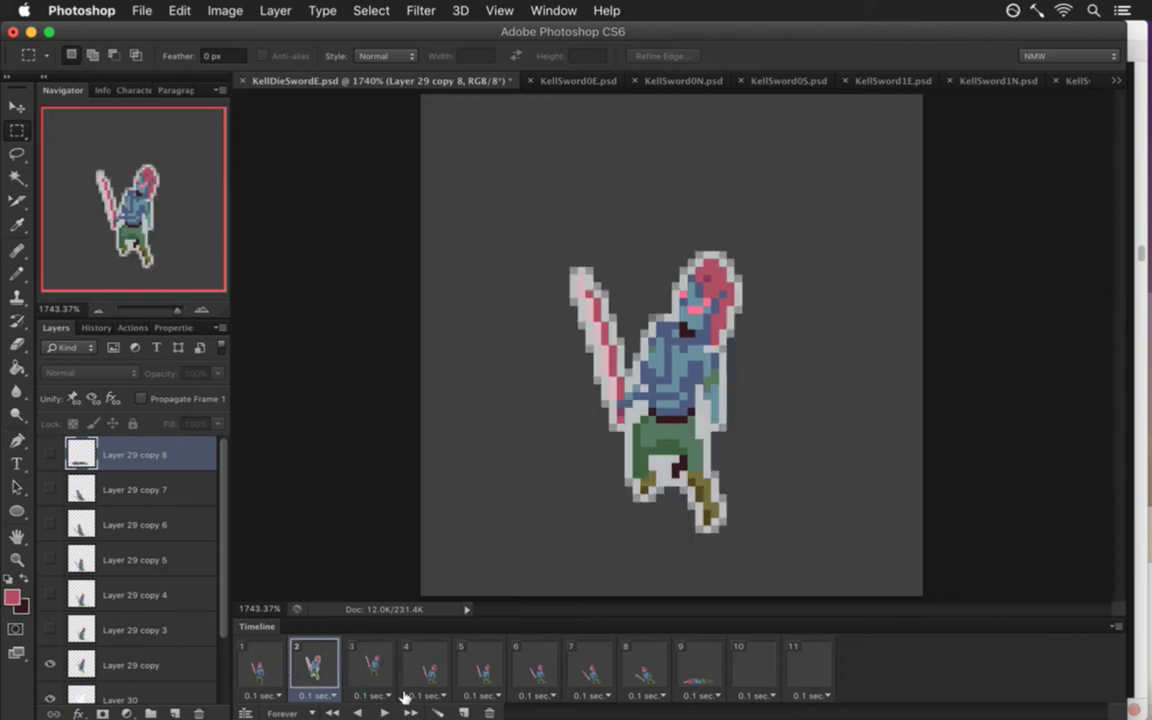
{"action": "left_click", "coordinate": [462, 711]}
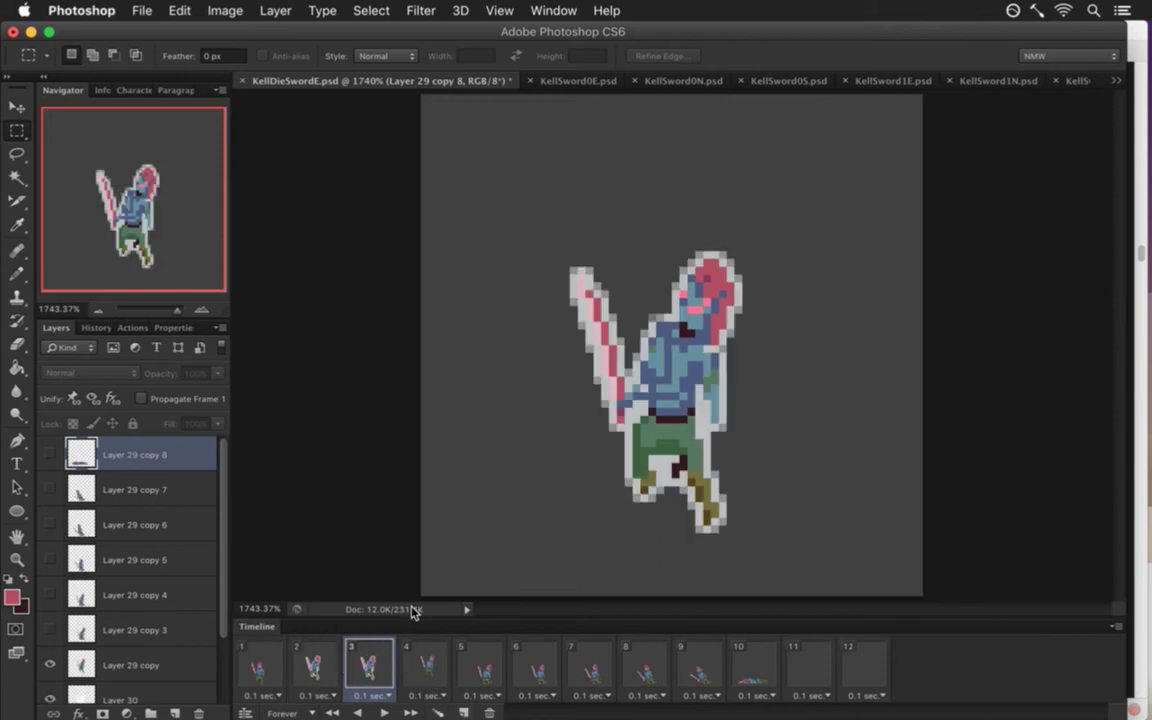
{"action": "scroll", "coordinate": [220, 560], "scroll_direction": "down", "scroll_amount": 3}
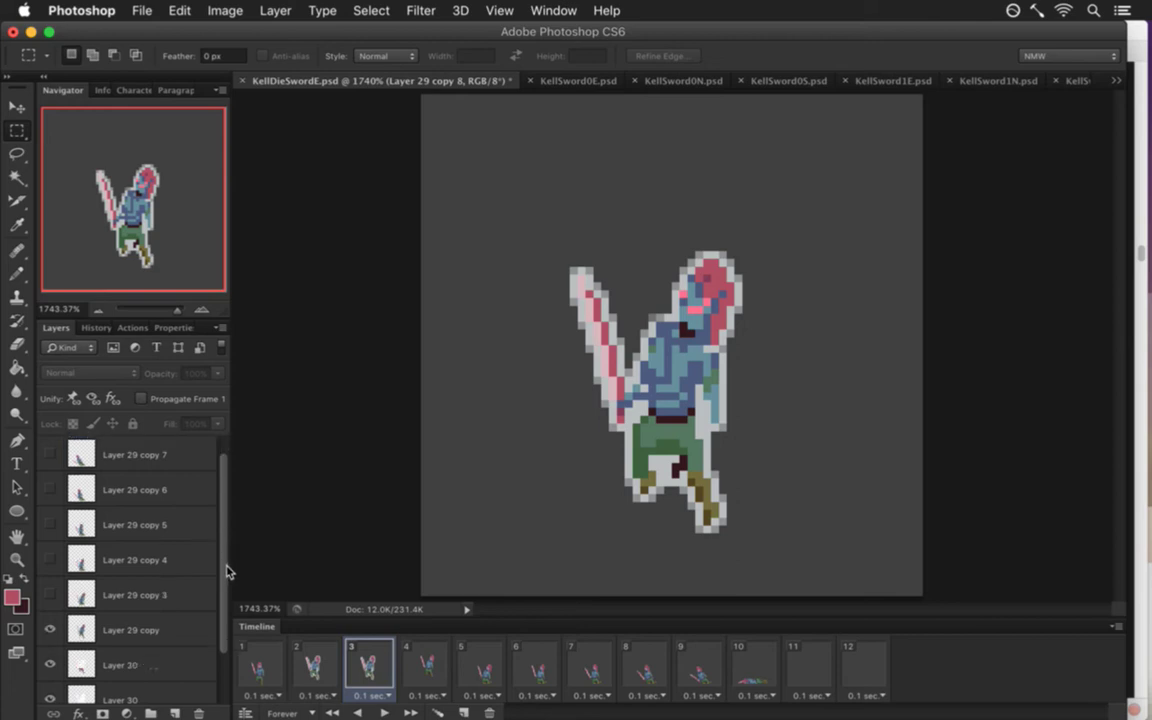
{"action": "left_click", "coordinate": [180, 581]}
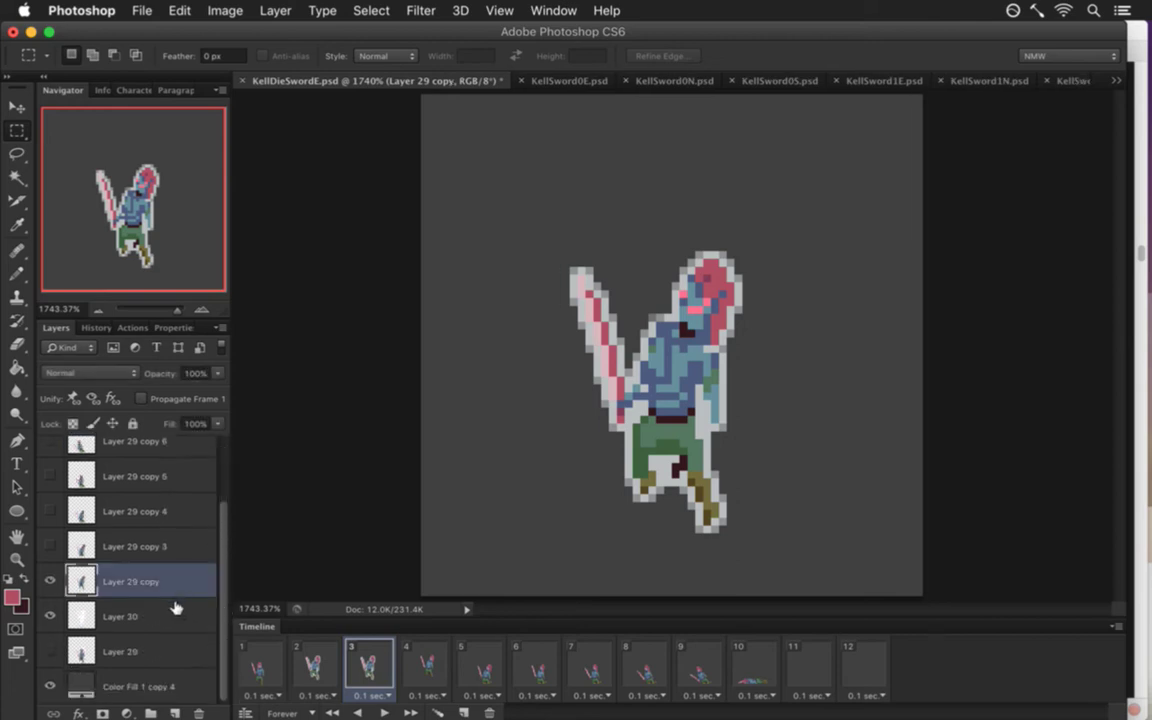
{"action": "left_click", "coordinate": [175, 616], "text": "shift"}
{"action": "key", "text": "v"}
{"action": "key", "text": "Up"}
{"action": "key", "text": "Up"}
{"action": "key", "text": "Right"}
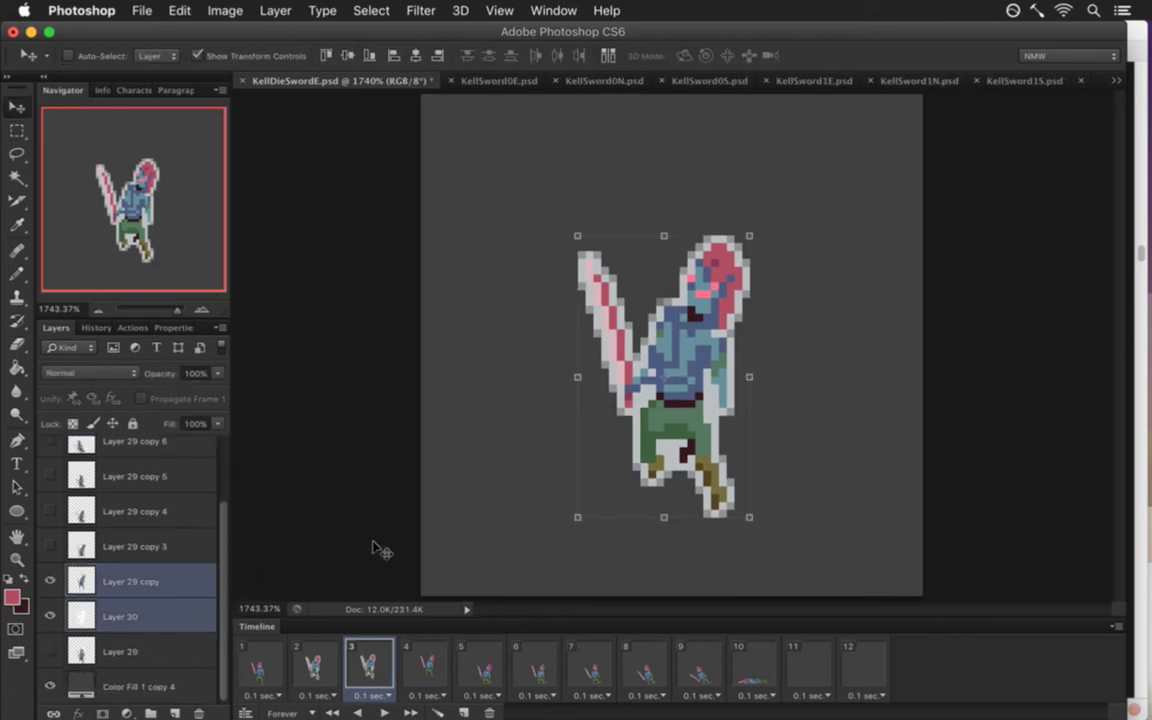
Set the opacity of the white outline on Layer 30 to 30% in frame 3.
{"action": "left_click", "coordinate": [181, 620]}
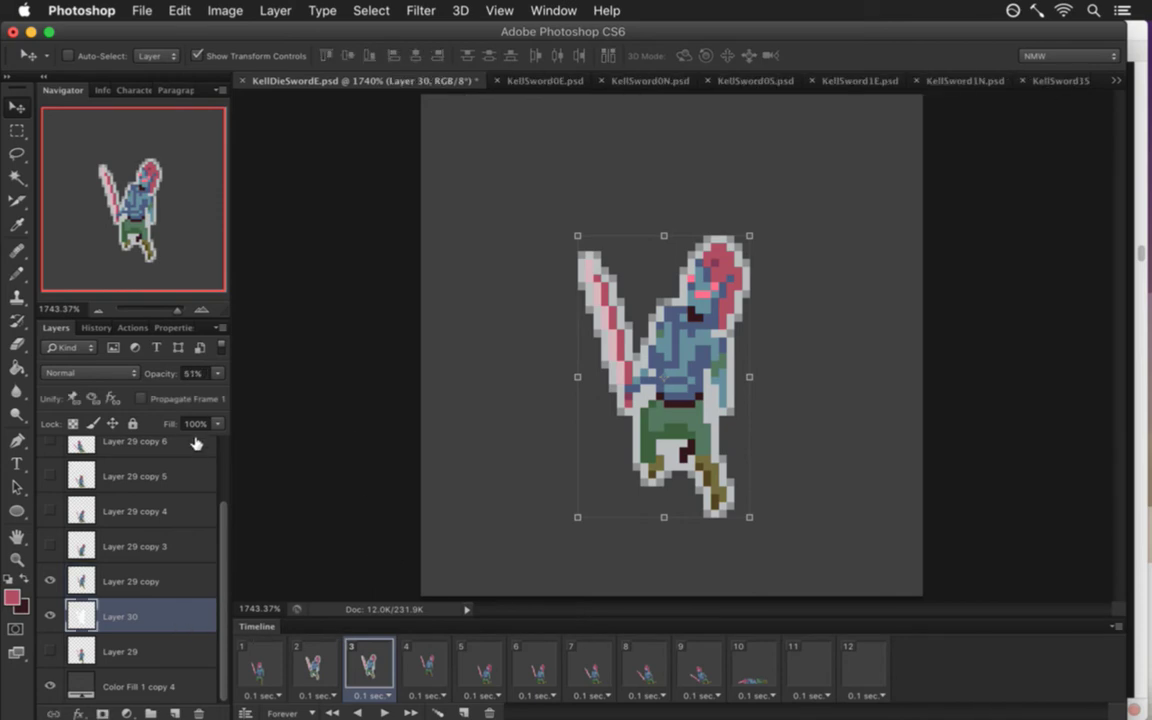
{"action": "key", "text": "m"}
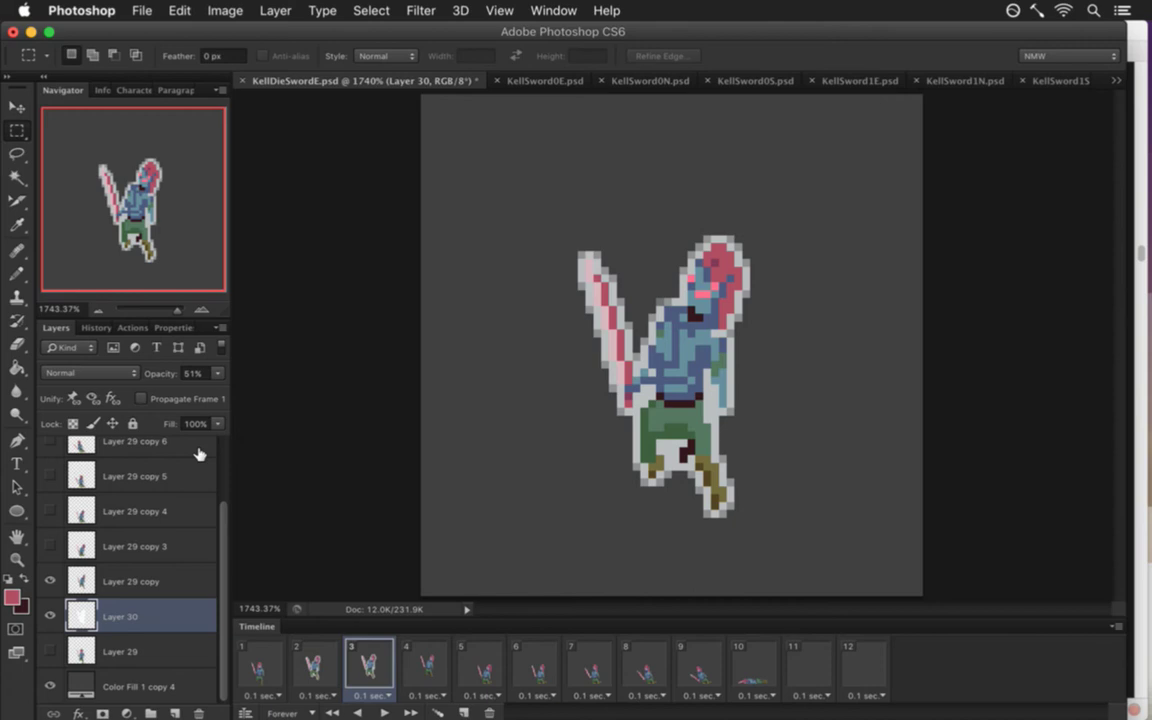
{"action": "key", "text": "4"}
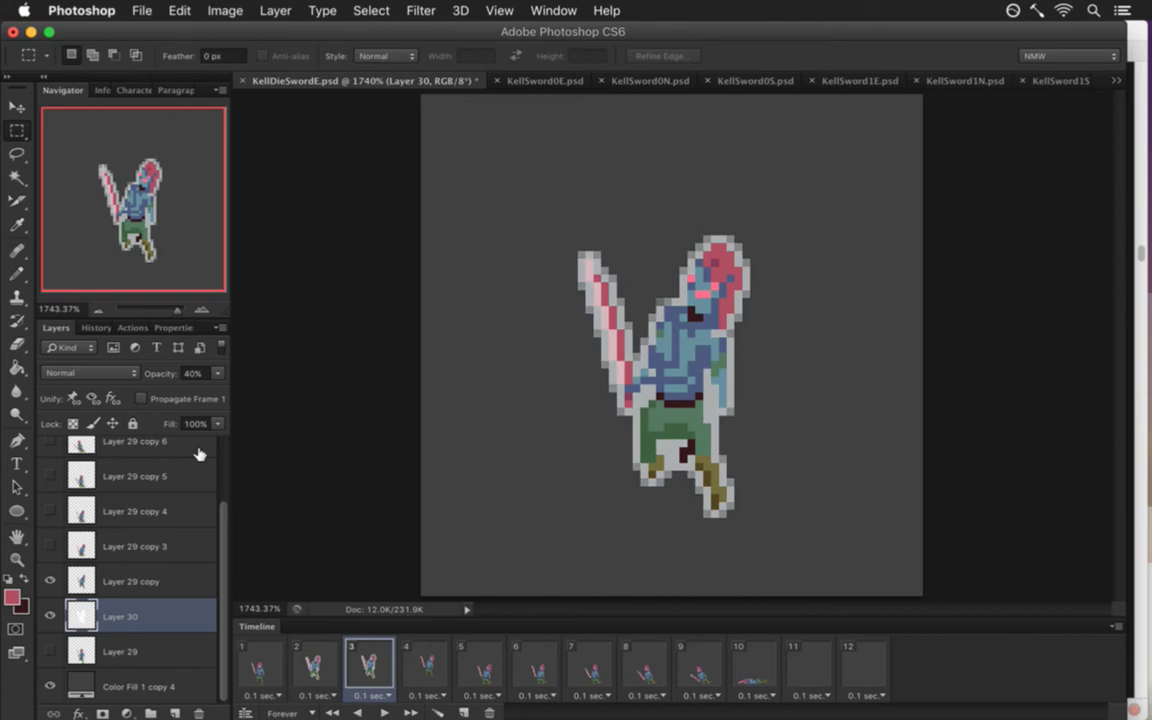
{"action": "key", "text": "3"}
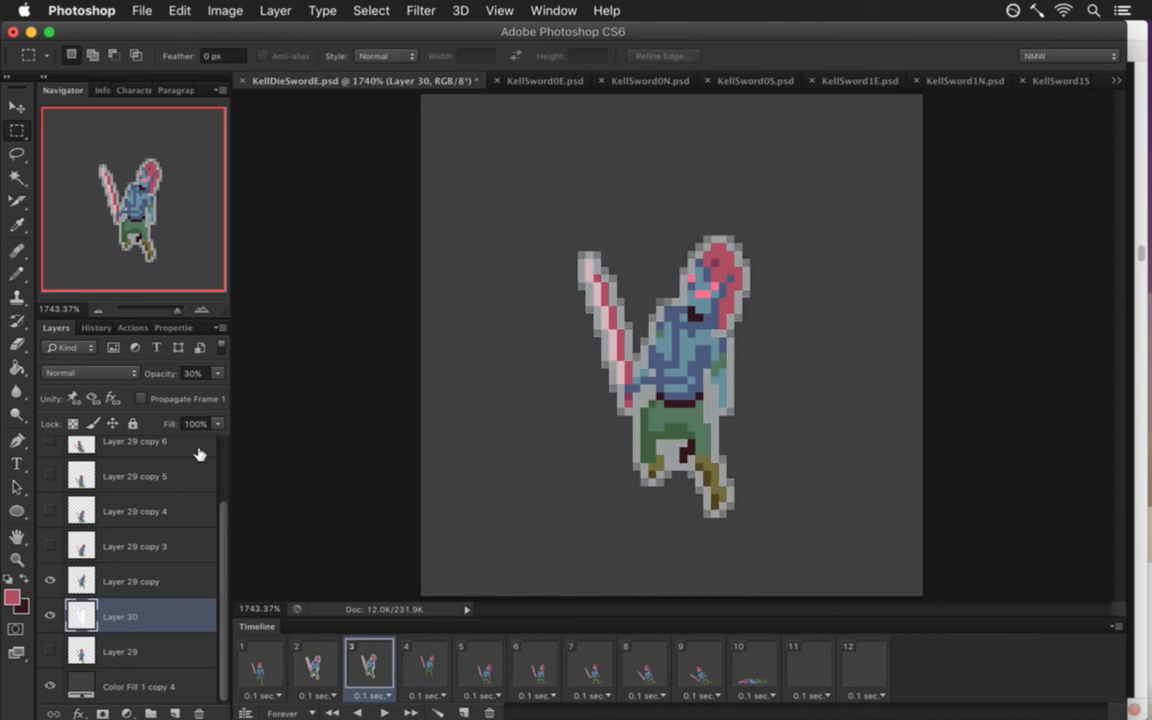
Duplicate frame 3 and move Layer 29 copy and Layer 30 together two pixels right and one pixel up.
{"action": "left_click", "coordinate": [463, 711]}
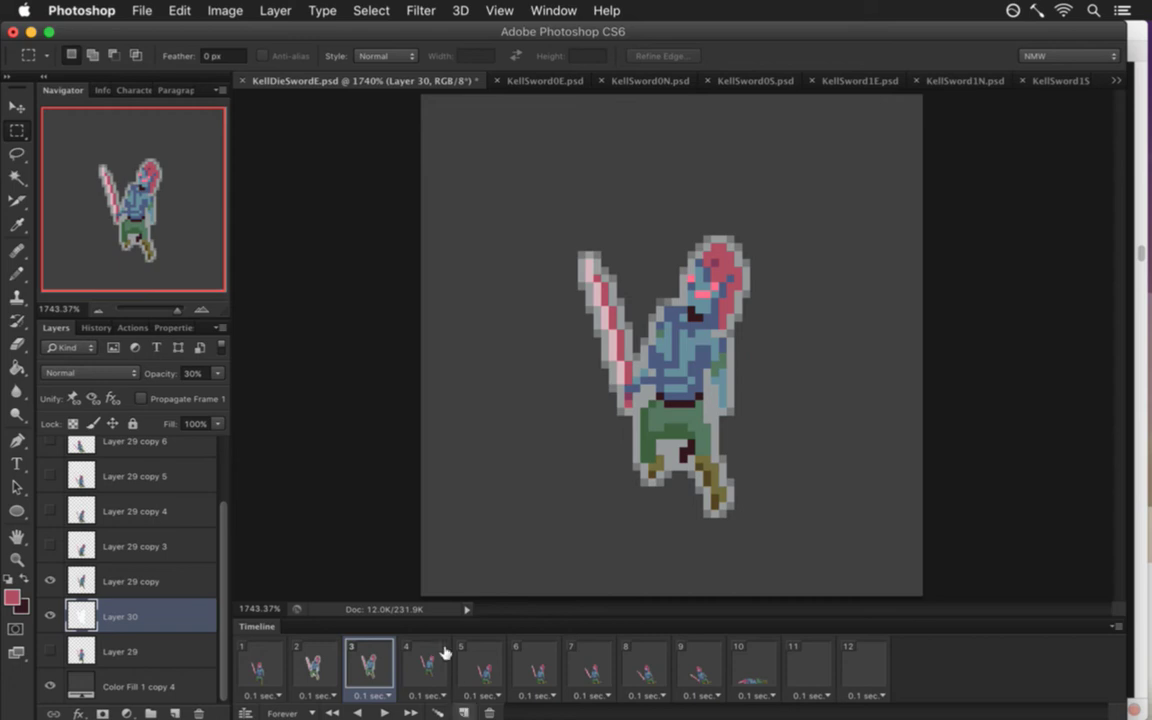
{"action": "left_click", "coordinate": [152, 583], "text": "shift"}
{"action": "key", "text": "v"}
{"action": "key", "text": "Right"}
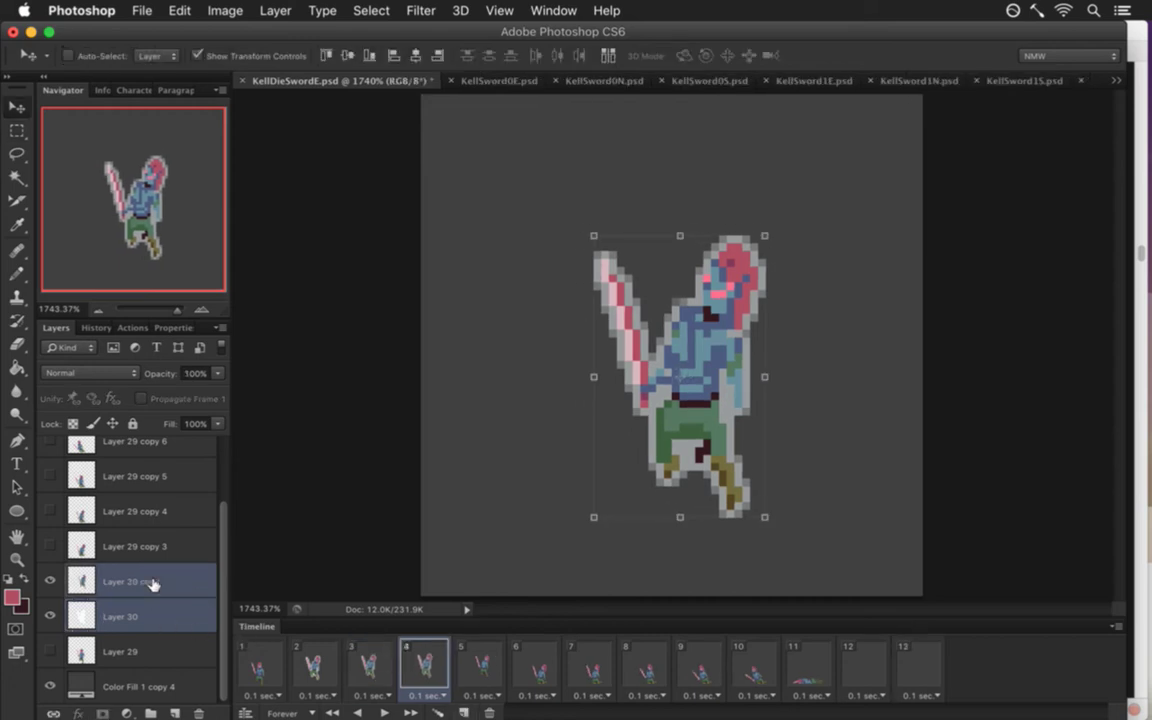
{"action": "key", "text": "Up"}
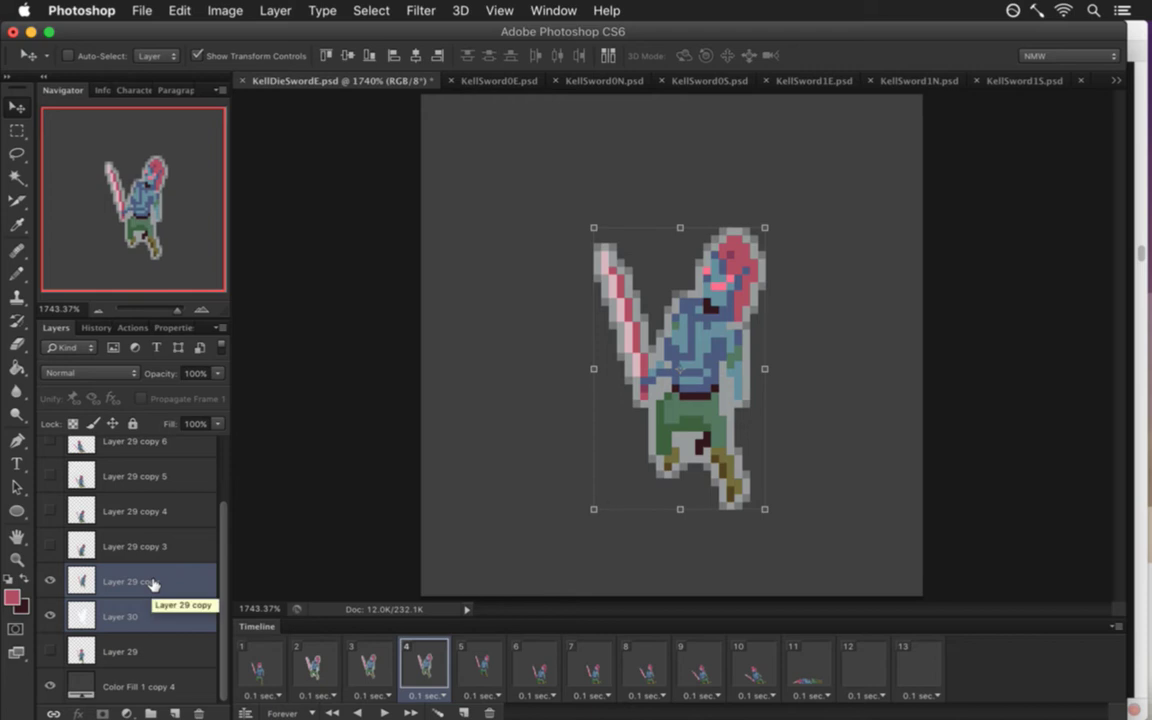
{"action": "key", "text": "Up"}
{"action": "key", "text": "Down"}
Set the opacity of the white outline on Layer 30 to 20% in frame 4.
{"action": "left_click", "coordinate": [146, 619]}
{"action": "key", "text": "m"}
{"action": "key", "text": "2"}
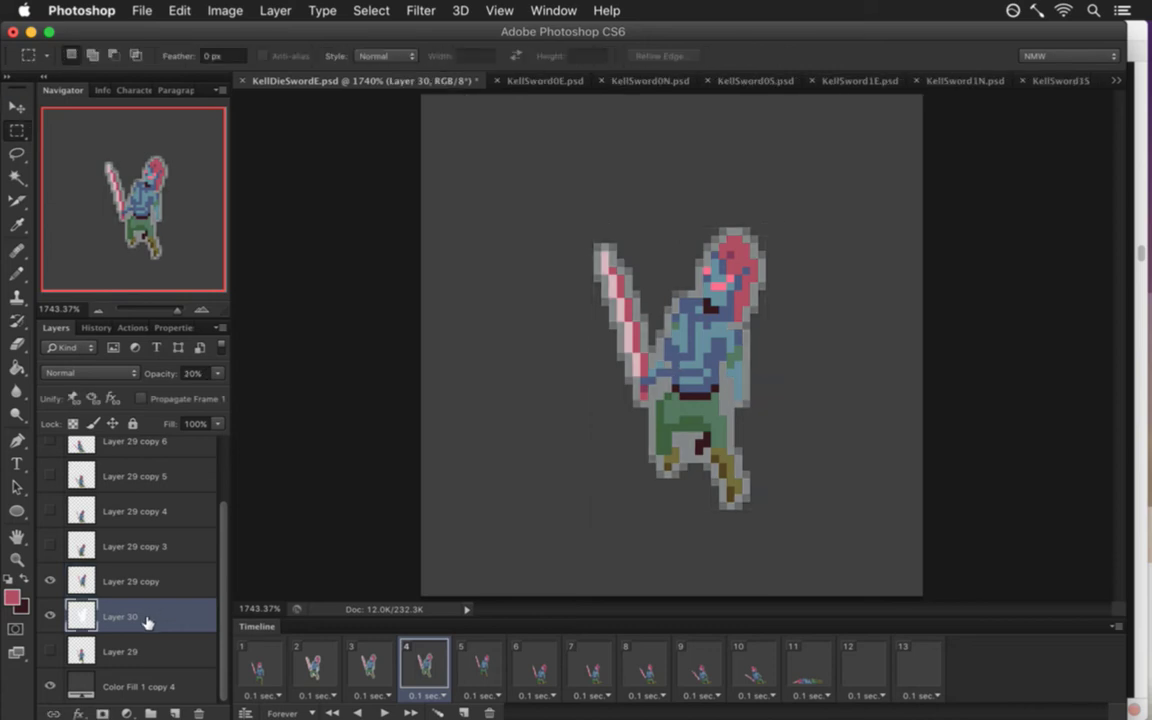
Step through frames 2 to 5 to check the character's movement and the outline's fade.
{"action": "left_click", "coordinate": [488, 662]}
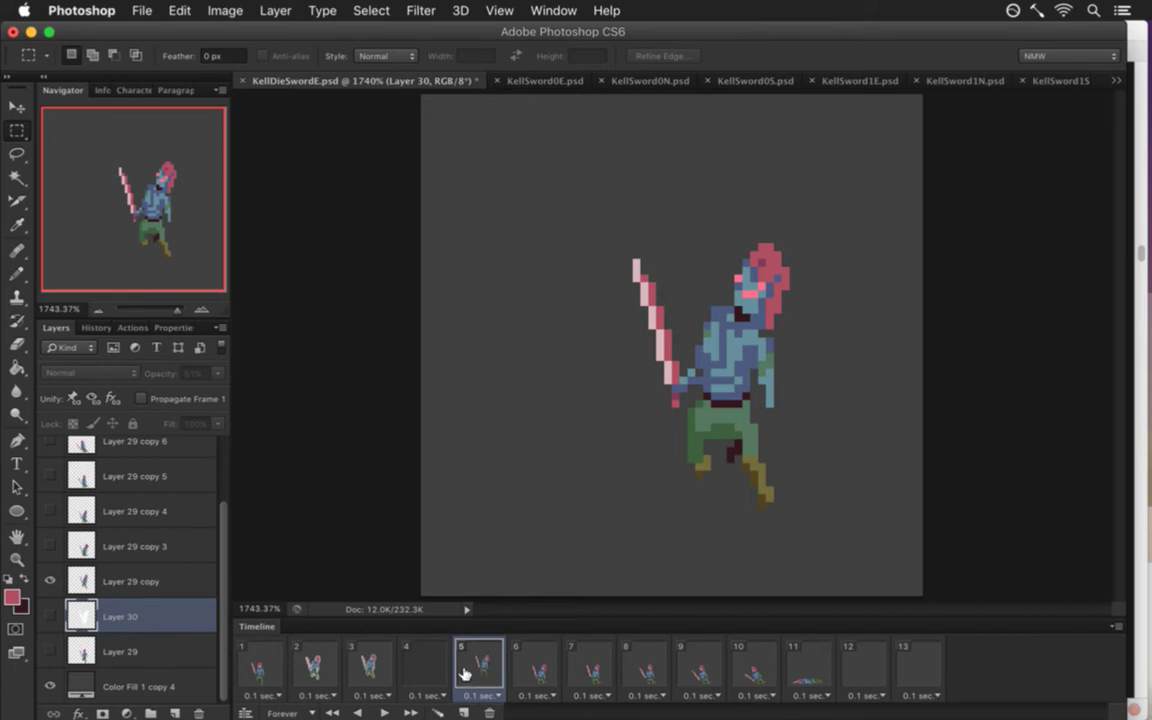
{"action": "left_click", "coordinate": [317, 665]}
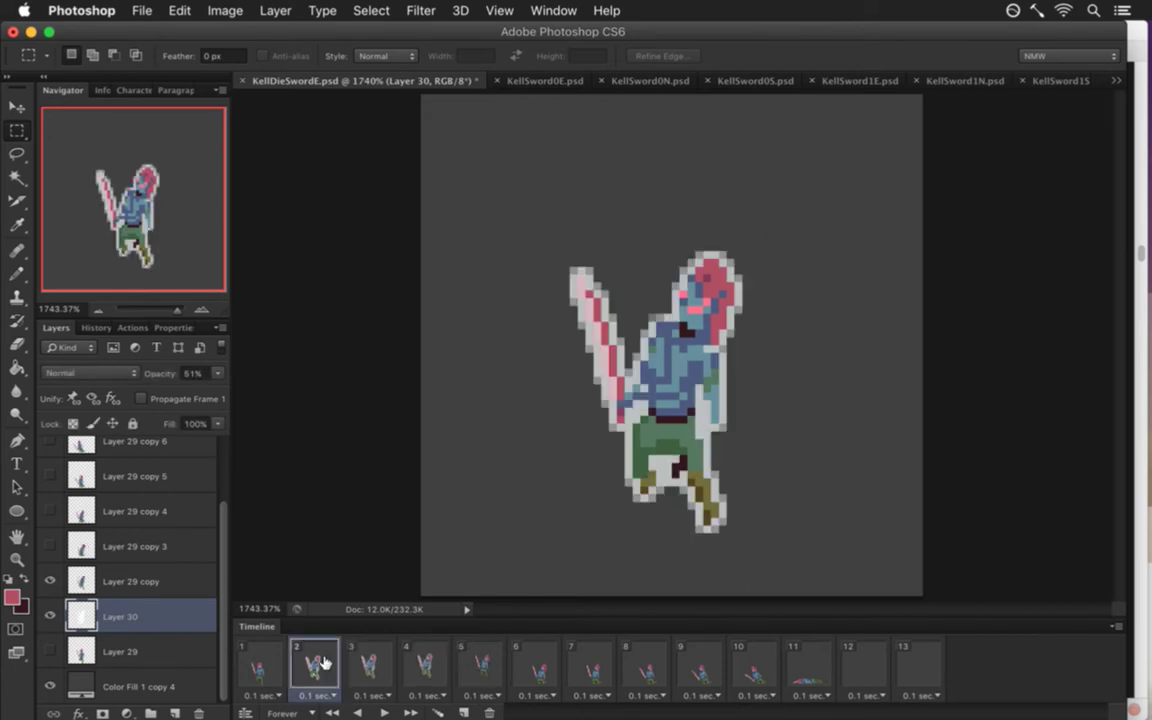
{"action": "left_click", "coordinate": [372, 668]}
{"action": "left_click", "coordinate": [403, 665]}
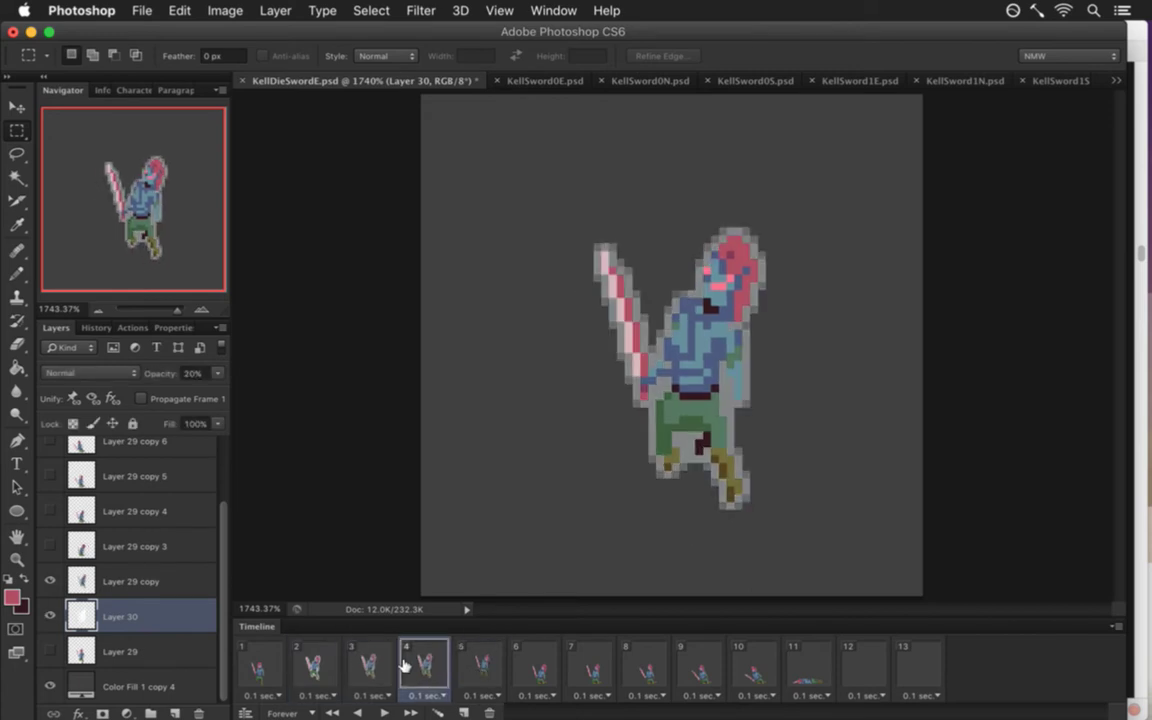
{"action": "left_click", "coordinate": [481, 670]}
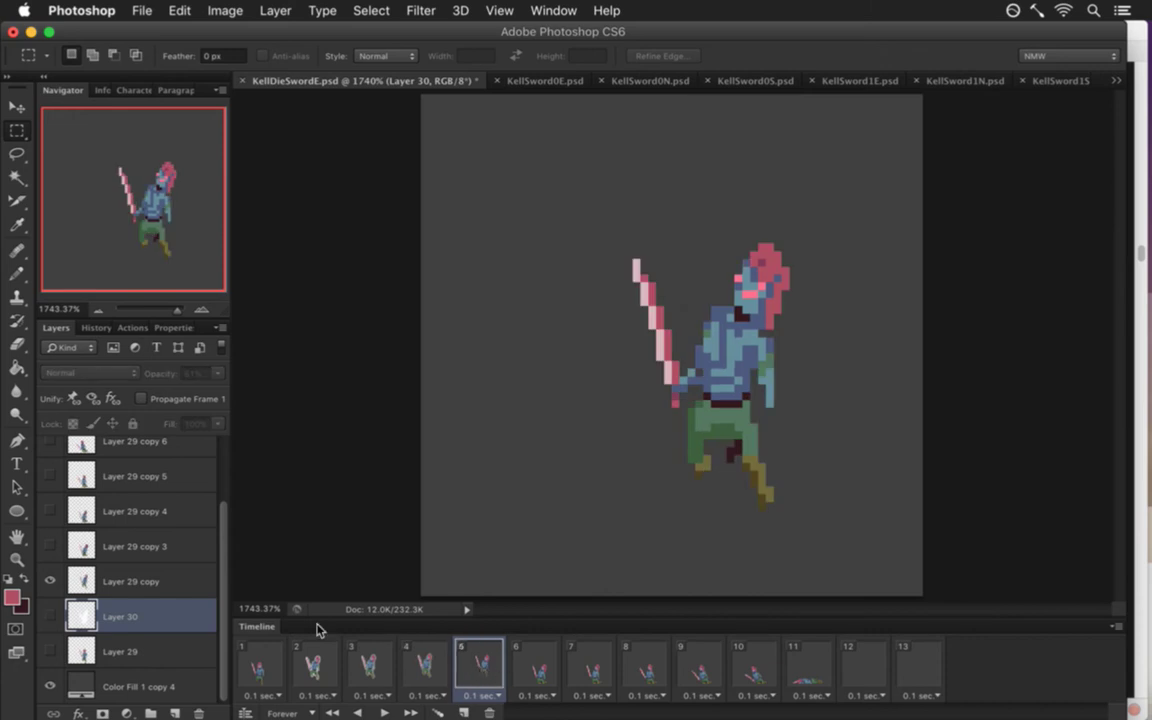
Show the white outline on Layer 30 in frame 5 and move it two pixels up to fit around the character.
{"action": "left_click", "coordinate": [145, 581]}
{"action": "left_click", "coordinate": [83, 613]}
{"action": "left_click", "coordinate": [50, 616]}
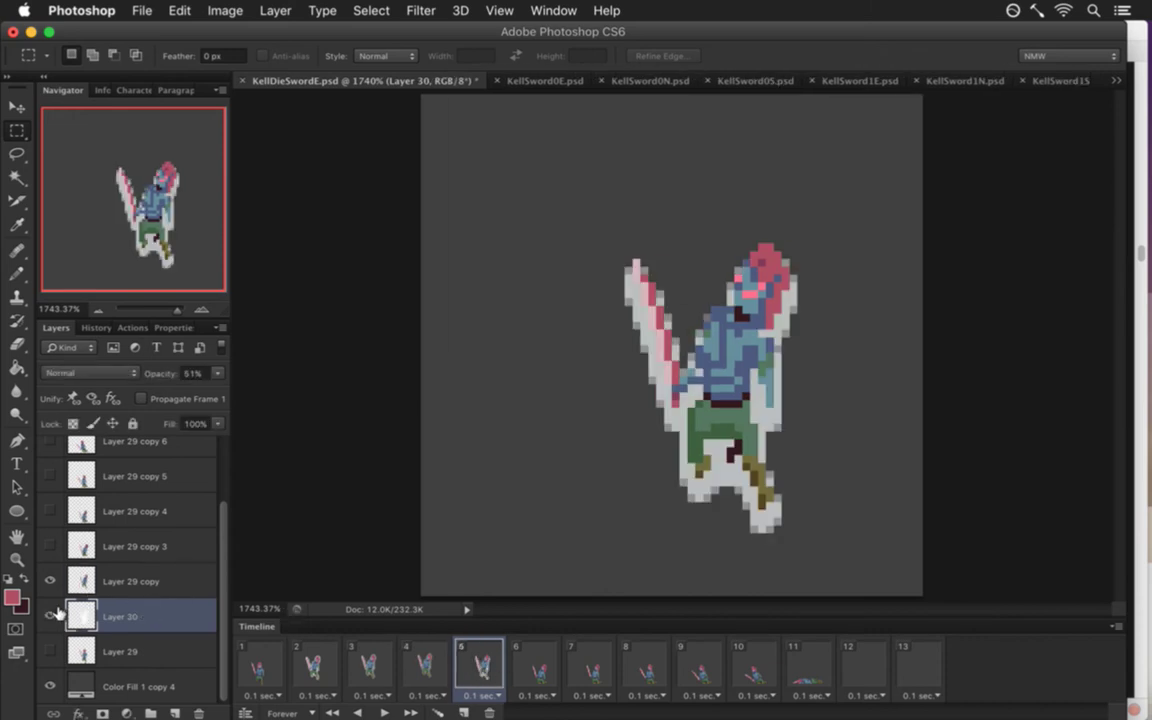
{"action": "key", "text": "v"}
{"action": "key", "text": "Up"}
{"action": "key", "text": "Up"}
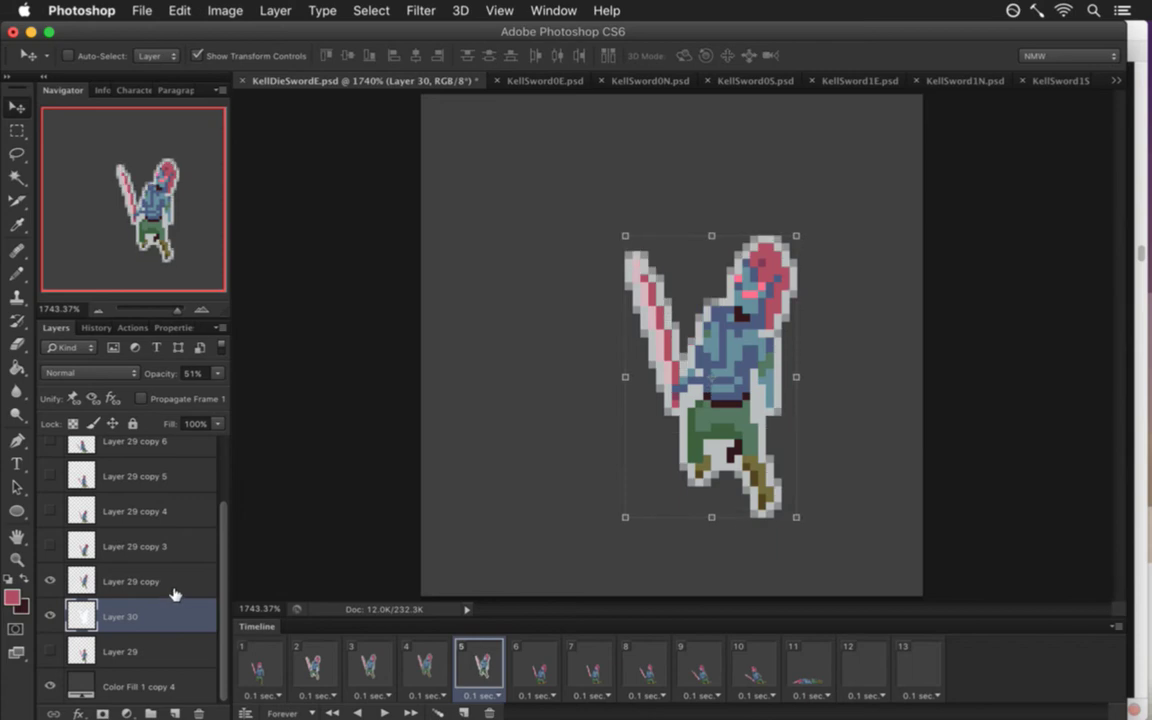
Set the opacity of the white outline on Layer 30 to 10% in frame 5 and play back the animation.
{"action": "key", "text": "m"}
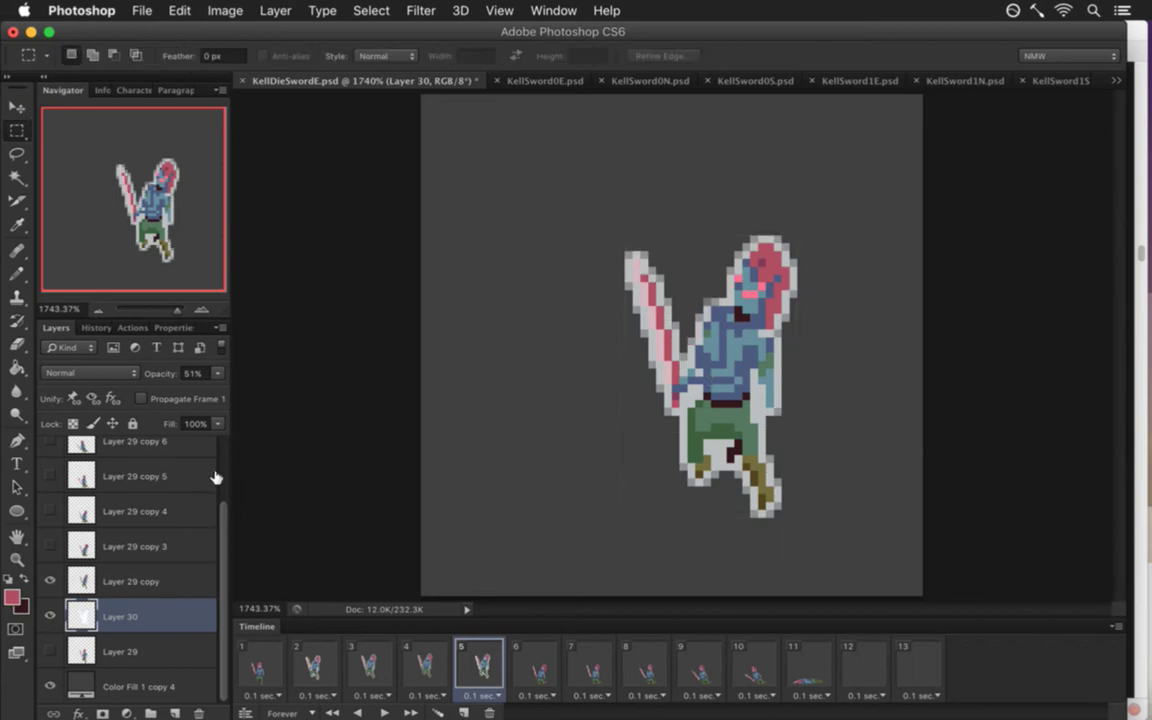
{"action": "key", "text": "1"}
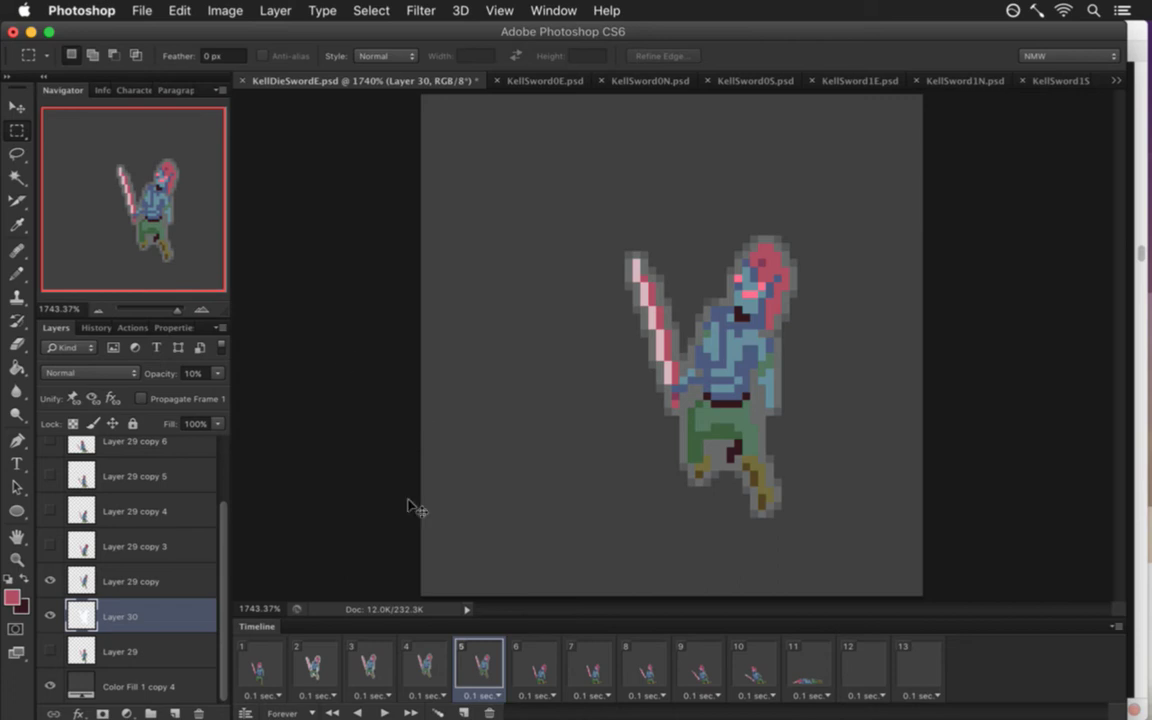
{"action": "left_click", "coordinate": [535, 667]}
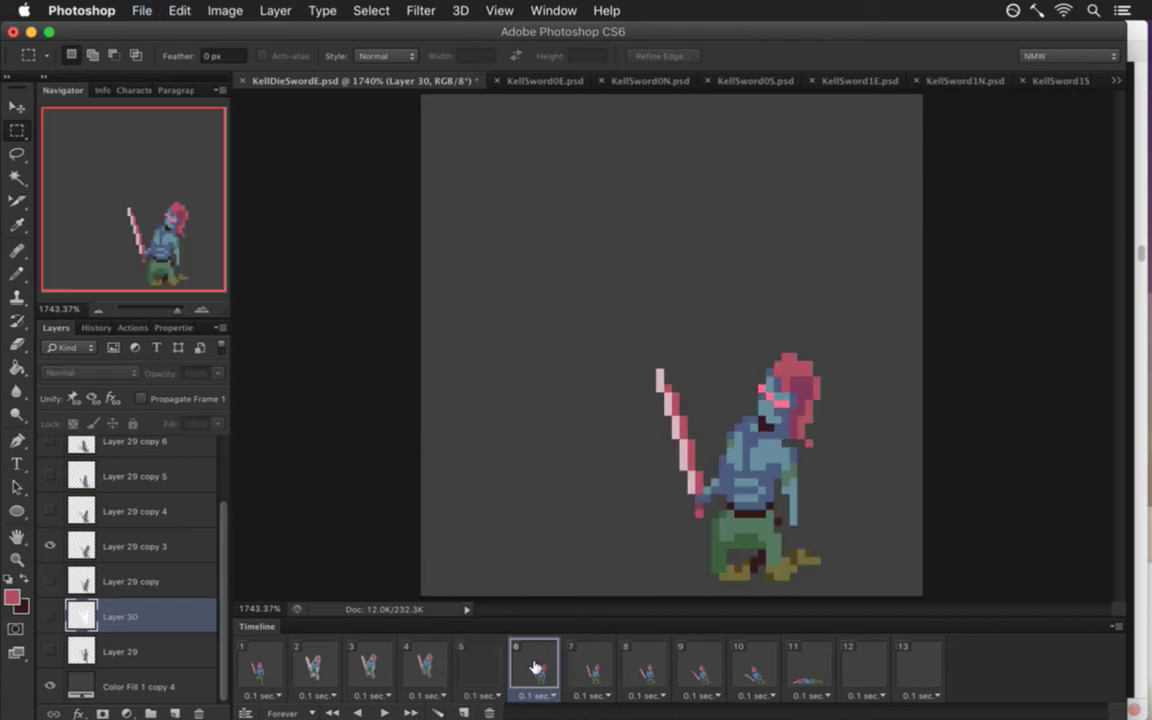
{"action": "left_click", "coordinate": [587, 669]}
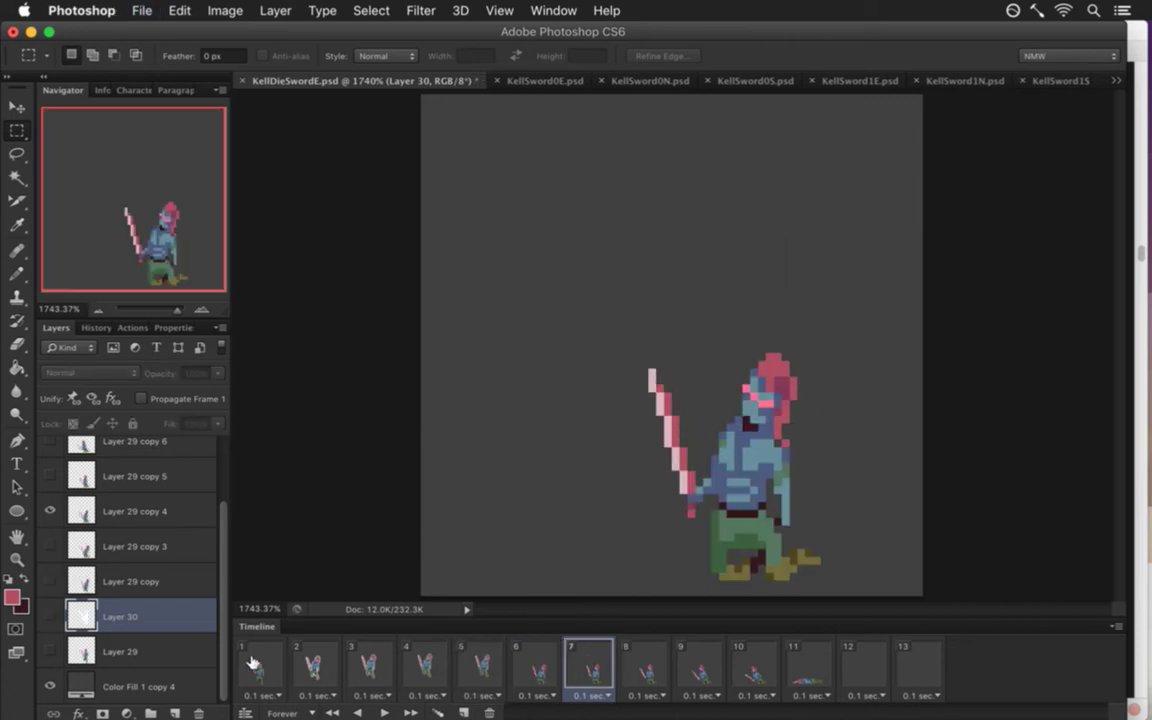
{"action": "left_click", "coordinate": [332, 712]}
{"action": "left_click", "coordinate": [382, 712]}
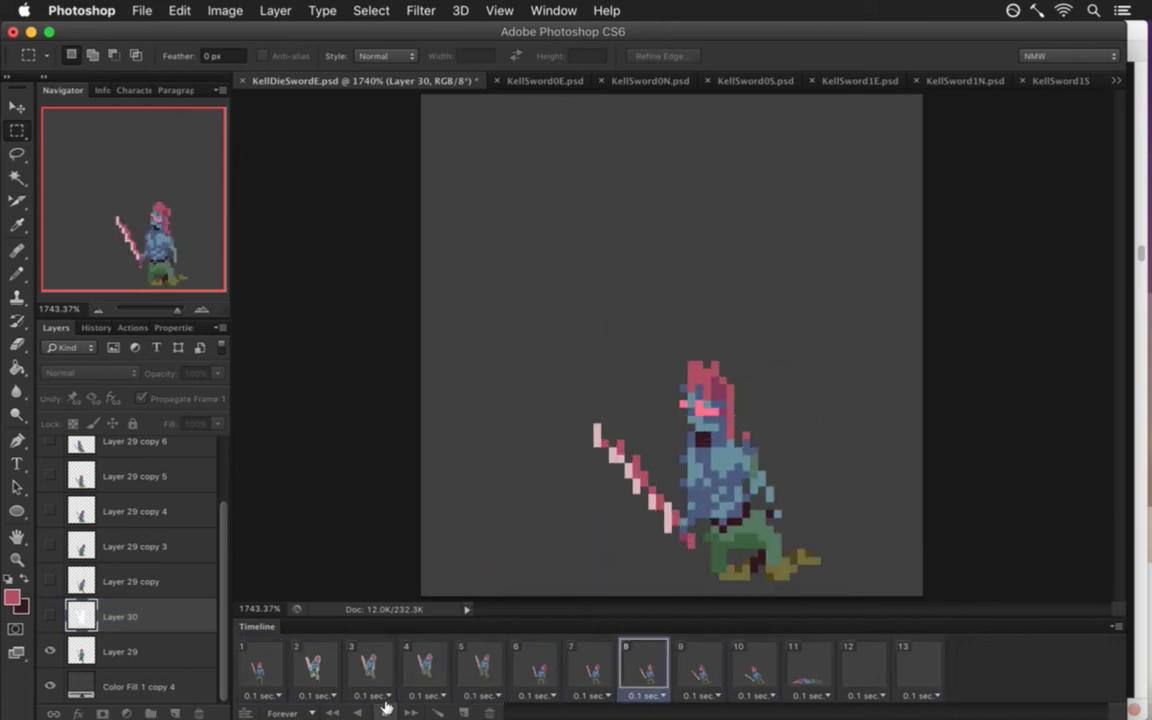
{"action": "left_click", "coordinate": [385, 712]}
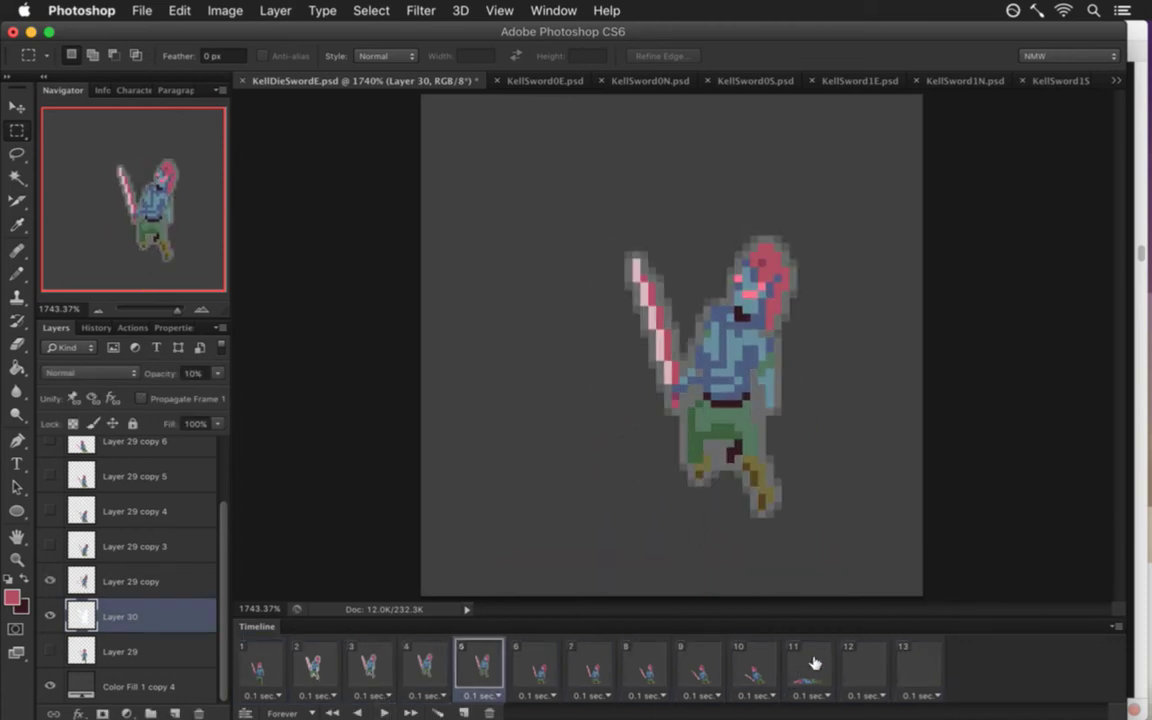
Delete the empty frames 12 and 13 at the end of the animation.
{"action": "left_click", "coordinate": [812, 660]}
{"action": "left_click", "coordinate": [862, 665]}
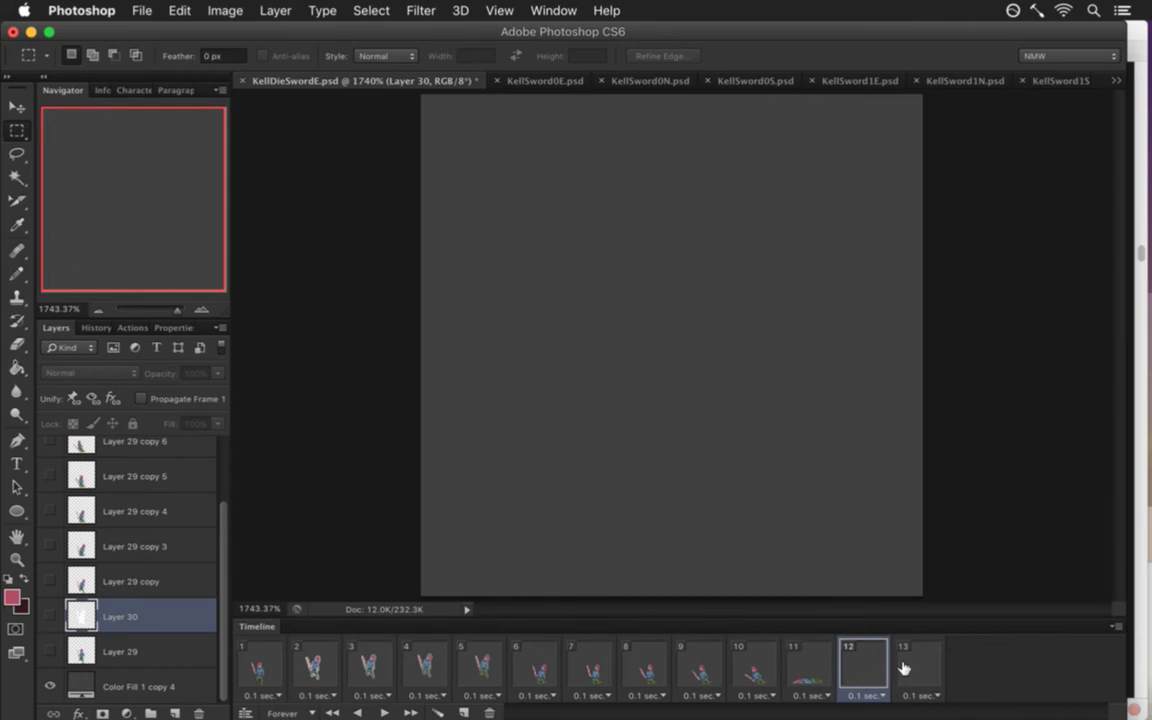
{"action": "left_click", "coordinate": [904, 667]}
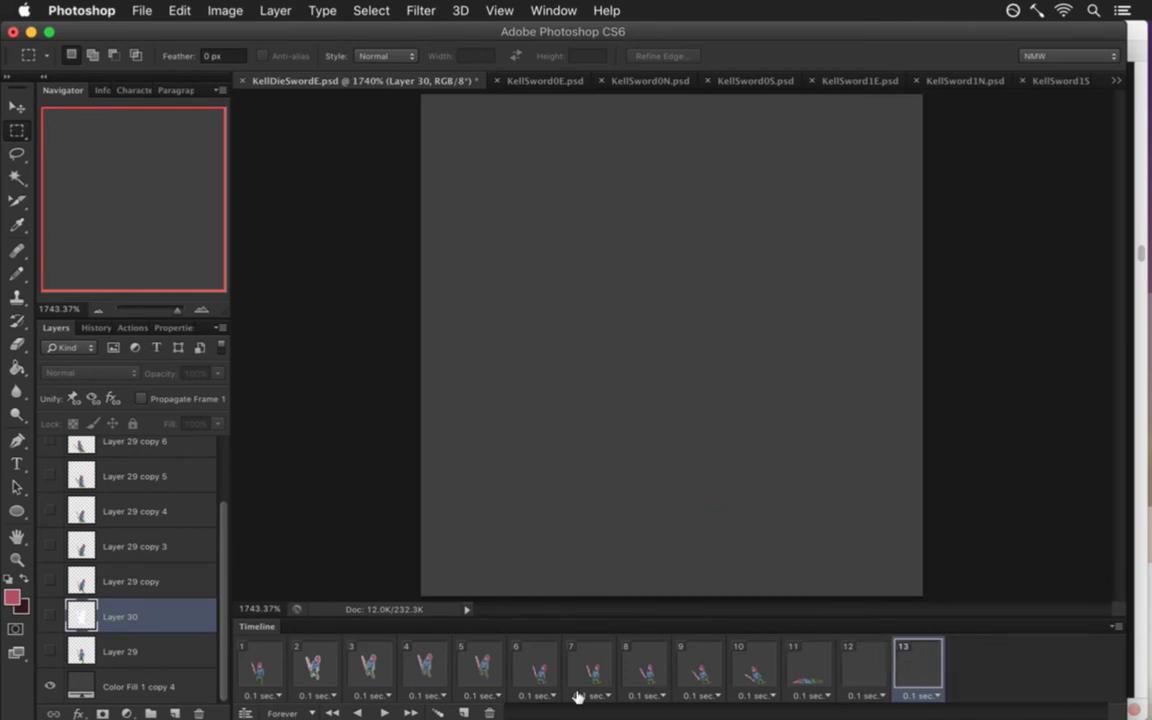
{"action": "left_click", "coordinate": [490, 712]}
{"action": "left_click", "coordinate": [490, 712]}
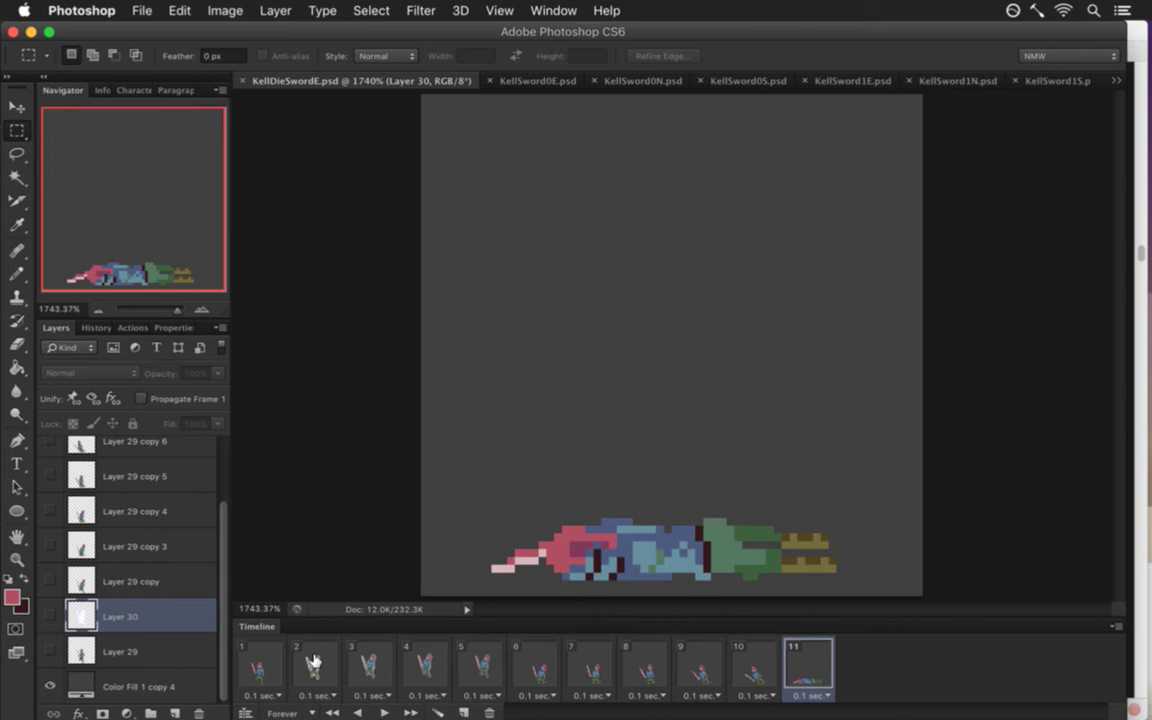
Set the delay of frame 11, the lying pose, to 1 second.
{"action": "scroll", "coordinate": [225, 520], "scroll_direction": "up", "scroll_amount": 3}
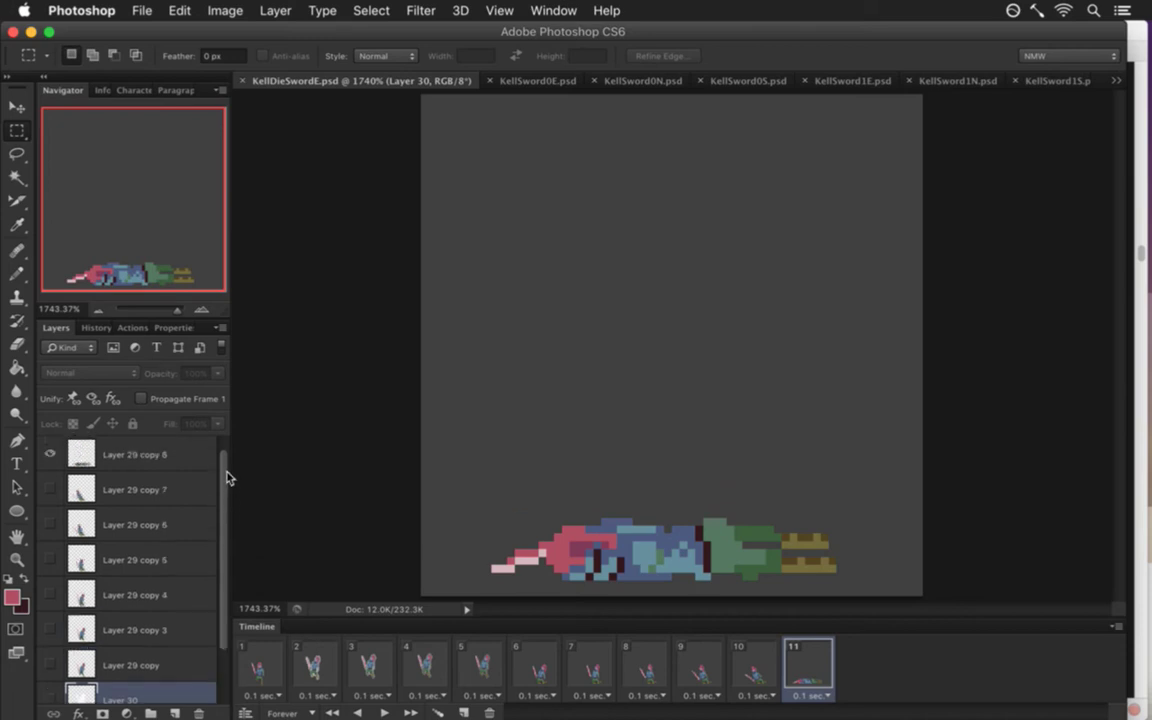
{"action": "left_click", "coordinate": [805, 686]}
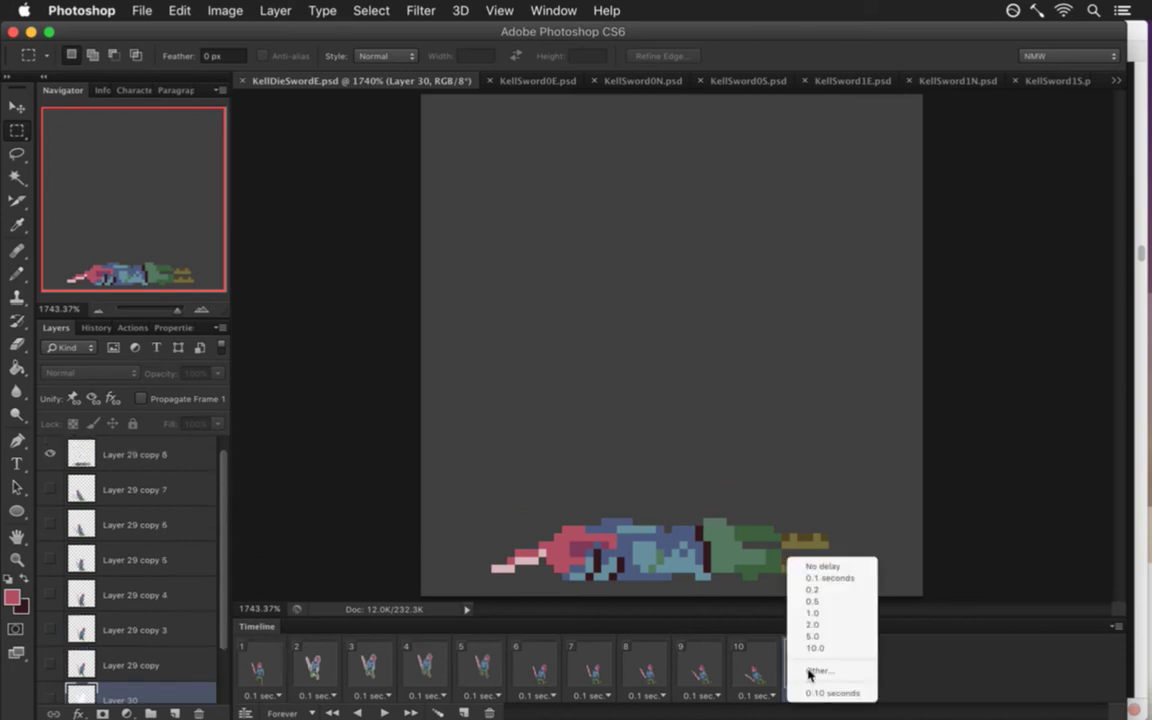
{"action": "left_click", "coordinate": [825, 618]}
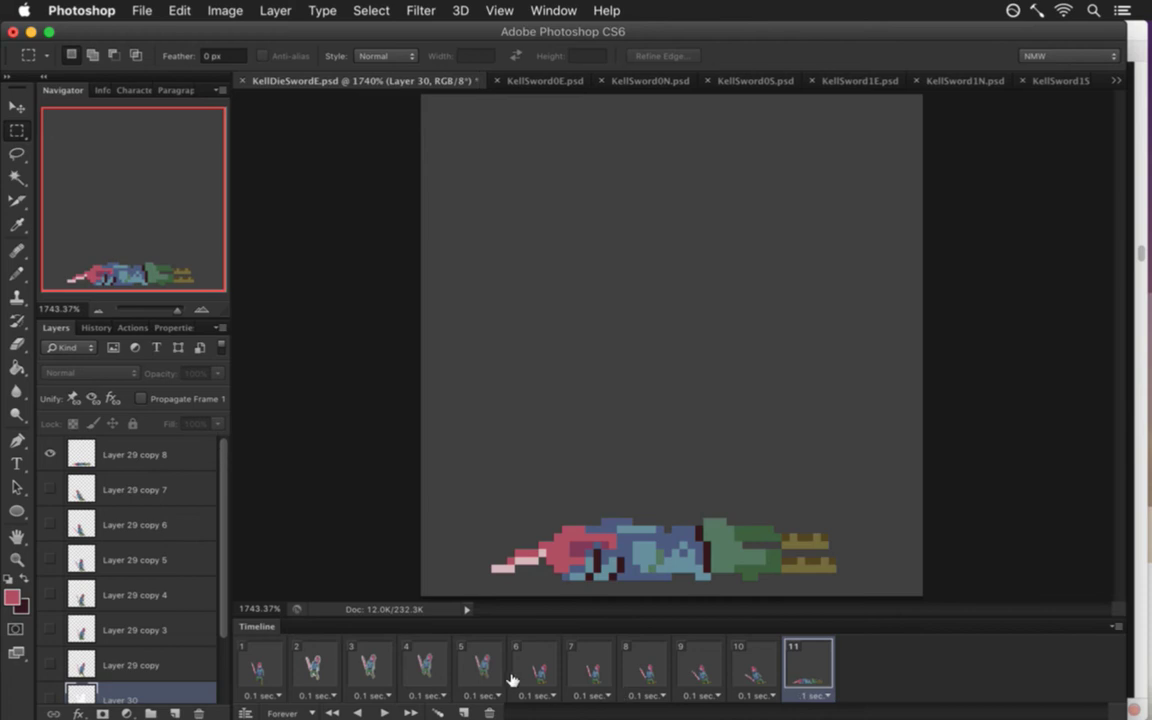
Play the whole death animation from frame 1 to check its timing, and stop the playback.
{"action": "left_click", "coordinate": [258, 662]}
{"action": "left_click", "coordinate": [381, 712]}
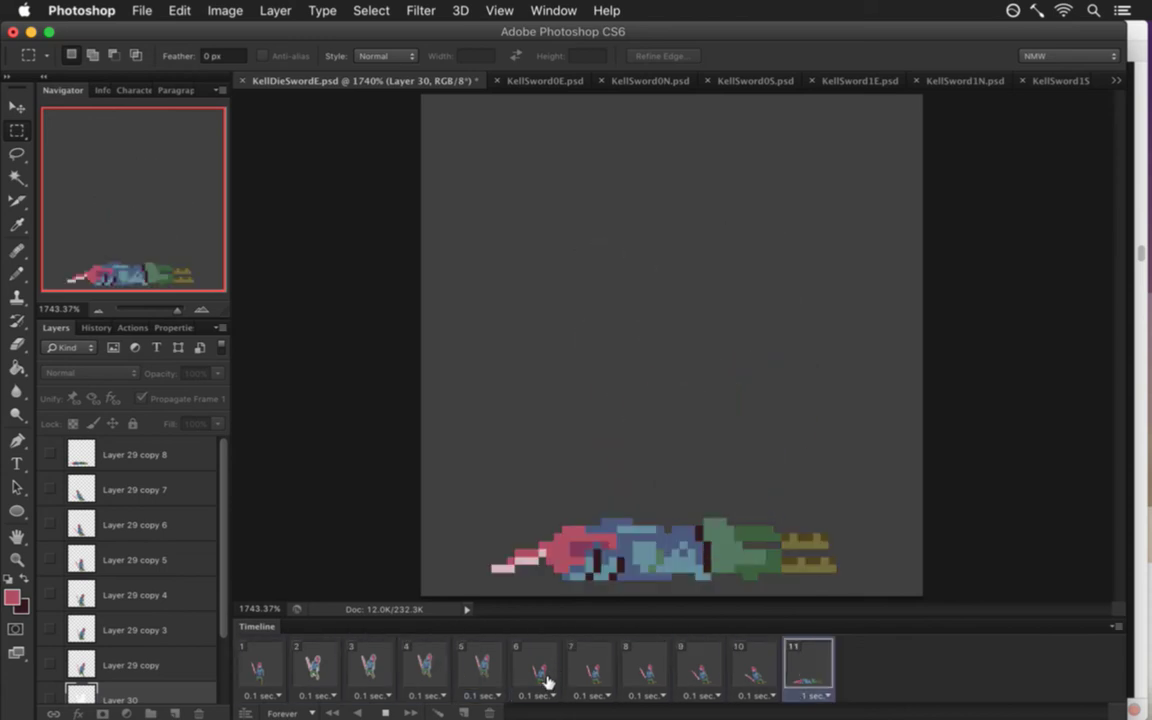
{"action": "left_click", "coordinate": [383, 710]}
Duplicate frame 10 to add an in-between frame before the lying pose.
{"action": "left_click", "coordinate": [712, 664]}
{"action": "left_click", "coordinate": [742, 659]}
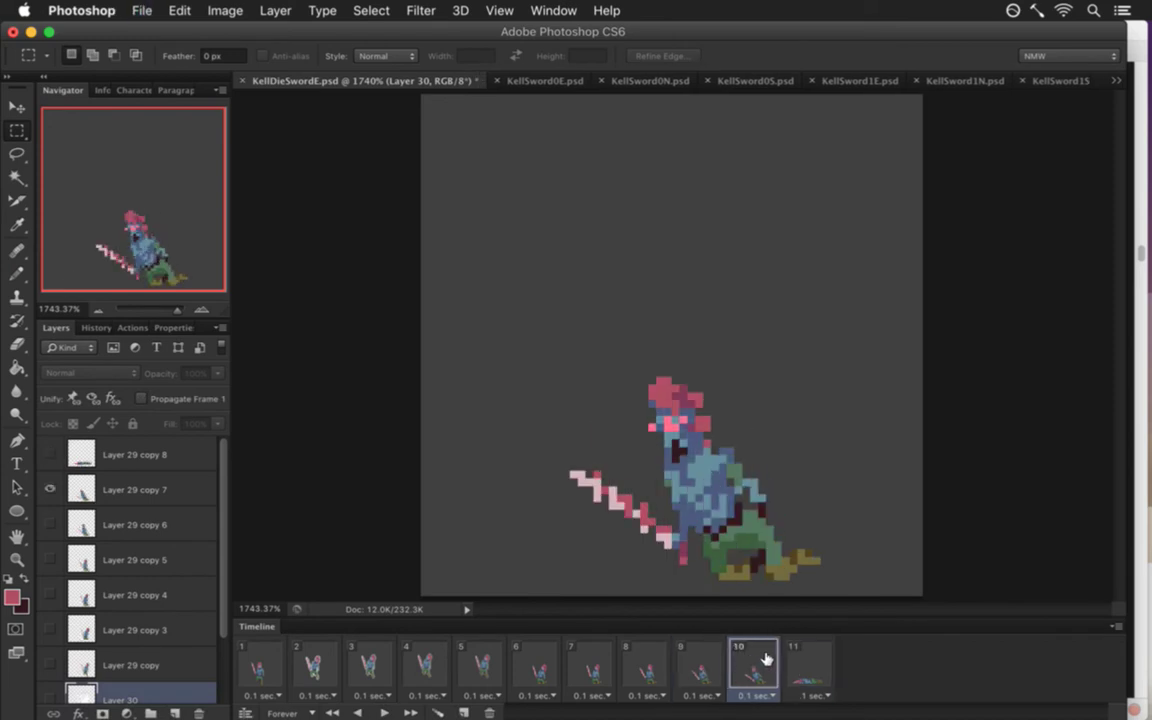
{"action": "left_click", "coordinate": [463, 713]}
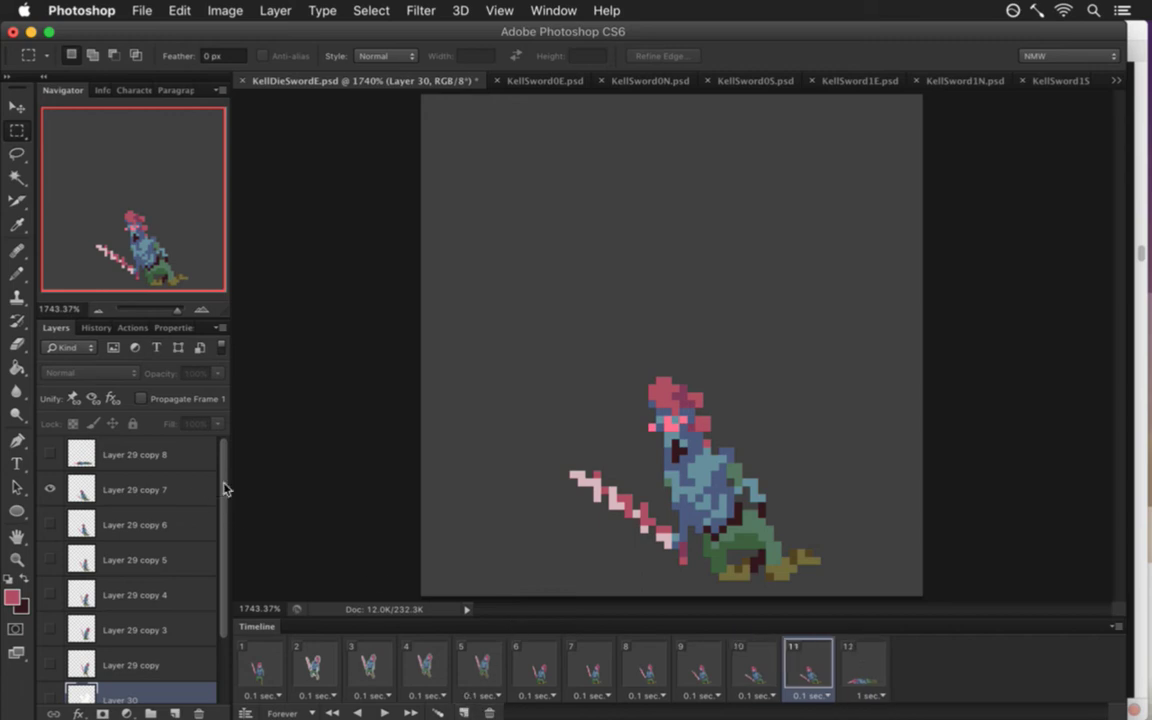
Duplicate Layer 29 copy 7 and Layer 29 copy 8 and show both duplicates together in frame 11.
{"action": "mouse_move", "coordinate": [225, 480]}
{"action": "left_mouse_down"}
{"action": "mouse_move", "coordinate": [226, 532]}
{"action": "mouse_move", "coordinate": [225, 472]}
{"action": "left_mouse_up"}
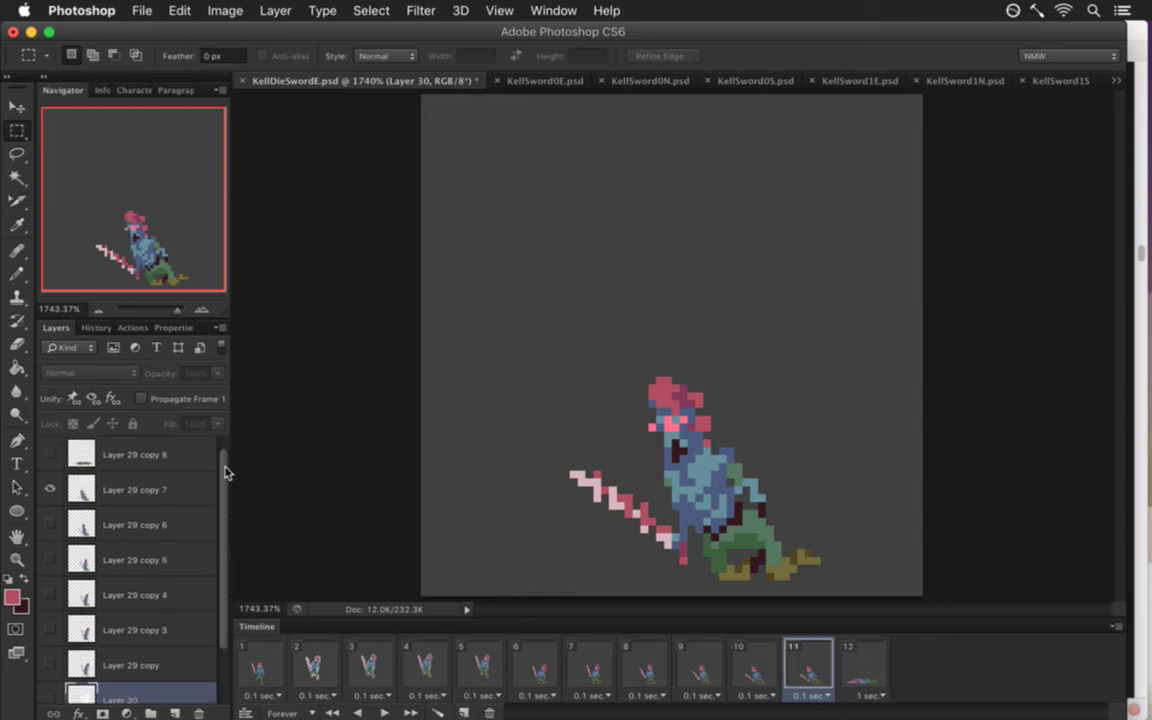
{"action": "left_click", "coordinate": [116, 464]}
{"action": "left_click", "coordinate": [118, 476], "text": "shift"}
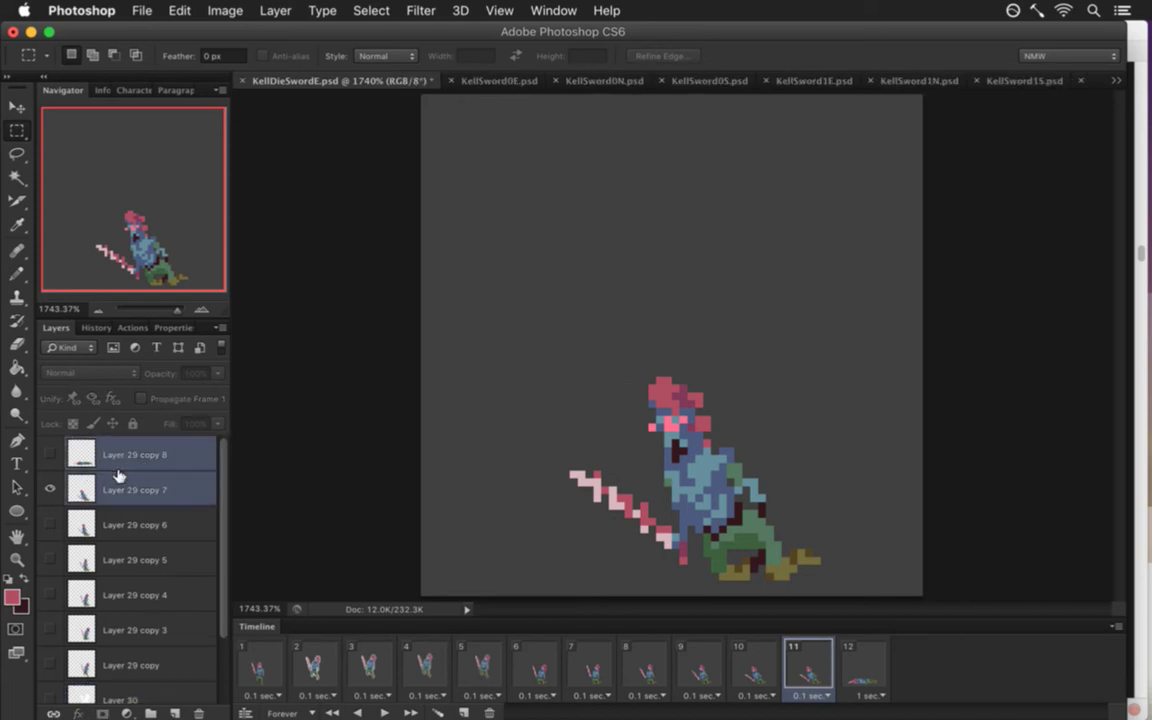
{"action": "key", "text": "super+j"}
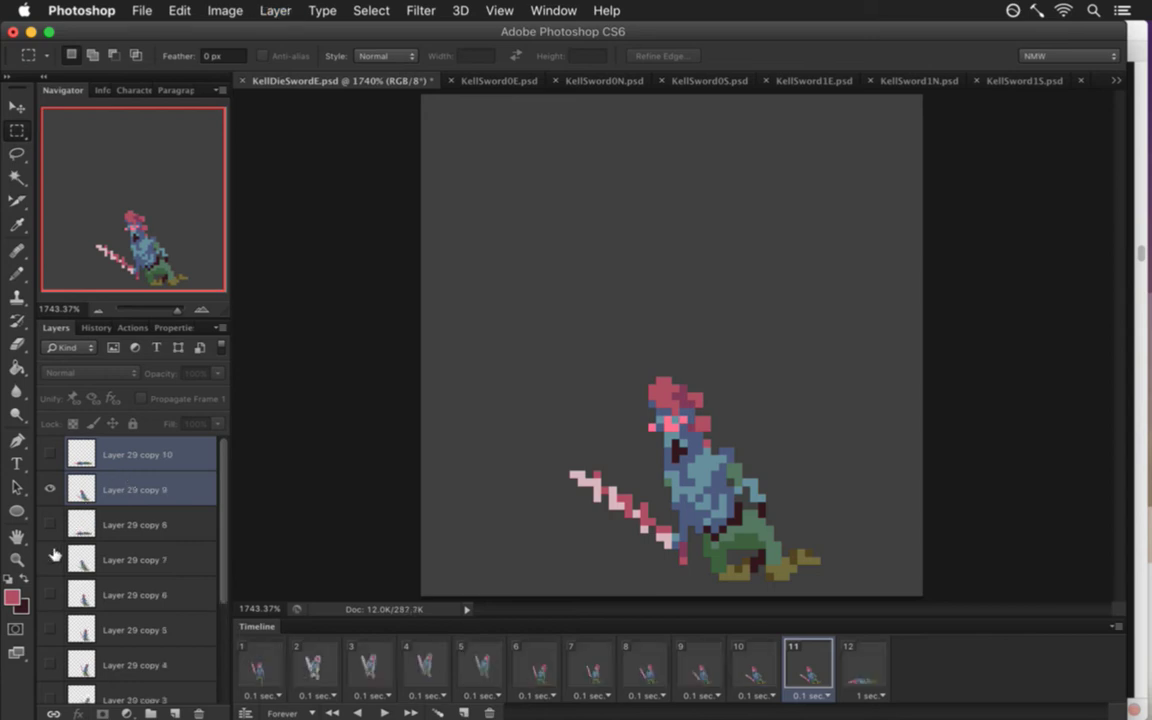
{"action": "left_click", "coordinate": [50, 454]}
{"action": "left_click", "coordinate": [108, 479]}
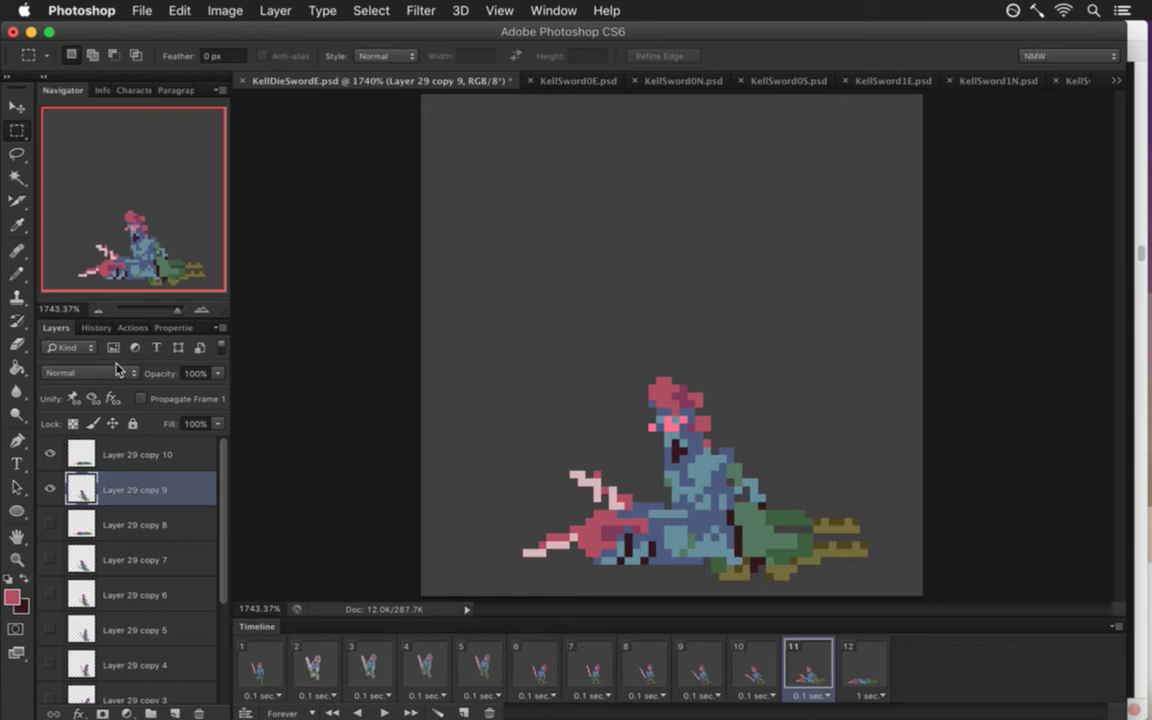
{"action": "left_click", "coordinate": [92, 454]}
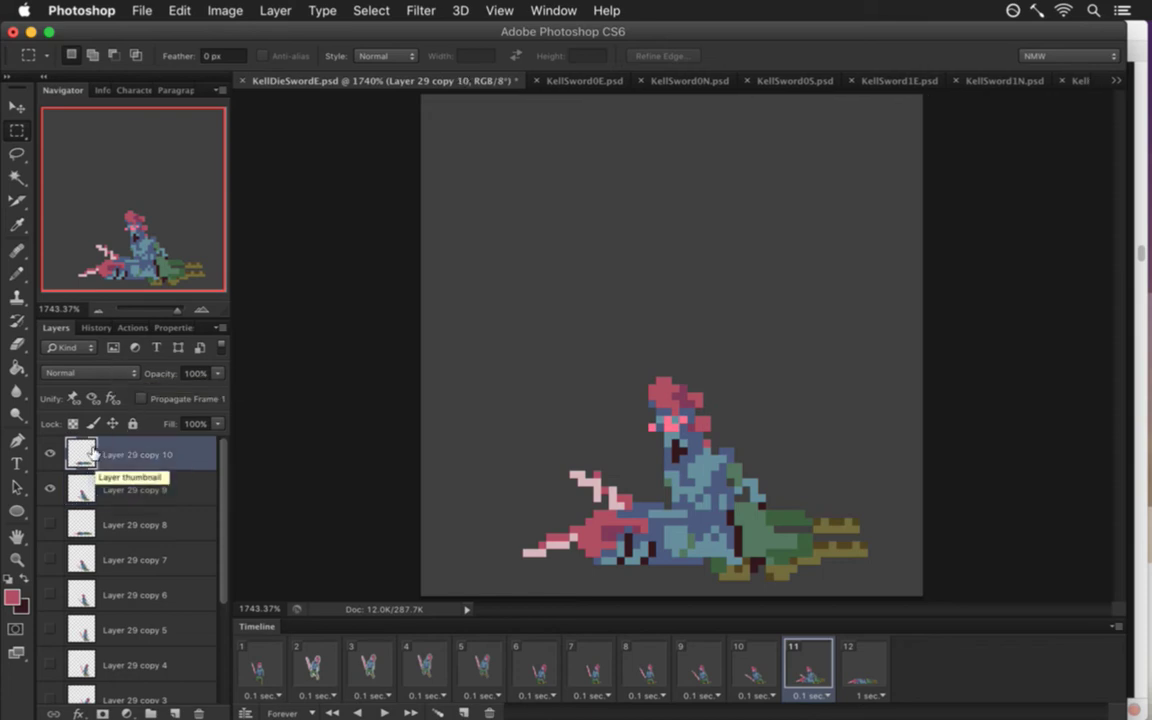
Move Layer 29 copy 10 in frame 11 four pixels left and two pixels down to match the lying pose in frame 12.
{"action": "left_click", "coordinate": [862, 663]}
{"action": "left_click", "coordinate": [808, 665]}
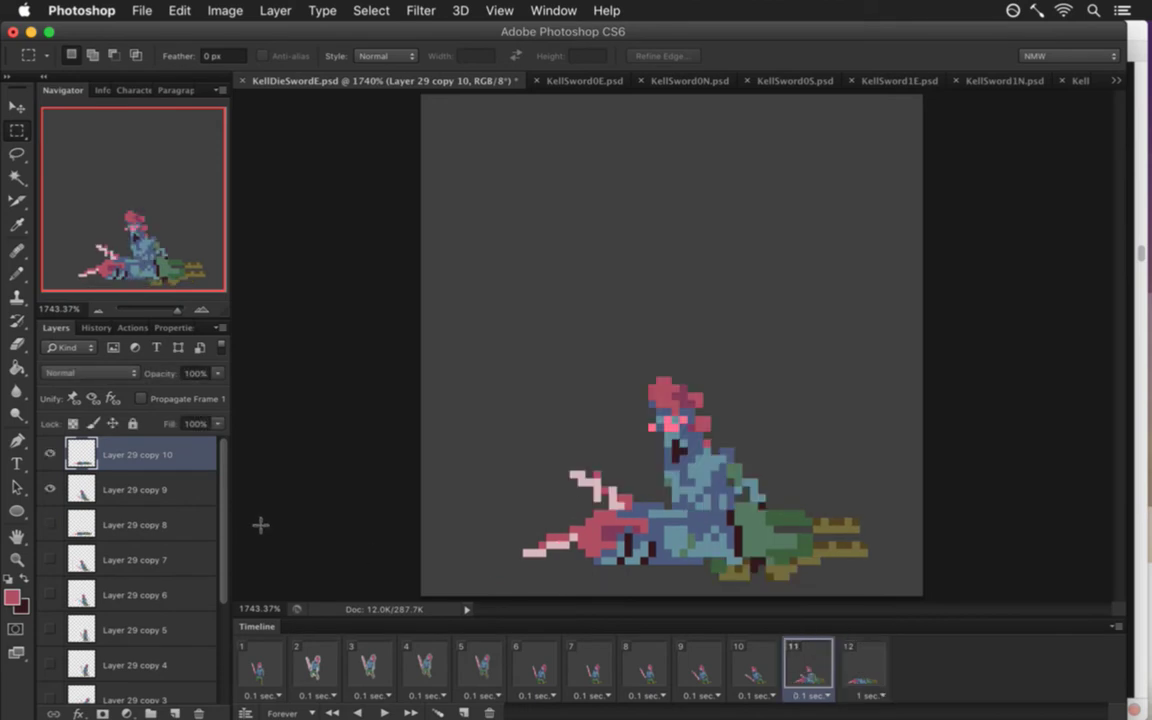
{"action": "key", "text": "v"}
{"action": "key", "text": "Down"}
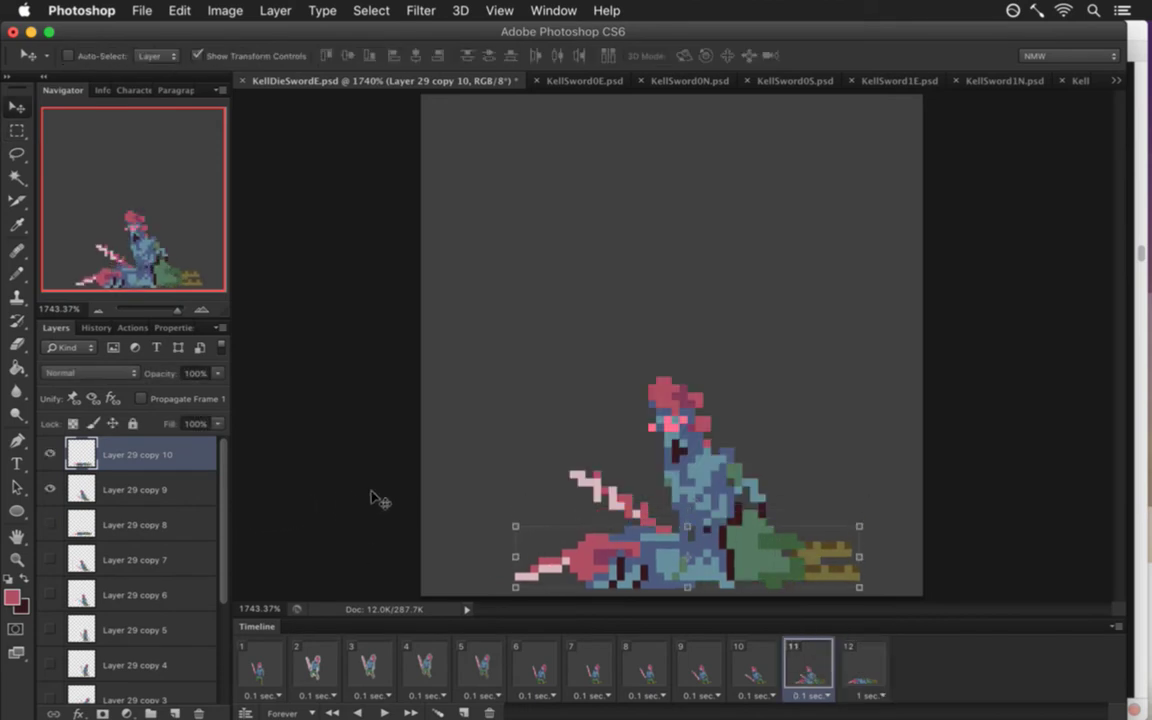
{"action": "left_click", "coordinate": [857, 665]}
{"action": "left_click", "coordinate": [820, 664]}
{"action": "left_click", "coordinate": [851, 664]}
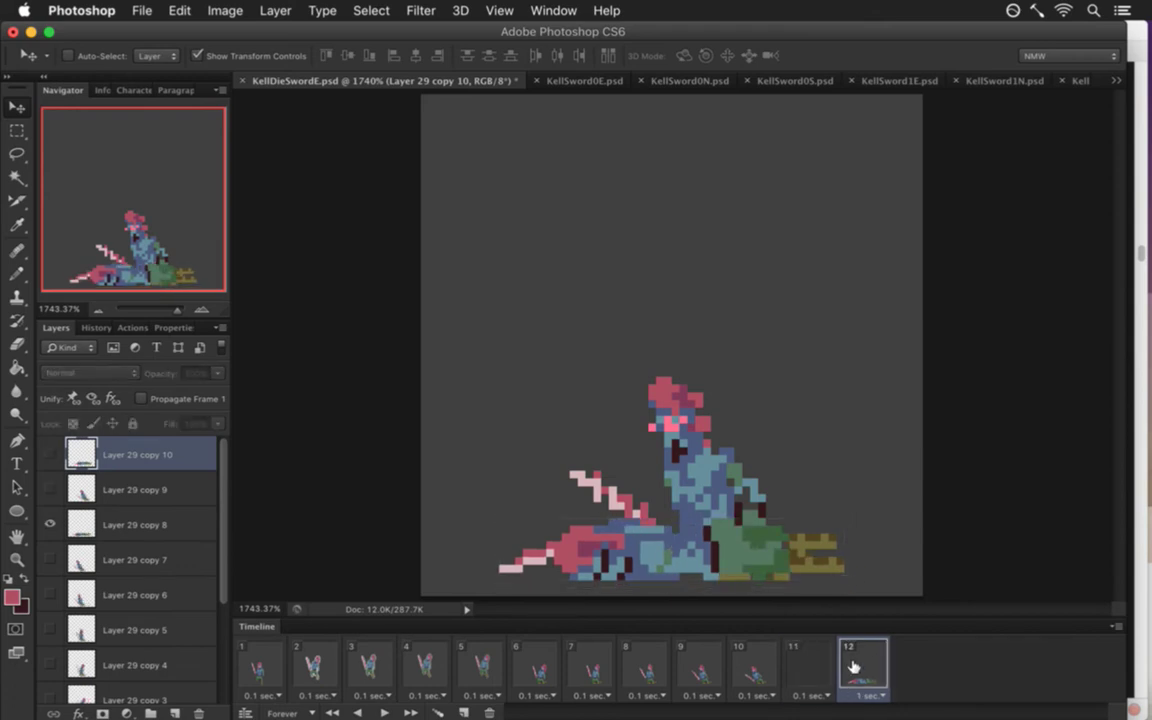
{"action": "left_click", "coordinate": [808, 661]}
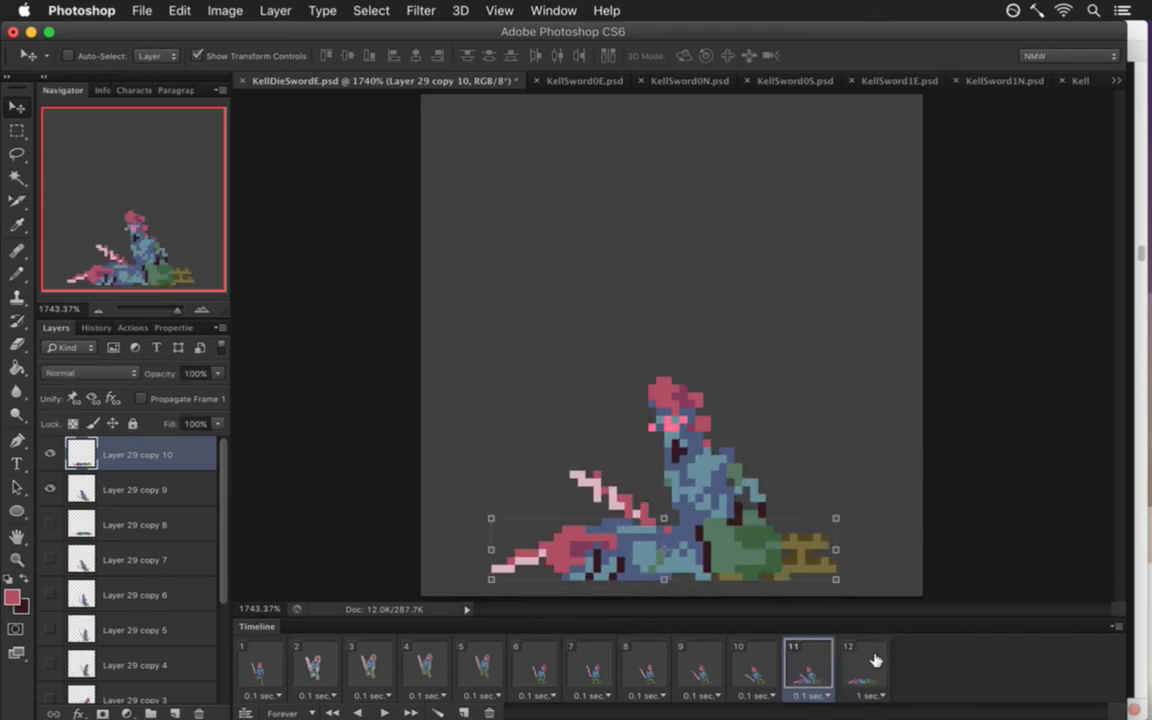
{"action": "left_click", "coordinate": [871, 660]}
{"action": "left_click", "coordinate": [823, 657]}
Set Layer 29 copy 9 and Layer 29 copy 10 to Dissolve blending at 51% opacity in frame 11.
{"action": "left_click", "coordinate": [181, 479]}
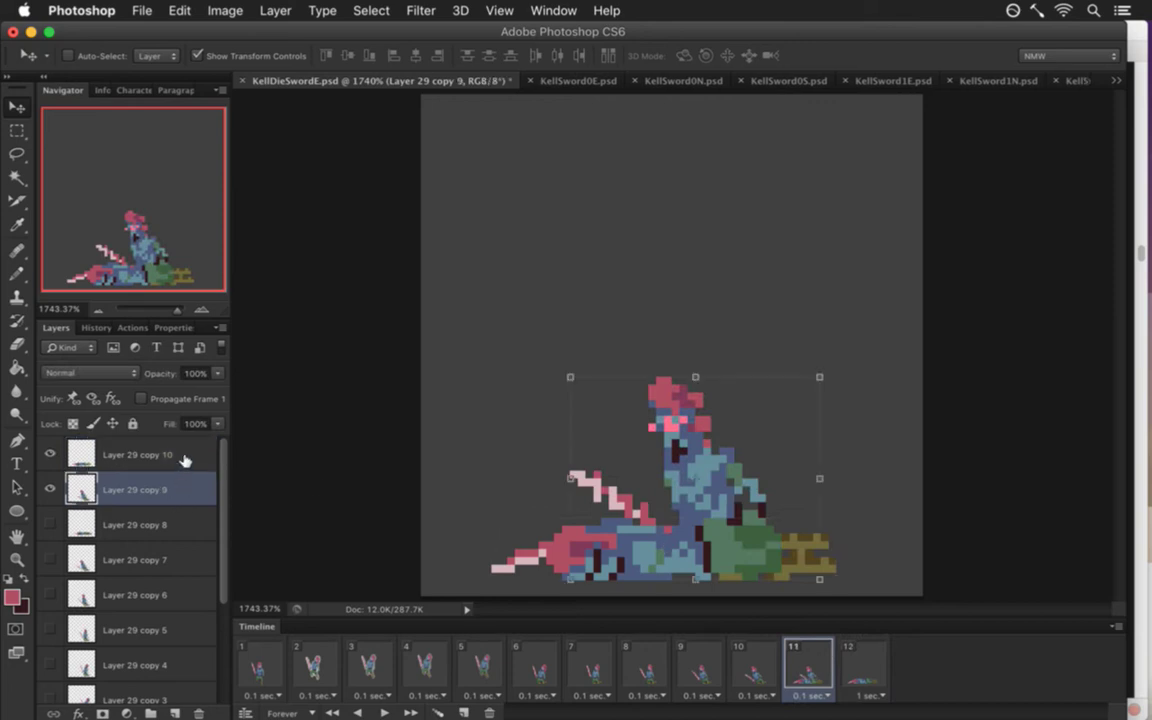
{"action": "left_click", "coordinate": [181, 455], "text": "shift"}
{"action": "left_click", "coordinate": [92, 372]}
{"action": "left_click", "coordinate": [191, 380]}
{"action": "left_click", "coordinate": [218, 373]}
{"action": "left_click_drag", "start_coordinate": [200, 390], "coordinate": [180, 391]}
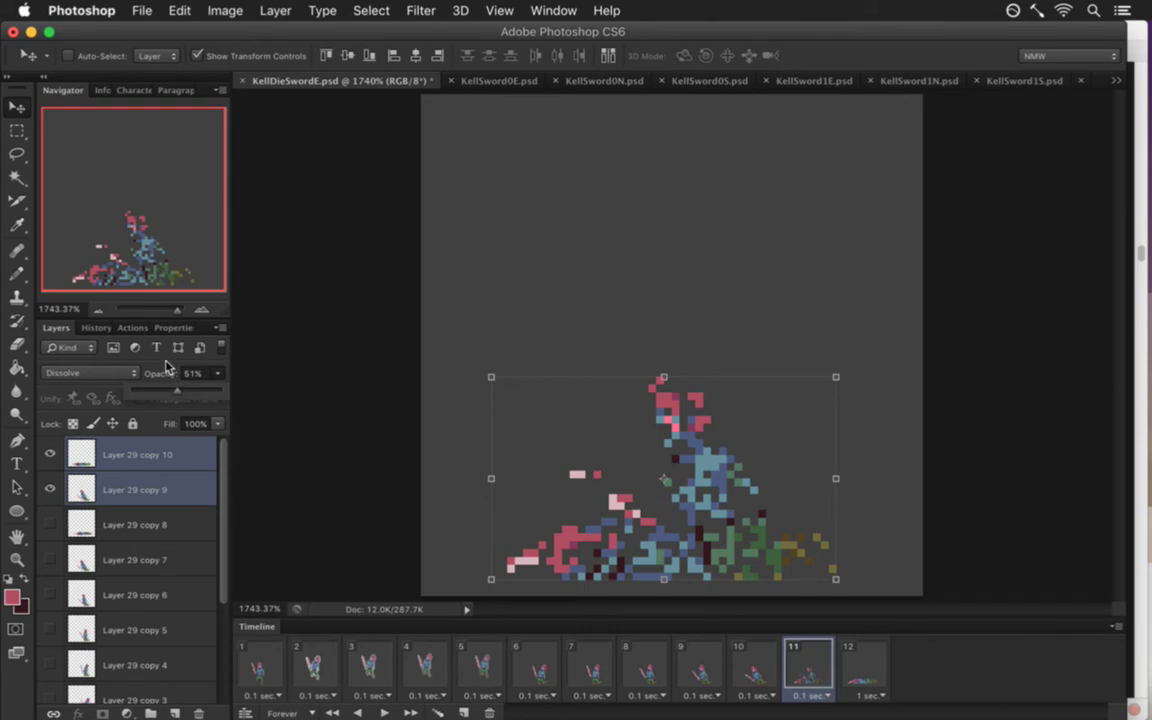
{"action": "left_click", "coordinate": [167, 368]}
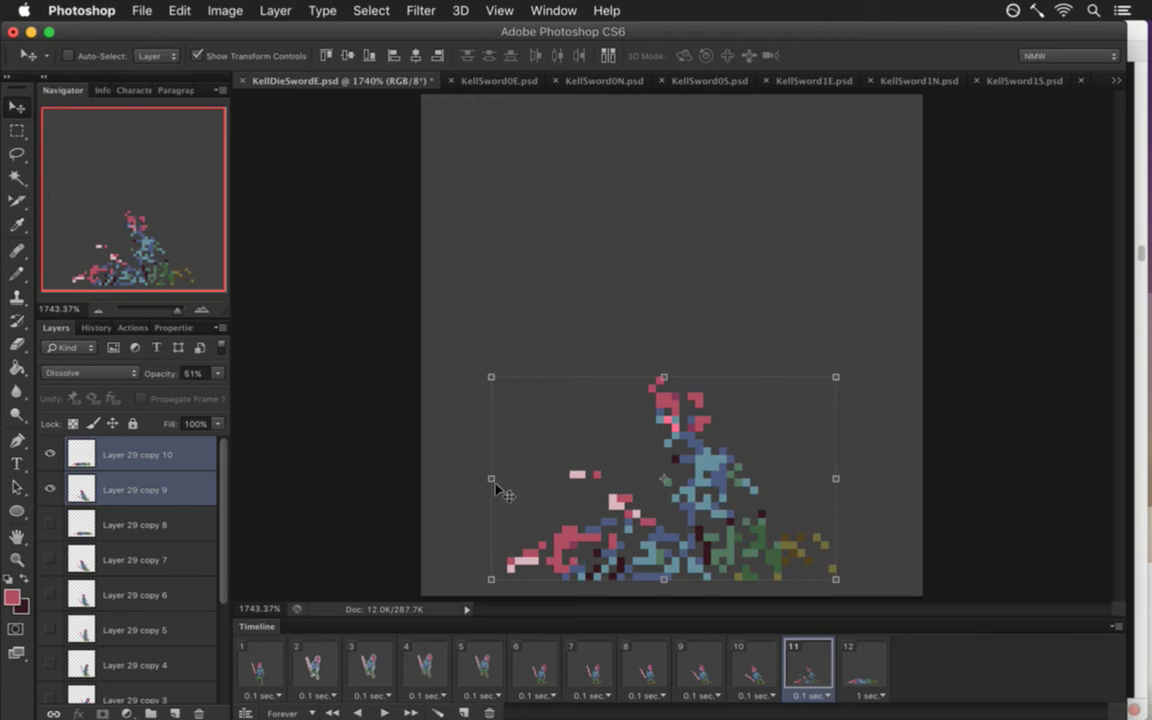
Delete Layer 29 copy 9 and Layer 29 copy 10, and show Layer 29 copy 7 in frame 11.
{"action": "left_click", "coordinate": [197, 712]}
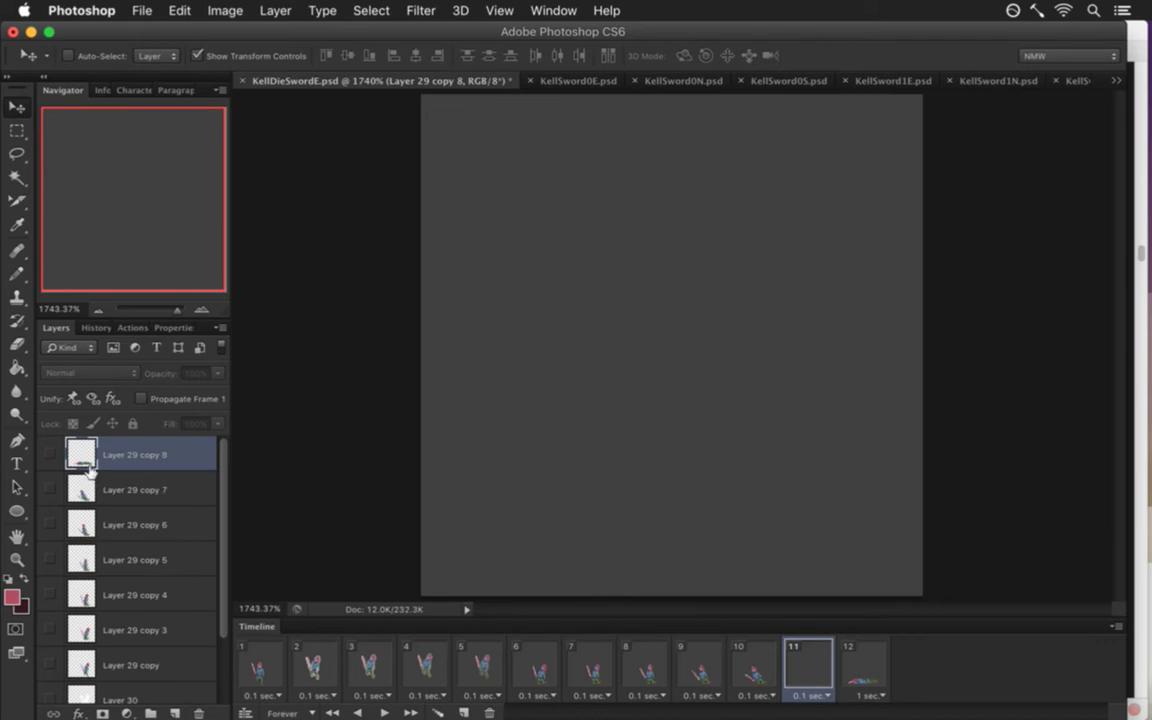
{"action": "left_click", "coordinate": [62, 489]}
{"action": "left_click", "coordinate": [50, 489]}
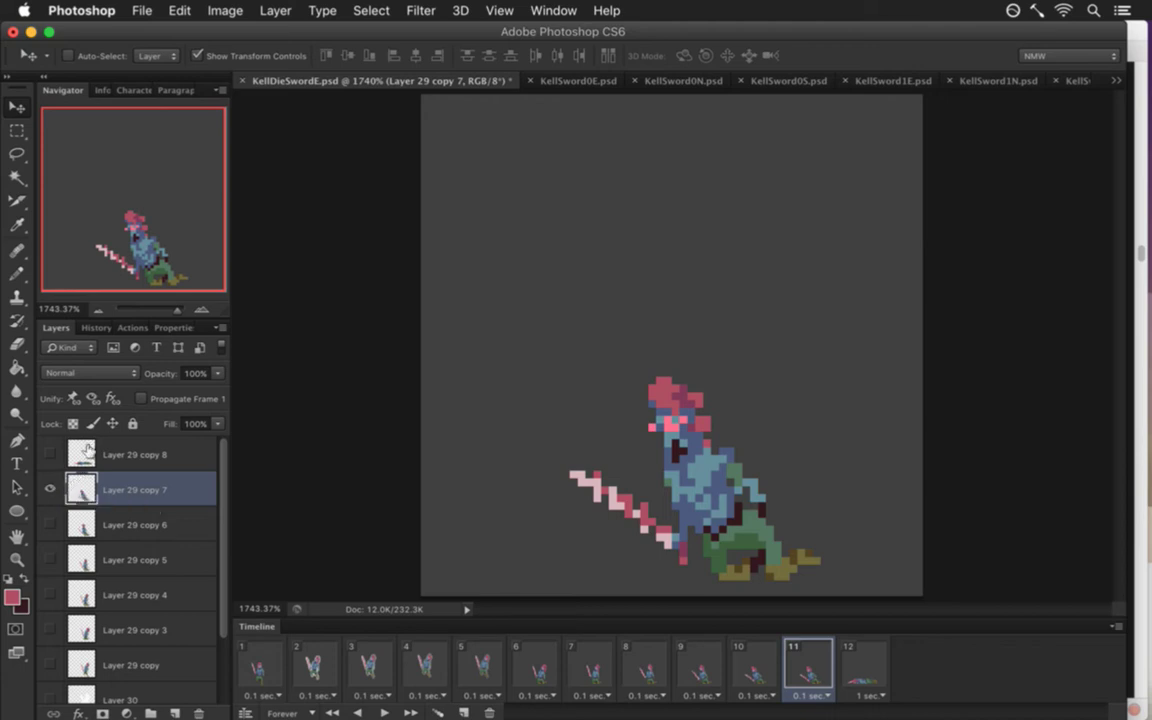
Duplicate the falling pose on Layer 29 copy 7 and the lying pose on Layer 29 copy 8 once more.
{"action": "left_click", "coordinate": [88, 450]}
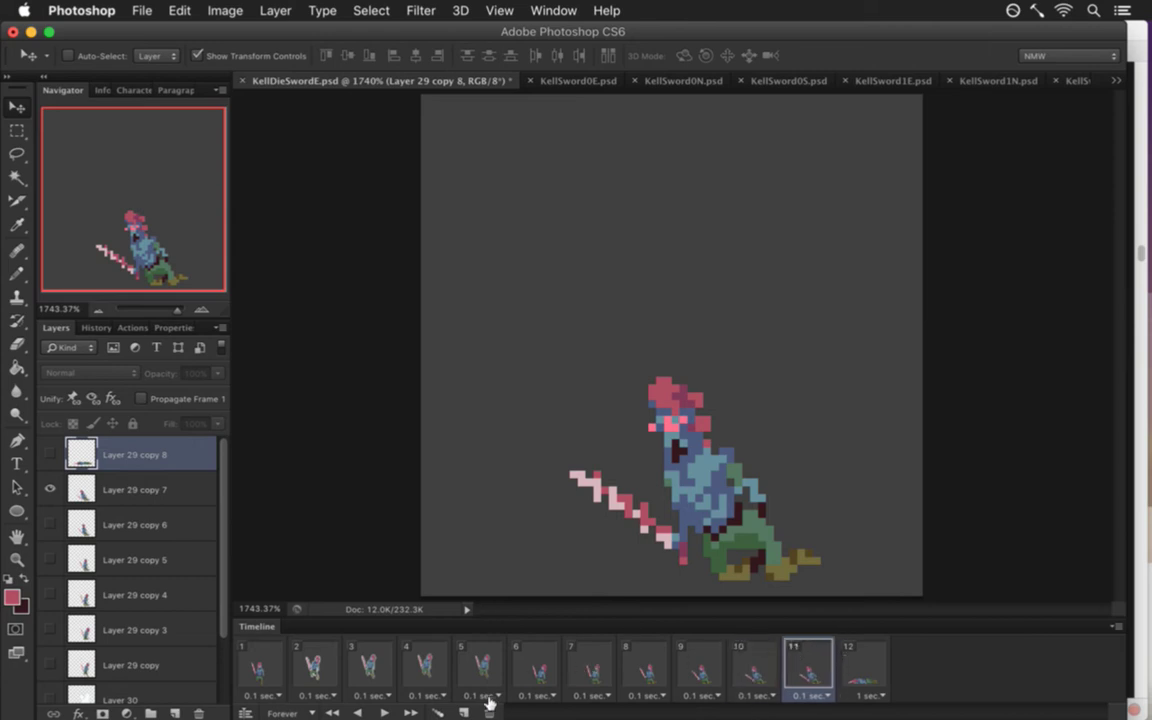
{"action": "left_click", "coordinate": [135, 489]}
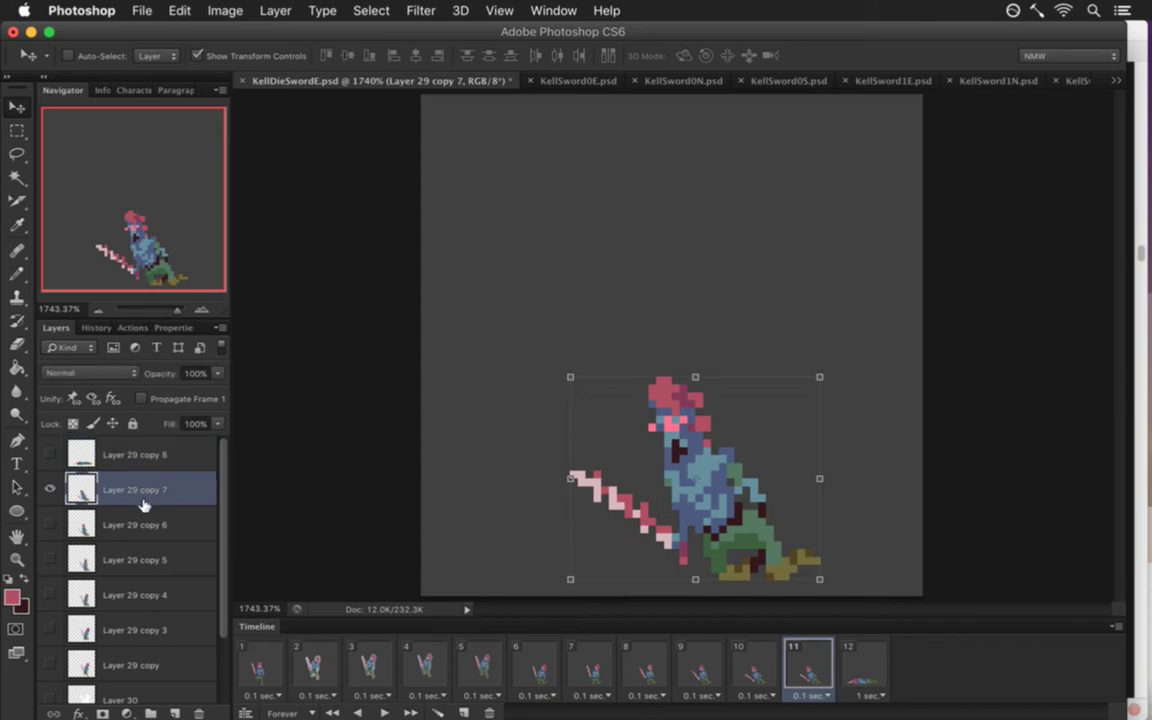
{"action": "left_click", "coordinate": [170, 457], "text": "shift"}
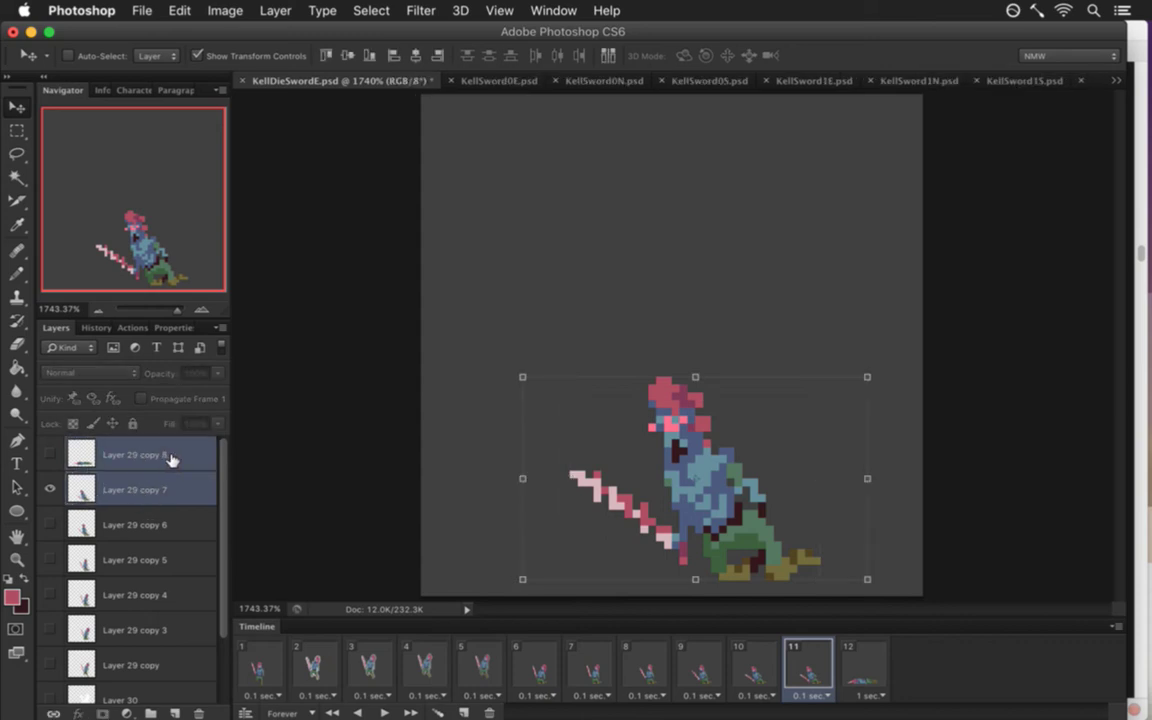
{"action": "key", "text": "super+j"}
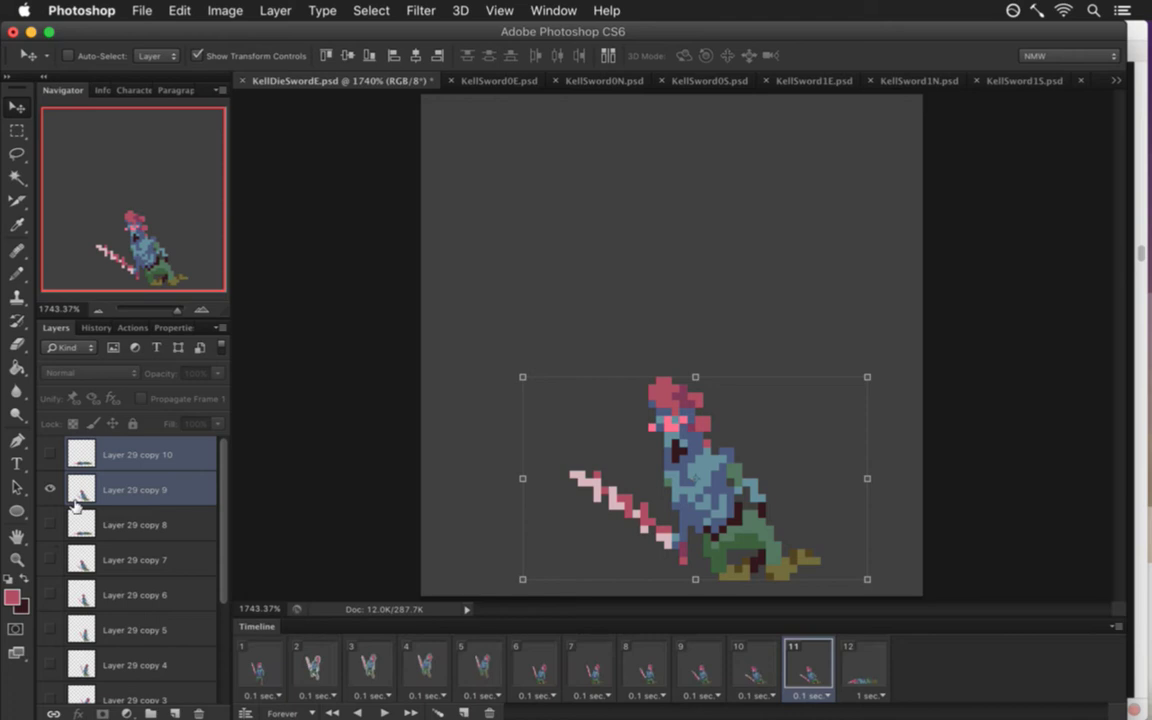
Toggle the visibility of Layer 29 copy 10 in frame 11 to compare the lying pose with the falling pose.
{"action": "left_click", "coordinate": [115, 452]}
{"action": "left_click", "coordinate": [51, 454]}
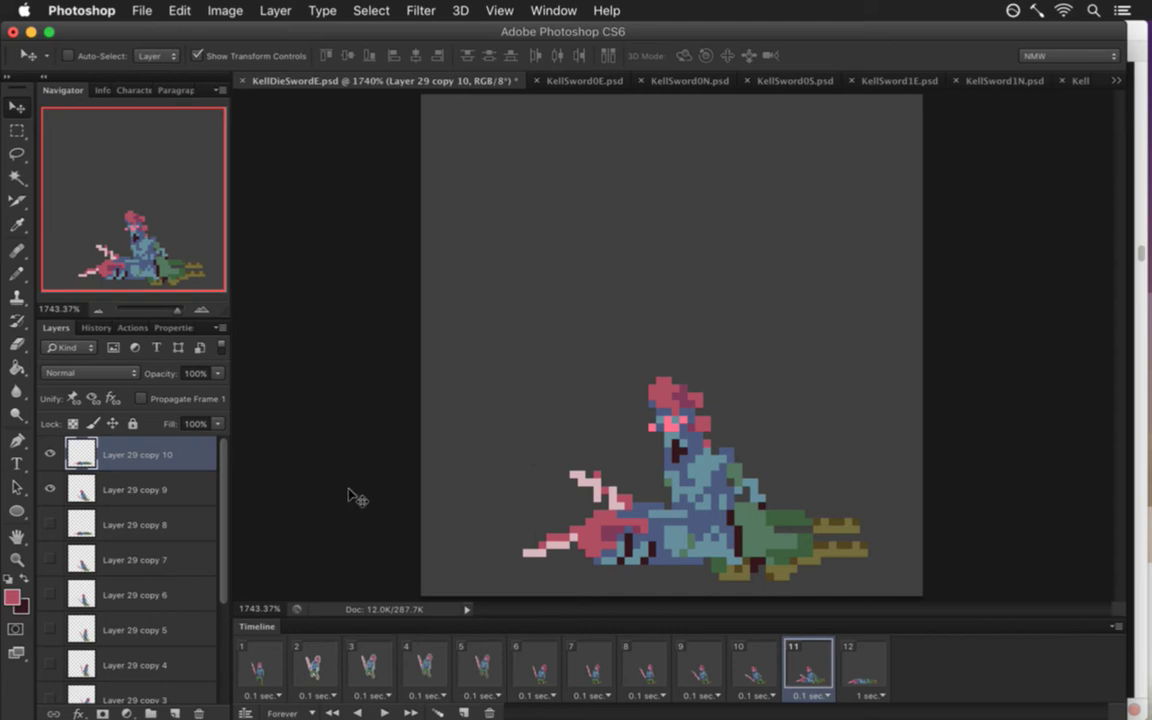
{"action": "left_click", "coordinate": [52, 452]}
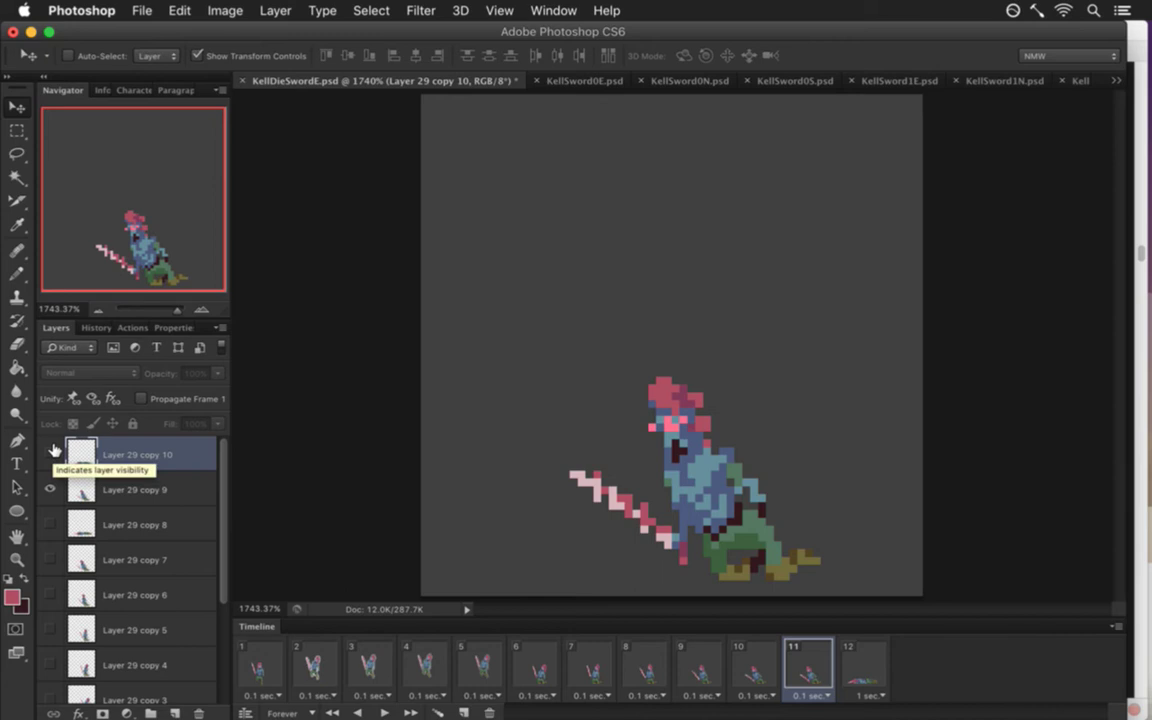
On Layer 29 copy 9, shift the trailing foot one pixel right and patch the lower leg with its sampled green.
{"action": "left_click", "coordinate": [84, 490]}
{"action": "key", "text": "m"}
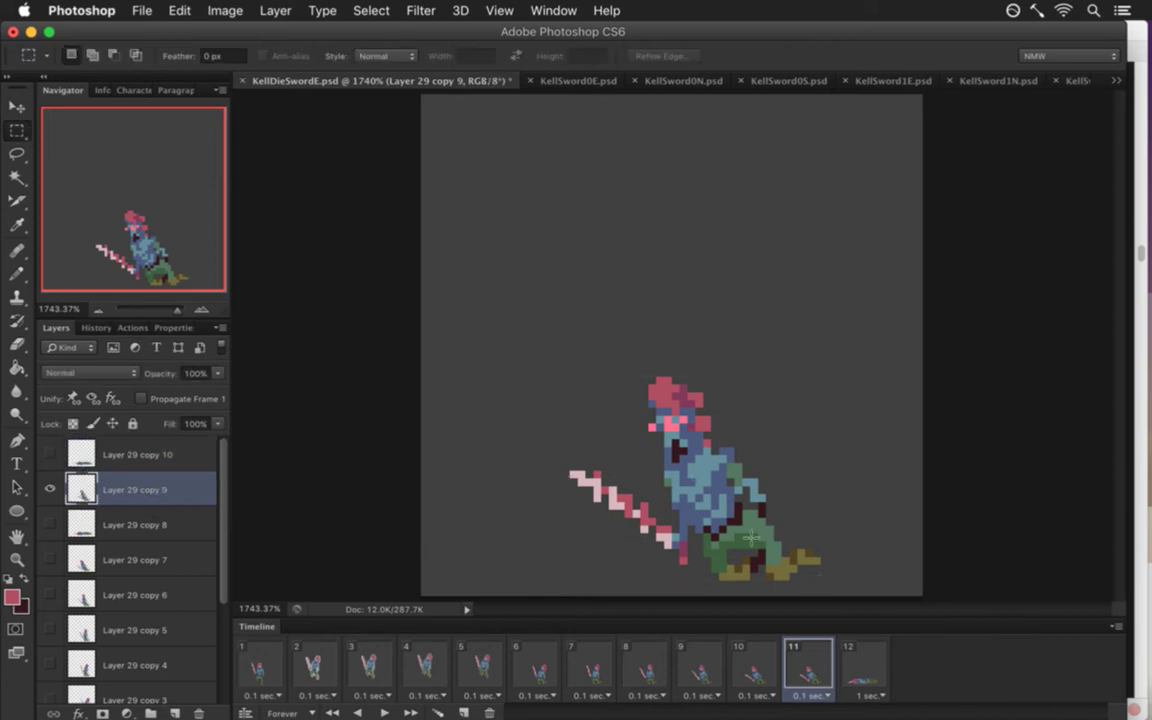
{"action": "left_click_drag", "start_coordinate": [770, 528], "coordinate": [828, 572]}
{"action": "key", "text": "v"}
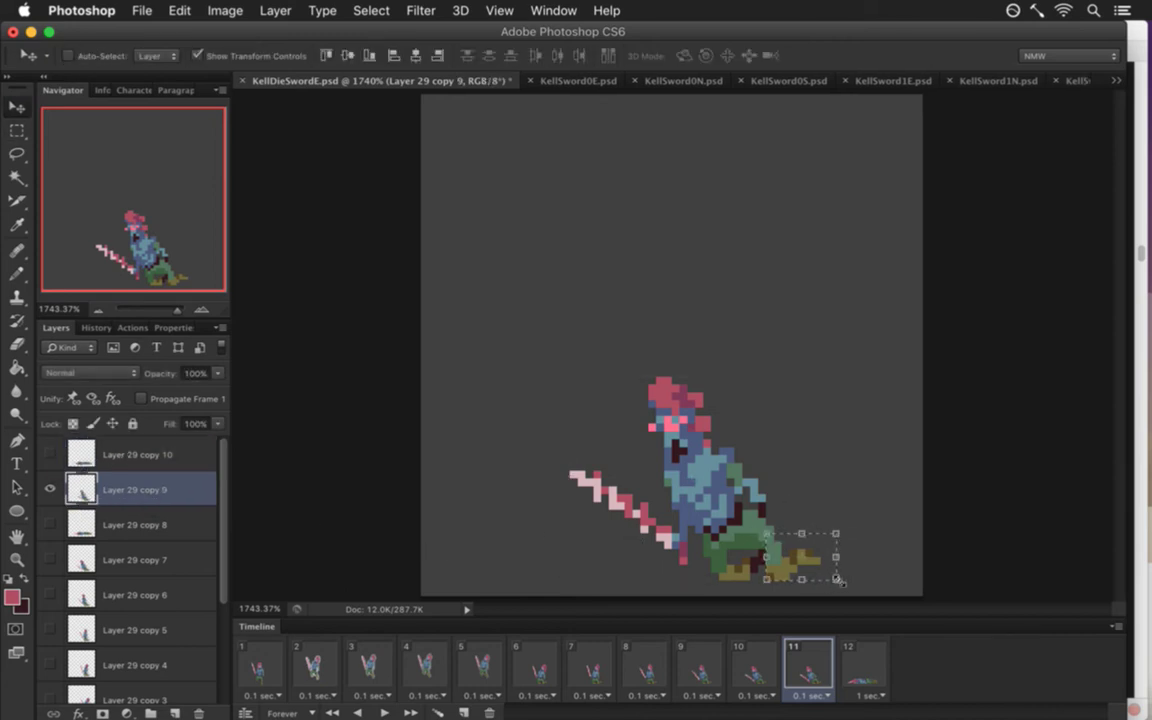
{"action": "key", "text": "Down"}
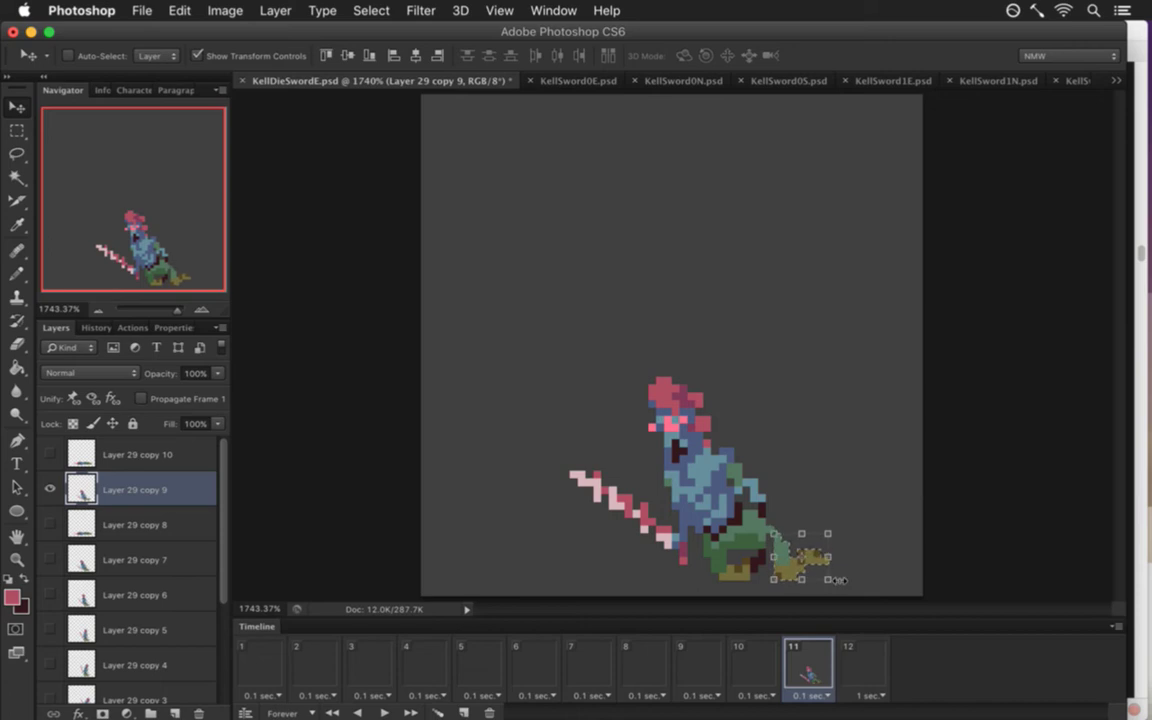
{"action": "key", "text": "m"}
{"action": "key", "text": "ctrl+d"}
{"action": "key", "text": "i"}
{"action": "left_click", "coordinate": [776, 548]}
{"action": "key", "text": "b"}
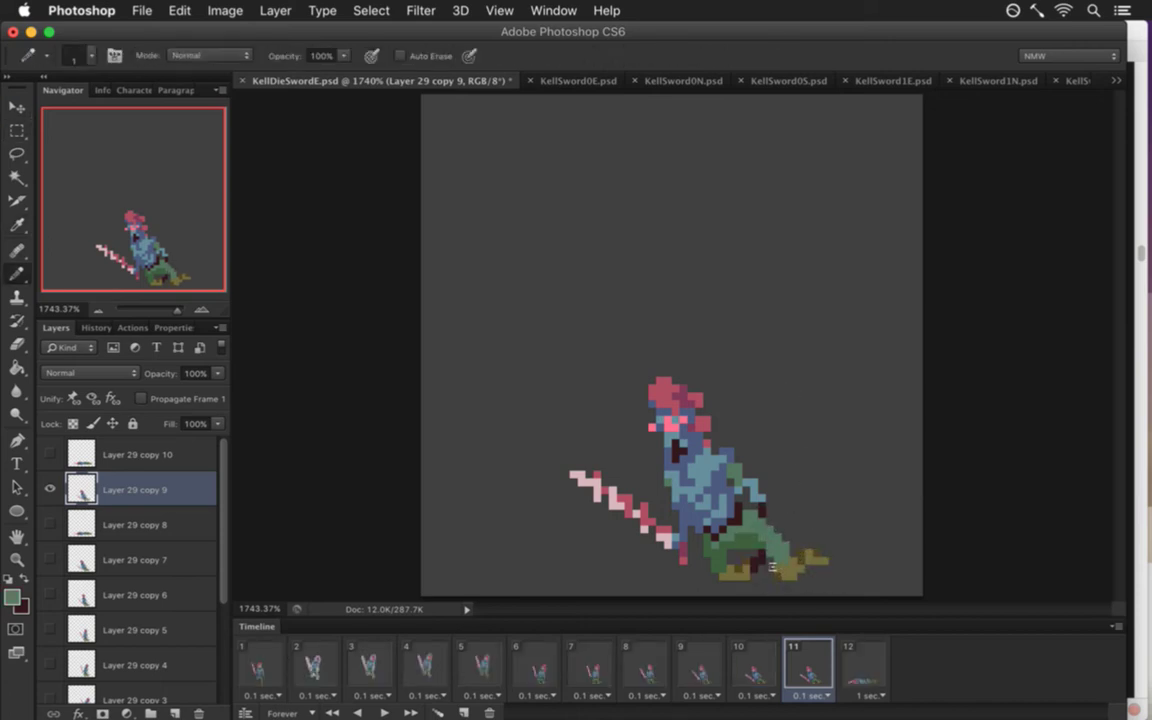
{"action": "key", "text": "e"}
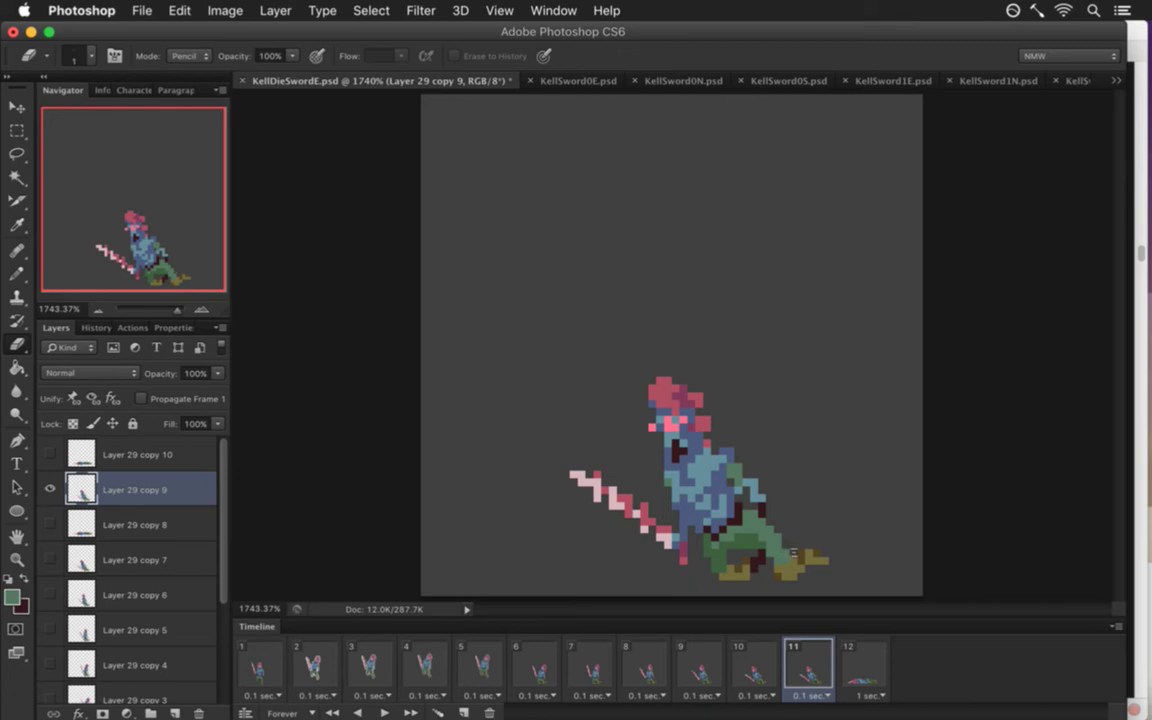
Select the upper body with the sword, rotate it to about -36.86°, and lower it toward the ground.
{"action": "key", "text": "m"}
{"action": "mouse_move", "coordinate": [515, 352]}
{"action": "left_mouse_down"}
{"action": "mouse_move", "coordinate": [660, 488]}
{"action": "mouse_move", "coordinate": [690, 565]}
{"action": "left_mouse_up"}
{"action": "left_click_drag", "start_coordinate": [695, 368], "coordinate": [766, 522]}
{"action": "key", "text": "v"}
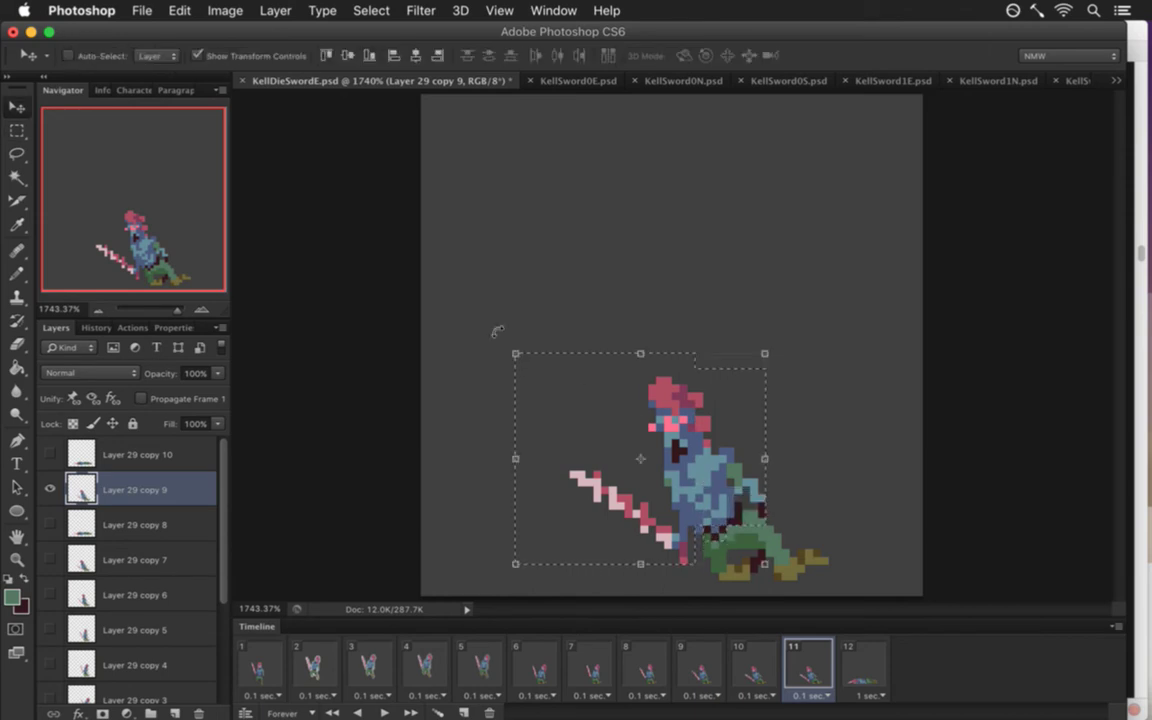
{"action": "left_click_drag", "start_coordinate": [496, 339], "coordinate": [426, 402]}
{"action": "left_click_drag", "start_coordinate": [680, 442], "coordinate": [664, 490]}
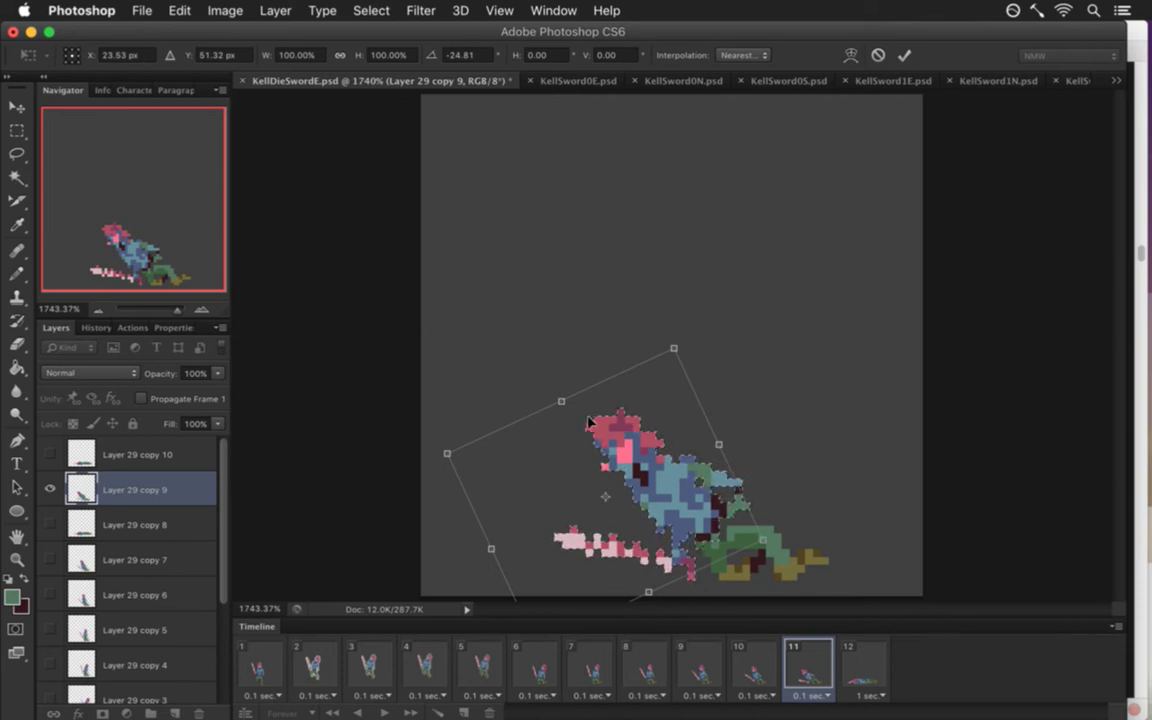
{"action": "left_click_drag", "start_coordinate": [540, 379], "coordinate": [524, 338]}
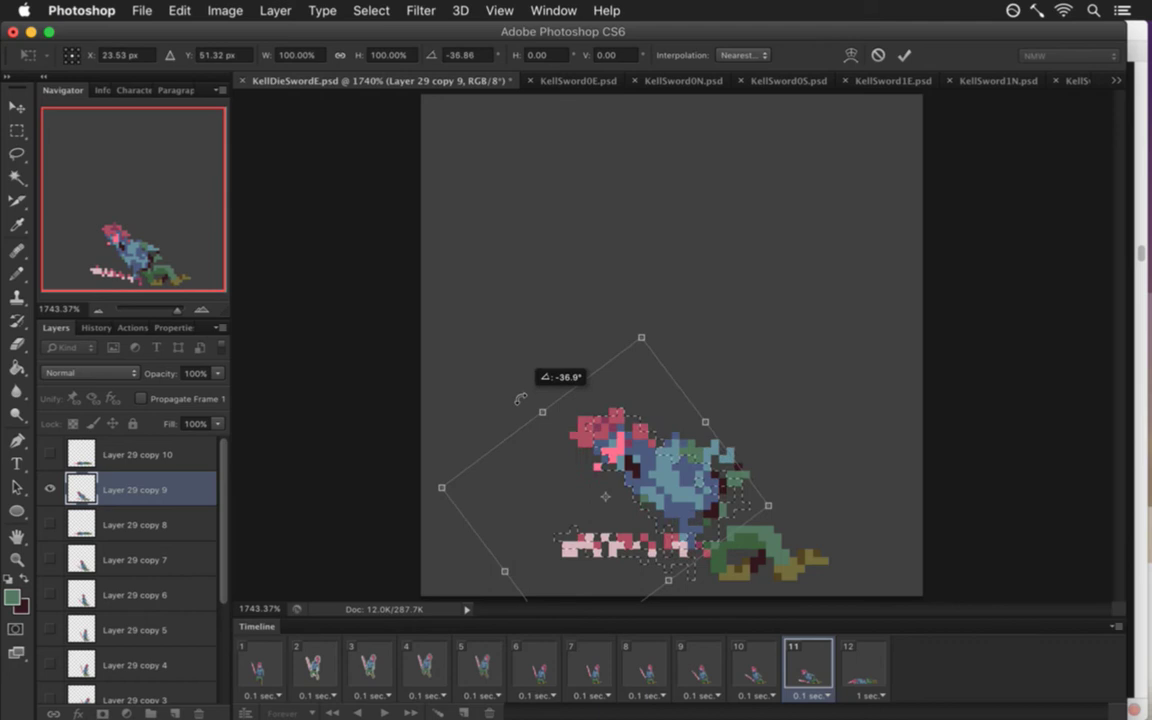
{"action": "left_click_drag", "start_coordinate": [612, 466], "coordinate": [642, 476]}
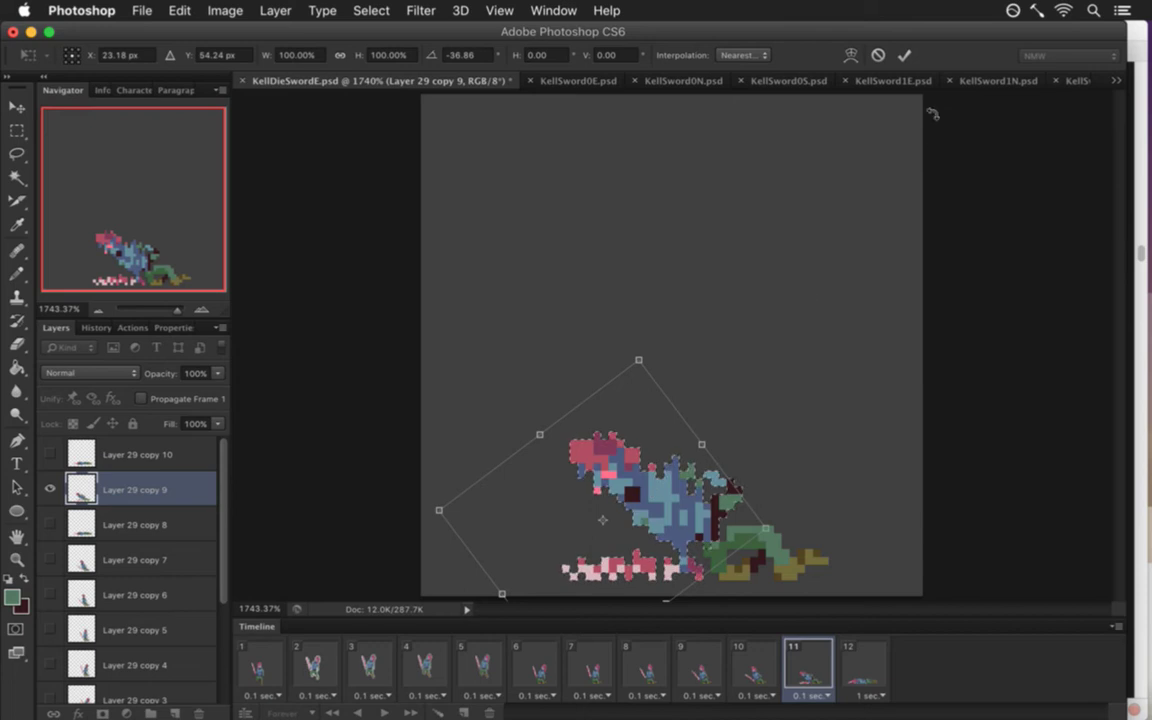
{"action": "left_click", "coordinate": [905, 58]}
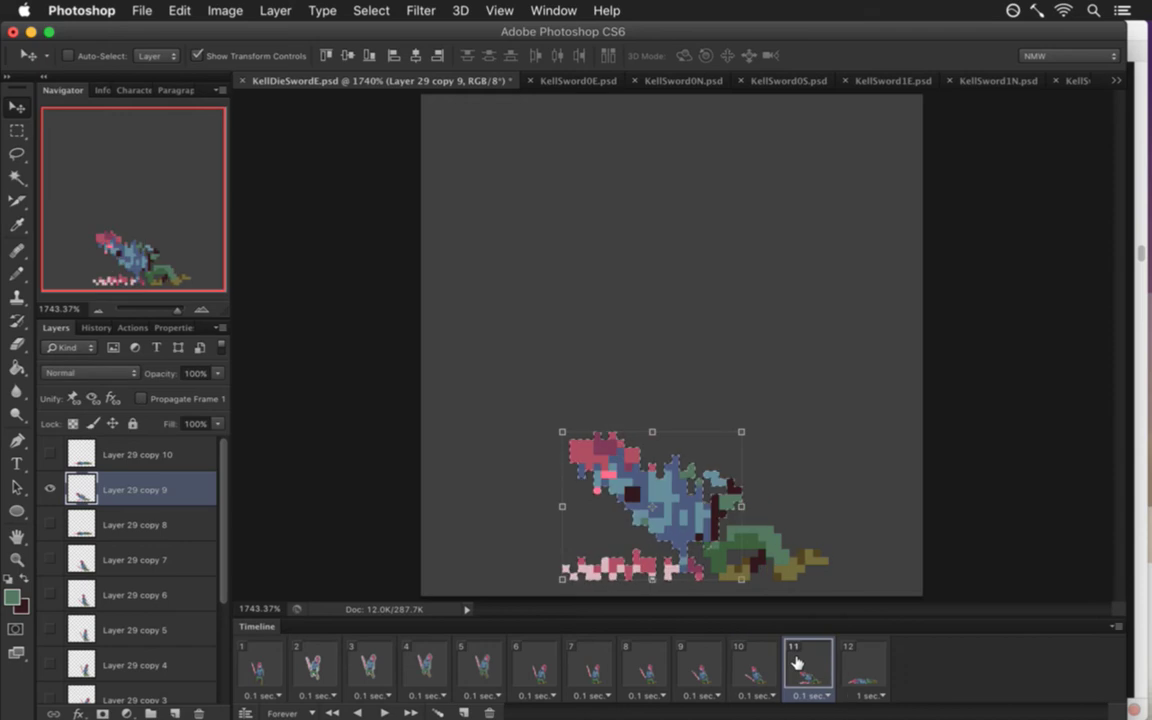
Compare frames 10, 11 and 12, and nudge the rotated upper body two pixels left in frame 11.
{"action": "left_click", "coordinate": [752, 662]}
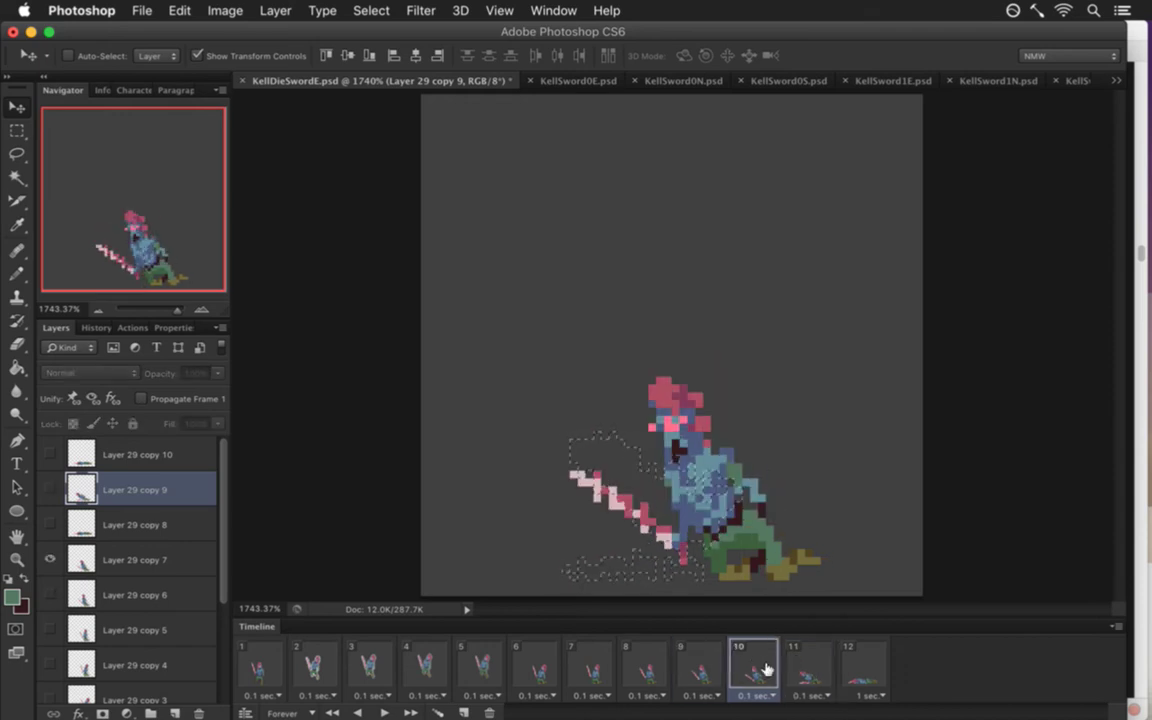
{"action": "left_click", "coordinate": [810, 664]}
{"action": "left_click", "coordinate": [856, 663]}
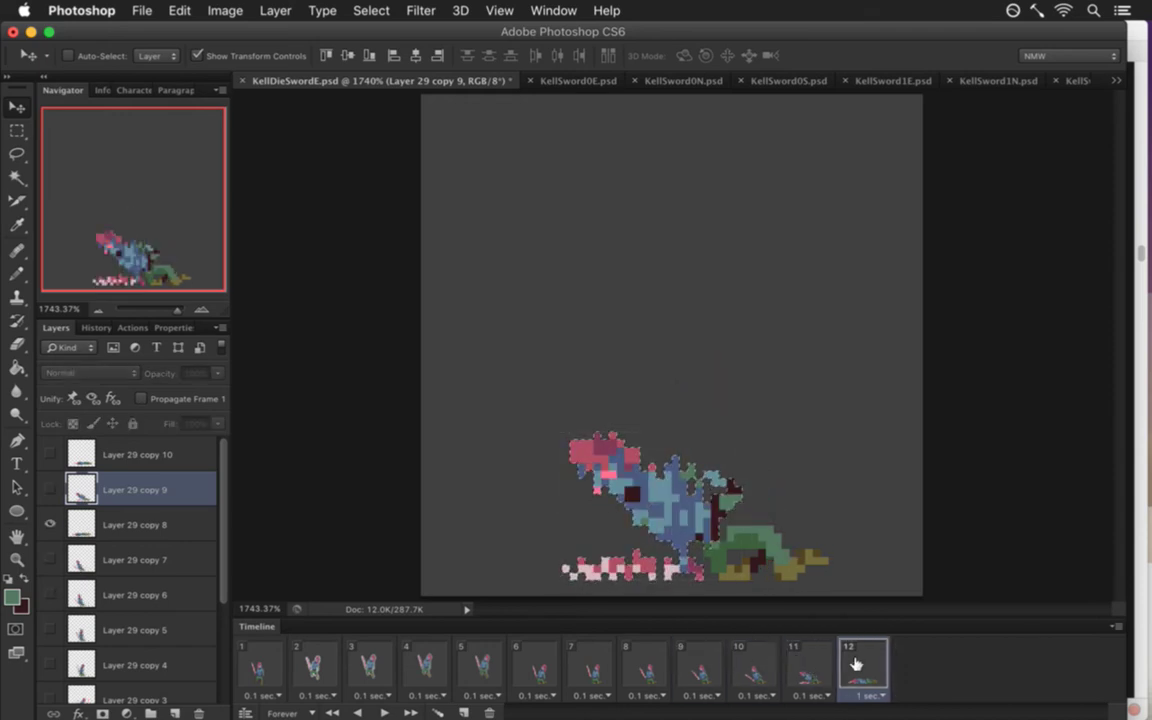
{"action": "left_click", "coordinate": [812, 663]}
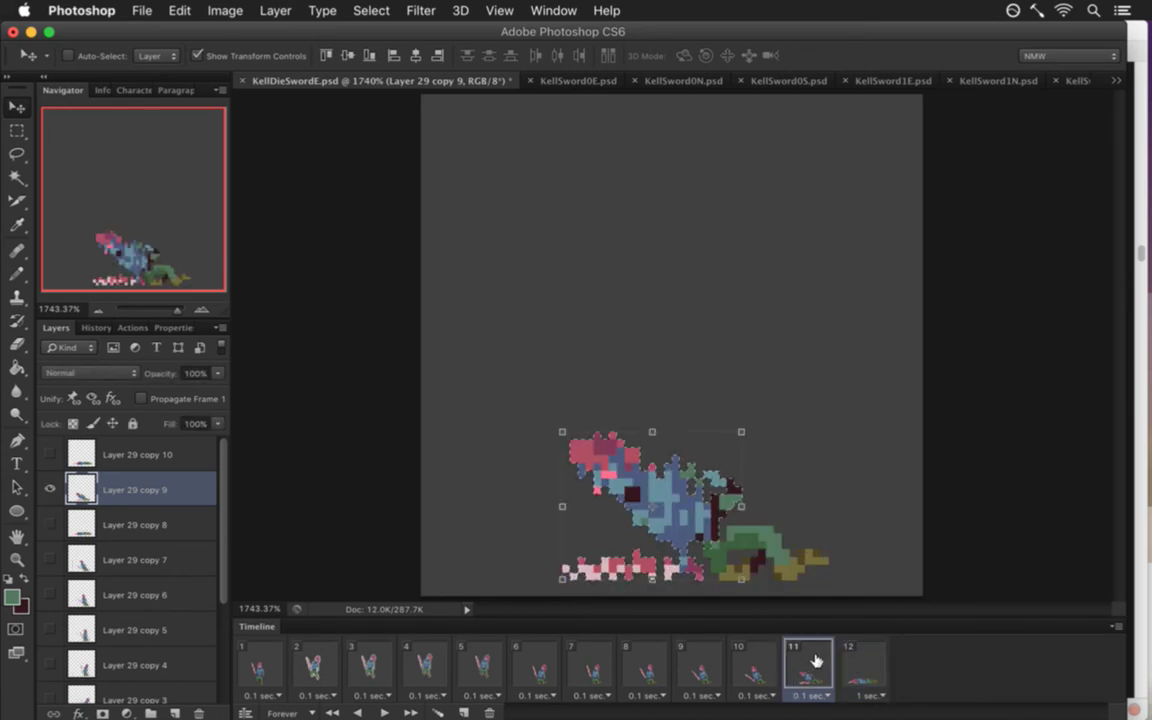
{"action": "key", "text": "Left"}
{"action": "key", "text": "Left"}
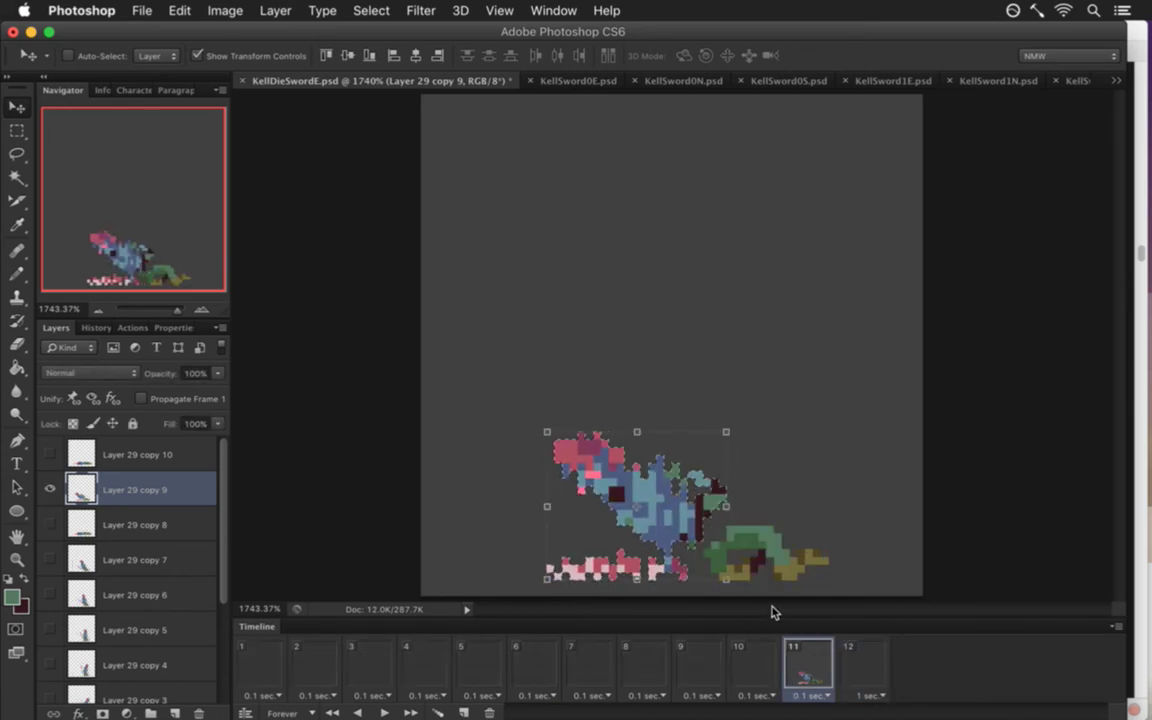
Check the lying pose in frame 12, and move frame 11's sword about four pixels left and two pixels up.
{"action": "key", "text": "m"}
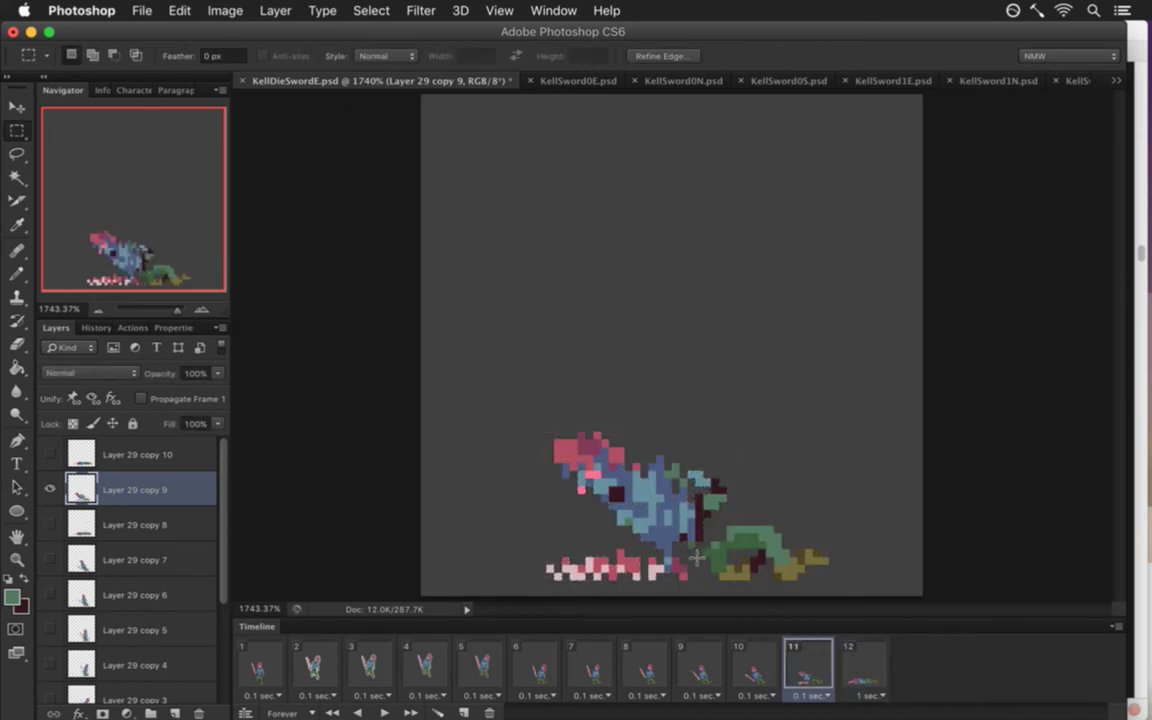
{"action": "left_click", "coordinate": [868, 663]}
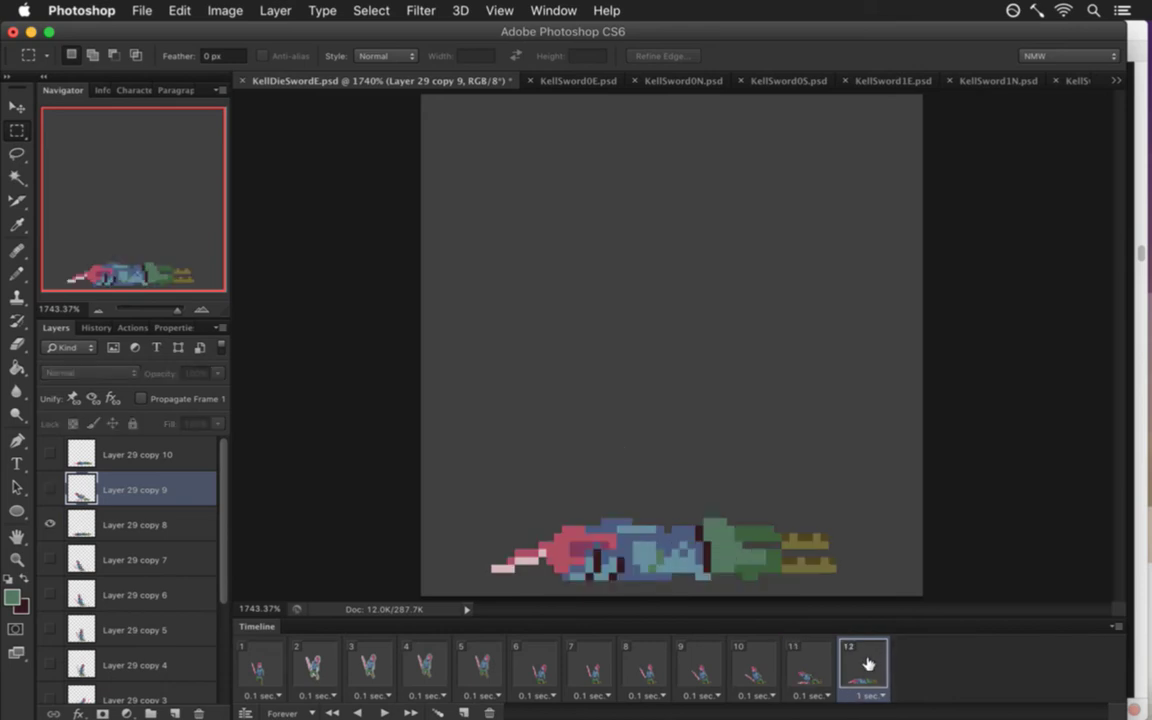
{"action": "left_click", "coordinate": [817, 663]}
{"action": "left_click_drag", "start_coordinate": [510, 551], "coordinate": [666, 572]}
{"action": "key", "text": "v"}
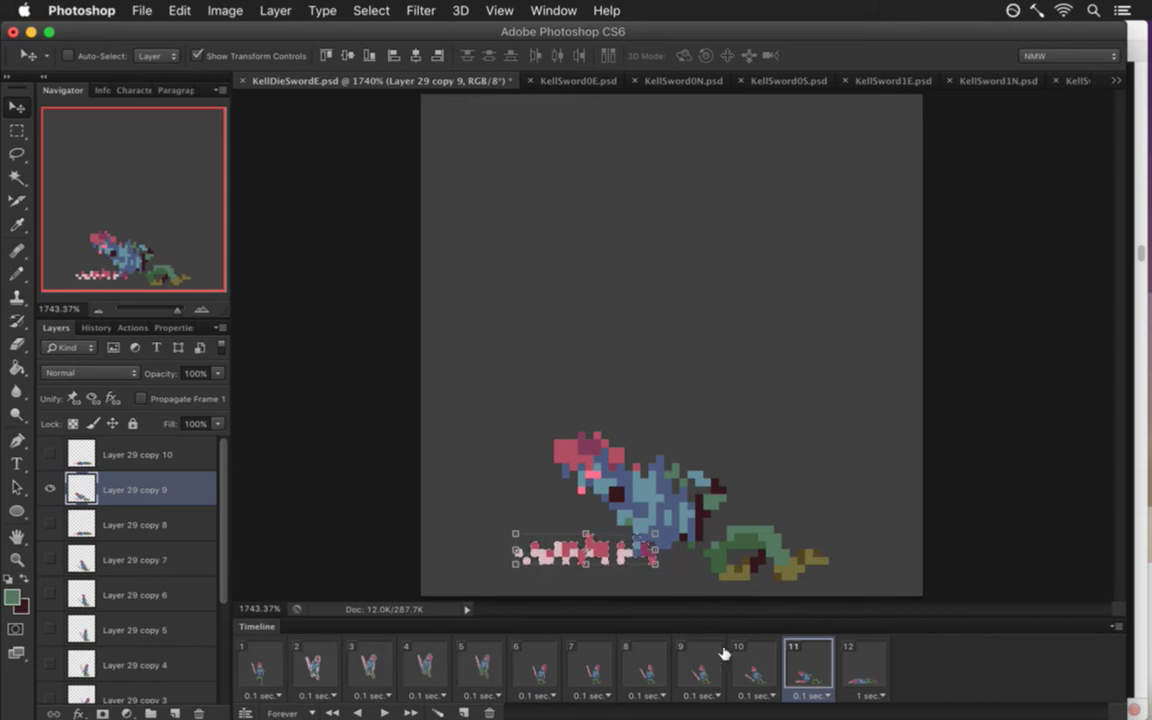
Flip repeatedly between frames 11 and 12 to compare the sword and body positions of the falling and lying poses.
{"action": "key", "text": "m"}
{"action": "left_click", "coordinate": [855, 665]}
{"action": "left_click", "coordinate": [816, 664]}
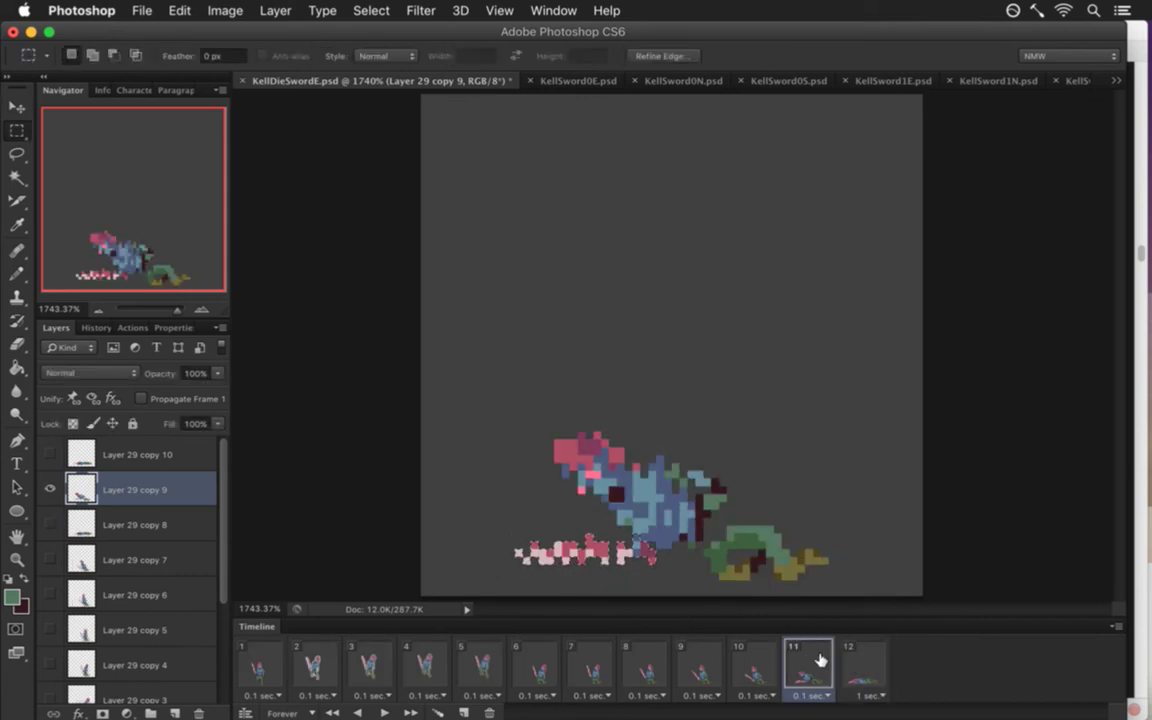
{"action": "left_click", "coordinate": [869, 665]}
{"action": "left_click", "coordinate": [821, 660]}
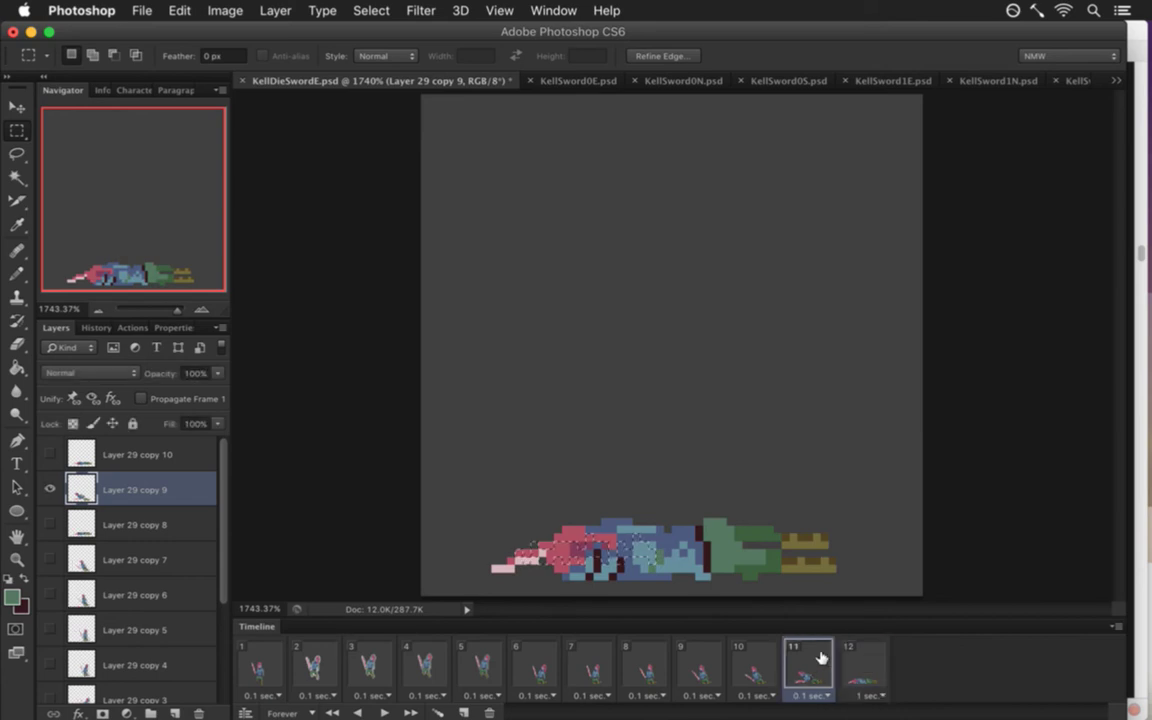
{"action": "left_click", "coordinate": [856, 660]}
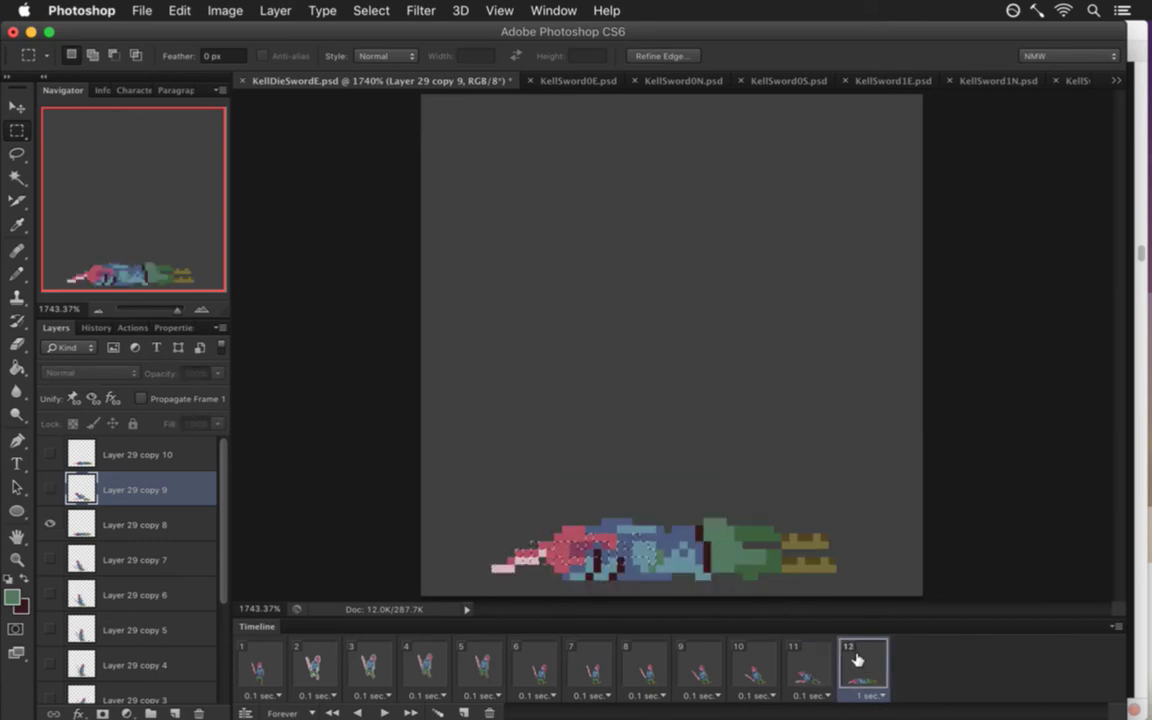
{"action": "left_click", "coordinate": [818, 660]}
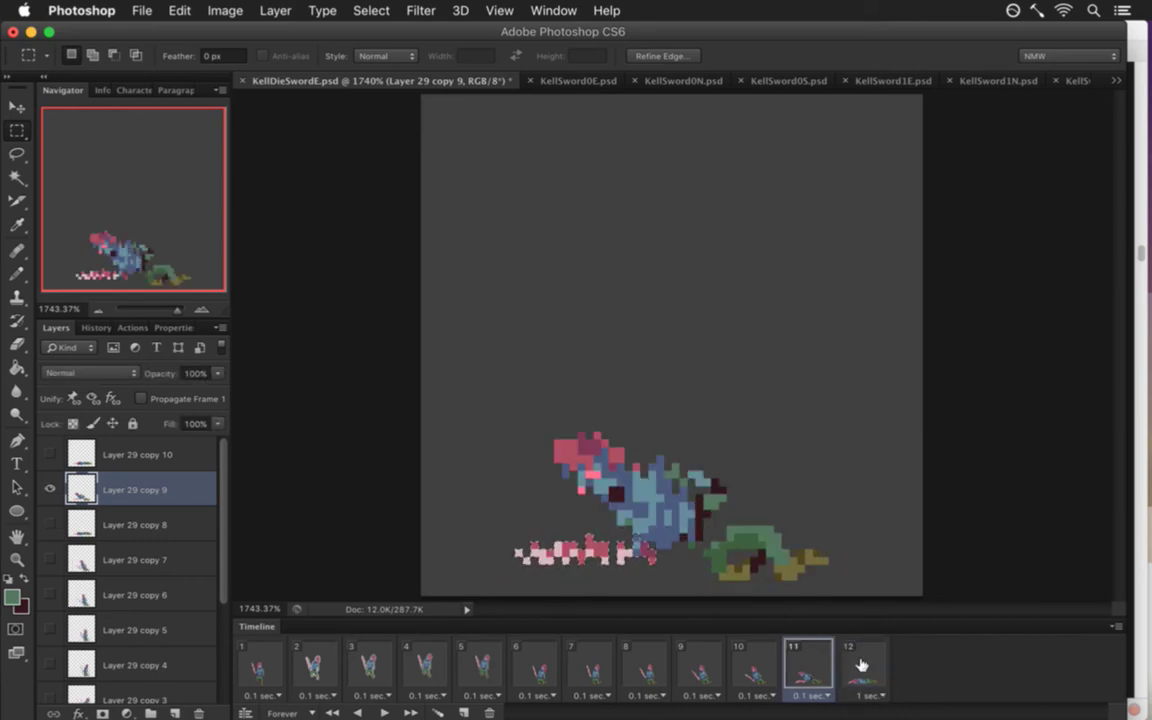
{"action": "left_click", "coordinate": [861, 665]}
{"action": "left_click", "coordinate": [828, 660]}
{"action": "left_click", "coordinate": [856, 662]}
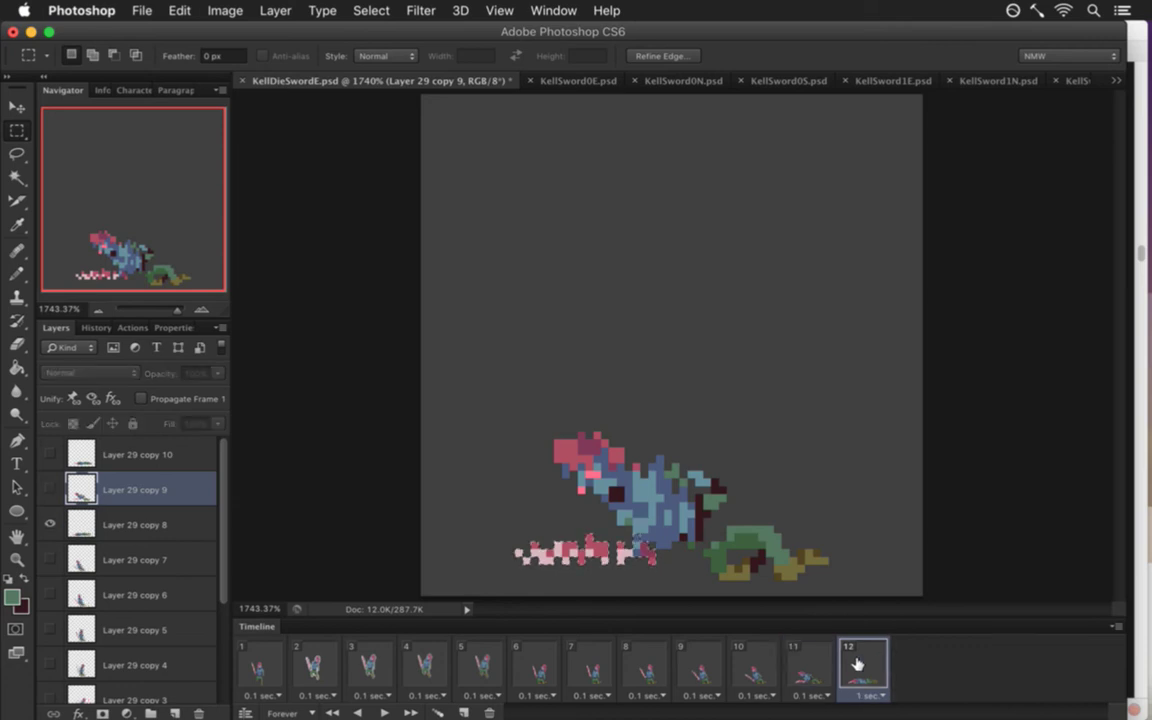
{"action": "left_click", "coordinate": [821, 660]}
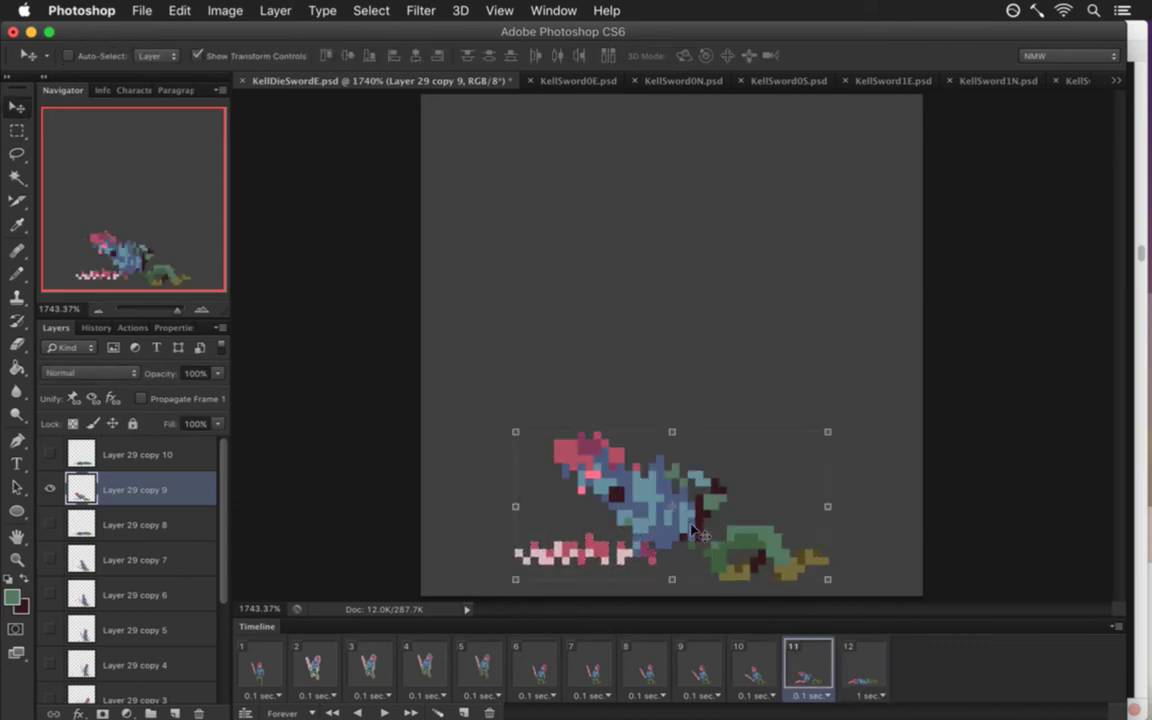
Nudge the whole pose on Layer 29 copy 9 one pixel right and compare frame 11 with frames 10 and 12.
{"action": "key", "text": "ctrl+Right"}
{"action": "left_click", "coordinate": [776, 658]}
{"action": "left_click", "coordinate": [808, 661]}
{"action": "left_click", "coordinate": [863, 668]}
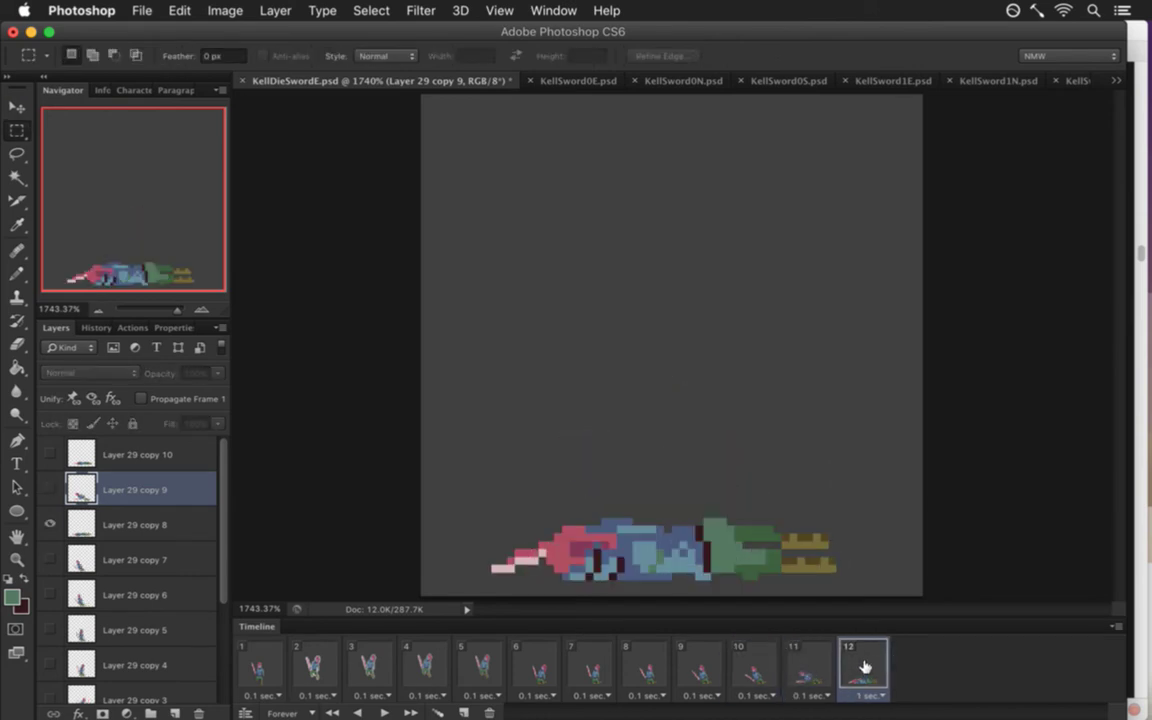
{"action": "left_click", "coordinate": [812, 658]}
{"action": "left_click", "coordinate": [841, 658]}
{"action": "left_click", "coordinate": [818, 656]}
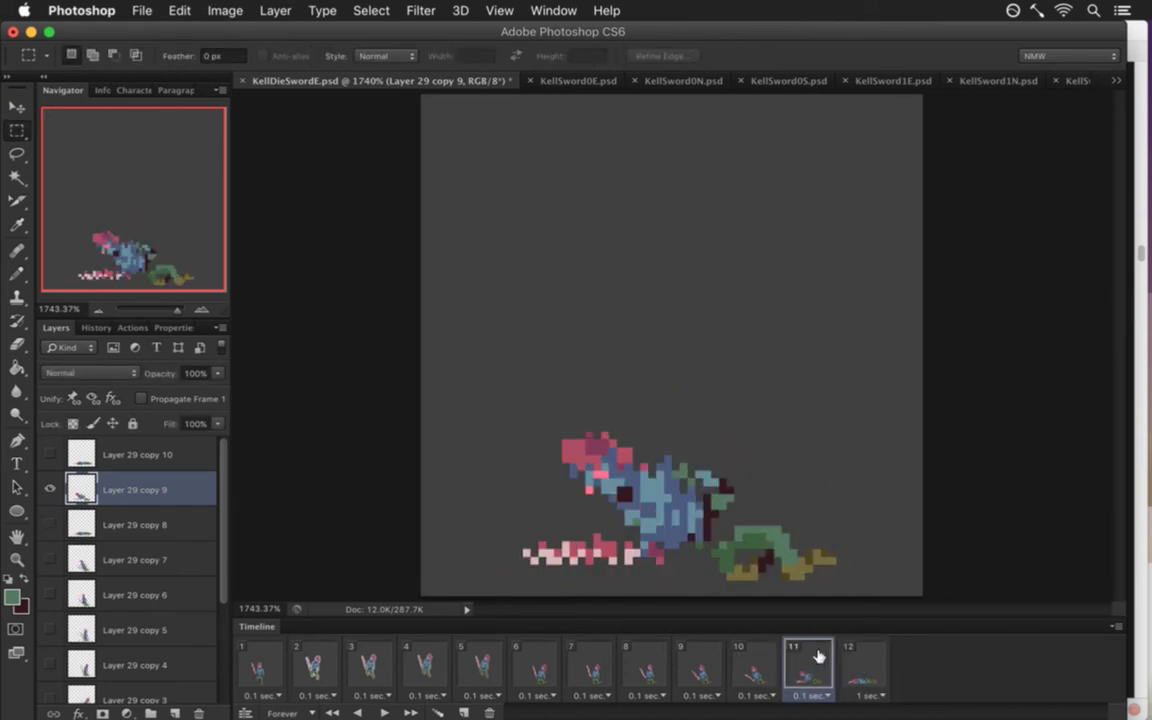
{"action": "left_click", "coordinate": [845, 660]}
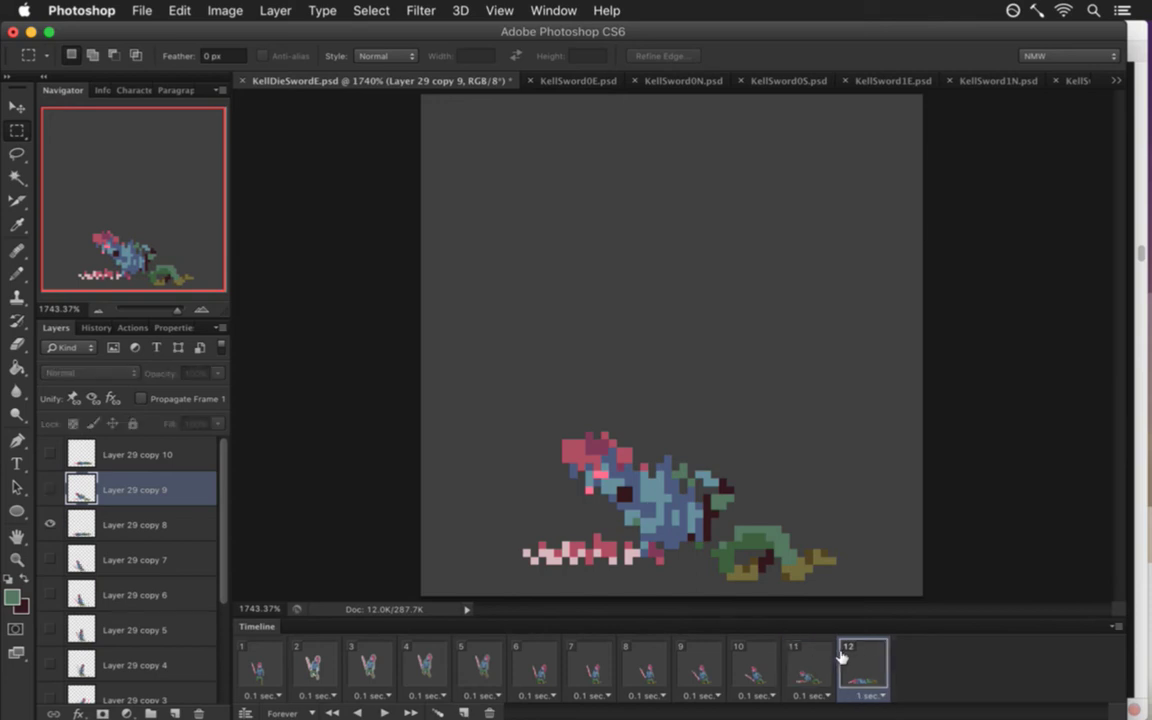
{"action": "left_click", "coordinate": [818, 655]}
Shift the legs in frame 11 one pixel left and paint green pixels to join the hip to the torso.
{"action": "mouse_move", "coordinate": [711, 526]}
{"action": "left_mouse_down"}
{"action": "mouse_move", "coordinate": [836, 579]}
{"action": "mouse_move", "coordinate": [872, 558]}
{"action": "left_mouse_up"}
{"action": "key", "text": "v"}
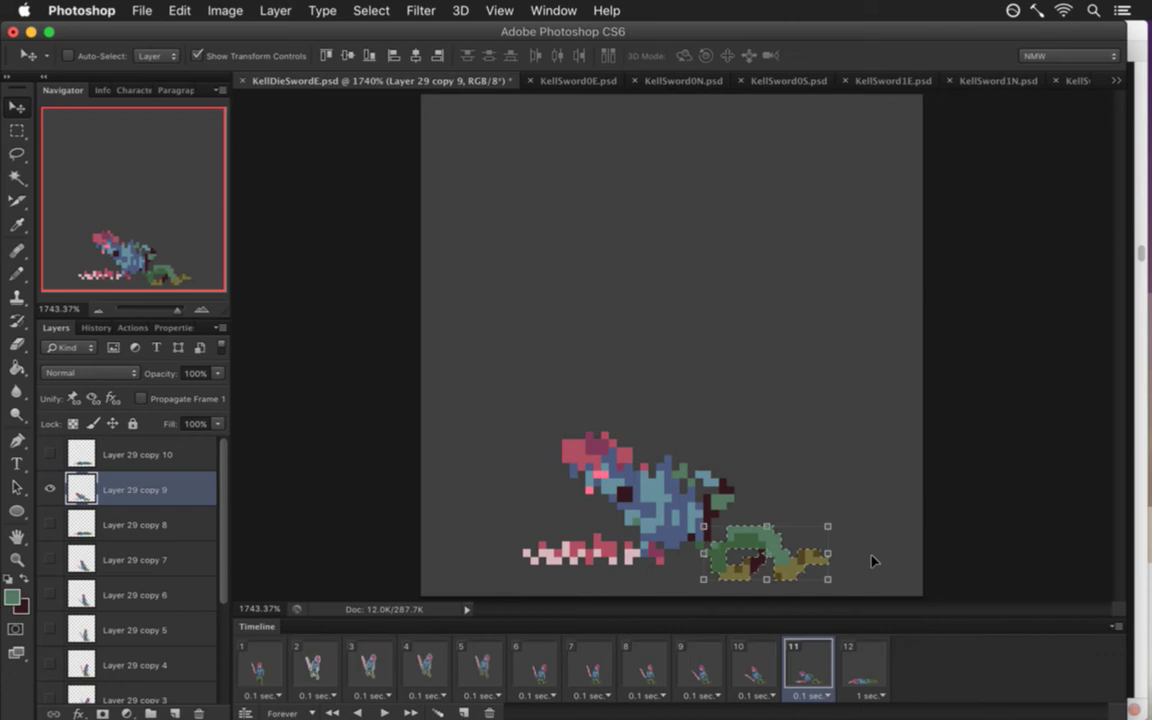
{"action": "key", "text": "super+d"}
{"action": "key", "text": "m"}
{"action": "key", "text": "b"}
{"action": "key", "text": "shift+b"}
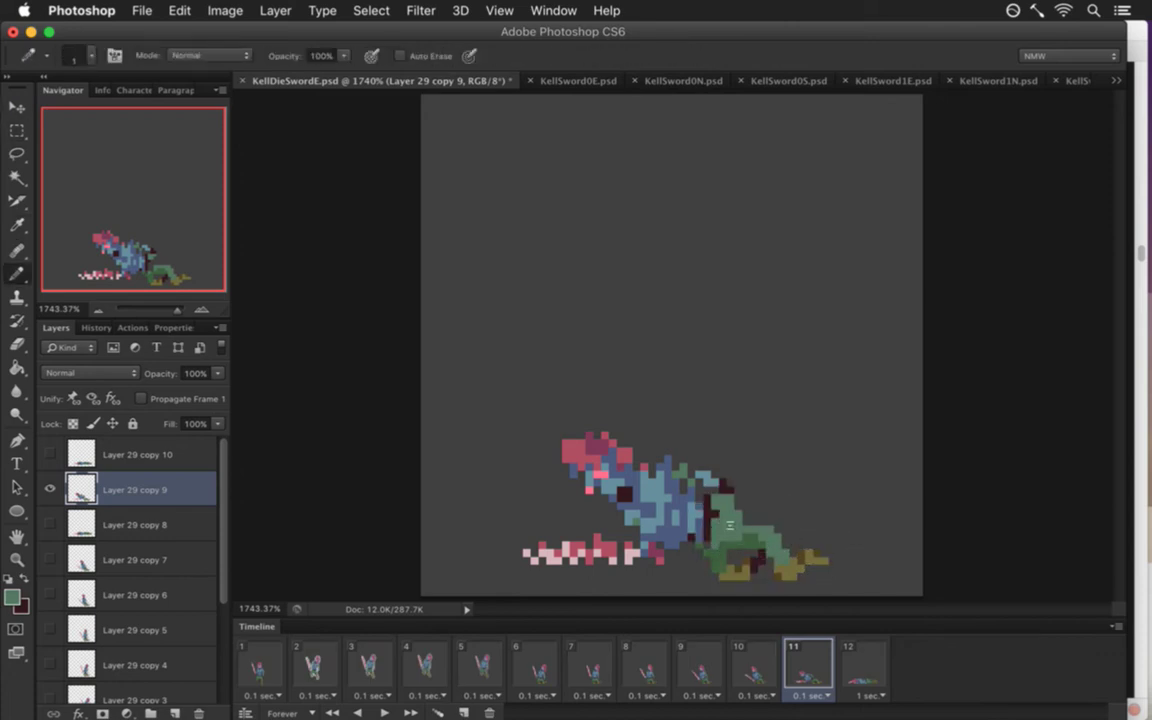
{"action": "left_click_drag", "start_coordinate": [730, 515], "coordinate": [740, 528]}
Redraw the belt along the hip in the sampled dark maroon and fill the lower torso beside it with blue.
{"action": "key", "text": "i"}
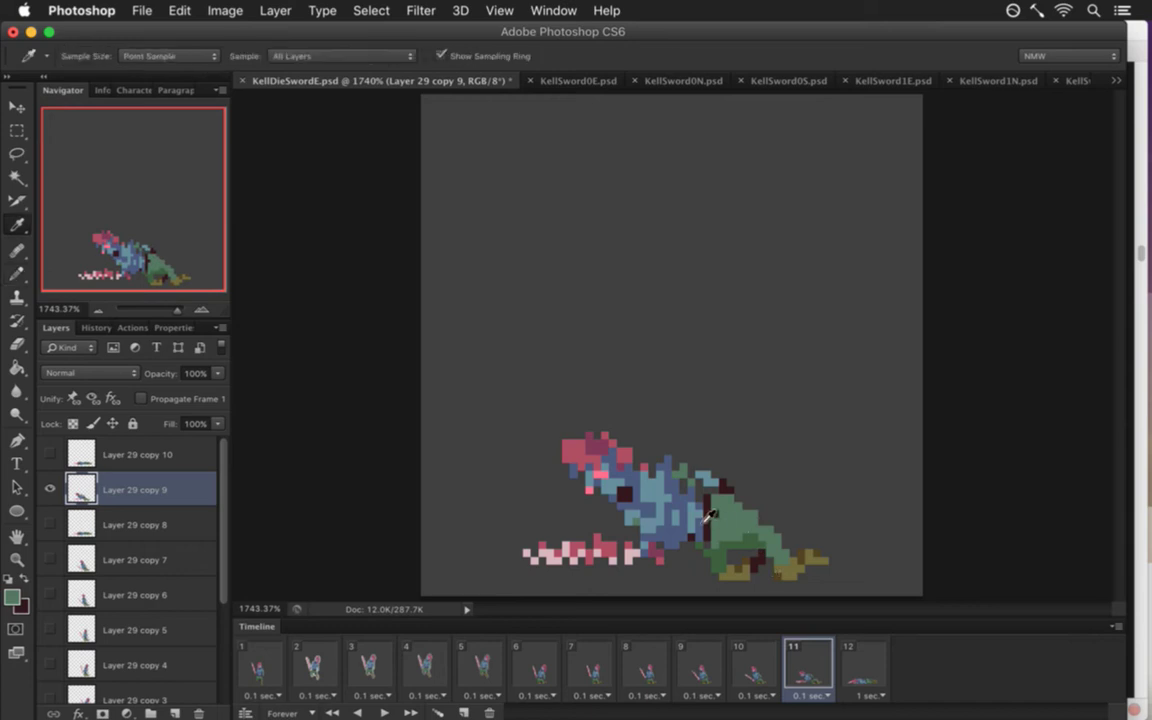
{"action": "left_click", "coordinate": [713, 515]}
{"action": "key", "text": "b"}
{"action": "left_click", "coordinate": [727, 519]}
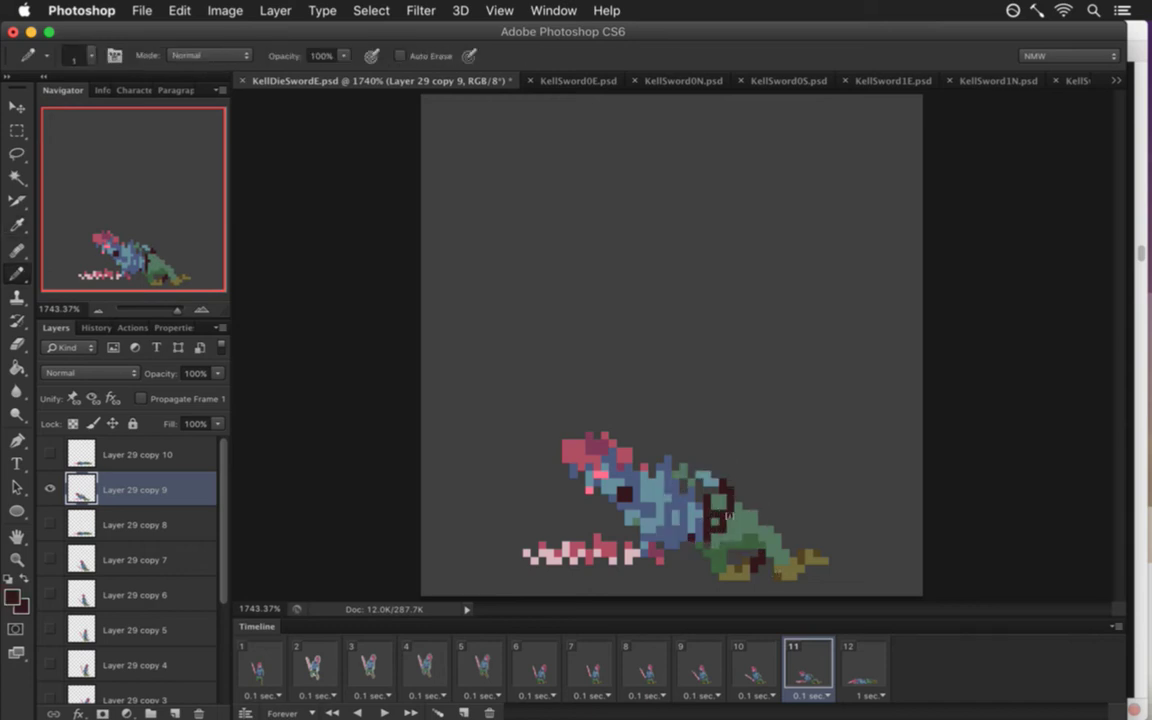
{"action": "left_click", "coordinate": [694, 516], "text": "alt"}
{"action": "left_click", "coordinate": [713, 530], "text": "alt"}
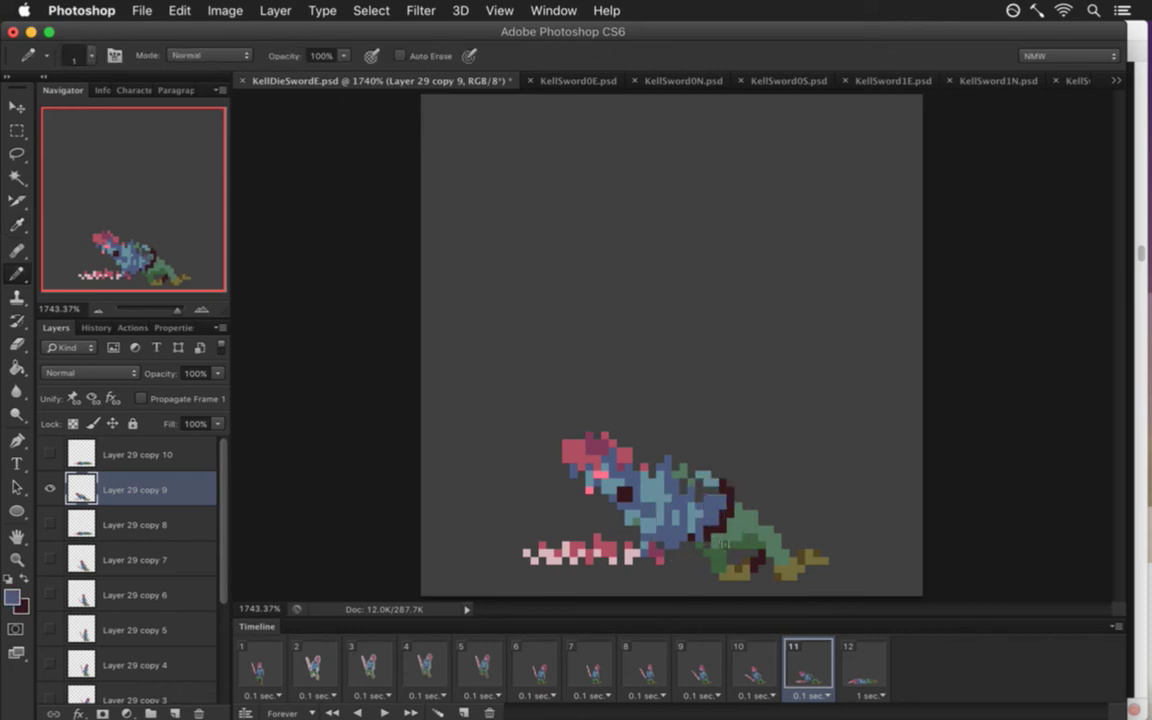
Review the death sequence by viewing frames 12, 11, 10, 9 and 1.
{"action": "left_click", "coordinate": [864, 660]}
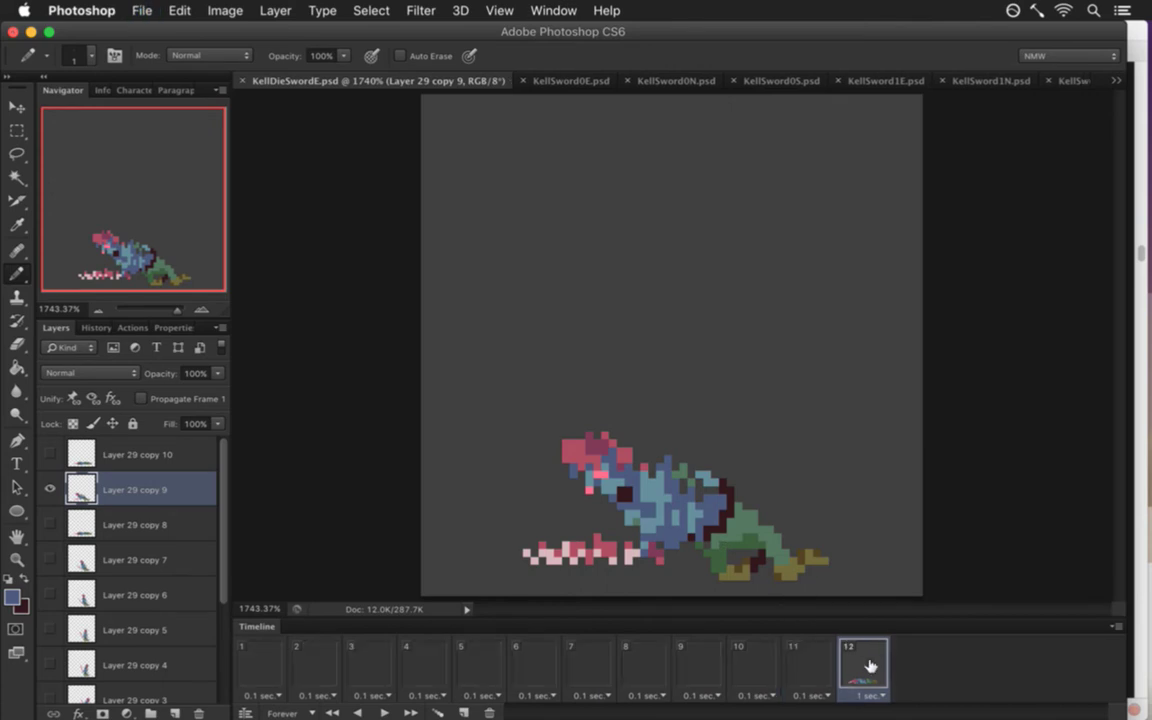
{"action": "left_click", "coordinate": [813, 663]}
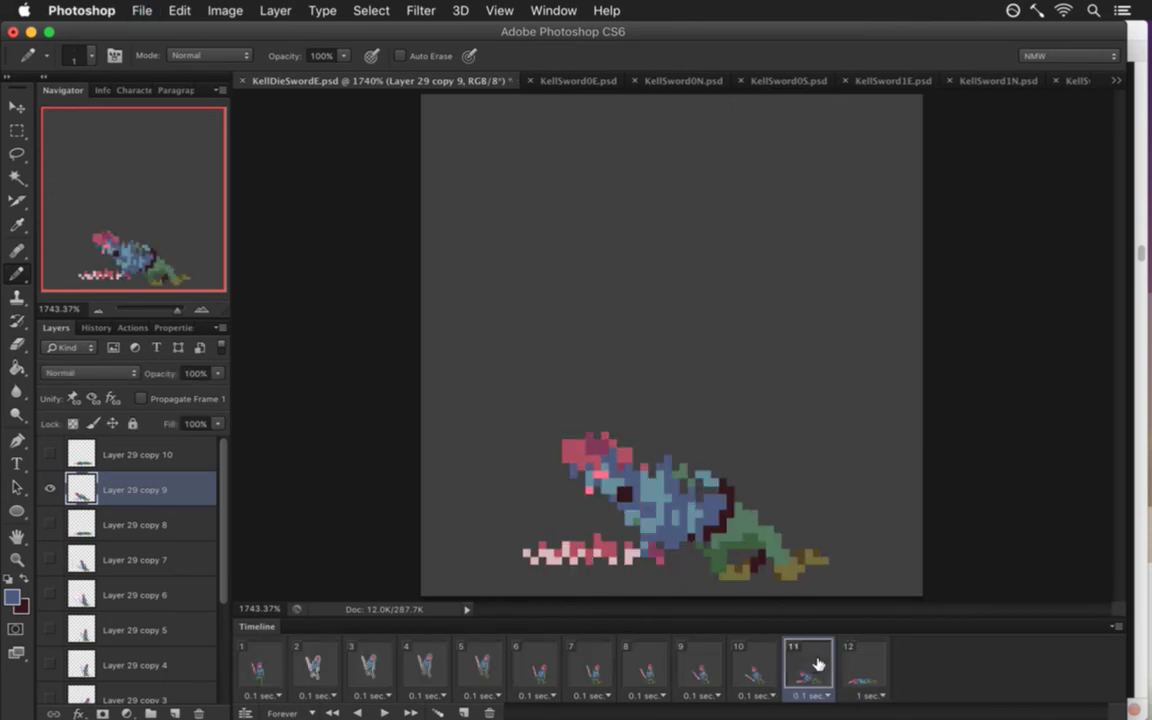
{"action": "left_click", "coordinate": [760, 663]}
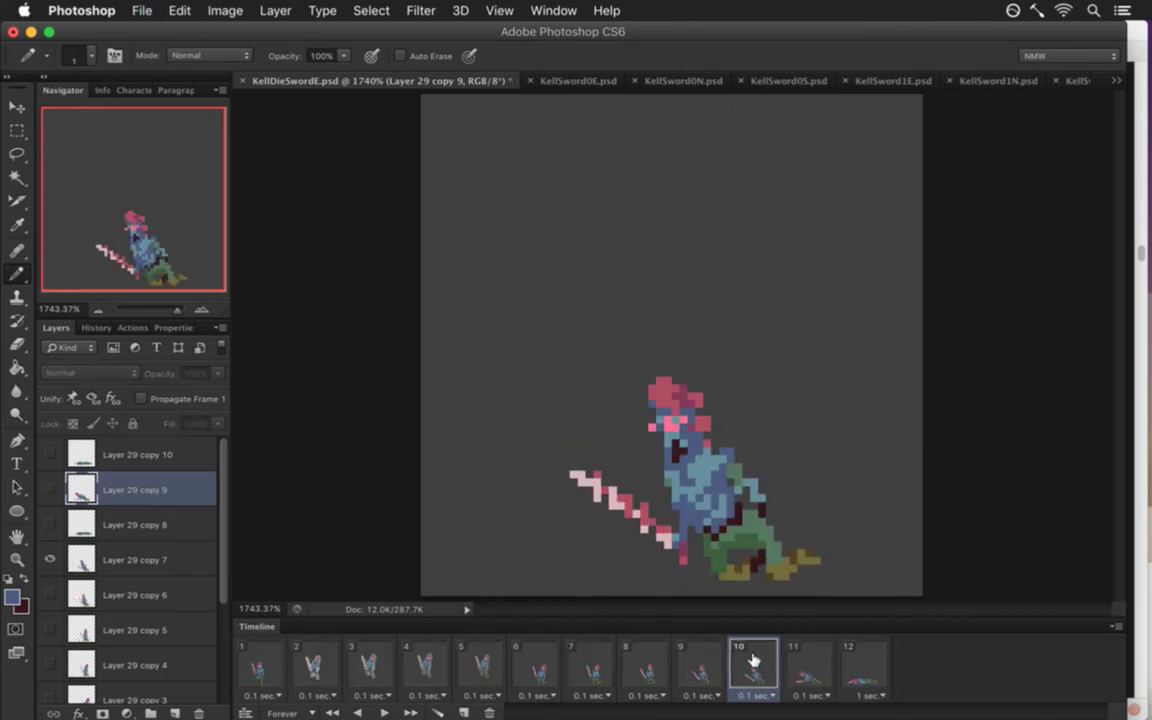
{"action": "left_click", "coordinate": [707, 663]}
{"action": "left_click", "coordinate": [272, 658]}
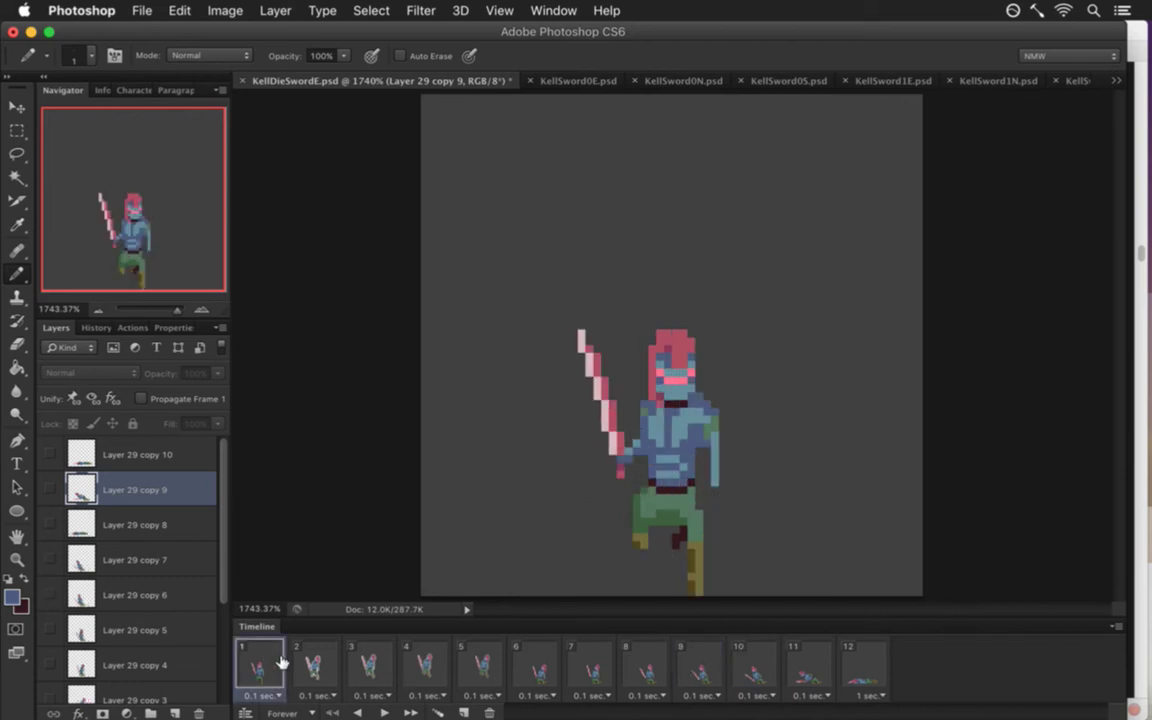
Play back the death animation from the first frame and set the delay of frame 12 to 0.1 seconds.
{"action": "left_click", "coordinate": [386, 710]}
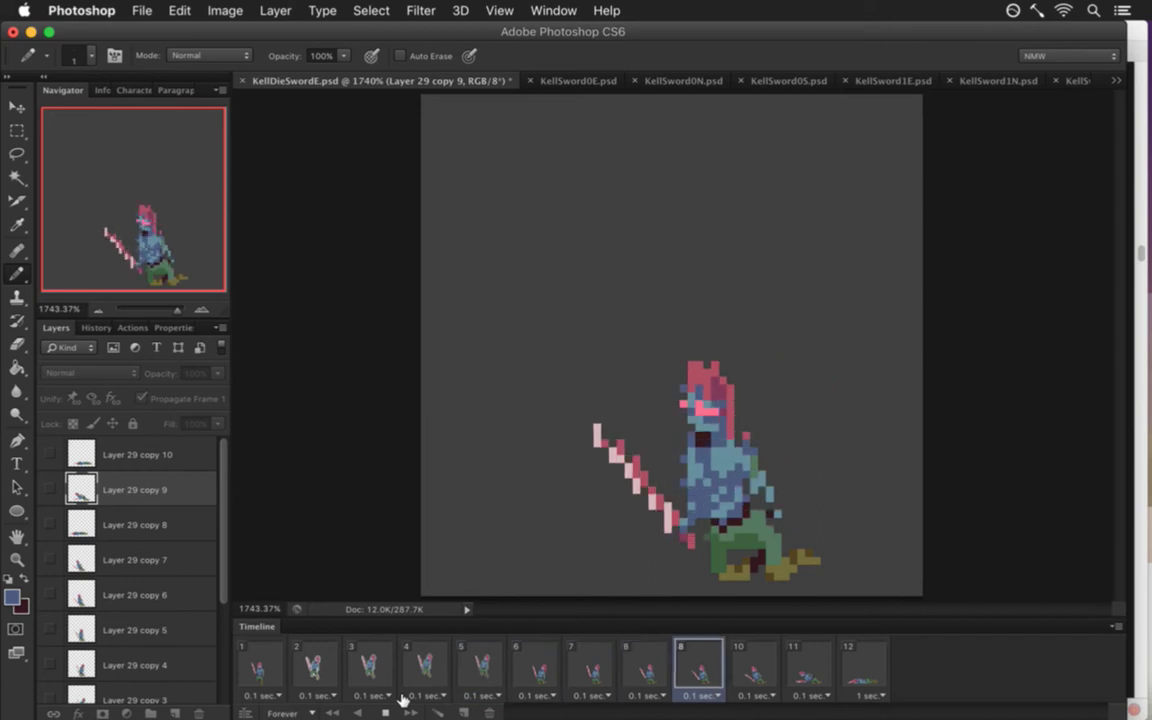
{"action": "left_click", "coordinate": [279, 660]}
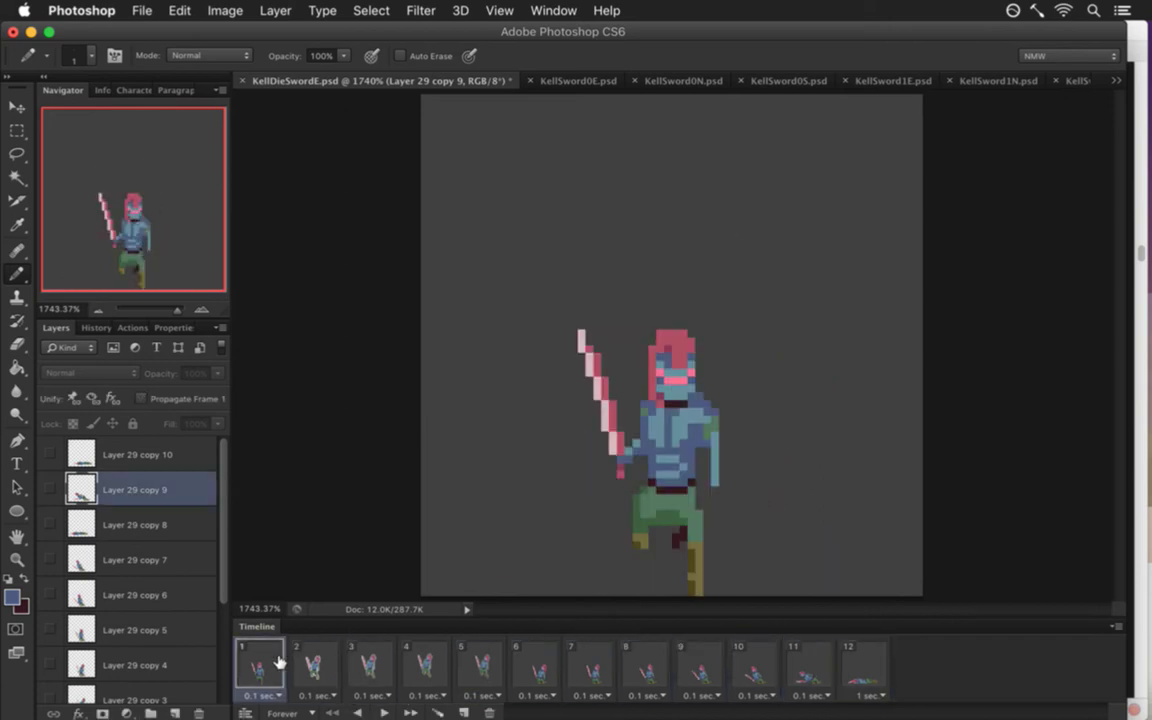
{"action": "left_click", "coordinate": [868, 666], "text": "shift"}
{"action": "left_click", "coordinate": [868, 694]}
{"action": "left_click", "coordinate": [818, 645]}
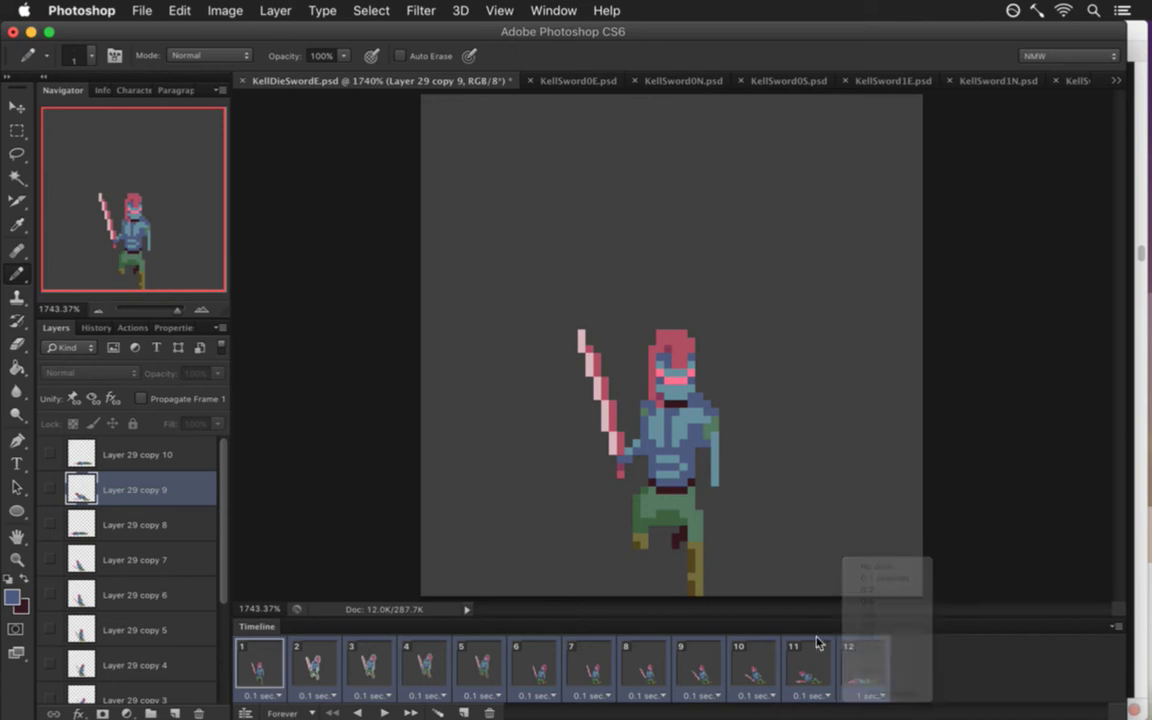
{"action": "left_click", "coordinate": [815, 655]}
{"action": "left_click", "coordinate": [851, 663]}
{"action": "left_click", "coordinate": [869, 694]}
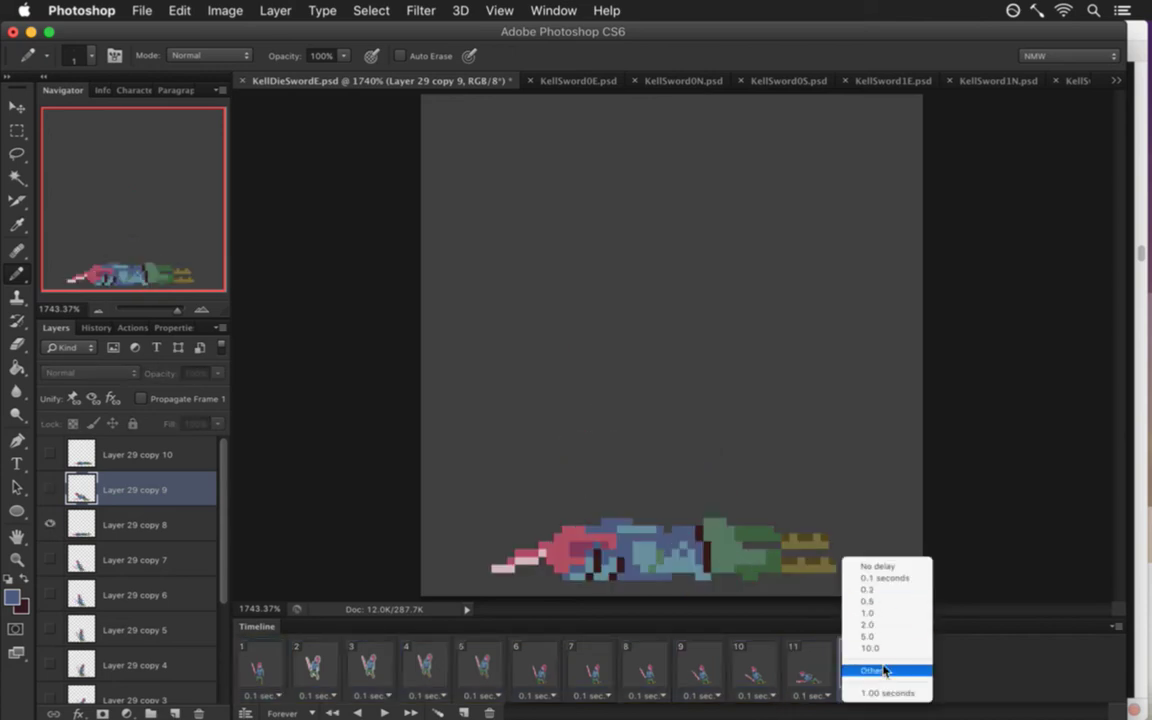
{"action": "left_click", "coordinate": [867, 613]}
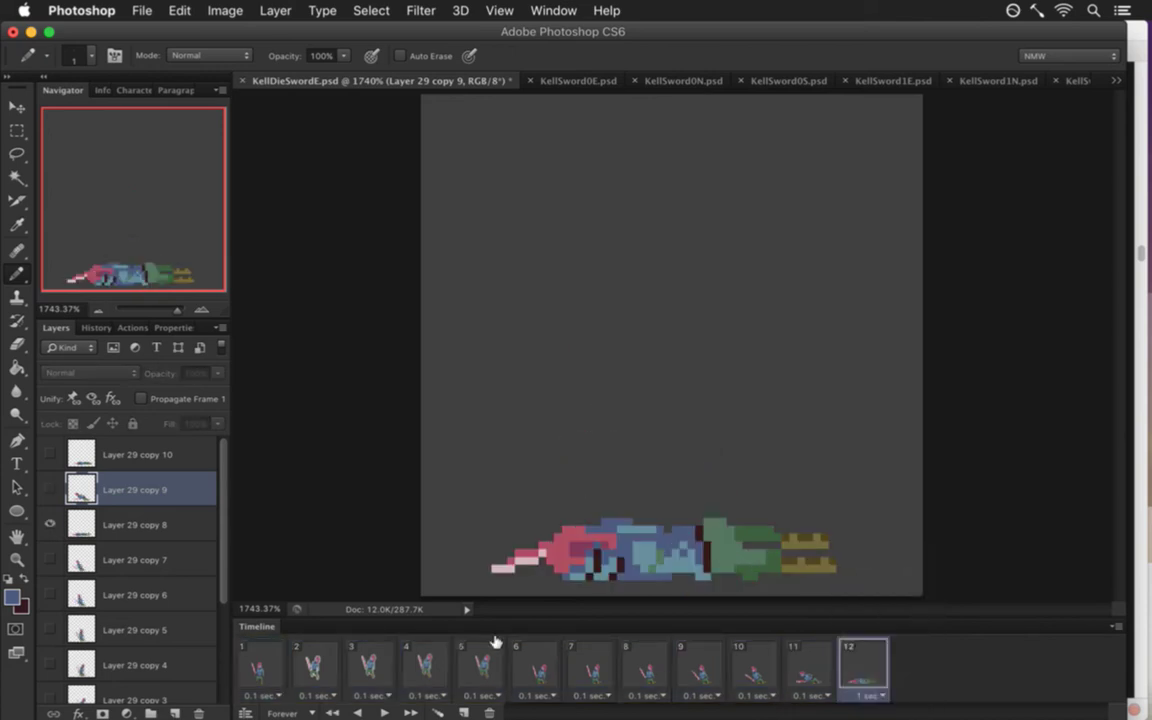
Hide the Color Fill 1 copy 4 background in all twelve frames and render them as the KellDieSwordE.png image sequence, replacing the existing one.
{"action": "left_click", "coordinate": [862, 656]}
{"action": "left_click", "coordinate": [258, 656], "text": "shift"}
{"action": "left_click_drag", "start_coordinate": [219, 560], "coordinate": [219, 665]}
{"action": "left_click", "coordinate": [53, 681]}
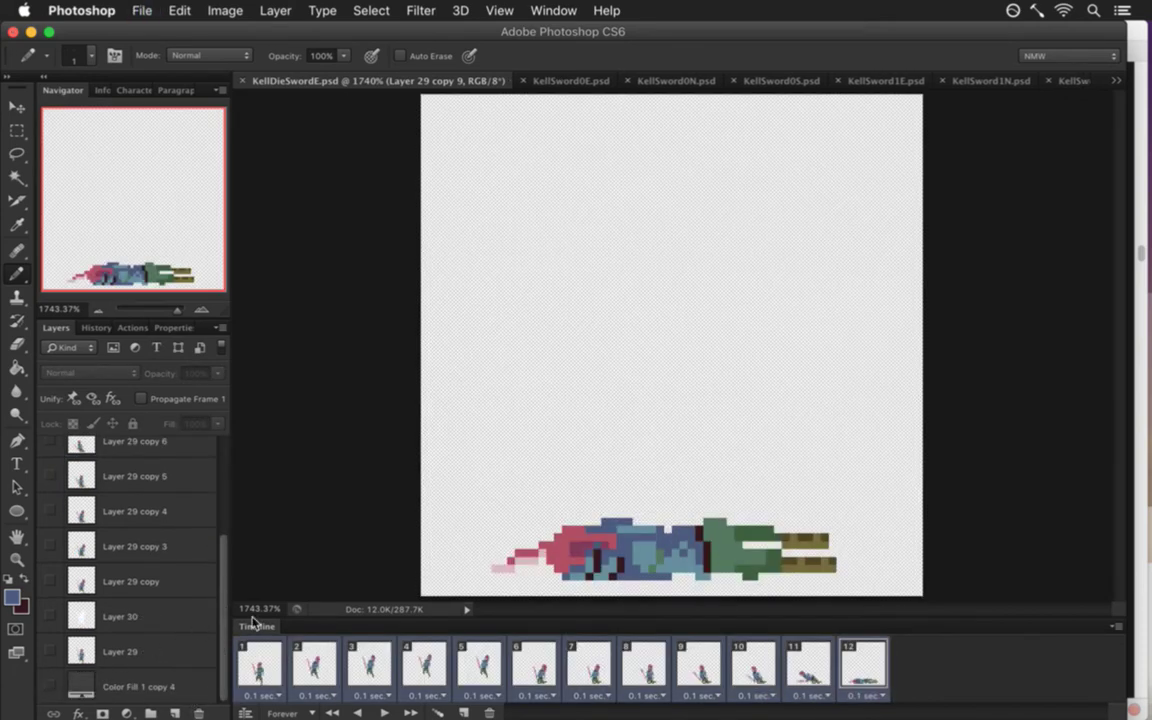
{"action": "key", "text": "super+alt+shift+r"}
{"action": "key", "text": "Return"}
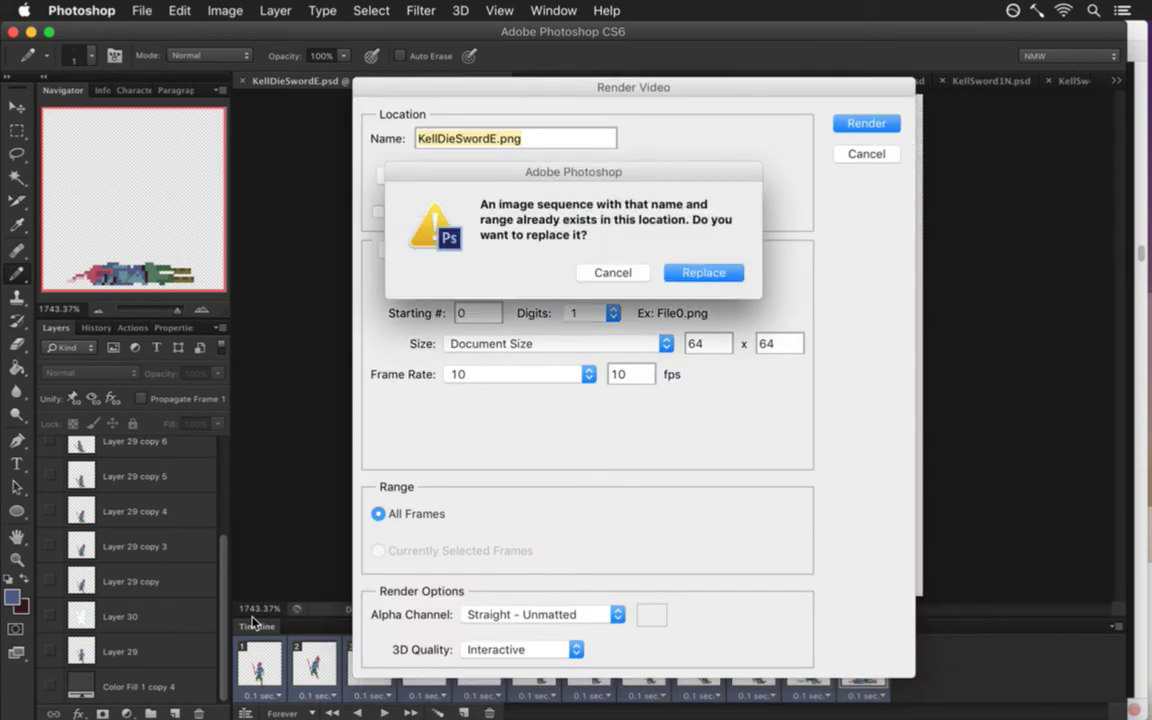
{"action": "key", "text": "Return"}
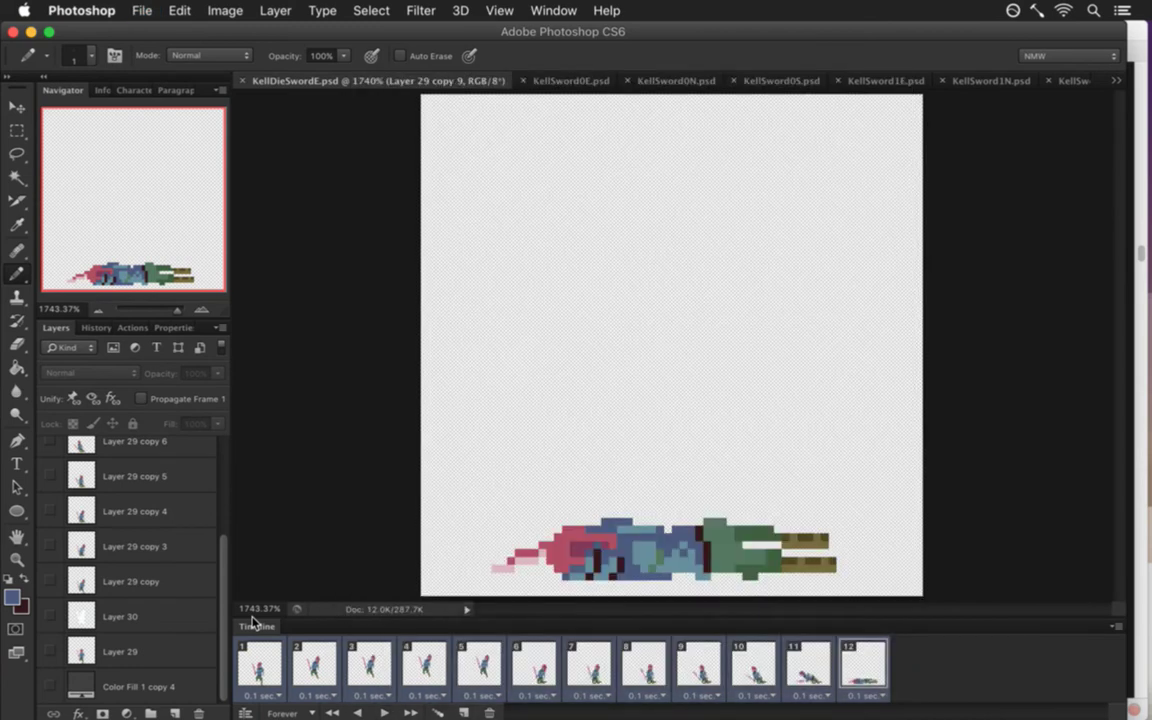
Show the Color Fill 1 copy 4 background layer again and save the document.
{"action": "left_click", "coordinate": [50, 686]}
{"action": "key", "text": "super+s"}
Switch to Finder and preview the exported images in the Shadow folder one after another, starting at KellDieSwordE6.png.
{"action": "key", "text": "super+Tab"}
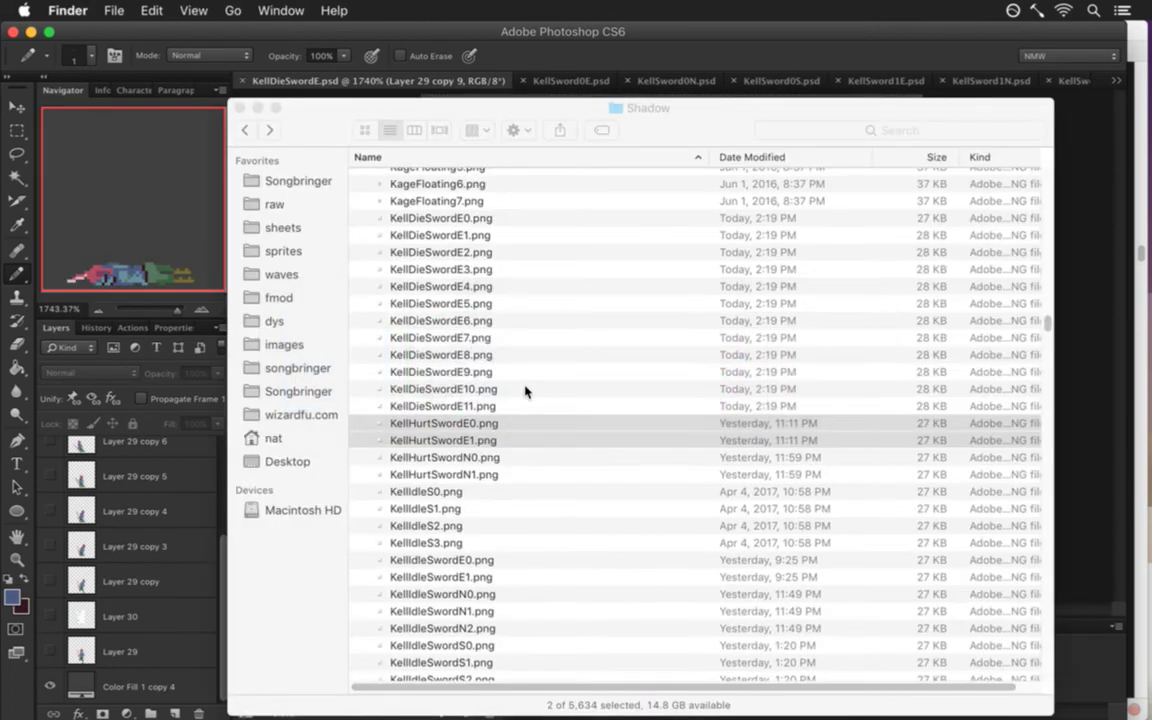
{"action": "left_click", "coordinate": [493, 321]}
{"action": "key", "text": "space"}
{"action": "key", "text": "Down"}
{"action": "key", "text": "Down"}
{"action": "key", "text": "Down"}
{"action": "key", "text": "Down"}
{"action": "key", "text": "Down"}
{"action": "key", "text": "Down"}
{"action": "key", "text": "space"}
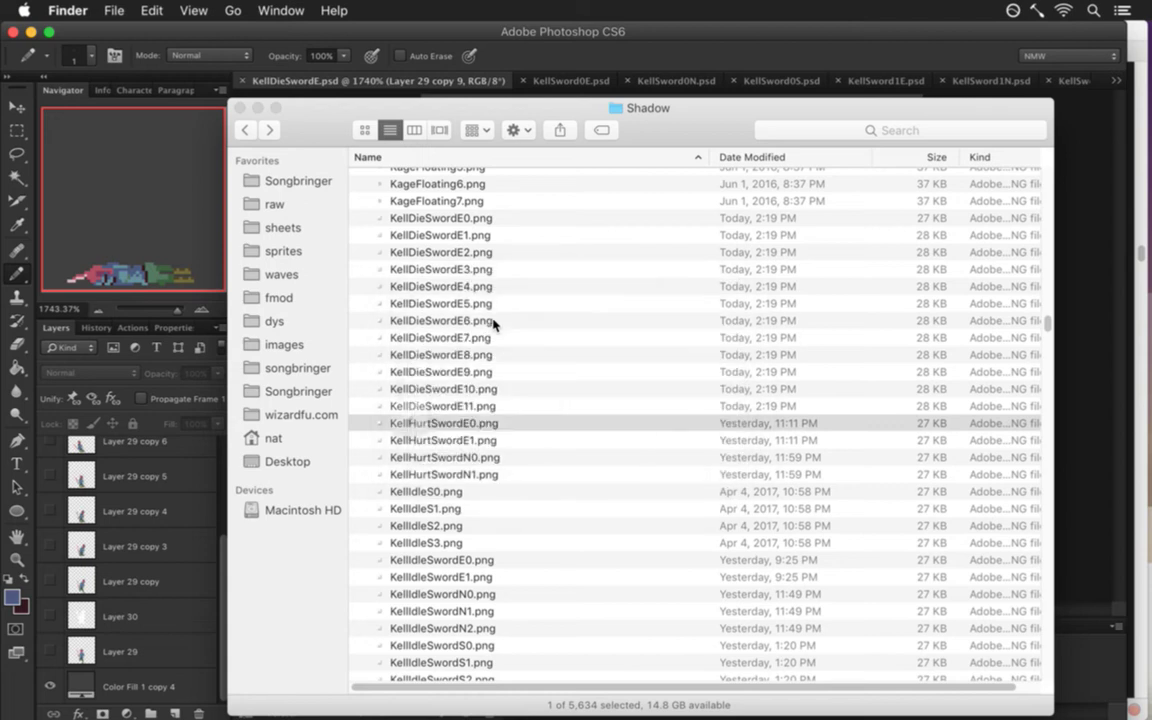
Switch to iTerm2 and run the Songbringer Mac debug build from the CollisionSystem.cpp editor.
{"action": "key", "text": "super+Tab"}
{"action": "key", "text": "super+Tab"}
{"action": "key", "text": "super+Tab"}
{"action": "key", "text": "super+Tab"}
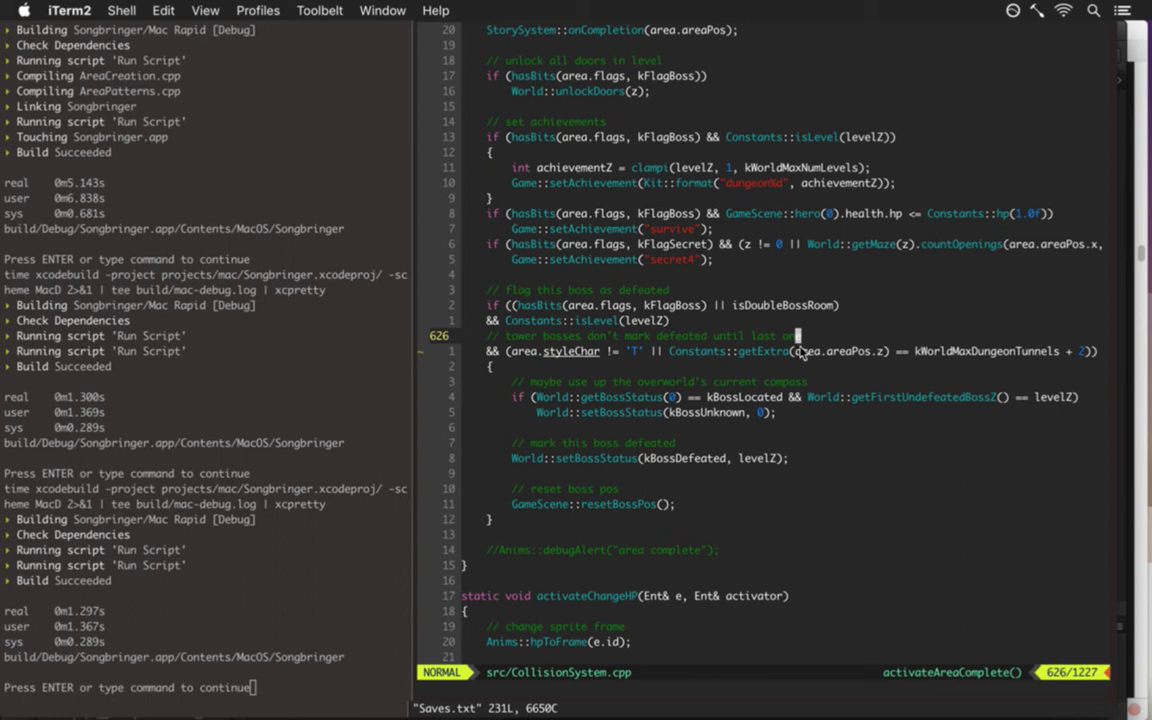
{"action": "key", "text": "F5"}
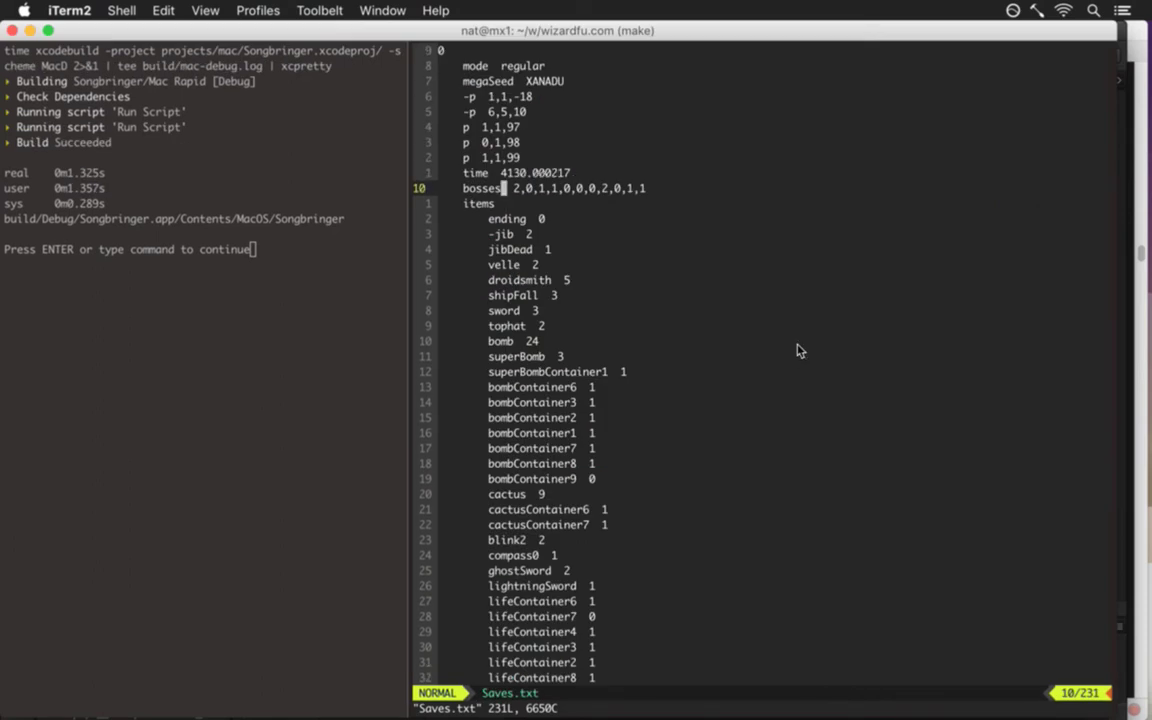
Set the second-to-last value on the bosses line of Saves.txt to 0, save the file and start the game.
{"action": "key", "text": "dollar"}
{"action": "key", "text": "h"}
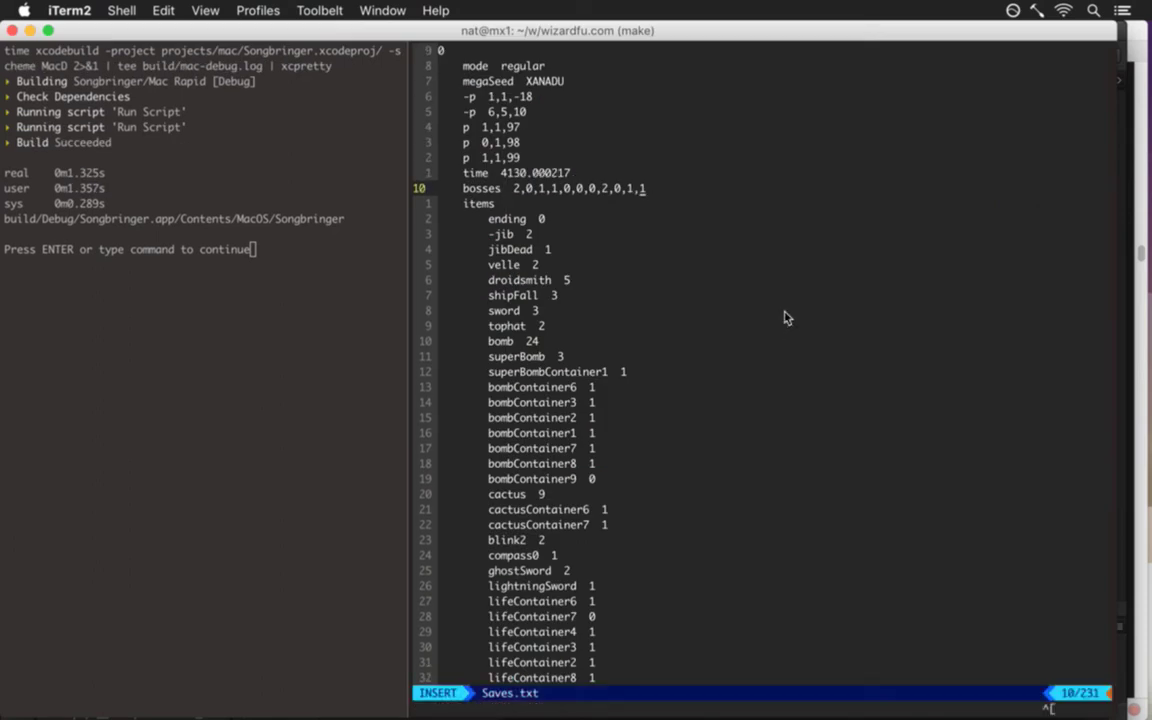
{"action": "key", "text": "0"}
{"action": "key", "text": "Escape"}
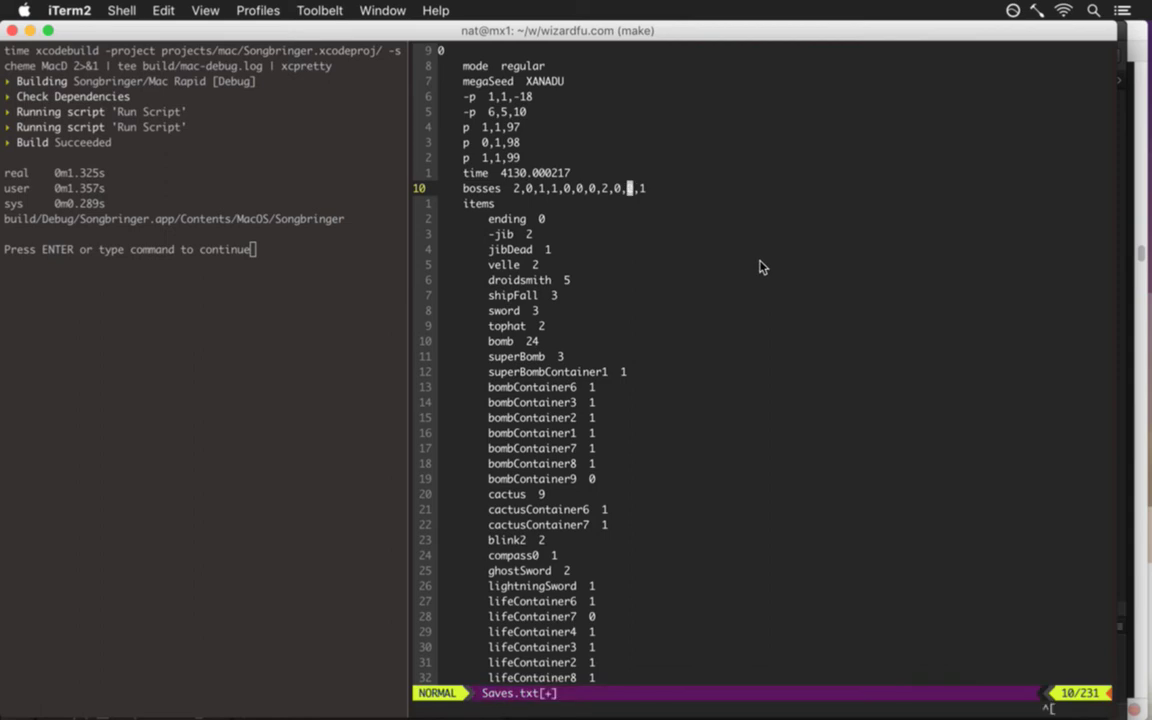
{"action": "type", "text": ":w"}
{"action": "key", "text": "Return"}
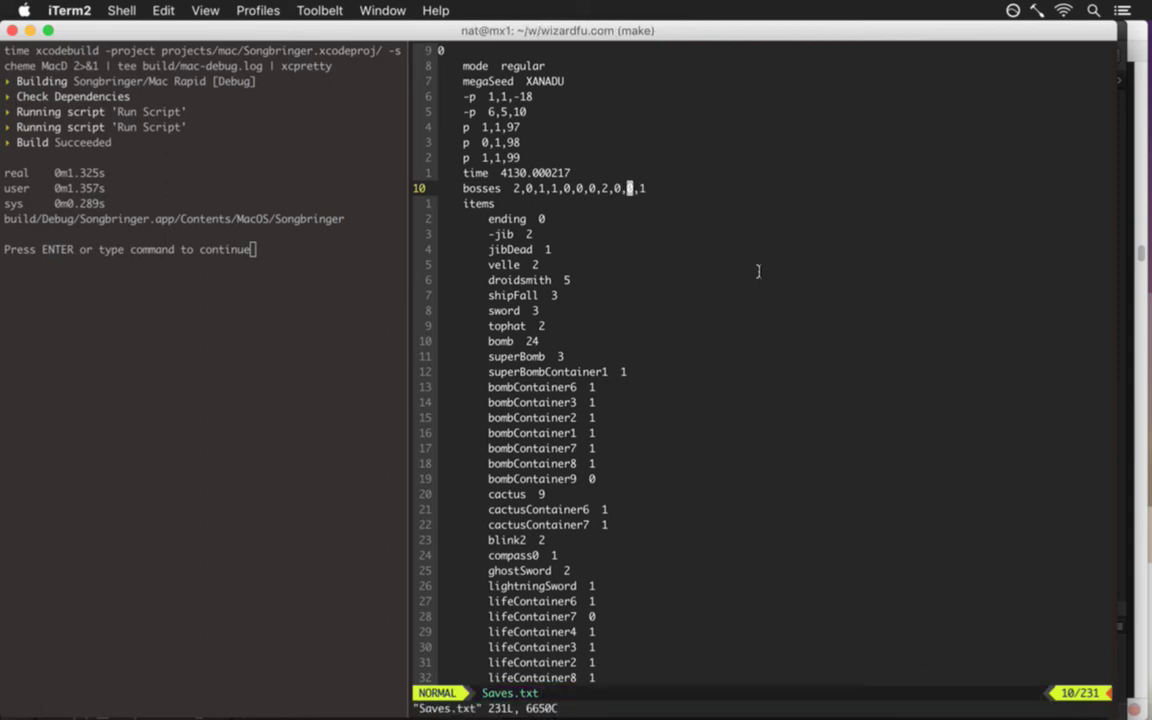
{"action": "type", "text": ":q"}
{"action": "key", "text": "Return"}
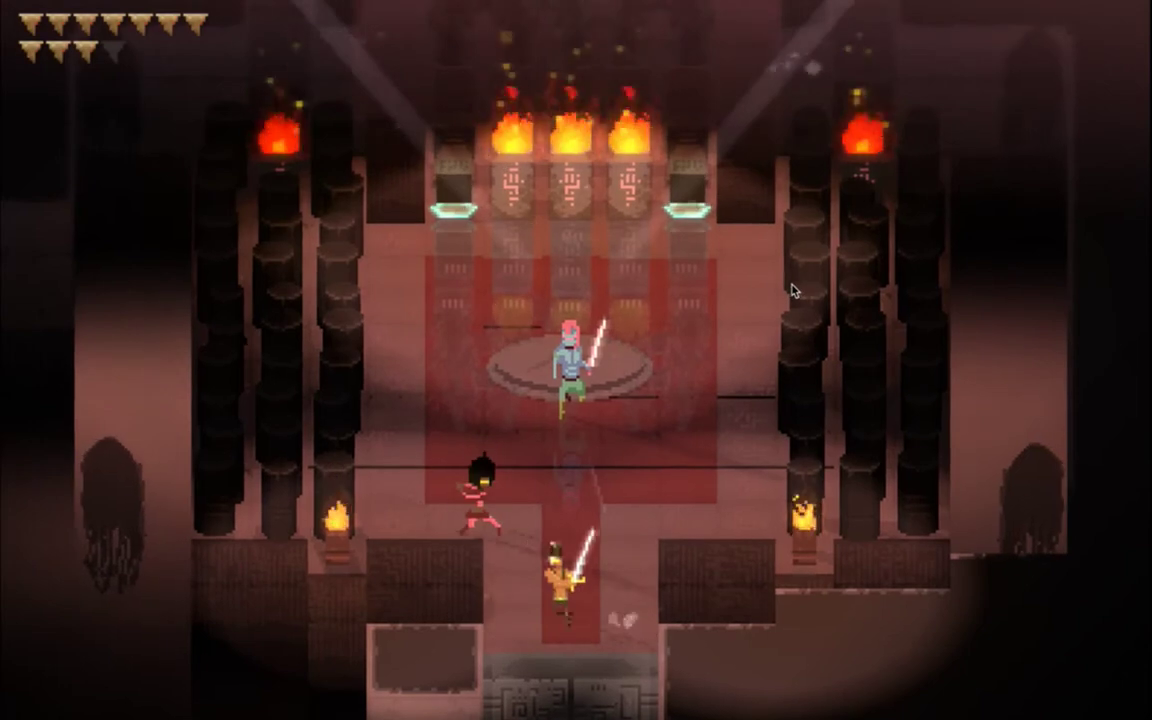
Pause the game, look through its sound and display settings, and return to play.
{"action": "key", "text": "Escape"}
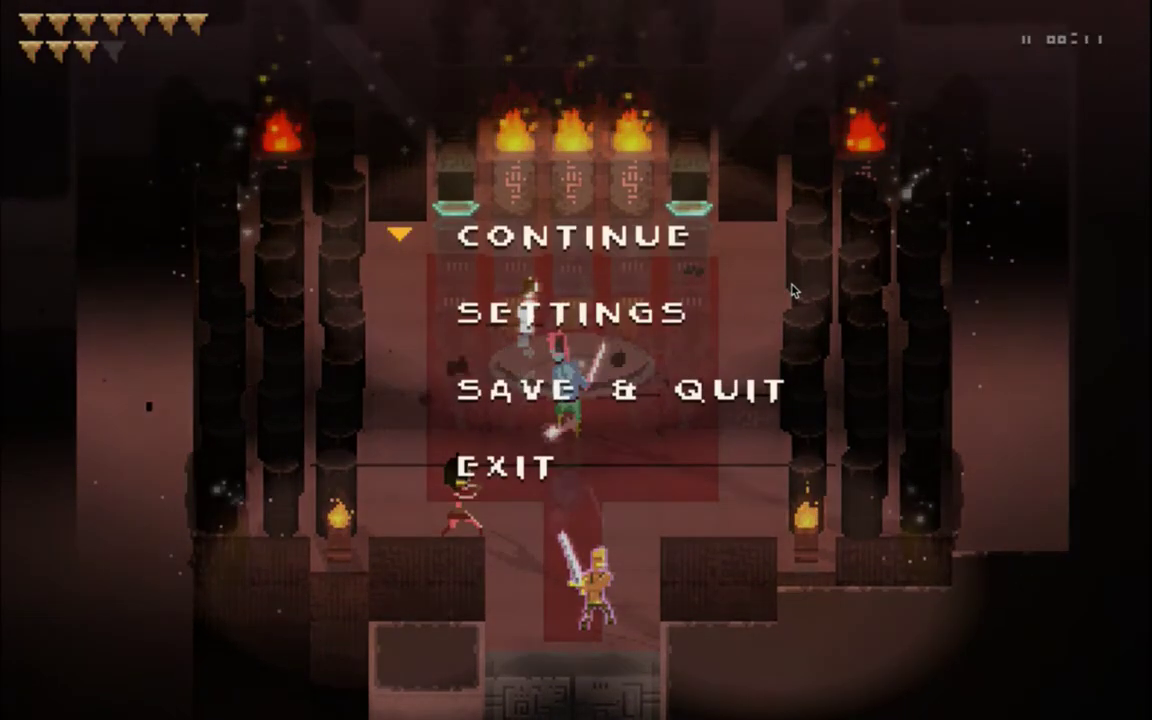
{"action": "key", "text": "Down"}
{"action": "key", "text": "Return"}
{"action": "key", "text": "Down"}
{"action": "key", "text": "Return"}
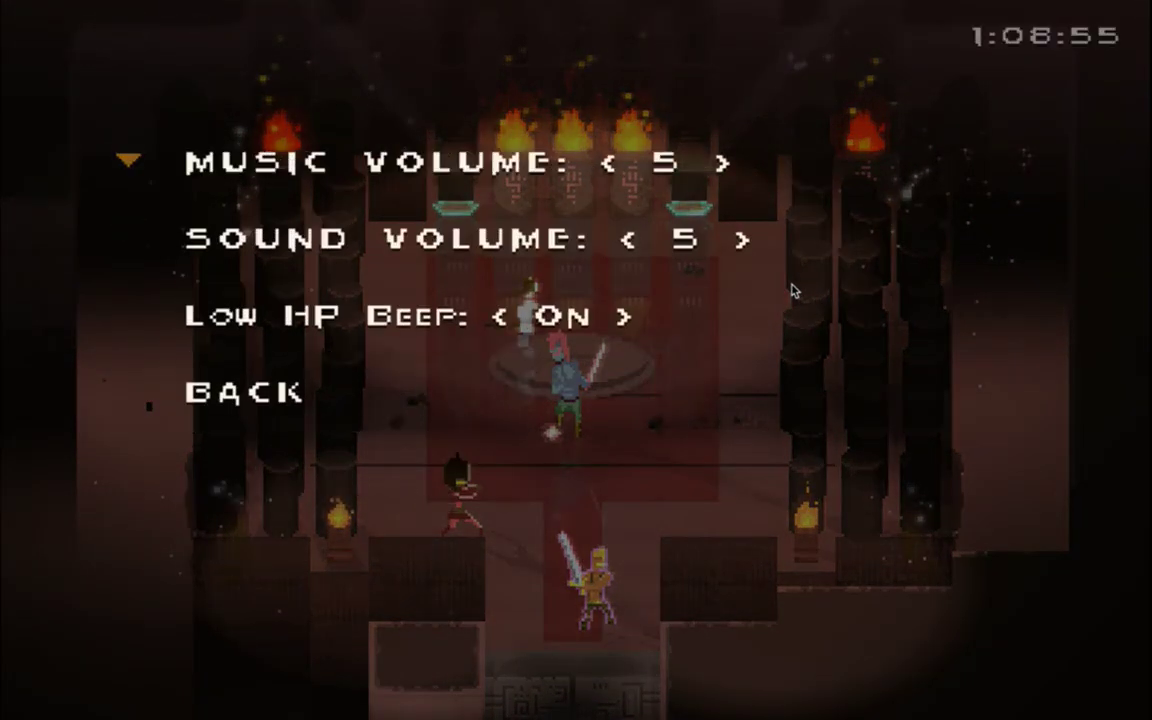
{"action": "key", "text": "Escape"}
{"action": "key", "text": "Escape"}
{"action": "key", "text": "Down"}
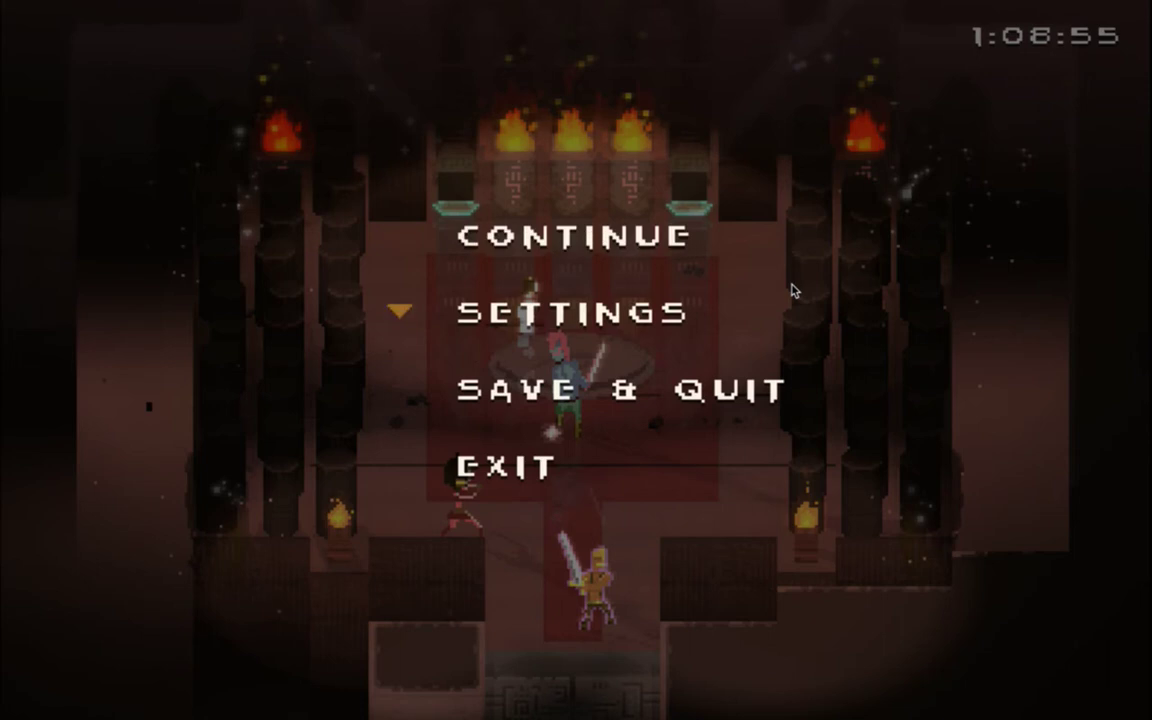
{"action": "key", "text": "Return"}
{"action": "key", "text": "Return"}
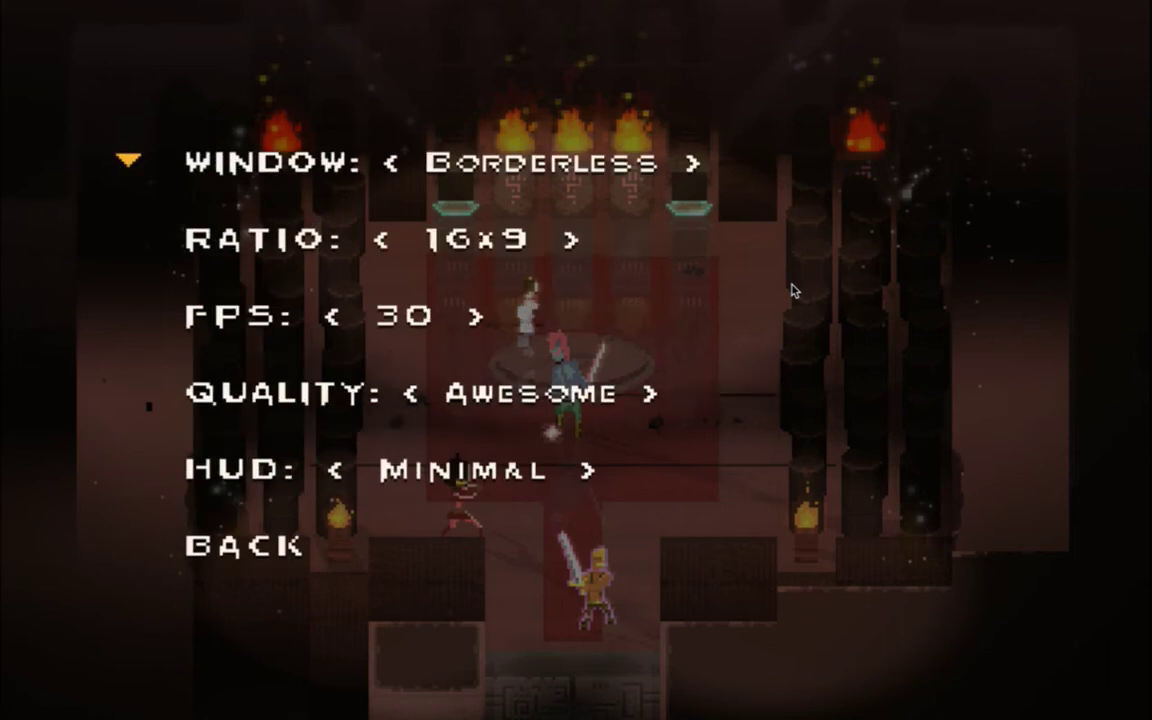
{"action": "key", "text": "Escape"}
{"action": "key", "text": "Escape"}
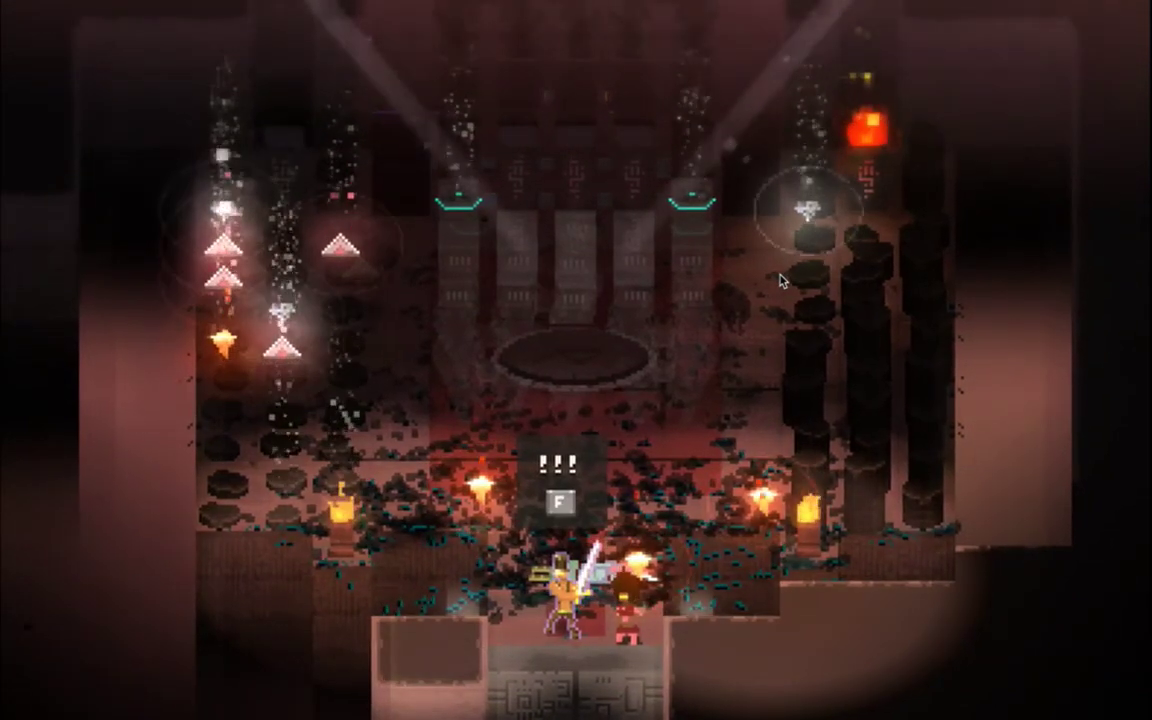
Advance through the dialogue that follows Kell's death in the boss room and quit the game.
{"action": "key", "text": "f"}
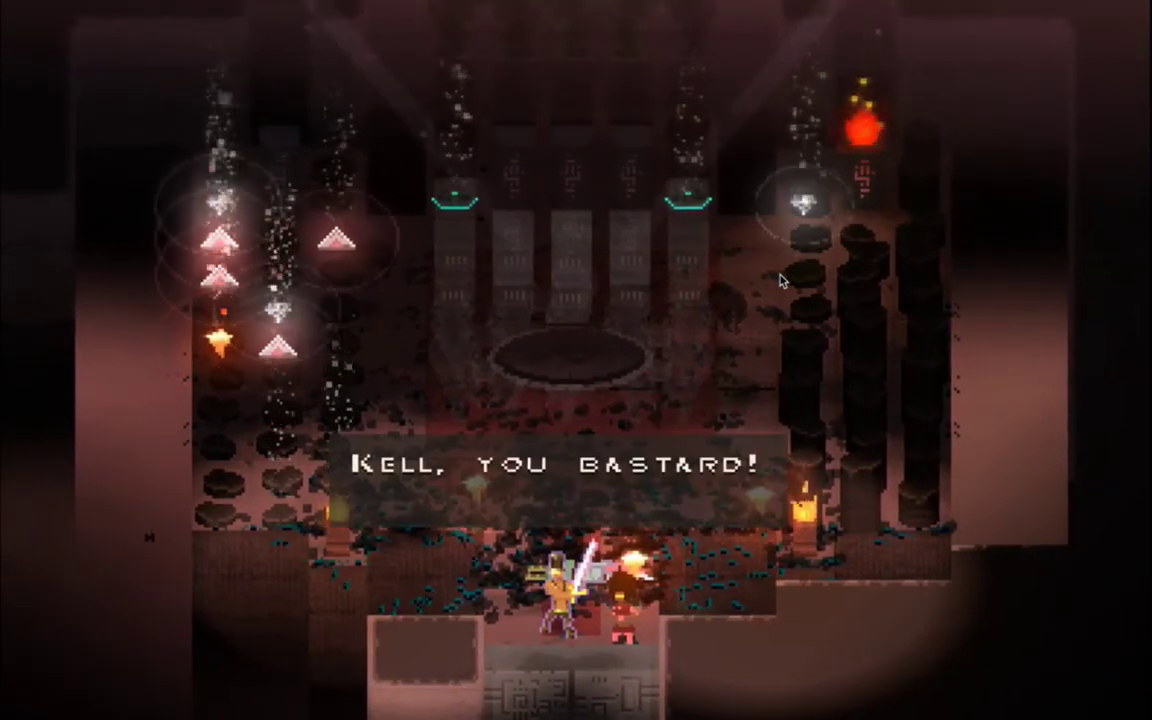
{"action": "key", "text": "f"}
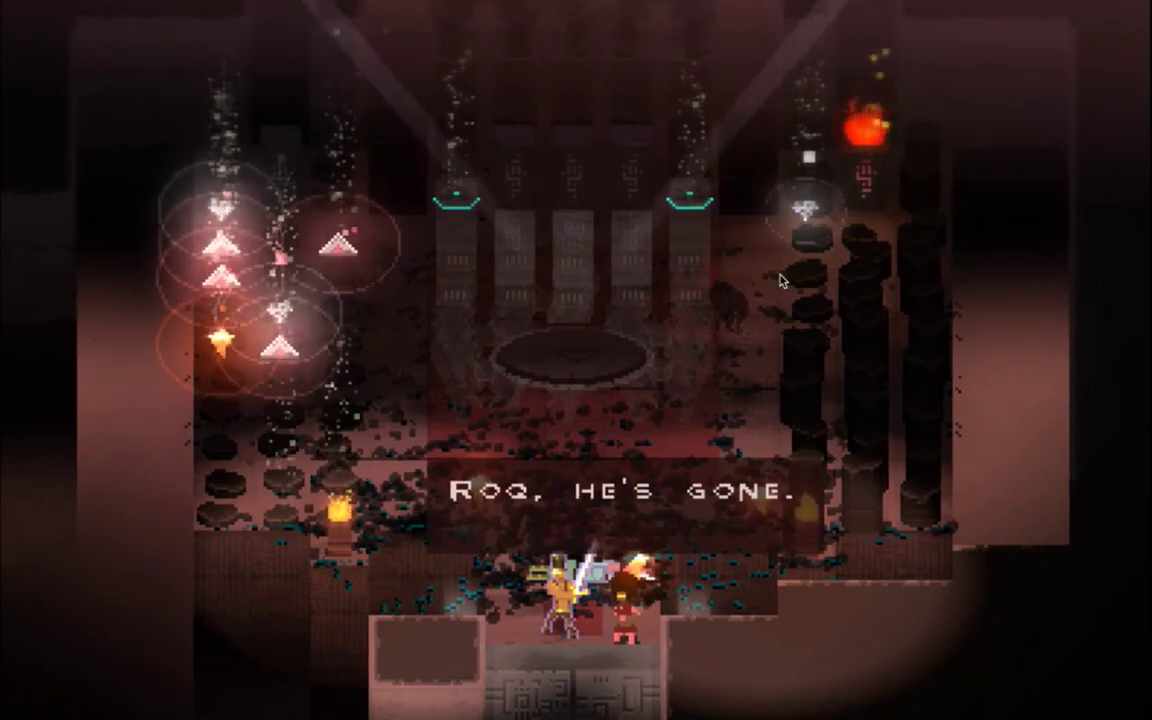
{"action": "key", "text": "f"}
{"action": "key", "text": "f"}
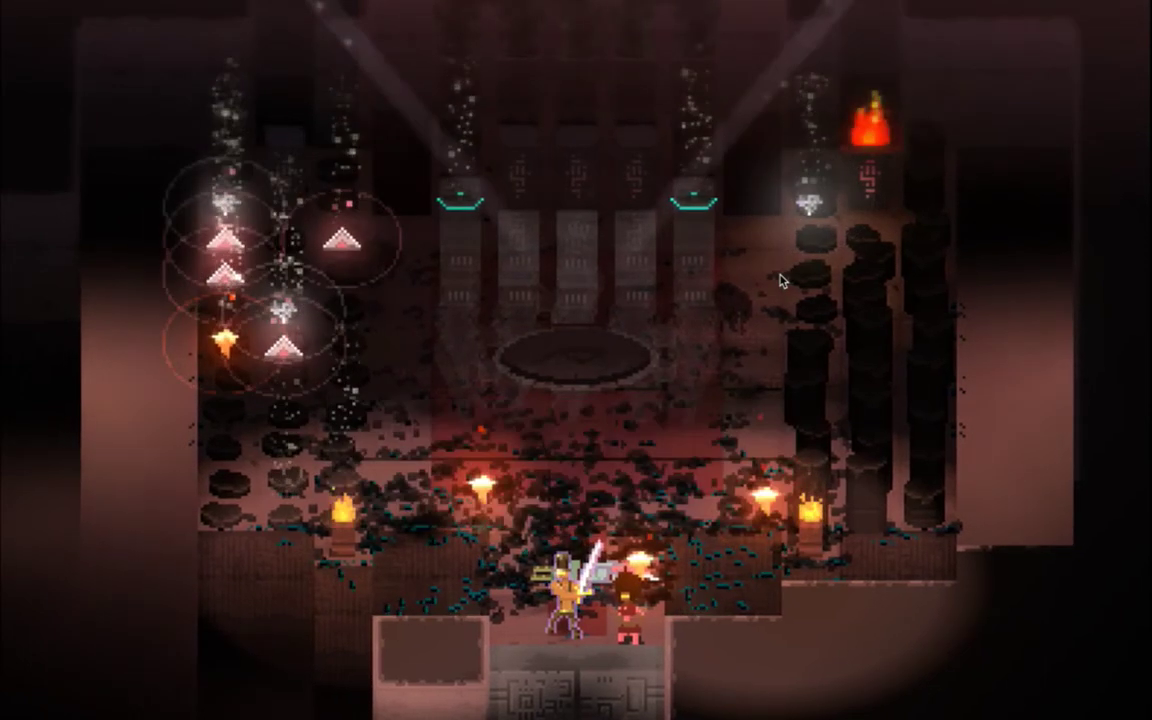
{"action": "key", "text": "f"}
{"action": "key", "text": "f"}
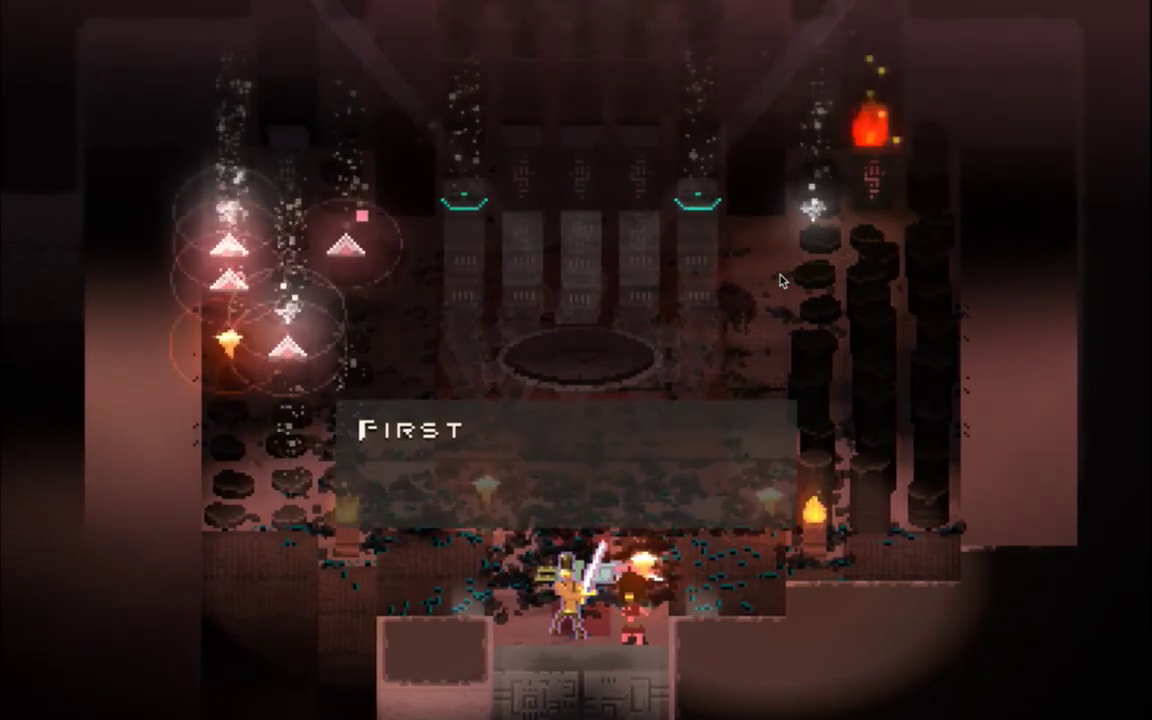
{"action": "key", "text": "f"}
{"action": "key", "text": "f"}
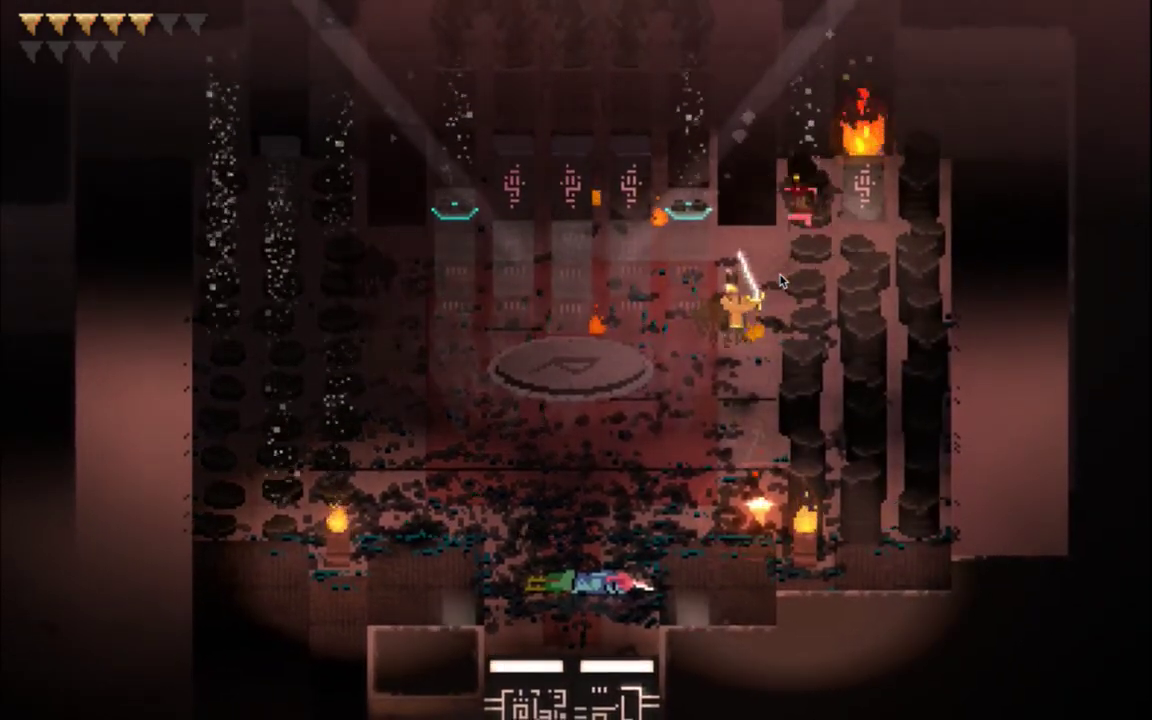
{"action": "key", "text": "super+q"}
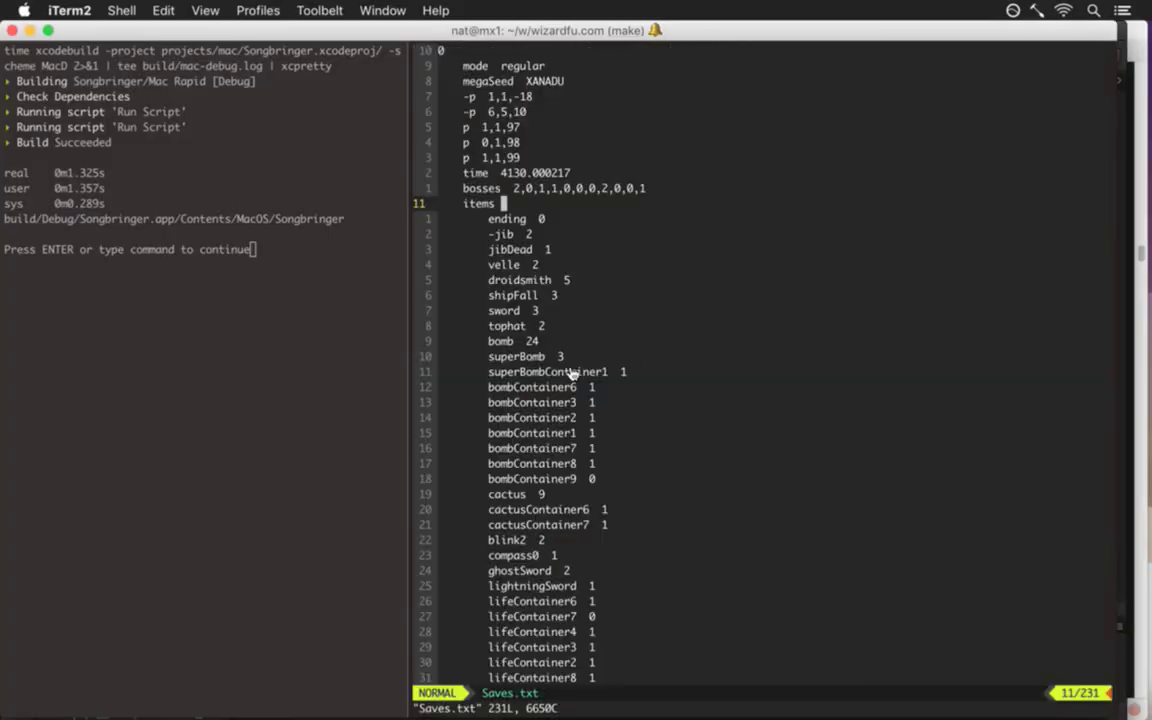
Switch to the CollisionSystem.cpp editor window and check the repository's git status.
{"action": "key", "text": "super+Tab"}
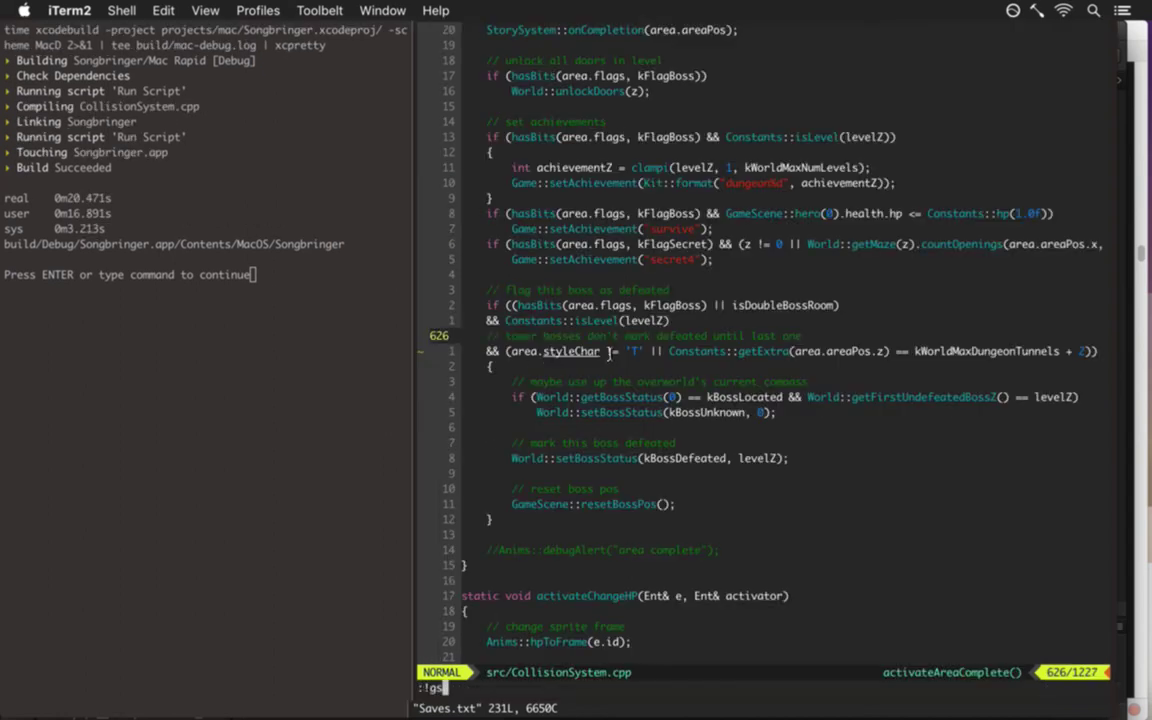
{"action": "key", "text": "comma"}
{"action": "key", "text": "g"}
{"action": "key", "text": "s"}
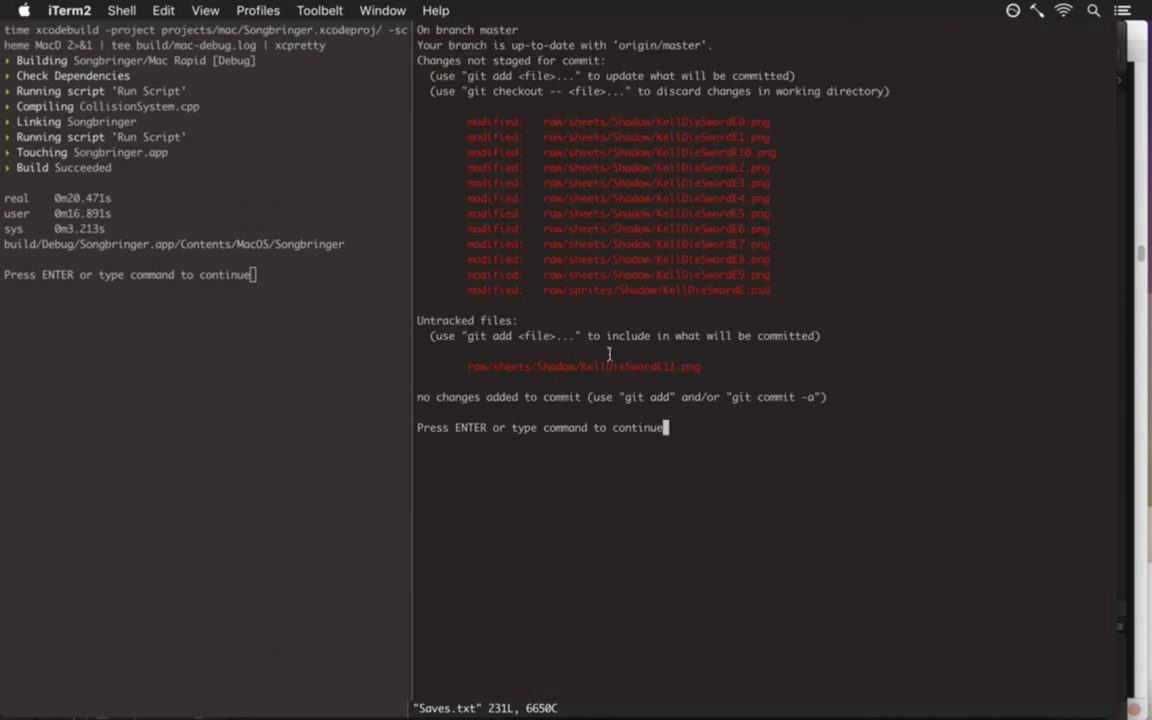
{"action": "key", "text": "Return"}
{"action": "key", "text": "Return"}
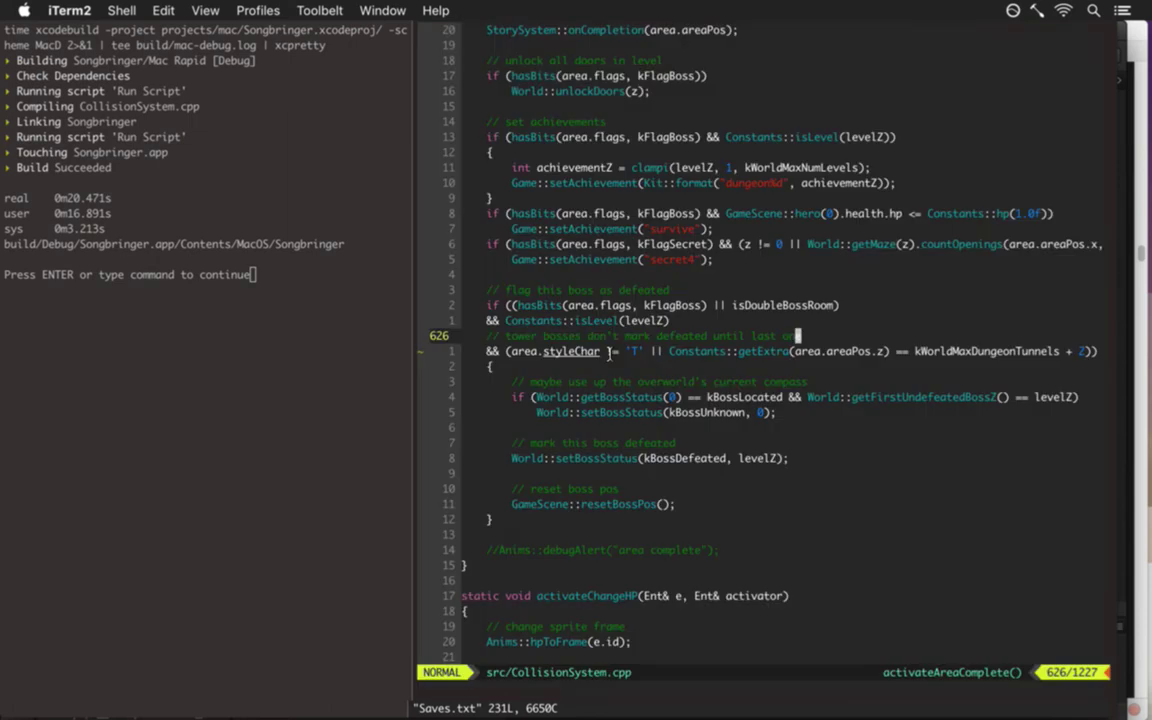
Commit the changed KellDieSwordE images and PSD to git with the message "kell's die anim".
{"action": "key", "text": "comma"}
{"action": "key", "text": "g"}
{"action": "key", "text": "d"}
{"action": "key", "text": "Return"}
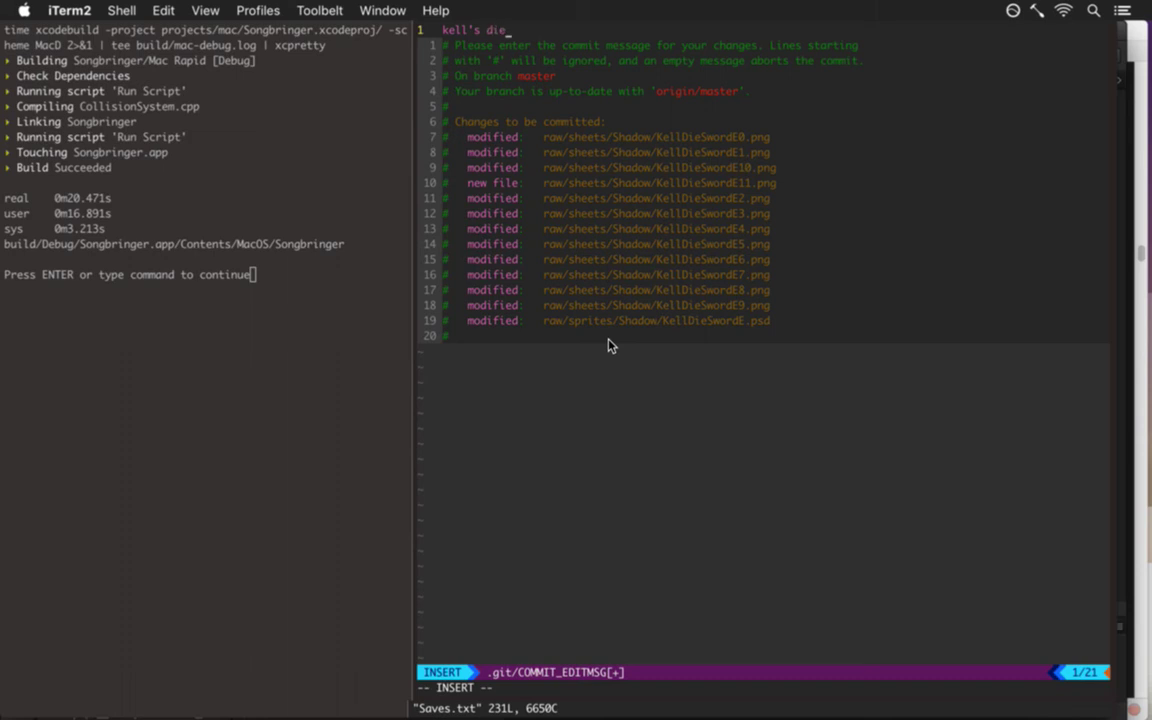
{"action": "type", "text": "nim"}
{"action": "key", "text": "Escape"}
{"action": "type", "text": ":wq"}
{"action": "key", "text": "Return"}
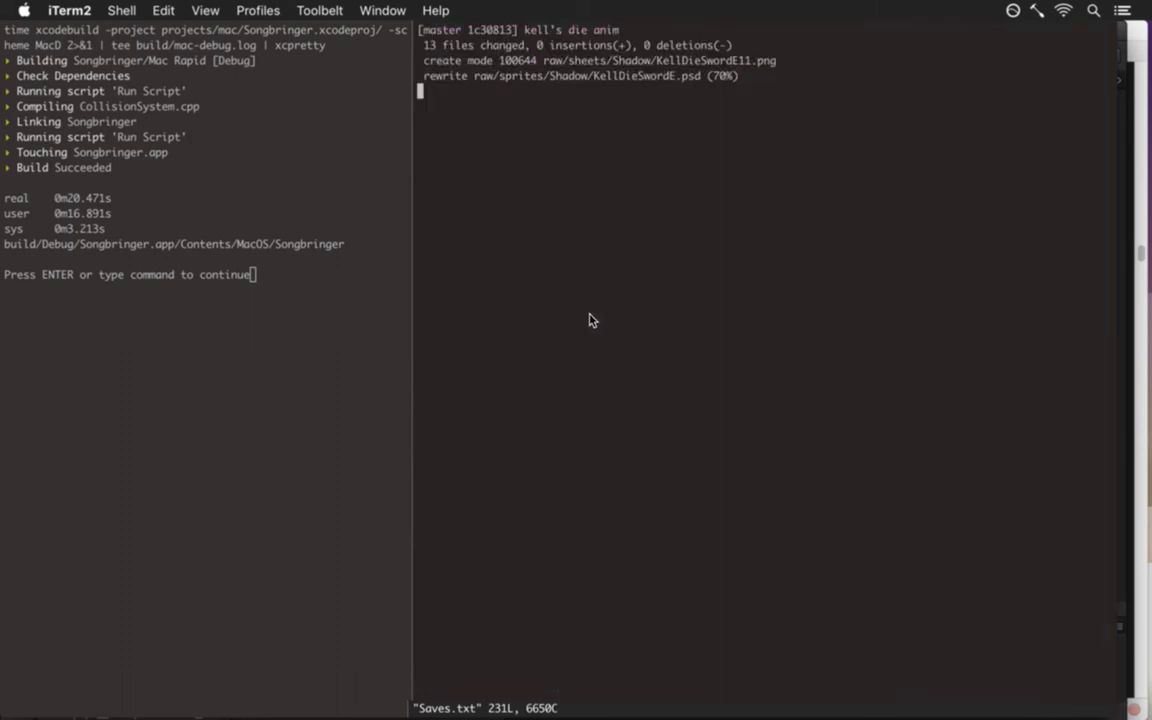
Switch to Photoshop and close KellDieSwordE.psd and KellIdleSwordS.psd.
{"action": "key", "text": "super+Tab"}
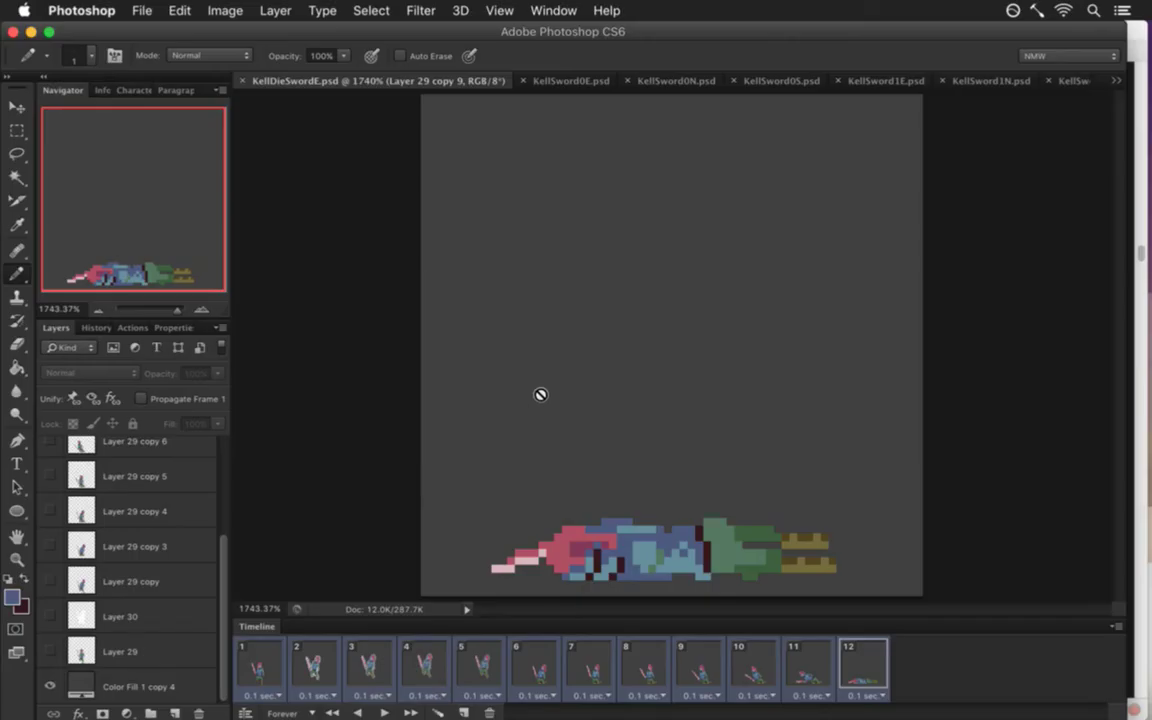
{"action": "key", "text": "super+w"}
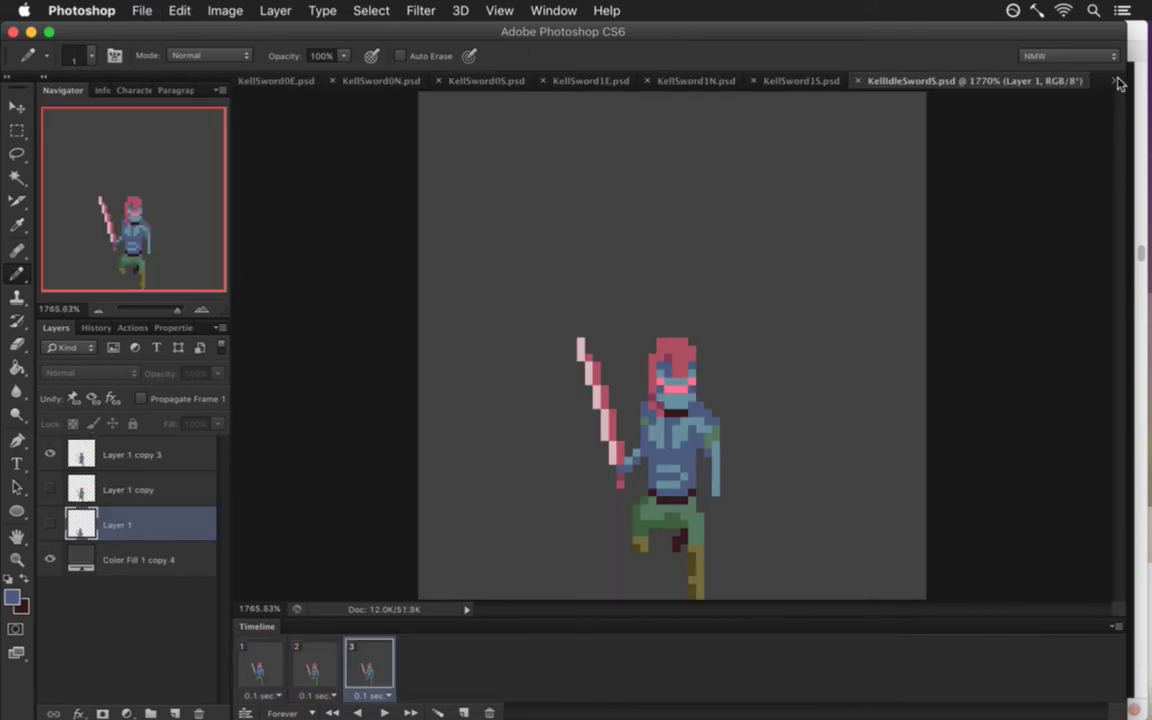
{"action": "key", "text": "super+w"}
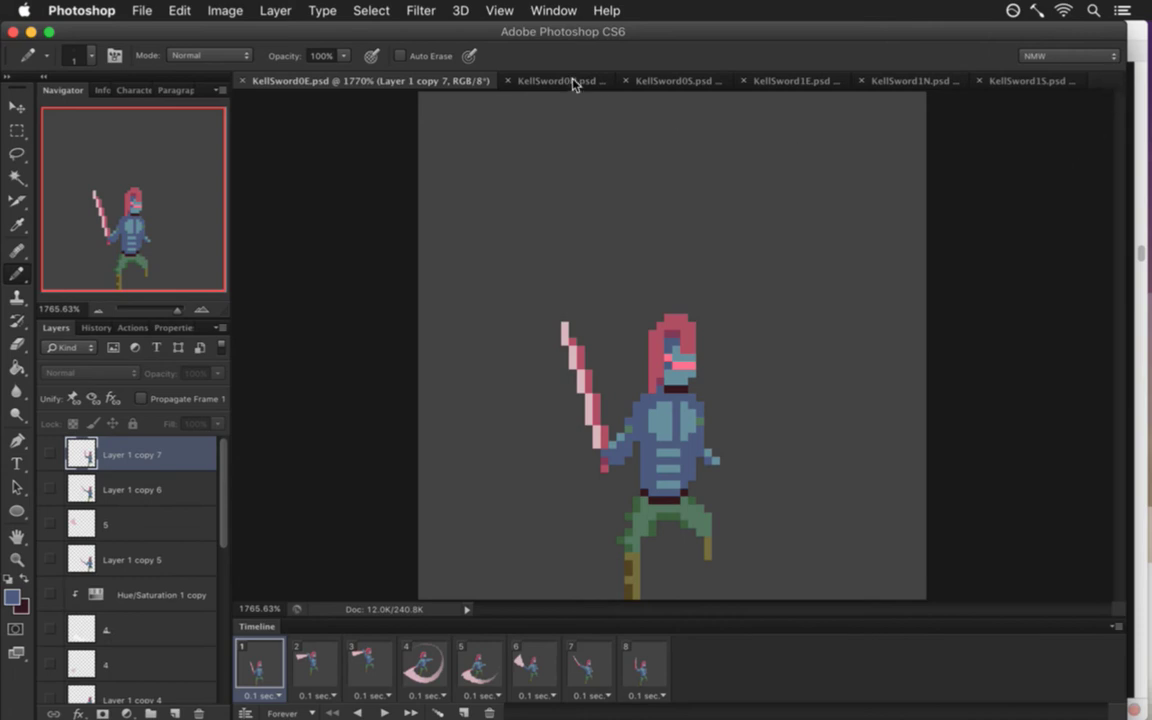
Bring KellSword0S.psd to the front and clear the selection around its canvas.
{"action": "left_click", "coordinate": [675, 80]}
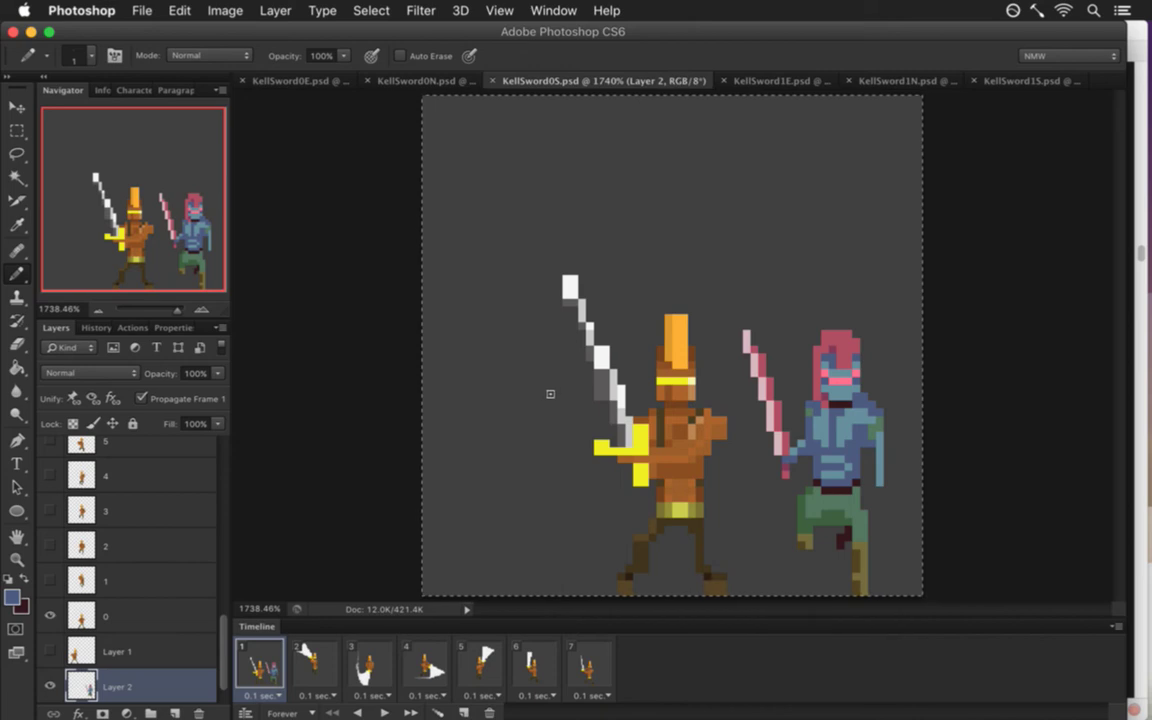
{"action": "key", "text": "m"}
{"action": "key", "text": "super+d"}
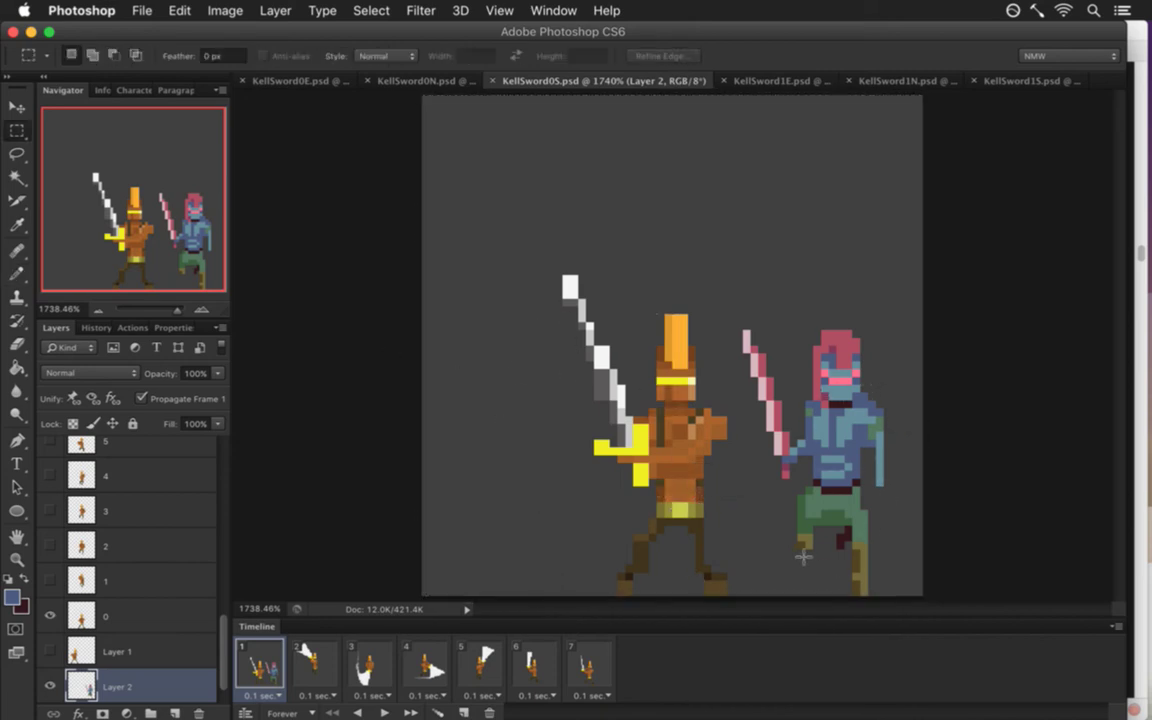
{"action": "key", "text": "super+Tab"}
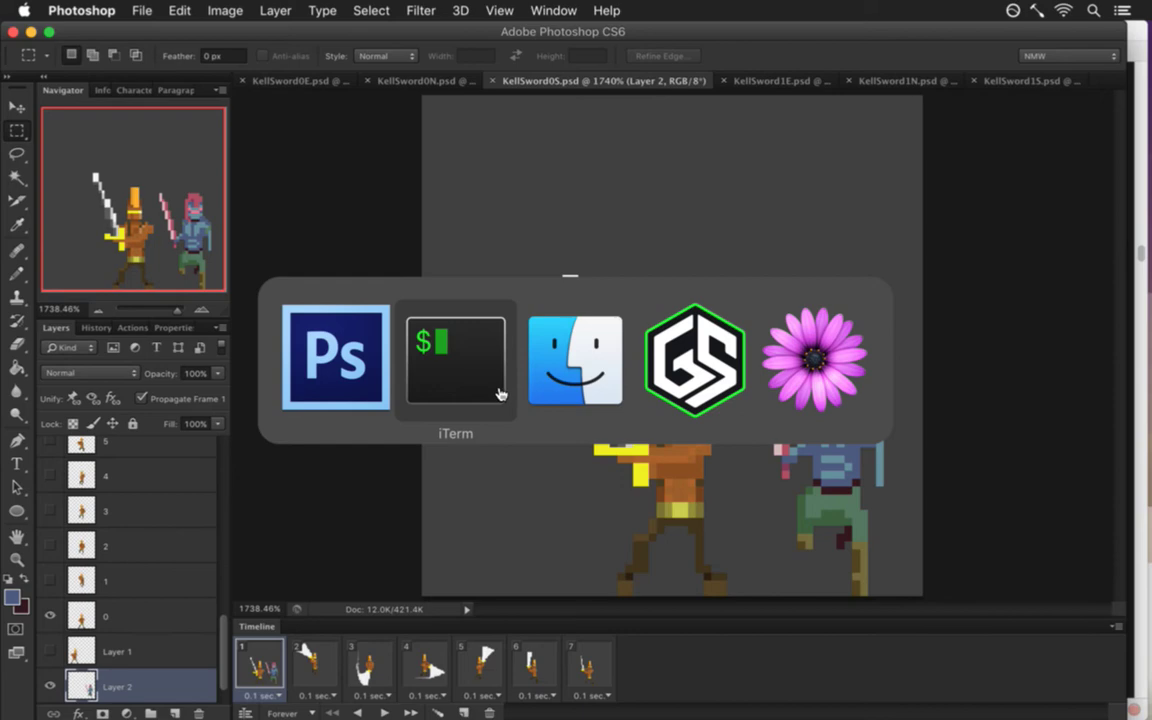
{"action": "left_click", "coordinate": [500, 394]}
{"action": "key", "text": "Return"}
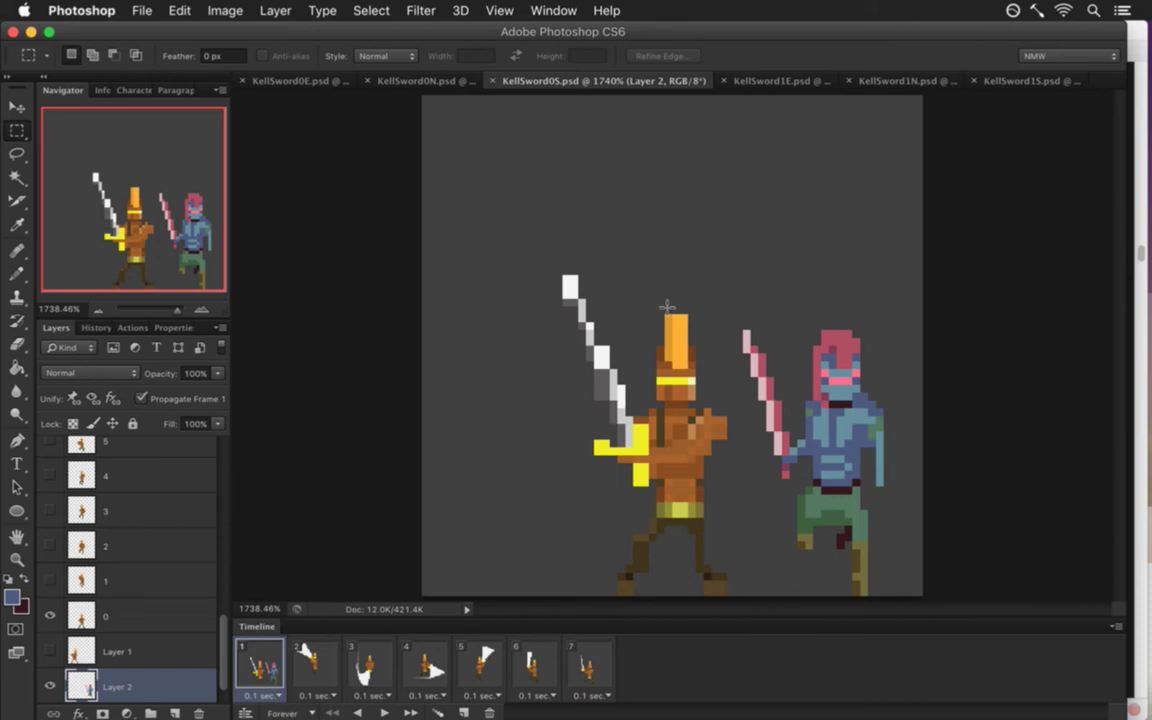
Sample the light blue from Kell's sprite and pencil the letters "BRB" above the two characters.
{"action": "key", "text": "i"}
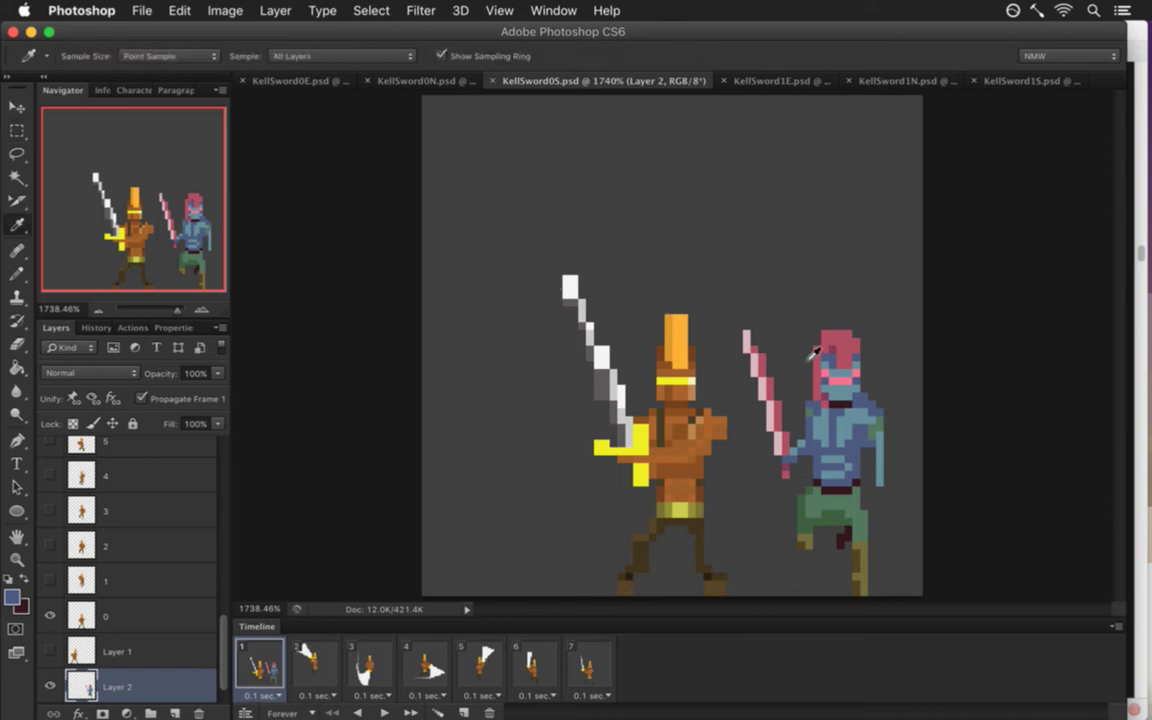
{"action": "left_click", "coordinate": [858, 405]}
{"action": "key", "text": "b"}
{"action": "mouse_move", "coordinate": [599, 160]}
{"action": "left_mouse_down"}
{"action": "mouse_move", "coordinate": [615, 232]}
{"action": "mouse_move", "coordinate": [606, 177]}
{"action": "mouse_move", "coordinate": [651, 179]}
{"action": "mouse_move", "coordinate": [623, 199]}
{"action": "mouse_move", "coordinate": [641, 219]}
{"action": "mouse_move", "coordinate": [605, 215]}
{"action": "left_mouse_up"}
{"action": "mouse_move", "coordinate": [680, 168]}
{"action": "left_mouse_down"}
{"action": "mouse_move", "coordinate": [684, 233]}
{"action": "mouse_move", "coordinate": [725, 212]}
{"action": "mouse_move", "coordinate": [697, 223]}
{"action": "mouse_move", "coordinate": [732, 248]}
{"action": "left_mouse_up"}
{"action": "mouse_move", "coordinate": [768, 168]}
{"action": "left_mouse_down"}
{"action": "mouse_move", "coordinate": [772, 250]}
{"action": "mouse_move", "coordinate": [790, 193]}
{"action": "mouse_move", "coordinate": [772, 236]}
{"action": "left_mouse_up"}
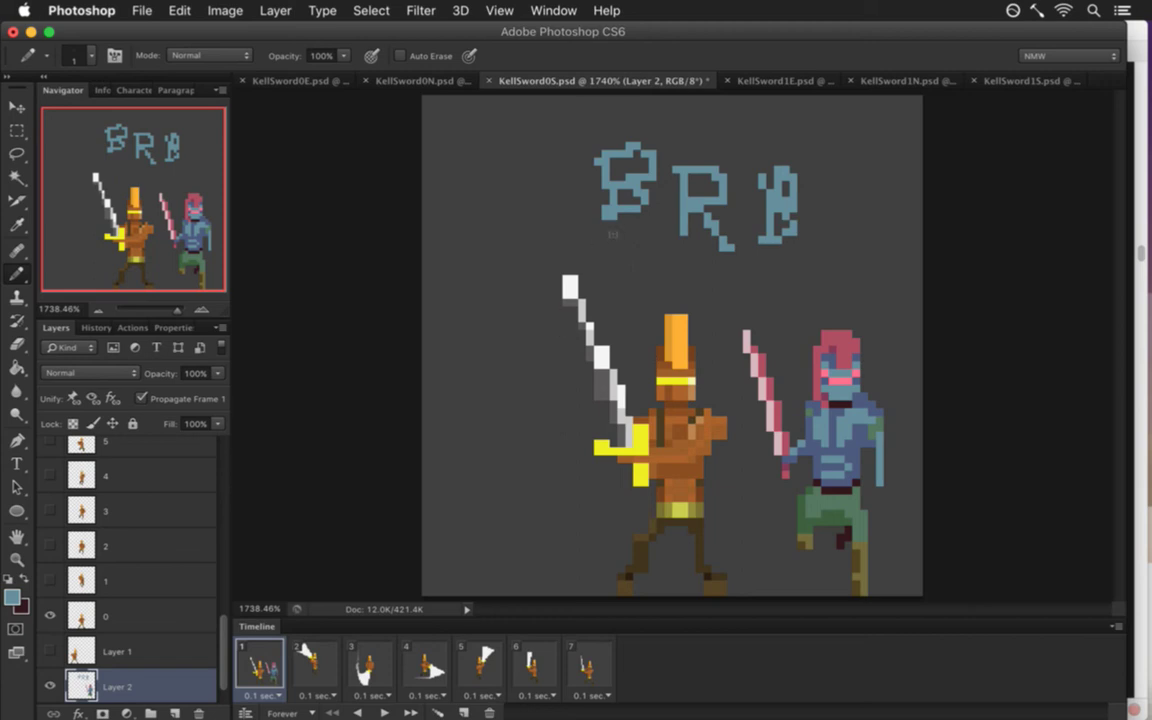
Erase the "BRB" lettering with the eraser enlarged to 10 px and save the file.
{"action": "key", "text": "e"}
{"action": "key", "text": "bracketright"}
{"action": "key", "text": "bracketright"}
{"action": "key", "text": "bracketright"}
{"action": "key", "text": "bracketright"}
{"action": "key", "text": "bracketright"}
{"action": "key", "text": "bracketright"}
{"action": "key", "text": "bracketright"}
{"action": "key", "text": "bracketright"}
{"action": "key", "text": "bracketright"}
{"action": "mouse_move", "coordinate": [609, 185]}
{"action": "left_mouse_down"}
{"action": "mouse_move", "coordinate": [746, 231]}
{"action": "mouse_move", "coordinate": [674, 257]}
{"action": "left_mouse_up"}
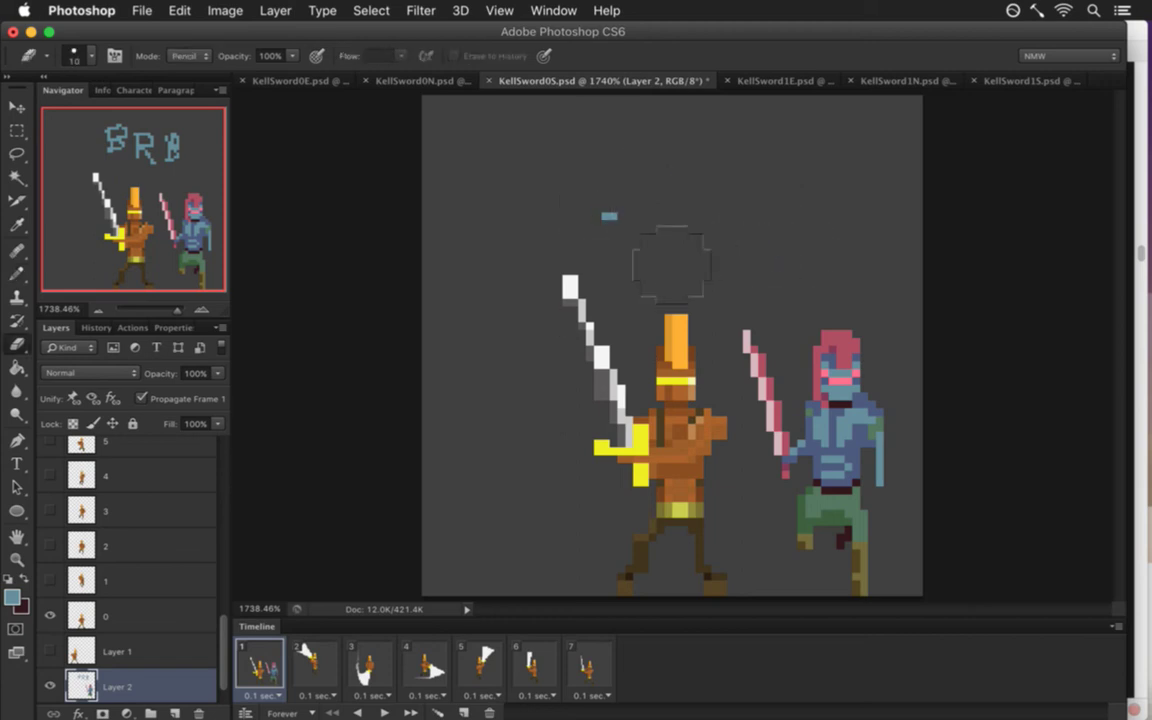
{"action": "key", "text": "m"}
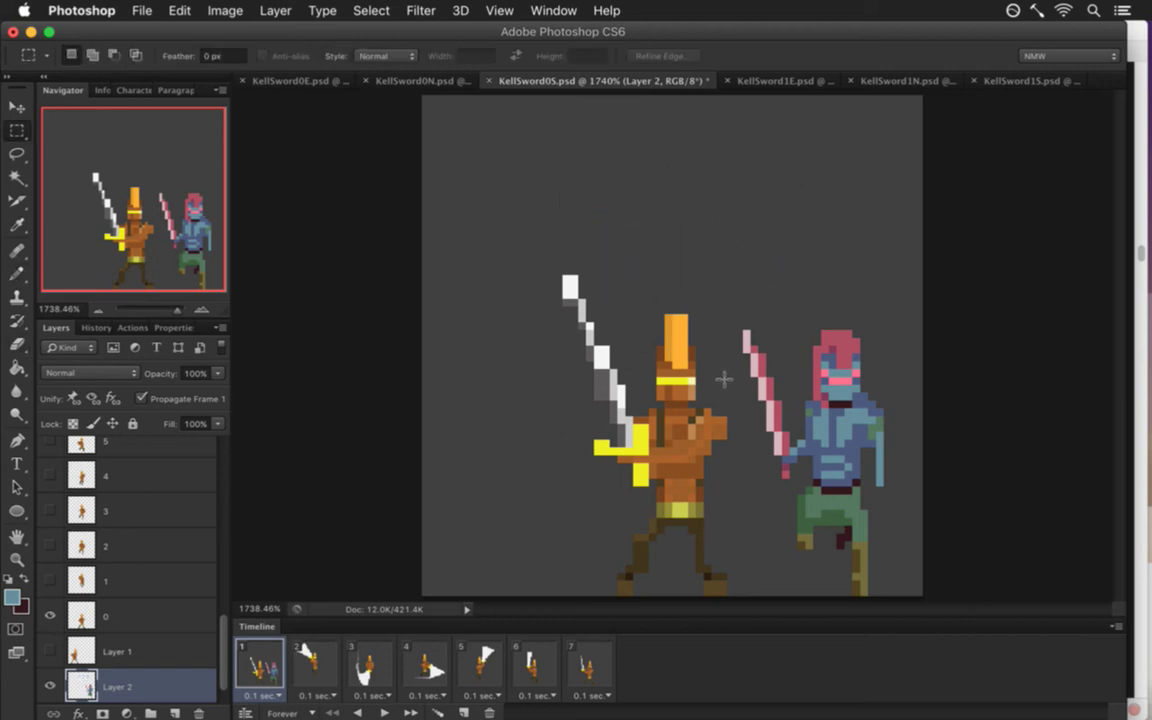
{"action": "key", "text": "super+s"}
Move Kell's Layer 2 sprite onto the orange reference character in frame 1, hide the reference's body and sword layers, and save.
{"action": "key", "text": "v"}
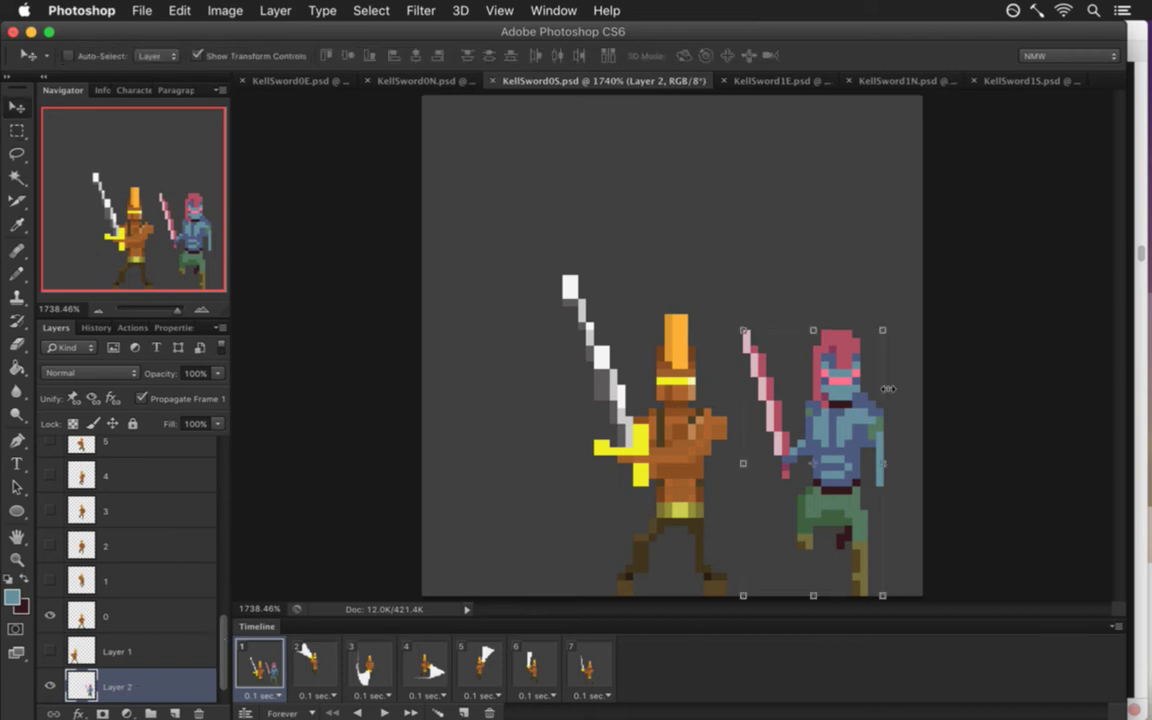
{"action": "left_click_drag", "start_coordinate": [856, 390], "coordinate": [698, 390]}
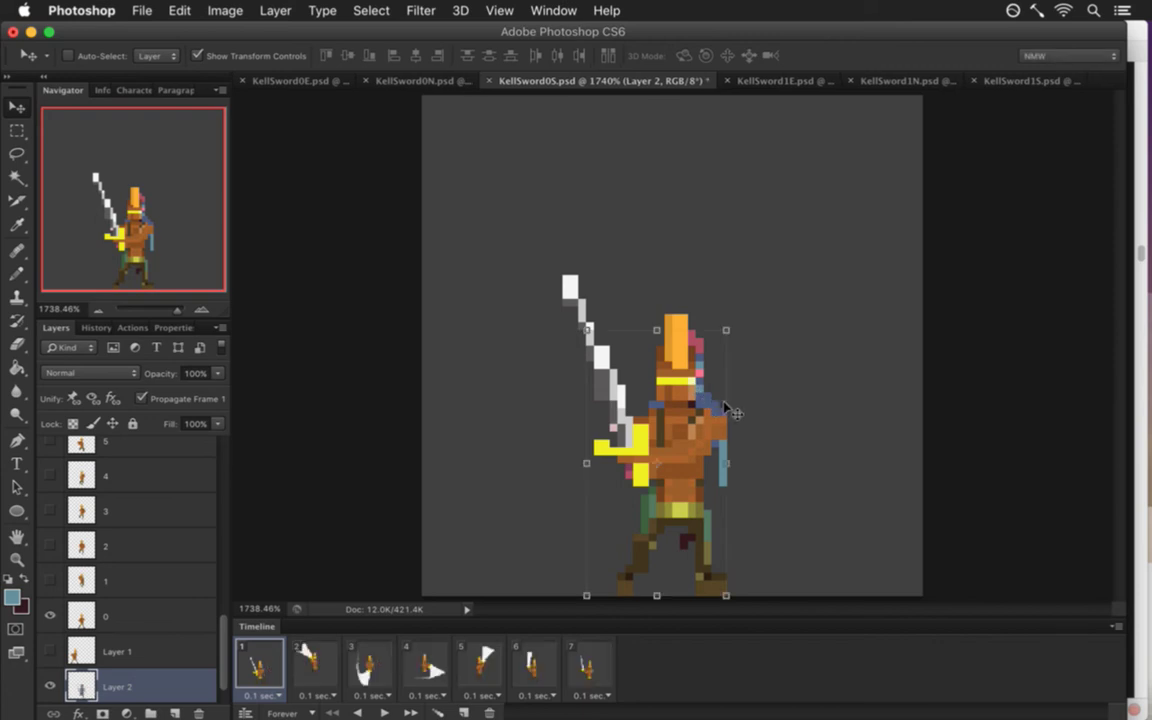
{"action": "left_click", "coordinate": [116, 617]}
{"action": "left_click", "coordinate": [50, 616]}
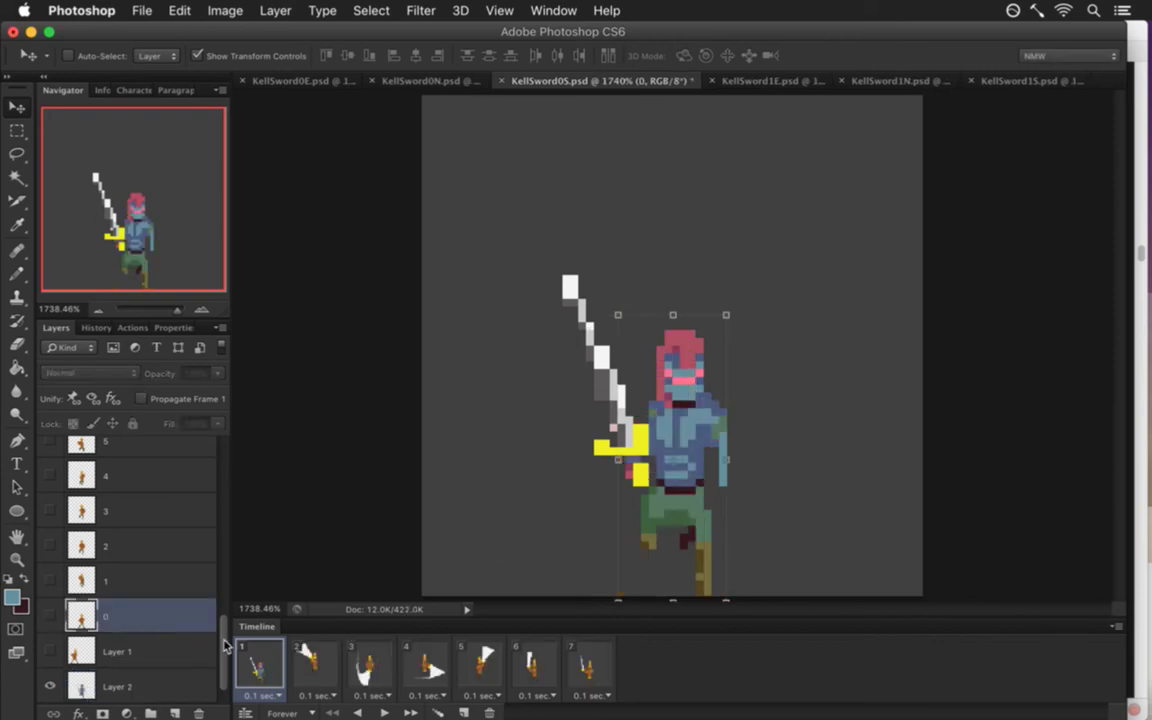
{"action": "scroll", "coordinate": [200, 580], "scroll_direction": "up", "scroll_amount": 5}
{"action": "left_click", "coordinate": [50, 508]}
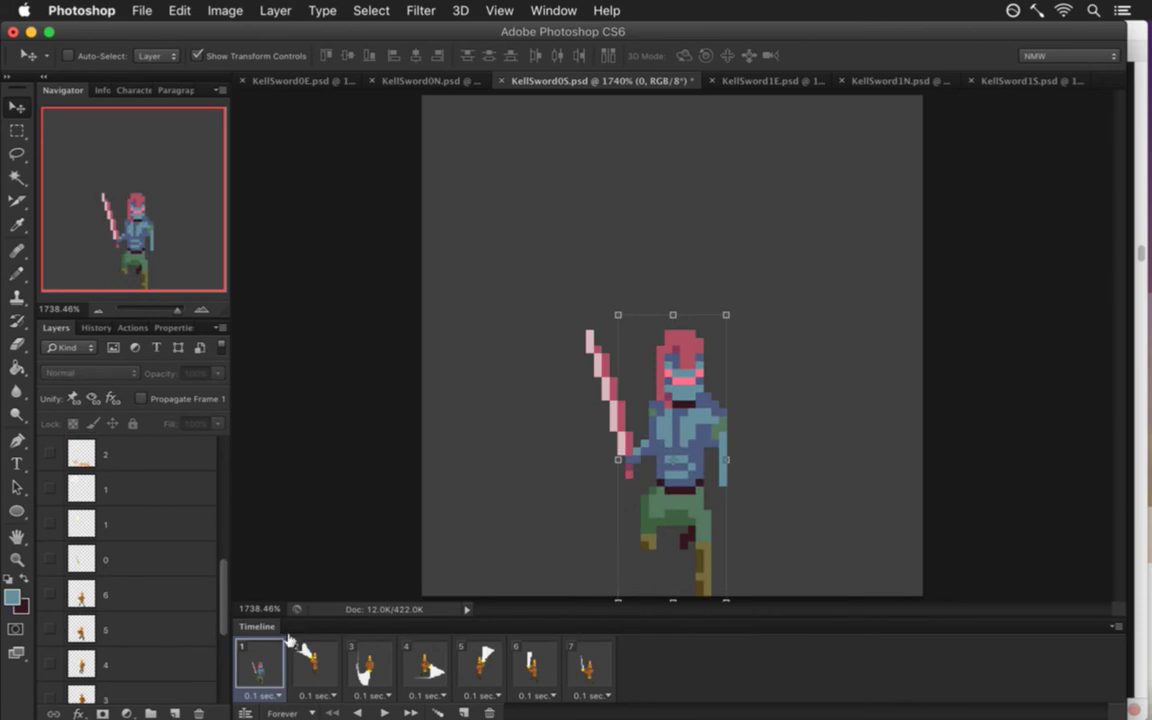
{"action": "key", "text": "super+s"}
{"action": "key", "text": "m"}
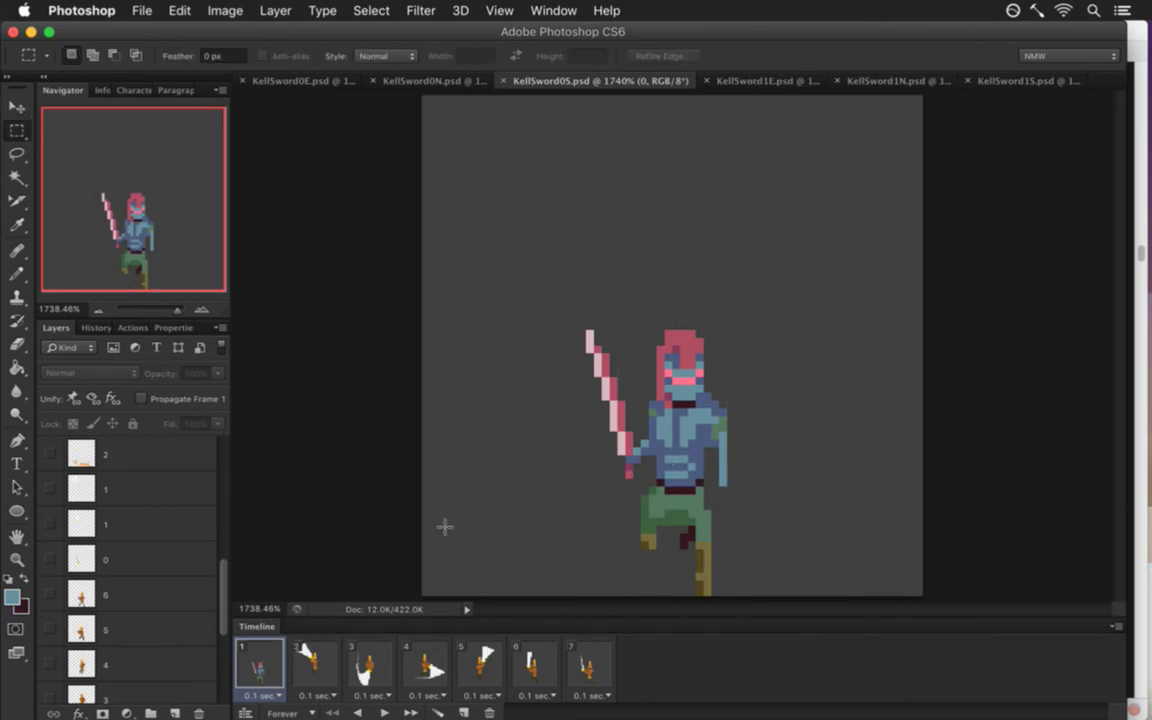
{"action": "left_click_drag", "start_coordinate": [422, 353], "coordinate": [690, 535]}
{"action": "key", "text": "super+d"}
{"action": "key", "text": "v"}
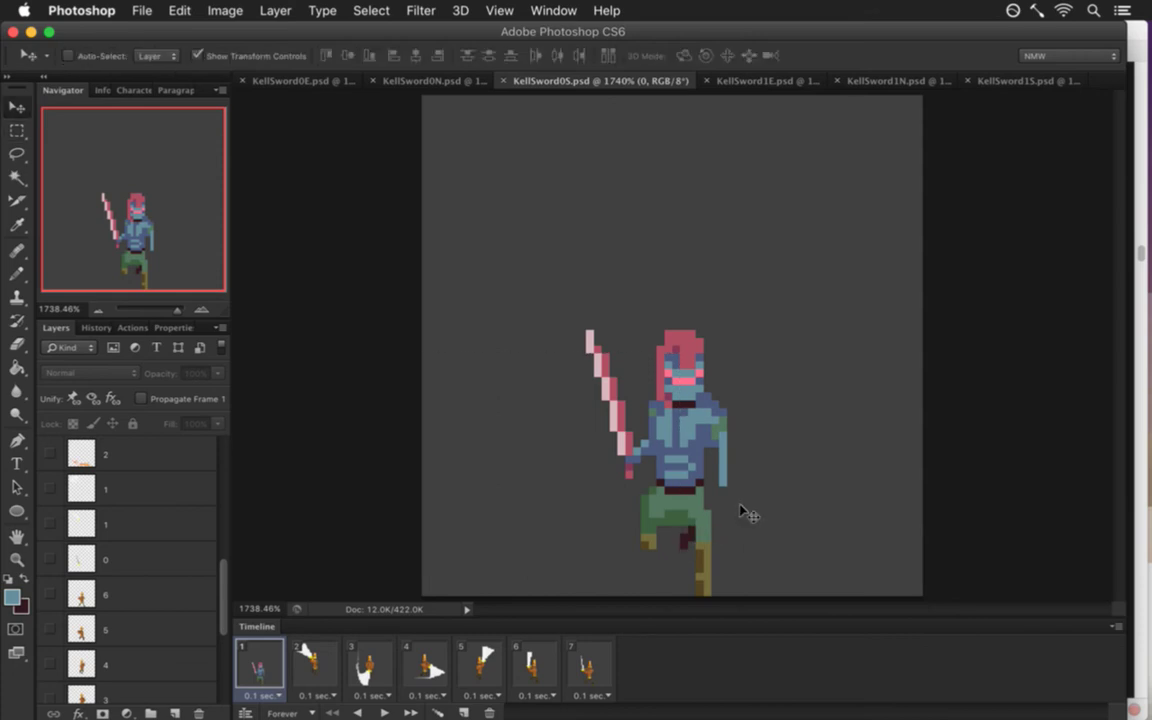
{"action": "key", "text": "m"}
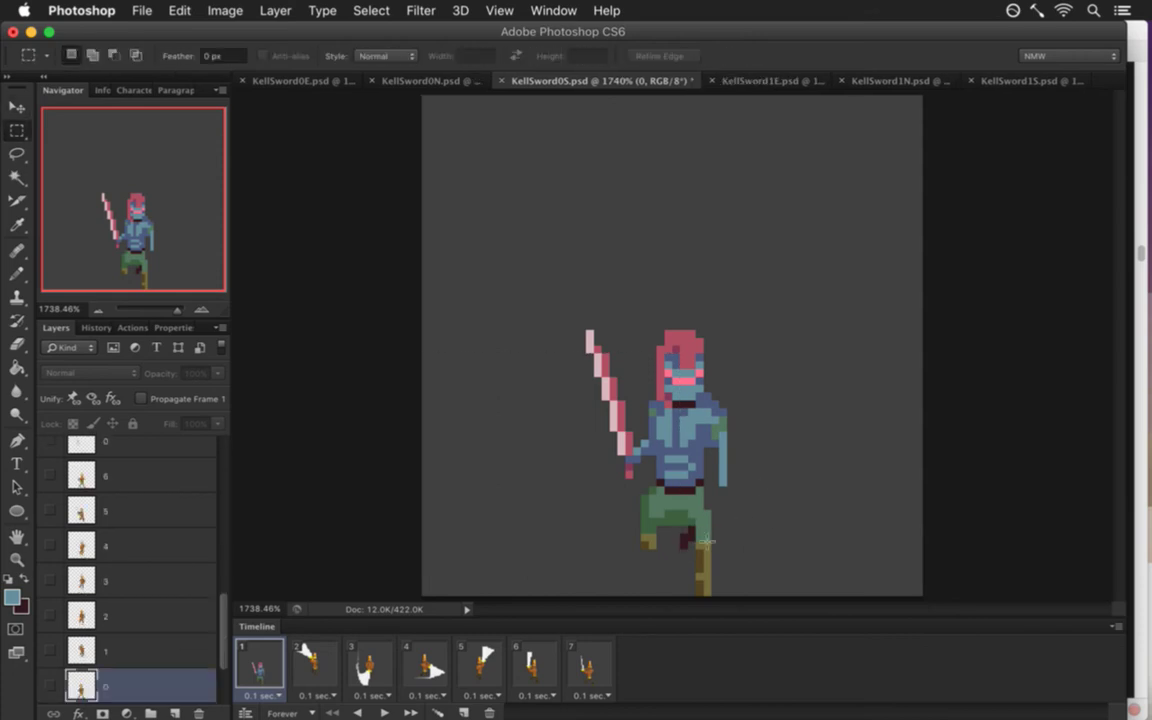
{"action": "left_click_drag", "start_coordinate": [420, 408], "coordinate": [677, 566]}
{"action": "key", "text": "super+d"}
Nudge Kell's Layer 2 sprite one pixel to the left in frame 1.
{"action": "scroll", "coordinate": [224, 638], "scroll_direction": "down", "scroll_amount": 3}
{"action": "left_click", "coordinate": [212, 645]}
{"action": "key", "text": "v"}
{"action": "key", "text": "Left"}
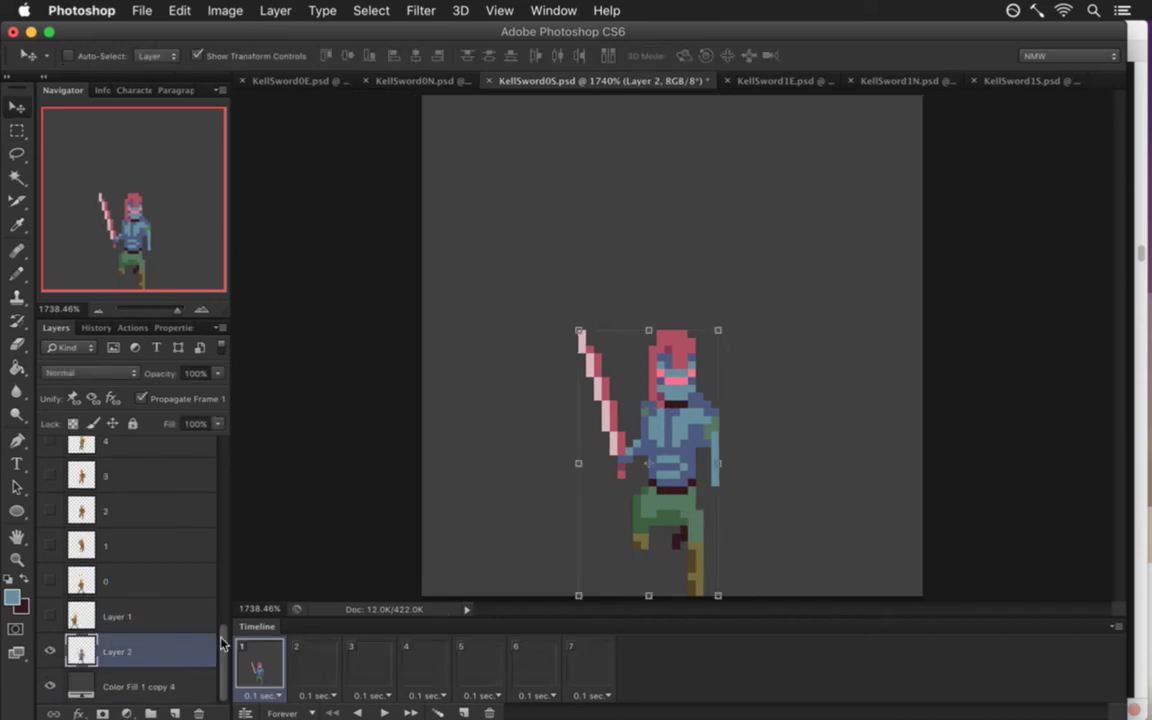
{"action": "key", "text": "m"}
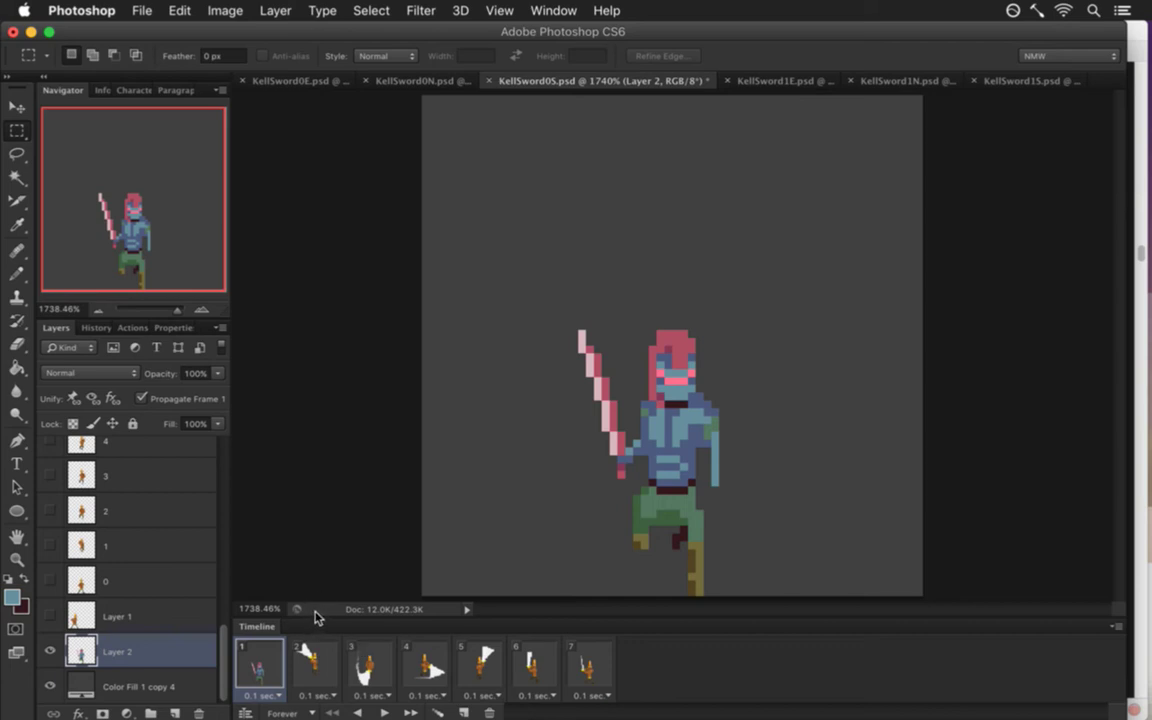
{"action": "left_click_drag", "start_coordinate": [381, 453], "coordinate": [664, 565]}
{"action": "key", "text": "ctrl+z"}
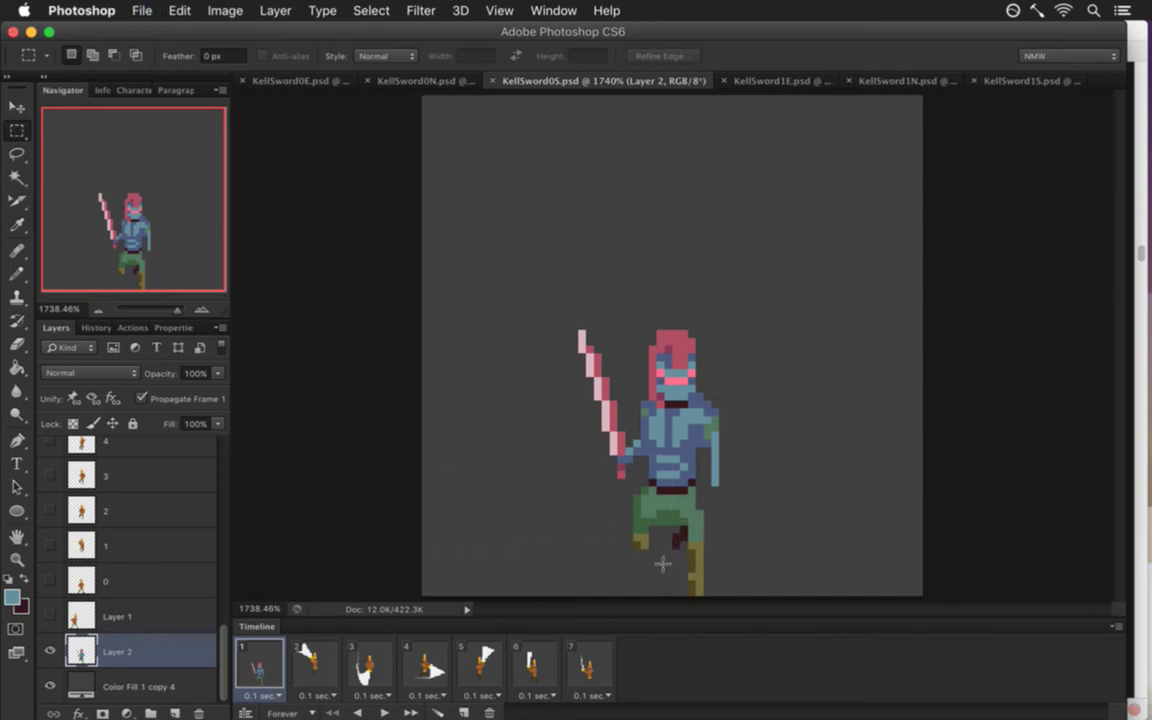
Duplicate Layer 2 in frame 2 and move the copy up over the orange reference character.
{"action": "left_click", "coordinate": [316, 660]}
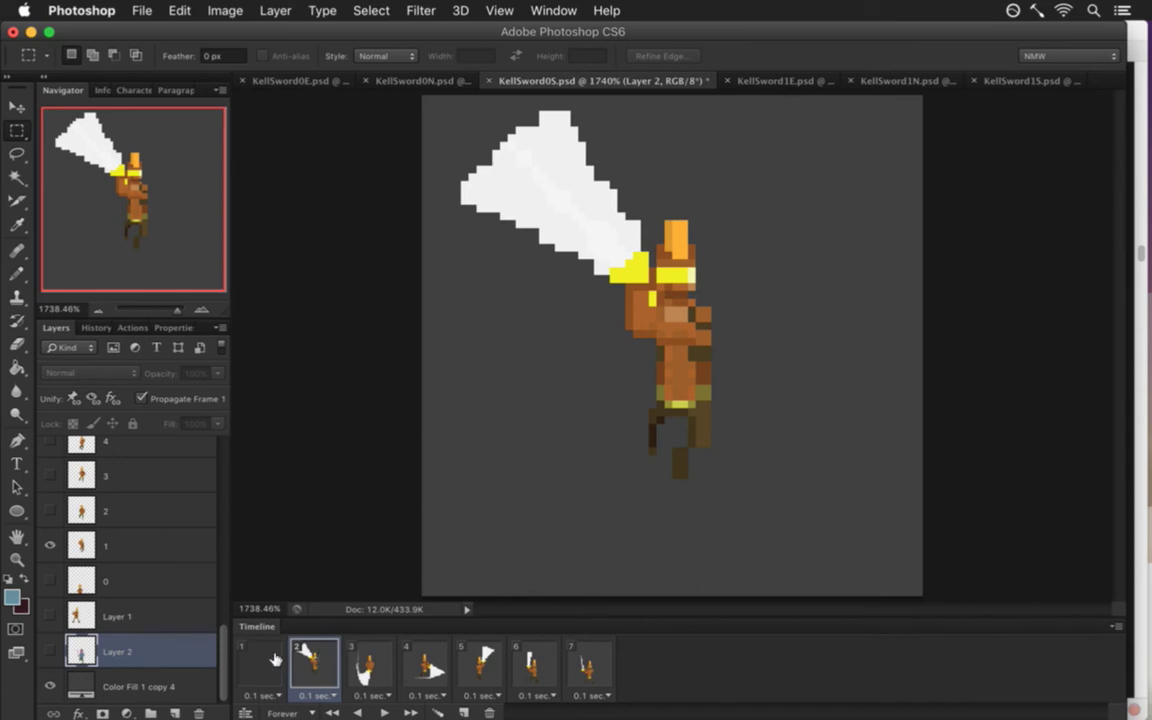
{"action": "left_click", "coordinate": [48, 651]}
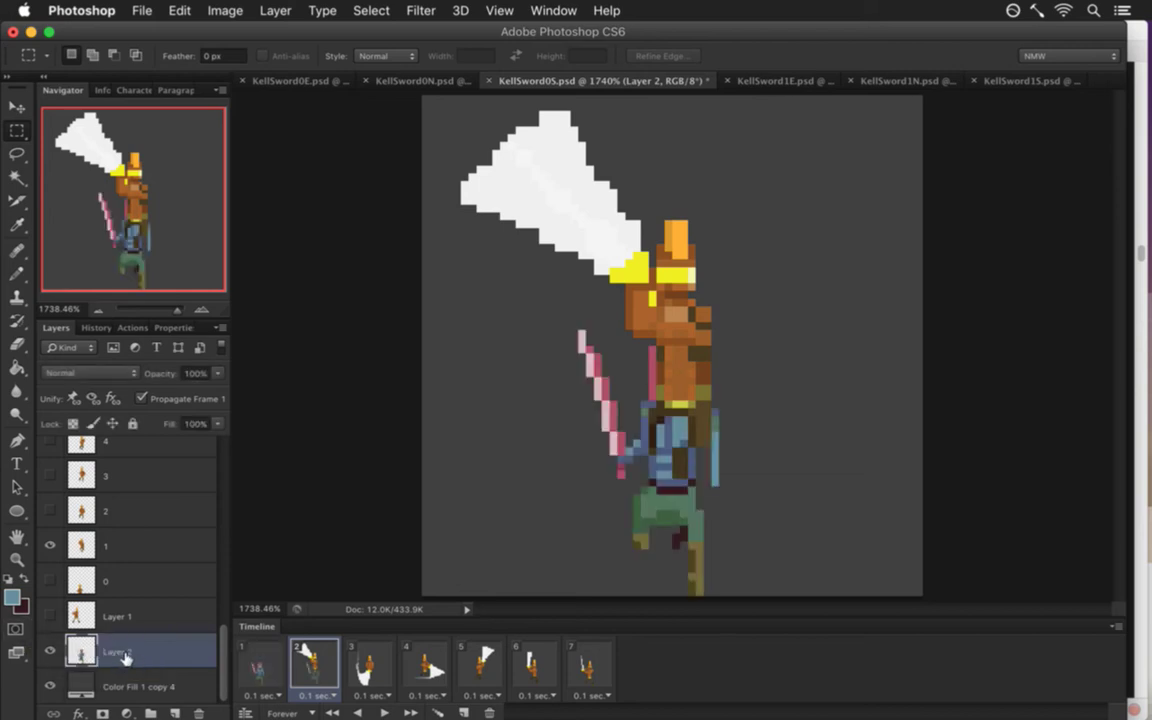
{"action": "key", "text": "super+j"}
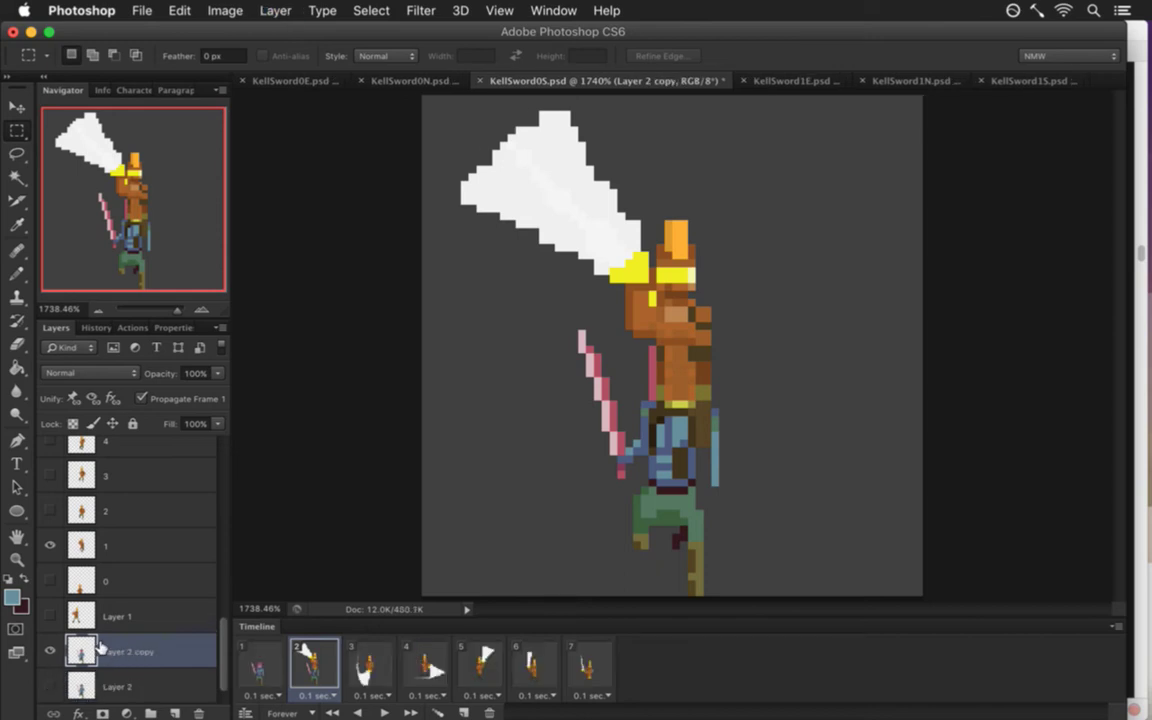
{"action": "key", "text": "v"}
{"action": "left_click_drag", "start_coordinate": [677, 413], "coordinate": [677, 306]}
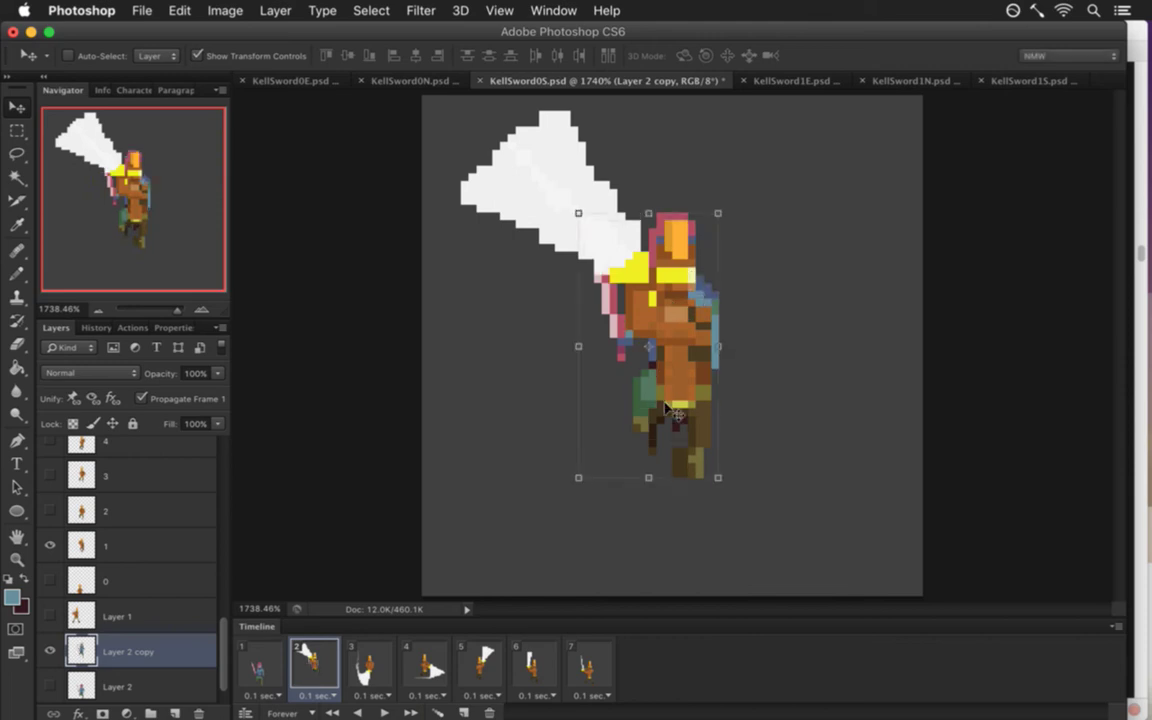
Hide the orange reference body layer 1 in frame 2.
{"action": "key", "text": "m"}
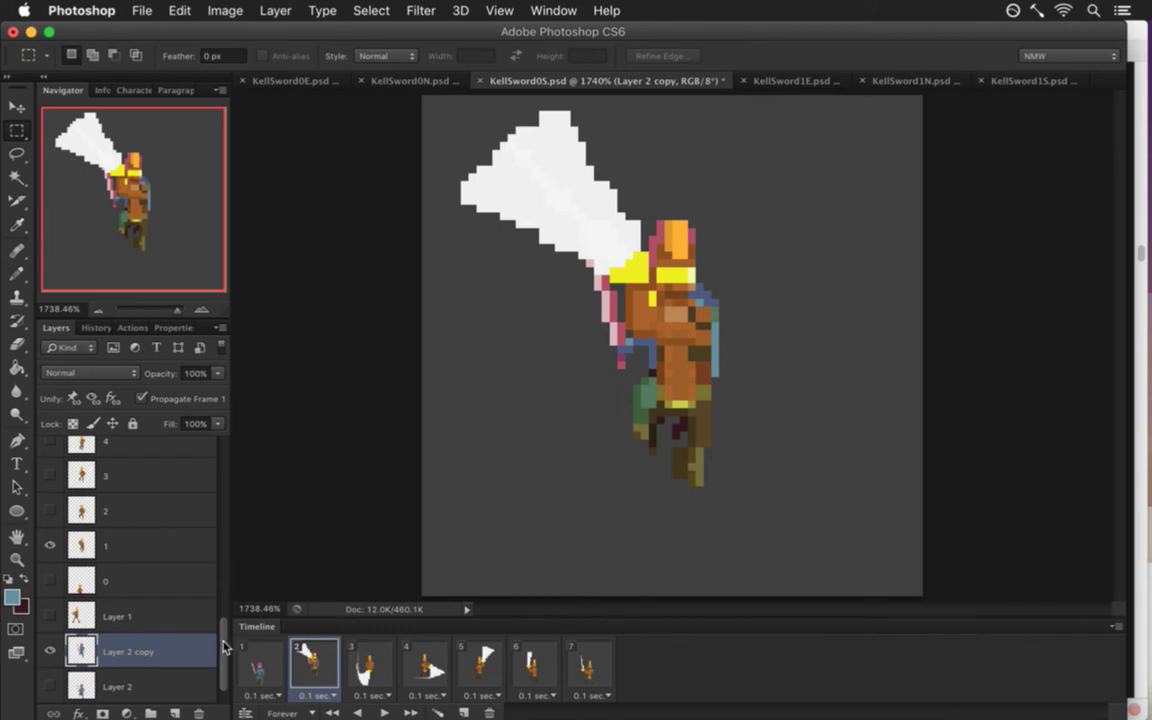
{"action": "scroll", "coordinate": [222, 645], "scroll_direction": "up", "scroll_amount": 1}
{"action": "left_click_drag", "start_coordinate": [222, 645], "coordinate": [220, 651]}
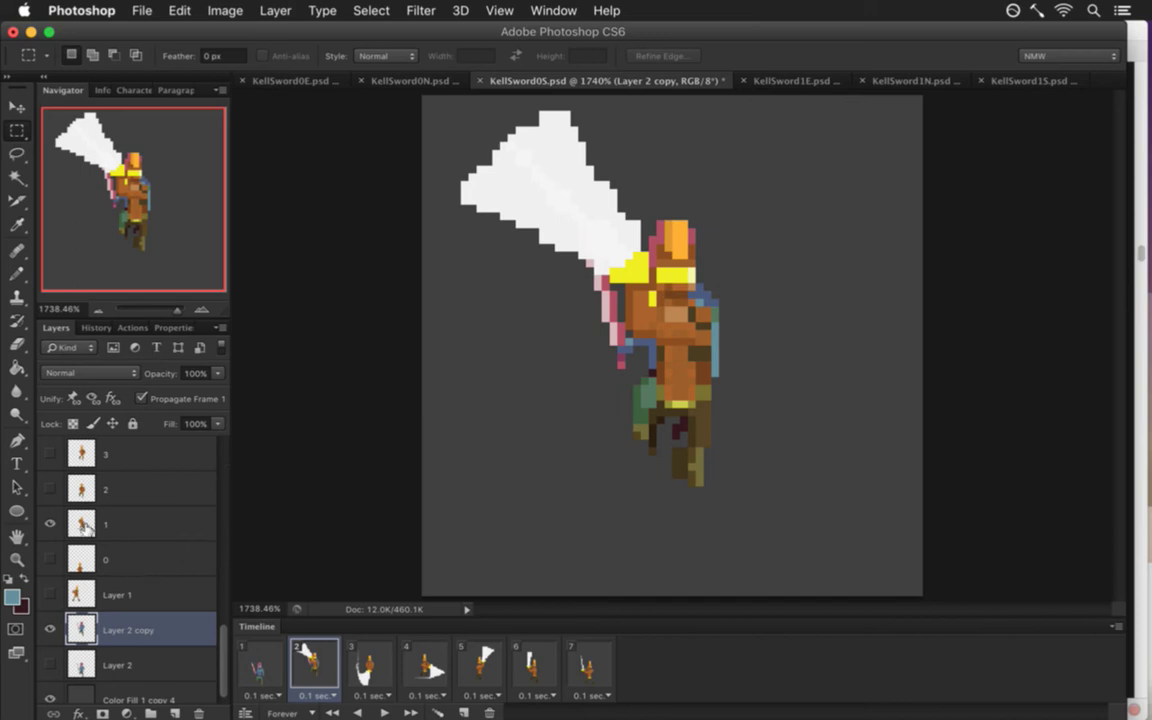
{"action": "left_click", "coordinate": [50, 523]}
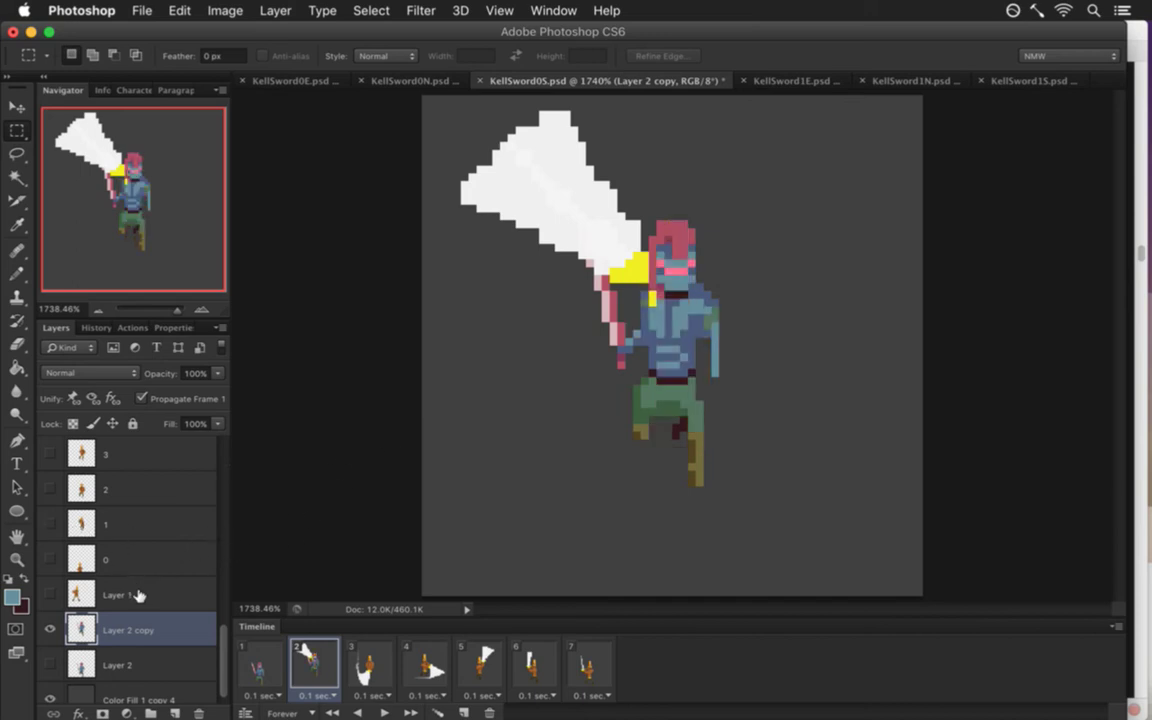
Rotate the sword on Layer 2 copy by -27.93° and move it up along the white slash, then deselect.
{"action": "left_click_drag", "start_coordinate": [515, 166], "coordinate": [632, 376]}
{"action": "key", "text": "v"}
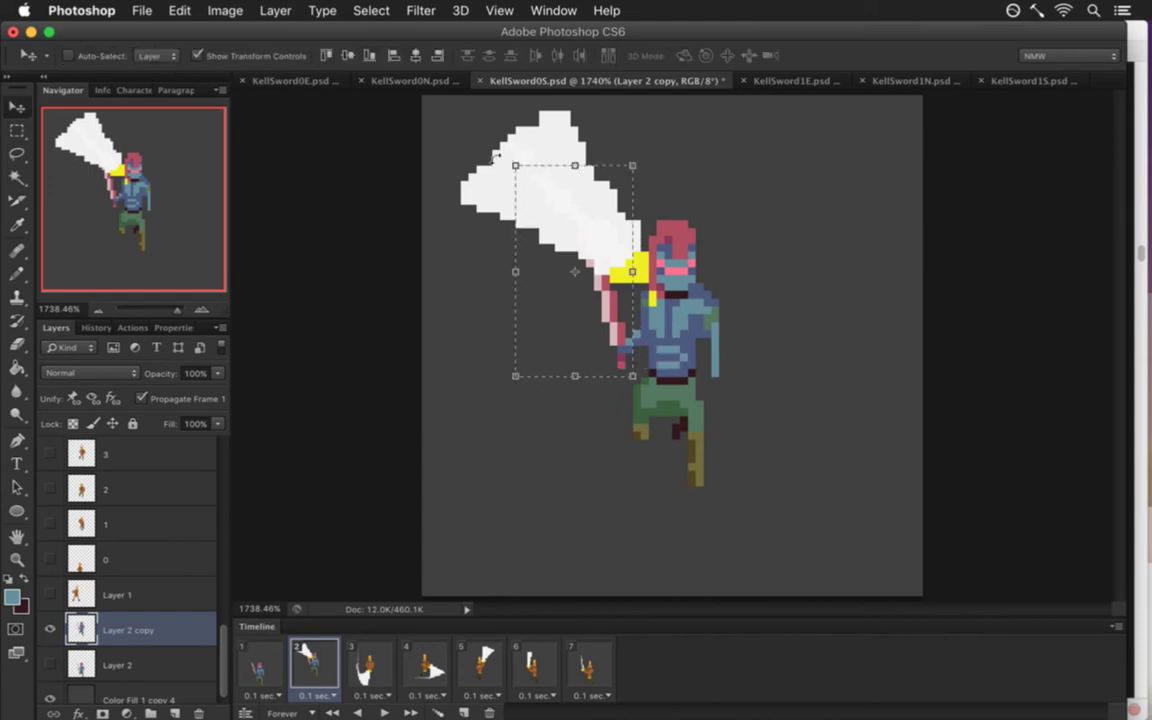
{"action": "left_click_drag", "start_coordinate": [455, 171], "coordinate": [395, 205]}
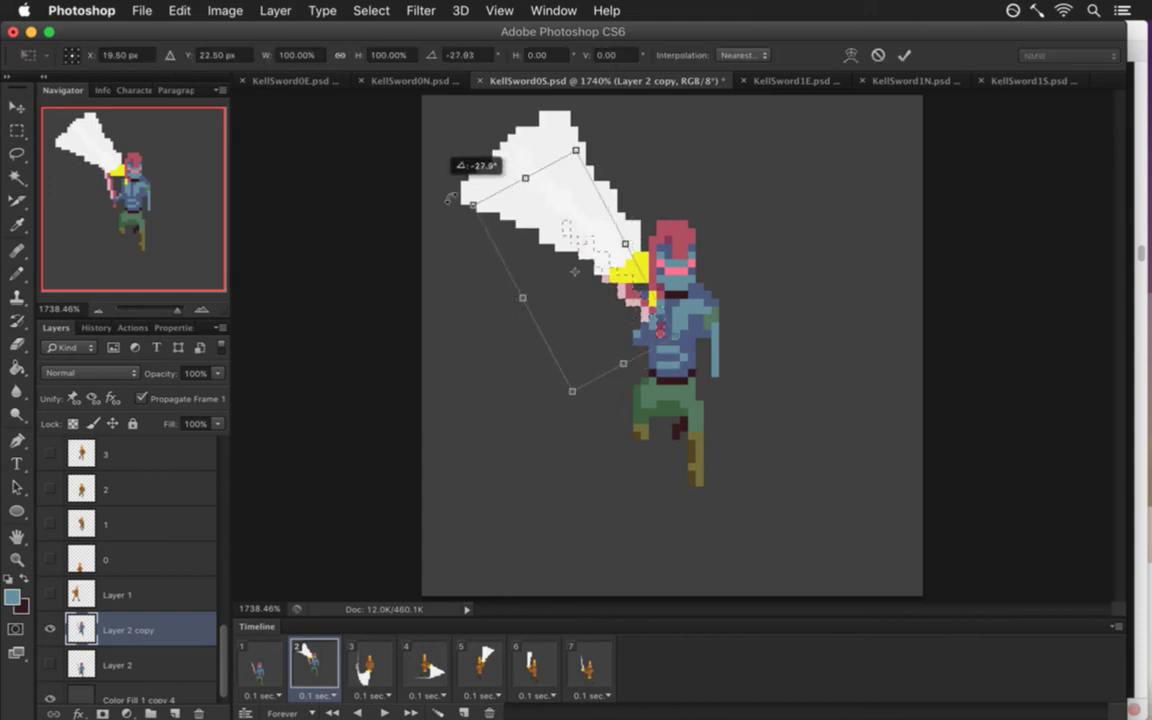
{"action": "left_click_drag", "start_coordinate": [650, 262], "coordinate": [596, 237]}
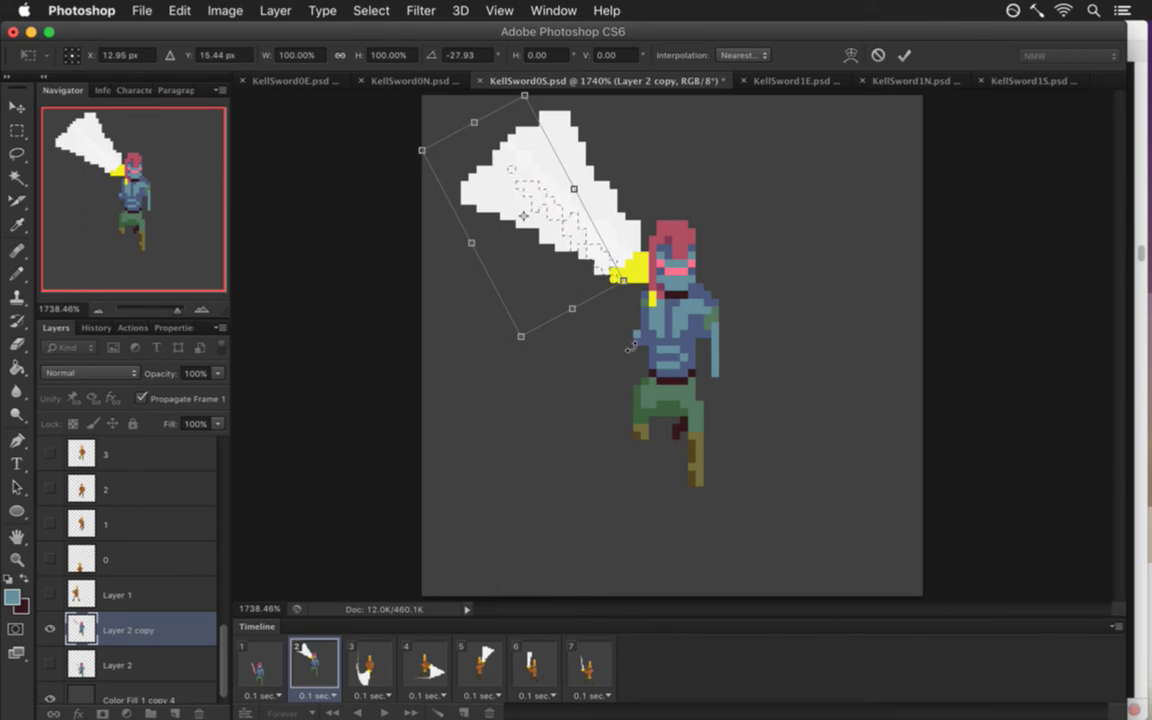
{"action": "left_click", "coordinate": [904, 55]}
{"action": "key", "text": "m"}
{"action": "key", "text": "ctrl+d"}
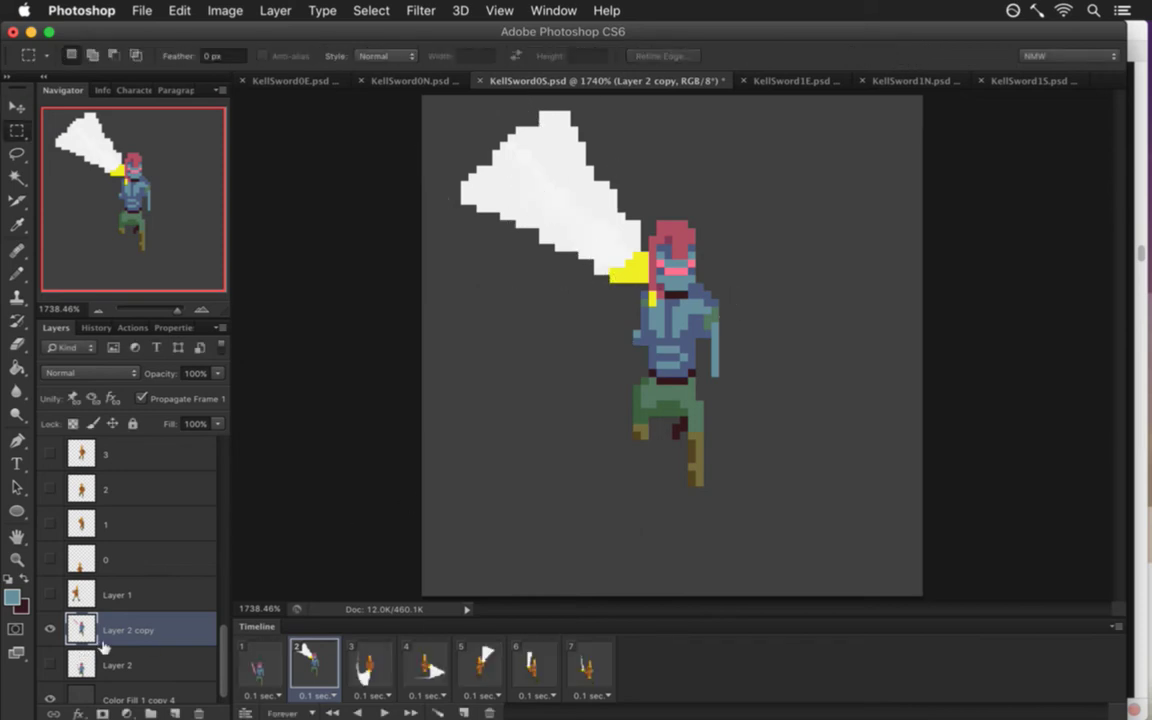
Hide the yellow hilt layer in frame 2, leaving the white slash layer visible.
{"action": "scroll", "coordinate": [194, 554], "scroll_direction": "up", "scroll_amount": 5}
{"action": "left_click", "coordinate": [50, 488]}
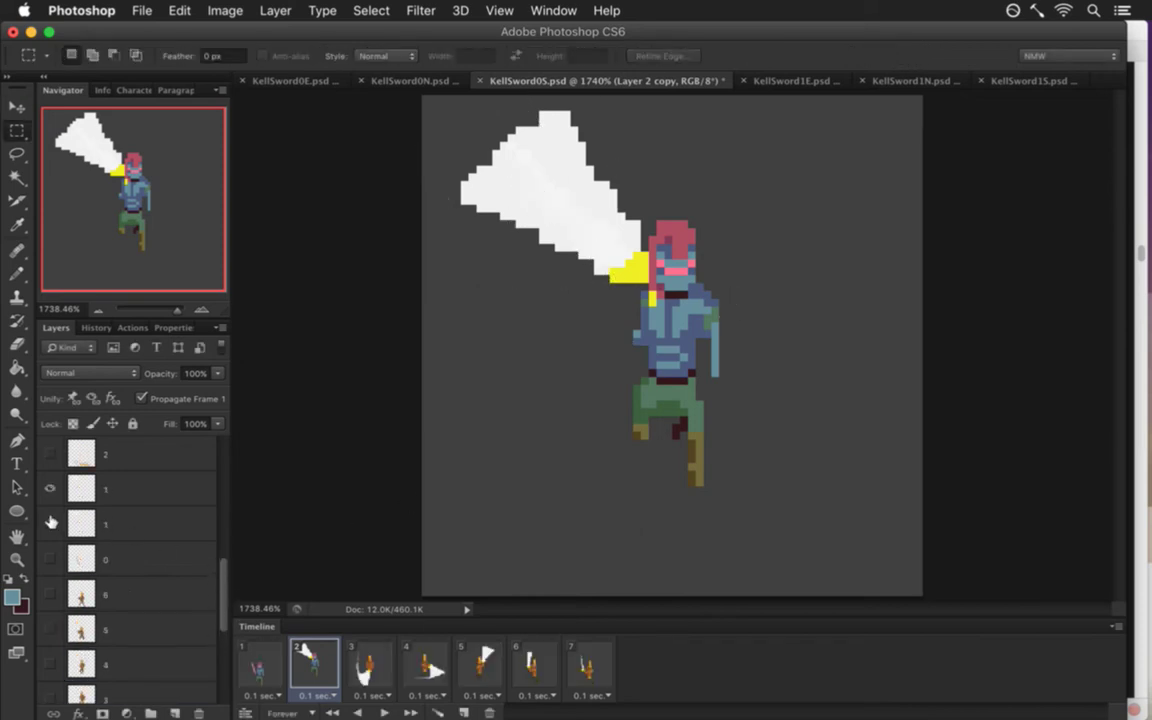
{"action": "left_click", "coordinate": [50, 488]}
{"action": "left_click", "coordinate": [48, 557]}
{"action": "left_click", "coordinate": [48, 557]}
{"action": "left_click", "coordinate": [50, 522]}
{"action": "left_click", "coordinate": [50, 522]}
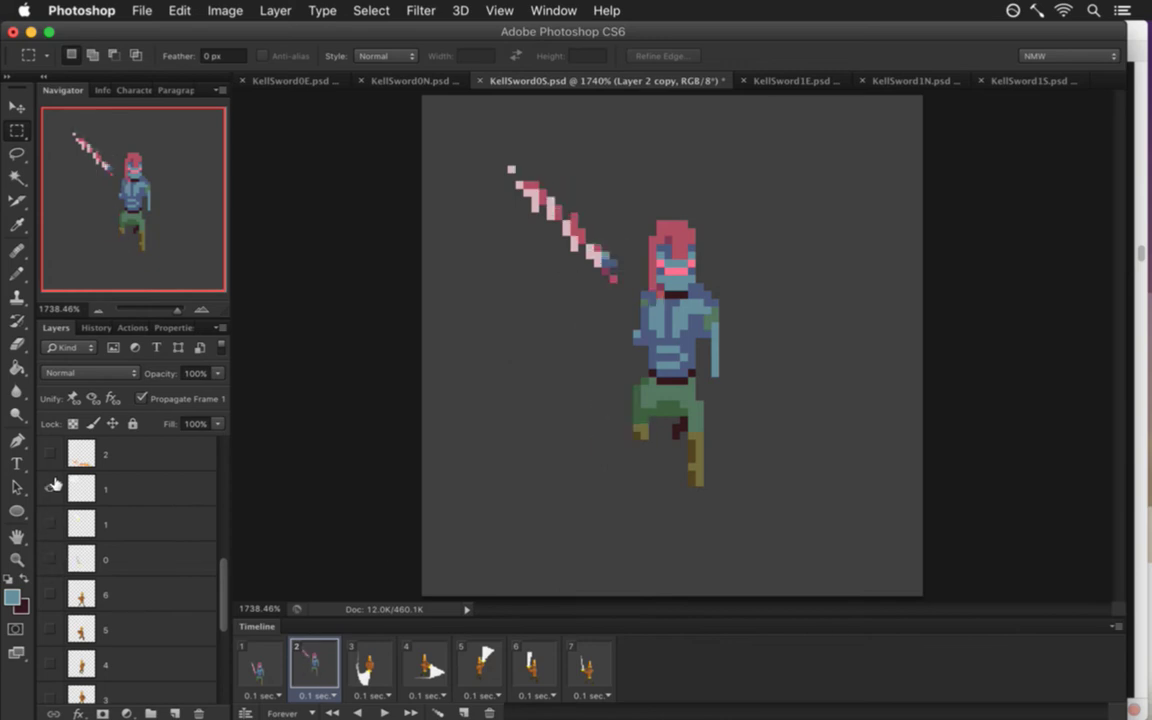
{"action": "left_click", "coordinate": [50, 488]}
Move the white slash layer directly above Layer 2 copy and nudge the slash one pixel left and down.
{"action": "key", "text": "v"}
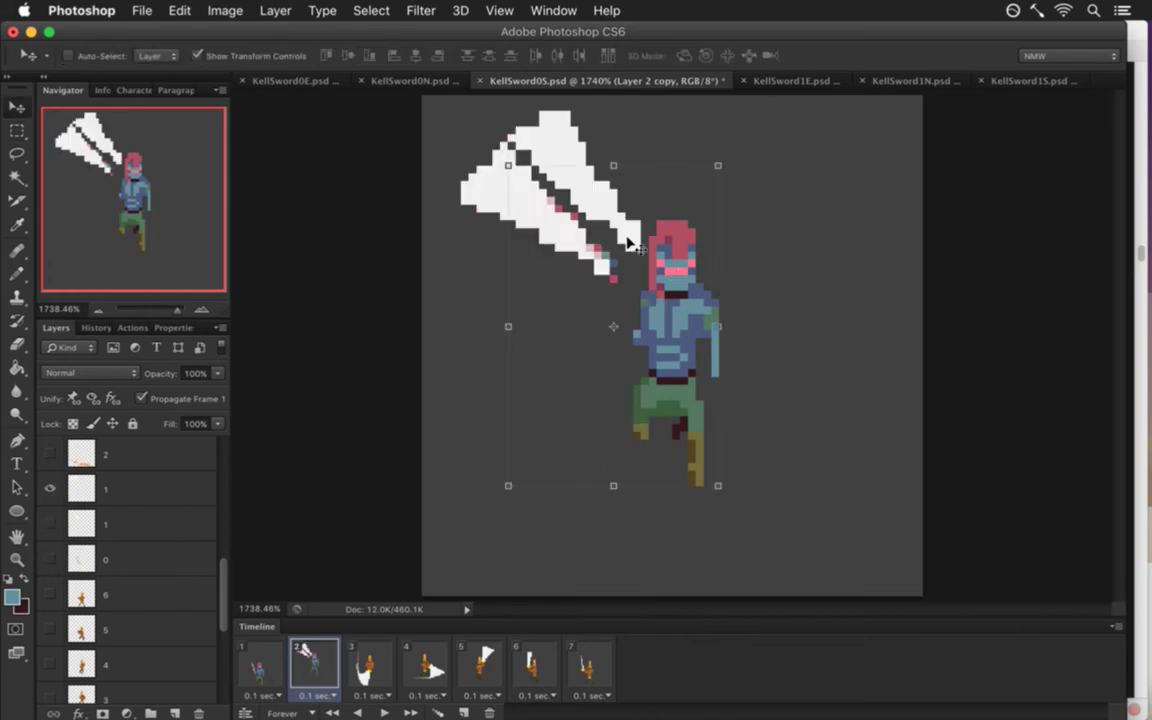
{"action": "left_click_drag", "start_coordinate": [115, 476], "coordinate": [112, 668]}
{"action": "left_click_drag", "start_coordinate": [220, 600], "coordinate": [220, 650]}
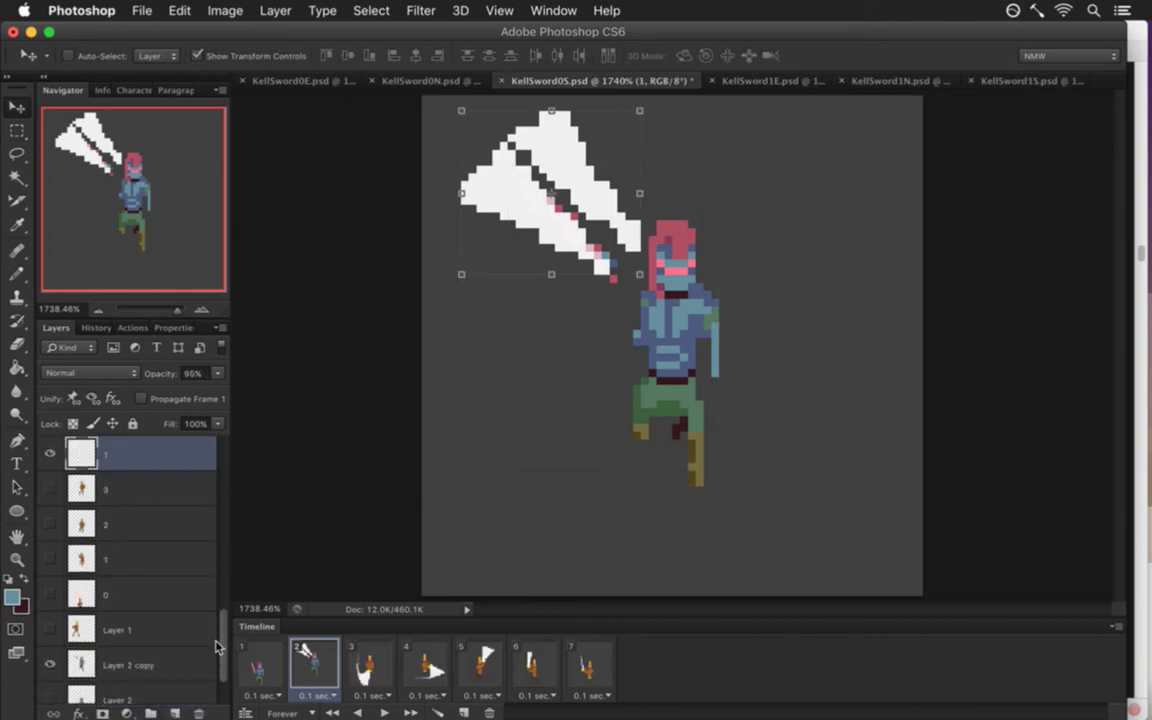
{"action": "left_click_drag", "start_coordinate": [95, 452], "coordinate": [90, 612]}
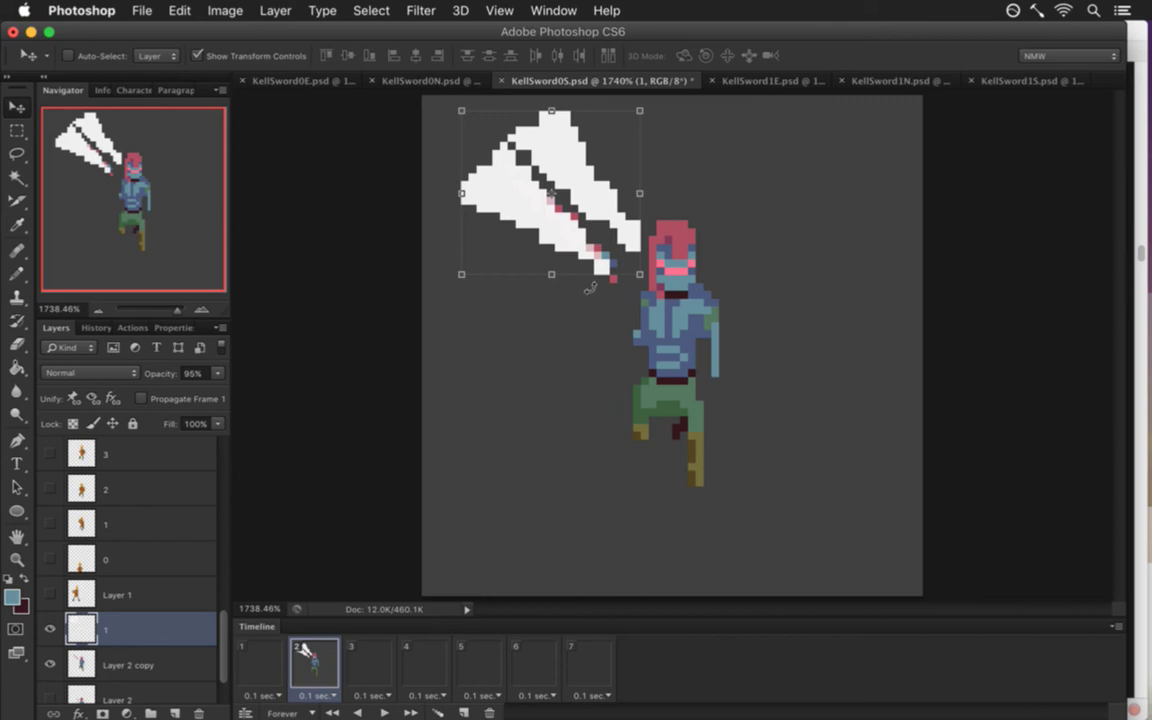
{"action": "key", "text": "Left"}
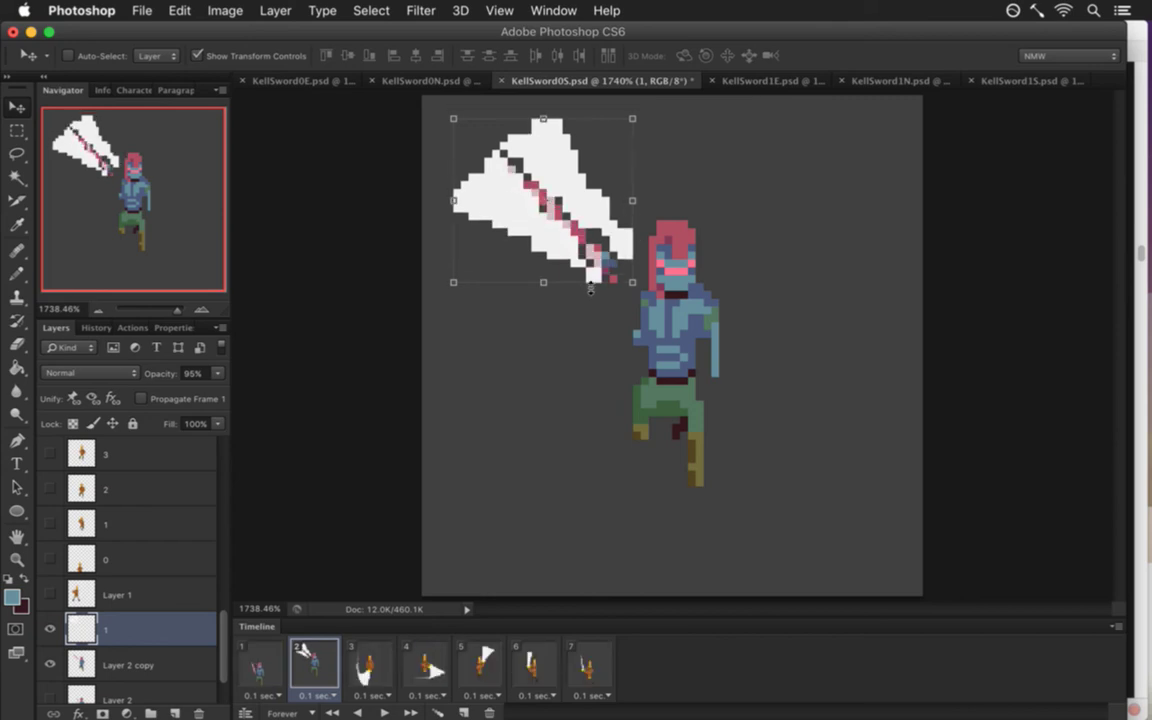
Nudge the white slash layer one pixel left and recolour it with the sword's light pink.
{"action": "key", "text": "Left"}
{"action": "key", "text": "Down"}
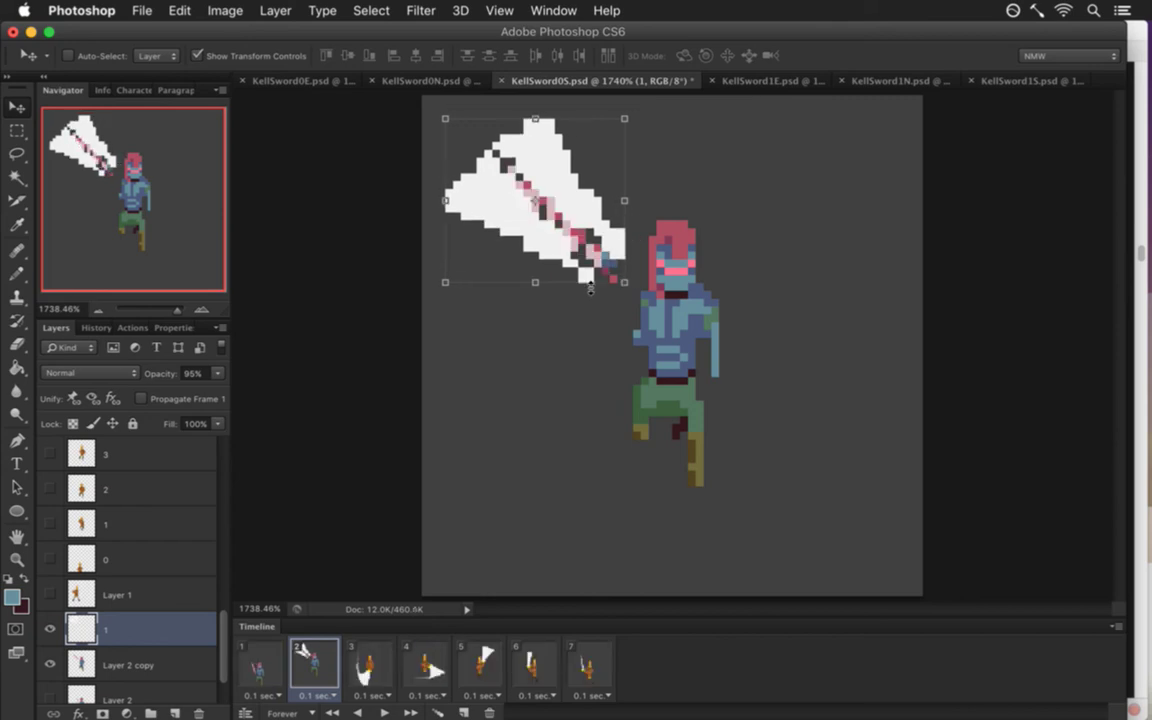
{"action": "key", "text": "m"}
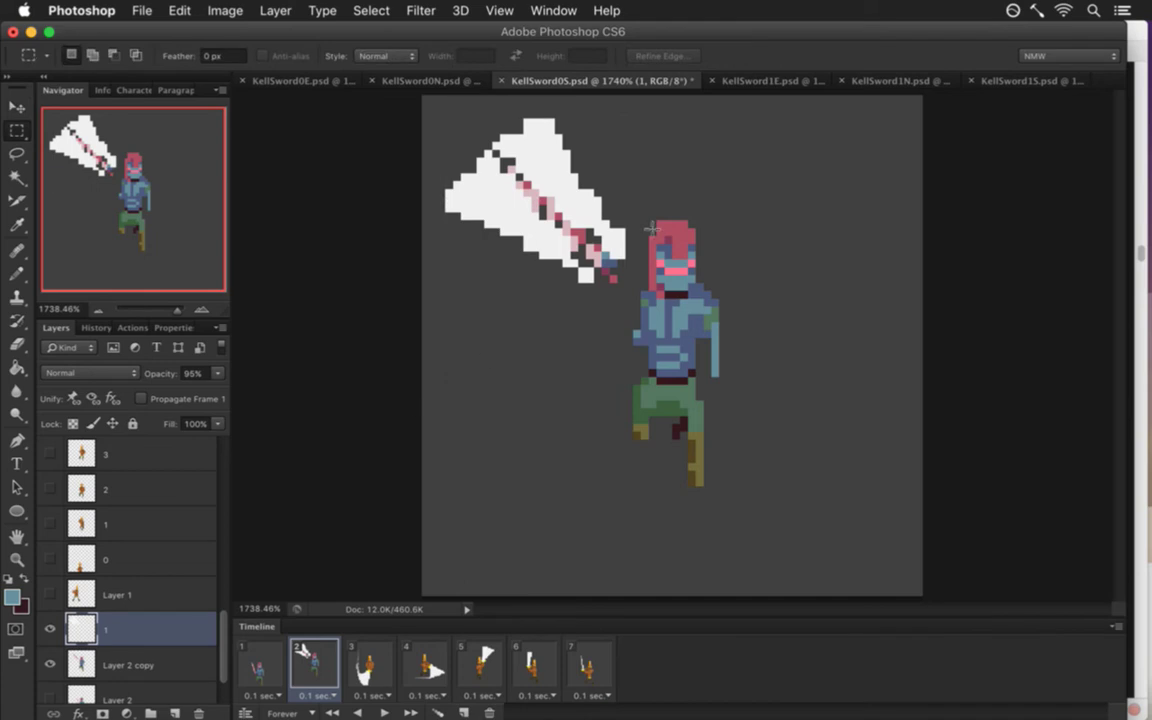
{"action": "key", "text": "i"}
{"action": "left_click", "coordinate": [500, 201]}
{"action": "key", "text": "g"}
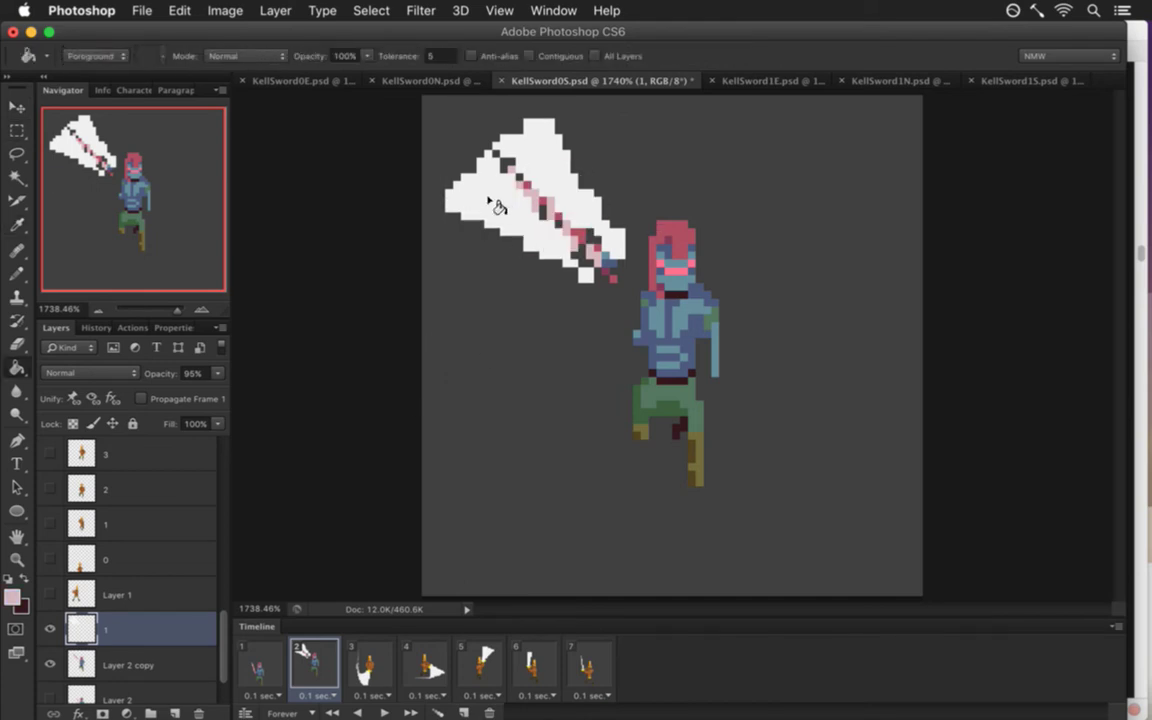
{"action": "left_click", "coordinate": [492, 208]}
Pencil light pink over the gap through the middle of the slash so it becomes one solid shape.
{"action": "key", "text": "b"}
{"action": "mouse_move", "coordinate": [493, 174]}
{"action": "left_mouse_down"}
{"action": "mouse_move", "coordinate": [523, 204]}
{"action": "mouse_move", "coordinate": [502, 180]}
{"action": "left_mouse_up"}
{"action": "mouse_move", "coordinate": [544, 226]}
{"action": "left_mouse_down"}
{"action": "mouse_move", "coordinate": [585, 268]}
{"action": "mouse_move", "coordinate": [600, 242]}
{"action": "left_mouse_up"}
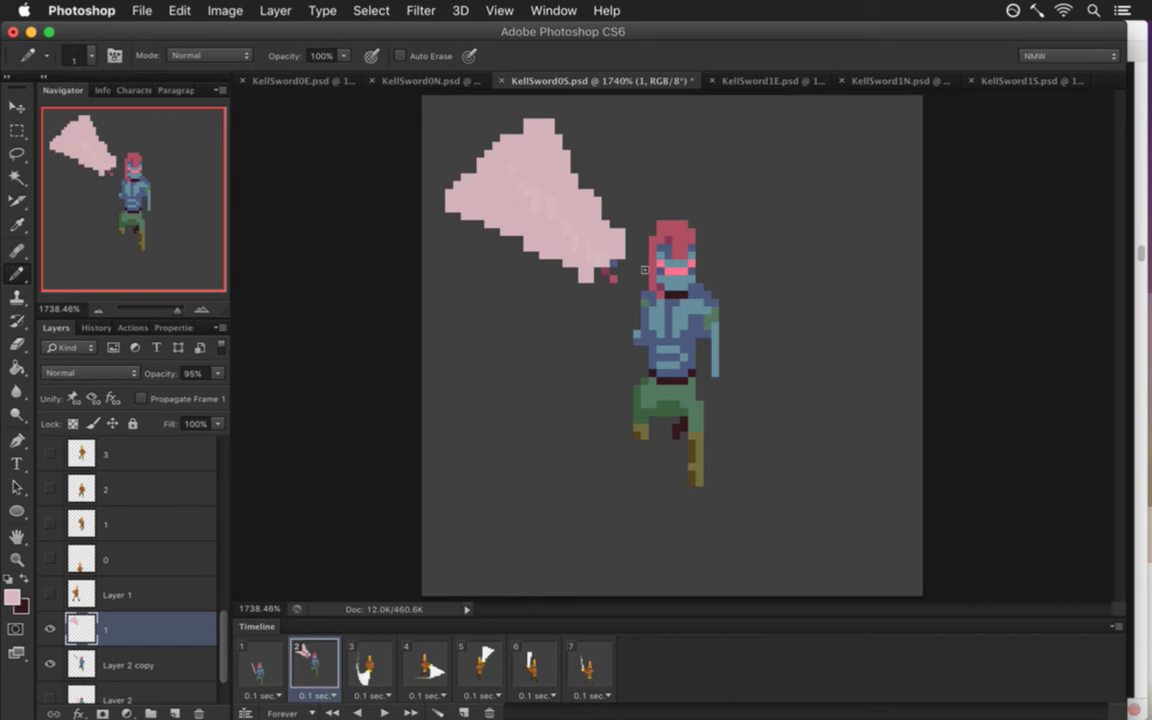
Try trimming the slash's edge pixels around the sword hilt, and undo the erasing.
{"action": "key", "text": "e"}
{"action": "left_click", "coordinate": [595, 284]}
{"action": "left_click", "coordinate": [590, 262]}
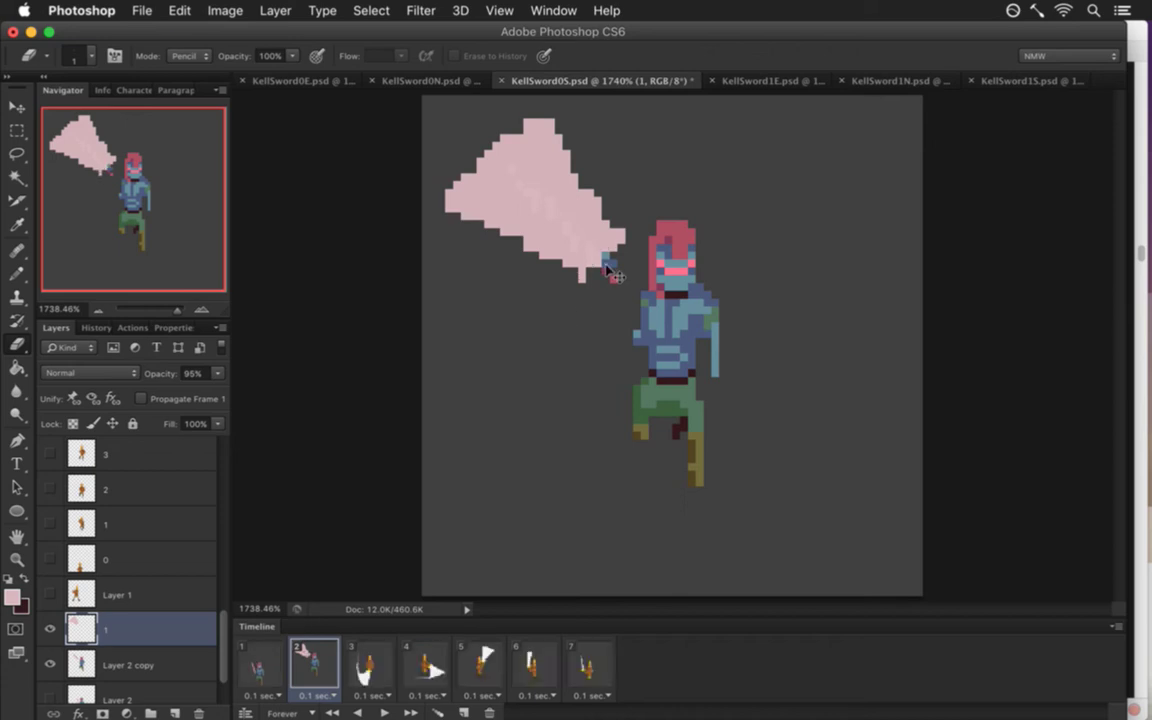
{"action": "left_click", "coordinate": [586, 273]}
{"action": "left_click", "coordinate": [617, 248]}
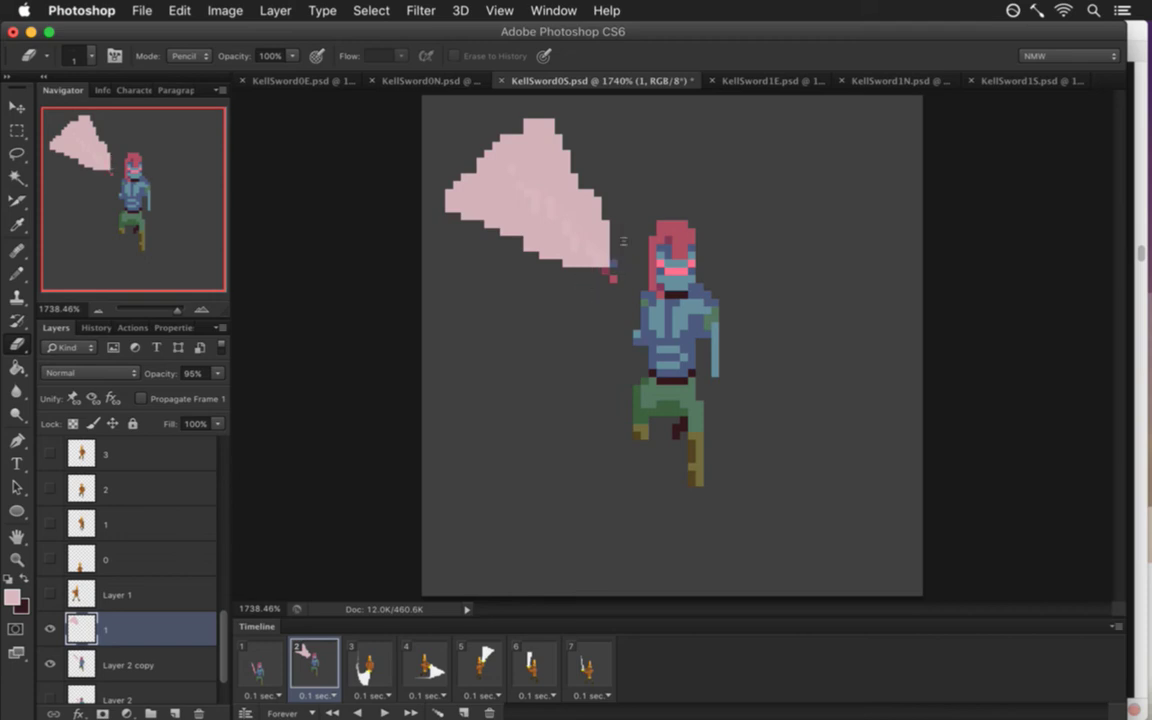
{"action": "key", "text": "super+alt+z"}
{"action": "key", "text": "super+alt+z"}
Save the file, hide the pink slash layer in frame 2, and compare the pose with frame 1.
{"action": "key", "text": "super+s"}
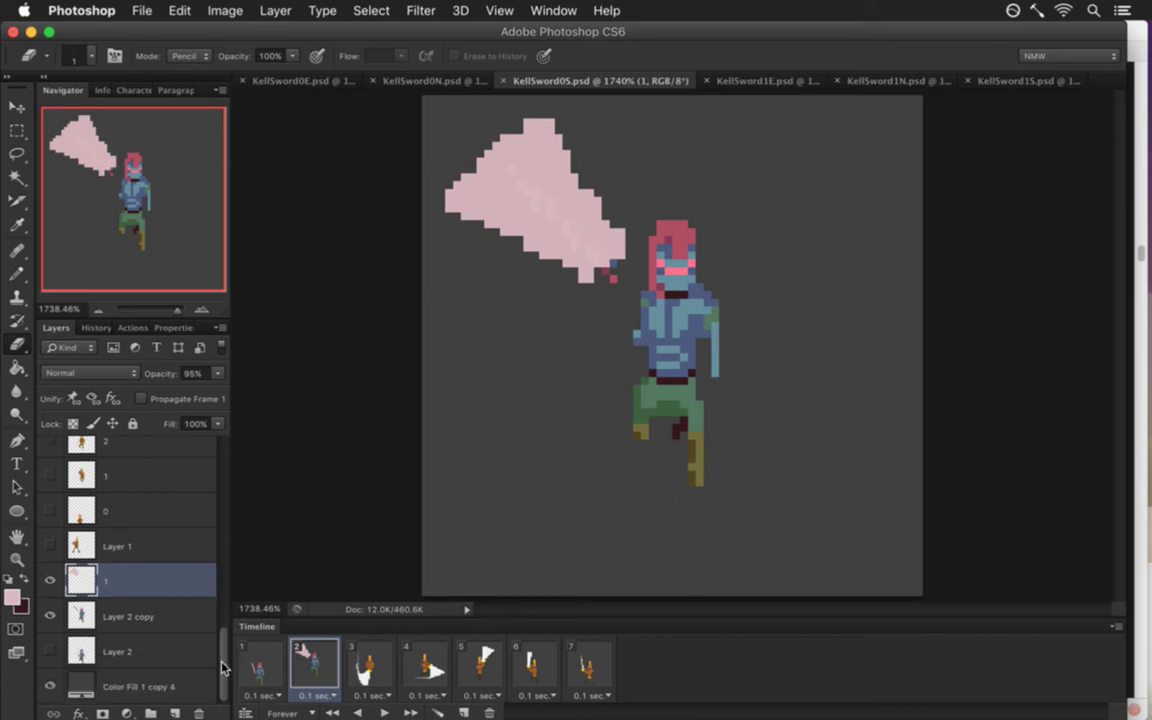
{"action": "scroll", "coordinate": [190, 585], "scroll_direction": "down", "scroll_amount": 2}
{"action": "left_click", "coordinate": [50, 579]}
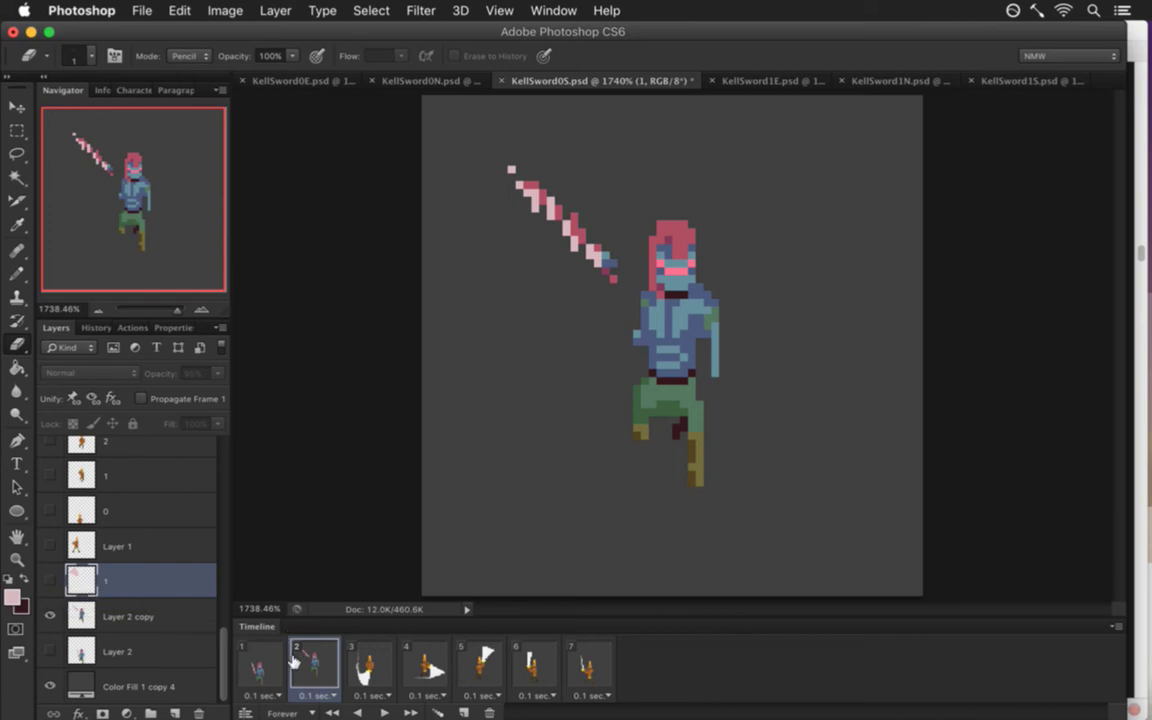
{"action": "left_click", "coordinate": [260, 665]}
{"action": "left_click", "coordinate": [312, 660]}
On Layer 2 copy, erase the red hair strand hanging along the sword side of Kell's face.
{"action": "key", "text": "i"}
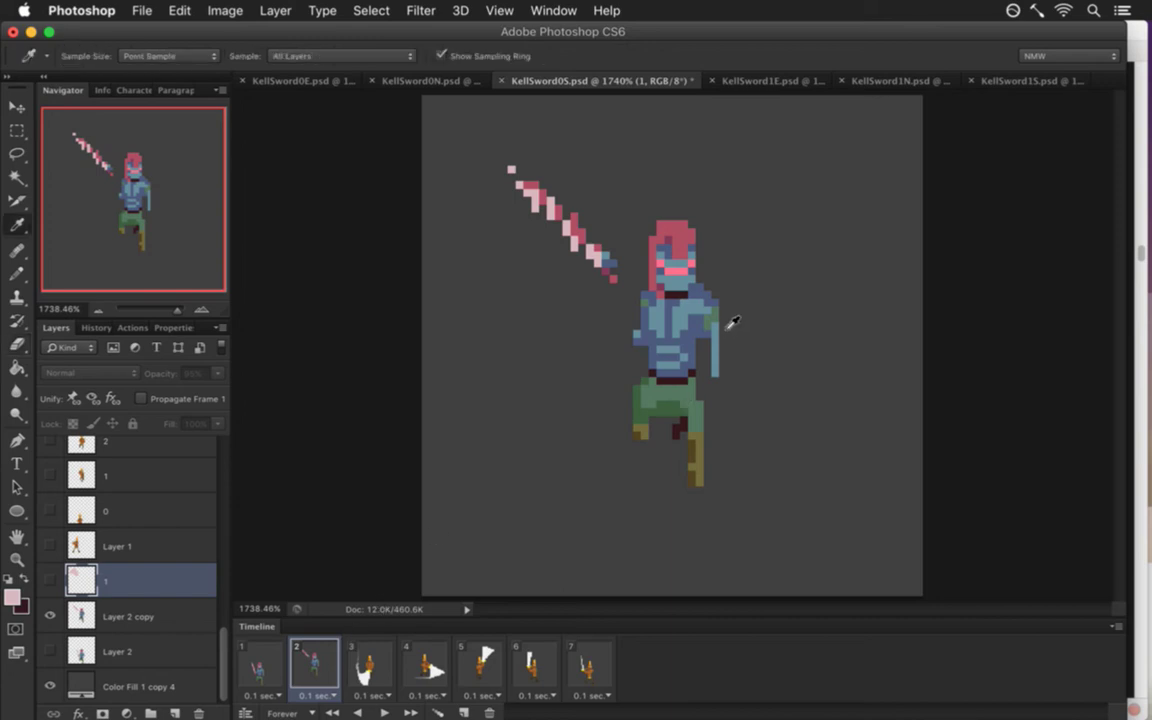
{"action": "left_click", "coordinate": [700, 316]}
{"action": "key", "text": "b"}
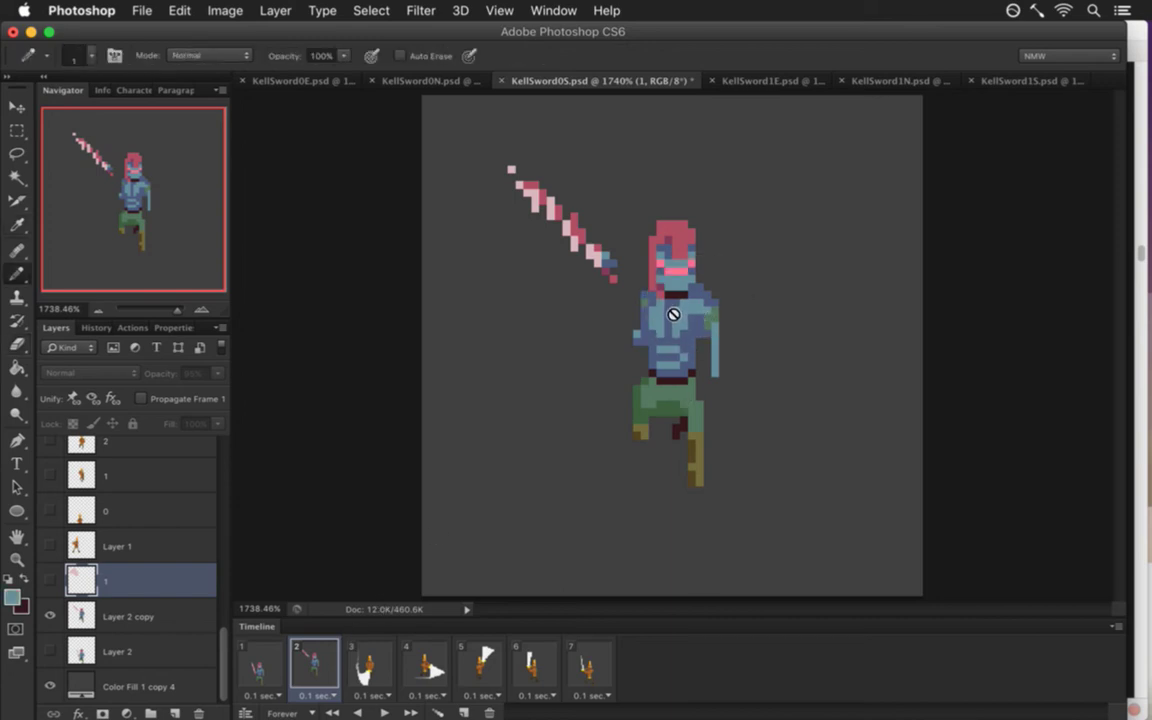
{"action": "left_click", "coordinate": [125, 615]}
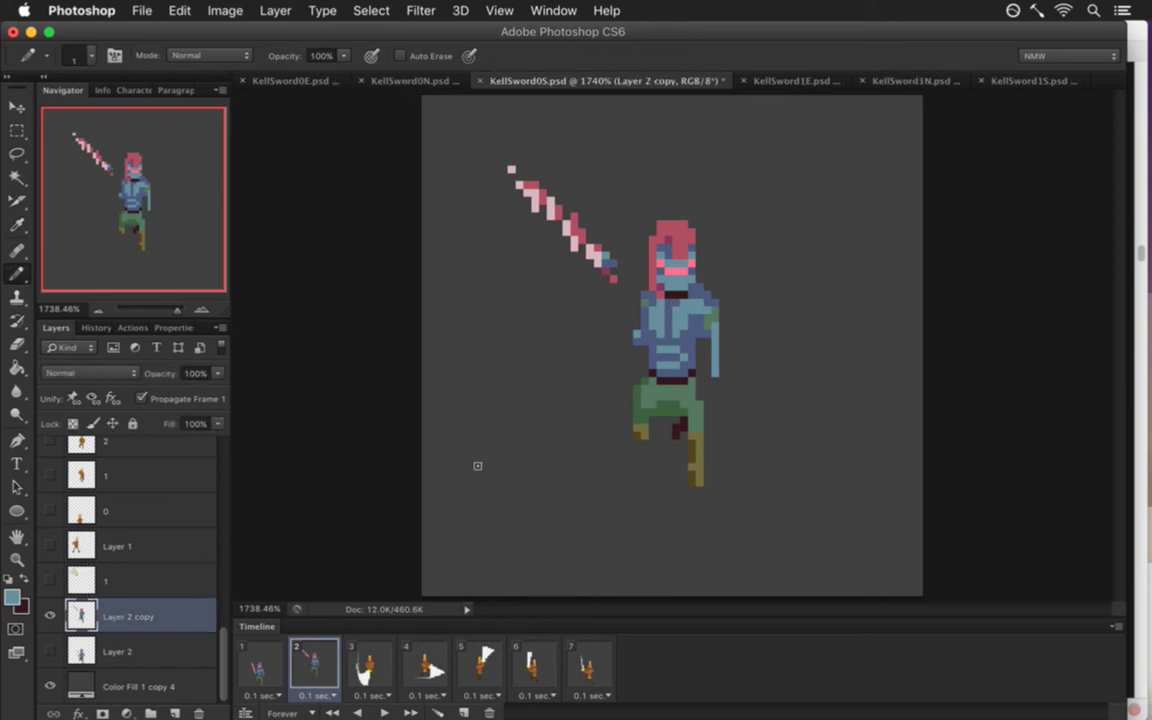
{"action": "key", "text": "i"}
{"action": "key", "text": "b"}
{"action": "key", "text": "e"}
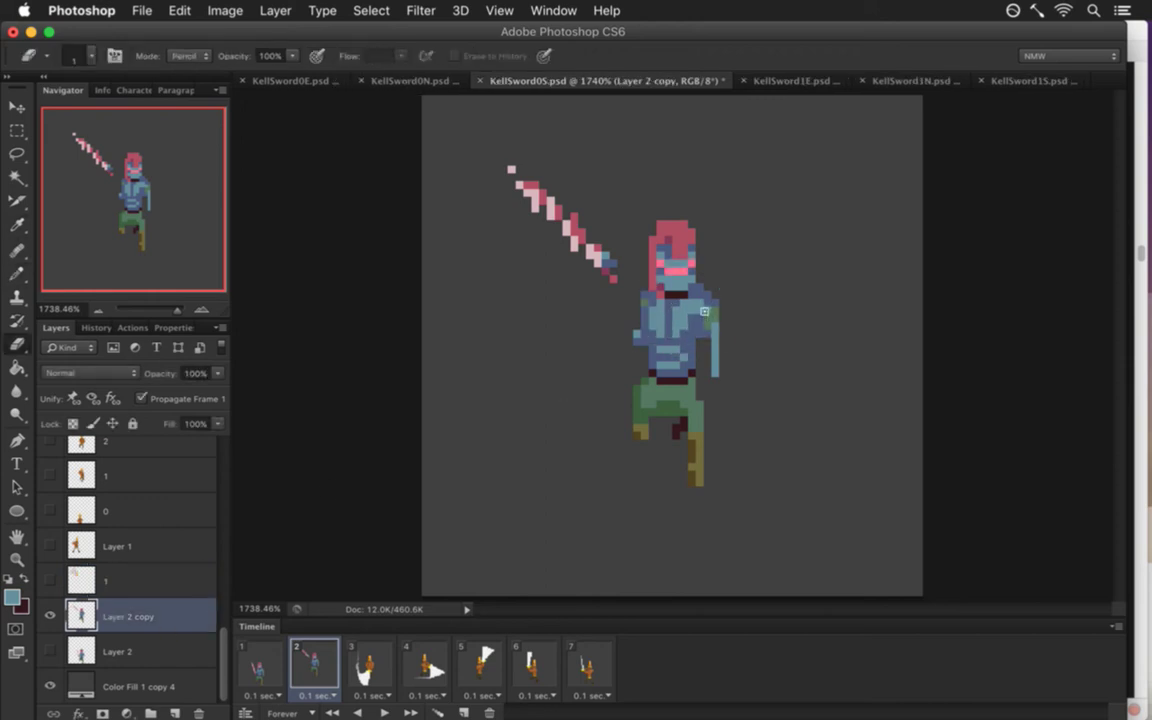
{"action": "key", "text": "i"}
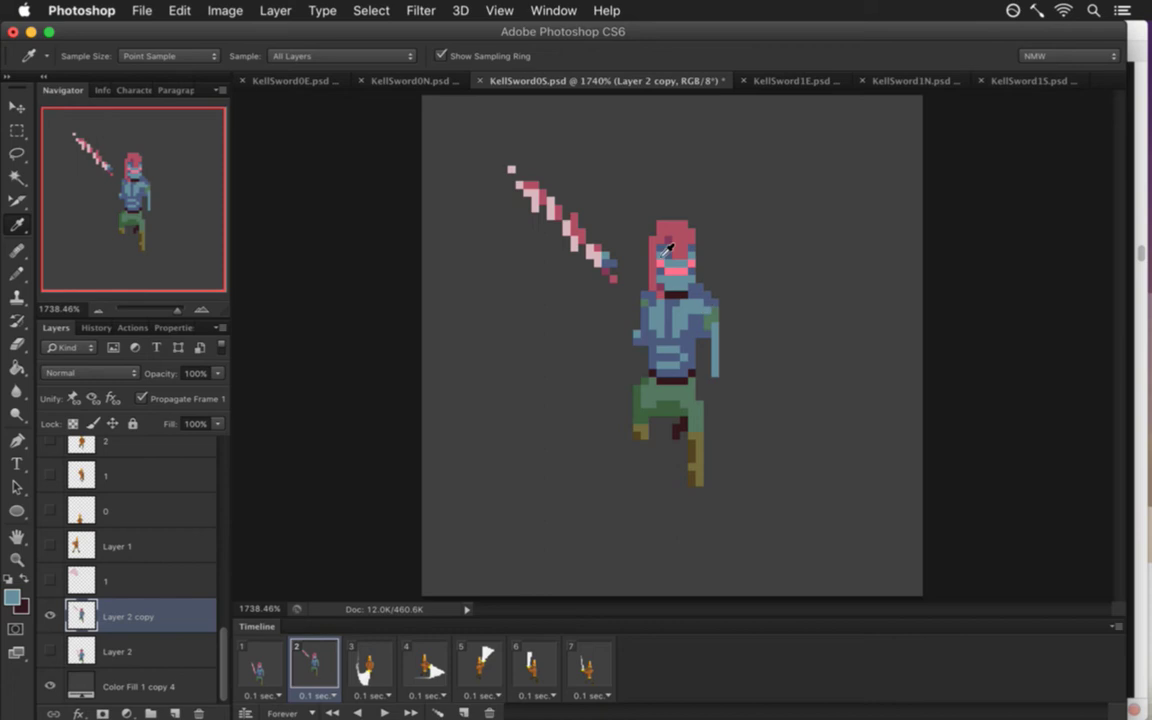
{"action": "key", "text": "e"}
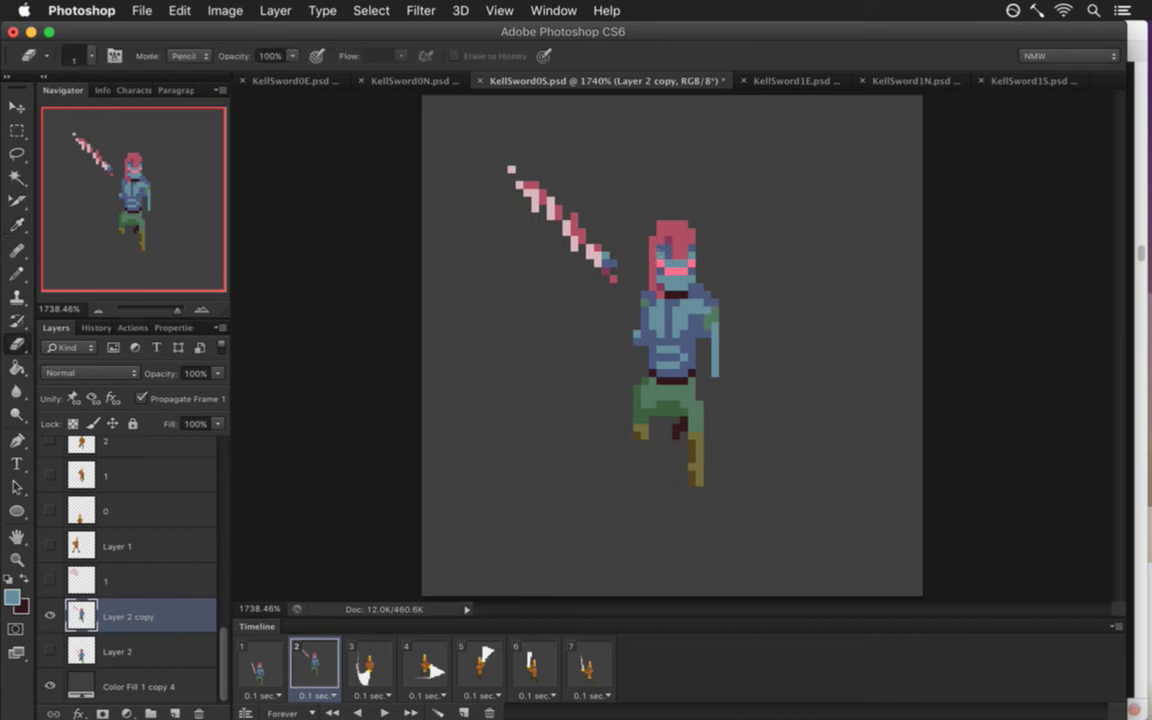
{"action": "left_click_drag", "start_coordinate": [652, 246], "coordinate": [652, 275]}
Repaint Kell's red hair higher and falling on the side away from the sword, with a darker red shaded strand.
{"action": "key", "text": "b"}
{"action": "left_click", "coordinate": [686, 234], "text": "alt"}
{"action": "left_click_drag", "start_coordinate": [692, 226], "coordinate": [706, 258]}
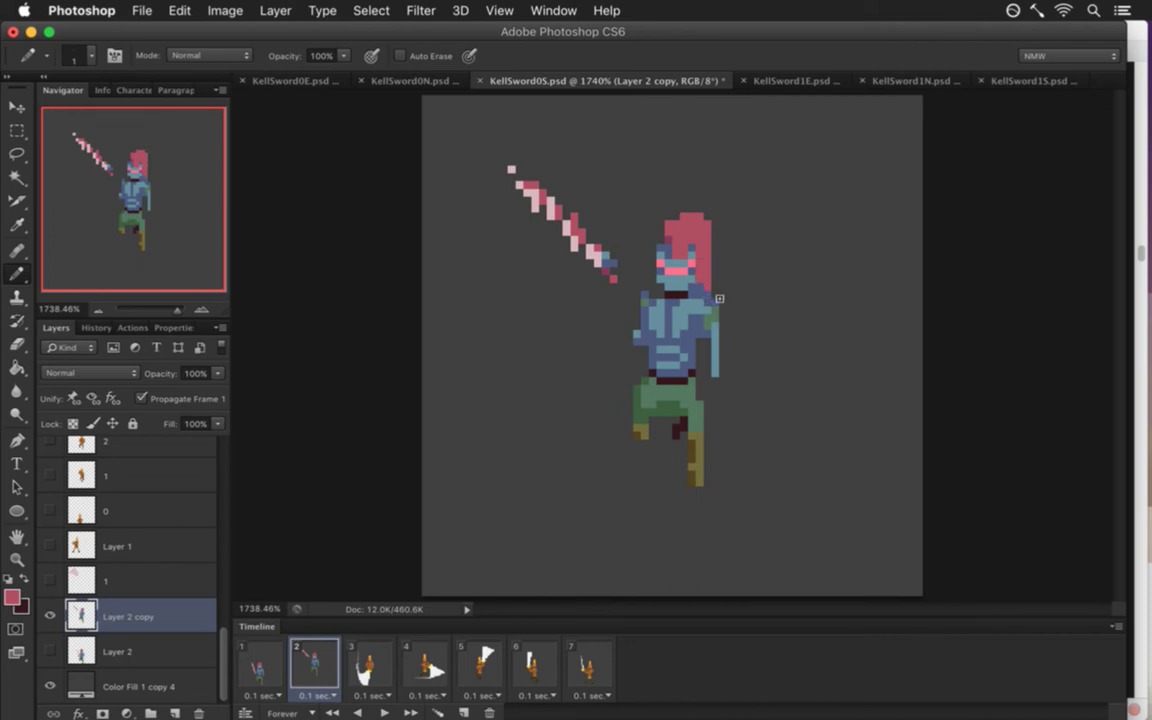
{"action": "left_click", "coordinate": [627, 228], "text": "alt"}
{"action": "left_click", "coordinate": [612, 225], "text": "alt"}
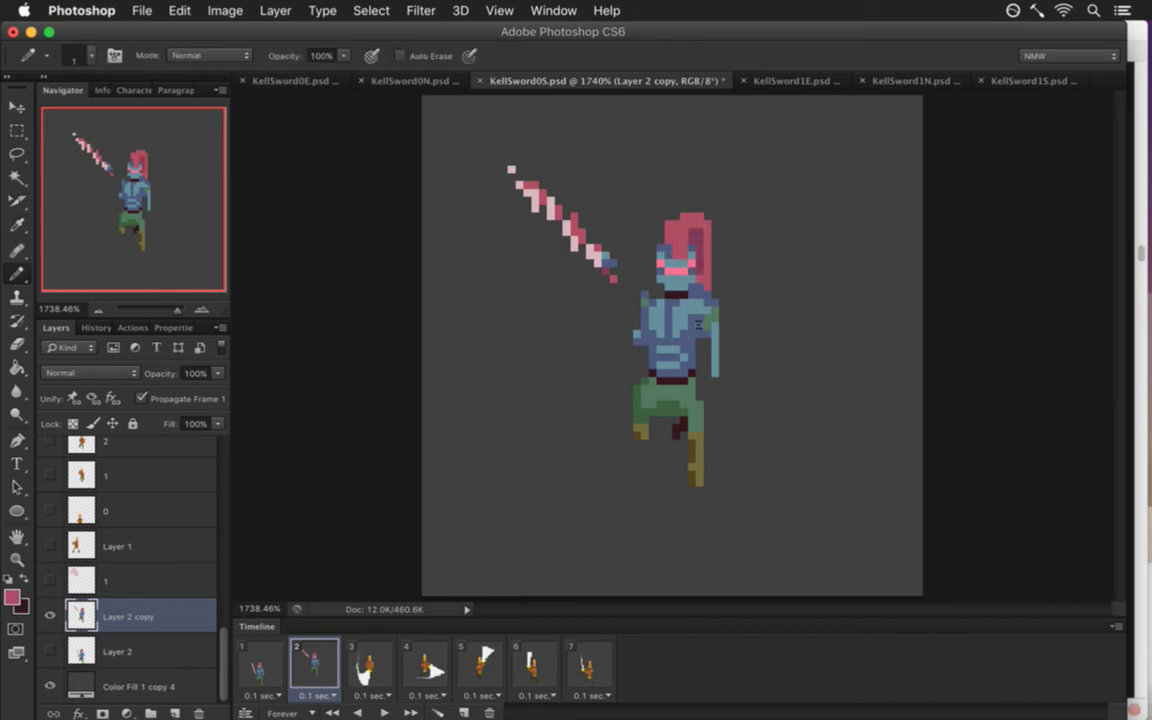
Draw Kell's raised arm in light blue from the shoulder up to the sword hilt and thicken its base.
{"action": "left_click", "coordinate": [706, 323], "text": "alt"}
{"action": "left_click", "coordinate": [676, 324], "text": "alt"}
{"action": "left_click_drag", "start_coordinate": [645, 300], "coordinate": [613, 279]}
{"action": "left_click", "coordinate": [632, 283]}
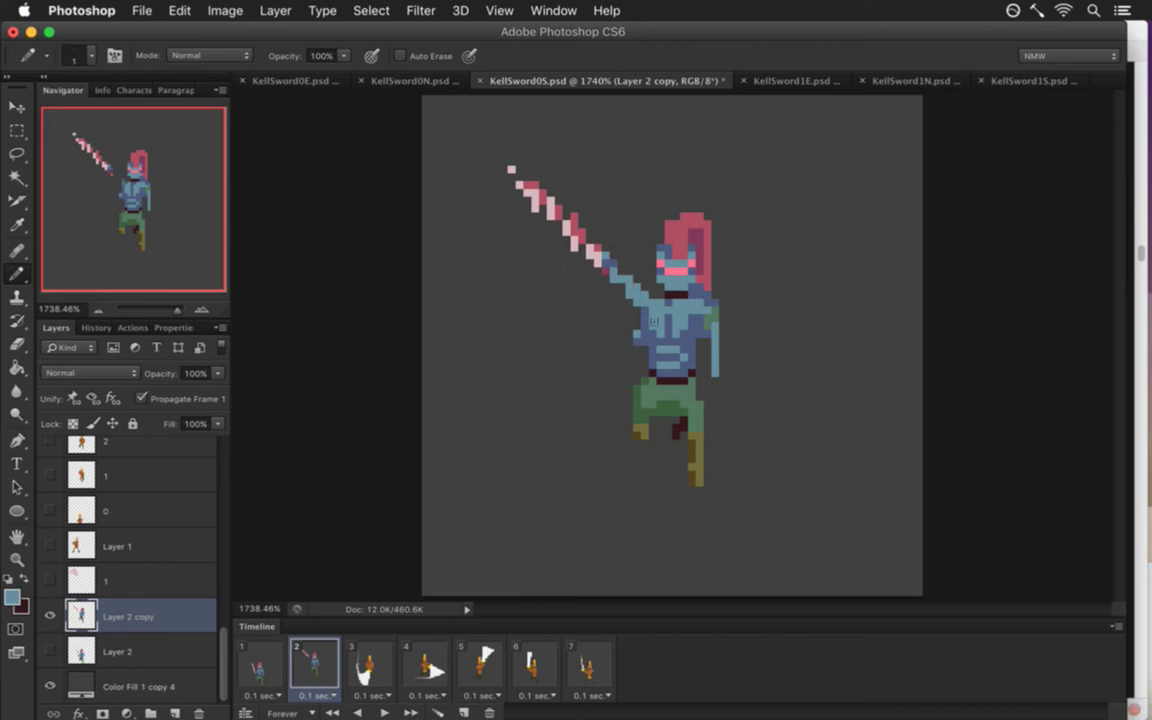
{"action": "left_click", "coordinate": [637, 311]}
Move the green shoulder detail onto the chest, repaint the far shoulder blue, and erase the hanging forearm.
{"action": "left_click", "coordinate": [714, 324], "text": "alt"}
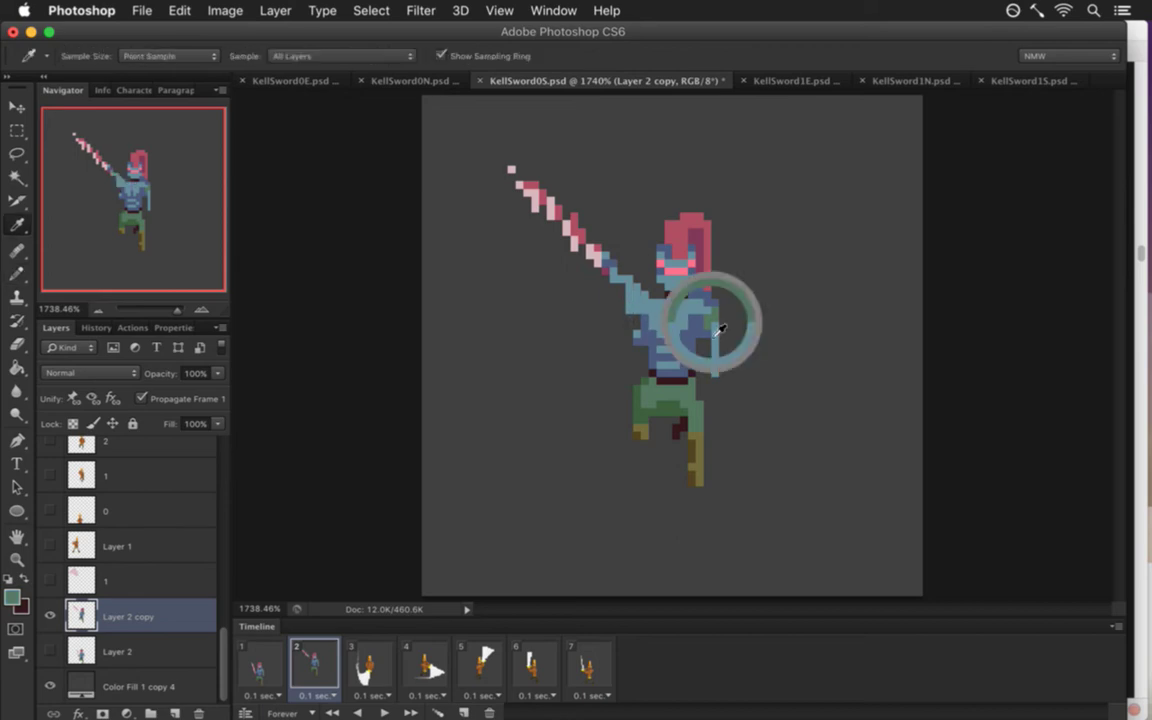
{"action": "left_click", "coordinate": [640, 269], "text": "alt"}
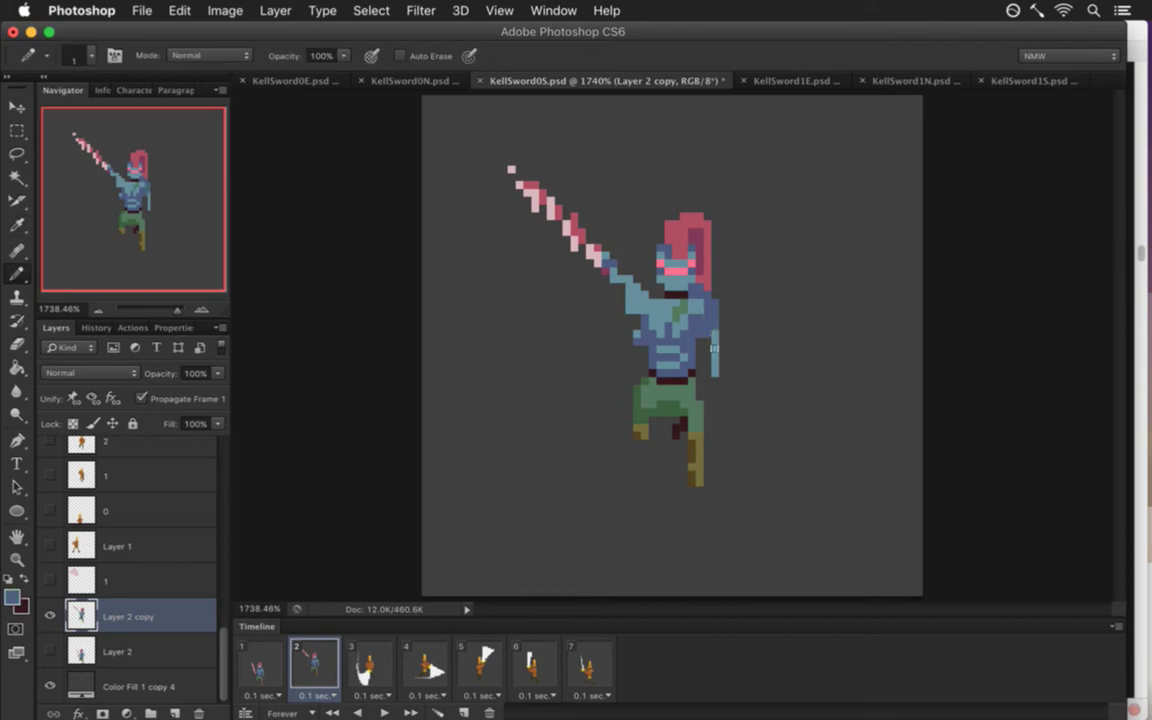
{"action": "key", "text": "e"}
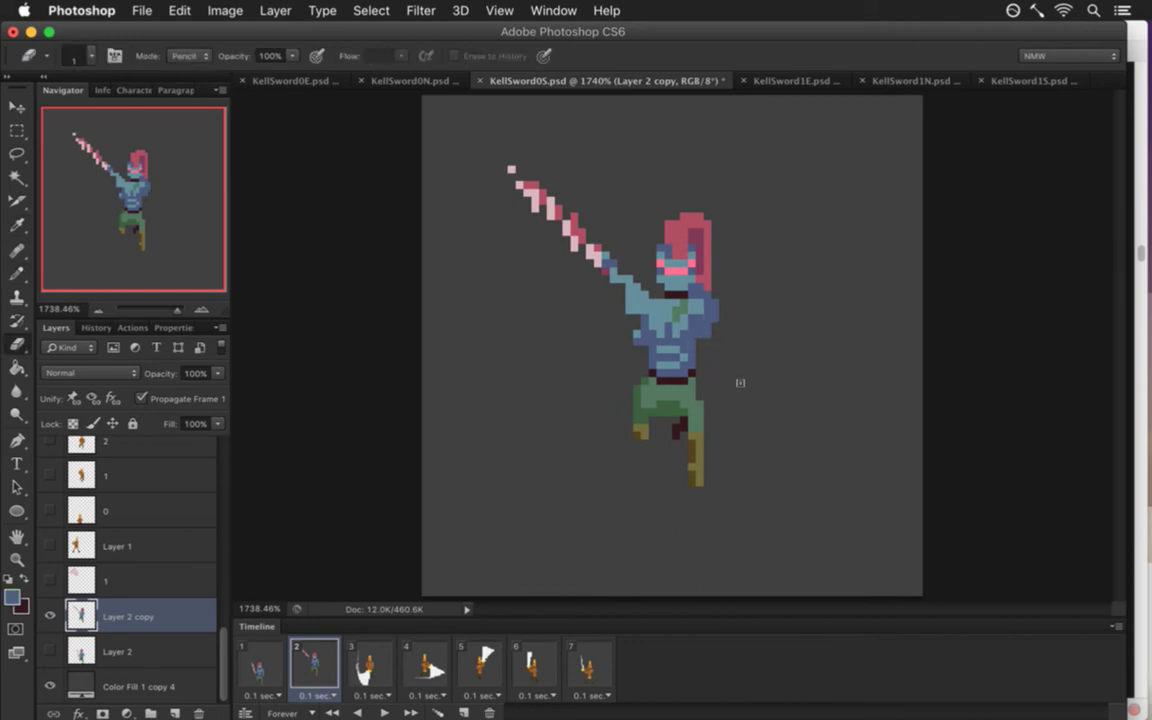
Shade the underside of the raised arm and the side of the torso with dark blue.
{"action": "key", "text": "i"}
{"action": "key", "text": "b"}
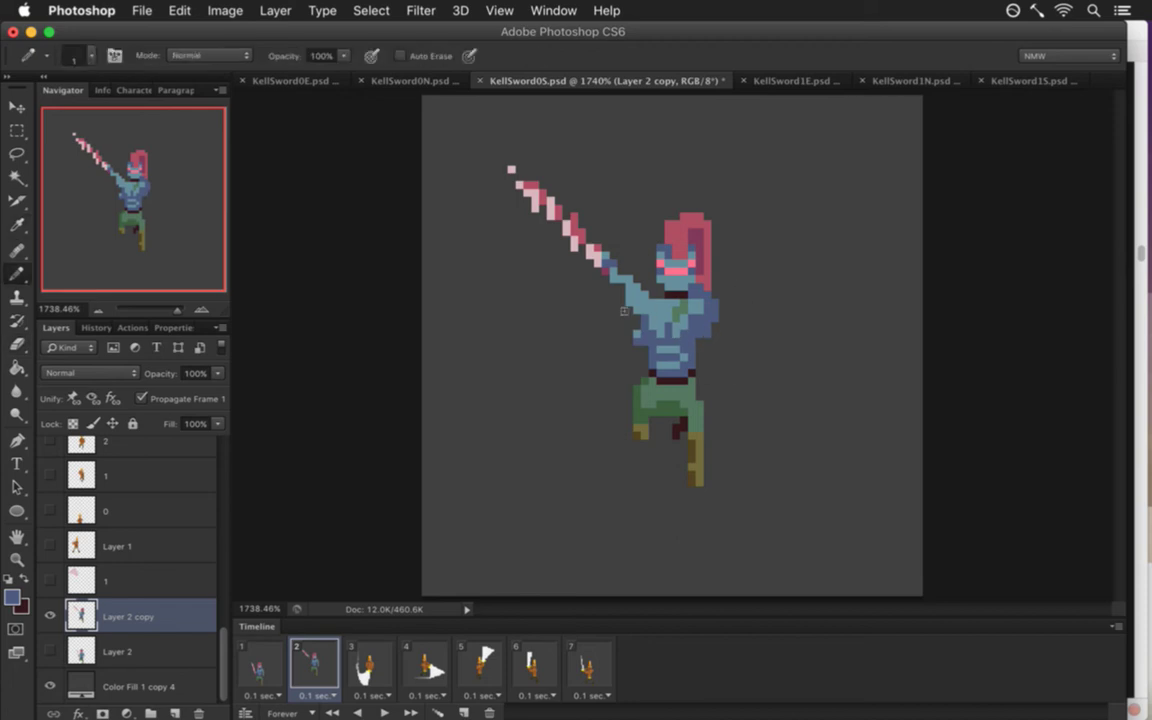
{"action": "left_click", "coordinate": [648, 314]}
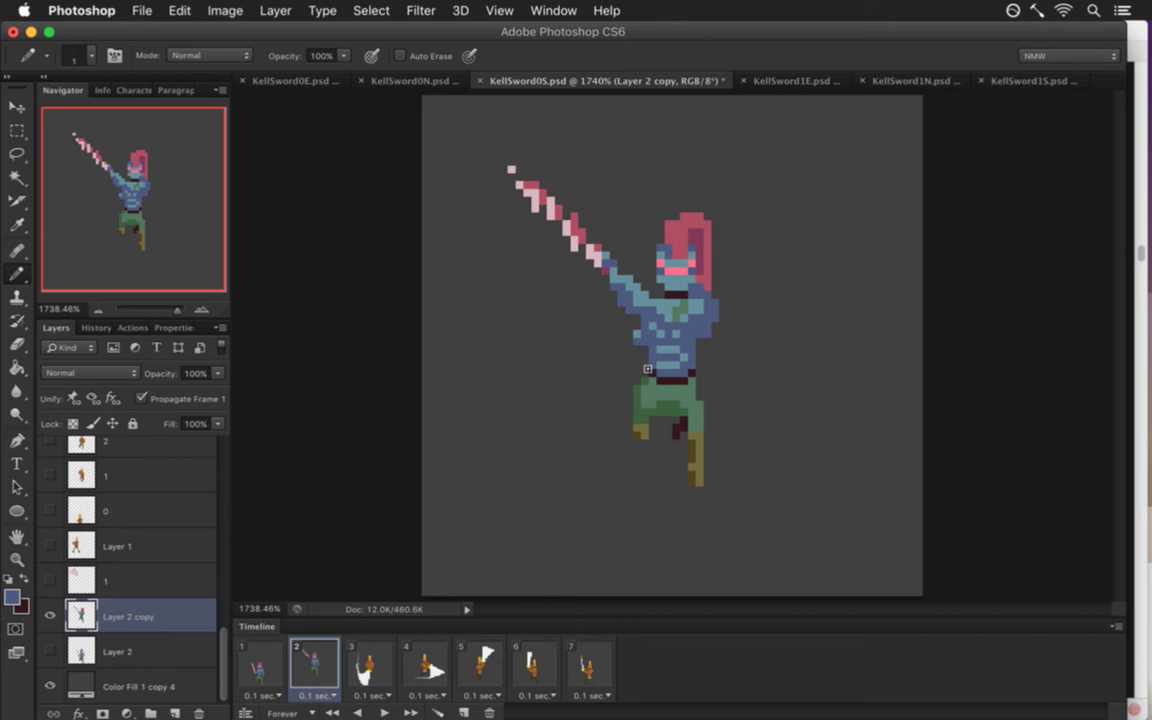
On frame 2, erase the stray pixels beside the torso, darken the raised arm's upper edge with the dark blue, and save the file.
{"action": "key", "text": "e"}
{"action": "key", "text": "i"}
{"action": "left_click", "coordinate": [627, 272]}
{"action": "key", "text": "b"}
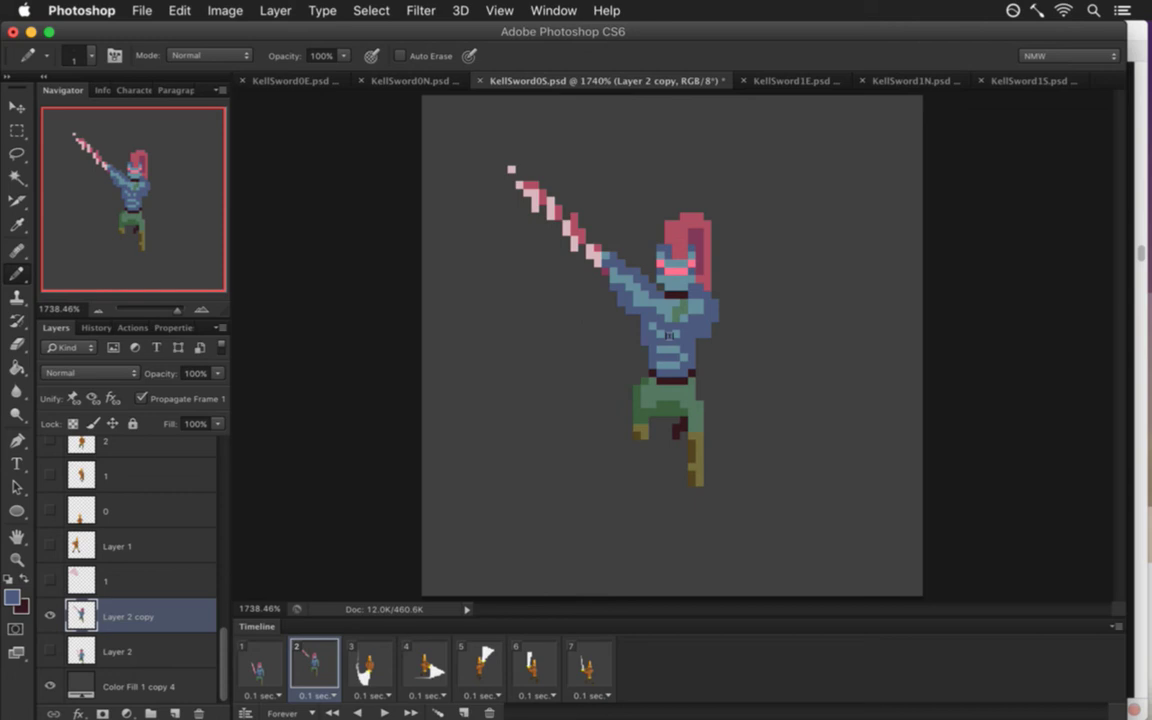
{"action": "key", "text": "super+s"}
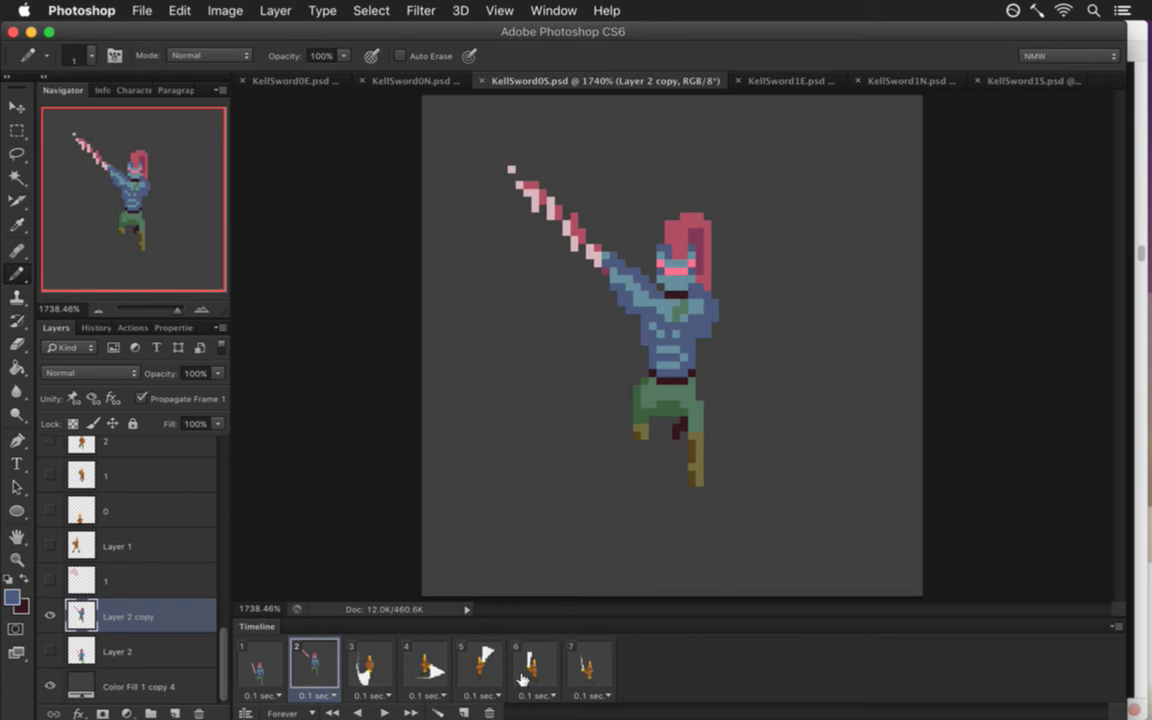
Review the remaining animation frames 3 to 7 against frame 2, ending back on frame 2.
{"action": "left_click", "coordinate": [368, 662]}
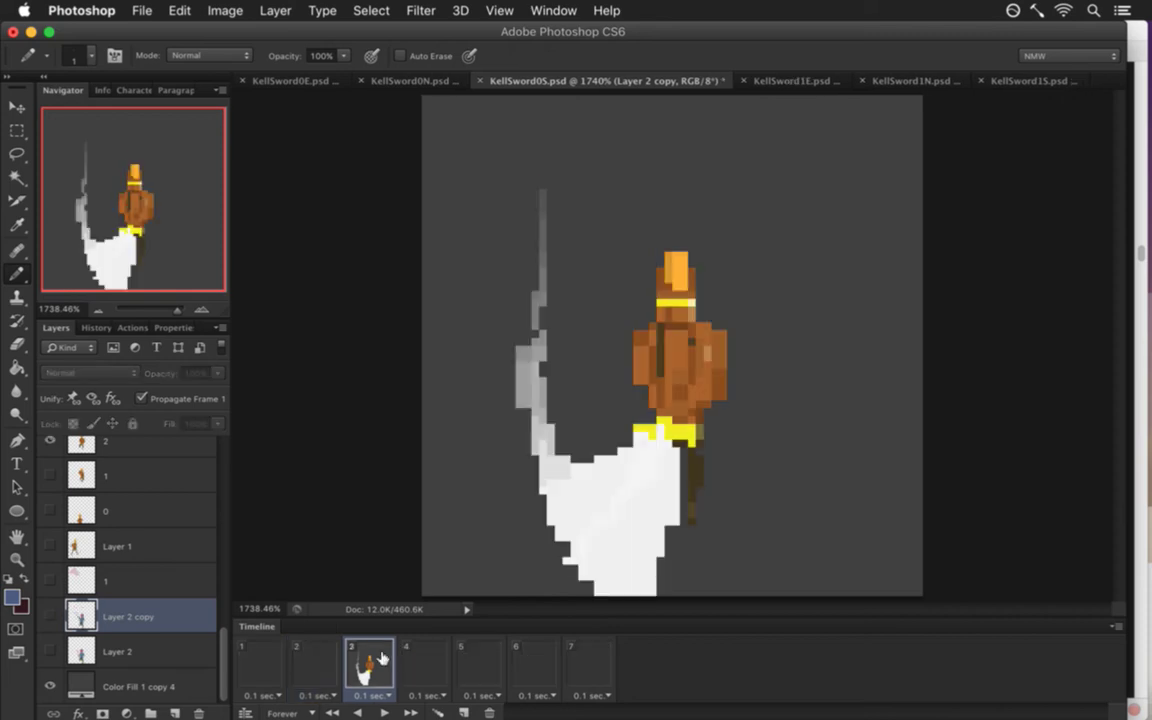
{"action": "left_click", "coordinate": [425, 662]}
{"action": "left_click", "coordinate": [474, 662]}
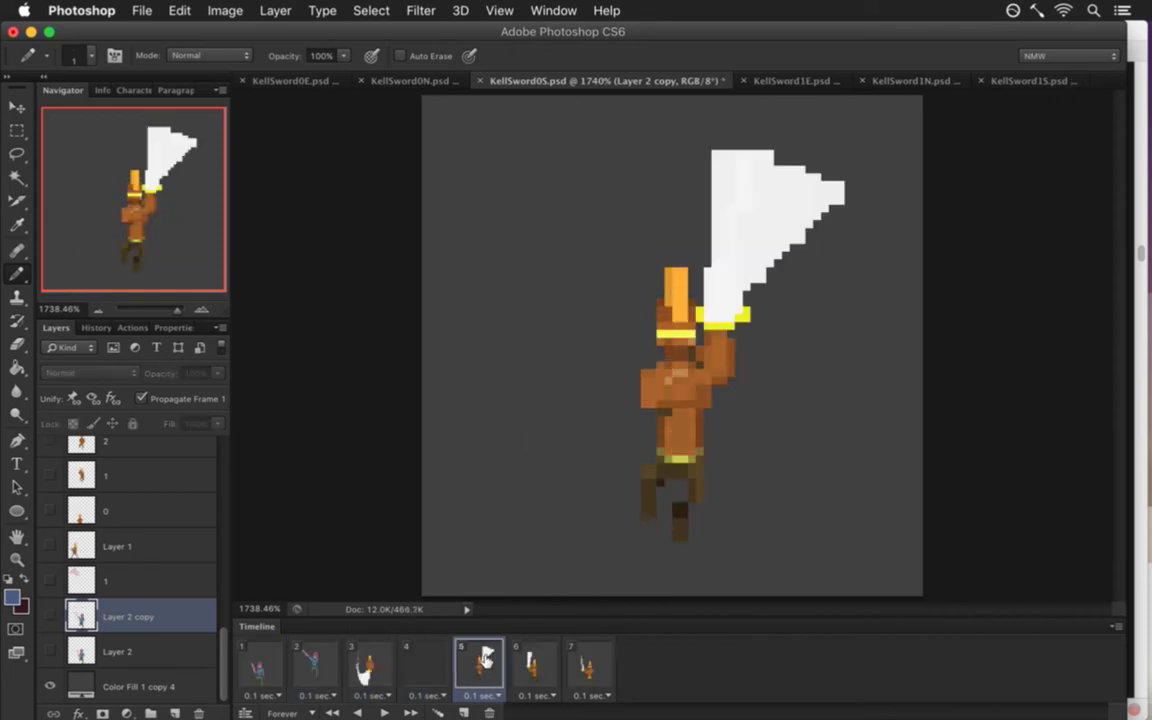
{"action": "left_click", "coordinate": [533, 662]}
{"action": "left_click", "coordinate": [585, 663]}
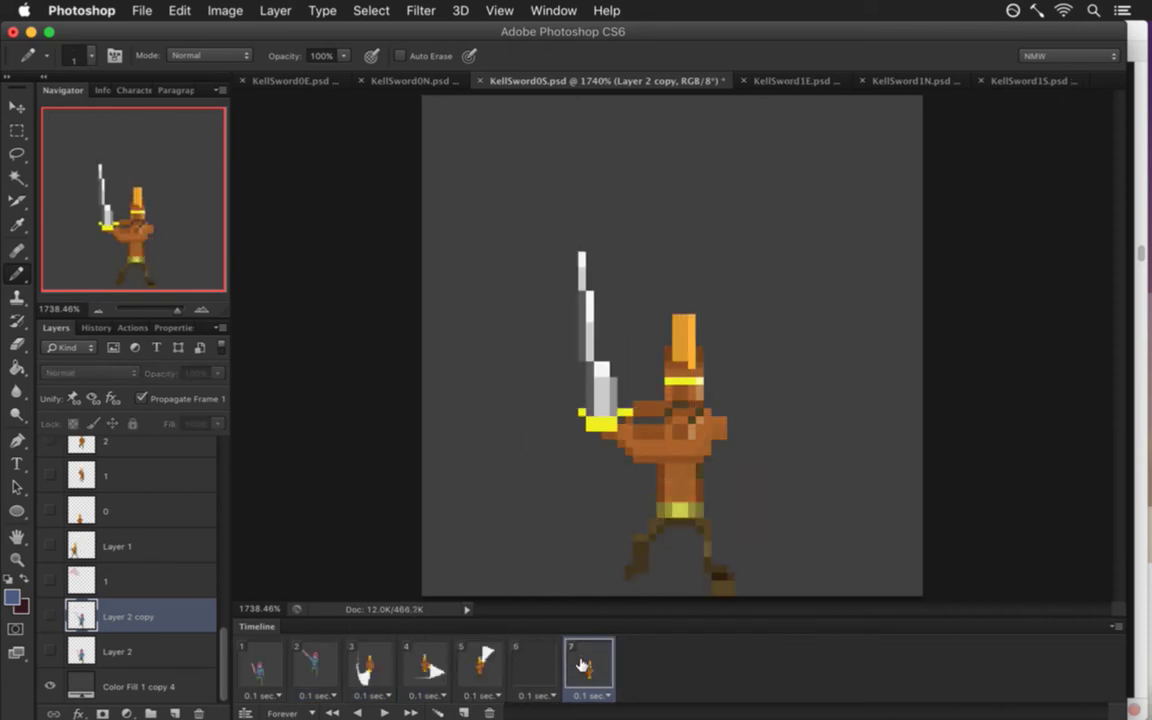
{"action": "left_click", "coordinate": [316, 668]}
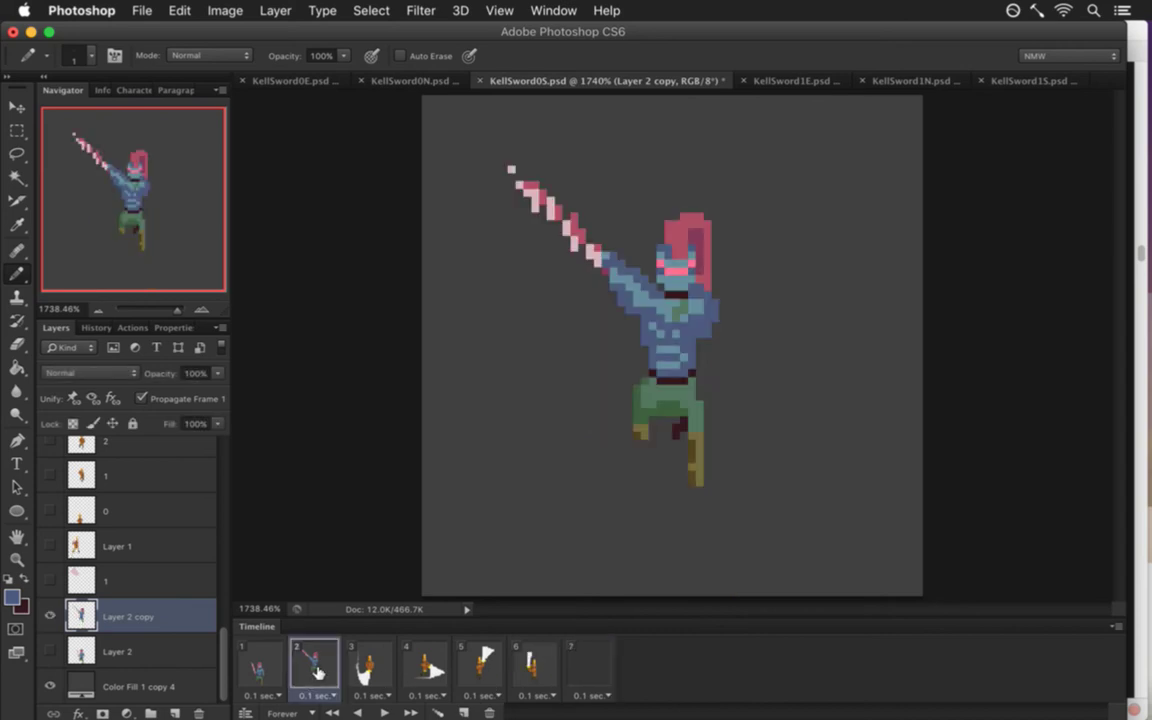
{"action": "left_click", "coordinate": [368, 665]}
{"action": "left_click", "coordinate": [333, 663]}
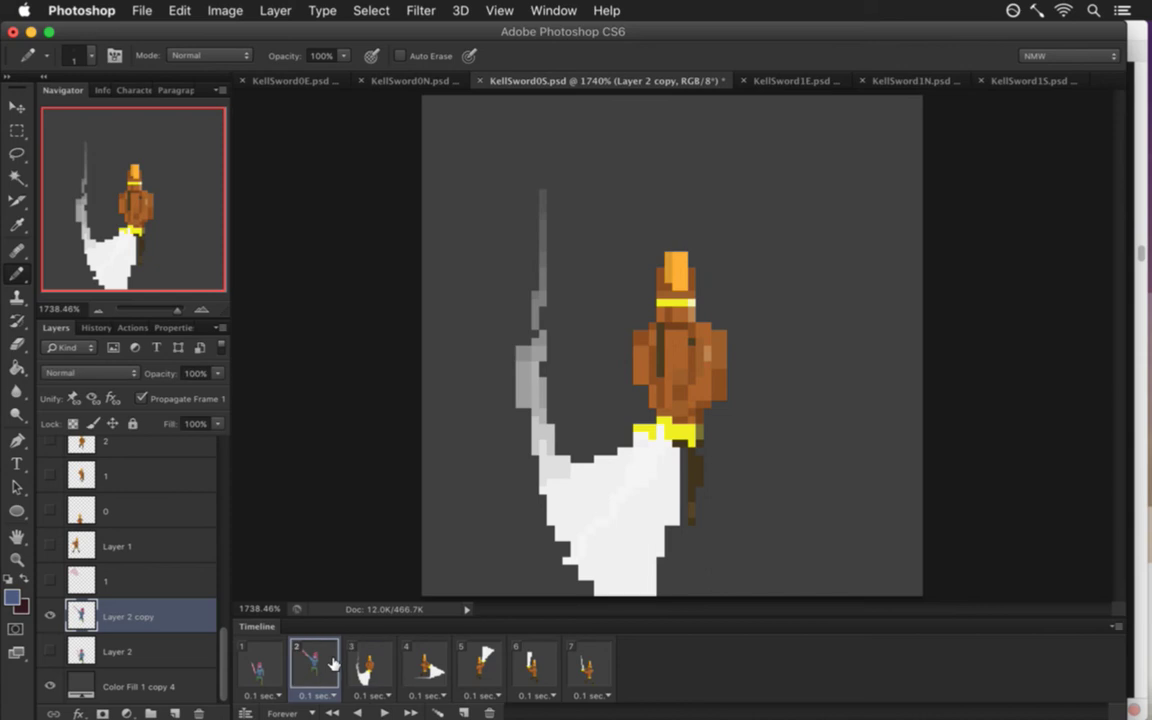
Move the character's longer lower leg up 3 pixels and left 1 pixel, and clear the selection.
{"action": "key", "text": "m"}
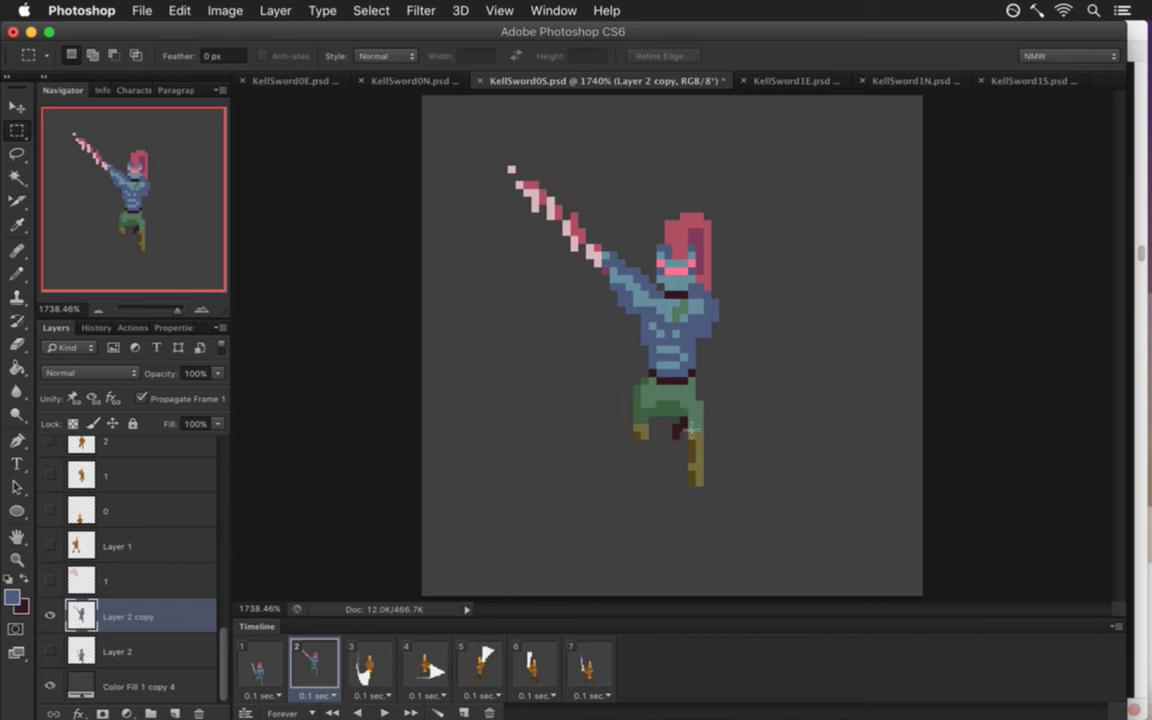
{"action": "left_click_drag", "start_coordinate": [687, 437], "coordinate": [711, 500]}
{"action": "key", "text": "v"}
{"action": "key", "text": "Up"}
{"action": "key", "text": "Up"}
{"action": "key", "text": "Up"}
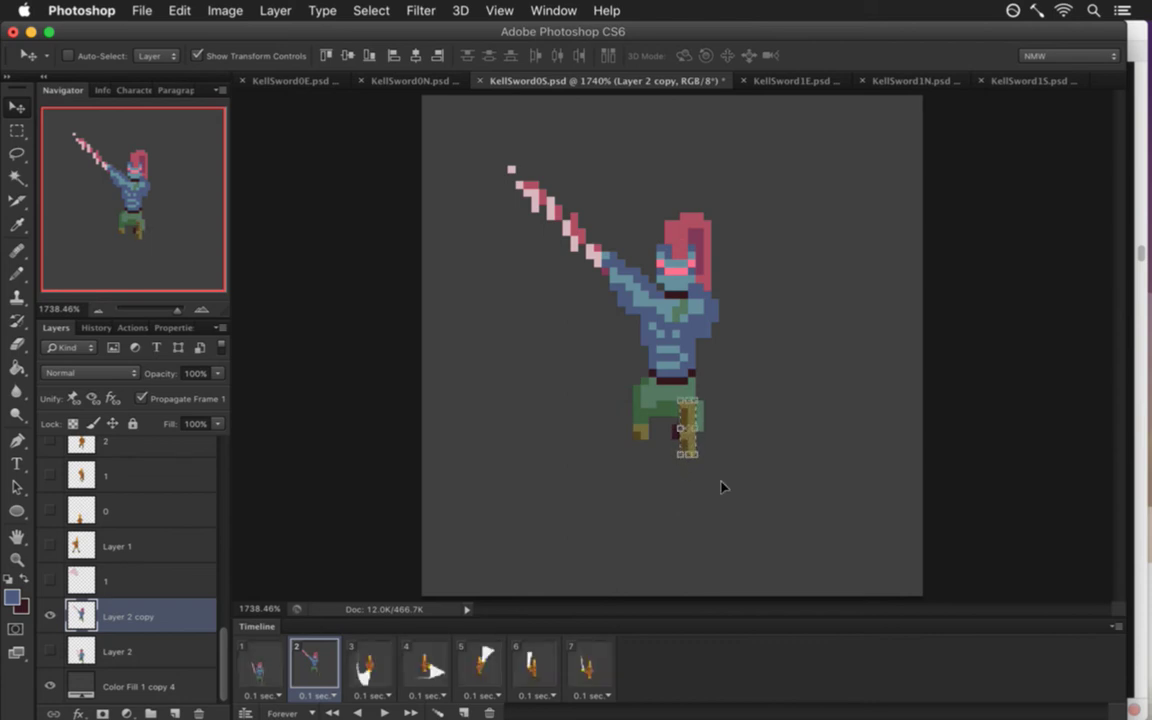
{"action": "key", "text": "Right"}
{"action": "key", "text": "Down"}
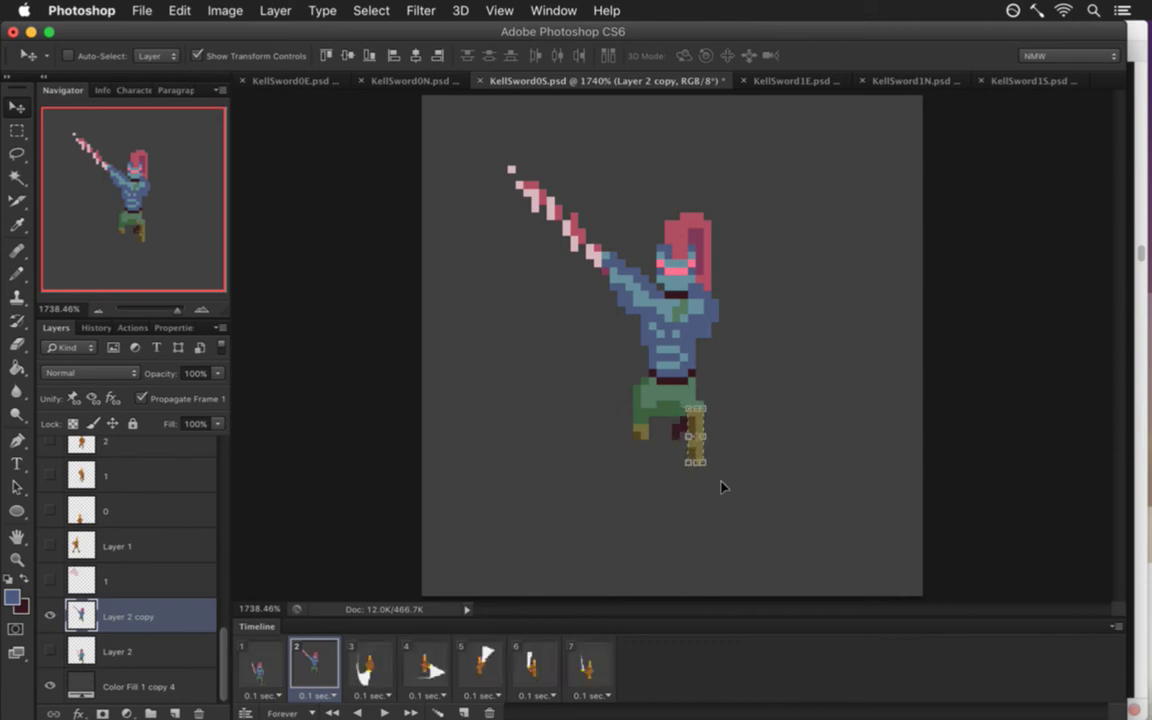
{"action": "key", "text": "Left"}
{"action": "key", "text": "Up"}
{"action": "key", "text": "Down"}
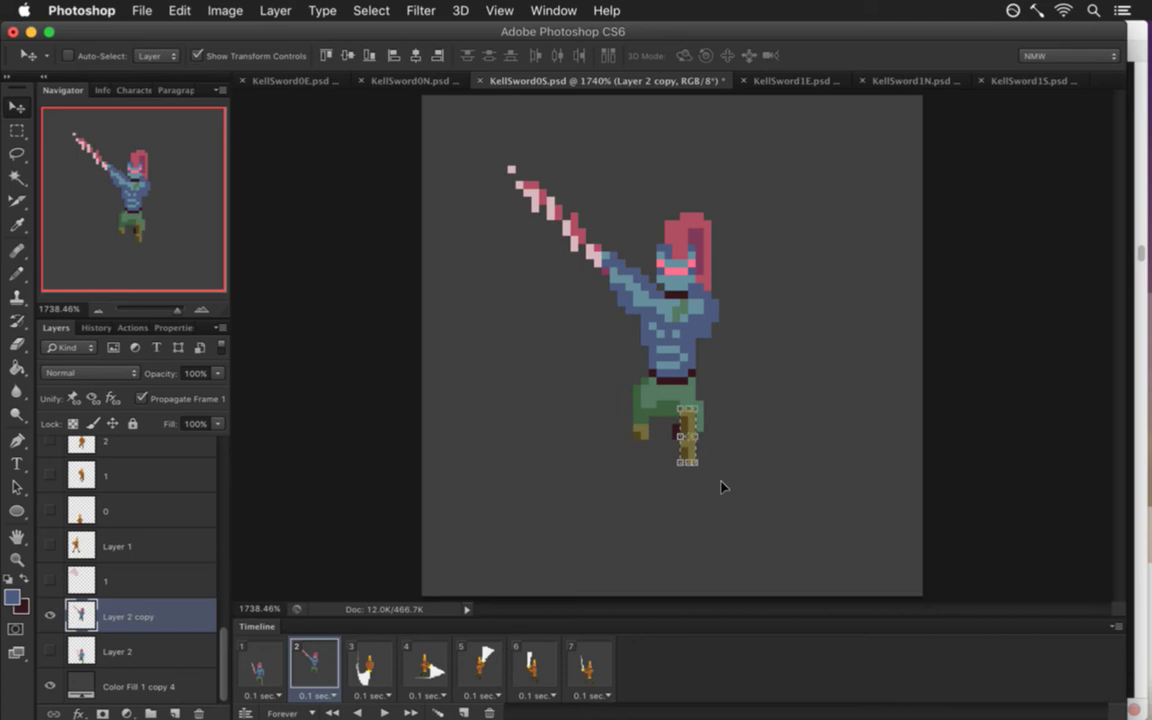
{"action": "key", "text": "m"}
{"action": "key", "text": "ctrl+d"}
Widen and shade the trousers above the moved leg with sampled greens, add a dark belt pixel at the hip, and save.
{"action": "key", "text": "i"}
{"action": "left_click", "coordinate": [698, 418]}
{"action": "key", "text": "b"}
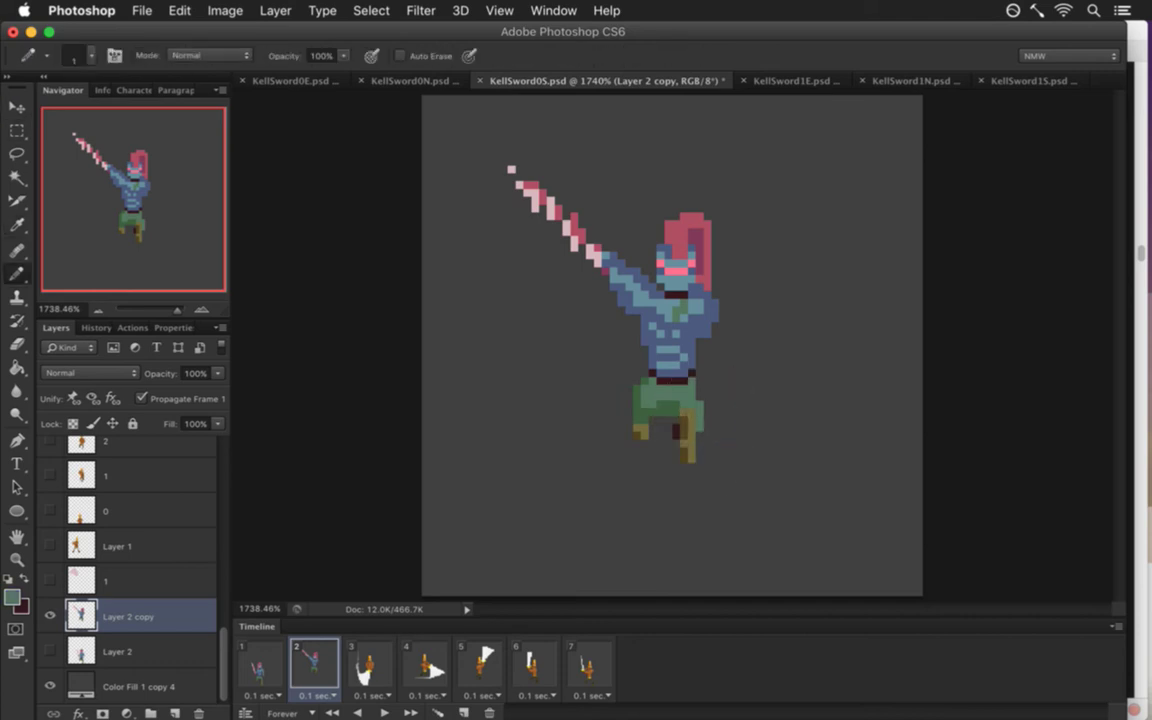
{"action": "left_click", "coordinate": [703, 385]}
{"action": "key", "text": "alt"}
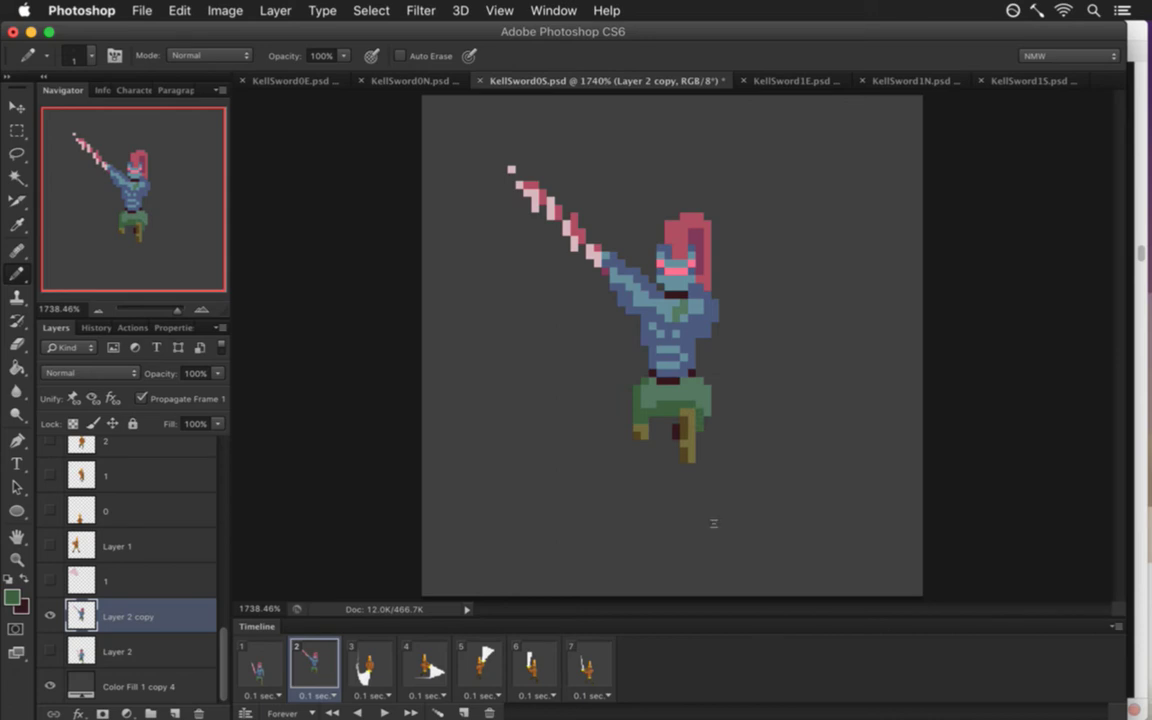
{"action": "key", "text": "alt"}
{"action": "left_click", "coordinate": [680, 432], "text": "alt"}
{"action": "key", "text": "super+s"}
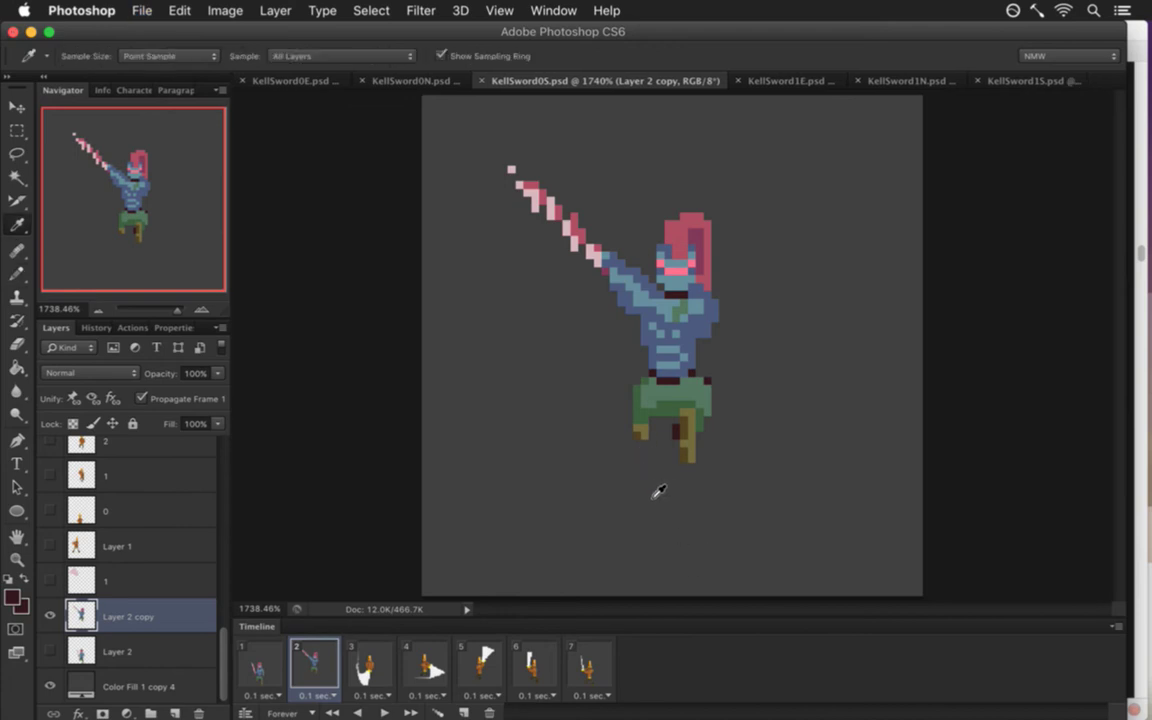
Touch up the boot pixels of the shorter leg with sampled colours and save the file.
{"action": "left_click", "coordinate": [645, 430], "text": "alt"}
{"action": "left_click", "coordinate": [645, 438]}
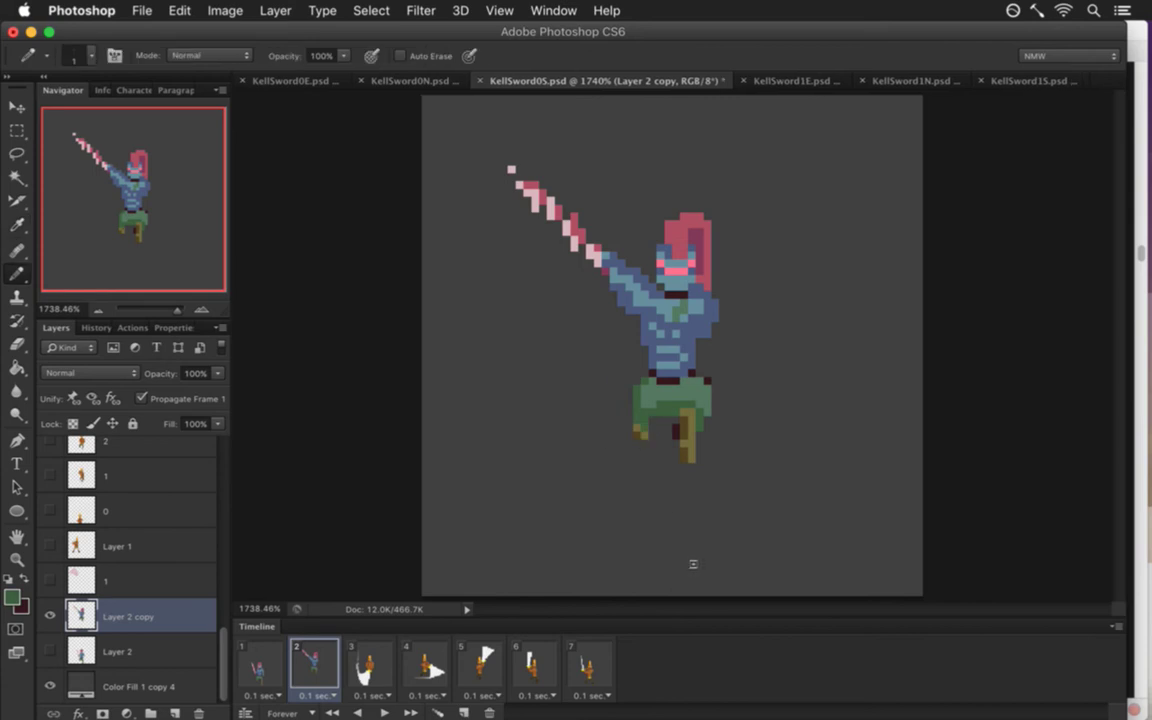
{"action": "key", "text": "super+s"}
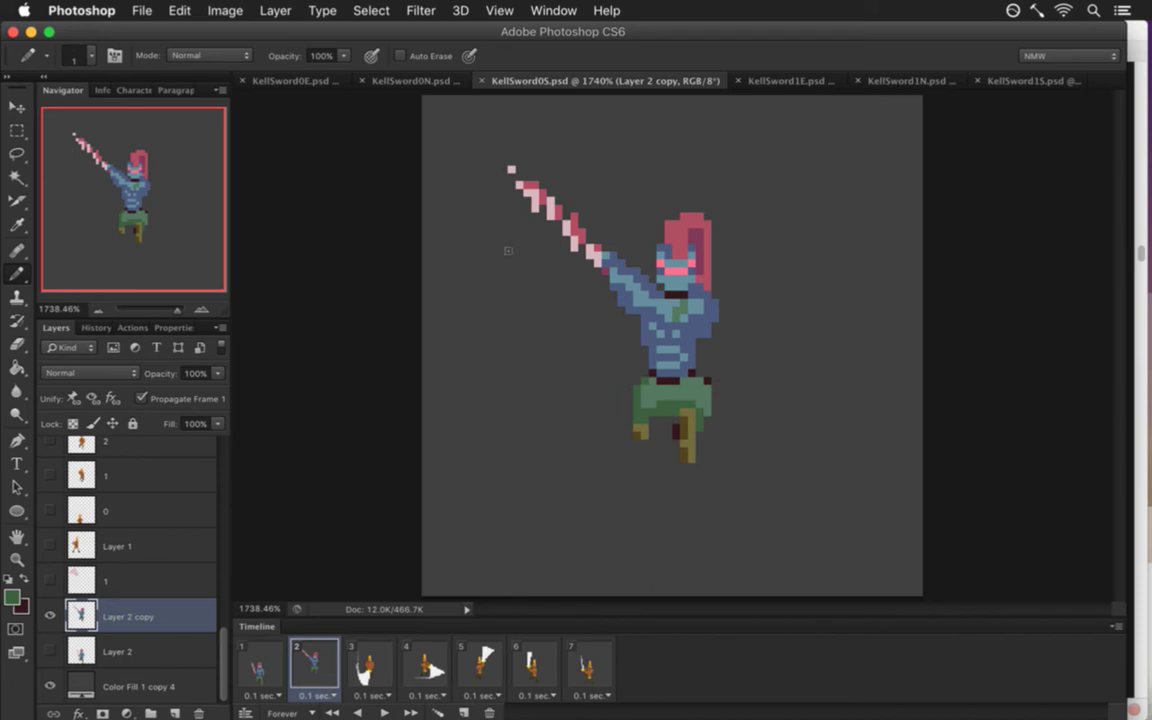
Repaint the sword blade as a continuous light pink lower edge with a solid dark pink upper edge.
{"action": "left_click", "coordinate": [576, 220], "text": "alt"}
{"action": "left_click_drag", "start_coordinate": [527, 202], "coordinate": [586, 252]}
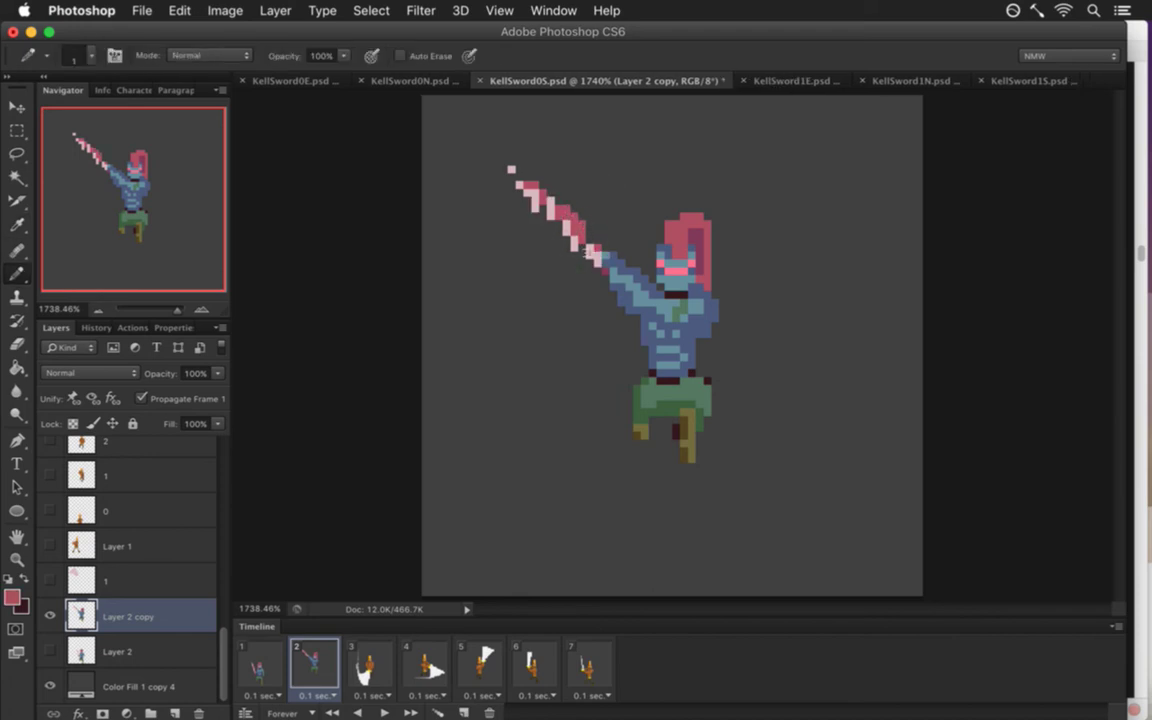
{"action": "key", "text": "i"}
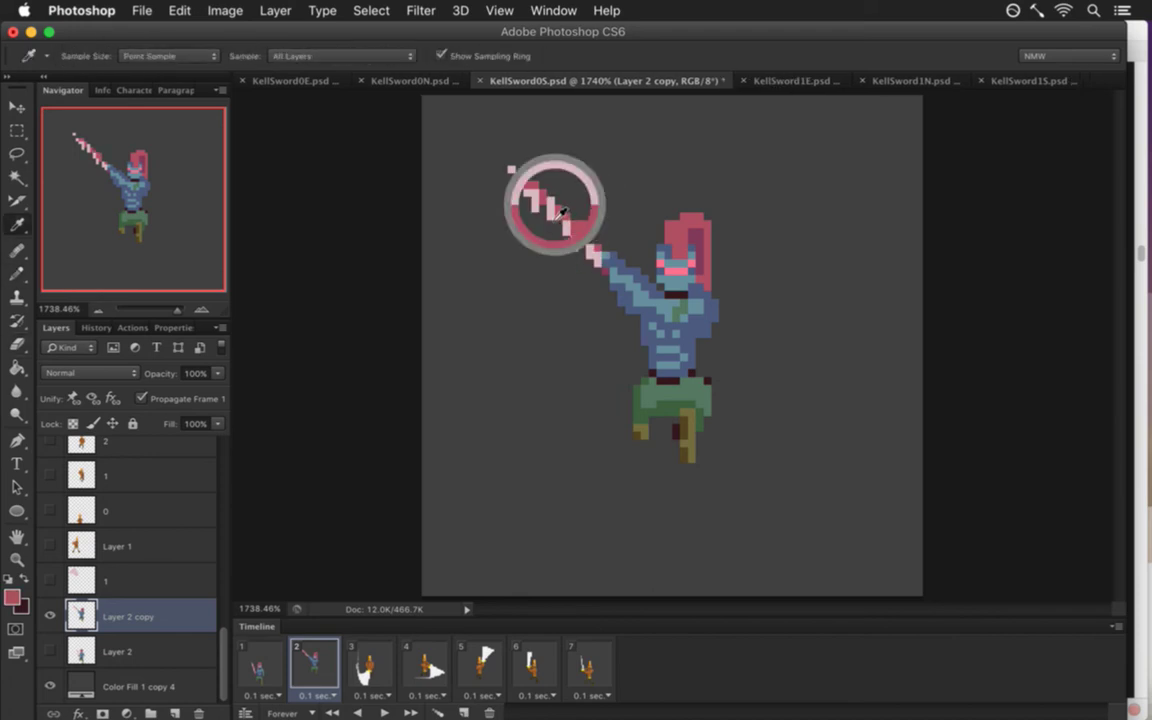
{"action": "left_click", "coordinate": [558, 214]}
{"action": "key", "text": "b"}
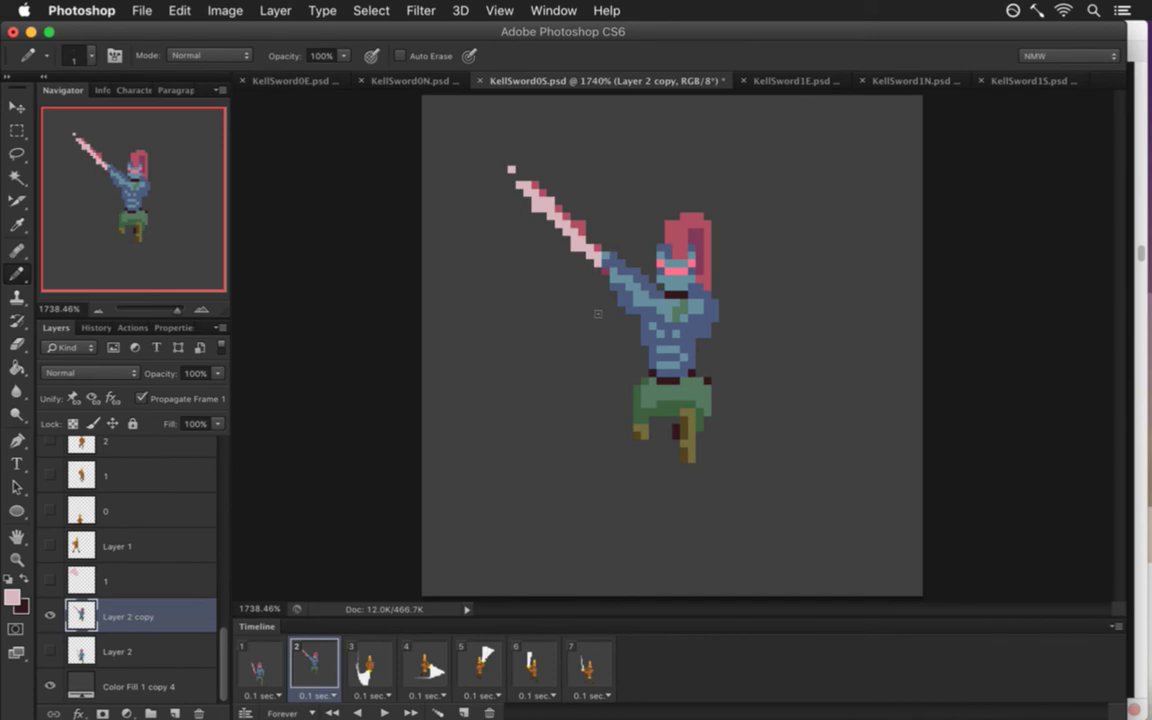
{"action": "left_click", "coordinate": [578, 228], "text": "alt"}
{"action": "left_click_drag", "start_coordinate": [580, 246], "coordinate": [597, 262]}
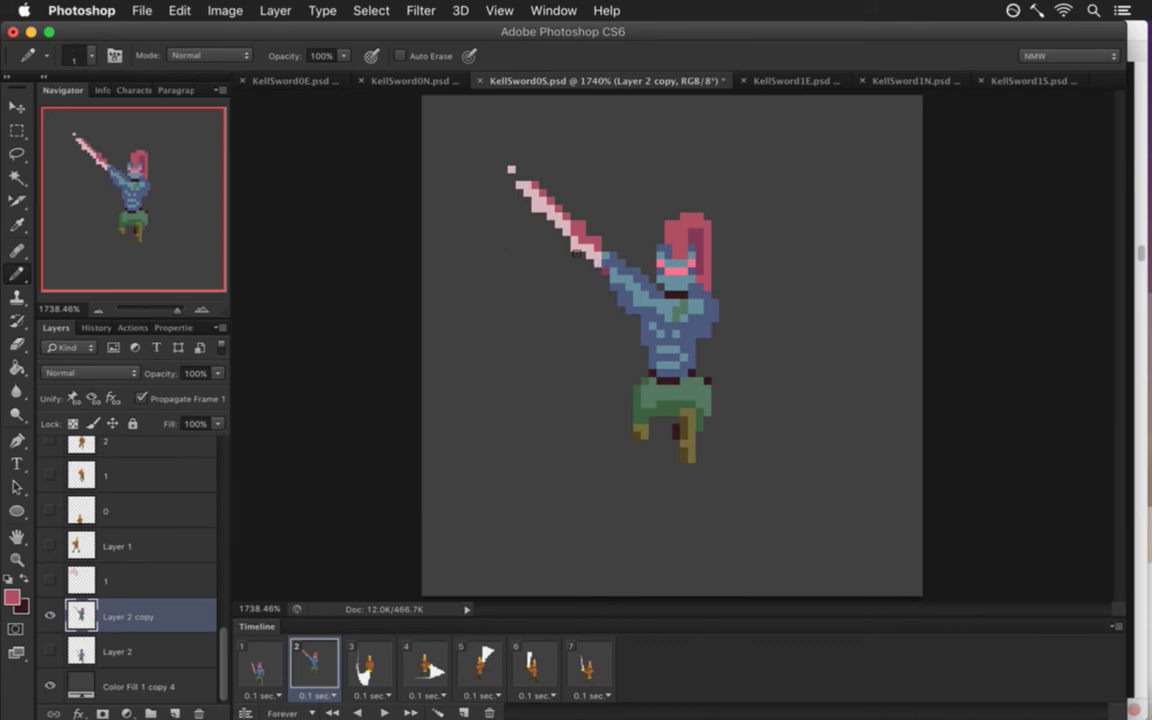
Move the detached sword tip pixel 1 pixel right and 1 pixel down to join the blade, deselect, and save.
{"action": "key", "text": "m"}
{"action": "left_click_drag", "start_coordinate": [503, 160], "coordinate": [521, 180]}
{"action": "key", "text": "v"}
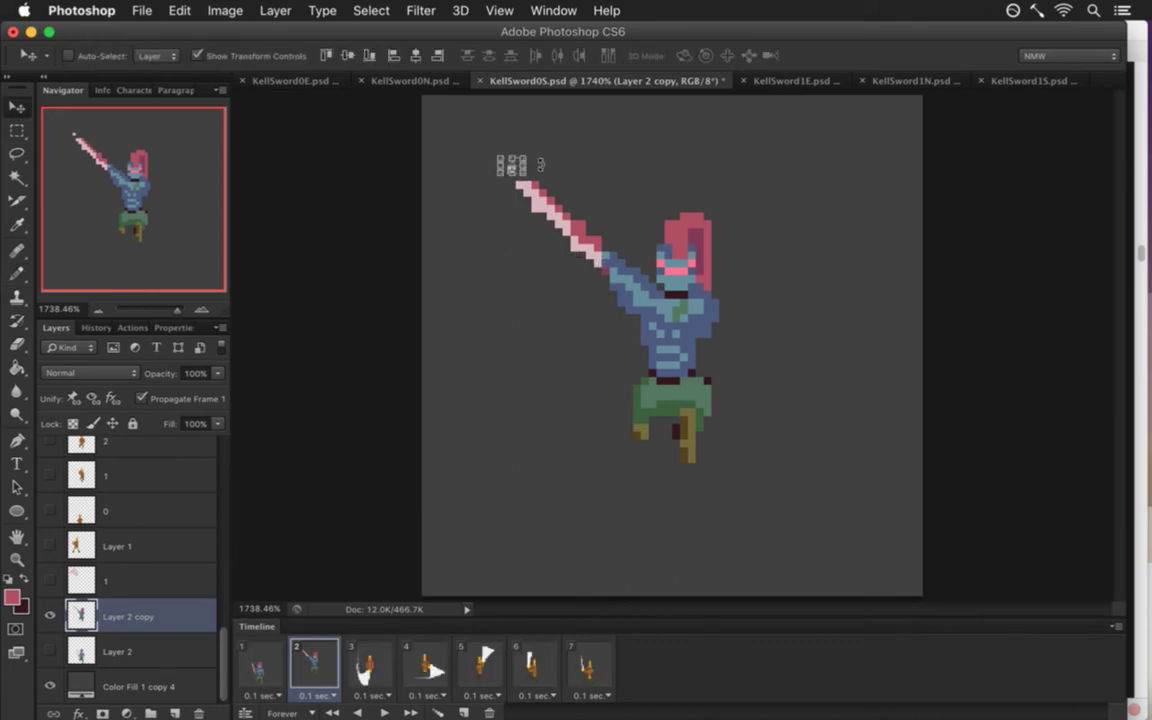
{"action": "key", "text": "Right"}
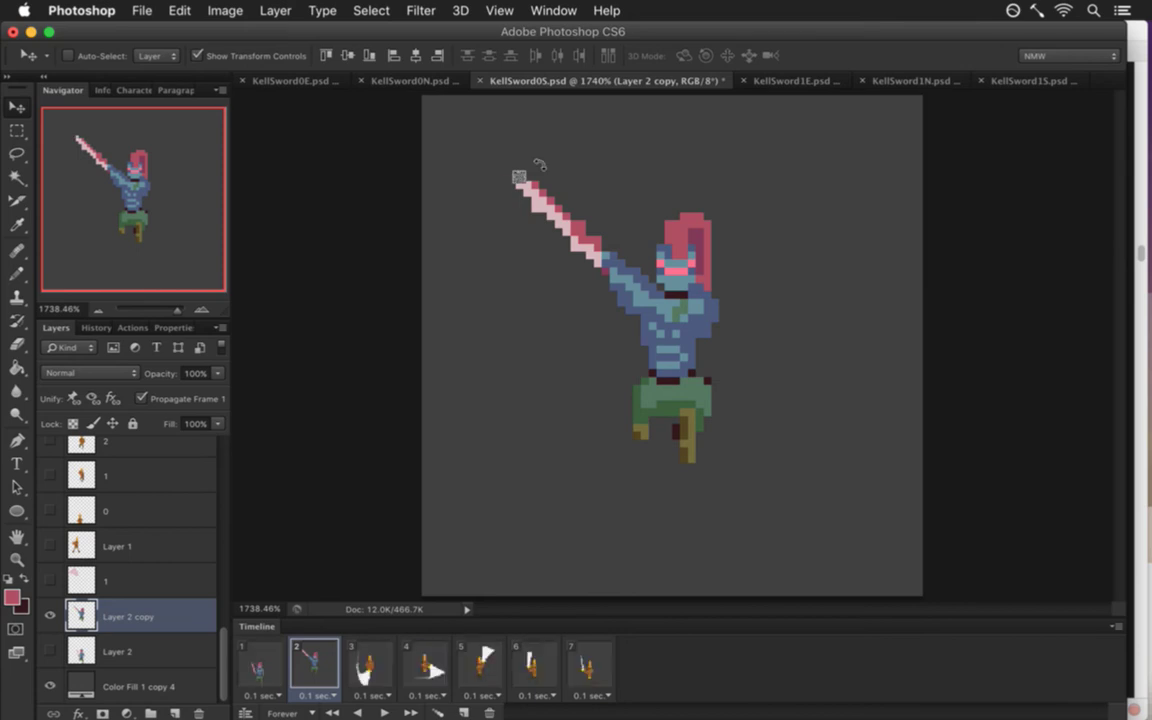
{"action": "key", "text": "Left"}
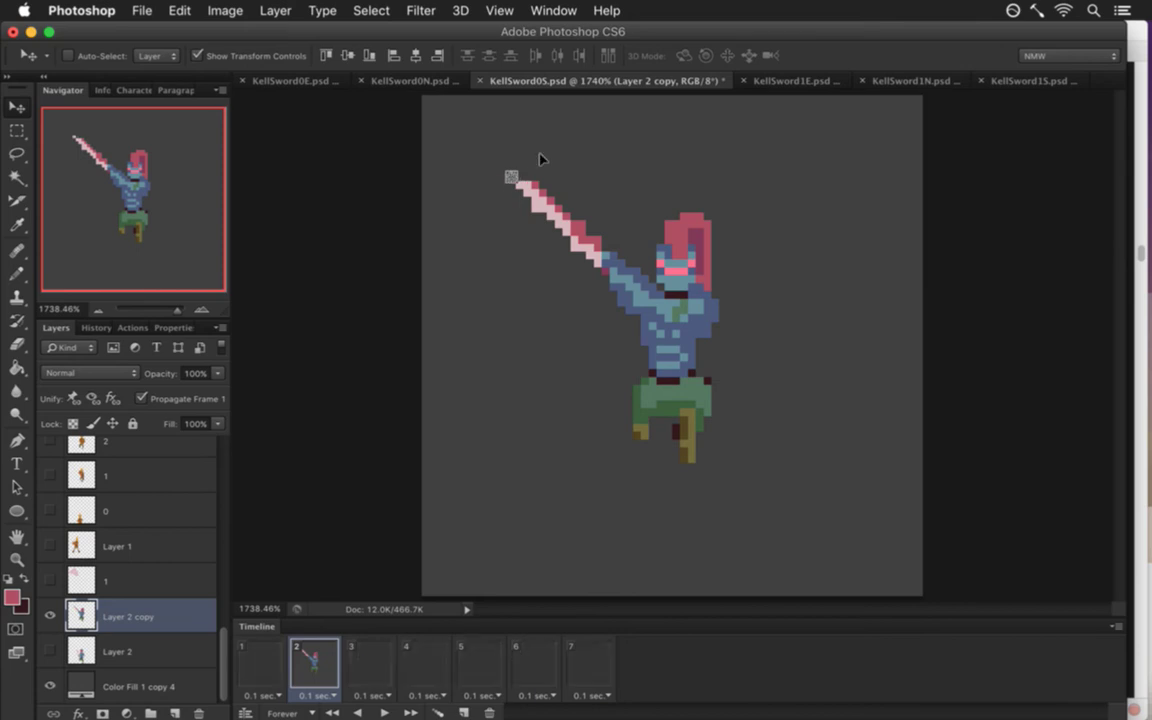
{"action": "key", "text": "m"}
{"action": "key", "text": "super+d"}
{"action": "key", "text": "super+s"}
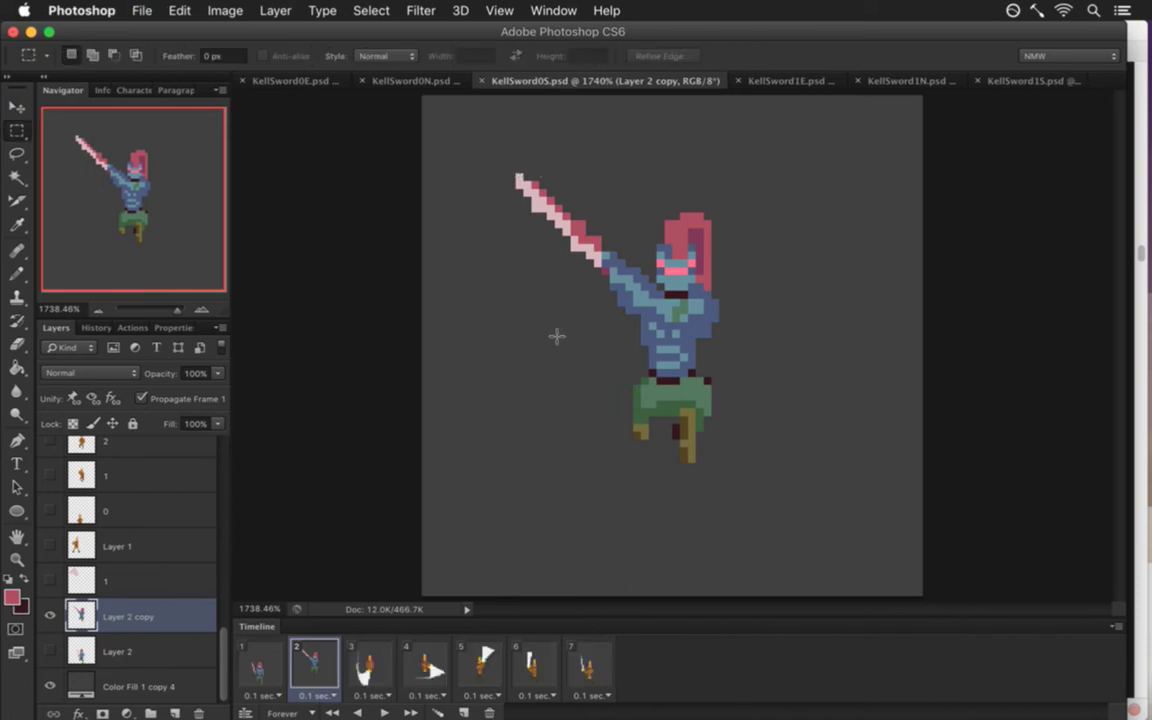
Compare frame 2 with frames 1 and 3, and show the pink slash layer "1" on frame 2.
{"action": "left_click", "coordinate": [258, 665]}
{"action": "left_click", "coordinate": [310, 673]}
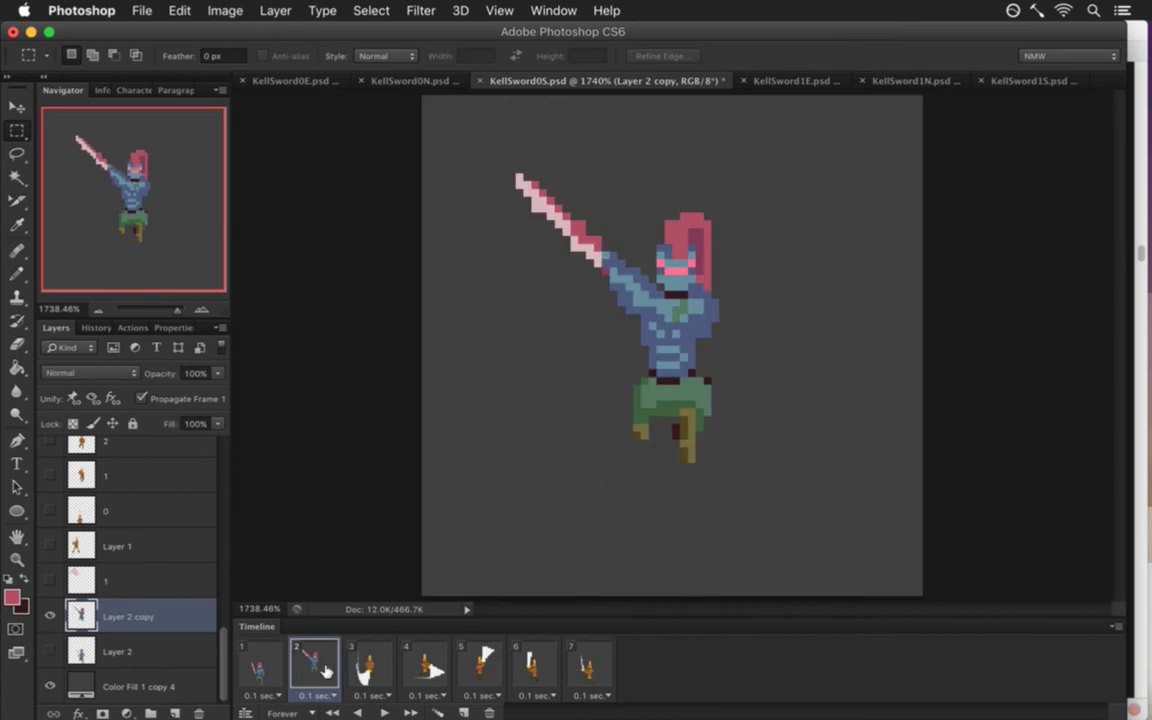
{"action": "left_click", "coordinate": [372, 667]}
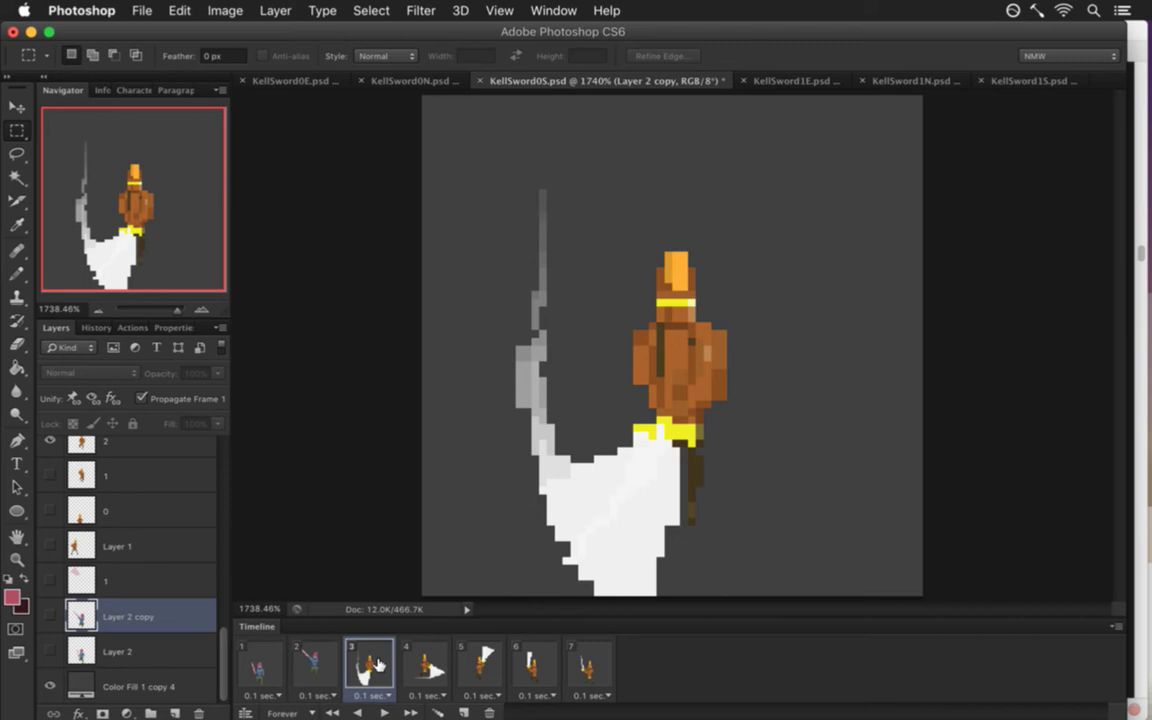
{"action": "left_click", "coordinate": [303, 665]}
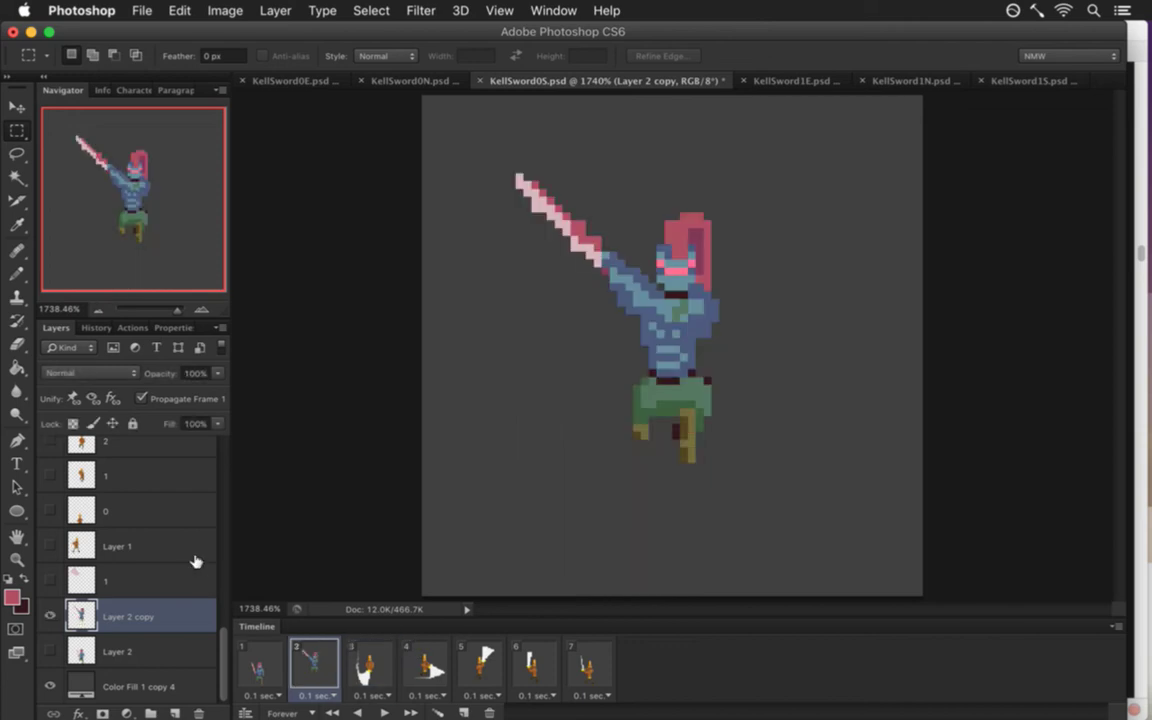
{"action": "left_click", "coordinate": [85, 584]}
{"action": "left_click", "coordinate": [52, 580]}
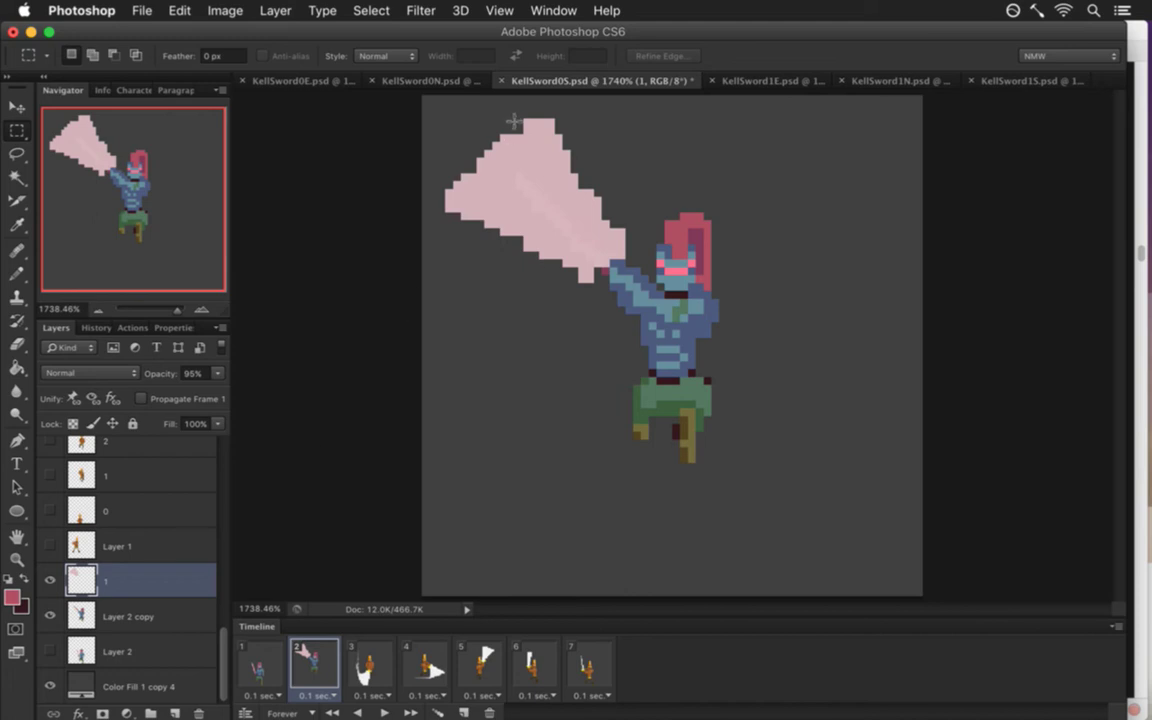
Sharpen the pink slash's outer left corner to a point by erasing edge pixels and repainting with its sampled pink.
{"action": "key", "text": "e"}
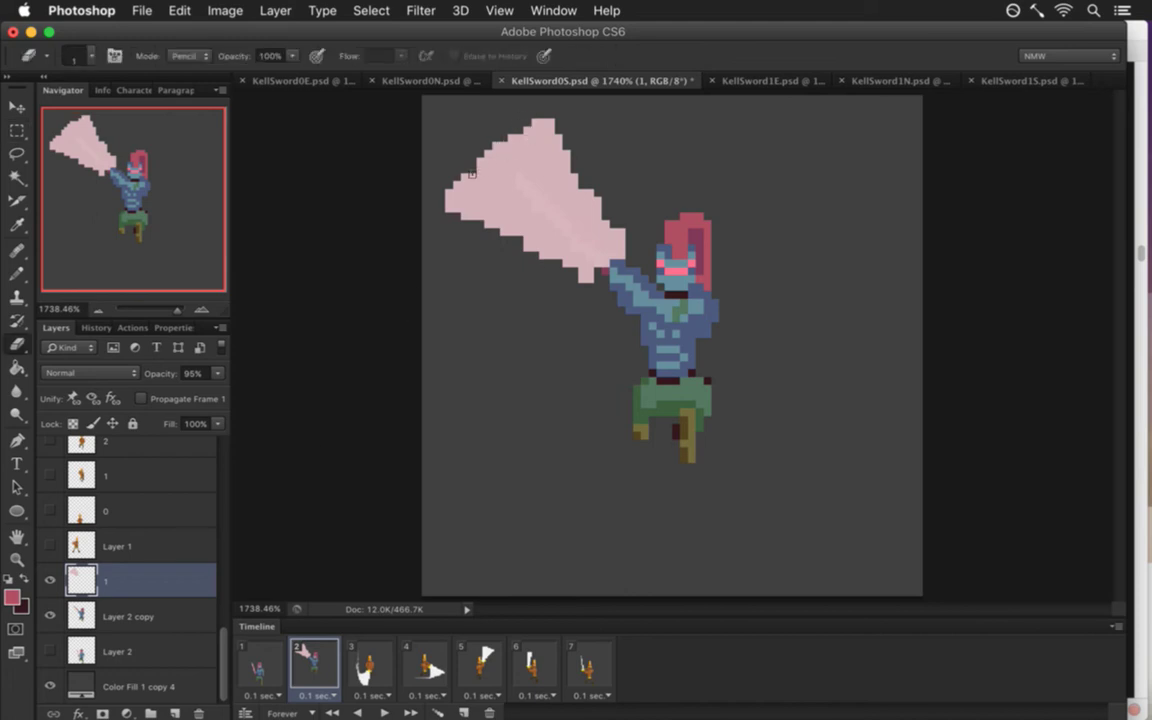
{"action": "left_click_drag", "start_coordinate": [452, 187], "coordinate": [449, 210]}
{"action": "key", "text": "b"}
{"action": "left_click", "coordinate": [462, 205], "text": "alt"}
{"action": "left_click_drag", "start_coordinate": [448, 200], "coordinate": [448, 212]}
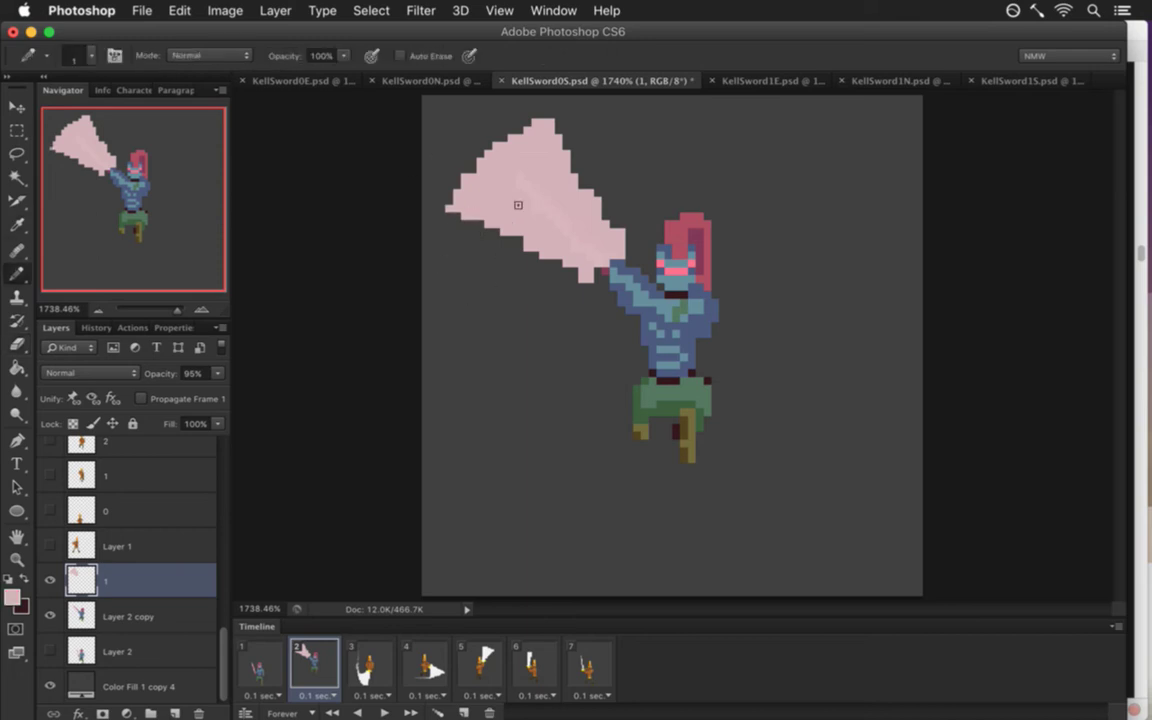
Trim the pink slash's upper corner to a narrower point, undo the excess erasing, and save the file.
{"action": "key", "text": "e"}
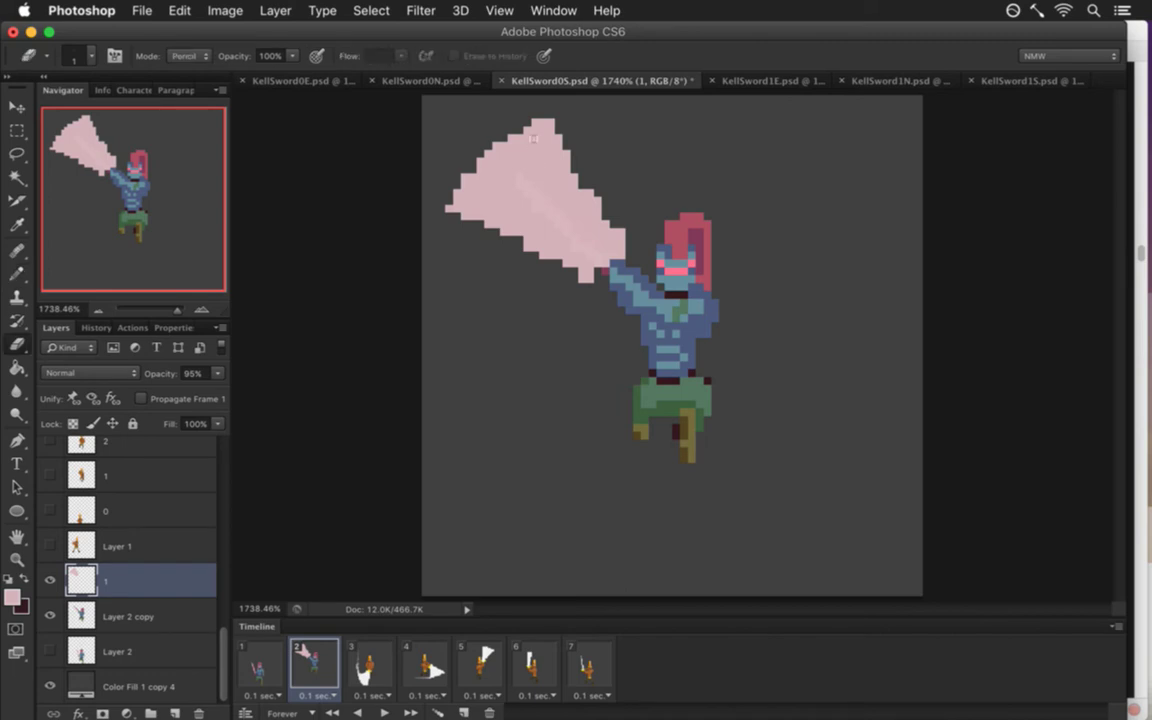
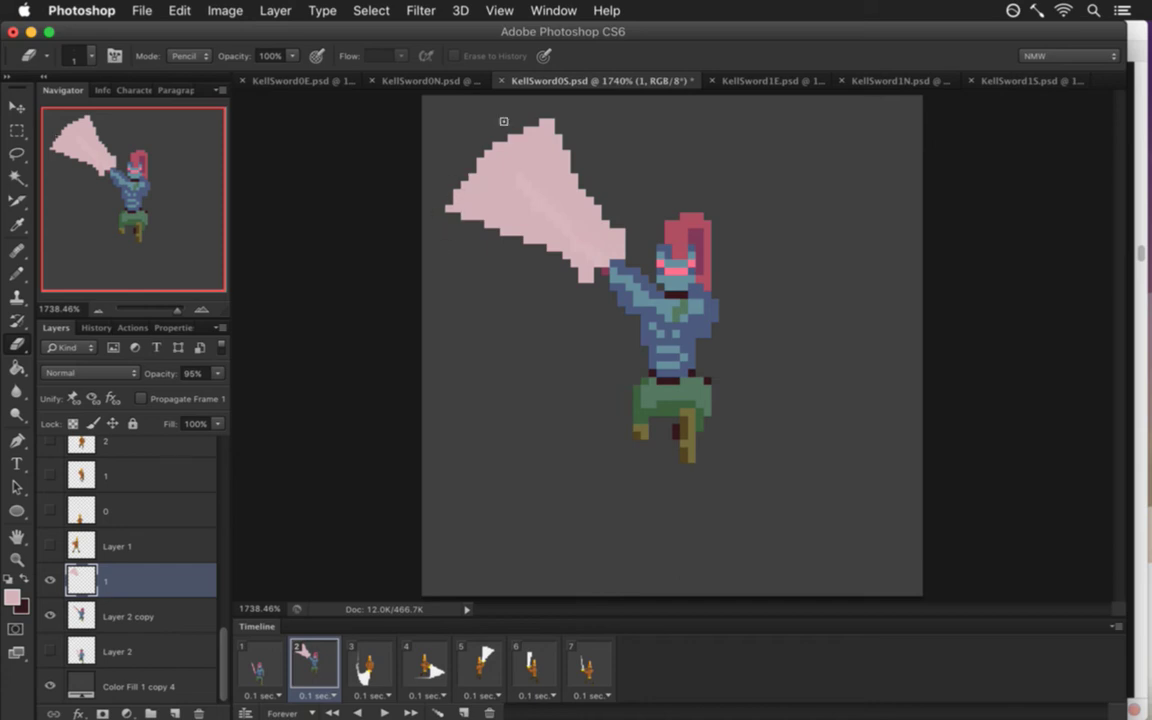
{"action": "left_click_drag", "start_coordinate": [544, 124], "coordinate": [554, 124]}
{"action": "key", "text": "super+z"}
{"action": "key", "text": "super+s"}
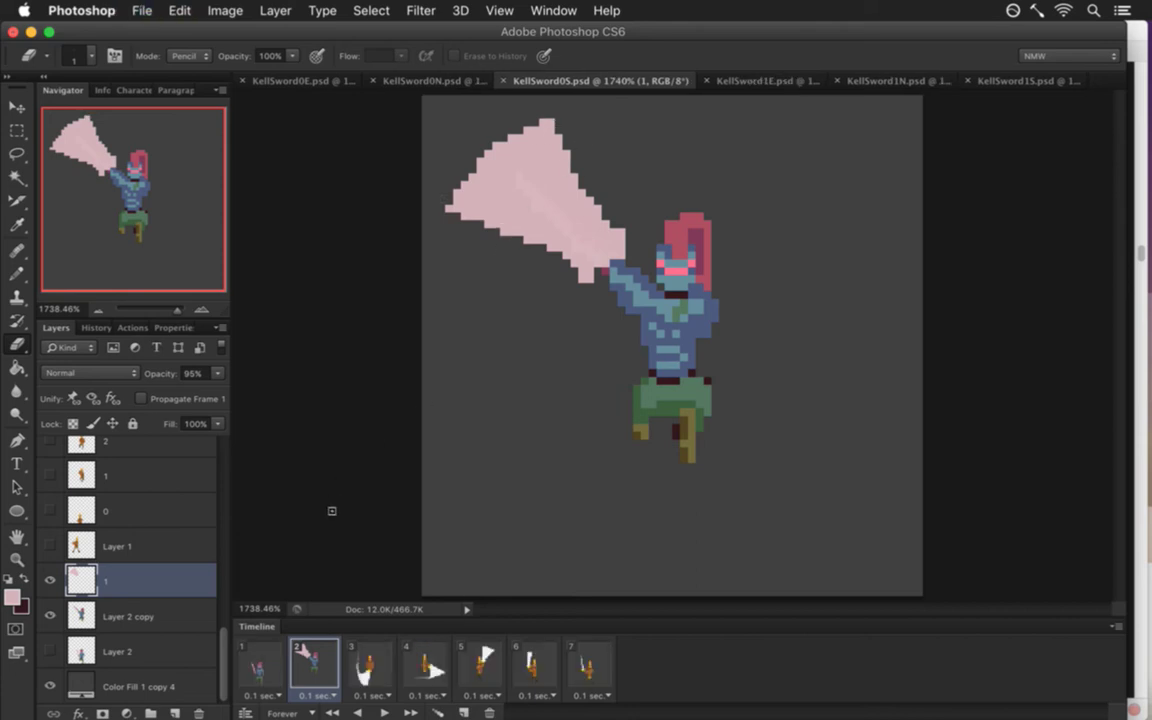
Compare frame 2's finished pose and slash with frames 1 and 3, ending on frame 3.
{"action": "left_click", "coordinate": [274, 662]}
{"action": "left_click", "coordinate": [318, 662]}
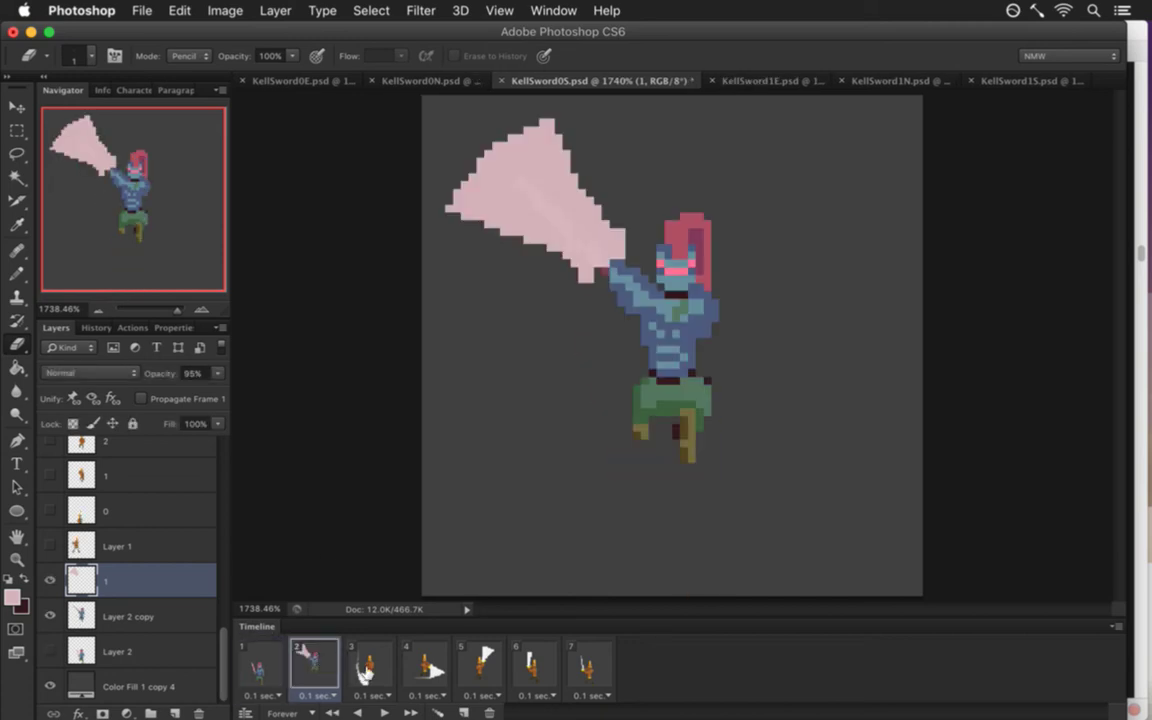
{"action": "left_click", "coordinate": [366, 672]}
{"action": "left_click", "coordinate": [322, 668]}
{"action": "left_click", "coordinate": [366, 672]}
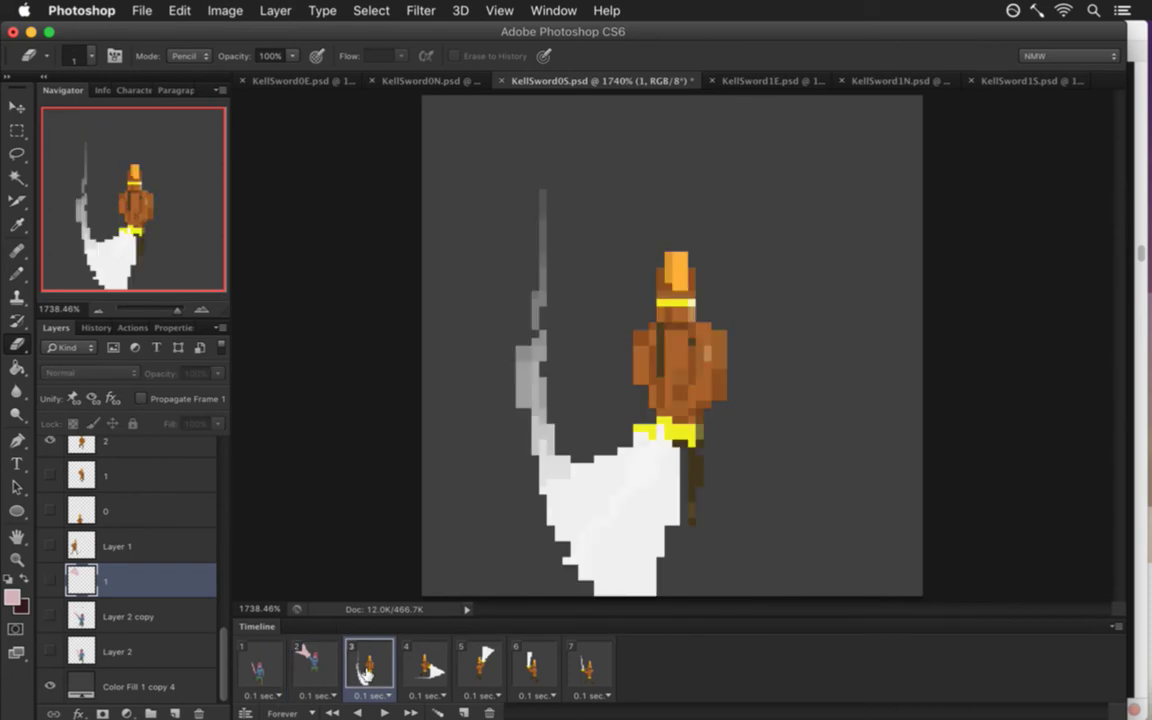
Compare frame 3 with frame 2, duplicate "Layer 2 copy", and show the duplicate on frame 3.
{"action": "left_click", "coordinate": [318, 665]}
{"action": "left_click", "coordinate": [366, 672]}
{"action": "left_click", "coordinate": [92, 616]}
{"action": "key", "text": "super+j"}
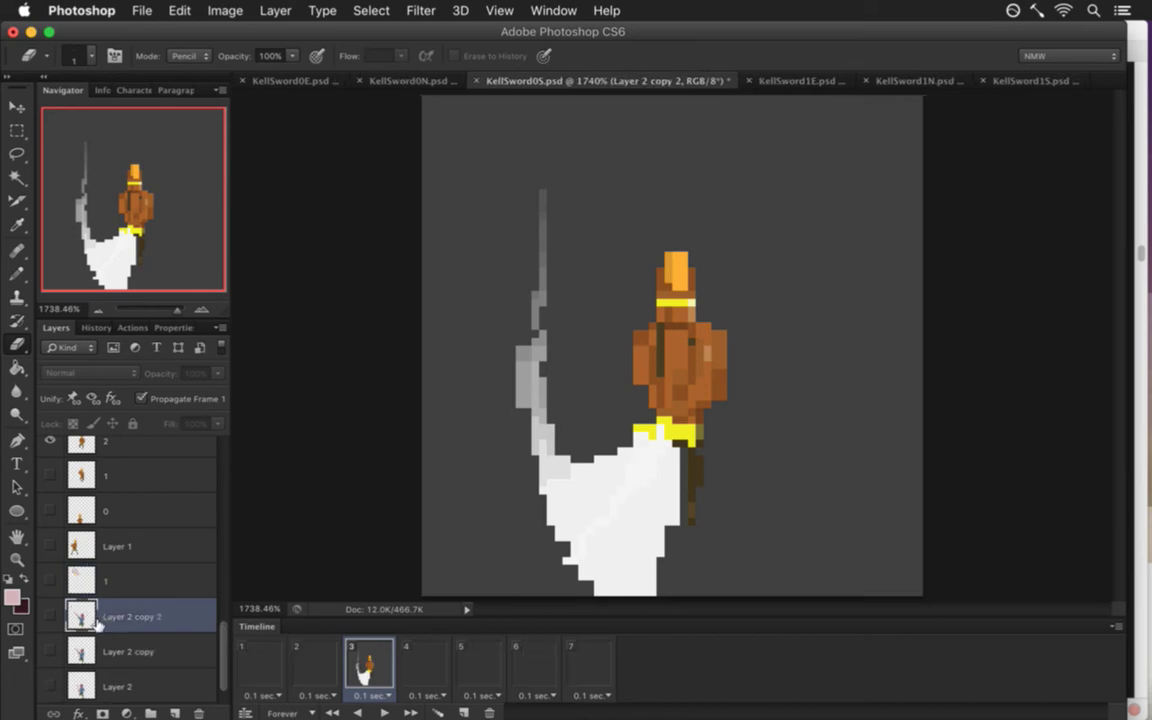
{"action": "left_click", "coordinate": [49, 614]}
{"action": "key", "text": "v"}
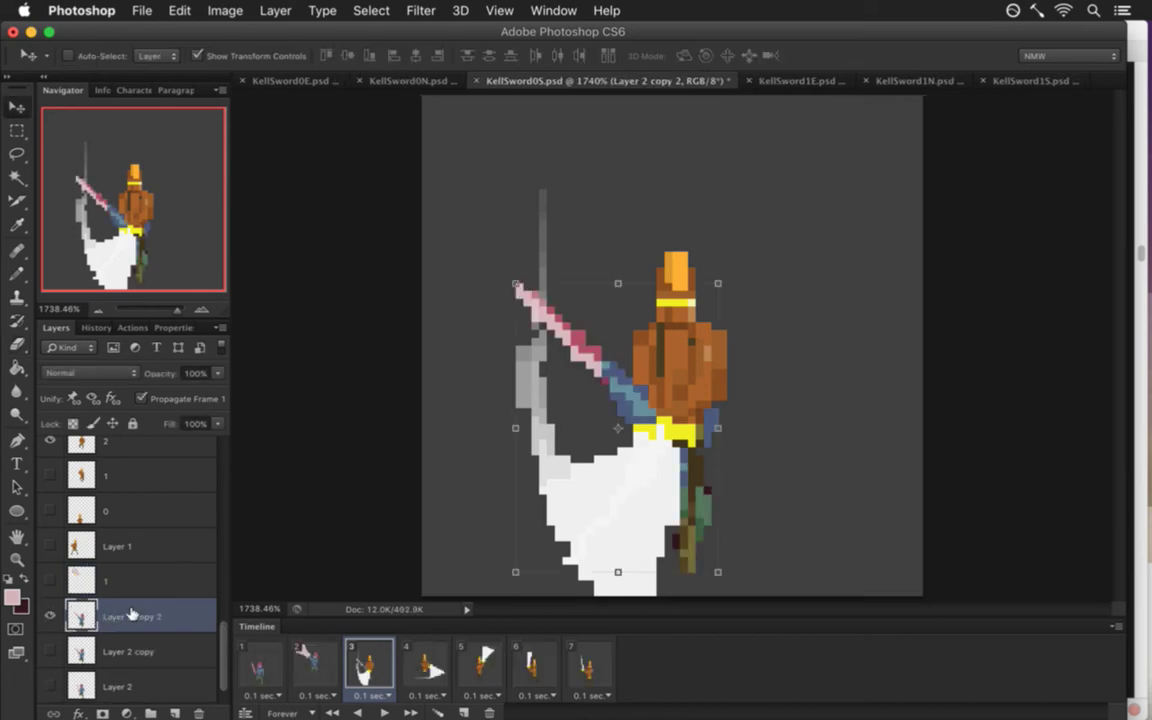
Nudge the duplicated character upward and slightly left until its head and torso line up with frame 3's old orange figure.
{"action": "key", "text": "Up"}
{"action": "key", "text": "Up"}
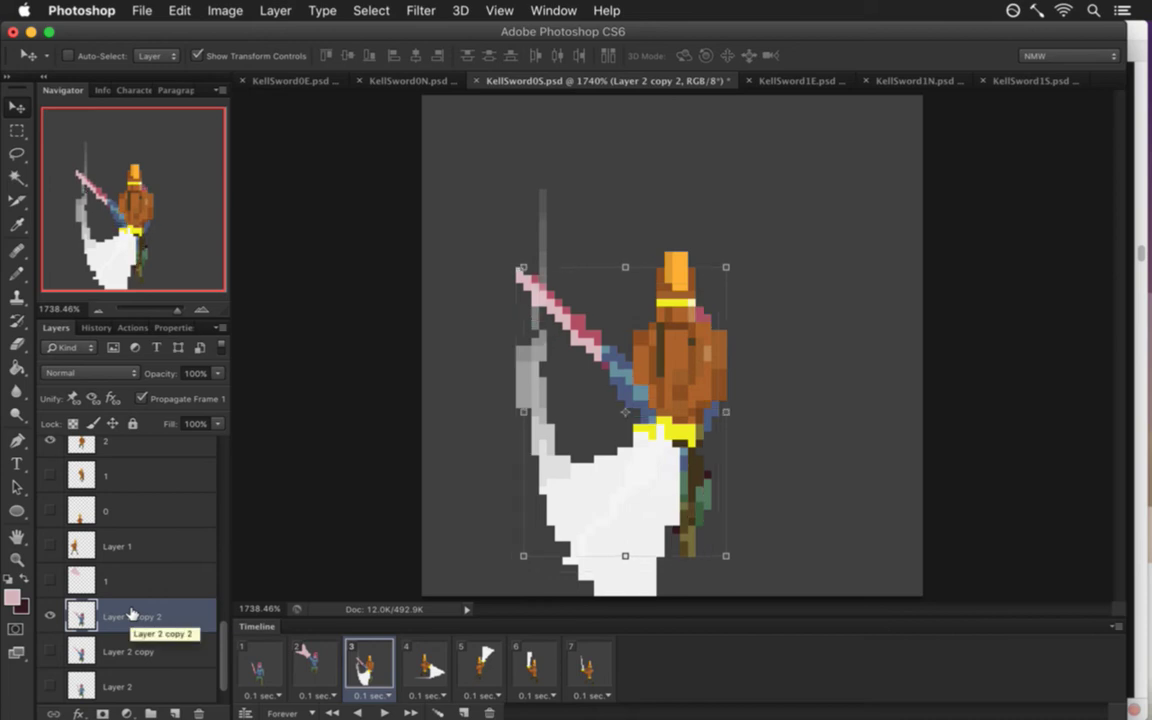
{"action": "key", "text": "Left"}
{"action": "key", "text": "Up"}
{"action": "key", "text": "Up"}
{"action": "key", "text": "Up"}
{"action": "key", "text": "Up"}
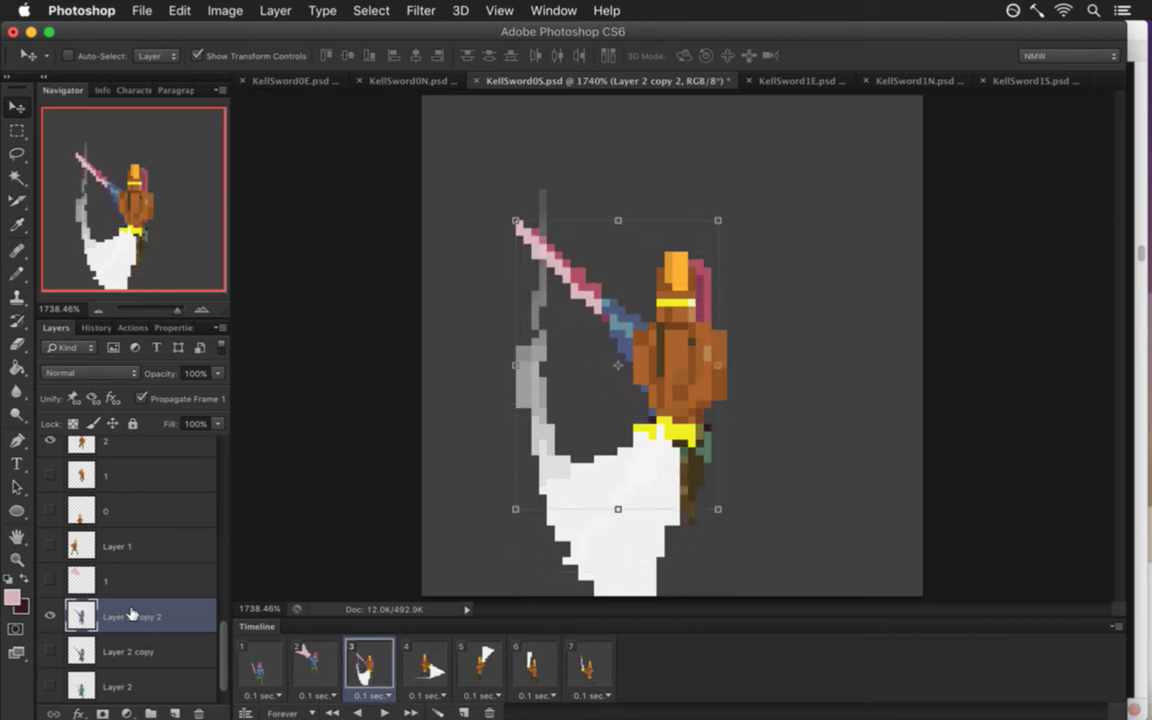
{"action": "key", "text": "Up"}
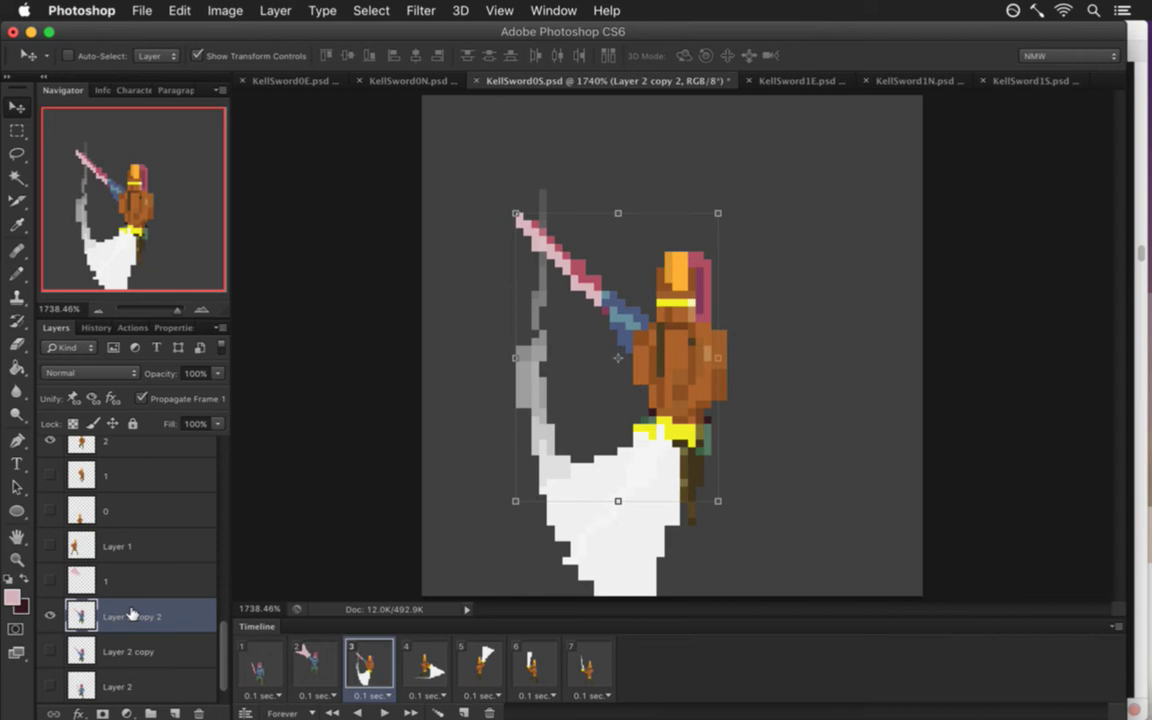
Hide the old orange figure layer "2" on frame 3 and save the file.
{"action": "key", "text": "m"}
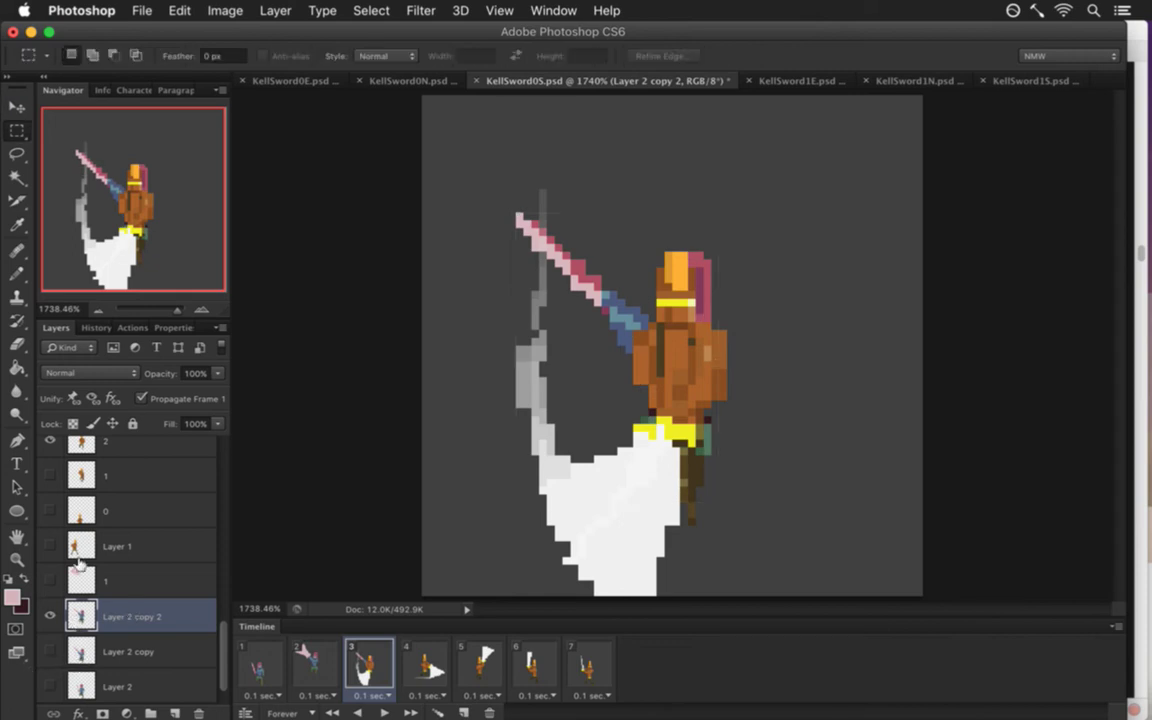
{"action": "left_click", "coordinate": [50, 441]}
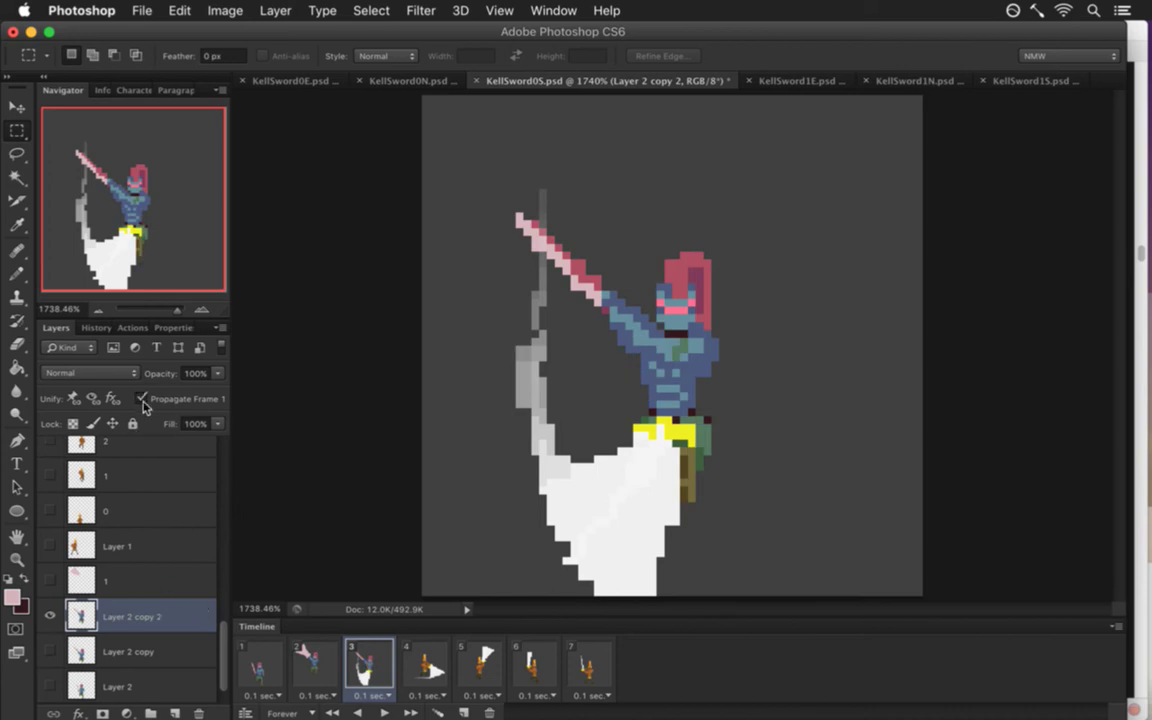
{"action": "left_click", "coordinate": [147, 651]}
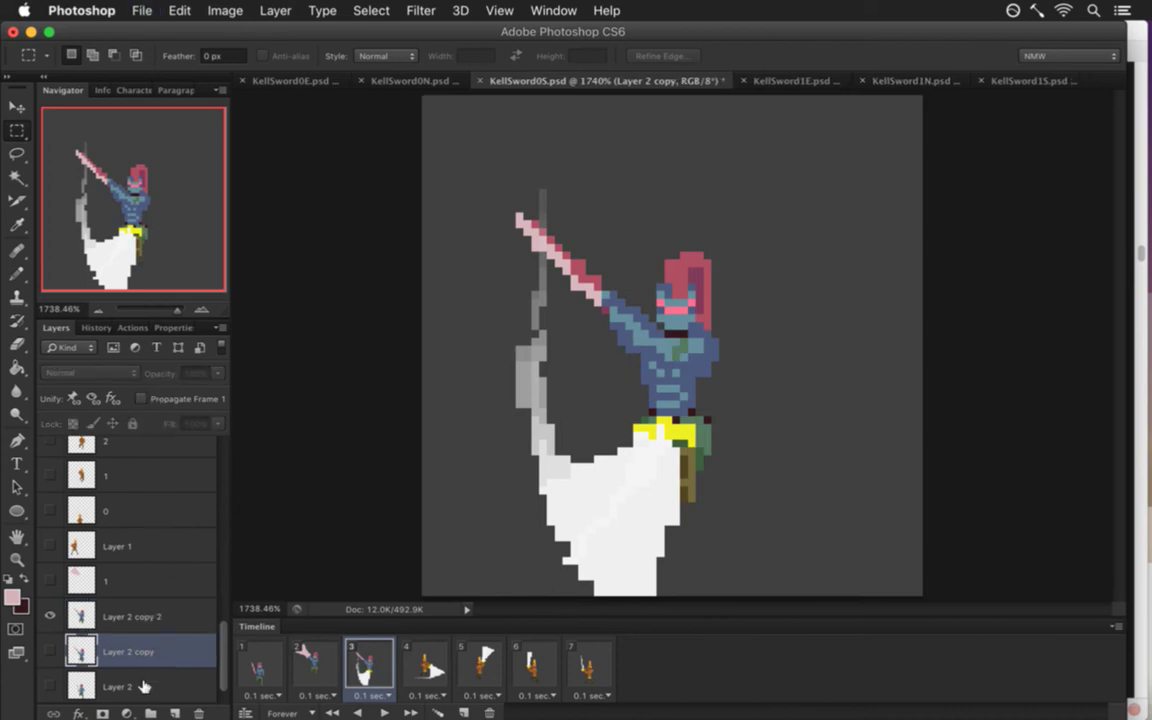
{"action": "key", "text": "alt+bracketleft"}
{"action": "left_click", "coordinate": [150, 400]}
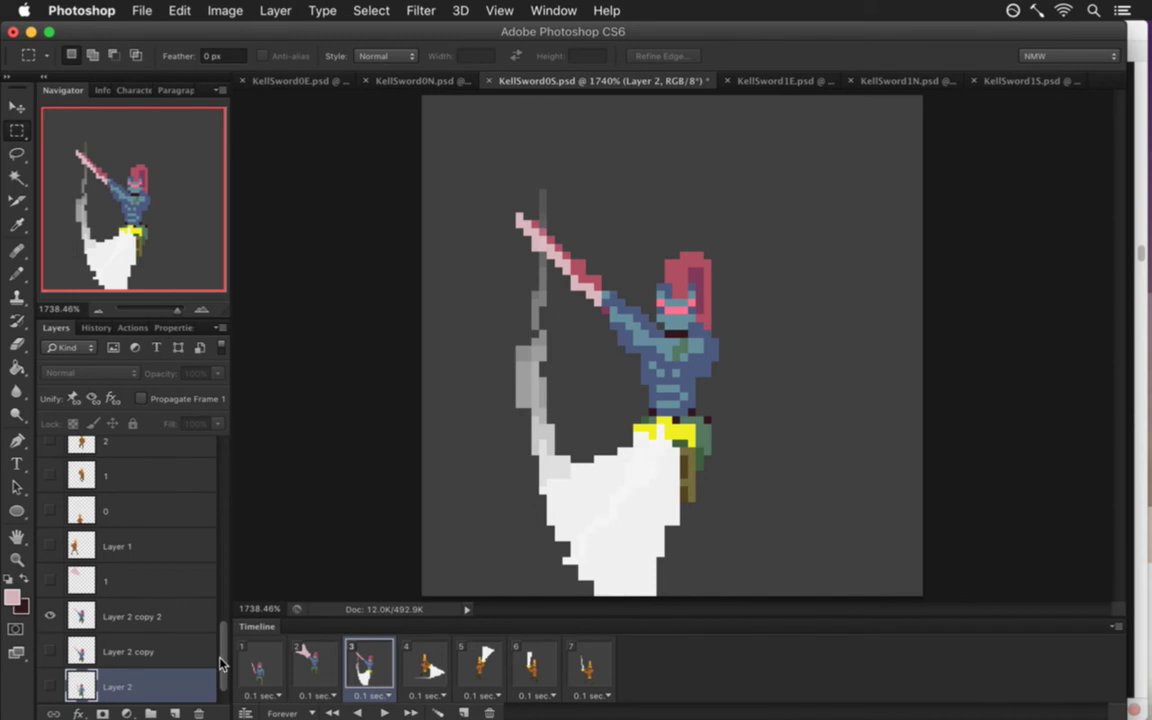
{"action": "scroll", "coordinate": [200, 598], "scroll_direction": "down", "scroll_amount": 1}
{"action": "key", "text": "super+s"}
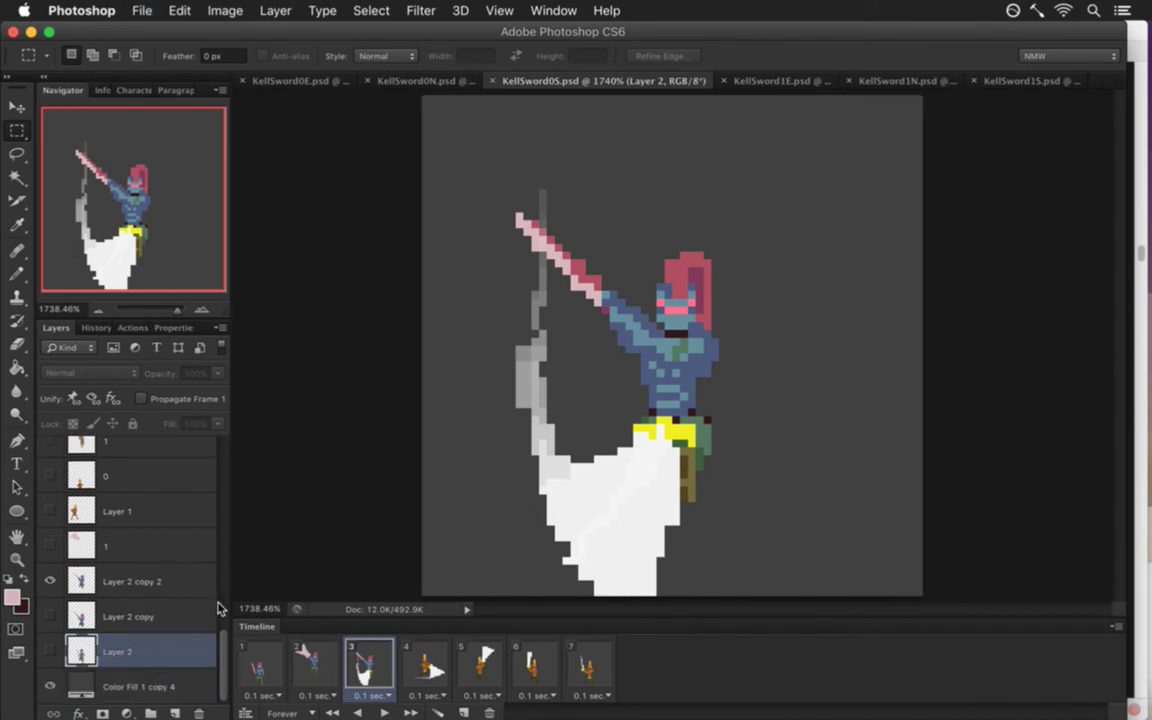
On "Layer 2 copy 2", marquee-select the sword, raised arm and shoulders while leaving the head out of the selection.
{"action": "left_click", "coordinate": [310, 655]}
{"action": "key", "text": "ctrl+z"}
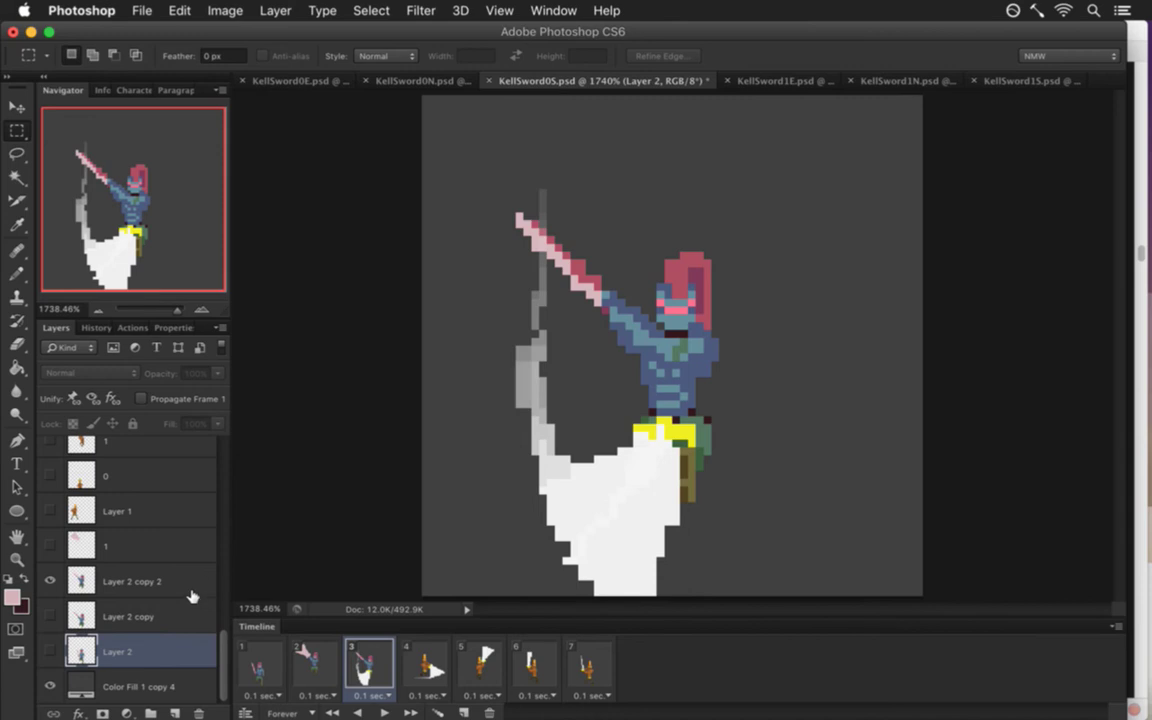
{"action": "left_click", "coordinate": [116, 581]}
{"action": "left_click", "coordinate": [320, 672]}
{"action": "key", "text": "ctrl+z"}
{"action": "left_click_drag", "start_coordinate": [469, 182], "coordinate": [726, 368]}
{"action": "key", "text": "alt"}
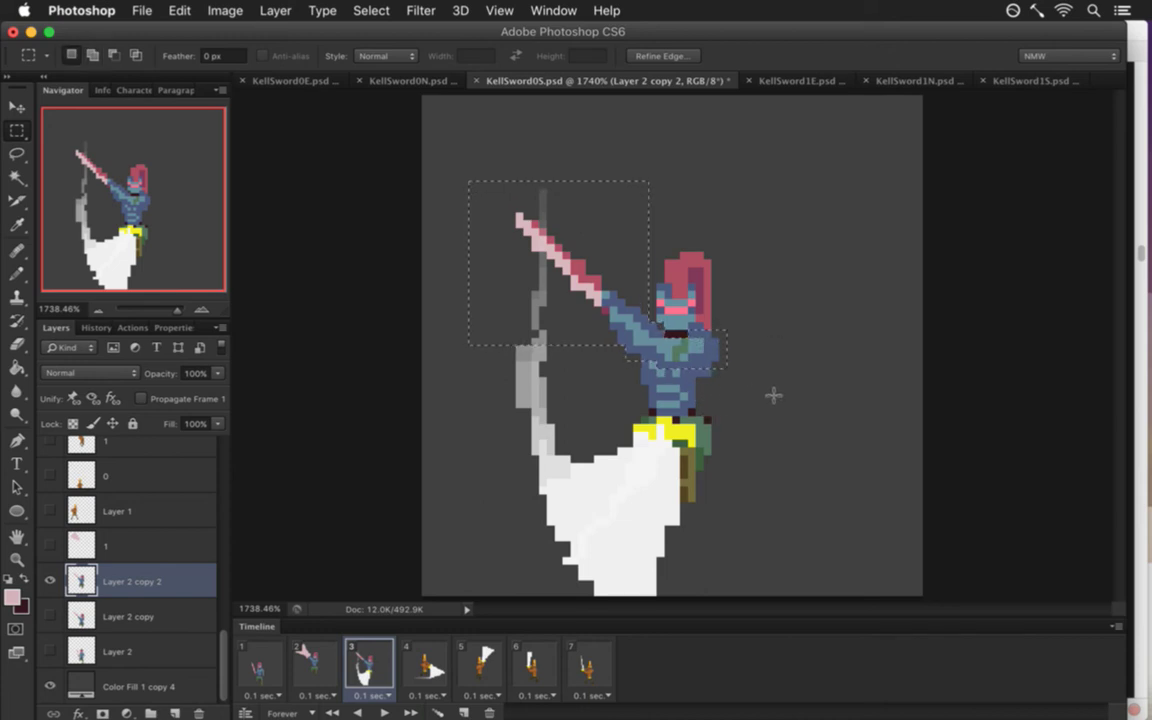
Rotate the selected arms and sword counter-clockwise until the blade points down-left, and place them beside the body on the right.
{"action": "key", "text": "v"}
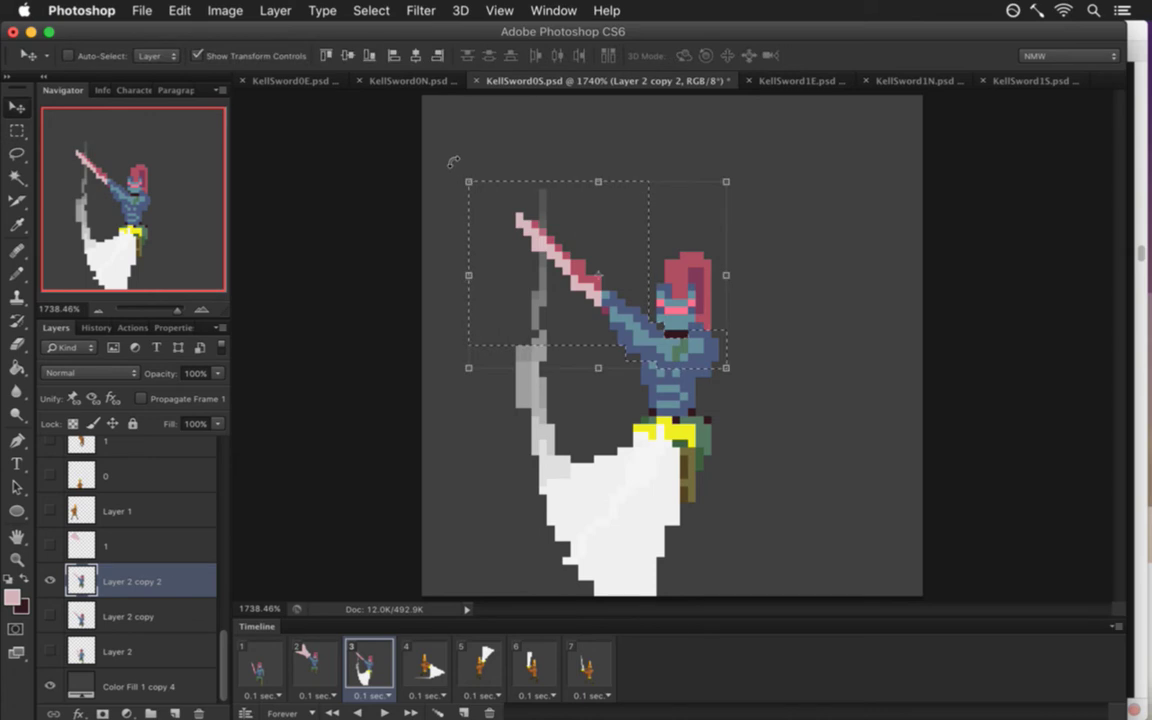
{"action": "left_click_drag", "start_coordinate": [457, 167], "coordinate": [550, 433]}
{"action": "left_click_drag", "start_coordinate": [641, 193], "coordinate": [788, 385]}
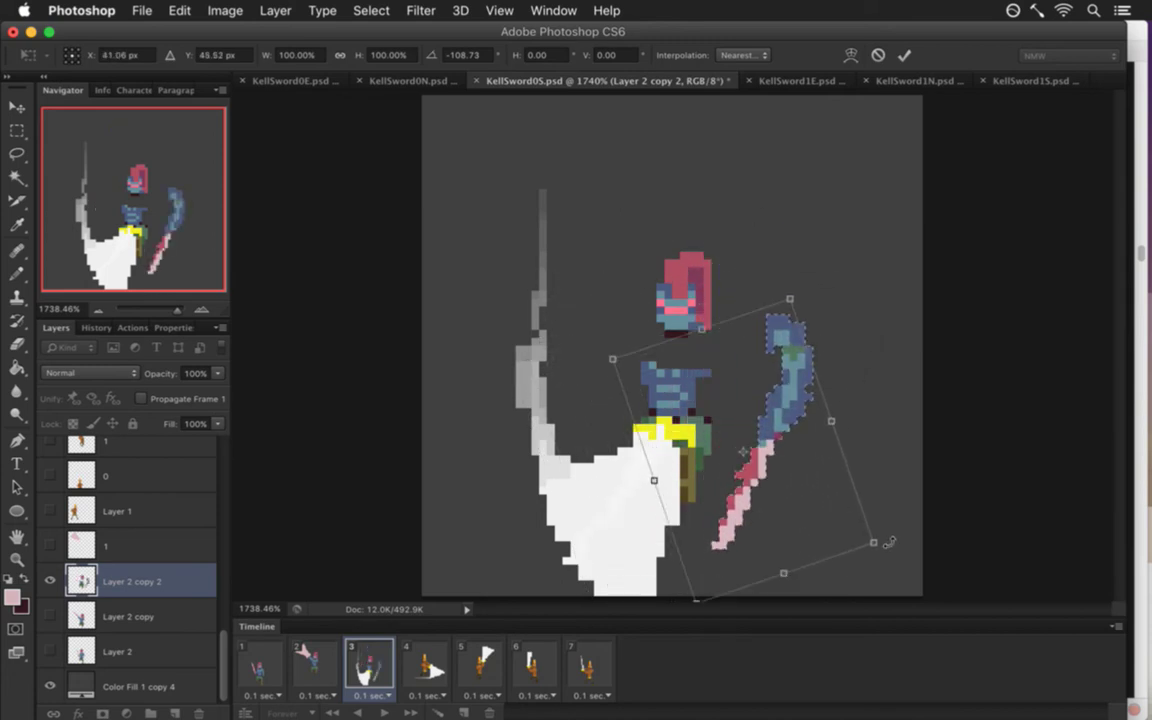
{"action": "mouse_move", "coordinate": [878, 540]}
{"action": "left_mouse_down"}
{"action": "mouse_move", "coordinate": [871, 568]}
{"action": "mouse_move", "coordinate": [882, 552]}
{"action": "left_mouse_up"}
{"action": "left_click_drag", "start_coordinate": [797, 425], "coordinate": [826, 355]}
{"action": "left_click", "coordinate": [904, 55]}
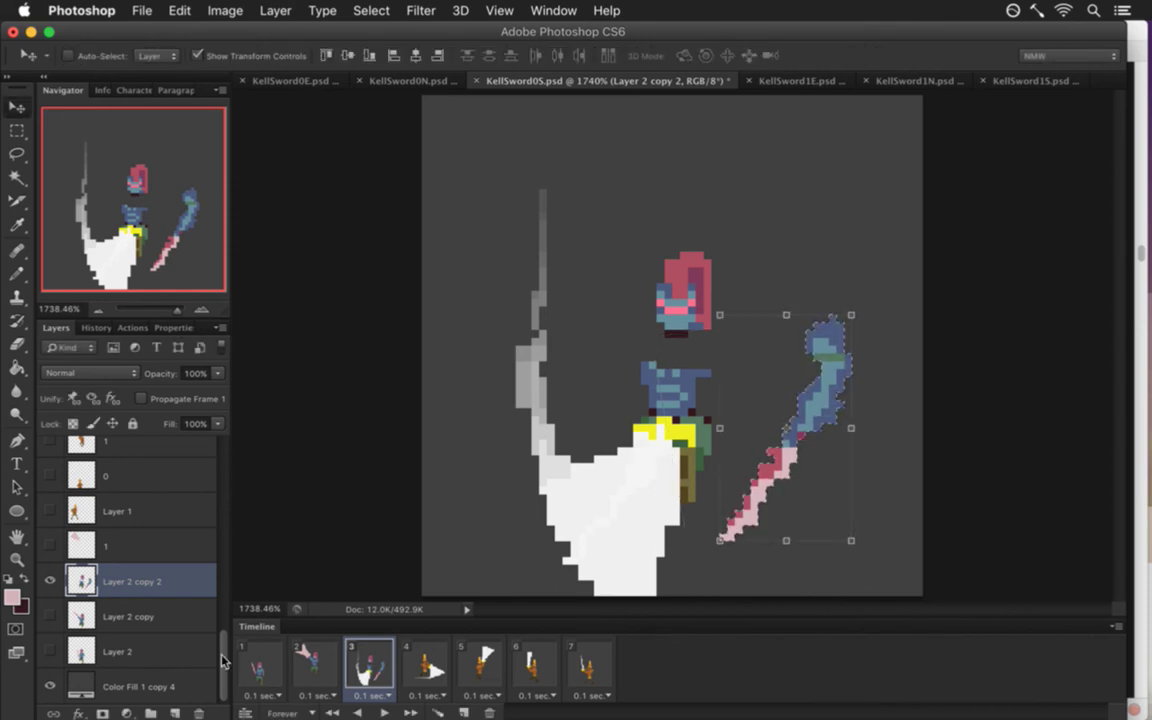
Hide the yellow detail layer "2" on frame 3, select the slash layer "2" directly above it, and save.
{"action": "scroll", "coordinate": [215, 607], "scroll_direction": "up", "scroll_amount": 3}
{"action": "scroll", "coordinate": [215, 600], "scroll_direction": "up", "scroll_amount": 3}
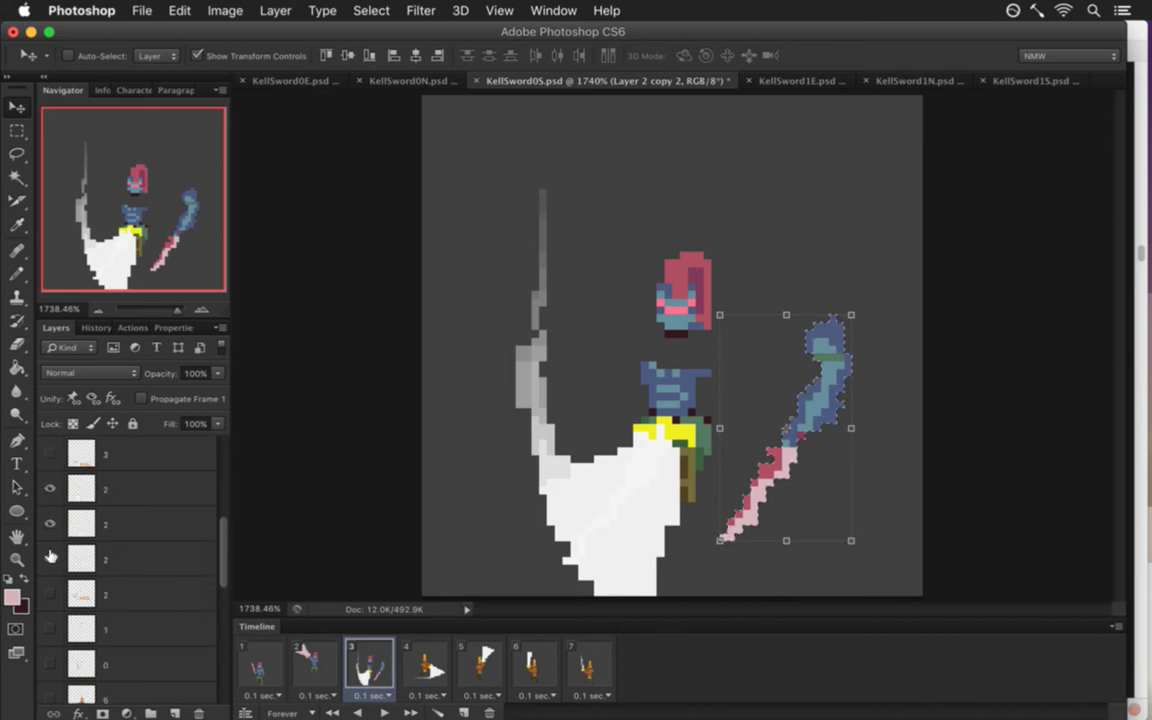
{"action": "left_click", "coordinate": [50, 489]}
{"action": "left_click", "coordinate": [50, 524]}
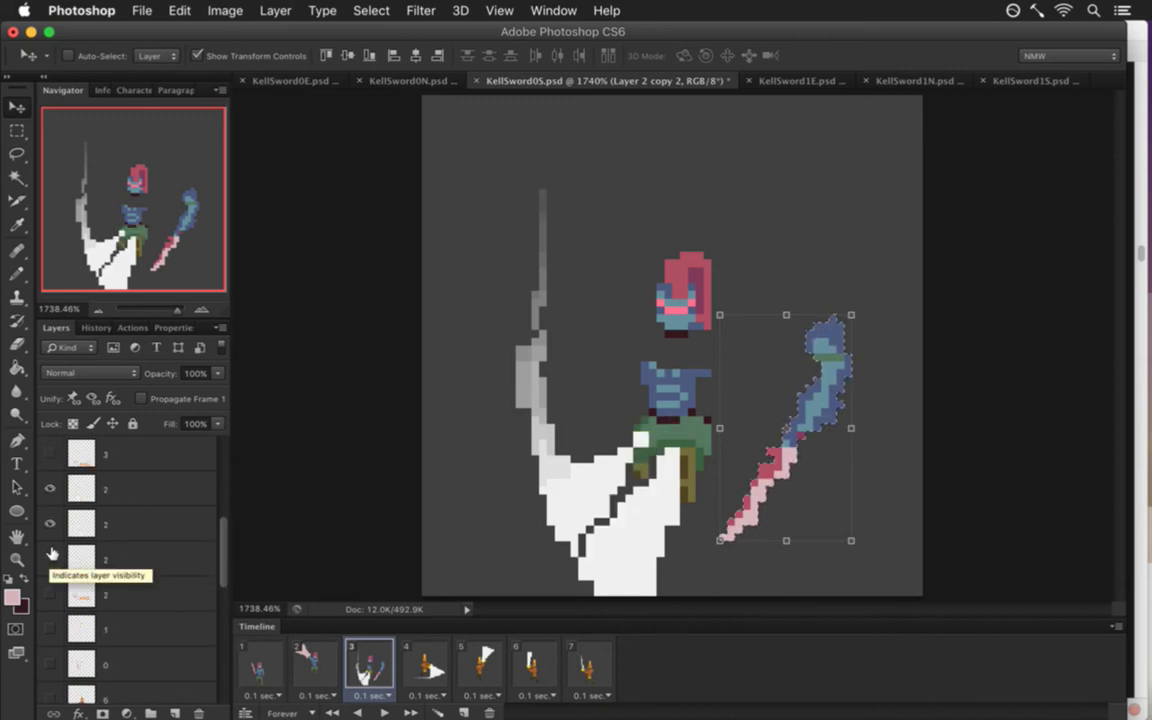
{"action": "left_click", "coordinate": [83, 518]}
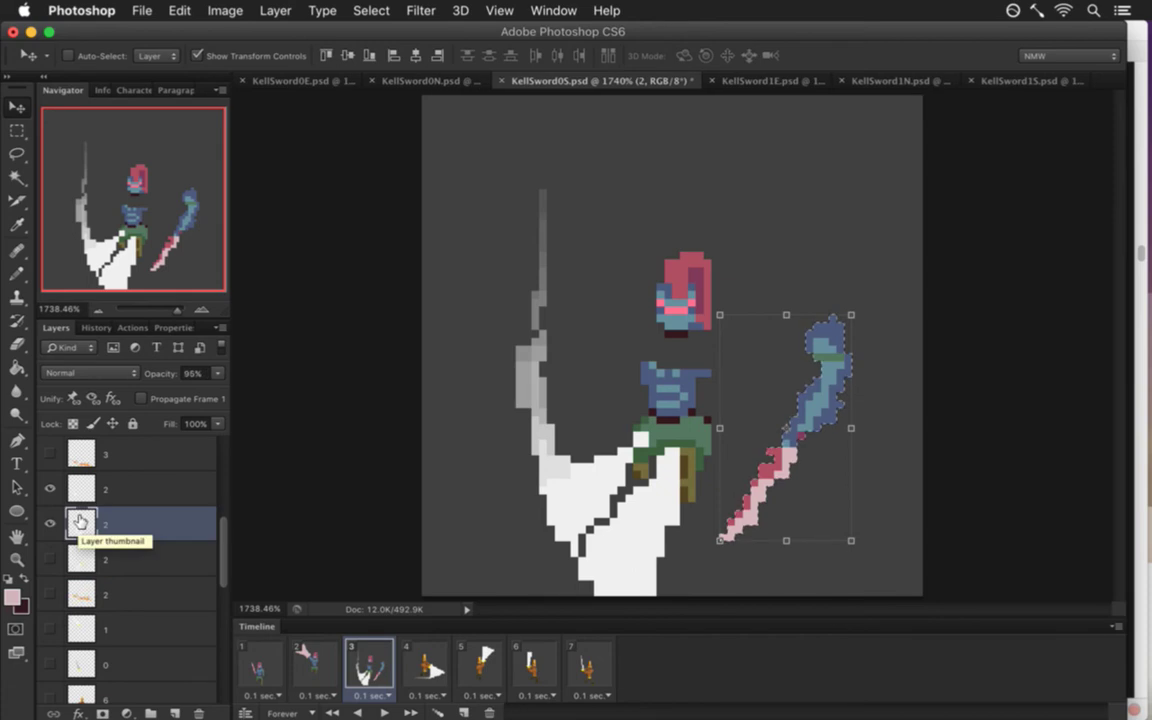
{"action": "key", "text": "super+s"}
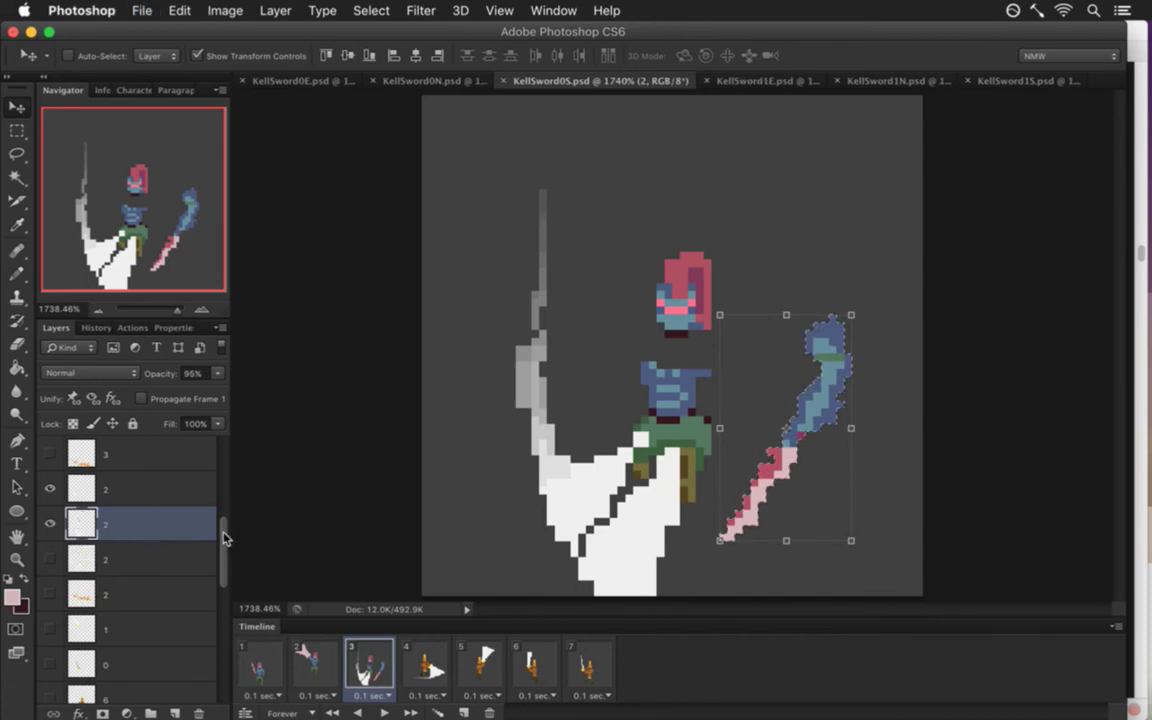
Duplicate the "Hue/Saturation 1 copy" adjustment layer from KellSword0E.psd into KellSword0S.psd.
{"action": "left_click_drag", "start_coordinate": [222, 540], "coordinate": [219, 507]}
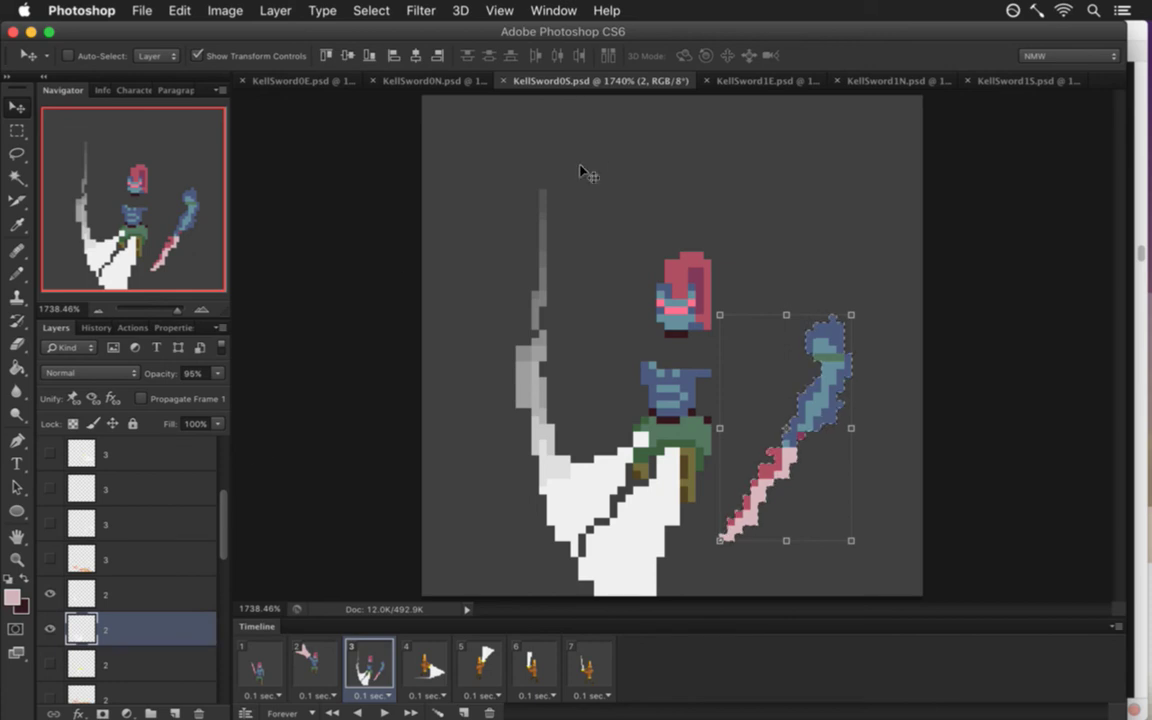
{"action": "left_click", "coordinate": [314, 81]}
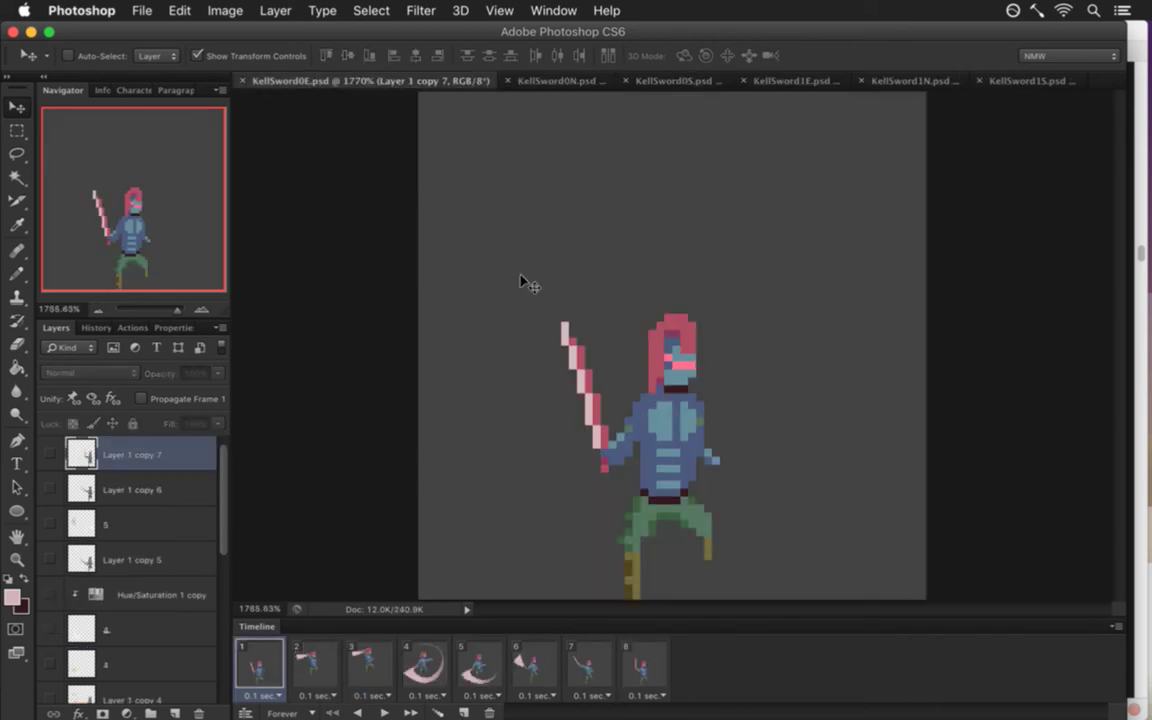
{"action": "left_click", "coordinate": [178, 596]}
{"action": "right_click", "coordinate": [150, 597]}
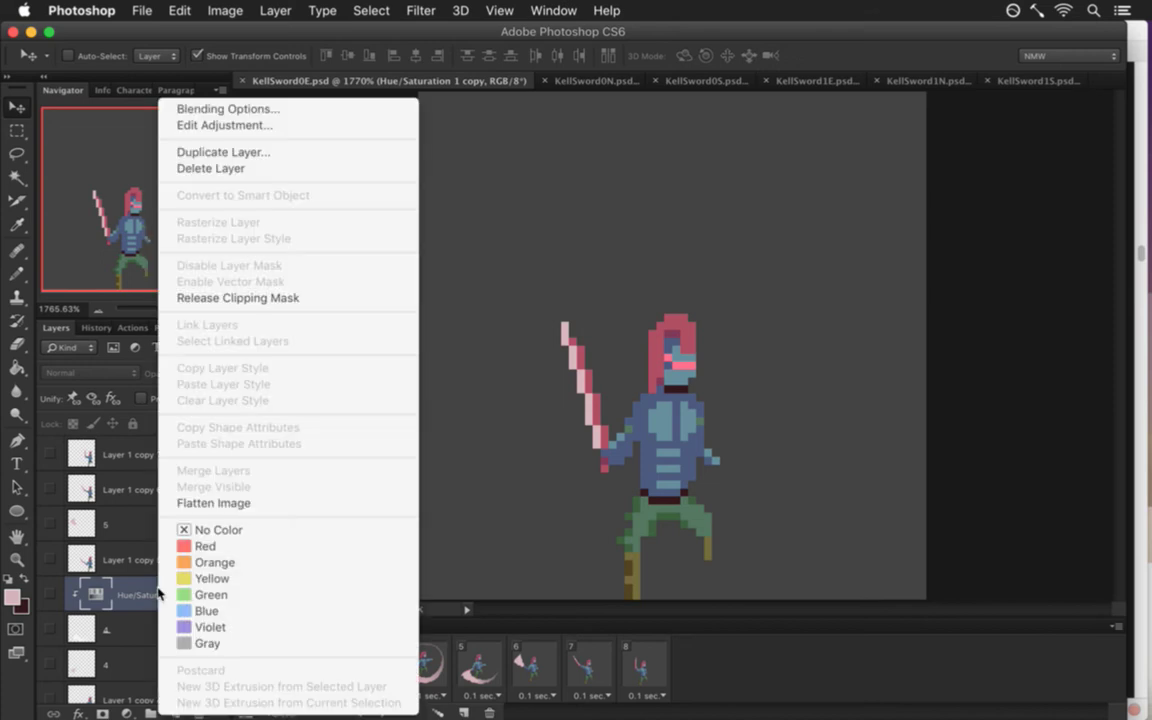
{"action": "left_click", "coordinate": [228, 152]}
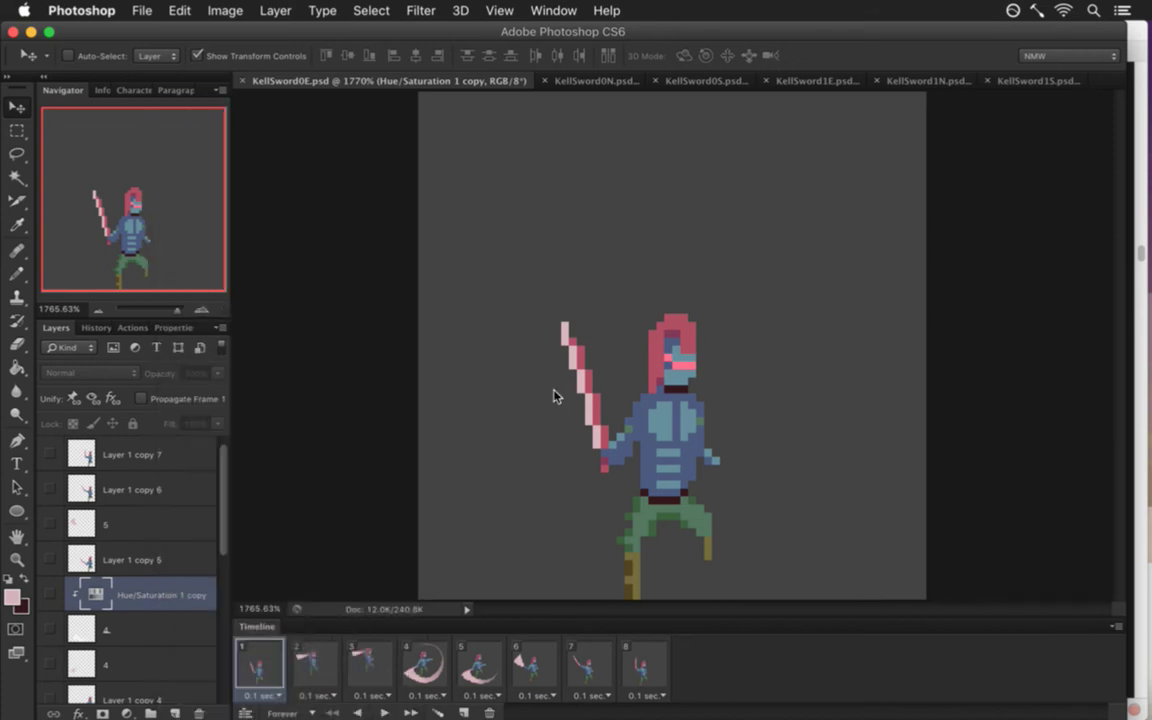
{"action": "left_click", "coordinate": [556, 369]}
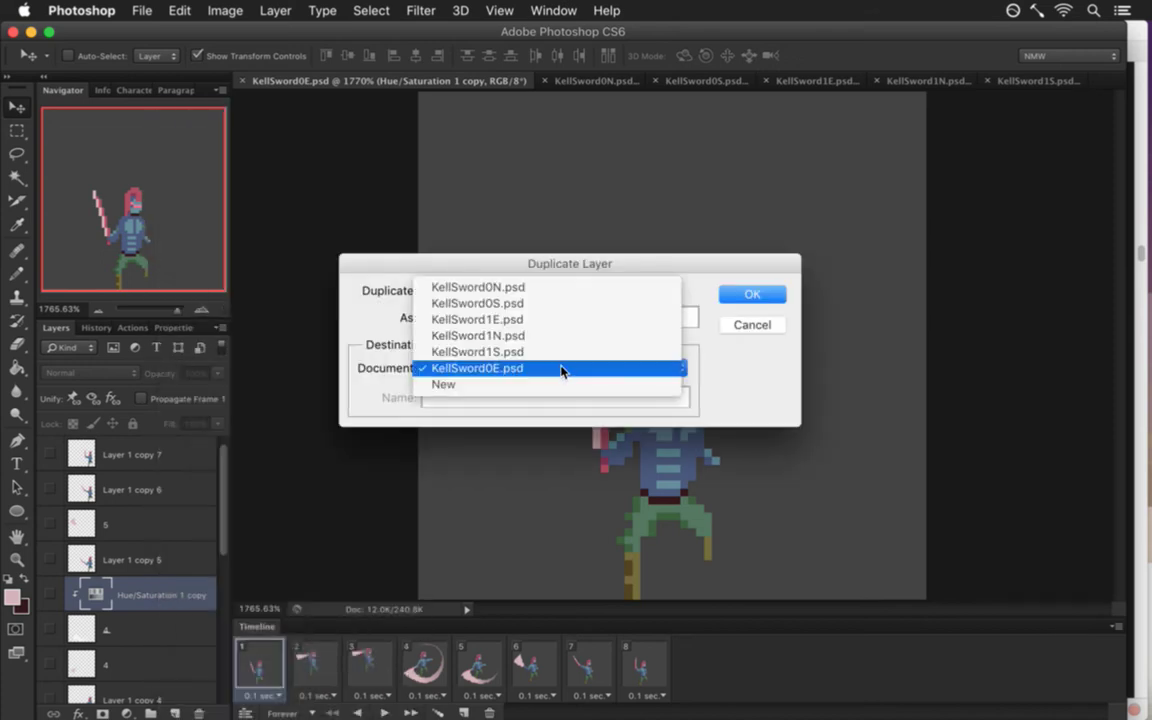
{"action": "left_click", "coordinate": [540, 305]}
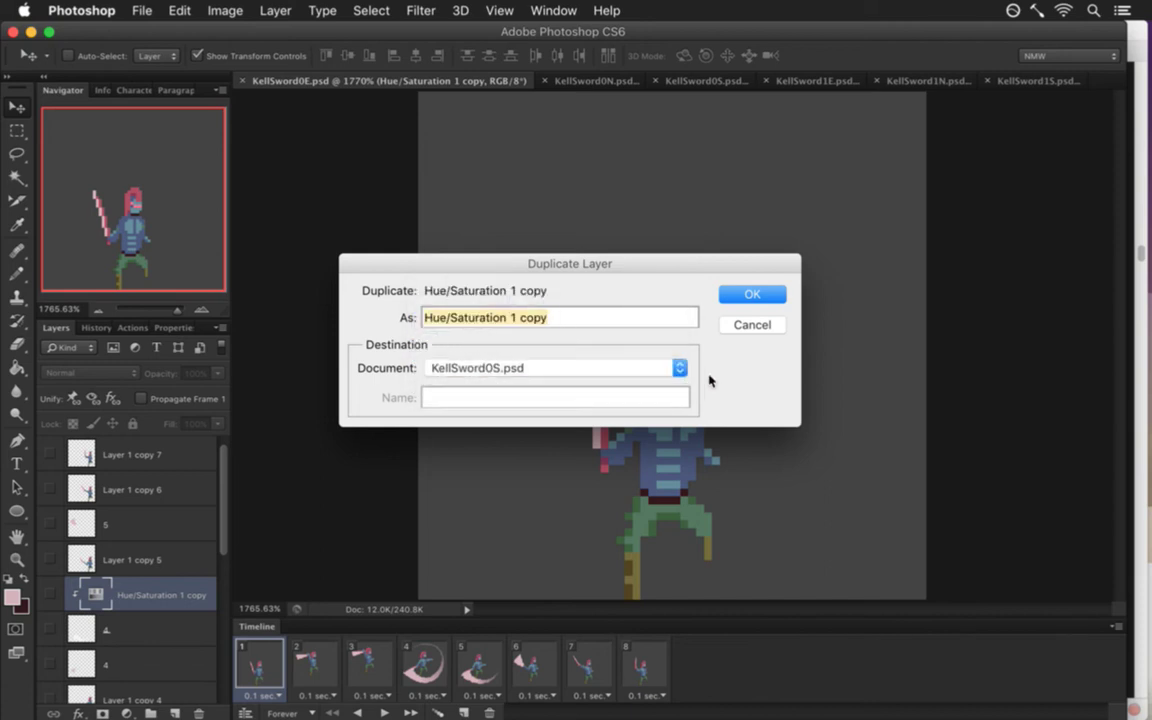
{"action": "left_click", "coordinate": [766, 295]}
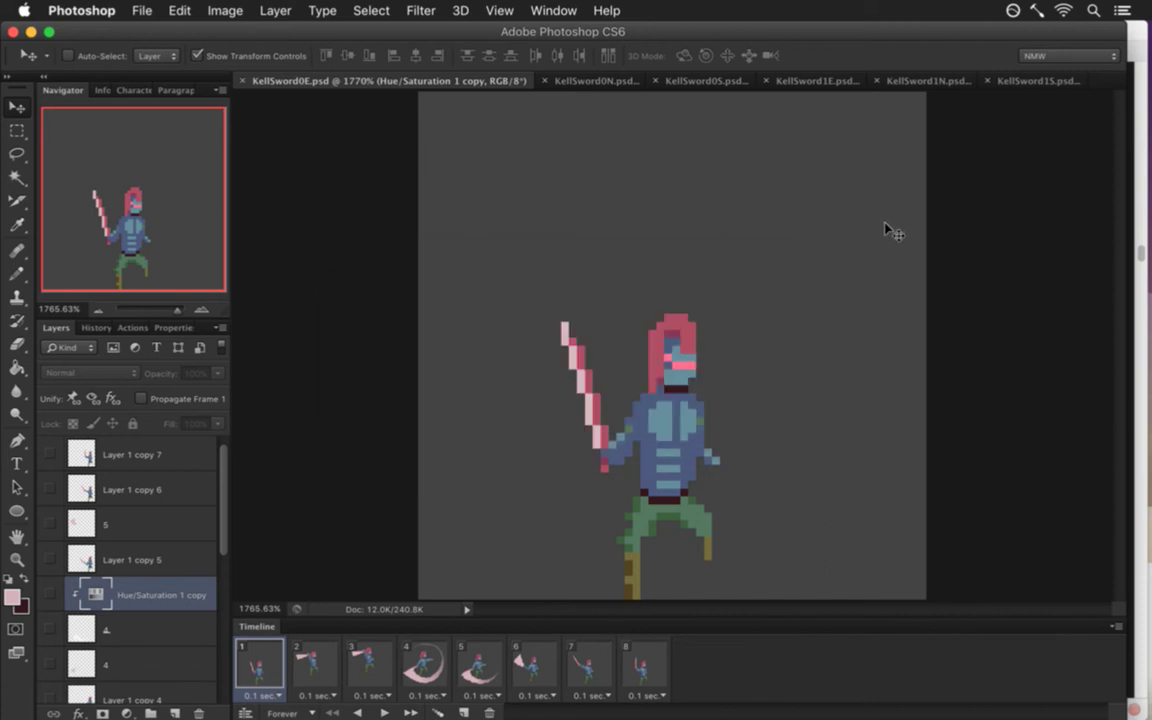
Return to KellSword0S.psd, find the copied Hue/Saturation layer, and deselect the arms and sword.
{"action": "left_click", "coordinate": [710, 82]}
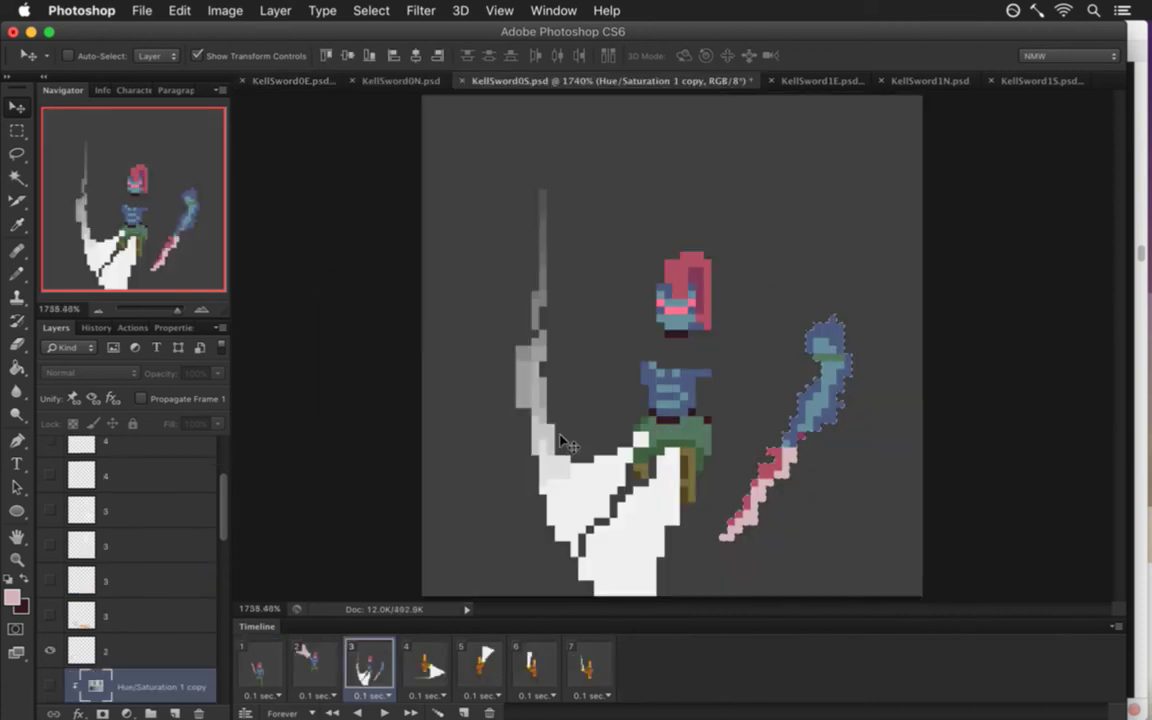
{"action": "left_click_drag", "start_coordinate": [224, 522], "coordinate": [224, 556]}
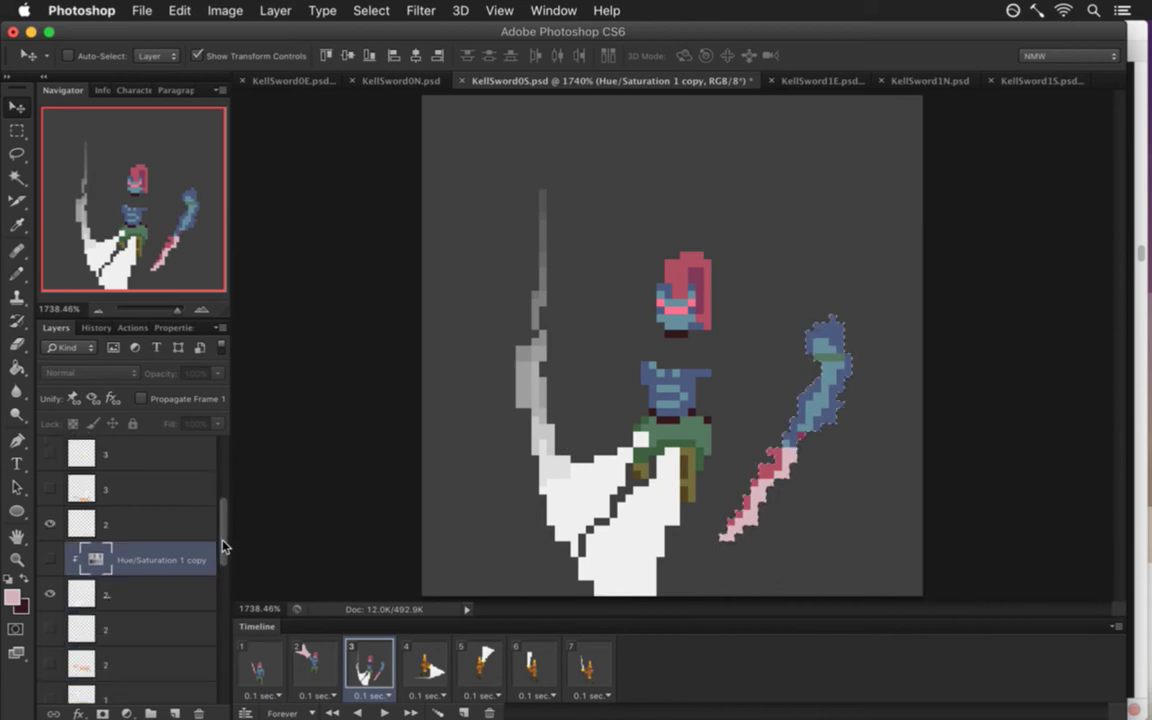
{"action": "key", "text": "m"}
{"action": "left_click", "coordinate": [733, 405]}
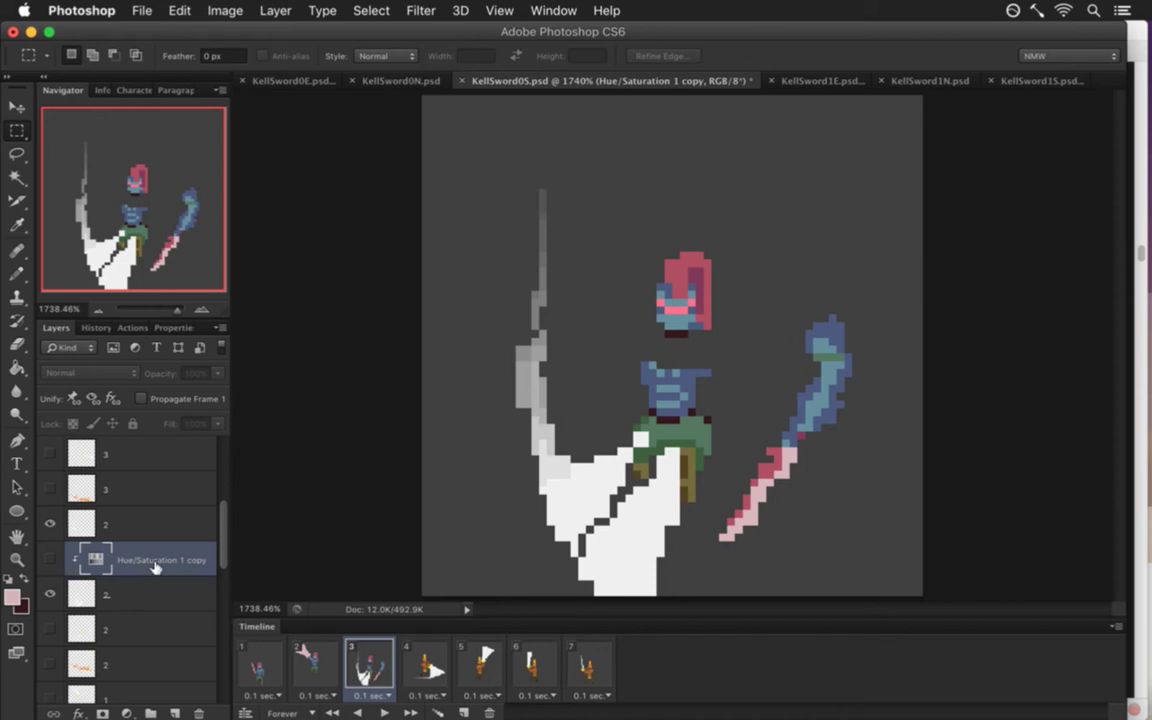
Compare frame 3 with frames 1 and 2, and check which part of the slash each visible layer "2" holds.
{"action": "left_click", "coordinate": [310, 662]}
{"action": "left_click", "coordinate": [260, 662]}
{"action": "left_click", "coordinate": [302, 660]}
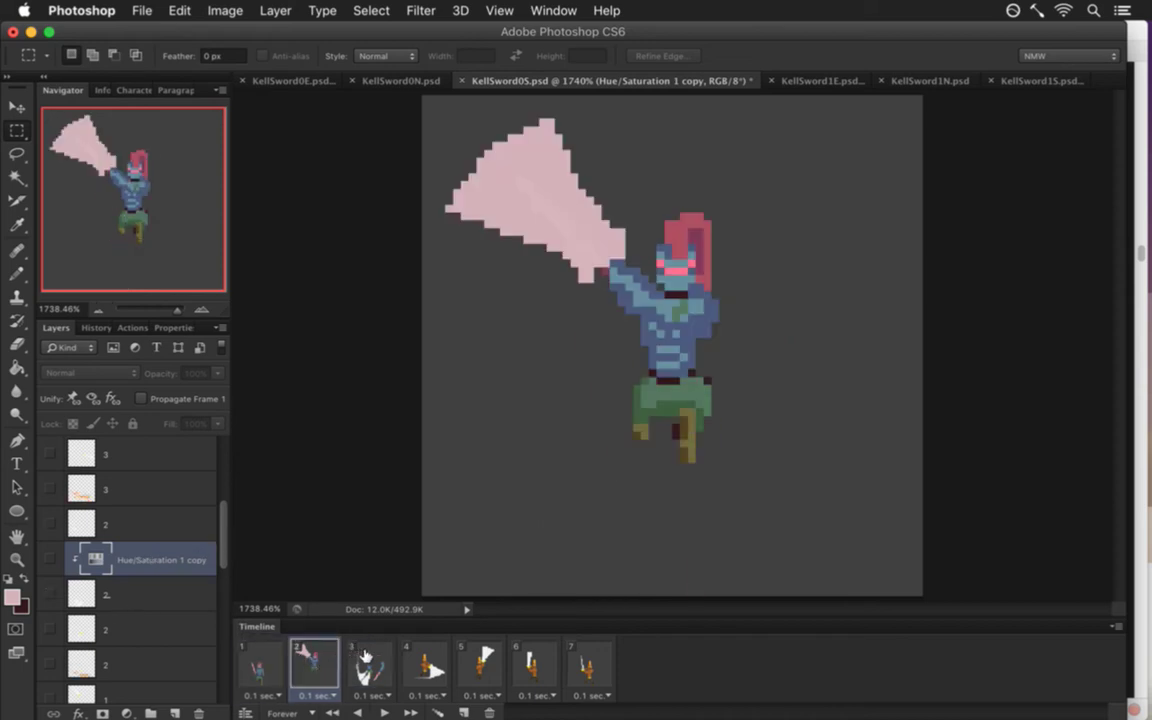
{"action": "left_click", "coordinate": [368, 662]}
{"action": "mouse_move", "coordinate": [227, 535]}
{"action": "left_mouse_down"}
{"action": "mouse_move", "coordinate": [221, 450]}
{"action": "mouse_move", "coordinate": [227, 543]}
{"action": "left_mouse_up"}
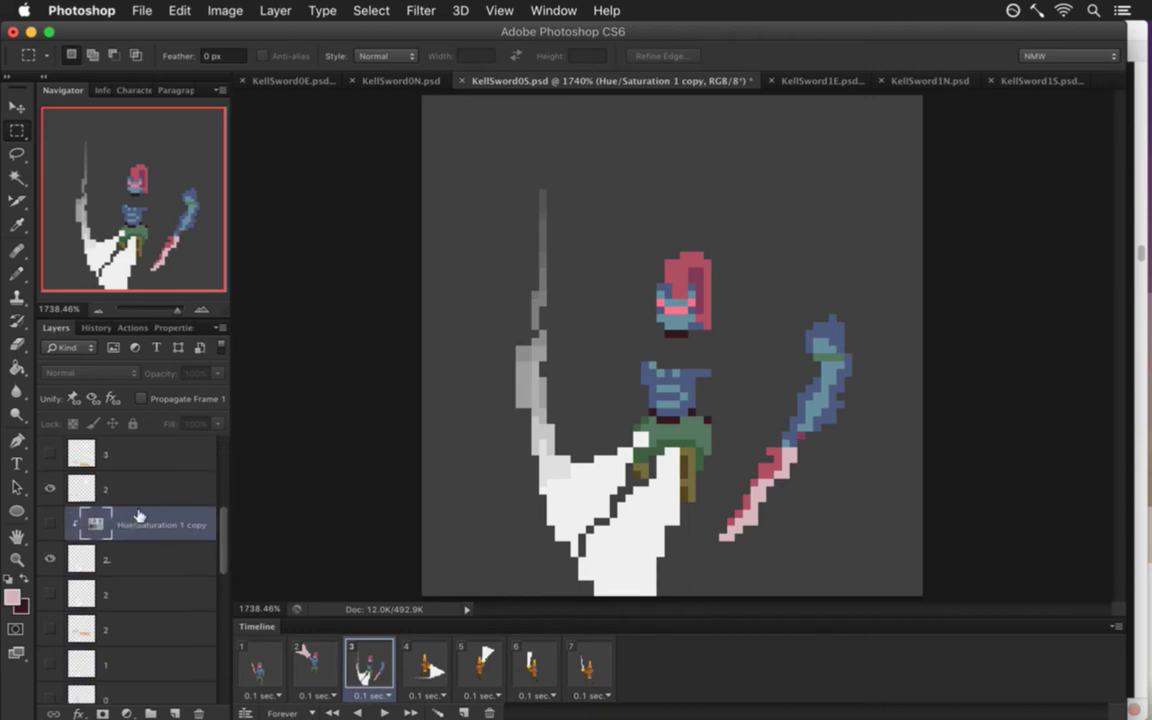
{"action": "left_click", "coordinate": [87, 550]}
{"action": "left_click", "coordinate": [48, 557]}
{"action": "left_click", "coordinate": [48, 557]}
{"action": "left_click", "coordinate": [50, 488]}
{"action": "left_click", "coordinate": [50, 488]}
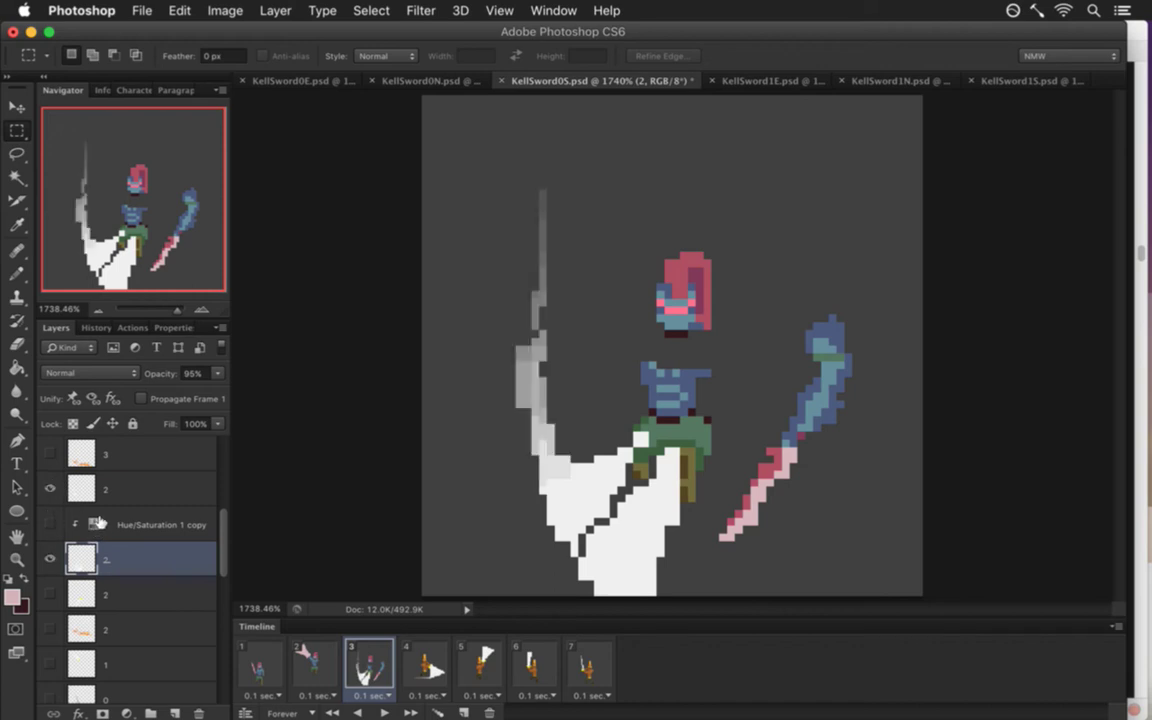
Duplicate the Hue/Saturation layer above the upper slash layer "2", clip it there, show both adjustments on frame 3, and save.
{"action": "left_click", "coordinate": [140, 523]}
{"action": "left_click_drag", "start_coordinate": [143, 530], "coordinate": [110, 505]}
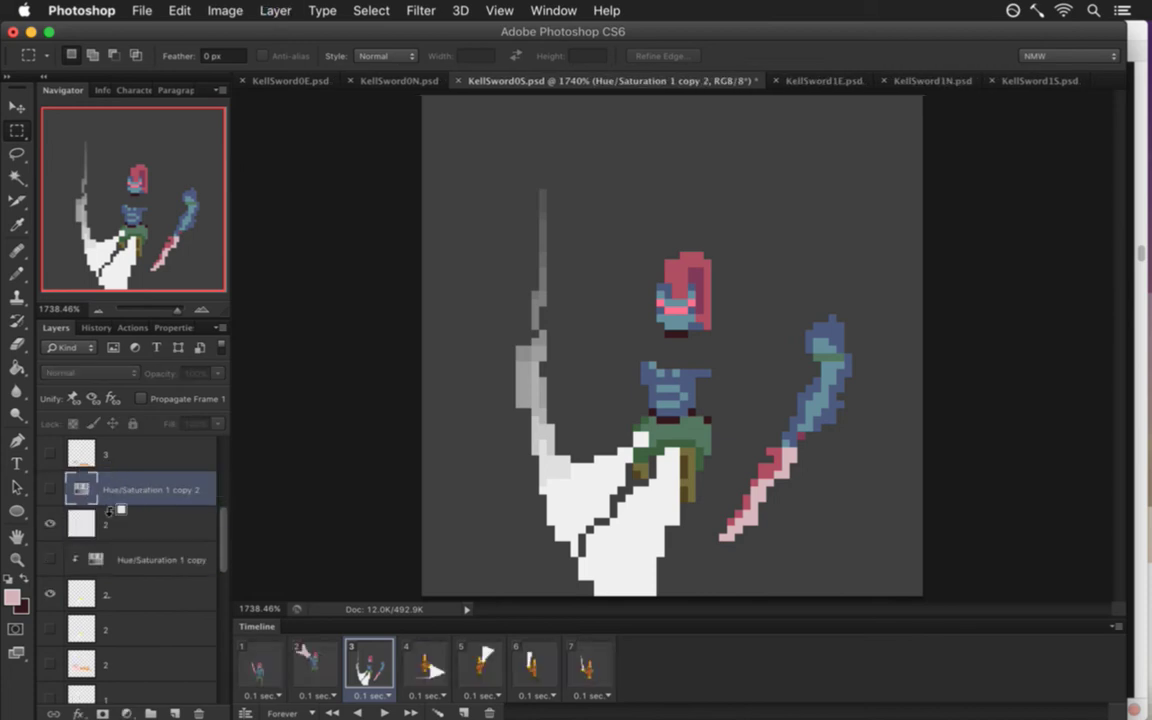
{"action": "key", "text": "ctrl+alt+g"}
{"action": "left_click", "coordinate": [50, 488]}
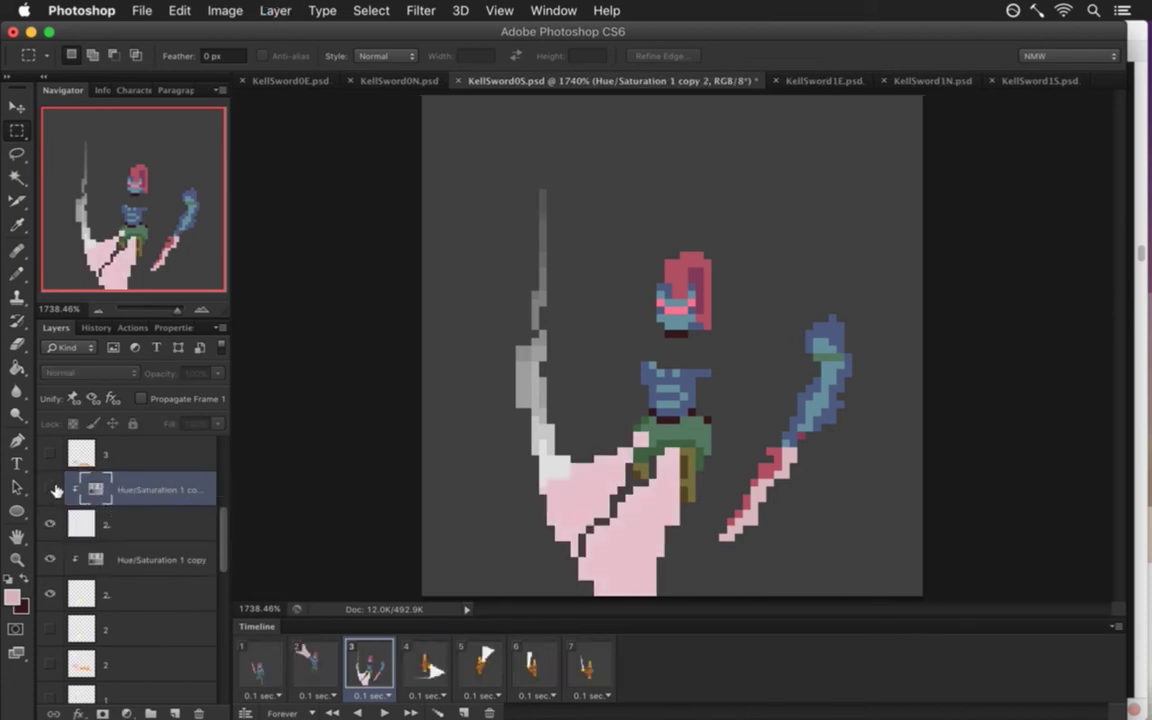
{"action": "left_click", "coordinate": [52, 488]}
{"action": "key", "text": "super+s"}
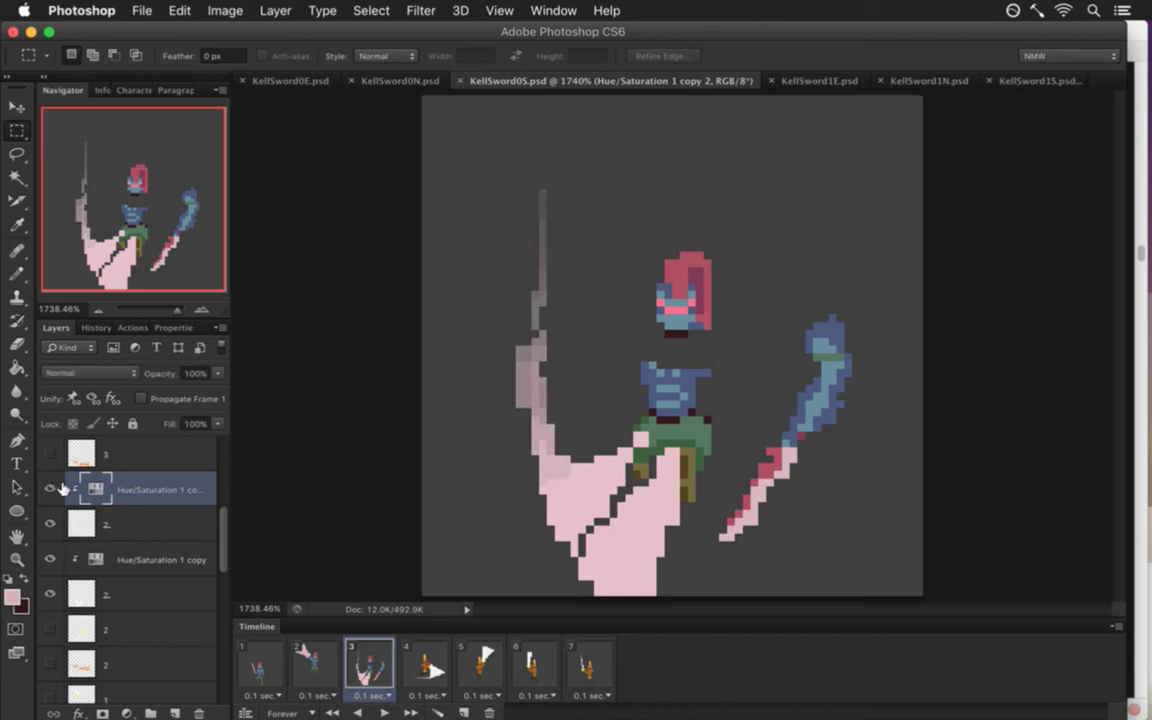
Move both slash layers "2" with their clipped Hue/Saturation adjustments down the stack to just above layer "1", and save.
{"action": "left_click", "coordinate": [160, 559], "text": "shift"}
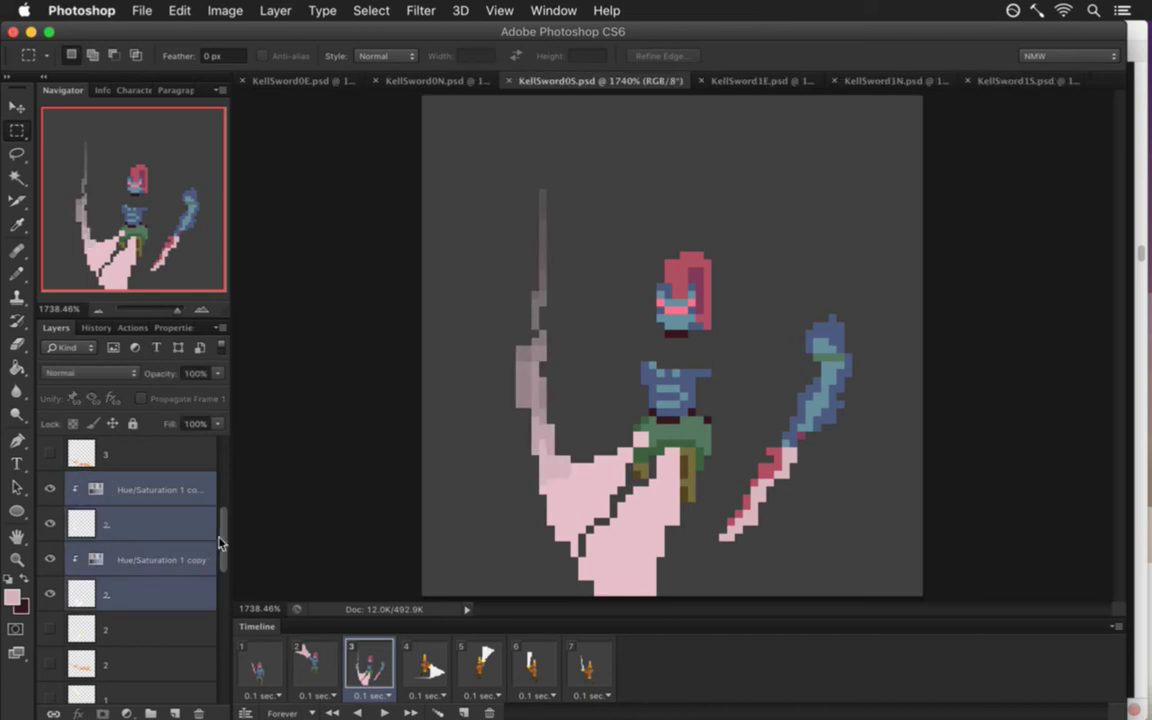
{"action": "scroll", "coordinate": [200, 540], "scroll_direction": "down", "scroll_amount": 10}
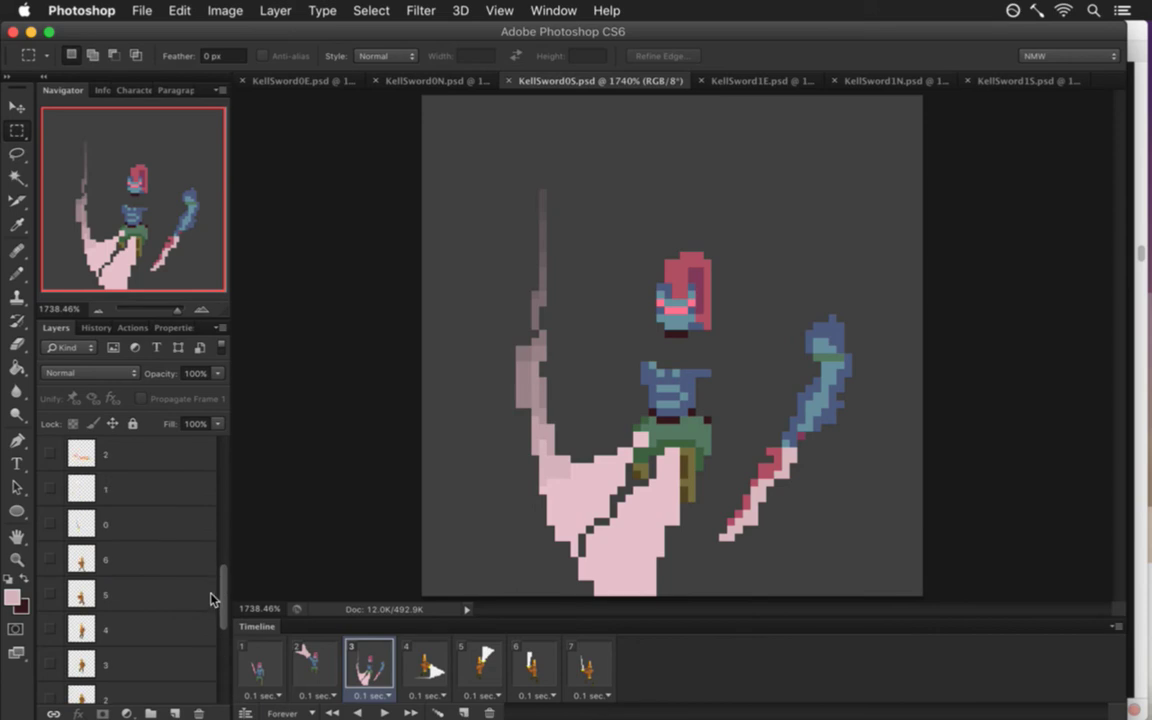
{"action": "scroll", "coordinate": [189, 533], "scroll_direction": "up", "scroll_amount": 5}
{"action": "mouse_move", "coordinate": [116, 522]}
{"action": "left_mouse_down"}
{"action": "mouse_move", "coordinate": [116, 700]}
{"action": "mouse_move", "coordinate": [110, 625]}
{"action": "left_mouse_up"}
{"action": "scroll", "coordinate": [228, 670], "scroll_direction": "down", "scroll_amount": 5}
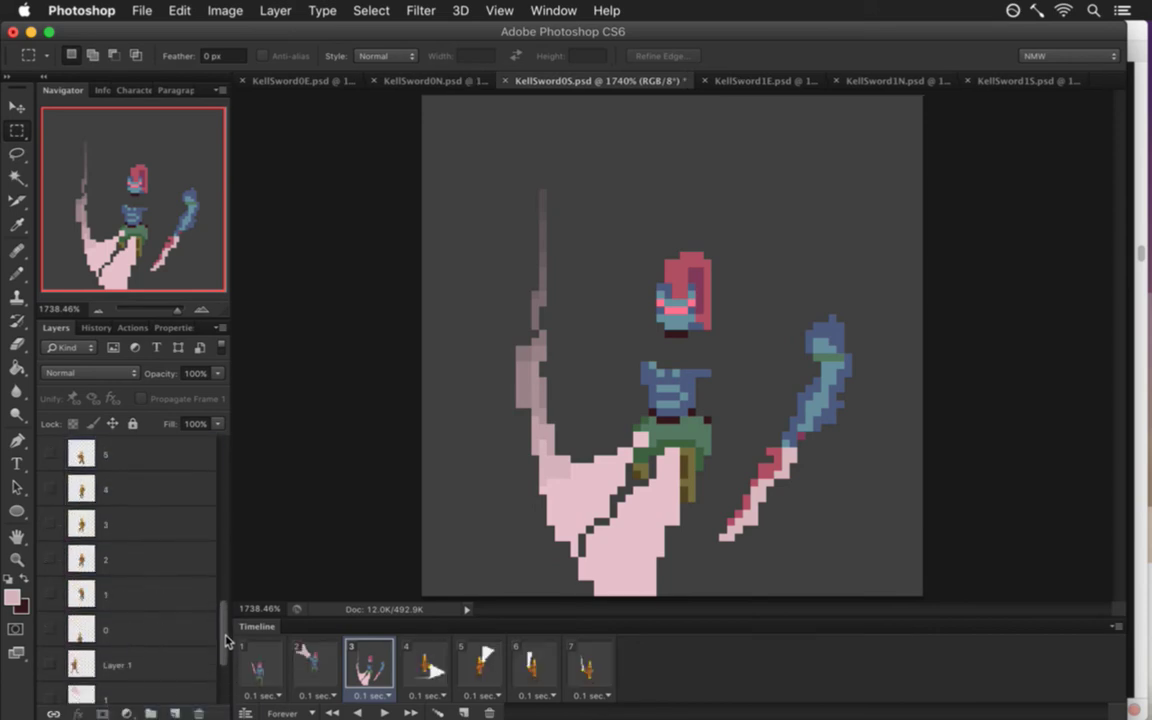
{"action": "scroll", "coordinate": [210, 590], "scroll_direction": "up", "scroll_amount": 5}
{"action": "scroll", "coordinate": [100, 560], "scroll_direction": "down", "scroll_amount": 5}
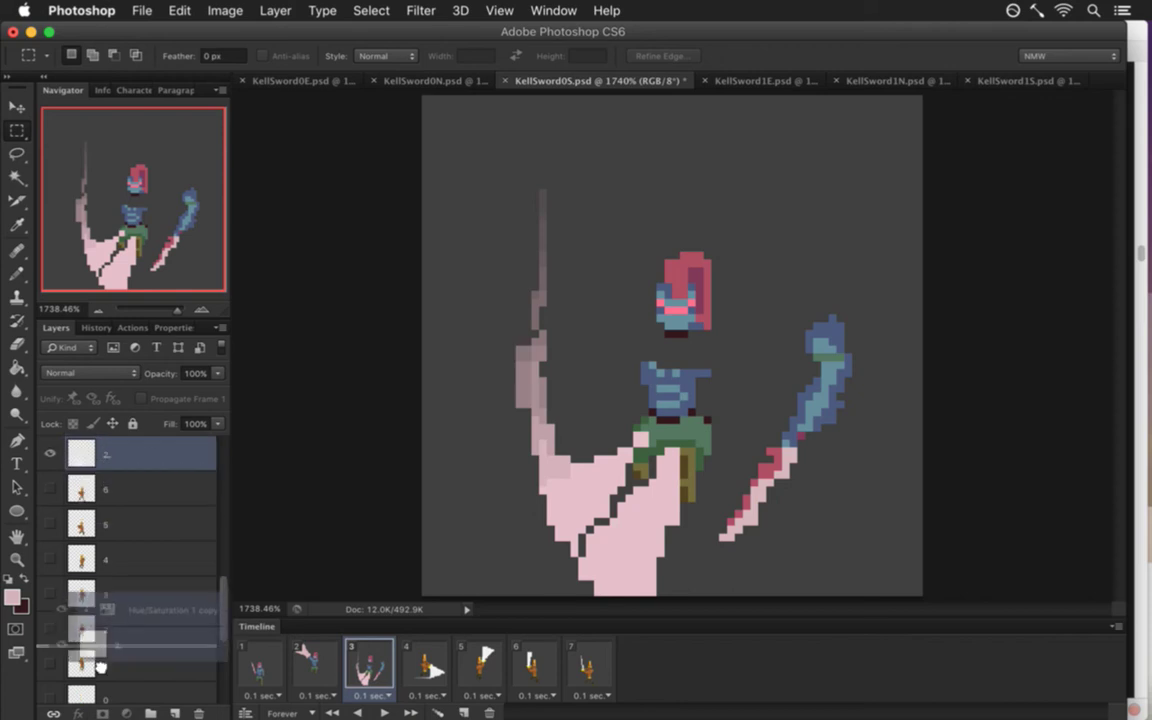
{"action": "scroll", "coordinate": [210, 600], "scroll_direction": "down", "scroll_amount": 1}
{"action": "left_click_drag", "start_coordinate": [88, 493], "coordinate": [112, 577]}
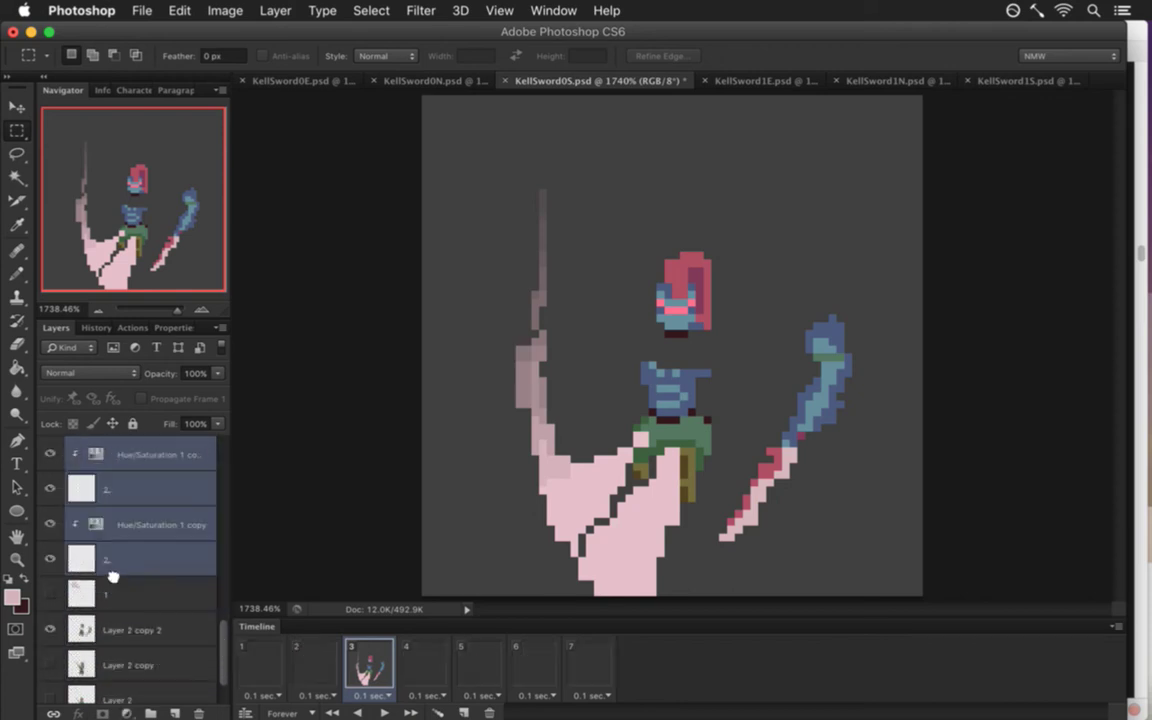
{"action": "key", "text": "super+s"}
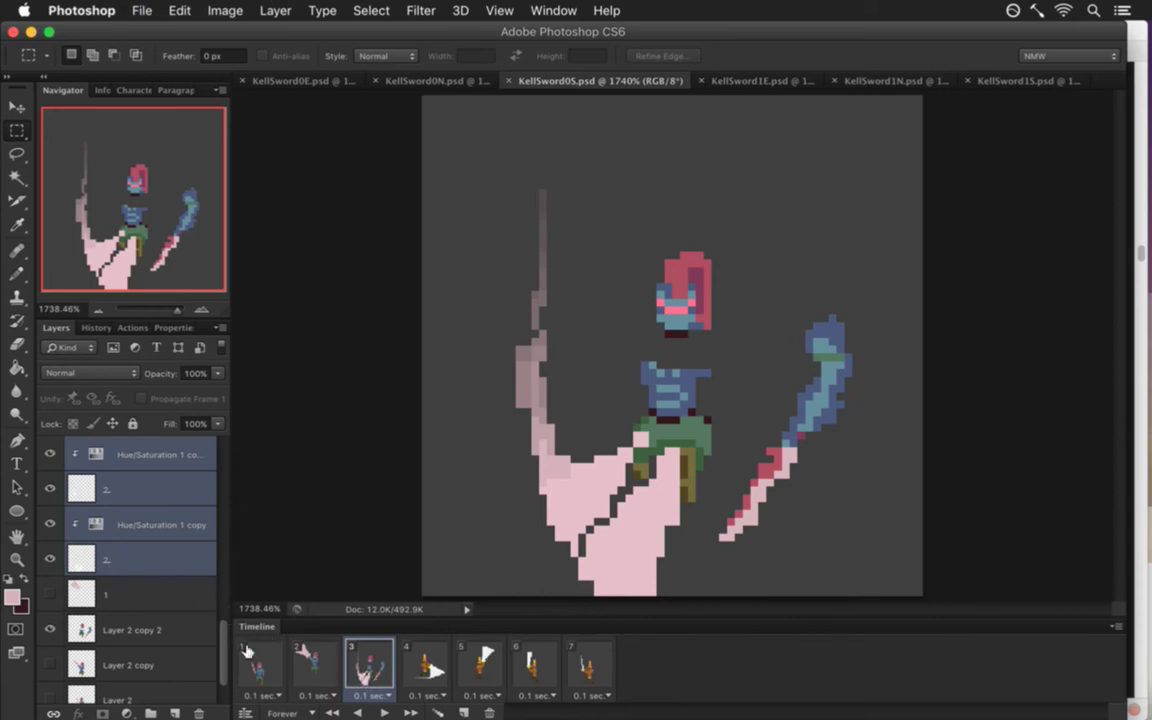
Move slash layer "1" between "Layer 2 copy 2" and "Layer 2 copy", and check frame 2 before returning to frame 3.
{"action": "scroll", "coordinate": [208, 590], "scroll_direction": "down", "scroll_amount": 2}
{"action": "left_click", "coordinate": [88, 543]}
{"action": "left_click_drag", "start_coordinate": [88, 543], "coordinate": [88, 600]}
{"action": "left_click", "coordinate": [325, 662]}
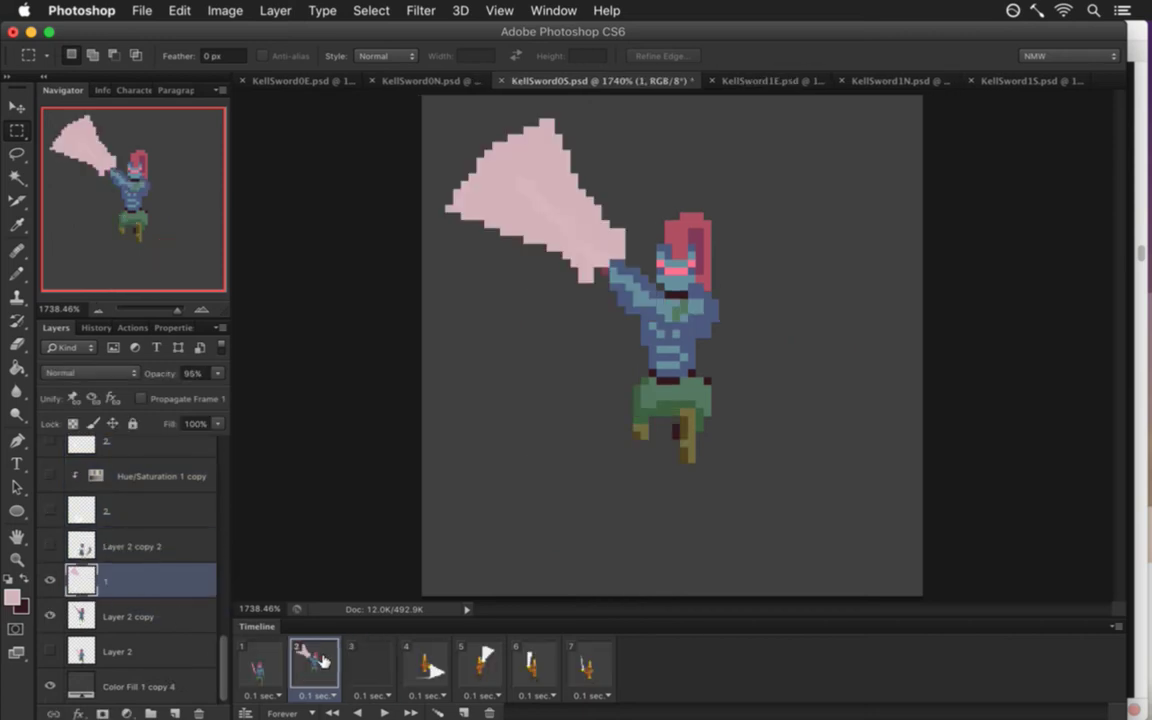
{"action": "left_click", "coordinate": [370, 662]}
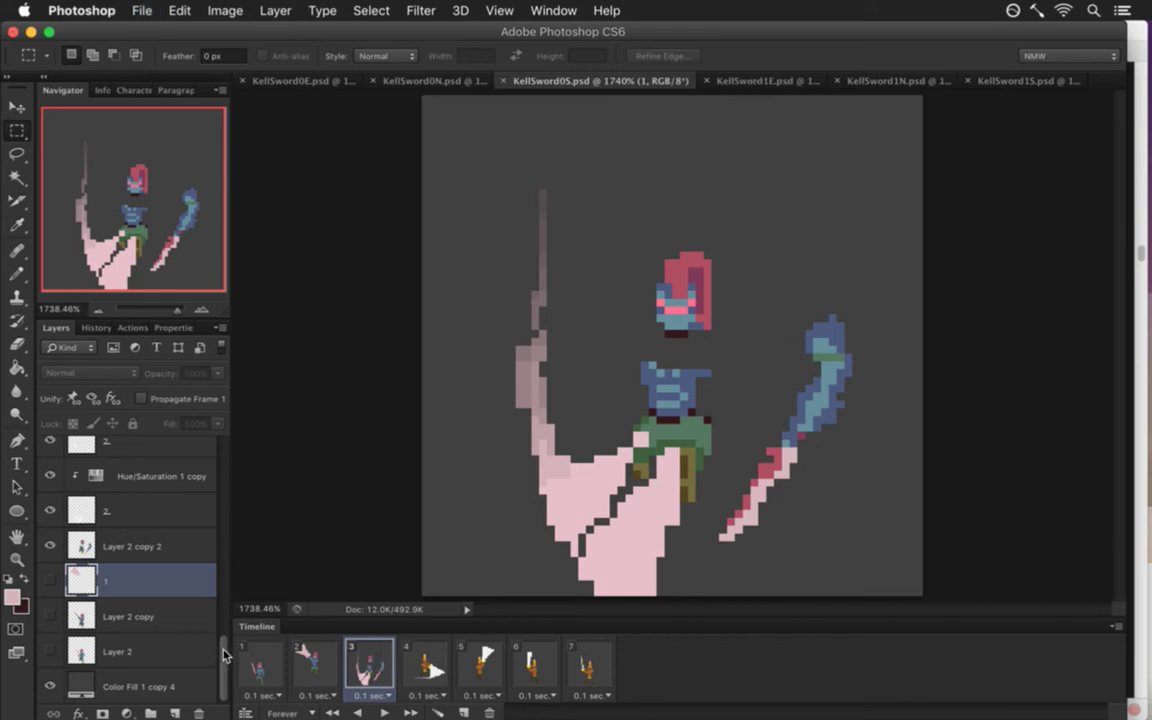
Hide both slash layers "2" in frame 3, make "Layer 2 copy 2" the active layer, and save.
{"action": "scroll", "coordinate": [202, 588], "scroll_direction": "up", "scroll_amount": 3}
{"action": "left_click", "coordinate": [50, 559]}
{"action": "left_click", "coordinate": [50, 629]}
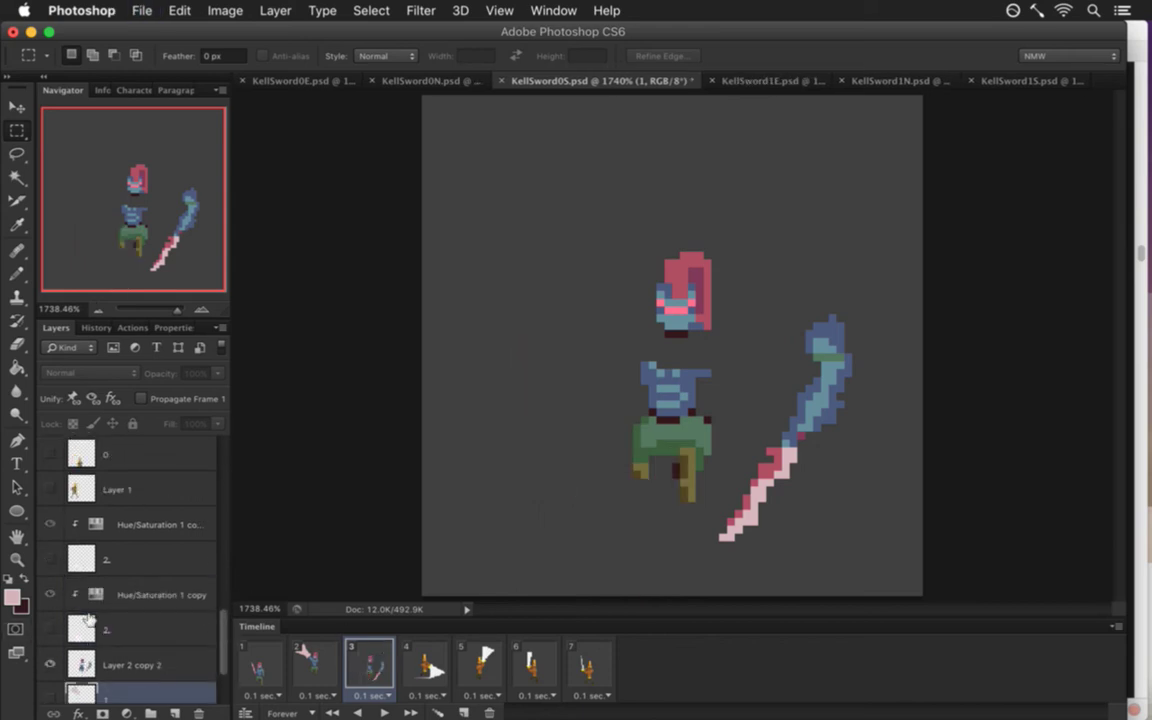
{"action": "left_click", "coordinate": [118, 665]}
{"action": "key", "text": "super+s"}
{"action": "key", "text": "super"}
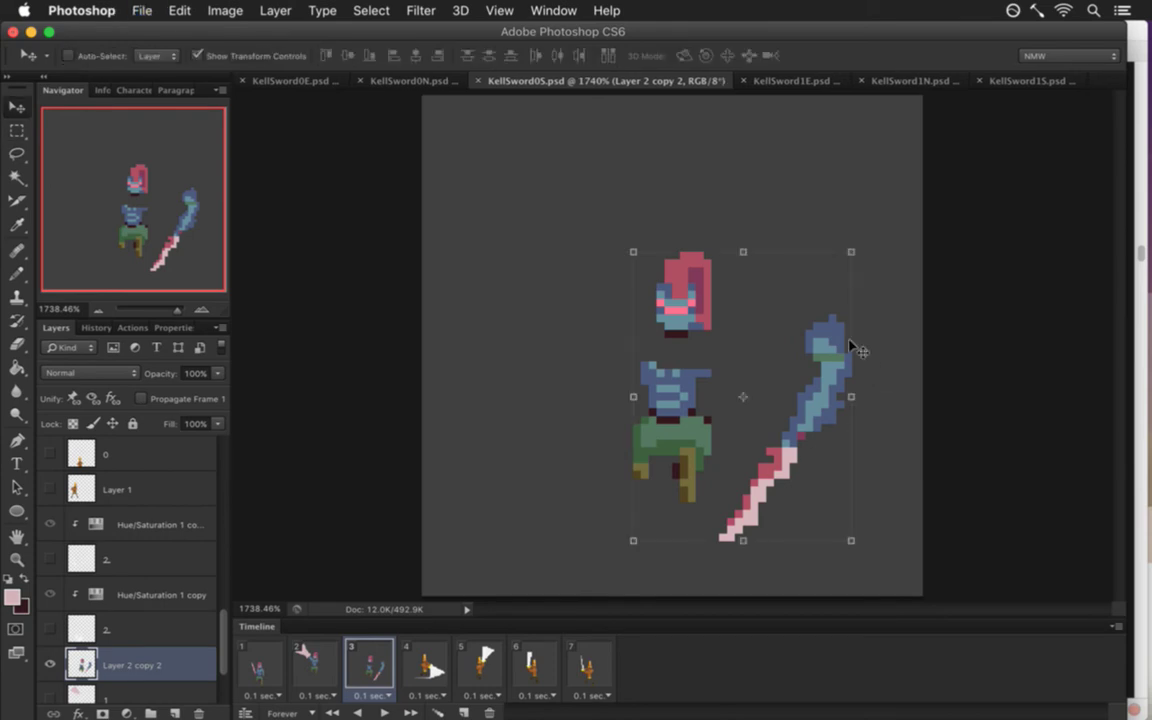
Select the detached arm and sword and fit them against the right side of the torso, with the sword crossing the legs, and deselect.
{"action": "left_click_drag", "start_coordinate": [750, 305], "coordinate": [868, 526]}
{"action": "left_click_drag", "start_coordinate": [797, 577], "coordinate": [720, 478]}
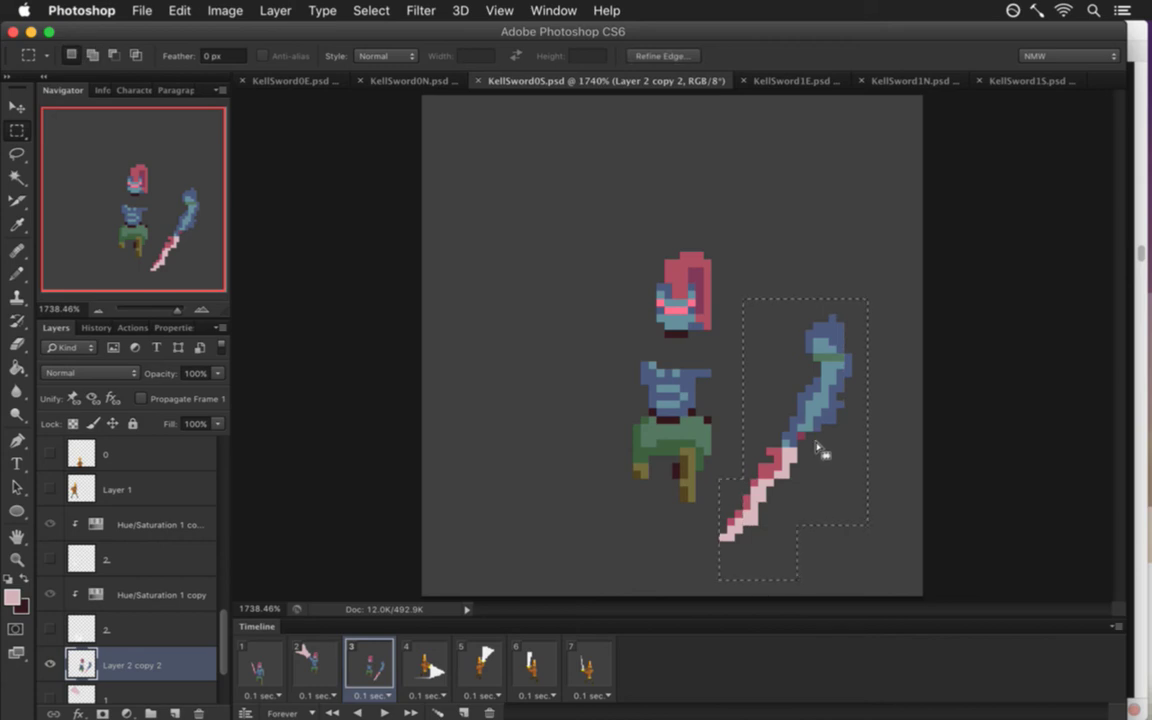
{"action": "key", "text": "v"}
{"action": "left_click_drag", "start_coordinate": [838, 375], "coordinate": [706, 405]}
{"action": "key", "text": "Up"}
{"action": "key", "text": "Right"}
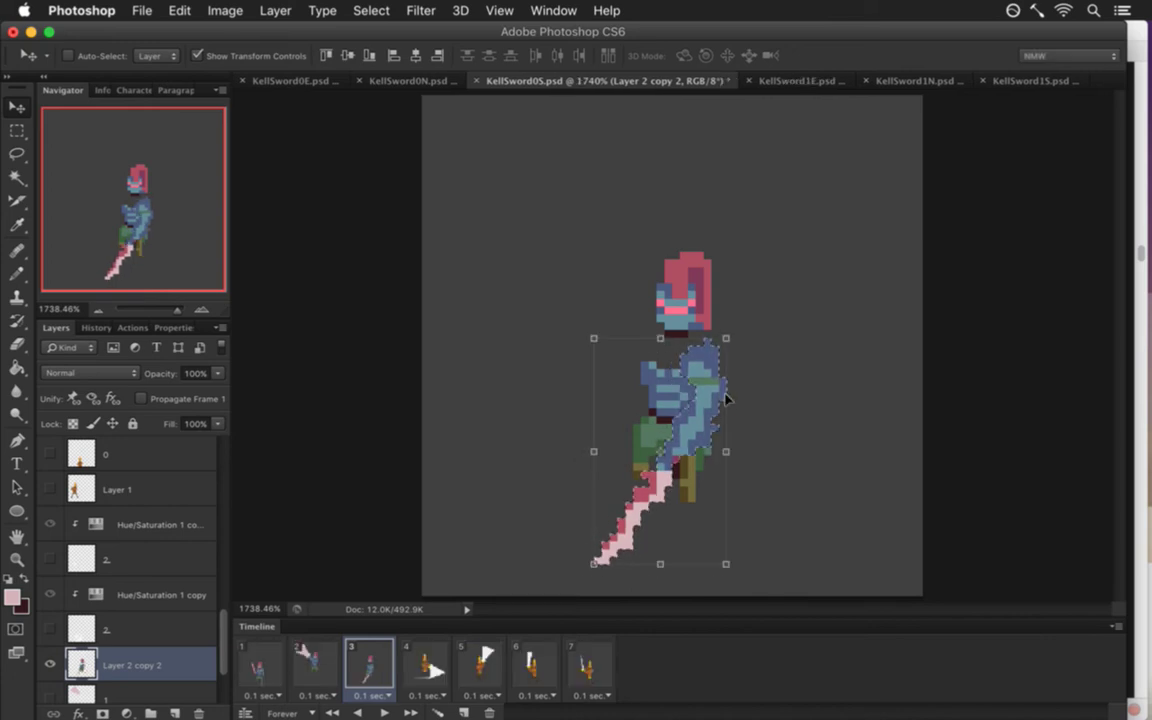
{"action": "key", "text": "Up"}
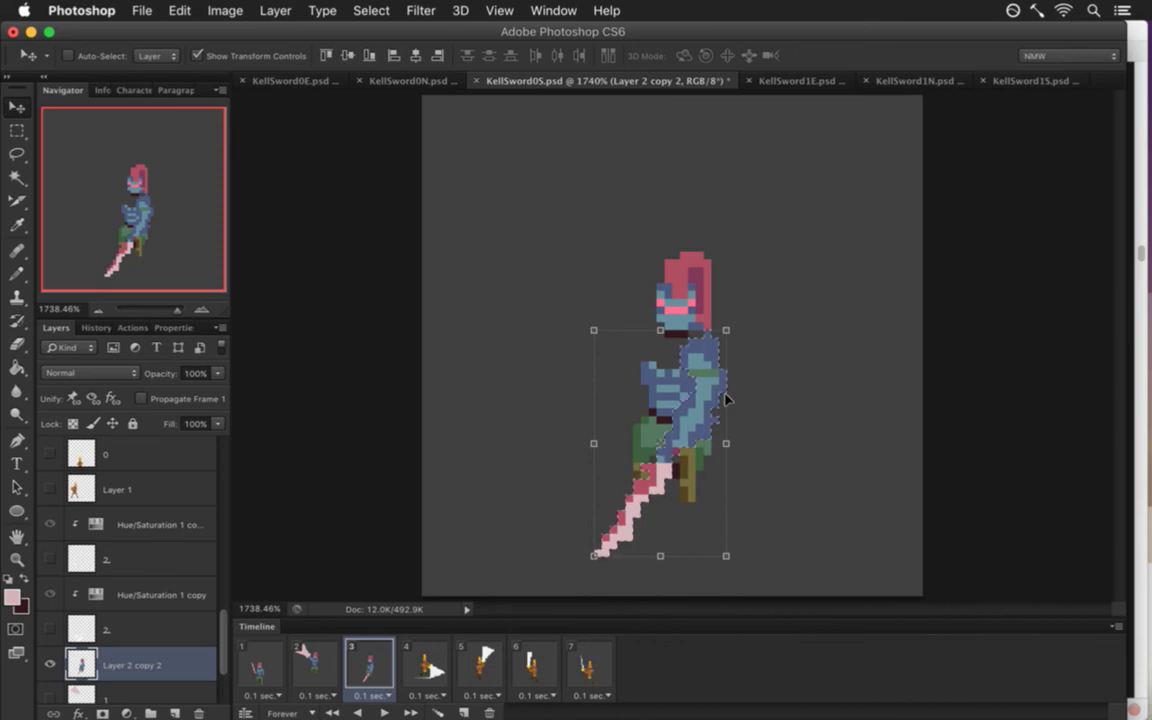
{"action": "key", "text": "Right"}
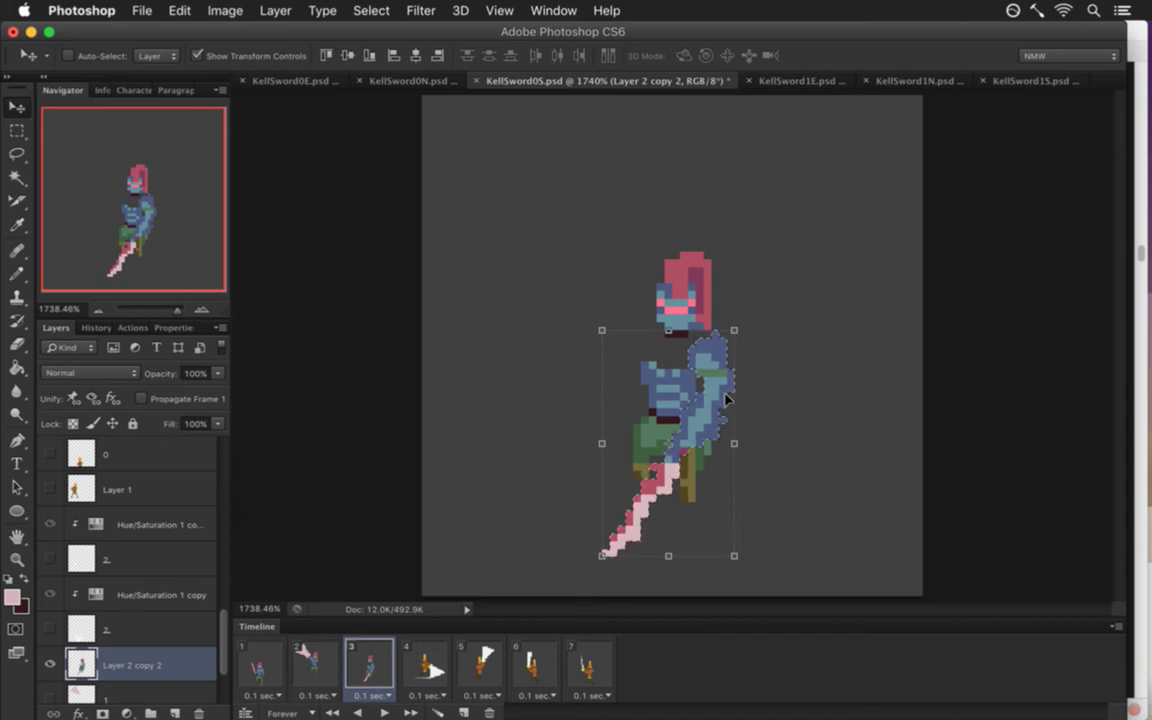
{"action": "key", "text": "m"}
{"action": "left_click", "coordinate": [753, 390]}
Trim the sword's tip with the Eraser and fill in the missing upper chest and shoulders with the armour's darker blue.
{"action": "key", "text": "i"}
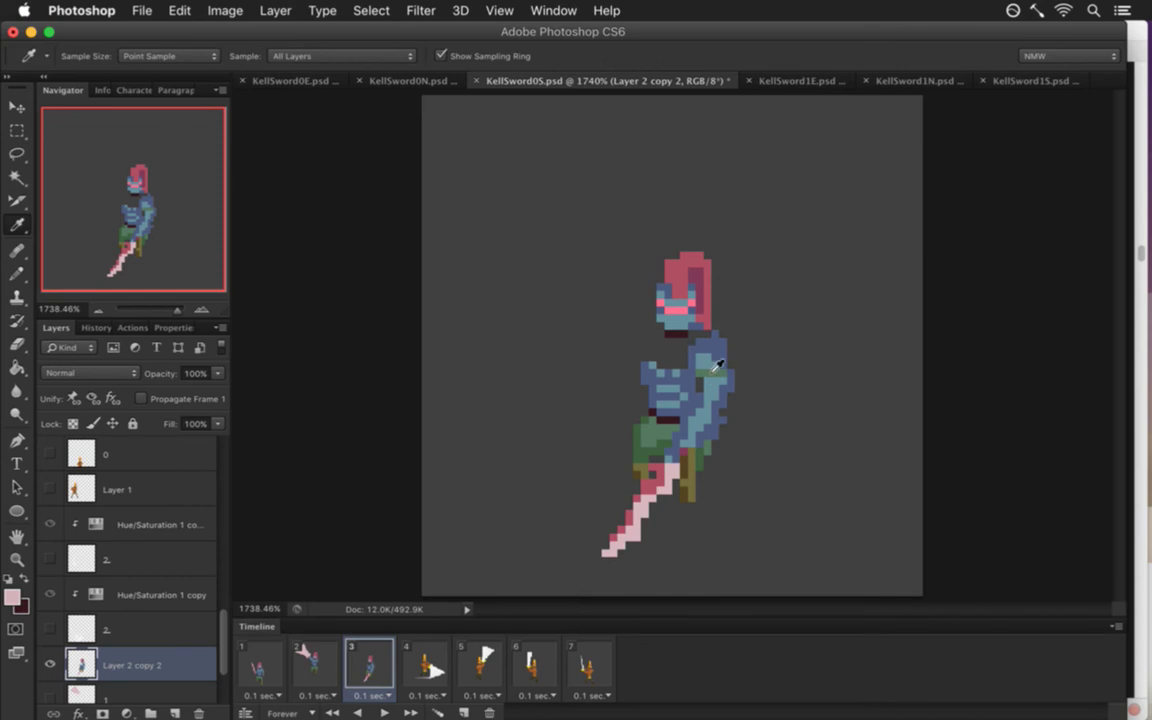
{"action": "left_click", "coordinate": [697, 352]}
{"action": "key", "text": "b"}
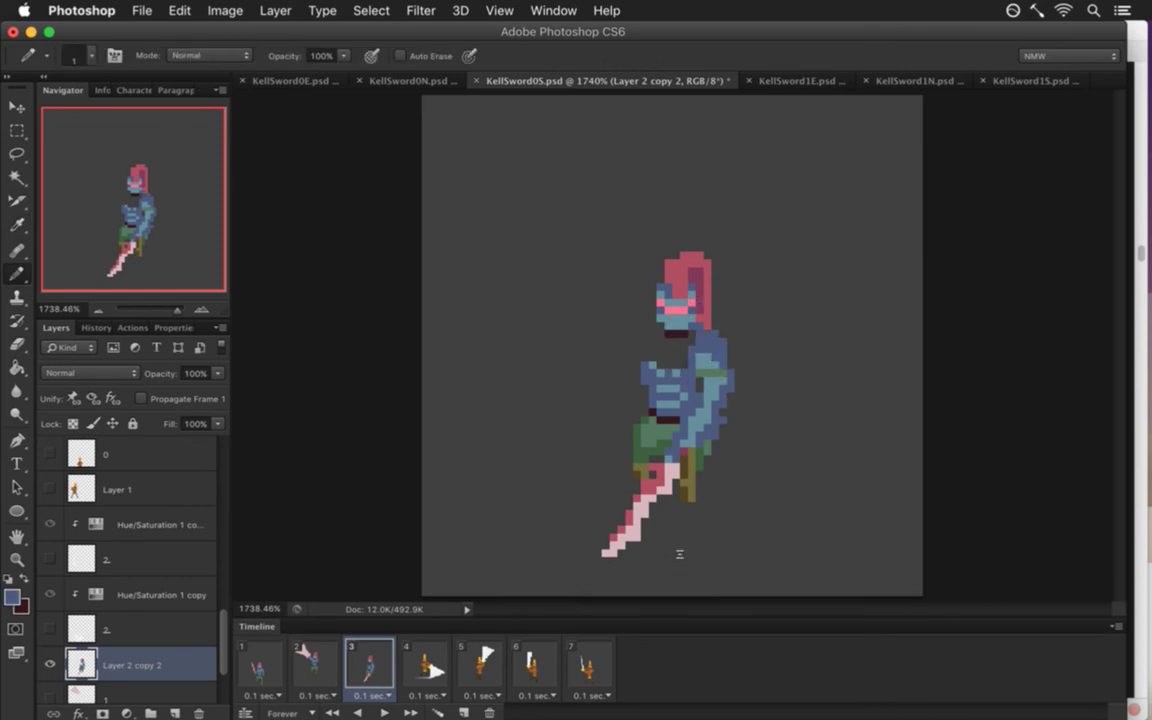
{"action": "key", "text": "e"}
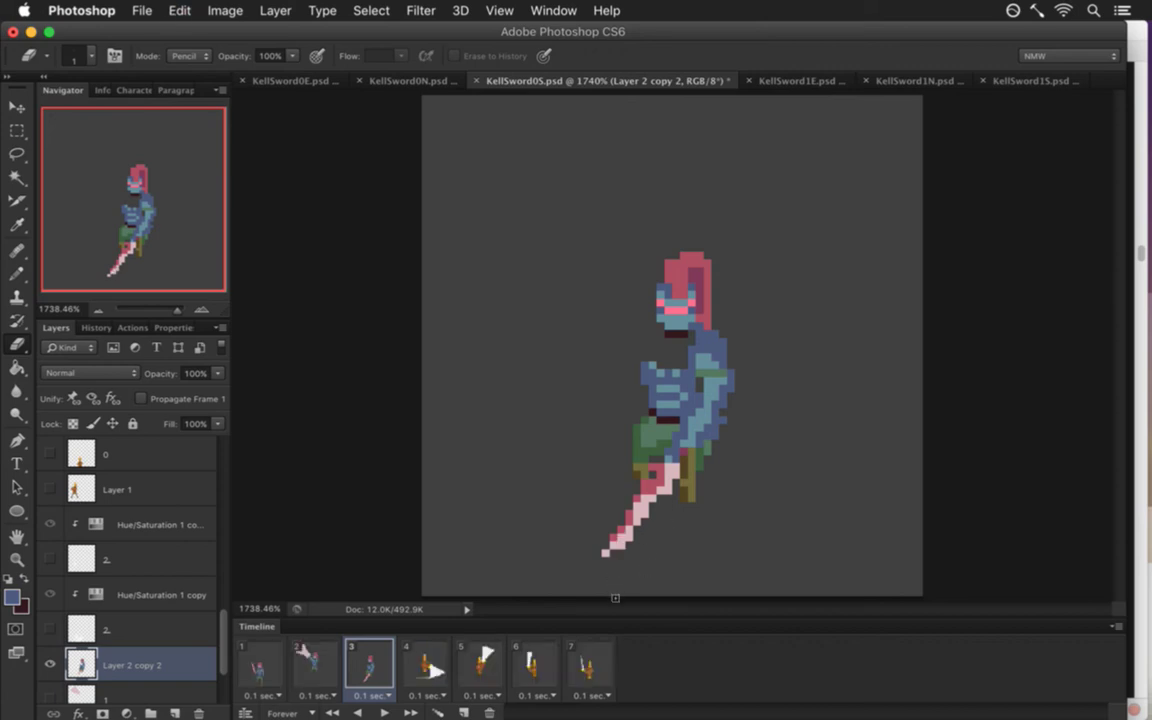
{"action": "key", "text": "i"}
{"action": "key", "text": "b"}
{"action": "left_click", "coordinate": [605, 303], "text": "alt"}
{"action": "left_click", "coordinate": [674, 370]}
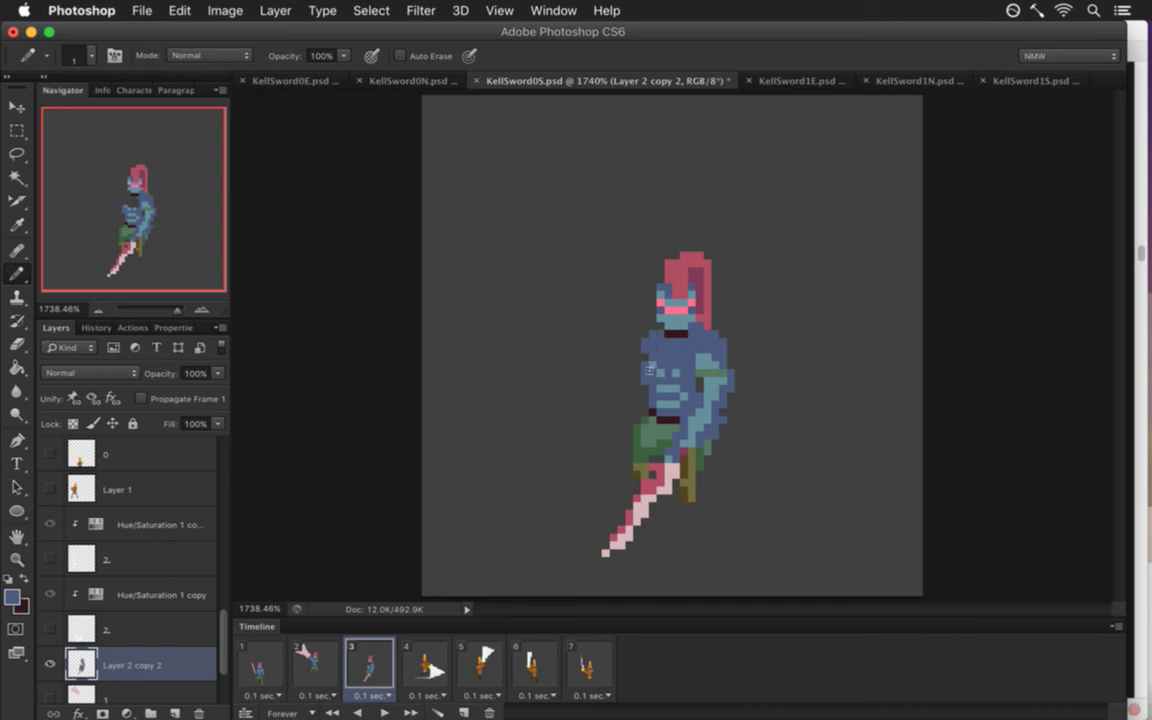
Paint the character's other arm down to the sword grip in light blue, with darker blue shading and a green armband.
{"action": "left_click", "coordinate": [697, 365], "text": "alt"}
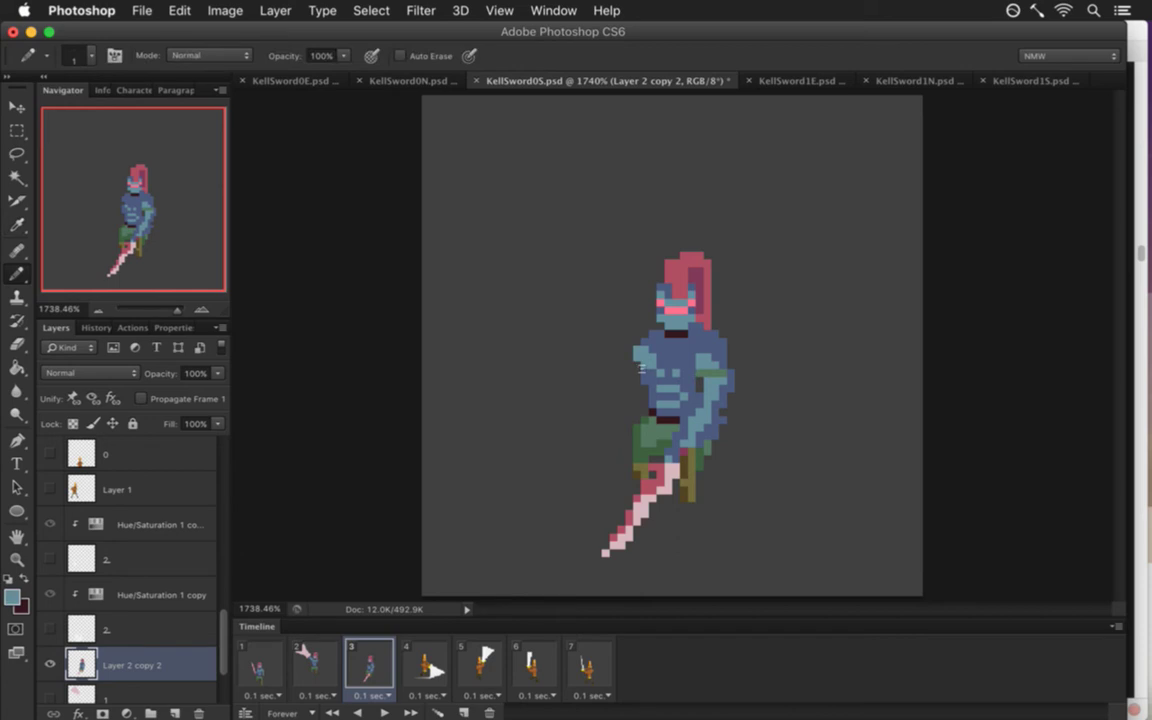
{"action": "left_click_drag", "start_coordinate": [650, 397], "coordinate": [656, 425]}
{"action": "left_click", "coordinate": [660, 418]}
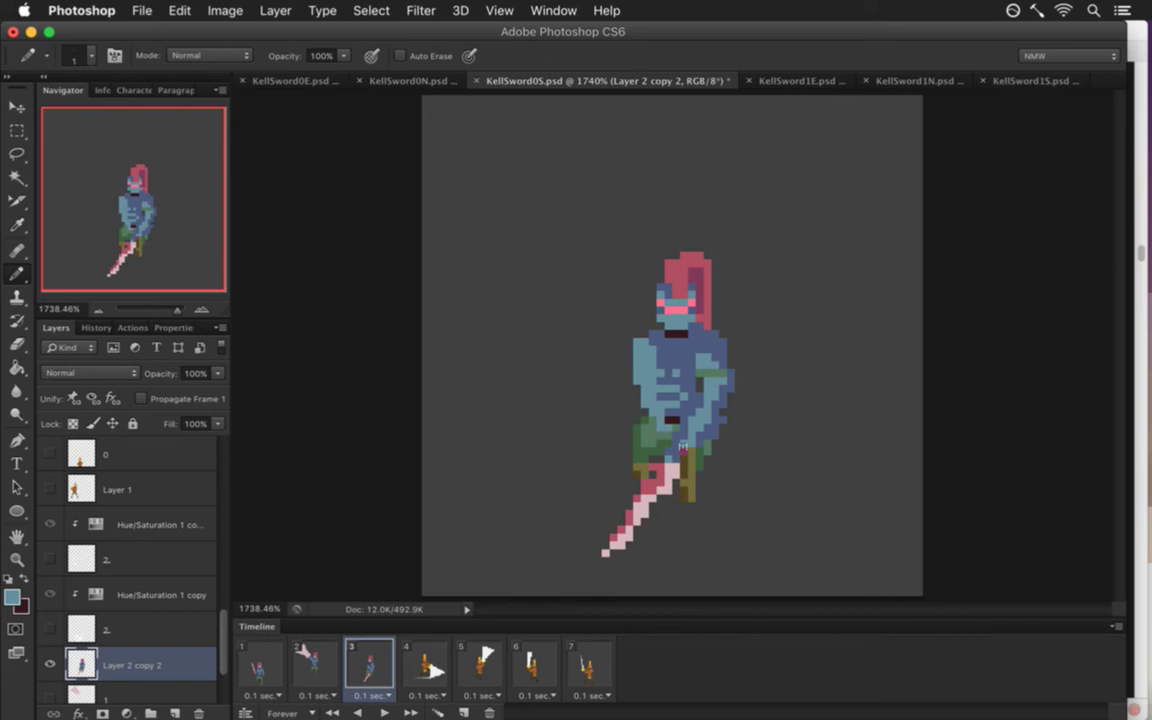
{"action": "left_click", "coordinate": [651, 399], "text": "alt"}
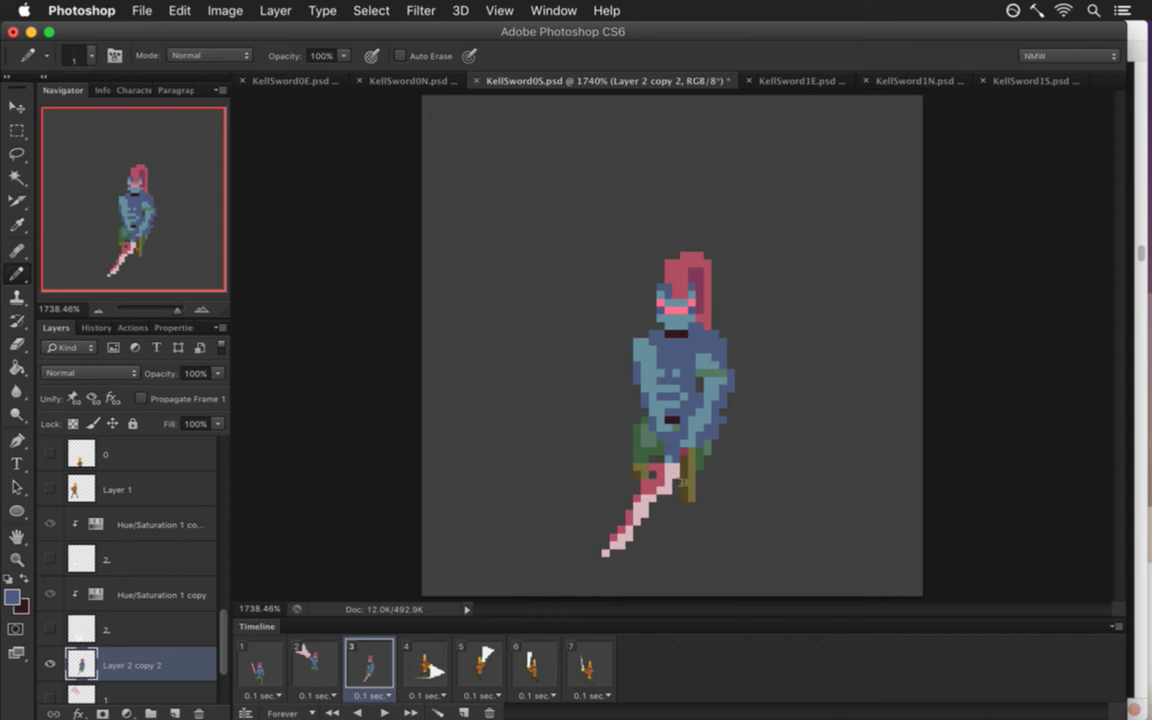
{"action": "left_click", "coordinate": [640, 340], "text": "alt"}
{"action": "left_click", "coordinate": [633, 360], "text": "alt"}
{"action": "key", "text": "e"}
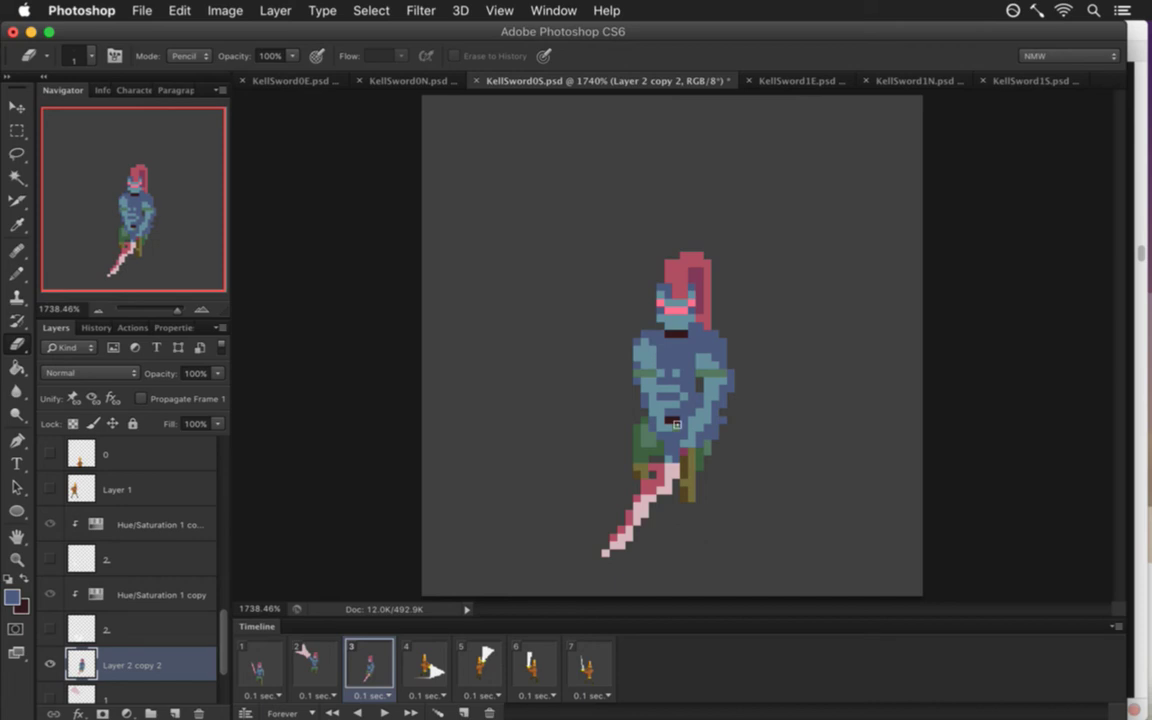
Extend the helmet plume straight up with its red colour and remove the thin spike at its tip.
{"action": "key", "text": "i"}
{"action": "left_click", "coordinate": [682, 255]}
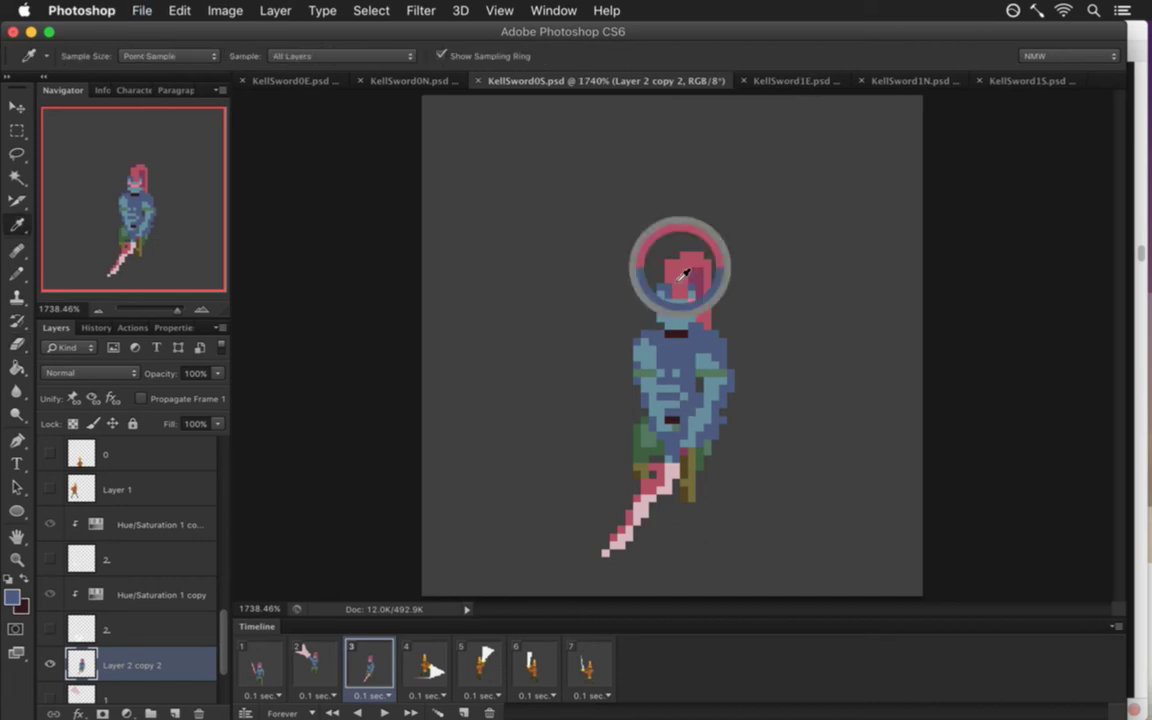
{"action": "key", "text": "b"}
{"action": "mouse_move", "coordinate": [668, 232]}
{"action": "left_mouse_down"}
{"action": "mouse_move", "coordinate": [681, 271]}
{"action": "mouse_move", "coordinate": [683, 240]}
{"action": "mouse_move", "coordinate": [670, 242]}
{"action": "mouse_move", "coordinate": [676, 182]}
{"action": "left_mouse_up"}
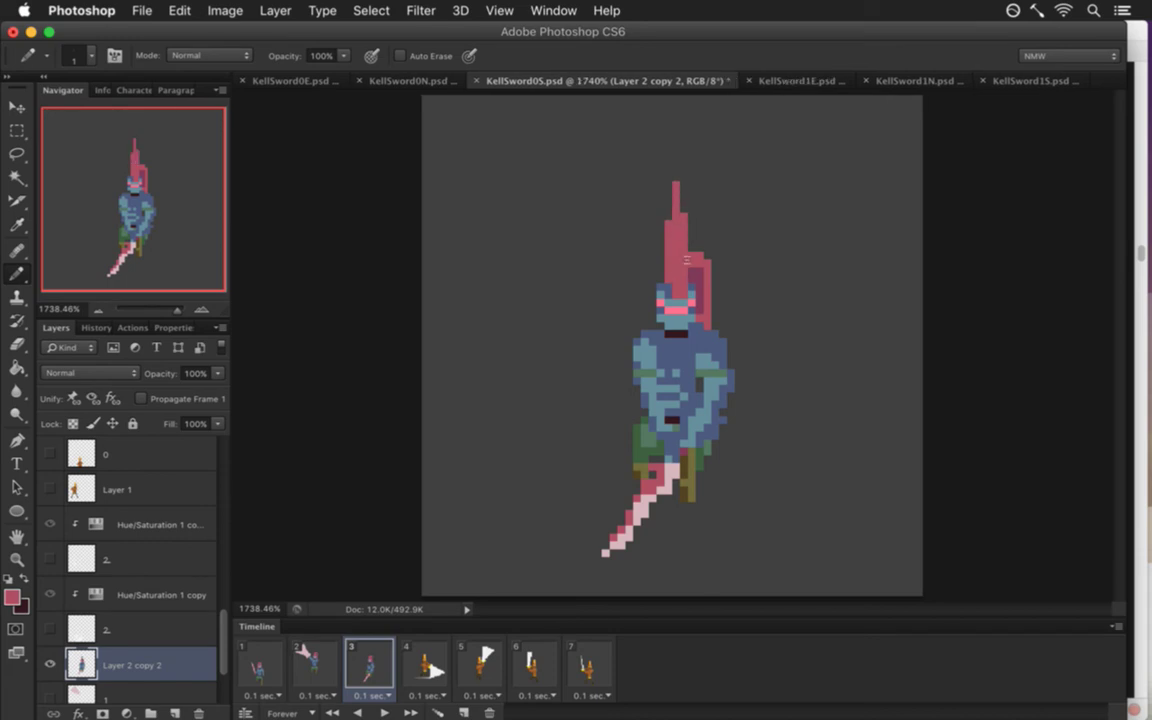
{"action": "key", "text": "e"}
{"action": "key", "text": "super+z"}
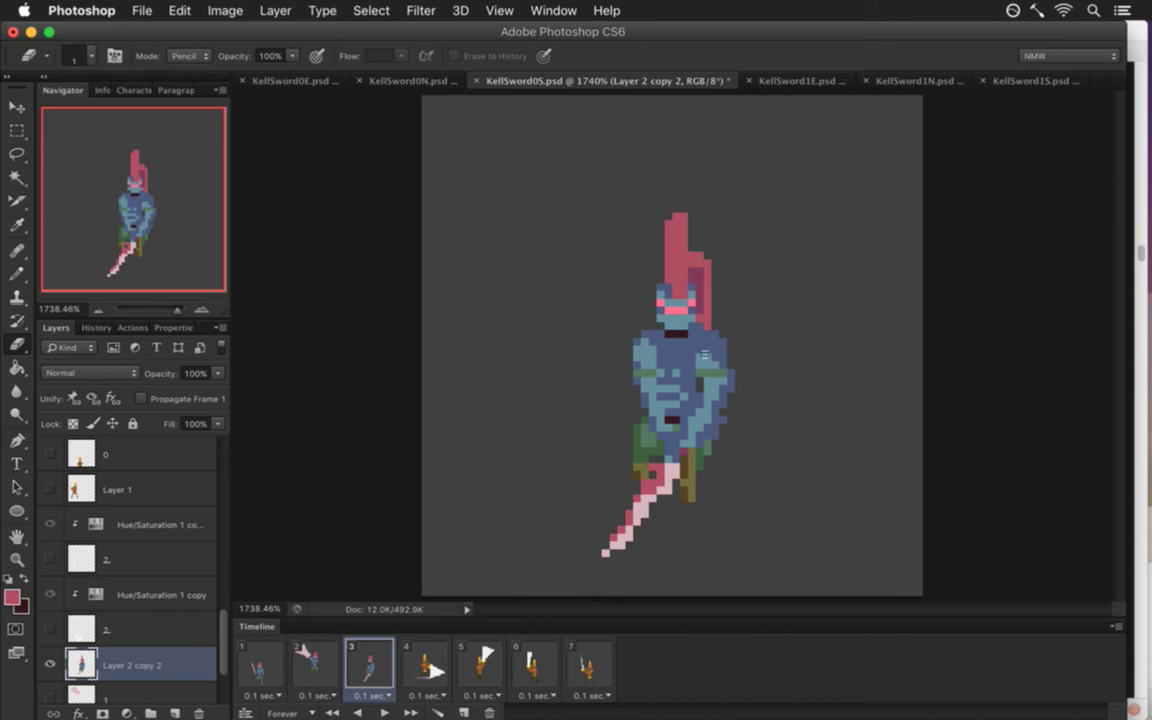
Erase the plume's old curl at the back, shade its right edge in dark magenta, and save.
{"action": "left_click_drag", "start_coordinate": [708, 307], "coordinate": [707, 321]}
{"action": "key", "text": "b"}
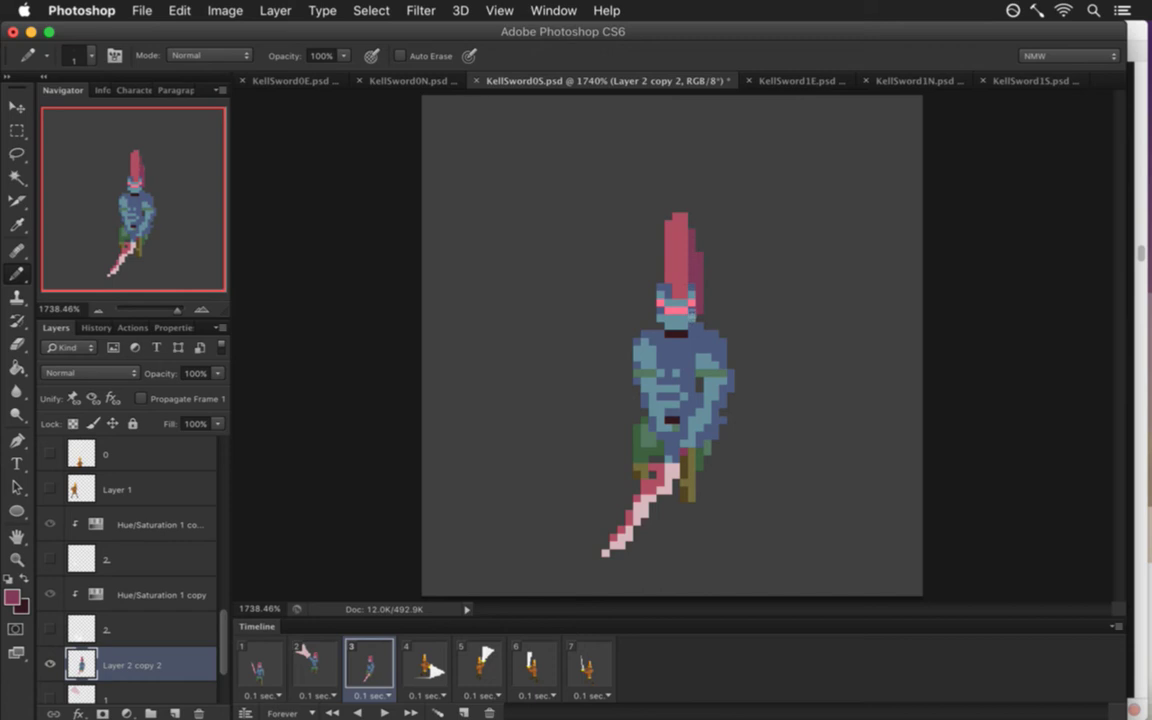
{"action": "key", "text": "super+s"}
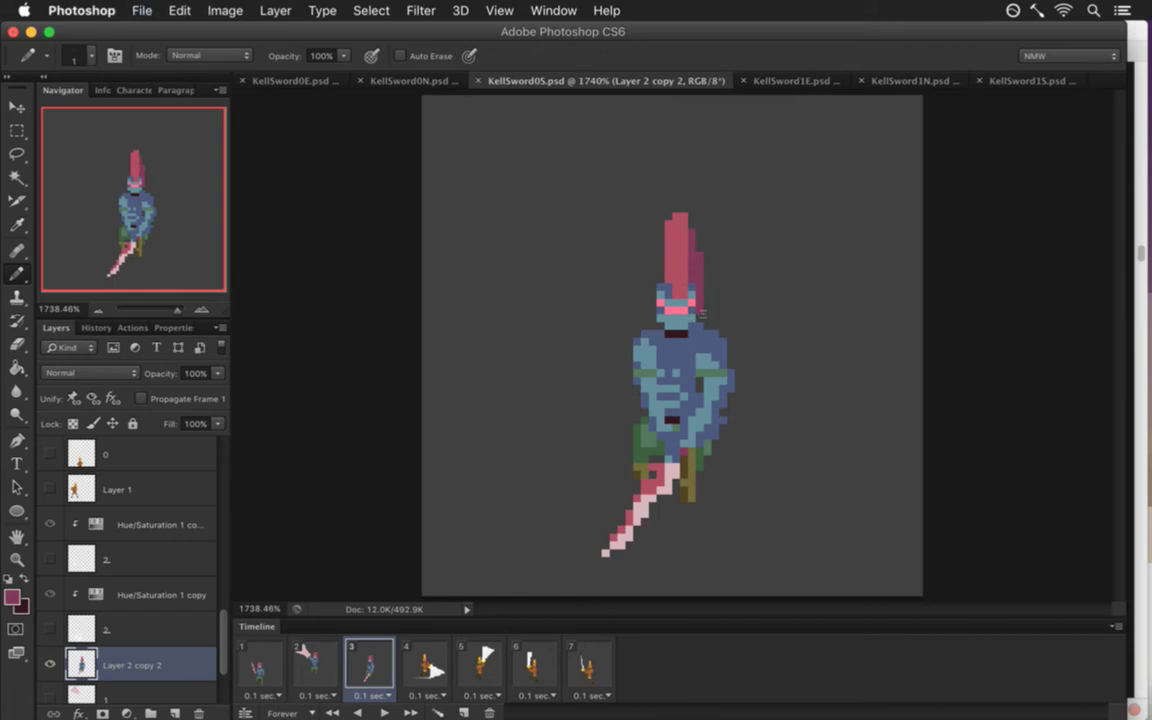
Shift the upper part of the plume one pixel right, erase the dark shading along its lower back edge, and save.
{"action": "key", "text": "m"}
{"action": "left_click_drag", "start_coordinate": [641, 181], "coordinate": [720, 250]}
{"action": "key", "text": "v"}
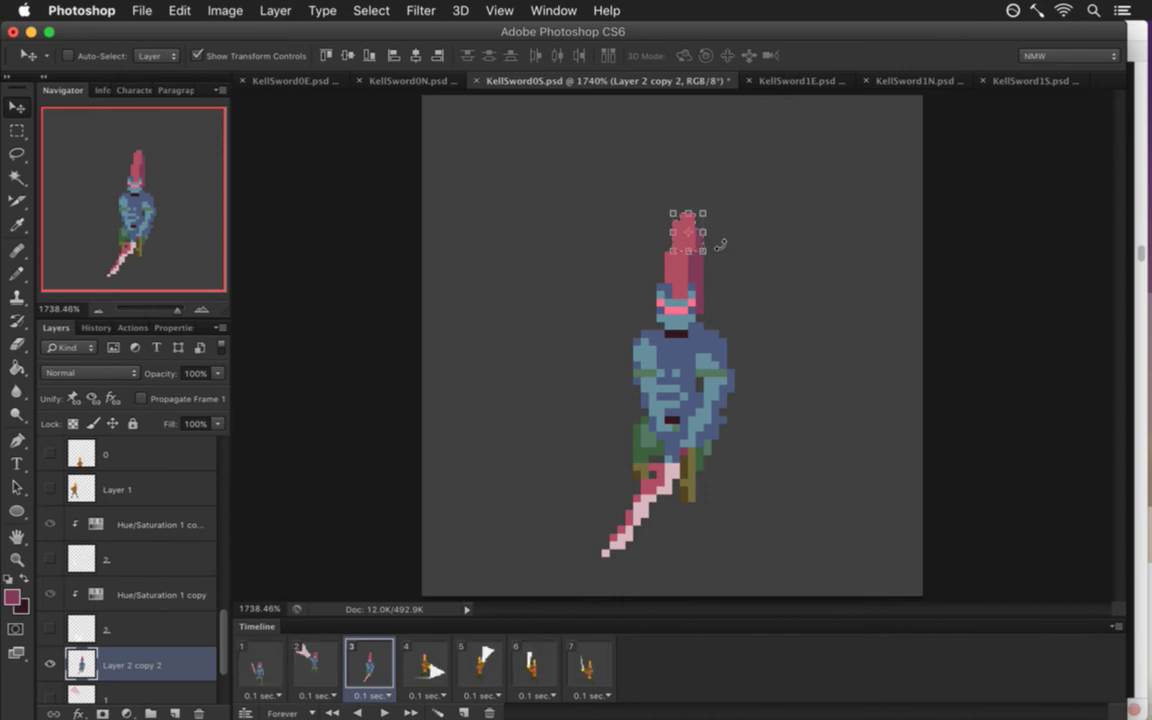
{"action": "key", "text": "m"}
{"action": "key", "text": "super+d"}
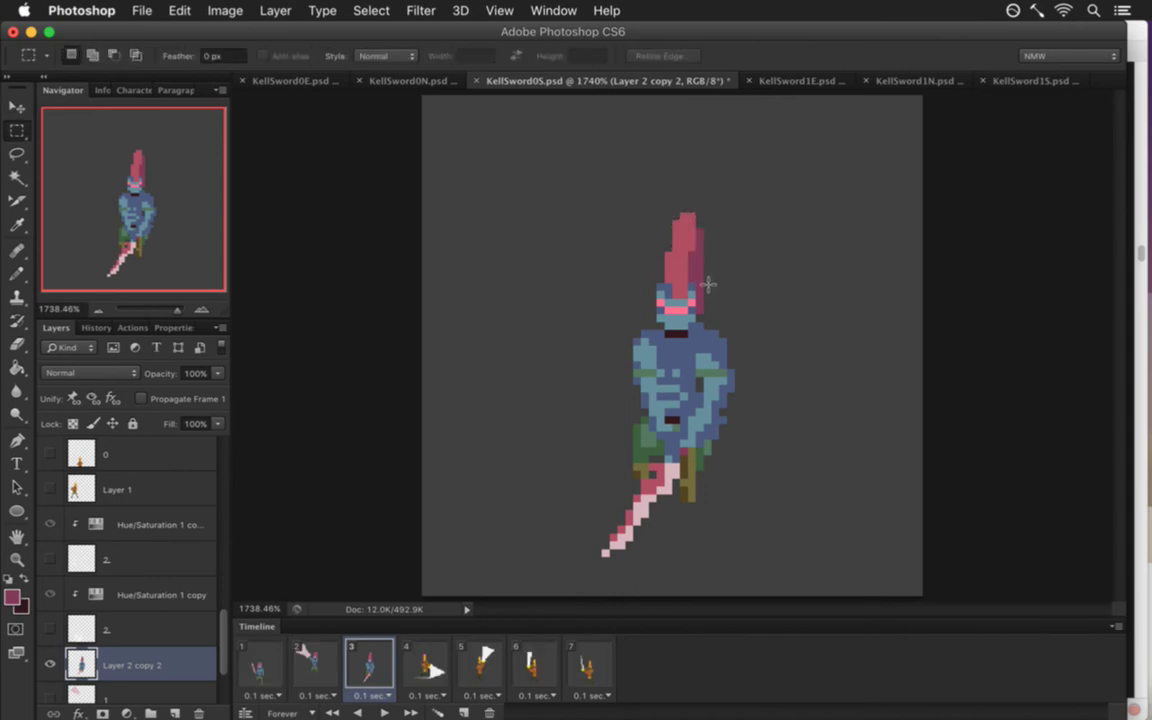
{"action": "key", "text": "e"}
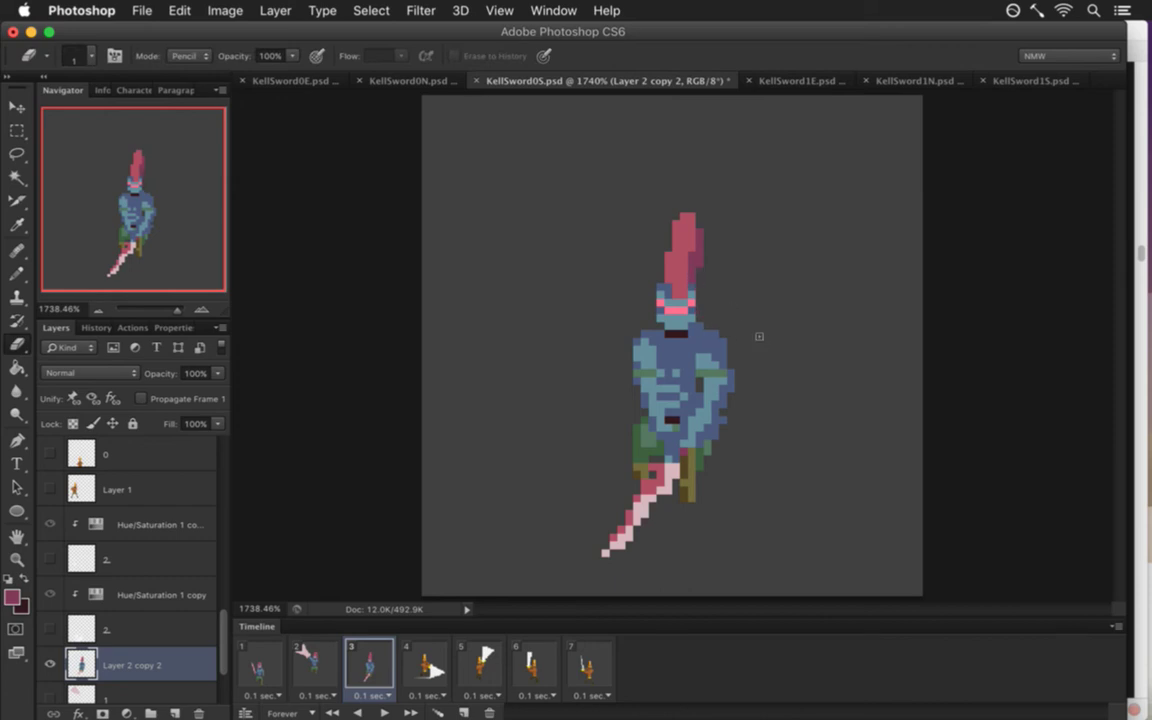
{"action": "key", "text": "super+s"}
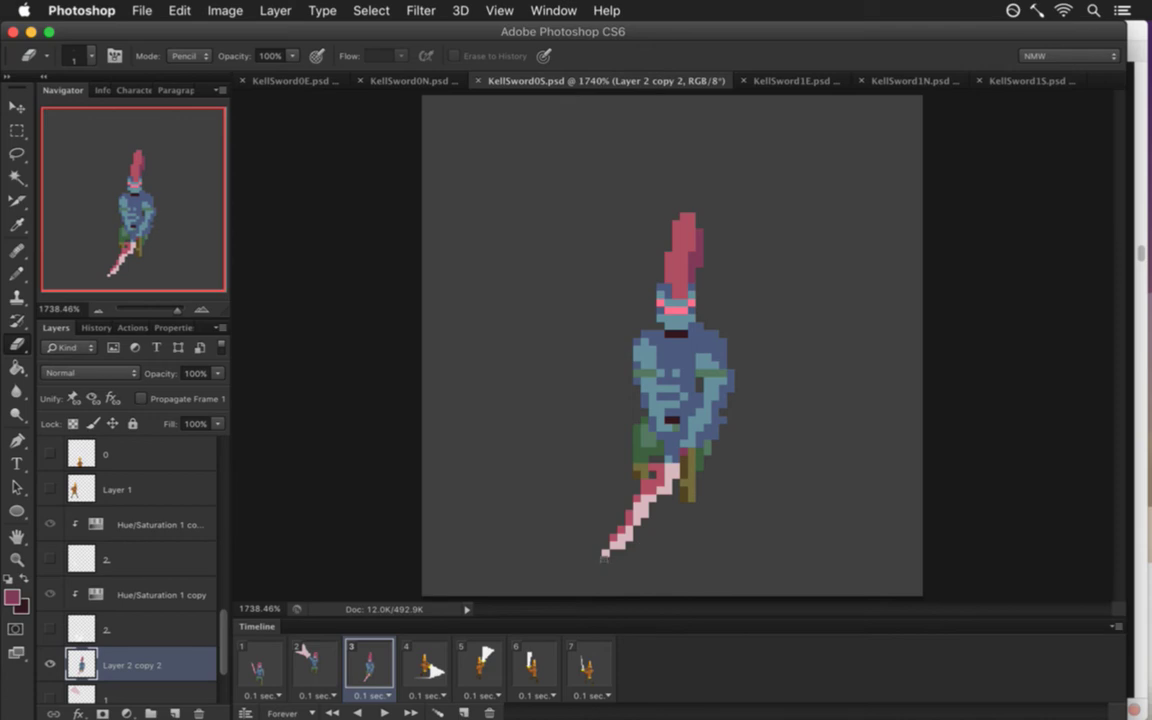
Check frame 3 against frame 2, lower the head and plume by two pixels towards the shoulders, and deselect.
{"action": "left_click", "coordinate": [320, 663]}
{"action": "left_click", "coordinate": [375, 663]}
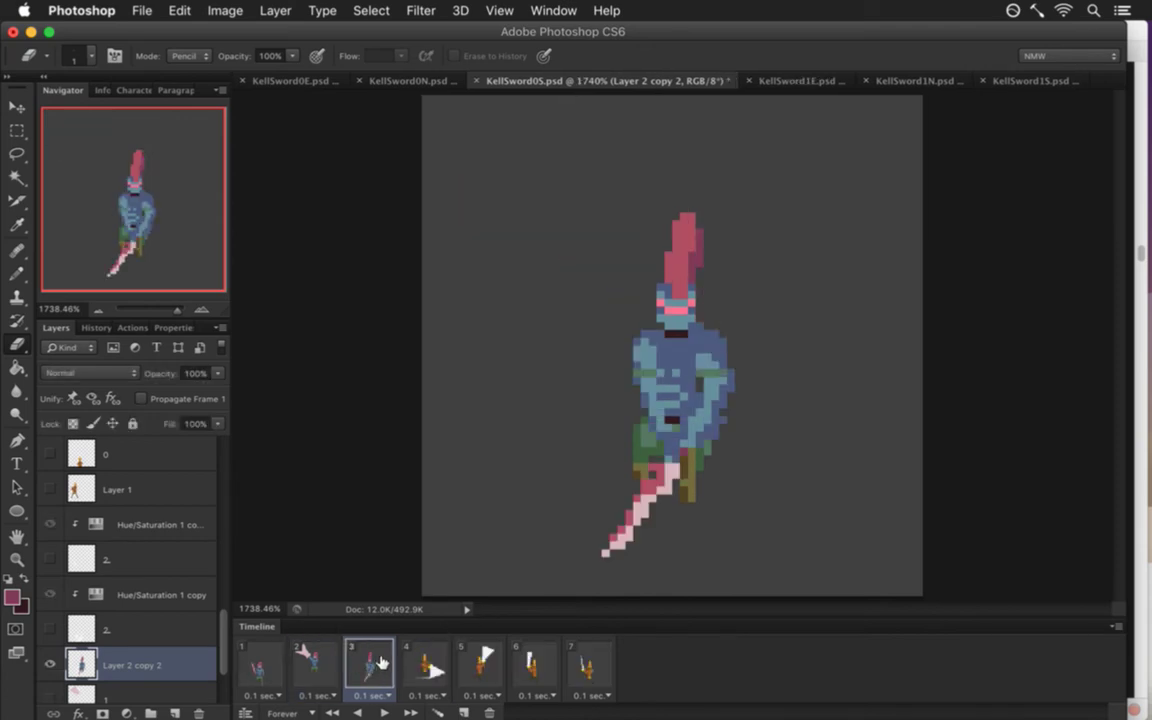
{"action": "key", "text": "m"}
{"action": "mouse_move", "coordinate": [657, 198]}
{"action": "left_mouse_down"}
{"action": "mouse_move", "coordinate": [688, 255]}
{"action": "mouse_move", "coordinate": [694, 334]}
{"action": "left_mouse_up"}
{"action": "key", "text": "v"}
{"action": "key", "text": "Down"}
{"action": "key", "text": "Down"}
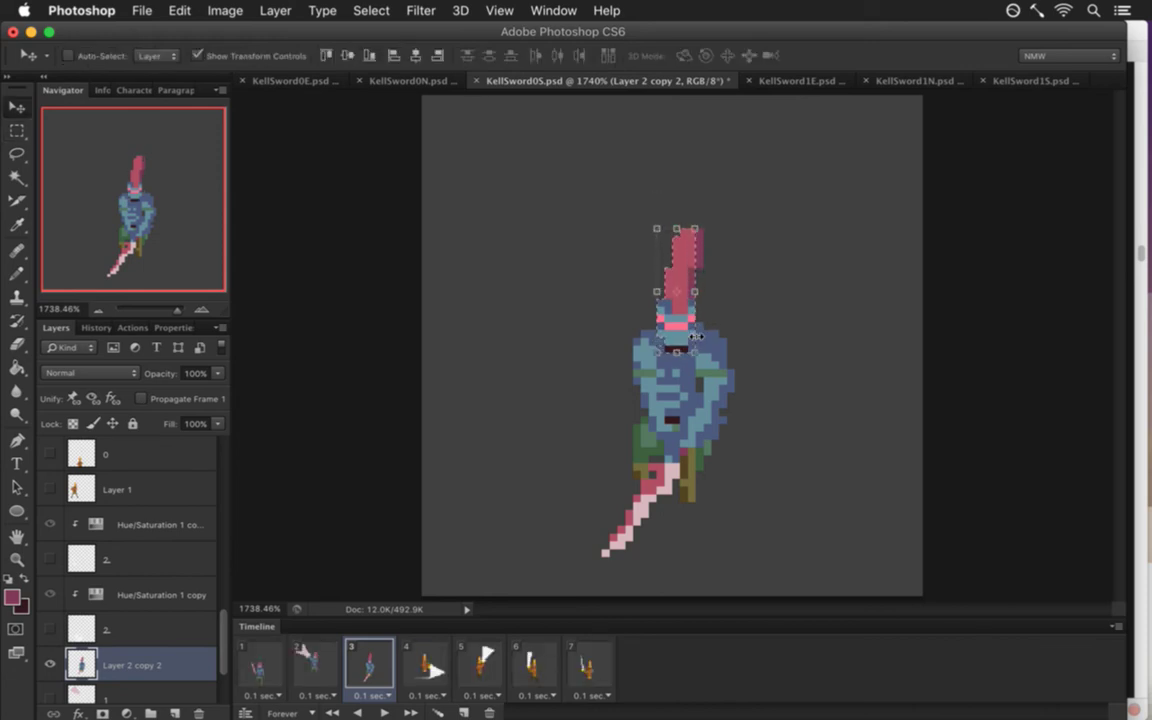
{"action": "key", "text": "Up"}
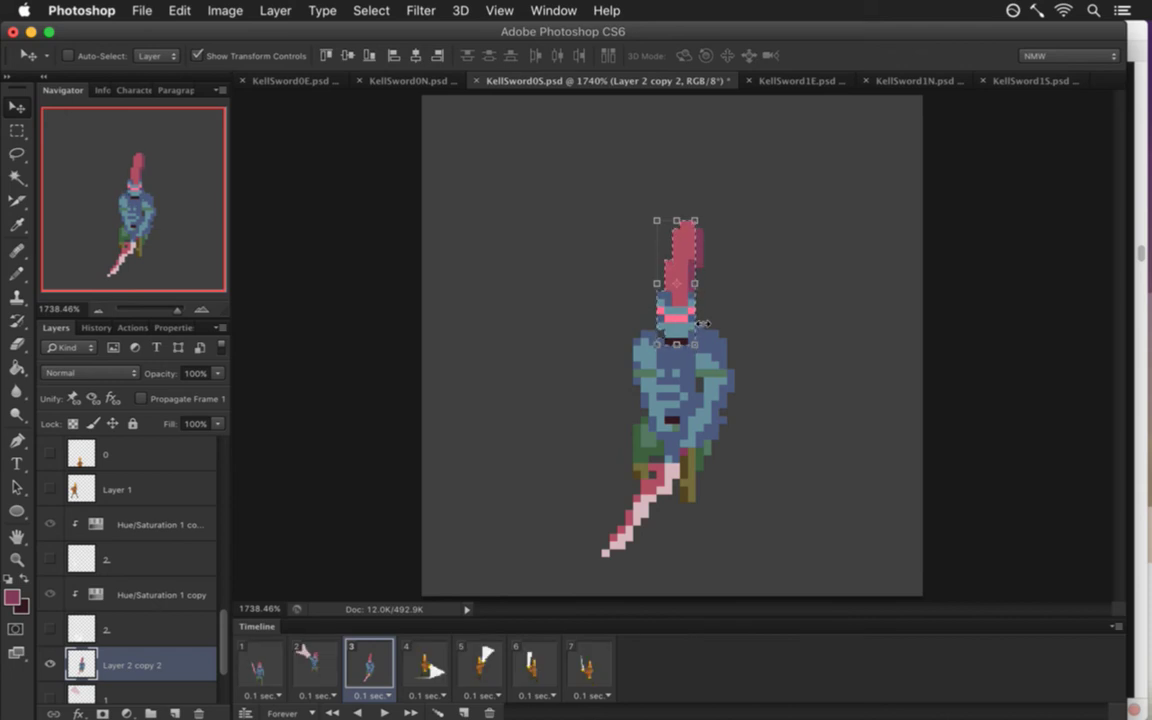
{"action": "key", "text": "Down"}
{"action": "key", "text": "m"}
{"action": "key", "text": "super+d"}
{"action": "key", "text": "e"}
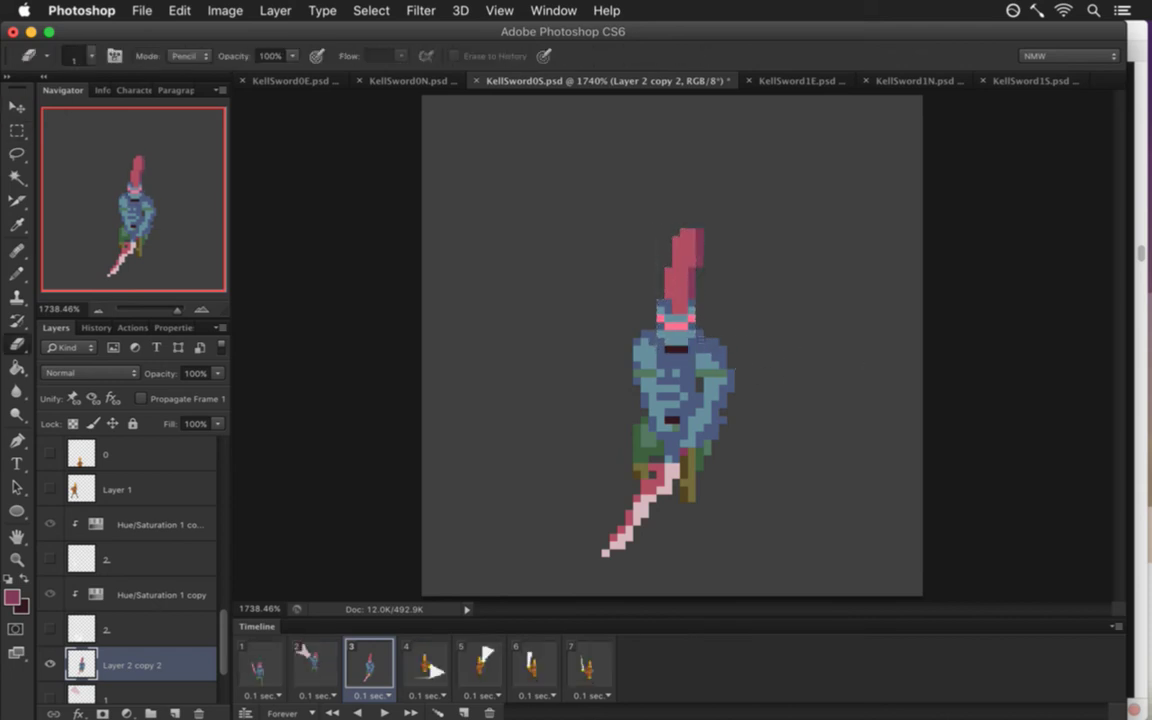
Shade the left side of frame 3's helmet in dark blue, erase the blue pixels along its right side, and save.
{"action": "key", "text": "b"}
{"action": "left_click", "coordinate": [658, 308], "text": "alt"}
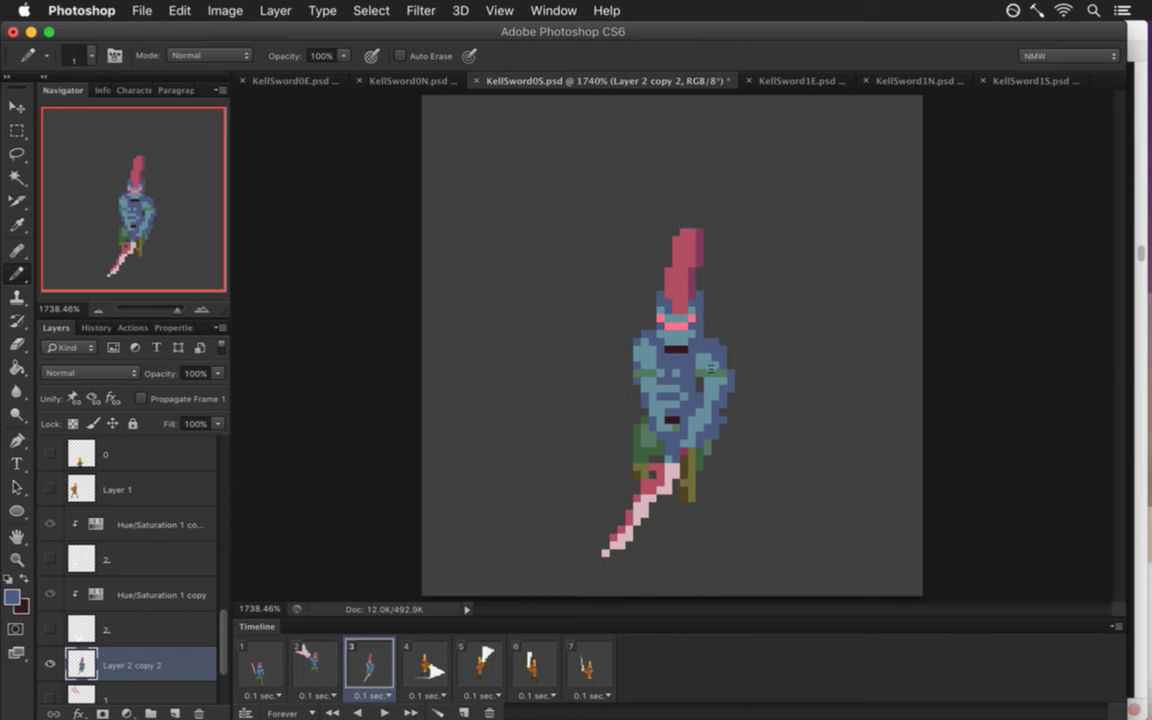
{"action": "key", "text": "e"}
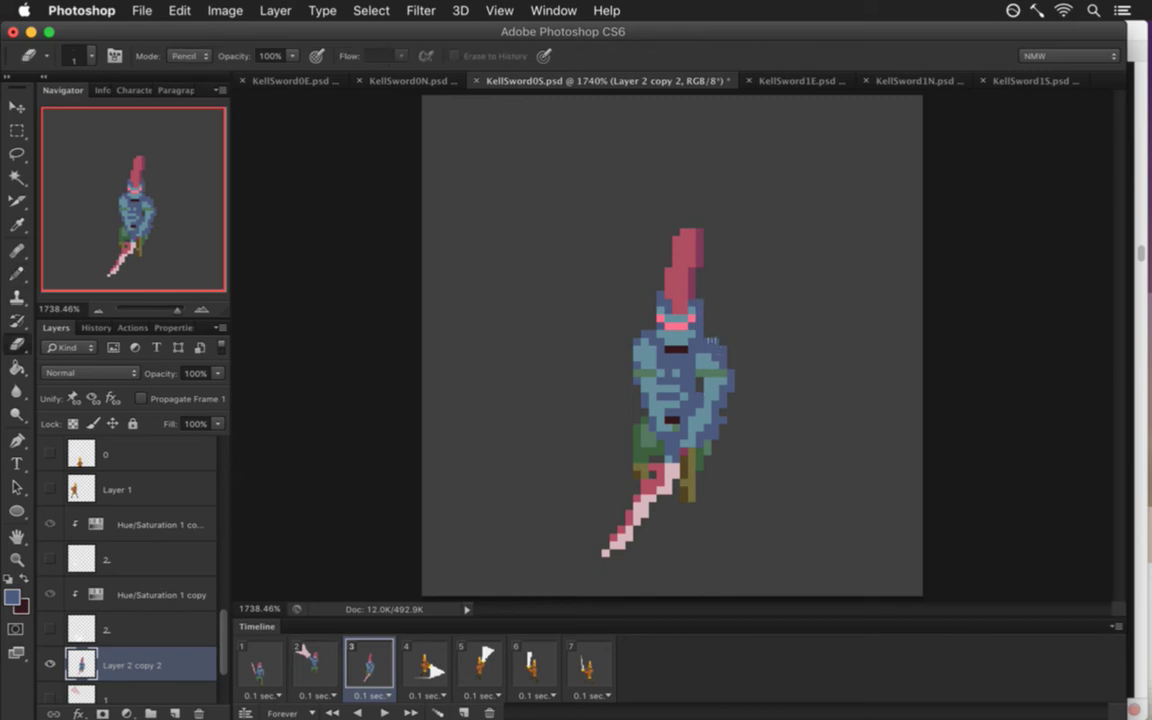
{"action": "key", "text": "super+s"}
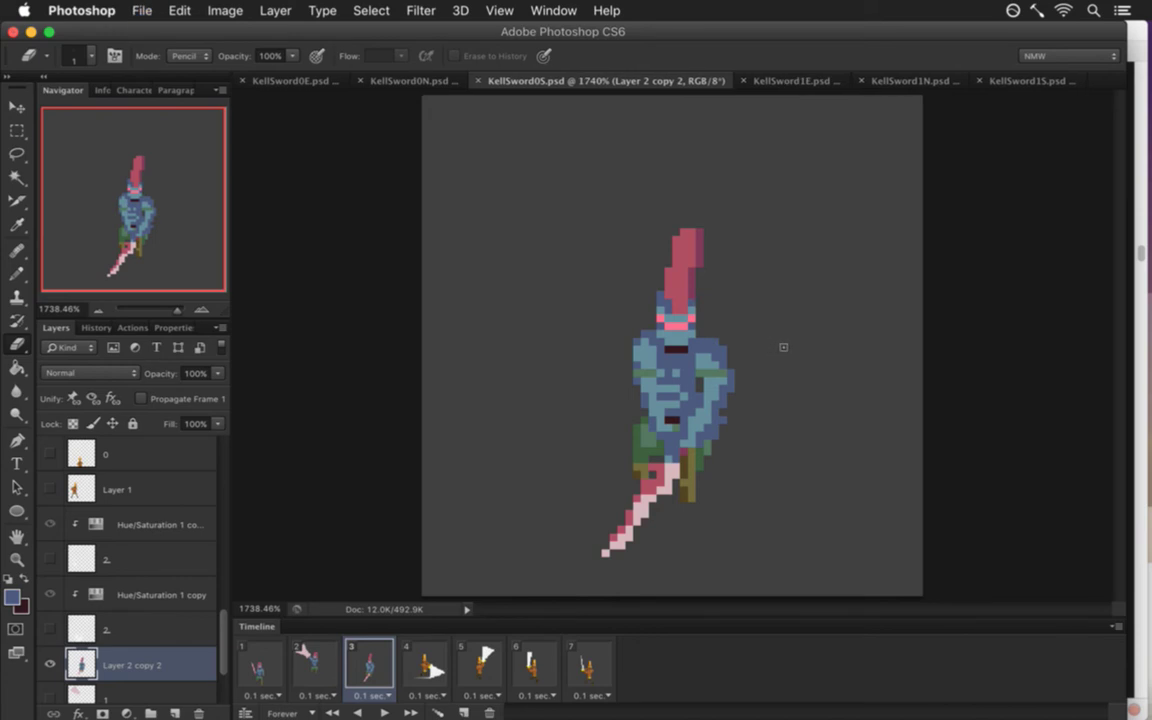
Fill the gap between the torso and the right-hand arm with the body's dark blue.
{"action": "key", "text": "b"}
{"action": "left_click", "coordinate": [628, 348], "text": "alt"}
{"action": "left_click", "coordinate": [705, 416]}
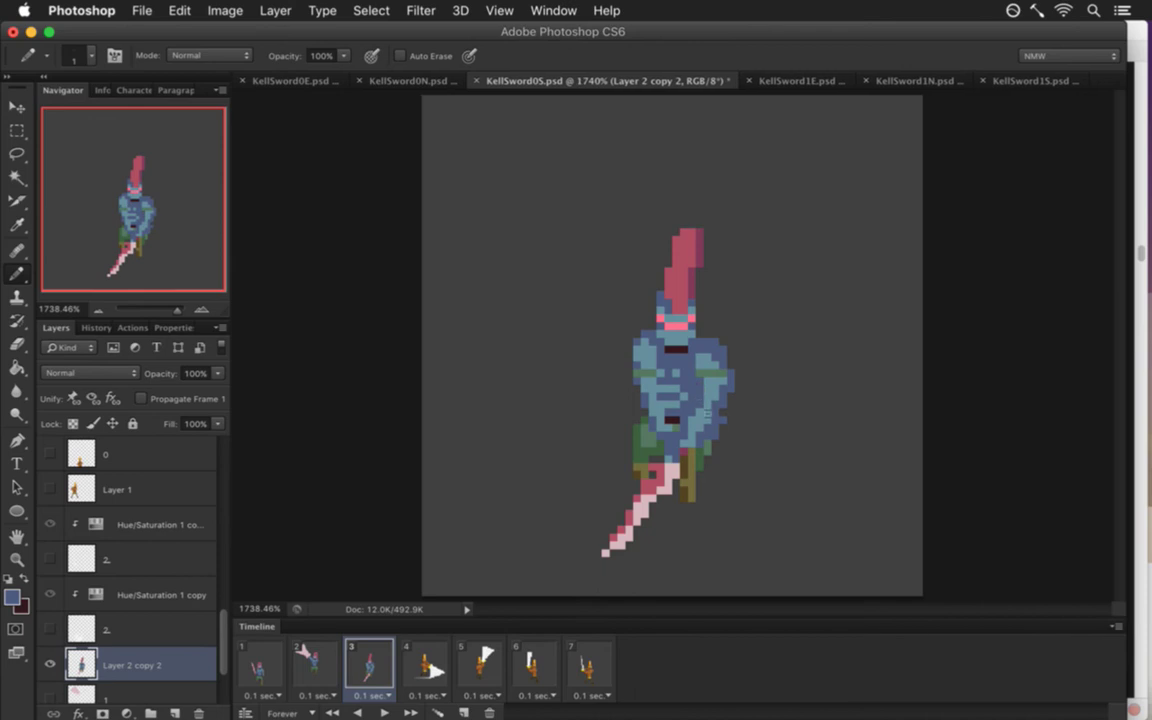
Repaint the chest and abdomen with dark blue lines around symmetrical light blue muscle highlights, and save.
{"action": "left_click", "coordinate": [634, 374], "text": "alt"}
{"action": "key", "text": "alt"}
{"action": "key", "text": "alt"}
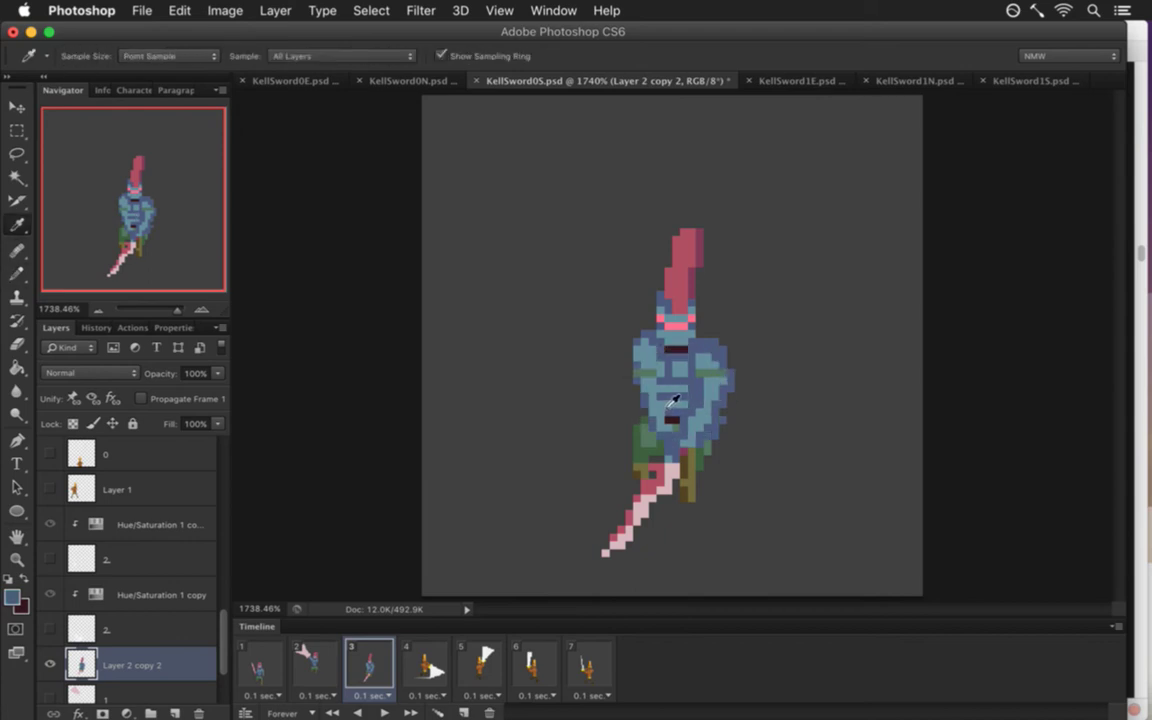
{"action": "key", "text": "alt"}
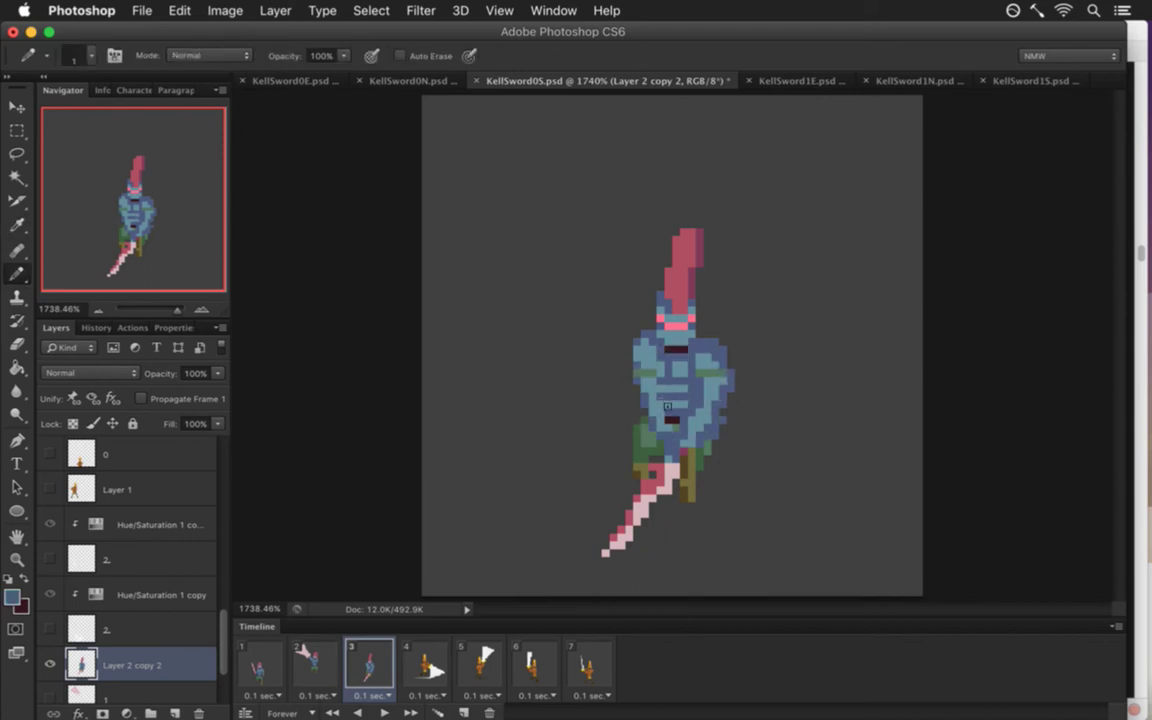
{"action": "key", "text": "alt"}
{"action": "key", "text": "alt"}
{"action": "key", "text": "super+s"}
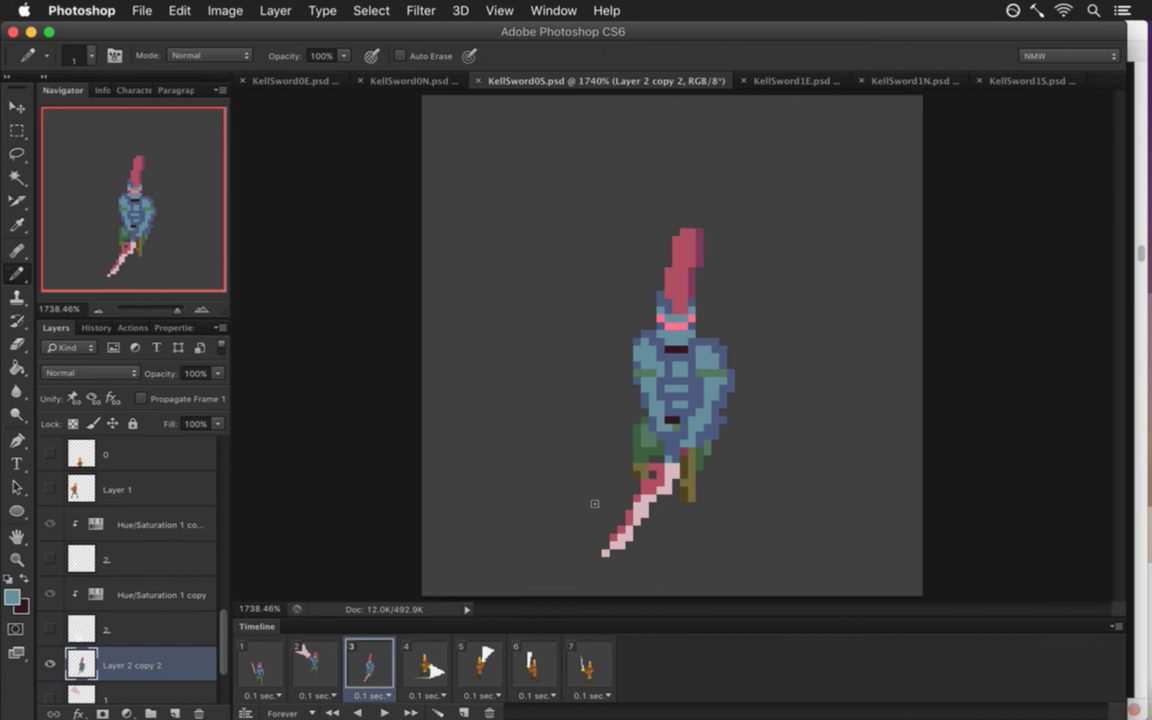
Clean the stray pixels around the sword's hilt and redraw the blade as an even diagonal with pale pink and red edges.
{"action": "key", "text": "e"}
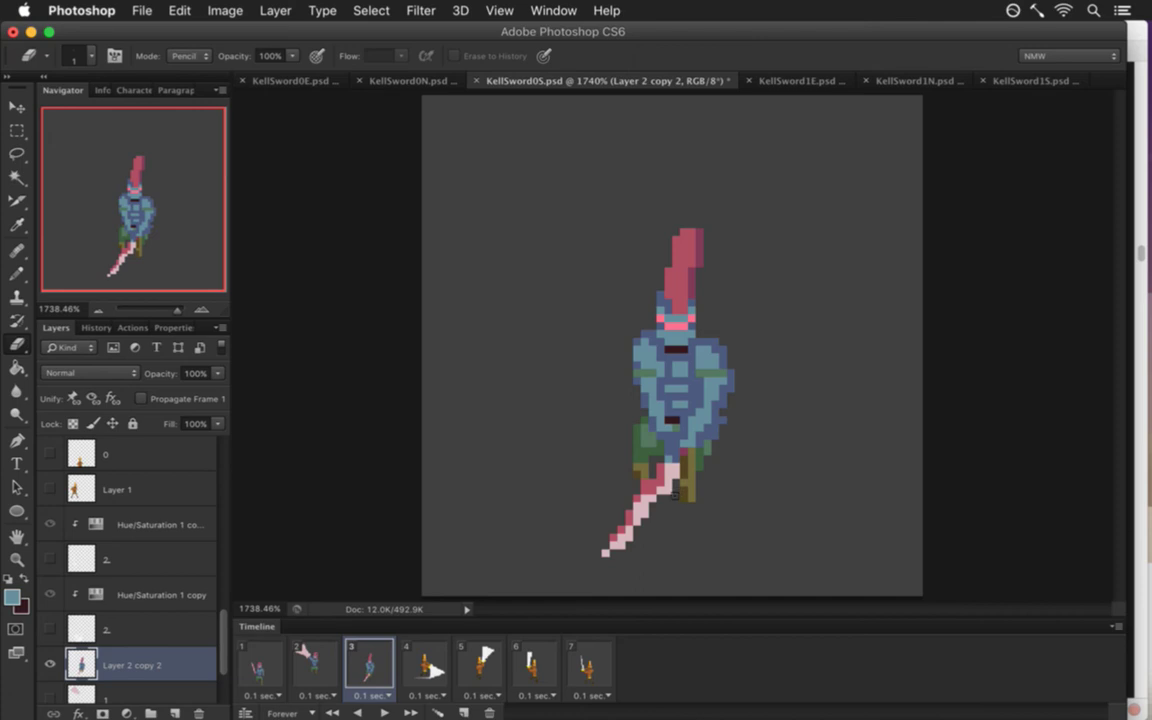
{"action": "key", "text": "b"}
{"action": "left_click", "coordinate": [658, 478], "text": "alt"}
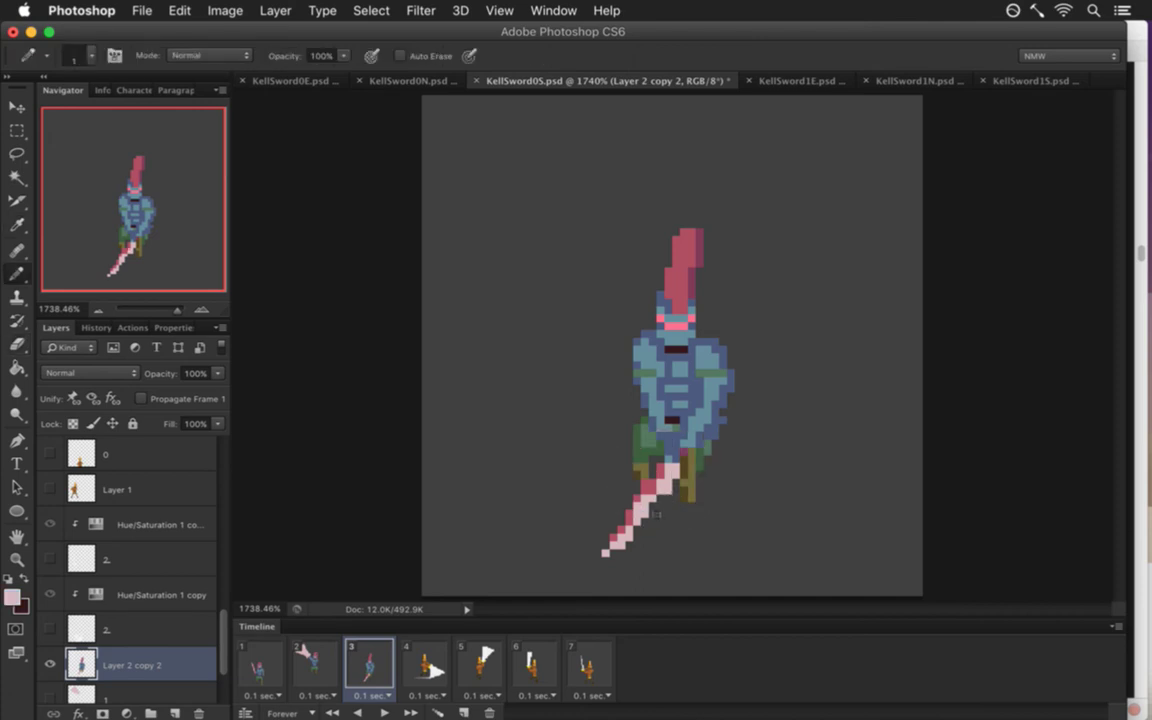
{"action": "key", "text": "e"}
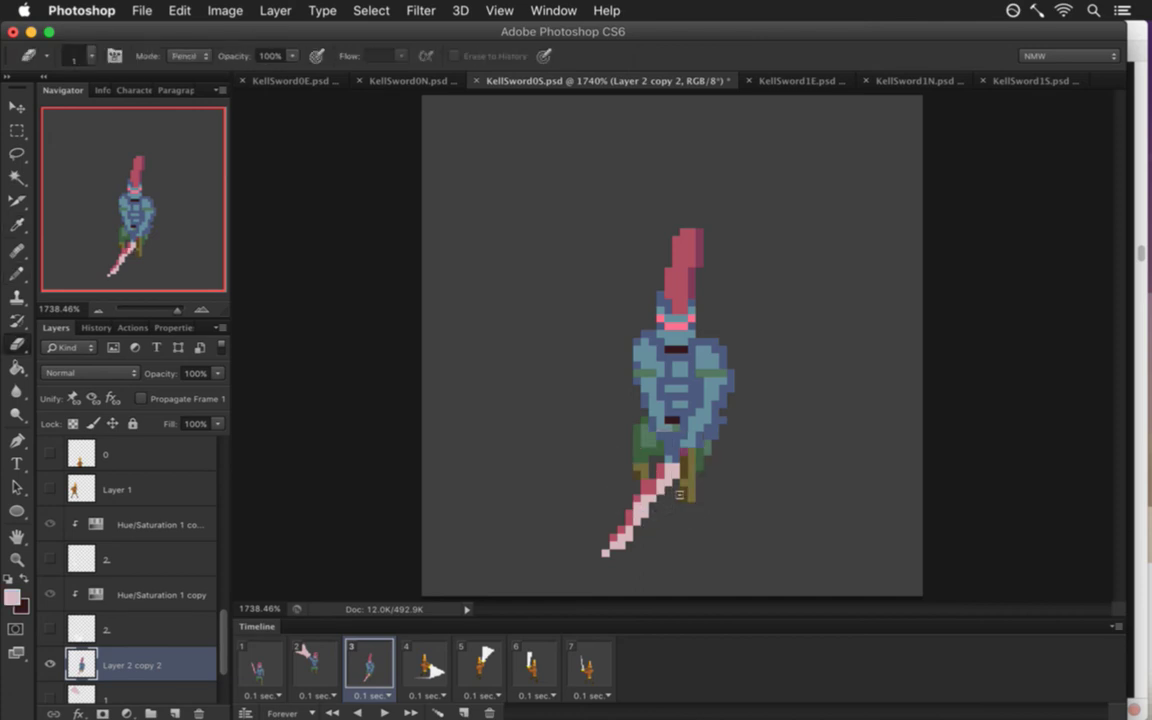
{"action": "key", "text": "b"}
{"action": "left_click", "coordinate": [565, 462], "text": "alt"}
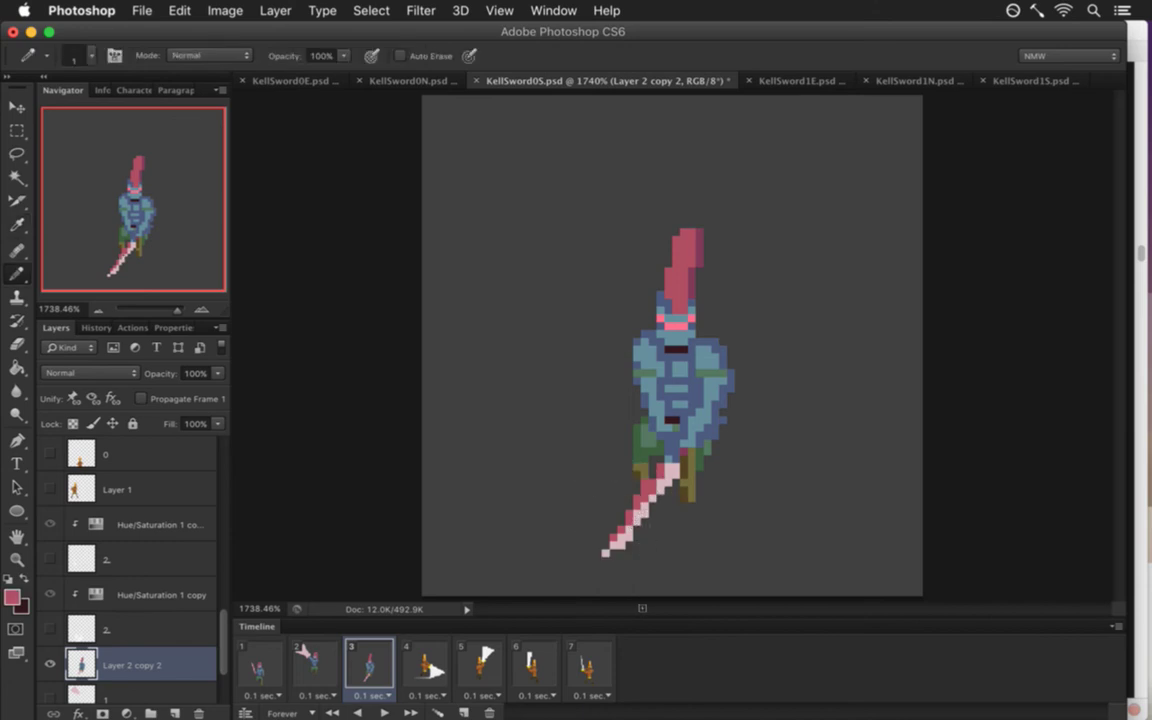
{"action": "key", "text": "m"}
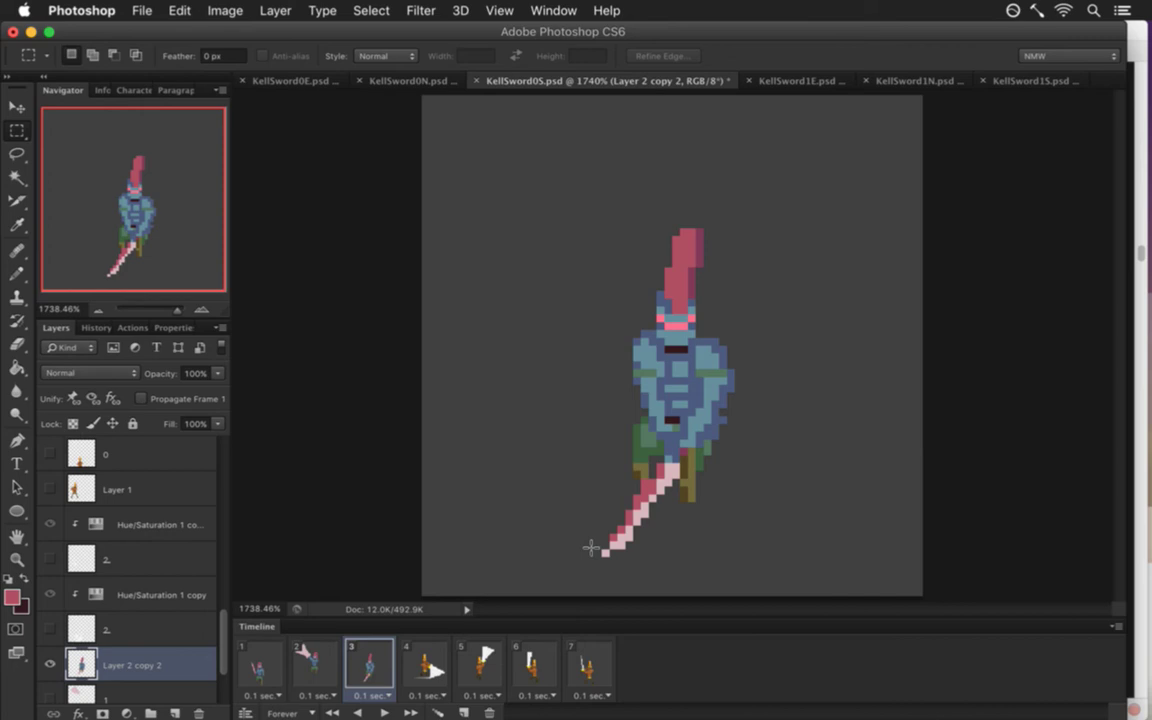
{"action": "key", "text": "e"}
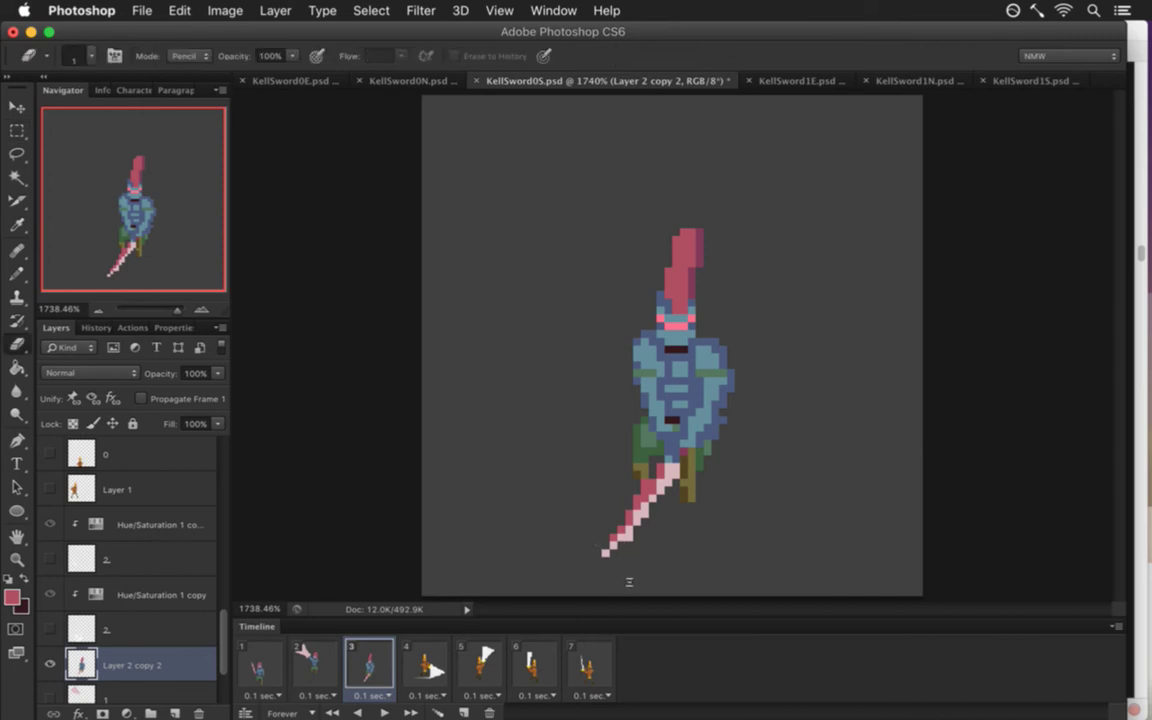
{"action": "key", "text": "super+z"}
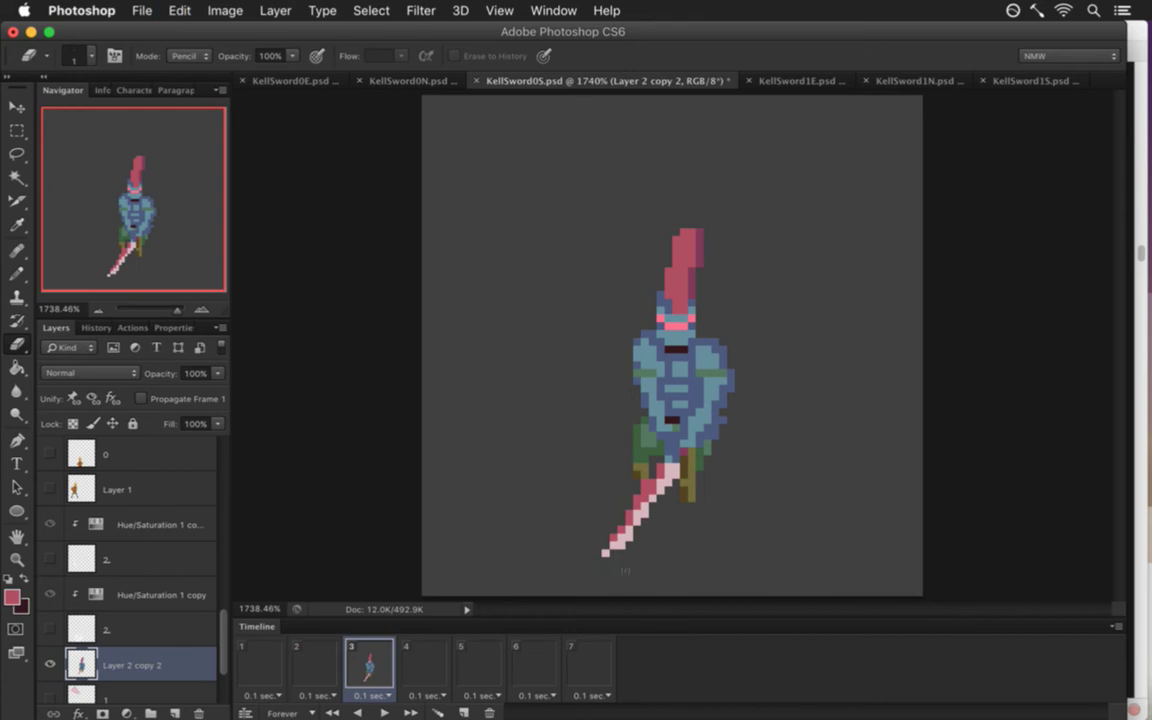
Sample the sword's red, paint a pommel pixel at the hip above the hilt, and save.
{"action": "key", "text": "i"}
{"action": "key", "text": "e"}
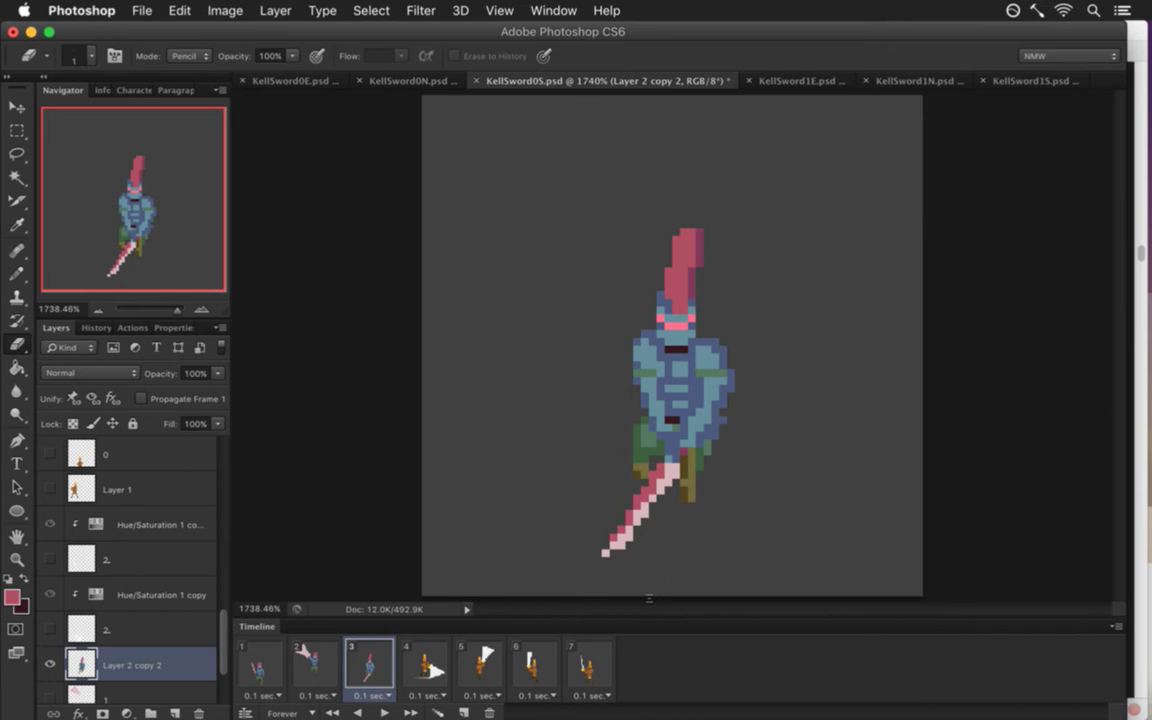
{"action": "key", "text": "i"}
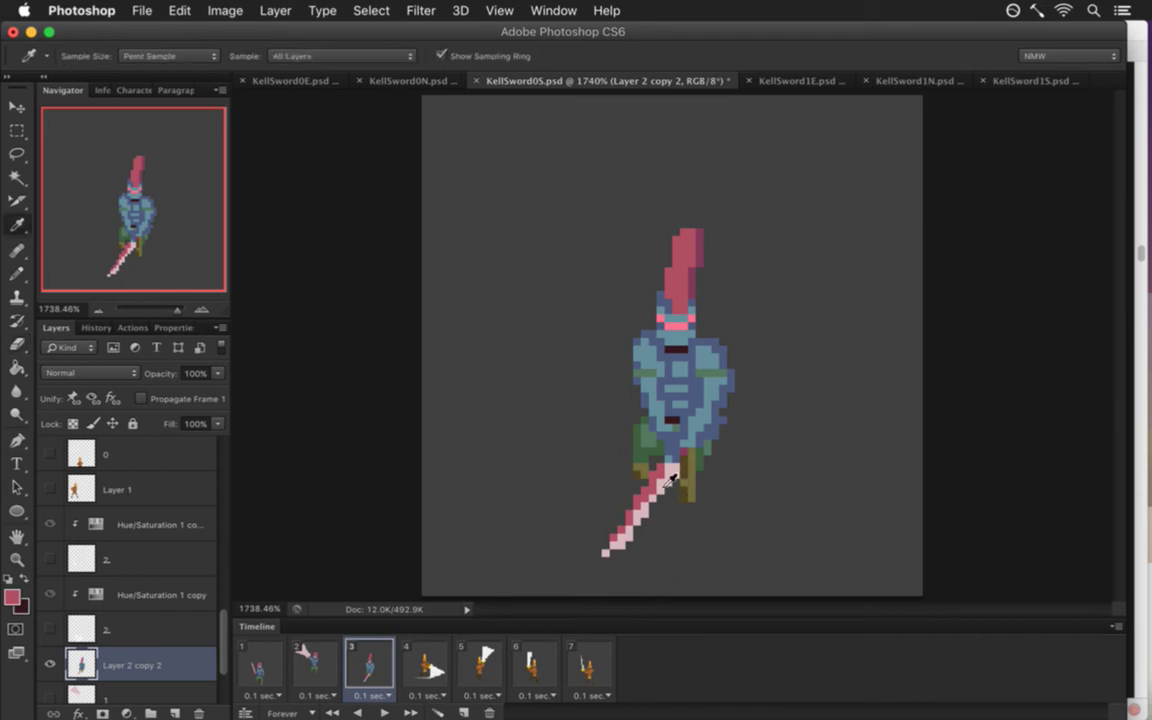
{"action": "left_click", "coordinate": [604, 430]}
{"action": "key", "text": "b"}
{"action": "key", "text": "super+s"}
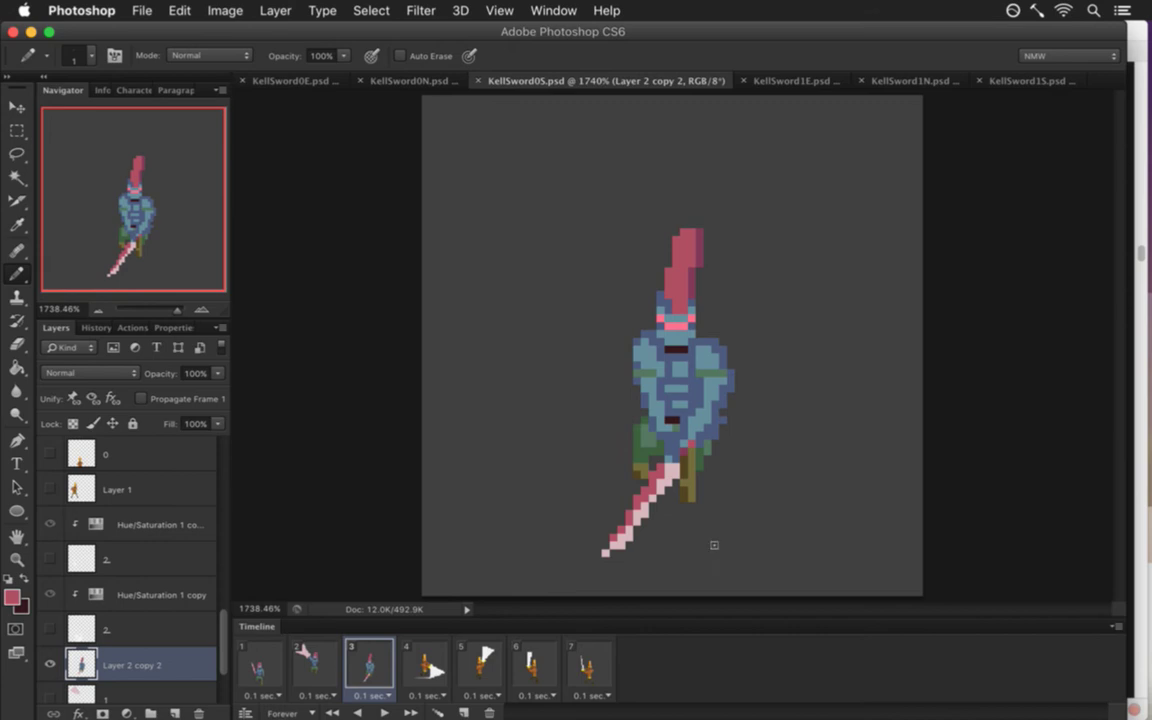
Add a short dark maroon line beside the hip below the right-hand arm, touch up the area around it, and save.
{"action": "key", "text": "i"}
{"action": "left_click", "coordinate": [686, 357]}
{"action": "key", "text": "b"}
{"action": "left_click", "coordinate": [722, 443]}
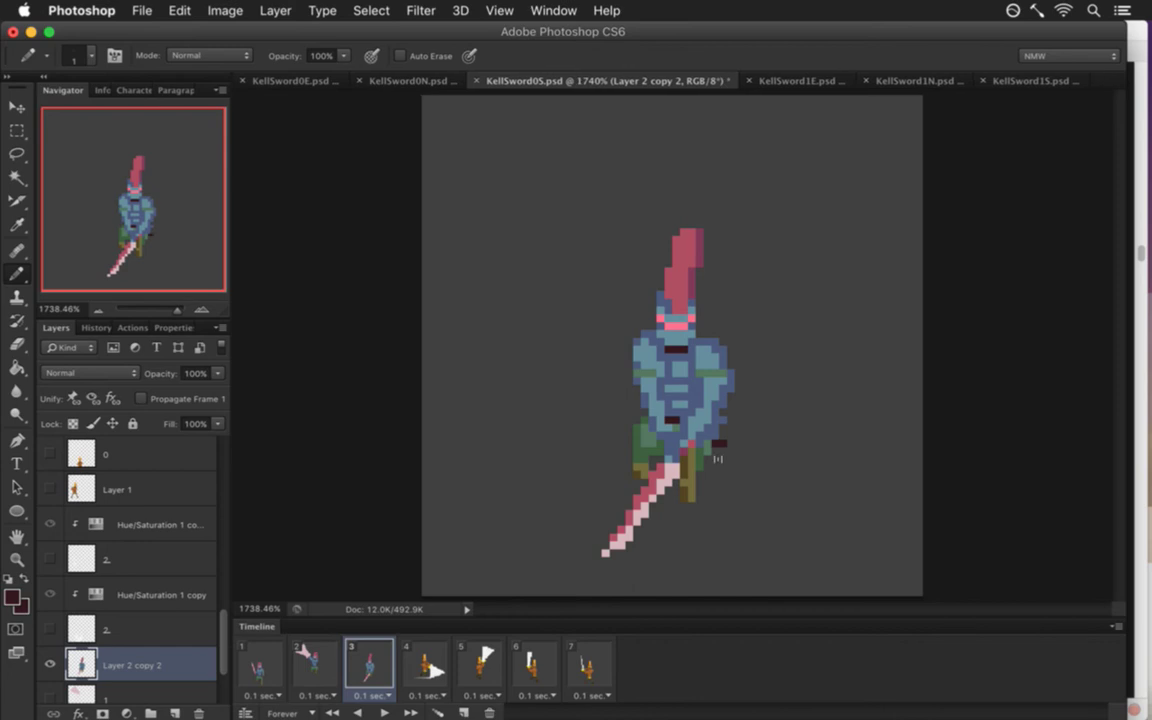
{"action": "key", "text": "e"}
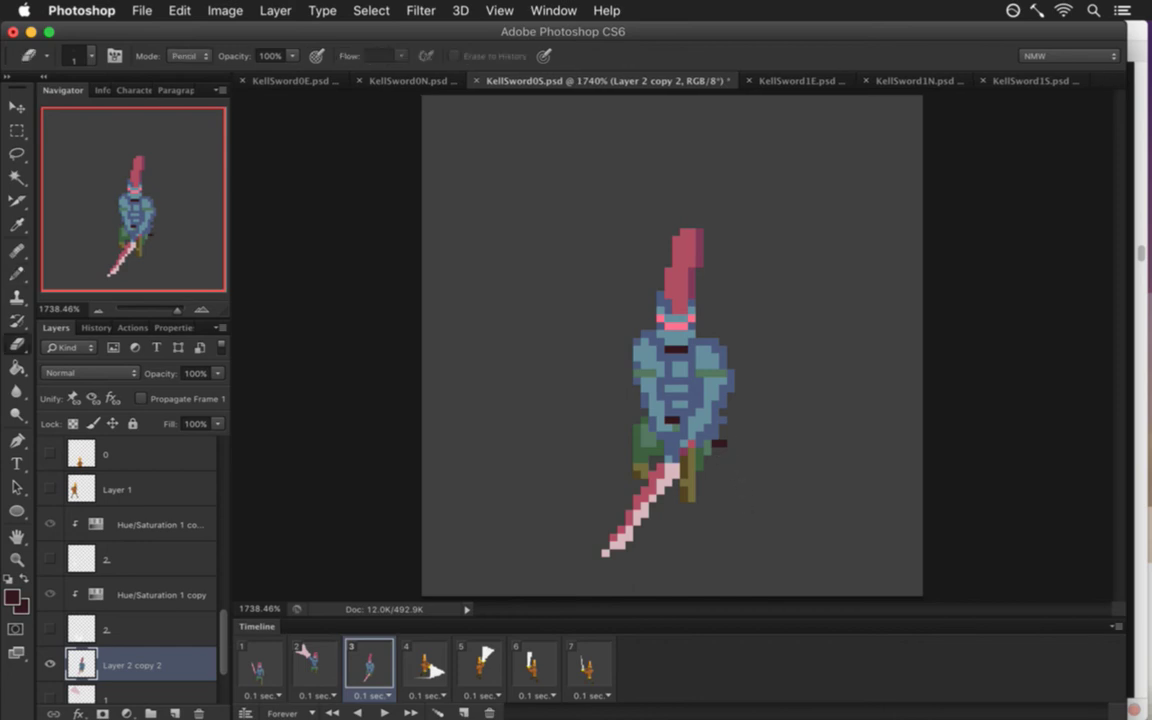
{"action": "key", "text": "b"}
{"action": "left_click", "coordinate": [727, 411], "text": "alt"}
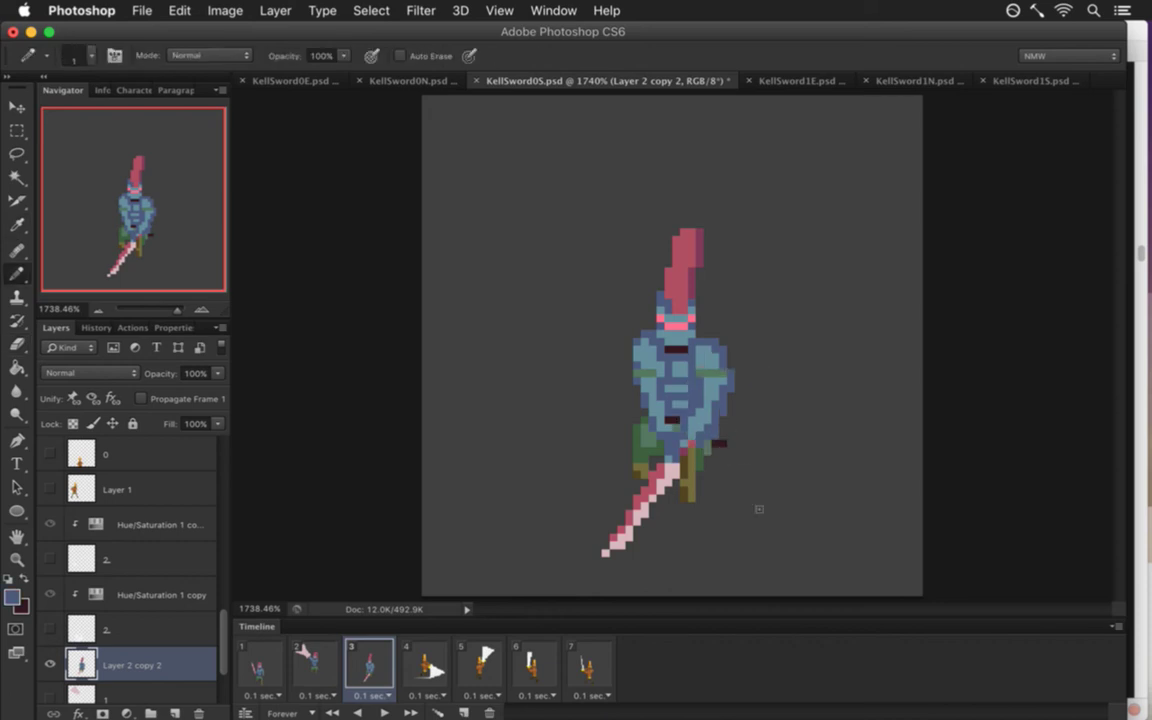
{"action": "key", "text": "super+s"}
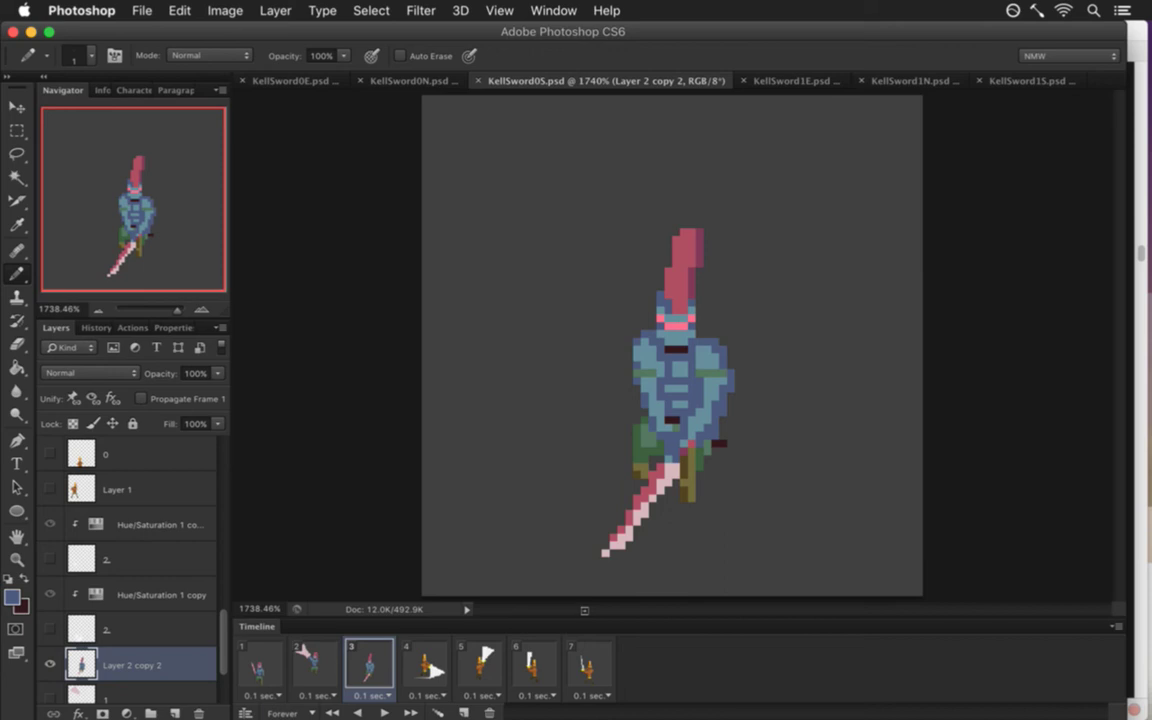
Refine the blue shading of the shoulders and waist, add a dark maroon pixel at the neck's left side, and save.
{"action": "key", "text": "alt"}
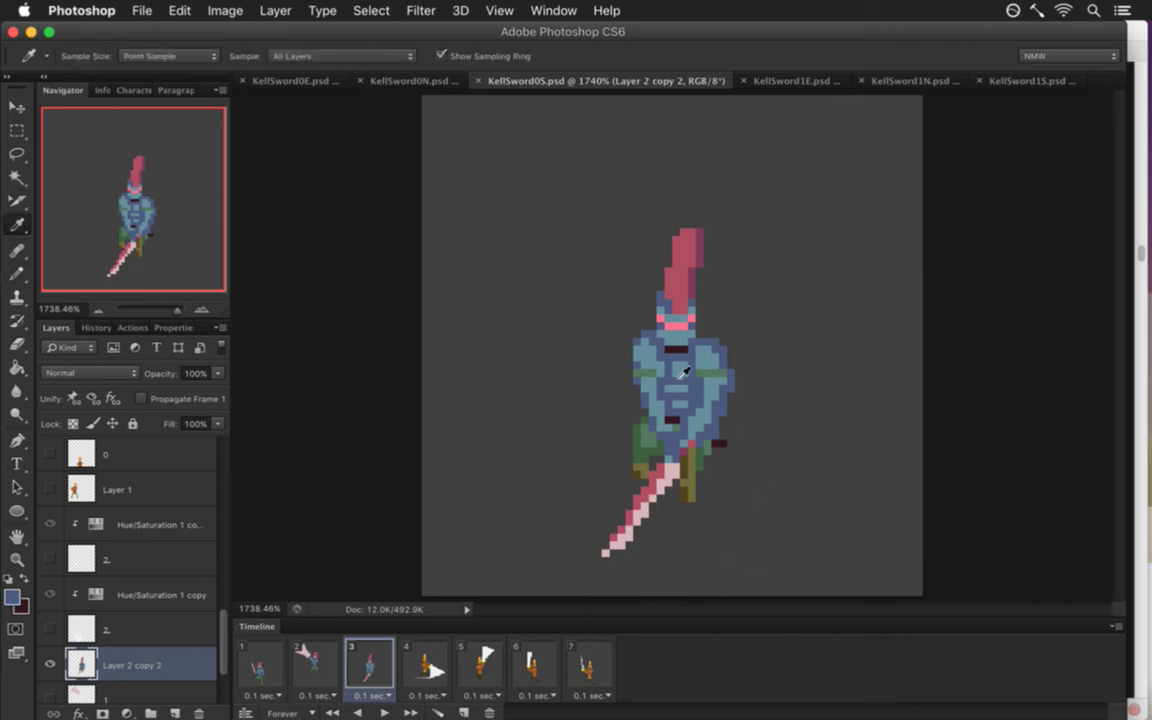
{"action": "left_click", "coordinate": [650, 360]}
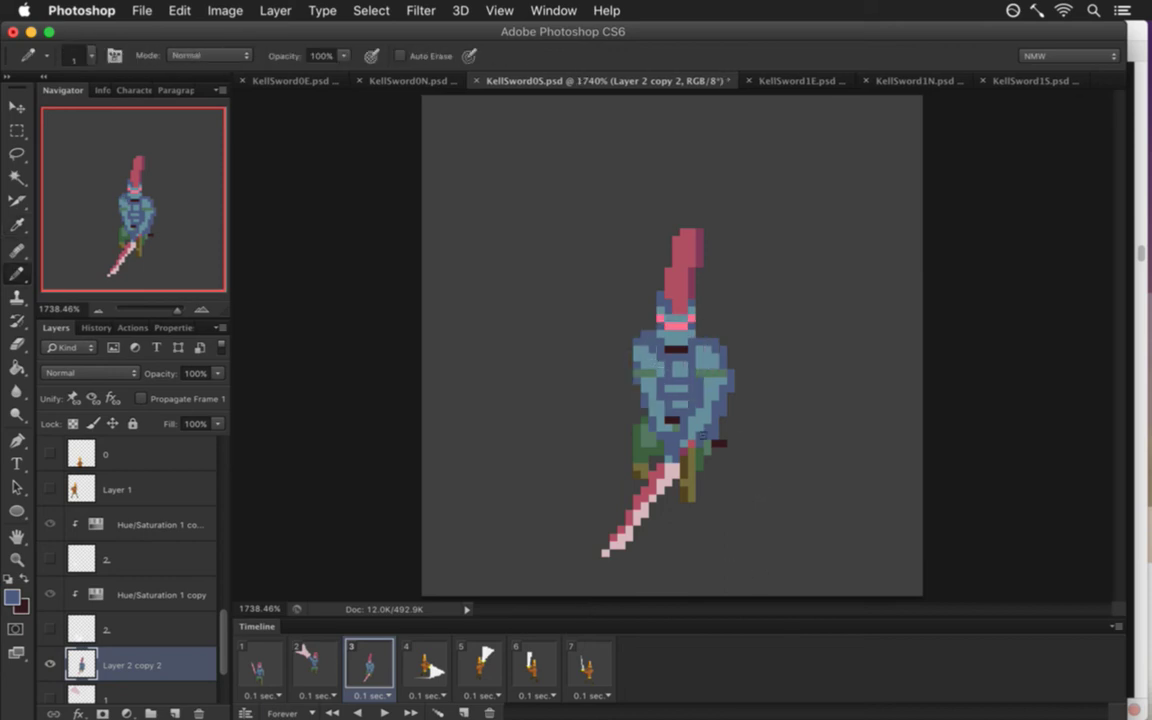
{"action": "left_click", "coordinate": [650, 369]}
{"action": "left_click", "coordinate": [664, 349], "text": "alt"}
{"action": "left_click", "coordinate": [677, 450], "text": "alt"}
{"action": "left_click", "coordinate": [666, 381], "text": "alt"}
{"action": "left_click", "coordinate": [679, 388], "text": "alt"}
{"action": "left_click", "coordinate": [675, 364]}
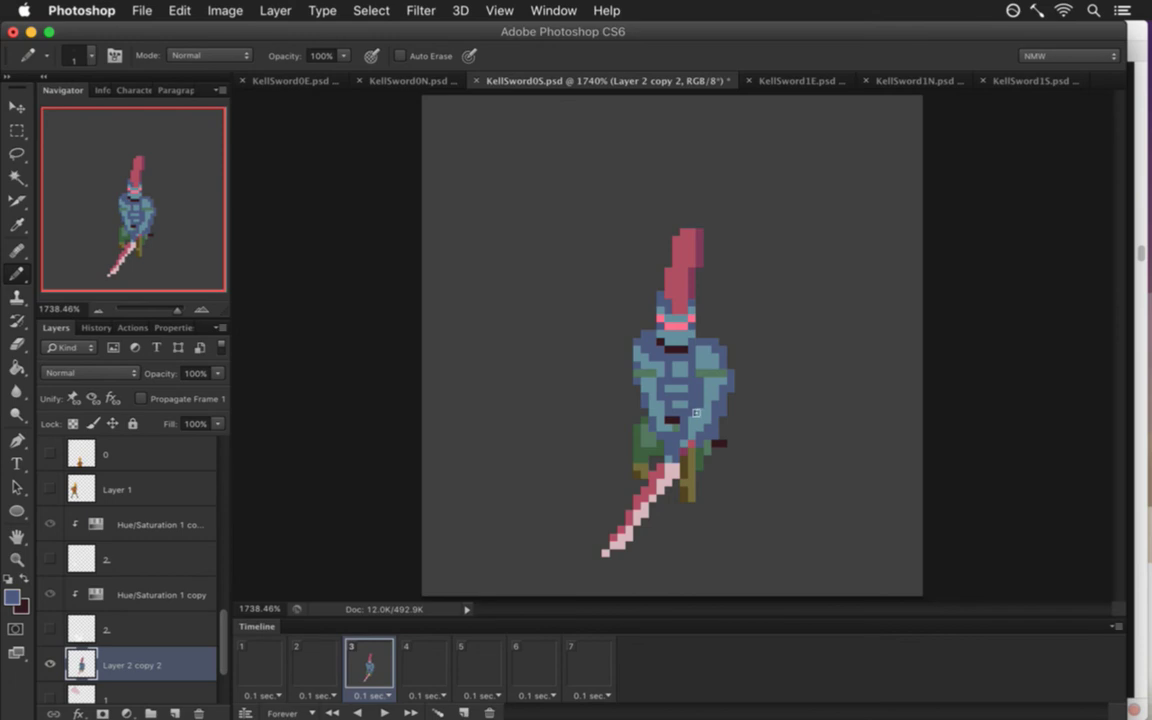
{"action": "left_click", "coordinate": [585, 324], "text": "alt"}
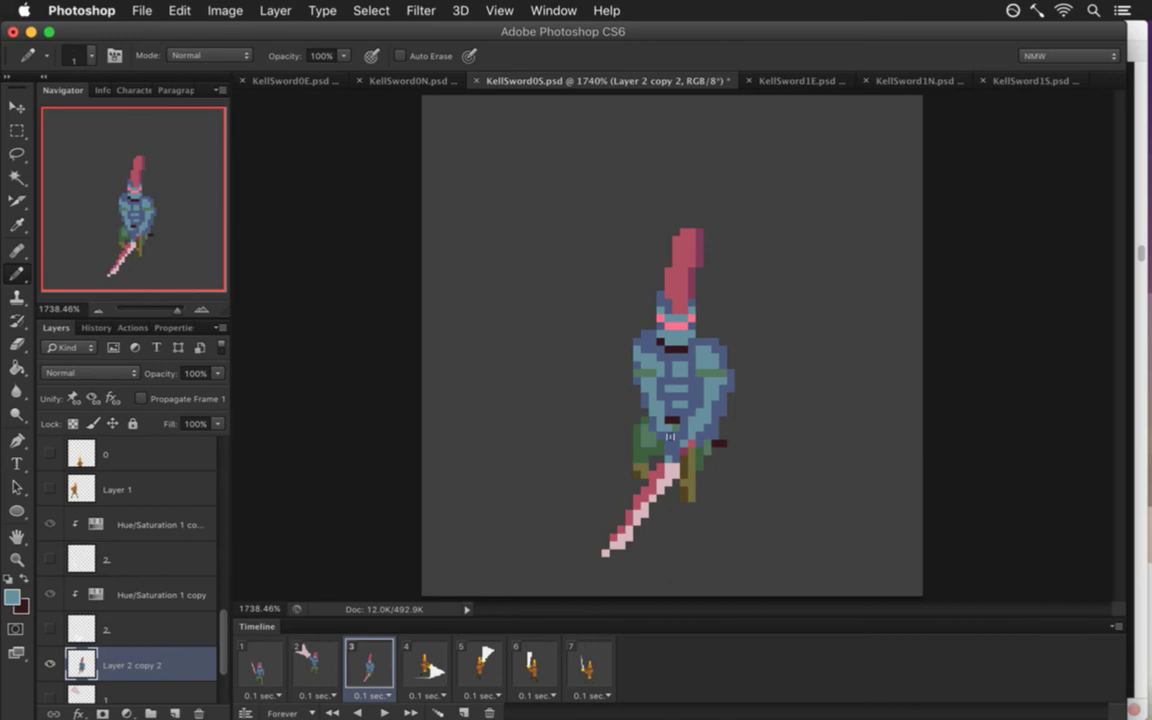
{"action": "key", "text": "super+s"}
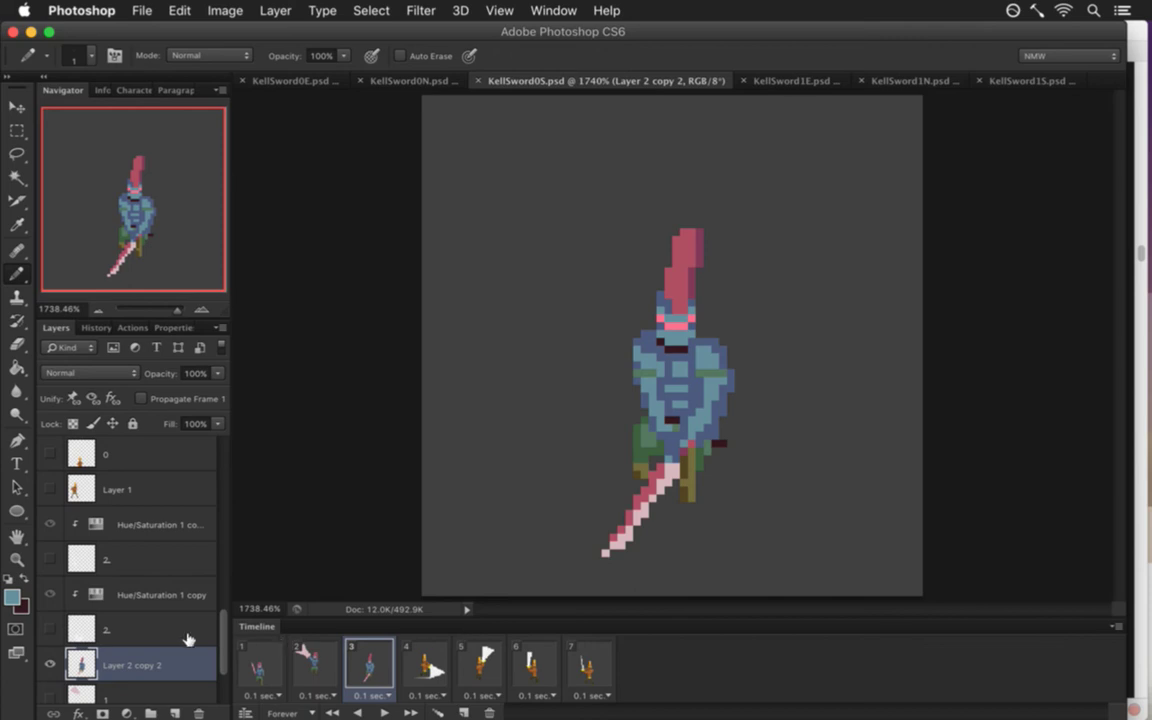
Show both sword-slash layers named 2 over the character and select the lower one.
{"action": "left_click", "coordinate": [50, 627]}
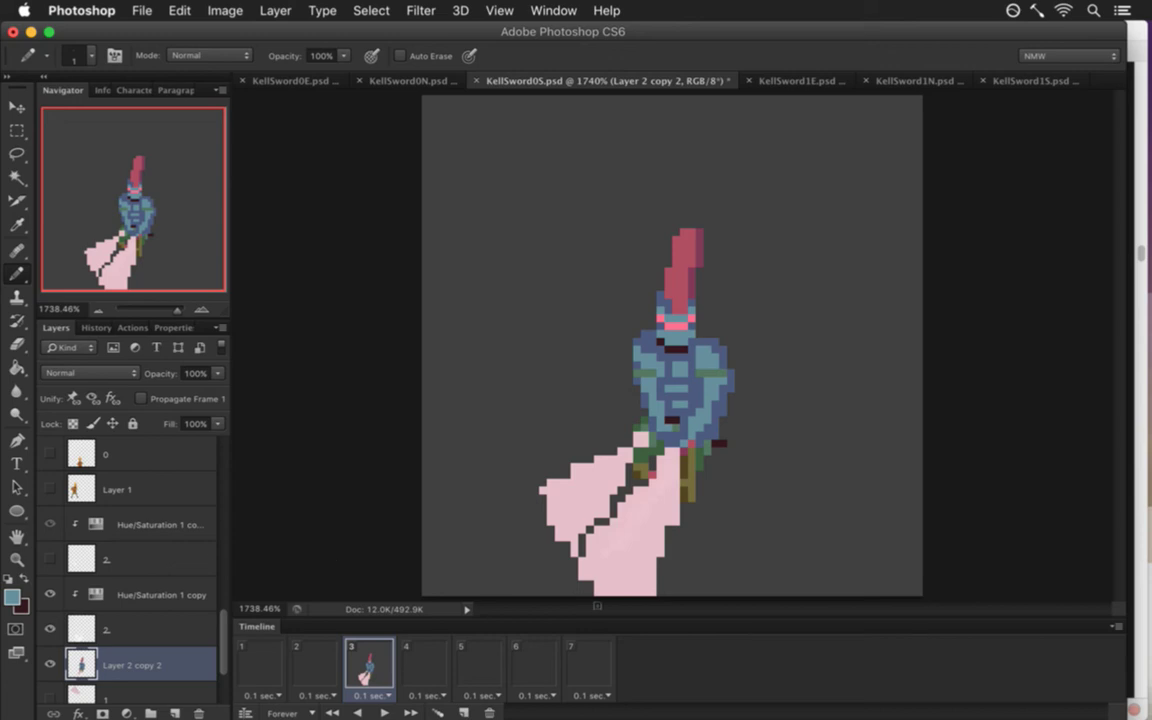
{"action": "key", "text": "e"}
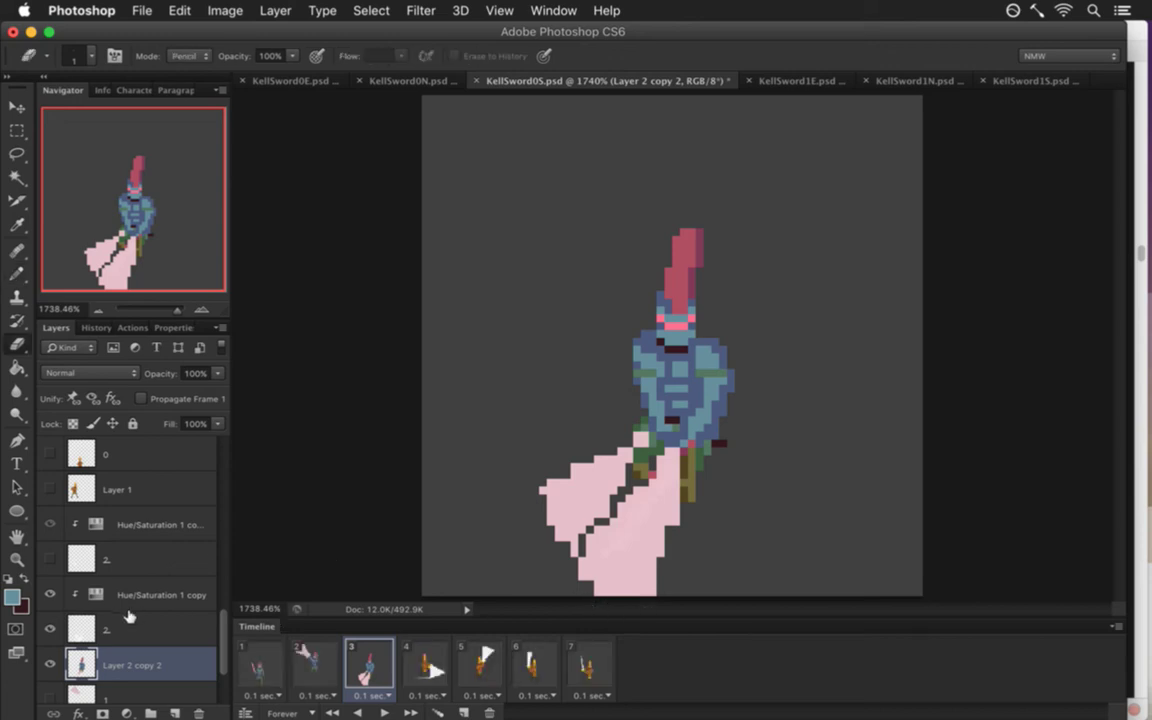
{"action": "left_click", "coordinate": [80, 627]}
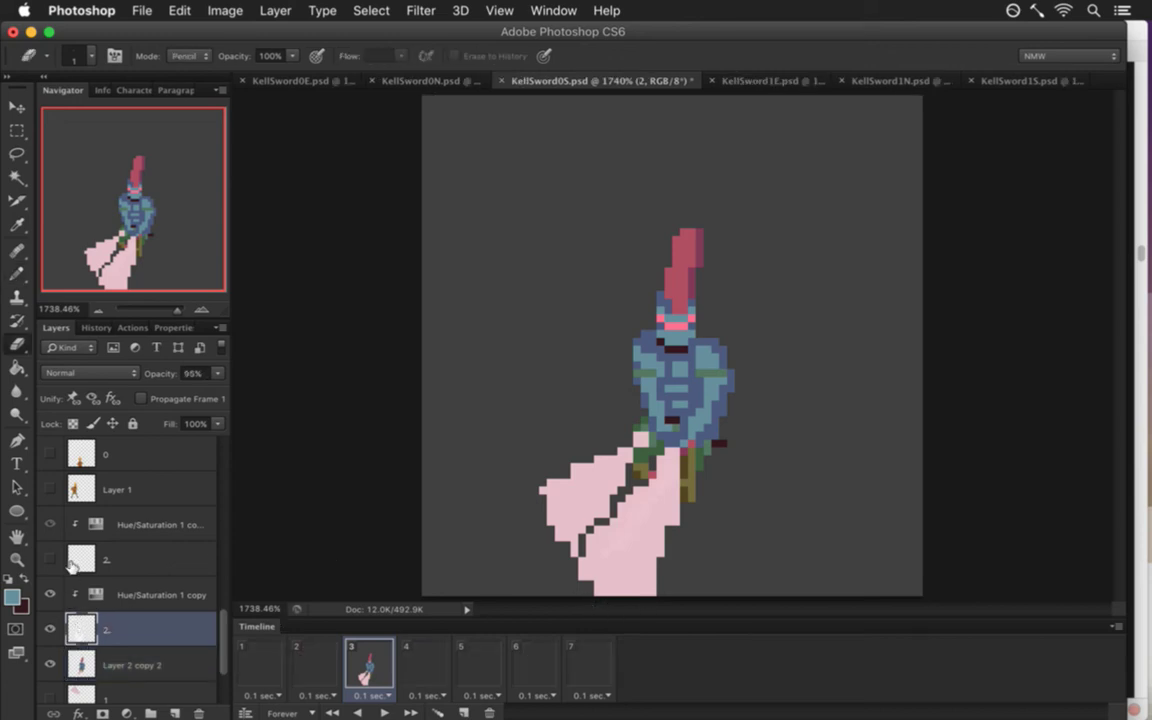
{"action": "left_click", "coordinate": [51, 559]}
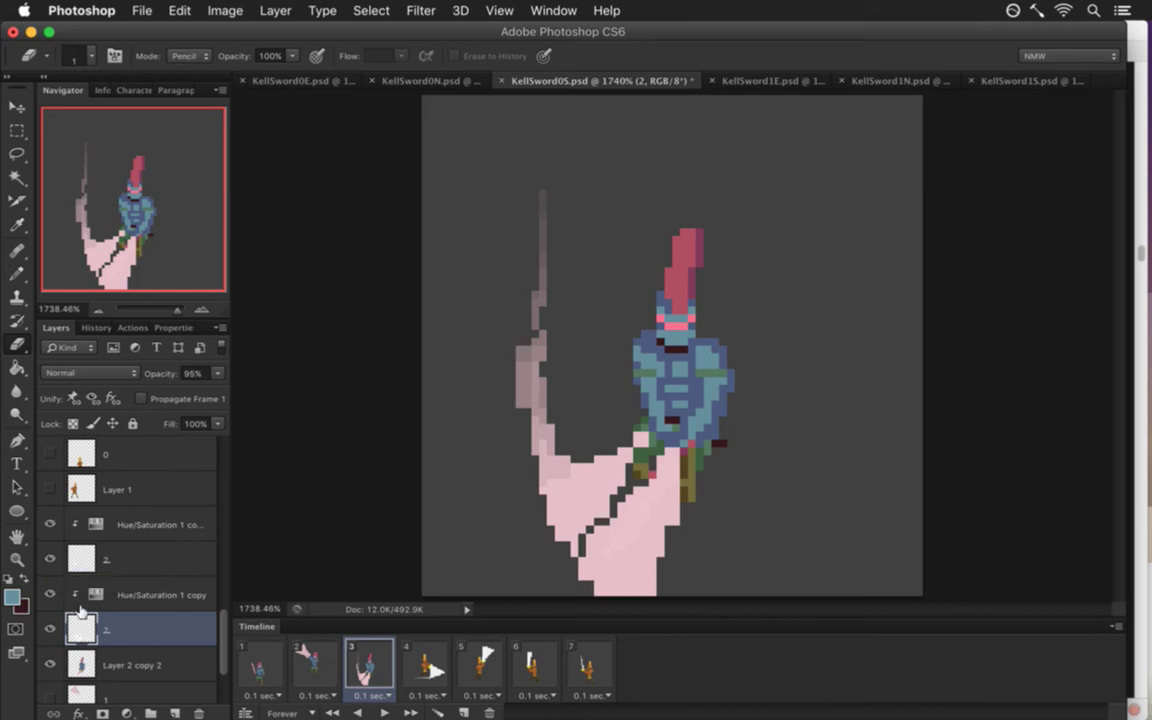
{"action": "left_click", "coordinate": [50, 627]}
Hide the Hue/Saturation 1 copy adjustment, sample the slash's white, and fill the dark gap running through the slash.
{"action": "key", "text": "i"}
{"action": "left_click", "coordinate": [543, 455]}
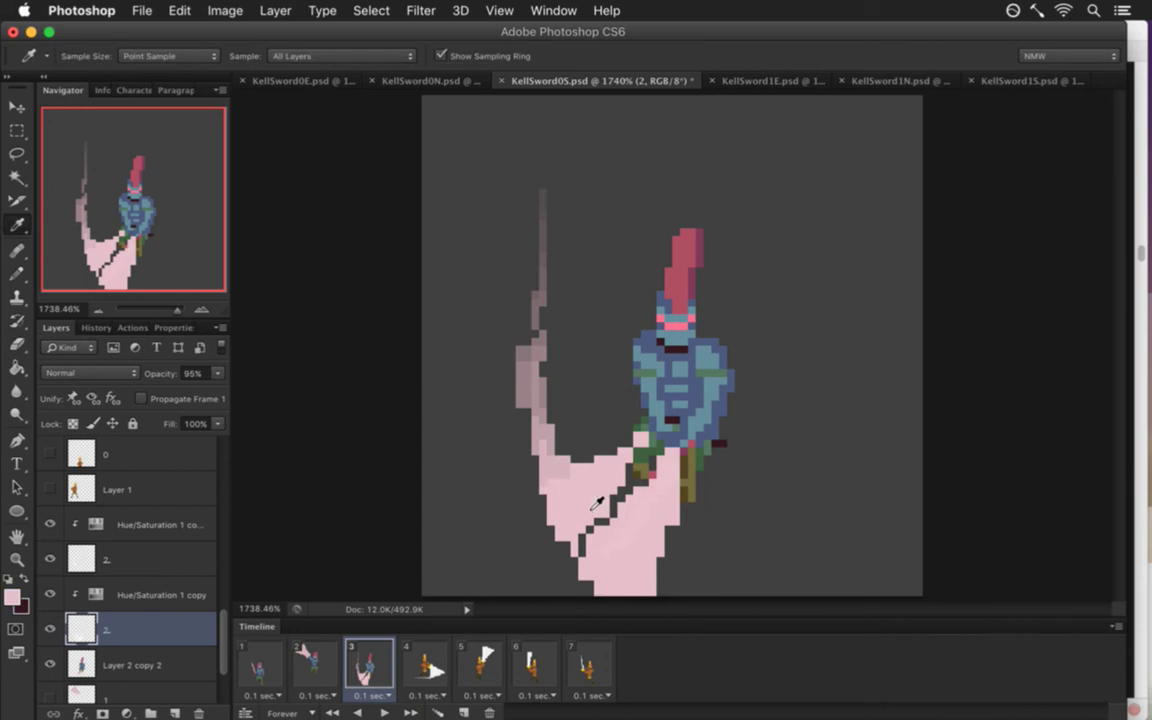
{"action": "left_click", "coordinate": [48, 594]}
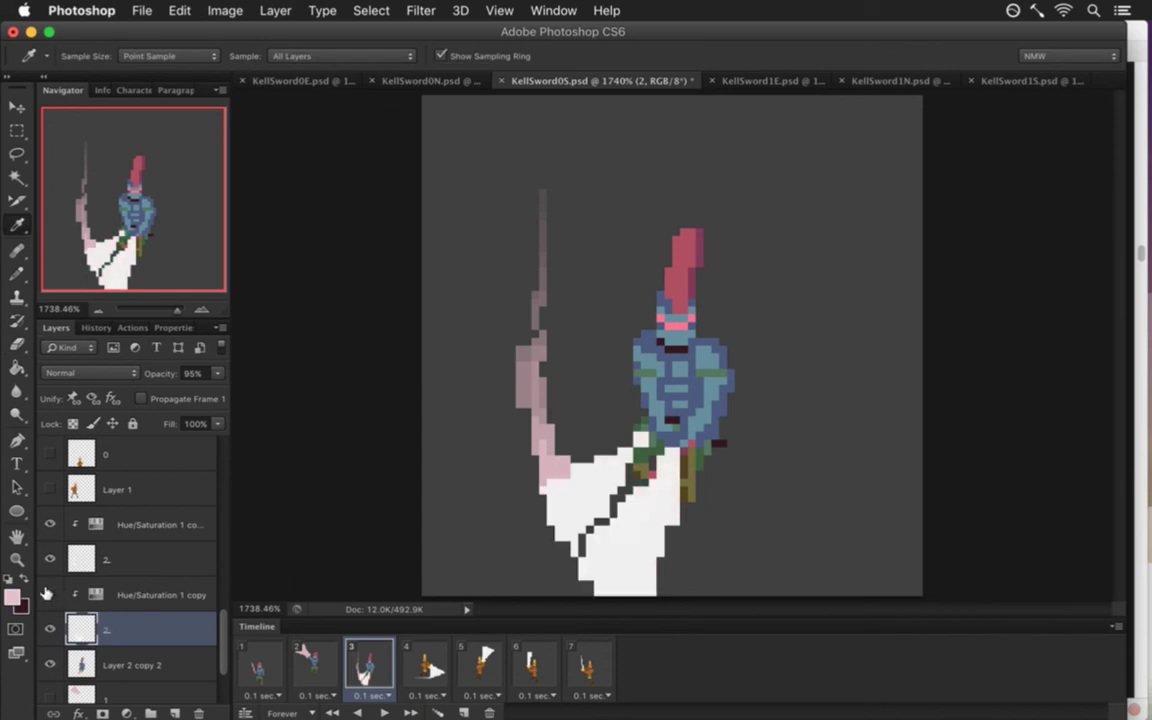
{"action": "left_click", "coordinate": [521, 460]}
{"action": "key", "text": "b"}
{"action": "mouse_move", "coordinate": [591, 543]}
{"action": "left_mouse_down"}
{"action": "mouse_move", "coordinate": [630, 504]}
{"action": "mouse_move", "coordinate": [616, 511]}
{"action": "mouse_move", "coordinate": [621, 496]}
{"action": "mouse_move", "coordinate": [656, 468]}
{"action": "left_mouse_up"}
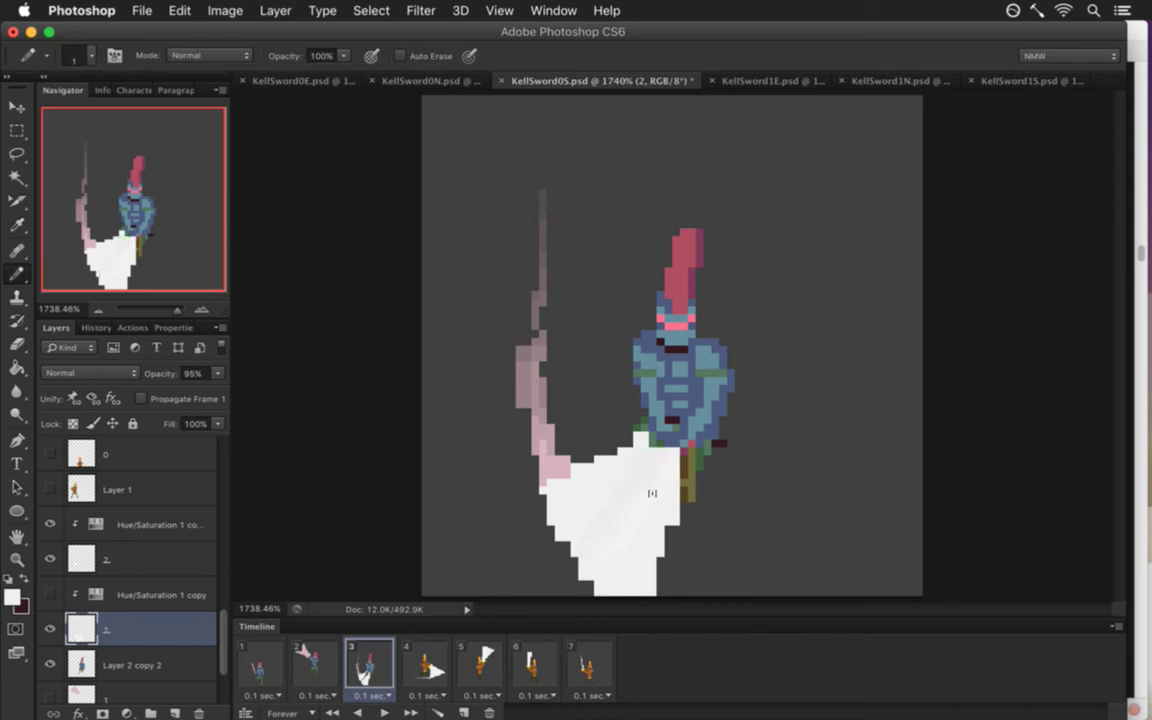
Erase the white slash's bottom and lower-left edge into a smoother curve.
{"action": "key", "text": "e"}
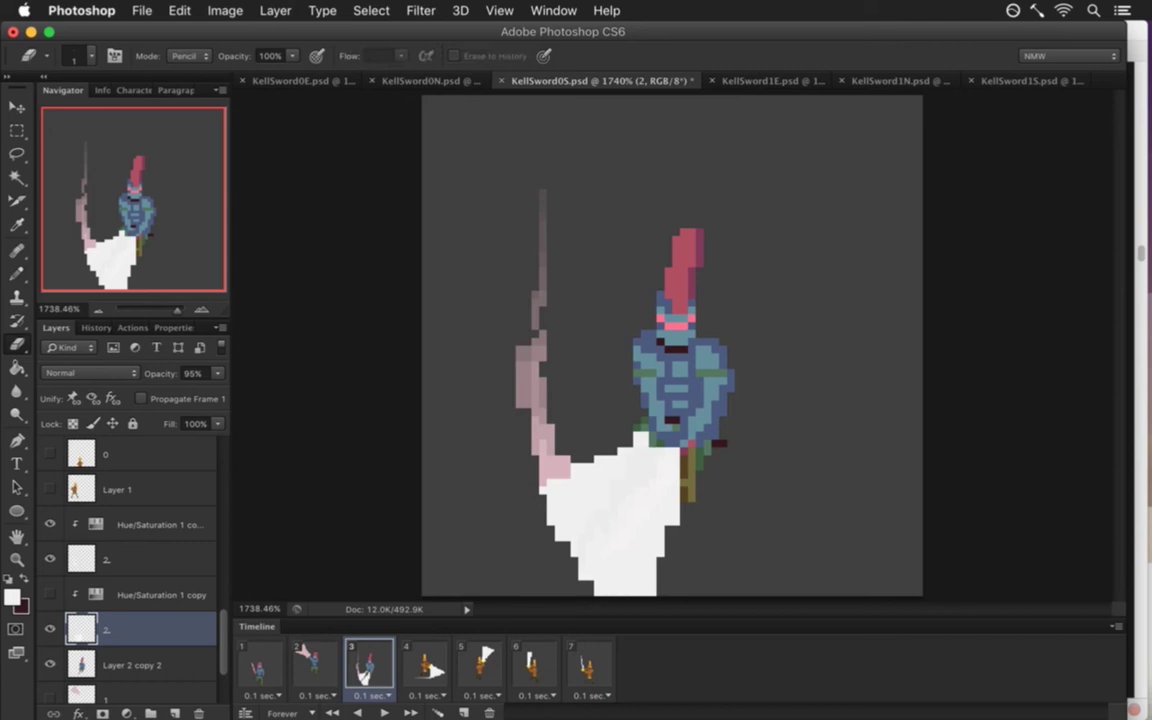
{"action": "left_click_drag", "start_coordinate": [655, 592], "coordinate": [607, 601]}
{"action": "left_click_drag", "start_coordinate": [558, 526], "coordinate": [547, 546]}
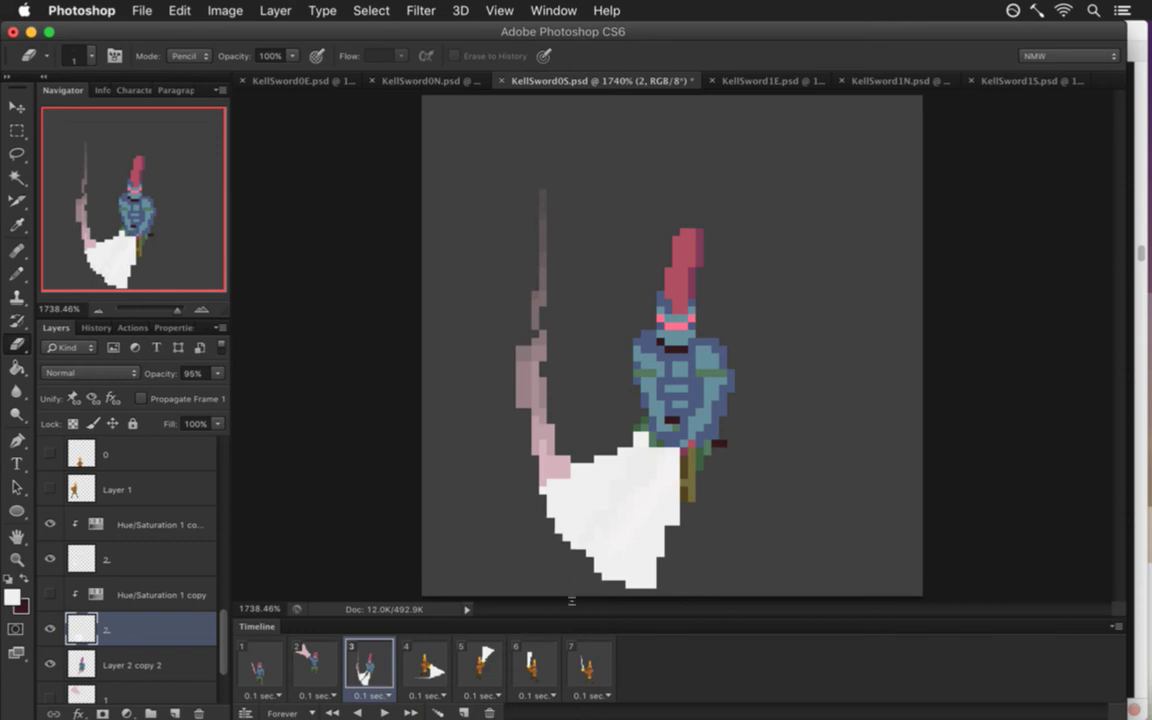
Show the Hue/Saturation 1 copy adjustment, save, and check the slash with the upper layer 2 hidden and shown.
{"action": "left_click", "coordinate": [50, 594]}
{"action": "key", "text": "super+s"}
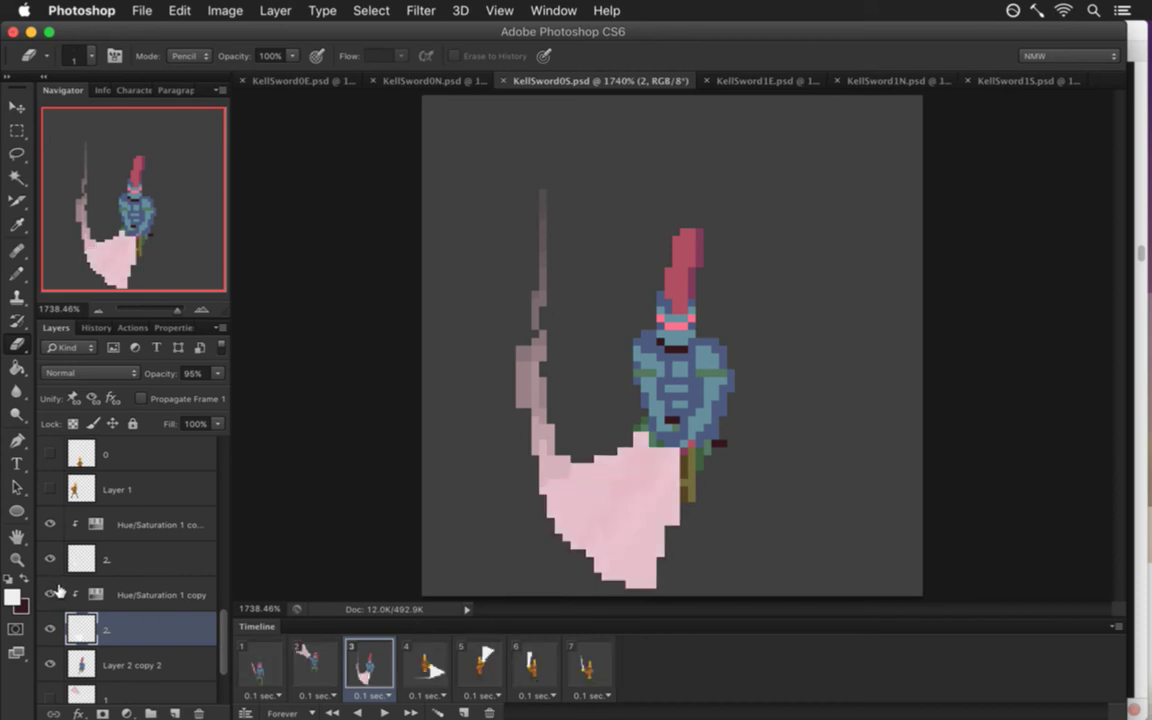
{"action": "left_click", "coordinate": [51, 557]}
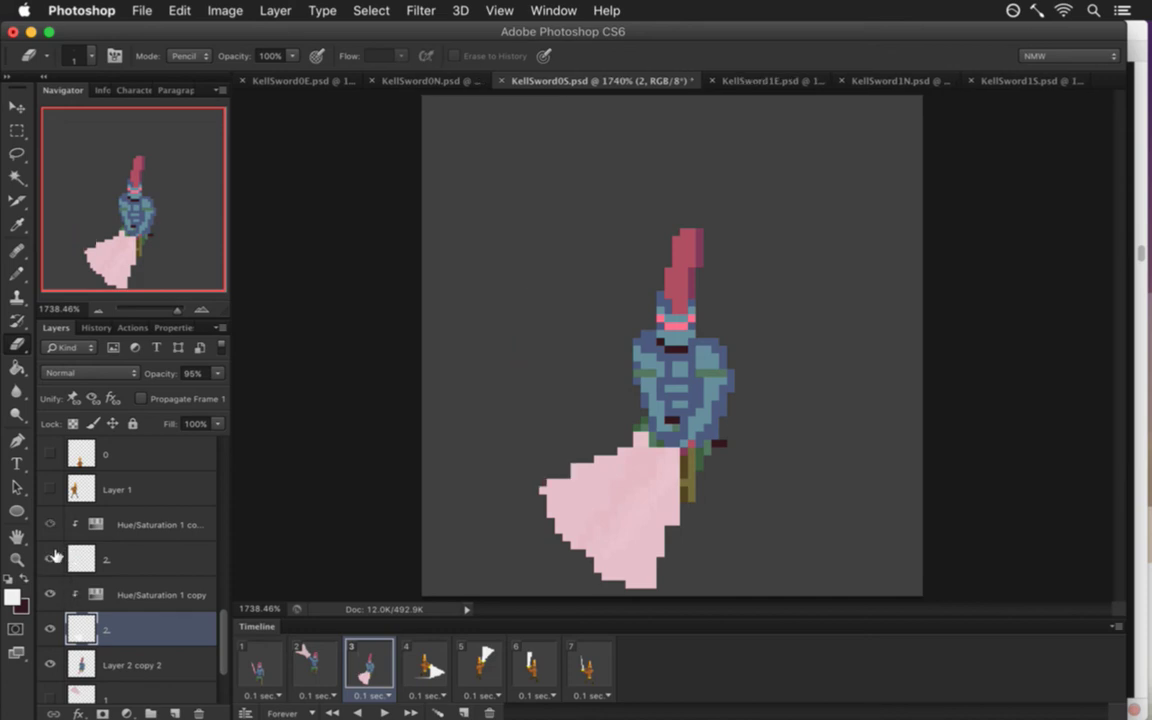
{"action": "left_click", "coordinate": [51, 557]}
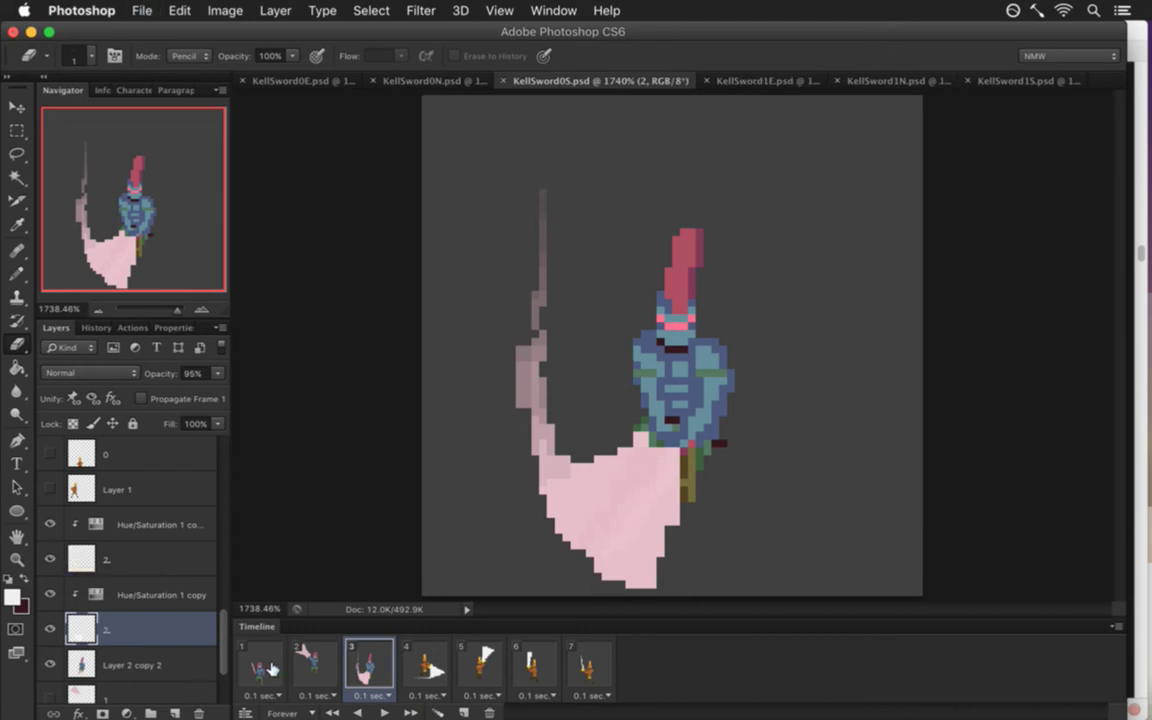
Compare frame 3's pose and slash with frames 1, 2 and 4.
{"action": "left_click", "coordinate": [332, 666]}
{"action": "left_click", "coordinate": [380, 662]}
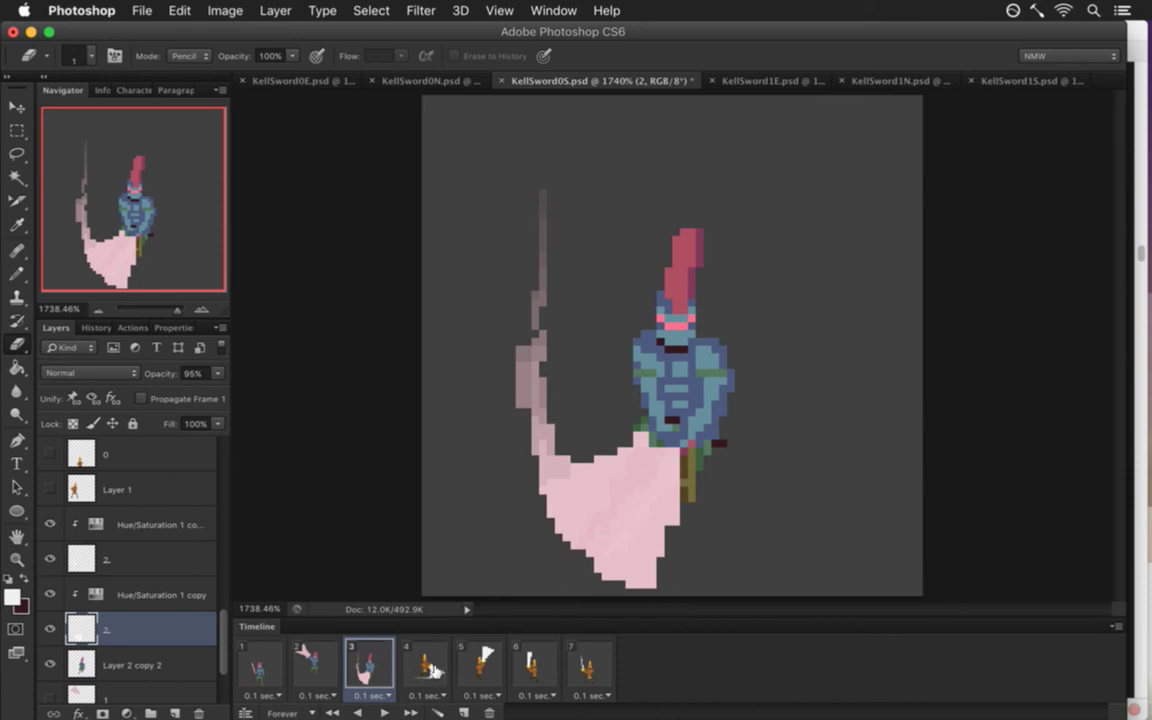
{"action": "left_click", "coordinate": [444, 658]}
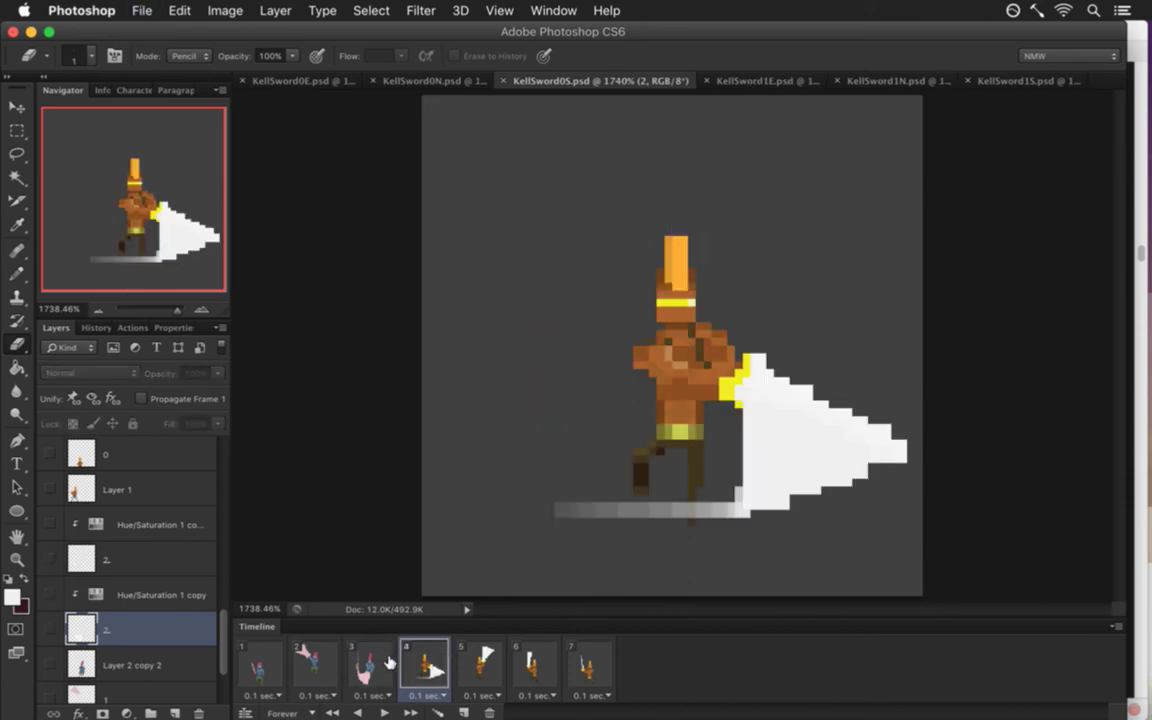
{"action": "left_click", "coordinate": [372, 662]}
{"action": "left_click", "coordinate": [421, 657]}
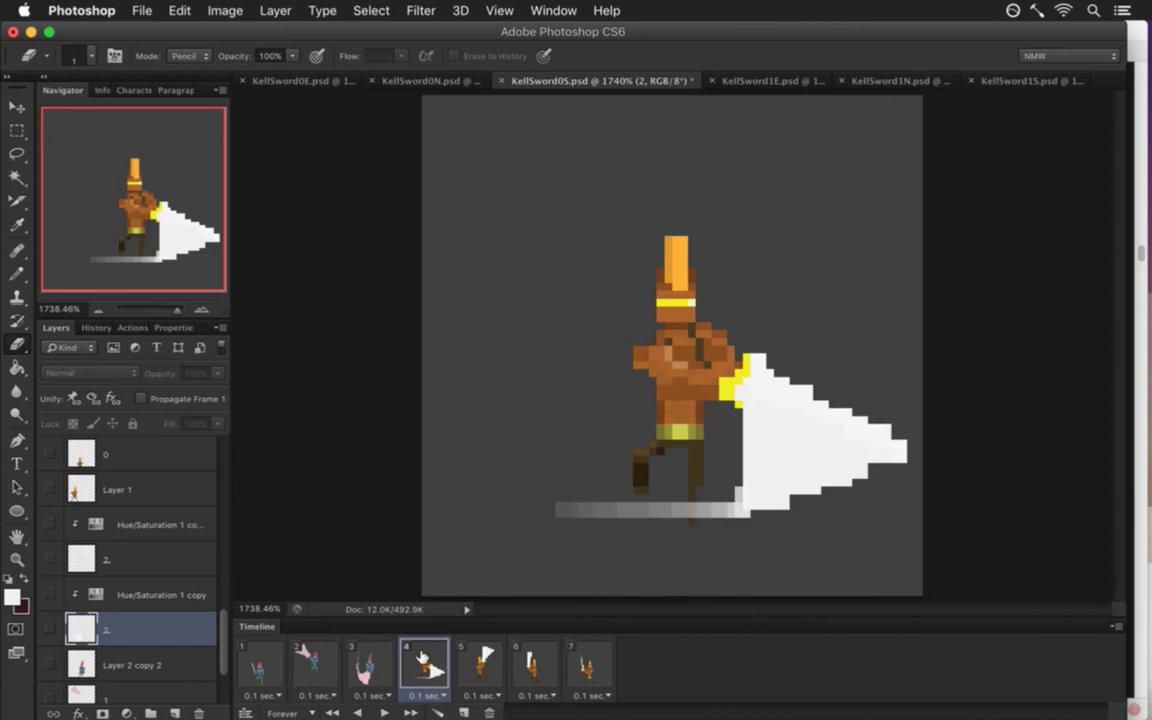
{"action": "left_click", "coordinate": [368, 662]}
{"action": "left_click", "coordinate": [314, 660]}
{"action": "left_click", "coordinate": [260, 662]}
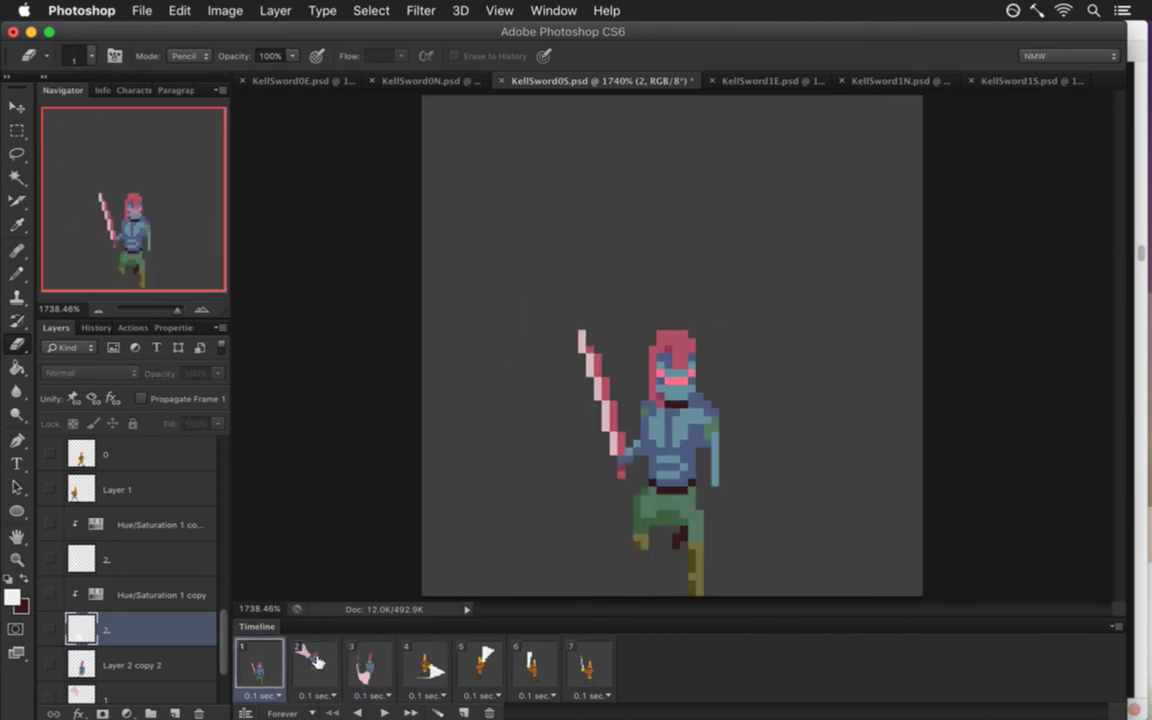
{"action": "left_click", "coordinate": [314, 662]}
{"action": "left_click", "coordinate": [370, 662]}
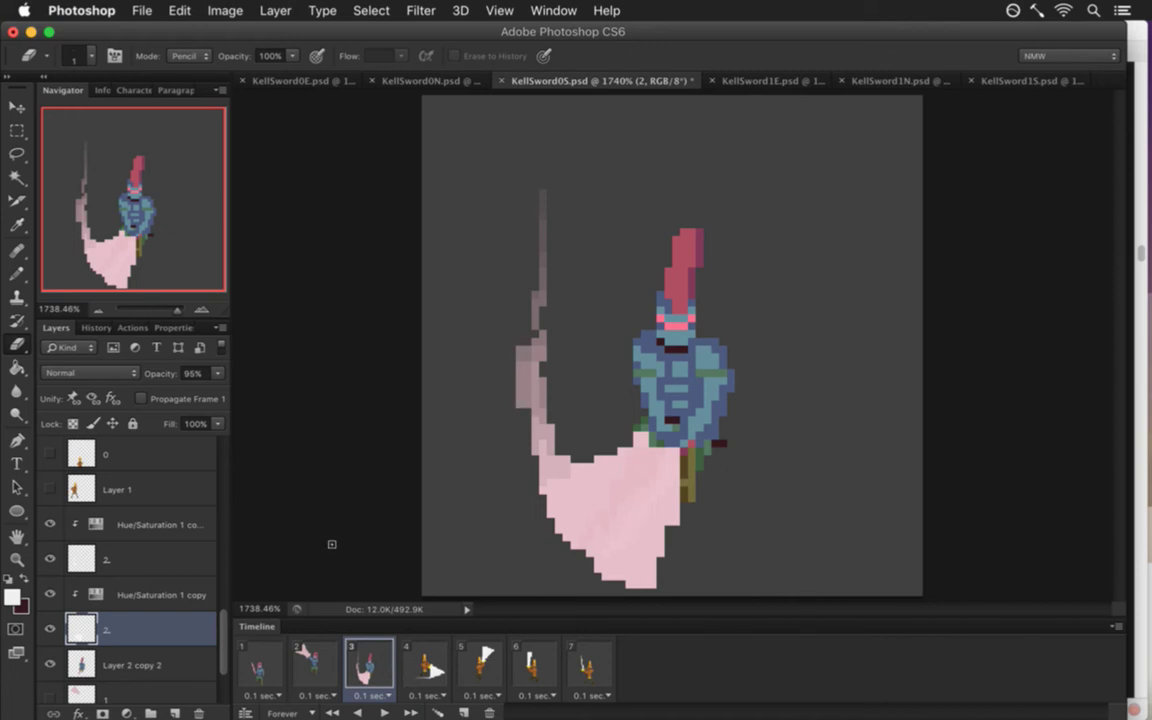
Thin the left edges of the faded trail and the pink slash by erasing pixels on both layers named 2, and save.
{"action": "key", "text": "alt+bracketright"}
{"action": "key", "text": "alt+bracketright"}
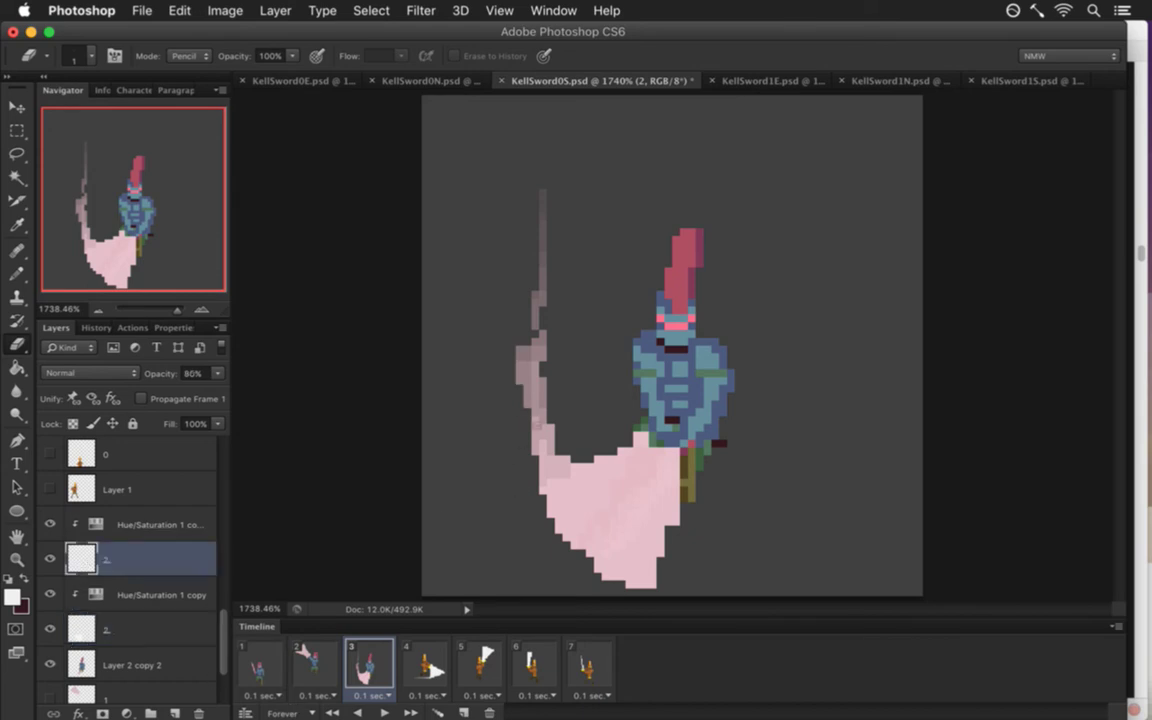
{"action": "left_click", "coordinate": [527, 355]}
{"action": "key", "text": "alt+bracketleft"}
{"action": "key", "text": "alt+bracketleft"}
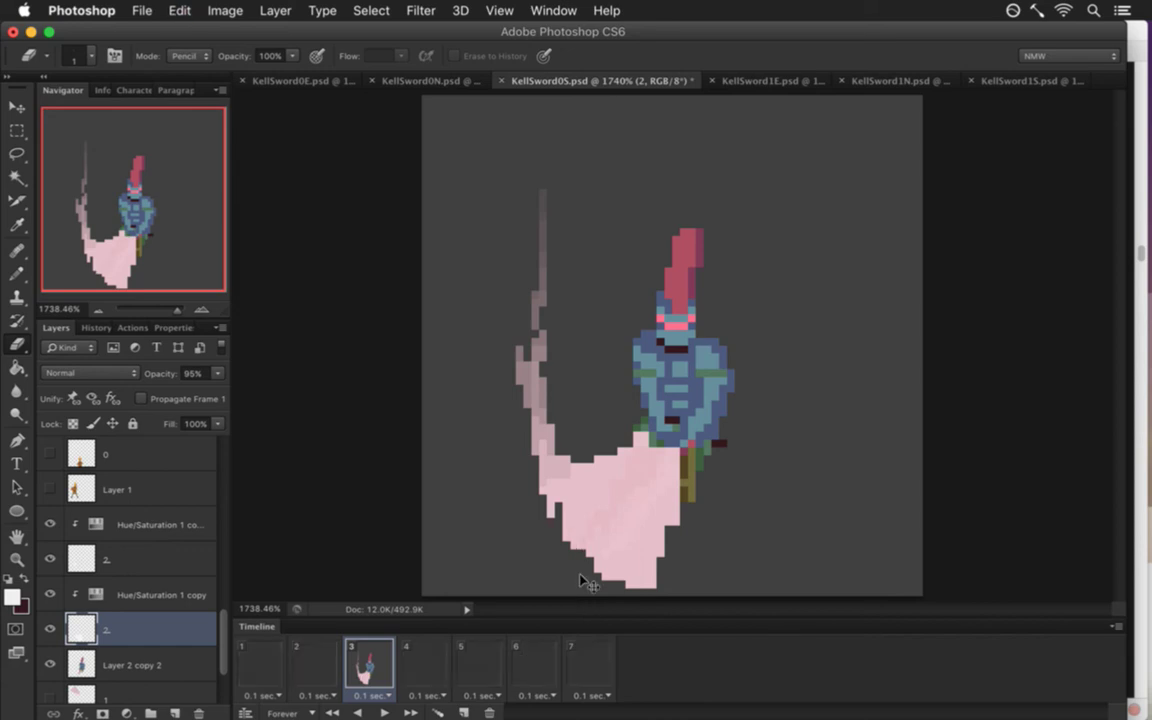
{"action": "key", "text": "super+s"}
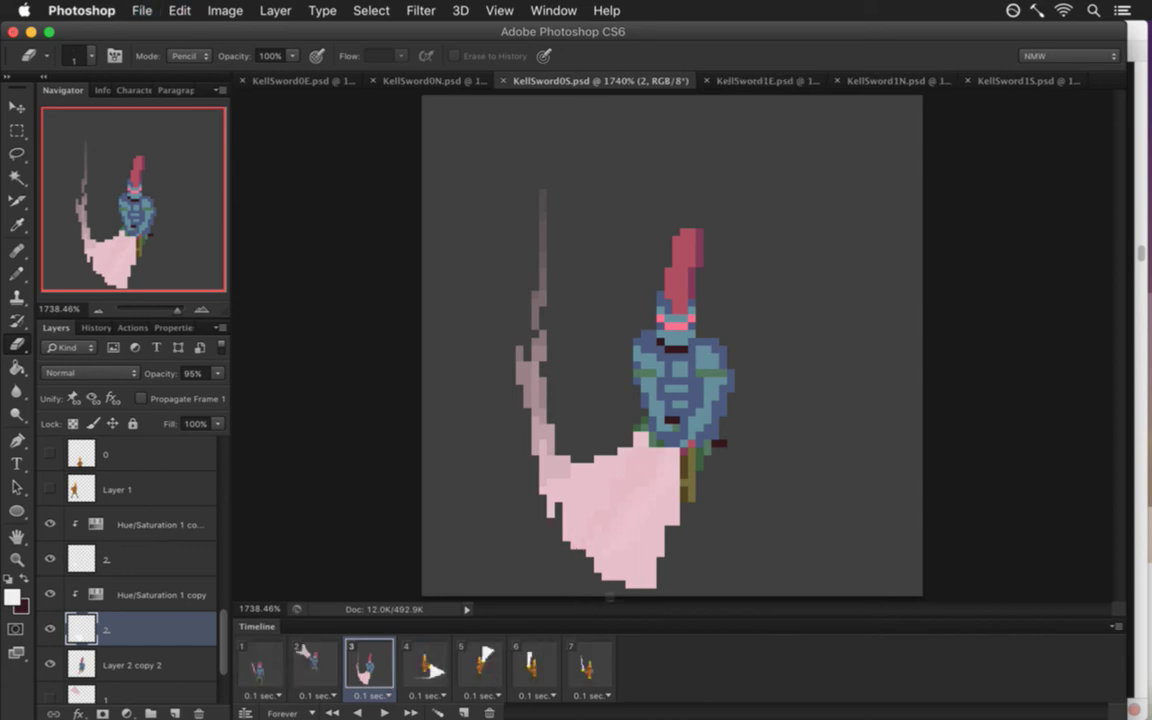
{"action": "left_click", "coordinate": [608, 590]}
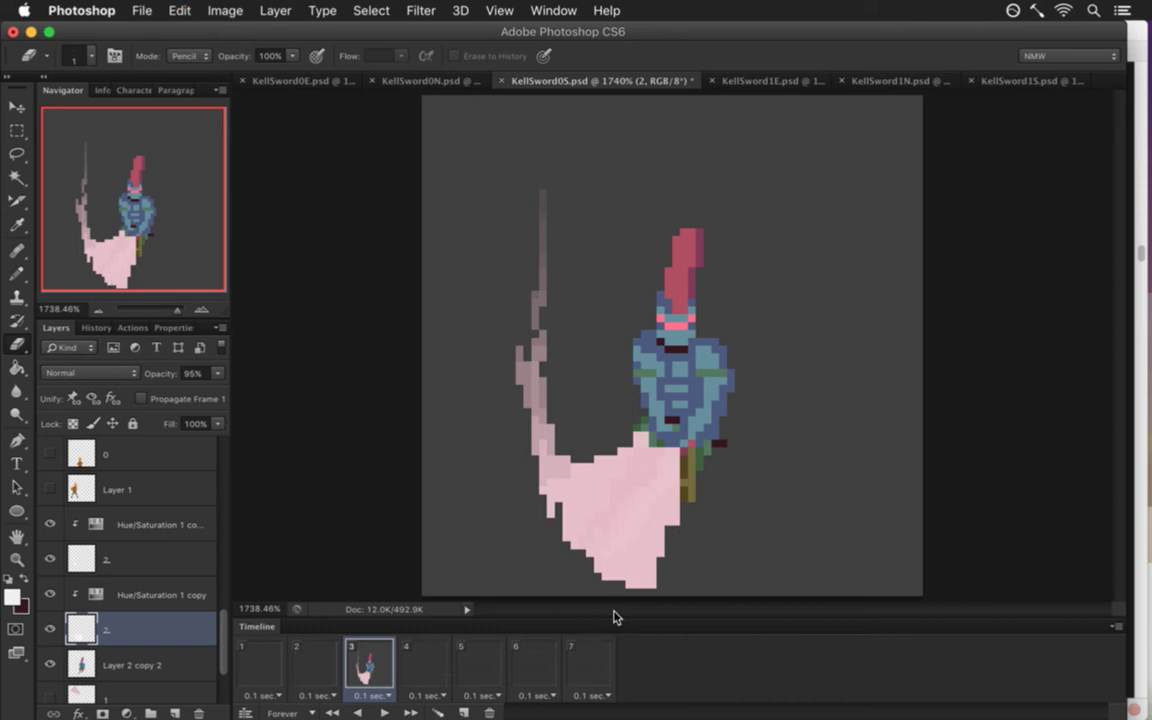
{"action": "key", "text": "super+s"}
In frame 4, duplicate Layer 2 copy 2, place the copy just below Layer 1, and show it.
{"action": "left_click", "coordinate": [412, 668]}
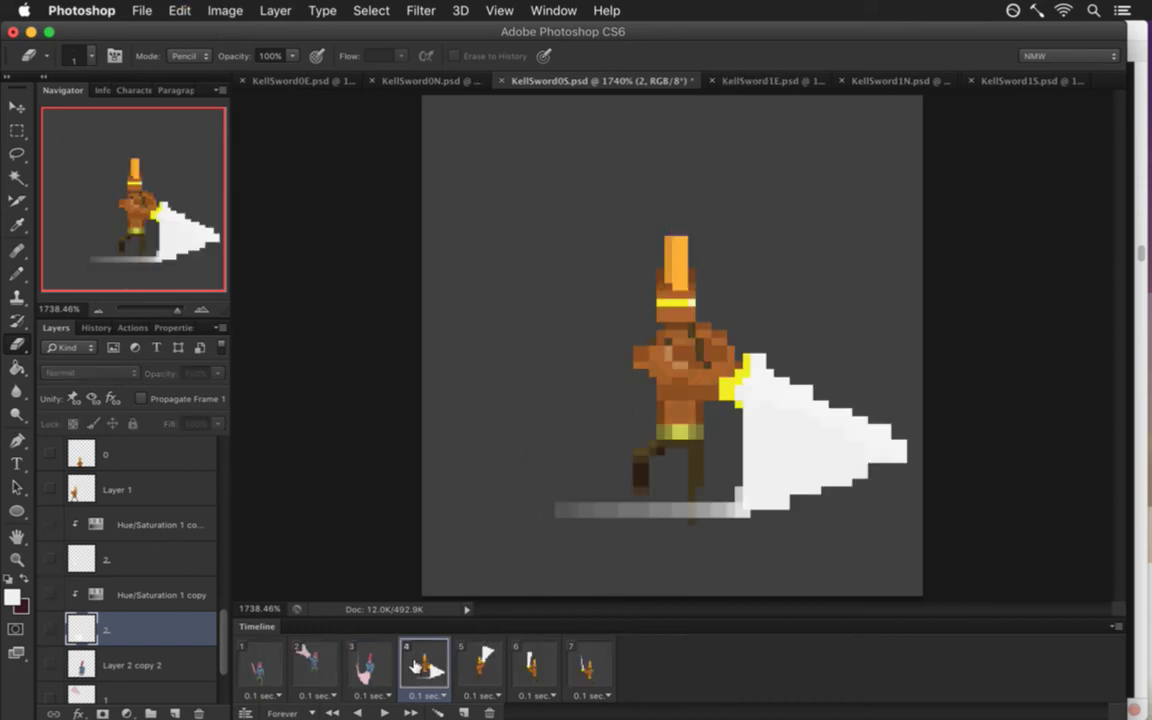
{"action": "scroll", "coordinate": [119, 590], "scroll_direction": "down", "scroll_amount": 2}
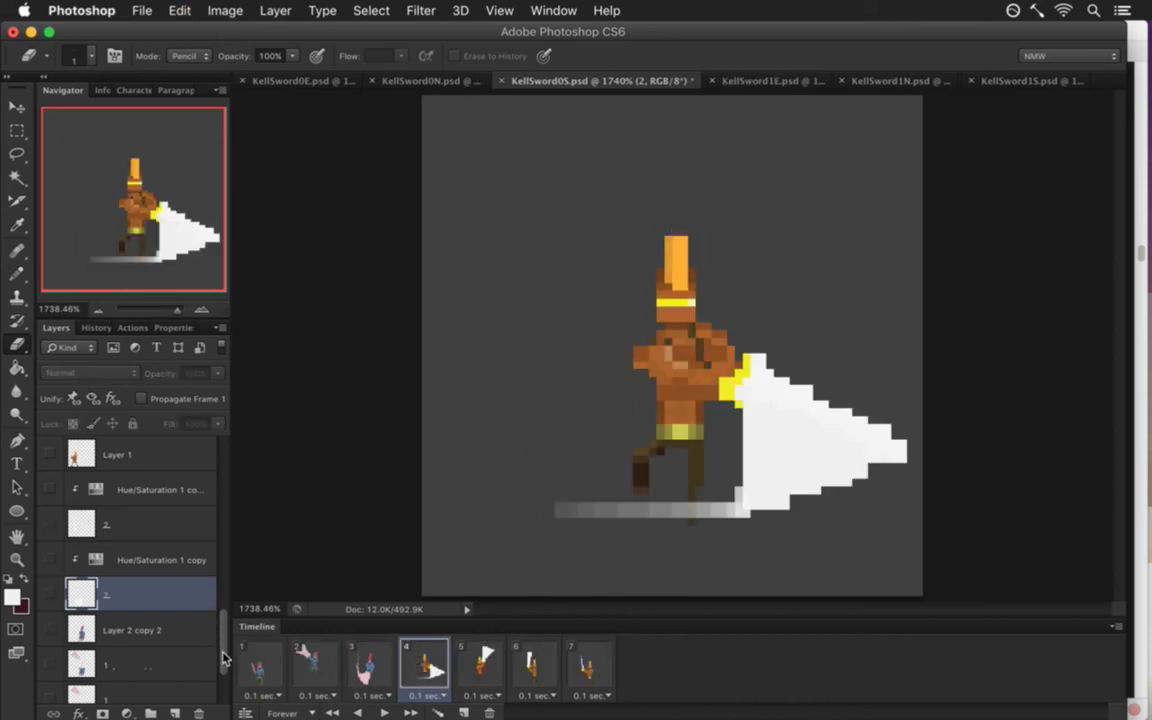
{"action": "left_click", "coordinate": [116, 595]}
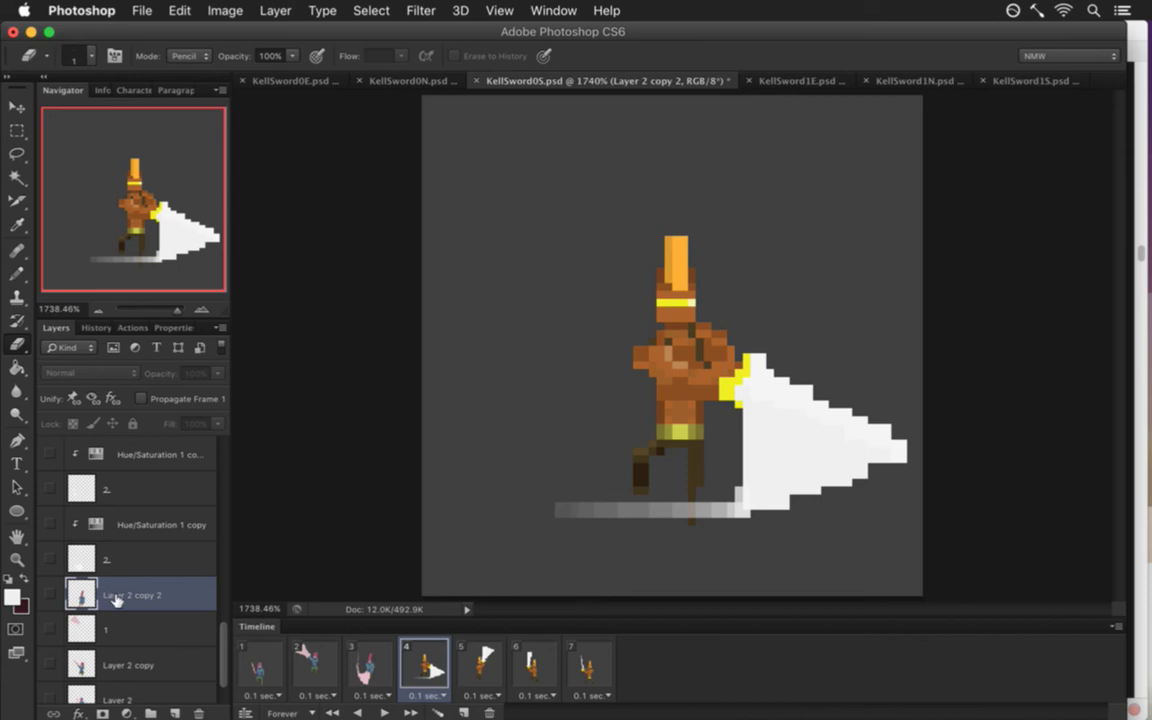
{"action": "key", "text": "ctrl+j"}
{"action": "left_click_drag", "start_coordinate": [75, 600], "coordinate": [146, 485]}
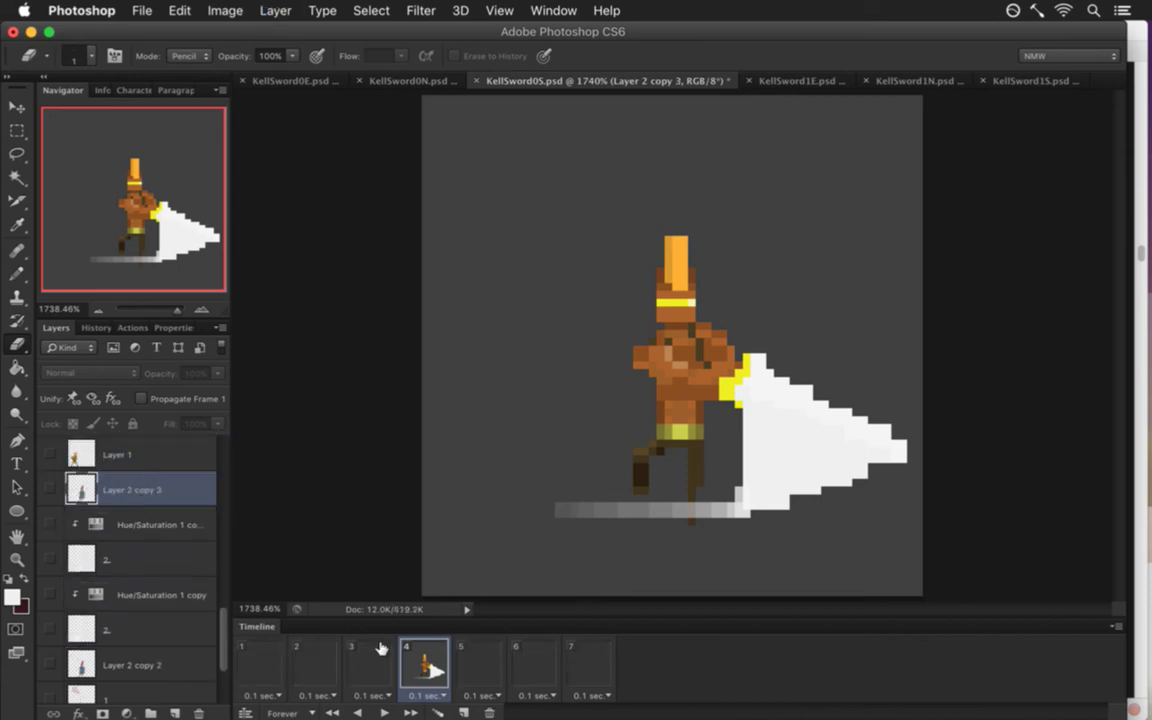
{"action": "left_click", "coordinate": [424, 655]}
{"action": "left_click", "coordinate": [50, 489]}
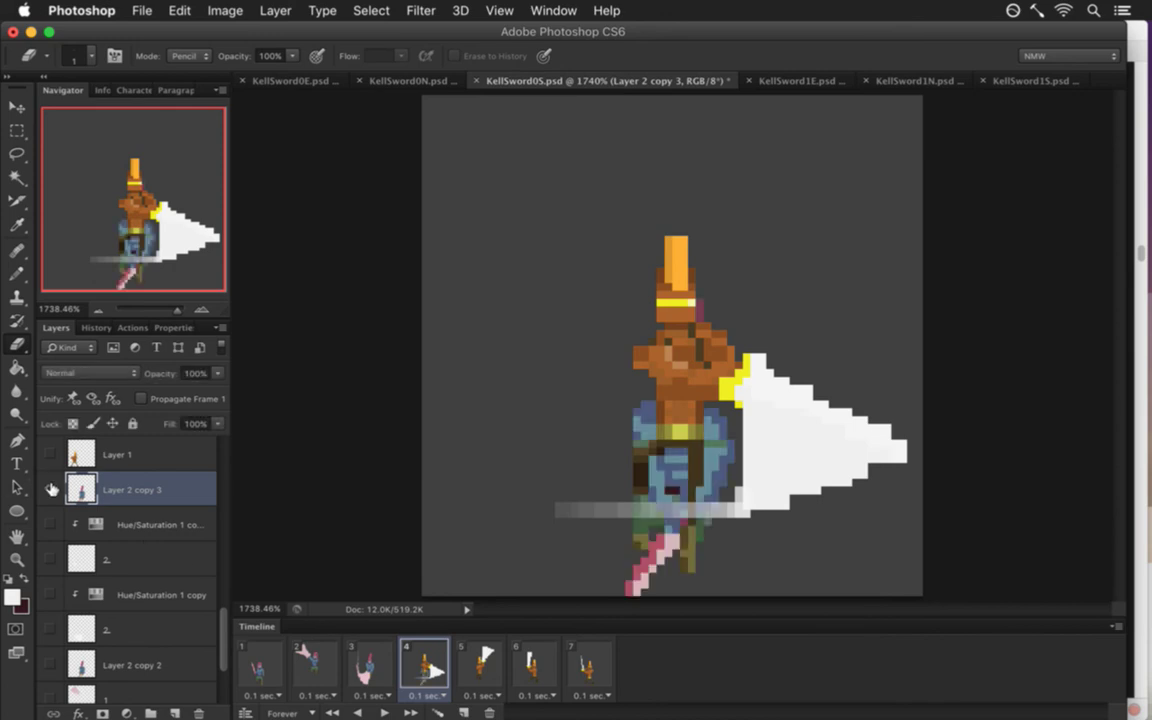
Move the copied character up until its shoulders and body line up with the old orange character's.
{"action": "key", "text": "v"}
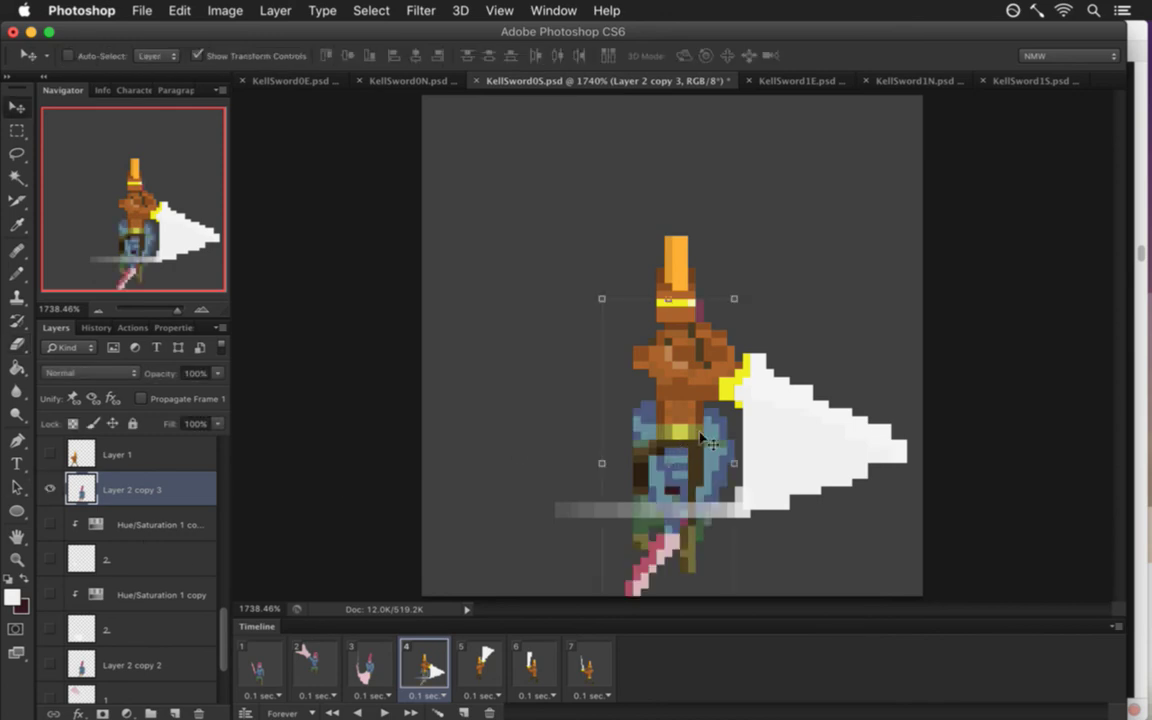
{"action": "key", "text": "Up"}
{"action": "key", "text": "Up"}
{"action": "key", "text": "Up"}
{"action": "key", "text": "Up"}
{"action": "key", "text": "Up"}
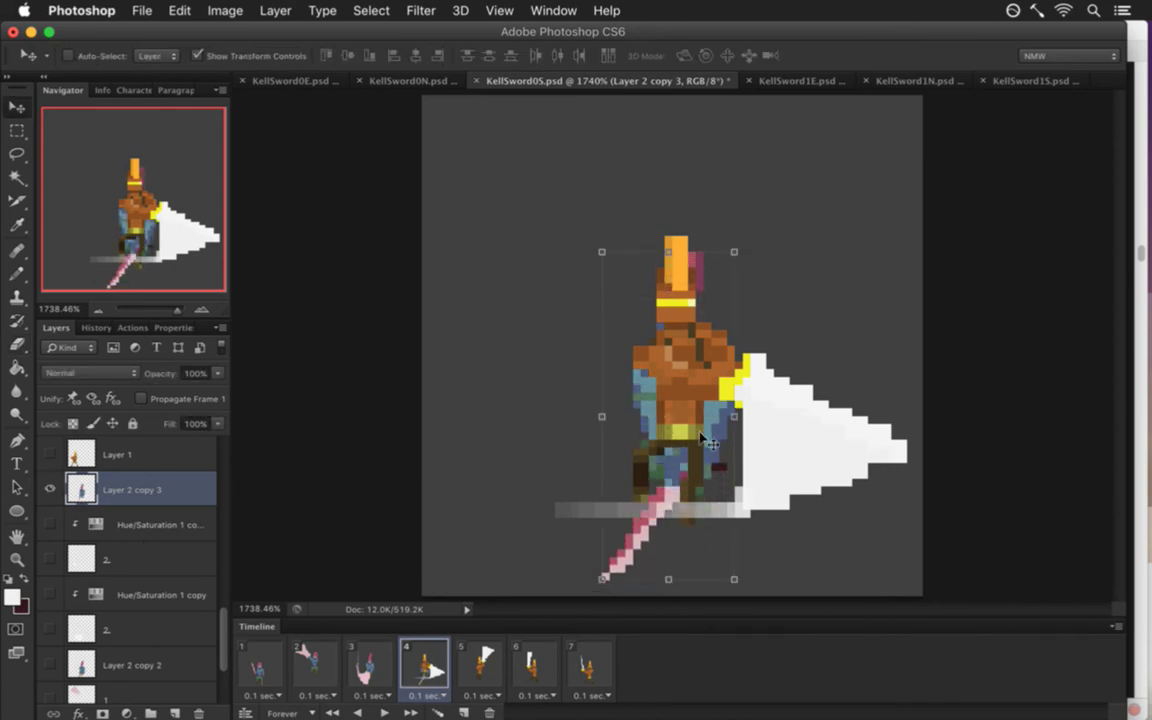
{"action": "key", "text": "Up"}
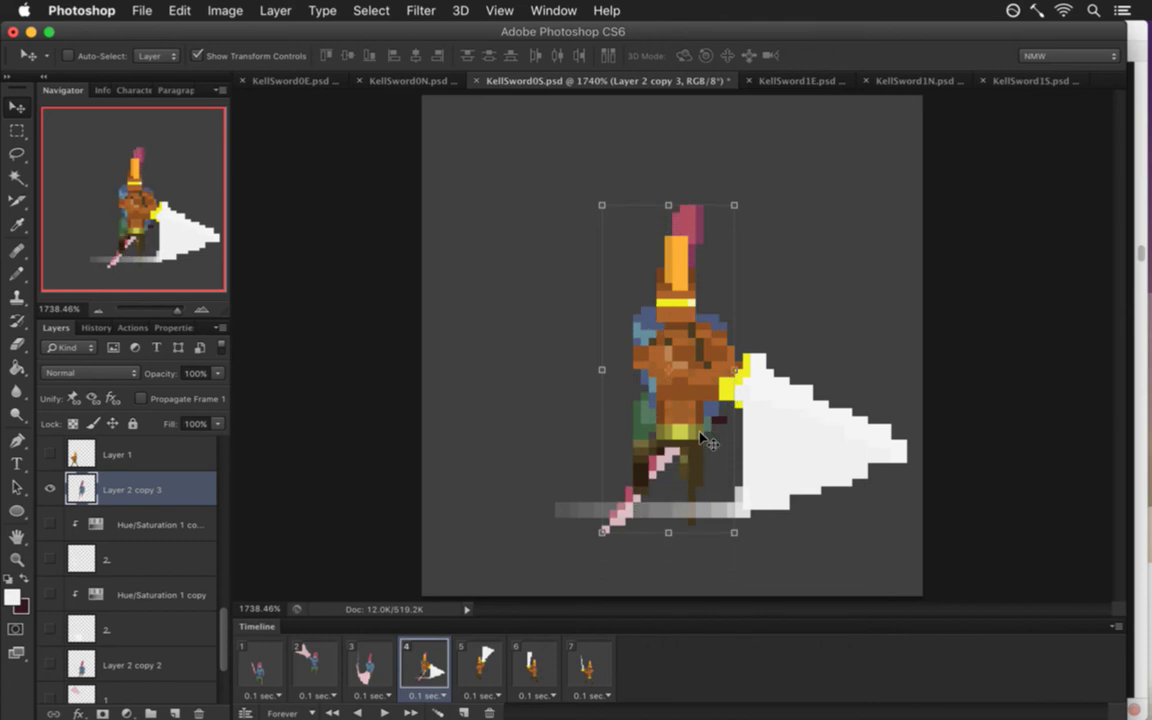
{"action": "key", "text": "Down"}
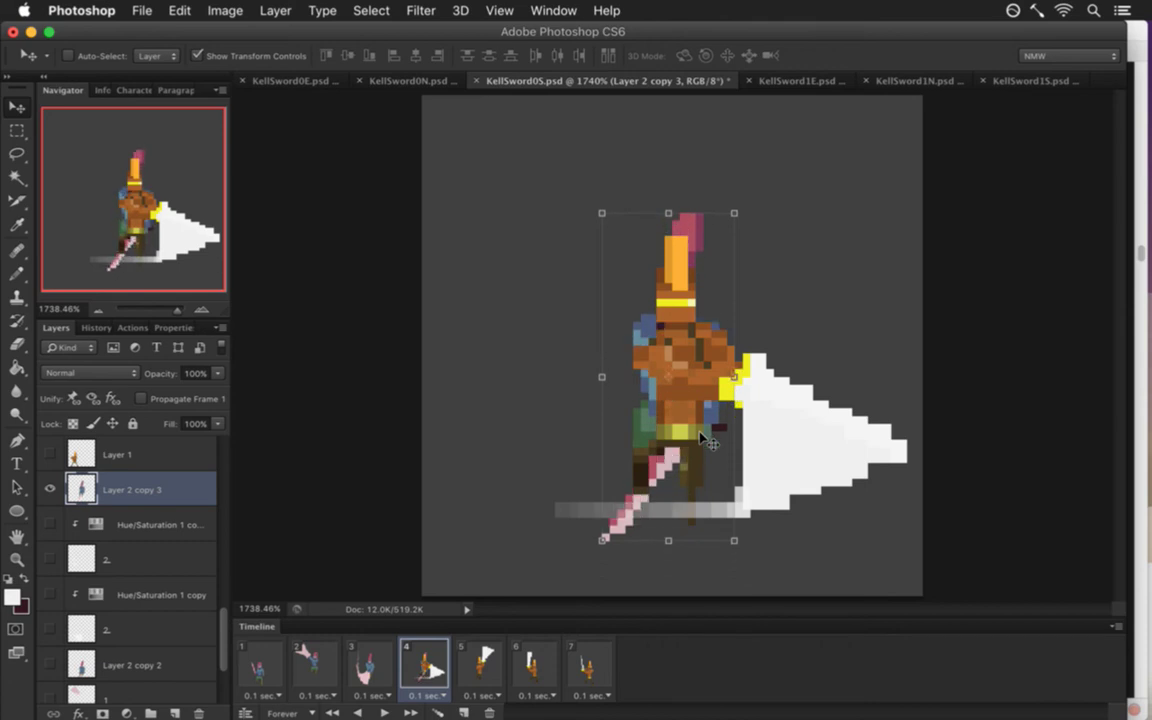
Hide the old orange body layer 3 and the layer 3 holding the yellow arm in frame 4.
{"action": "key", "text": "m"}
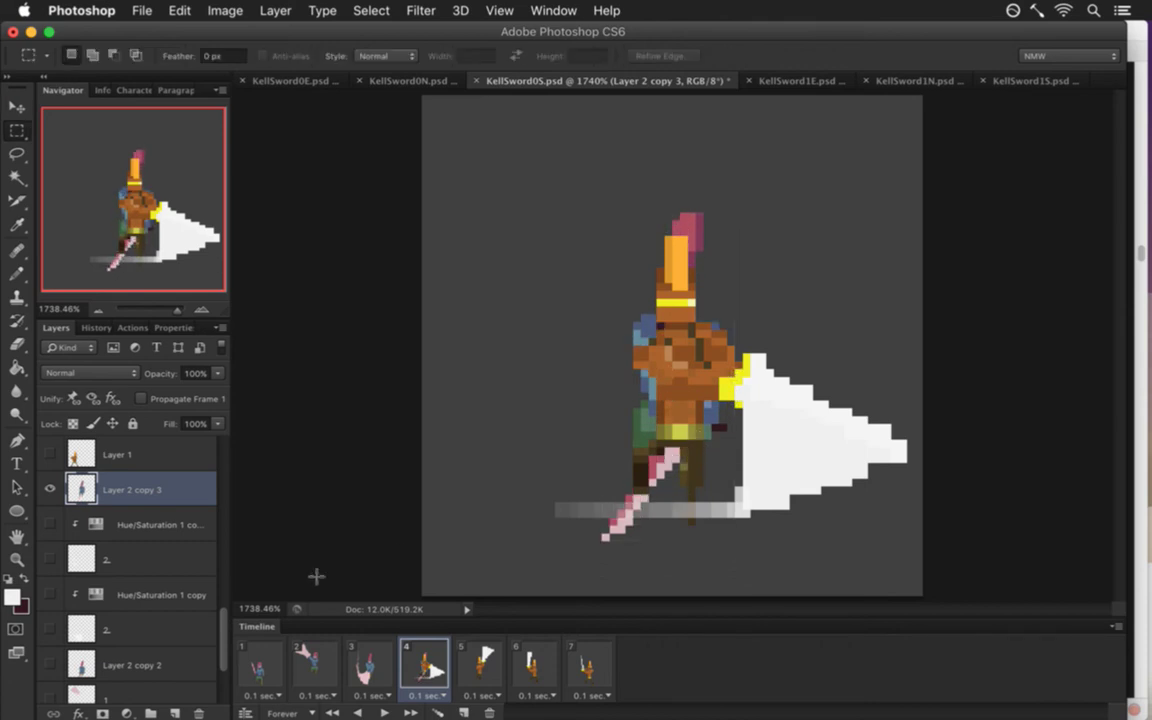
{"action": "scroll", "coordinate": [212, 565], "scroll_direction": "up", "scroll_amount": 3}
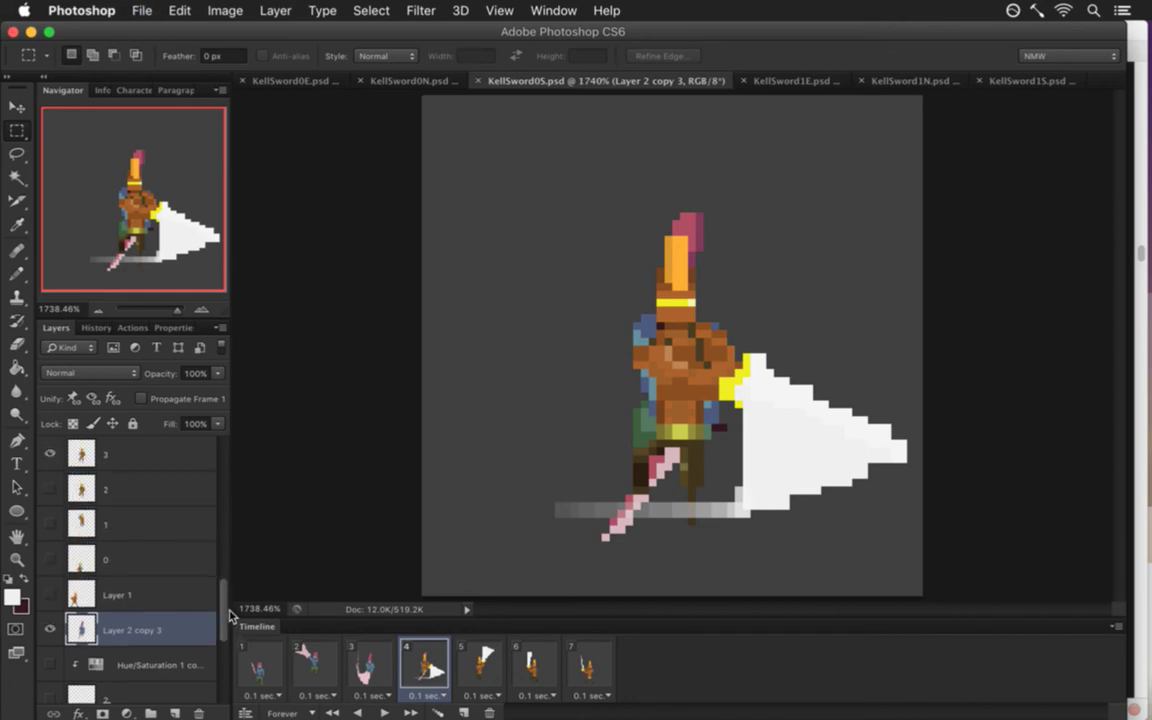
{"action": "left_click", "coordinate": [50, 488]}
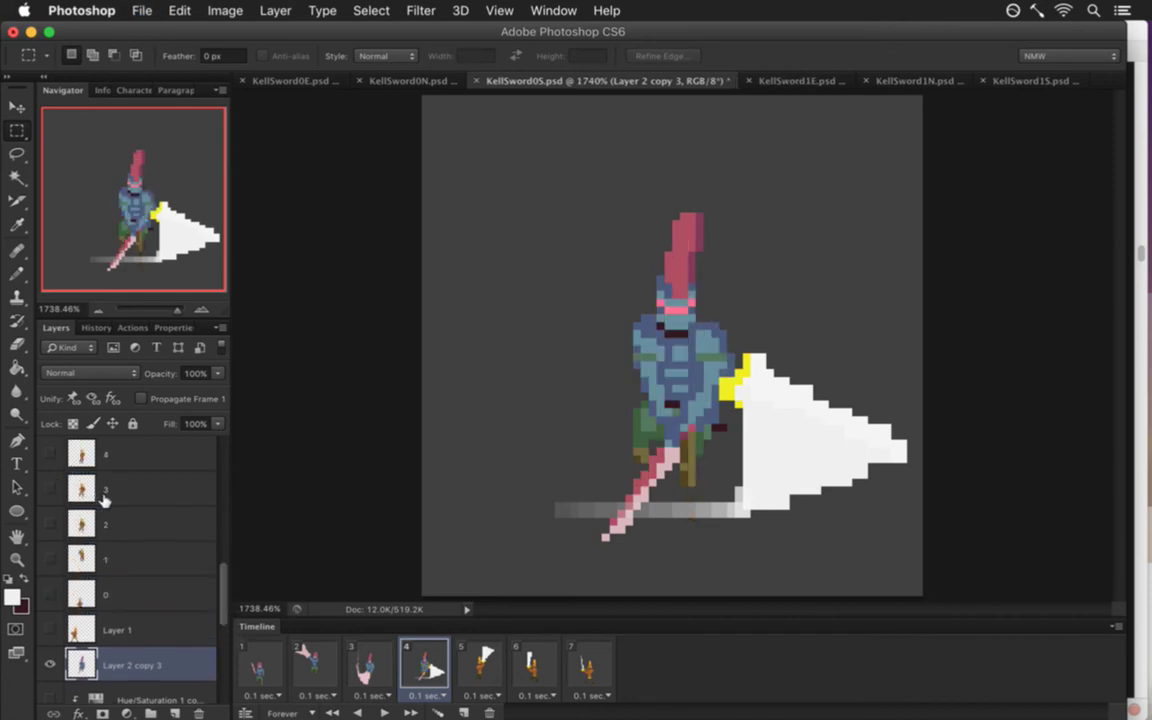
{"action": "left_click_drag", "start_coordinate": [228, 597], "coordinate": [221, 506]}
{"action": "left_click", "coordinate": [52, 558]}
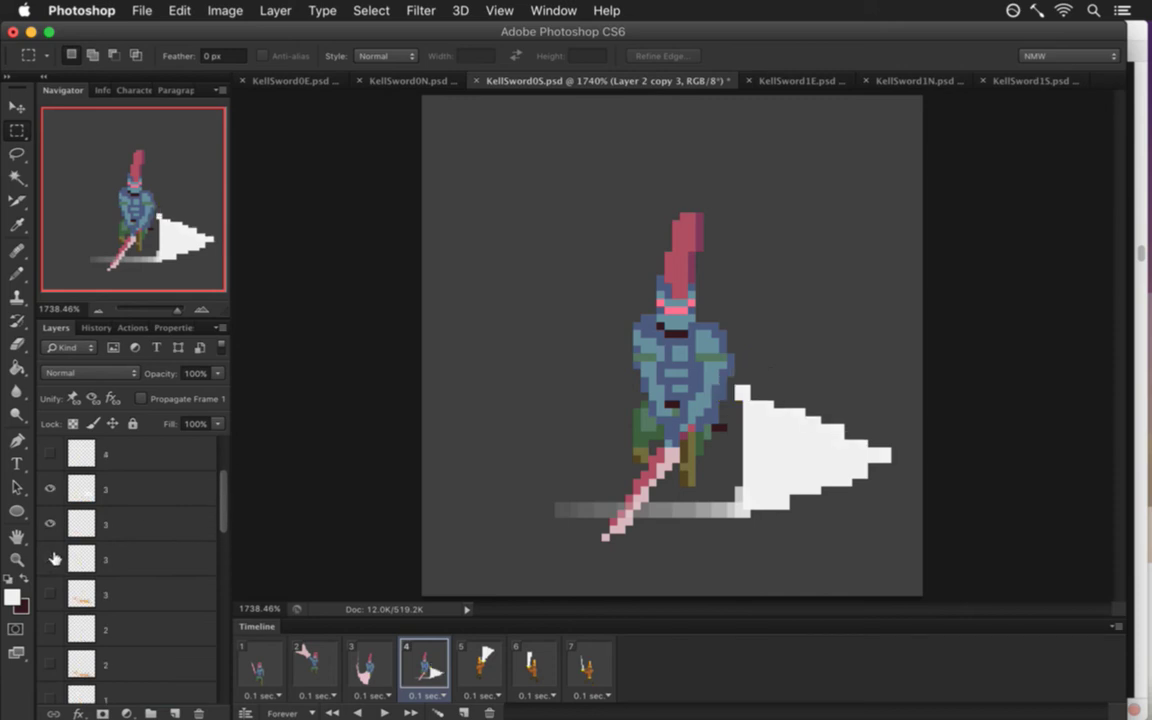
{"action": "left_click", "coordinate": [52, 558]}
{"action": "left_click", "coordinate": [52, 558]}
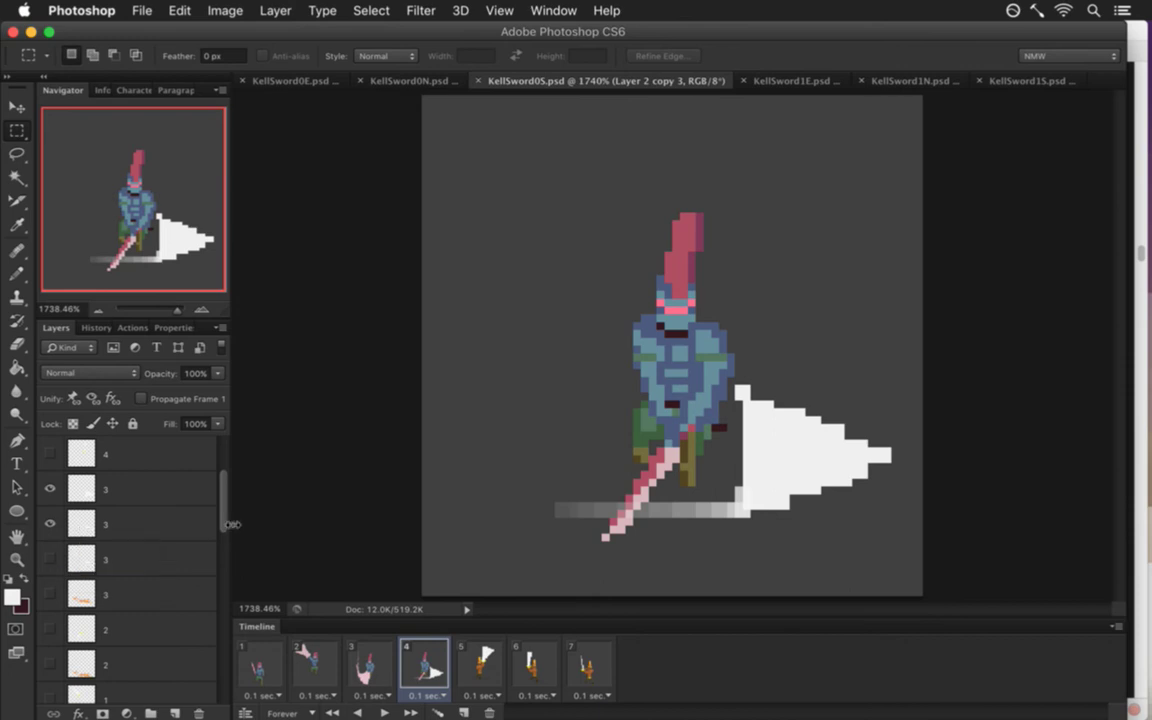
Select the two white slash layers named 3 and move them directly above Layer 2 copy 3.
{"action": "left_click", "coordinate": [130, 517]}
{"action": "left_click", "coordinate": [50, 523]}
{"action": "left_click", "coordinate": [50, 523]}
{"action": "left_click", "coordinate": [178, 498], "text": "shift"}
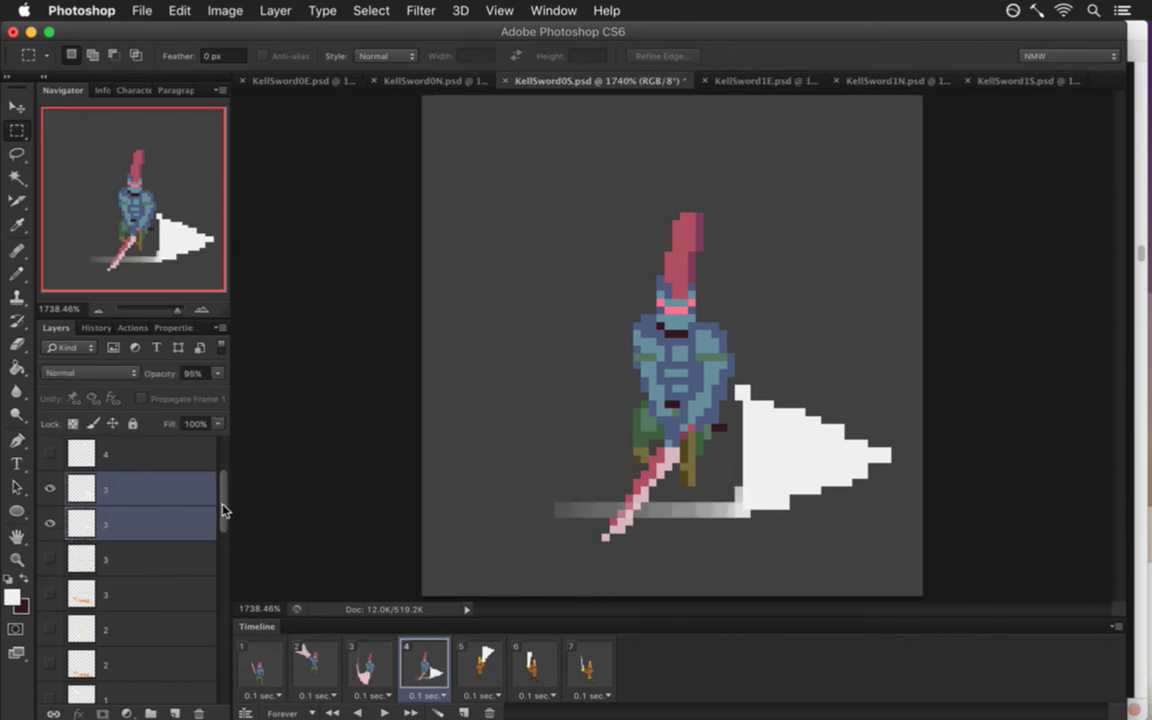
{"action": "scroll", "coordinate": [220, 500], "scroll_direction": "down", "scroll_amount": 2}
{"action": "left_click_drag", "start_coordinate": [195, 506], "coordinate": [152, 489]}
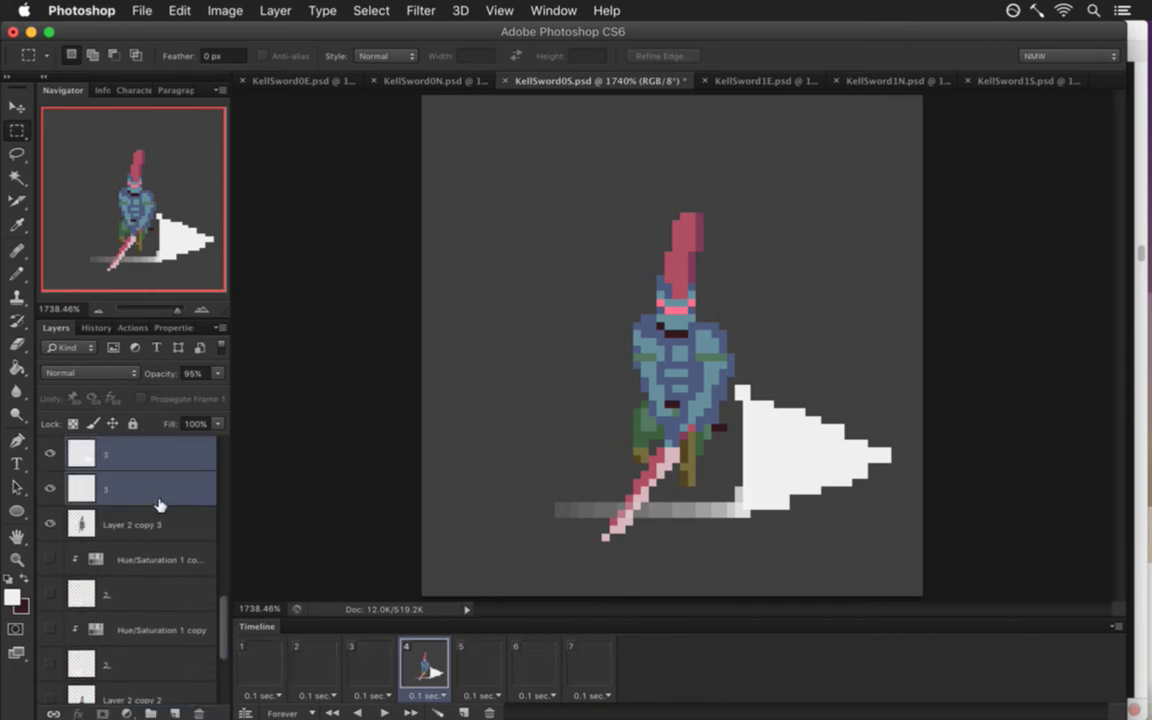
Duplicate the Hue/Saturation 1 copy 2 adjustment and clip the duplicate to the lower slash layer 3.
{"action": "left_click", "coordinate": [157, 521]}
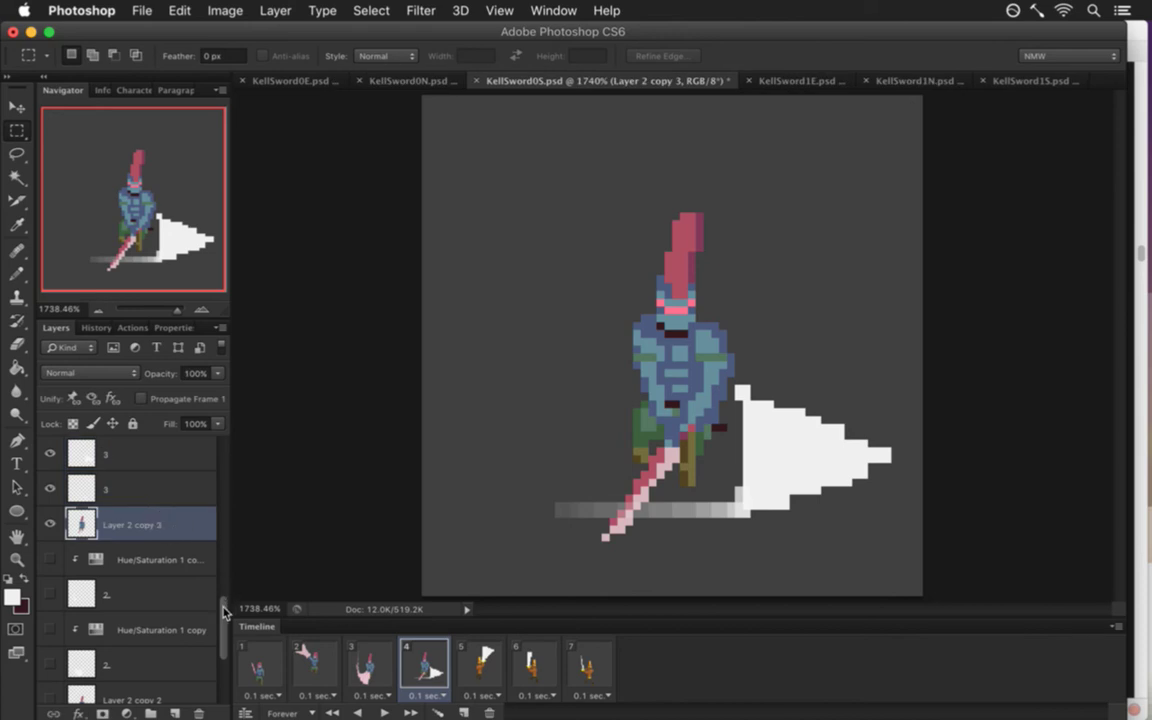
{"action": "scroll", "coordinate": [218, 605], "scroll_direction": "up", "scroll_amount": 2}
{"action": "left_click", "coordinate": [146, 612]}
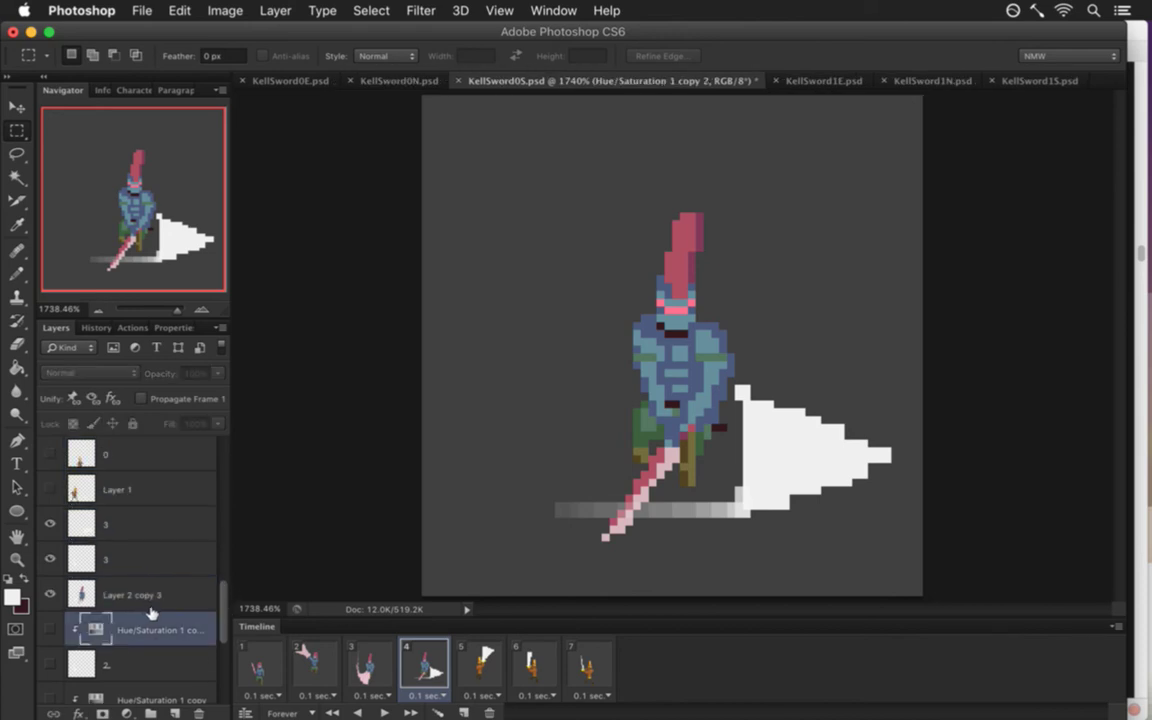
{"action": "key", "text": "super+j"}
{"action": "left_click_drag", "start_coordinate": [129, 624], "coordinate": [92, 551]}
{"action": "left_click", "coordinate": [105, 577], "text": "alt"}
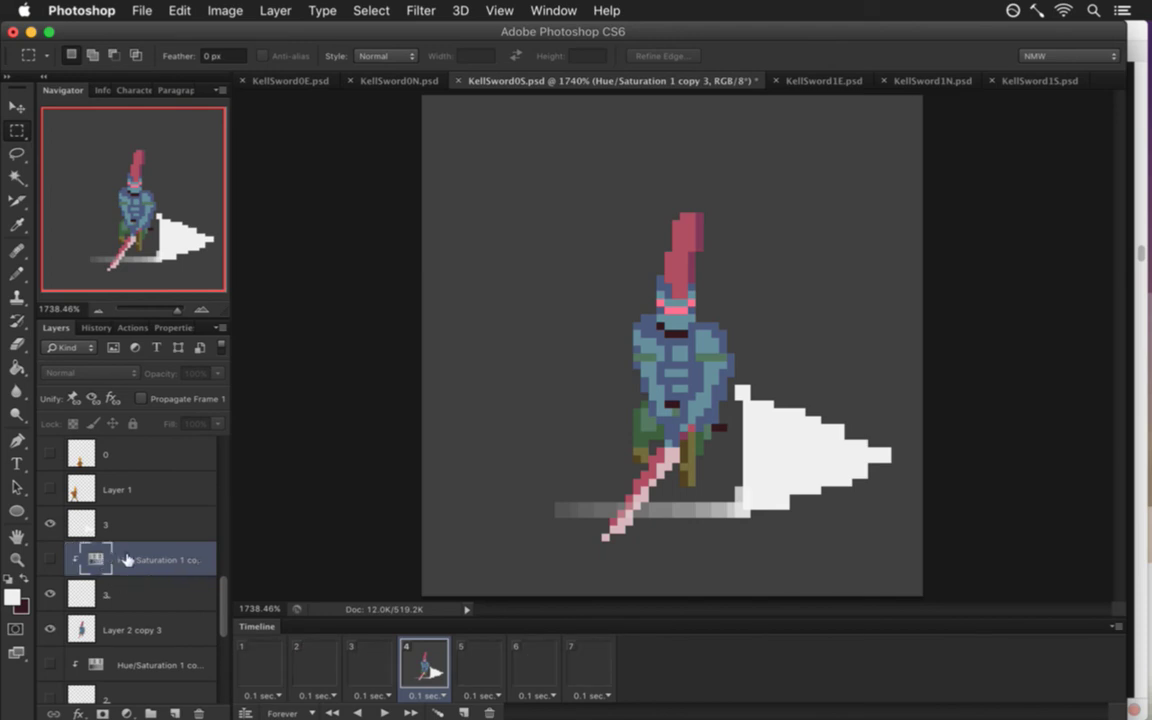
Duplicate the clipped adjustment again, clip it to the upper slash layer 3, make it visible, and save.
{"action": "key", "text": "super+j"}
{"action": "left_click_drag", "start_coordinate": [92, 558], "coordinate": [110, 522]}
{"action": "left_click", "coordinate": [80, 541], "text": "alt"}
{"action": "left_click", "coordinate": [50, 524]}
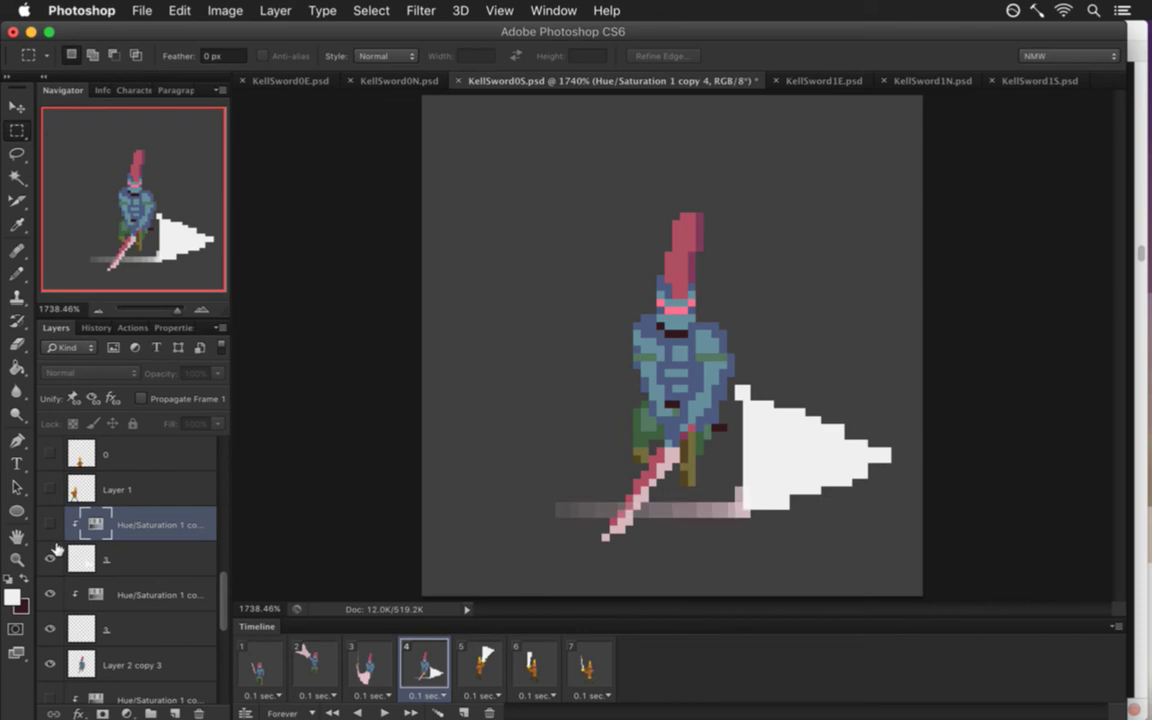
{"action": "key", "text": "super+s"}
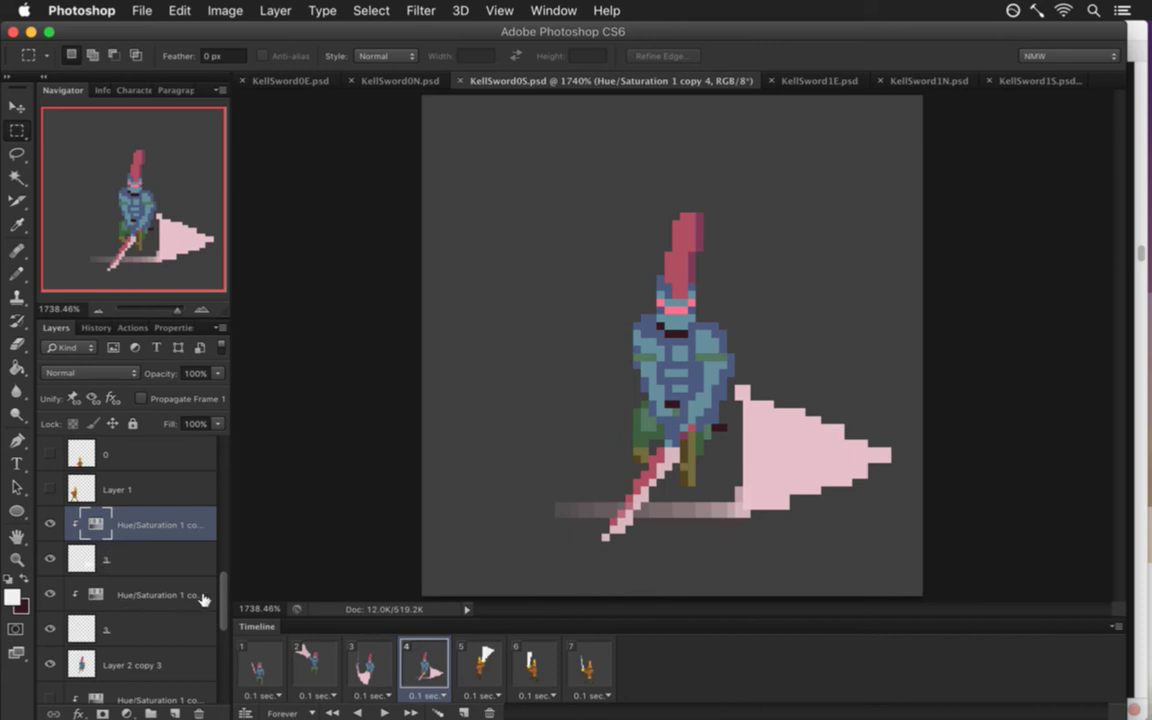
Select the torso and sword on Layer 2 copy 3 in frame 4, rotate them about 26.5° counterclockwise, and shift them right beneath the head.
{"action": "left_click_drag", "start_coordinate": [223, 597], "coordinate": [222, 612]}
{"action": "left_click", "coordinate": [105, 598]}
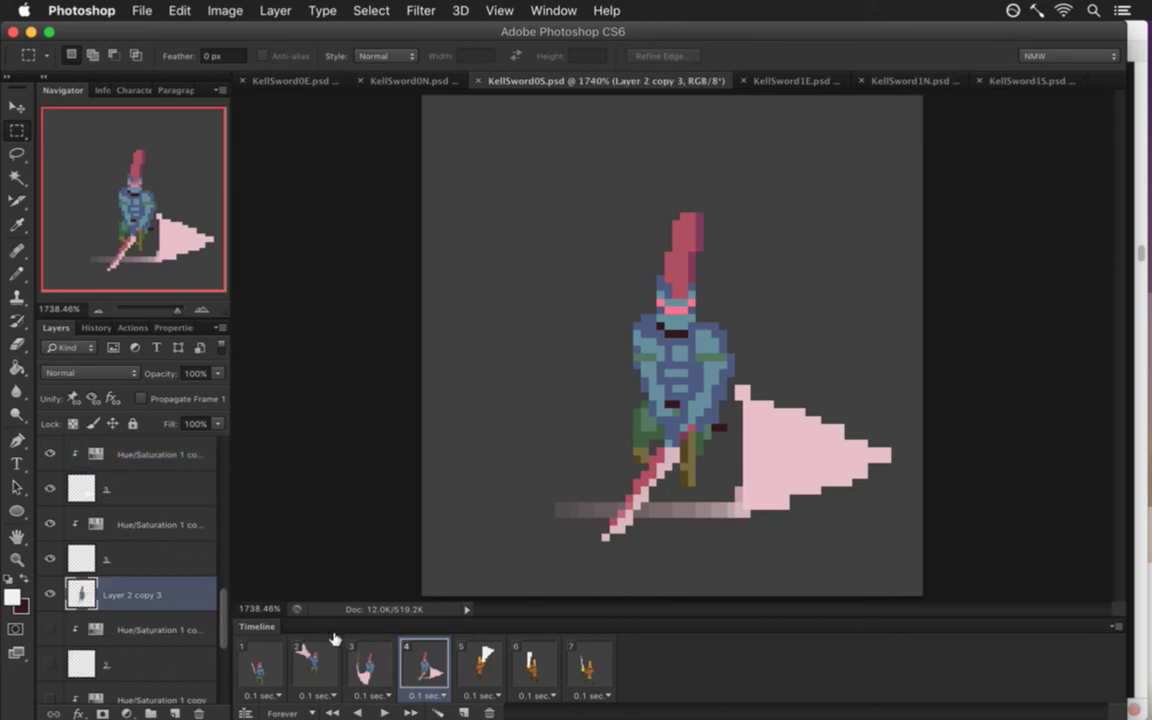
{"action": "left_click", "coordinate": [375, 658]}
{"action": "left_click", "coordinate": [421, 660]}
{"action": "left_click_drag", "start_coordinate": [578, 487], "coordinate": [649, 565]}
{"action": "left_click_drag", "start_coordinate": [660, 462], "coordinate": [674, 483]}
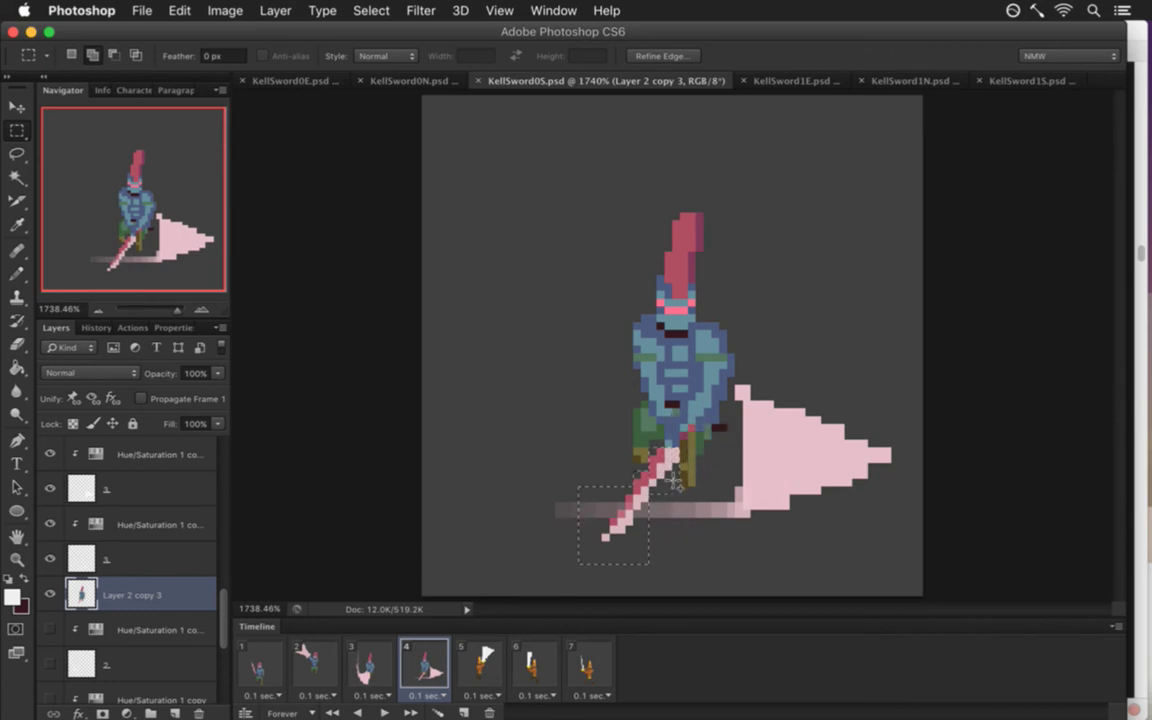
{"action": "left_click_drag", "start_coordinate": [625, 331], "coordinate": [734, 400]}
{"action": "left_click_drag", "start_coordinate": [655, 400], "coordinate": [703, 451]}
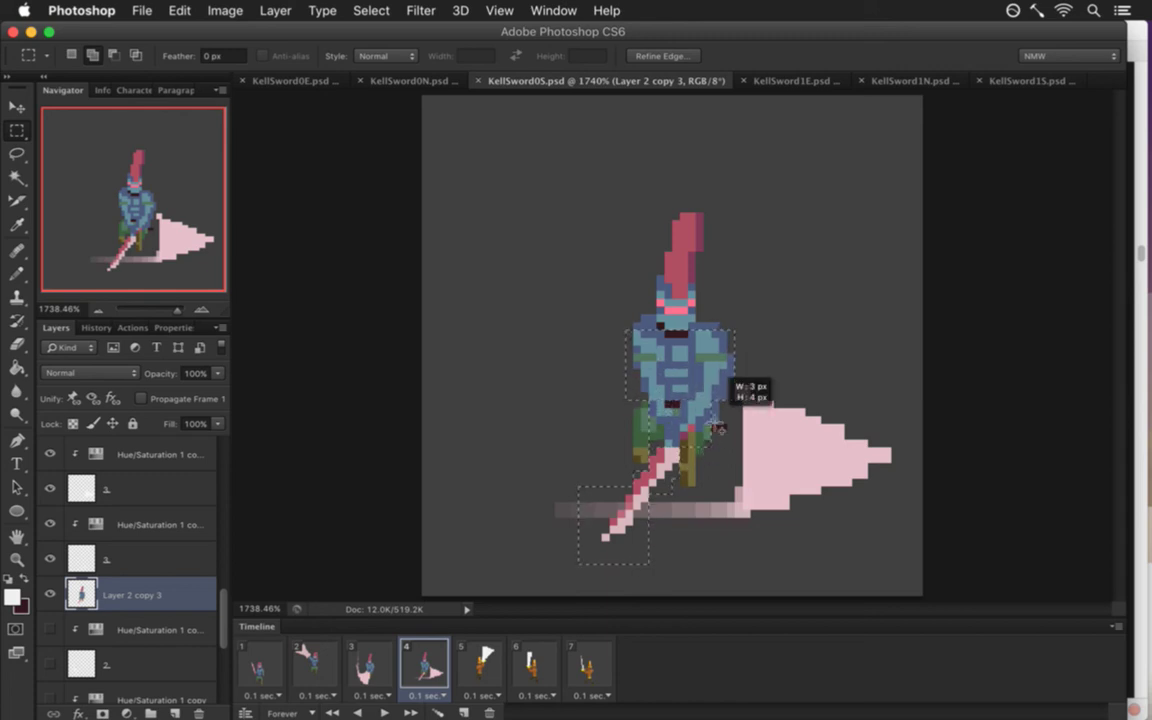
{"action": "left_click_drag", "start_coordinate": [714, 443], "coordinate": [689, 447]}
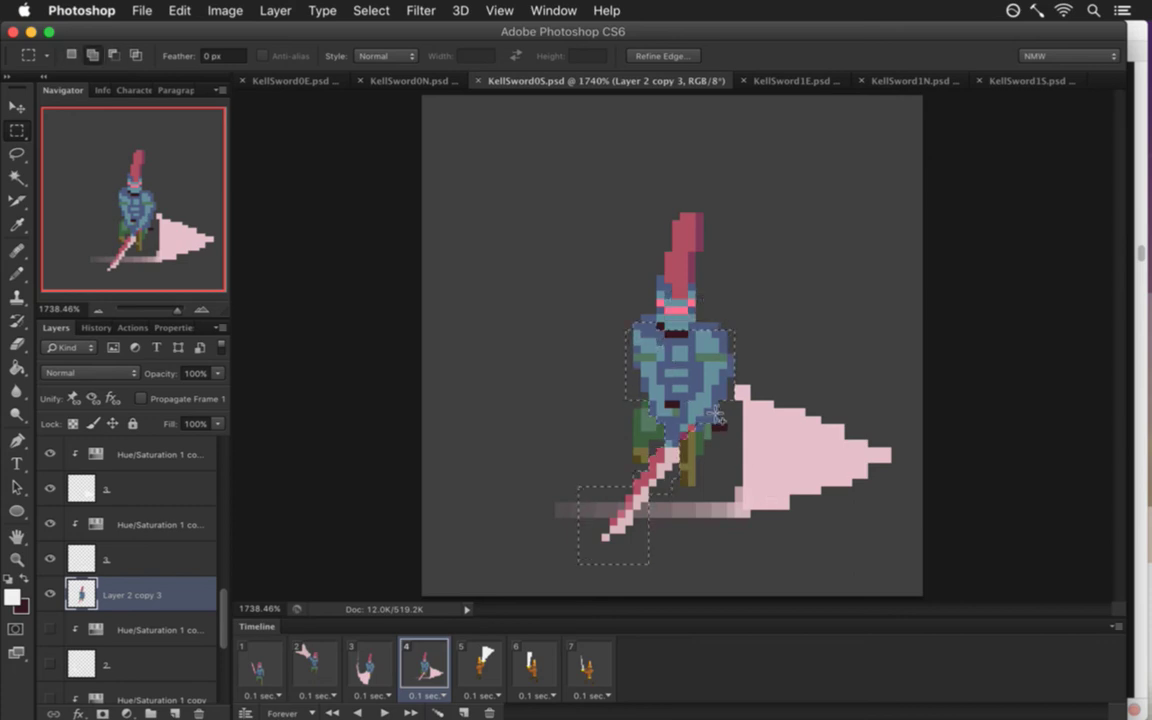
{"action": "left_click_drag", "start_coordinate": [655, 316], "coordinate": [723, 341]}
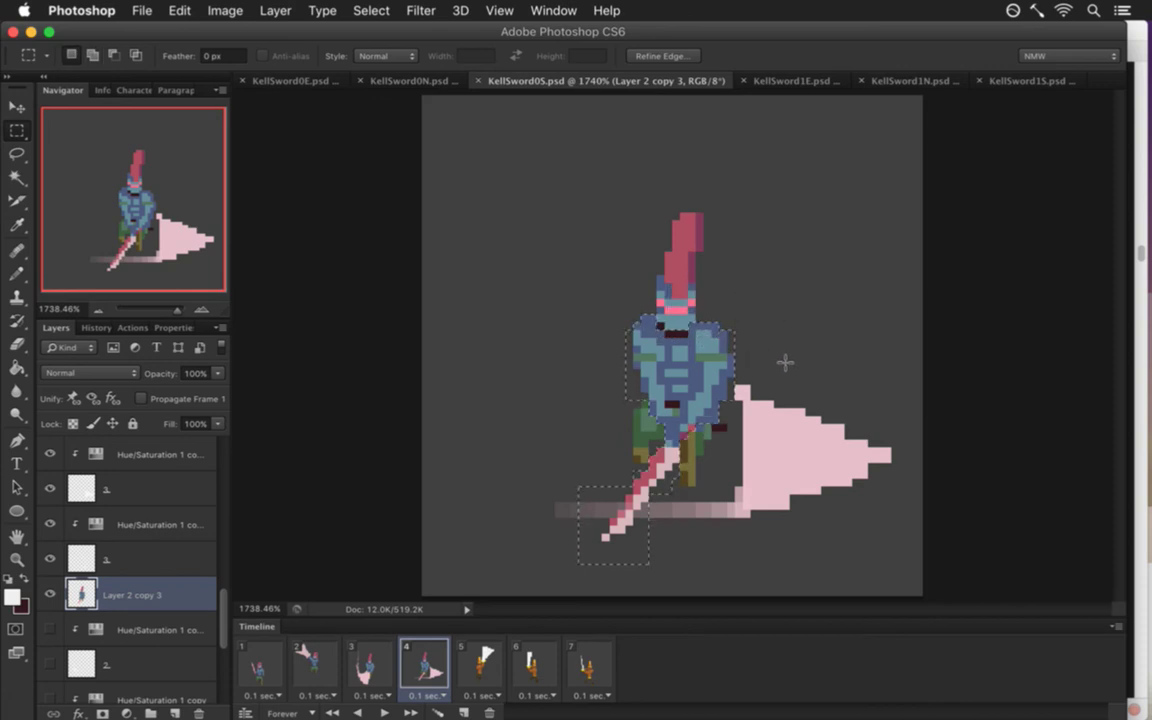
{"action": "key", "text": "v"}
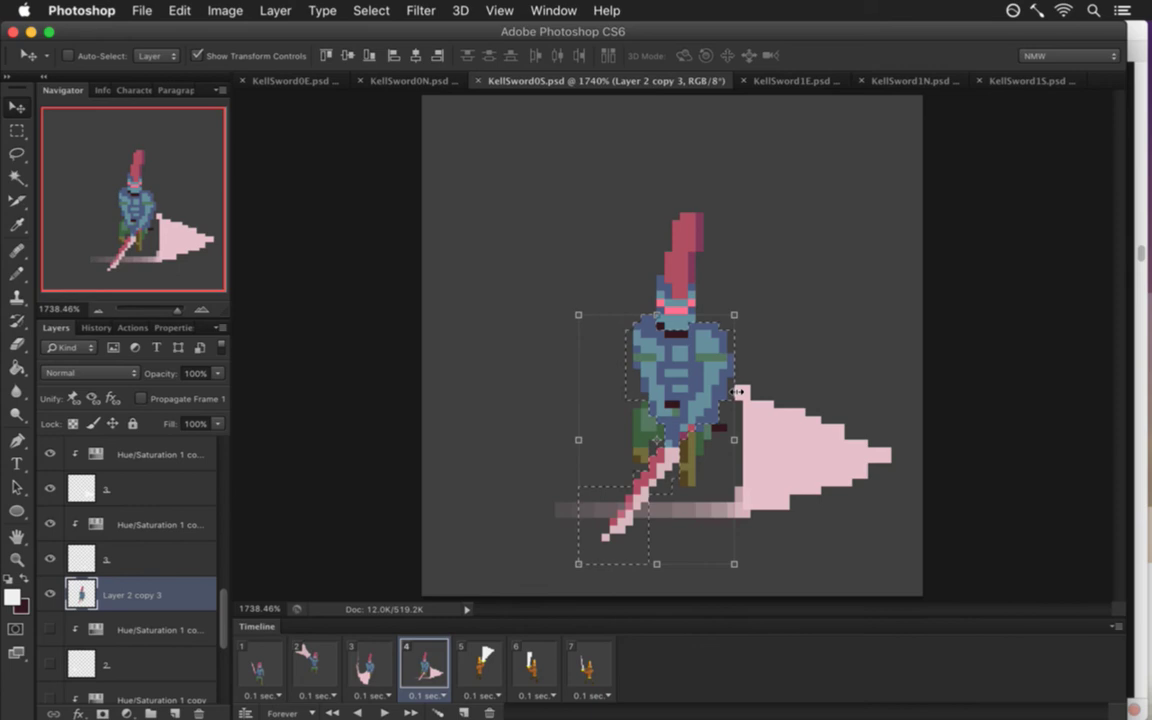
{"action": "left_click_drag", "start_coordinate": [565, 307], "coordinate": [488, 391]}
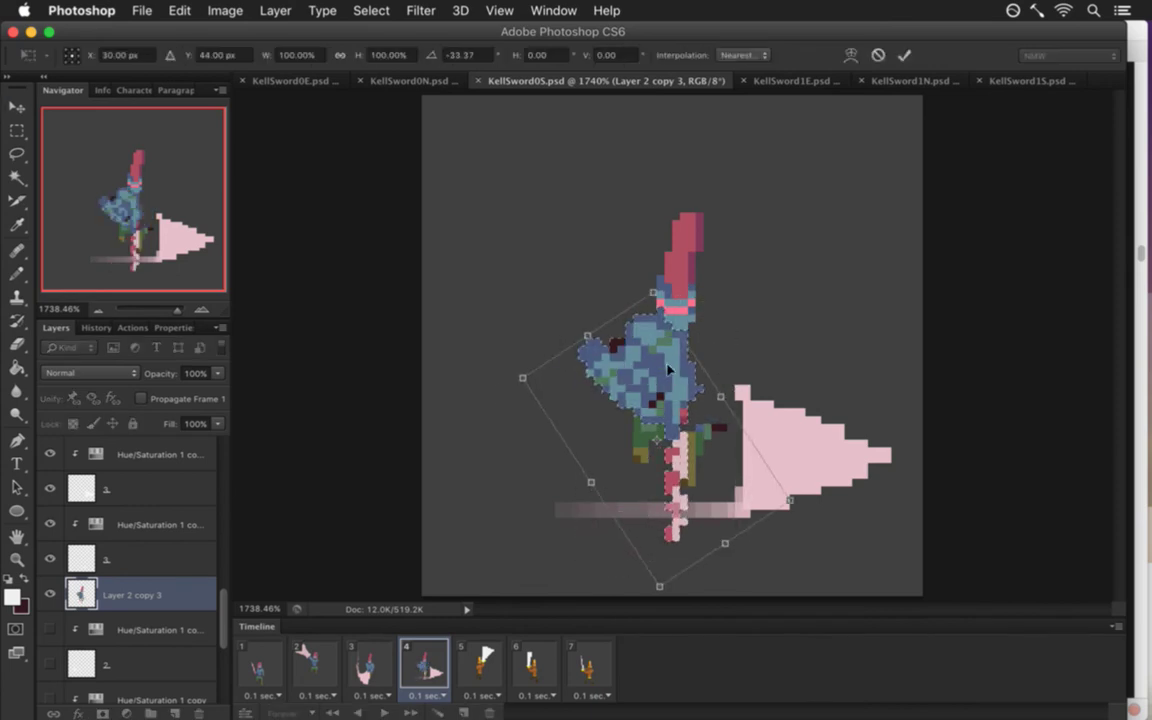
{"action": "left_click_drag", "start_coordinate": [670, 360], "coordinate": [715, 368]}
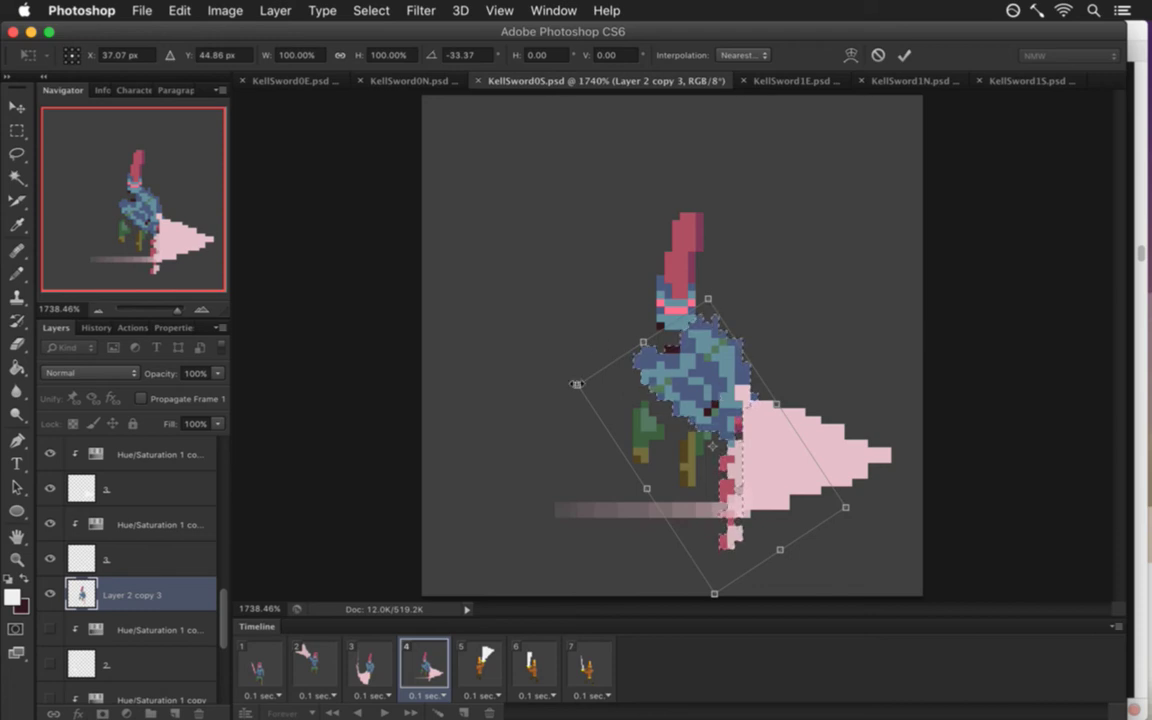
{"action": "left_click_drag", "start_coordinate": [510, 340], "coordinate": [563, 356]}
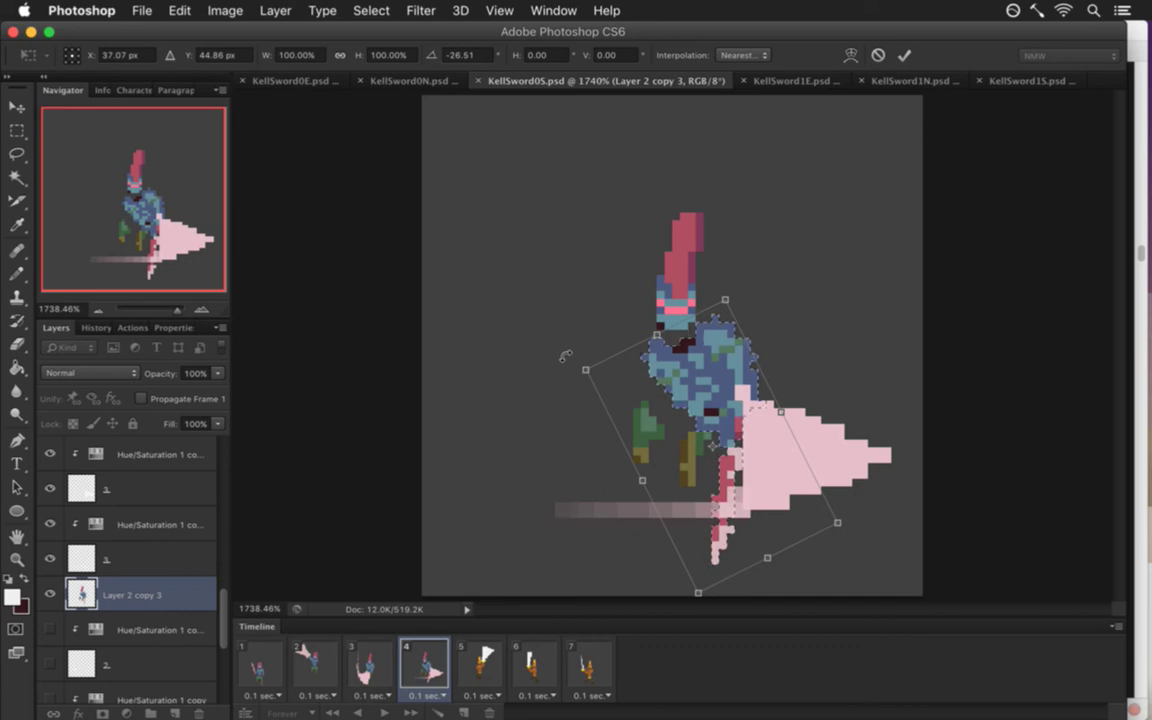
{"action": "key", "text": "Left"}
{"action": "key", "text": "Up"}
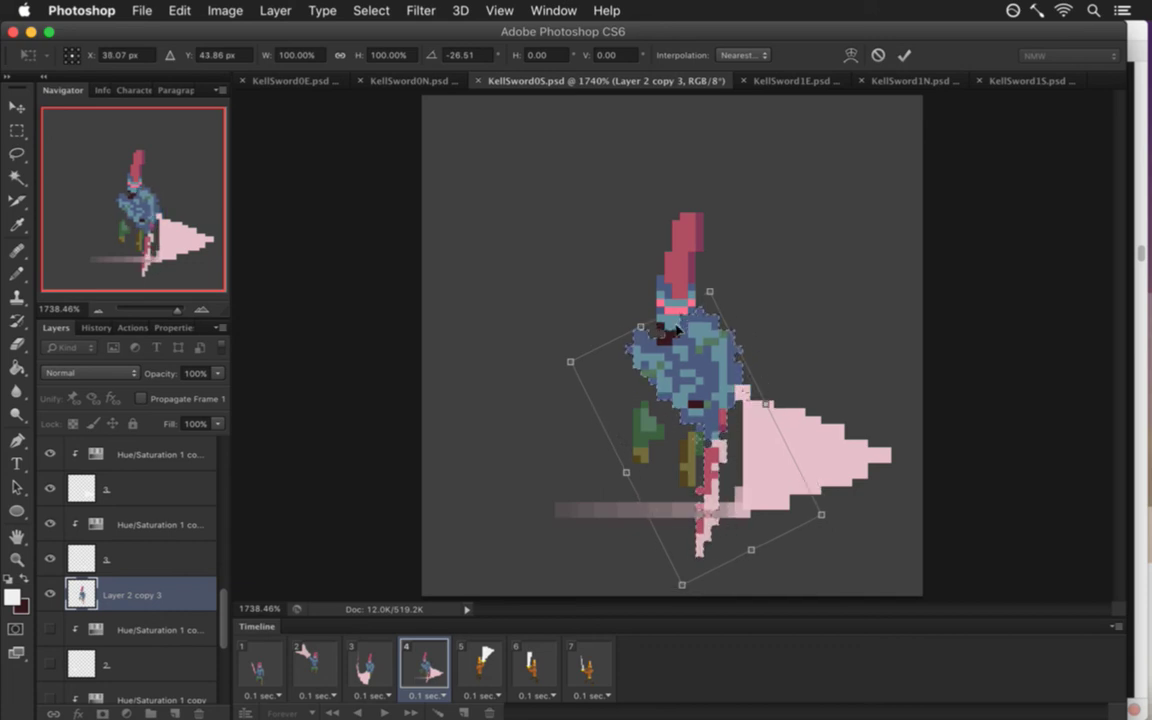
{"action": "key", "text": "Right"}
{"action": "key", "text": "Right"}
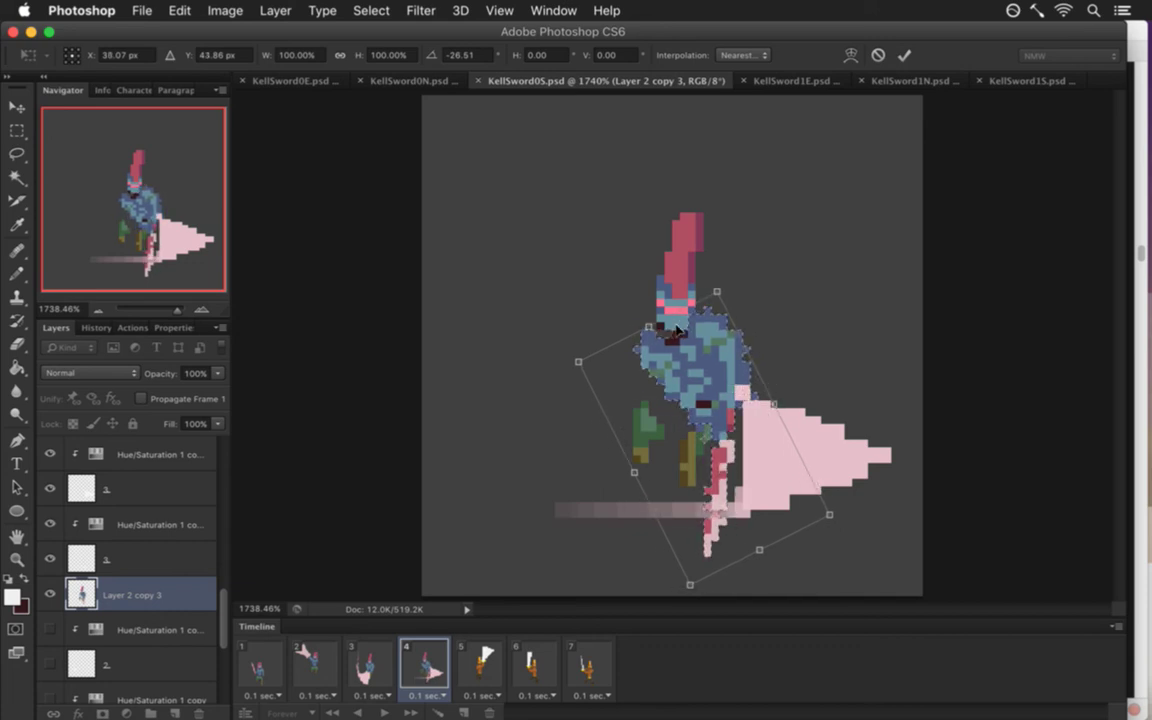
{"action": "key", "text": "Down"}
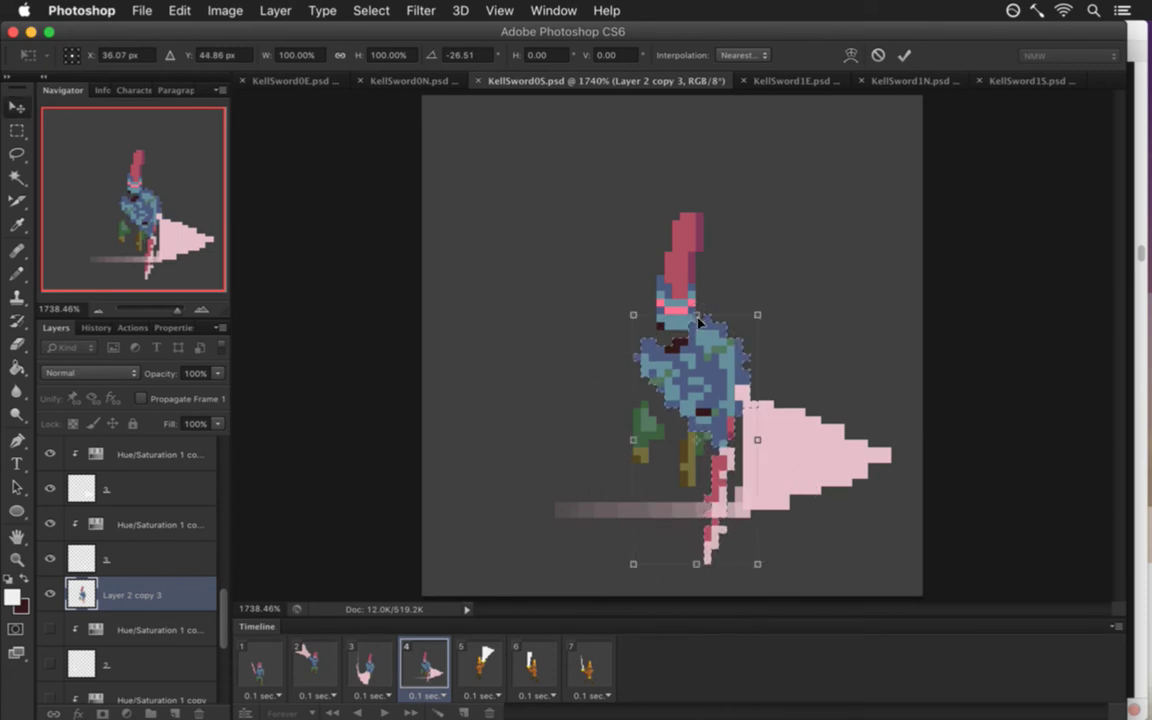
{"action": "key", "text": "Return"}
Compare frame 4's rotated torso and sword with the poses in frames 2 and 3.
{"action": "left_click", "coordinate": [372, 664]}
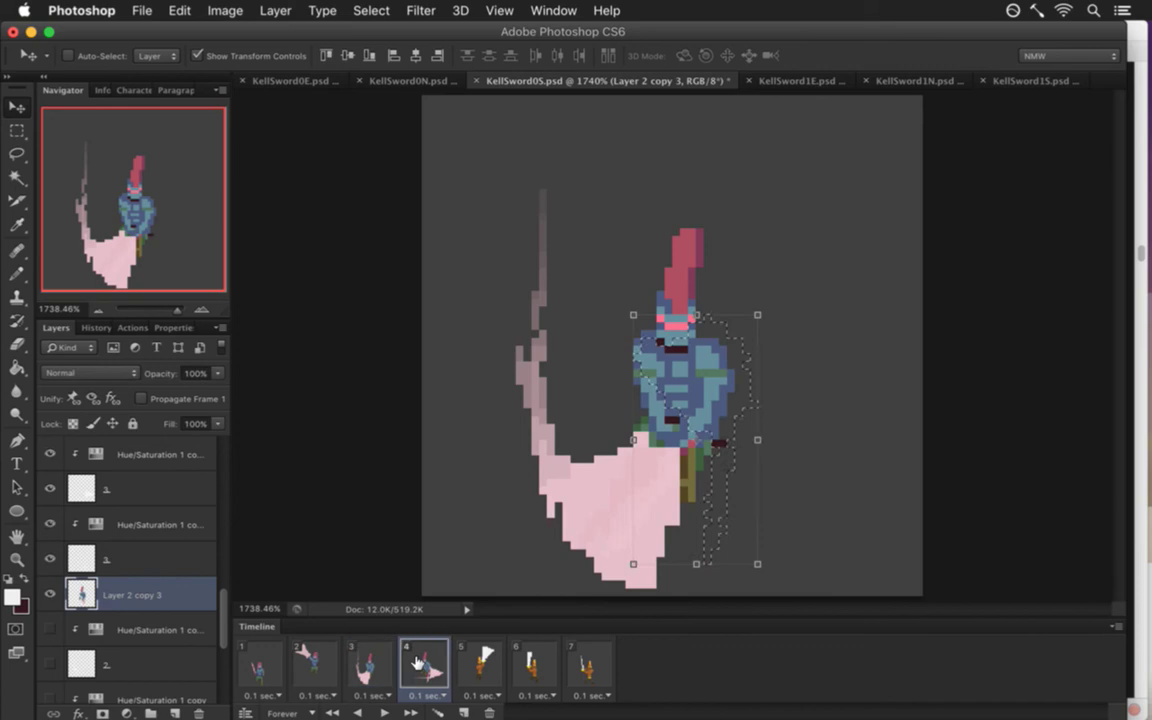
{"action": "left_click", "coordinate": [417, 664]}
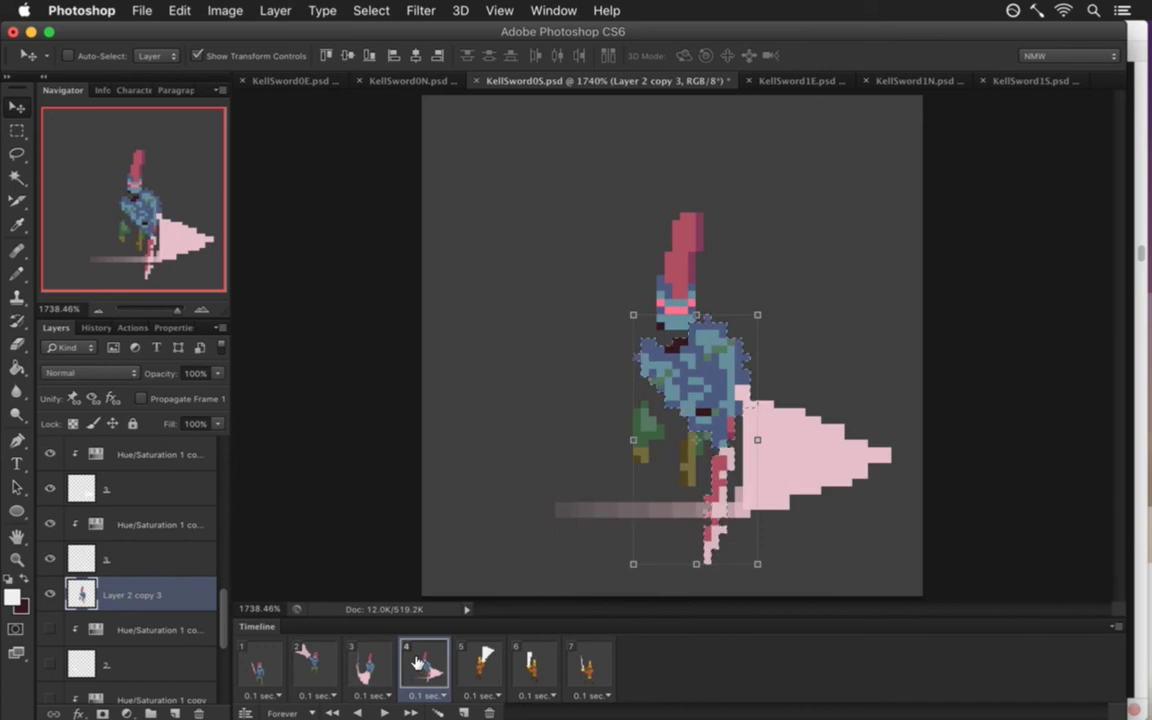
{"action": "left_click", "coordinate": [366, 664]}
{"action": "left_click", "coordinate": [430, 660]}
{"action": "left_click", "coordinate": [376, 658]}
{"action": "left_click", "coordinate": [420, 662]}
{"action": "left_click", "coordinate": [370, 662]}
{"action": "left_click", "coordinate": [421, 665]}
{"action": "left_click", "coordinate": [378, 662]}
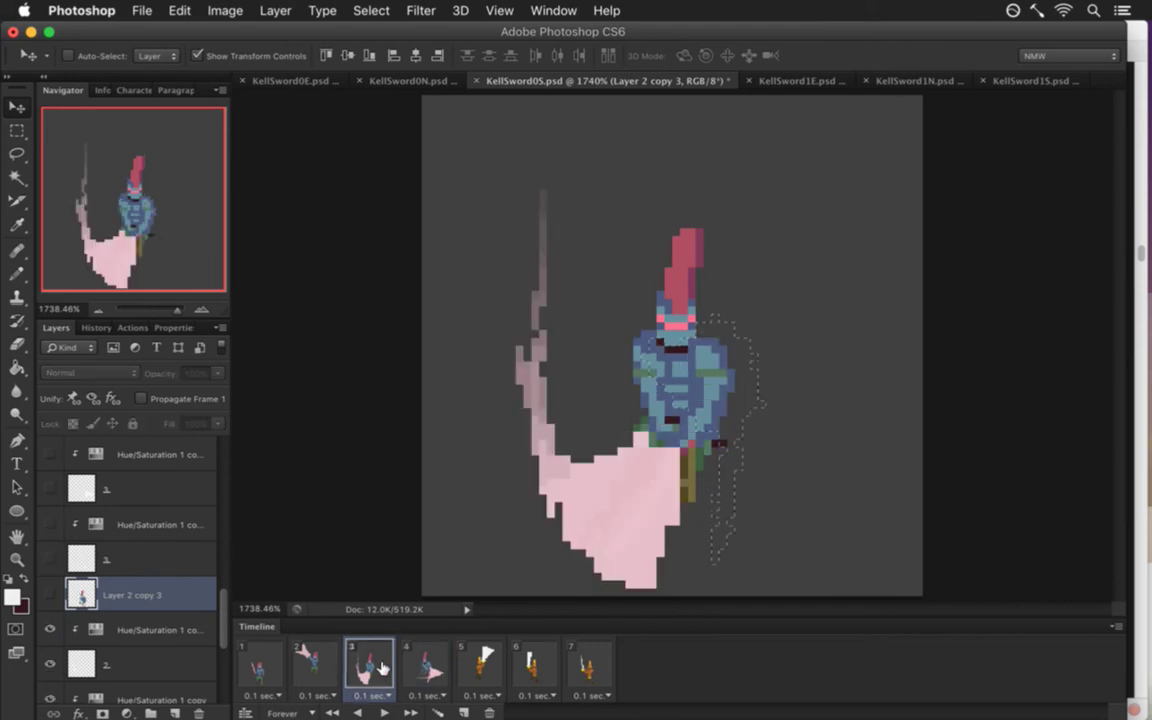
{"action": "left_click", "coordinate": [318, 662]}
{"action": "left_click", "coordinate": [366, 662]}
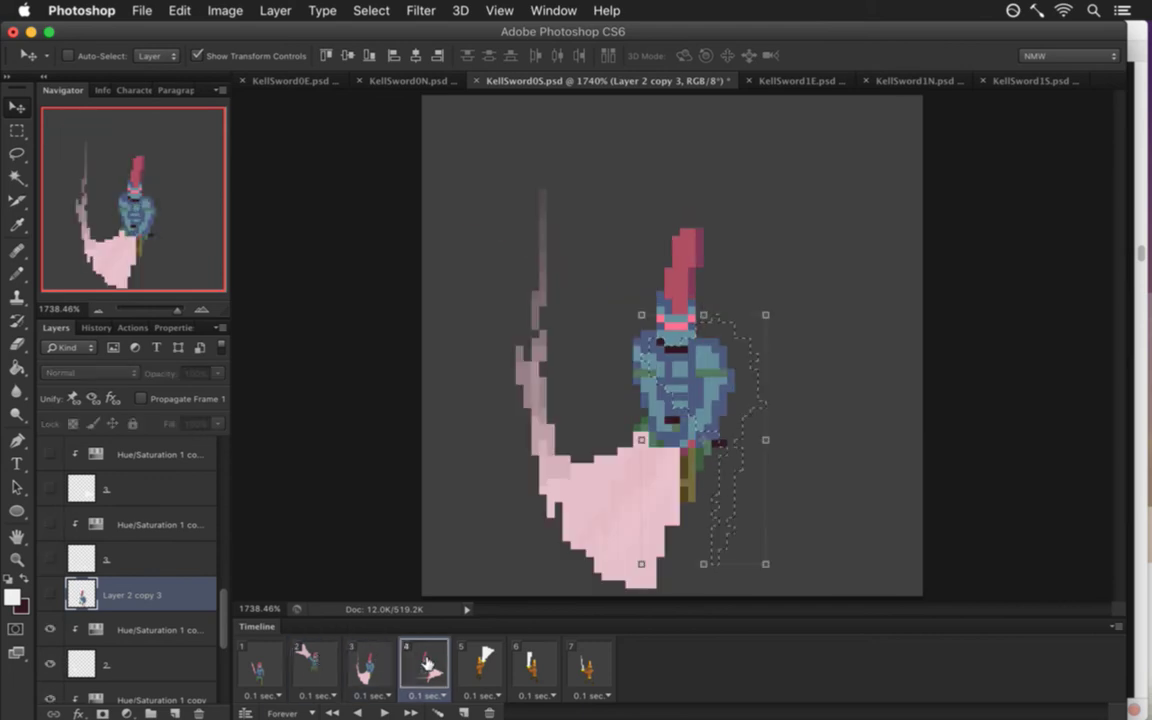
Nudge frame 4's torso and sword one pixel left, testing their vertical position against frame 3.
{"action": "left_click", "coordinate": [426, 662]}
{"action": "key", "text": "Left"}
{"action": "key", "text": "Up"}
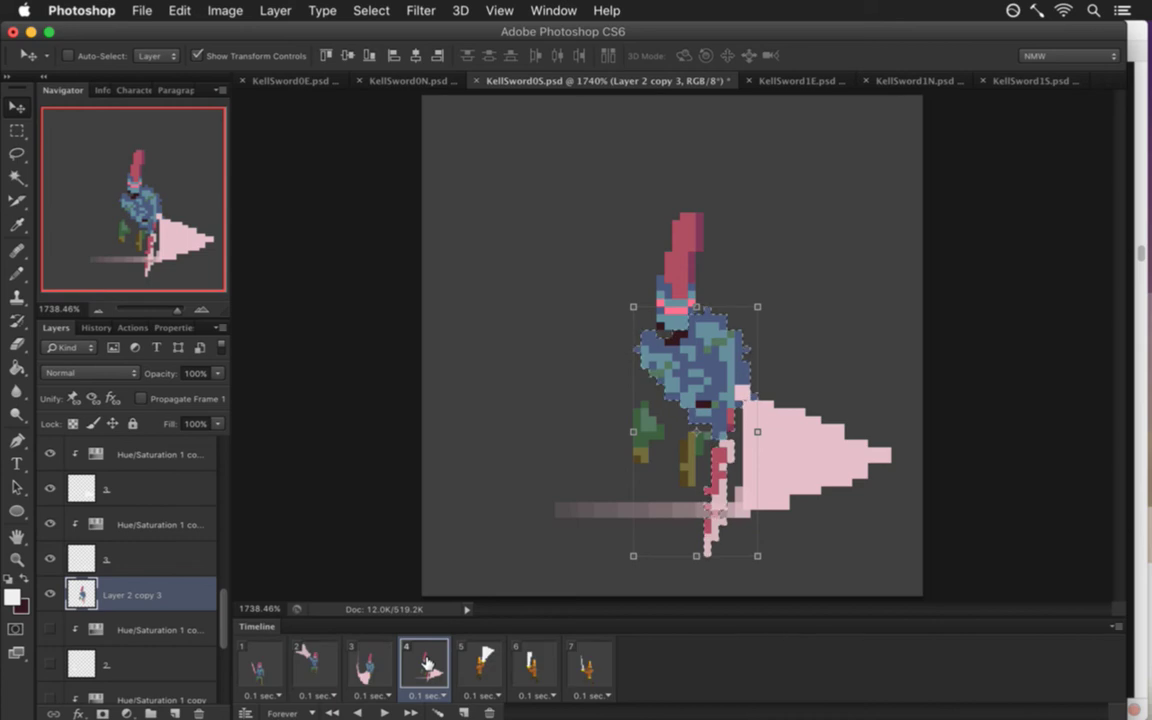
{"action": "left_click", "coordinate": [366, 662]}
{"action": "left_click", "coordinate": [426, 662]}
{"action": "key", "text": "Down"}
{"action": "left_click", "coordinate": [366, 662]}
{"action": "left_click", "coordinate": [426, 662]}
{"action": "key", "text": "Up"}
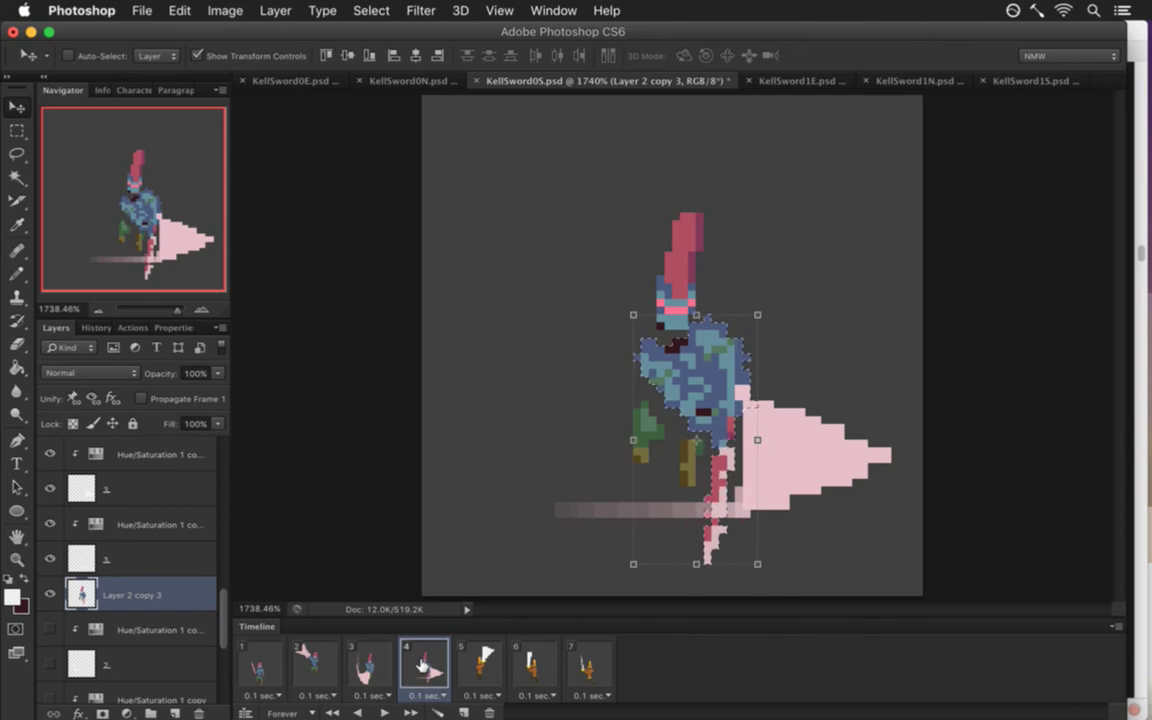
{"action": "left_click", "coordinate": [366, 662]}
{"action": "left_click", "coordinate": [416, 665]}
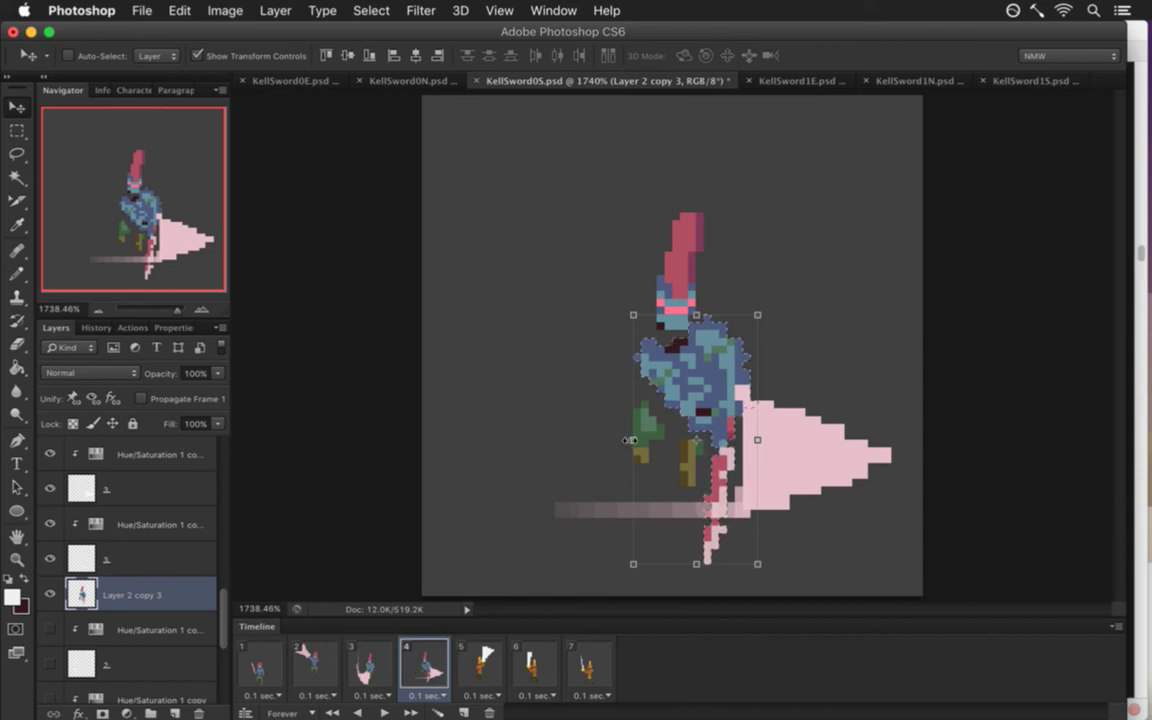
Select the head and plume in frame 4 and move them one pixel left and one pixel down.
{"action": "key", "text": "m"}
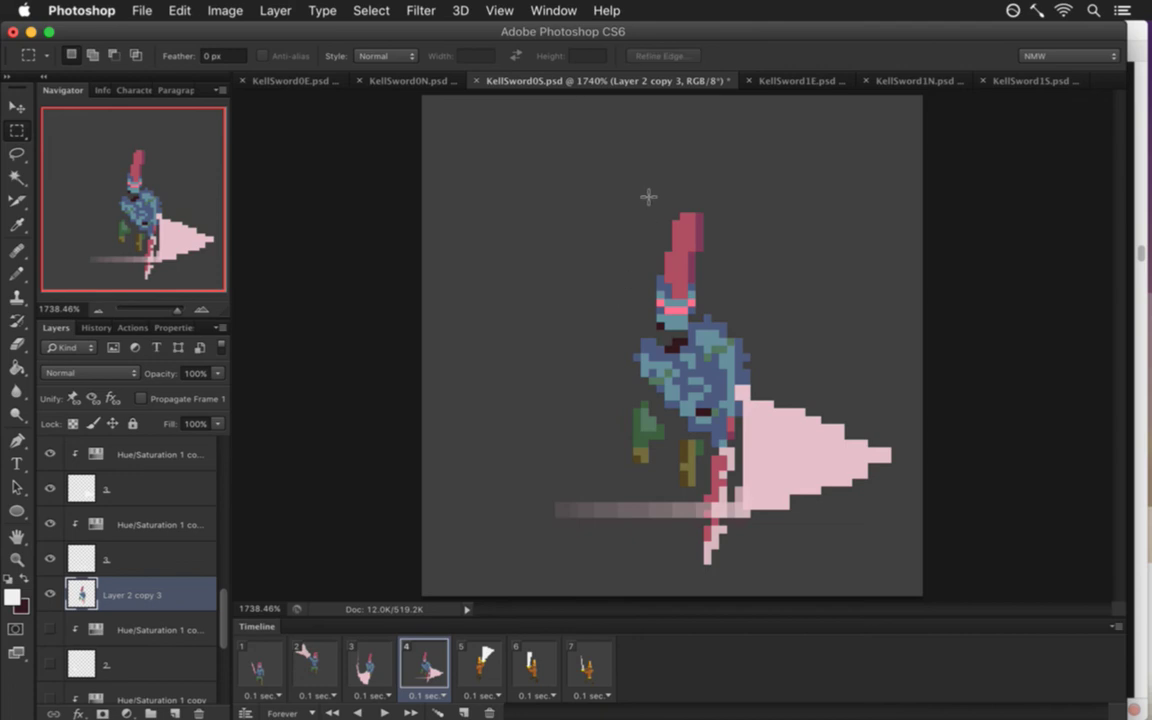
{"action": "left_click_drag", "start_coordinate": [659, 198], "coordinate": [704, 305]}
{"action": "key", "text": "v"}
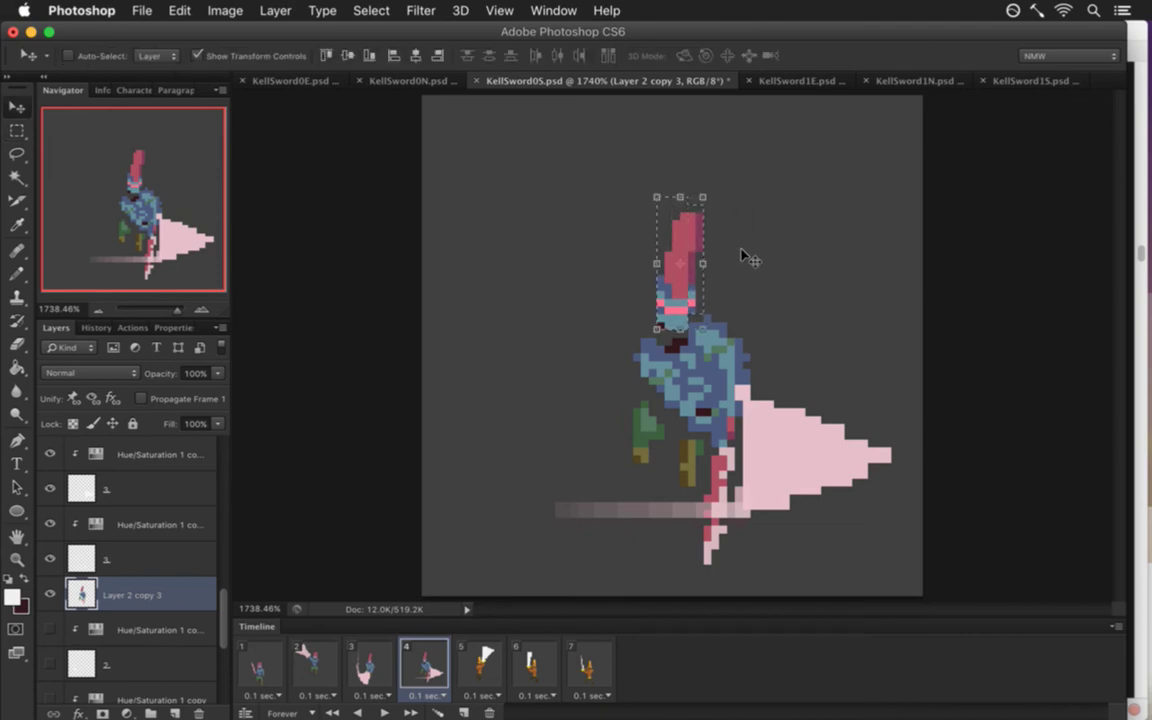
{"action": "key", "text": "Left"}
{"action": "key", "text": "Down"}
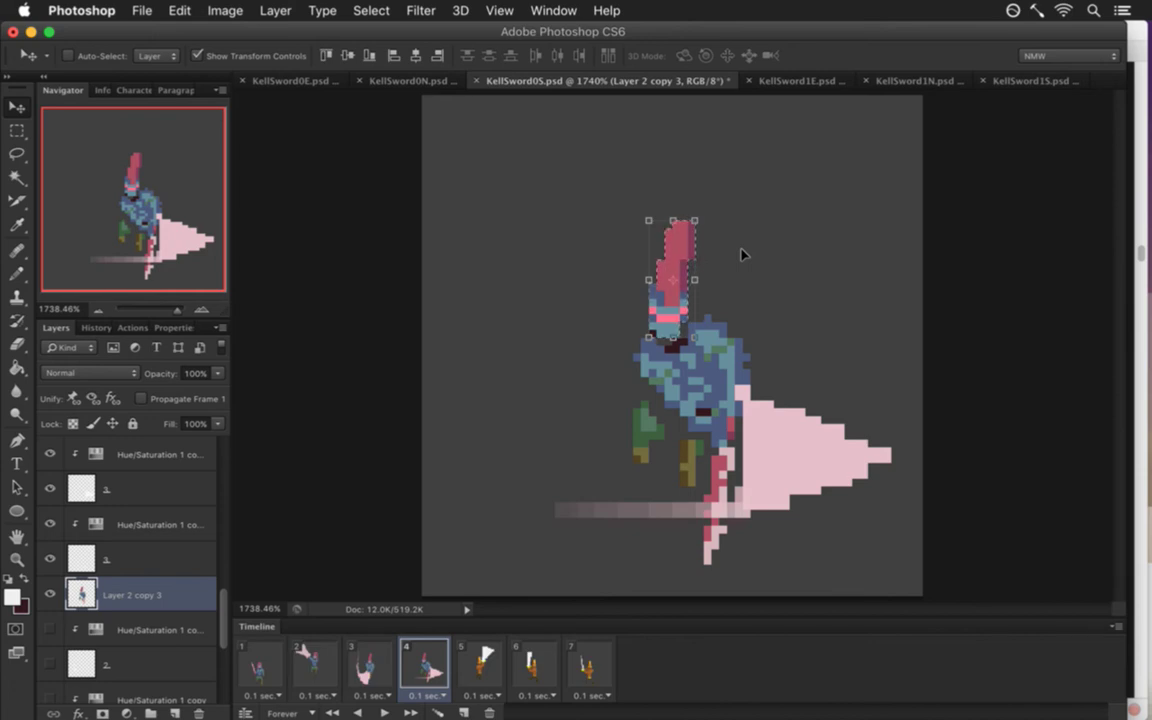
Lean frame 4's red plume to the left by shifting successively shorter upper sections of it sideways.
{"action": "key", "text": "m"}
{"action": "key", "text": "super+d"}
{"action": "left_click_drag", "start_coordinate": [641, 204], "coordinate": [745, 270]}
{"action": "key", "text": "v"}
{"action": "key", "text": "Left"}
{"action": "key", "text": "m"}
{"action": "left_click_drag", "start_coordinate": [618, 204], "coordinate": [727, 255]}
{"action": "key", "text": "v"}
{"action": "key", "text": "Left"}
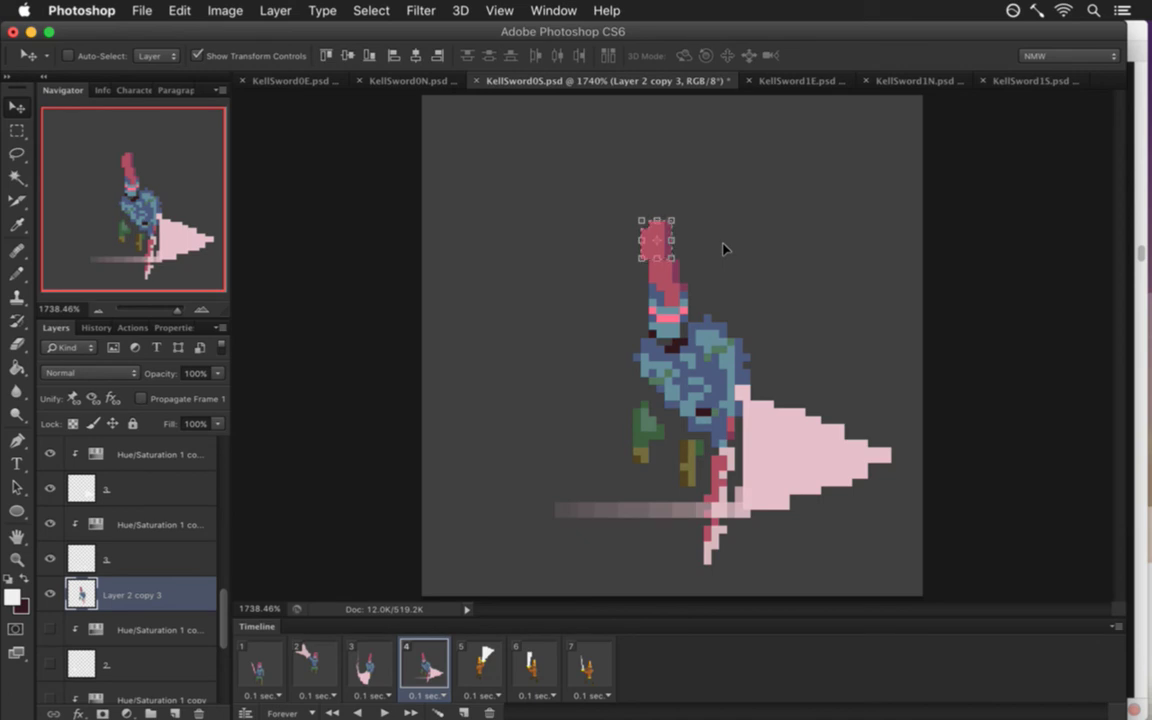
Shift the tip of the plume one pixel left and one pixel down.
{"action": "key", "text": "m"}
{"action": "left_click_drag", "start_coordinate": [638, 214], "coordinate": [687, 243]}
{"action": "key", "text": "v"}
{"action": "key", "text": "Left"}
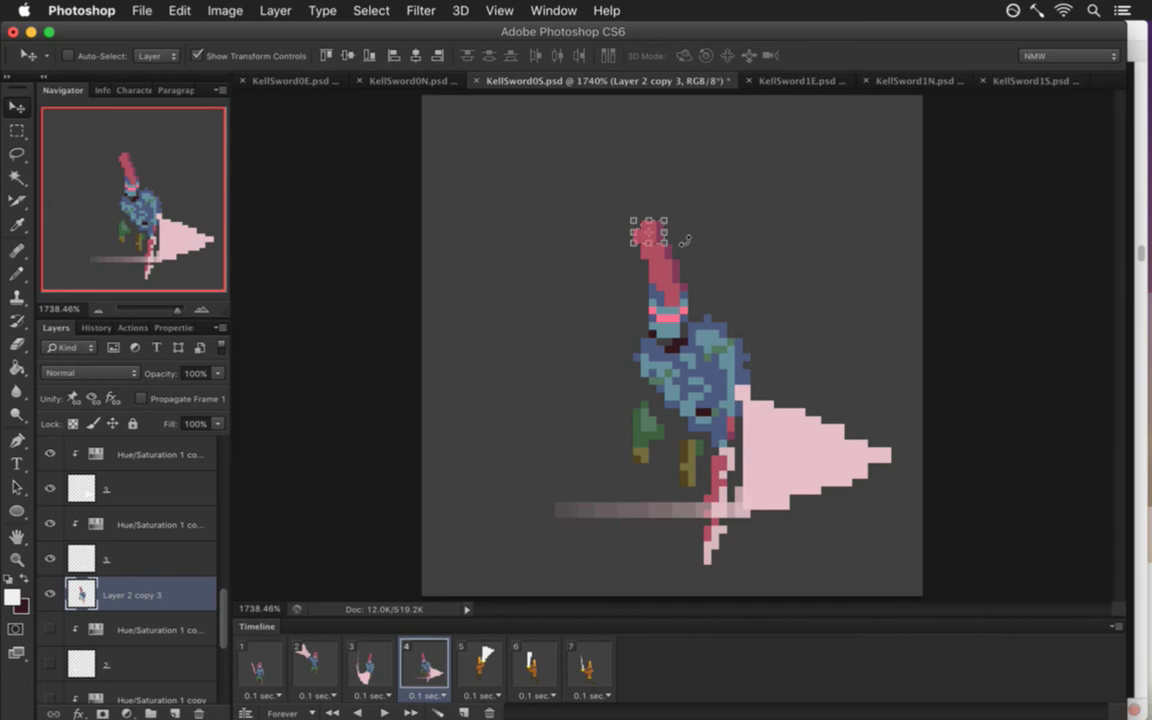
{"action": "key", "text": "Down"}
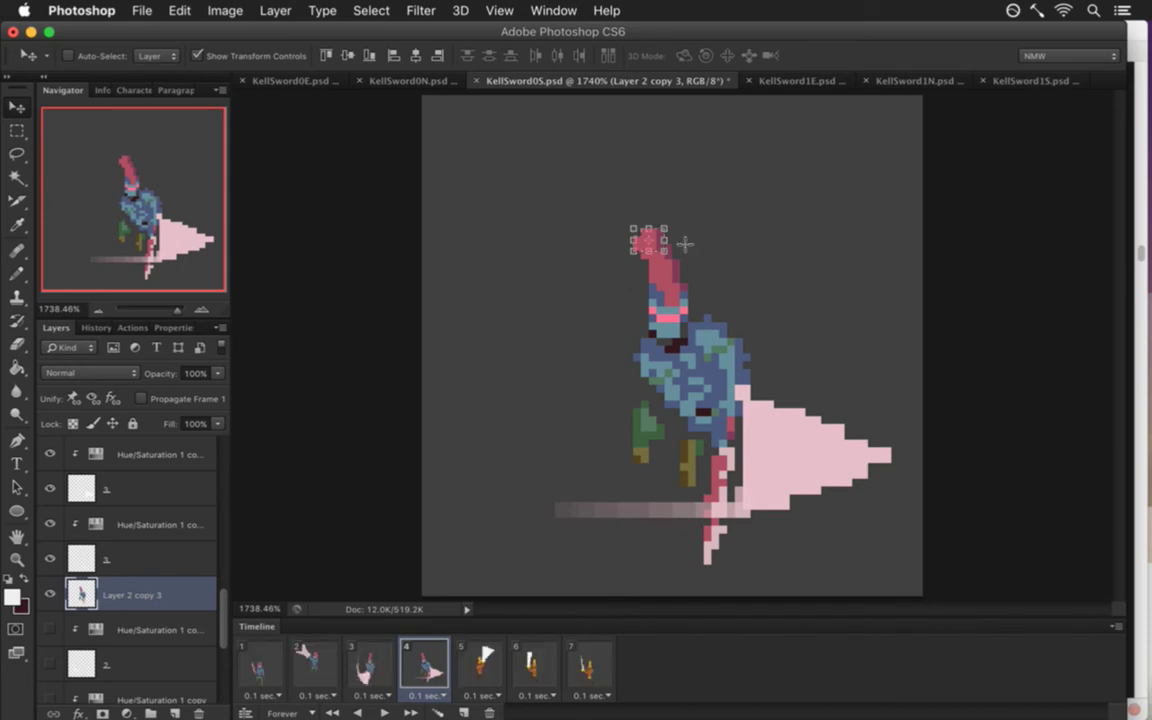
Move the plume's topmost pixel rows down and left to form a drooping tip, deselect, and save the file.
{"action": "key", "text": "m"}
{"action": "left_click_drag", "start_coordinate": [633, 213], "coordinate": [681, 233]}
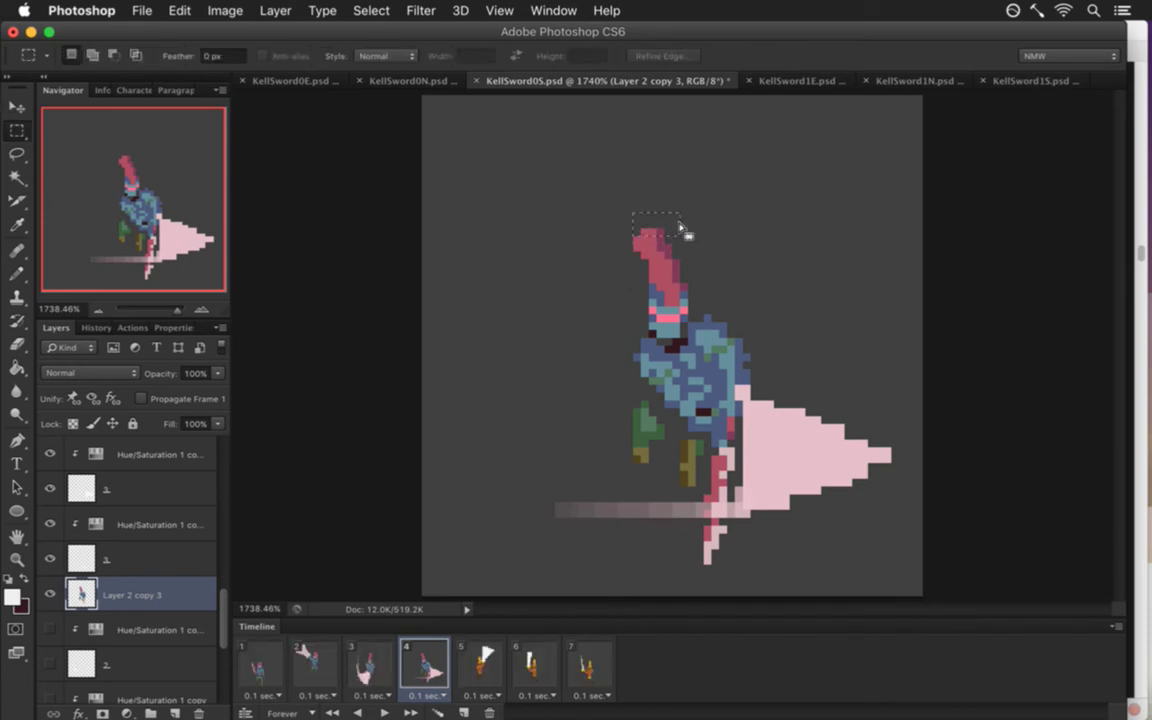
{"action": "key", "text": "v"}
{"action": "key", "text": "Left"}
{"action": "key", "text": "Down"}
{"action": "key", "text": "Down"}
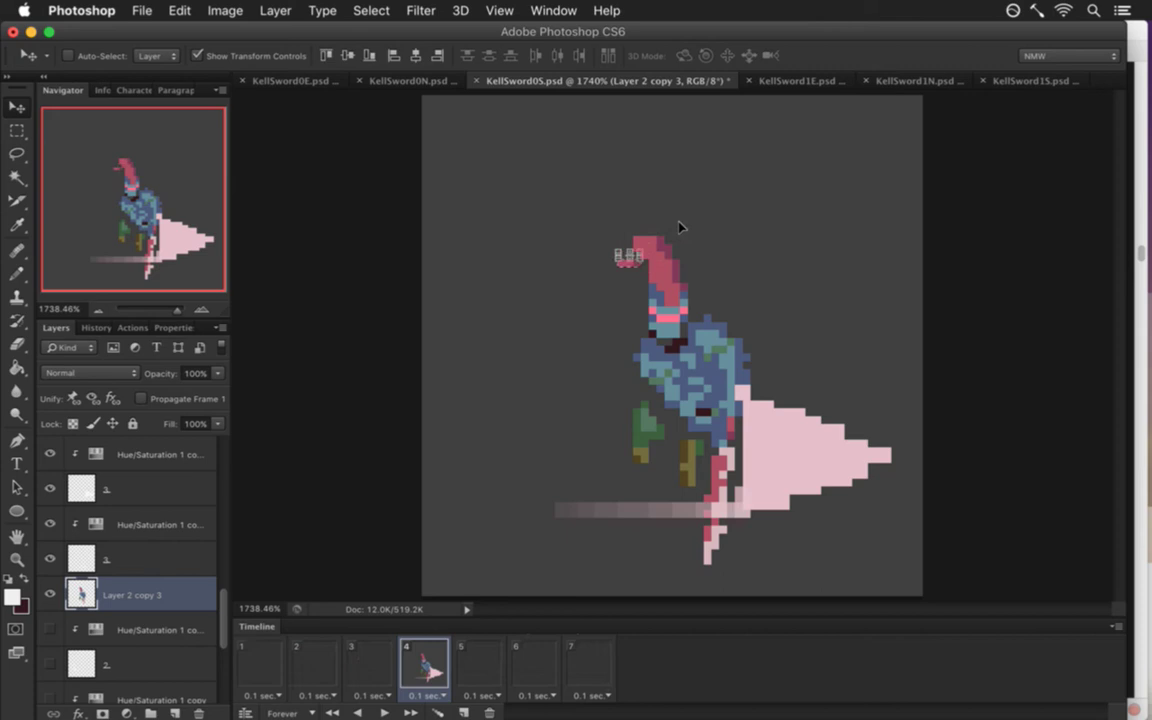
{"action": "key", "text": "Up"}
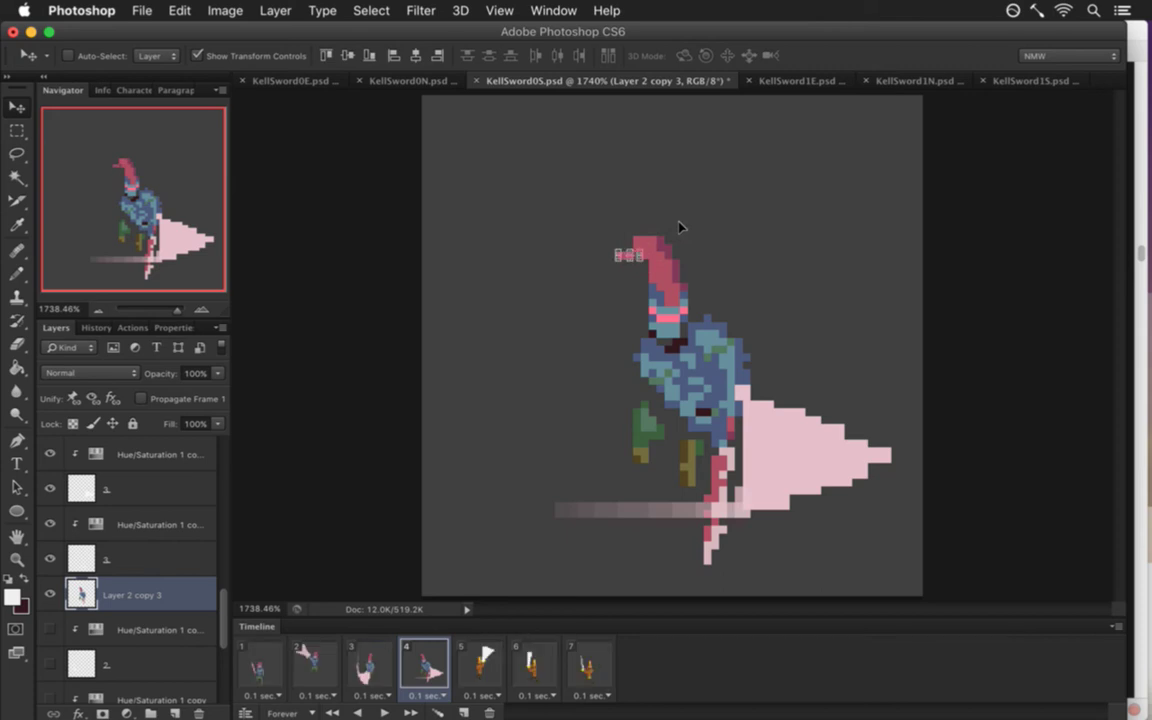
{"action": "key", "text": "ctrl+d"}
{"action": "key", "text": "m"}
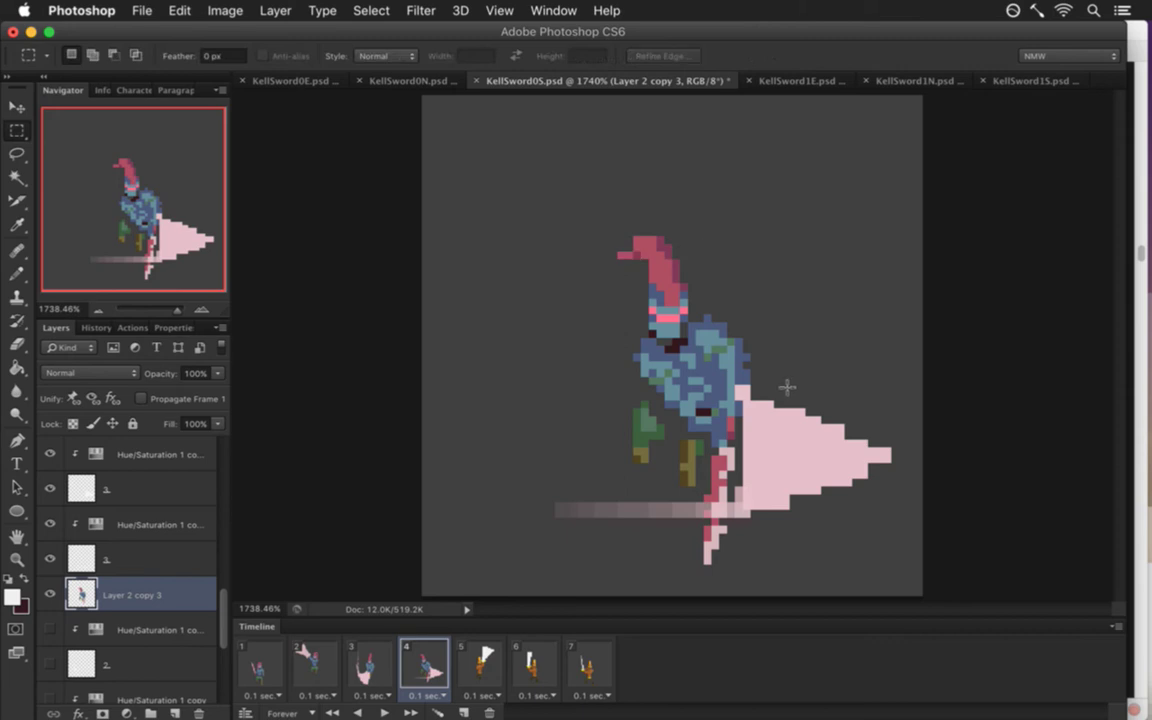
{"action": "key", "text": "ctrl+s"}
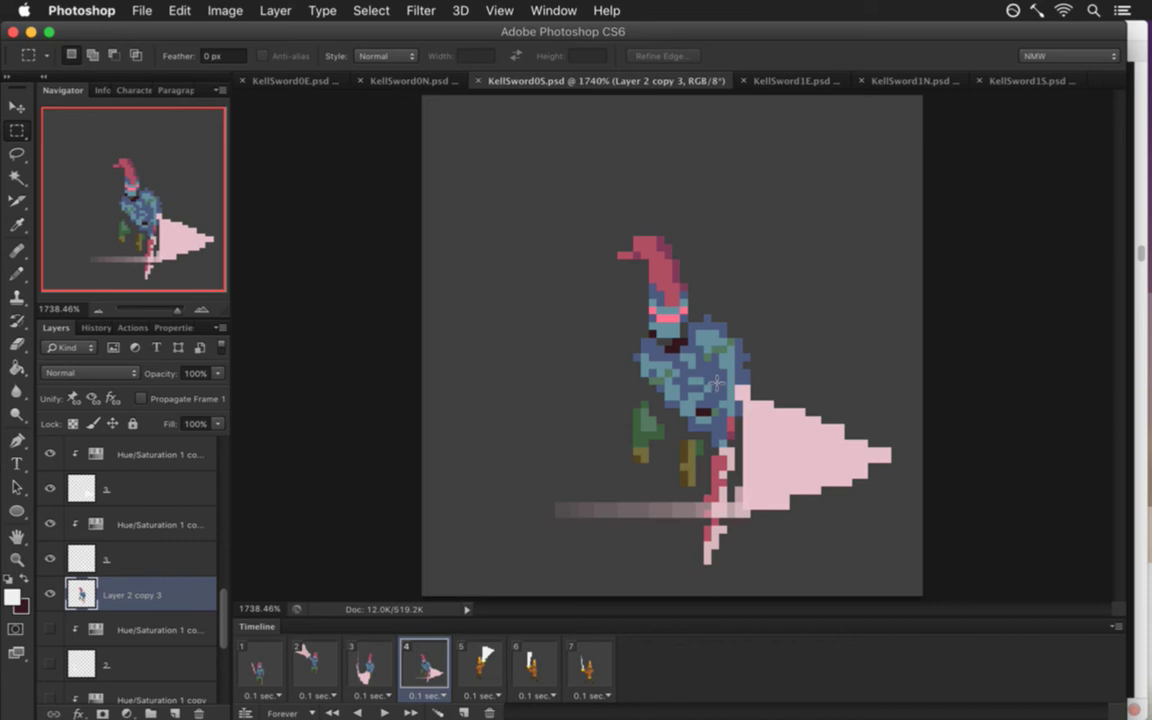
Select the sword in frame 4, rotate it about 77° counterclockwise, and place it extending right from the torso along the slash's upper edge.
{"action": "left_click_drag", "start_coordinate": [710, 448], "coordinate": [759, 581]}
{"action": "key", "text": "v"}
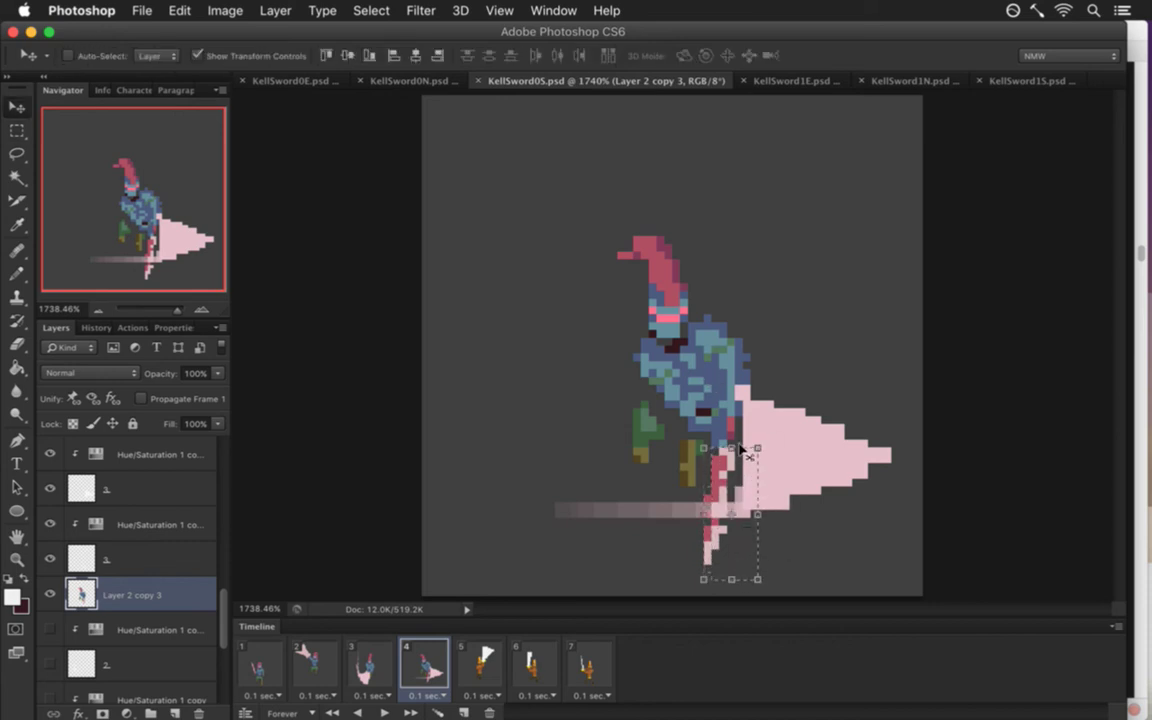
{"action": "key", "text": "m"}
{"action": "left_click_drag", "start_coordinate": [740, 455], "coordinate": [740, 458]}
{"action": "key", "text": "v"}
{"action": "left_click_drag", "start_coordinate": [696, 405], "coordinate": [616, 492]}
{"action": "left_click_drag", "start_coordinate": [715, 510], "coordinate": [799, 428]}
{"action": "left_click_drag", "start_coordinate": [707, 353], "coordinate": [693, 388]}
{"action": "left_click_drag", "start_coordinate": [782, 422], "coordinate": [792, 412]}
{"action": "left_click_drag", "start_coordinate": [711, 376], "coordinate": [708, 388]}
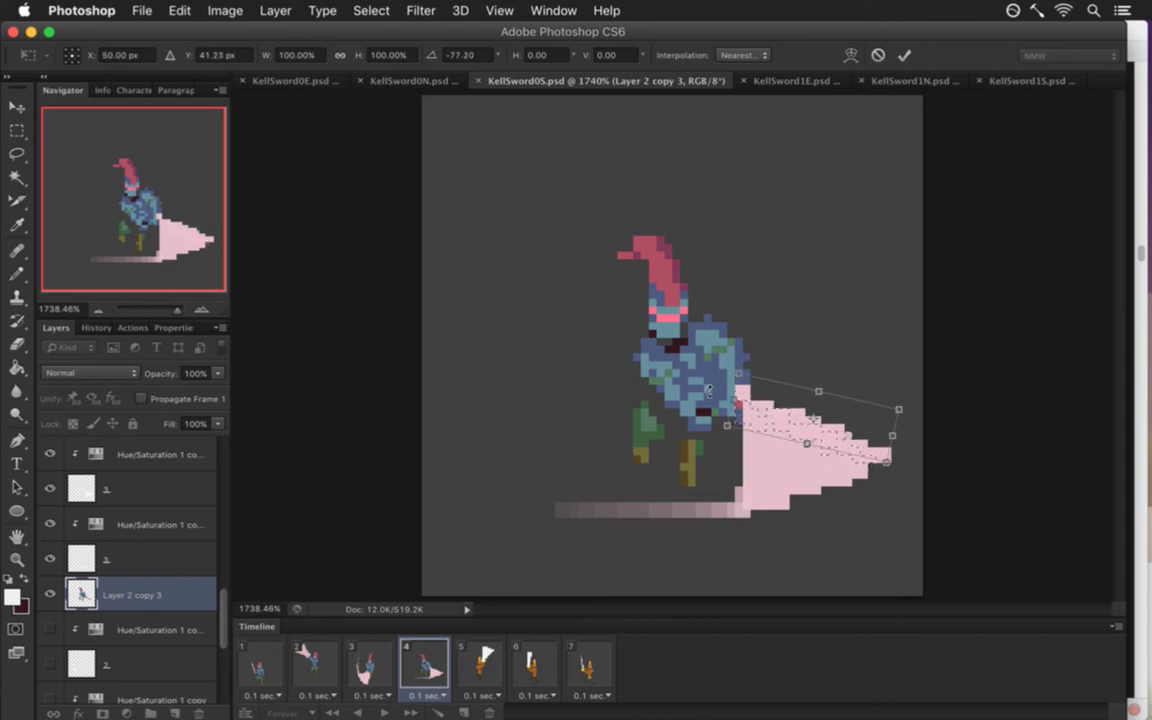
{"action": "key", "text": "Right"}
{"action": "key", "text": "Up"}
{"action": "key", "text": "Left"}
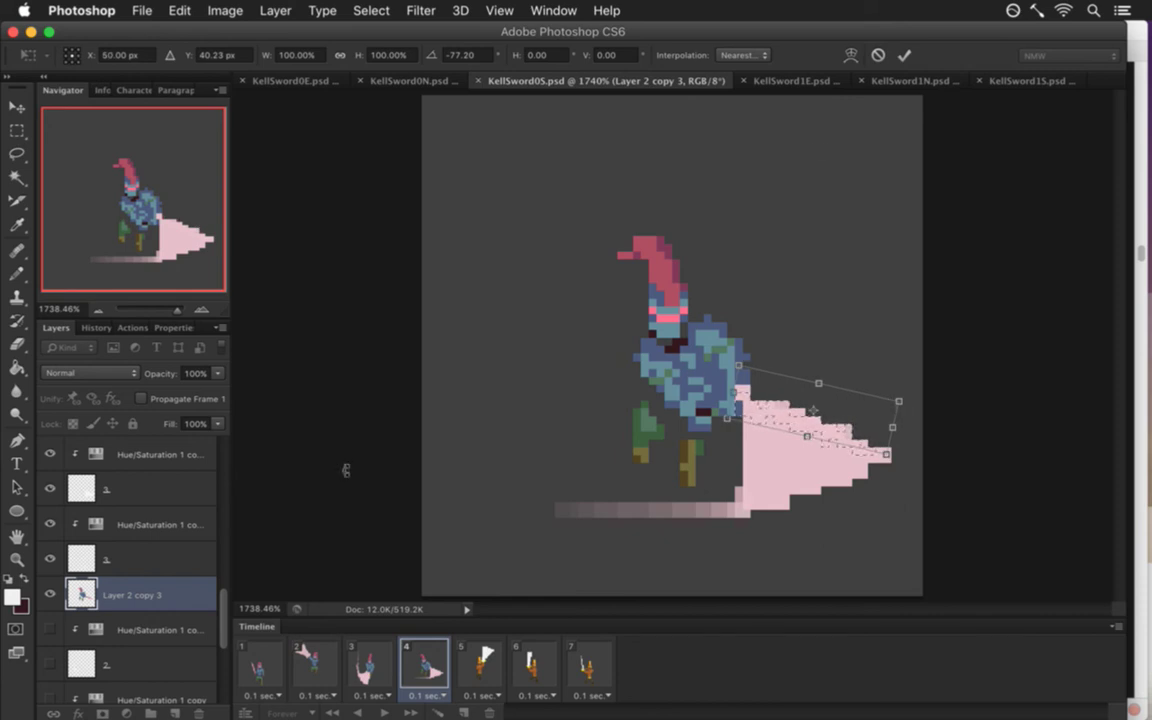
{"action": "left_click", "coordinate": [904, 55]}
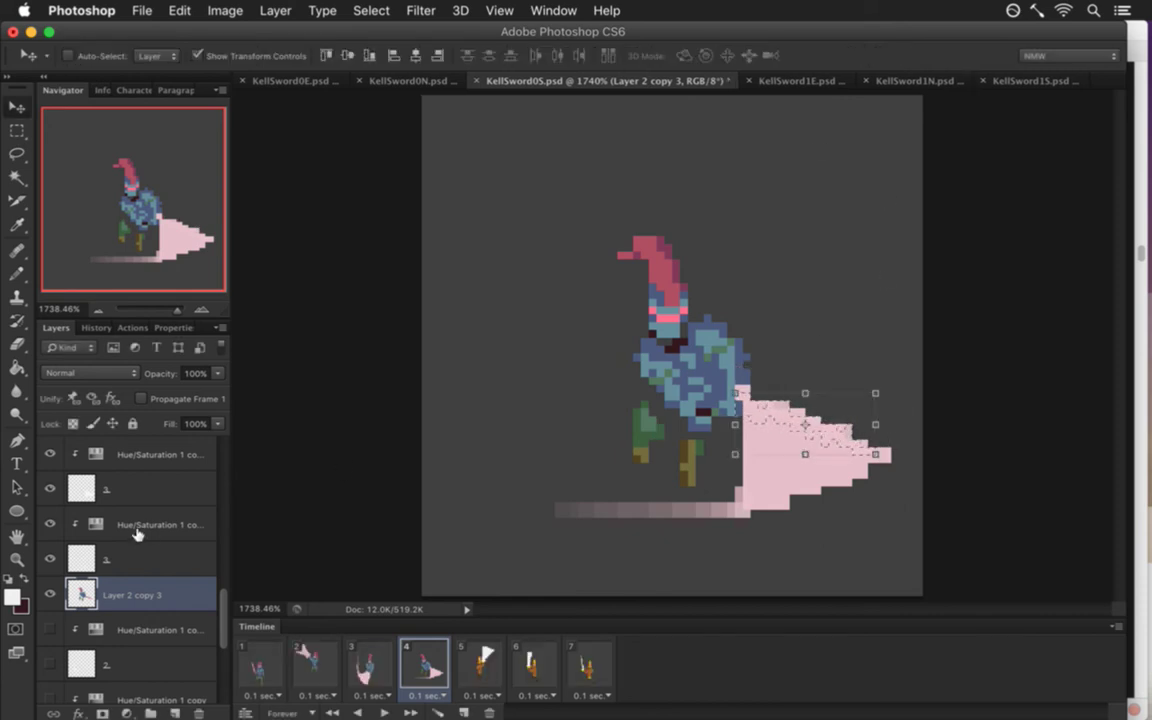
Hide the two slash layers named 3 in frame 4.
{"action": "left_click", "coordinate": [50, 559]}
{"action": "left_click", "coordinate": [47, 490]}
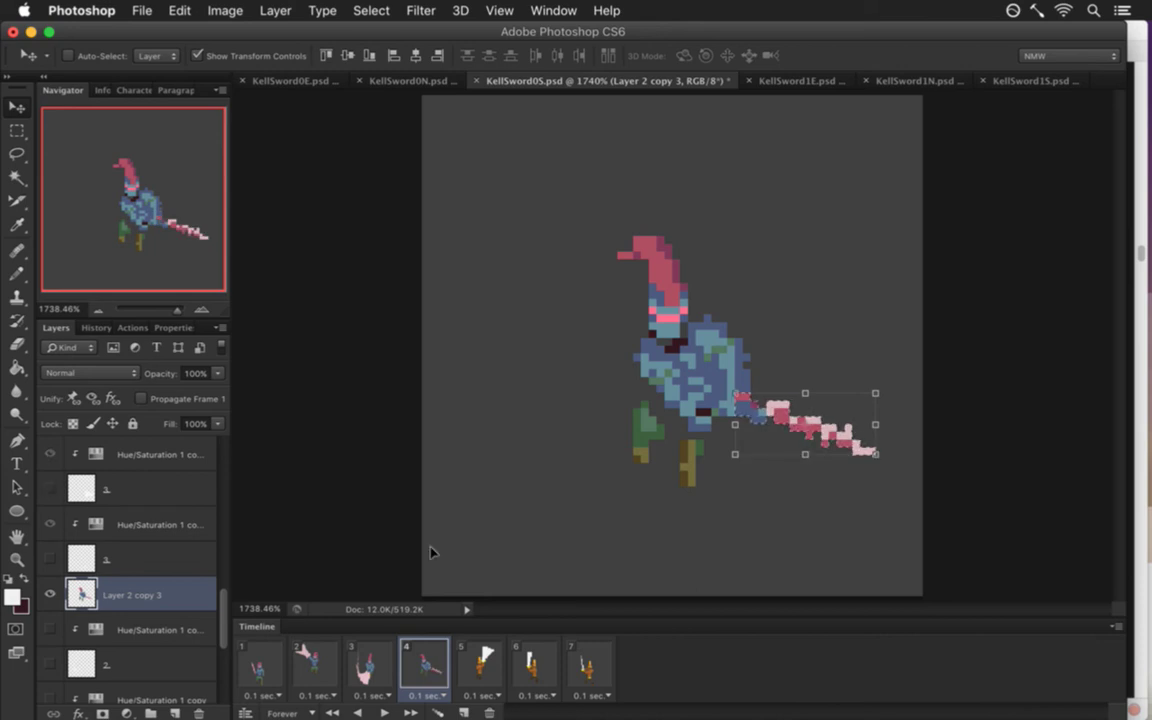
Nudge the selected sword in frame 4 four pixels left and two pixels down so its hilt overlaps the torso, and deselect.
{"action": "key", "text": "Left"}
{"action": "key", "text": "Down"}
{"action": "key", "text": "Left"}
{"action": "key", "text": "Down"}
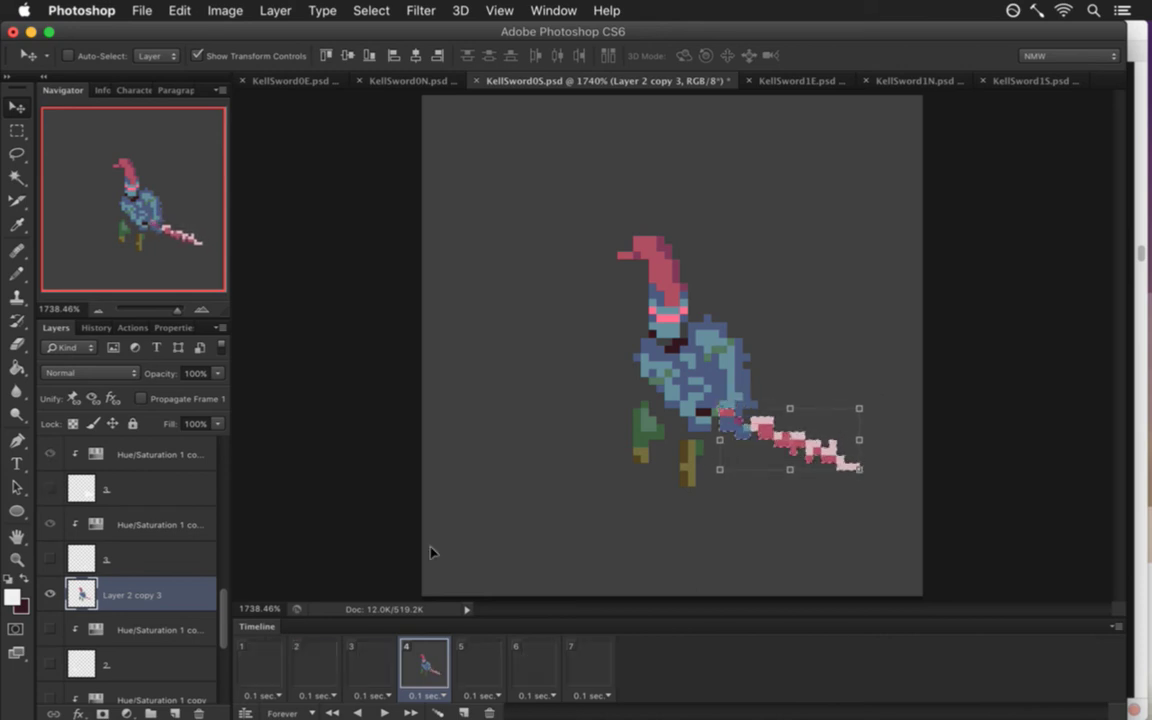
{"action": "key", "text": "Right"}
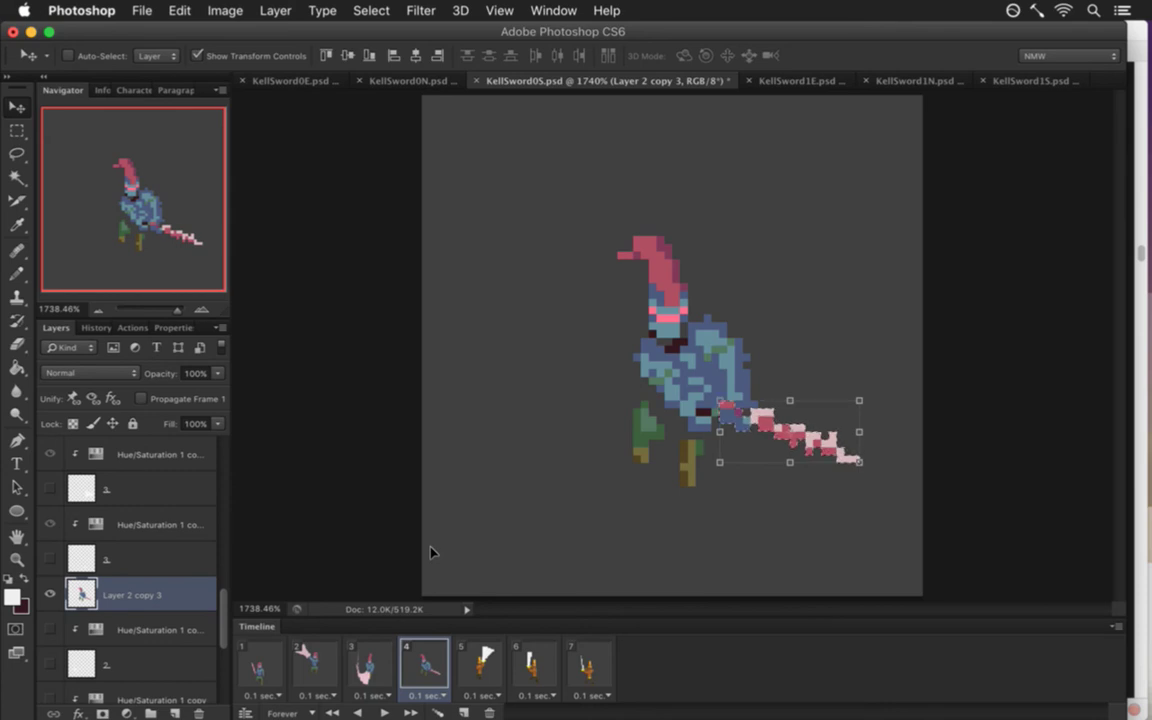
{"action": "key", "text": "Left"}
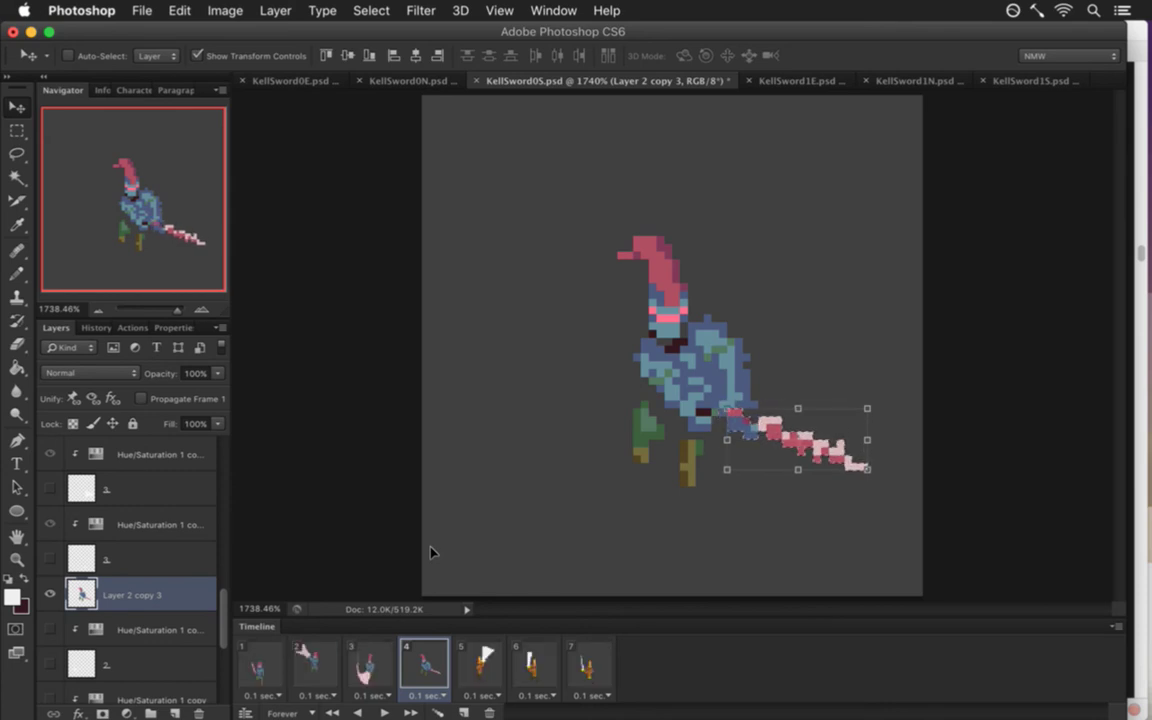
{"action": "key", "text": "Left"}
{"action": "key", "text": "Left"}
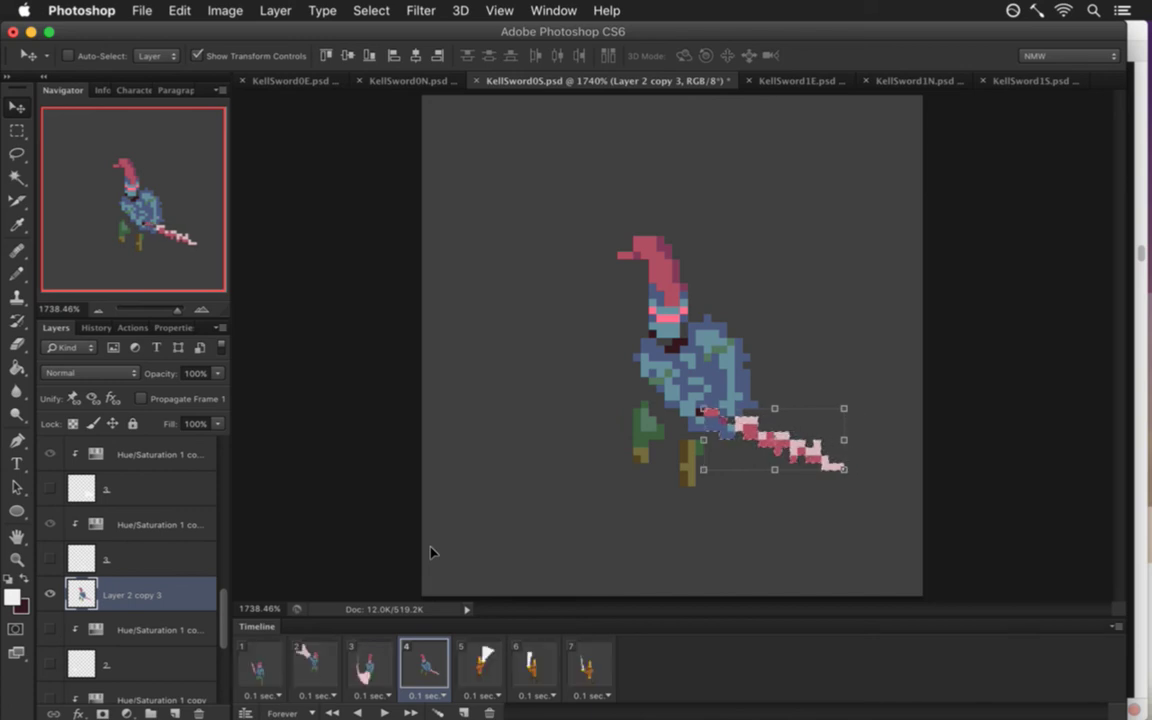
{"action": "key", "text": "Right"}
{"action": "key", "text": "Left"}
{"action": "key", "text": "Up"}
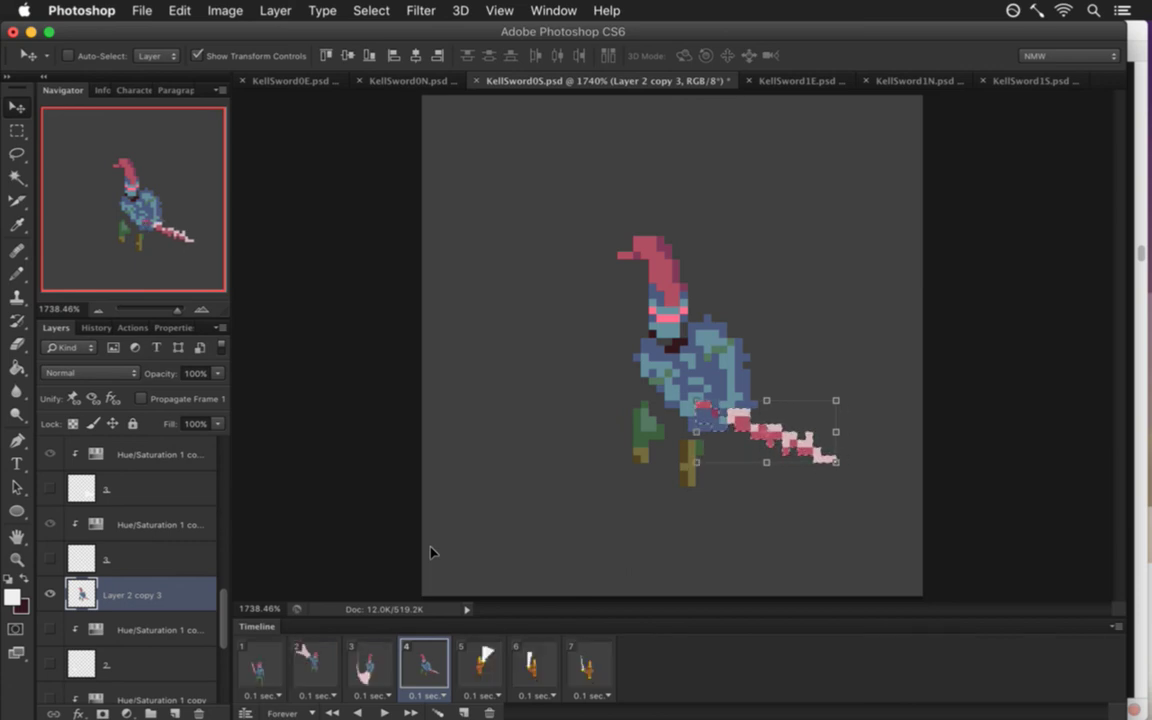
{"action": "key", "text": "Right"}
{"action": "key", "text": "Down"}
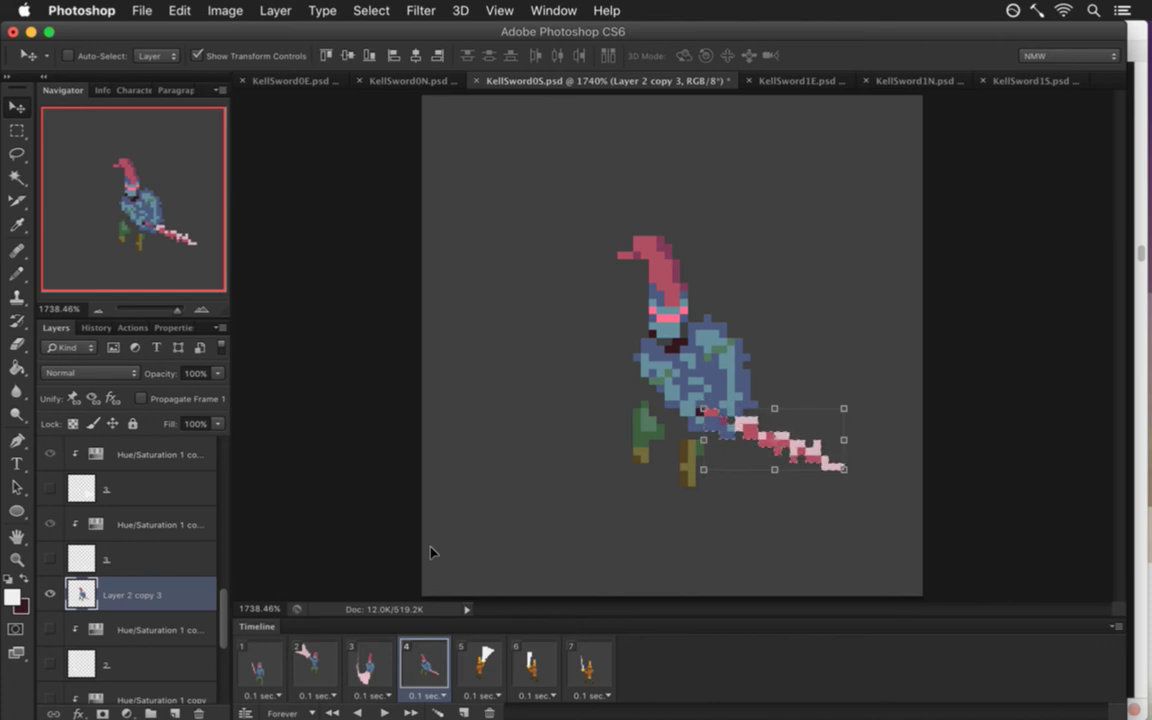
{"action": "key", "text": "m"}
{"action": "left_click", "coordinate": [741, 451]}
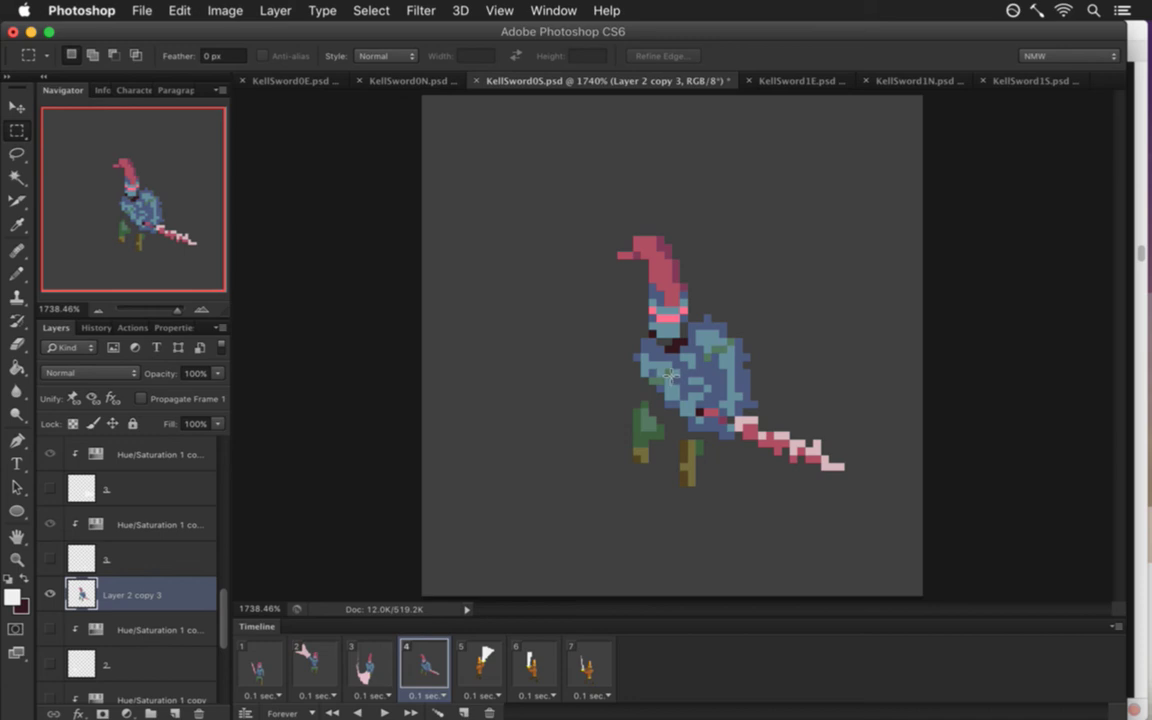
Select the lower leg on the sword side, move it six pixels right and two pixels down, and deselect.
{"action": "left_click_drag", "start_coordinate": [673, 440], "coordinate": [727, 517]}
{"action": "key", "text": "v"}
{"action": "key", "text": "Right"}
{"action": "key", "text": "Right"}
{"action": "key", "text": "Right"}
{"action": "key", "text": "Right"}
{"action": "key", "text": "Right"}
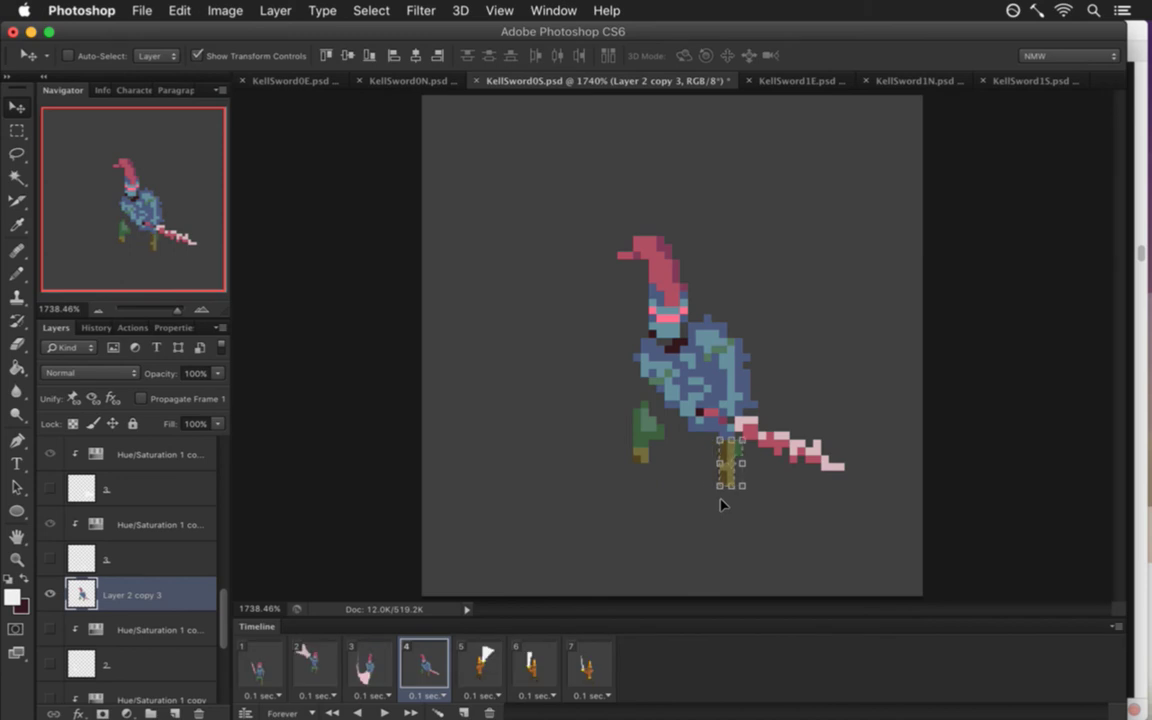
{"action": "key", "text": "Right"}
{"action": "key", "text": "Down"}
{"action": "key", "text": "Down"}
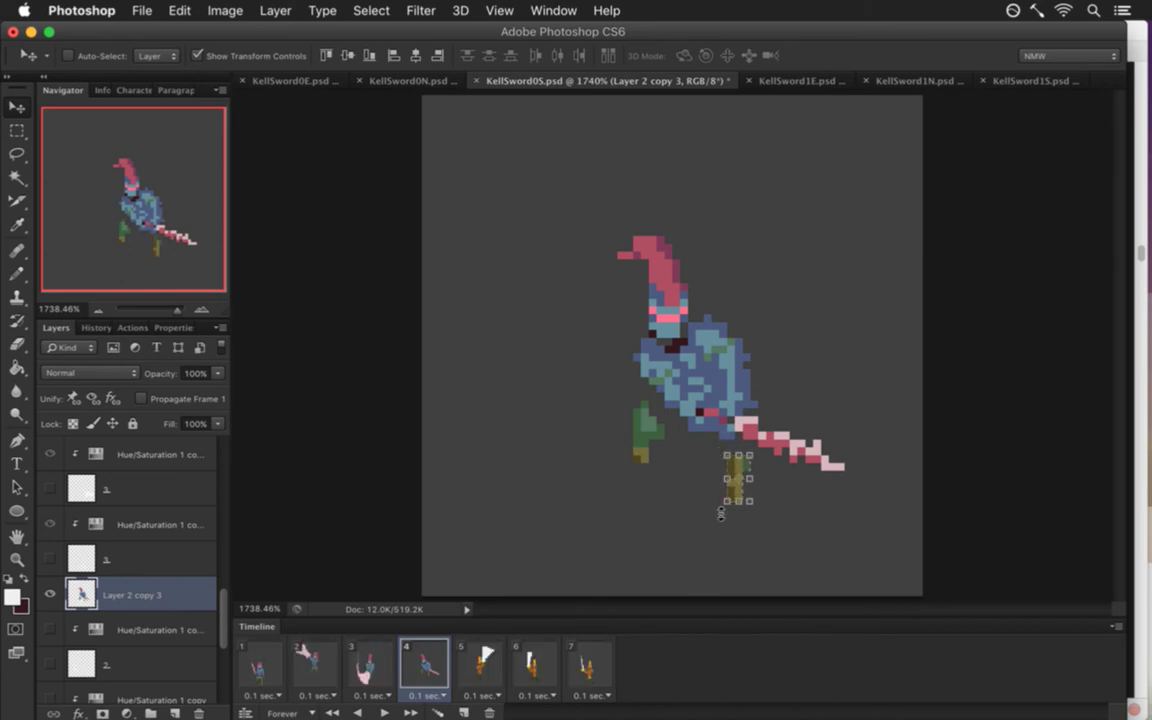
{"action": "key", "text": "b"}
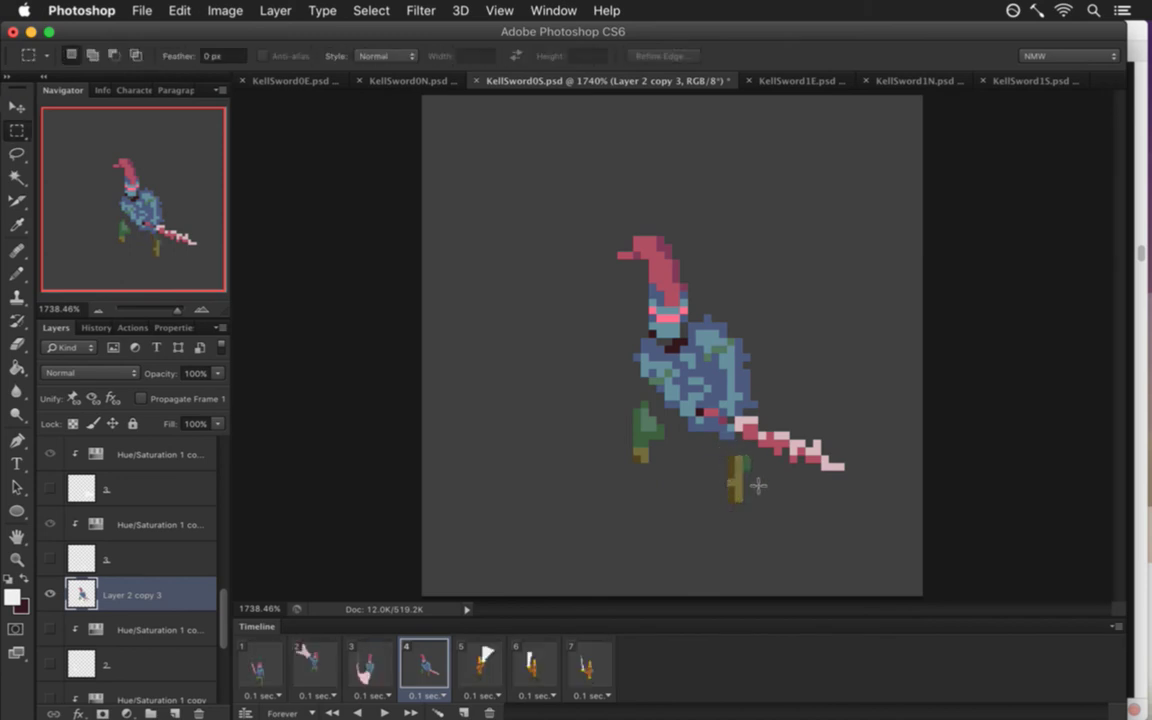
Paint dark green thighs joining both lower legs to the torso, add lighter green highlights sampled from the knee, and save the file.
{"action": "key", "text": "i"}
{"action": "key", "text": "e"}
{"action": "key", "text": "i"}
{"action": "left_click", "coordinate": [643, 440]}
{"action": "key", "text": "b"}
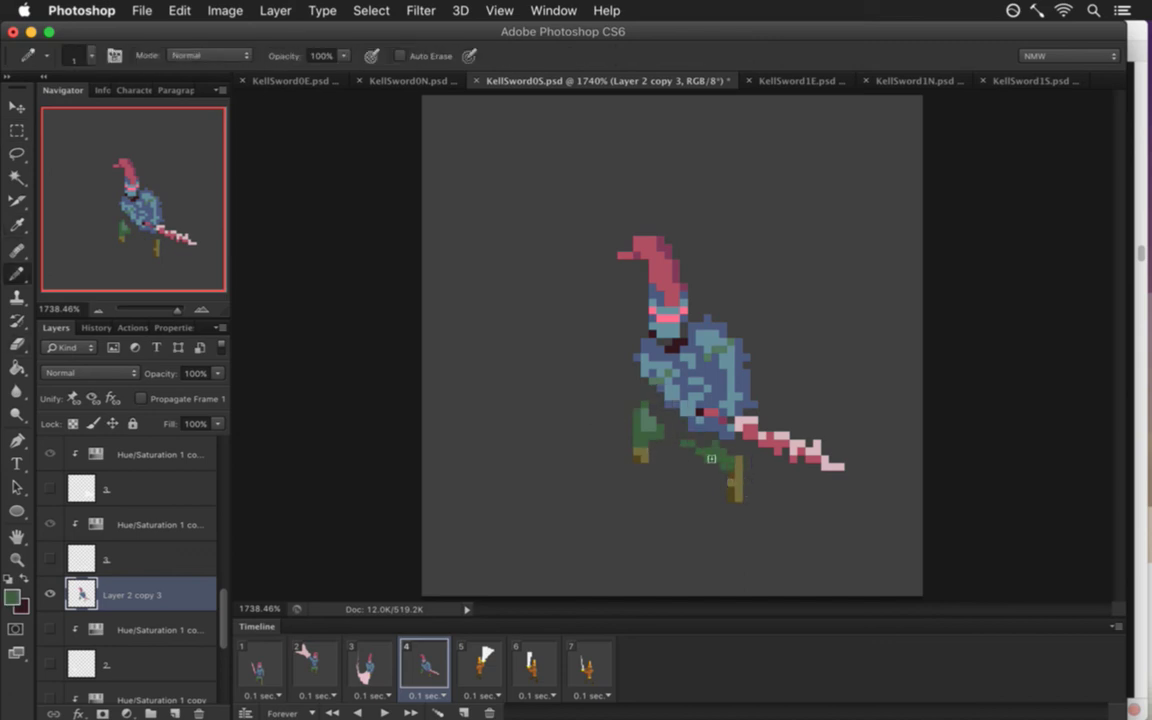
{"action": "mouse_move", "coordinate": [688, 443]}
{"action": "left_mouse_down"}
{"action": "mouse_move", "coordinate": [727, 458]}
{"action": "mouse_move", "coordinate": [648, 430]}
{"action": "left_mouse_up"}
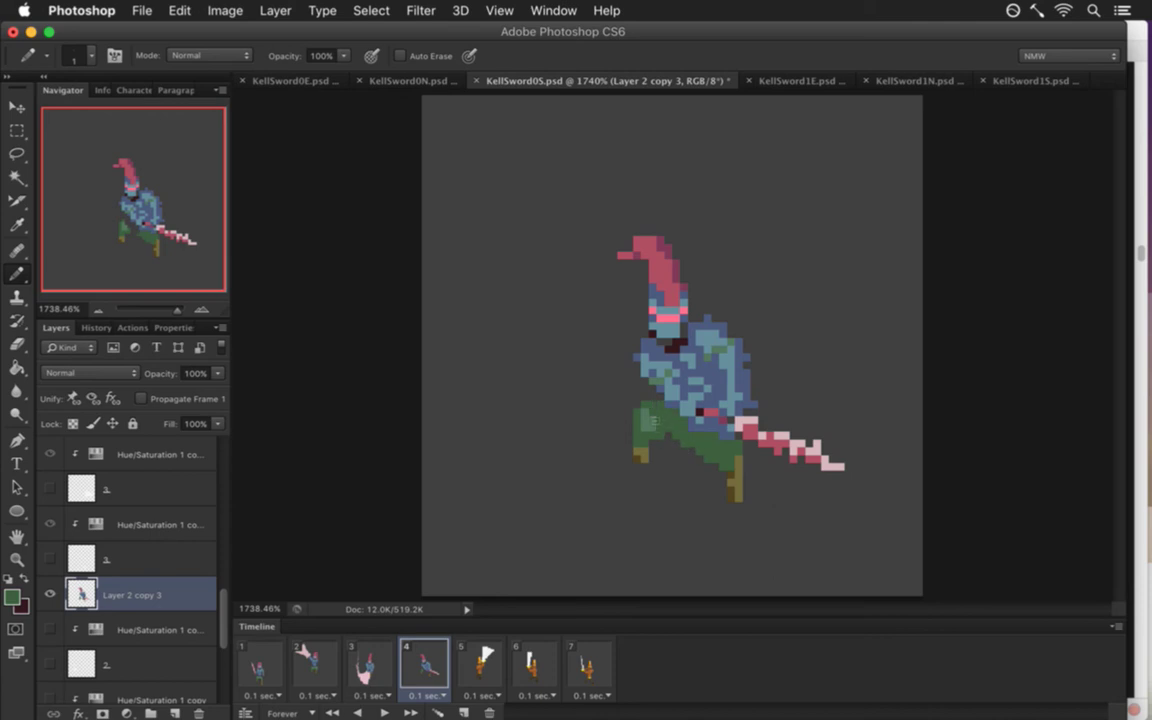
{"action": "left_click", "coordinate": [650, 425], "text": "alt"}
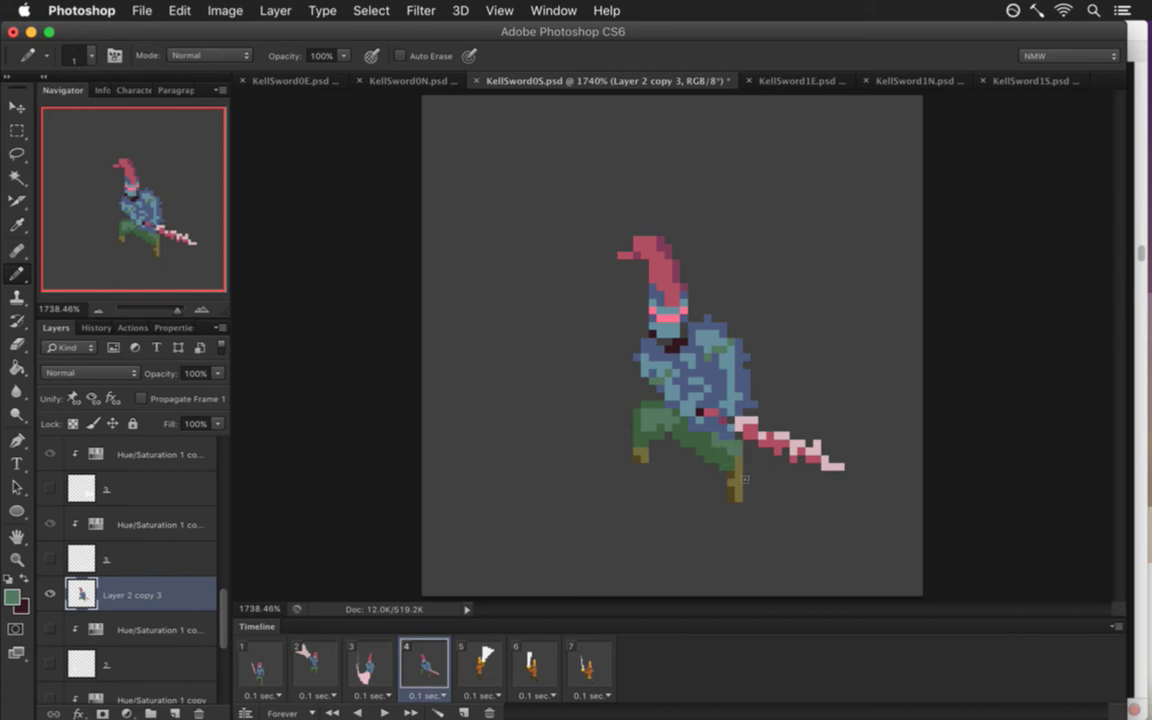
{"action": "key", "text": "super+s"}
Extend the sword-side boot two pixels downward in olive, shade its left edge with dark brown, and save the file.
{"action": "left_click_drag", "start_coordinate": [737, 476], "coordinate": [737, 515]}
{"action": "key", "text": "alt"}
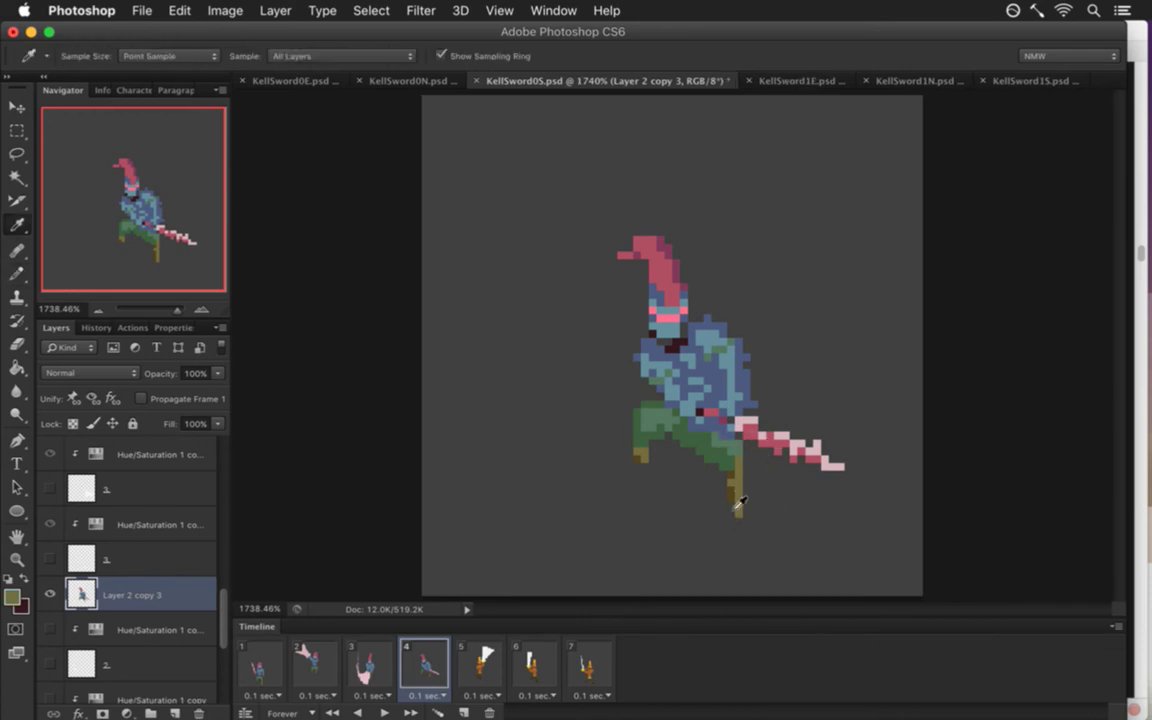
{"action": "key", "text": "alt"}
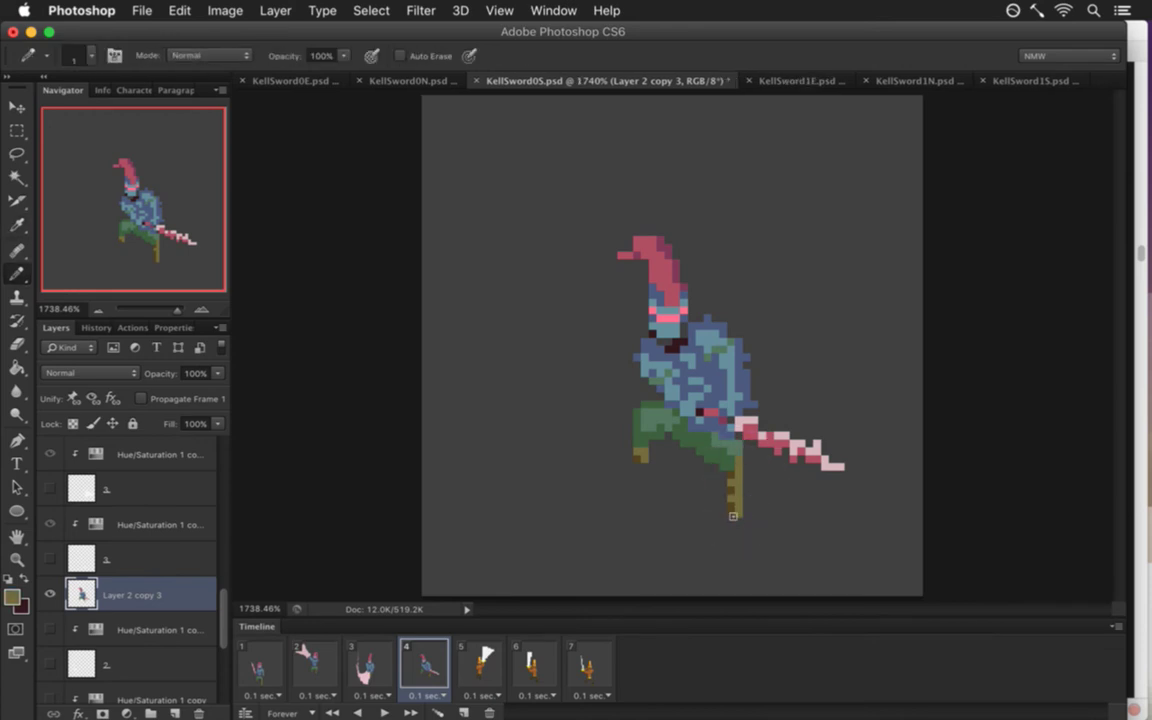
{"action": "key", "text": "alt"}
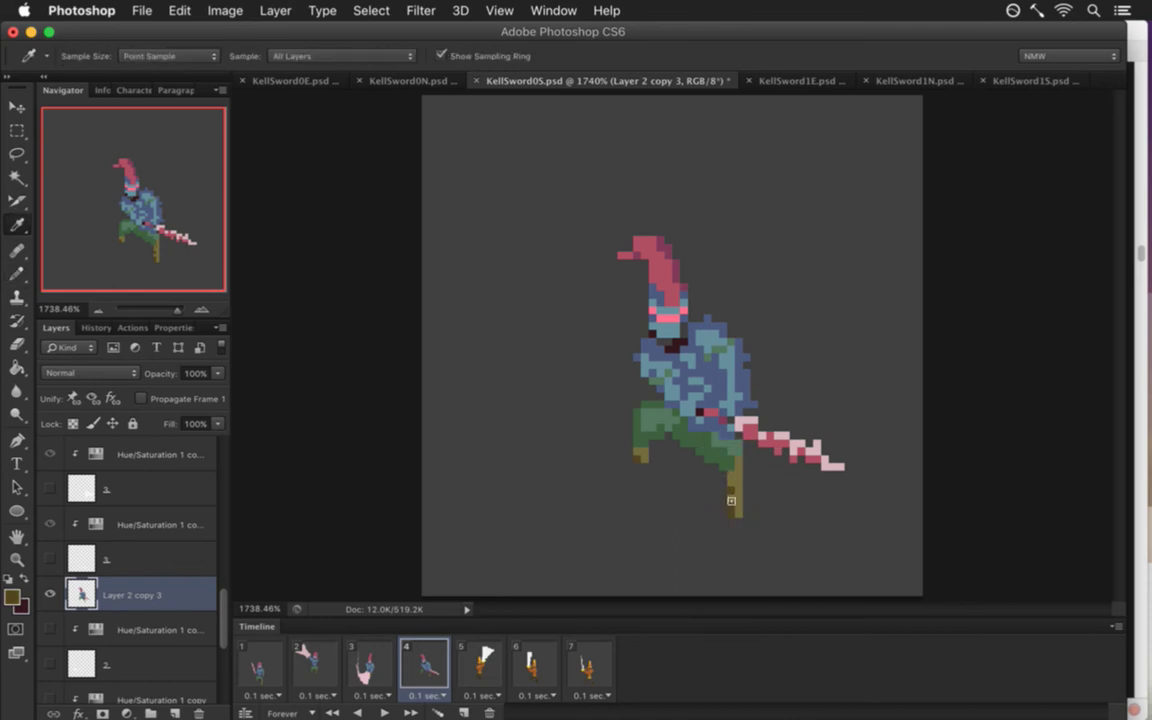
{"action": "key", "text": "super+s"}
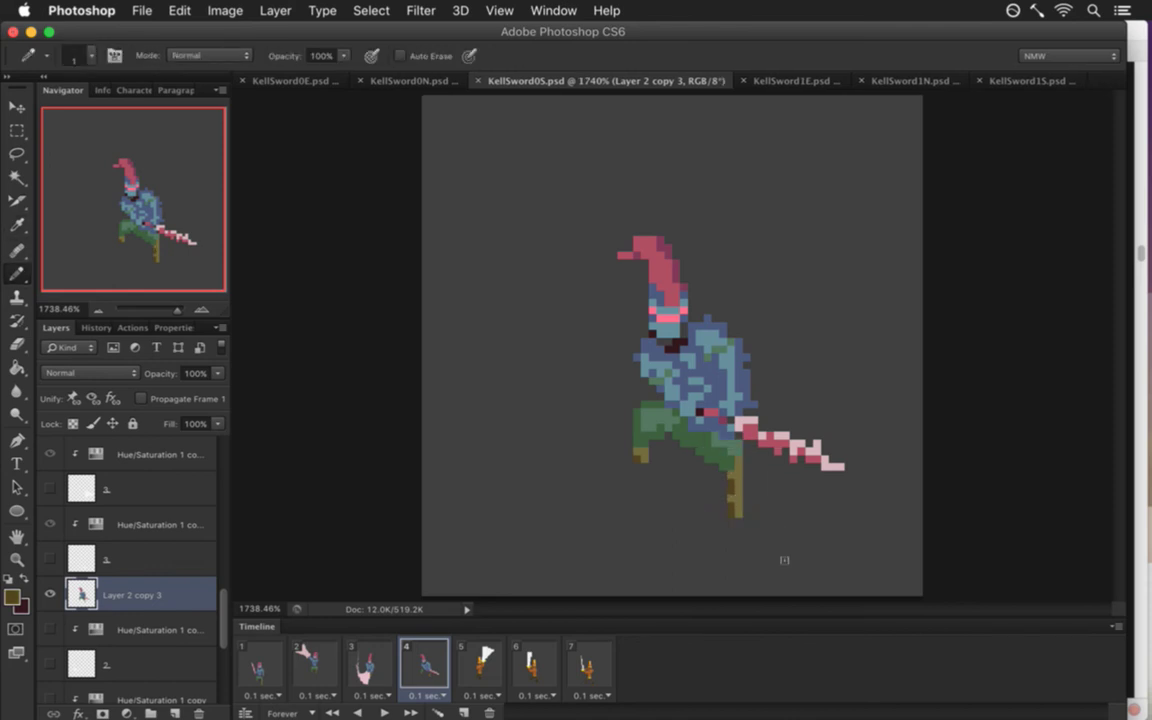
Erase stray green pixels under the thigh beside the longer leg, and save the file.
{"action": "key", "text": "e"}
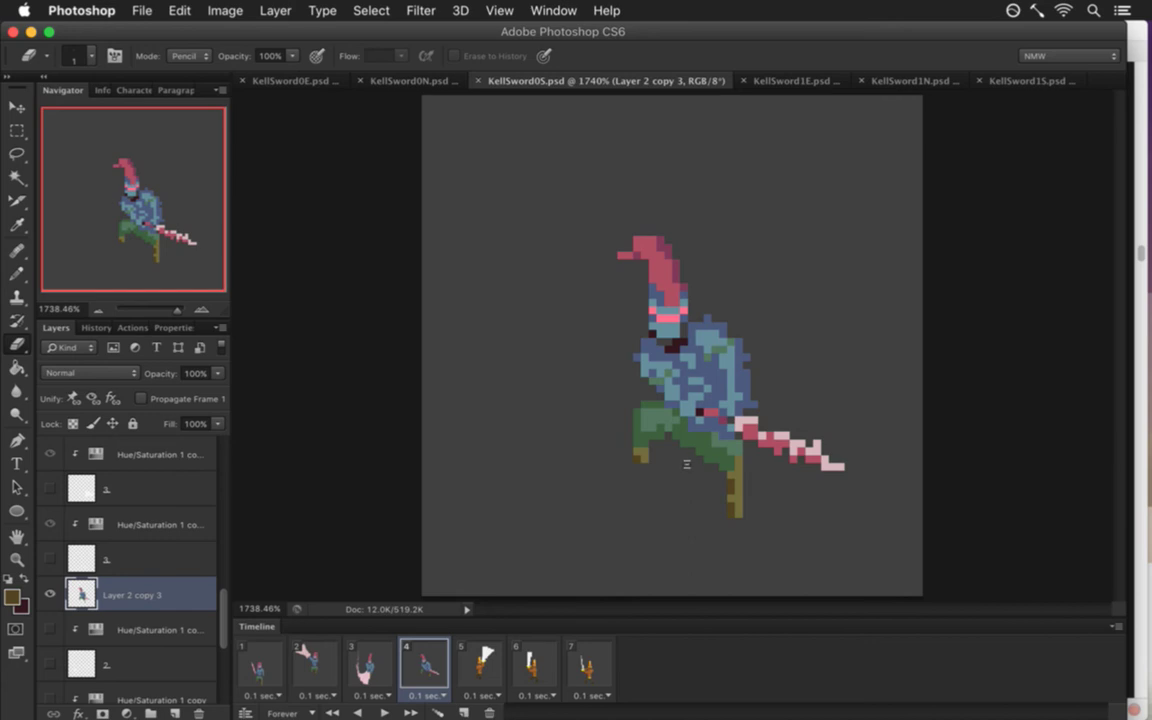
{"action": "left_click", "coordinate": [722, 493]}
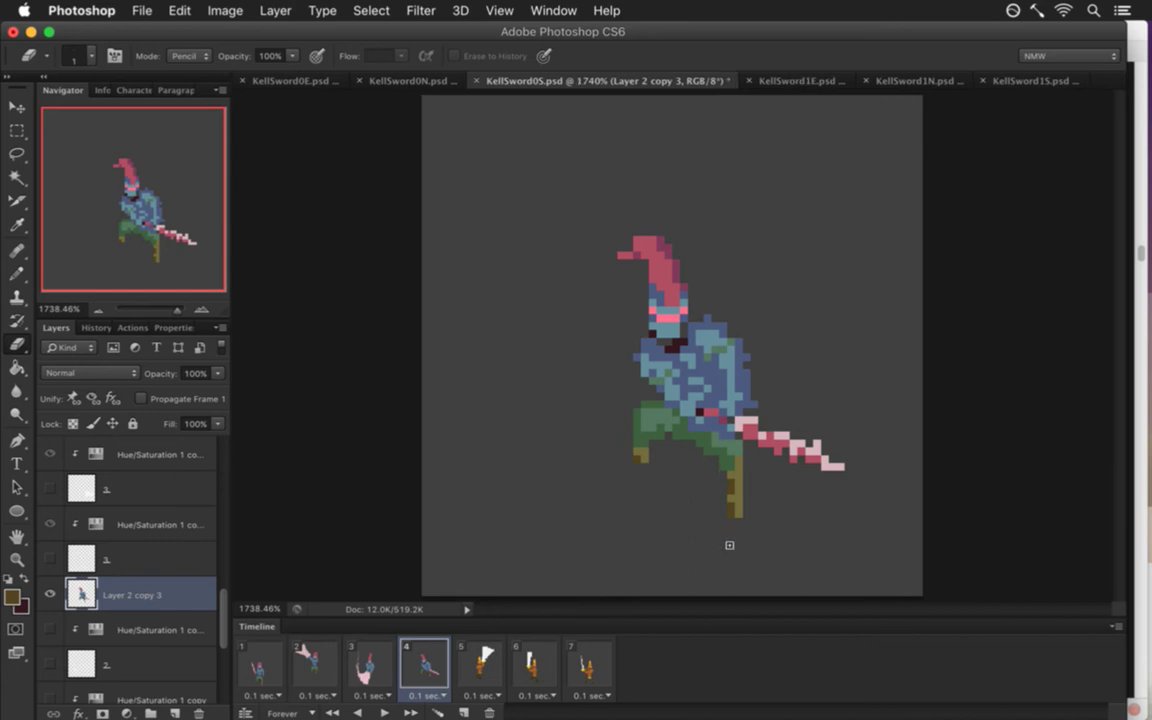
{"action": "key", "text": "super+s"}
Repaint the left shoulder and arm with blues sampled from the torso, filling the shoulder with light blue.
{"action": "key", "text": "i"}
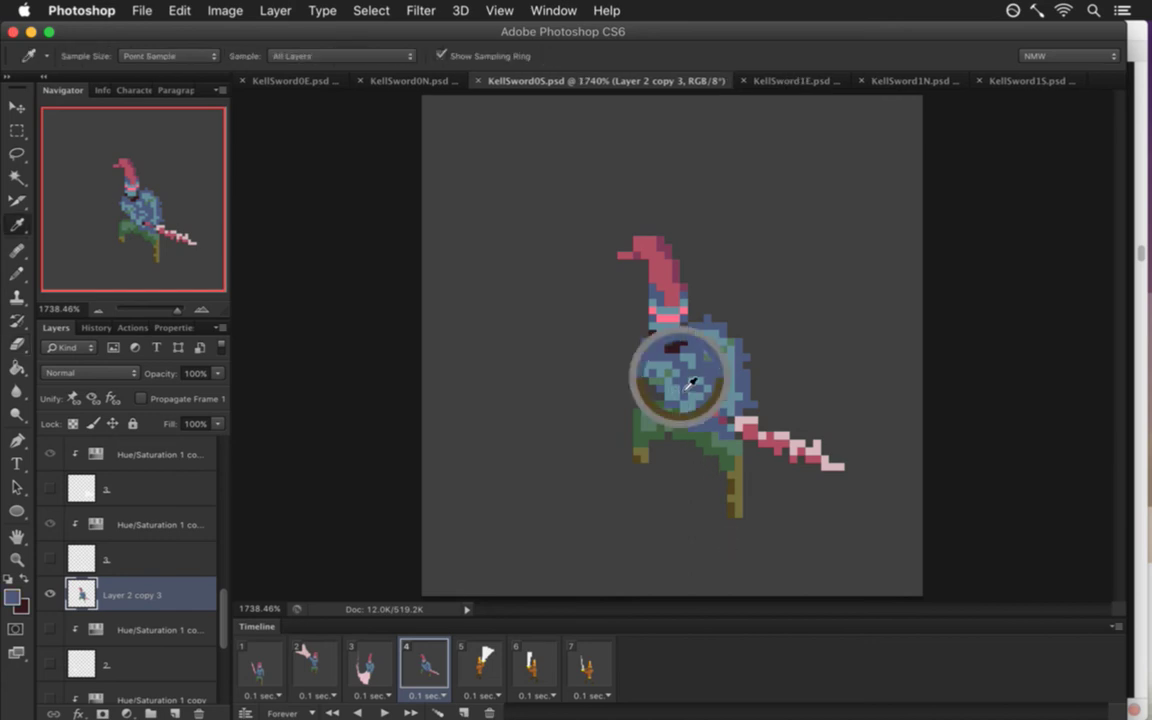
{"action": "left_click", "coordinate": [647, 396]}
{"action": "key", "text": "b"}
{"action": "left_click", "coordinate": [647, 396]}
{"action": "left_click", "coordinate": [655, 387], "text": "alt"}
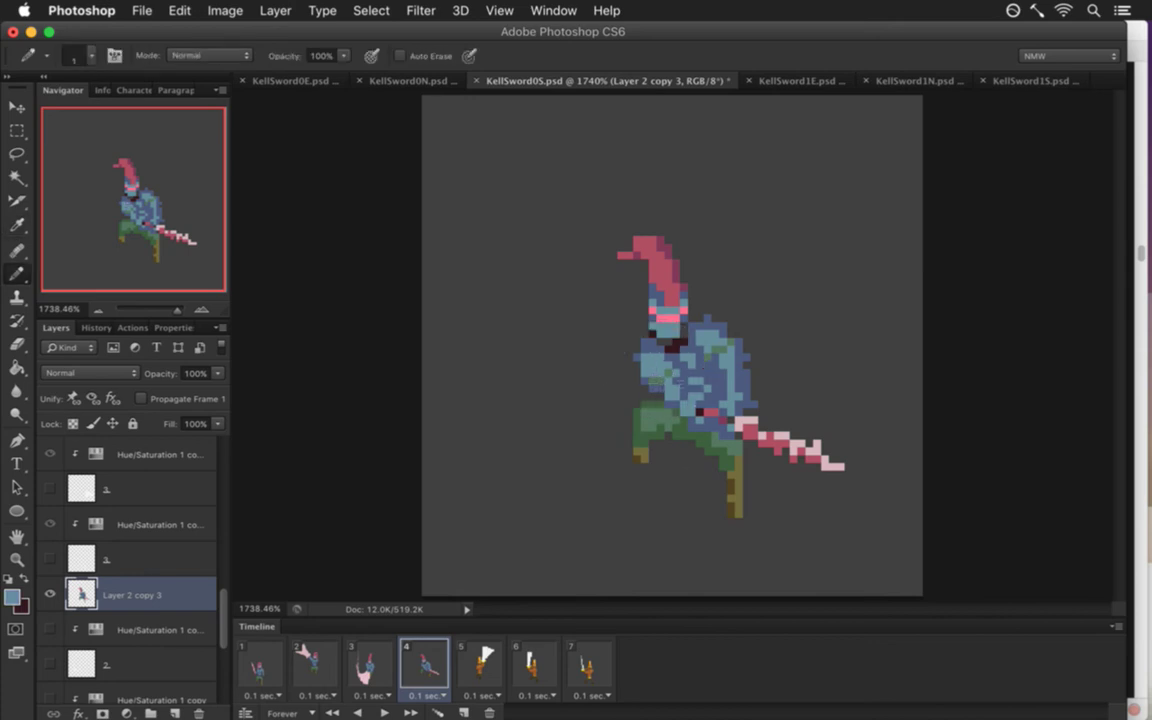
Smooth the outline of the right shoulder and the torso's right side by erasing jutting pixels and touching up the edge in blue.
{"action": "key", "text": "i"}
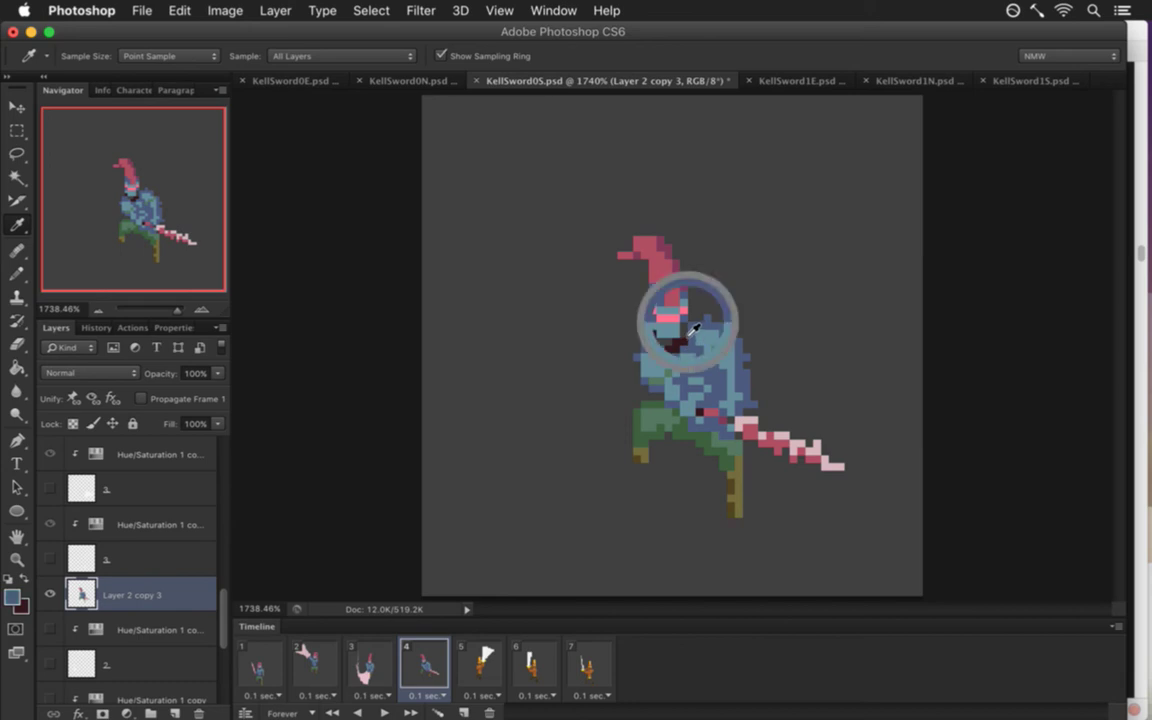
{"action": "key", "text": "b"}
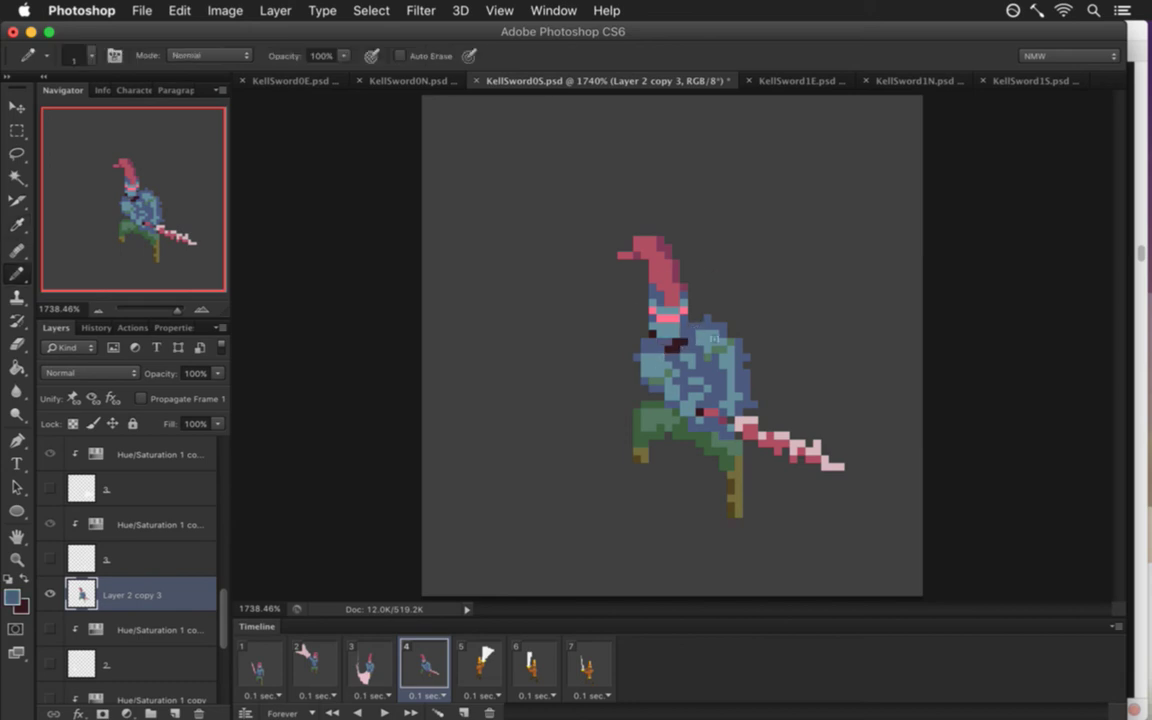
{"action": "key", "text": "e"}
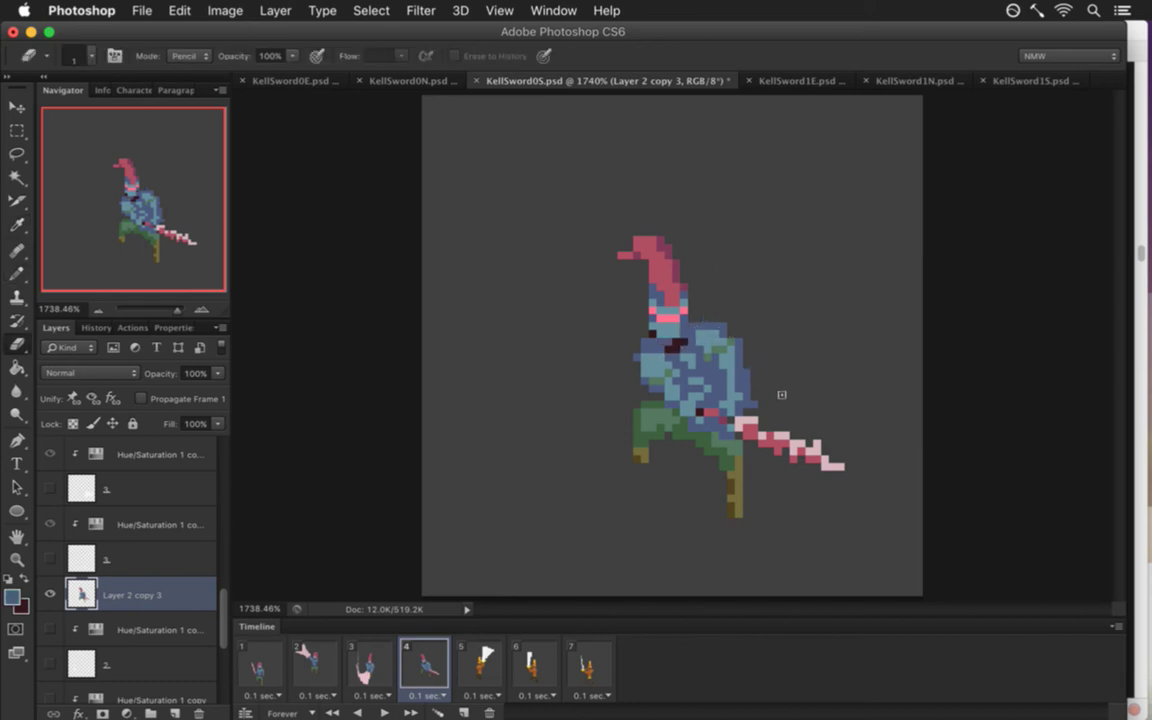
{"action": "key", "text": "b"}
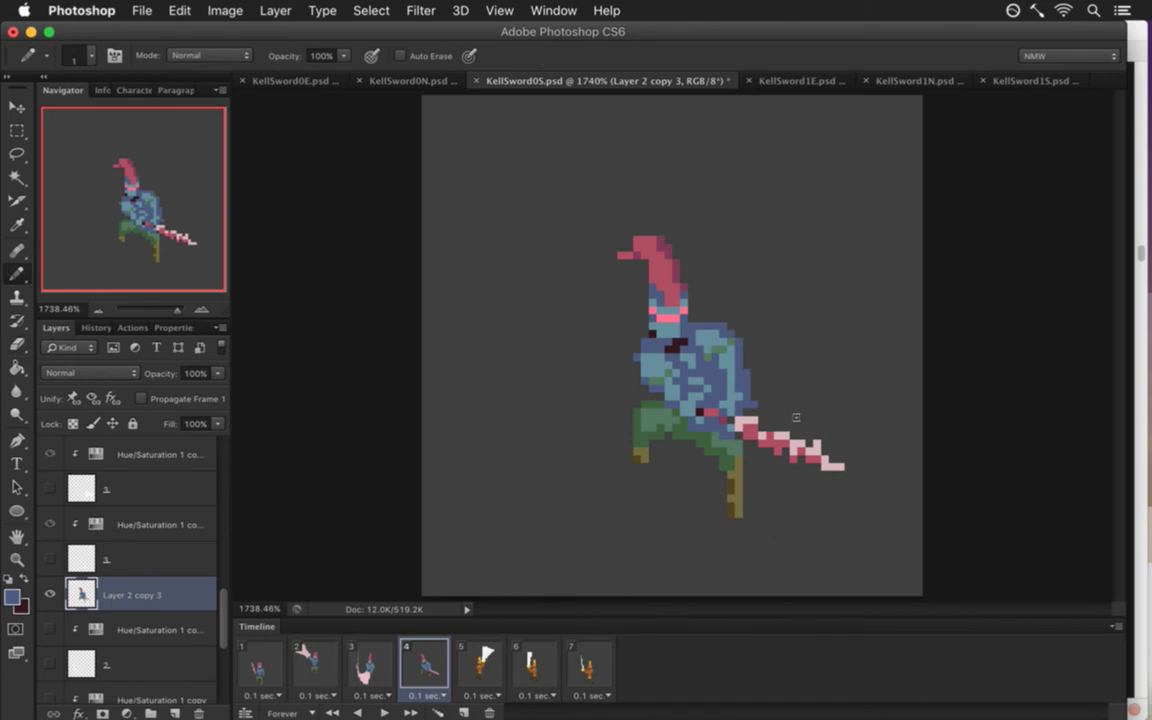
{"action": "key", "text": "e"}
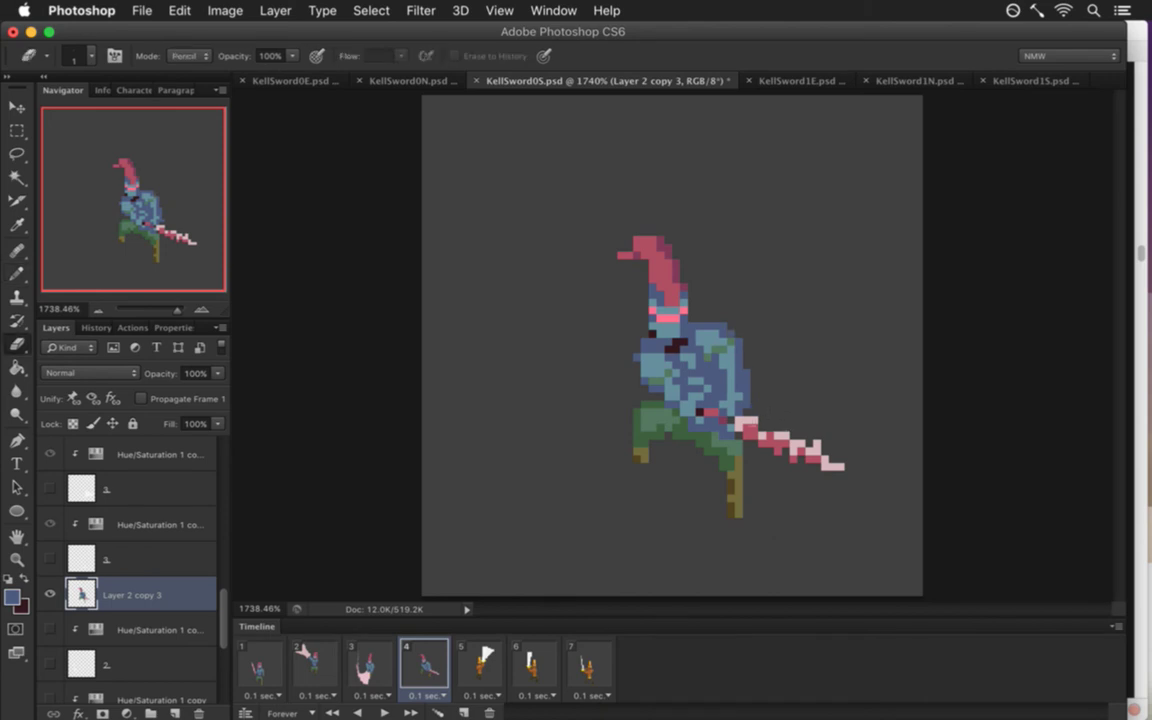
Add light blue highlight pixels to the middle of the torso and fill out the dark maroon collar below the head.
{"action": "key", "text": "b"}
{"action": "left_click", "coordinate": [691, 372], "text": "alt"}
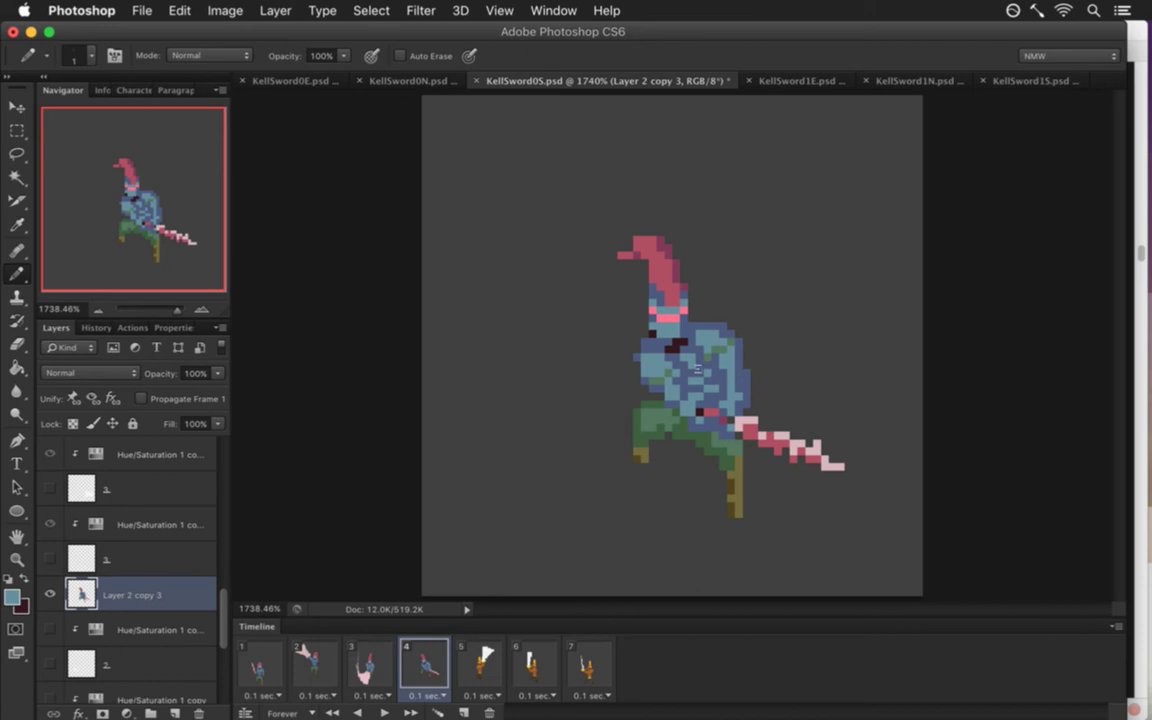
{"action": "left_click", "coordinate": [621, 316], "text": "alt"}
{"action": "key", "text": "i"}
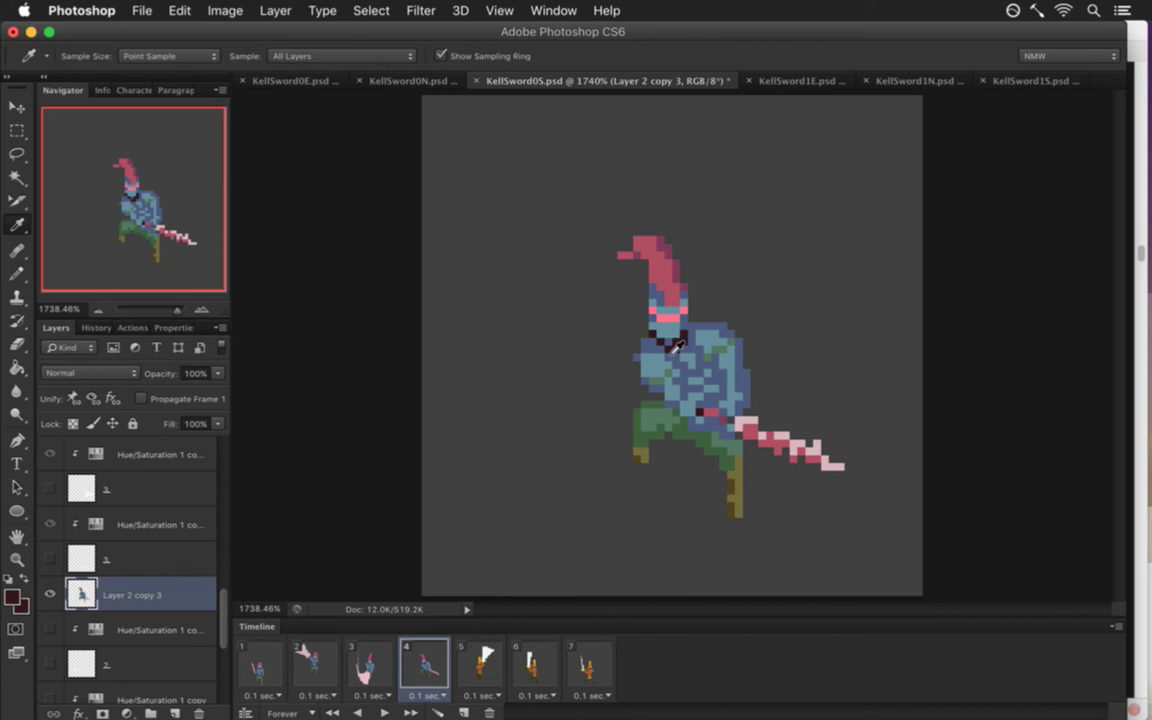
Select the head and plume, move them one pixel down, deselect, and save the file.
{"action": "key", "text": "m"}
{"action": "left_click_drag", "start_coordinate": [578, 220], "coordinate": [687, 336]}
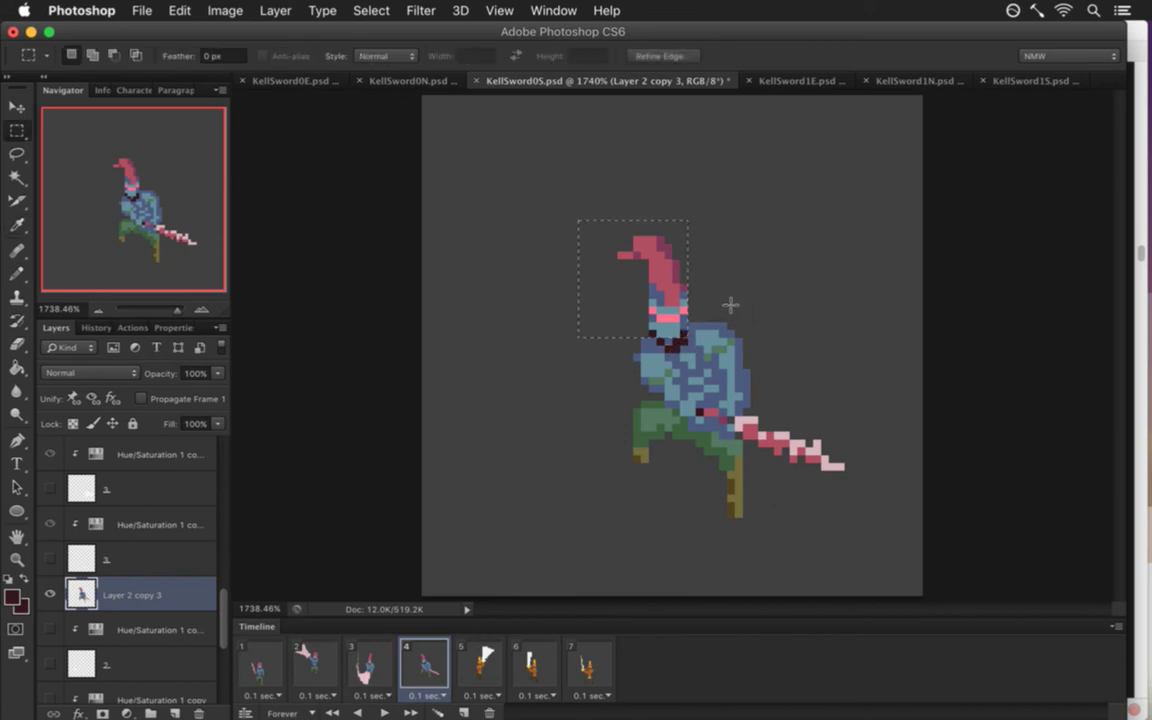
{"action": "key", "text": "v"}
{"action": "key", "text": "Down"}
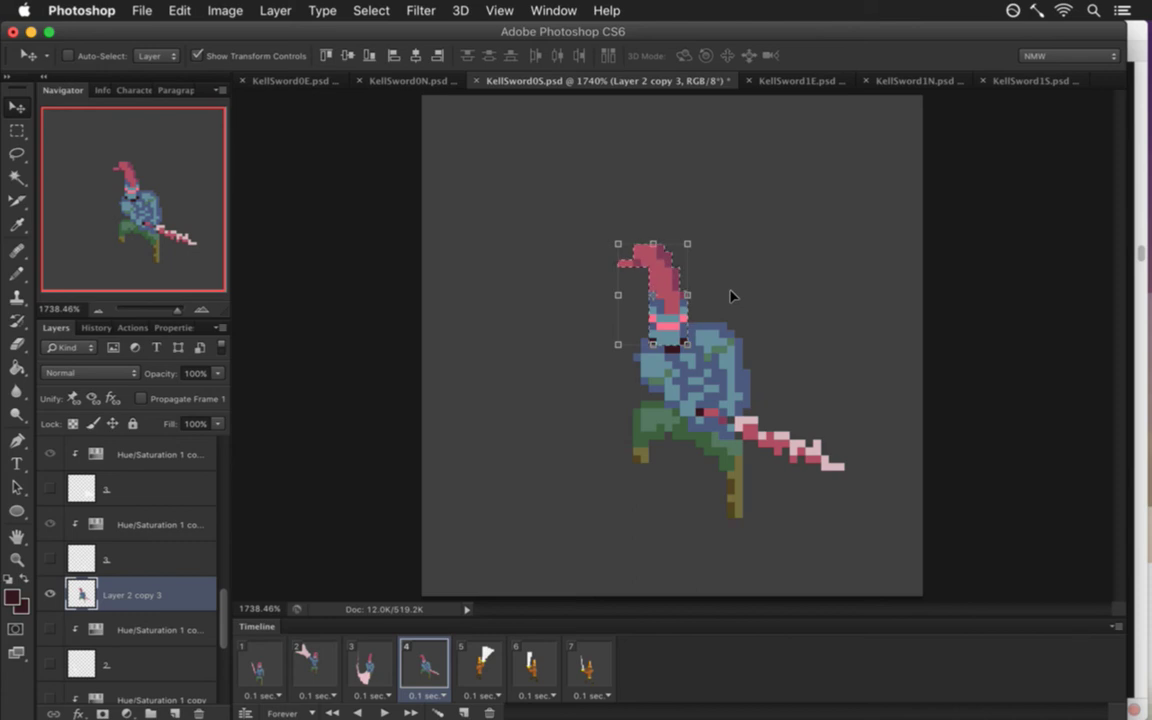
{"action": "key", "text": "m"}
{"action": "key", "text": "ctrl+d"}
{"action": "key", "text": "ctrl+s"}
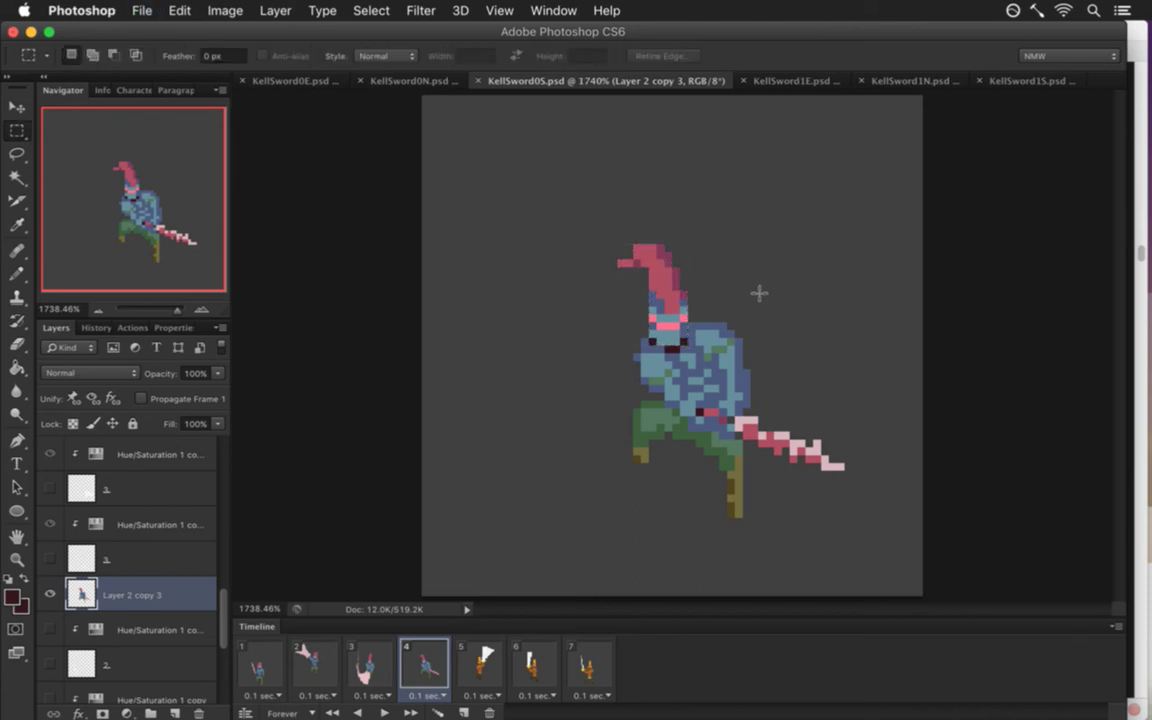
Clean up the sword blade near the hilt by erasing jagged pixels and redrawing its upper edge in pale pink.
{"action": "key", "text": "e"}
{"action": "left_click", "coordinate": [751, 432]}
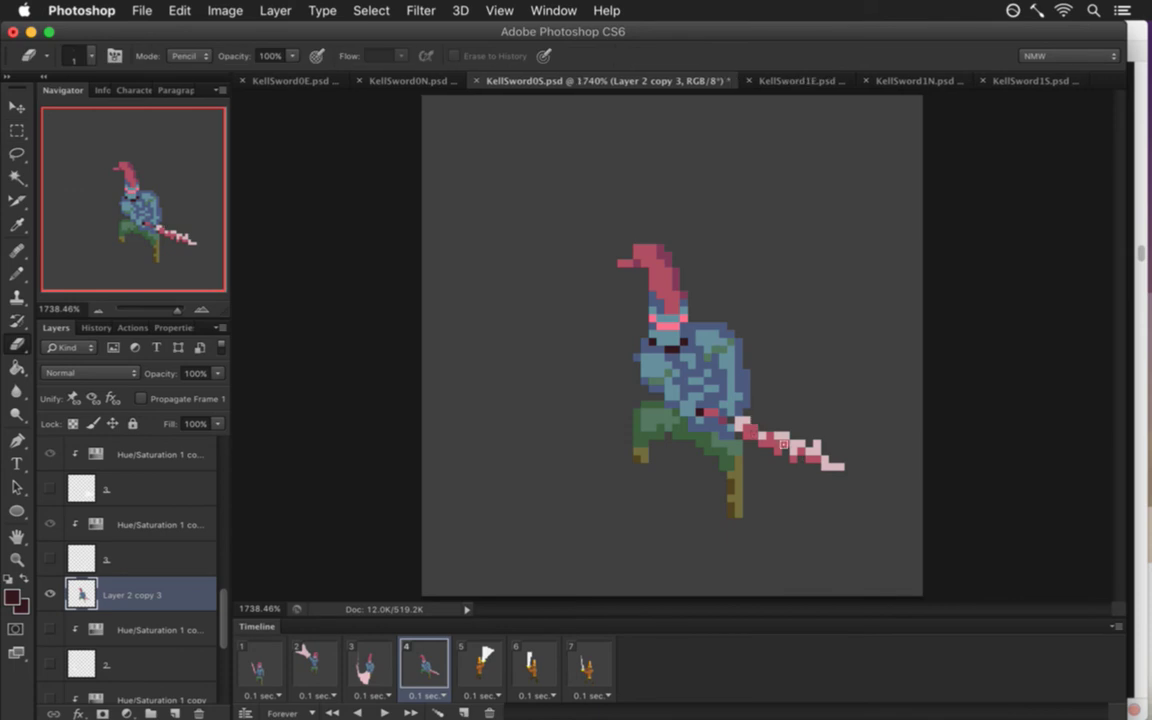
{"action": "key", "text": "i"}
{"action": "left_click", "coordinate": [721, 416]}
{"action": "key", "text": "b"}
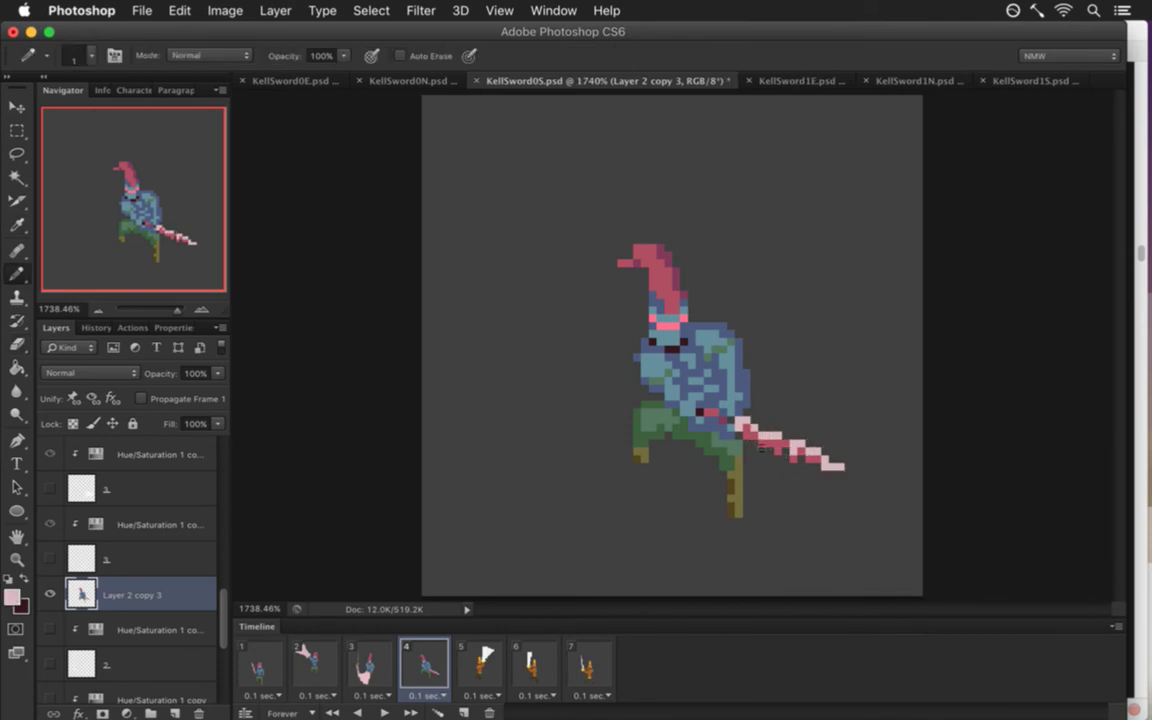
Erase stray pixels along the blade's underside and redraw its lower edge in crimson sampled from the hilt, making two even stripes.
{"action": "key", "text": "e"}
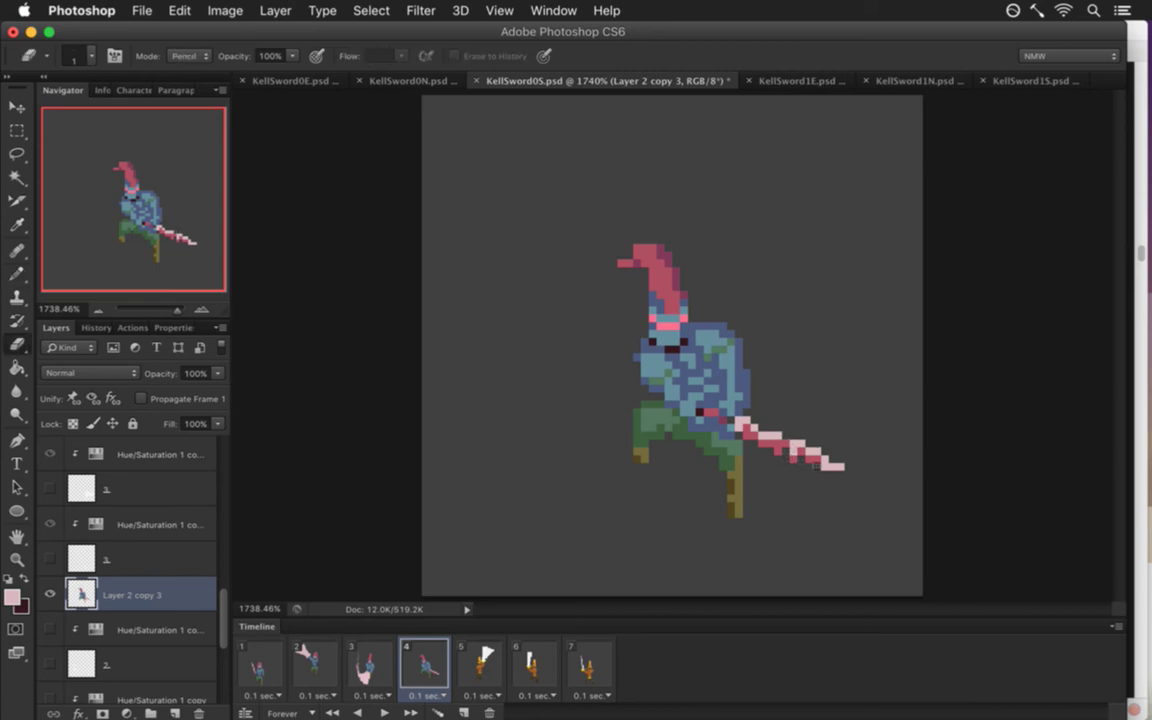
{"action": "key", "text": "i"}
{"action": "key", "text": "e"}
{"action": "key", "text": "i"}
{"action": "left_click", "coordinate": [725, 418]}
{"action": "key", "text": "b"}
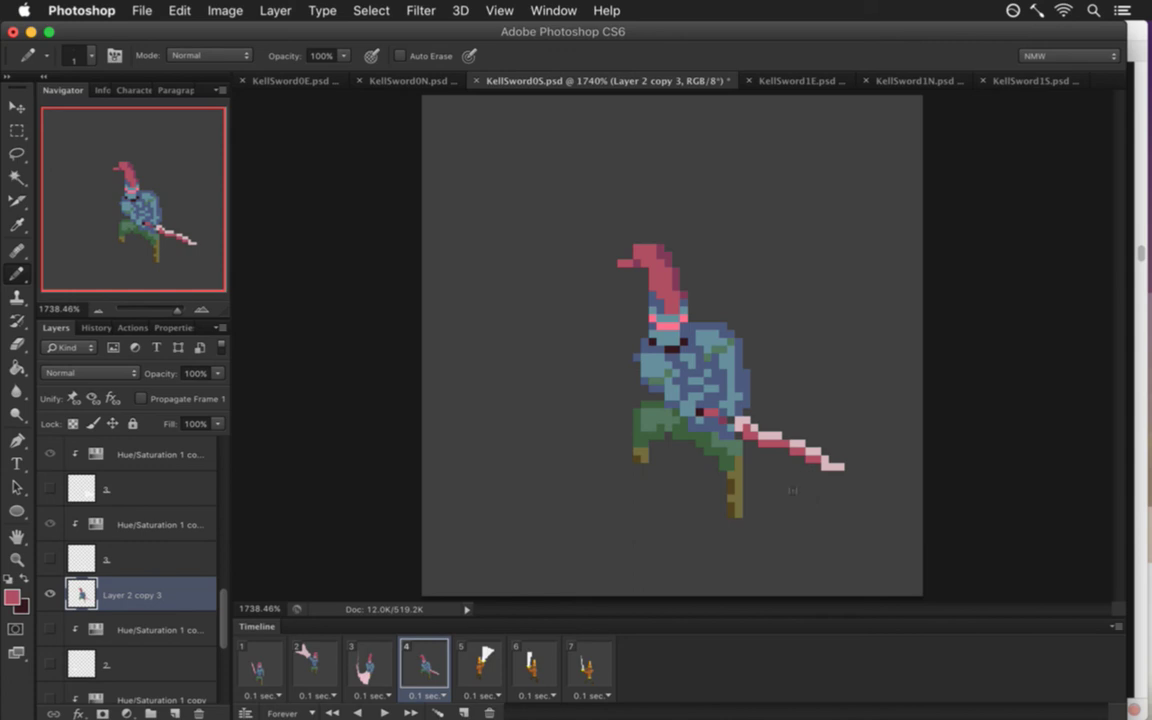
Extend the sword blade's pale pink upper edge and crimson lower edge toward the tip, erasing the stray pixel under the point.
{"action": "key", "text": "i"}
{"action": "left_click", "coordinate": [742, 428]}
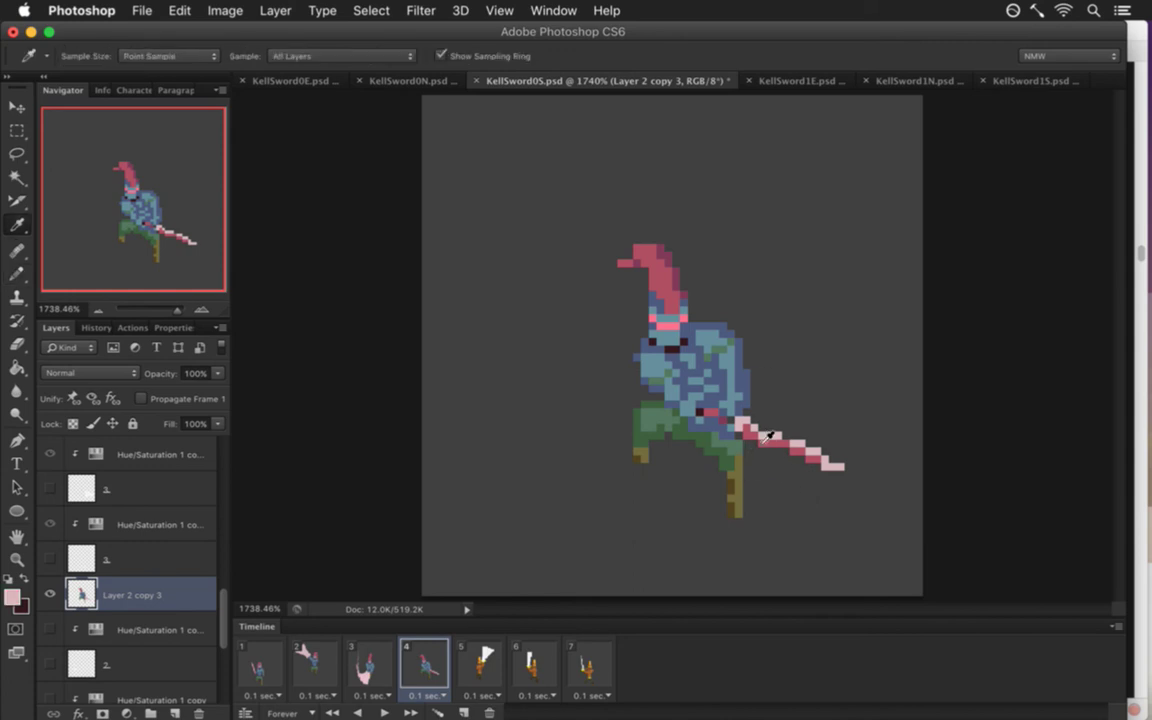
{"action": "key", "text": "b"}
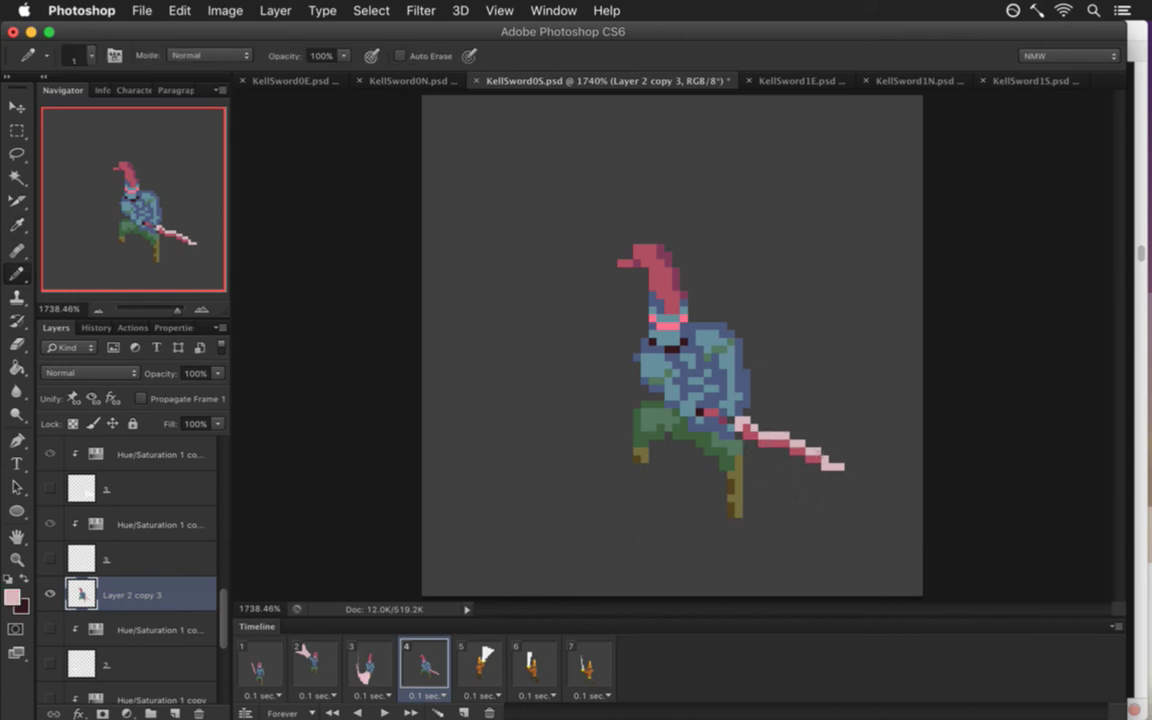
{"action": "key", "text": "i"}
{"action": "key", "text": "b"}
{"action": "key", "text": "i"}
{"action": "left_click", "coordinate": [707, 406]}
{"action": "key", "text": "b"}
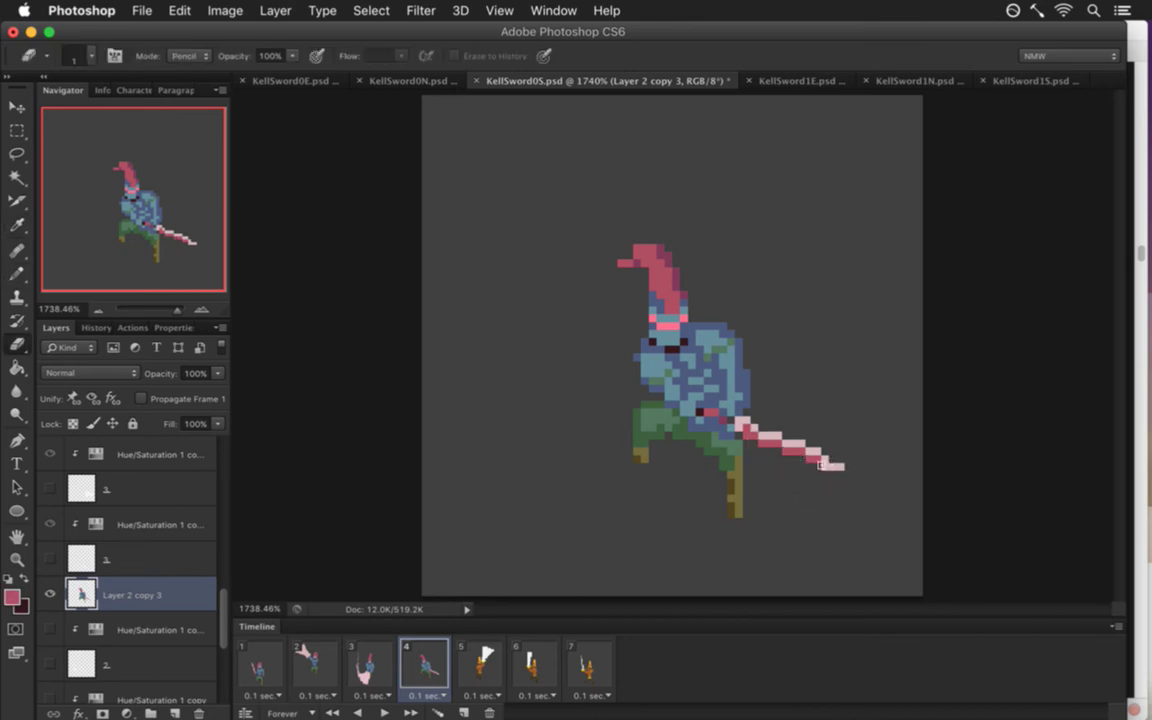
{"action": "key", "text": "i"}
{"action": "key", "text": "b"}
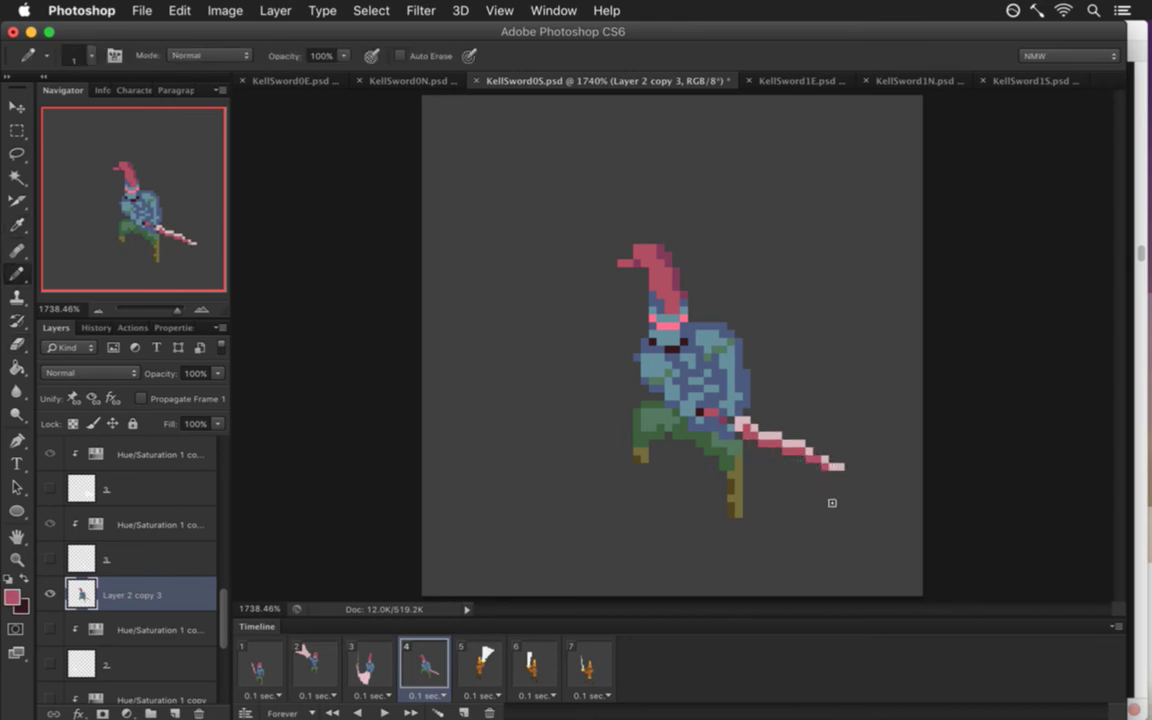
{"action": "key", "text": "i"}
{"action": "left_click", "coordinate": [819, 466]}
{"action": "key", "text": "b"}
Shade the character's front shoulder with darker blue sampled from the torso and recolor the dark maroon pixel beside the sword hilt.
{"action": "key", "text": "i"}
{"action": "left_click", "coordinate": [639, 384]}
{"action": "key", "text": "b"}
{"action": "key", "text": "i"}
{"action": "left_click", "coordinate": [688, 340]}
{"action": "key", "text": "b"}
{"action": "key", "text": "i"}
{"action": "key", "text": "b"}
{"action": "key", "text": "i"}
{"action": "left_click", "coordinate": [658, 335]}
{"action": "key", "text": "b"}
{"action": "key", "text": "i"}
{"action": "key", "text": "b"}
{"action": "key", "text": "i"}
{"action": "left_click", "coordinate": [687, 349]}
{"action": "key", "text": "b"}
{"action": "key", "text": "i"}
{"action": "left_click", "coordinate": [625, 315]}
{"action": "key", "text": "b"}
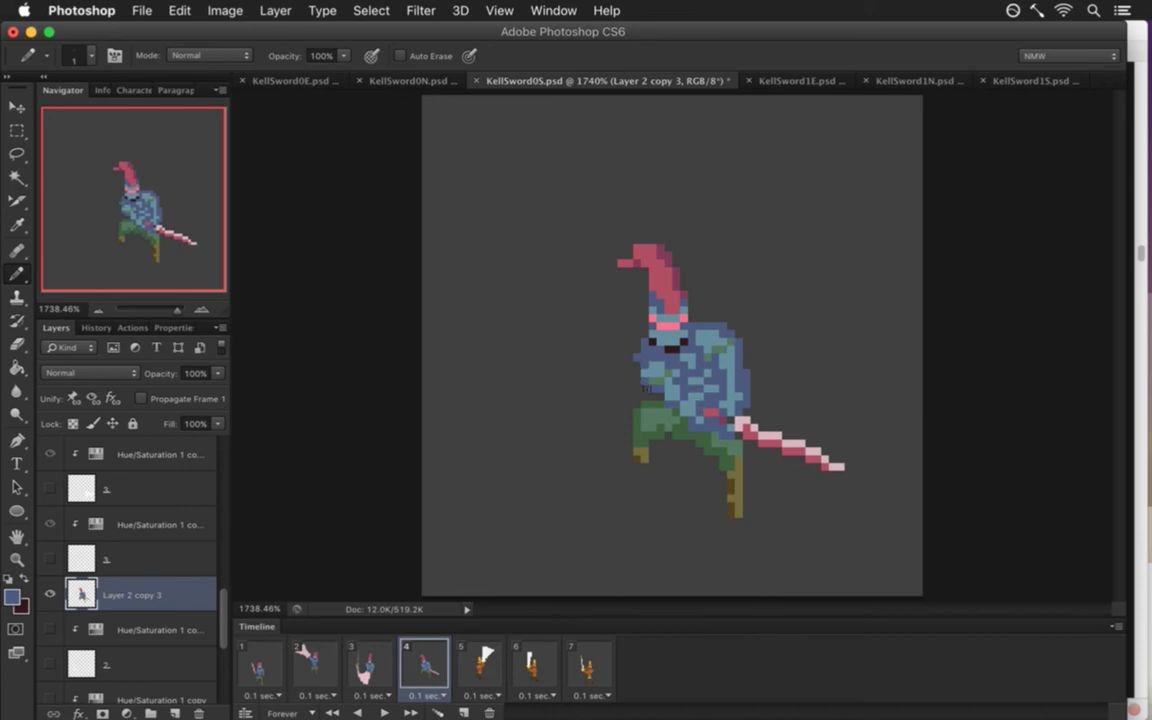
Refine the front shoulder's highlight and lower edge with sampled colors, and save the file.
{"action": "left_click", "coordinate": [652, 410], "text": "alt"}
{"action": "left_click", "coordinate": [643, 380], "text": "alt"}
{"action": "key", "text": "super+s"}
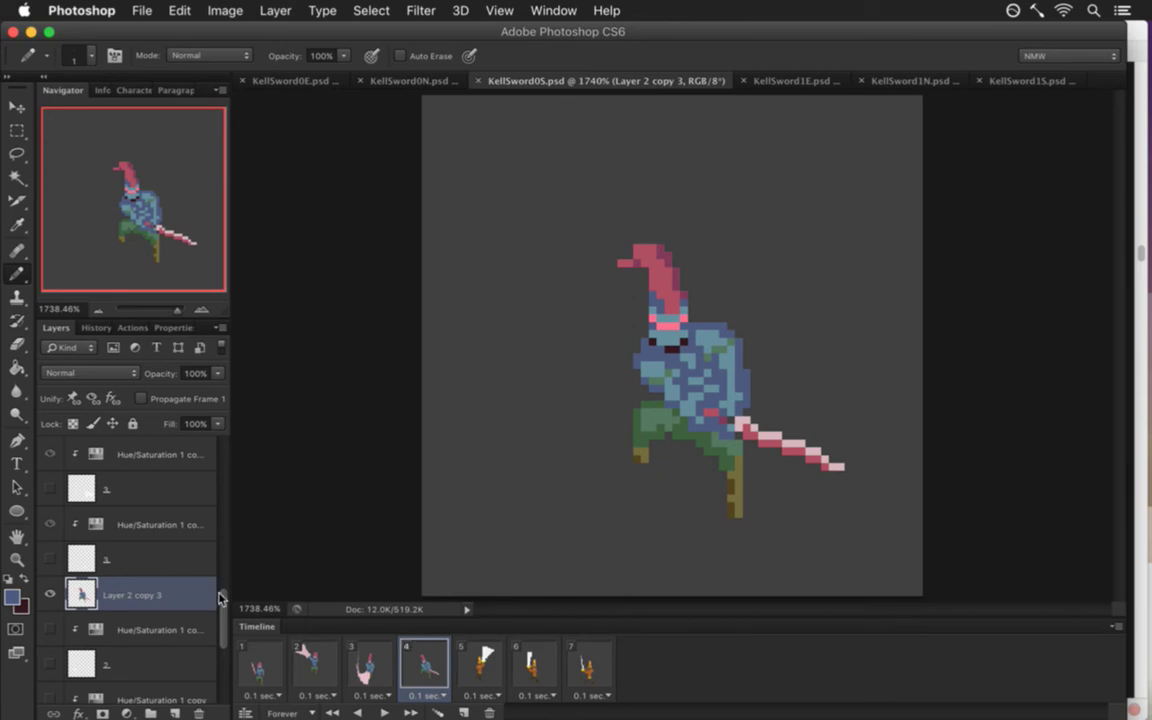
Show frame 4's two slash-effect layers named 3 above the character and select both.
{"action": "left_click", "coordinate": [50, 558]}
{"action": "left_click", "coordinate": [50, 488]}
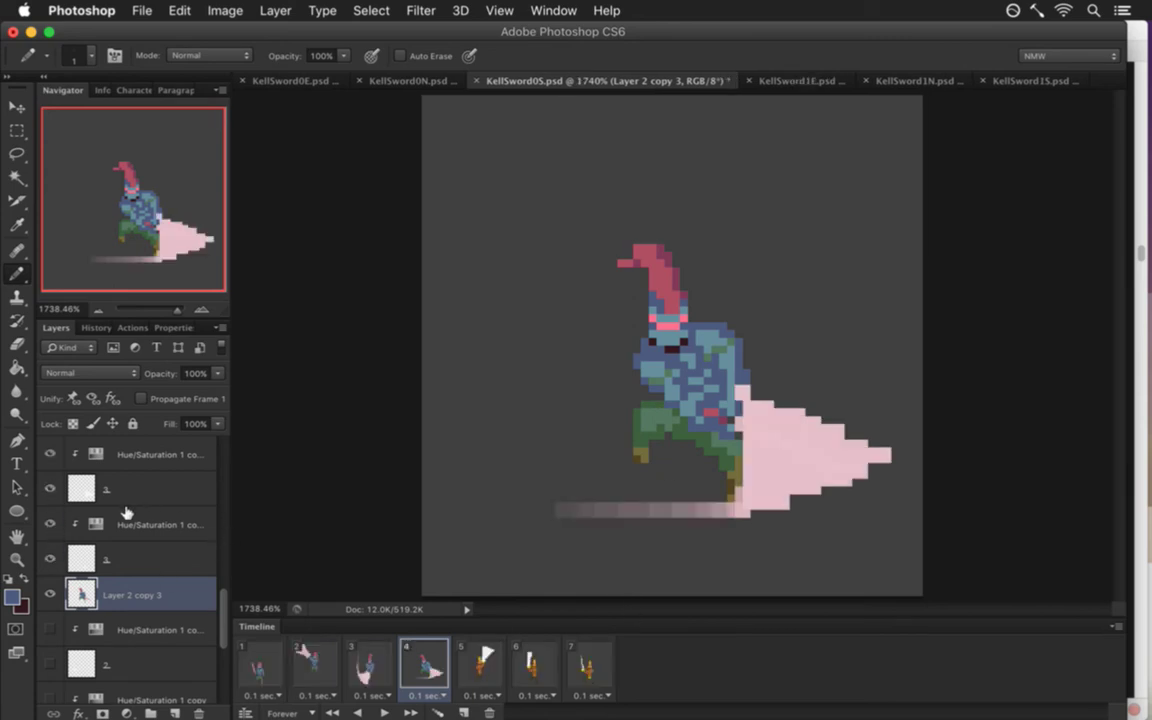
{"action": "left_click", "coordinate": [90, 548]}
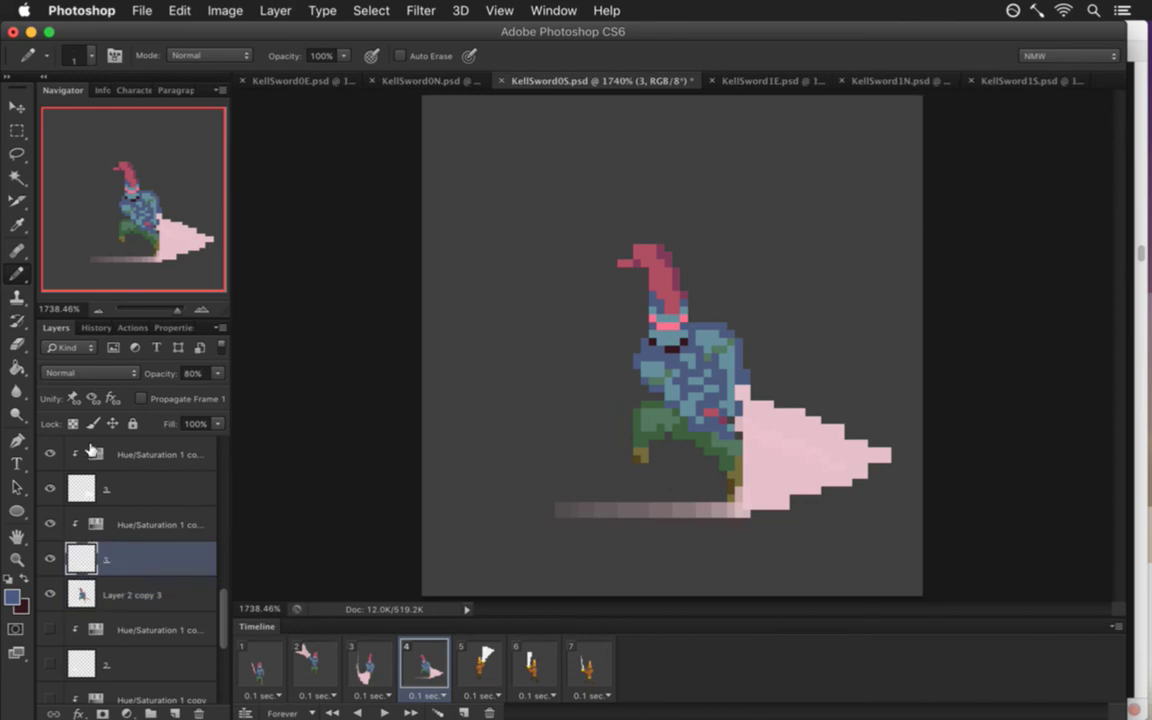
{"action": "left_click", "coordinate": [90, 456], "text": "shift"}
{"action": "left_click", "coordinate": [84, 487]}
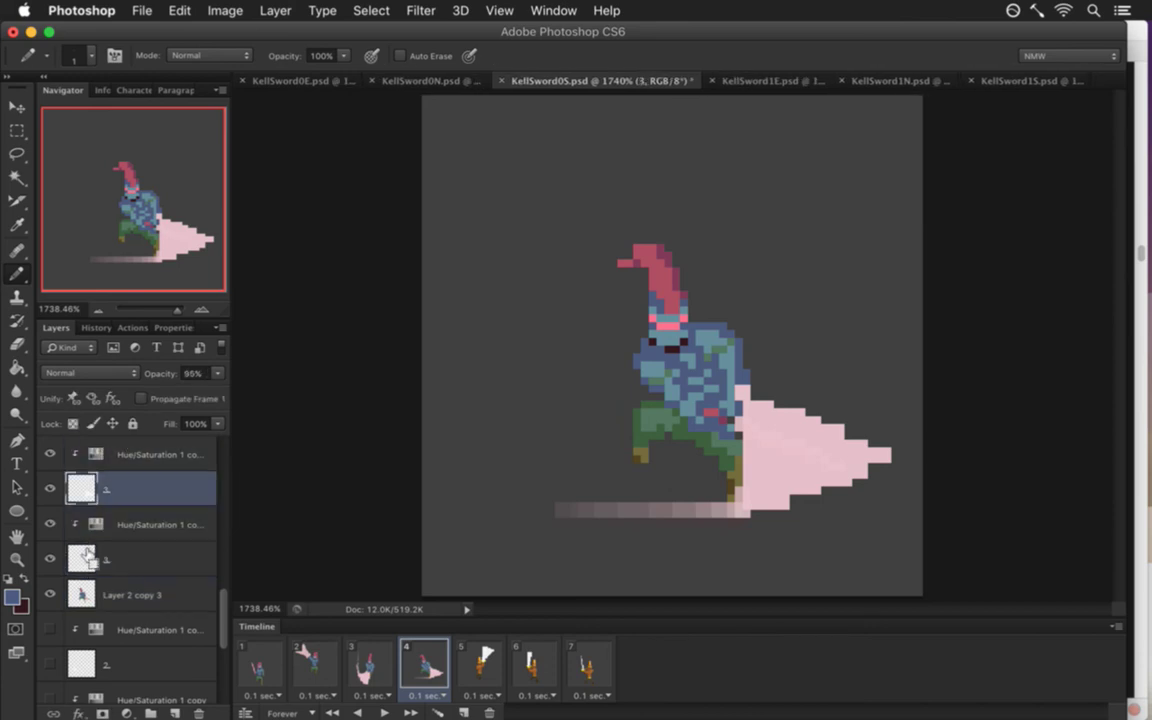
{"action": "left_click", "coordinate": [140, 558]}
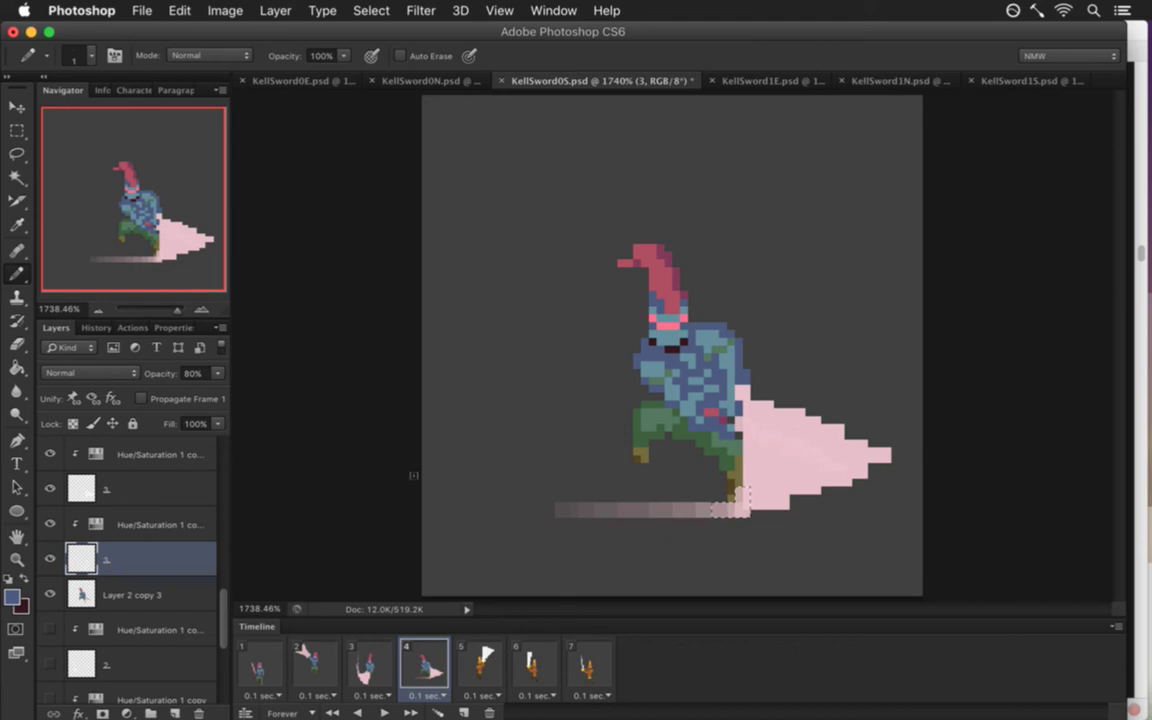
{"action": "key", "text": "m"}
{"action": "left_click", "coordinate": [149, 488], "text": "super"}
{"action": "key", "text": "v"}
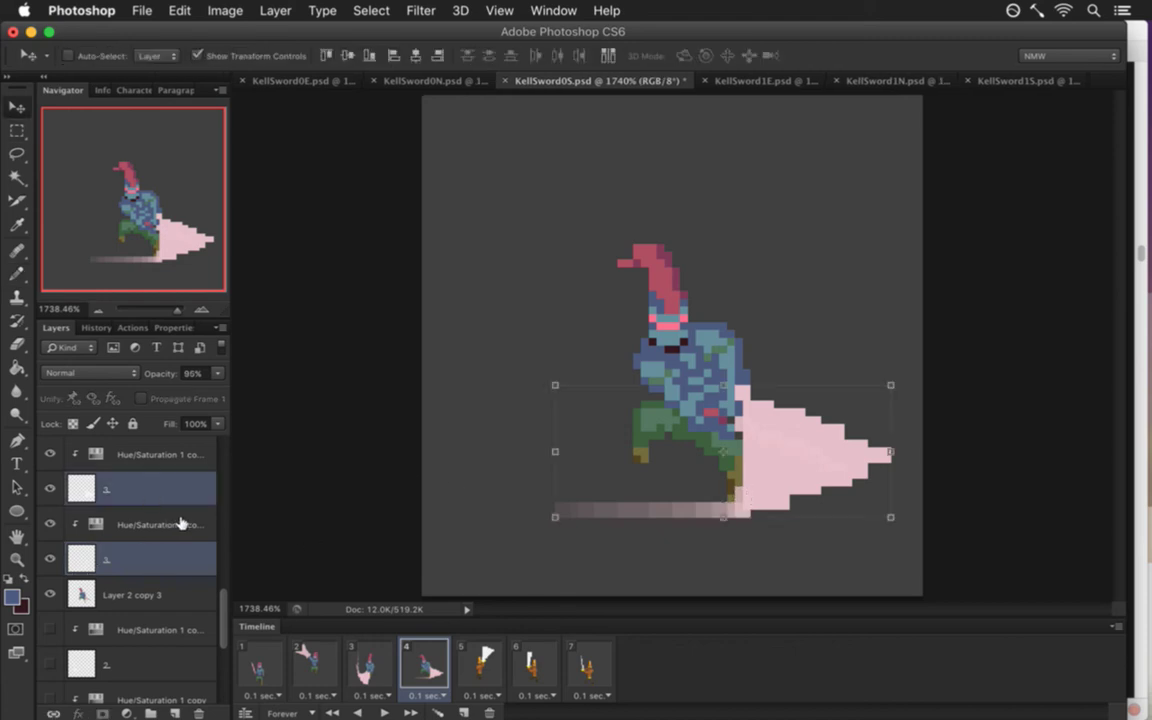
Move both slash-effect layers two pixels down and three pixels left to follow the reposed sword, and save the file.
{"action": "key", "text": "Down"}
{"action": "key", "text": "Down"}
{"action": "key", "text": "Down"}
{"action": "key", "text": "Down"}
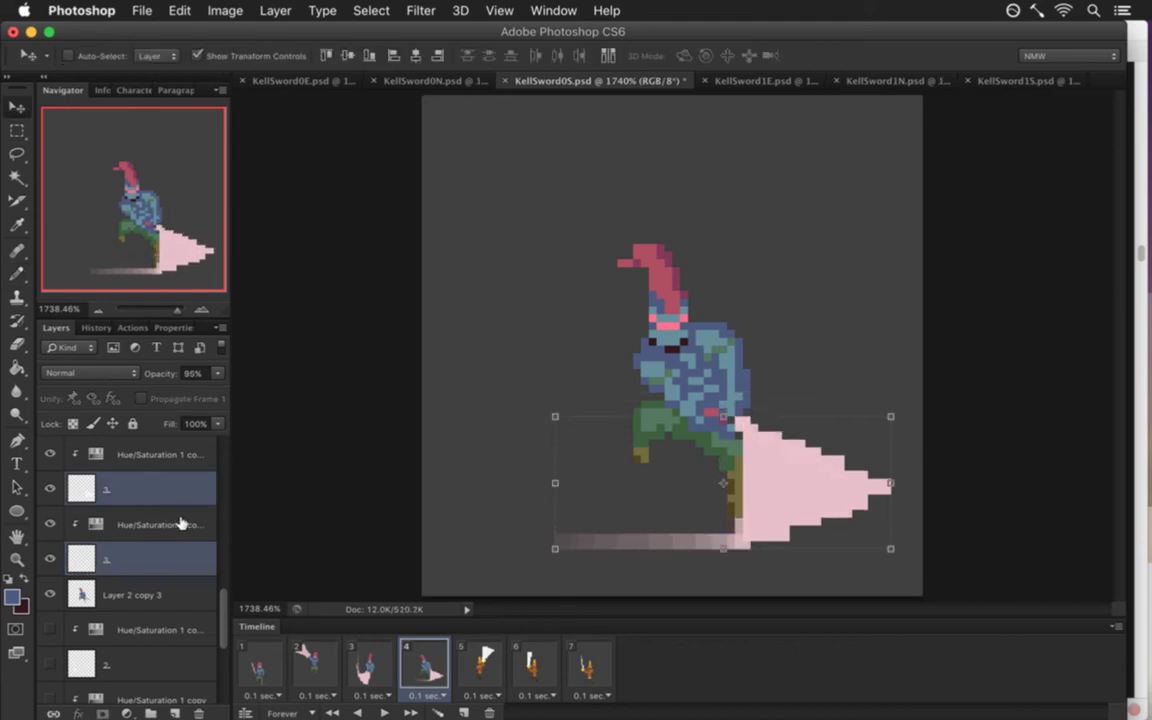
{"action": "key", "text": "Up"}
{"action": "key", "text": "Left"}
{"action": "key", "text": "Left"}
{"action": "key", "text": "Left"}
{"action": "key", "text": "Left"}
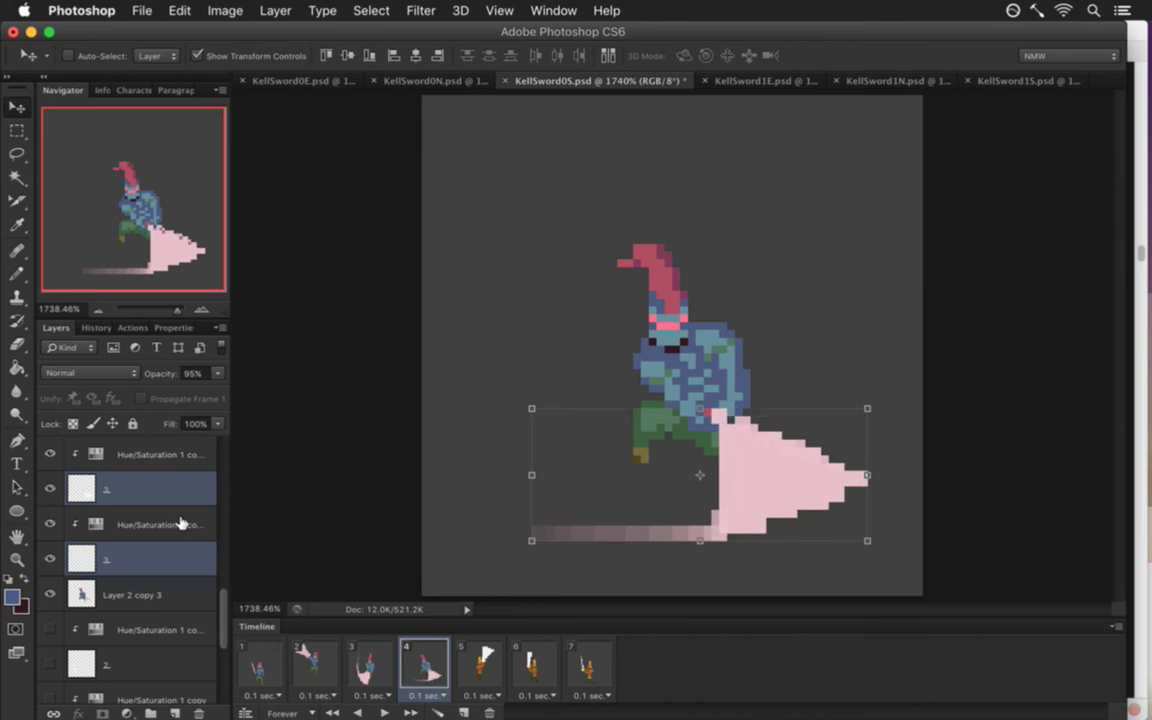
{"action": "key", "text": "Up"}
{"action": "key", "text": "Right"}
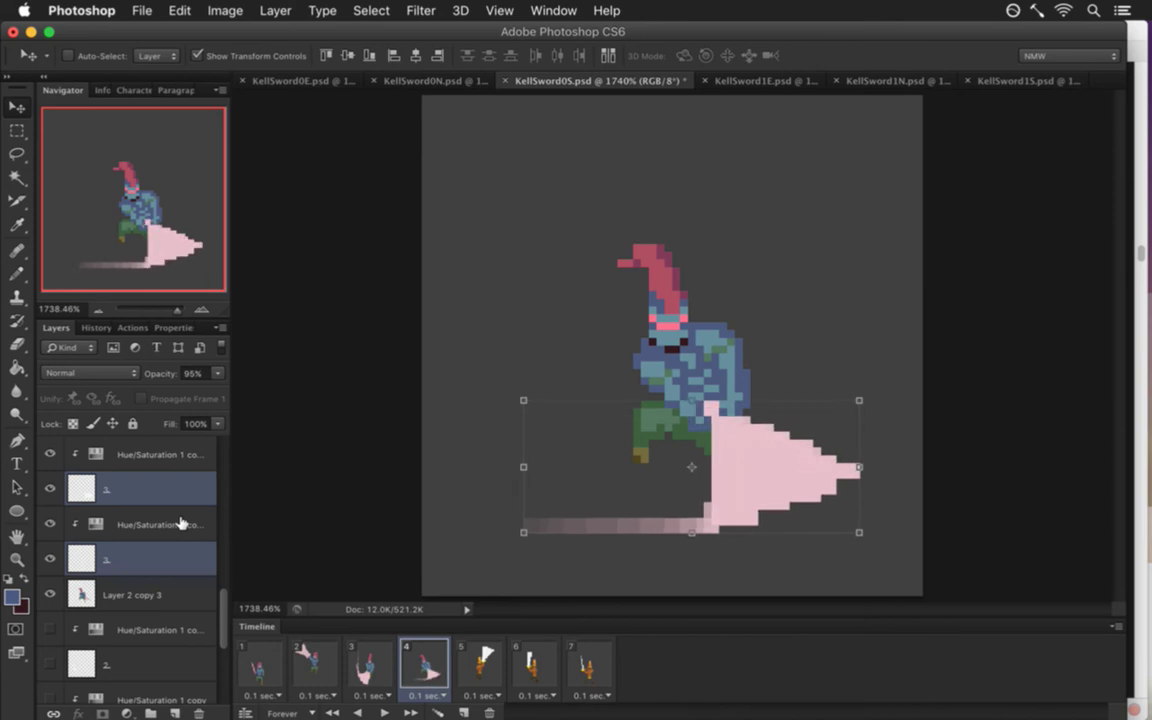
{"action": "key", "text": "Right"}
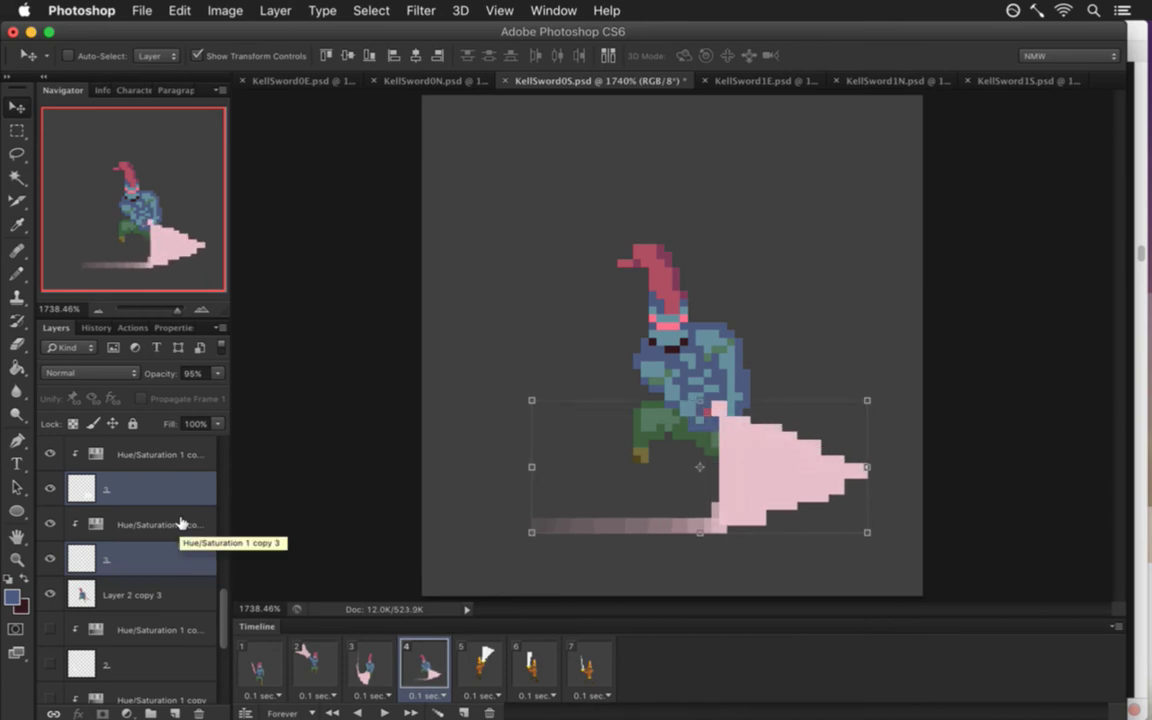
{"action": "key", "text": "Left"}
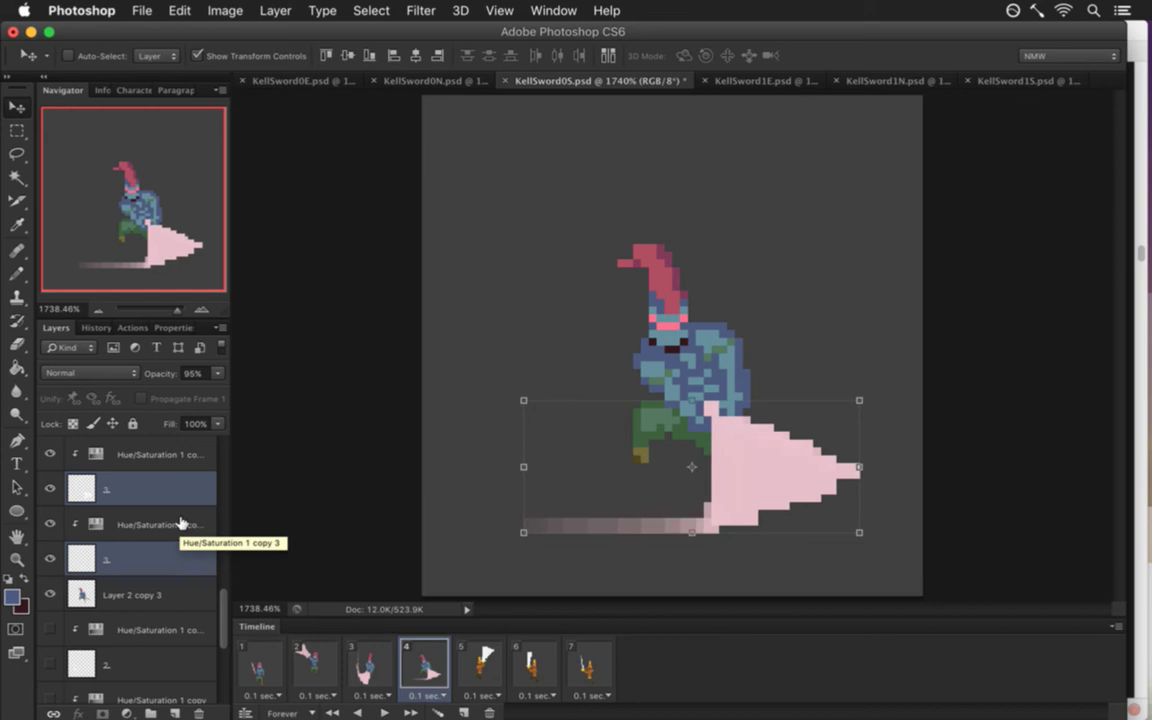
{"action": "key", "text": "Right"}
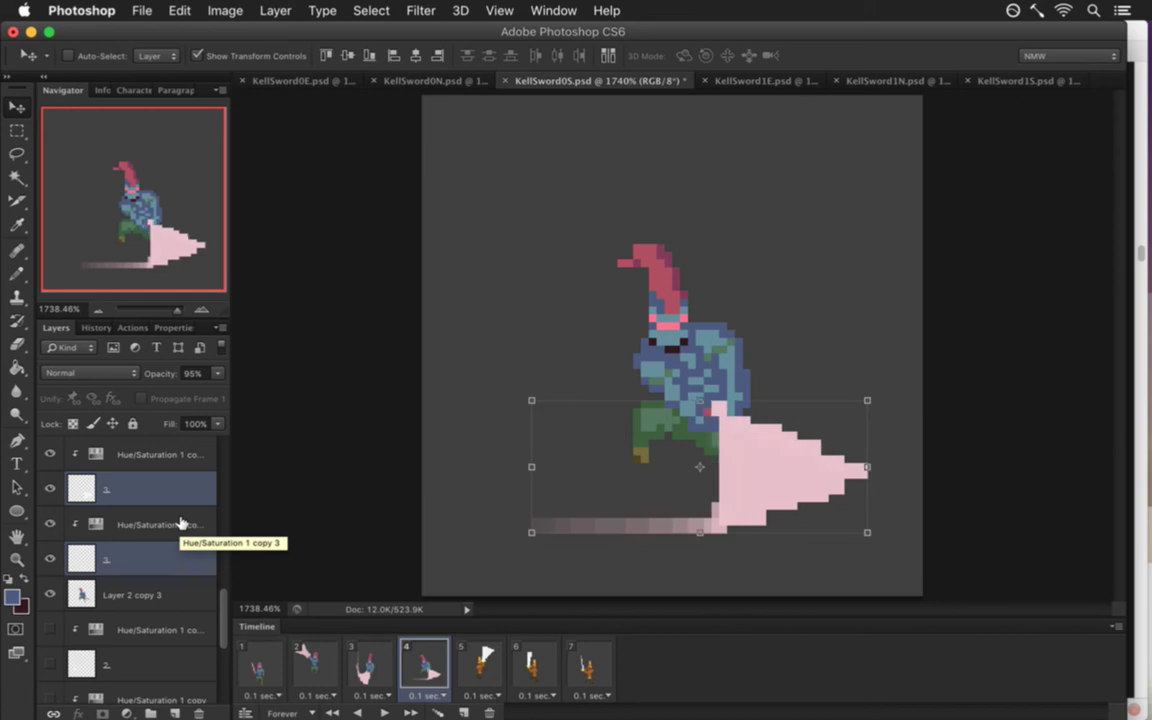
{"action": "key", "text": "m"}
{"action": "key", "text": "ctrl+s"}
Erase corner pixels along the pink slash's upper and lower edges so it tapers evenly to its point.
{"action": "key", "text": "e"}
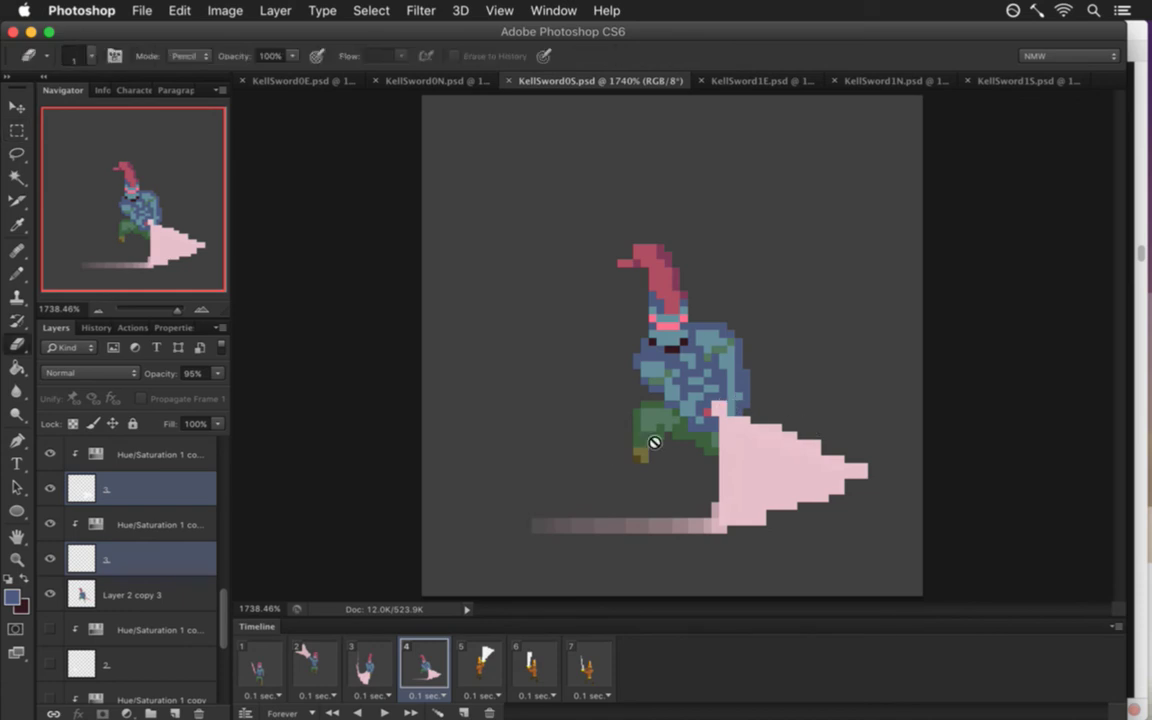
{"action": "left_click", "coordinate": [160, 555]}
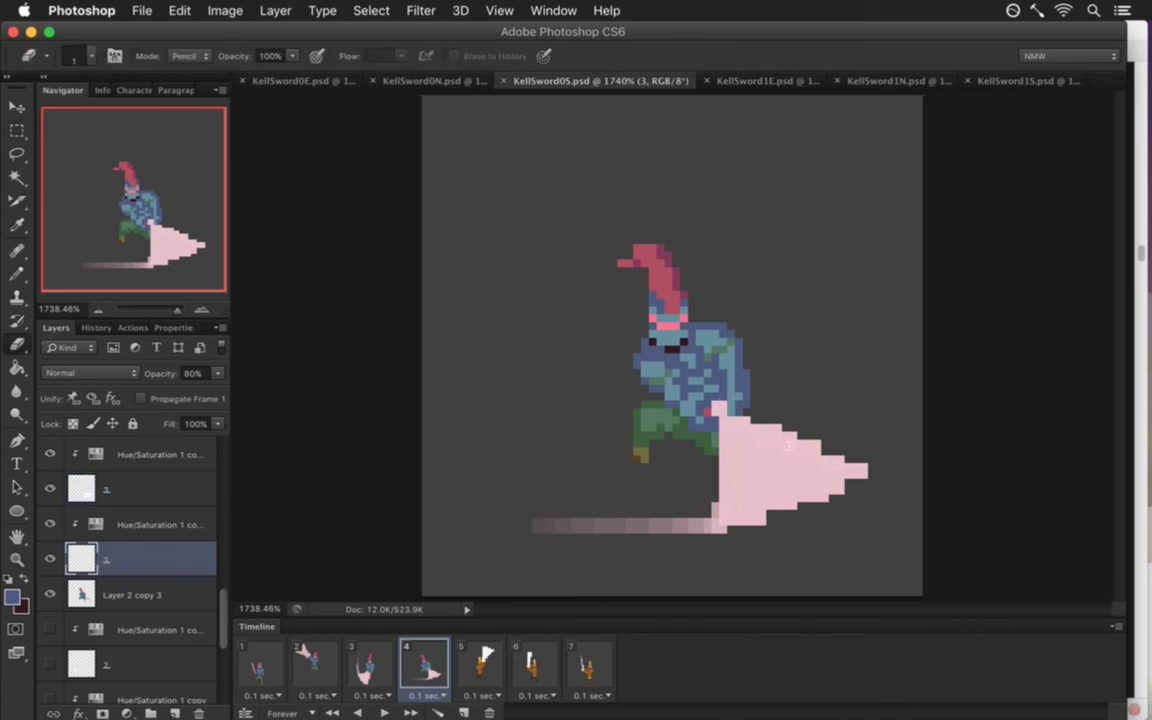
{"action": "left_click", "coordinate": [707, 399]}
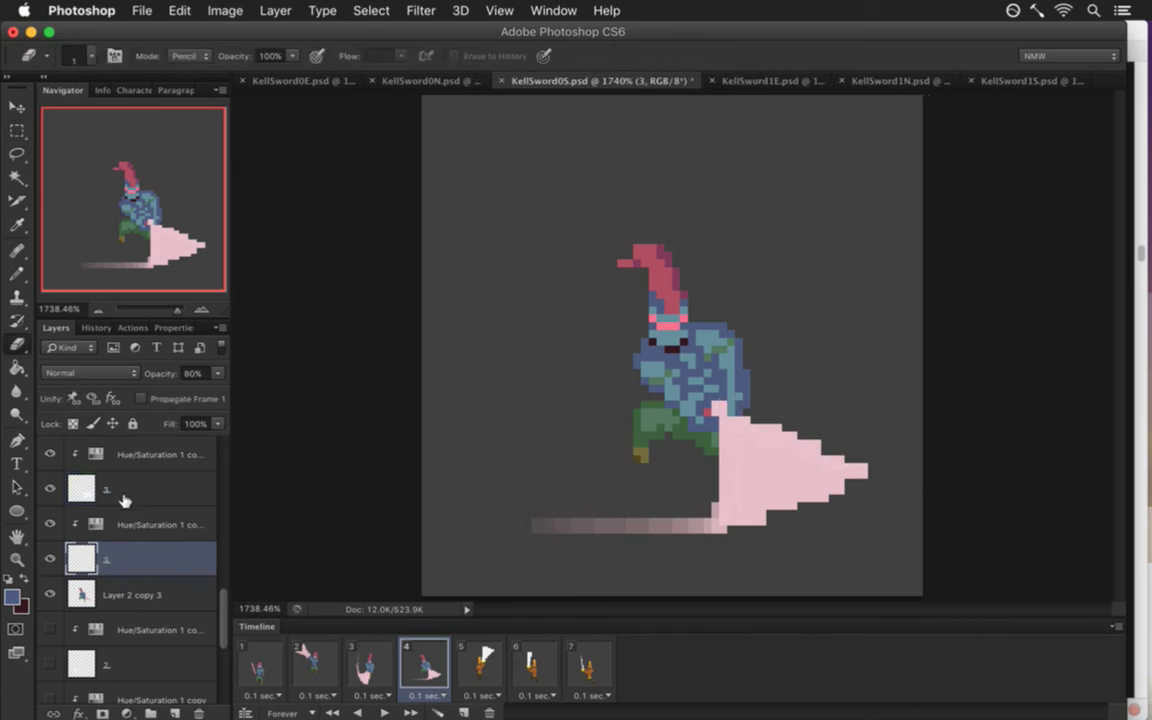
{"action": "left_click", "coordinate": [121, 491]}
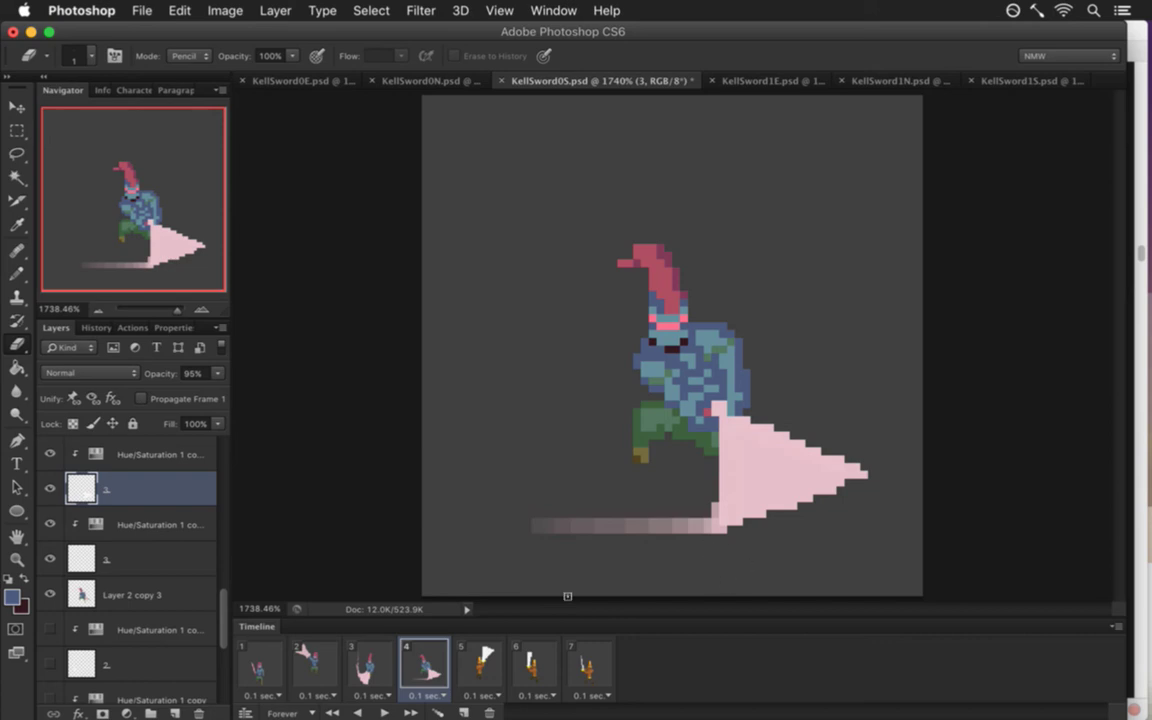
Erase pixels from the lower slash layer's underside and thin the faded trail toward its end.
{"action": "key", "text": "alt+bracketleft"}
{"action": "key", "text": "alt+bracketleft"}
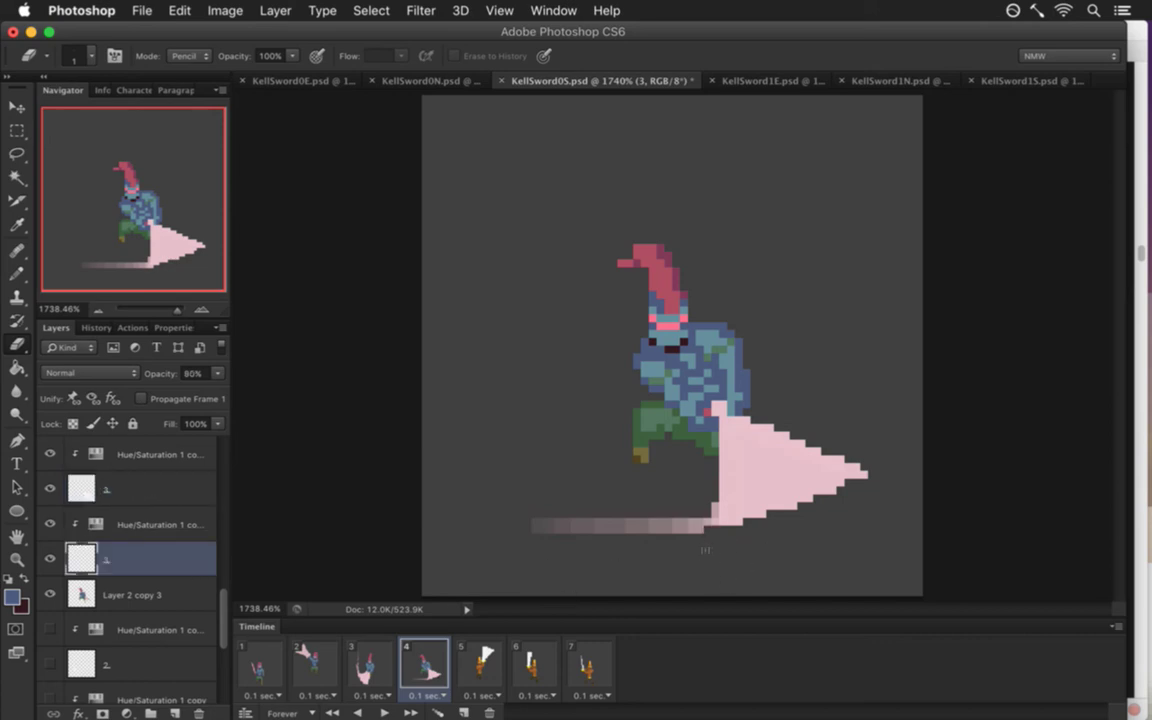
{"action": "left_click_drag", "start_coordinate": [572, 530], "coordinate": [620, 532]}
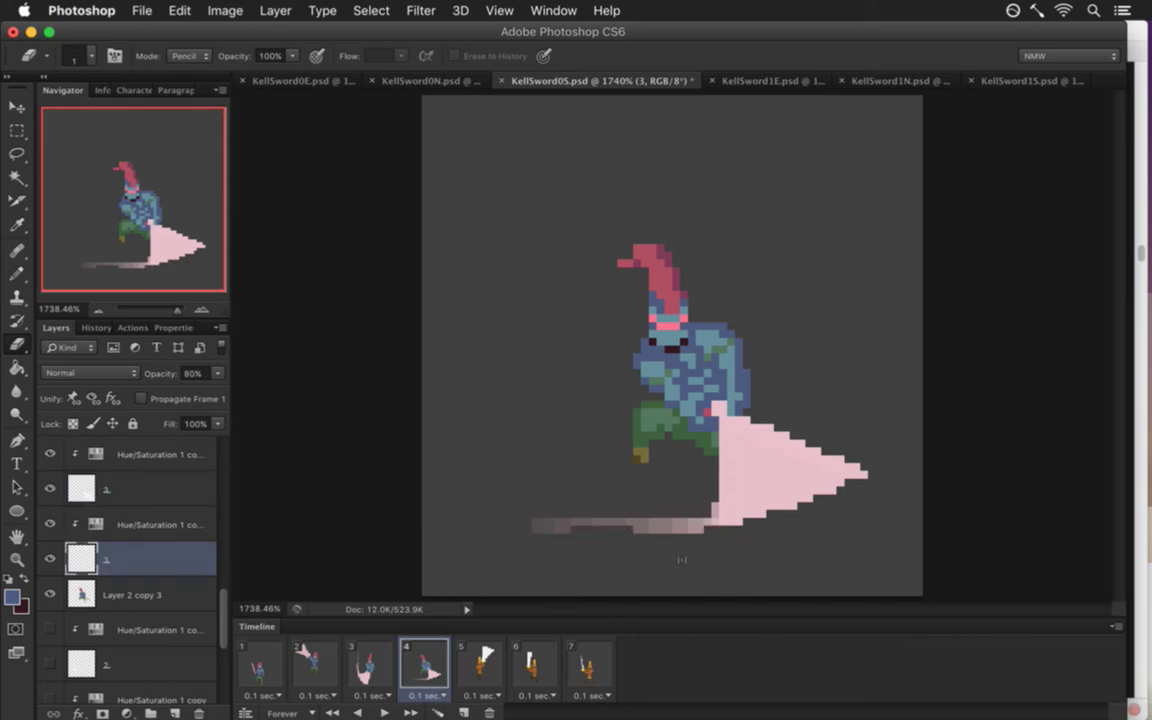
{"action": "left_click", "coordinate": [535, 523]}
Erase a small gap in the upper slash layer over the character's rear leg and save the file.
{"action": "left_click", "coordinate": [100, 488]}
{"action": "left_click", "coordinate": [750, 505], "text": "super"}
{"action": "left_click", "coordinate": [728, 481]}
{"action": "left_click", "coordinate": [90, 479]}
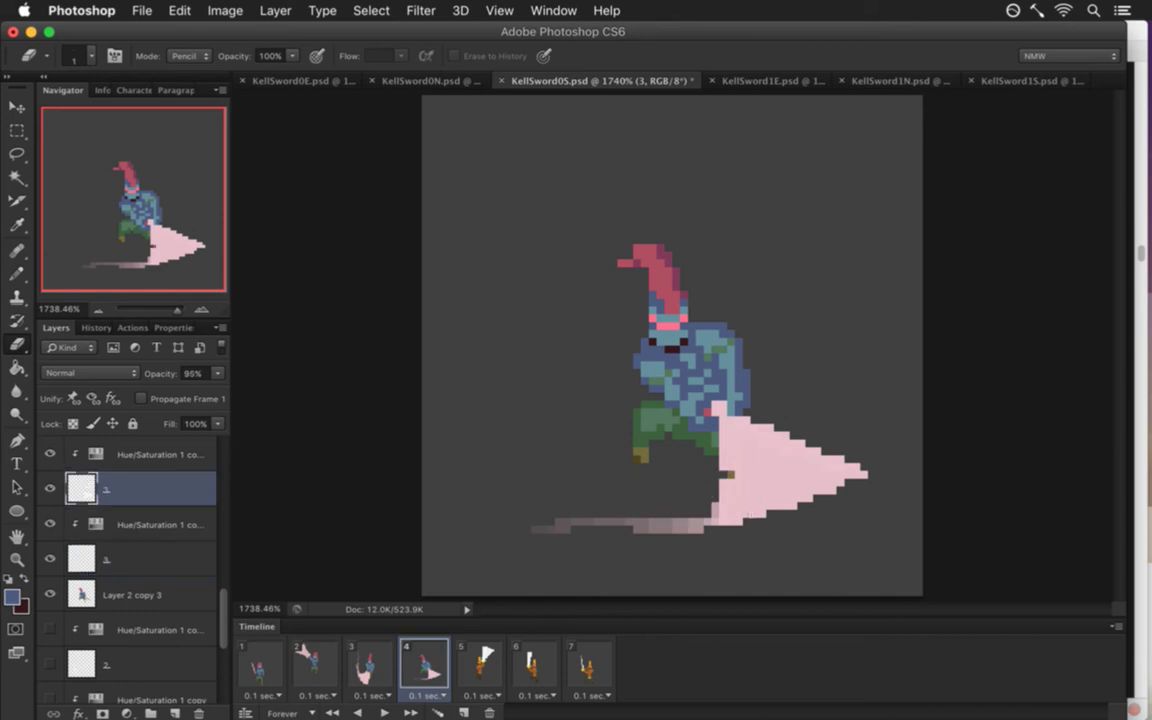
{"action": "key", "text": "super+s"}
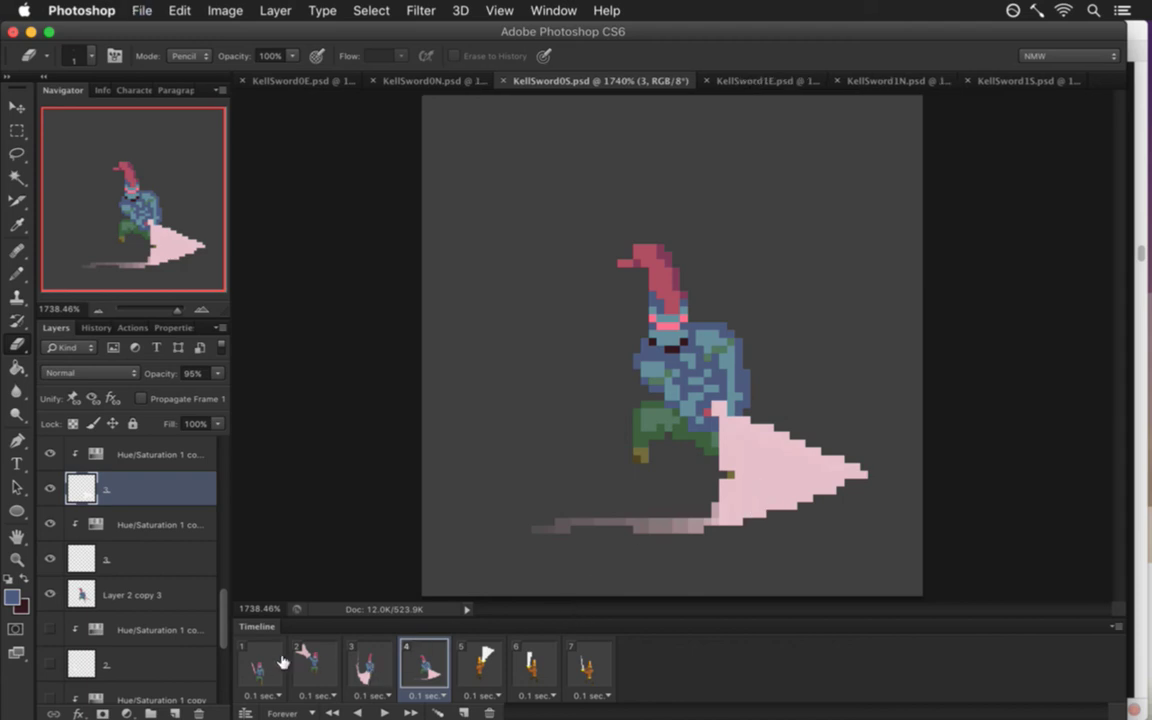
Compare the reworked frames 2, 3 and 4 with the old orange figure in frame 5.
{"action": "left_click", "coordinate": [385, 668]}
{"action": "left_click", "coordinate": [430, 668]}
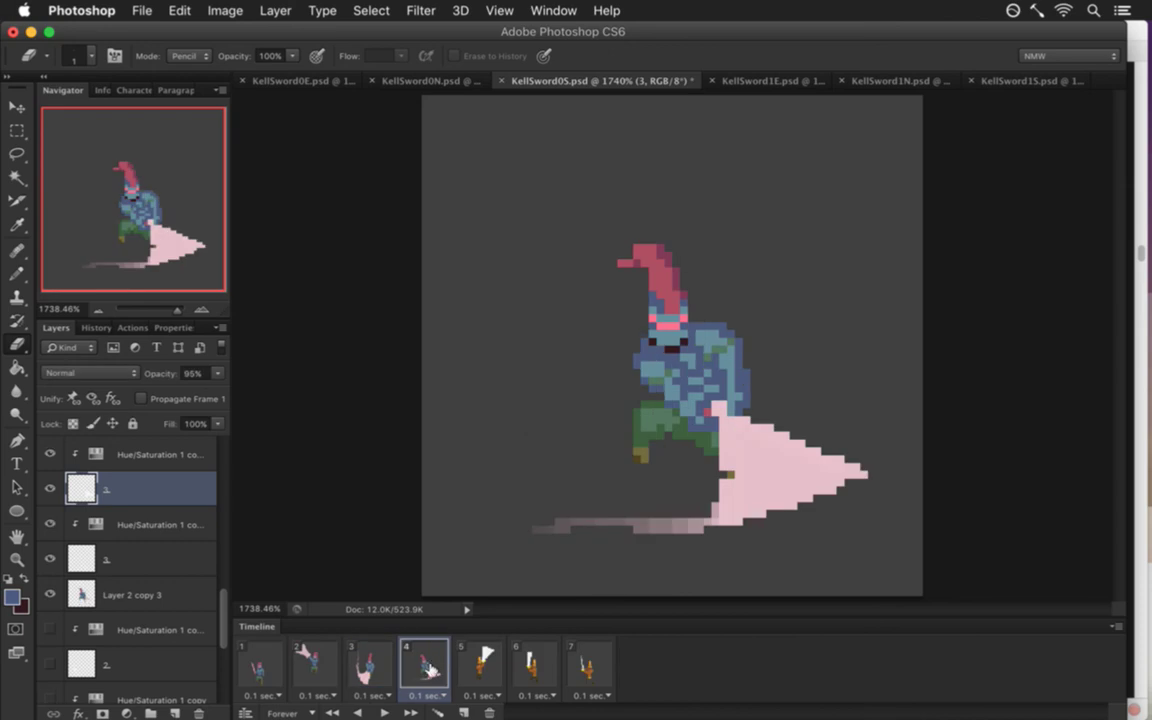
{"action": "left_click", "coordinate": [301, 663]}
{"action": "left_click", "coordinate": [362, 666]}
{"action": "left_click", "coordinate": [418, 668]}
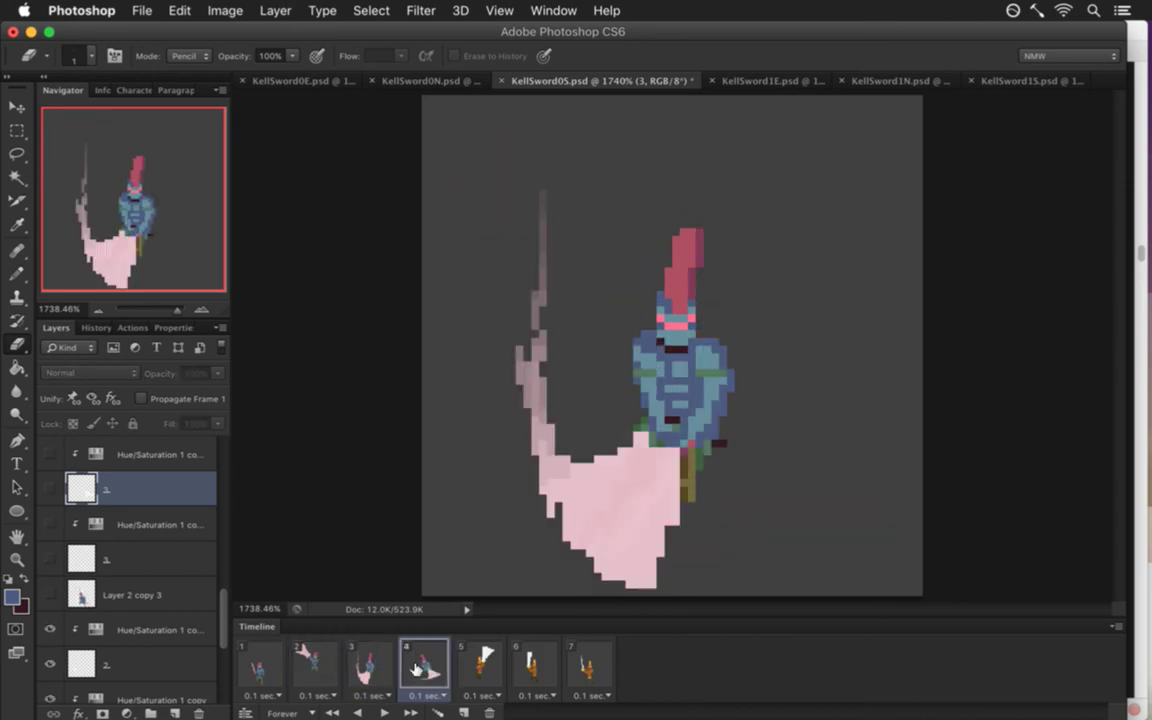
{"action": "left_click", "coordinate": [475, 665]}
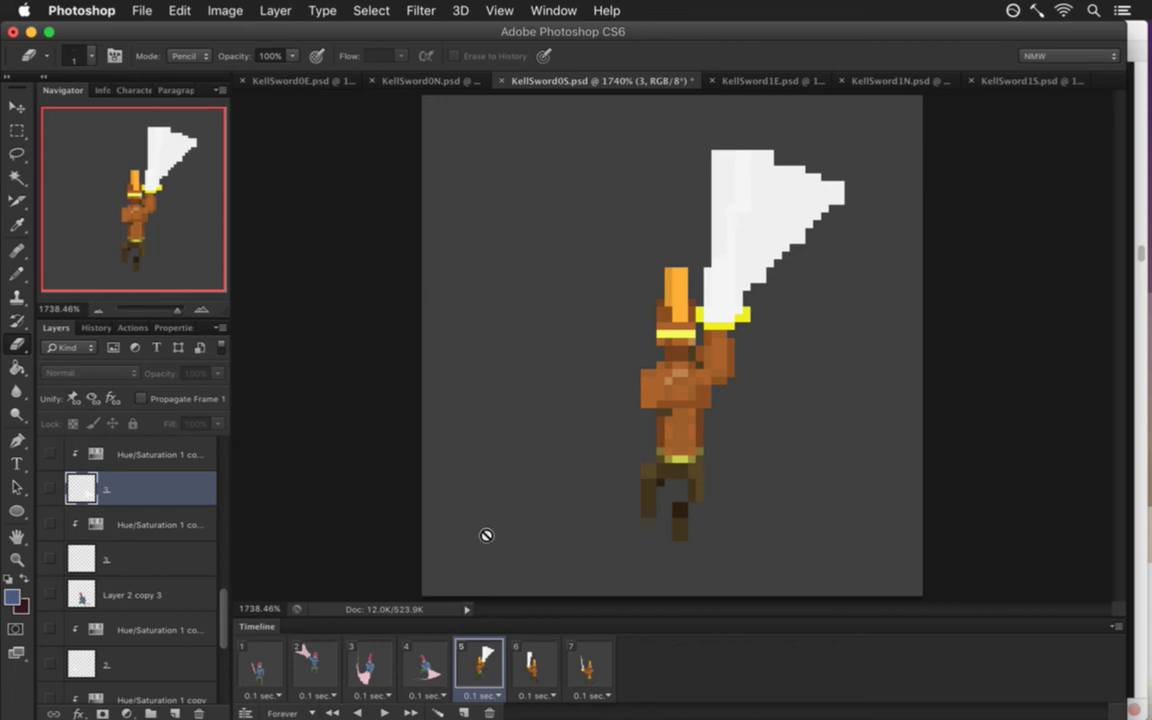
{"action": "key", "text": "Left"}
{"action": "left_click", "coordinate": [485, 664]}
{"action": "scroll", "coordinate": [215, 600], "scroll_direction": "down", "scroll_amount": 5}
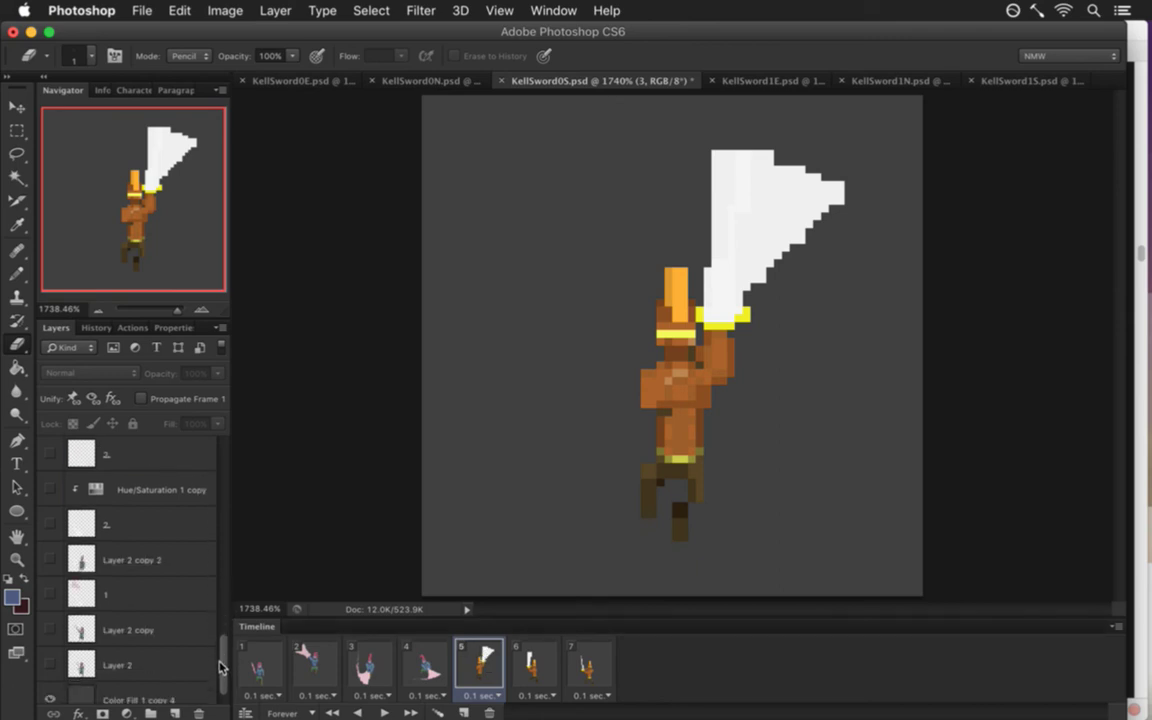
{"action": "scroll", "coordinate": [221, 675], "scroll_direction": "down", "scroll_amount": 1}
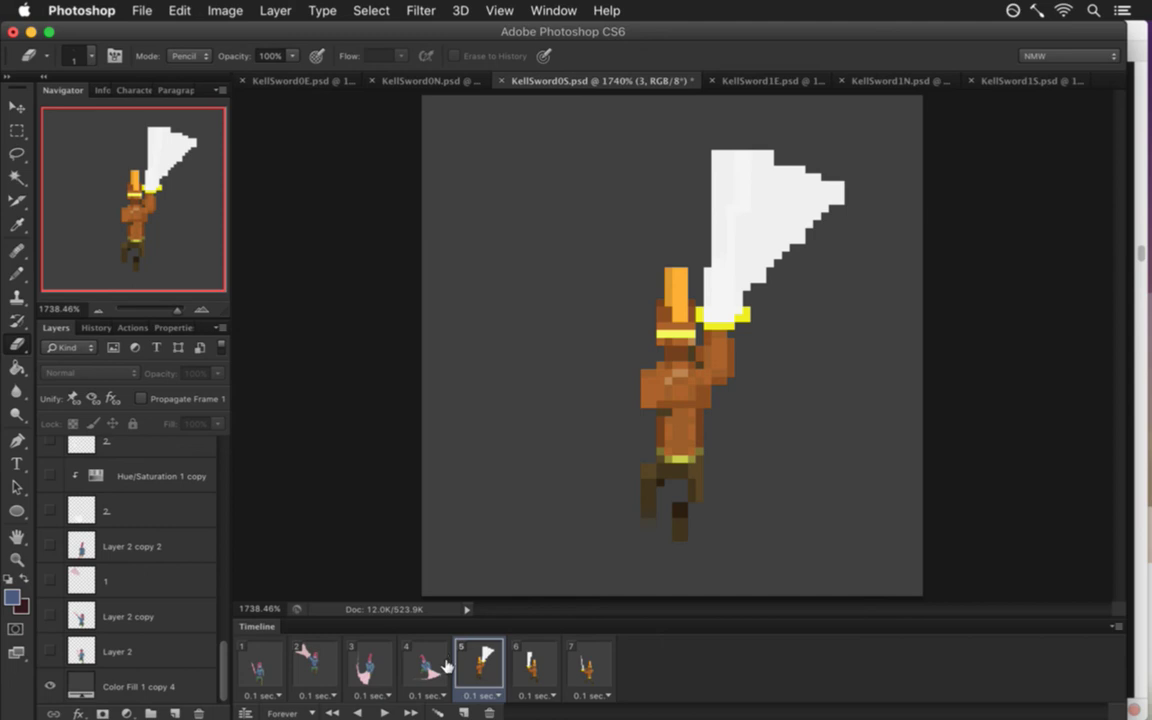
{"action": "left_click", "coordinate": [445, 668]}
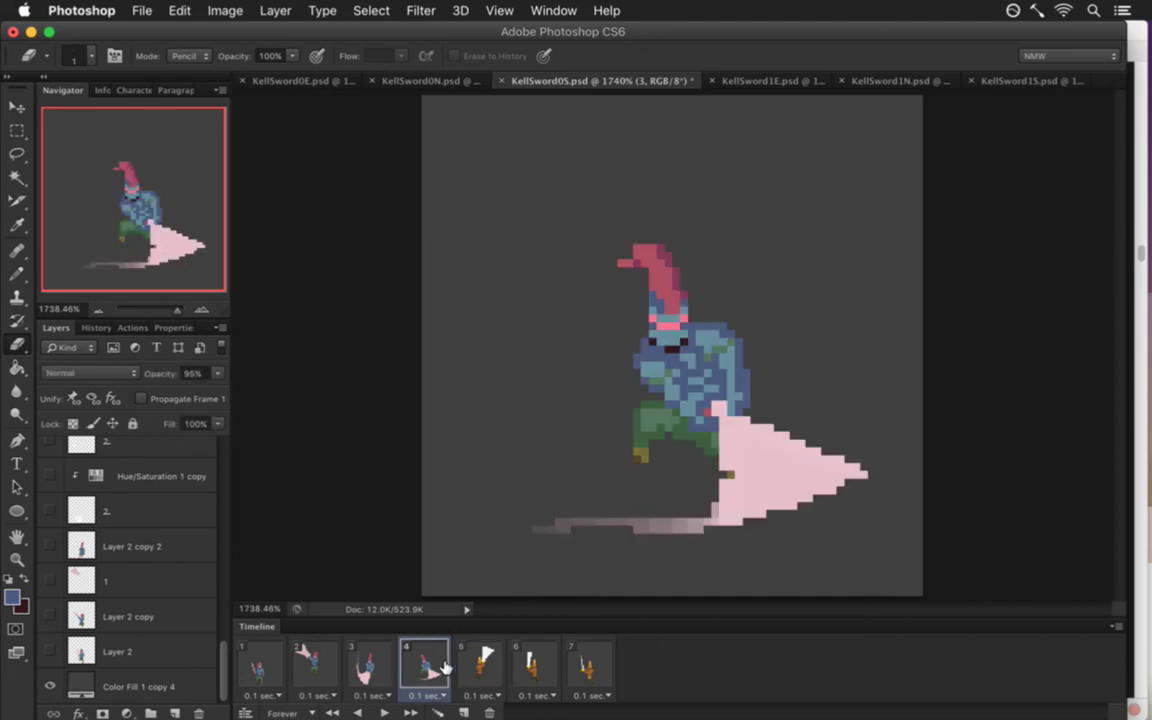
In frame 5, duplicate Layer 2 copy 3, place the copy directly below Layer 1, and make it visible.
{"action": "left_click", "coordinate": [465, 668]}
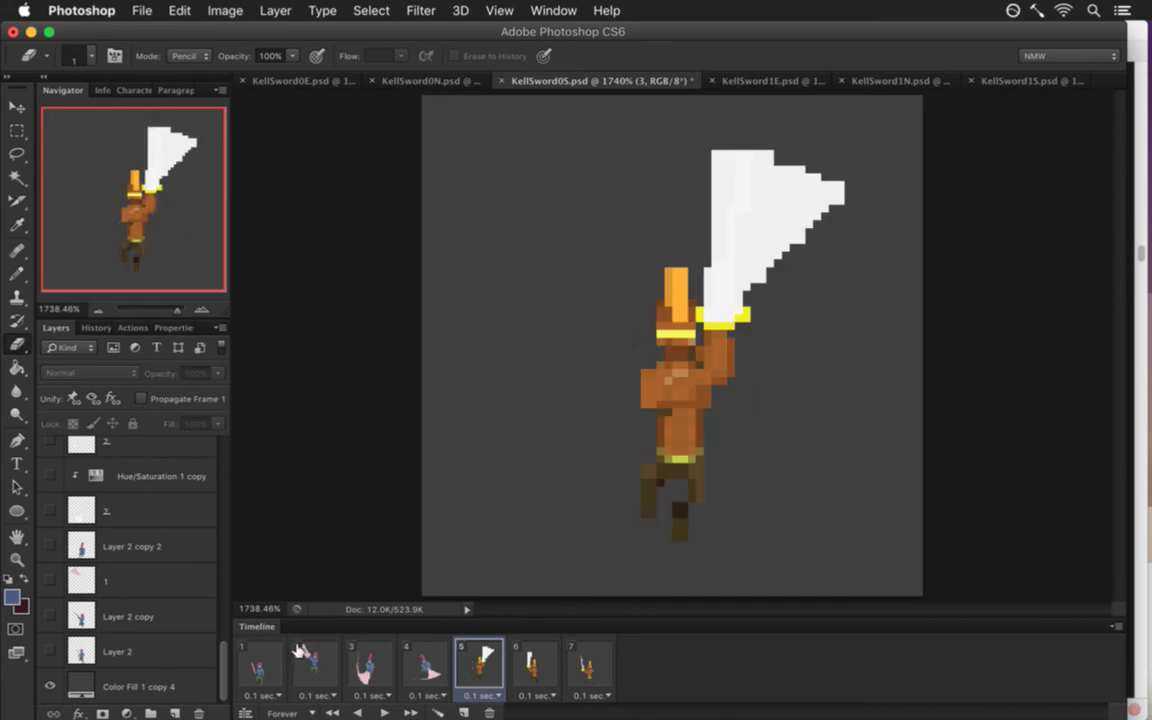
{"action": "left_click_drag", "start_coordinate": [224, 672], "coordinate": [228, 608]}
{"action": "left_click", "coordinate": [145, 665]}
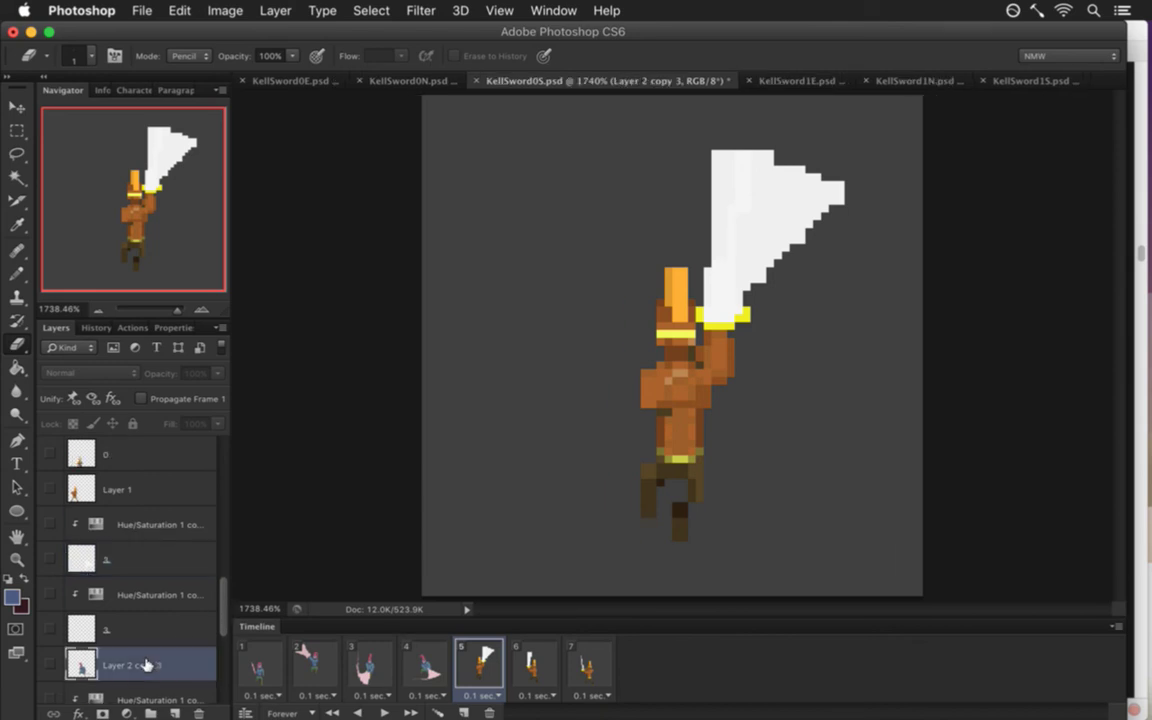
{"action": "key", "text": "super+j"}
{"action": "left_click_drag", "start_coordinate": [84, 670], "coordinate": [95, 520]}
{"action": "left_click", "coordinate": [53, 522]}
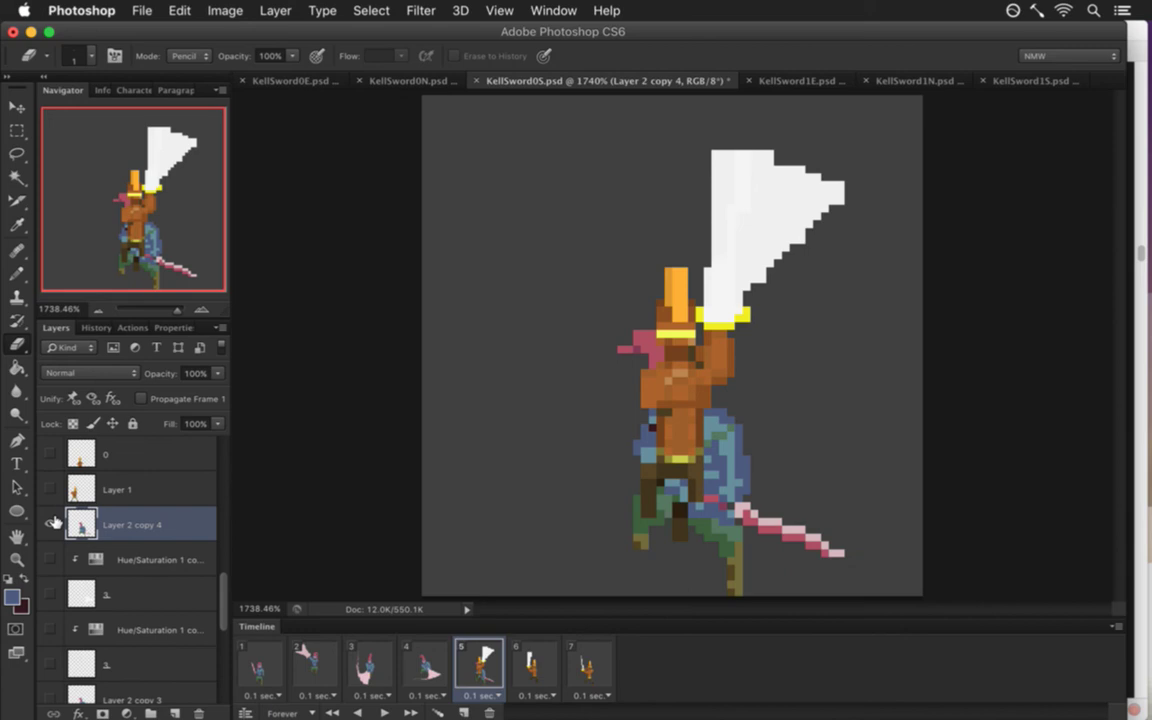
Move Layer 2 copy 4 up about nine pixels and left about two pixels to line up with frame 5's old orange figure.
{"action": "key", "text": "v"}
{"action": "mouse_move", "coordinate": [683, 438]}
{"action": "left_mouse_down"}
{"action": "mouse_move", "coordinate": [632, 421]}
{"action": "mouse_move", "coordinate": [675, 364]}
{"action": "mouse_move", "coordinate": [683, 370]}
{"action": "left_mouse_up"}
{"action": "key", "text": "ctrl+z"}
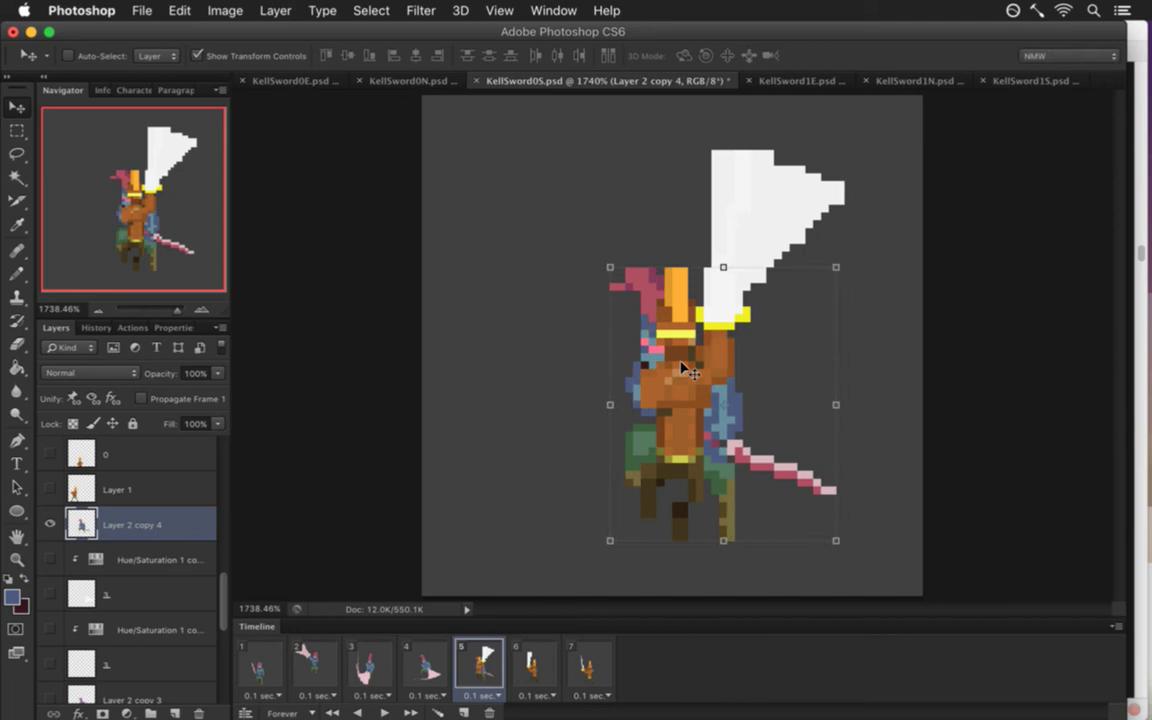
{"action": "key", "text": "ctrl+z"}
{"action": "key", "text": "ctrl+z"}
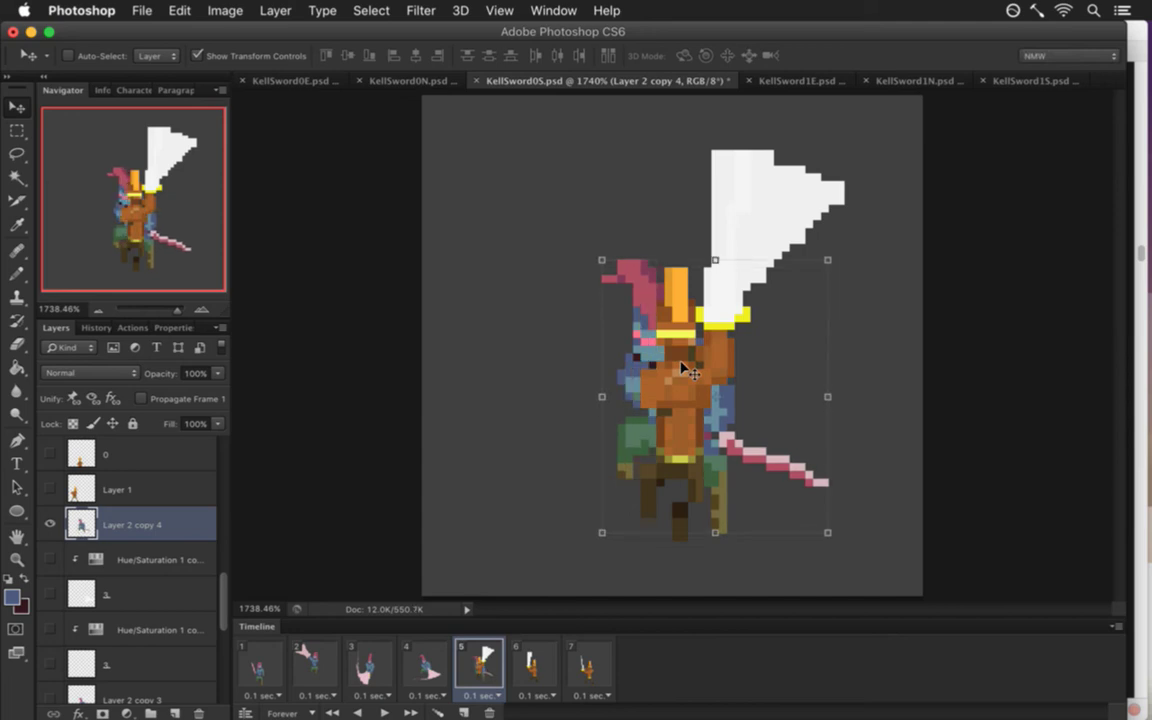
{"action": "key", "text": "Down"}
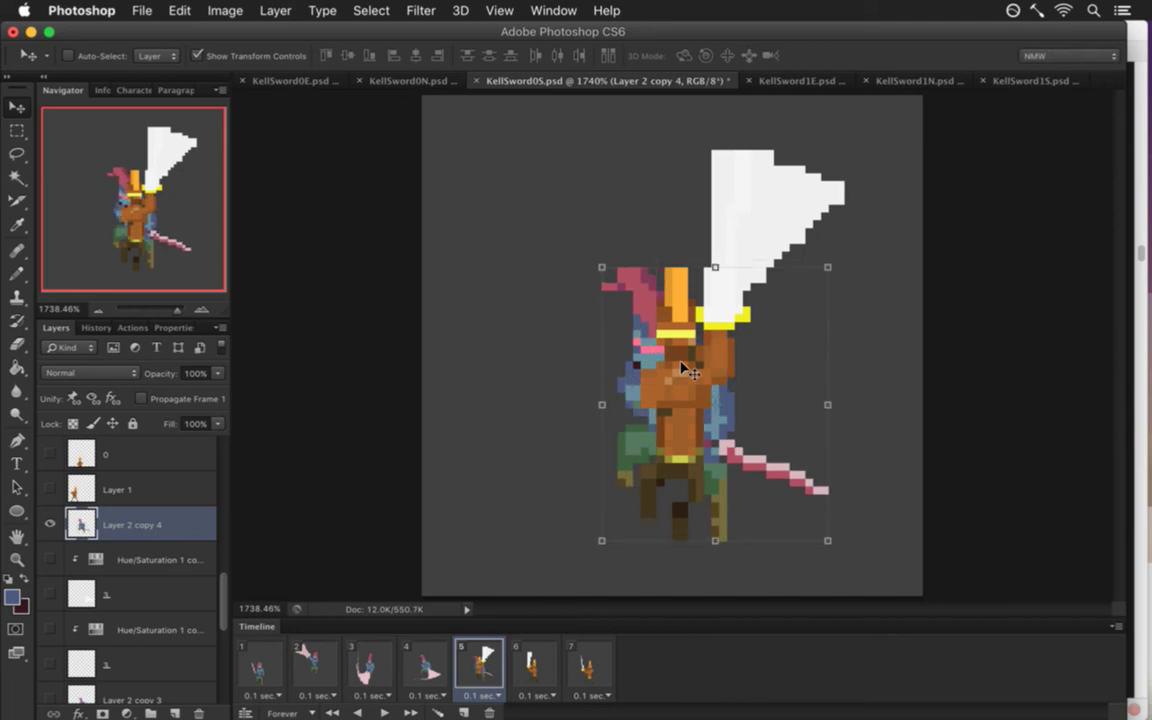
{"action": "key", "text": "Up"}
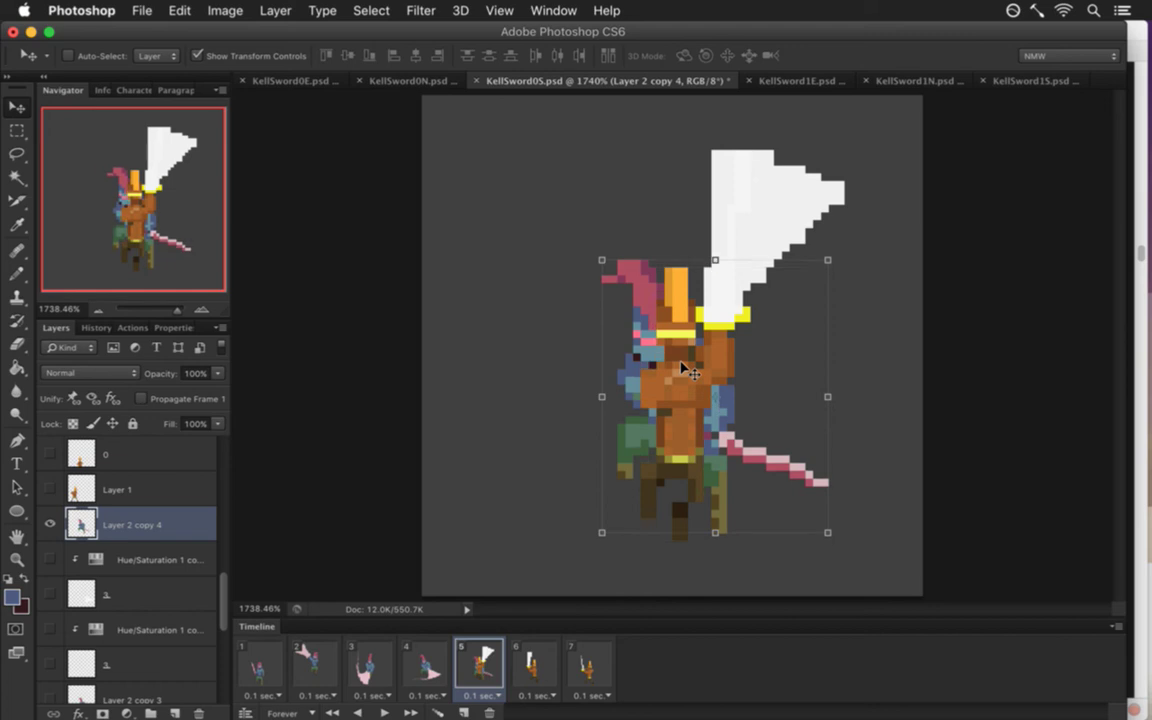
{"action": "key", "text": "m"}
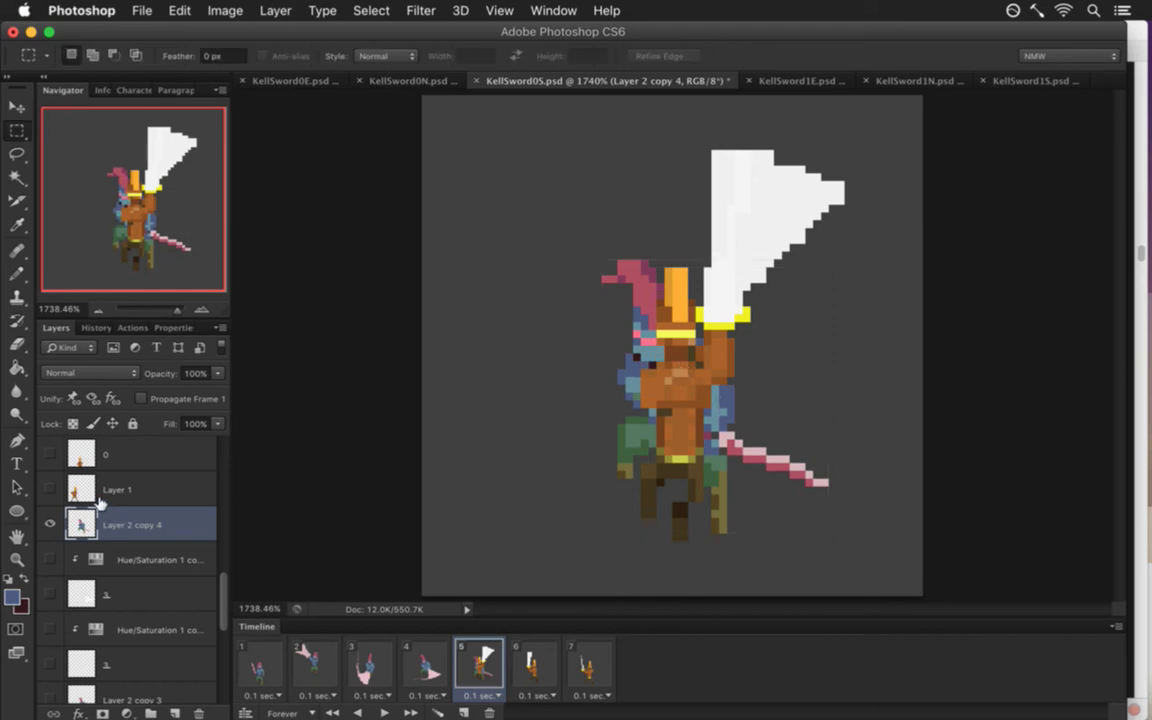
Hide the old orange body layer and the yellow-hilt sword layer, both named 4, in frame 5.
{"action": "left_click_drag", "start_coordinate": [224, 579], "coordinate": [224, 545]}
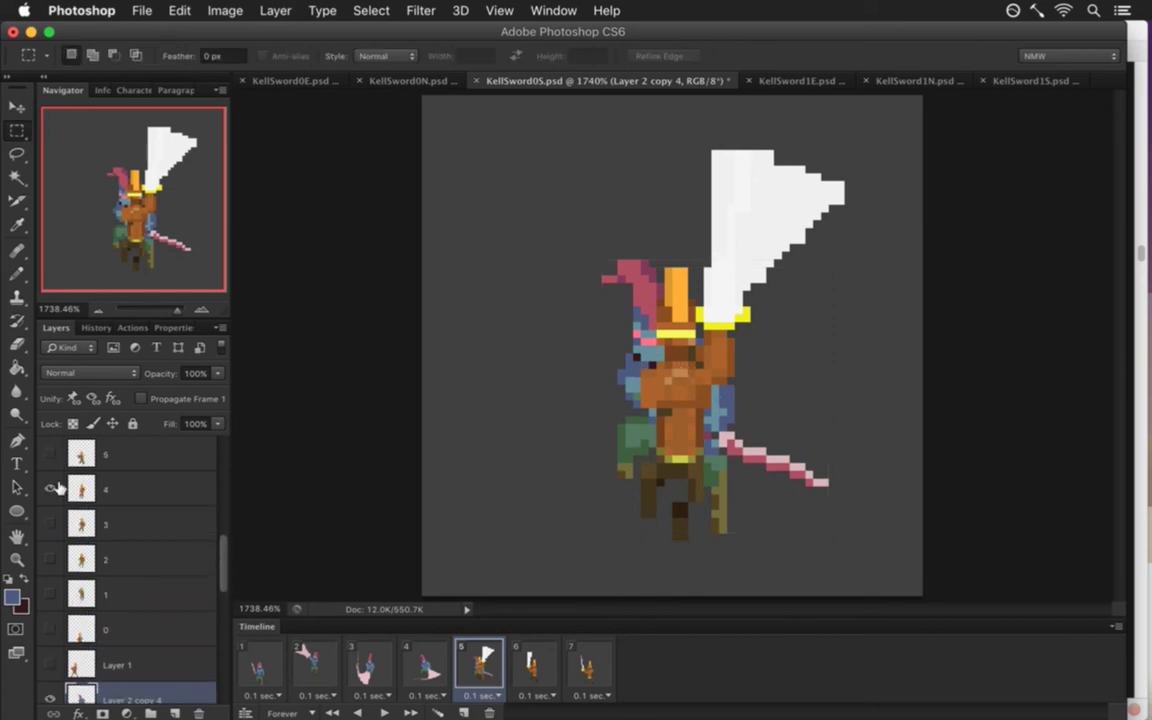
{"action": "left_click", "coordinate": [52, 488]}
{"action": "left_click_drag", "start_coordinate": [225, 553], "coordinate": [200, 430]}
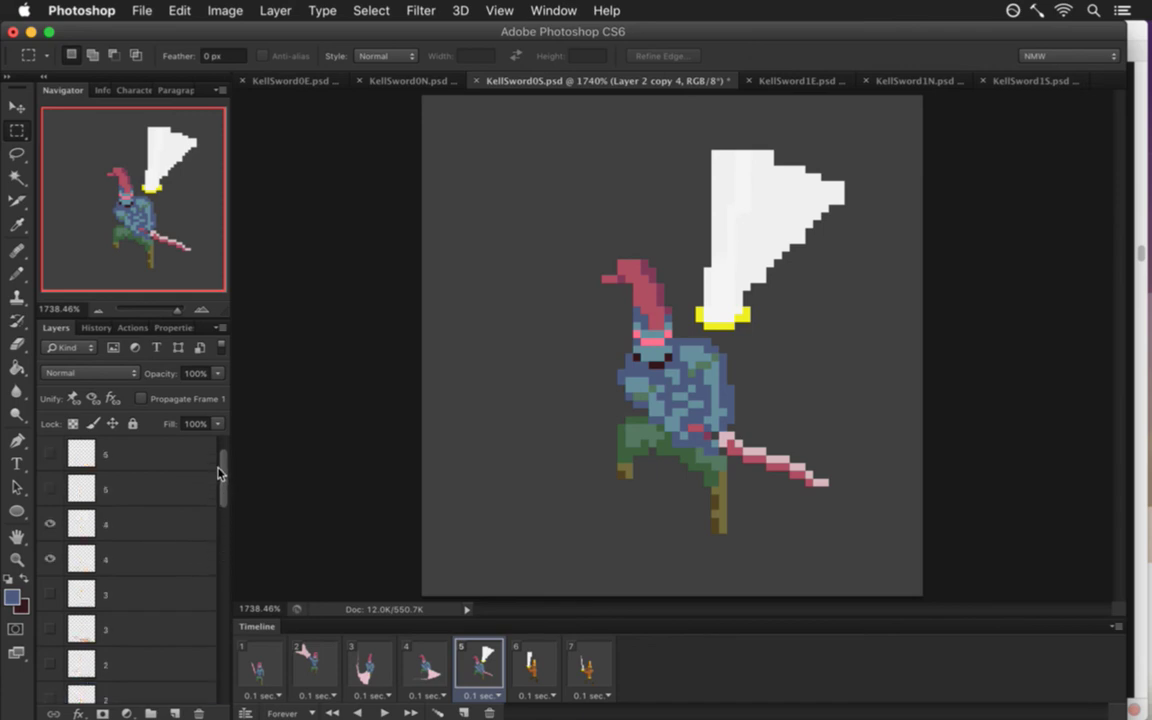
{"action": "left_click", "coordinate": [52, 558]}
Place the white slash layer 4 directly above Layer 2 copy 4 and check frame 5 against frame 4.
{"action": "left_click_drag", "start_coordinate": [78, 522], "coordinate": [110, 680]}
{"action": "left_click_drag", "start_coordinate": [224, 478], "coordinate": [224, 522]}
{"action": "left_click_drag", "start_coordinate": [92, 482], "coordinate": [115, 460]}
{"action": "scroll", "coordinate": [129, 535], "scroll_direction": "up", "scroll_amount": 1}
{"action": "scroll", "coordinate": [124, 545], "scroll_direction": "up", "scroll_amount": 1}
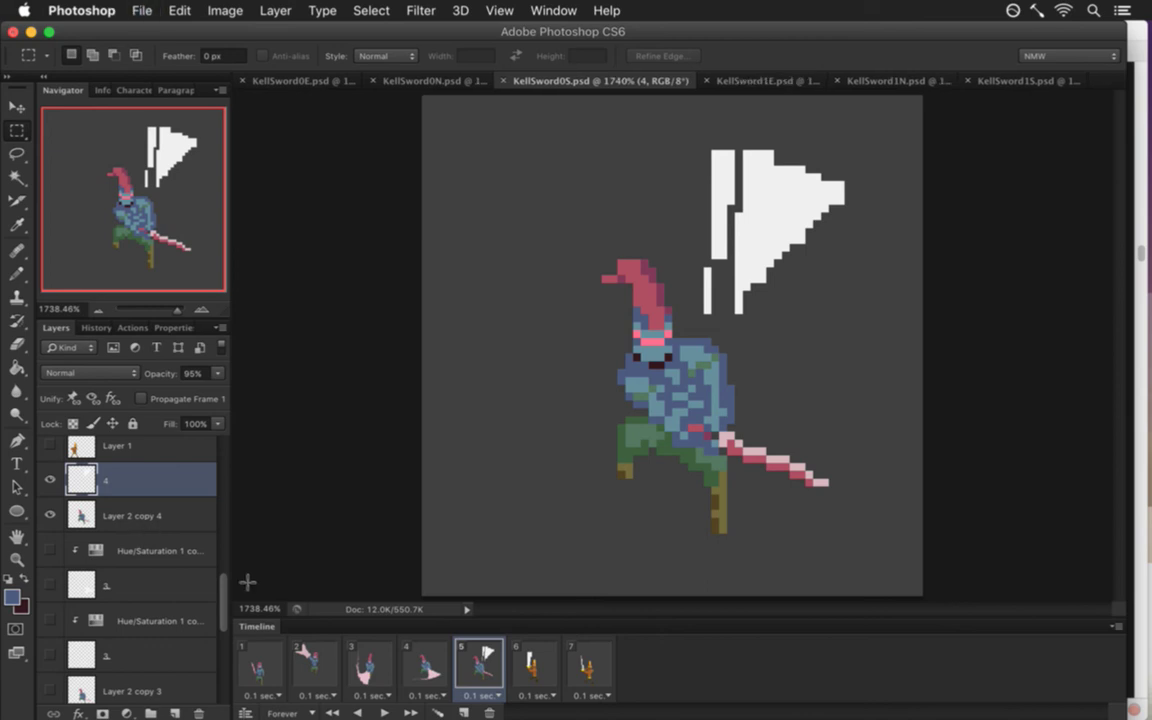
{"action": "left_click", "coordinate": [432, 667]}
{"action": "left_click", "coordinate": [481, 664]}
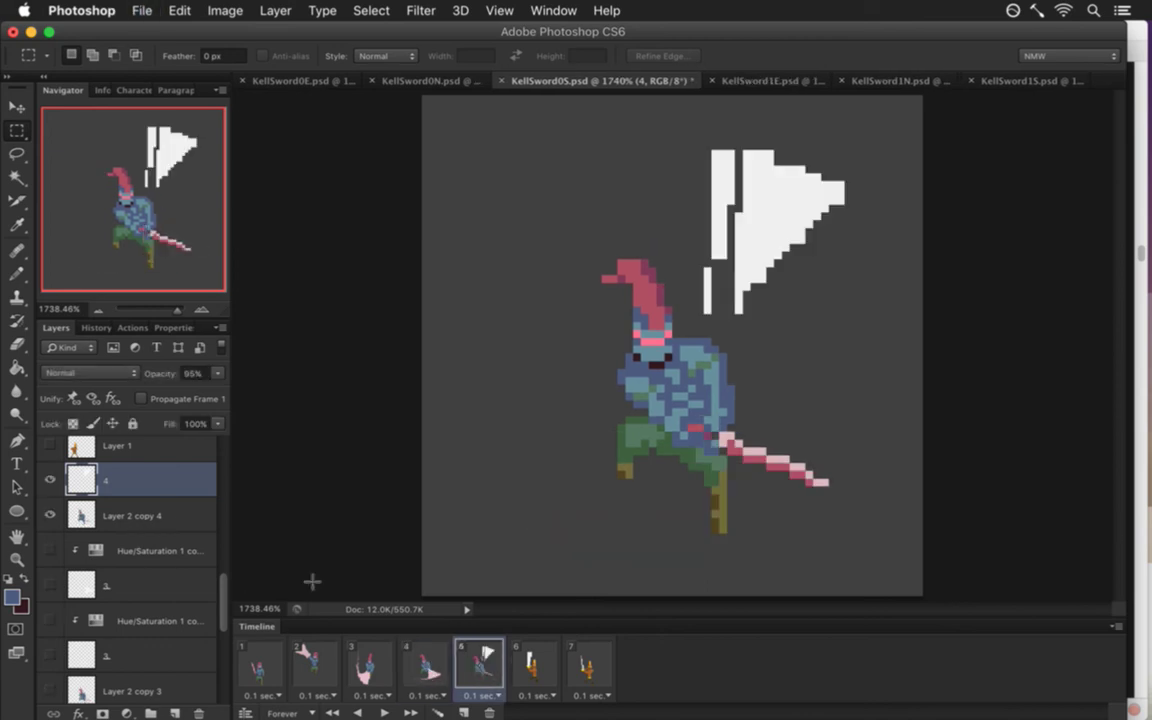
On Layer 2 copy 4, move the character's head and hair up two pixels and right two pixels, using frame 1 as reference.
{"action": "left_click", "coordinate": [150, 515]}
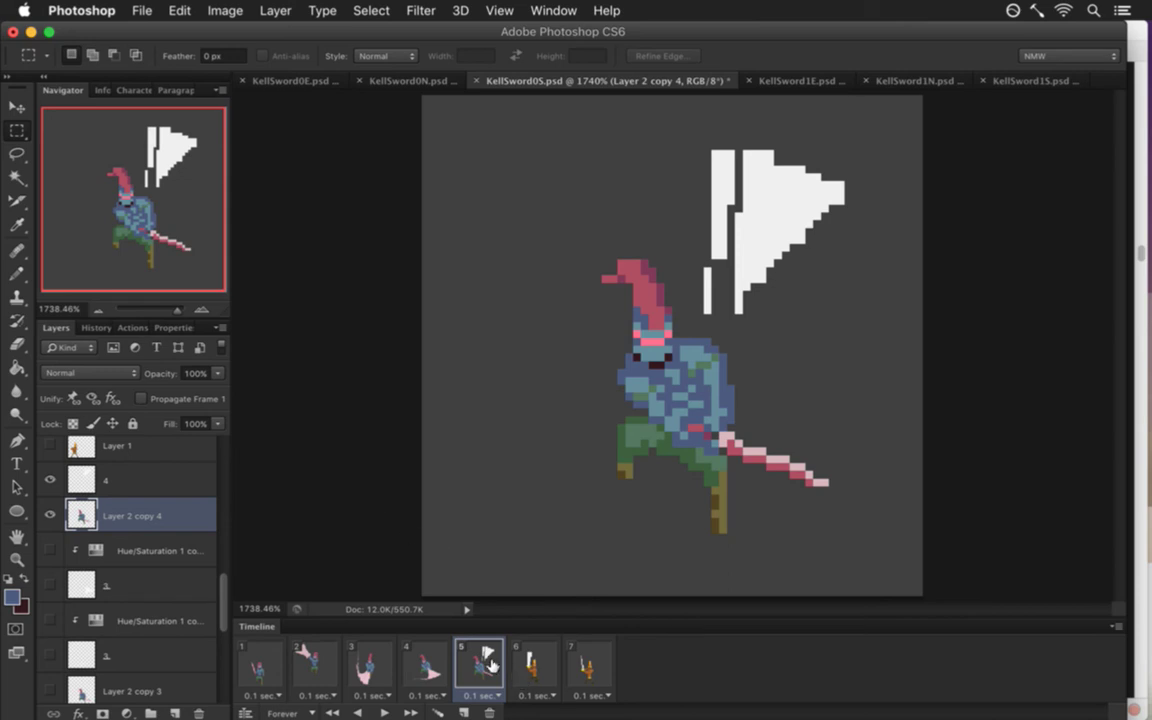
{"action": "left_click", "coordinate": [268, 666]}
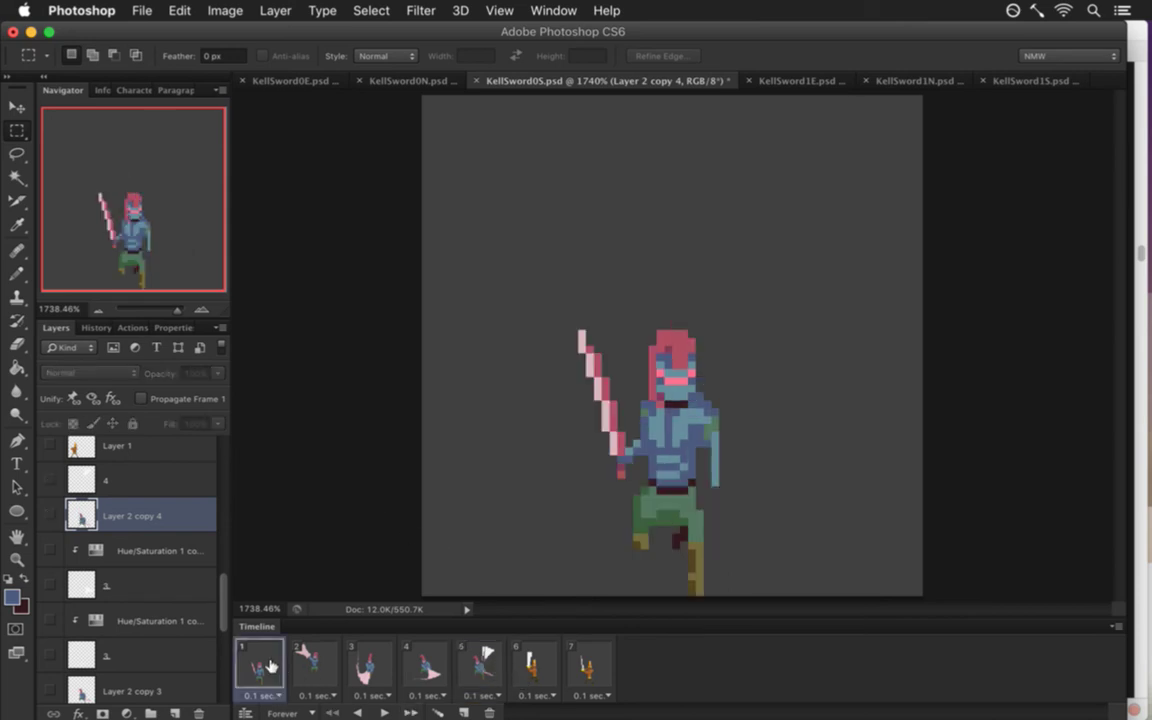
{"action": "left_click", "coordinate": [485, 668]}
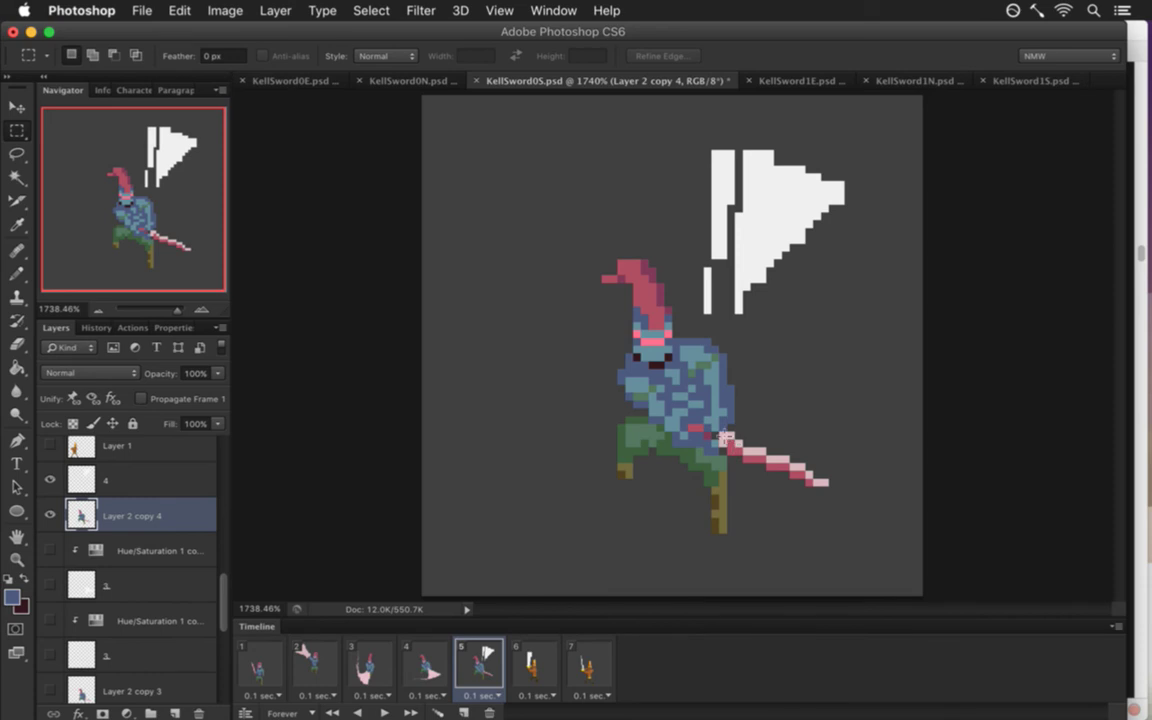
{"action": "left_click_drag", "start_coordinate": [578, 243], "coordinate": [666, 296]}
{"action": "left_click_drag", "start_coordinate": [555, 228], "coordinate": [668, 364]}
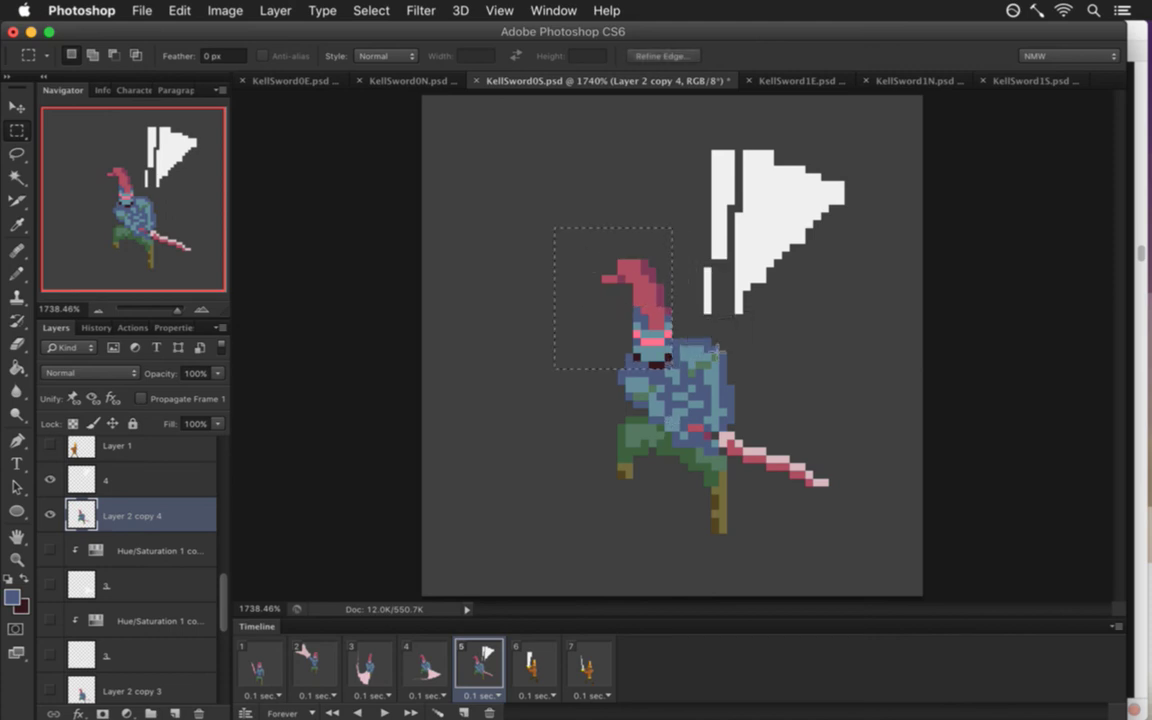
{"action": "key", "text": "v"}
{"action": "key", "text": "Up"}
{"action": "key", "text": "Right"}
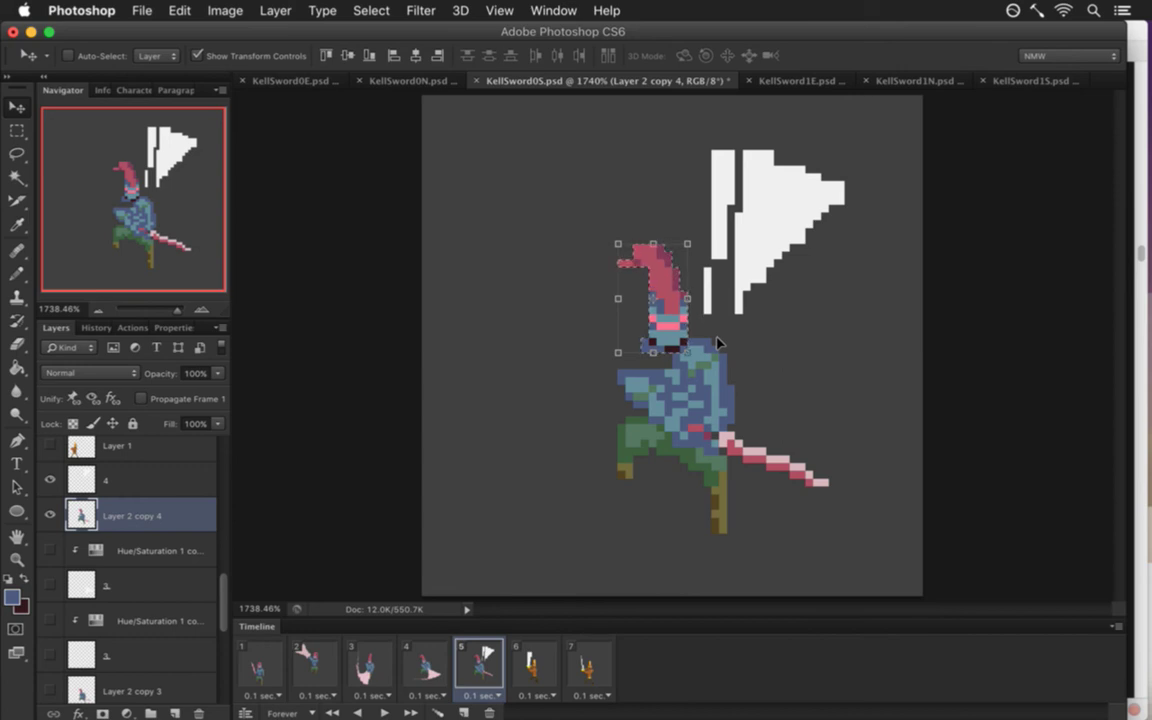
{"action": "key", "text": "m"}
{"action": "key", "text": "super+d"}
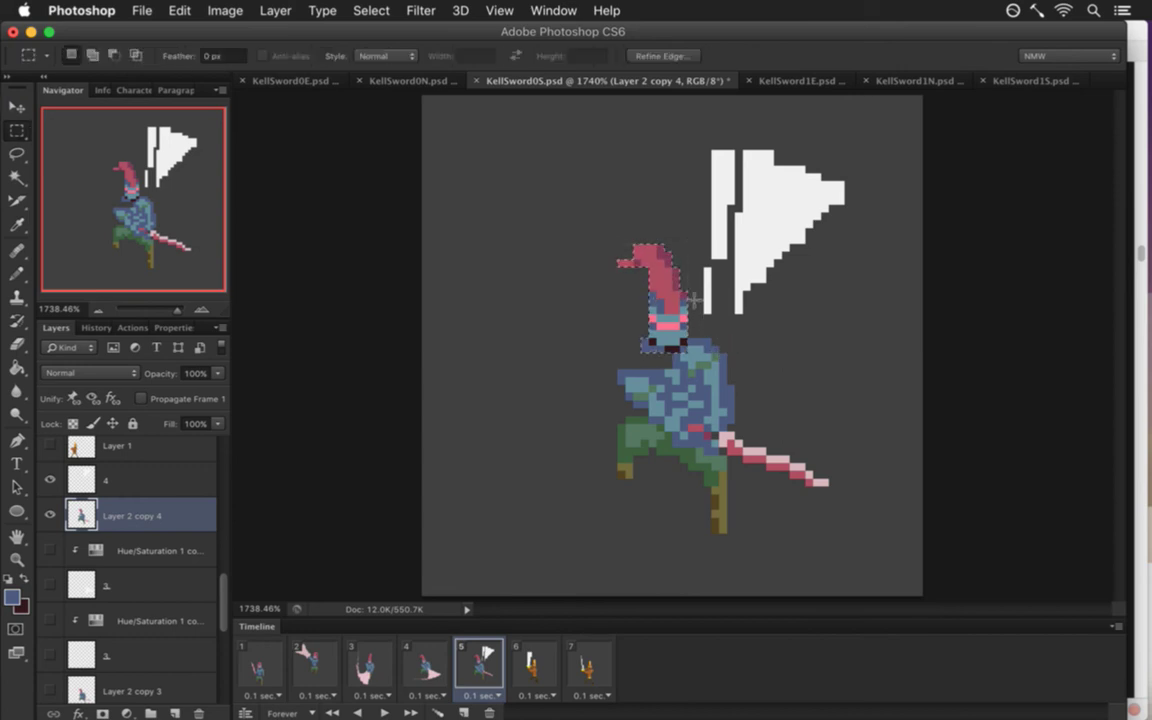
Shift only the hair's trailing tip left two pixels and down two pixels.
{"action": "left_click_drag", "start_coordinate": [600, 225], "coordinate": [672, 268]}
{"action": "key", "text": "v"}
{"action": "key", "text": "Down"}
{"action": "key", "text": "Left"}
{"action": "key", "text": "Down"}
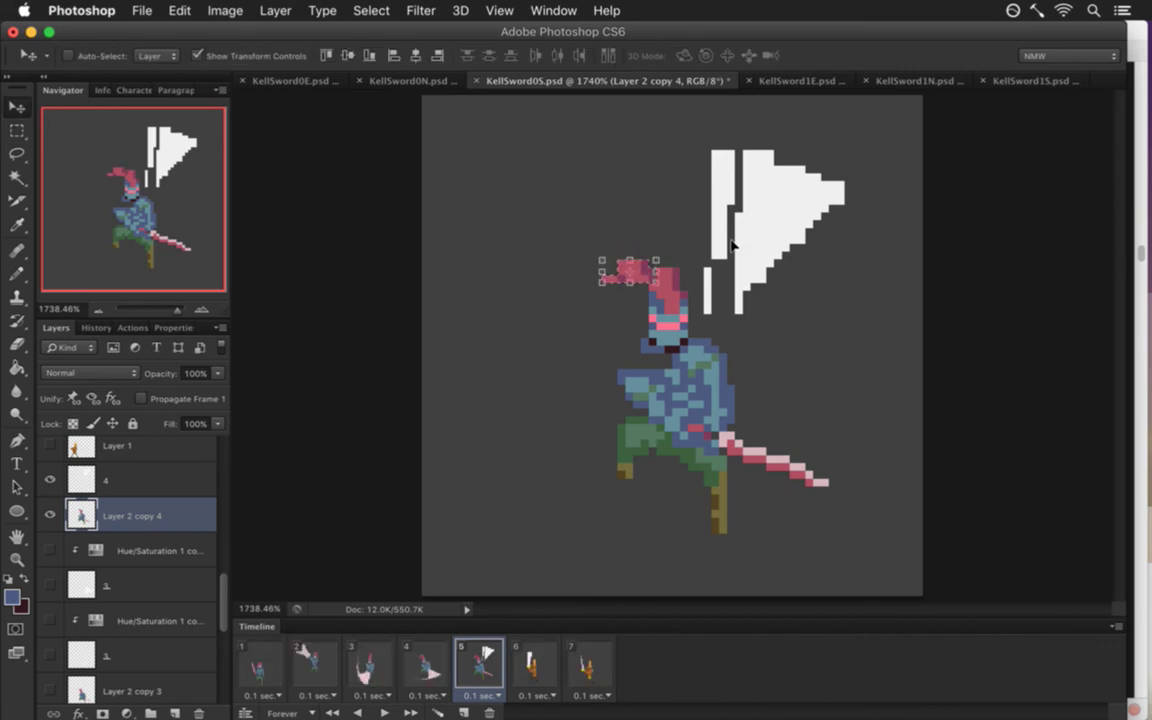
{"action": "key", "text": "m"}
{"action": "key", "text": "super+d"}
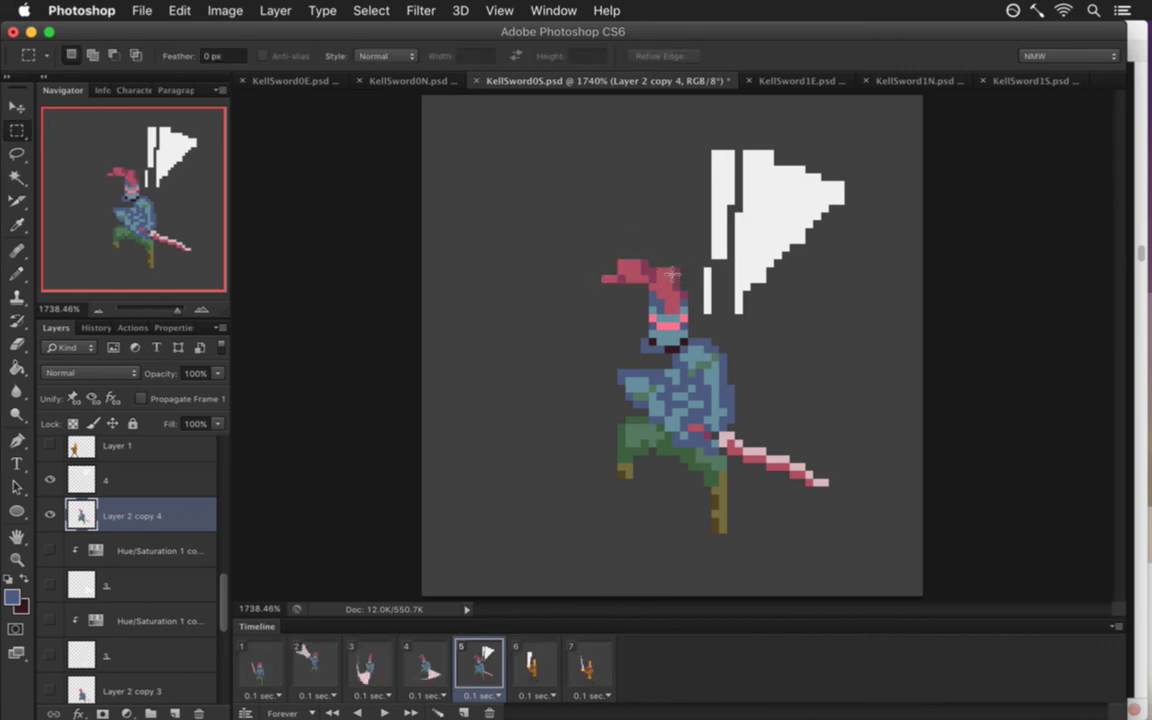
Reshape the hair into a smooth curve with its own pink and darker shade, erasing stray pixels, and save the file.
{"action": "key", "text": "i"}
{"action": "left_click", "coordinate": [670, 291]}
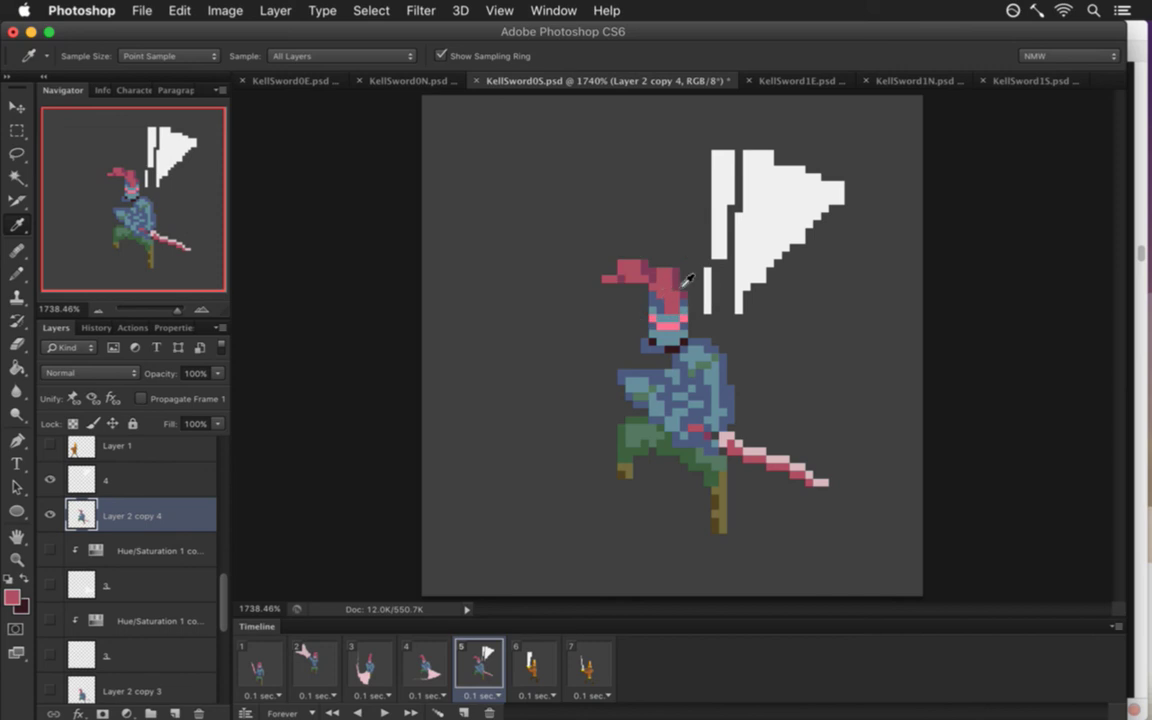
{"action": "key", "text": "e"}
{"action": "key", "text": "i"}
{"action": "left_click", "coordinate": [603, 268]}
{"action": "key", "text": "e"}
{"action": "key", "text": "i"}
{"action": "key", "text": "b"}
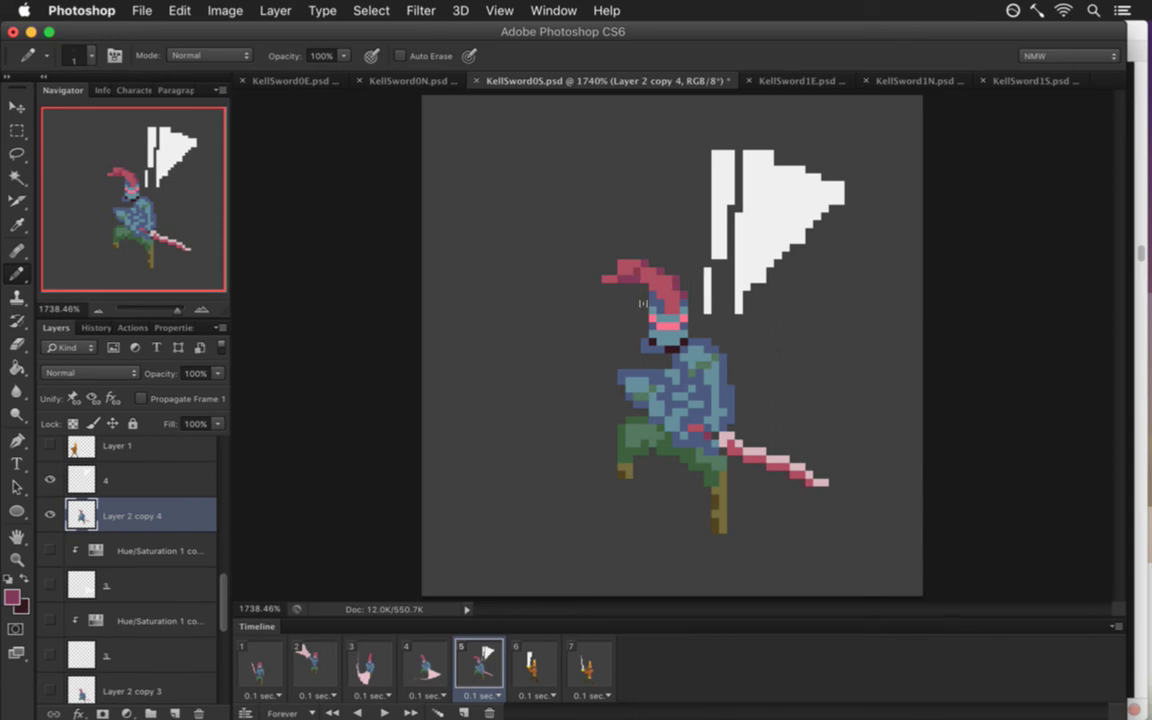
{"action": "key", "text": "super+s"}
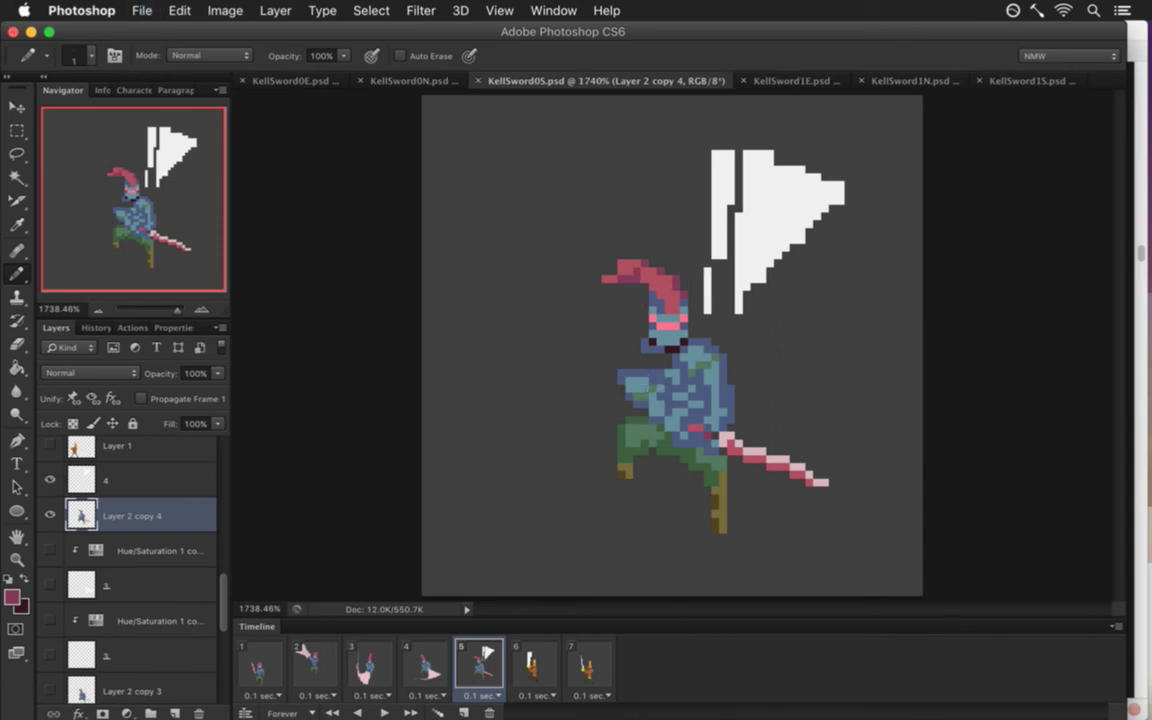
Select the torso, arm and sword, rotate them -104.72°, place them to the right of the head and legs, and save the file.
{"action": "key", "text": "m"}
{"action": "mouse_move", "coordinate": [589, 365]}
{"action": "left_mouse_down"}
{"action": "mouse_move", "coordinate": [761, 424]}
{"action": "mouse_move", "coordinate": [694, 416]}
{"action": "mouse_move", "coordinate": [806, 455]}
{"action": "left_mouse_up"}
{"action": "left_click_drag", "start_coordinate": [665, 407], "coordinate": [790, 442]}
{"action": "left_click_drag", "start_coordinate": [727, 432], "coordinate": [922, 565]}
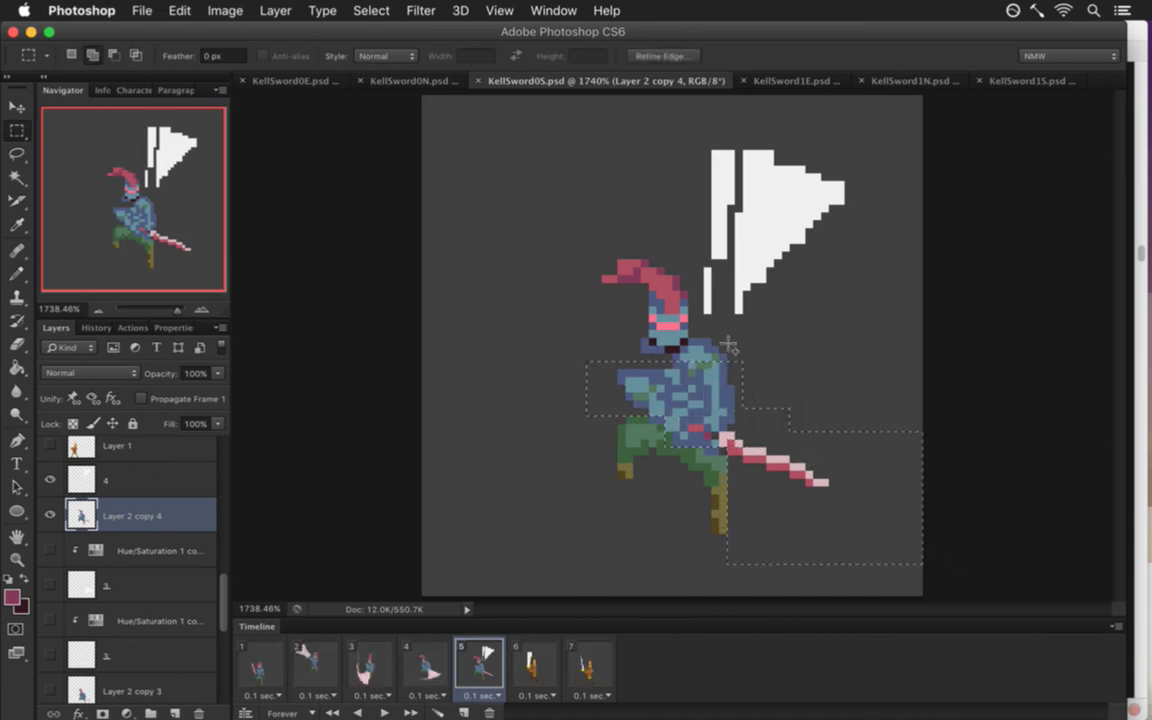
{"action": "mouse_move", "coordinate": [686, 355]}
{"action": "left_mouse_down"}
{"action": "mouse_move", "coordinate": [761, 393]}
{"action": "mouse_move", "coordinate": [740, 365]}
{"action": "mouse_move", "coordinate": [760, 390]}
{"action": "mouse_move", "coordinate": [743, 377]}
{"action": "mouse_move", "coordinate": [718, 405]}
{"action": "mouse_move", "coordinate": [666, 425]}
{"action": "mouse_move", "coordinate": [690, 380]}
{"action": "left_mouse_up"}
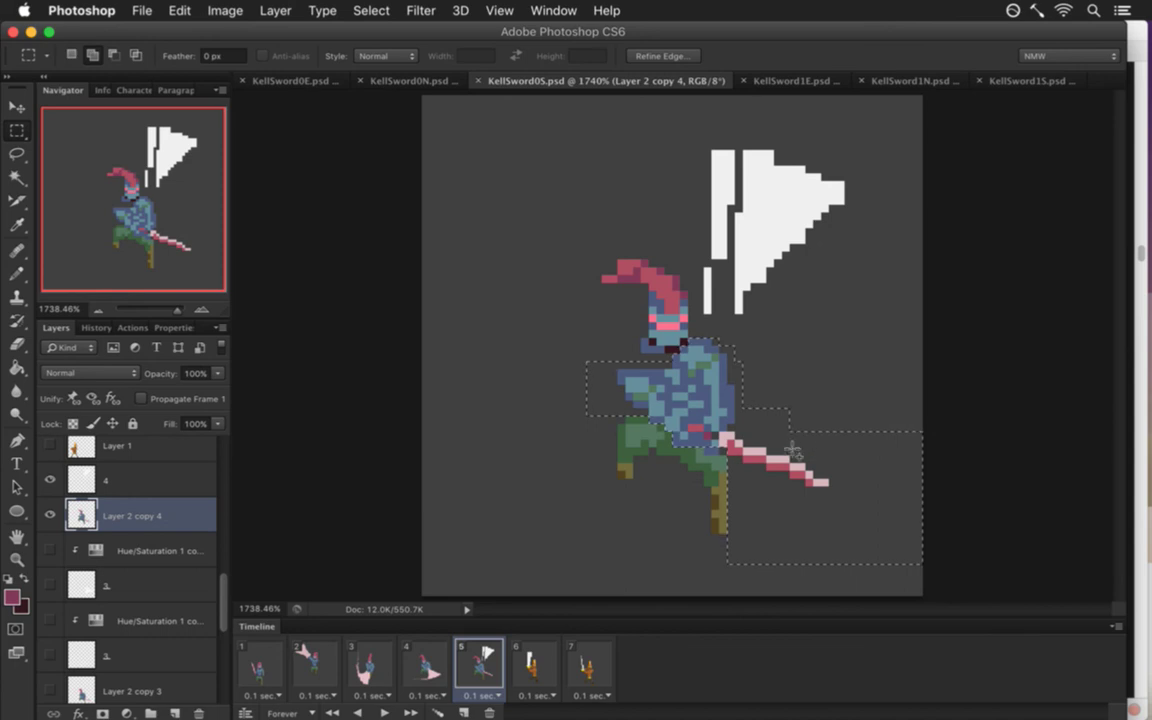
{"action": "left_click_drag", "start_coordinate": [712, 450], "coordinate": [735, 410]}
{"action": "key", "text": "v"}
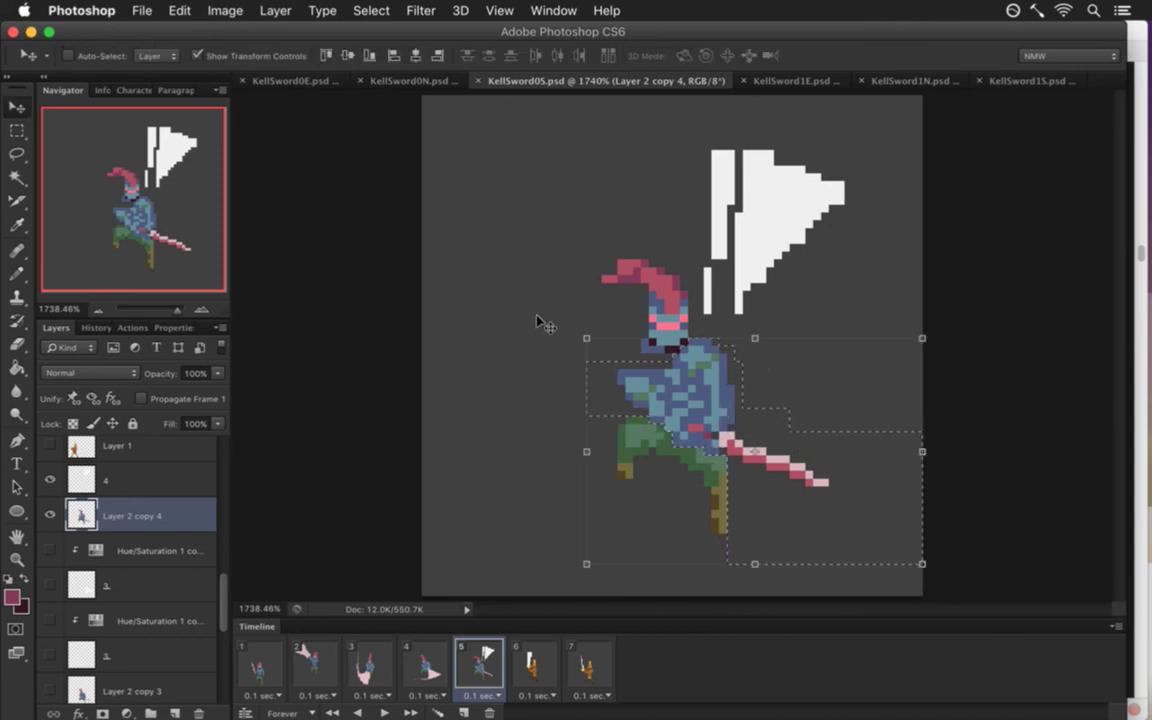
{"action": "left_click_drag", "start_coordinate": [570, 325], "coordinate": [555, 545]}
{"action": "left_click_drag", "start_coordinate": [722, 434], "coordinate": [755, 303]}
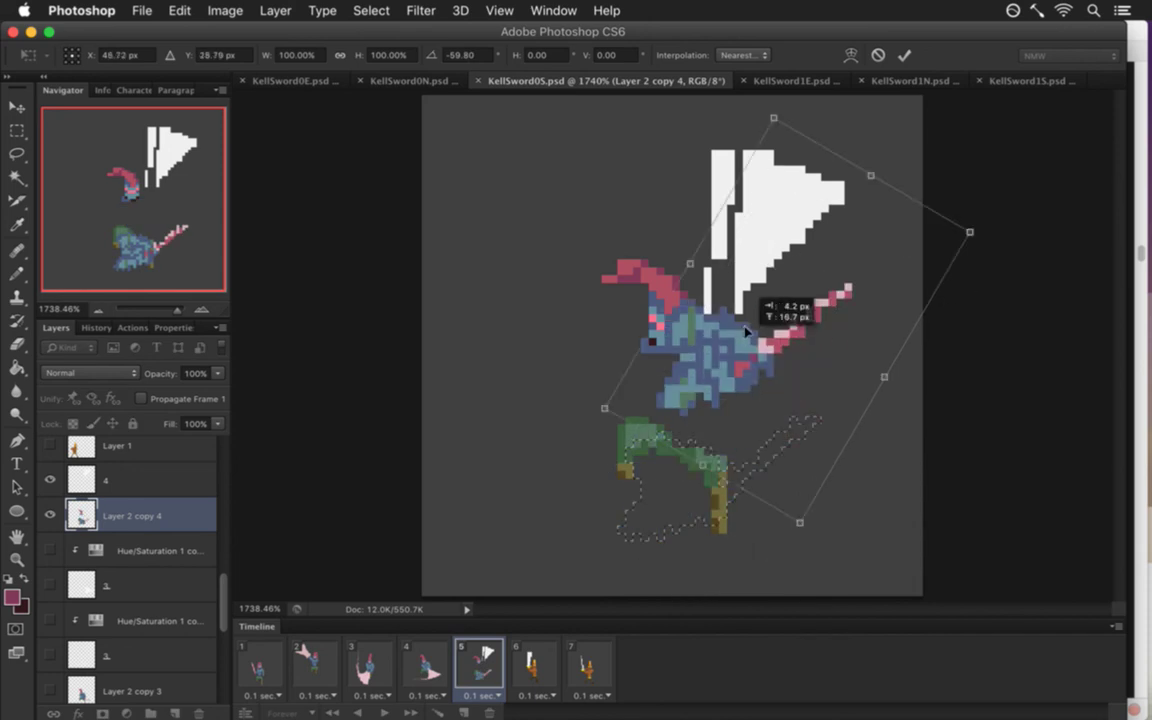
{"action": "left_click_drag", "start_coordinate": [659, 91], "coordinate": [571, 180]}
{"action": "left_click_drag", "start_coordinate": [843, 453], "coordinate": [733, 375]}
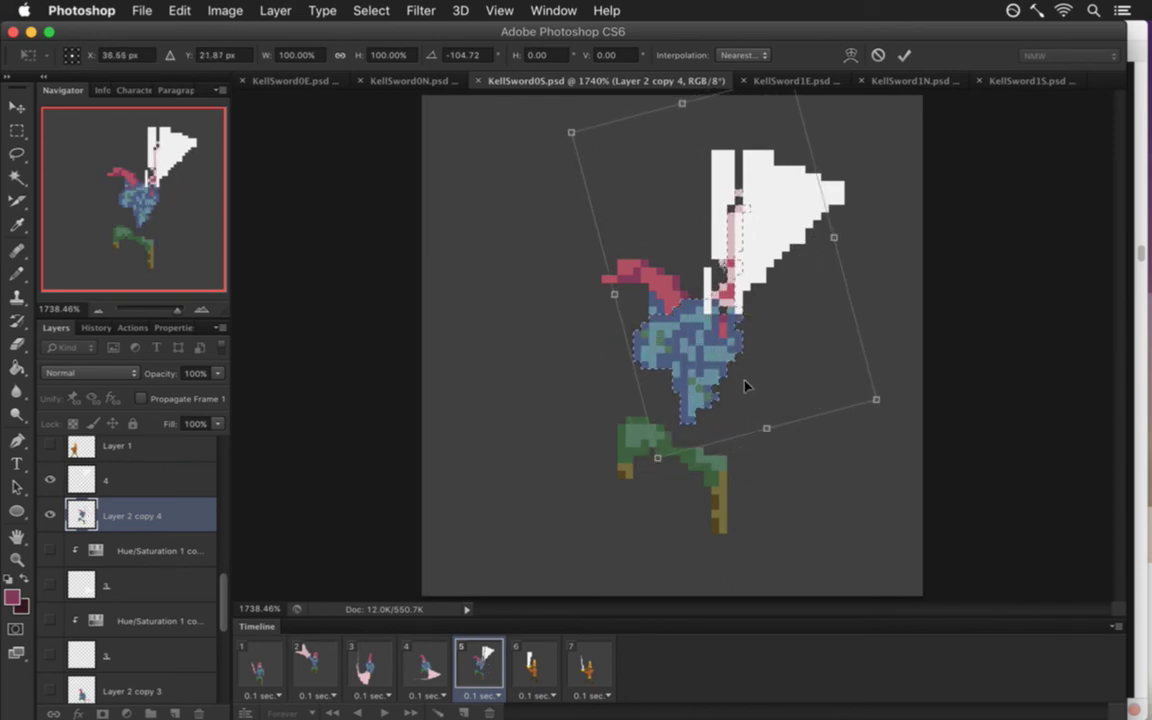
{"action": "left_click_drag", "start_coordinate": [745, 386], "coordinate": [797, 362]}
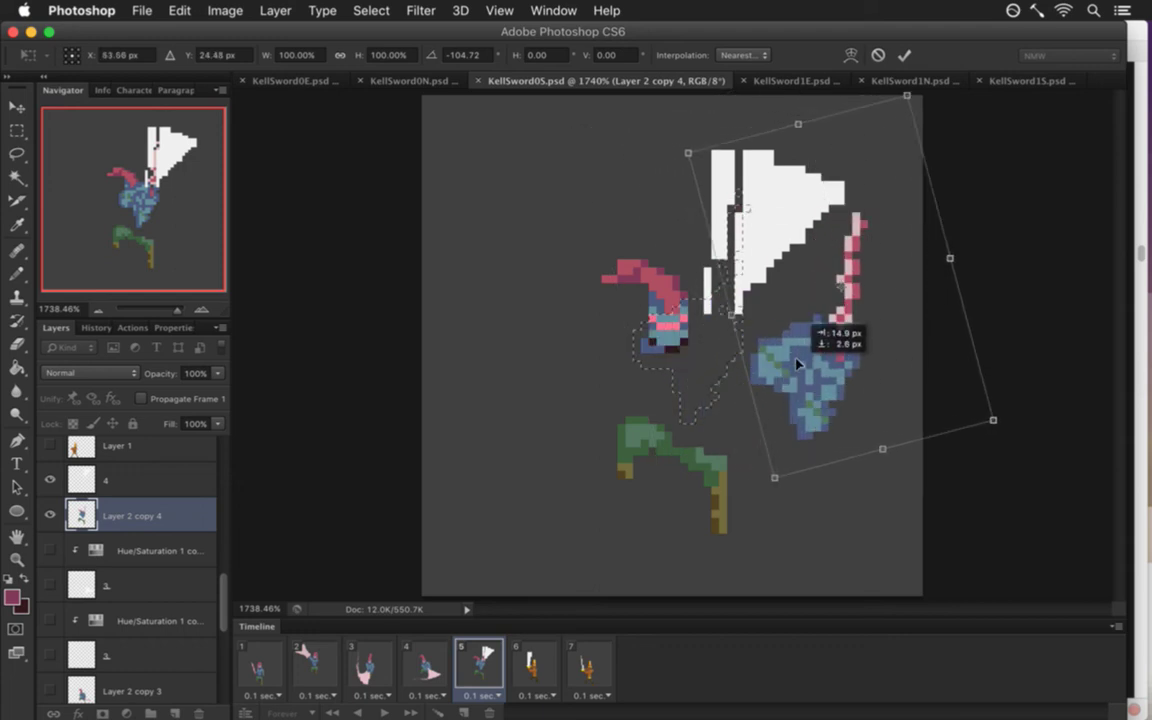
{"action": "left_click", "coordinate": [904, 56]}
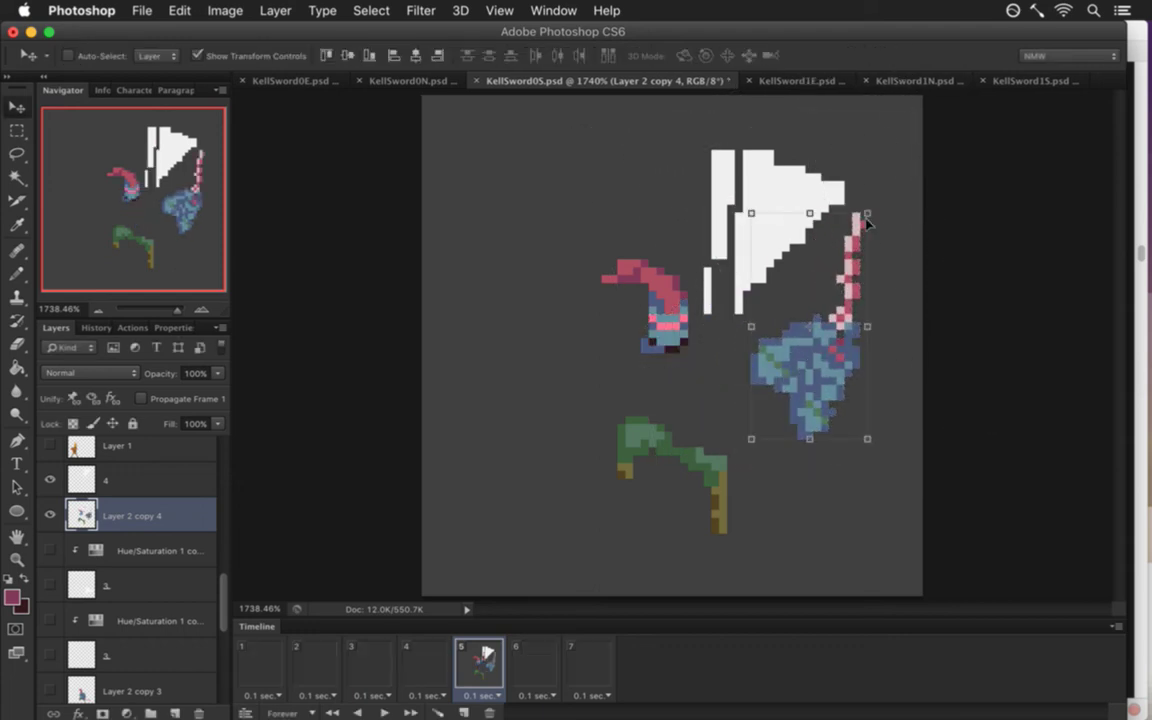
{"action": "key", "text": "super+d"}
{"action": "key", "text": "super+s"}
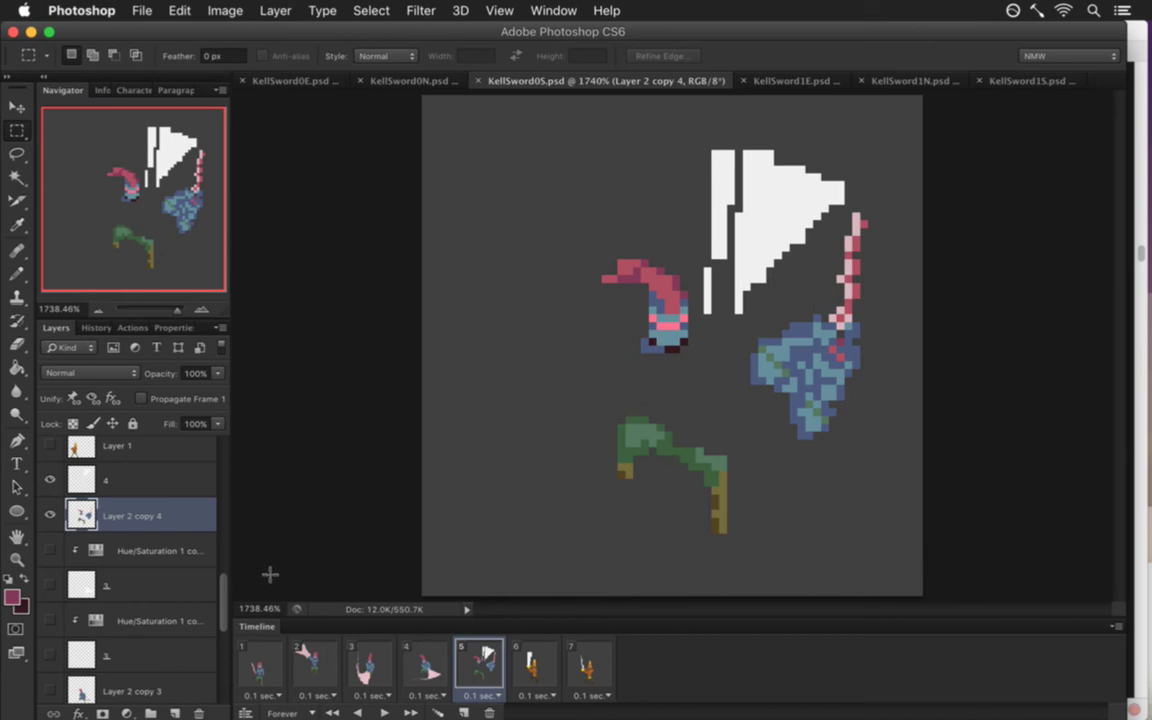
Recolor the white slash on layer 4 with the sword's light pink.
{"action": "scroll", "coordinate": [200, 565], "scroll_direction": "down", "scroll_amount": 1}
{"action": "scroll", "coordinate": [185, 570], "scroll_direction": "up", "scroll_amount": 4}
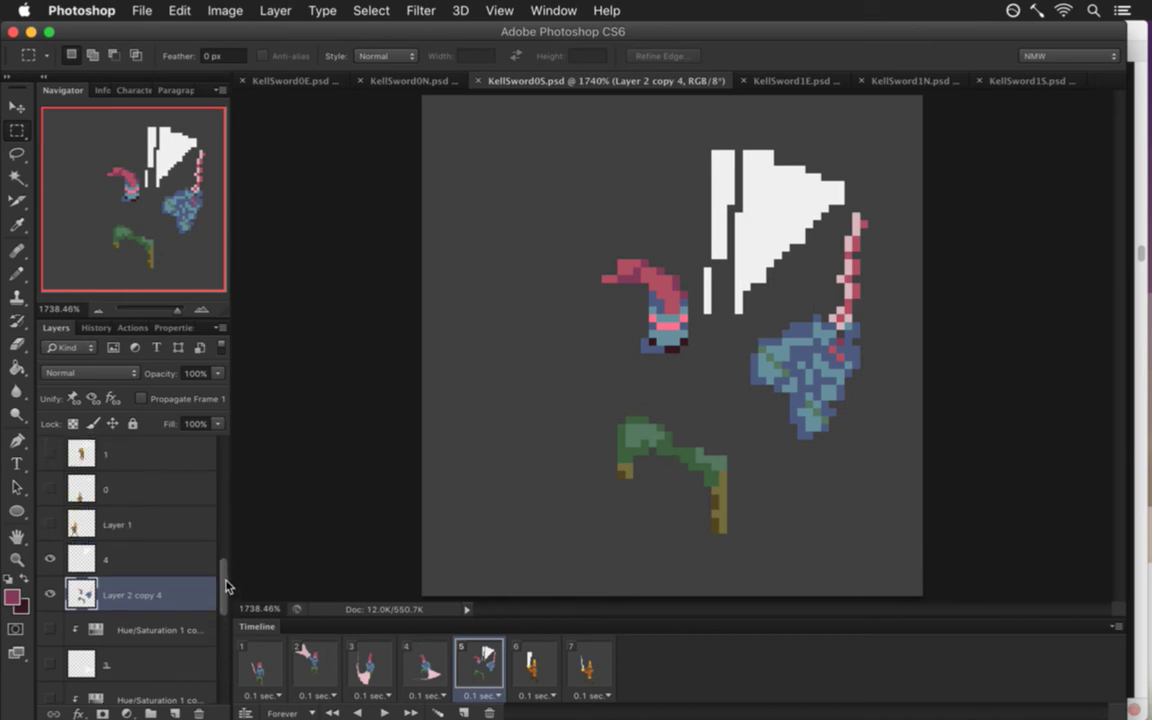
{"action": "left_click", "coordinate": [183, 560]}
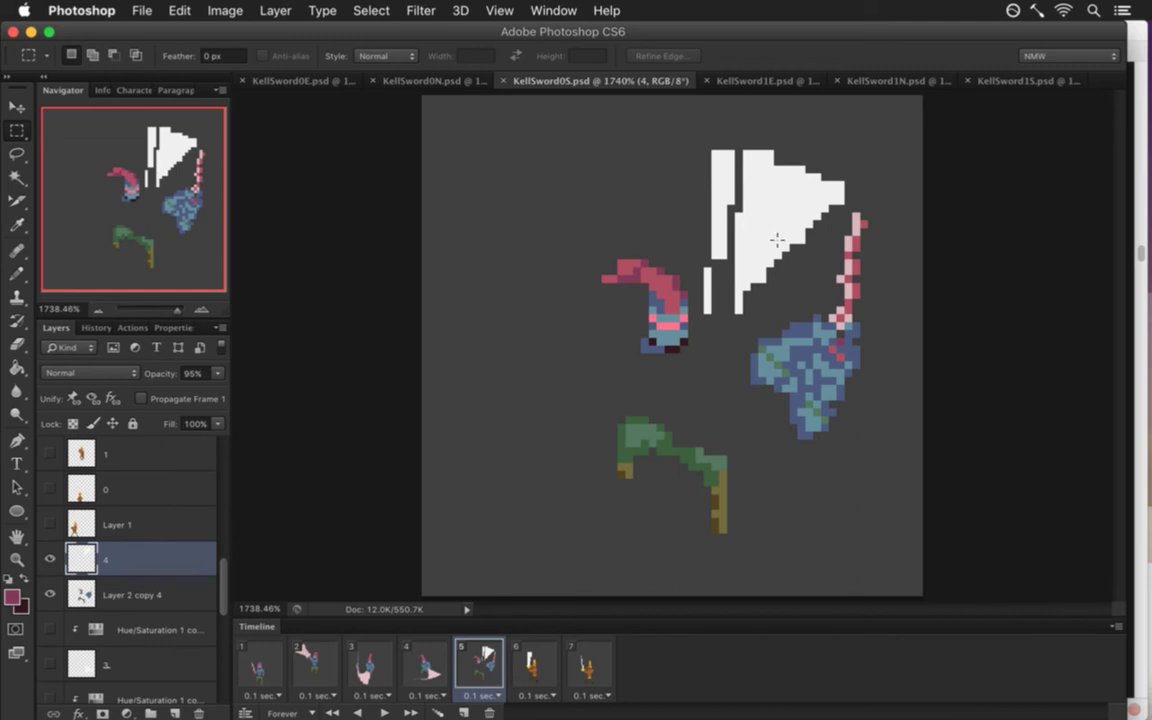
{"action": "key", "text": "i"}
{"action": "left_click", "coordinate": [848, 246]}
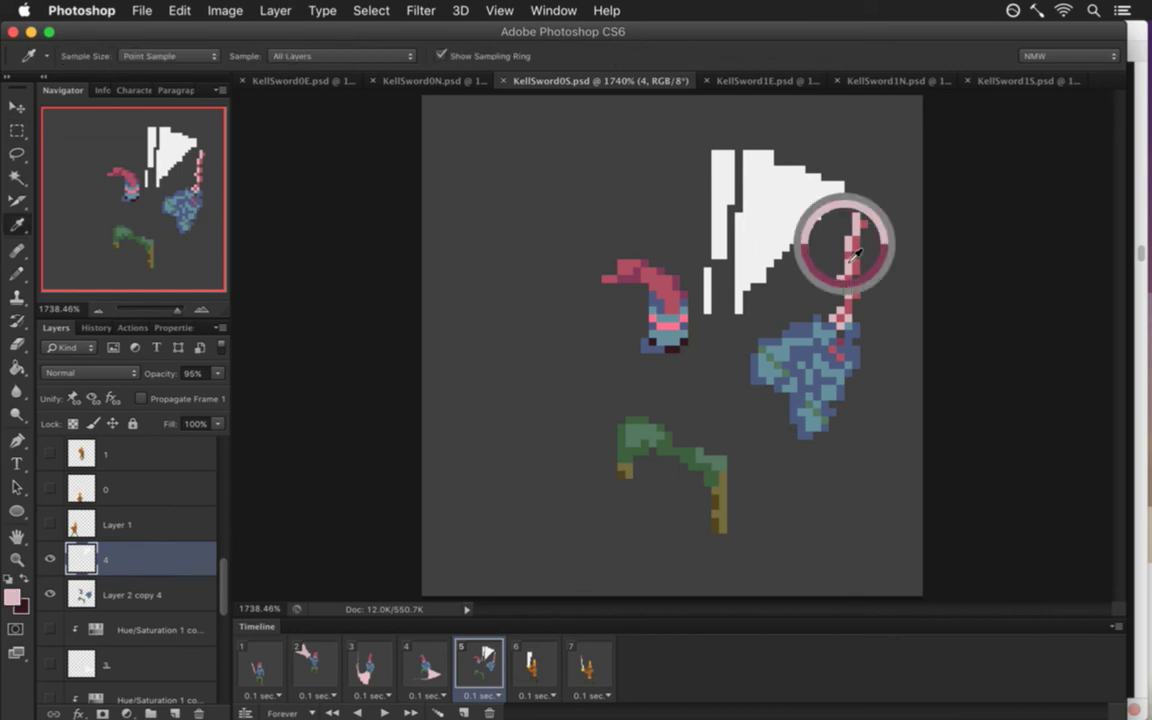
{"action": "key", "text": "g"}
{"action": "left_click", "coordinate": [771, 228]}
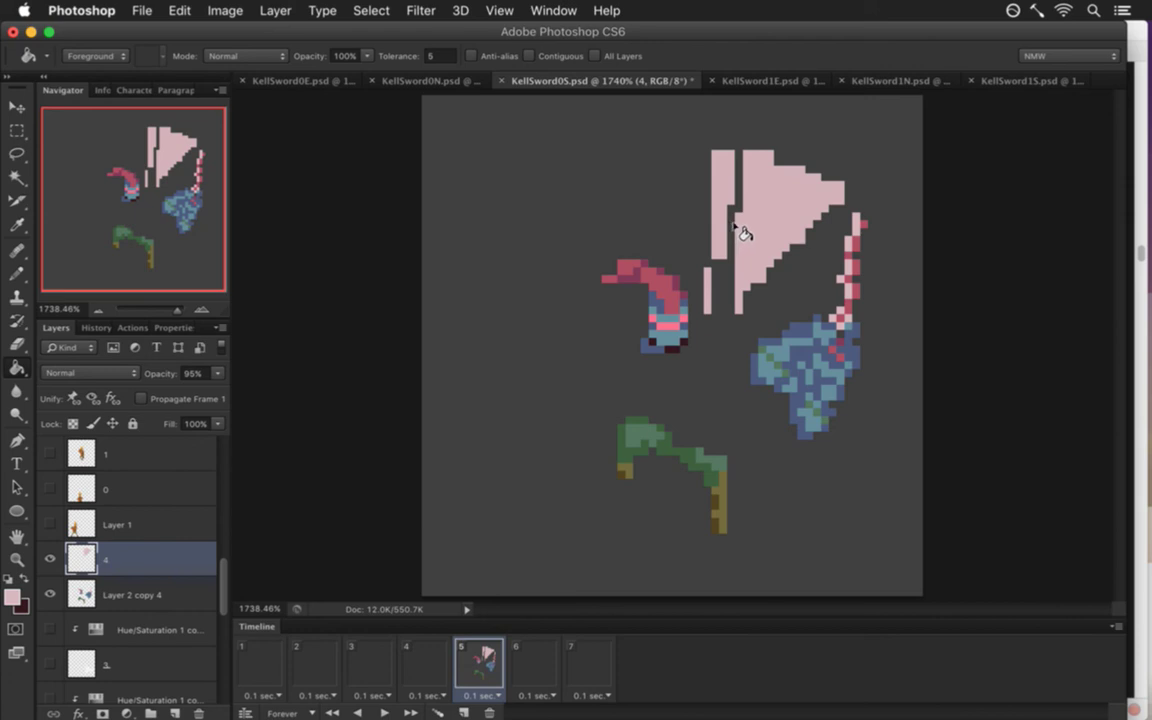
Close the vertical gaps in the slash with light pink pixels so it forms one solid shape, and save the file.
{"action": "key", "text": "b"}
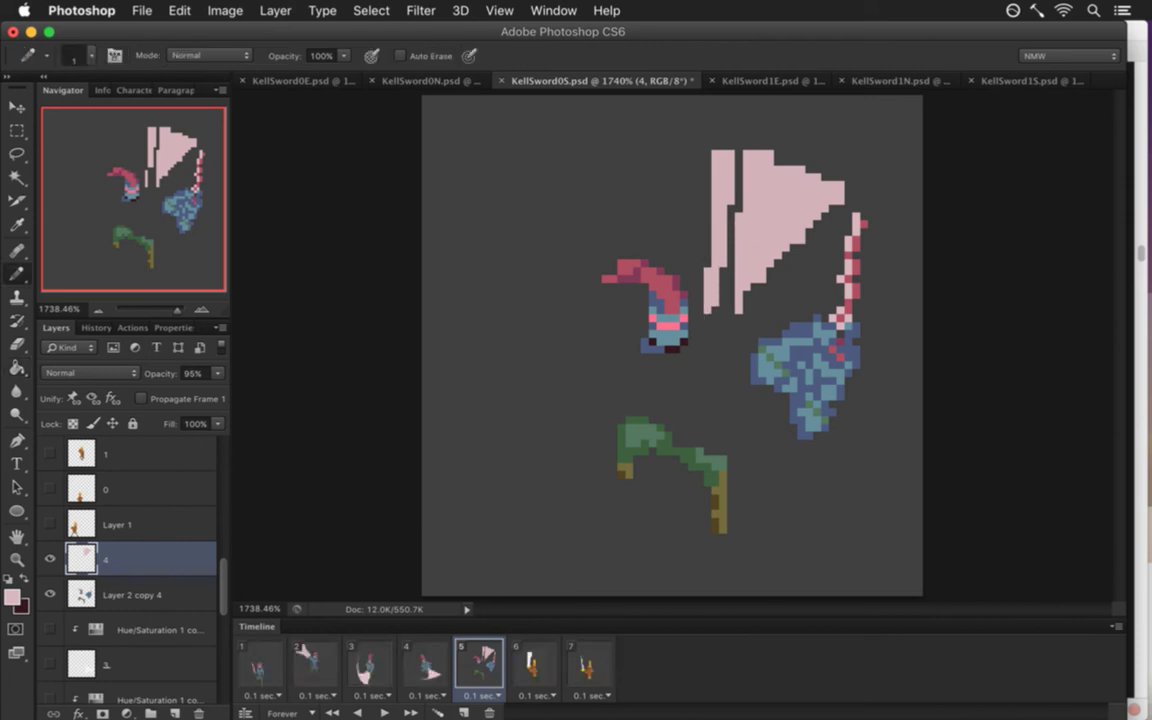
{"action": "left_click_drag", "start_coordinate": [712, 304], "coordinate": [727, 313]}
{"action": "key", "text": "g"}
{"action": "left_click", "coordinate": [740, 290]}
{"action": "key", "text": "super+z"}
{"action": "key", "text": "b"}
{"action": "mouse_move", "coordinate": [738, 170]}
{"action": "left_mouse_down"}
{"action": "mouse_move", "coordinate": [737, 200]}
{"action": "mouse_move", "coordinate": [736, 173]}
{"action": "mouse_move", "coordinate": [731, 287]}
{"action": "left_mouse_up"}
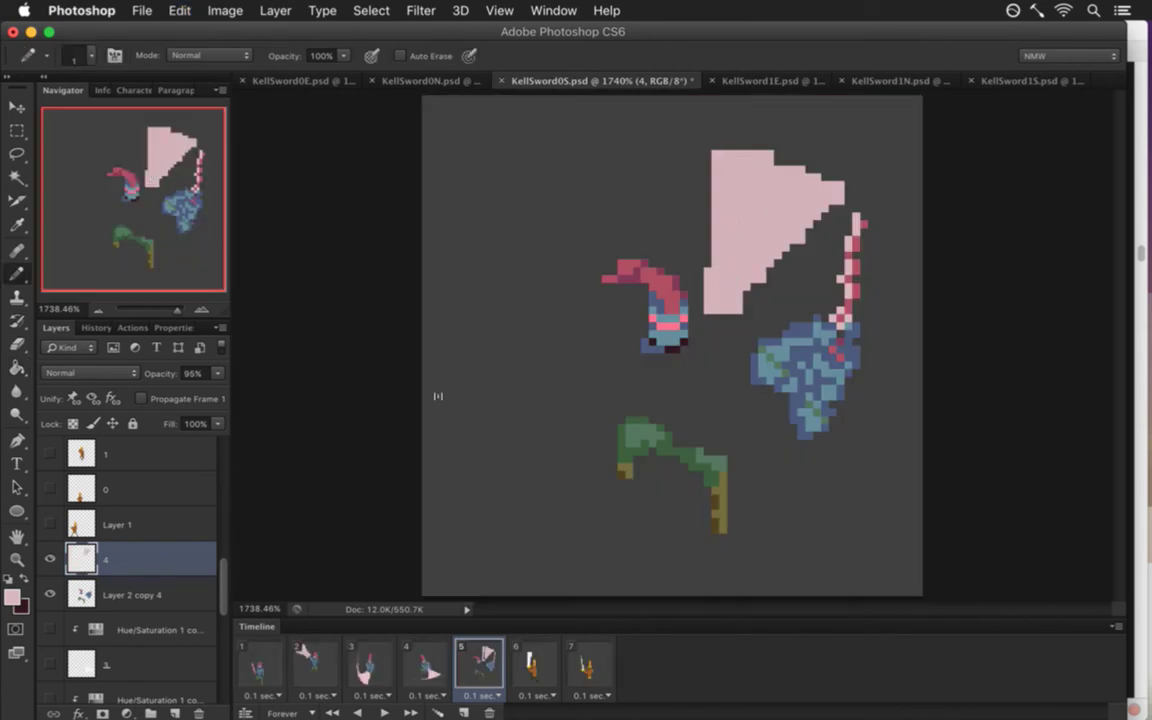
{"action": "key", "text": "super+s"}
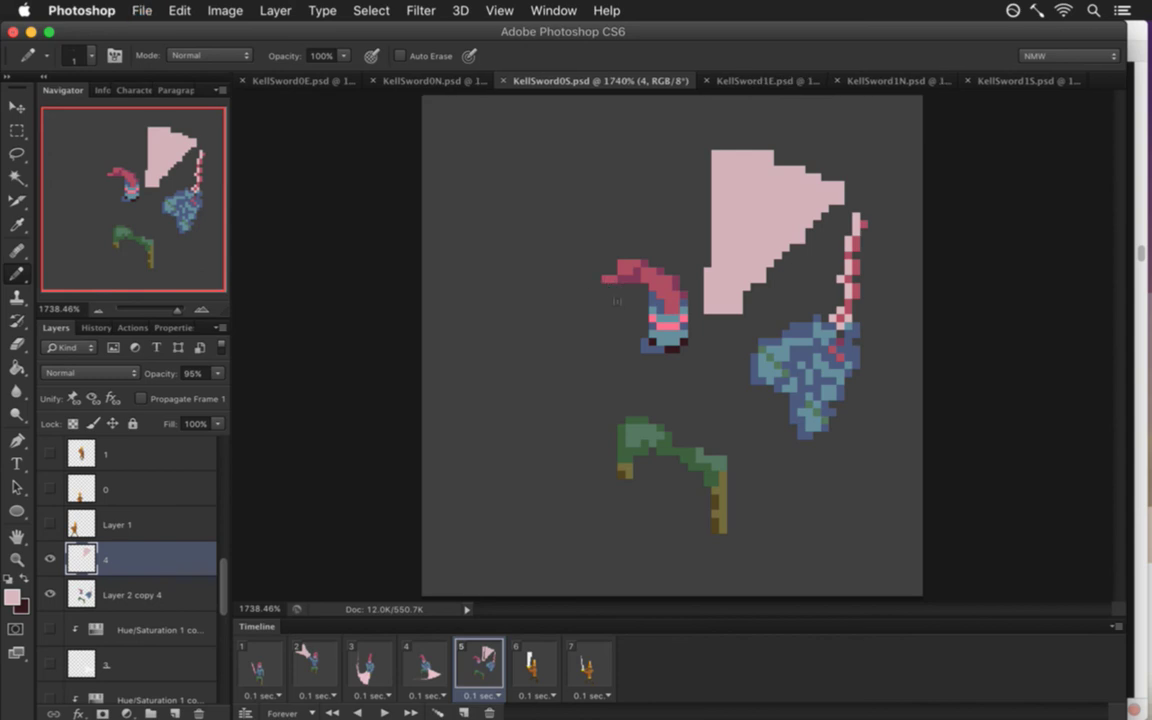
{"action": "key", "text": "m"}
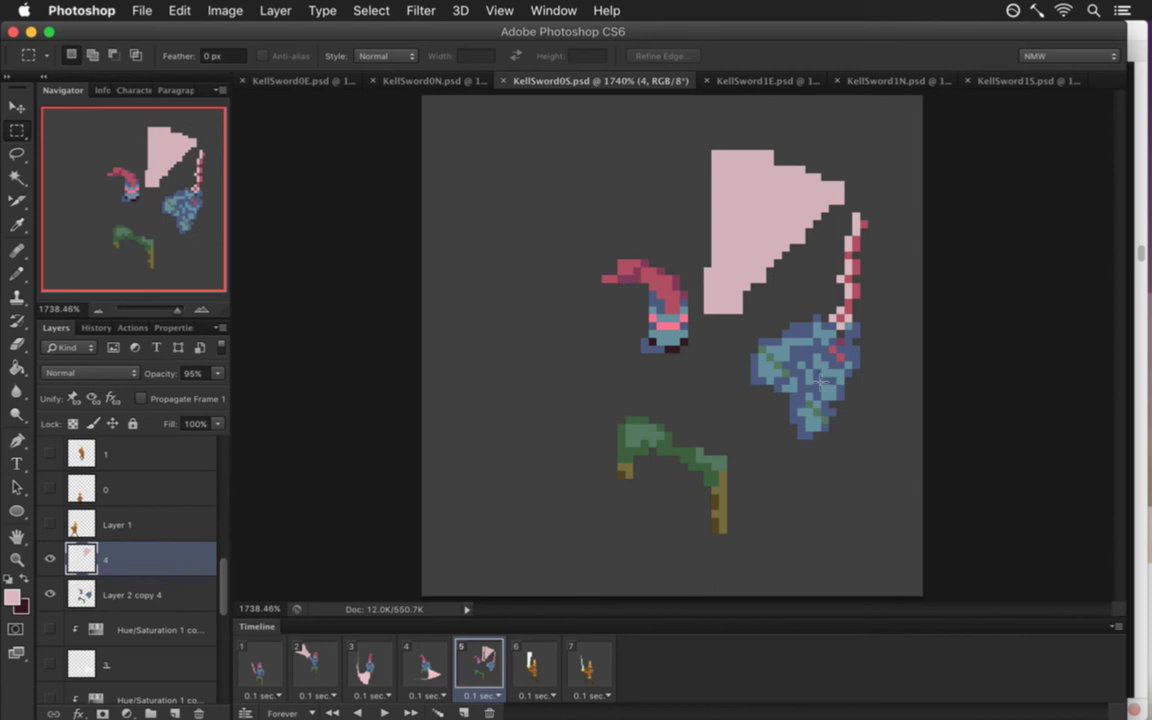
{"action": "mouse_move", "coordinate": [751, 314]}
{"action": "left_mouse_down"}
{"action": "mouse_move", "coordinate": [856, 424]}
{"action": "mouse_move", "coordinate": [852, 446]}
{"action": "left_mouse_up"}
{"action": "left_click_drag", "start_coordinate": [828, 212], "coordinate": [883, 368]}
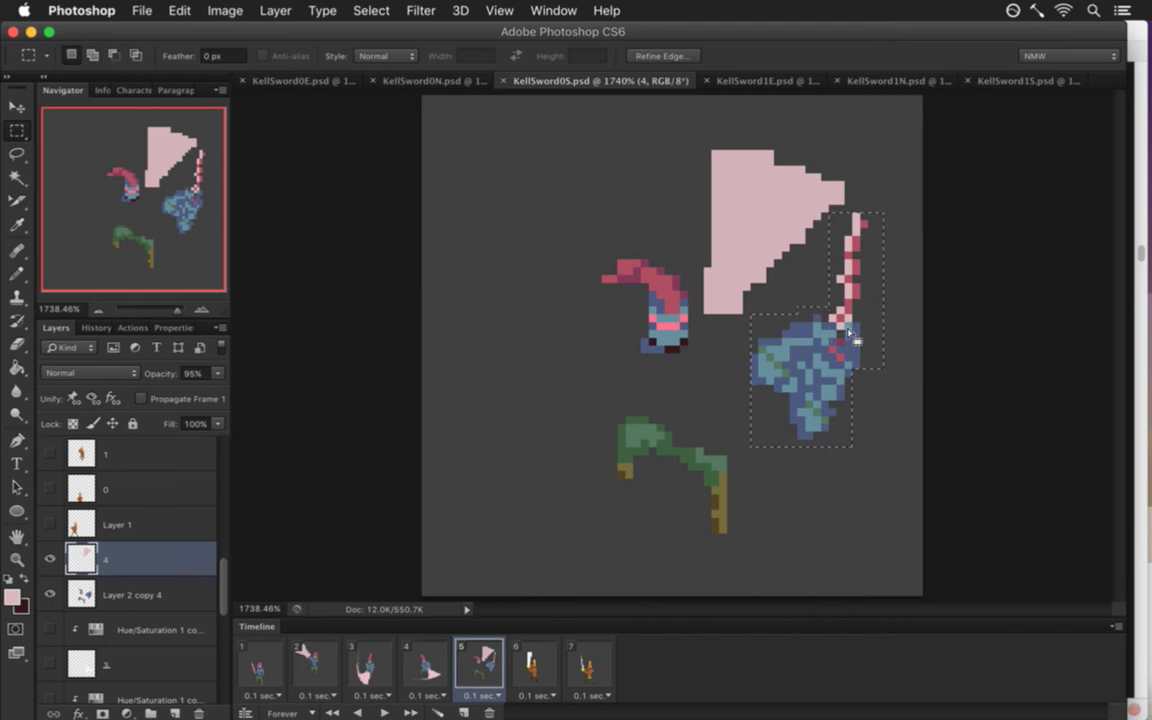
{"action": "key", "text": "v"}
{"action": "left_click", "coordinate": [781, 283]}
{"action": "left_click", "coordinate": [720, 276]}
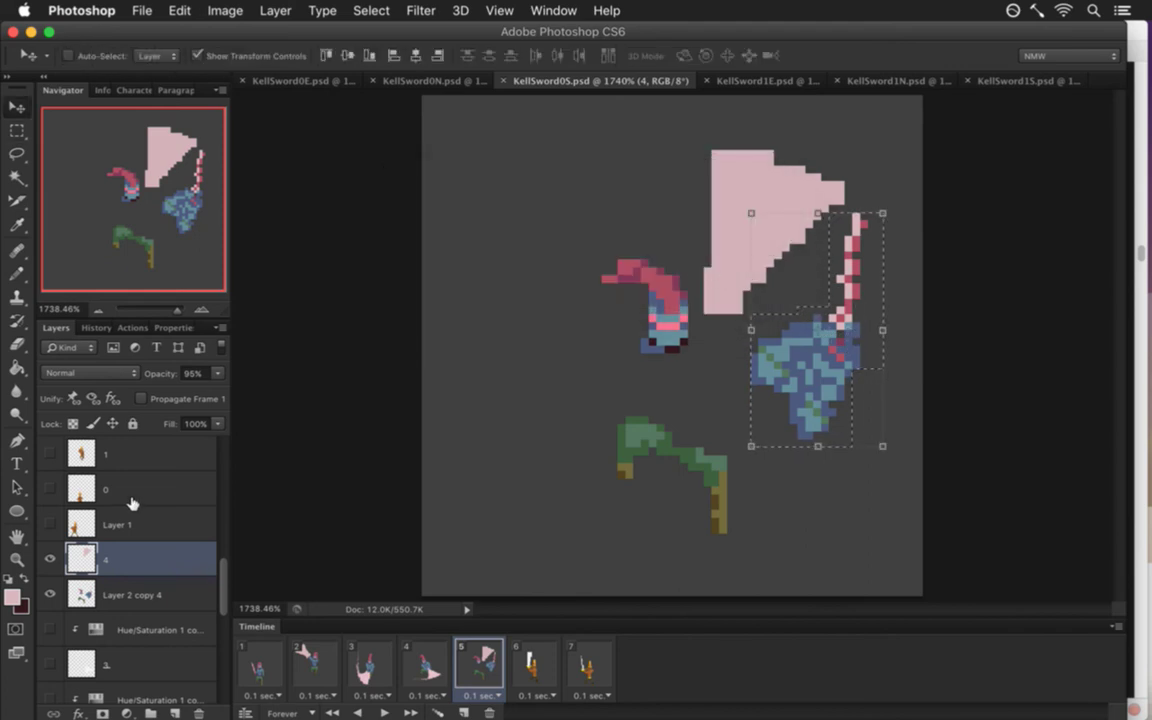
Cut the head and hair from Layer 2 copy 4 onto their own layer and save the file.
{"action": "left_click", "coordinate": [92, 592]}
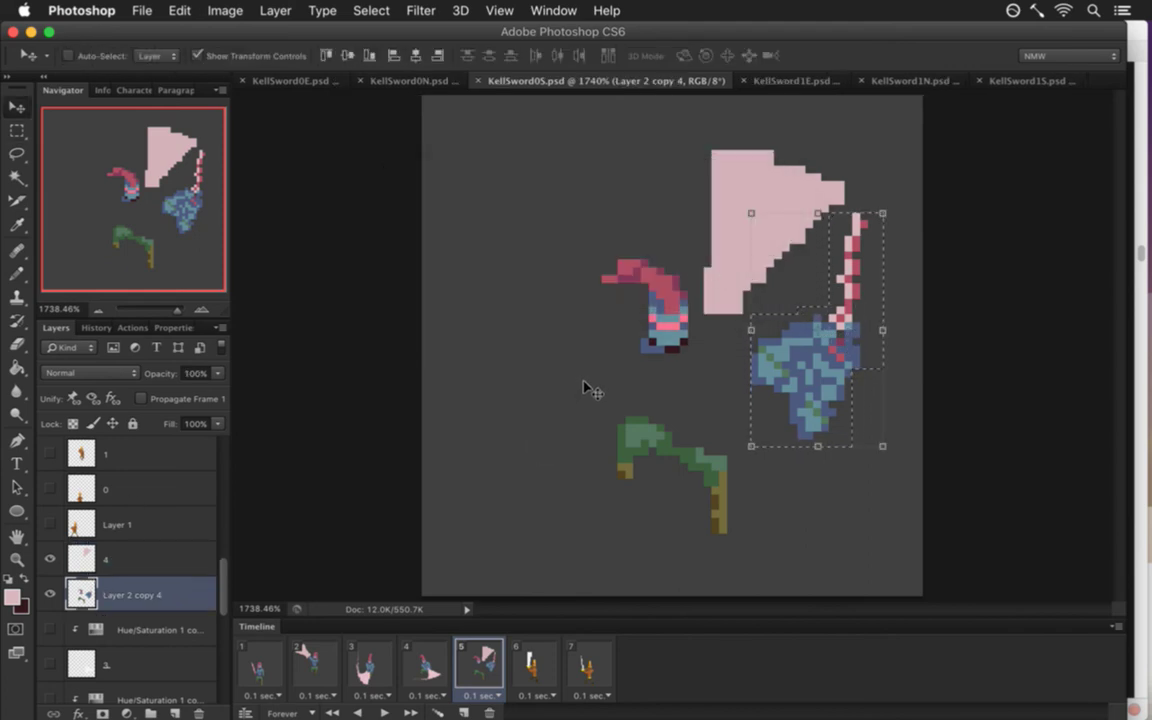
{"action": "key", "text": "m"}
{"action": "mouse_move", "coordinate": [562, 252]}
{"action": "left_mouse_down"}
{"action": "mouse_move", "coordinate": [638, 352]}
{"action": "mouse_move", "coordinate": [694, 368]}
{"action": "left_mouse_up"}
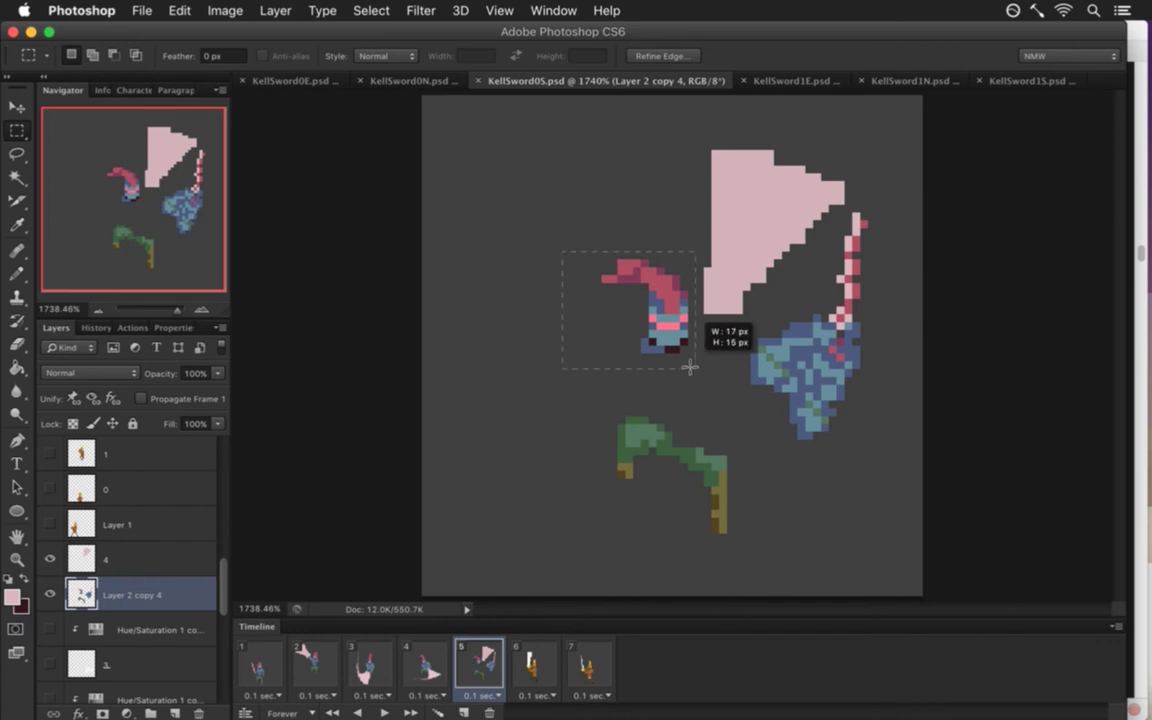
{"action": "right_click", "coordinate": [675, 298]}
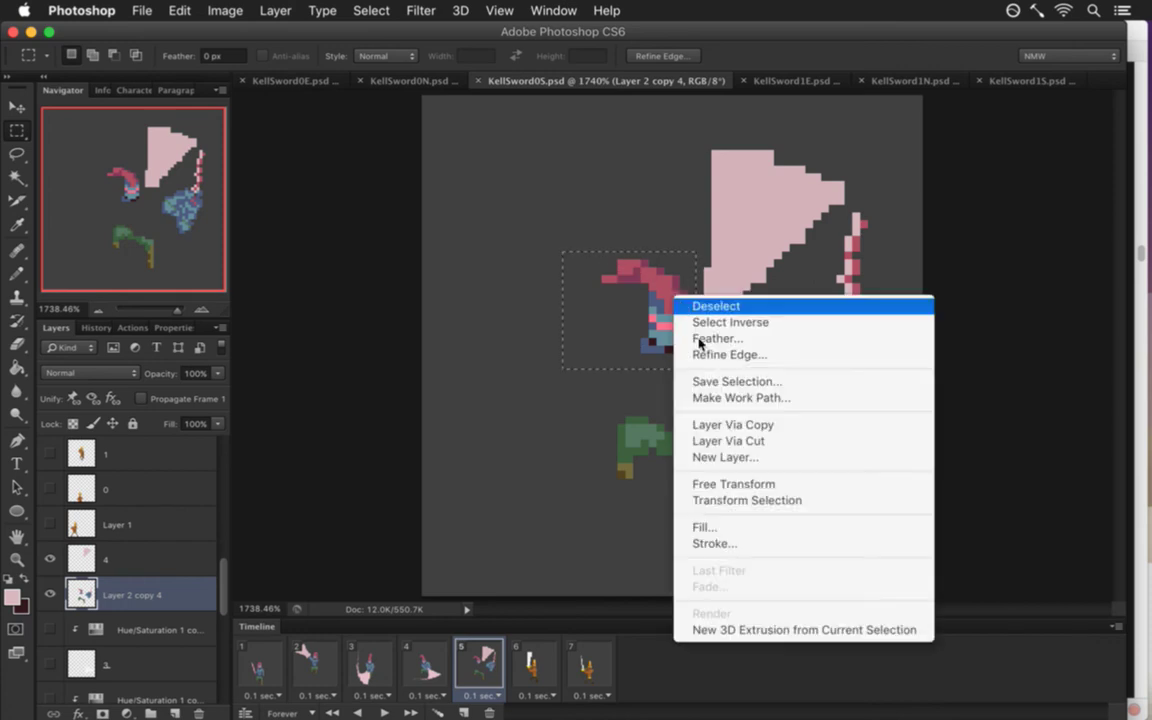
{"action": "left_click", "coordinate": [733, 441]}
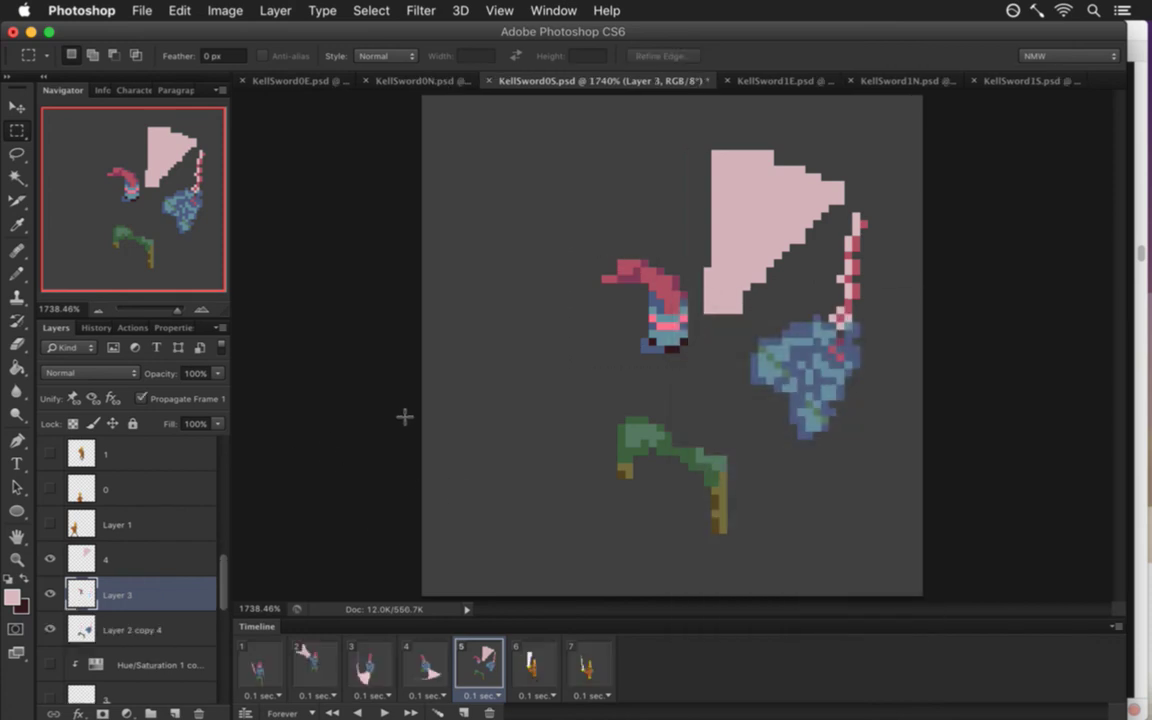
{"action": "left_click", "coordinate": [78, 631]}
{"action": "key", "text": "super+s"}
Move the torso, arms and sword on Layer 2 copy 4 left beneath the head and nudge them up one pixel.
{"action": "left_click_drag", "start_coordinate": [758, 189], "coordinate": [883, 446]}
{"action": "key", "text": "v"}
{"action": "left_click_drag", "start_coordinate": [845, 360], "coordinate": [730, 355]}
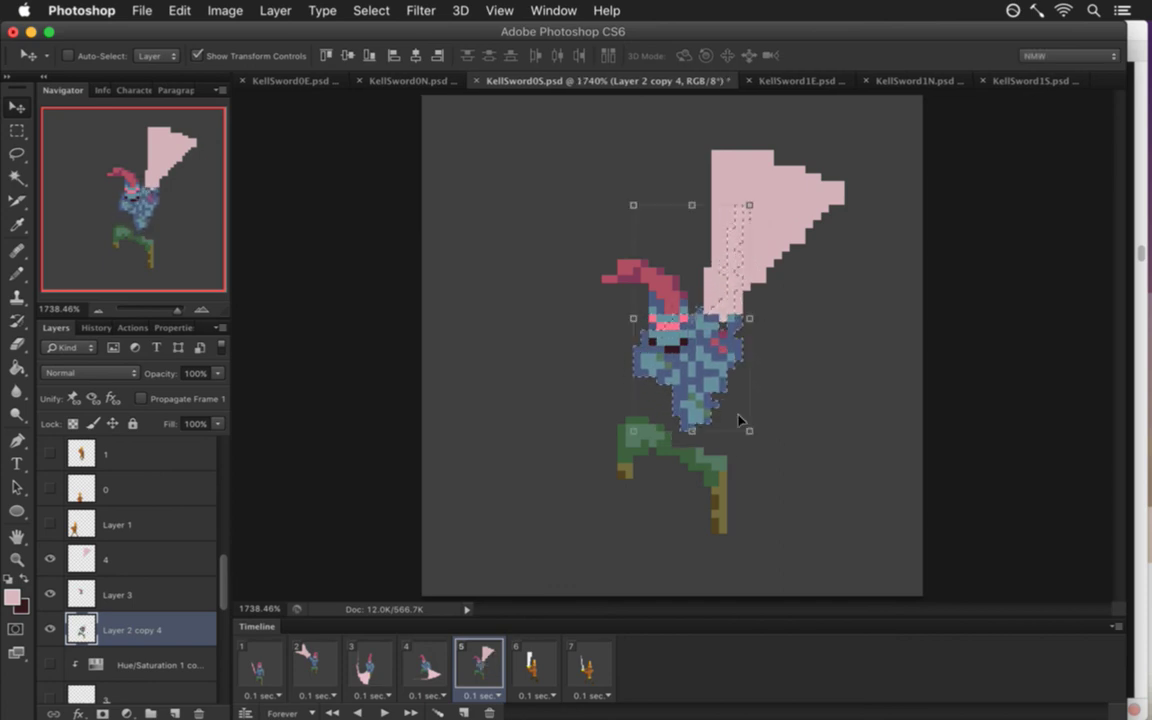
{"action": "key", "text": "Up"}
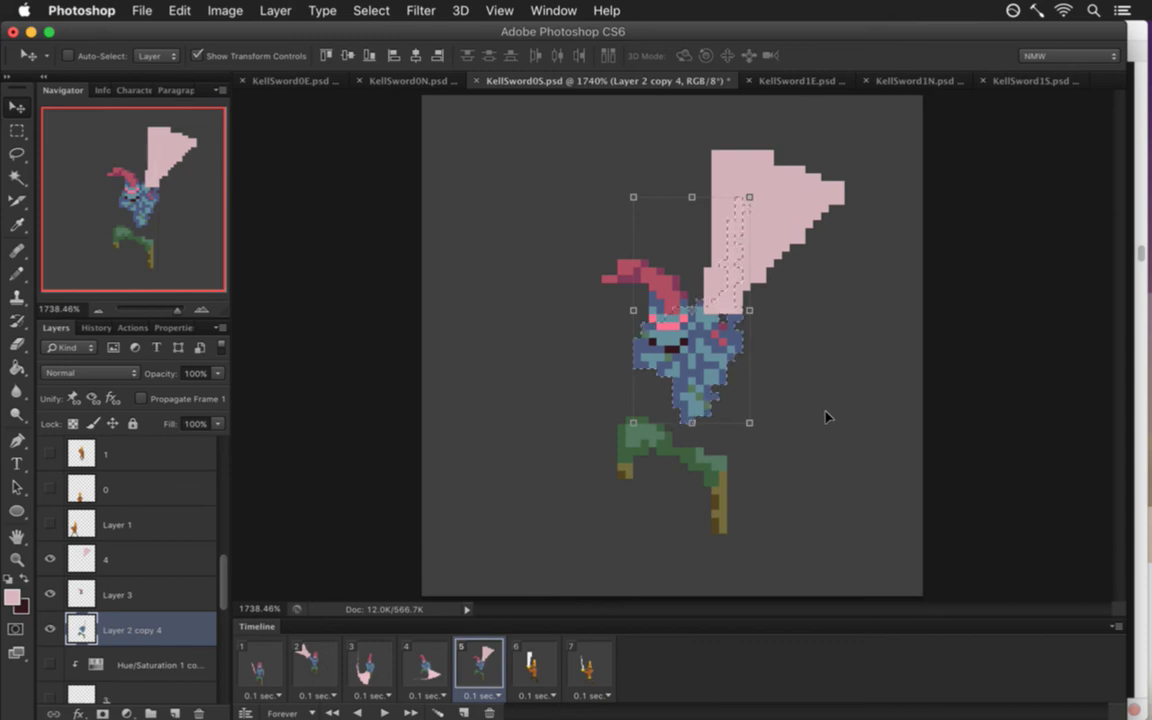
Select the lower part of the torso piece and nudge it up about 5 pixels so it overlaps the chest.
{"action": "key", "text": "m"}
{"action": "left_click", "coordinate": [820, 408]}
{"action": "left_click_drag", "start_coordinate": [685, 383], "coordinate": [742, 430]}
{"action": "key", "text": "v"}
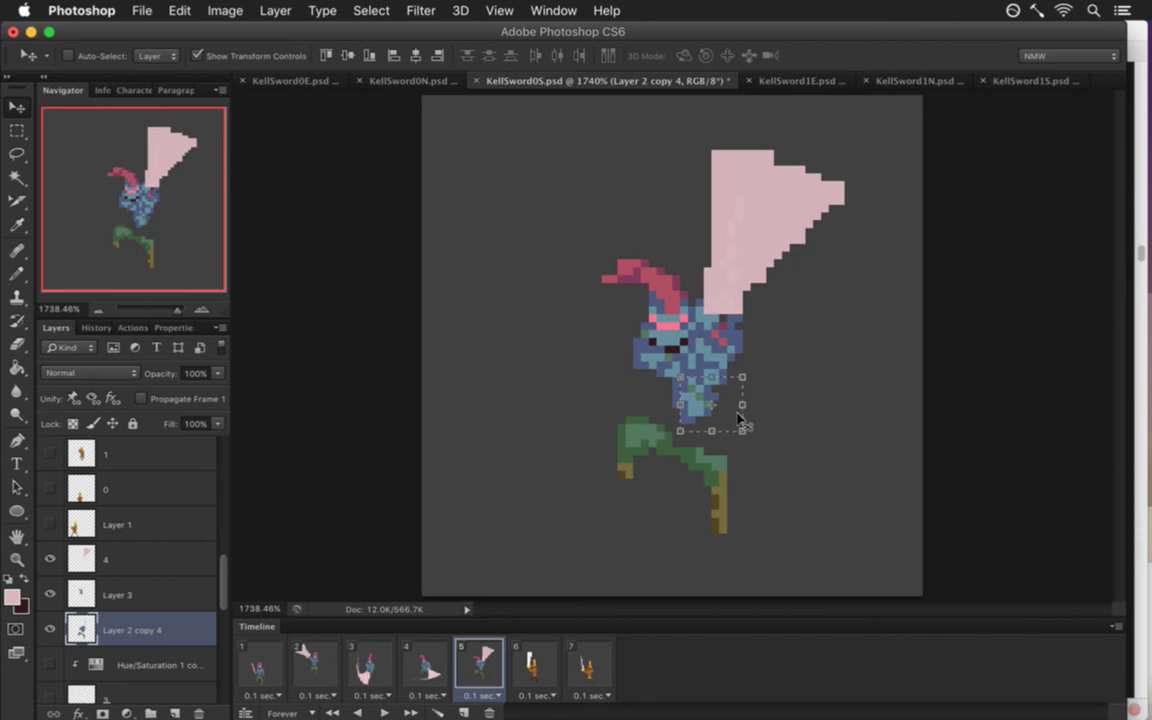
{"action": "key", "text": "Up"}
{"action": "key", "text": "Up"}
{"action": "key", "text": "Up"}
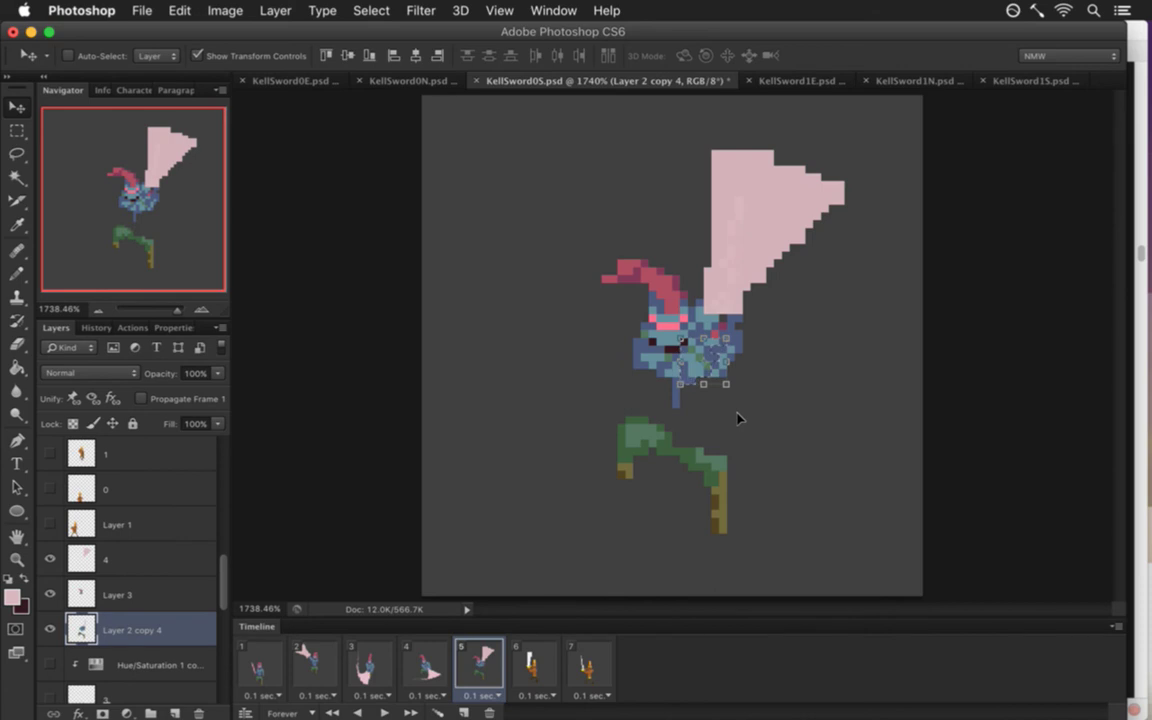
Paint over the mottled shoulder and chest pixels below the face with the torso's dark blue.
{"action": "key", "text": "m"}
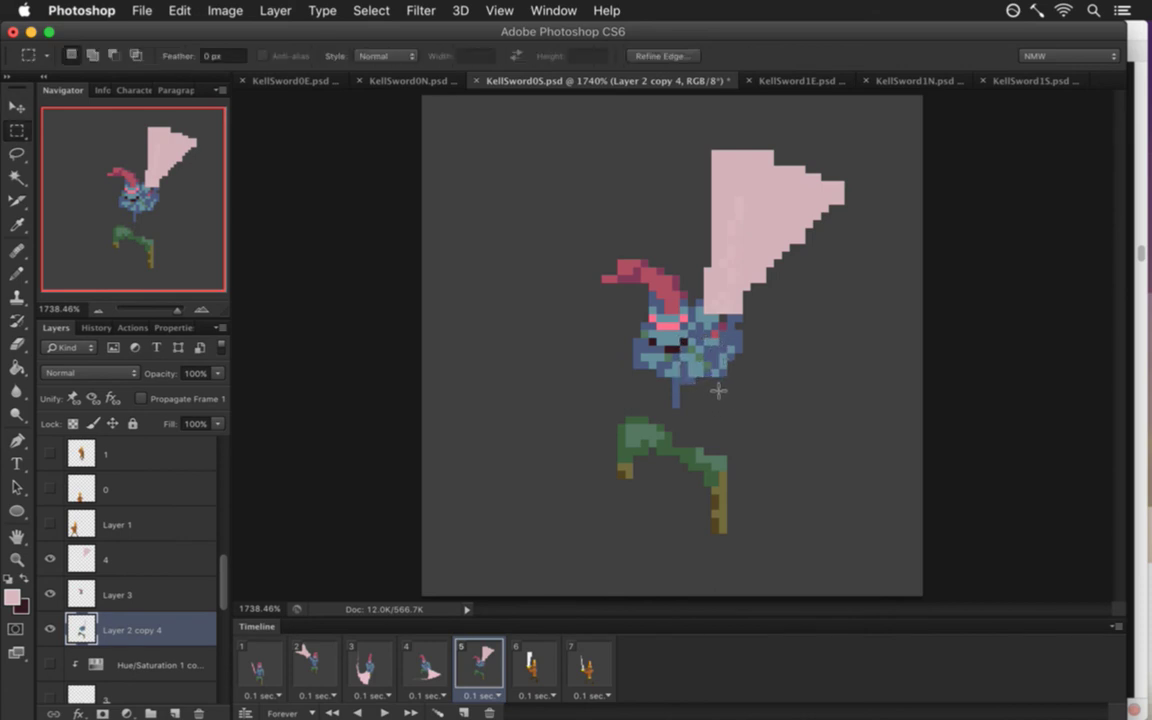
{"action": "key", "text": "e"}
{"action": "left_click", "coordinate": [657, 315]}
{"action": "left_click", "coordinate": [661, 330]}
{"action": "key", "text": "i"}
{"action": "left_click", "coordinate": [676, 358]}
{"action": "key", "text": "b"}
{"action": "left_click_drag", "start_coordinate": [640, 345], "coordinate": [660, 365]}
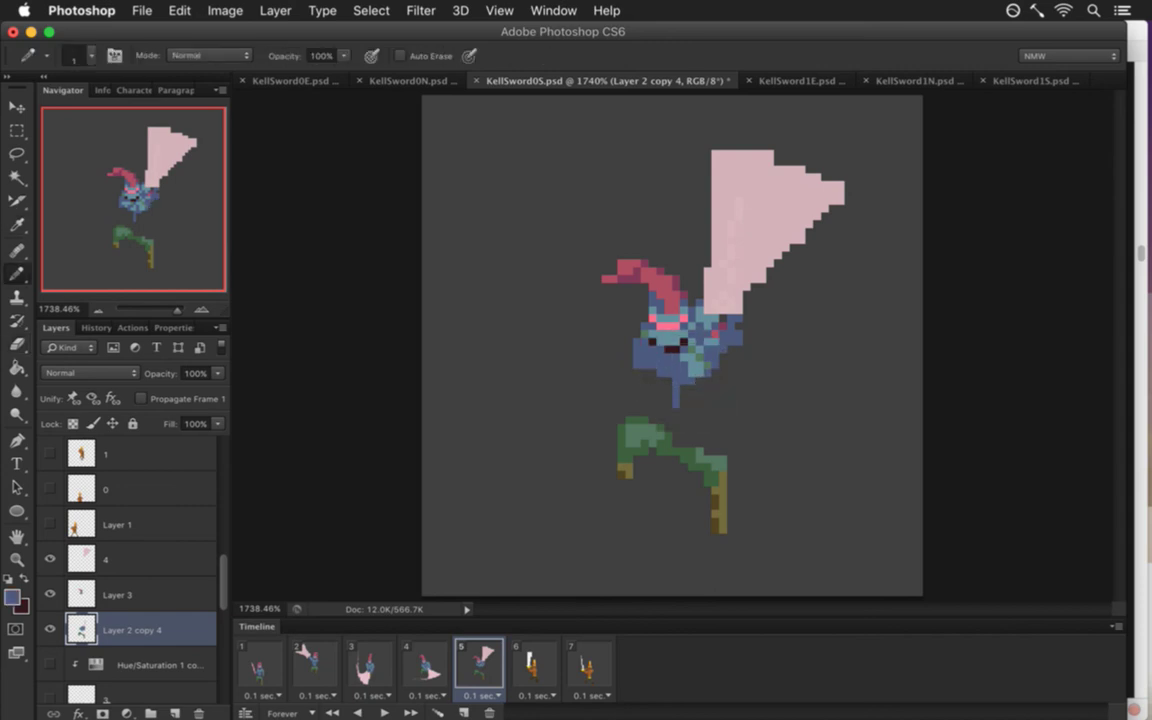
Draw a light blue highlight down the middle of the torso from below the face.
{"action": "key", "text": "i"}
{"action": "left_click", "coordinate": [640, 330]}
{"action": "key", "text": "b"}
{"action": "left_click_drag", "start_coordinate": [676, 362], "coordinate": [668, 376]}
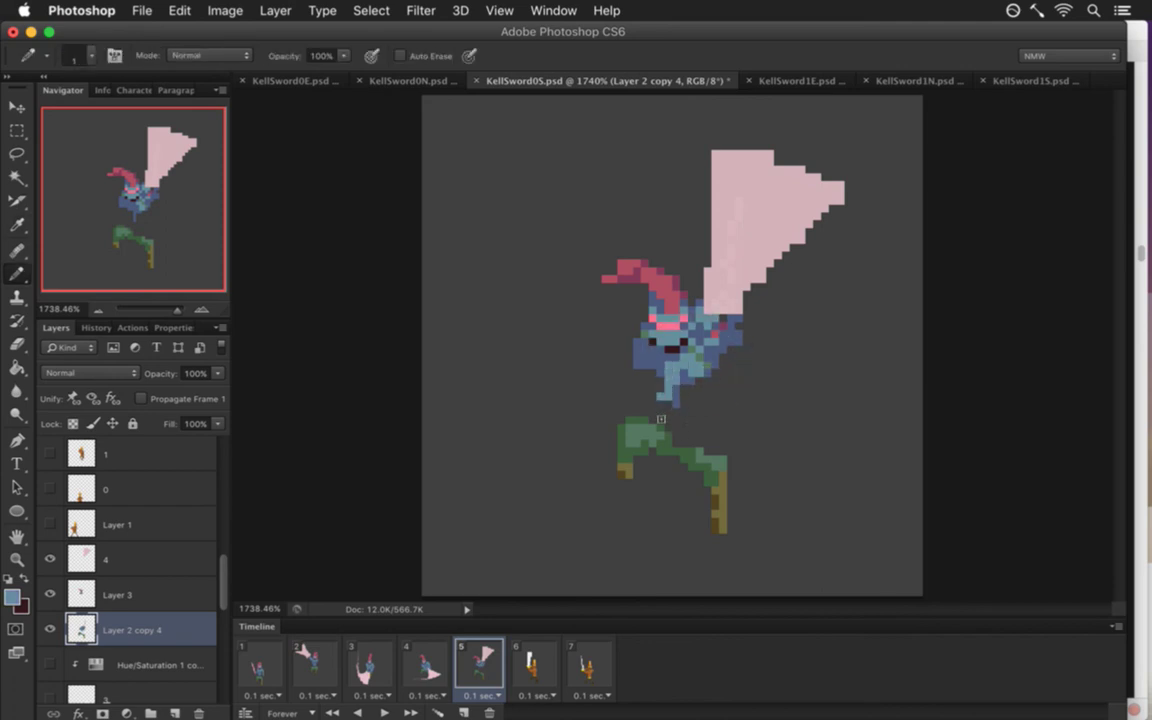
Fill in the torso around the highlight with dark blue, extending it down to the green legs.
{"action": "key", "text": "i"}
{"action": "left_click", "coordinate": [596, 352]}
{"action": "key", "text": "b"}
{"action": "left_click_drag", "start_coordinate": [654, 397], "coordinate": [668, 421]}
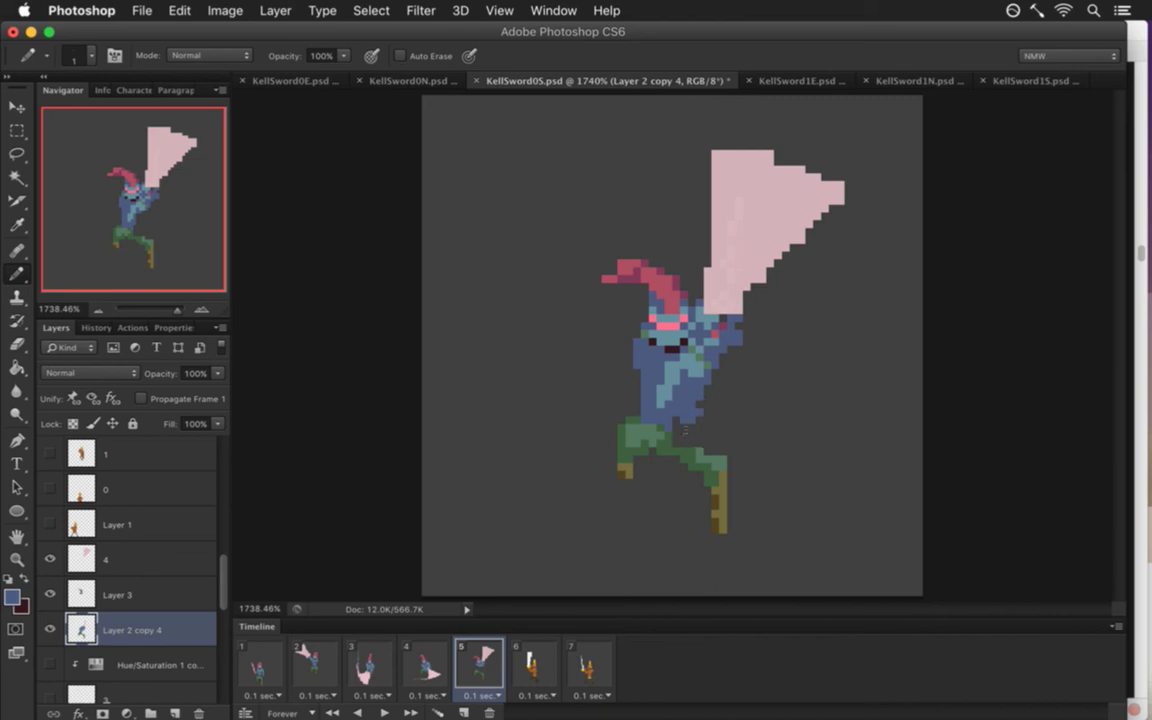
{"action": "left_click_drag", "start_coordinate": [689, 421], "coordinate": [697, 452]}
Extend the trousers at the waist with dark green pixels where the torso meets the legs.
{"action": "key", "text": "e"}
{"action": "key", "text": "i"}
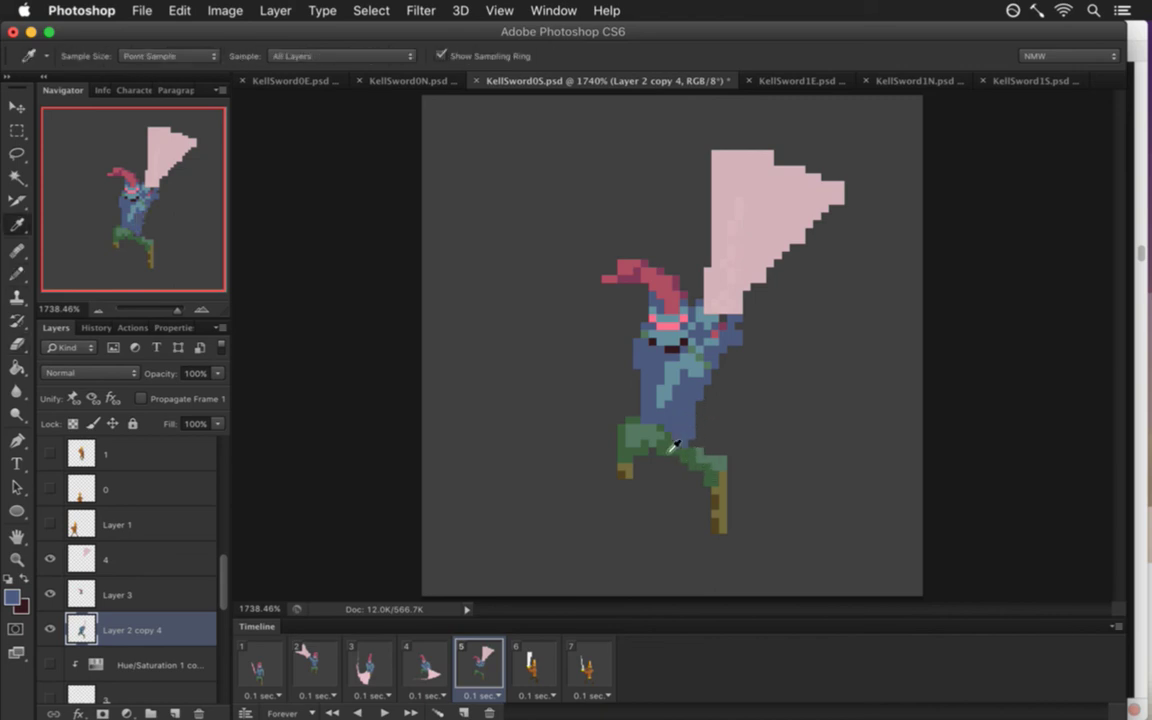
{"action": "left_click", "coordinate": [674, 437]}
{"action": "key", "text": "b"}
{"action": "left_click", "coordinate": [688, 461]}
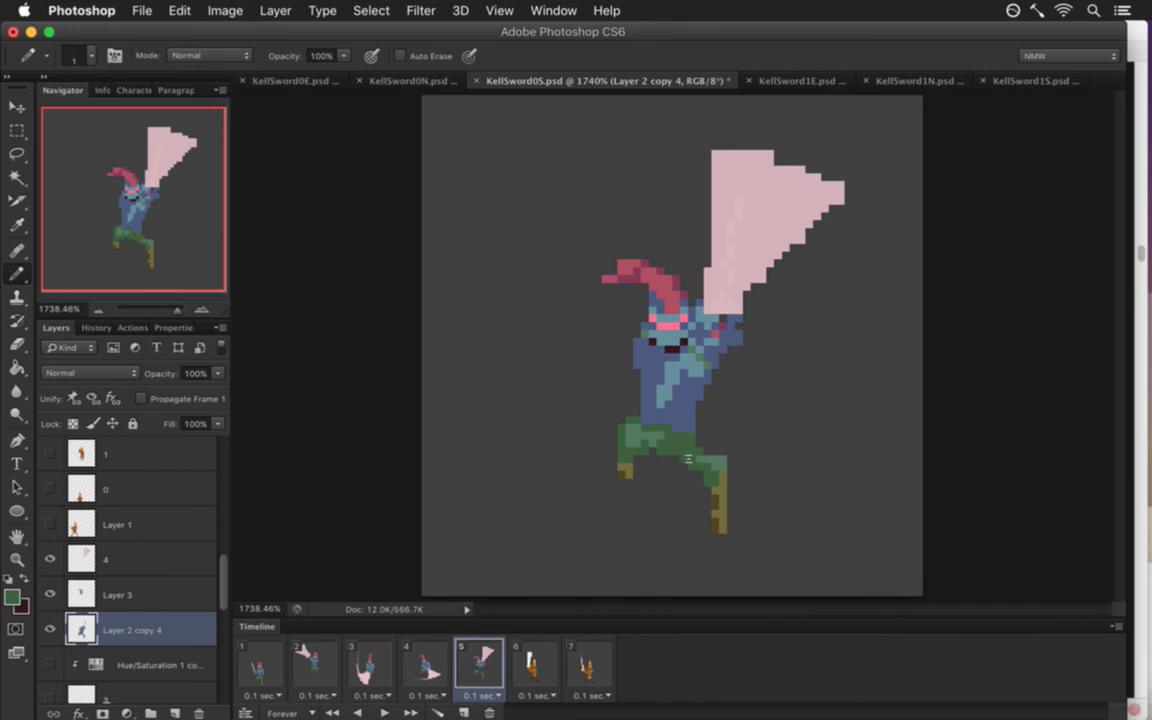
Paint a light blue highlight down the left side of the character's torso in frame 5.
{"action": "key", "text": "i"}
{"action": "left_click", "coordinate": [646, 383]}
{"action": "key", "text": "b"}
{"action": "left_click_drag", "start_coordinate": [646, 384], "coordinate": [643, 406]}
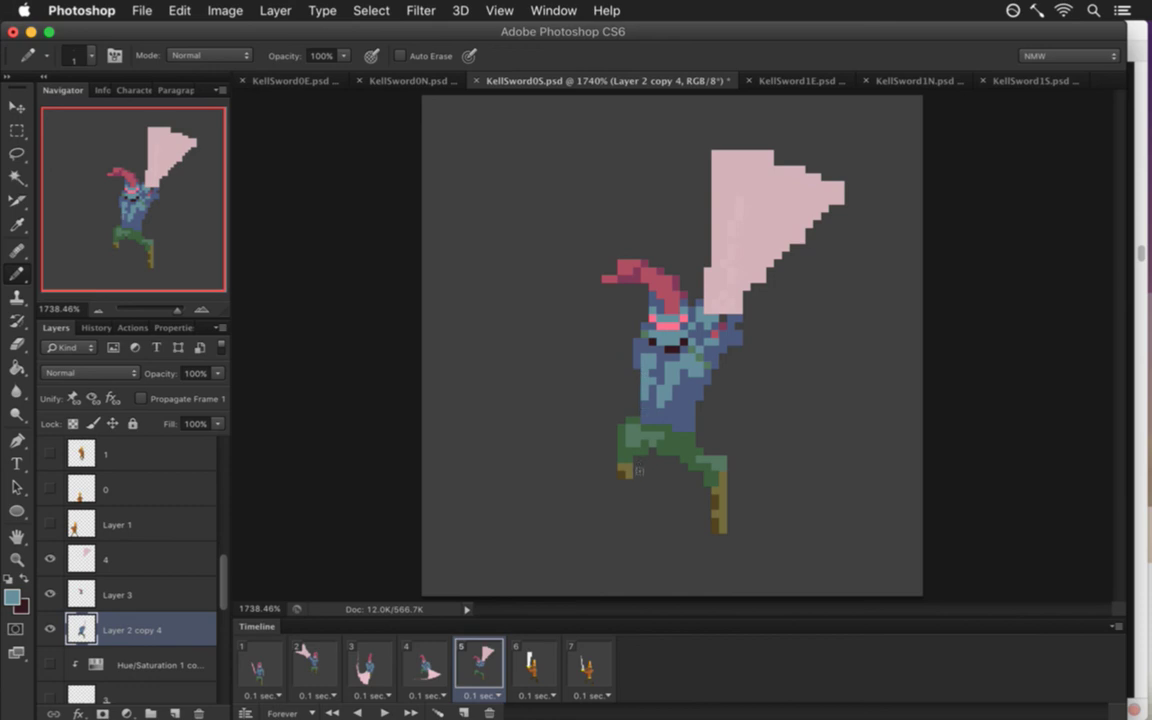
Refine the blue shading of the lower torso, erase excess pixels along its right edge, and save the file.
{"action": "key", "text": "i"}
{"action": "left_click", "coordinate": [656, 376]}
{"action": "key", "text": "b"}
{"action": "key", "text": "i"}
{"action": "left_click", "coordinate": [664, 393]}
{"action": "key", "text": "b"}
{"action": "key", "text": "e"}
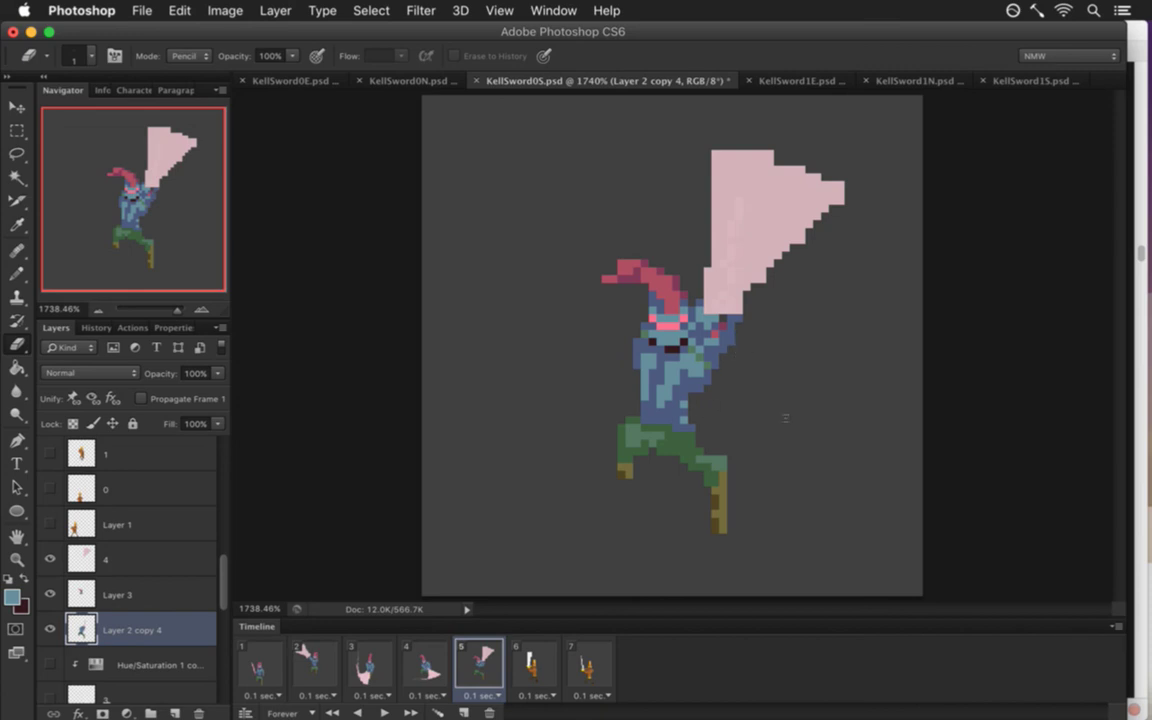
{"action": "key", "text": "super+s"}
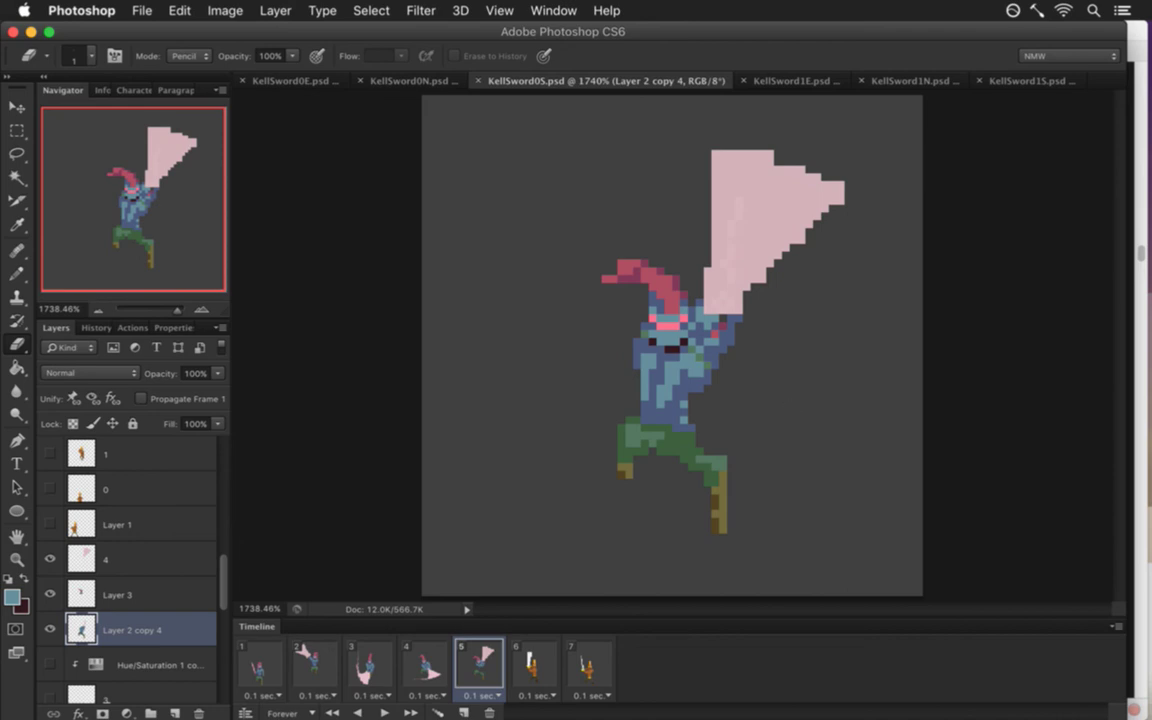
Fill out the character's right hip and thigh with green sampled from the trousers.
{"action": "key", "text": "b"}
{"action": "left_click", "coordinate": [694, 442], "text": "alt"}
{"action": "left_click", "coordinate": [714, 470]}
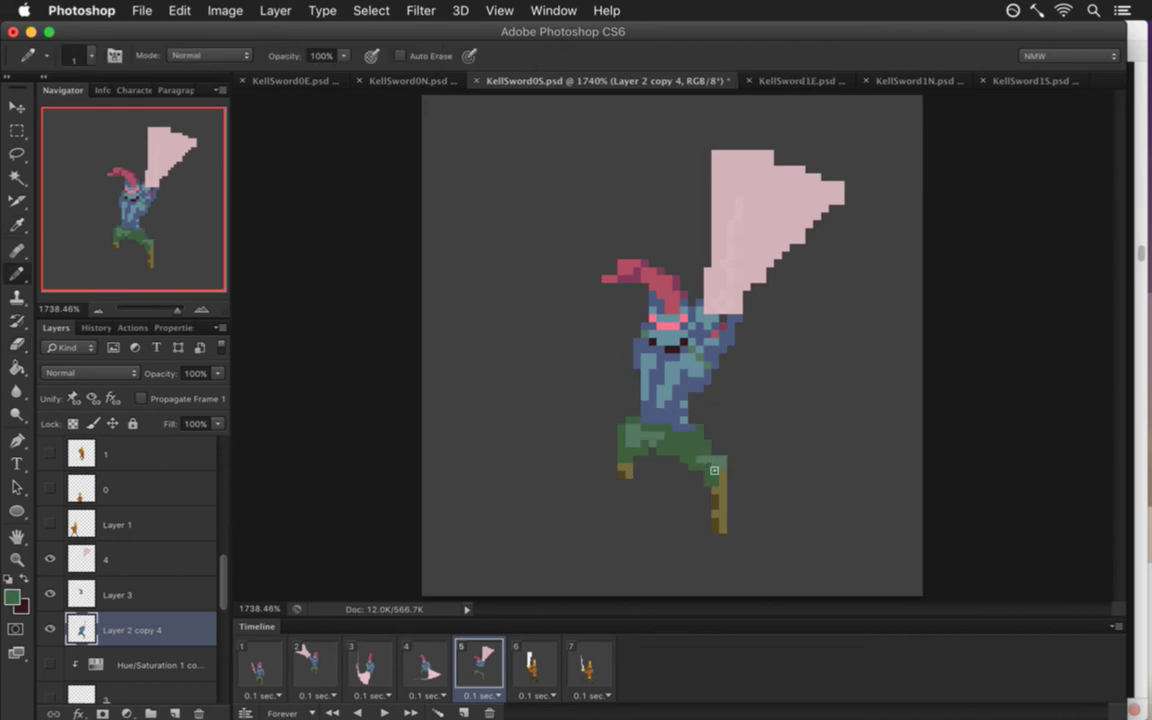
{"action": "left_click", "coordinate": [661, 452], "text": "alt"}
{"action": "left_click", "coordinate": [693, 440], "text": "alt"}
Draw a dark maroon belt line across the waist between the blue torso and the green trousers.
{"action": "left_click", "coordinate": [652, 341], "text": "alt"}
{"action": "left_click", "coordinate": [647, 419]}
{"action": "left_click_drag", "start_coordinate": [661, 428], "coordinate": [688, 436]}
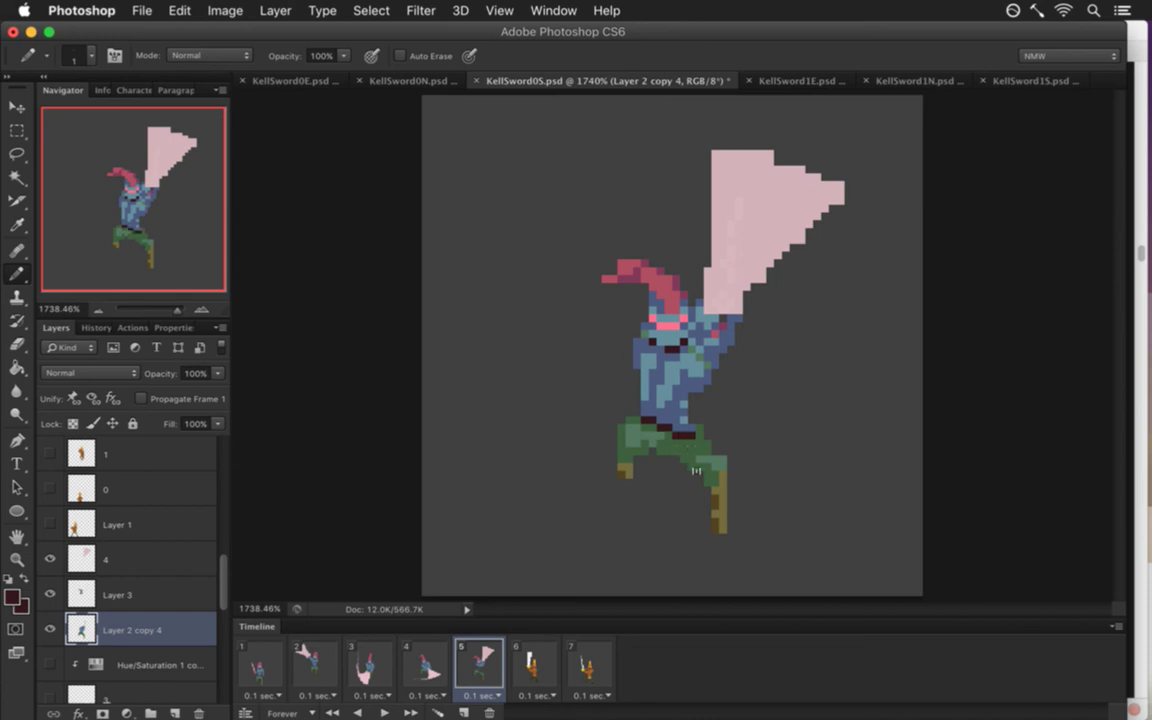
{"action": "left_click", "coordinate": [689, 437], "text": "alt"}
{"action": "left_click", "coordinate": [674, 440], "text": "alt"}
{"action": "left_click", "coordinate": [680, 430]}
Paint a light green highlight across the thighs and touch up the dark green along their lower edge.
{"action": "left_click", "coordinate": [645, 440], "text": "alt"}
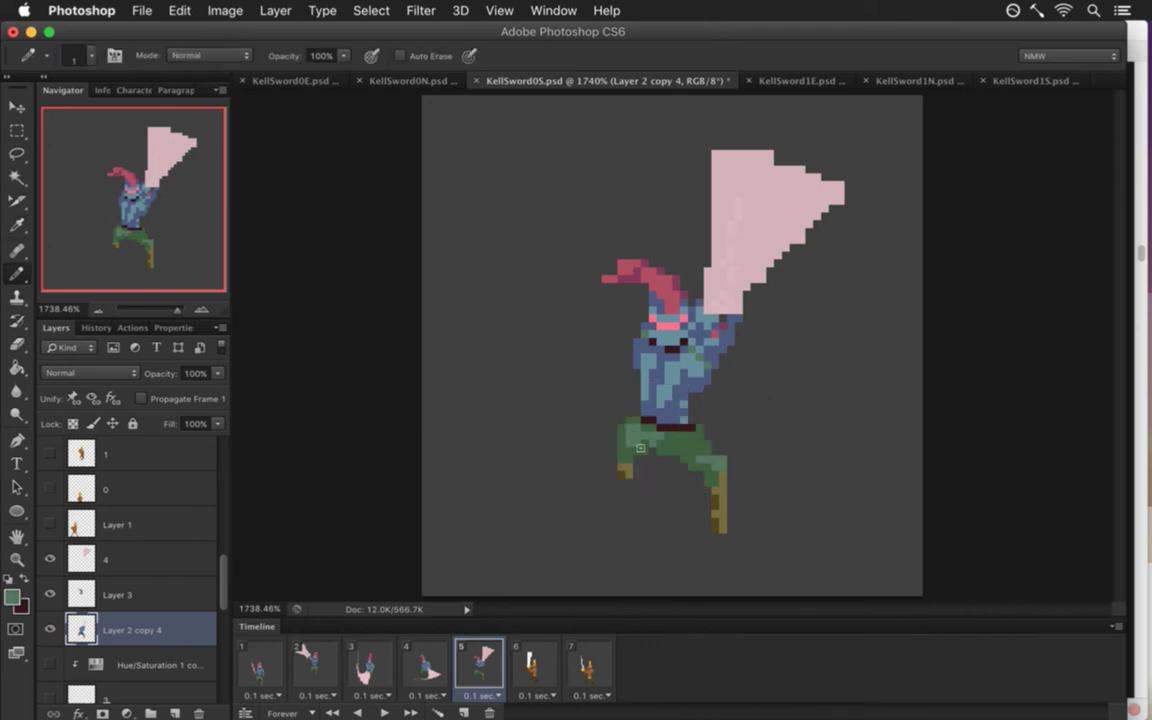
{"action": "left_click", "coordinate": [679, 440]}
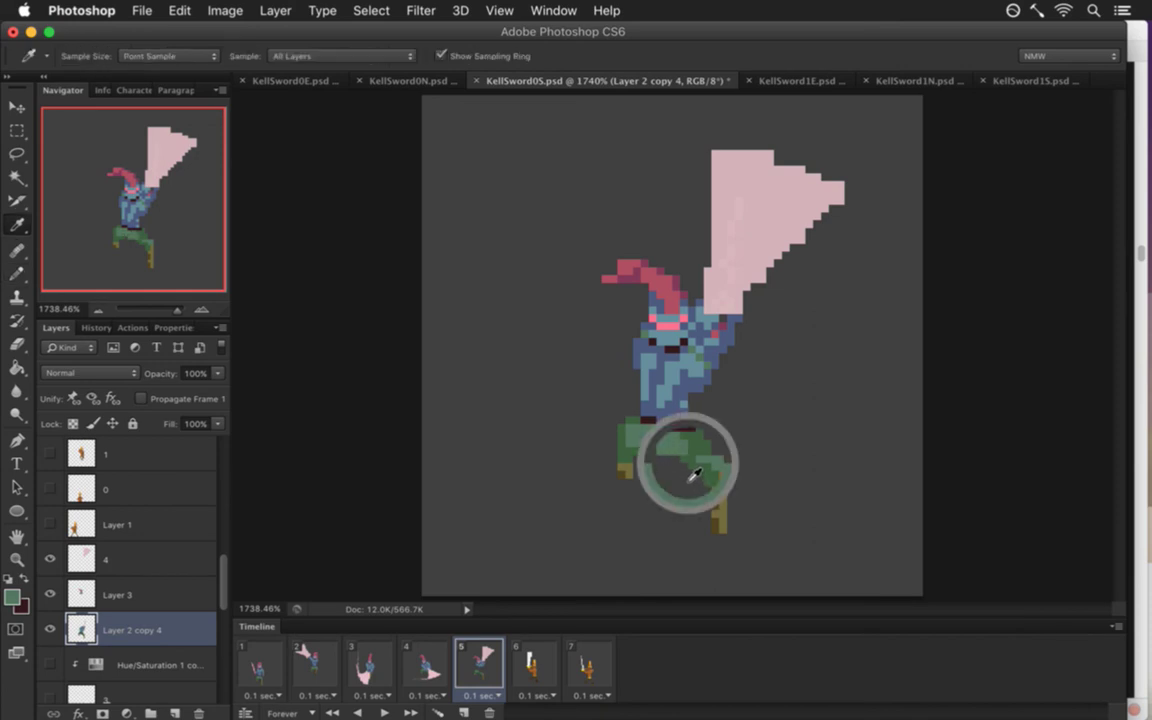
{"action": "left_click", "coordinate": [645, 452], "text": "alt"}
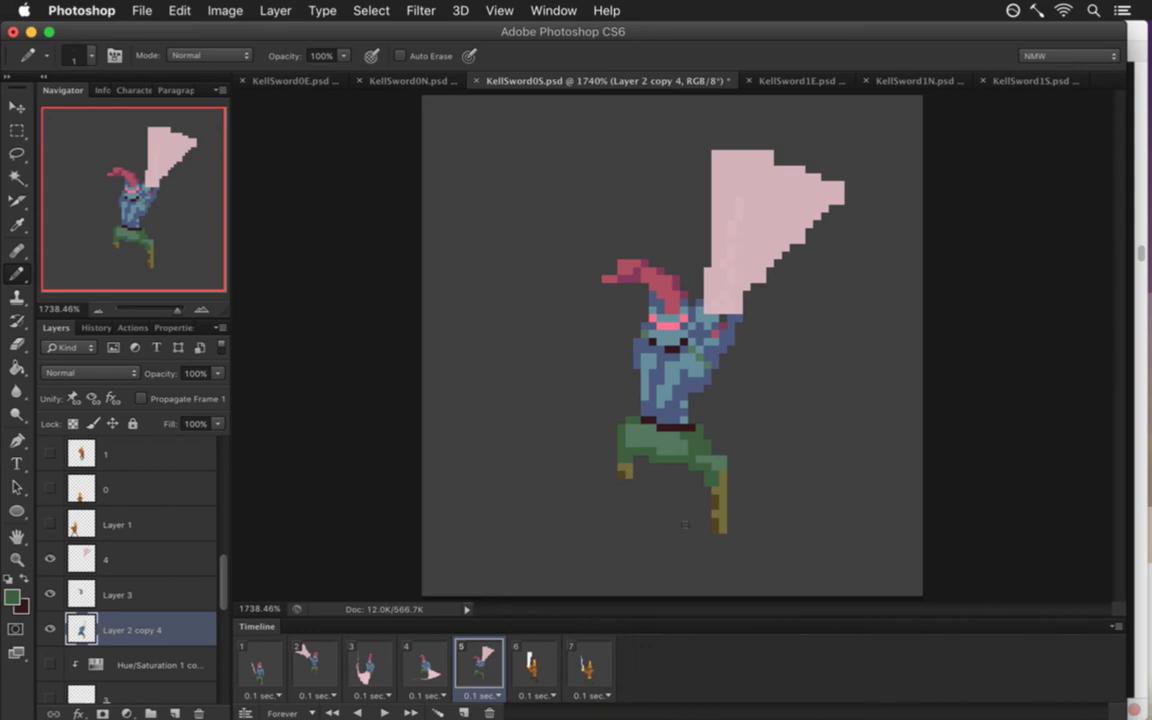
{"action": "left_click", "coordinate": [648, 450], "text": "alt"}
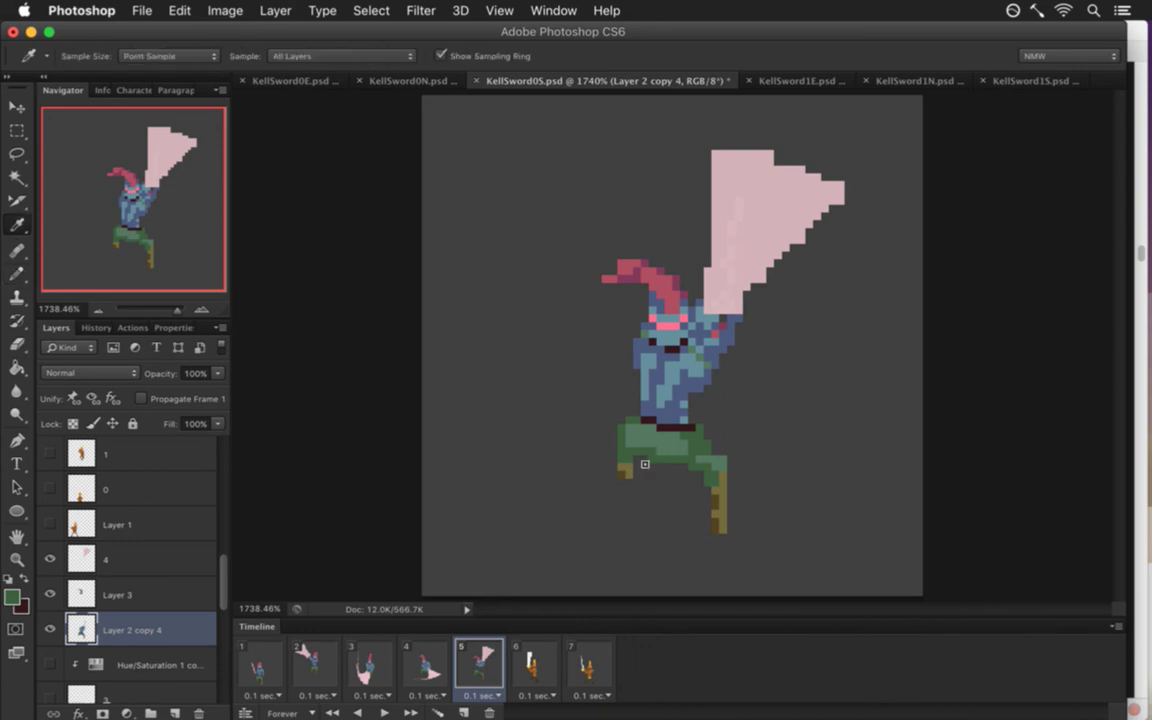
{"action": "left_click", "coordinate": [623, 467]}
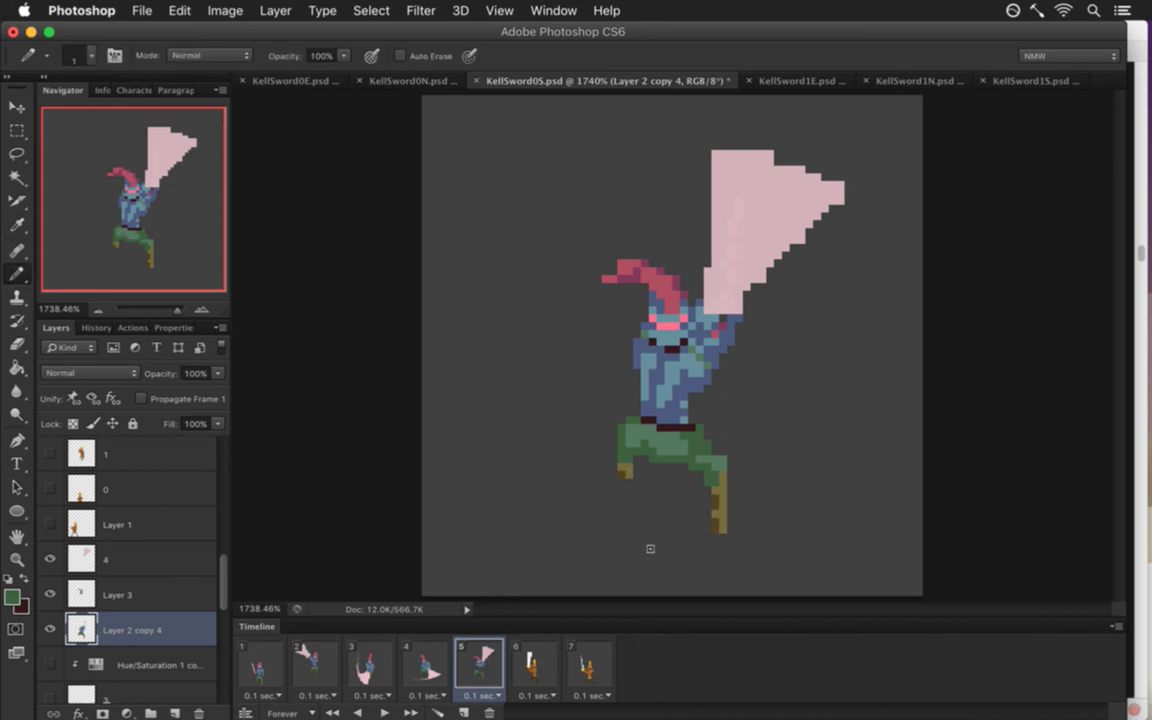
{"action": "key", "text": "e"}
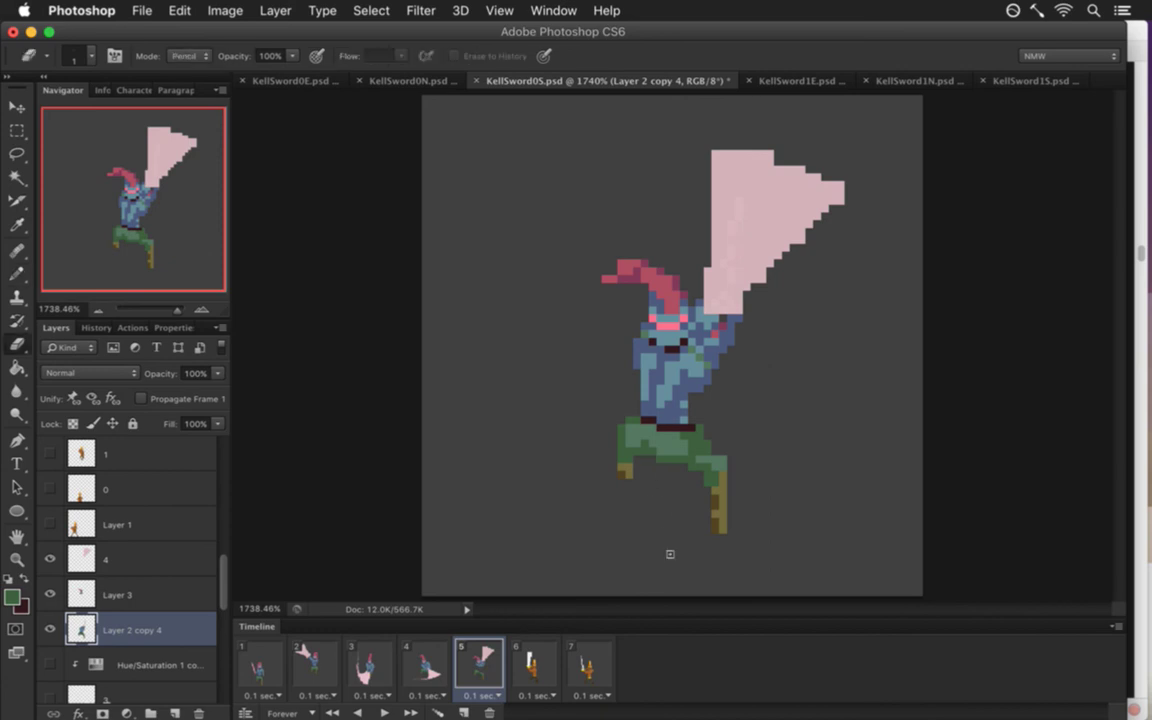
Move the right lower leg two pixels left, deselect it, and compare the pose with frame 4.
{"action": "key", "text": "m"}
{"action": "left_click_drag", "start_coordinate": [687, 447], "coordinate": [751, 549]}
{"action": "key", "text": "v"}
{"action": "key", "text": "Left"}
{"action": "key", "text": "Left"}
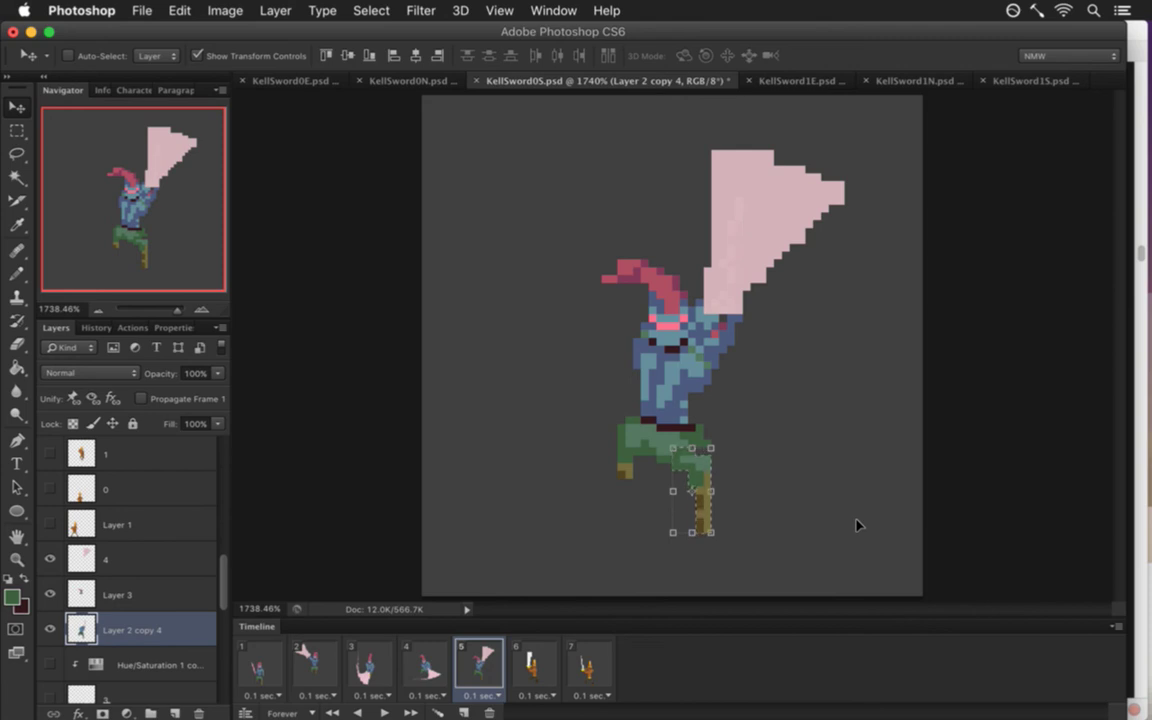
{"action": "left_click", "coordinate": [433, 657]}
{"action": "key", "text": "m"}
{"action": "key", "text": "ctrl+d"}
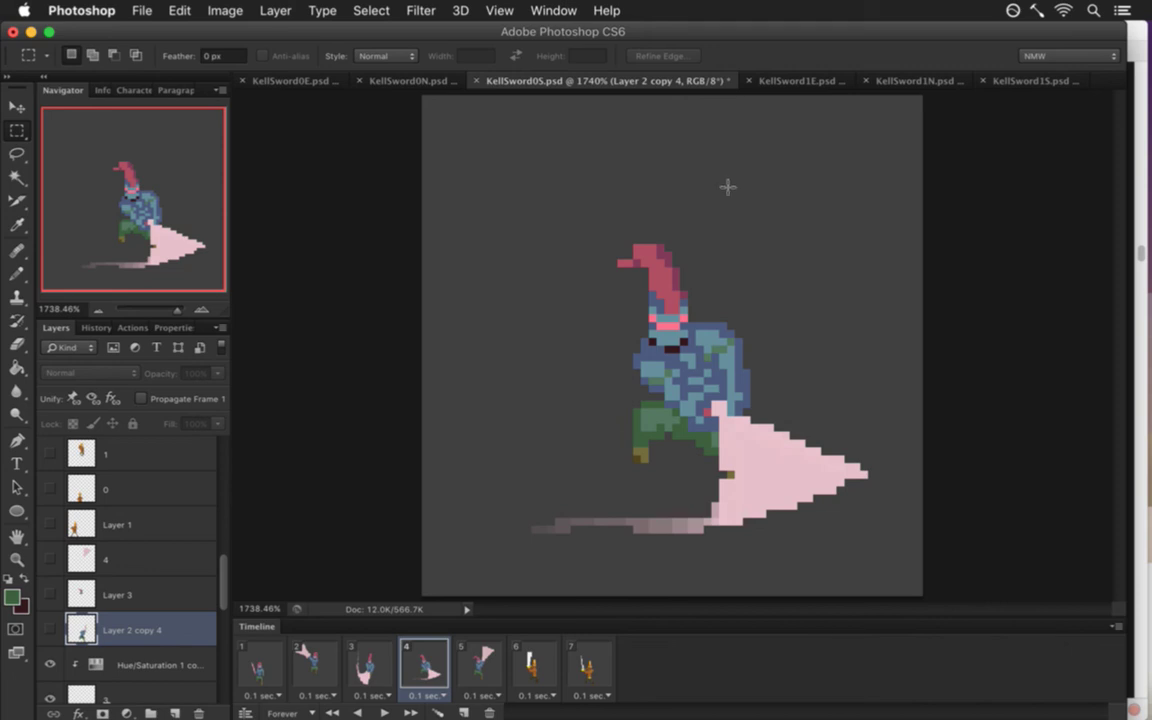
{"action": "left_click", "coordinate": [485, 662]}
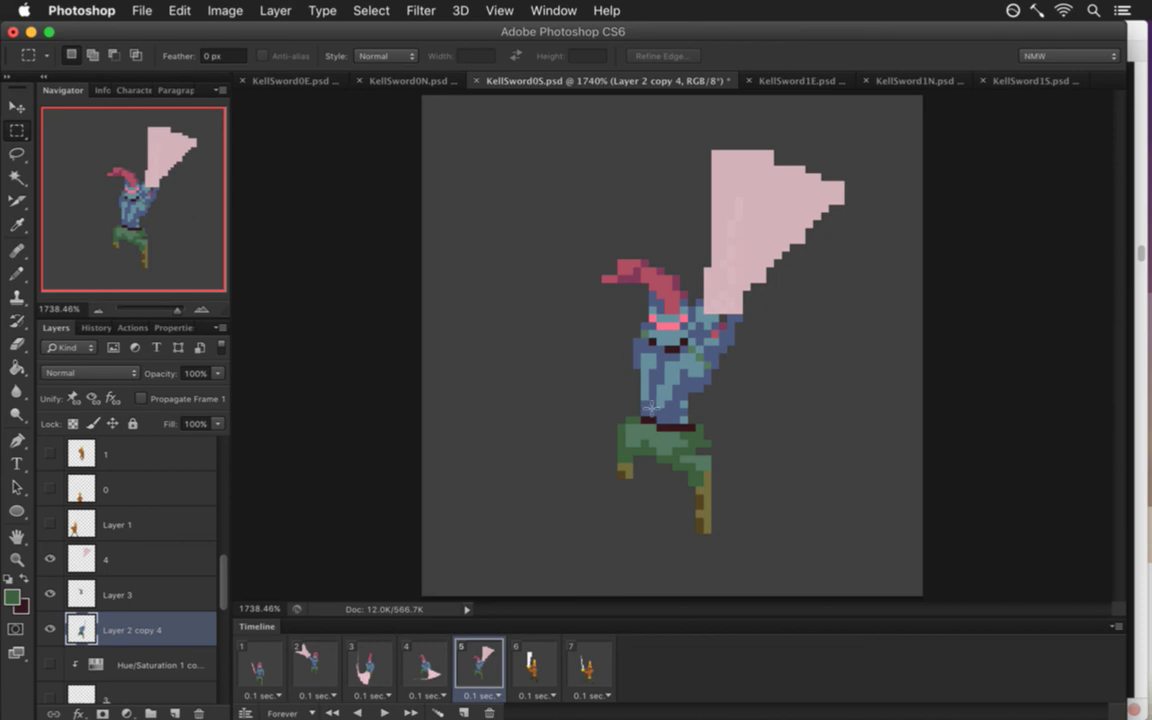
Rework the light and dark blue shading of the lower torso above the belt in frame 5.
{"action": "key", "text": "i"}
{"action": "left_click", "coordinate": [690, 430]}
{"action": "key", "text": "b"}
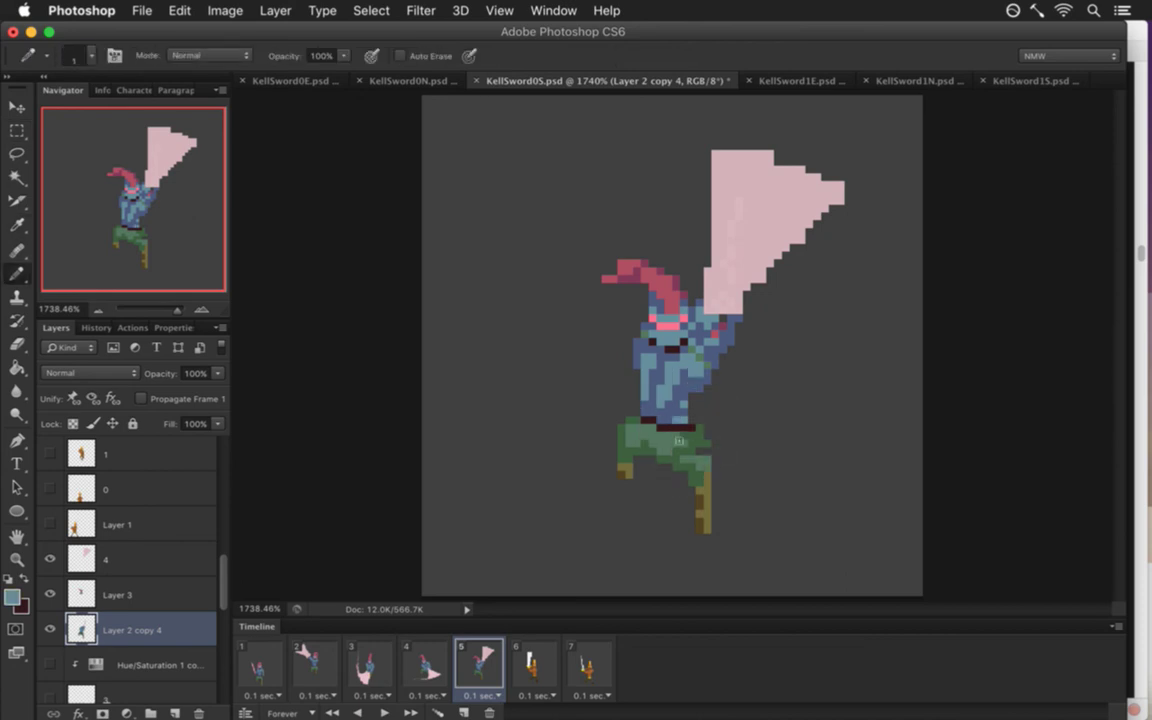
{"action": "key", "text": "i"}
{"action": "left_click", "coordinate": [597, 362]}
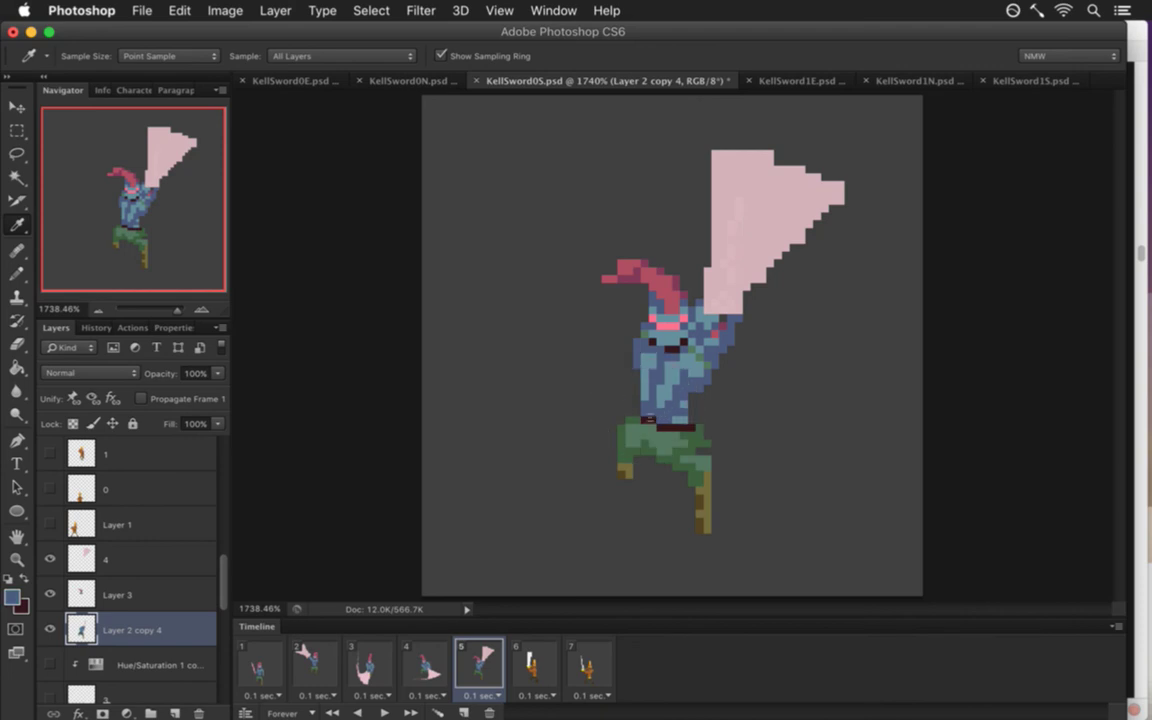
{"action": "key", "text": "b"}
{"action": "key", "text": "i"}
{"action": "left_click", "coordinate": [591, 353]}
{"action": "key", "text": "b"}
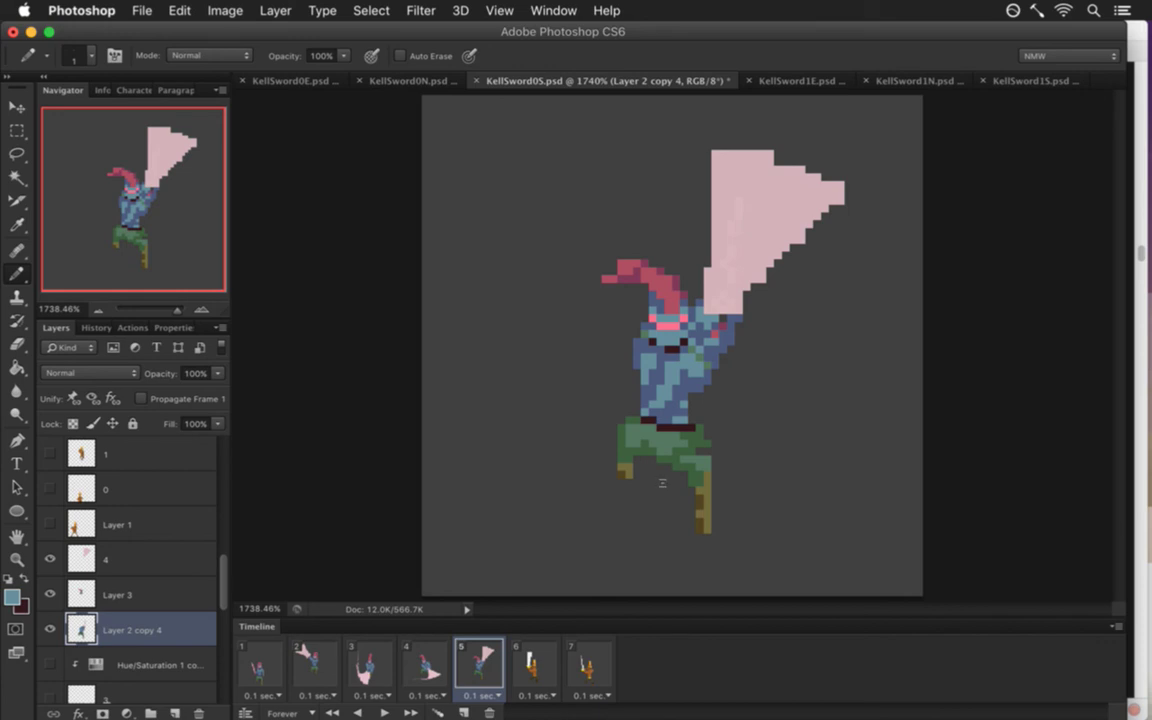
{"action": "key", "text": "i"}
{"action": "left_click", "coordinate": [598, 385]}
{"action": "key", "text": "b"}
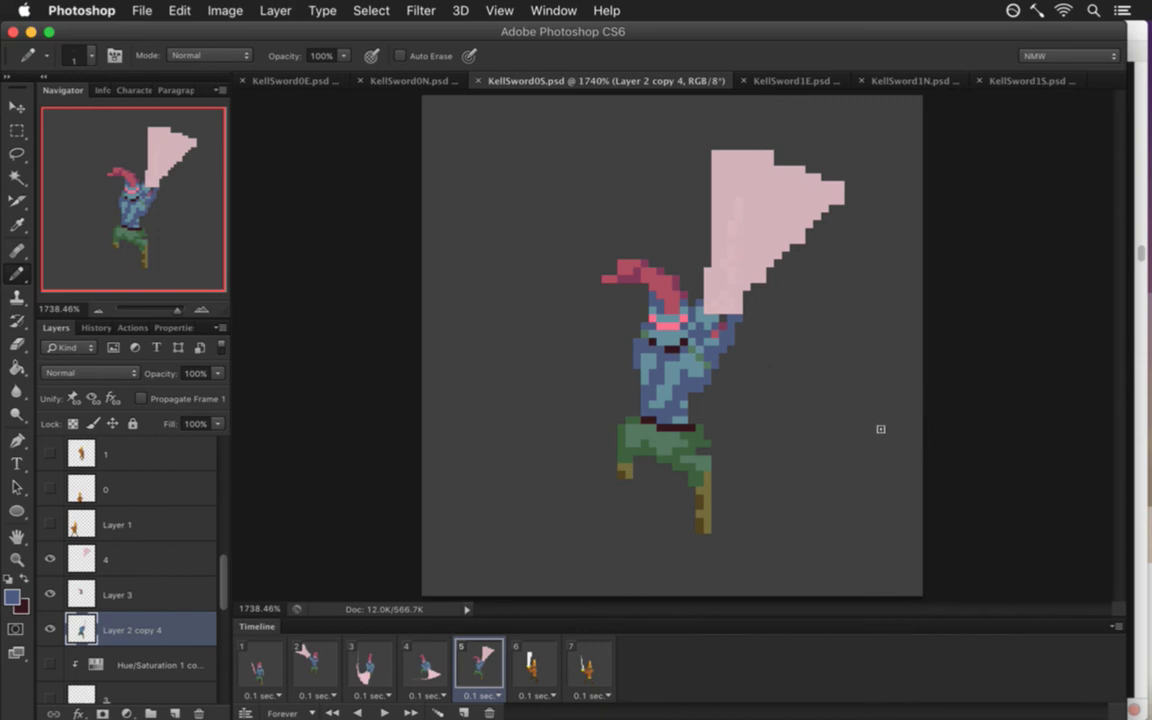
Reshape the dark maroon belt so its middle sits one pixel lower, with raised ends on both sides.
{"action": "key", "text": "alt"}
{"action": "left_click", "coordinate": [656, 428], "text": "alt"}
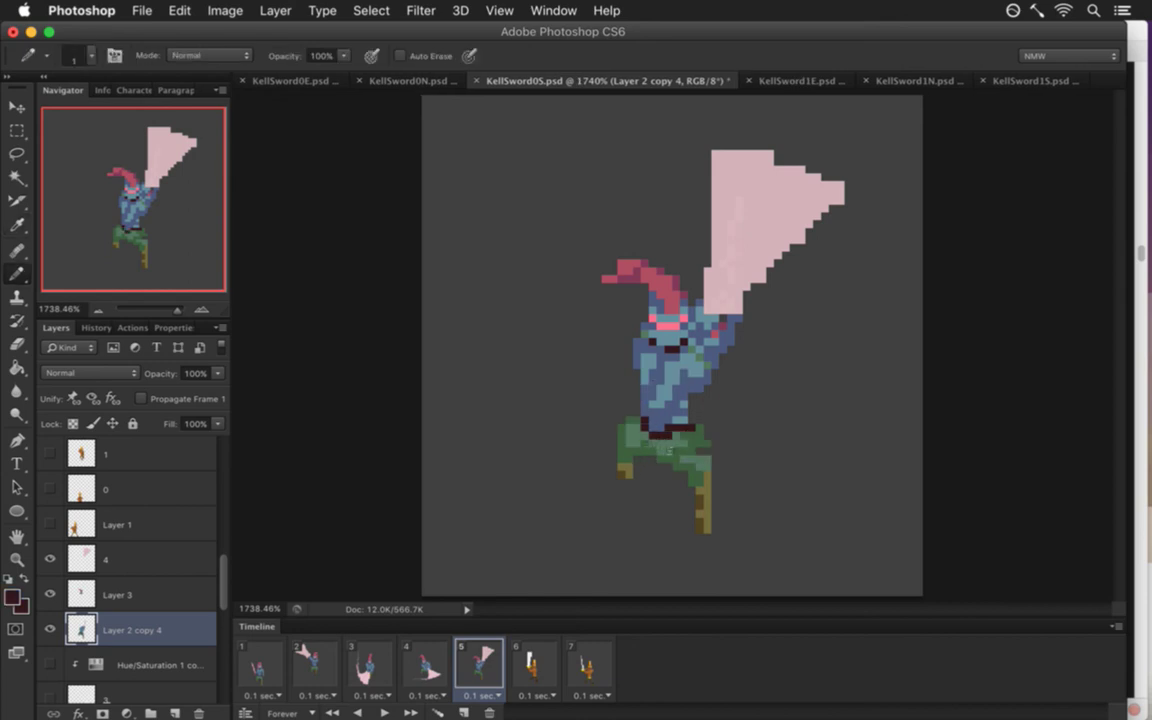
{"action": "left_click", "coordinate": [676, 444], "text": "alt"}
{"action": "left_click", "coordinate": [660, 436], "text": "alt"}
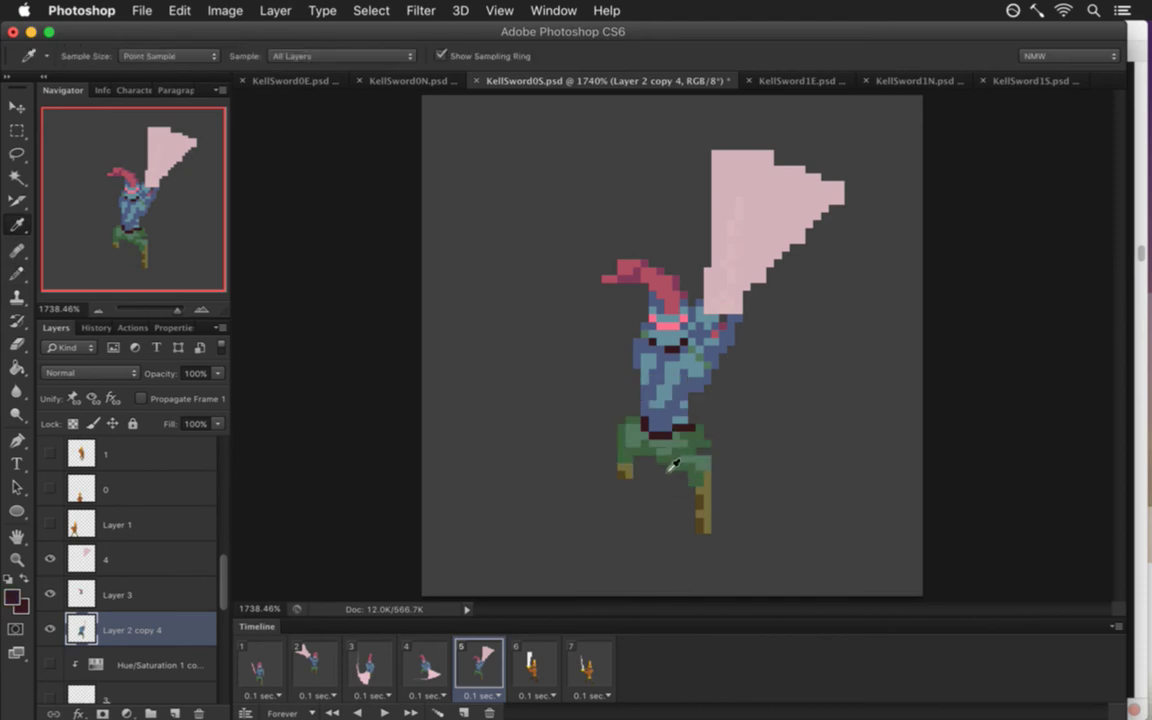
{"action": "left_click", "coordinate": [668, 434], "text": "alt"}
{"action": "left_click", "coordinate": [672, 435], "text": "alt"}
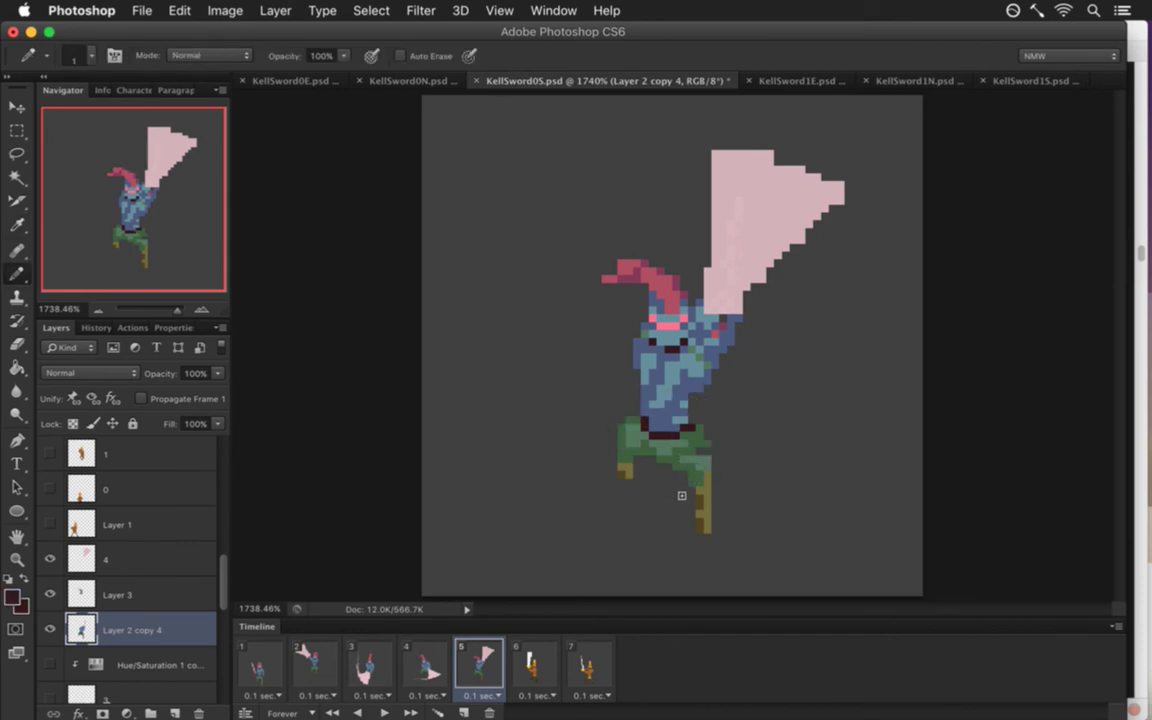
Smooth the light and dark green shading on the right thigh, and compare frame 5 with frame 4.
{"action": "left_click", "coordinate": [670, 462], "text": "alt"}
{"action": "left_click", "coordinate": [698, 462], "text": "alt"}
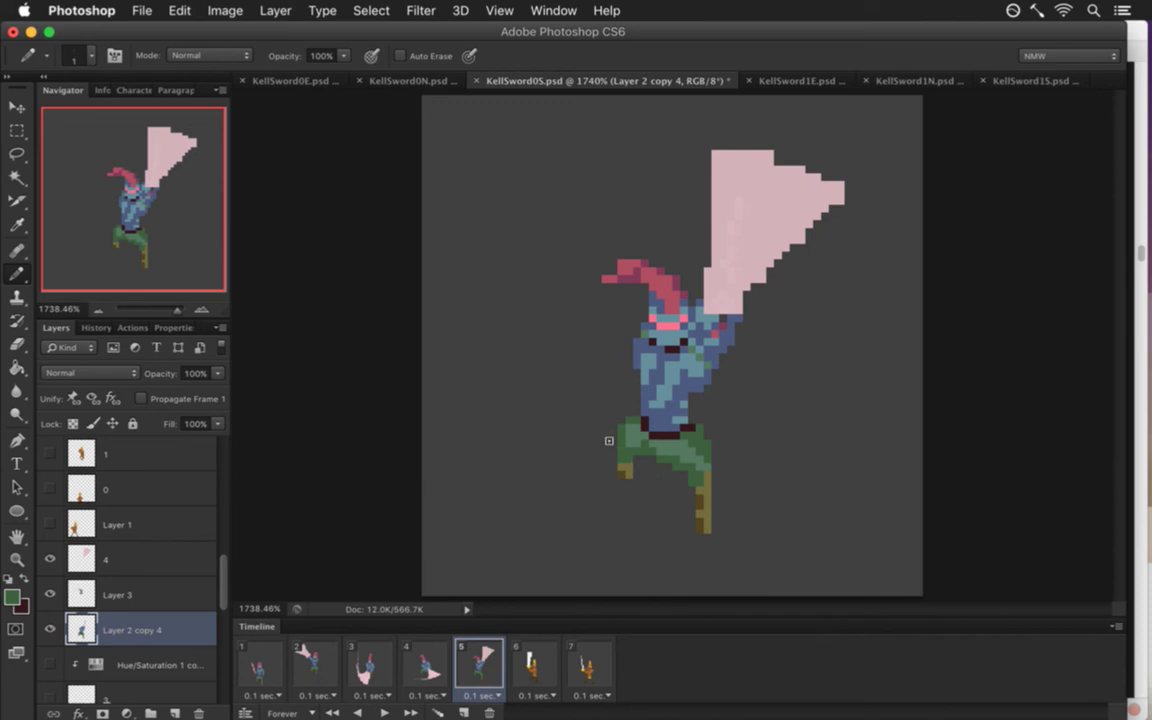
{"action": "left_click", "coordinate": [636, 384], "text": "alt"}
{"action": "left_click", "coordinate": [432, 662]}
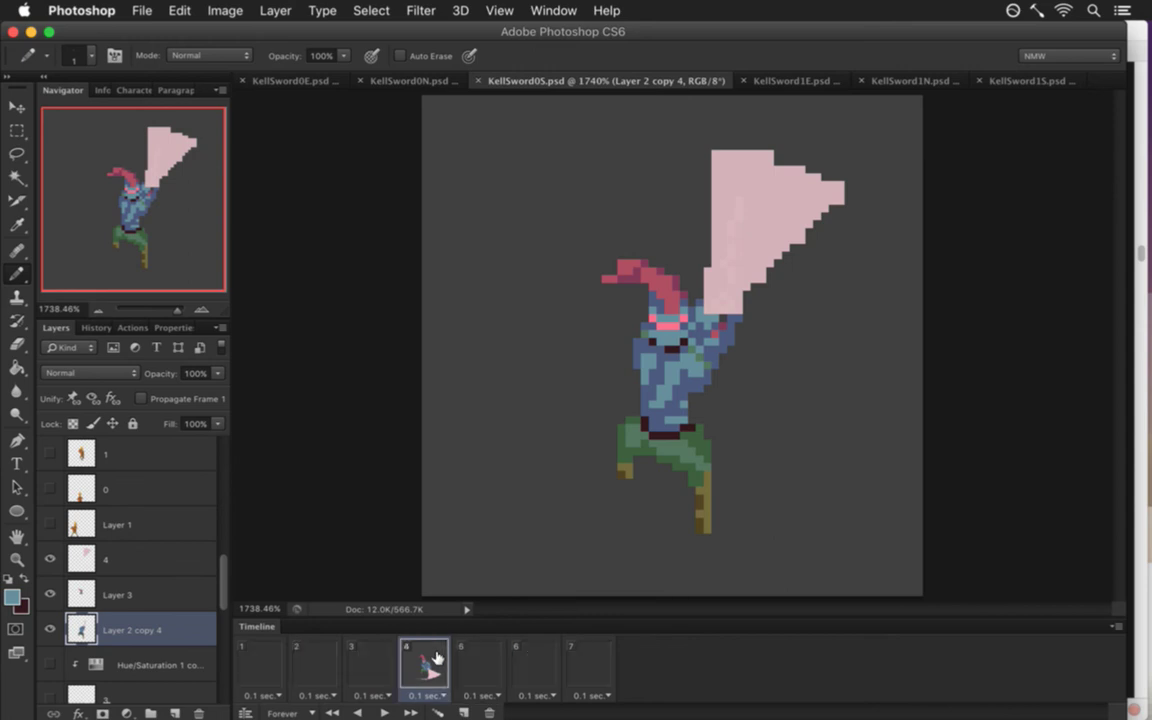
{"action": "left_click", "coordinate": [479, 658]}
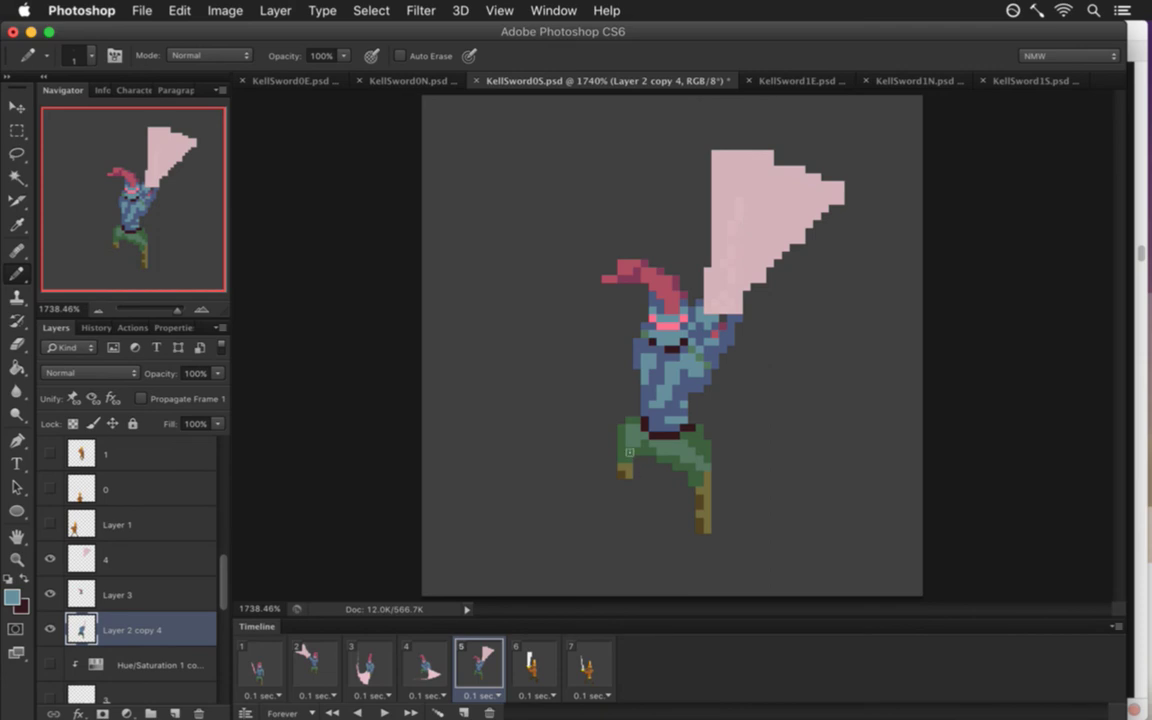
Select the character's left leg, move it two pixels down, deselect it, and save the file.
{"action": "key", "text": "m"}
{"action": "left_click_drag", "start_coordinate": [601, 416], "coordinate": [640, 494]}
{"action": "key", "text": "v"}
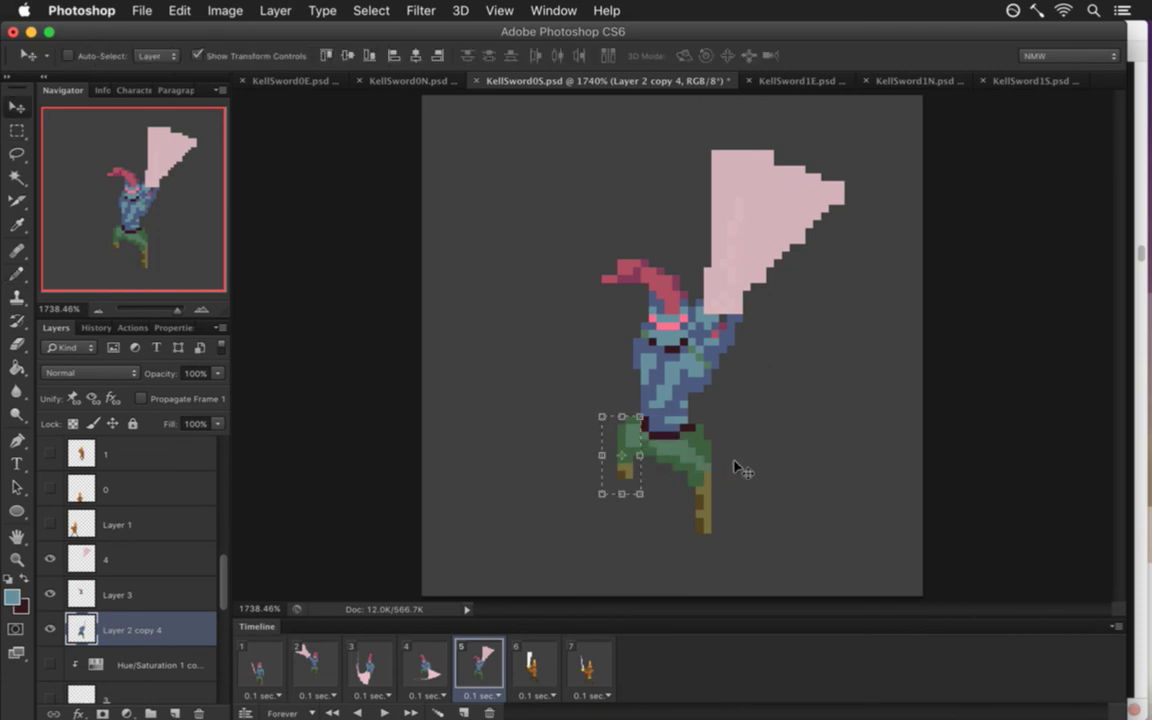
{"action": "key", "text": "Down"}
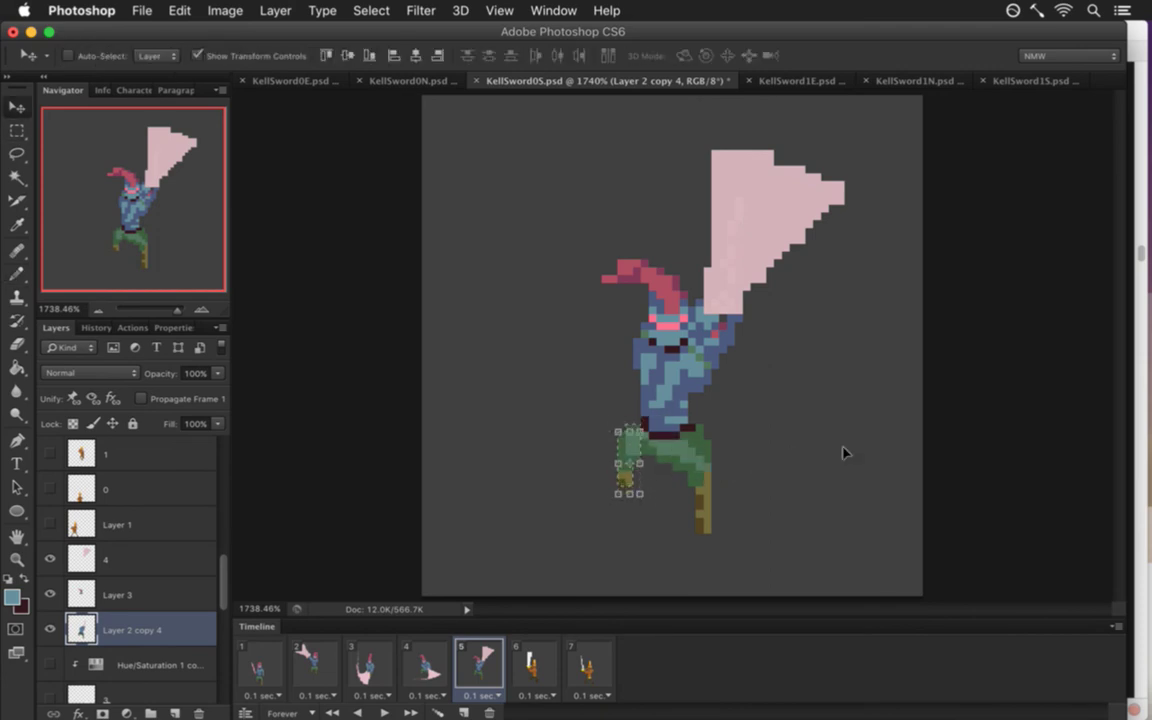
{"action": "key", "text": "ctrl+d"}
{"action": "key", "text": "m"}
{"action": "key", "text": "super+s"}
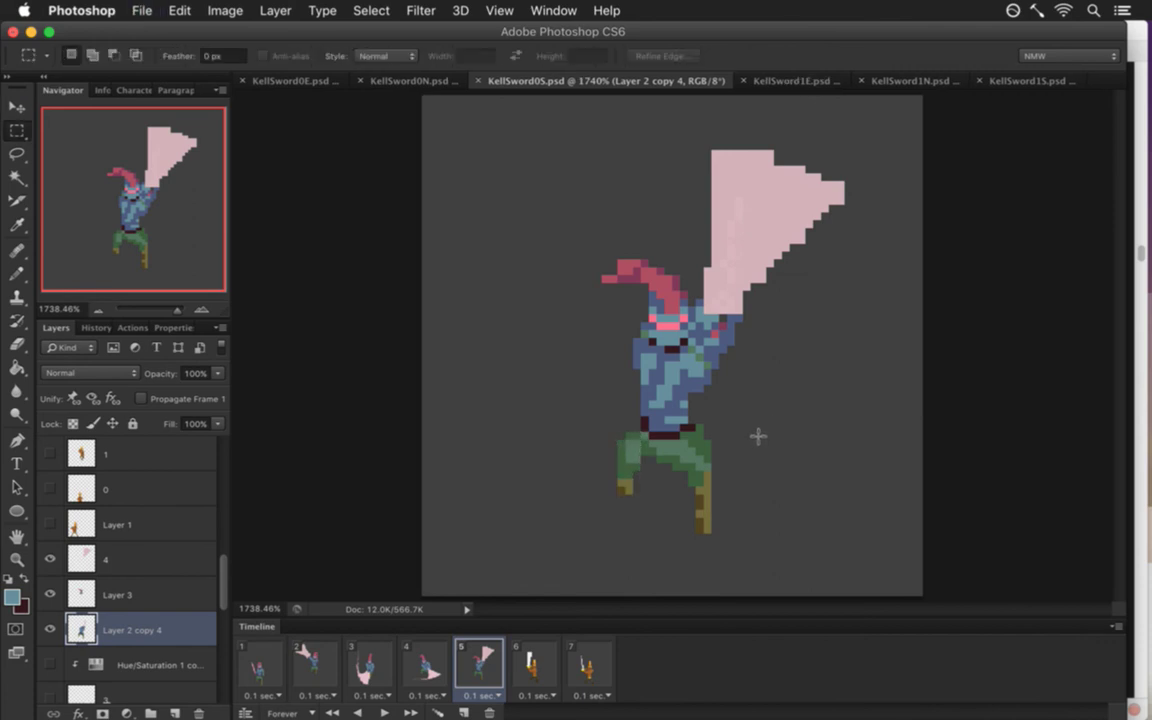
Repaint the left thigh with dark green sampled from the trousers.
{"action": "key", "text": "i"}
{"action": "left_click", "coordinate": [630, 455]}
{"action": "key", "text": "b"}
{"action": "left_click", "coordinate": [585, 420]}
{"action": "left_click", "coordinate": [570, 424], "text": "alt"}
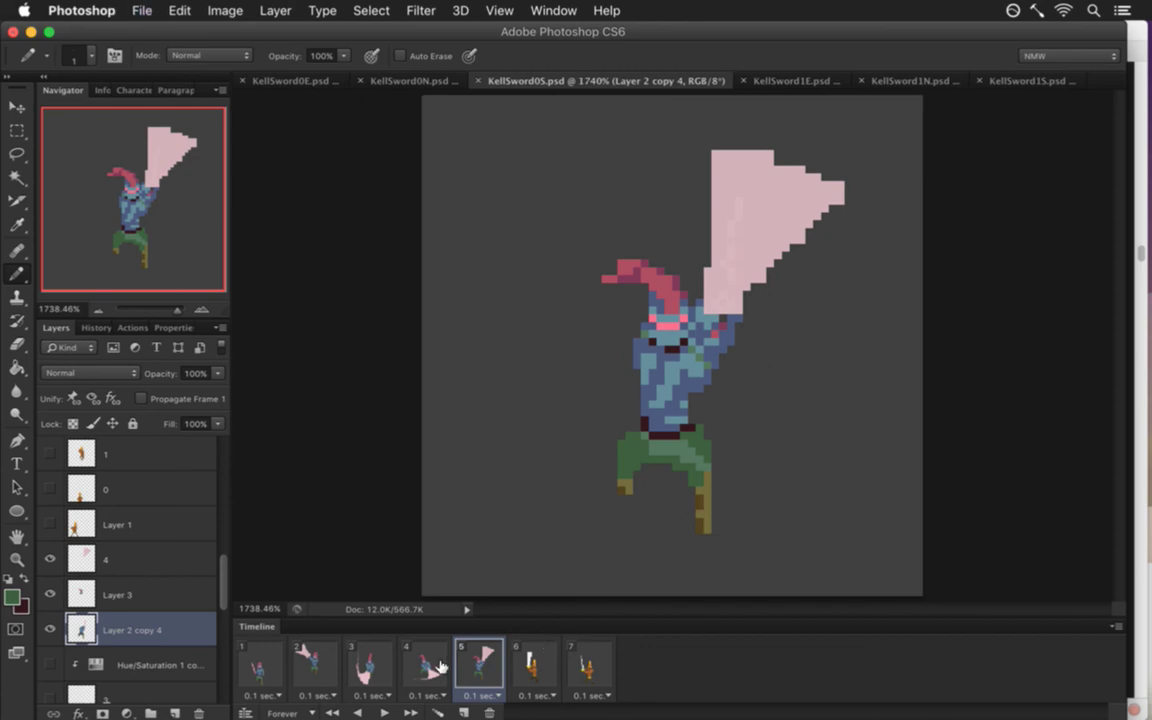
Add a light green highlight to the left thigh, save the file, and compare frames 4 and 5.
{"action": "left_click", "coordinate": [428, 668]}
{"action": "left_click", "coordinate": [487, 670]}
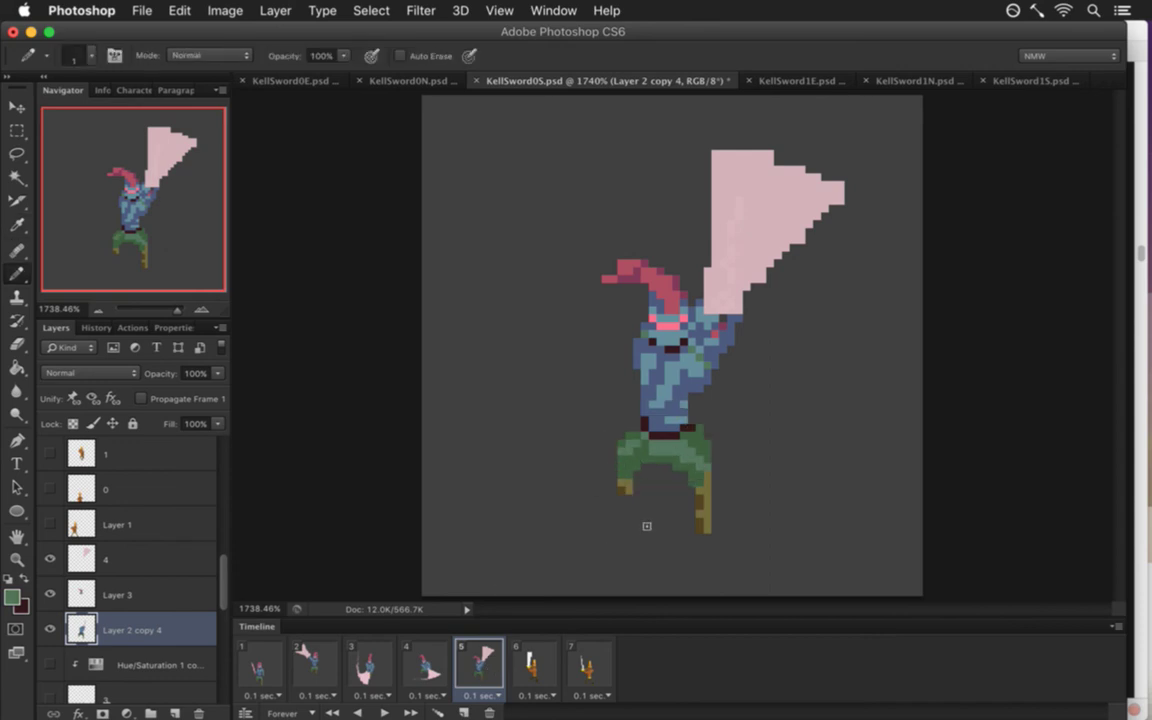
{"action": "key", "text": "alt"}
{"action": "key", "text": "super+s"}
{"action": "left_click", "coordinate": [591, 405], "text": "alt"}
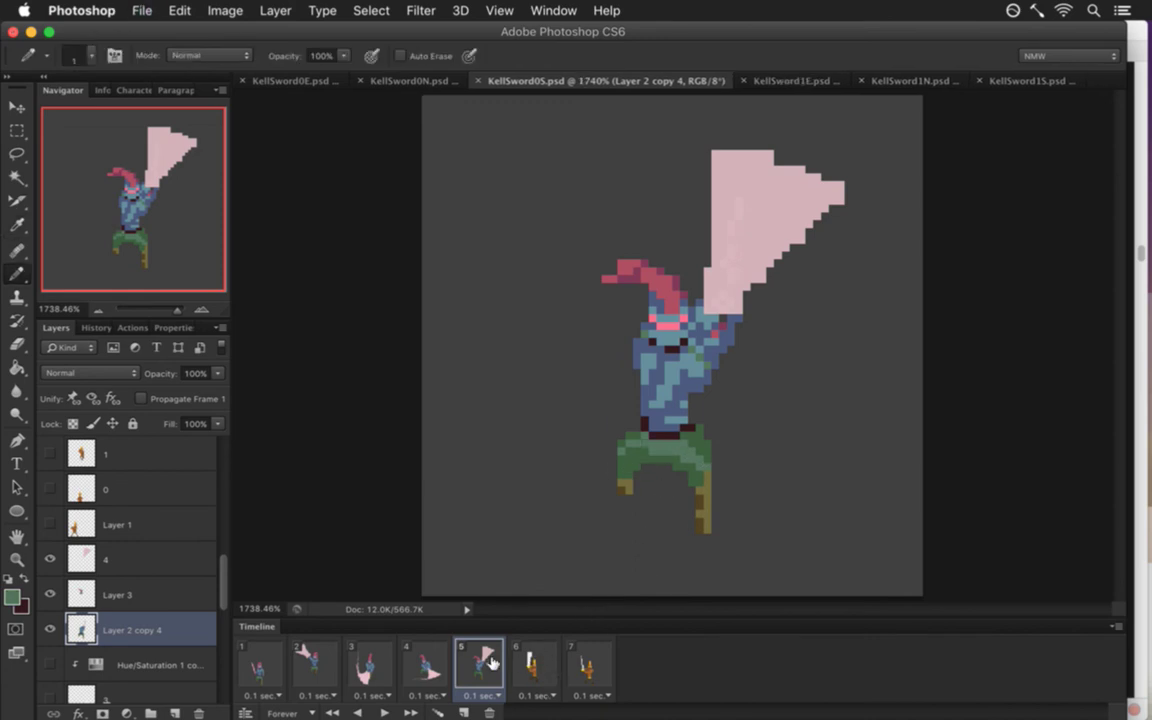
{"action": "left_click", "coordinate": [425, 665]}
{"action": "left_click", "coordinate": [481, 667]}
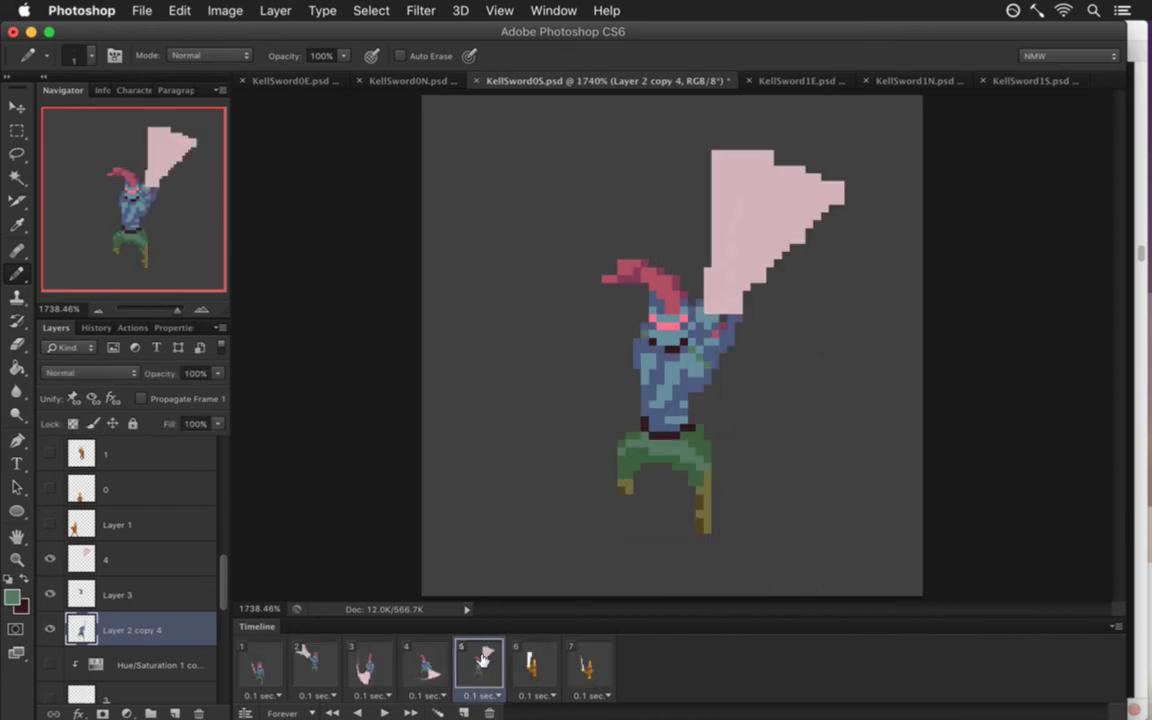
{"action": "left_click", "coordinate": [428, 658]}
{"action": "left_click", "coordinate": [472, 657]}
On Layer 3, move the hat's tip one pixel right and one pixel down, and compare frame 5 with frame 4.
{"action": "left_click", "coordinate": [88, 591]}
{"action": "key", "text": "m"}
{"action": "left_click_drag", "start_coordinate": [593, 243], "coordinate": [649, 290]}
{"action": "key", "text": "v"}
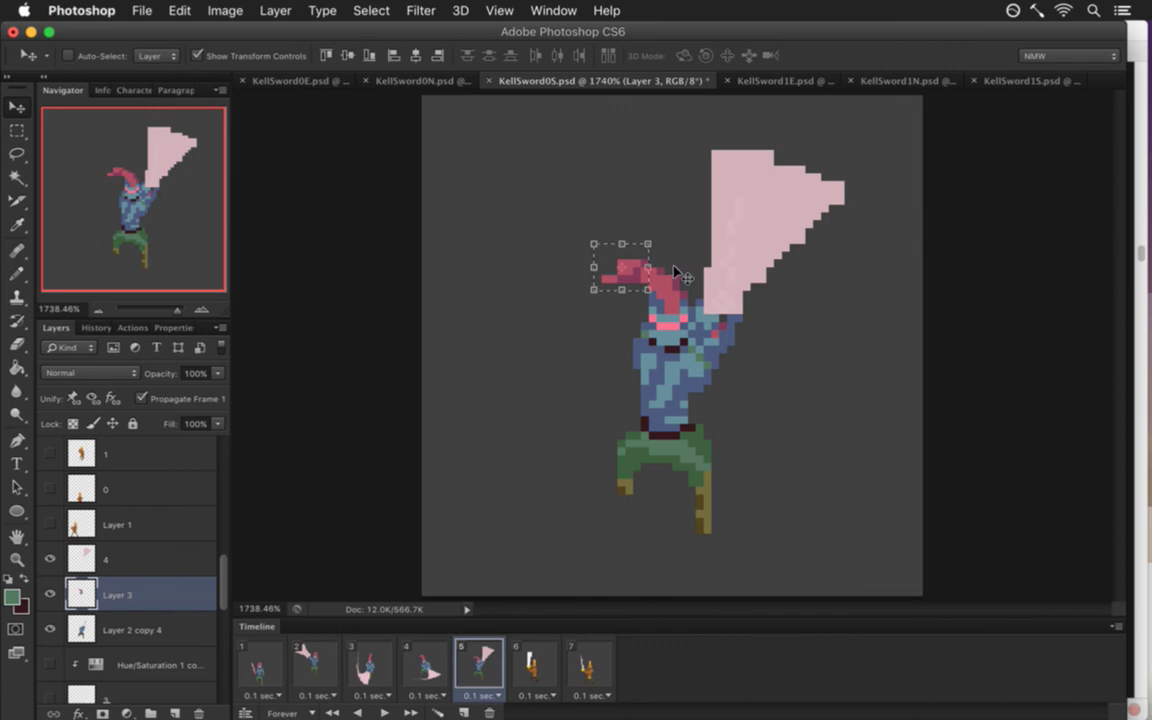
{"action": "key", "text": "Right"}
{"action": "key", "text": "Down"}
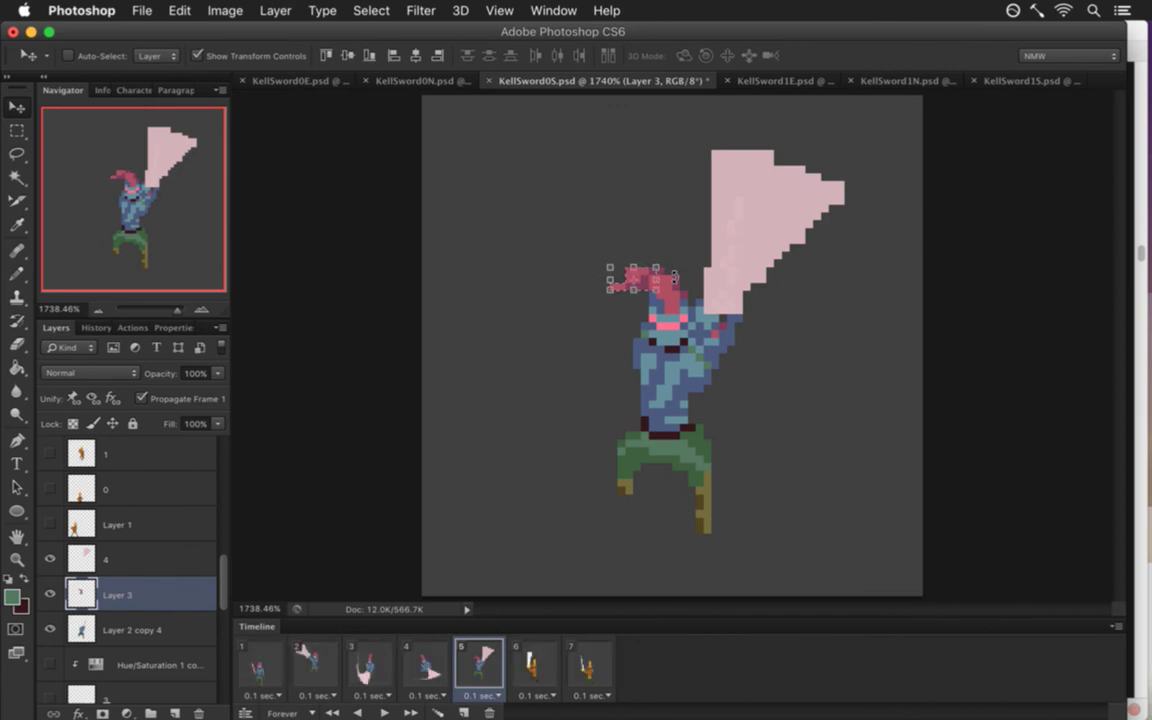
{"action": "key", "text": "m"}
{"action": "left_click", "coordinate": [430, 664]}
{"action": "left_click", "coordinate": [491, 660]}
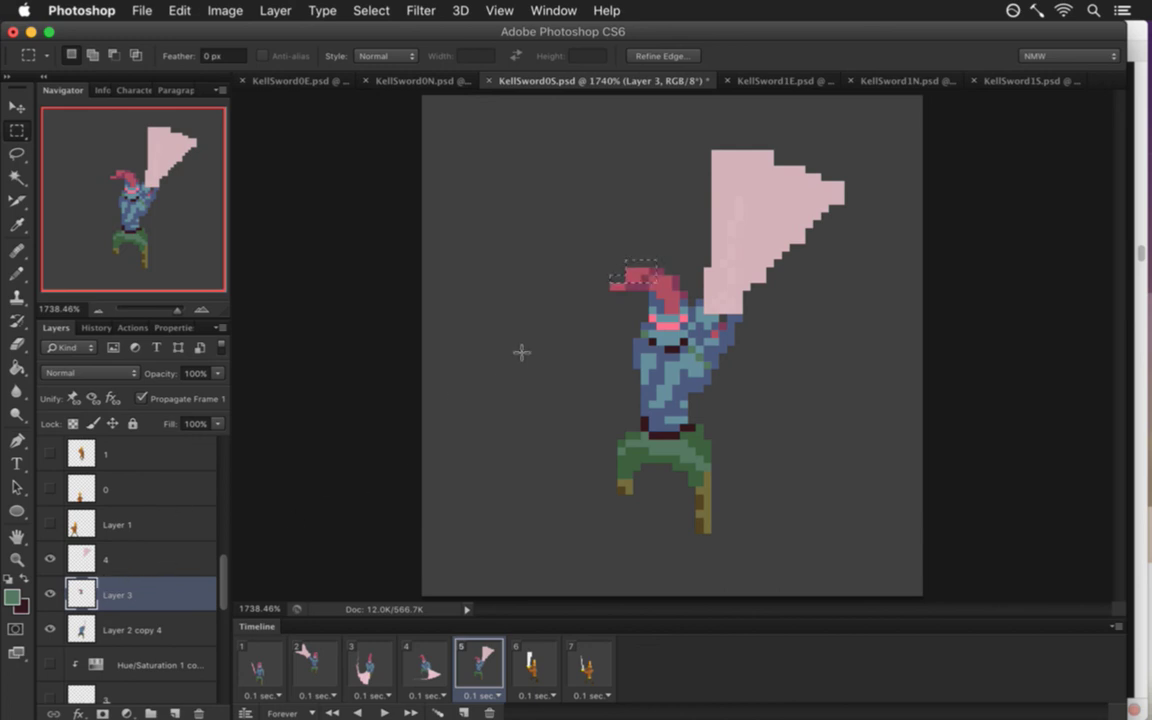
{"action": "left_click", "coordinate": [426, 664]}
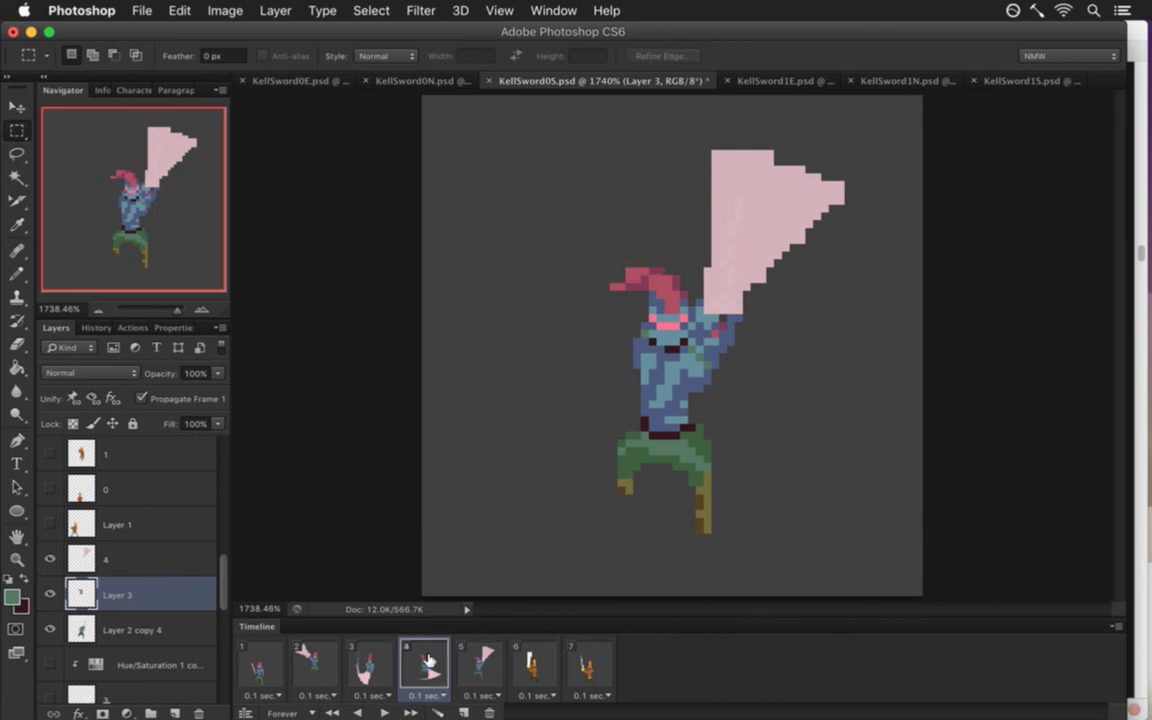
In frame 5, move the hat's tip on Layer 3 up one pixel and deselect it.
{"action": "left_click", "coordinate": [480, 664]}
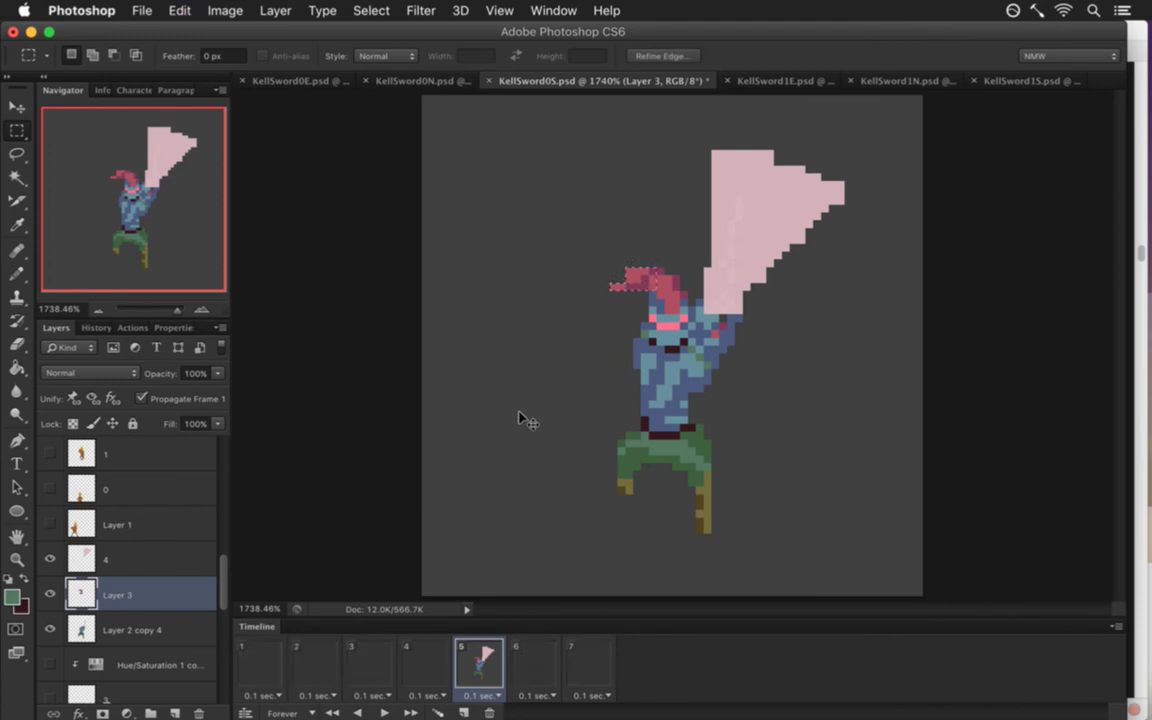
{"action": "left_click_drag", "start_coordinate": [519, 418], "coordinate": [522, 417]}
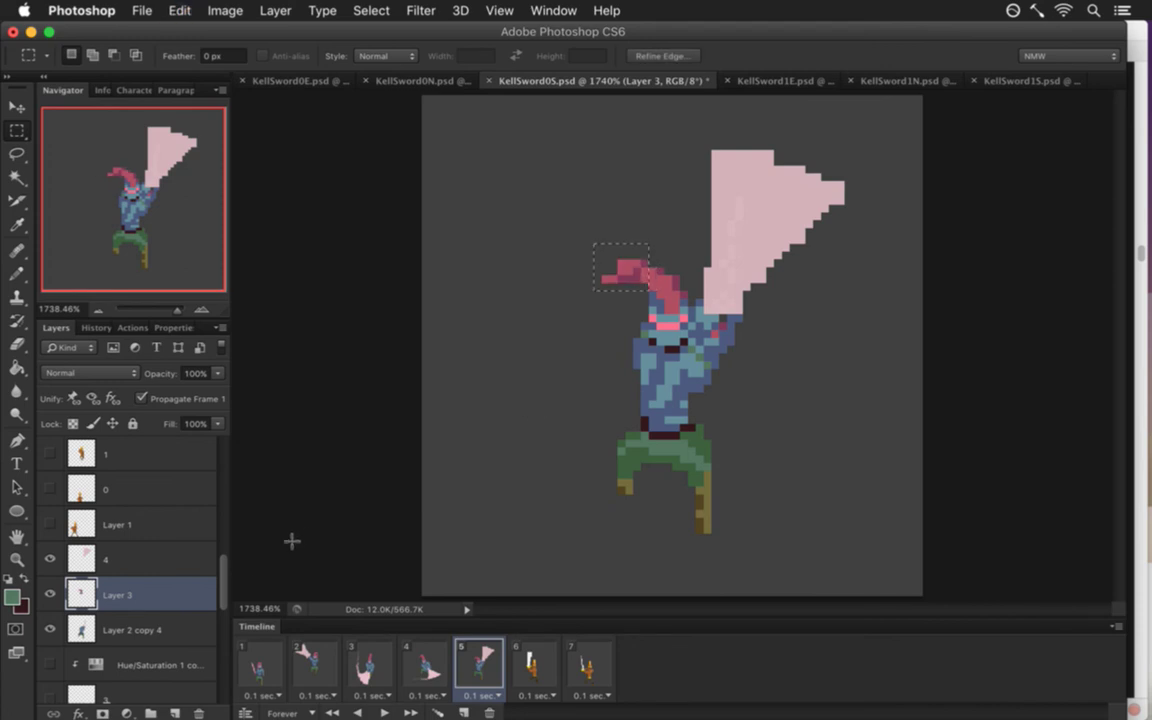
{"action": "left_click_drag", "start_coordinate": [562, 237], "coordinate": [632, 268]}
{"action": "key", "text": "v"}
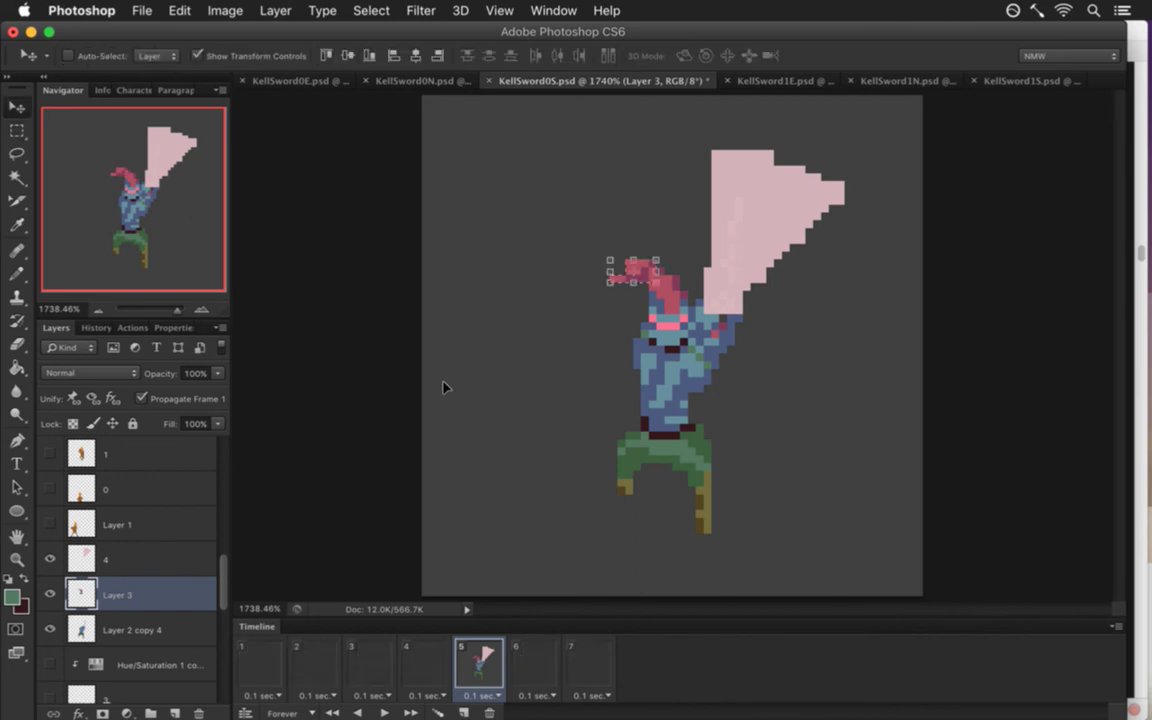
{"action": "key", "text": "m"}
{"action": "left_click", "coordinate": [470, 350]}
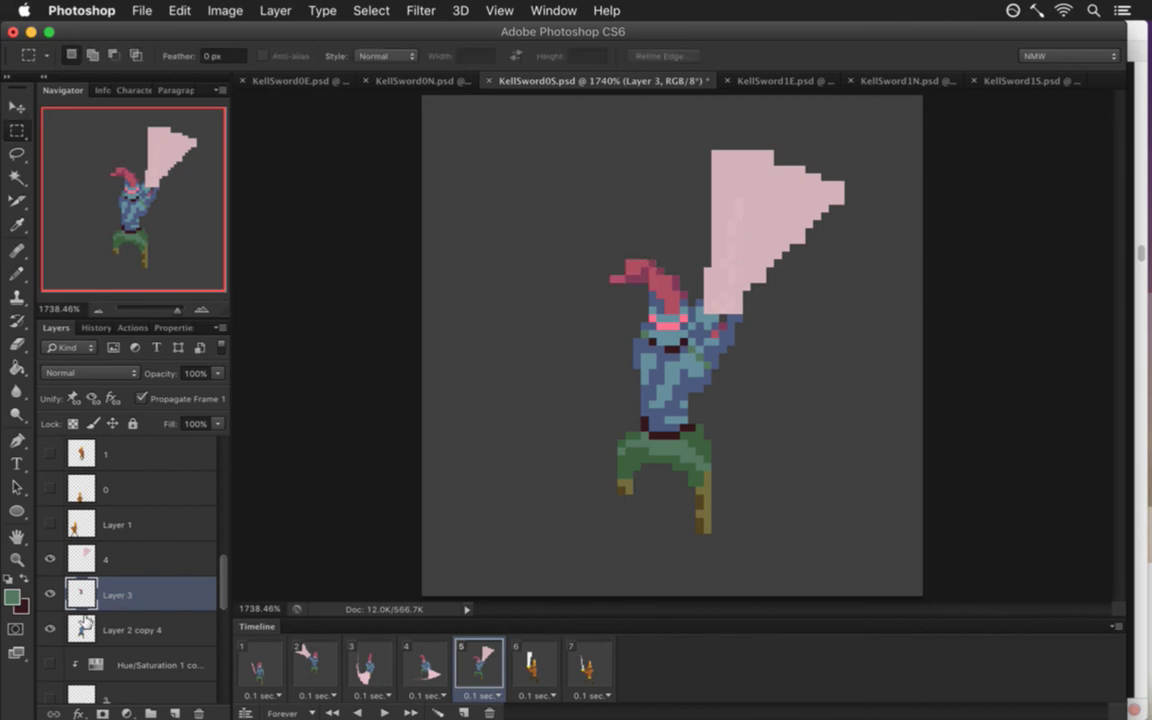
Merge Layer 3 with Layer 2 copy 4 and compare frame 5 with frame 4.
{"action": "left_click", "coordinate": [85, 622], "text": "shift"}
{"action": "right_click", "coordinate": [162, 620]}
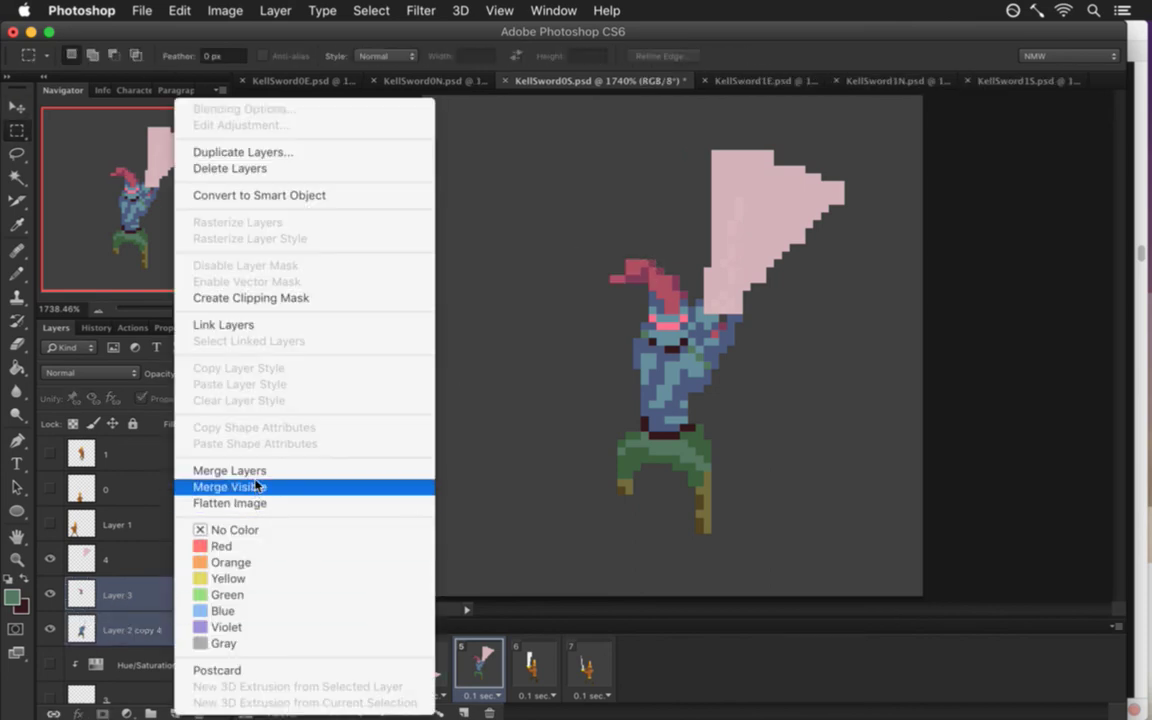
{"action": "left_click", "coordinate": [229, 470]}
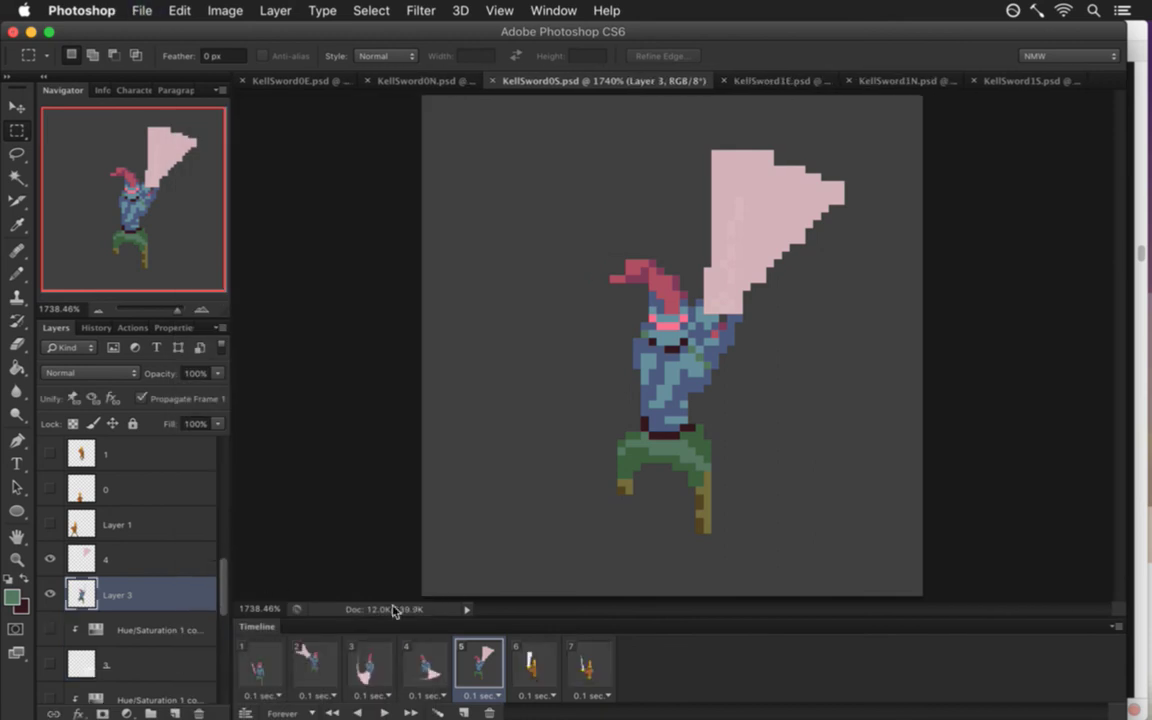
{"action": "left_click", "coordinate": [432, 662]}
{"action": "left_click", "coordinate": [482, 658]}
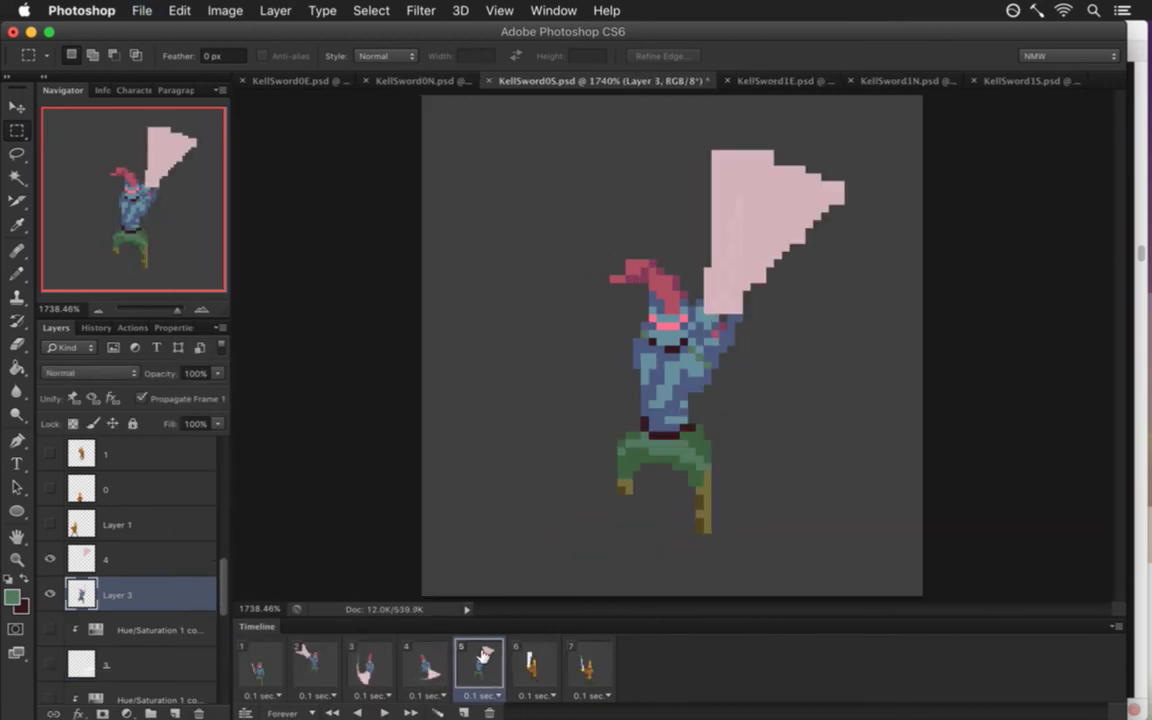
Shade the hat's underside with dark magenta sampled from the hat, check it against frame 4, and save the file.
{"action": "key", "text": "e"}
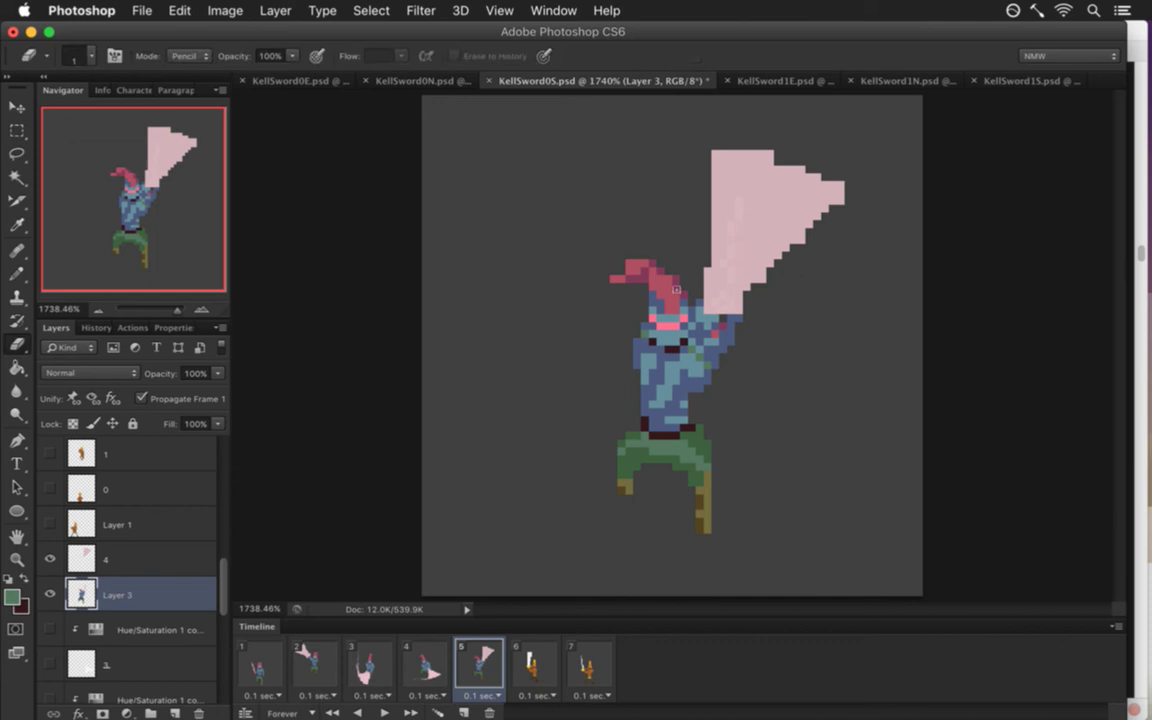
{"action": "key", "text": "i"}
{"action": "left_click", "coordinate": [612, 266]}
{"action": "key", "text": "b"}
{"action": "left_click", "coordinate": [664, 286], "text": "alt"}
{"action": "left_click", "coordinate": [437, 663]}
{"action": "left_click", "coordinate": [463, 660]}
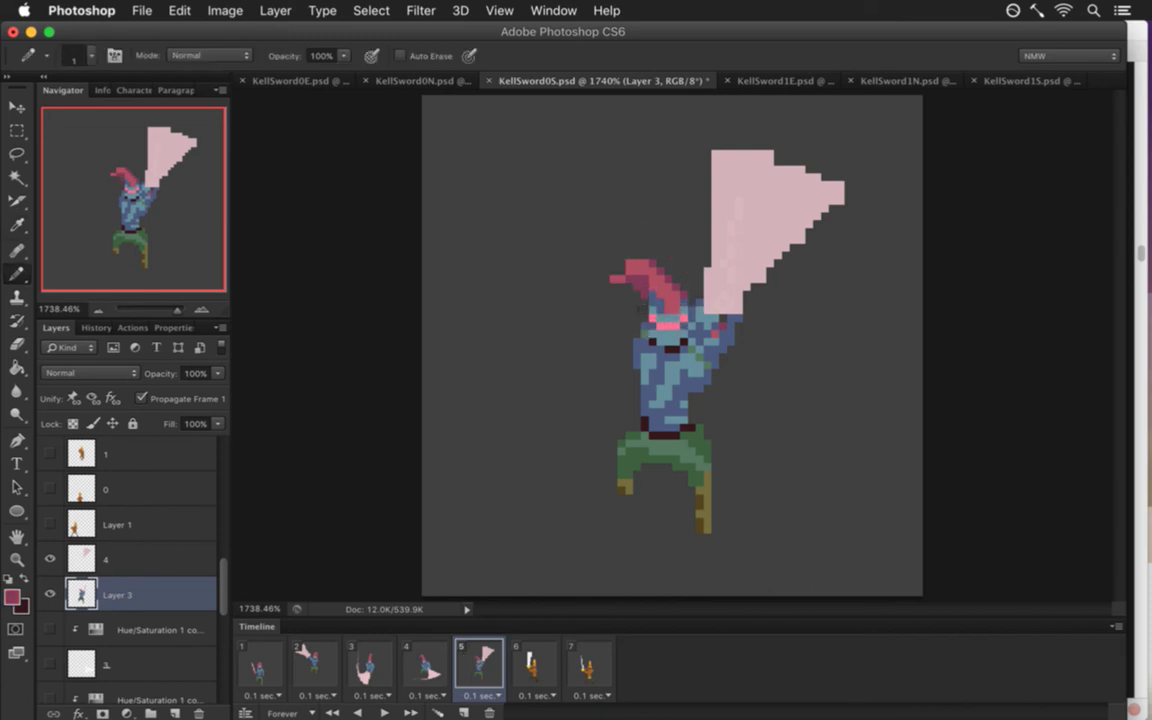
{"action": "key", "text": "super+s"}
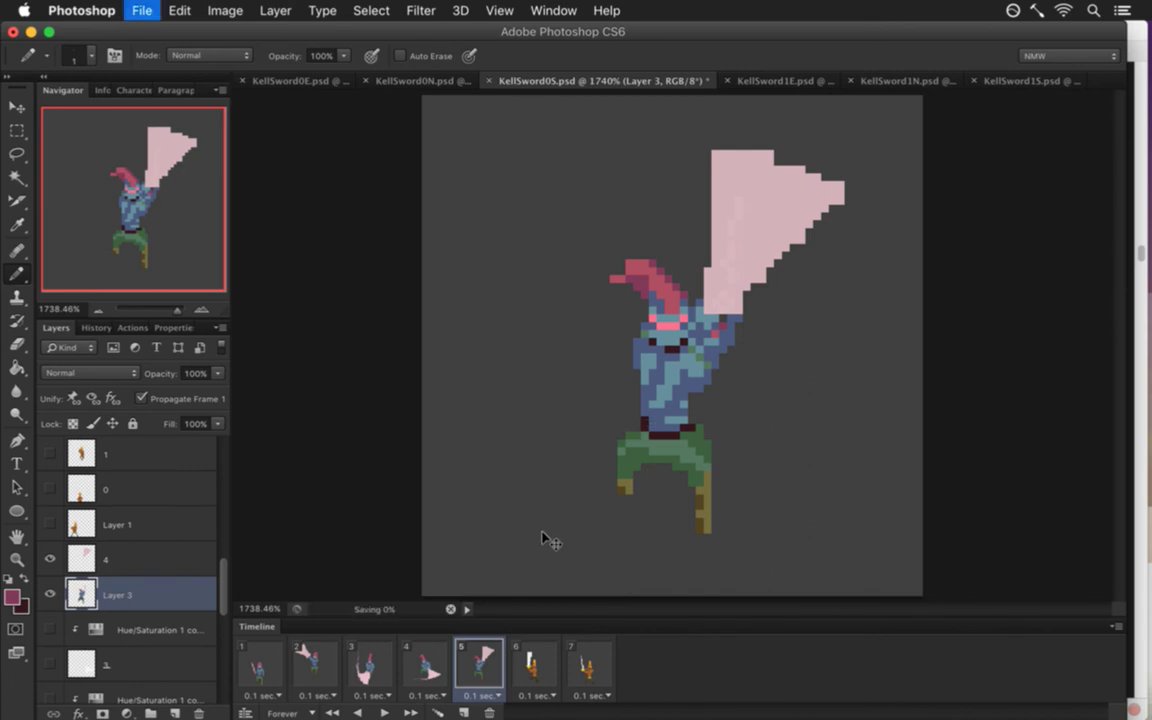
Compare frames 4 and 5 repeatedly to examine how the hat and upper body line up.
{"action": "left_click", "coordinate": [430, 663]}
{"action": "left_click", "coordinate": [470, 660]}
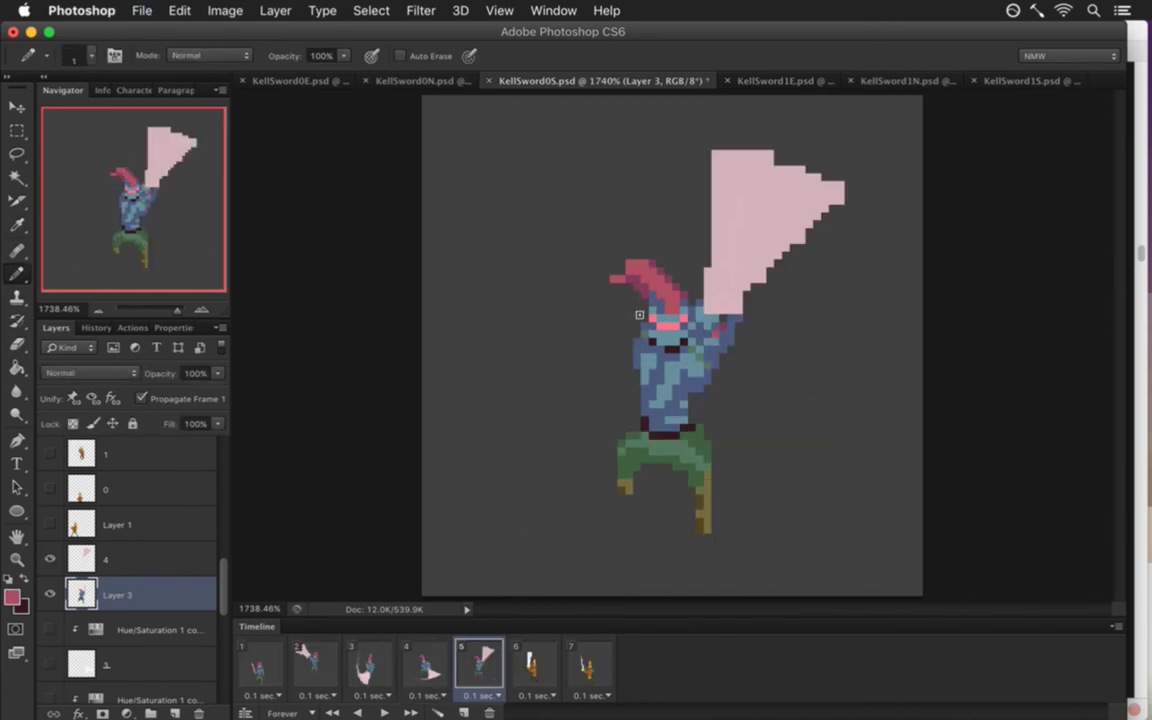
{"action": "left_click", "coordinate": [428, 664]}
{"action": "left_click", "coordinate": [480, 667]}
{"action": "key", "text": "e"}
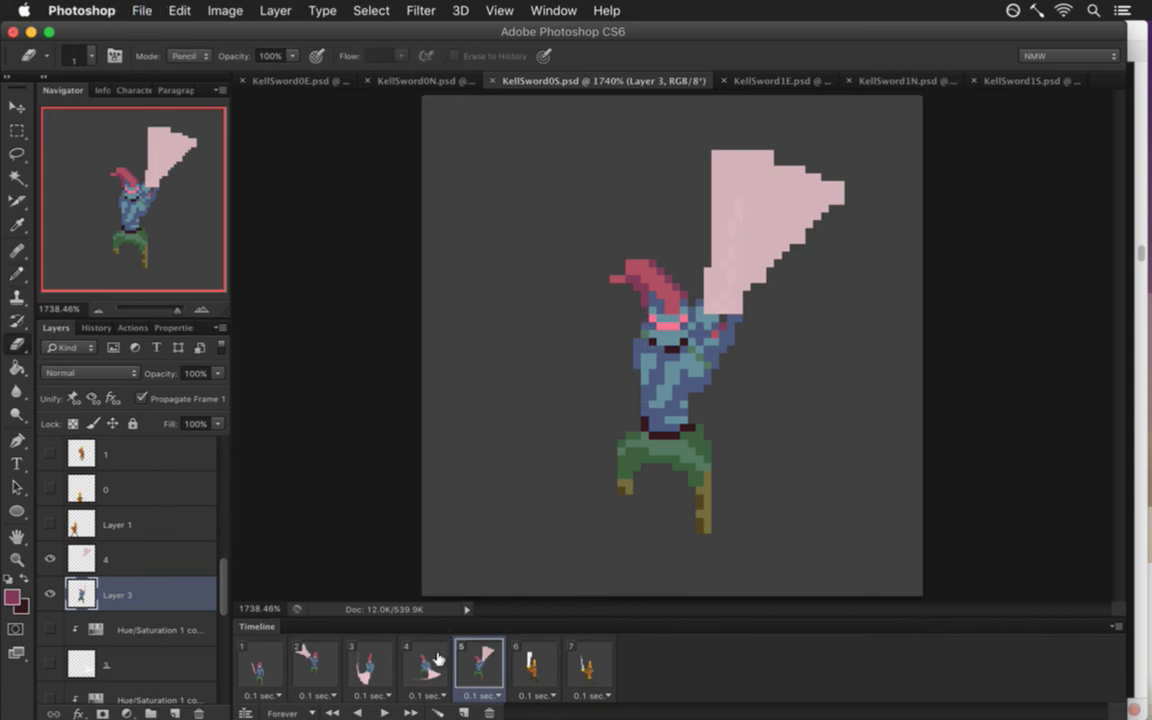
{"action": "left_click", "coordinate": [435, 664]}
{"action": "left_click", "coordinate": [474, 658]}
{"action": "left_click", "coordinate": [427, 664]}
{"action": "left_click", "coordinate": [484, 657]}
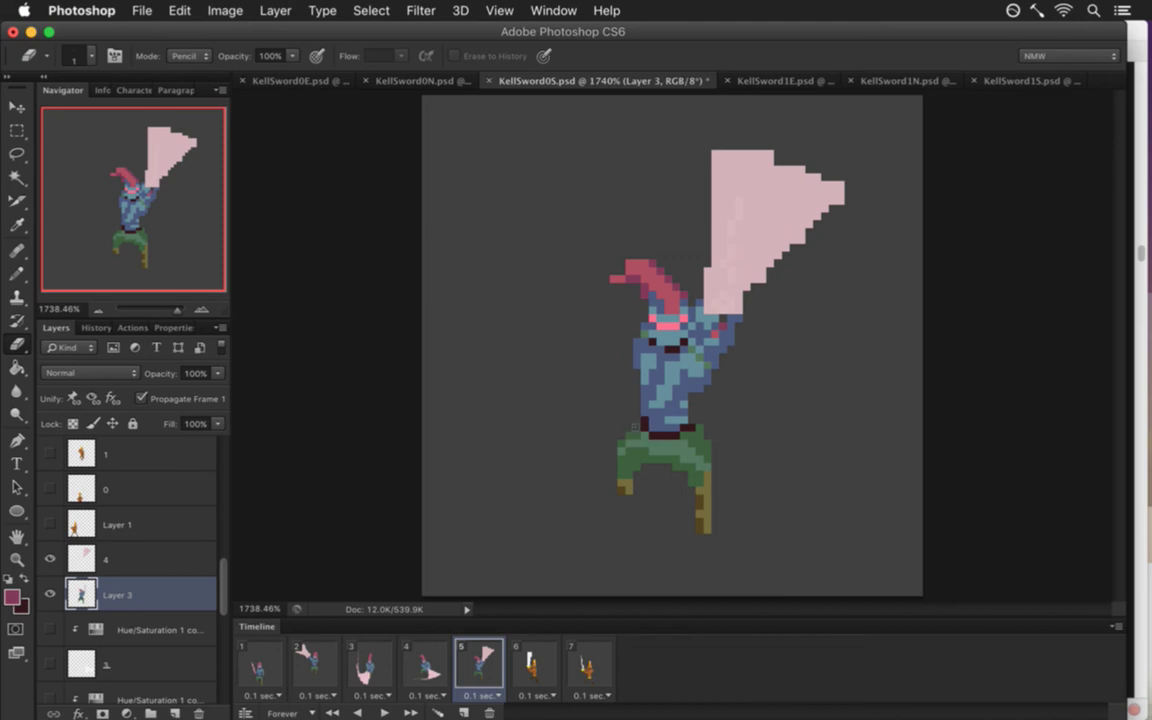
Clean up the pixel edge beside the face with the eraser, turn off Propagate Frame 1, and save the file.
{"action": "left_click", "coordinate": [645, 340]}
{"action": "left_click", "coordinate": [424, 665]}
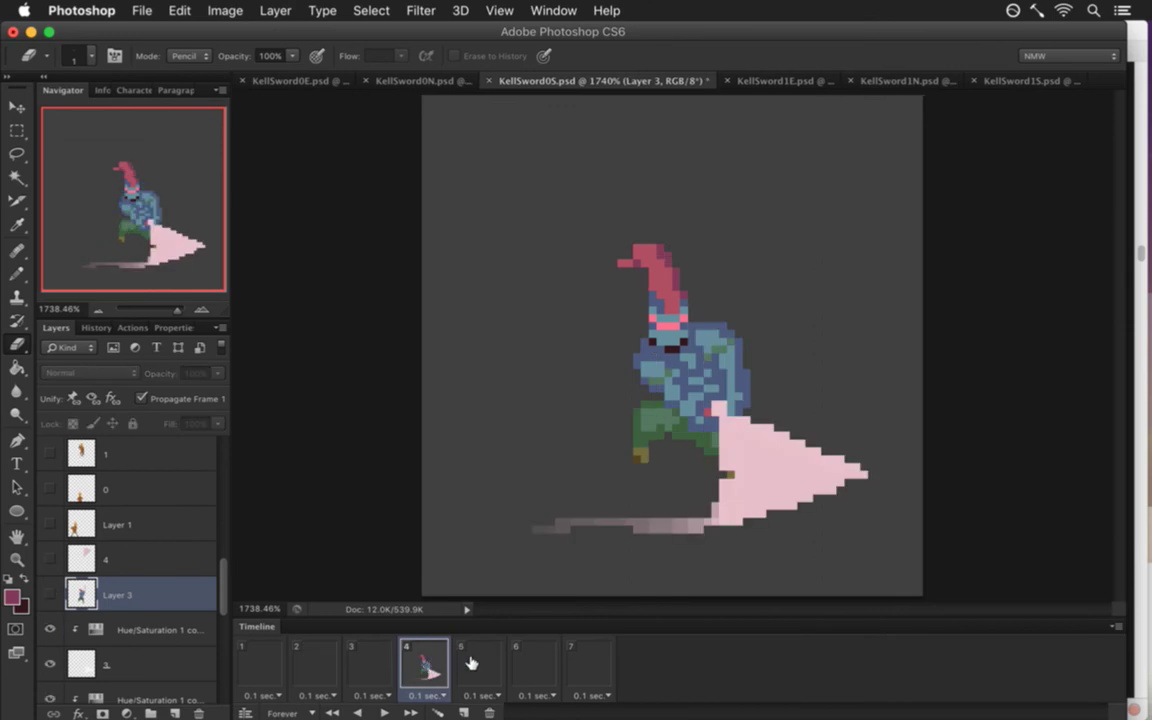
{"action": "left_click", "coordinate": [472, 664]}
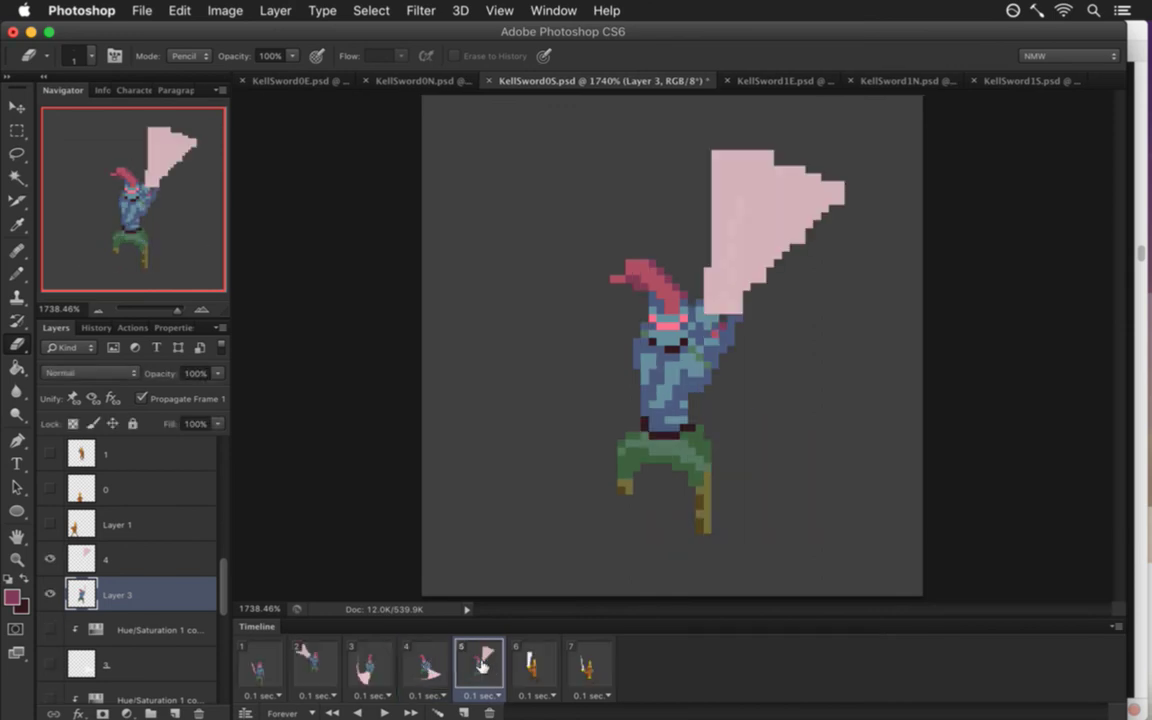
{"action": "key", "text": "super+s"}
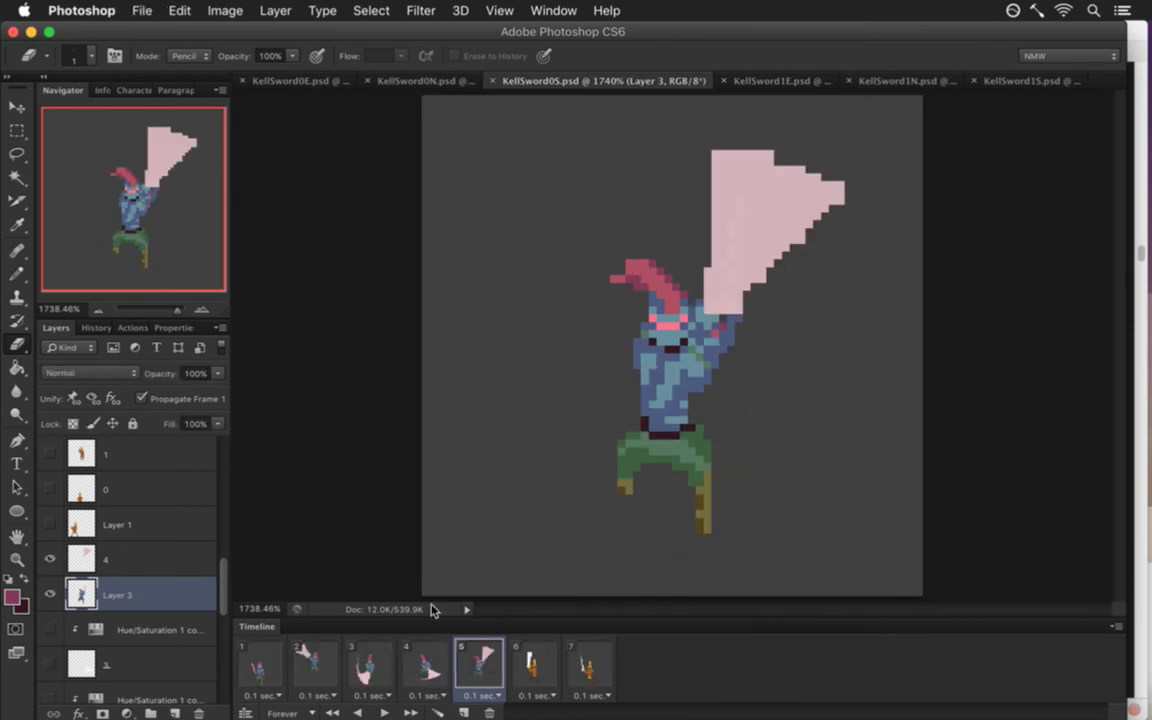
{"action": "left_click", "coordinate": [141, 398]}
{"action": "key", "text": "super+s"}
Compare frames 5 and 6, trim the edges of the pink sword swoosh on layer 4 in frame 5, and save the file.
{"action": "left_click", "coordinate": [532, 663]}
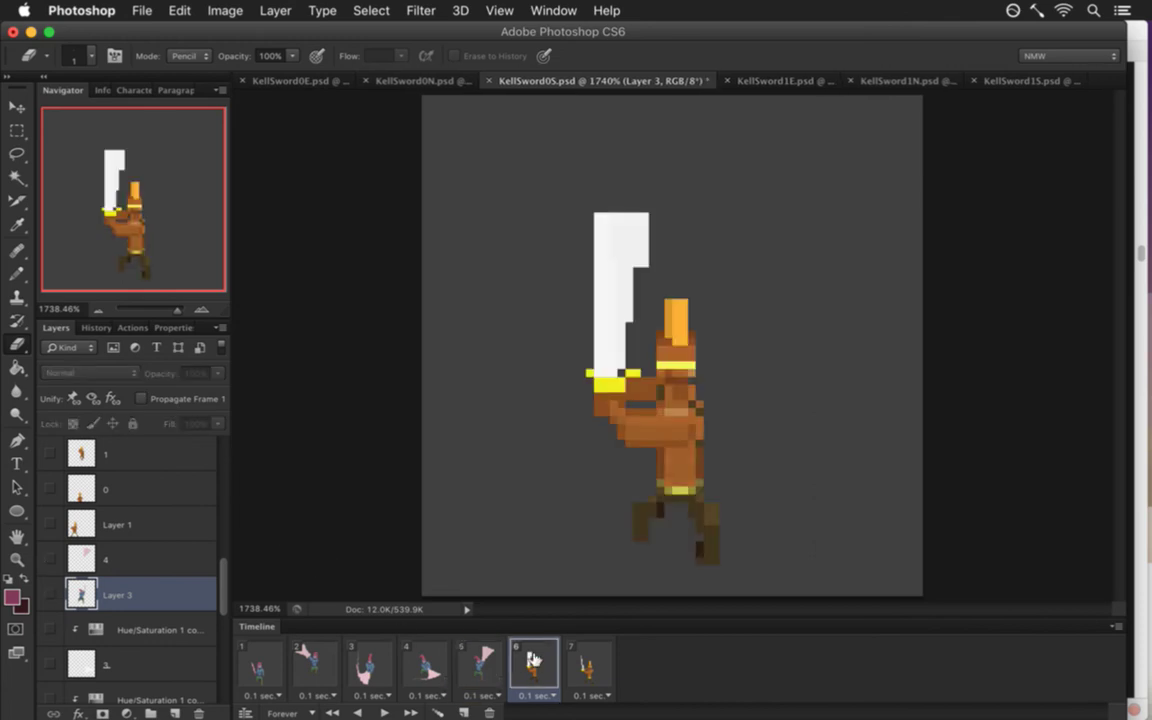
{"action": "left_click", "coordinate": [500, 660]}
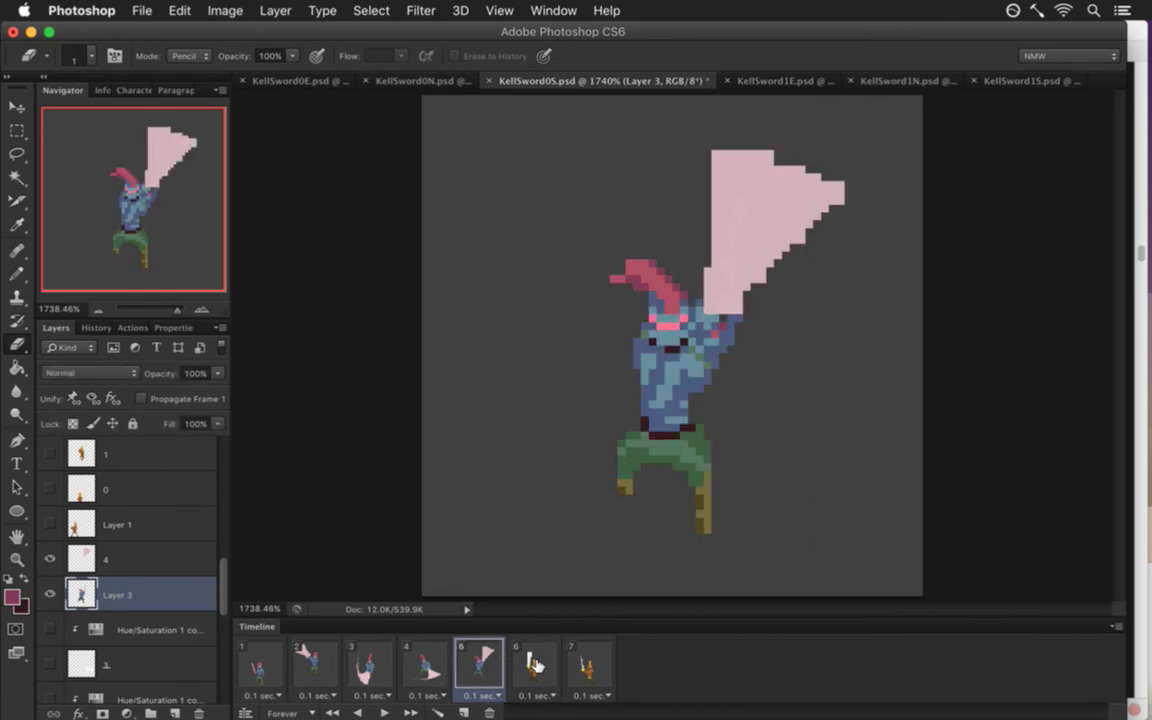
{"action": "left_click", "coordinate": [535, 665]}
{"action": "key", "text": "super+z"}
{"action": "left_click", "coordinate": [150, 564]}
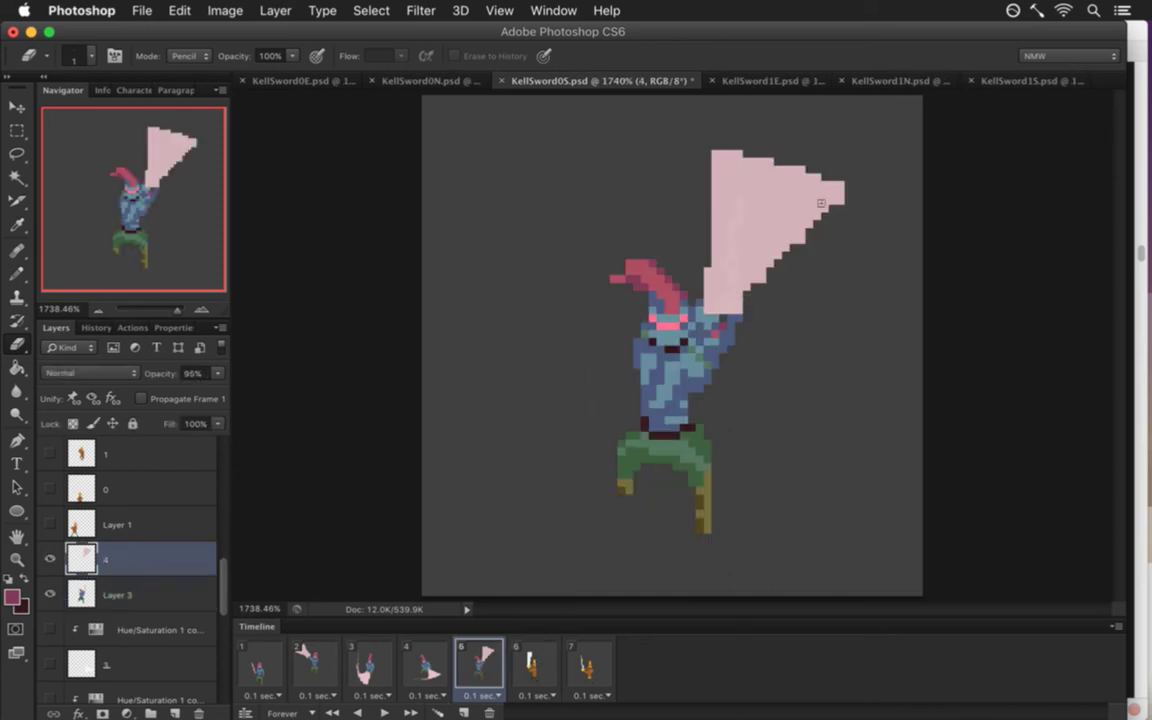
{"action": "key", "text": "super+z"}
{"action": "key", "text": "super+s"}
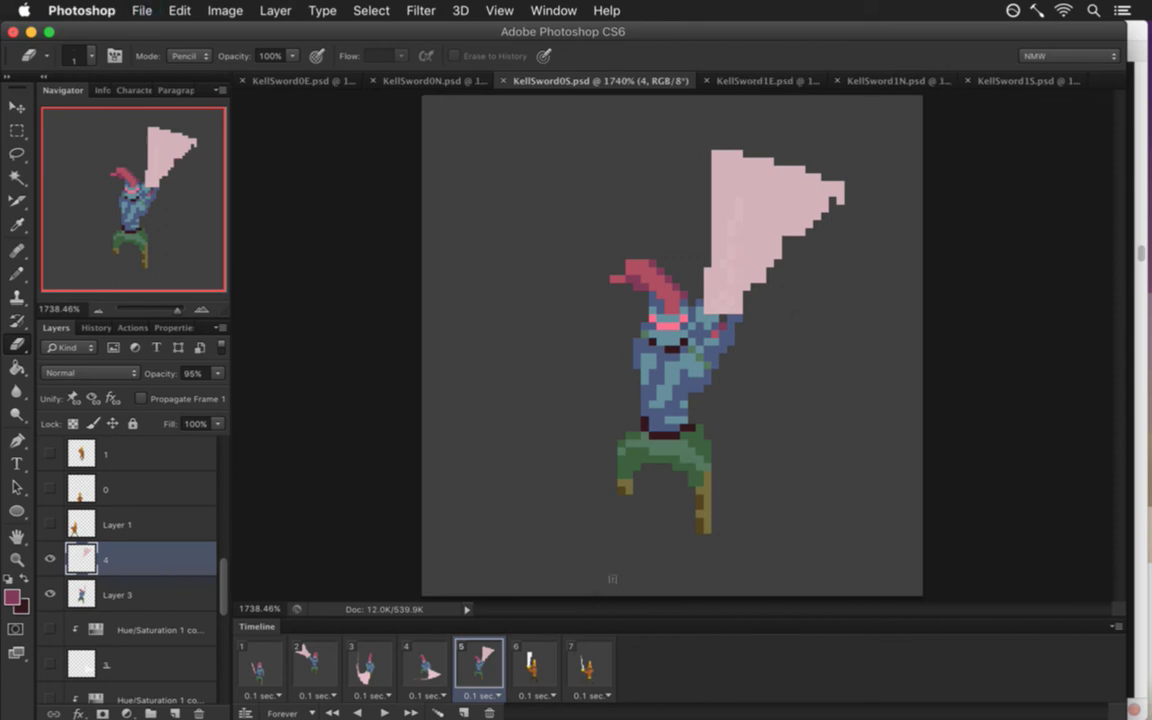
{"action": "left_click", "coordinate": [704, 465]}
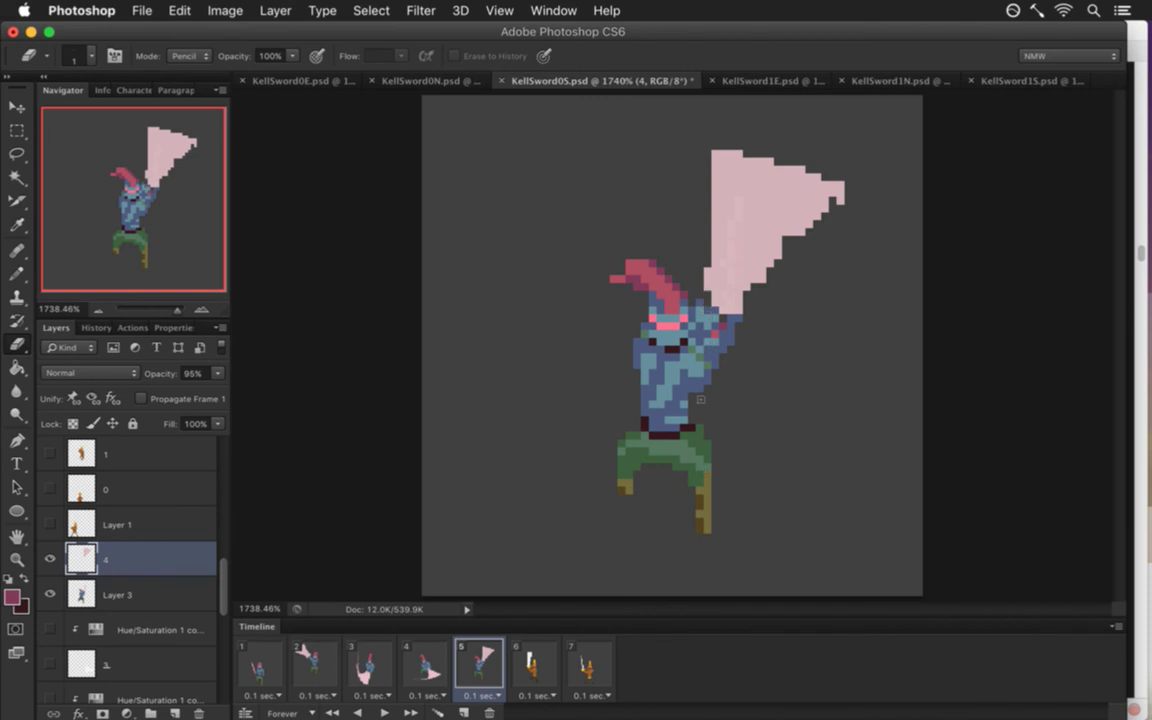
{"action": "key", "text": "super+s"}
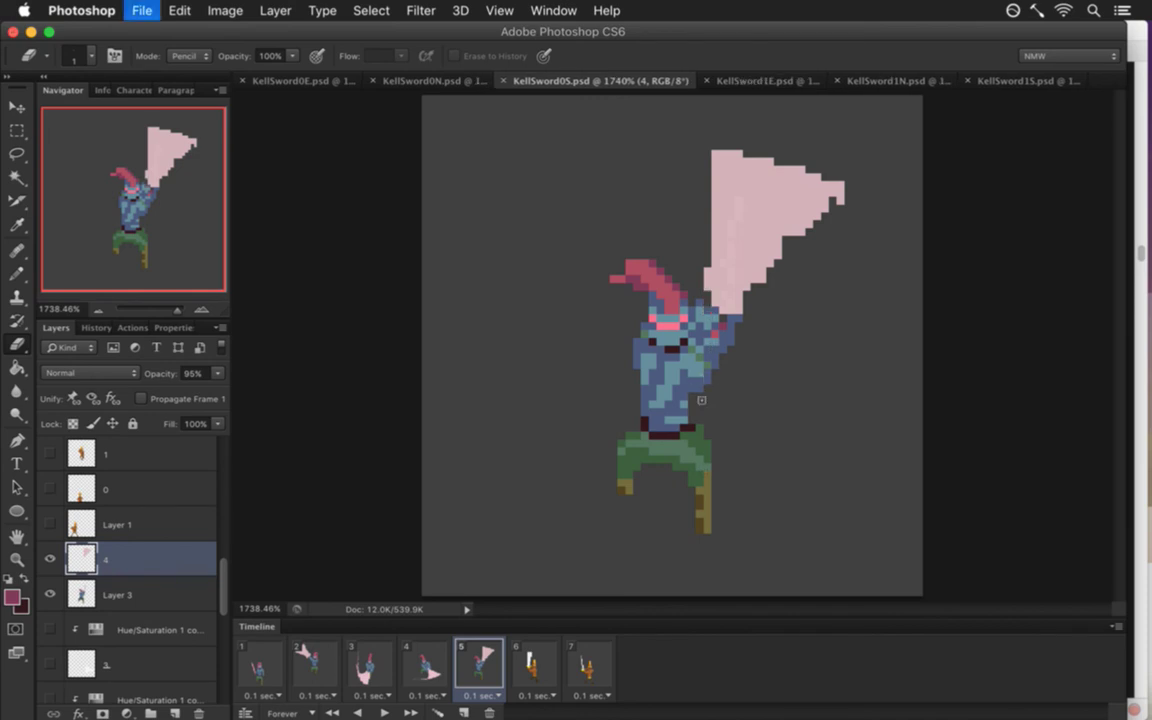
In frame 6, duplicate Layer 3 above layer 4 and make the copy visible.
{"action": "left_click", "coordinate": [531, 661]}
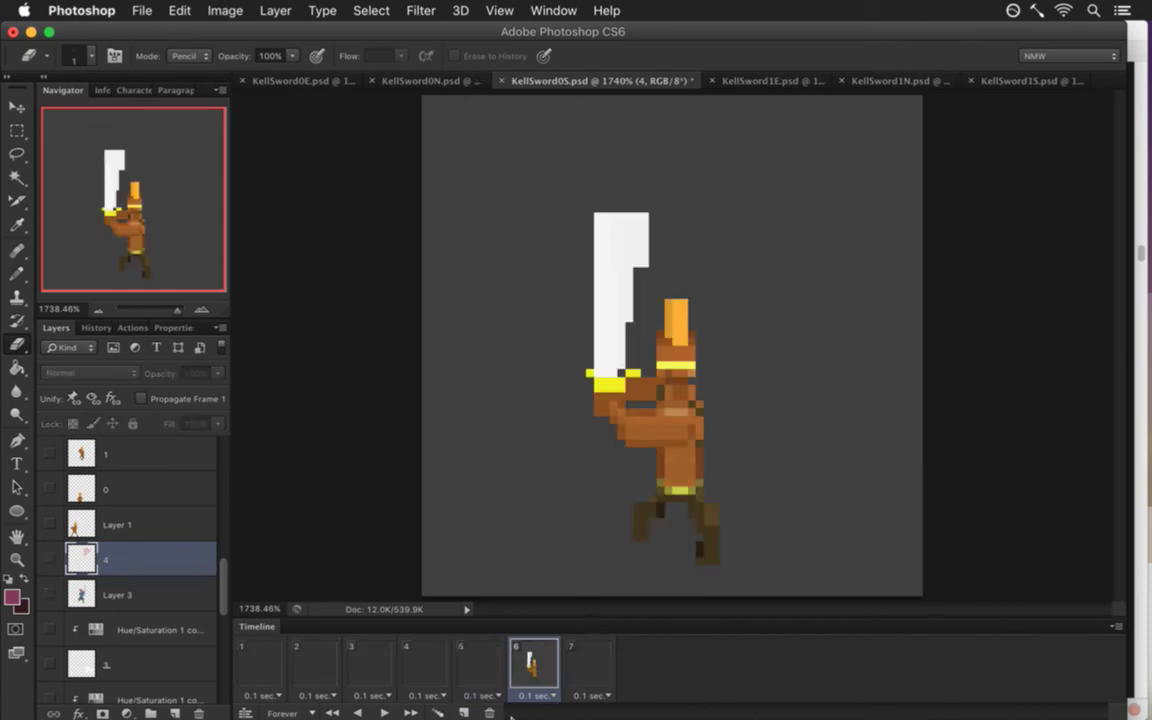
{"action": "left_click", "coordinate": [155, 591]}
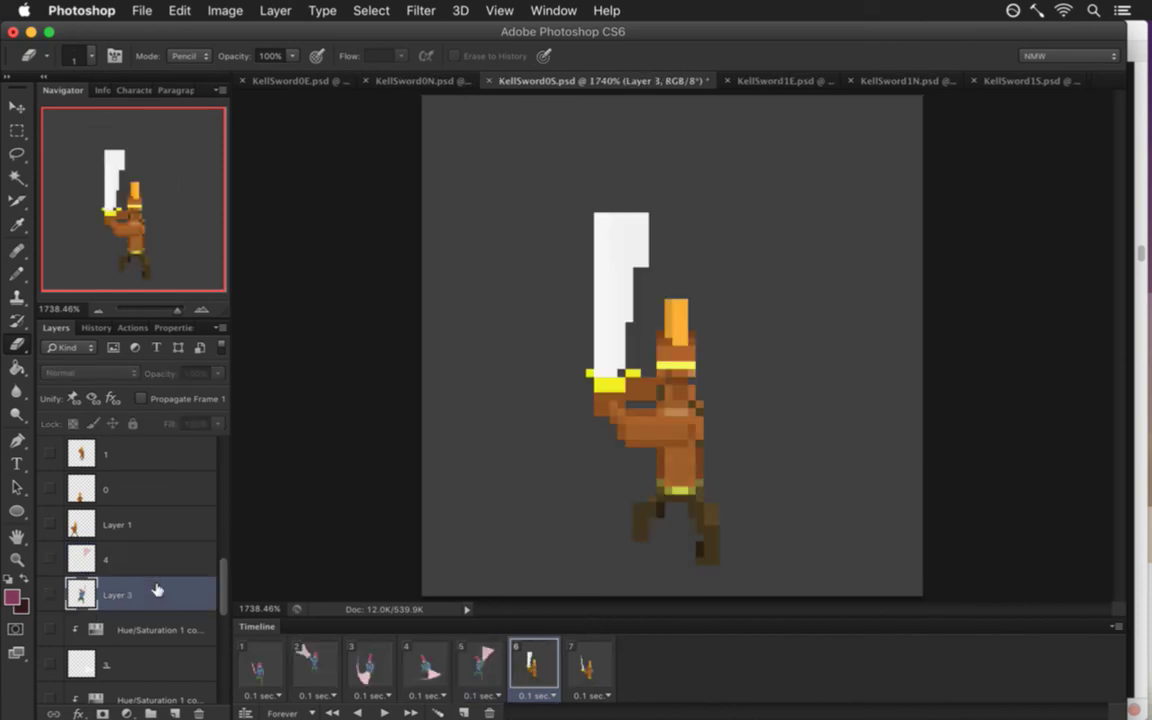
{"action": "left_click_drag", "start_coordinate": [155, 591], "coordinate": [172, 541]}
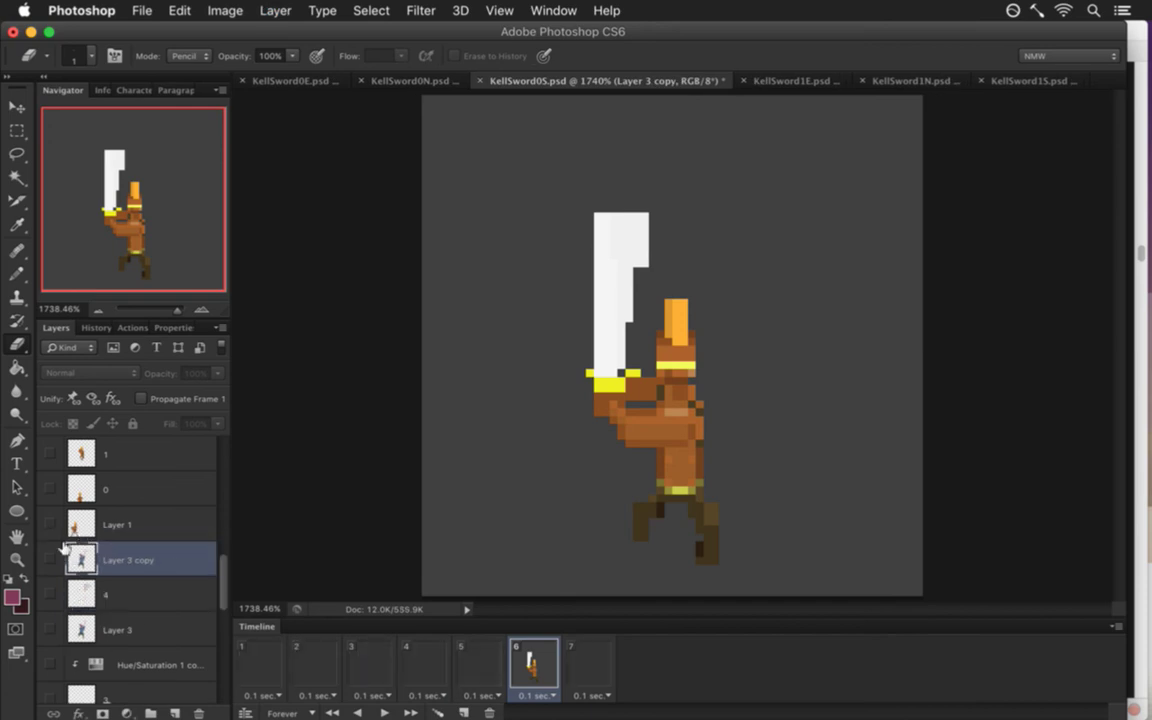
Move Layer 3 copy one pixel right and five pixels down to align with the orange reference figure, and save the file.
{"action": "key", "text": "v"}
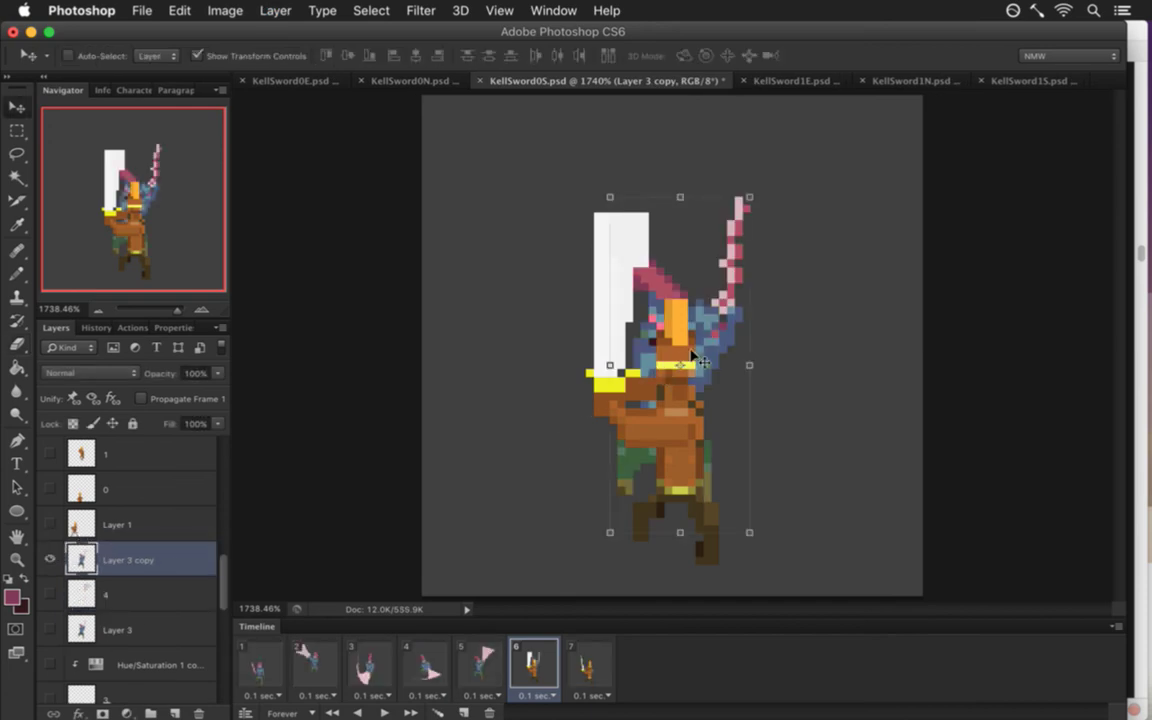
{"action": "key", "text": "Right"}
{"action": "key", "text": "Down"}
{"action": "key", "text": "Down"}
{"action": "key", "text": "Down"}
{"action": "key", "text": "Down"}
{"action": "key", "text": "Down"}
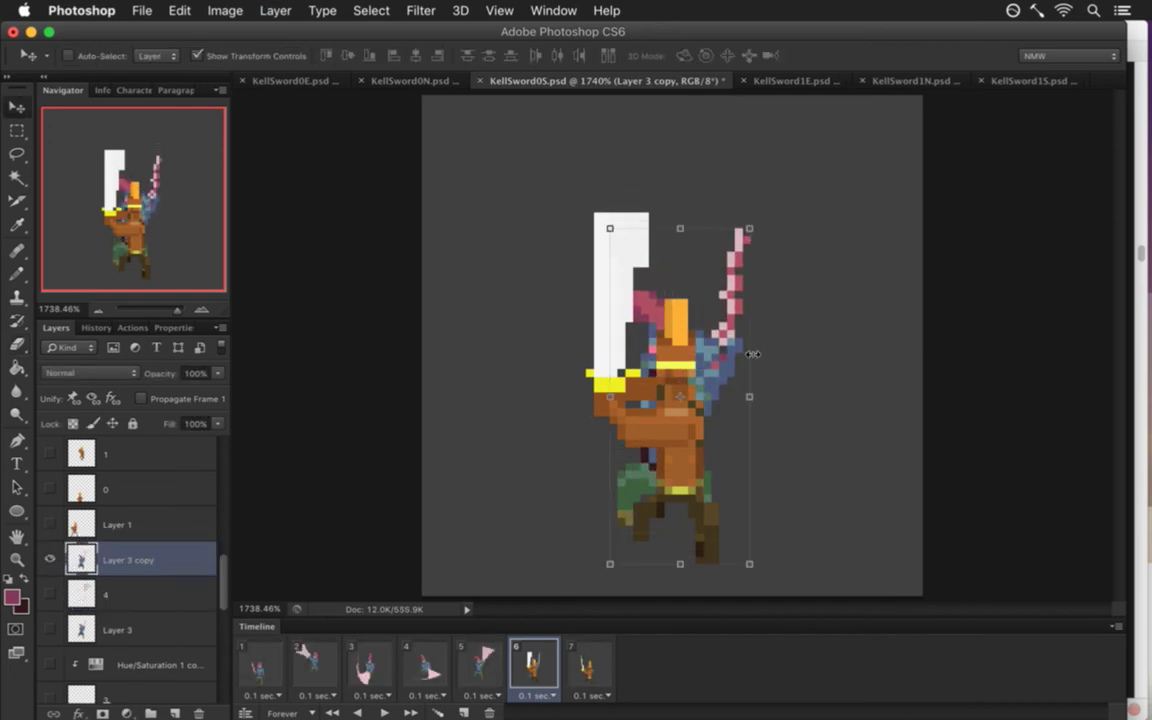
{"action": "key", "text": "Right"}
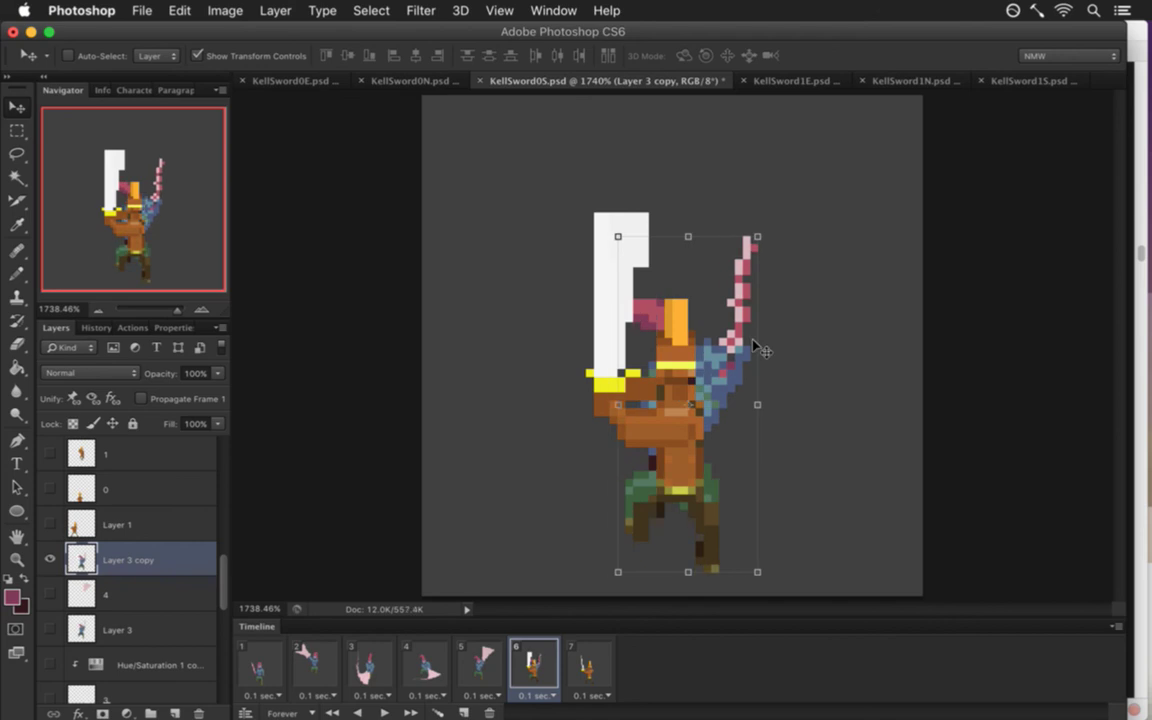
{"action": "key", "text": "Left"}
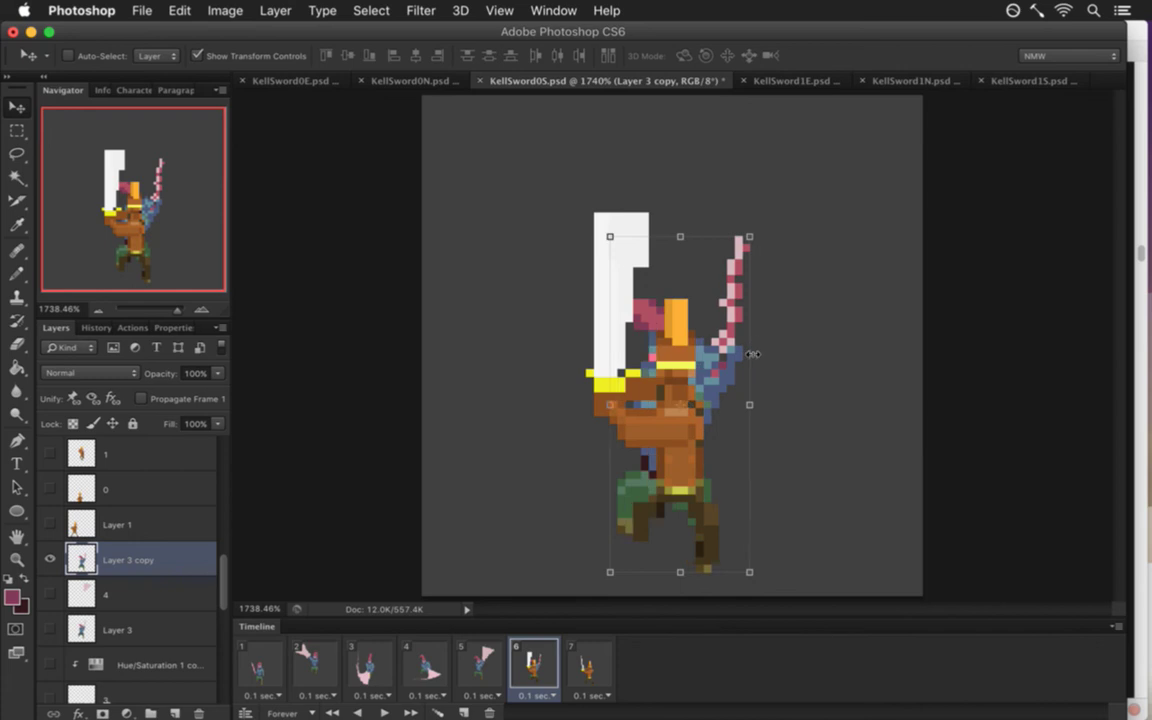
{"action": "key", "text": "m"}
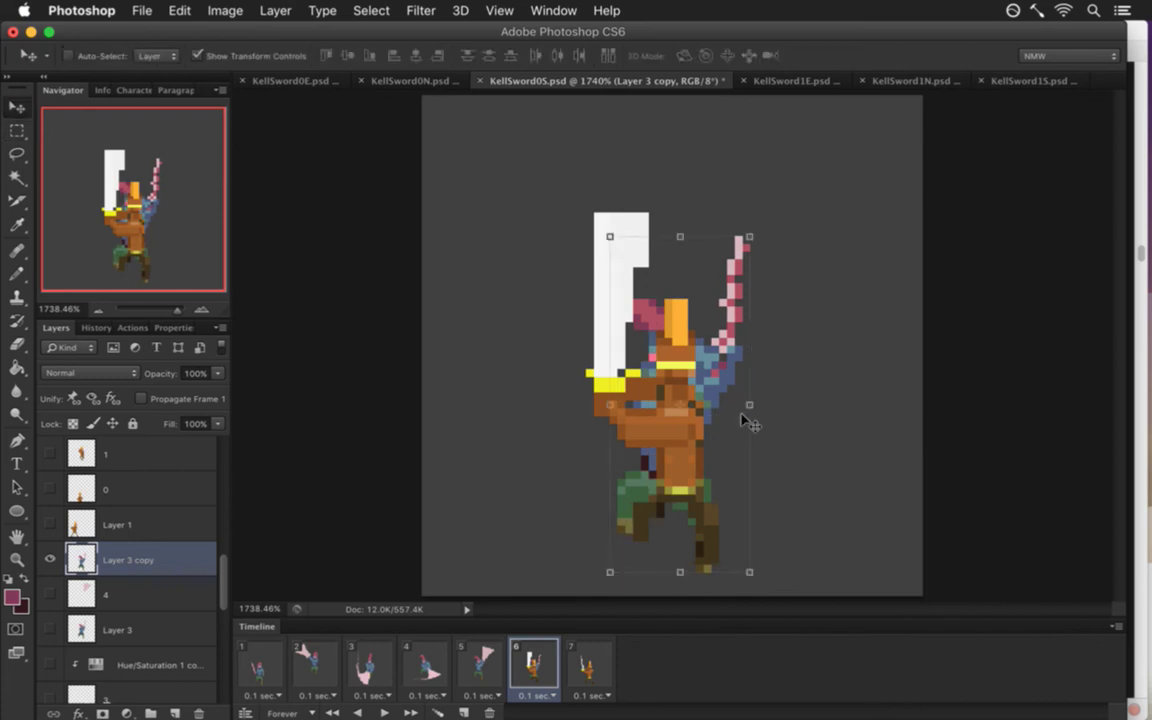
{"action": "key", "text": "super+Right"}
{"action": "key", "text": "super+s"}
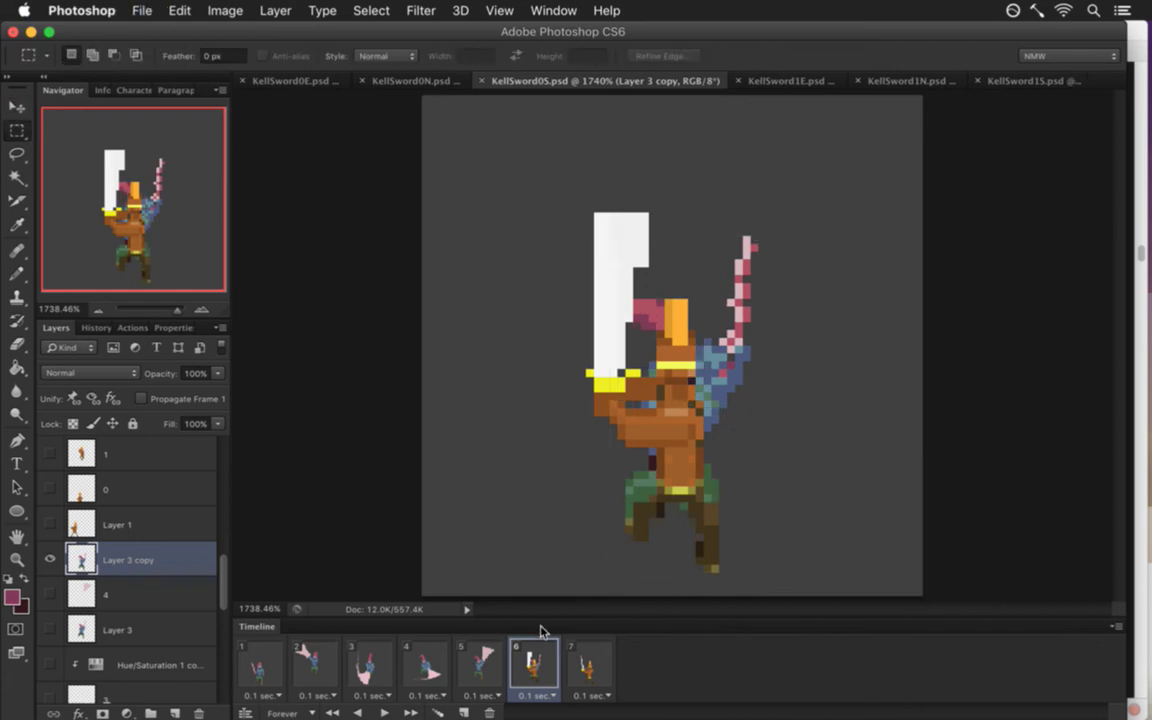
Review frames 3 to 5, and in frame 5 move layer 4 and Layer 3 together one pixel right.
{"action": "left_click", "coordinate": [370, 662]}
{"action": "left_click", "coordinate": [415, 660]}
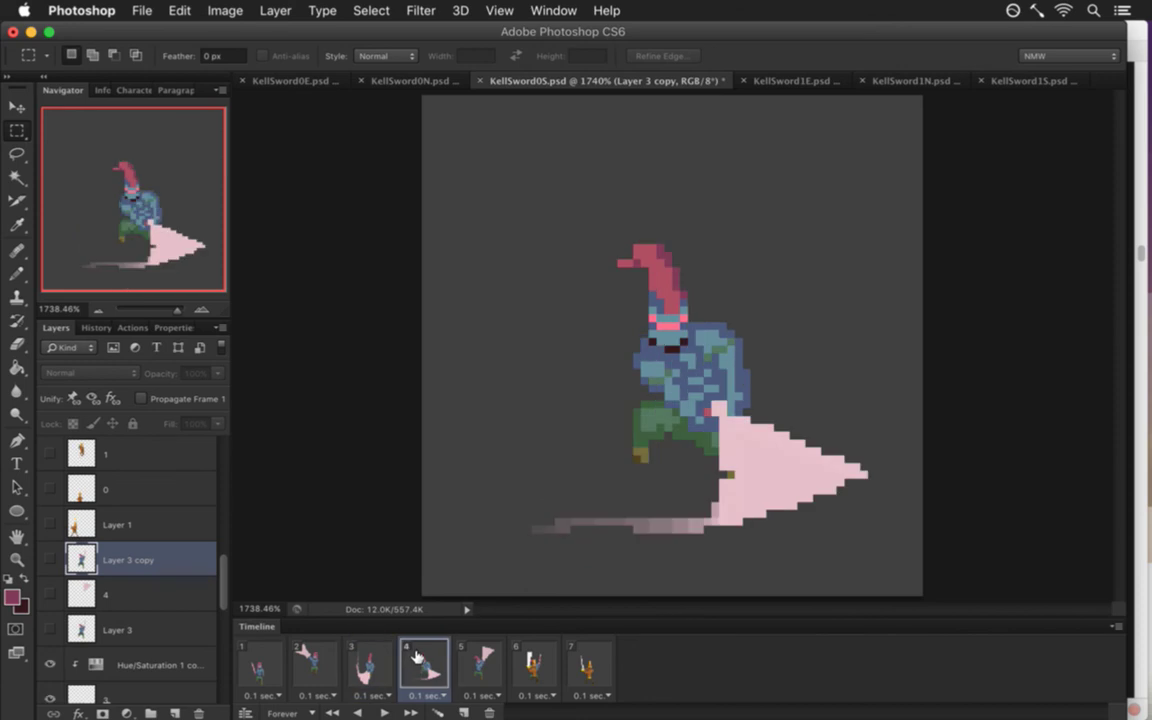
{"action": "left_click", "coordinate": [480, 657]}
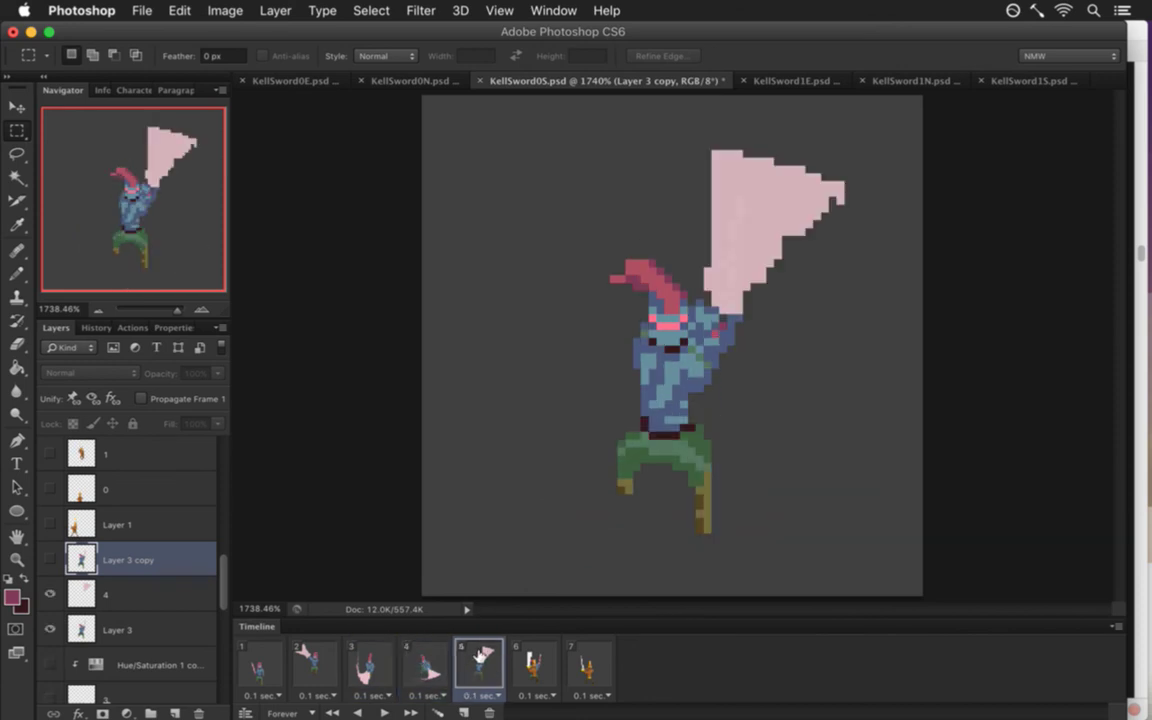
{"action": "left_click", "coordinate": [107, 620]}
{"action": "left_click", "coordinate": [134, 599], "text": "shift"}
{"action": "key", "text": "v"}
{"action": "key", "text": "Right"}
{"action": "key", "text": "m"}
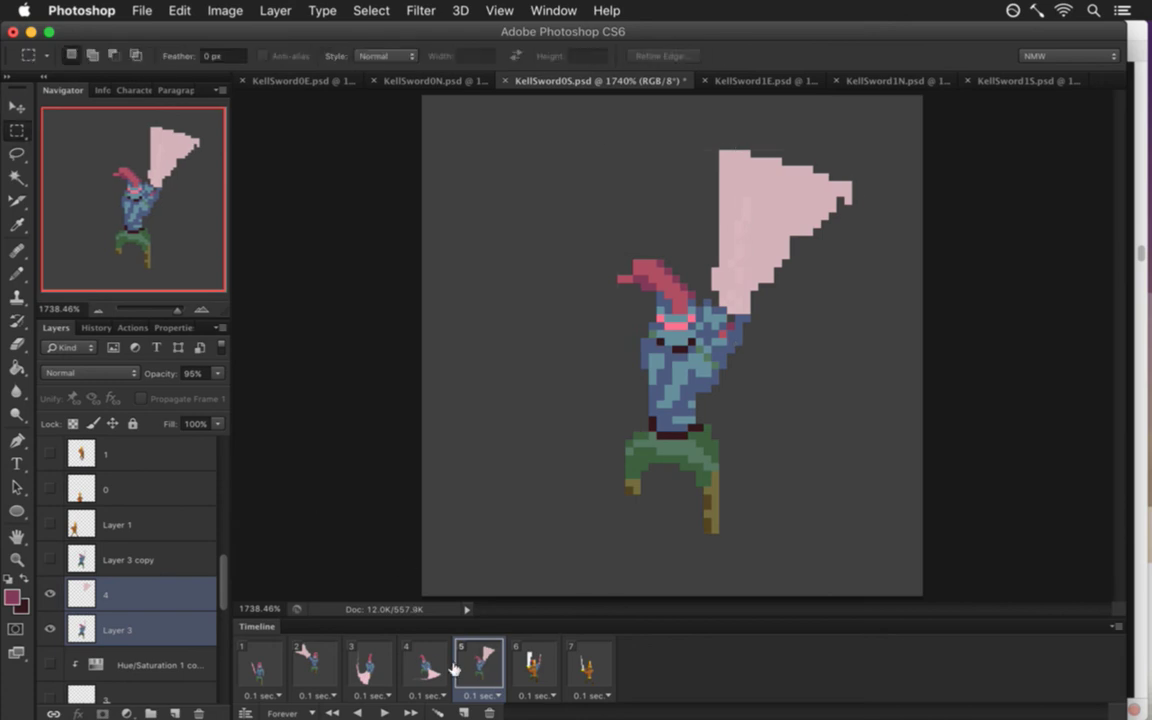
Check frame 5 against frame 3 and shift the selected sword and character layers another pixel right.
{"action": "left_click", "coordinate": [378, 667]}
{"action": "left_click", "coordinate": [474, 667]}
{"action": "key", "text": "v"}
{"action": "key", "text": "Right"}
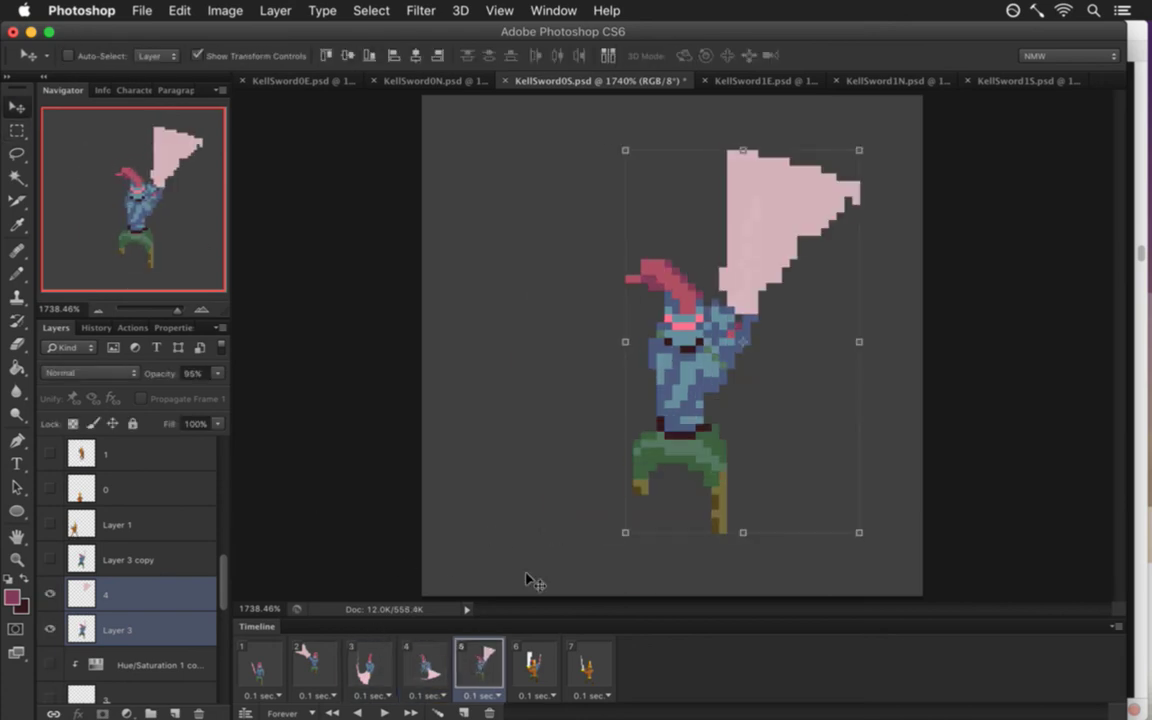
Compare the character and swoosh positions across frames 1 to 6 of the sword swing.
{"action": "left_click", "coordinate": [415, 668]}
{"action": "left_click", "coordinate": [474, 667]}
{"action": "left_click", "coordinate": [547, 667]}
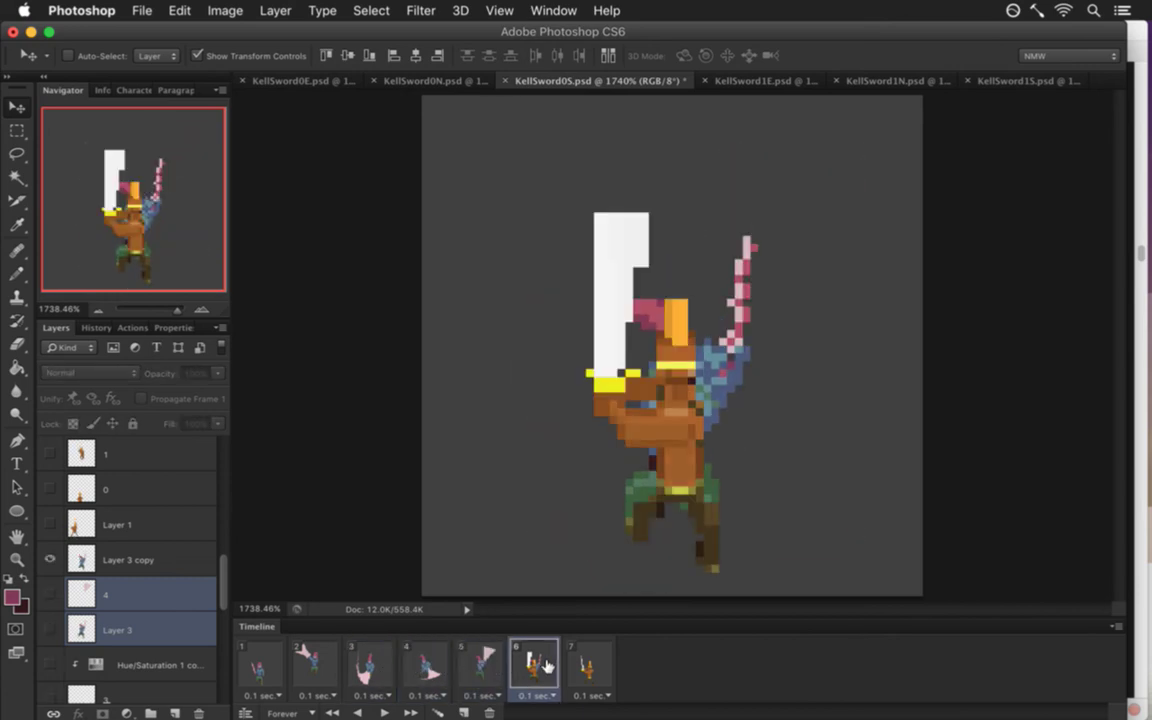
{"action": "left_click", "coordinate": [368, 665]}
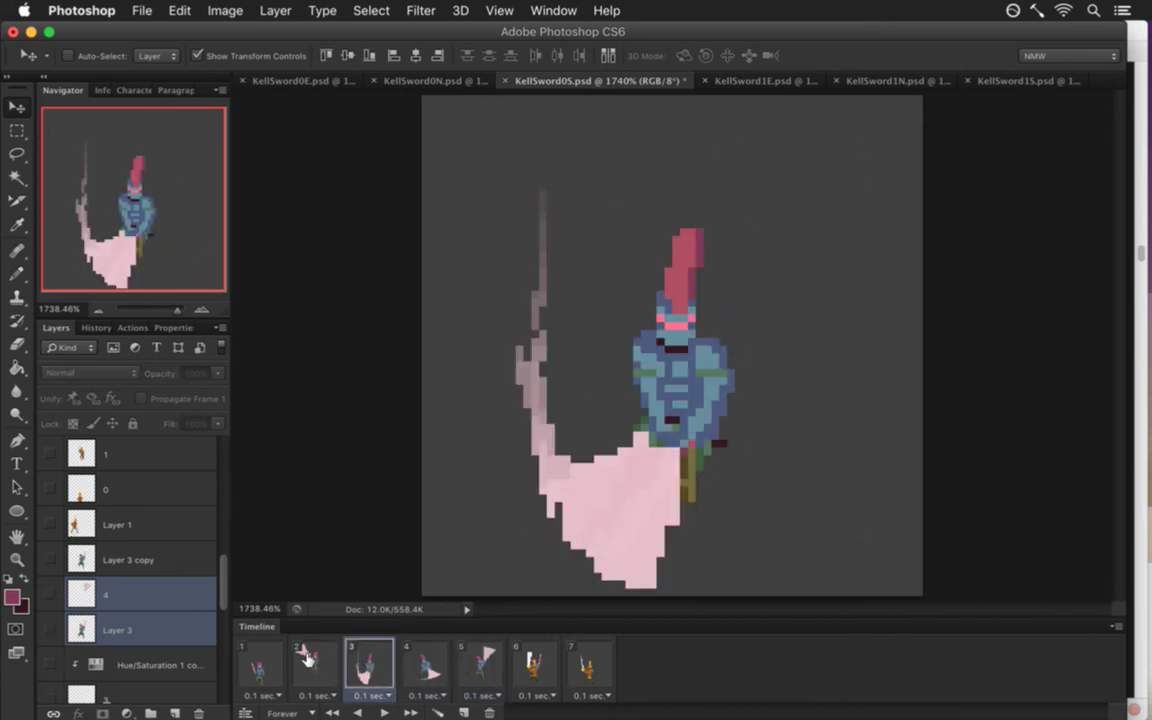
{"action": "left_click", "coordinate": [310, 663]}
{"action": "left_click", "coordinate": [262, 658]}
{"action": "left_click", "coordinate": [314, 665]}
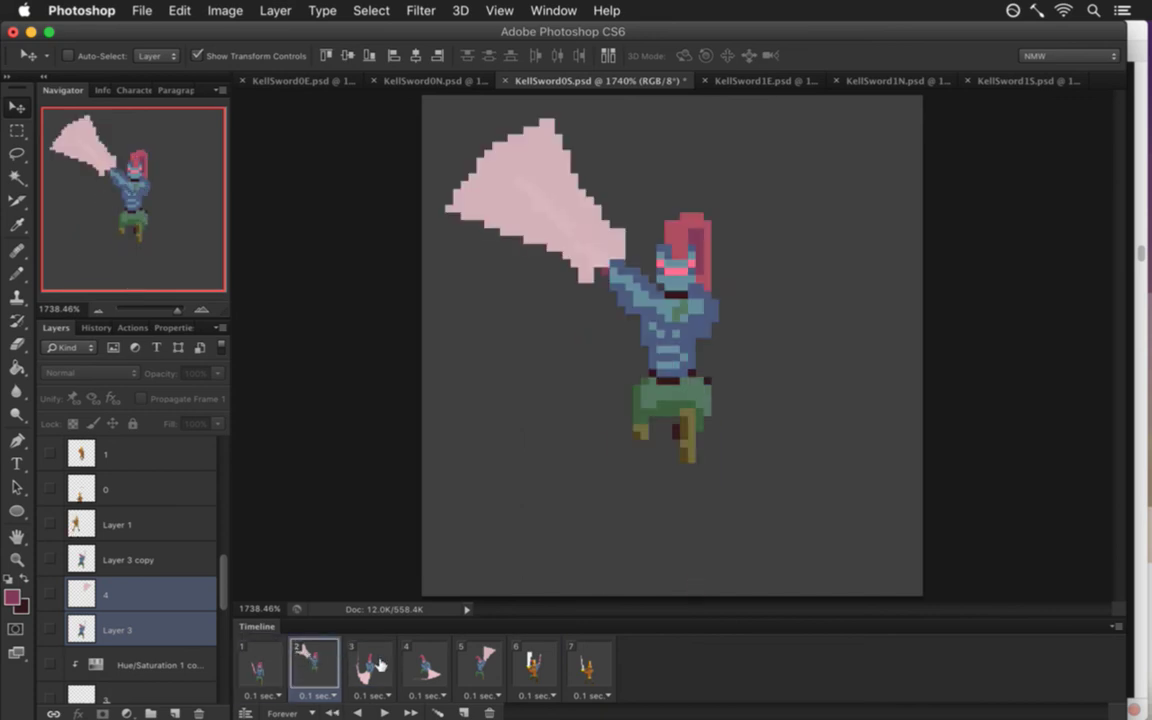
In frame 3, select Layer 2 copy 2 with its swoosh and Hue/Saturation layers and move them one pixel left.
{"action": "left_click", "coordinate": [368, 665]}
{"action": "left_click_drag", "start_coordinate": [225, 600], "coordinate": [222, 655]}
{"action": "left_click", "coordinate": [190, 604]}
{"action": "double_click", "coordinate": [174, 597]}
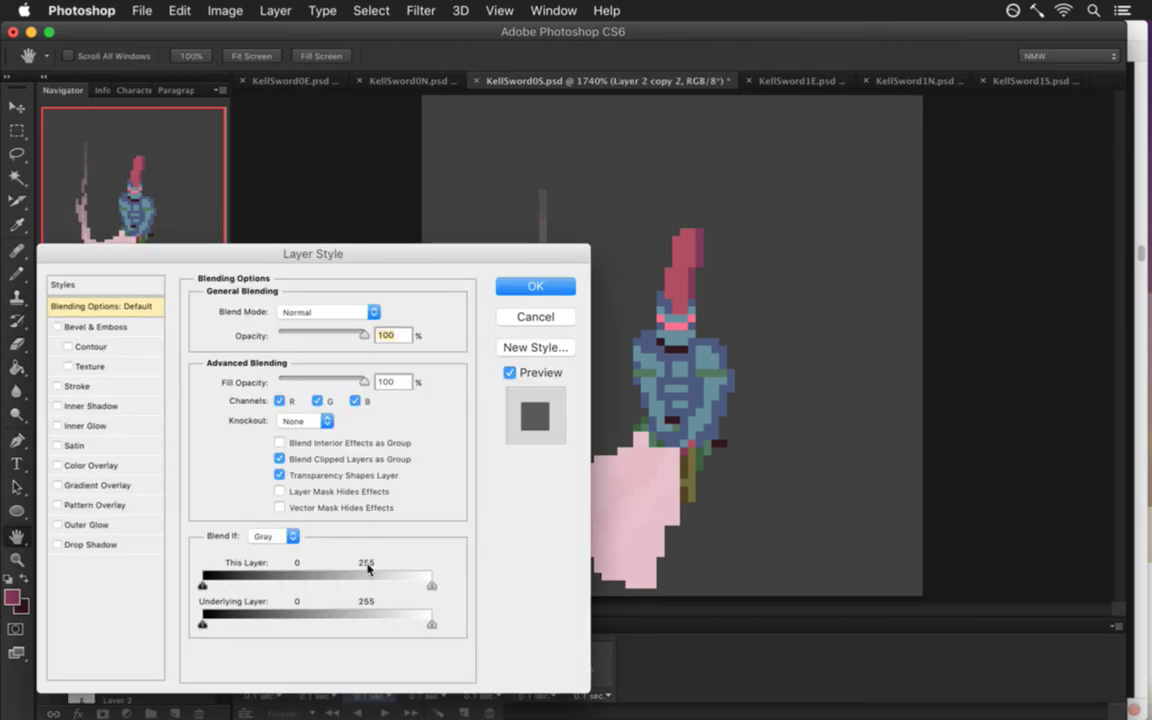
{"action": "key", "text": "Escape"}
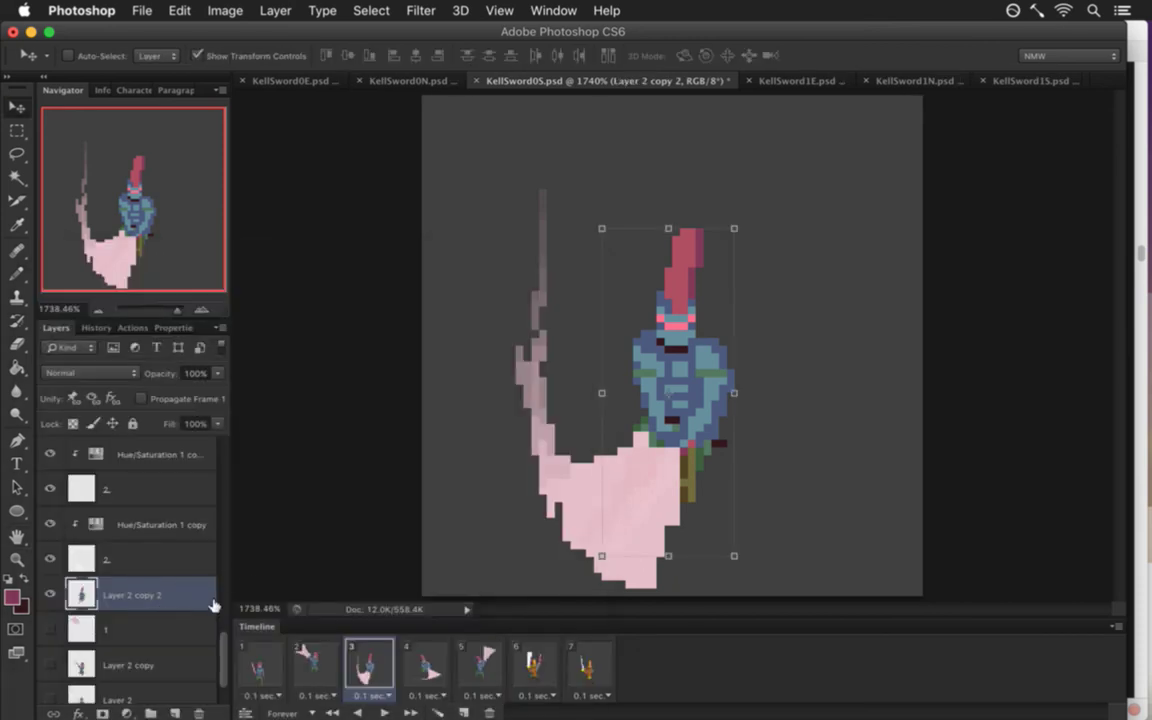
{"action": "scroll", "coordinate": [222, 651], "scroll_direction": "up", "scroll_amount": 2}
{"action": "left_click", "coordinate": [197, 525], "text": "shift"}
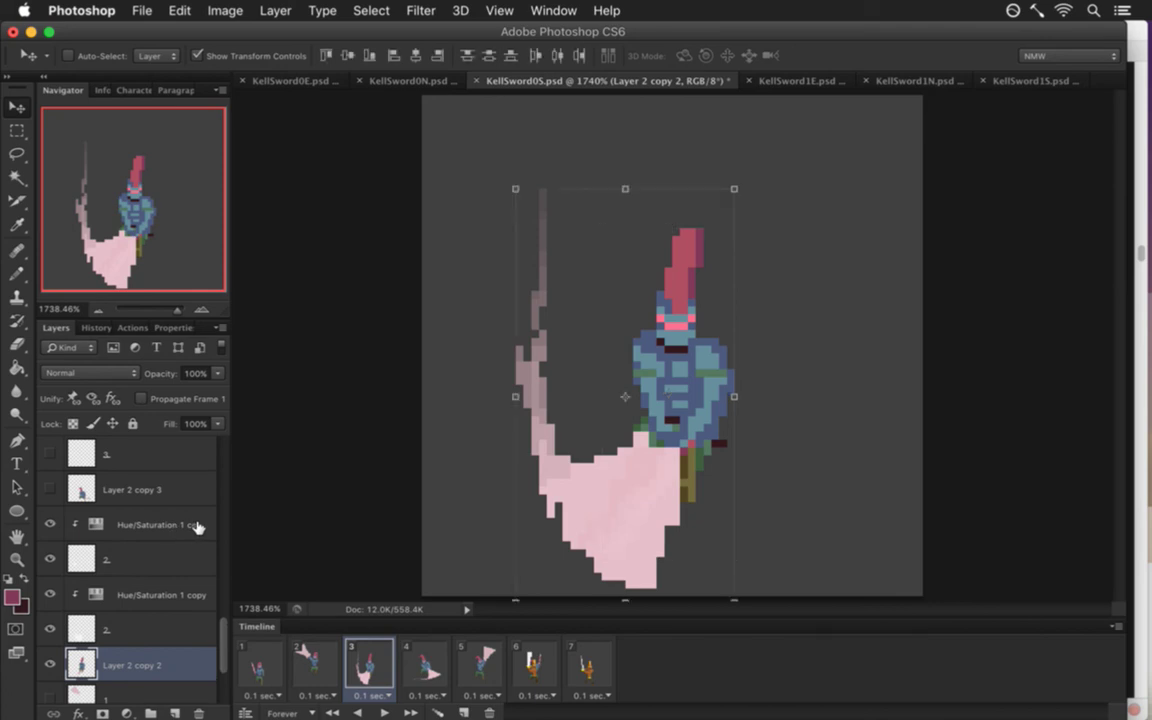
{"action": "key", "text": "m"}
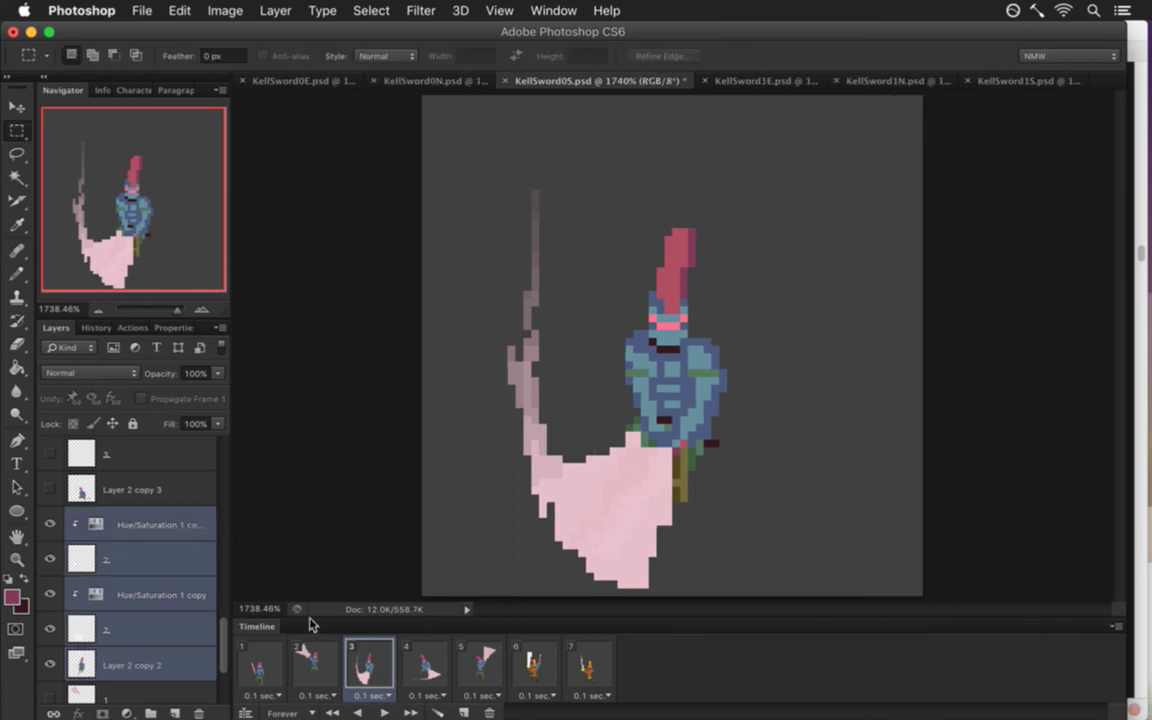
Compare frame 3 with frames 2, 4 and 5, and shift its selected layers another pixel left.
{"action": "left_click", "coordinate": [333, 665]}
{"action": "left_click", "coordinate": [368, 668]}
{"action": "key", "text": "v"}
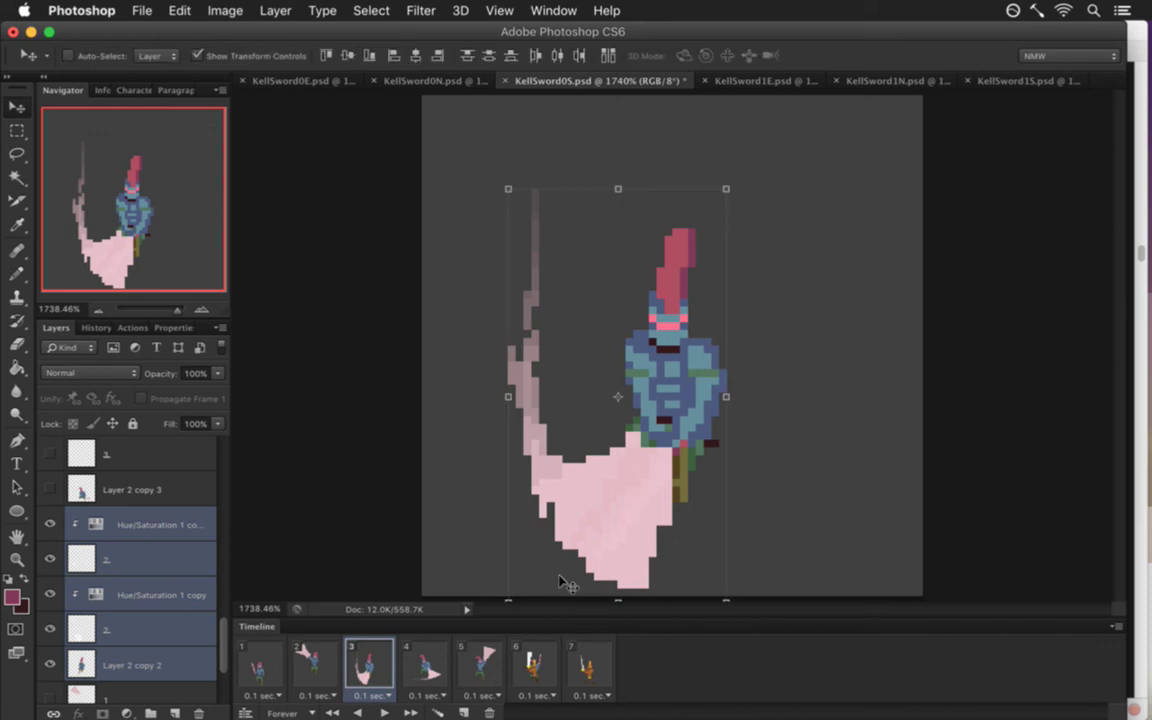
{"action": "left_click", "coordinate": [313, 665]}
{"action": "left_click", "coordinate": [372, 663]}
{"action": "left_click", "coordinate": [425, 668]}
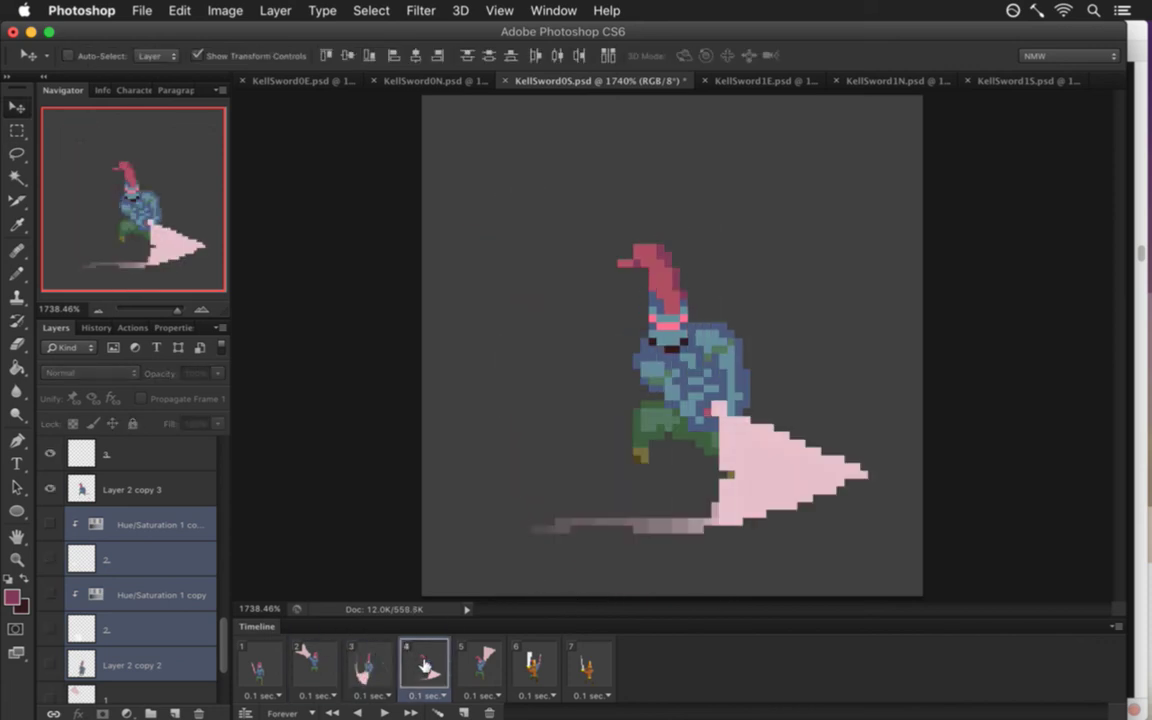
{"action": "left_click", "coordinate": [372, 665]}
{"action": "left_click", "coordinate": [425, 668]}
{"action": "left_click", "coordinate": [478, 668]}
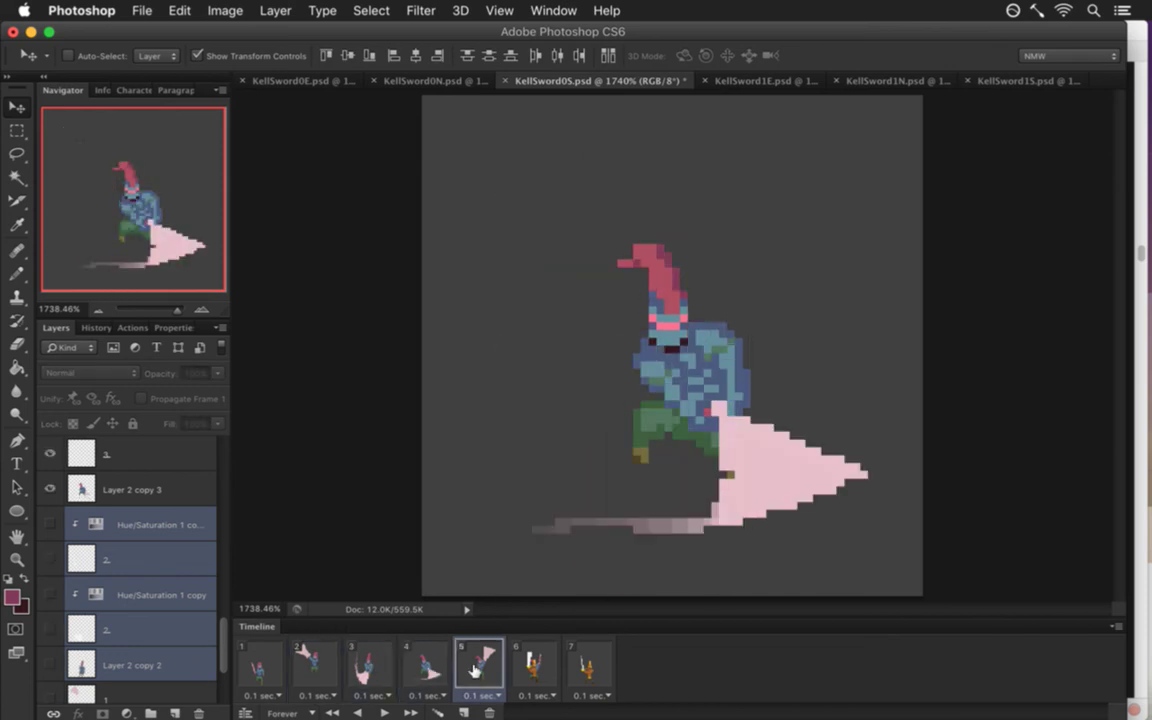
{"action": "left_click", "coordinate": [310, 665]}
{"action": "left_click", "coordinate": [383, 663]}
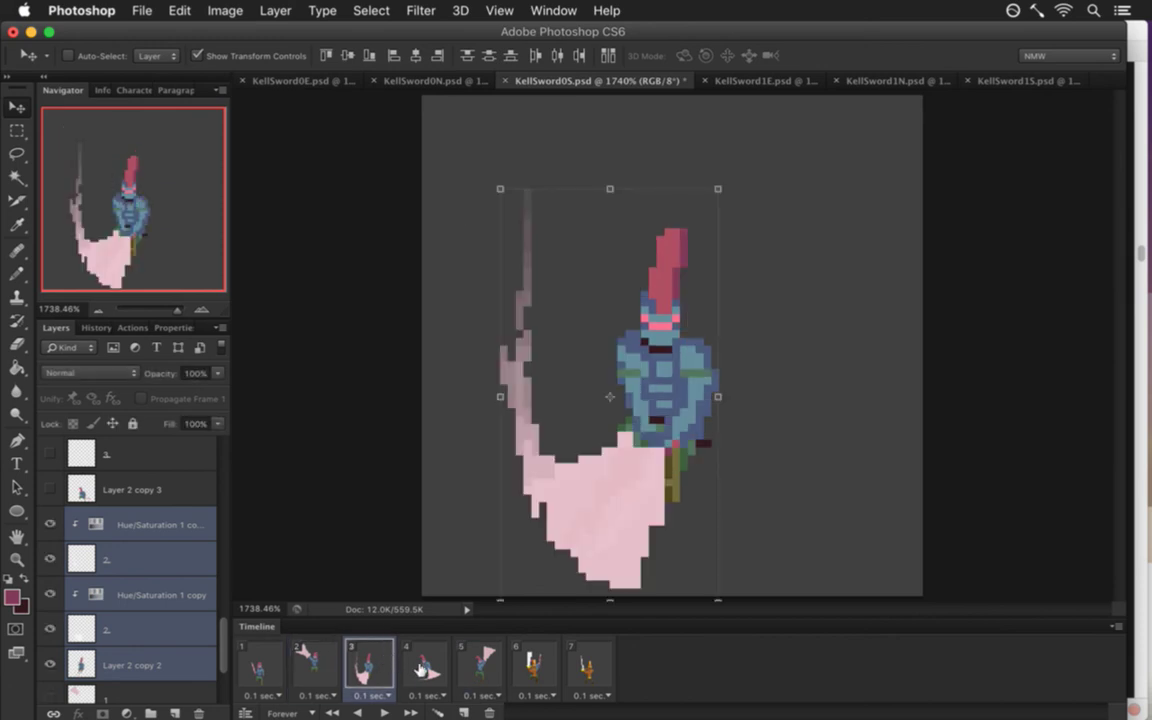
In frame 4, select Layer 2 copy 3 with its swoosh and Hue/Saturation layers and move them two pixels down.
{"action": "left_click", "coordinate": [424, 668]}
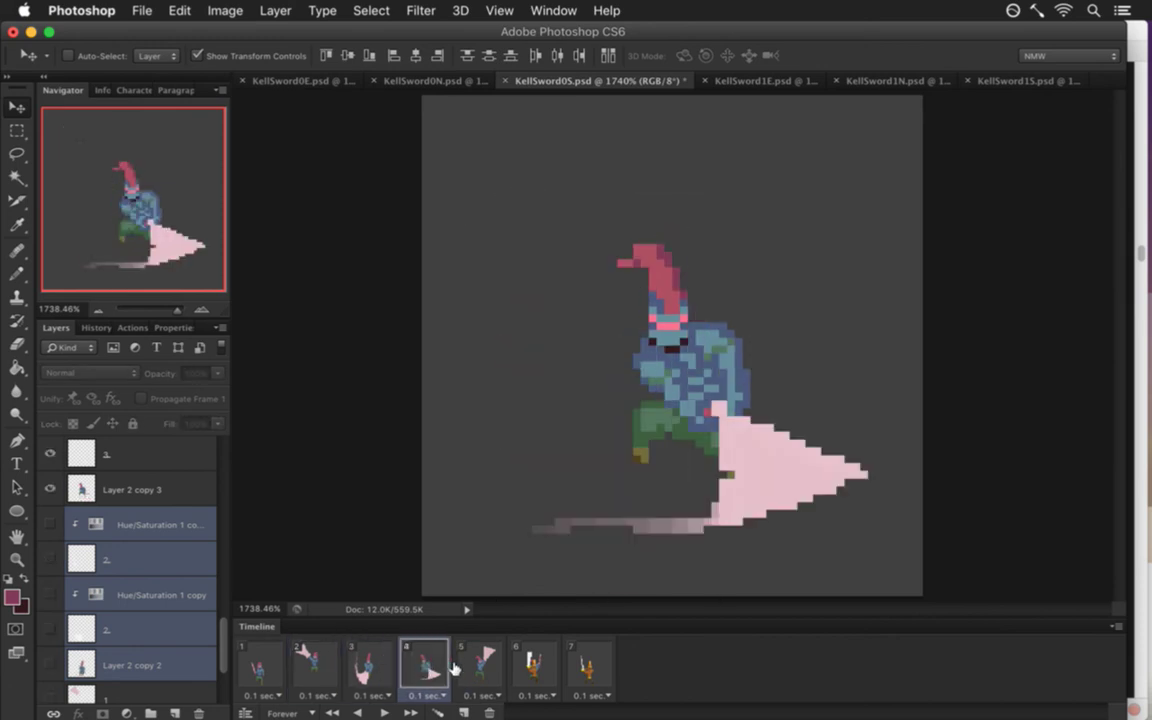
{"action": "scroll", "coordinate": [226, 636], "scroll_direction": "up", "scroll_amount": 2}
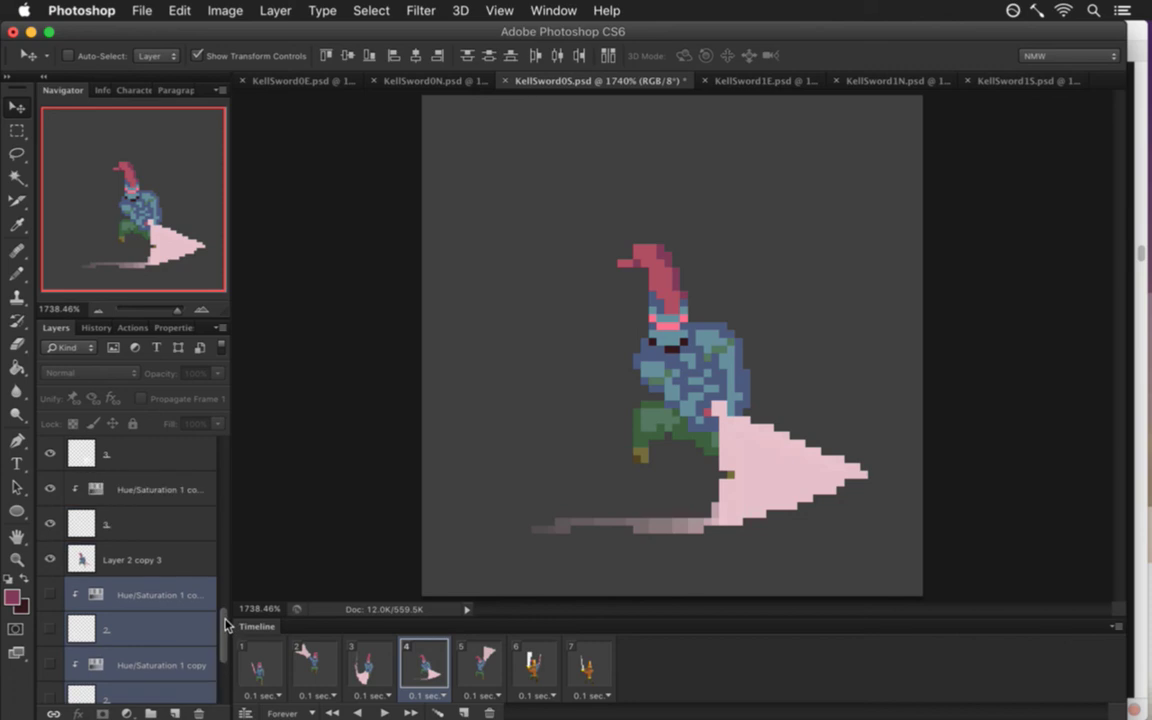
{"action": "left_click", "coordinate": [178, 550]}
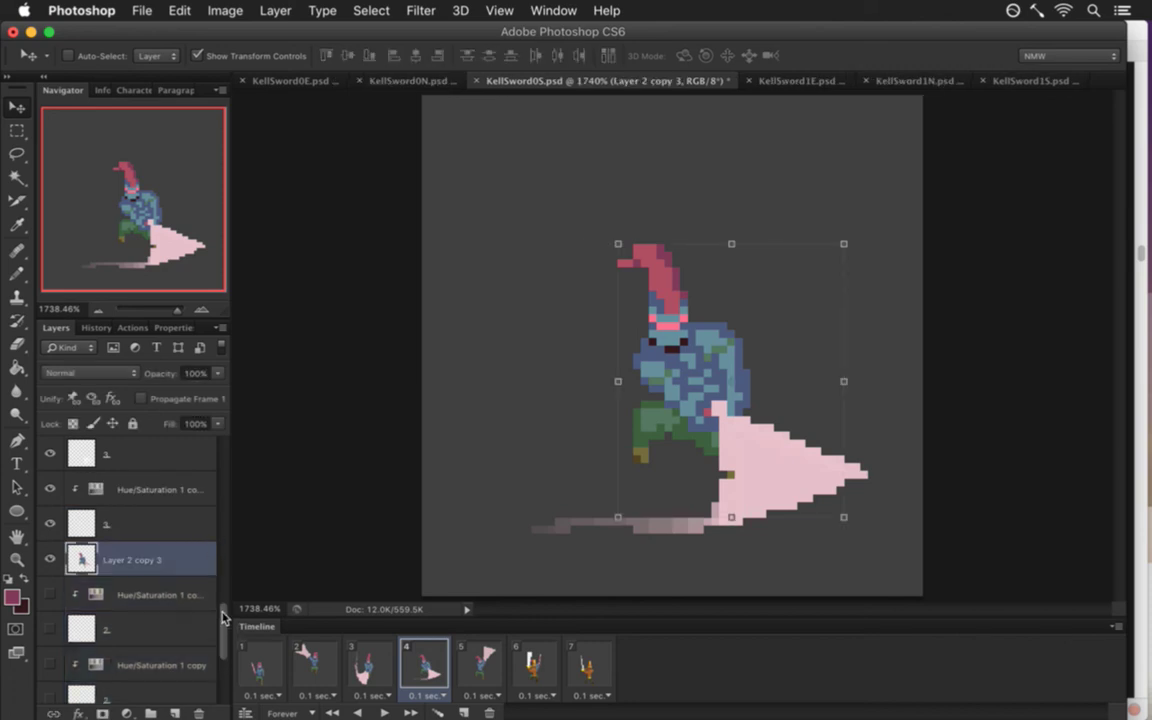
{"action": "scroll", "coordinate": [218, 600], "scroll_direction": "up", "scroll_amount": 2}
{"action": "left_click", "coordinate": [160, 489], "text": "shift"}
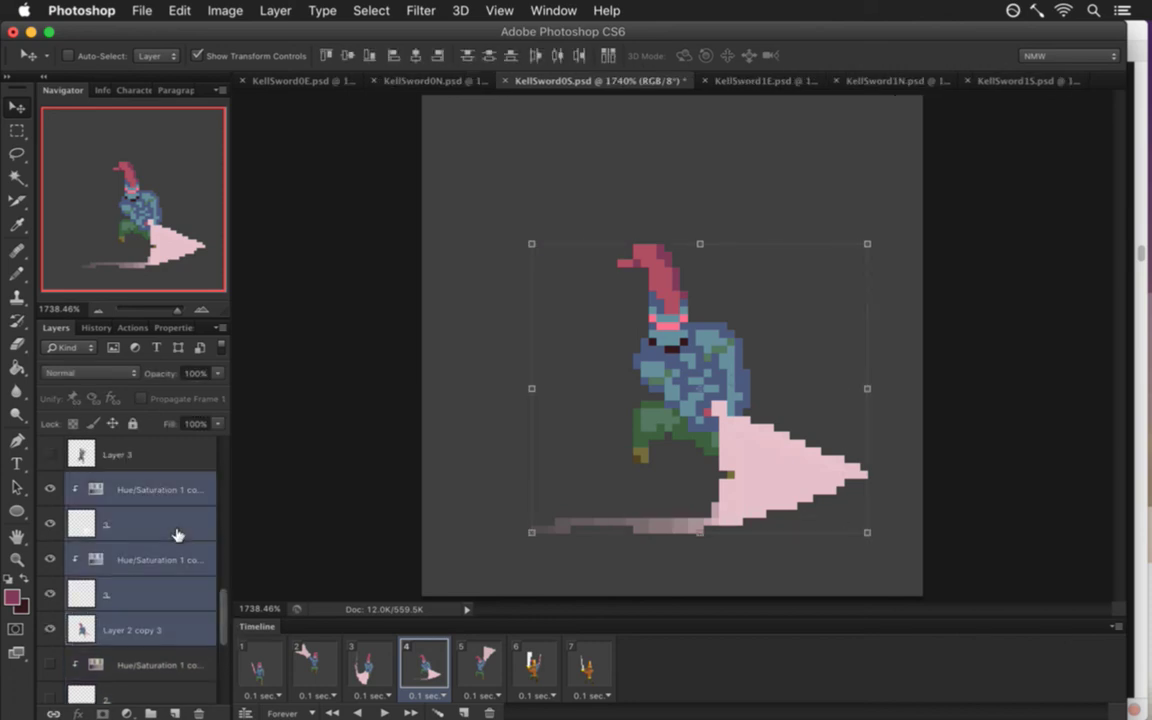
{"action": "key", "text": "Down"}
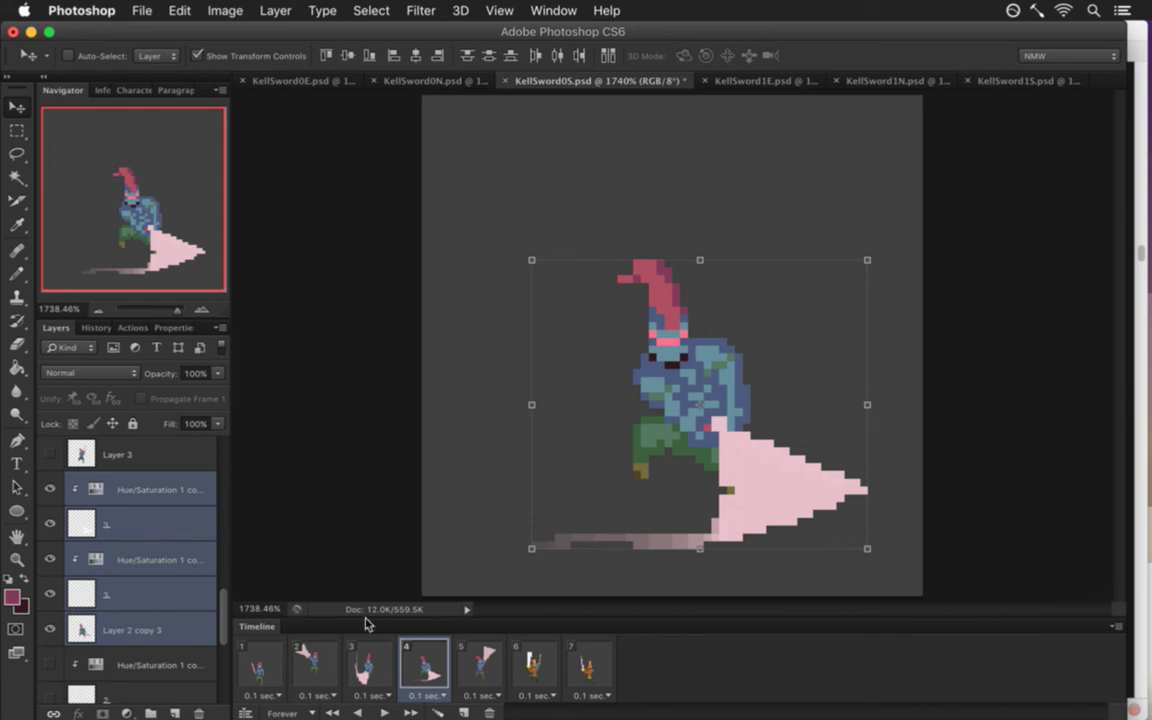
Check frame 4 against frames 3 and 5, and move its selected layers two more pixels down and one pixel right.
{"action": "left_click", "coordinate": [366, 662]}
{"action": "left_click", "coordinate": [456, 662]}
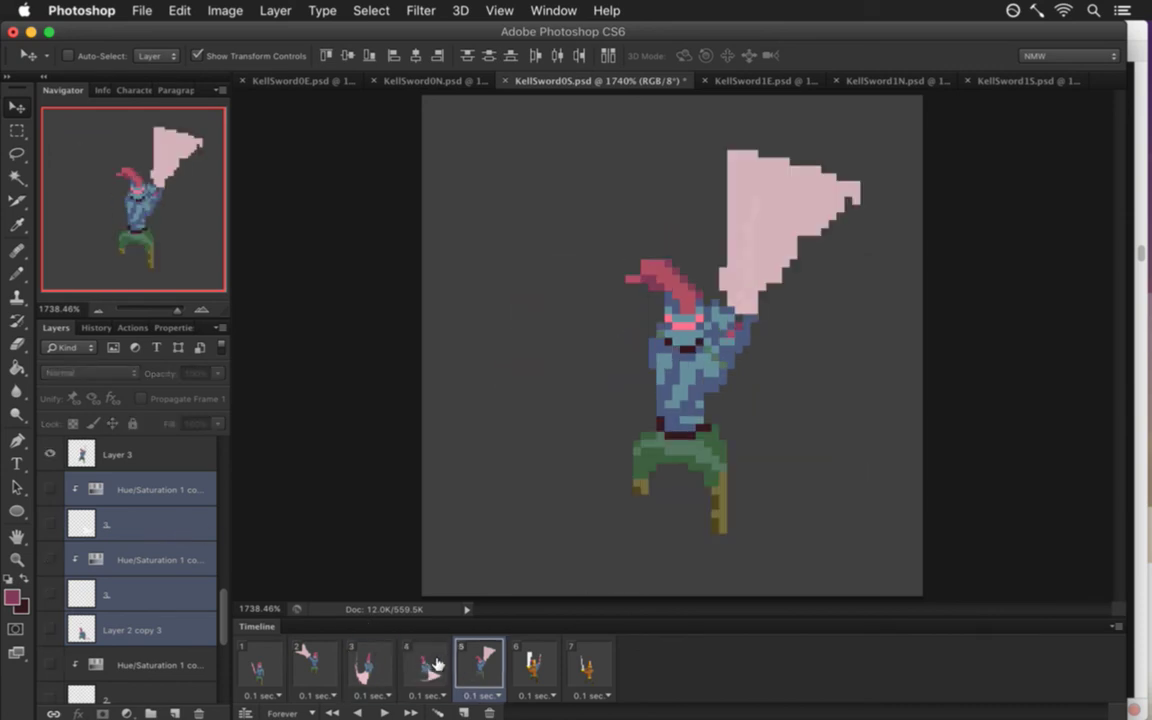
{"action": "left_click", "coordinate": [440, 662]}
{"action": "left_click", "coordinate": [366, 662]}
{"action": "left_click", "coordinate": [425, 664]}
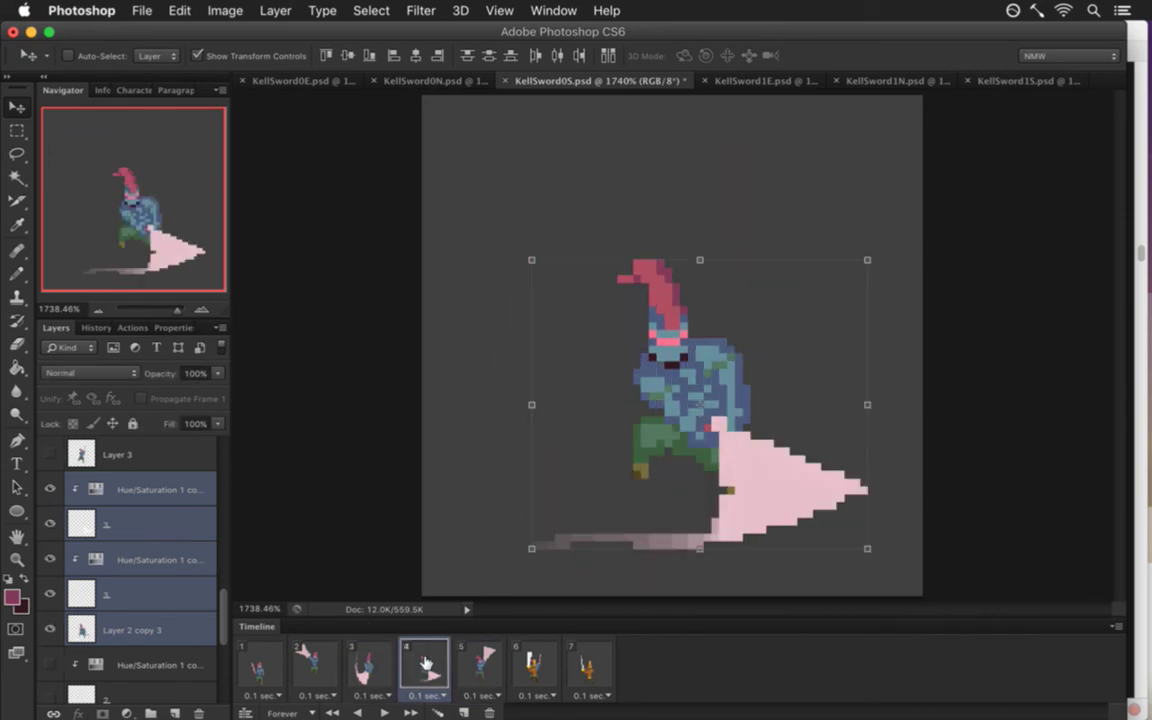
{"action": "key", "text": "Down"}
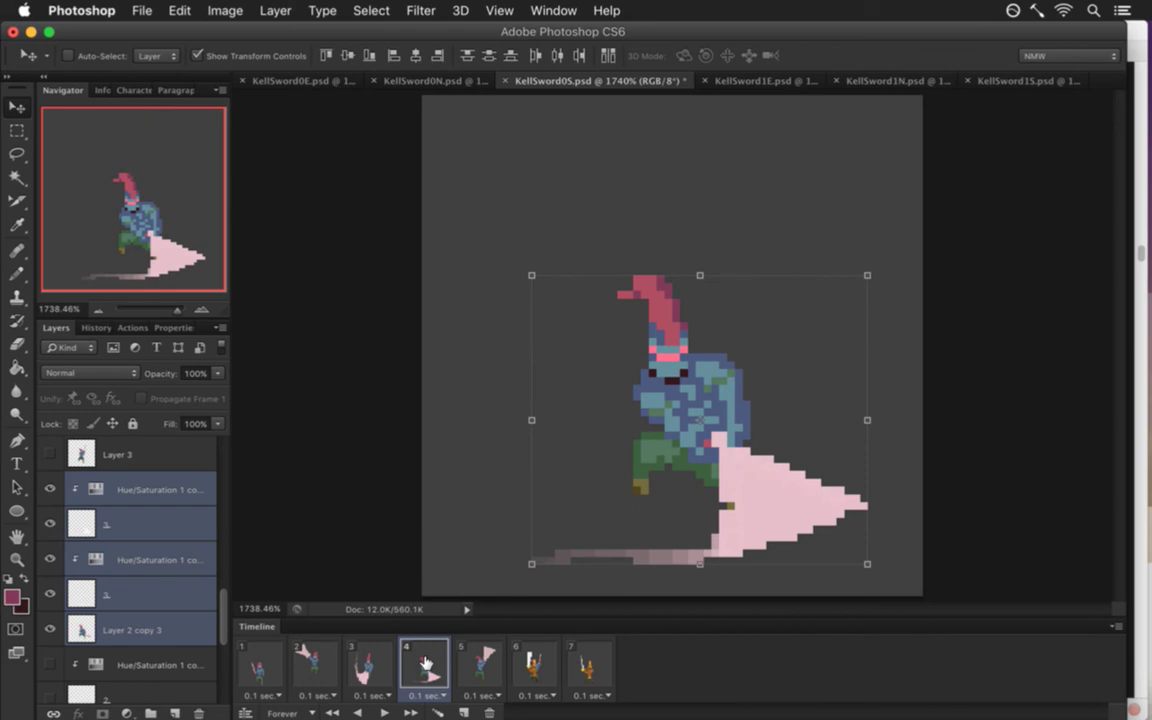
{"action": "key", "text": "Right"}
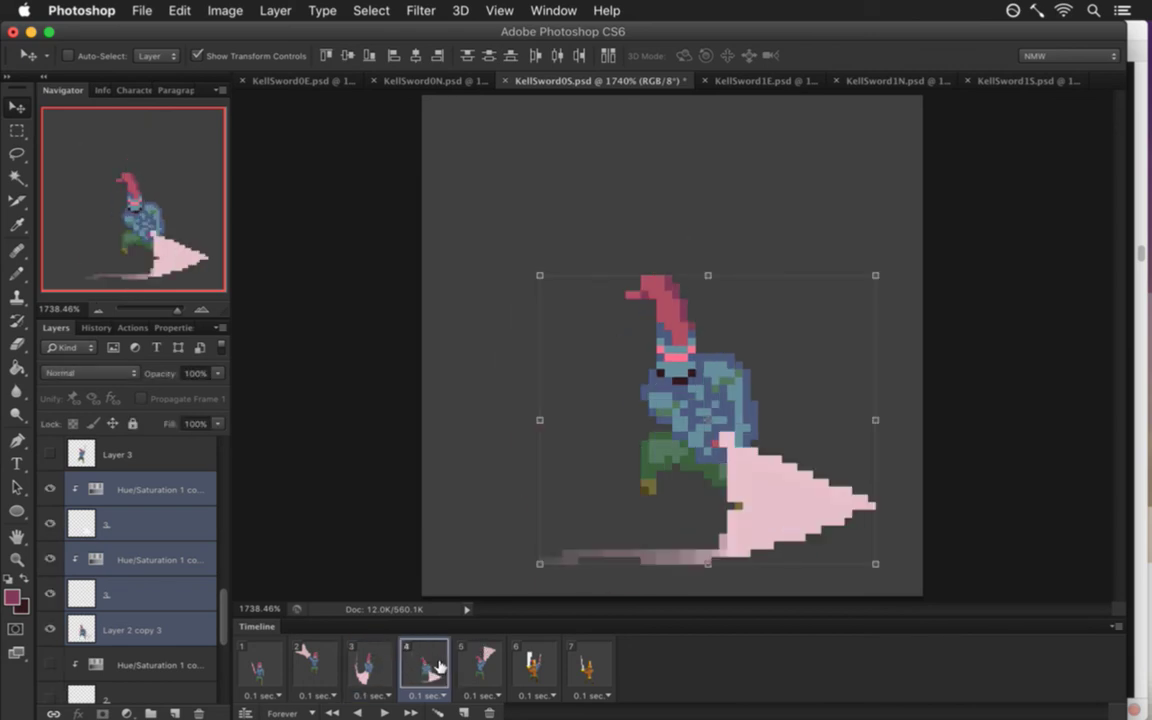
Compare frame 4 with frames 2, 3 and 5, and lower its selected layers by two more pixels.
{"action": "left_click", "coordinate": [480, 662]}
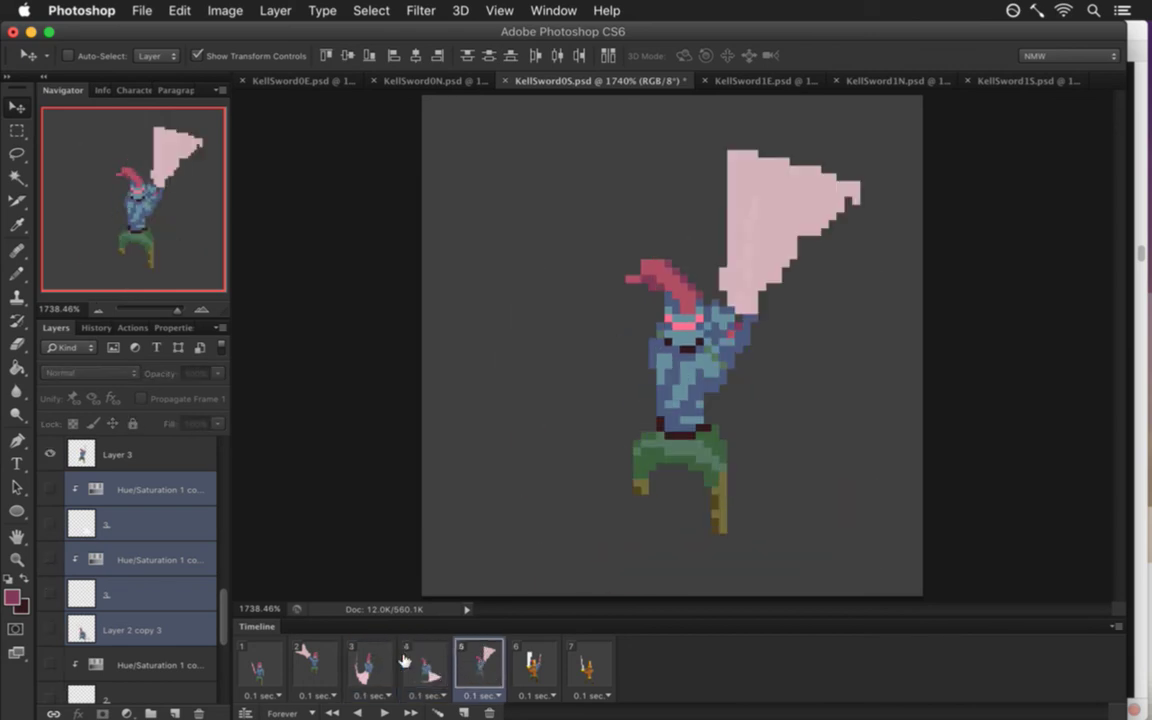
{"action": "left_click", "coordinate": [368, 662]}
{"action": "left_click", "coordinate": [312, 662]}
{"action": "left_click", "coordinate": [435, 660]}
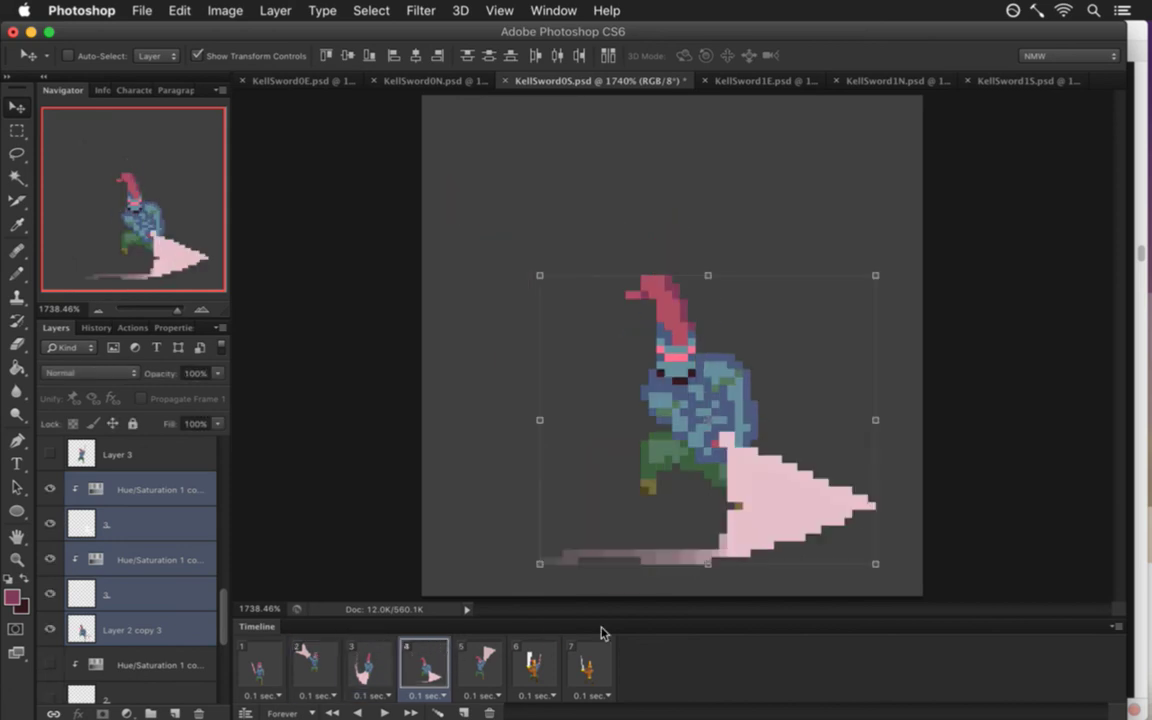
{"action": "left_click", "coordinate": [371, 655]}
{"action": "left_click", "coordinate": [425, 665]}
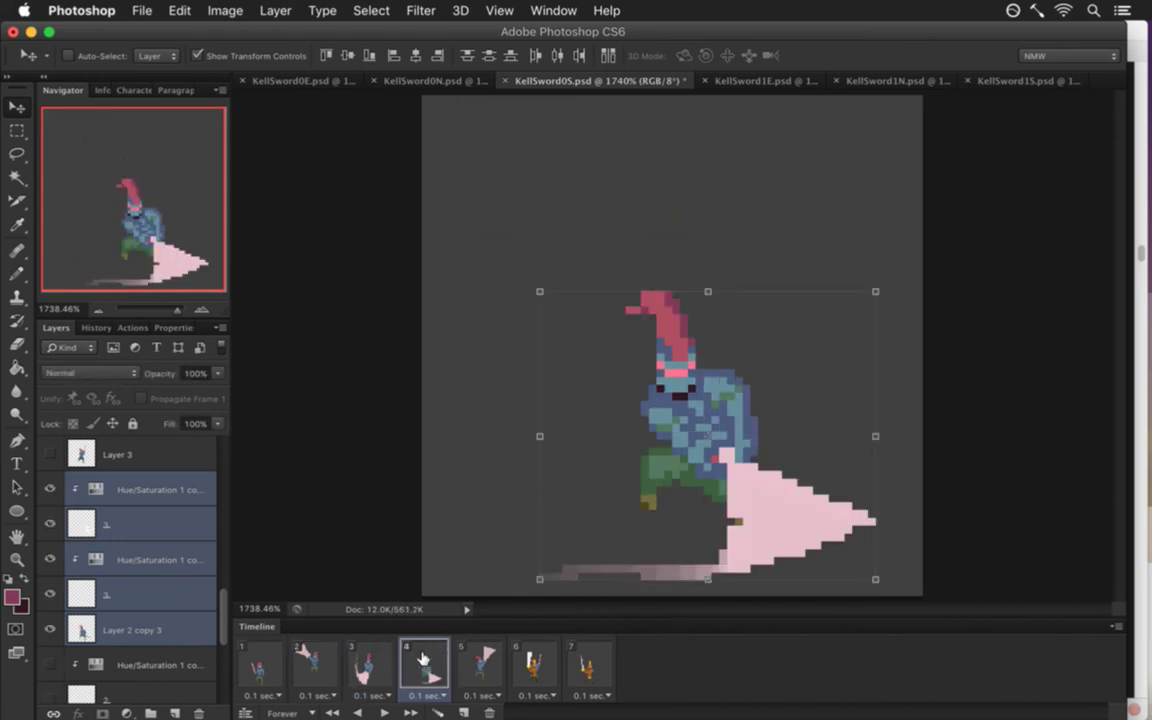
Play the animation briefly and examine the character's movement through frames 2 to 4.
{"action": "left_click", "coordinate": [478, 670]}
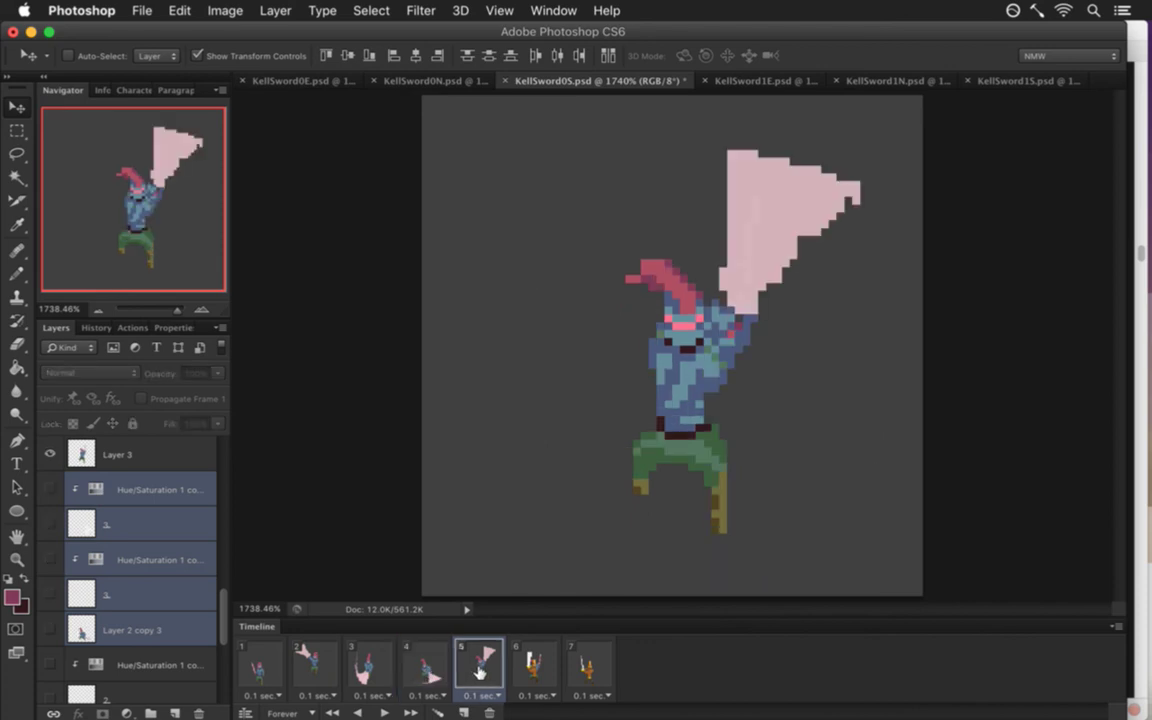
{"action": "left_click", "coordinate": [384, 712]}
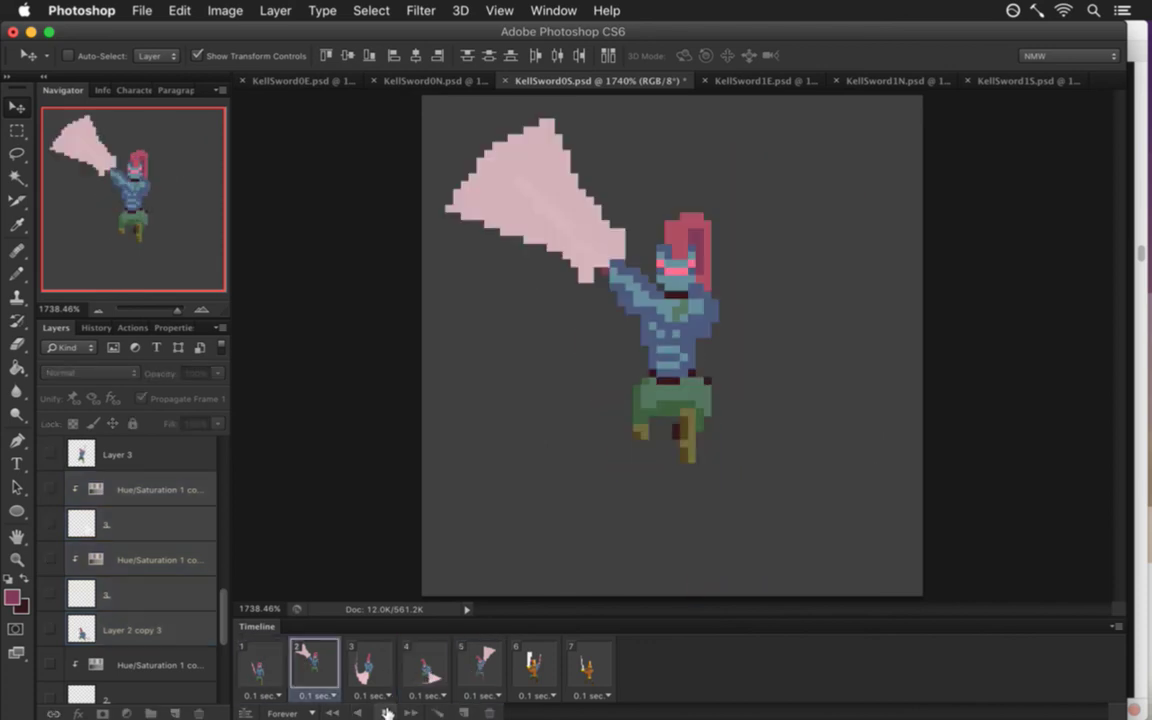
{"action": "left_click", "coordinate": [386, 712]}
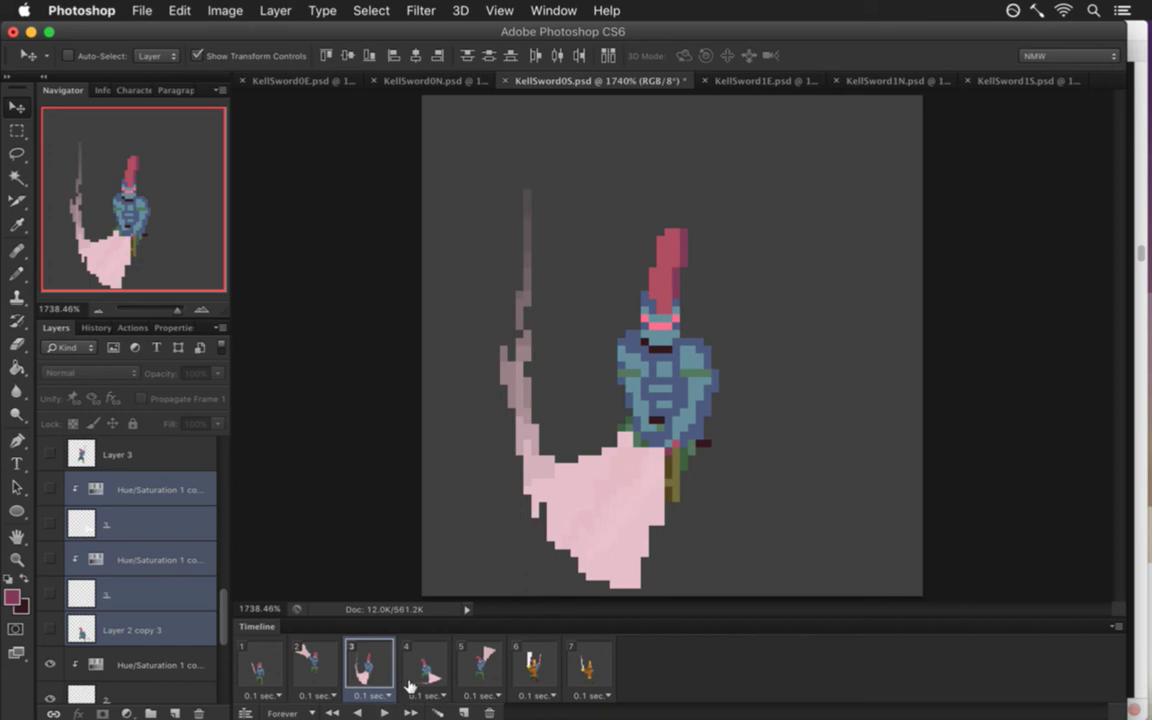
{"action": "left_click", "coordinate": [312, 662]}
{"action": "left_click", "coordinate": [372, 660]}
{"action": "left_click", "coordinate": [427, 662]}
In frame 3, select Layer 2 copy 2 with its swoosh and Hue/Saturation layers and move them five pixels up.
{"action": "left_click", "coordinate": [370, 662]}
{"action": "left_click", "coordinate": [160, 664]}
{"action": "scroll", "coordinate": [229, 618], "scroll_direction": "down", "scroll_amount": 5}
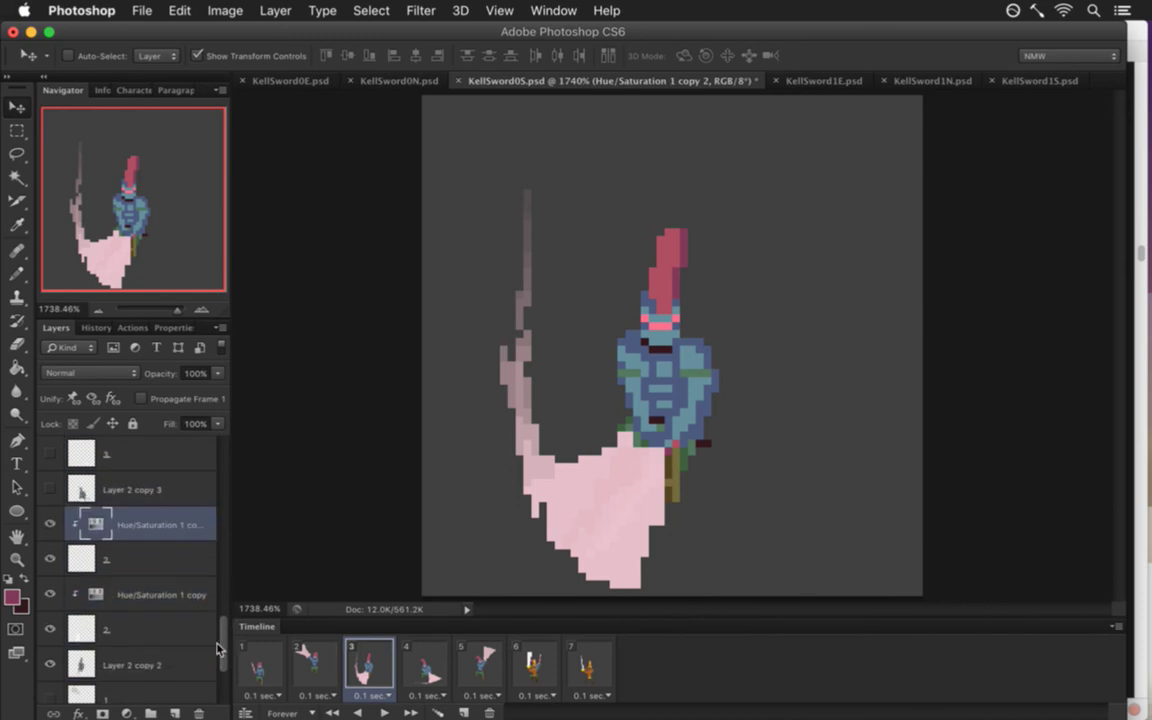
{"action": "left_click", "coordinate": [167, 625], "text": "shift"}
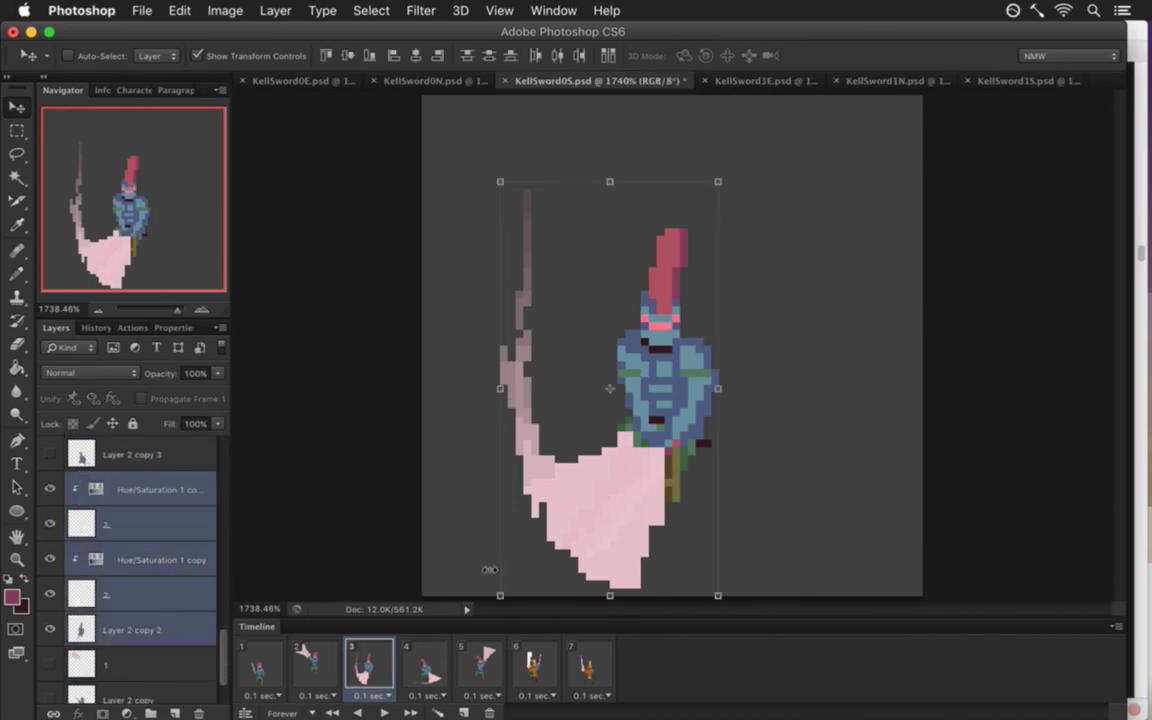
{"action": "key", "text": "Up"}
{"action": "key", "text": "Up"}
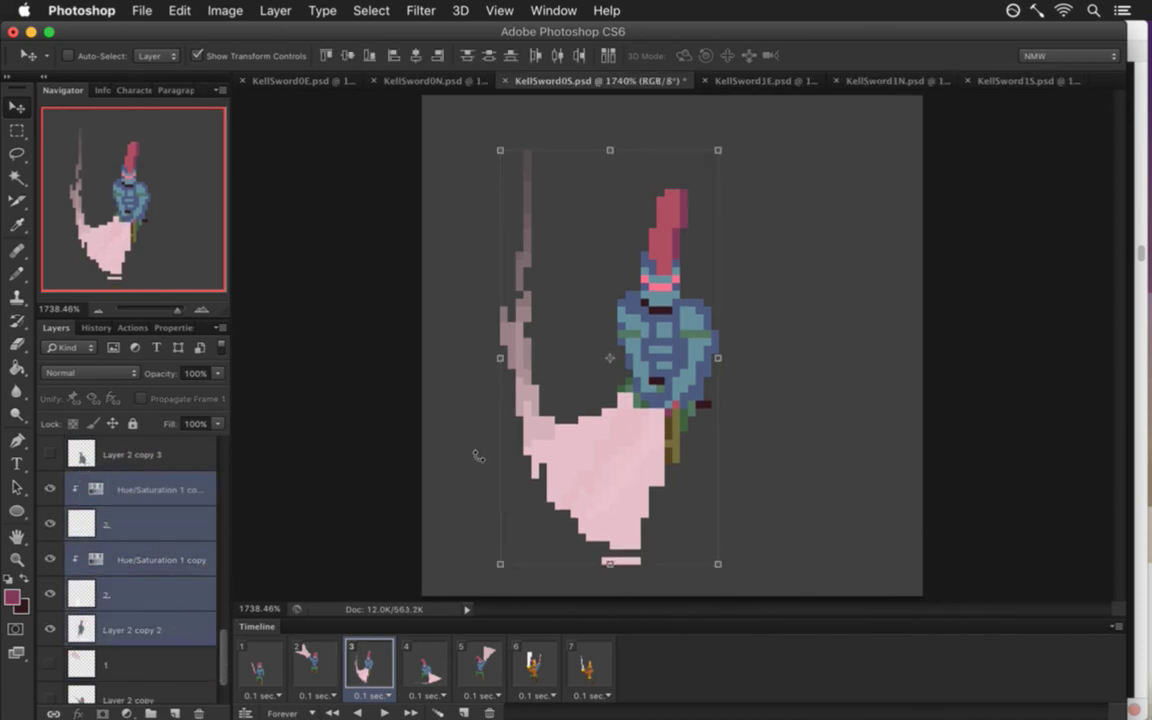
Compare the raised frame 3 character with frames 2 and 4.
{"action": "left_click", "coordinate": [312, 662]}
{"action": "left_click", "coordinate": [368, 662]}
{"action": "left_click", "coordinate": [424, 666]}
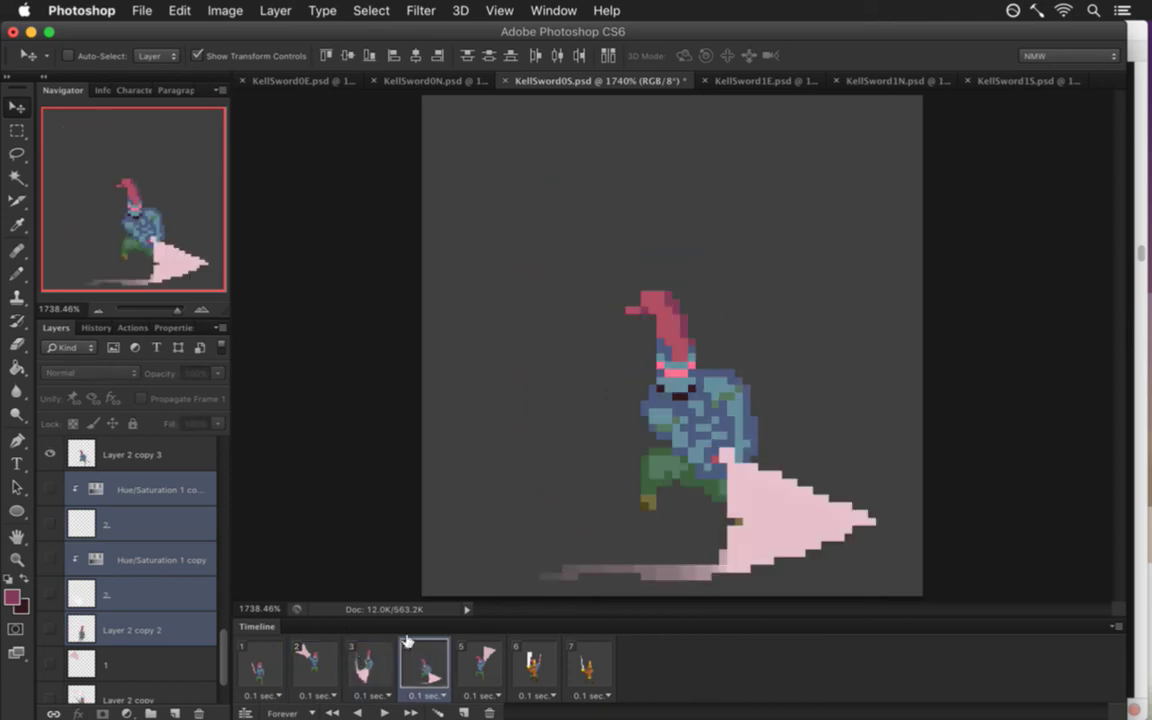
{"action": "left_click", "coordinate": [312, 662]}
{"action": "left_click", "coordinate": [368, 660]}
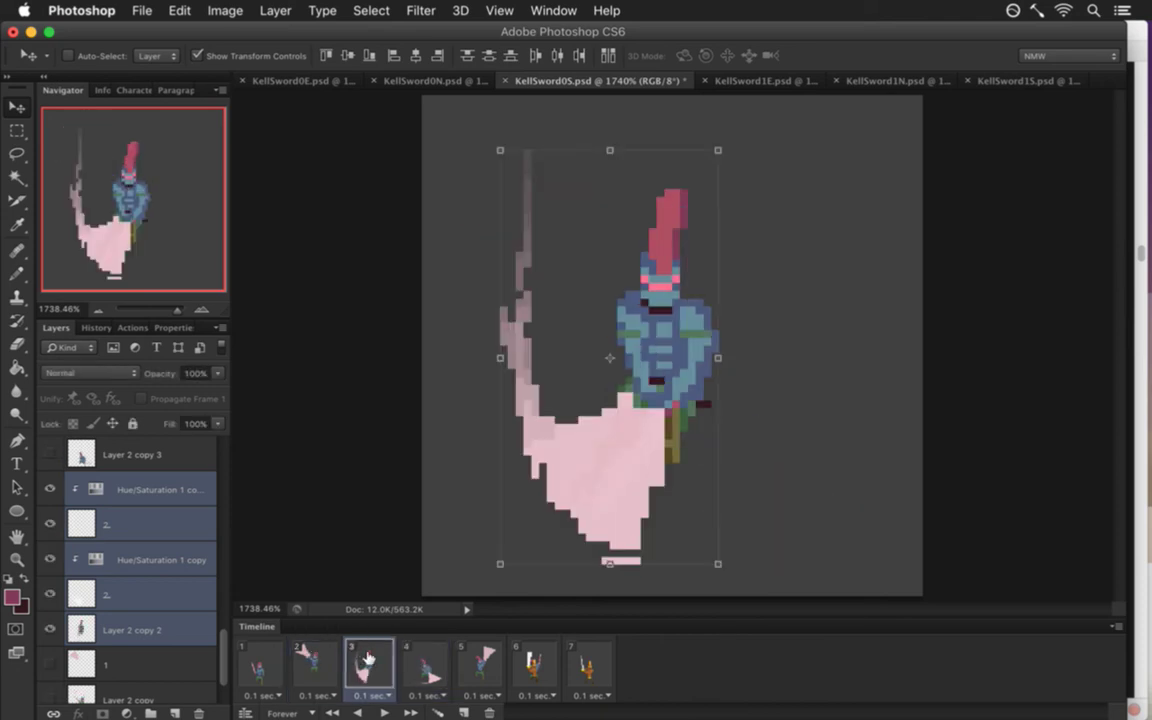
{"action": "left_click", "coordinate": [425, 663]}
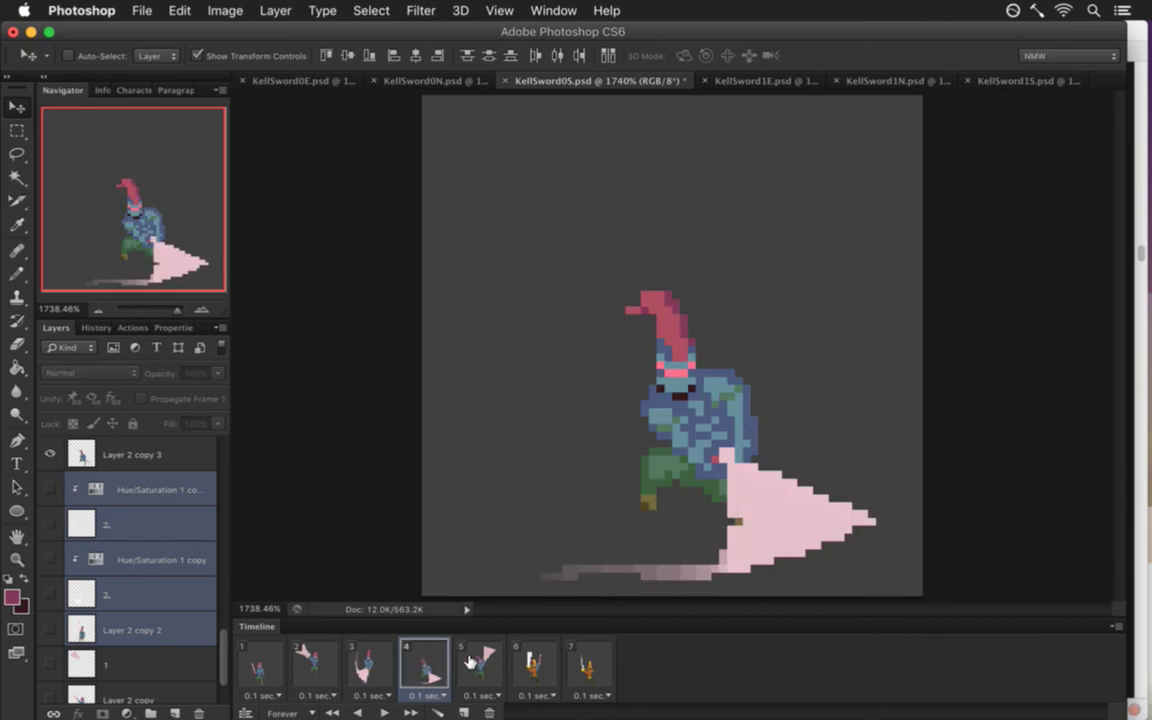
In frame 5, select Layer 3 and swoosh layer 4 and move them two pixels right.
{"action": "left_click", "coordinate": [474, 662]}
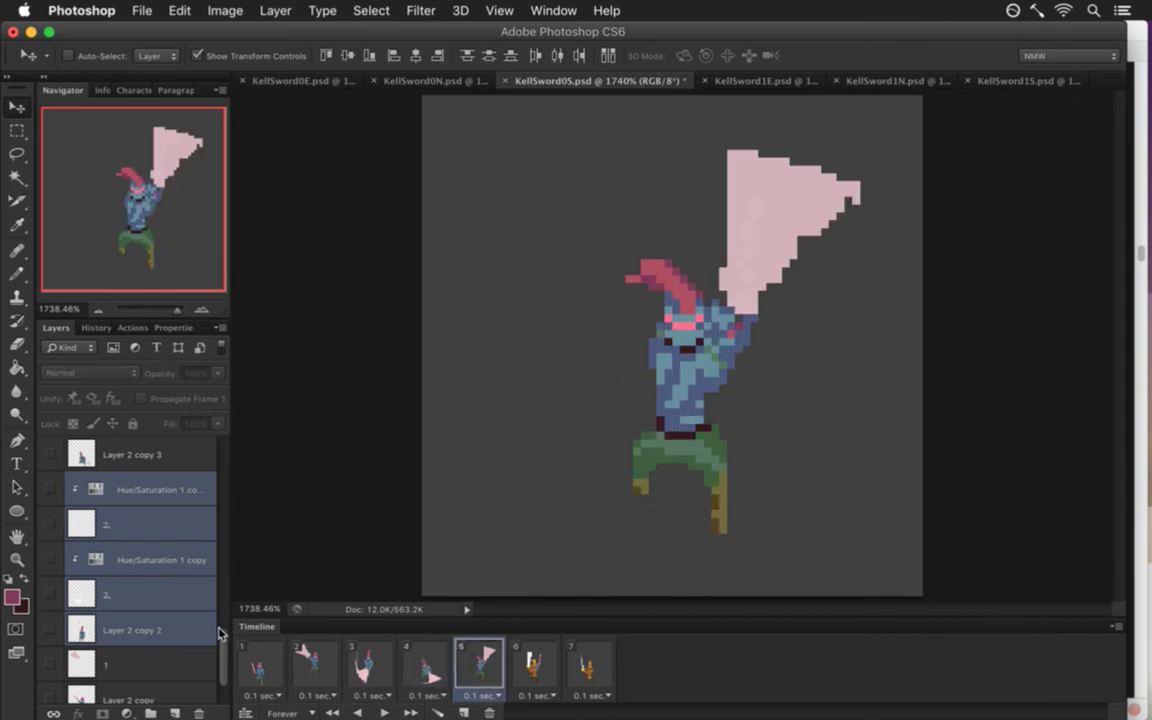
{"action": "scroll", "coordinate": [215, 620], "scroll_direction": "up", "scroll_amount": 8}
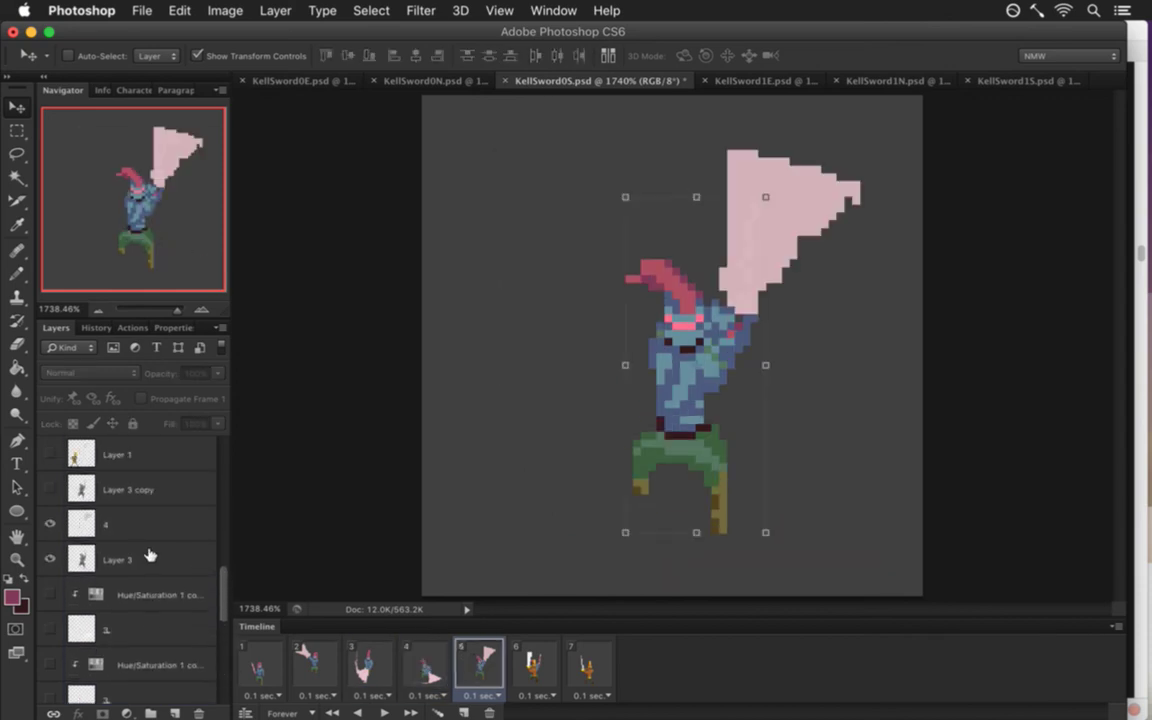
{"action": "left_click", "coordinate": [148, 556]}
{"action": "left_click", "coordinate": [162, 524], "text": "shift"}
{"action": "key", "text": "Right"}
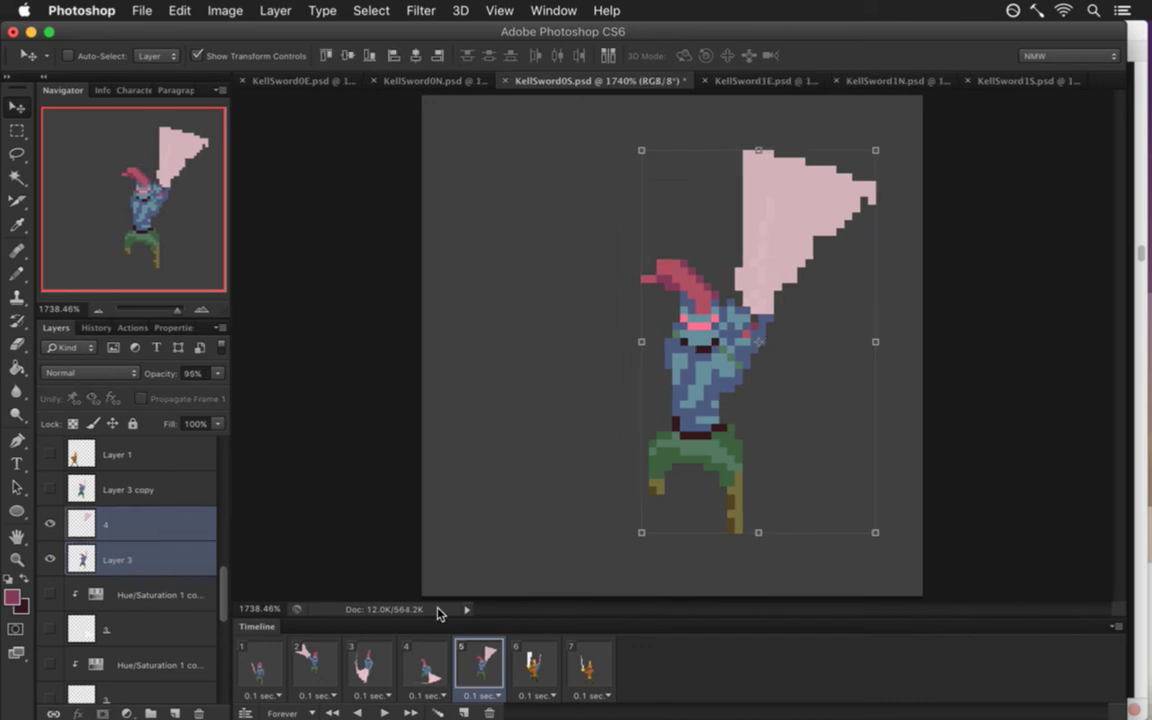
In frame 6, hide the orange reference body covering the blue character on Layer 3 copy and save the file.
{"action": "left_click", "coordinate": [536, 663]}
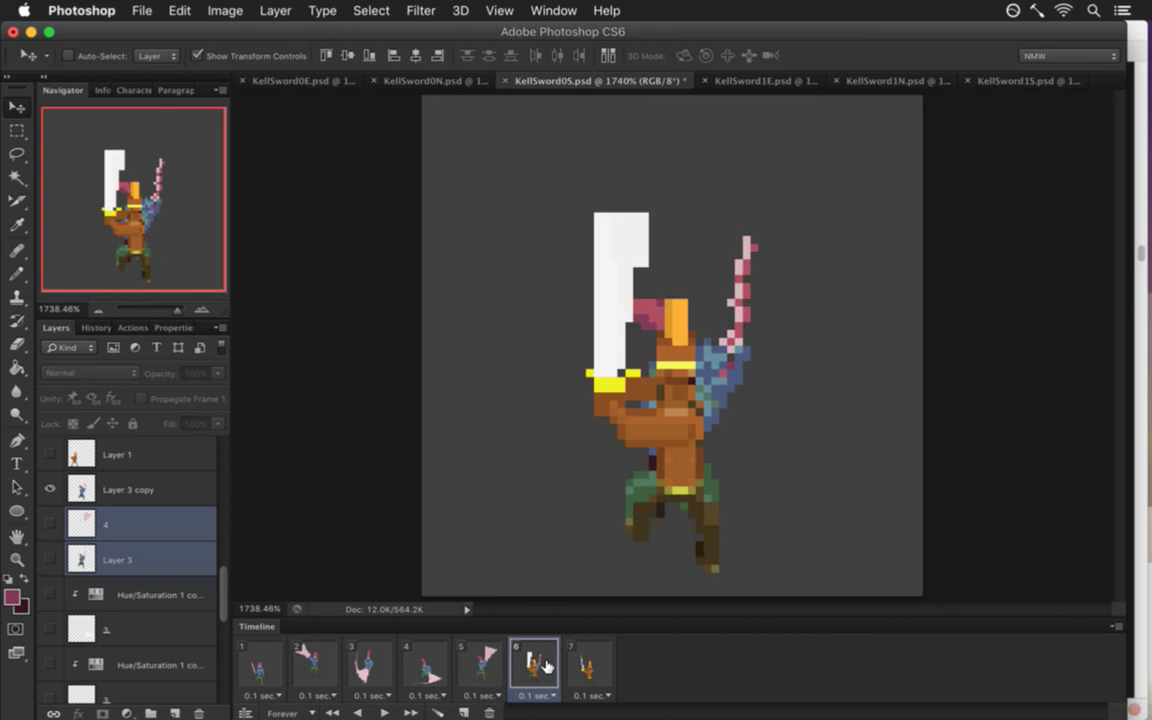
{"action": "left_click", "coordinate": [586, 668]}
{"action": "left_click", "coordinate": [536, 670]}
{"action": "left_click", "coordinate": [498, 663]}
{"action": "left_click", "coordinate": [540, 663]}
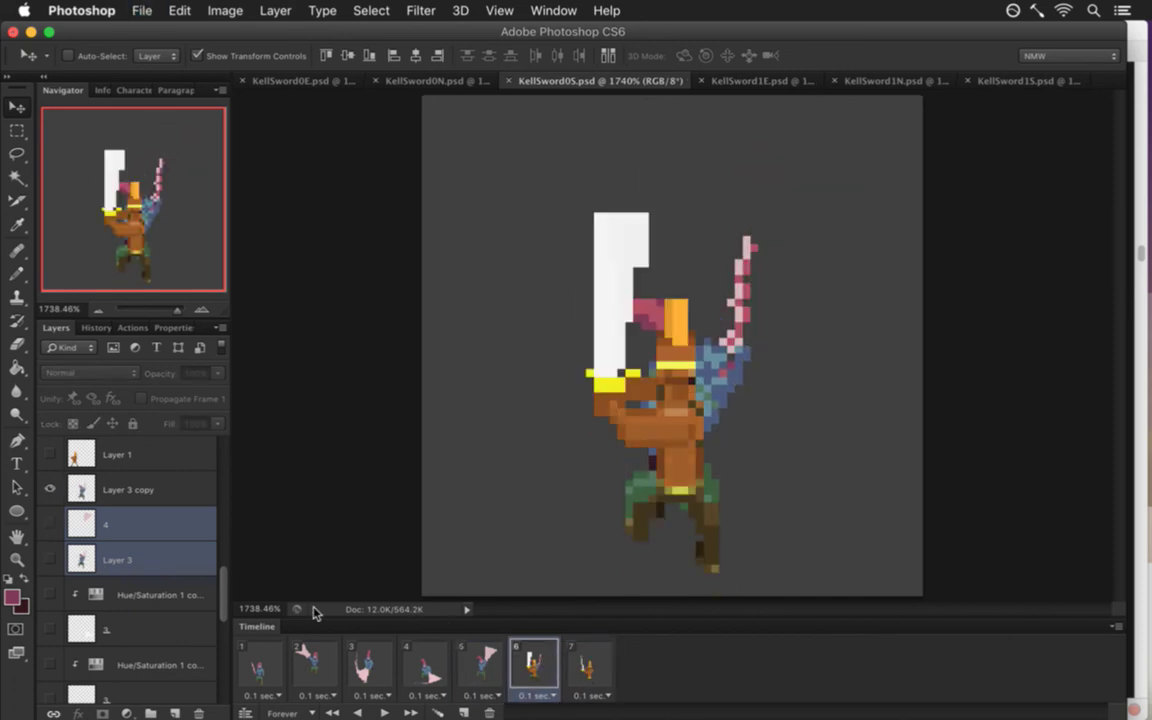
{"action": "left_click", "coordinate": [163, 489]}
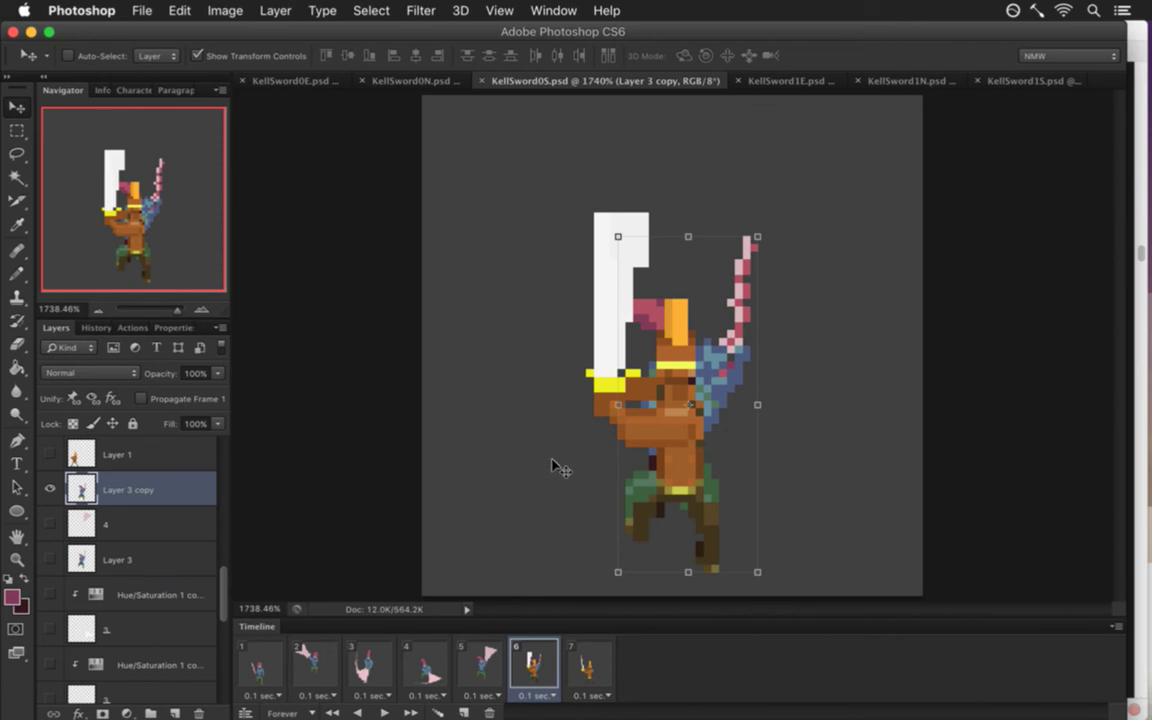
{"action": "scroll", "coordinate": [205, 545], "scroll_direction": "up", "scroll_amount": 5}
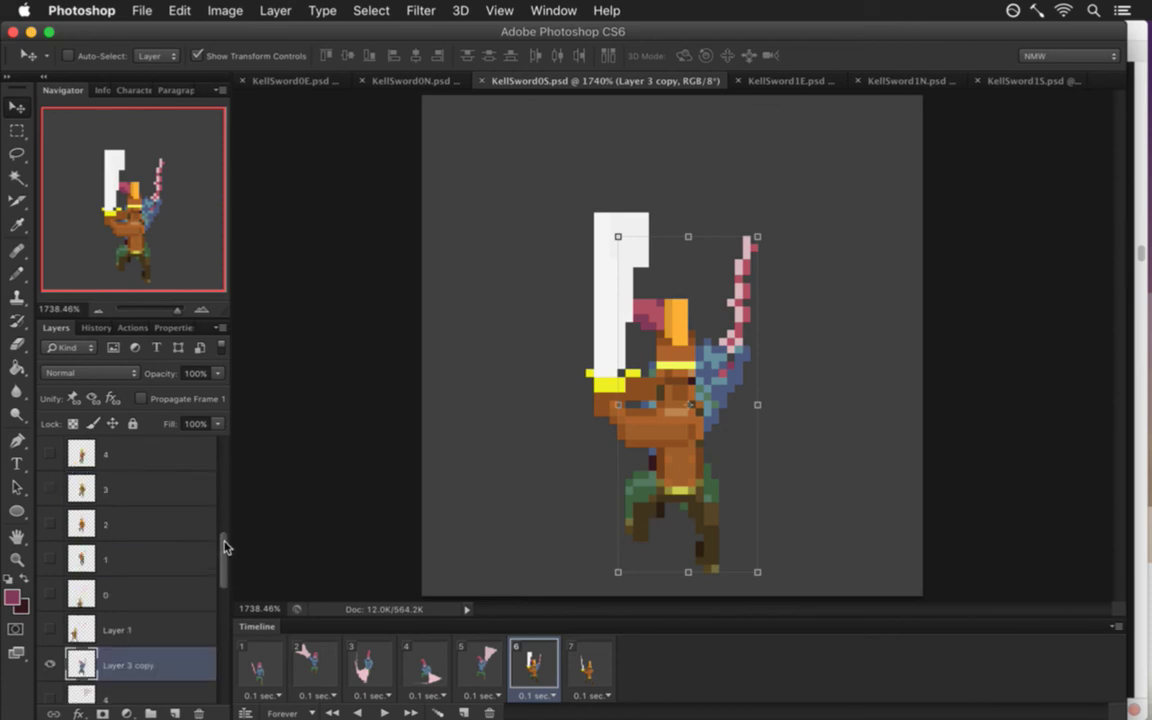
{"action": "left_click", "coordinate": [50, 520]}
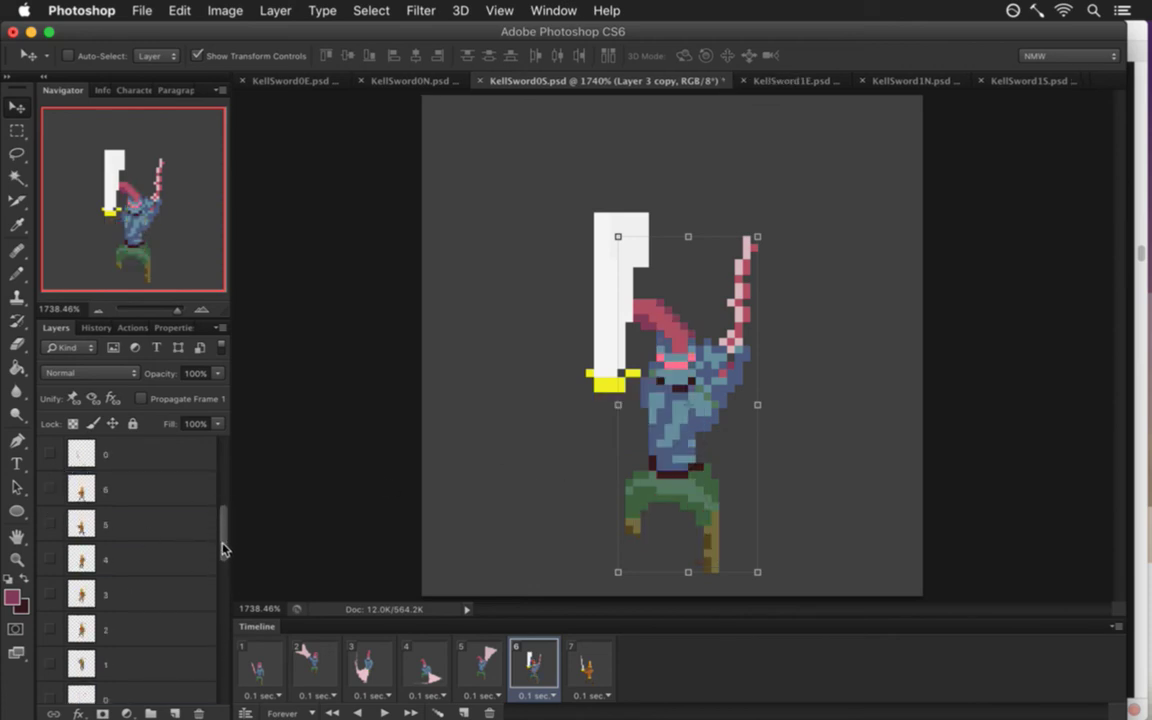
{"action": "key", "text": "super+s"}
In frame 6, hide the lower sword layer 5 that carries the yellow hilt.
{"action": "left_click_drag", "start_coordinate": [222, 525], "coordinate": [226, 455]}
{"action": "left_click", "coordinate": [117, 524]}
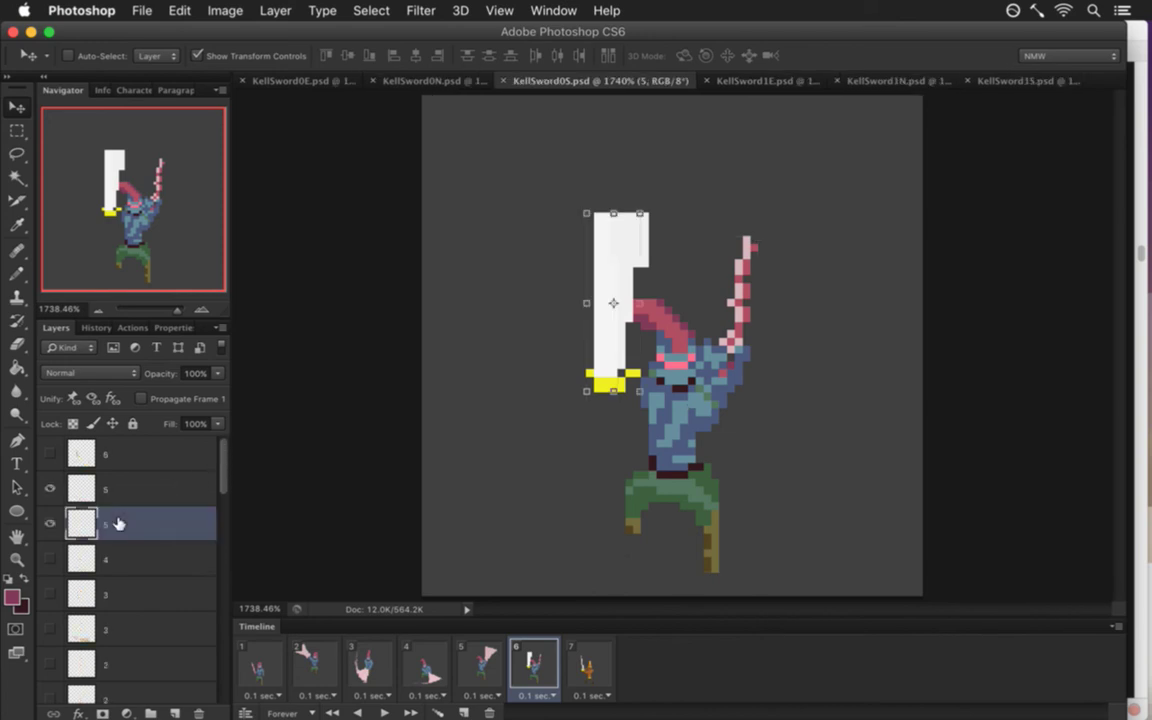
{"action": "left_click", "coordinate": [51, 521]}
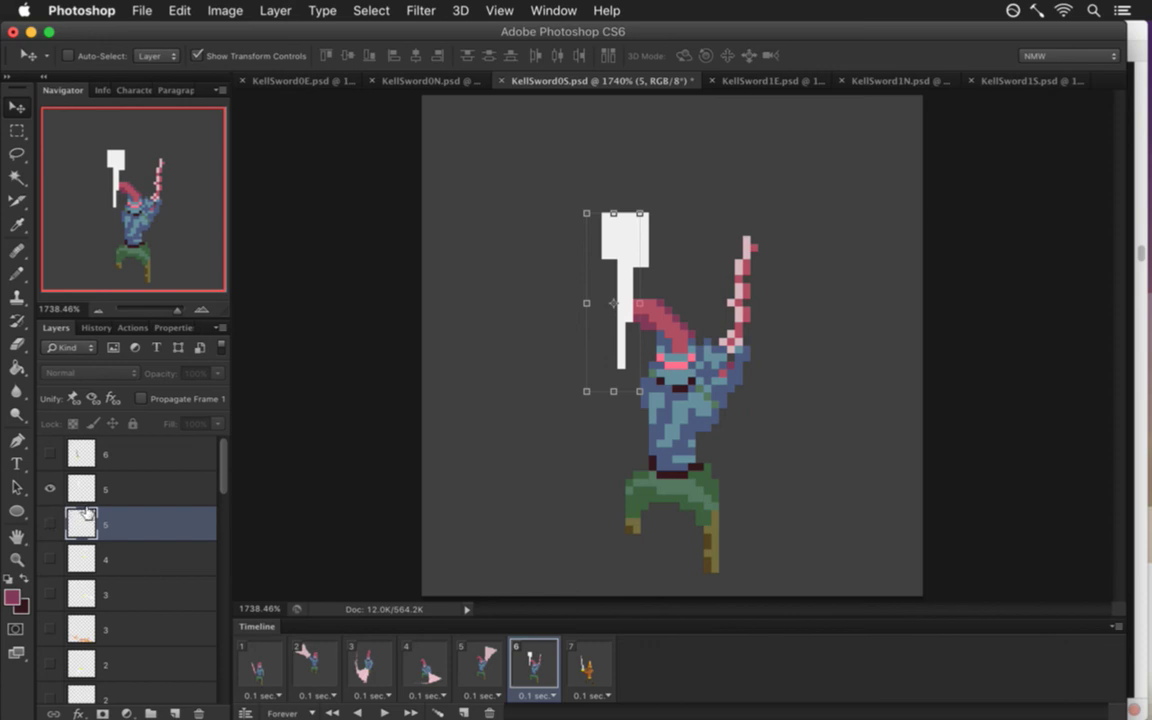
Select Layer 3 copy and compare the character's pose in frame 6 with frame 5.
{"action": "left_click_drag", "start_coordinate": [208, 440], "coordinate": [212, 604]}
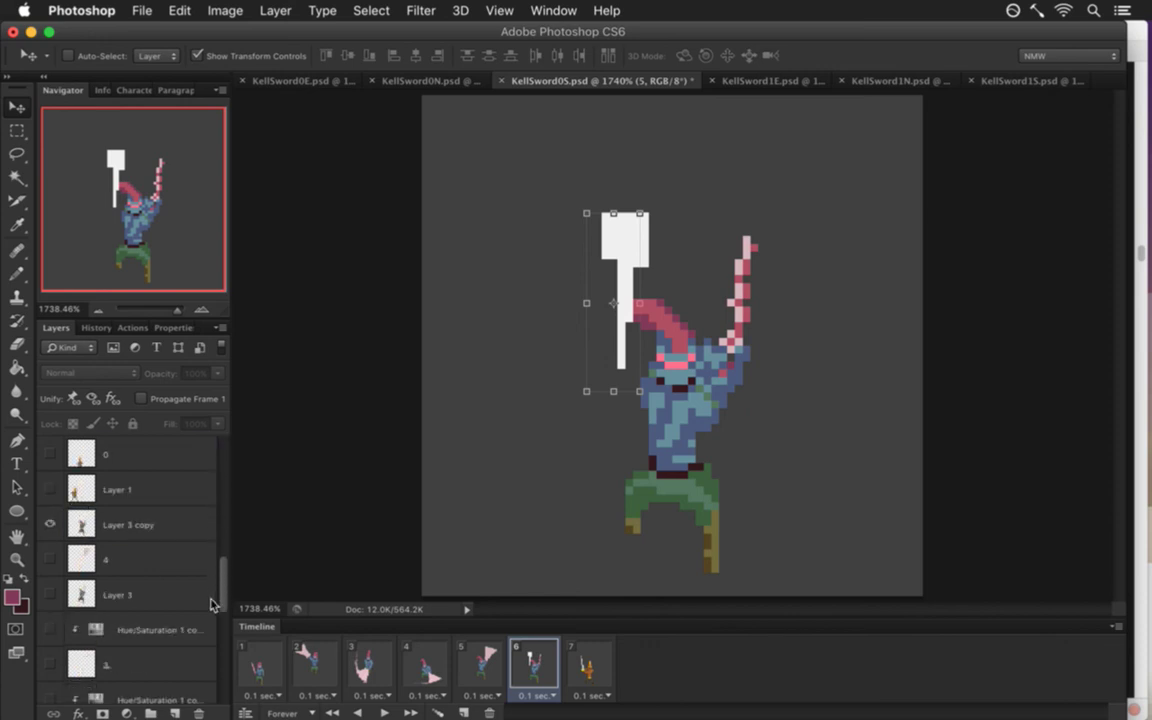
{"action": "left_click", "coordinate": [178, 530]}
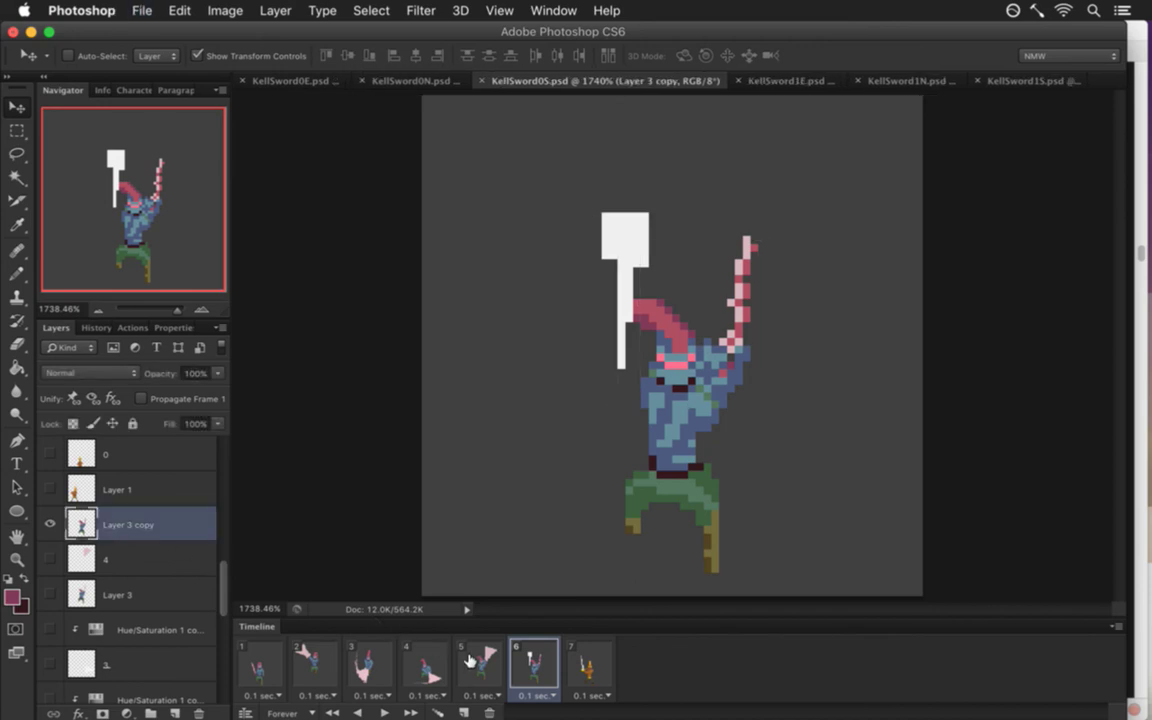
{"action": "left_click", "coordinate": [472, 662]}
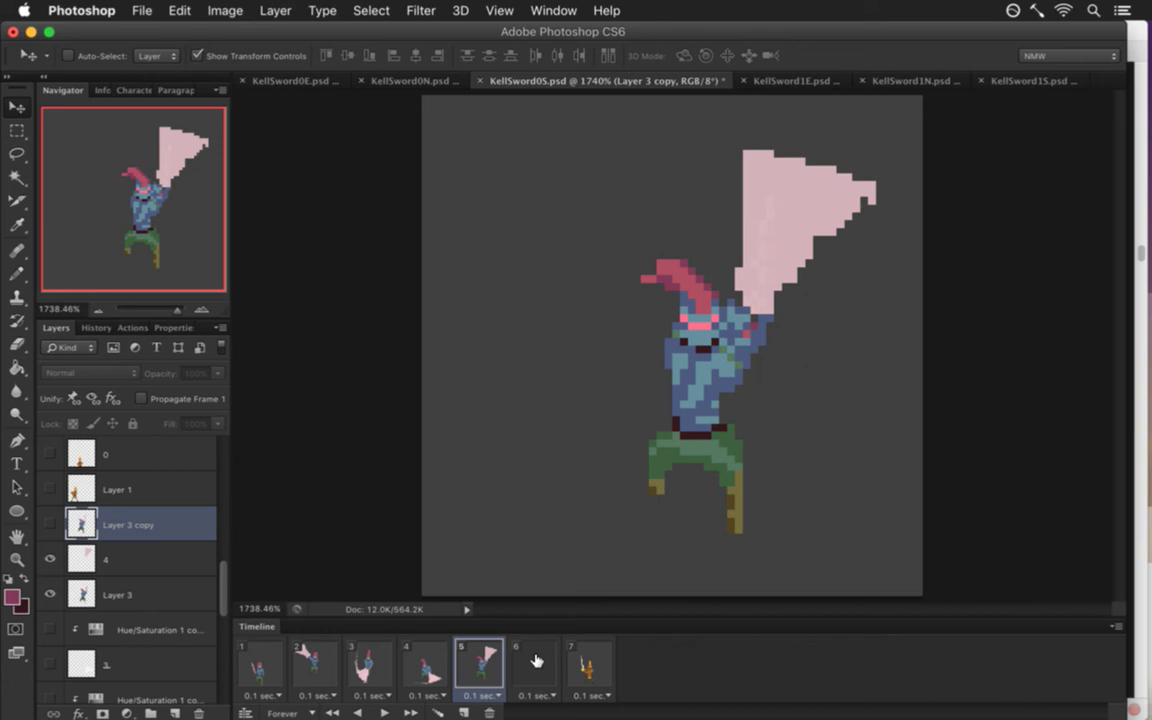
{"action": "left_click", "coordinate": [537, 661]}
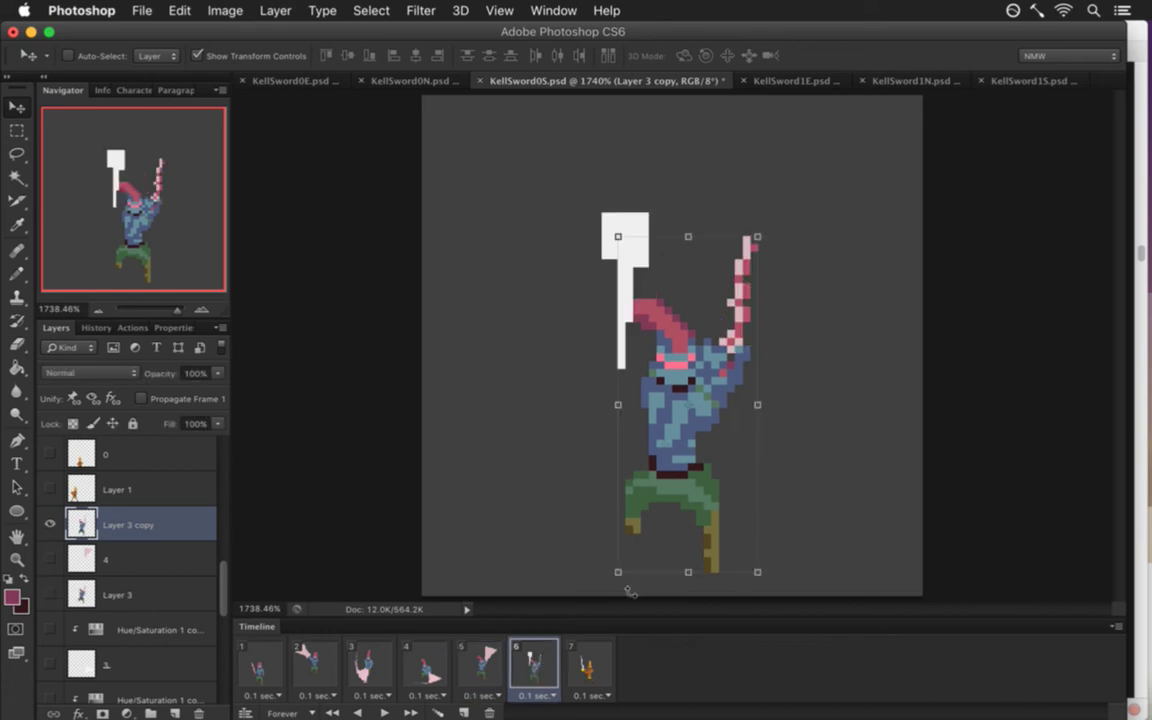
{"action": "key", "text": "m"}
In frame 5, hide swoosh layer 4 and paint the sword's light pink edge as a continuous strip on Layer 3.
{"action": "left_click", "coordinate": [470, 664]}
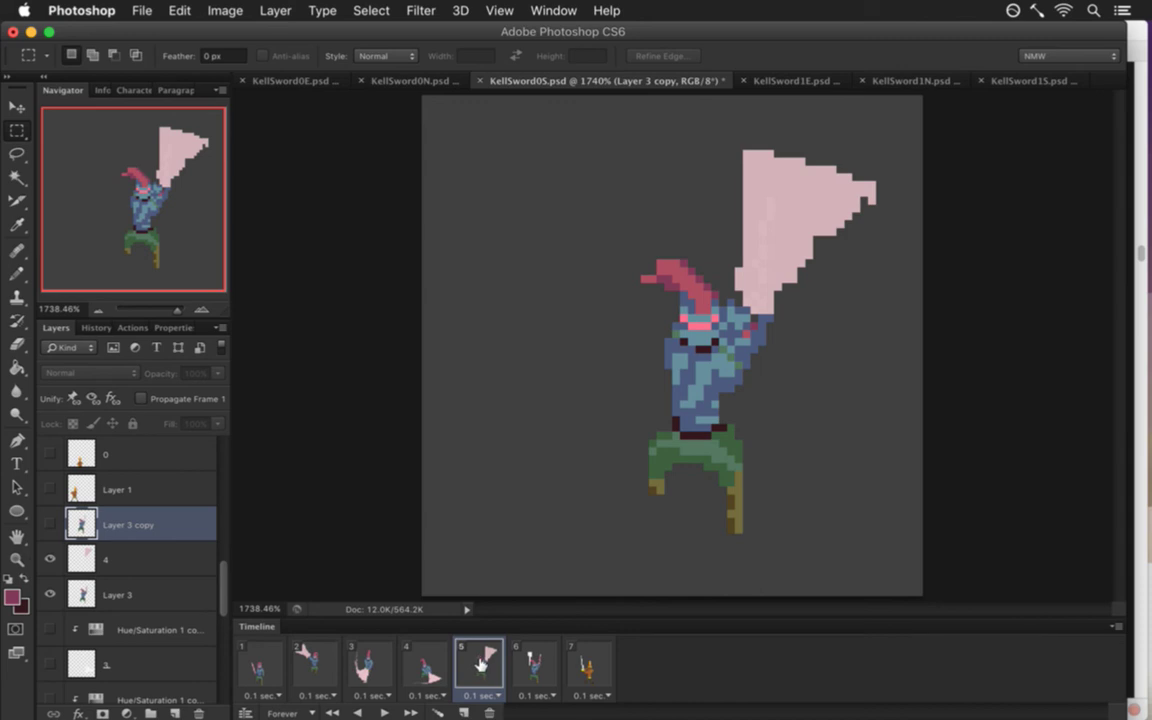
{"action": "left_click", "coordinate": [50, 559]}
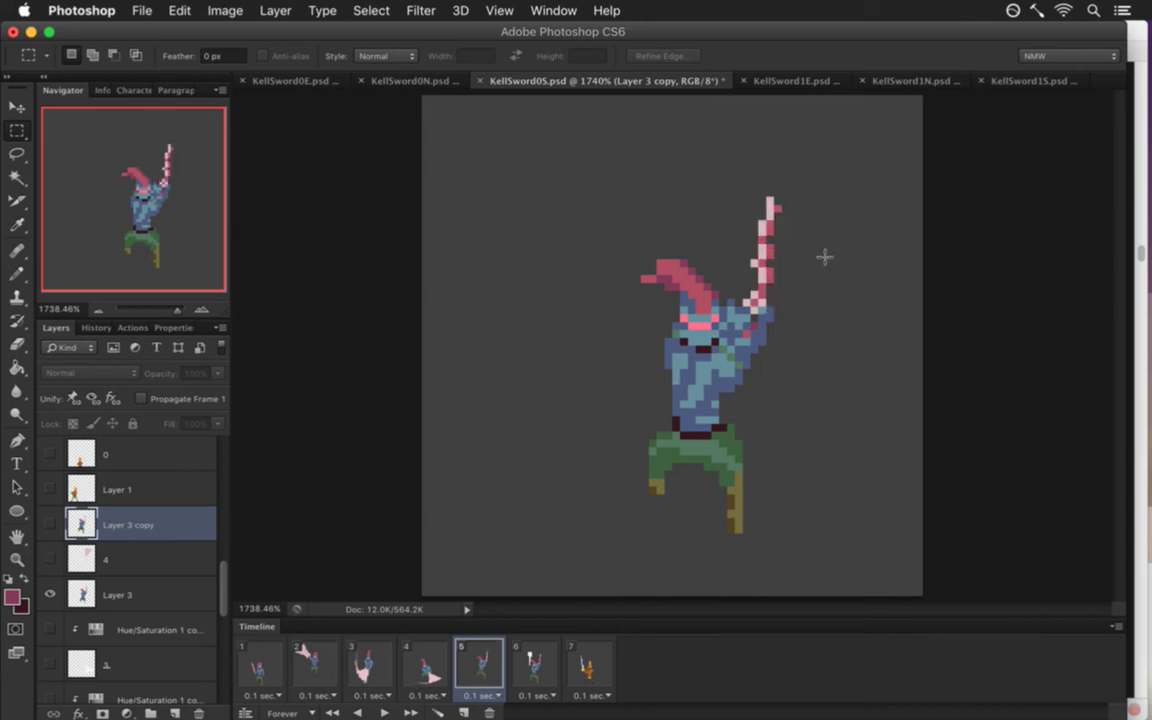
{"action": "key", "text": "i"}
{"action": "left_click", "coordinate": [770, 262]}
{"action": "key", "text": "b"}
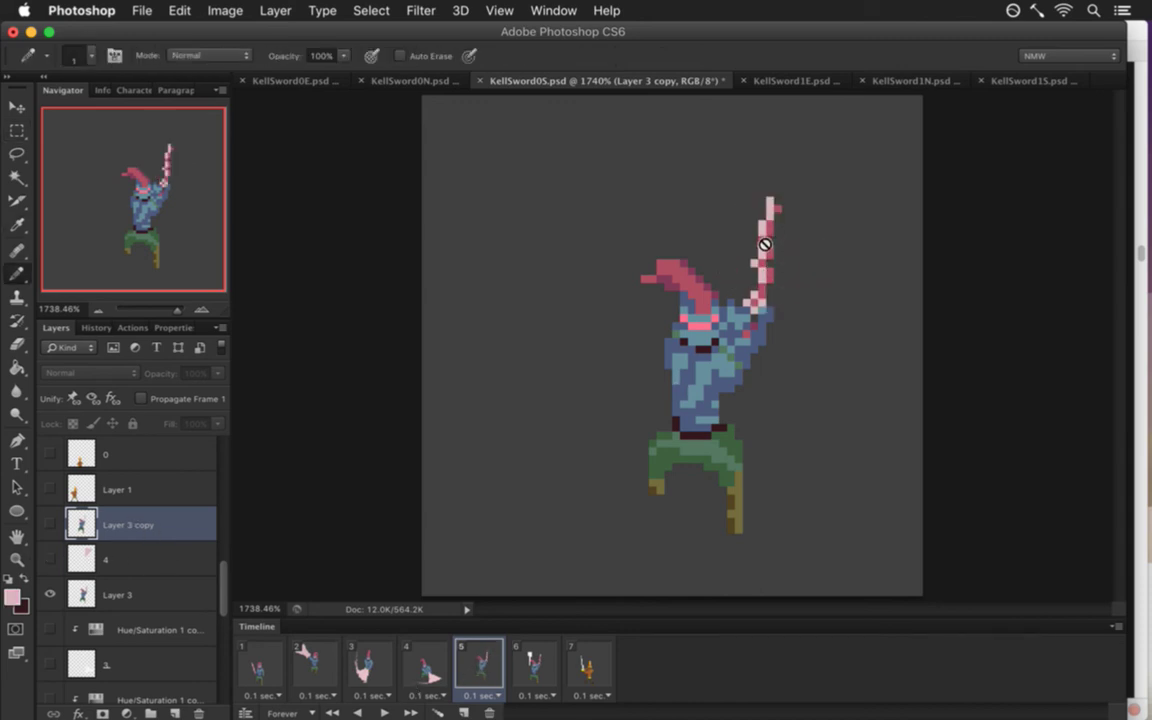
{"action": "left_click", "coordinate": [145, 590]}
{"action": "key", "text": "i"}
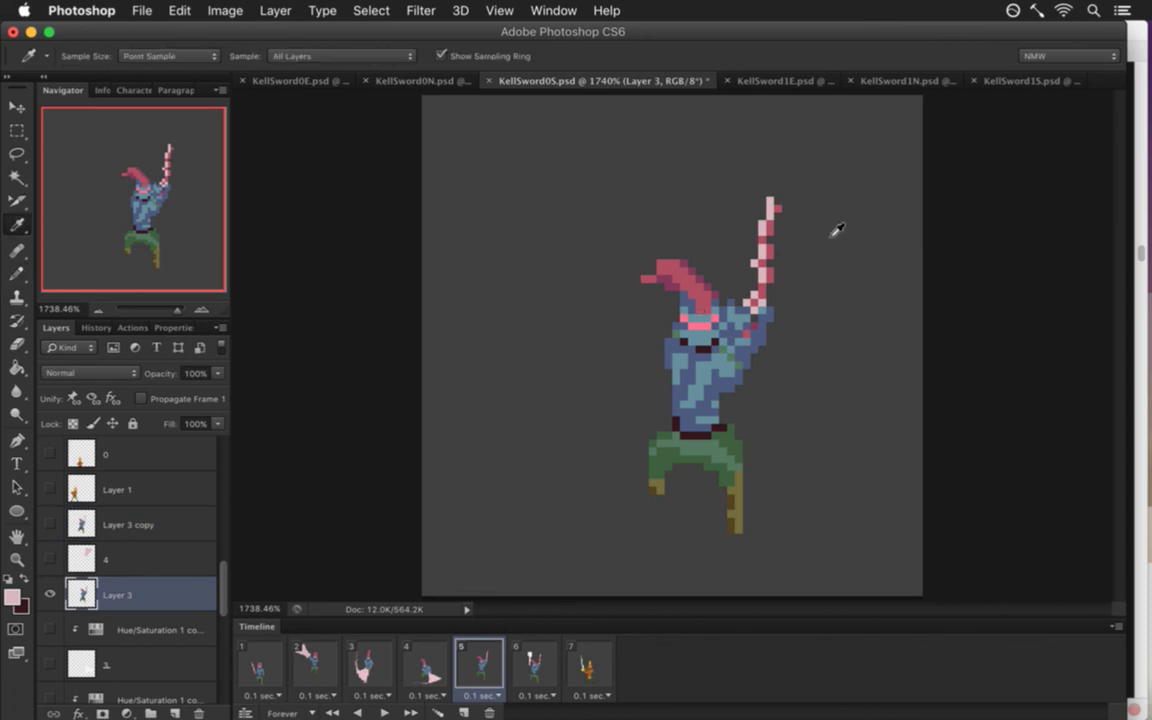
{"action": "key", "text": "b"}
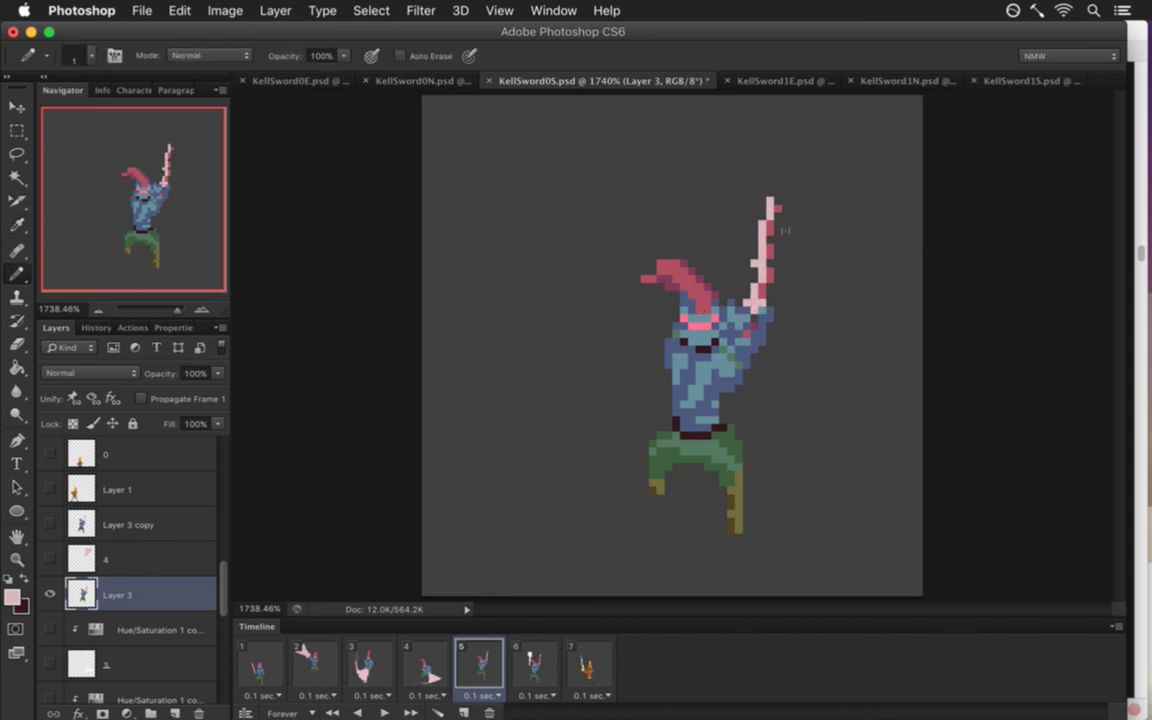
Erase the stray pixels beside the frame 5 blade and fill its outer edge with the sampled dark pink.
{"action": "key", "text": "e"}
{"action": "key", "text": "i"}
{"action": "left_click", "coordinate": [771, 253]}
{"action": "key", "text": "b"}
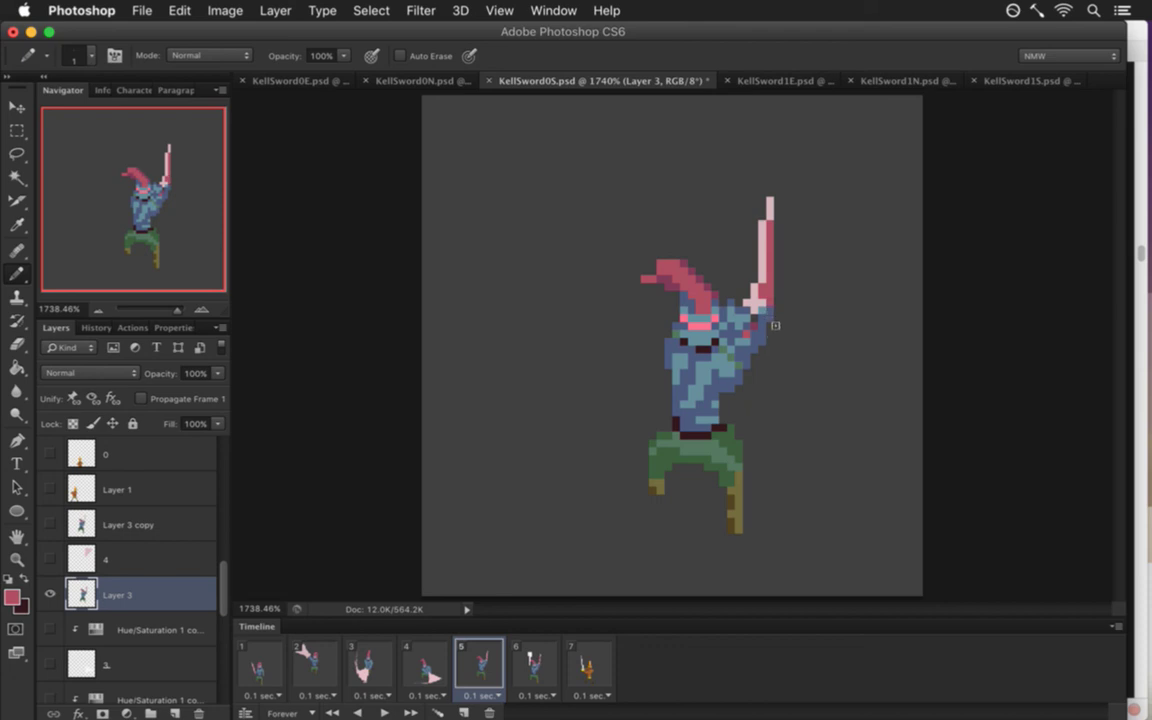
Clean up the pixels below the frame 5 sword hilt, retouch the raised arm with sampled blue, and save.
{"action": "key", "text": "e"}
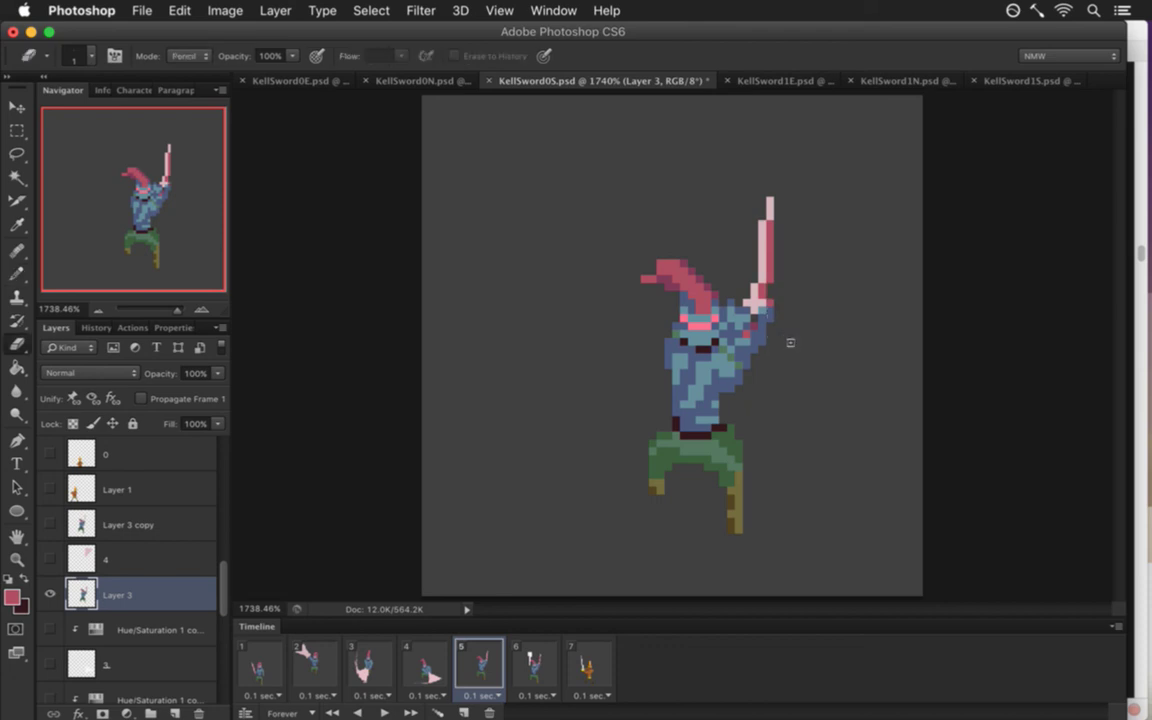
{"action": "key", "text": "b"}
{"action": "left_click", "coordinate": [754, 333], "text": "alt"}
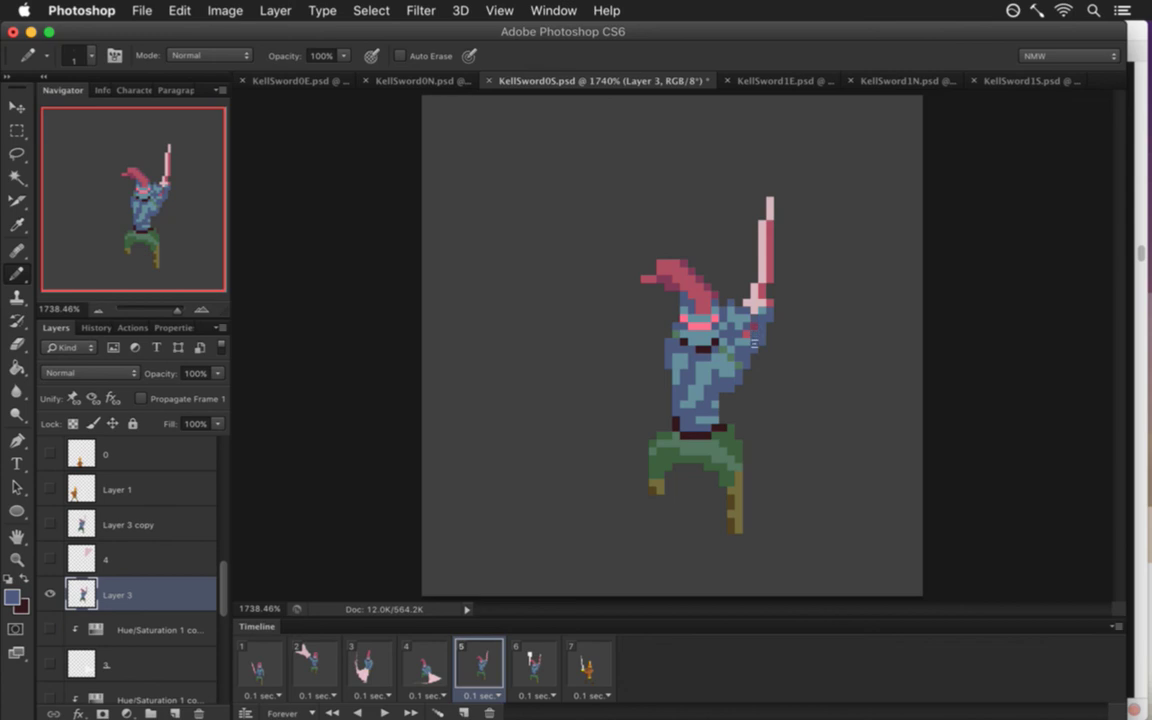
{"action": "key", "text": "super+s"}
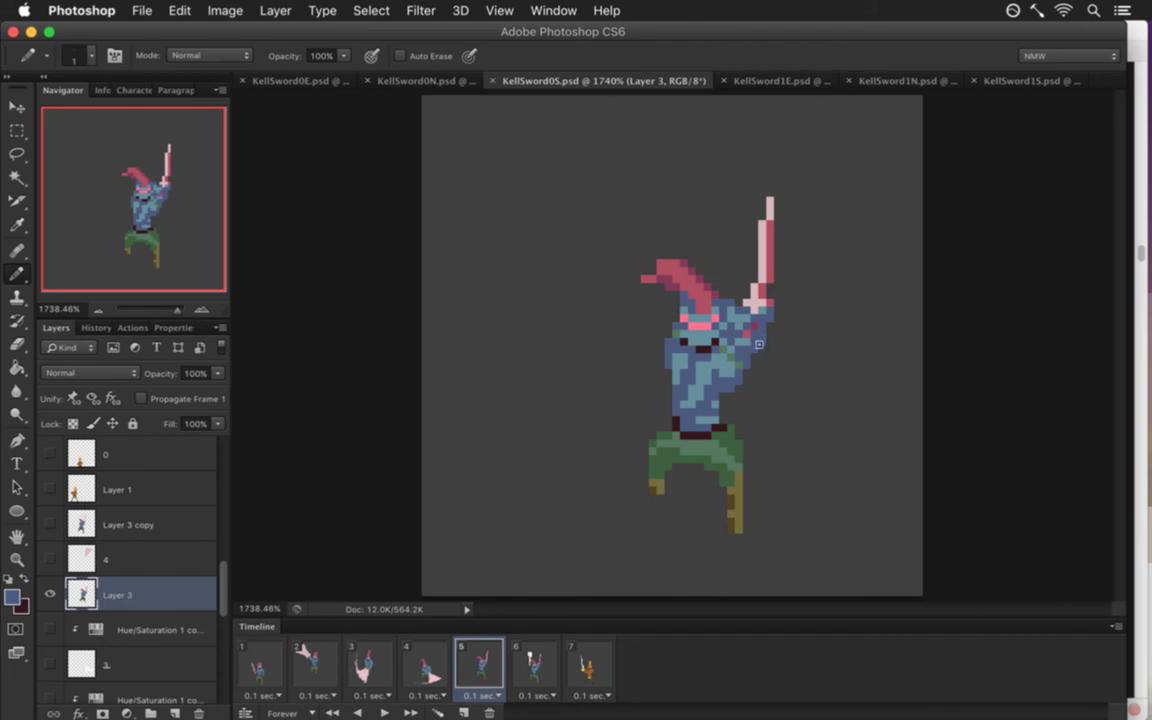
Refine the shading and outer edge of the raised arm on Layer 3, save, and show swoosh layer 4 again.
{"action": "left_click", "coordinate": [681, 309], "text": "alt"}
{"action": "left_click", "coordinate": [681, 390]}
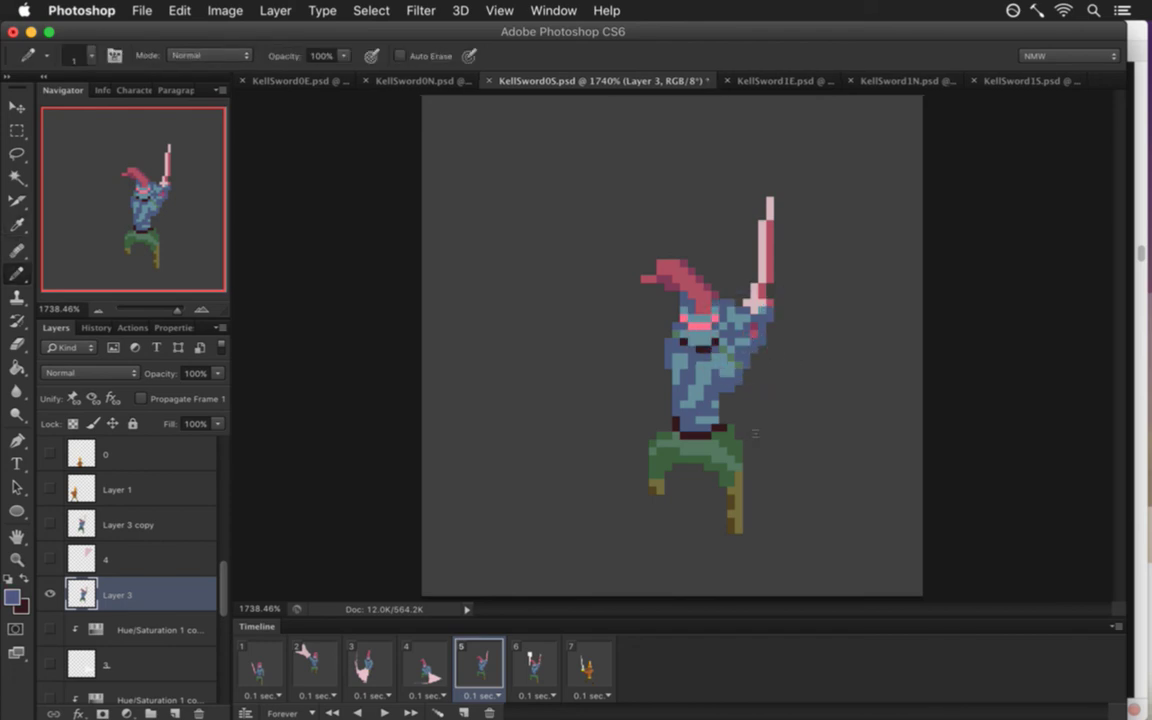
{"action": "key", "text": "e"}
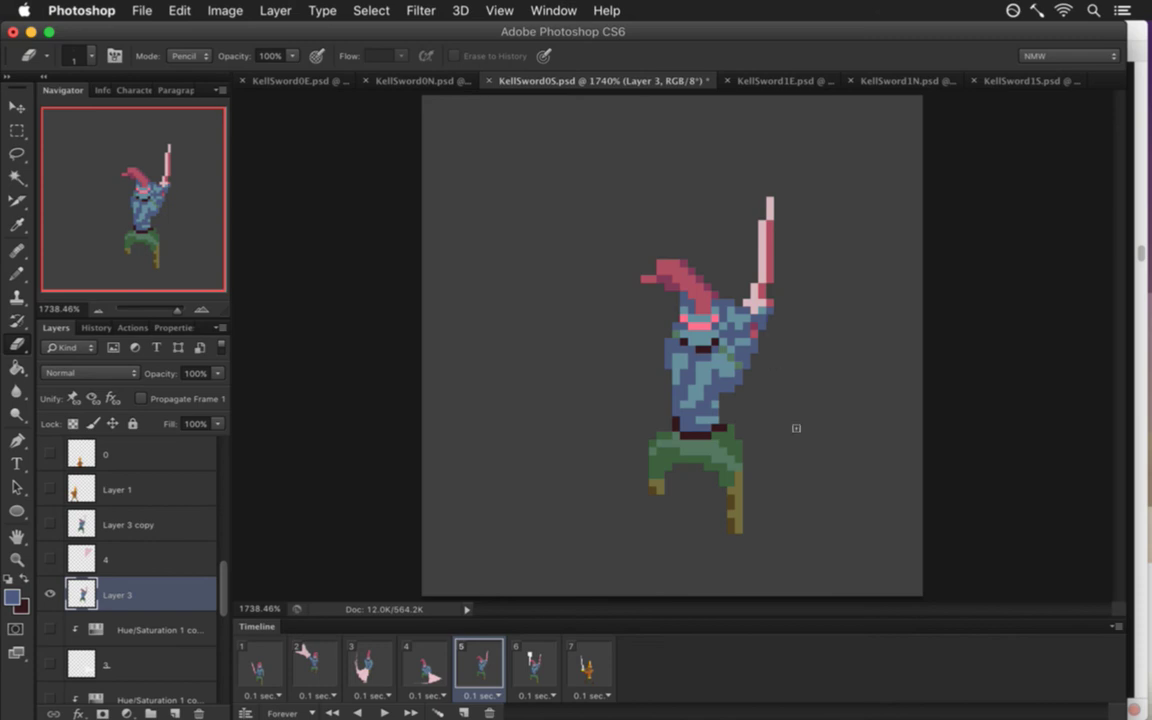
{"action": "key", "text": "super+s"}
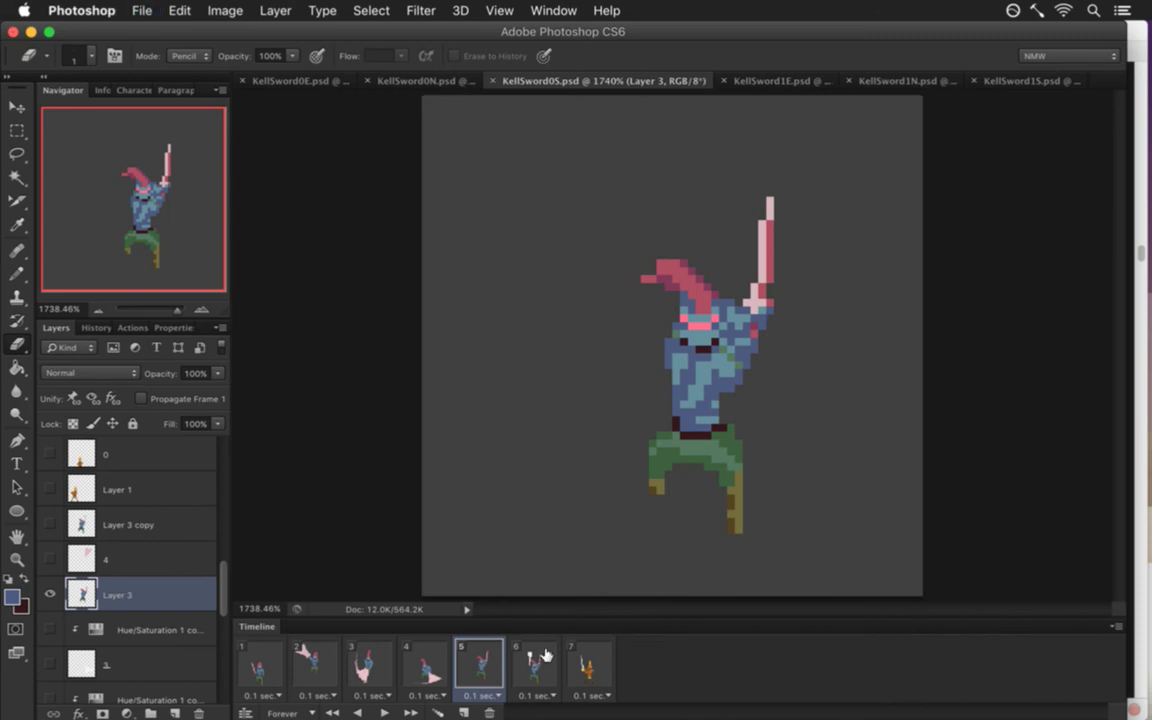
{"action": "left_click", "coordinate": [50, 559]}
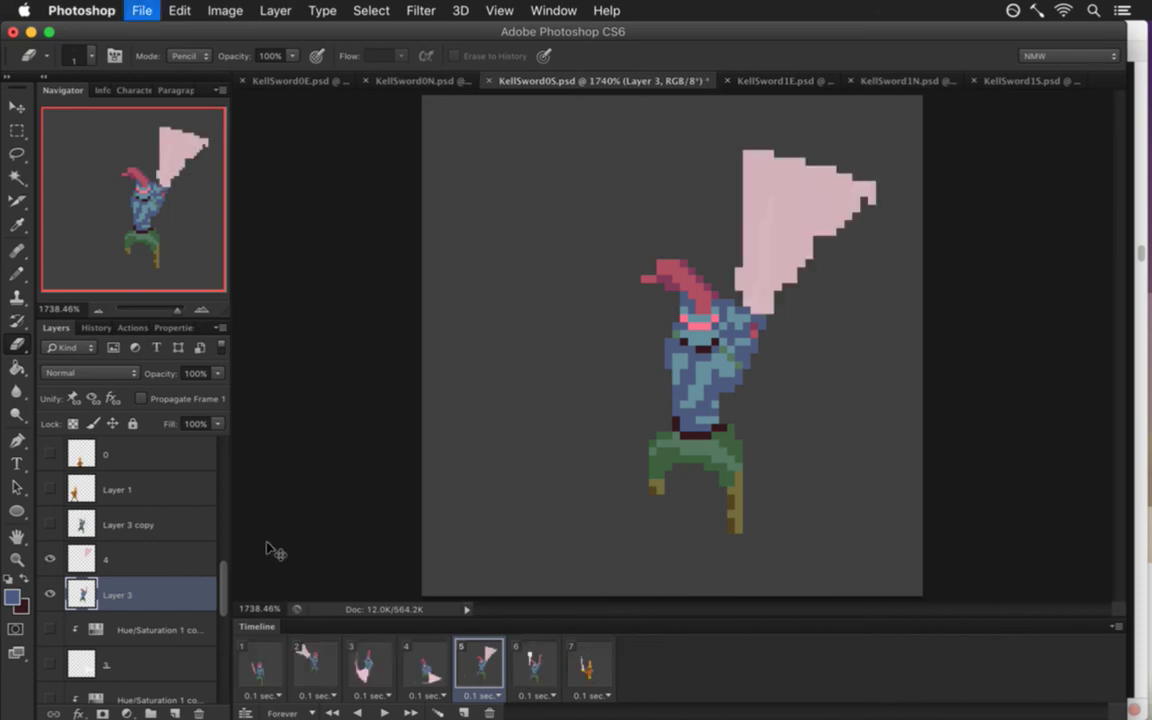
In frame 6, replace Layer 3 copy with a fresh duplicate of the retouched Layer 3 placed four pixels further left.
{"action": "left_click", "coordinate": [525, 662]}
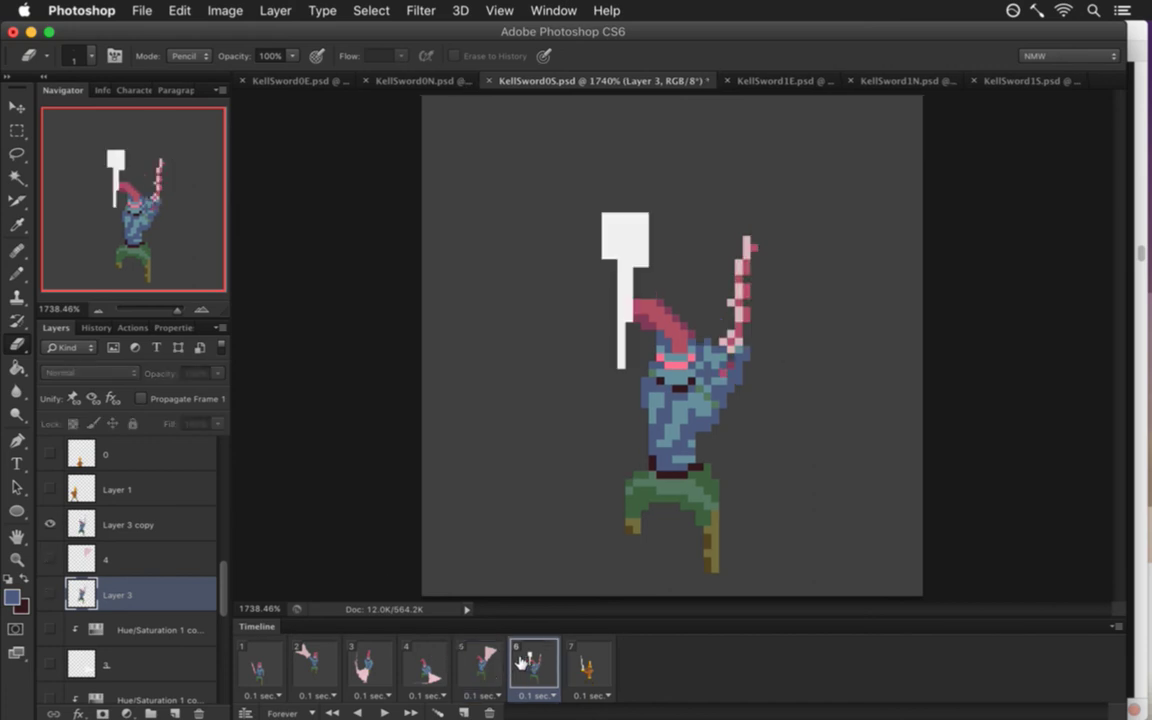
{"action": "left_click_drag", "start_coordinate": [103, 528], "coordinate": [198, 713]}
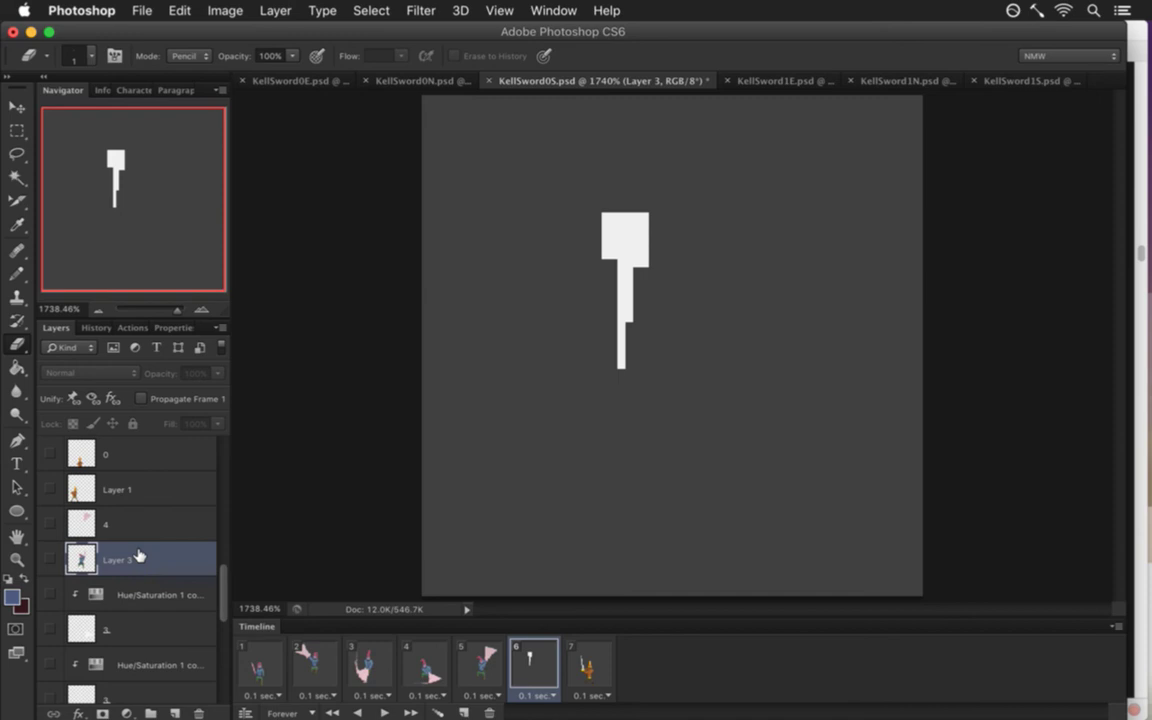
{"action": "key", "text": "super+z"}
{"action": "key", "text": "super+s"}
{"action": "left_click", "coordinate": [521, 660]}
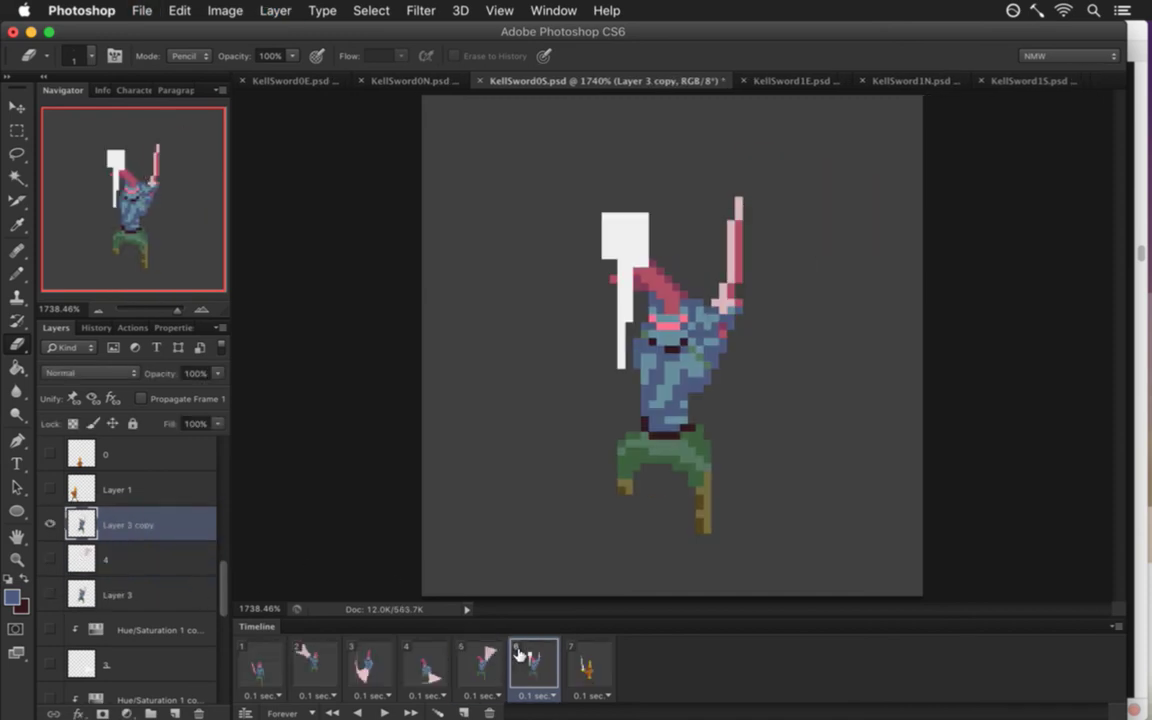
{"action": "key", "text": "m"}
{"action": "left_click", "coordinate": [485, 662]}
{"action": "left_click", "coordinate": [550, 665]}
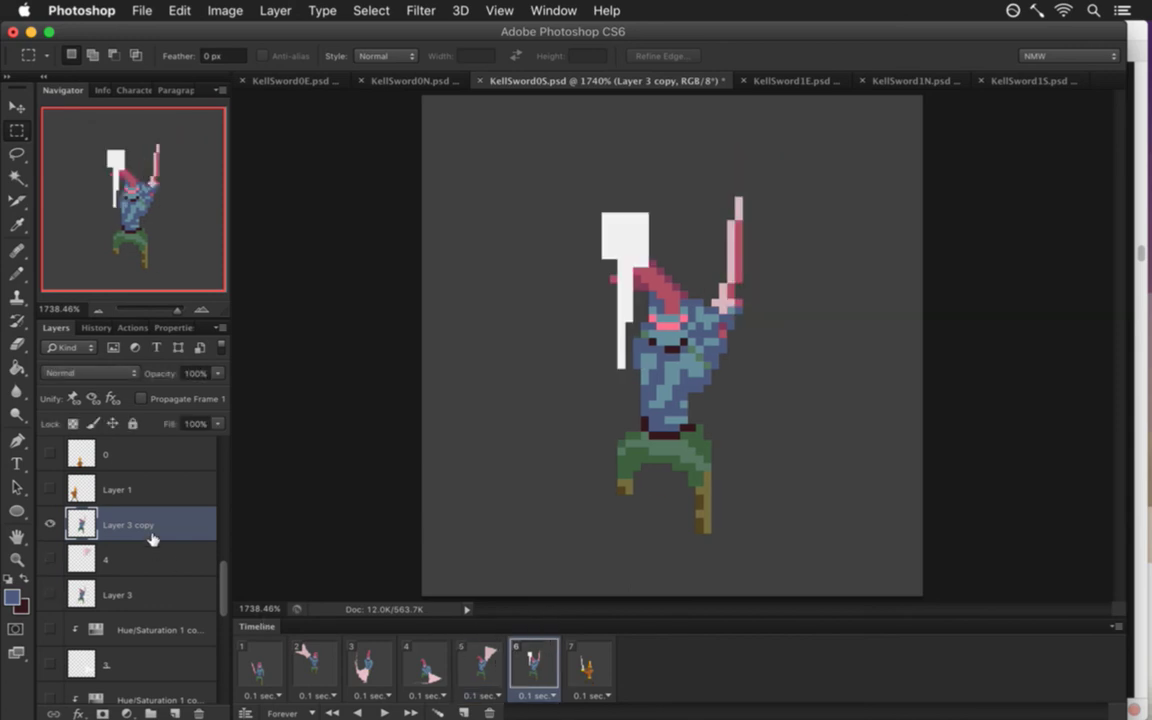
Select the character's head and red plume on Layer 3 copy in frame 6 and cut them onto a new layer.
{"action": "left_click_drag", "start_coordinate": [770, 184], "coordinate": [699, 403]}
{"action": "left_click", "coordinate": [533, 216]}
{"action": "left_click_drag", "start_coordinate": [530, 204], "coordinate": [687, 352]}
{"action": "key", "text": "alt"}
{"action": "left_click_drag", "start_coordinate": [628, 327], "coordinate": [642, 306]}
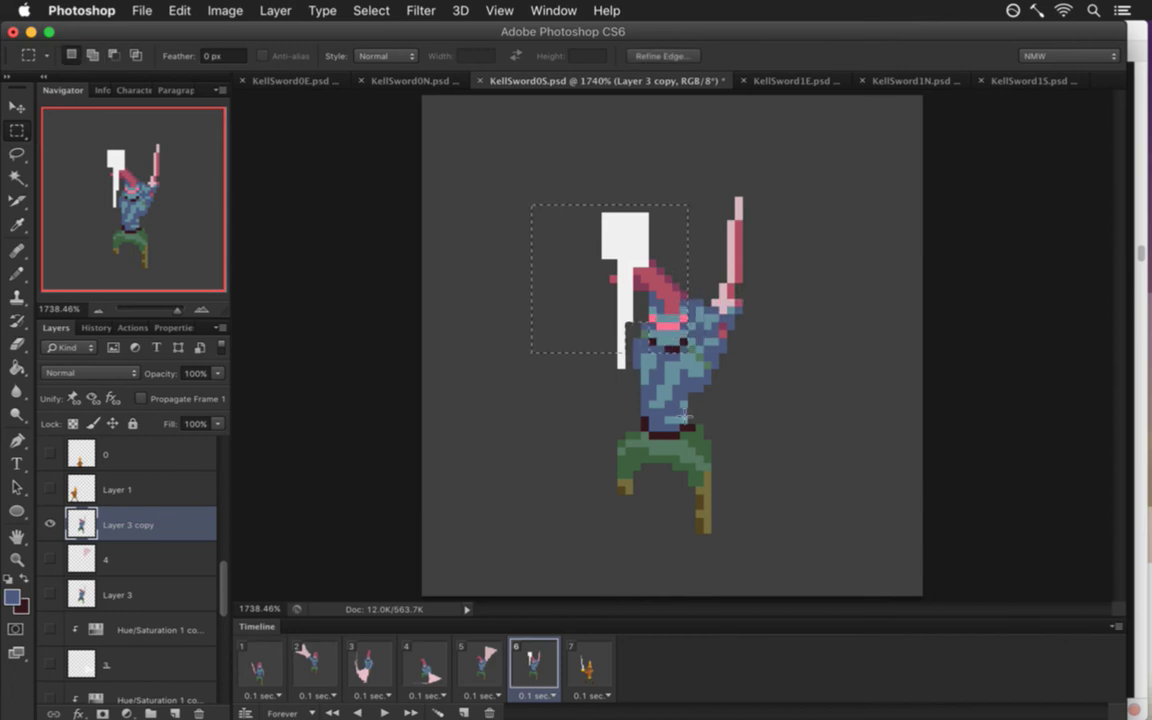
{"action": "right_click", "coordinate": [667, 304]}
{"action": "left_click", "coordinate": [720, 452]}
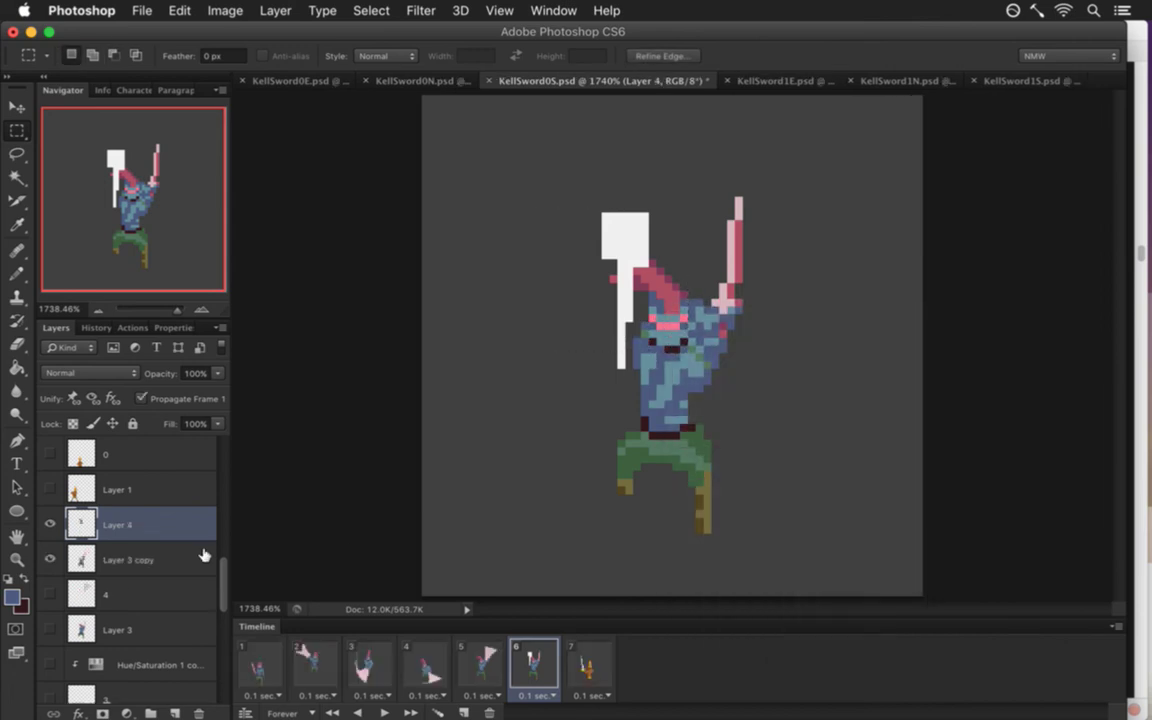
Try to flip the cut-out head and plume horizontally within a rectangular selection around the upper body.
{"action": "left_click_drag", "start_coordinate": [802, 151], "coordinate": [617, 432]}
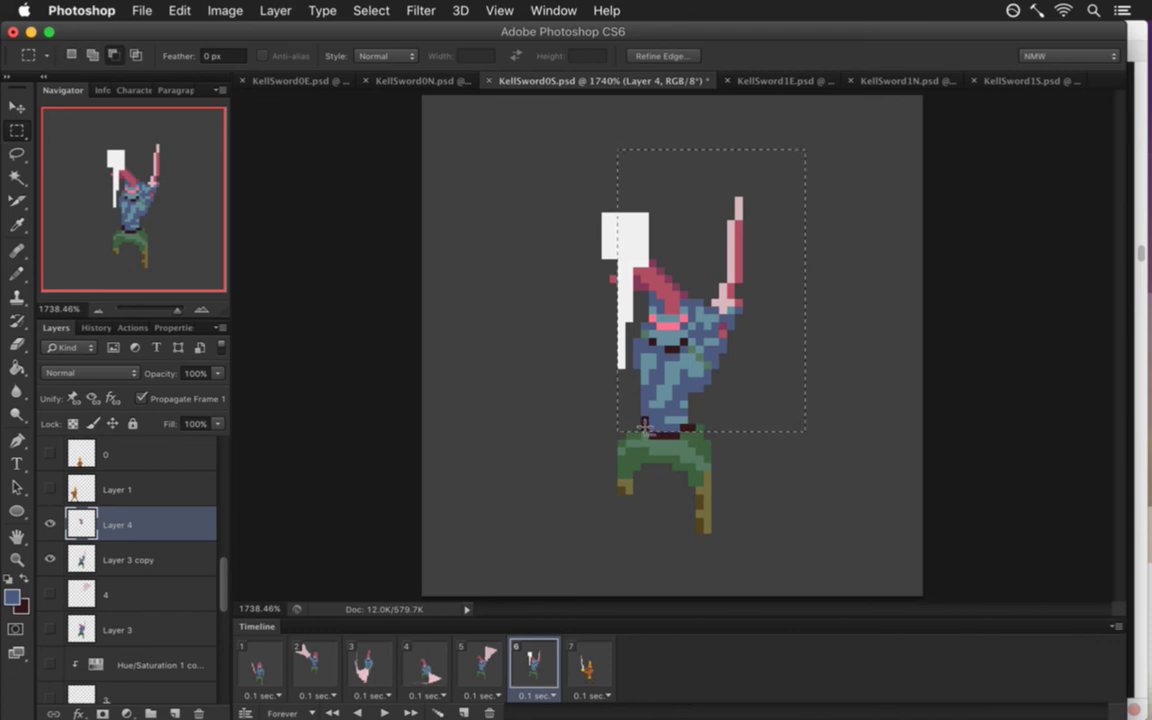
{"action": "key", "text": "v"}
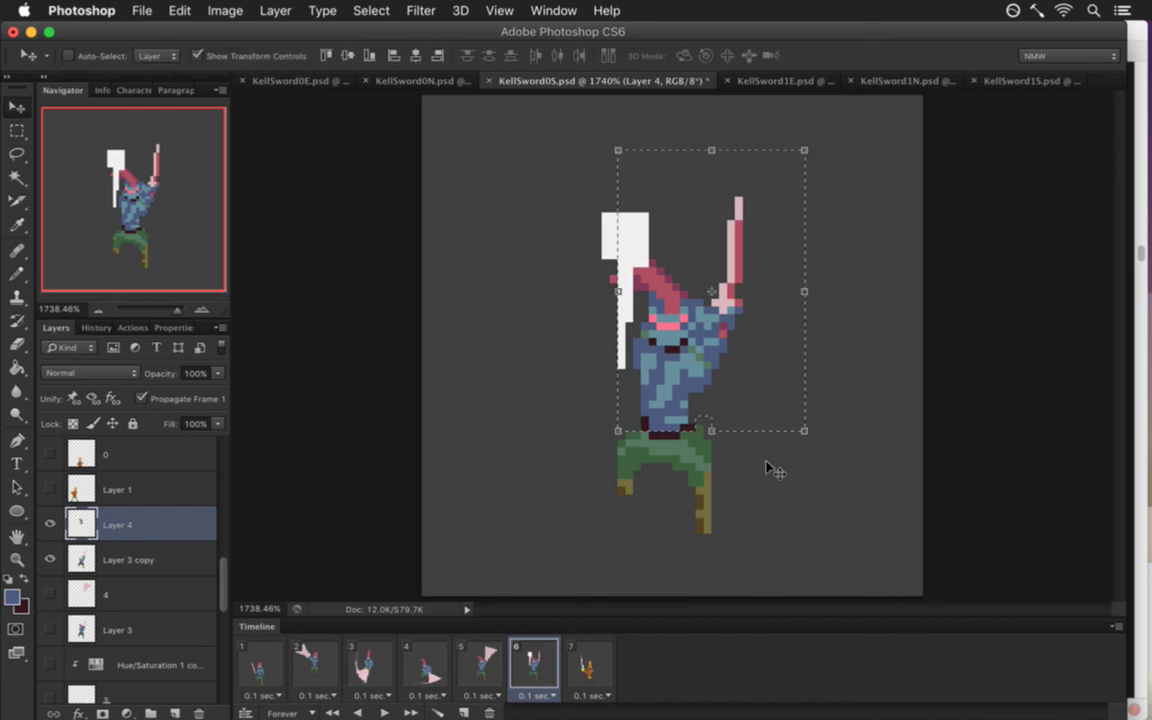
{"action": "key", "text": "ctrl+t"}
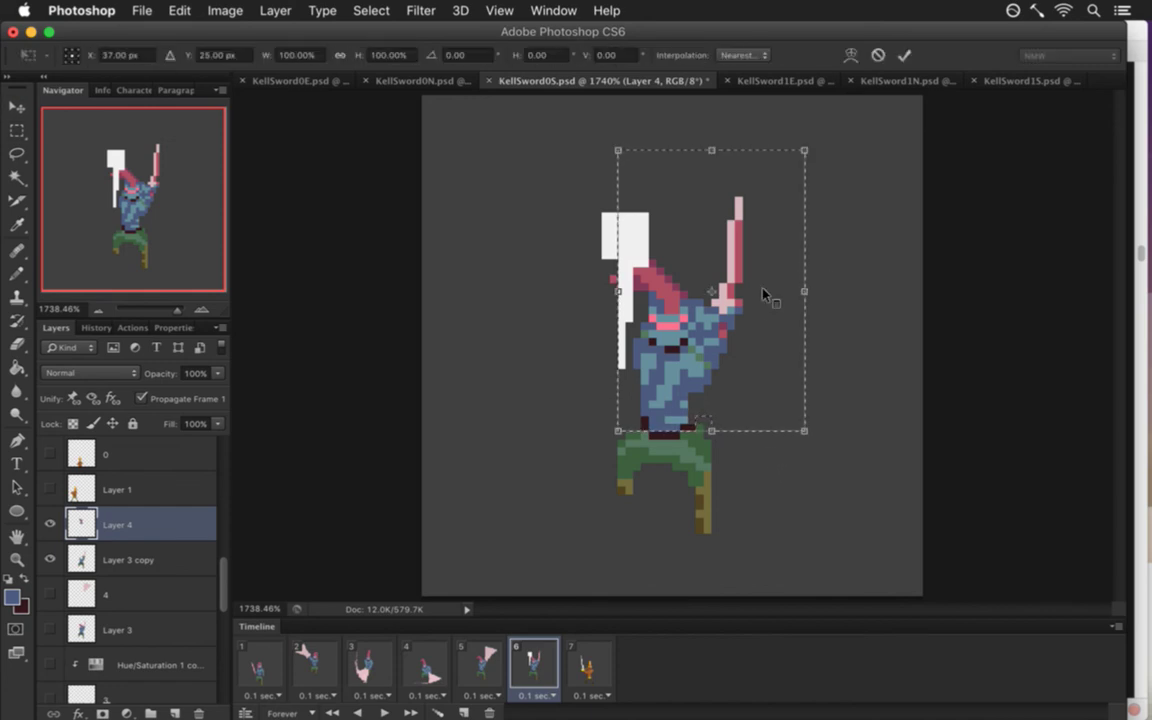
{"action": "right_click", "coordinate": [766, 298]}
{"action": "left_click", "coordinate": [866, 534]}
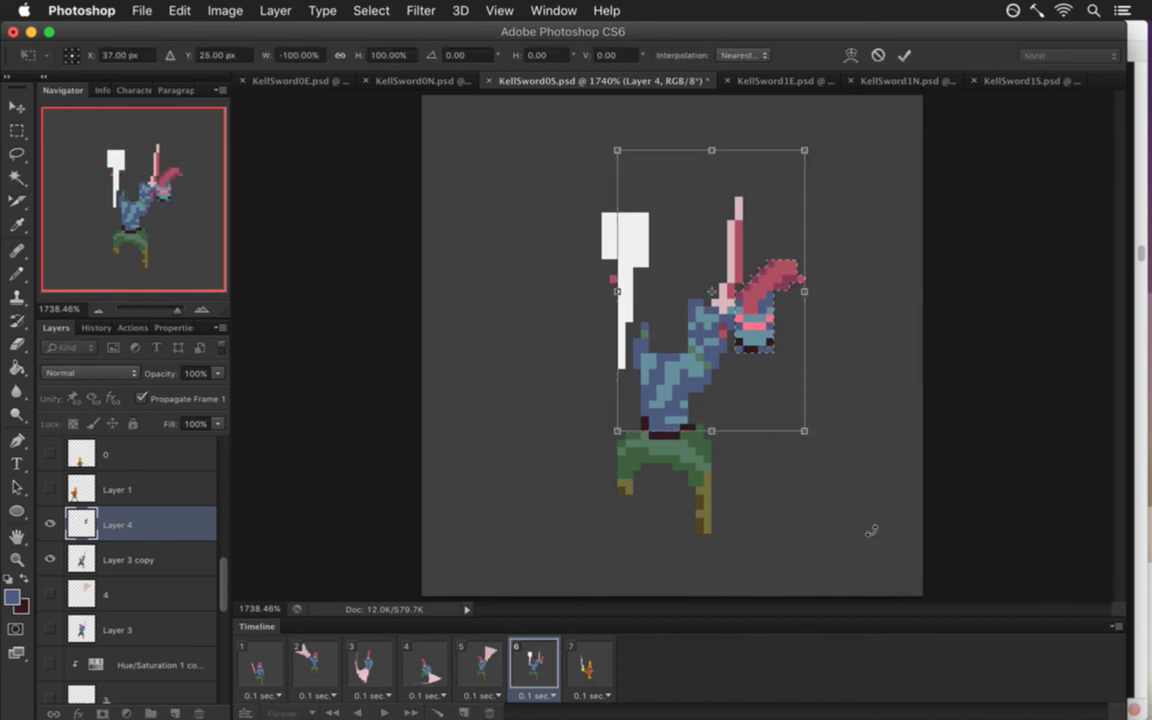
{"action": "left_click", "coordinate": [904, 55]}
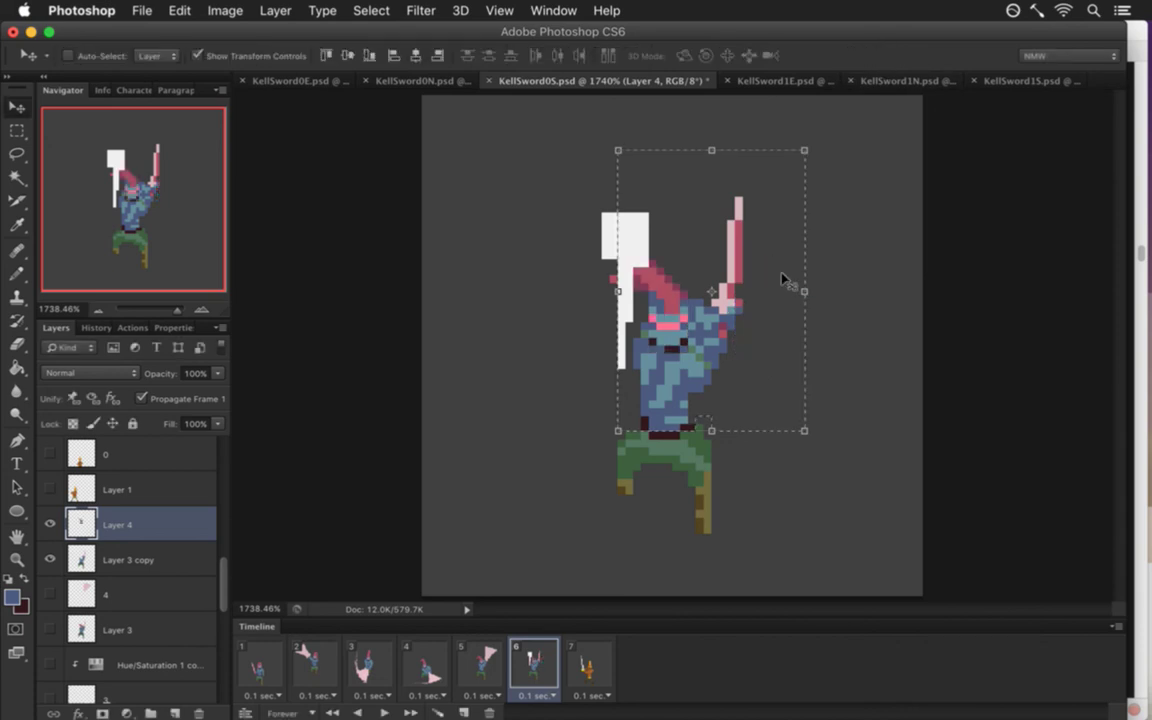
Flip the selected torso, raised arm and sword on Layer 3 copy horizontally.
{"action": "left_click", "coordinate": [130, 559]}
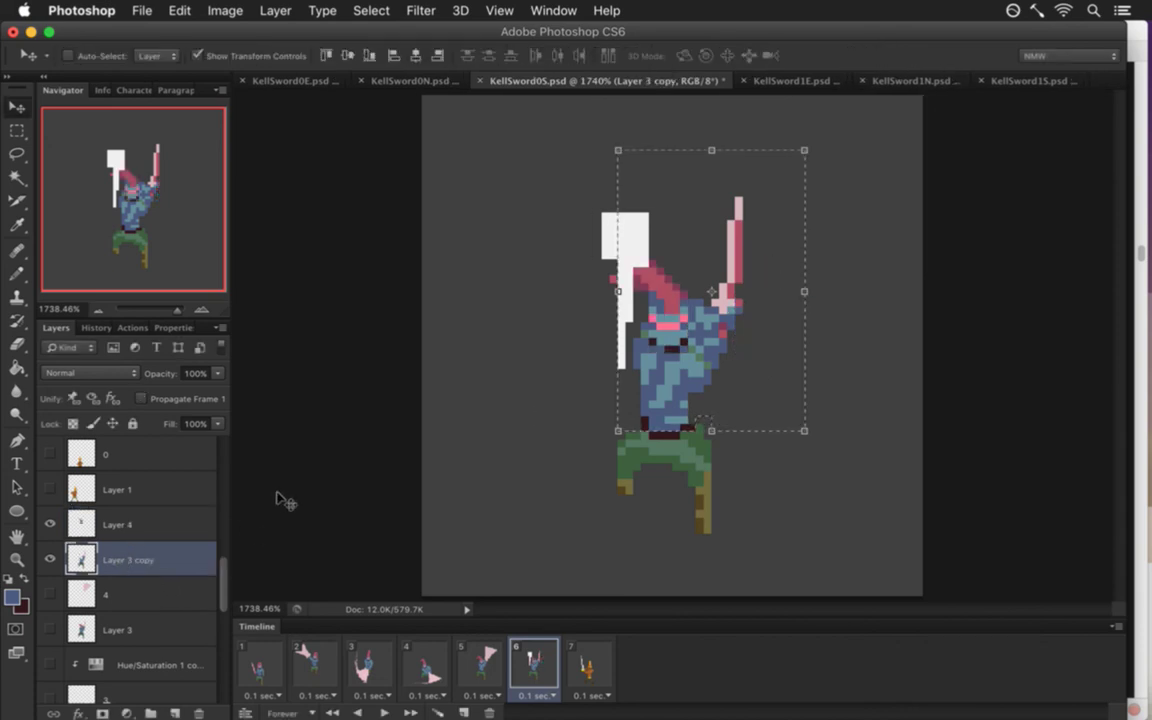
{"action": "key", "text": "super+t"}
{"action": "right_click", "coordinate": [795, 200]}
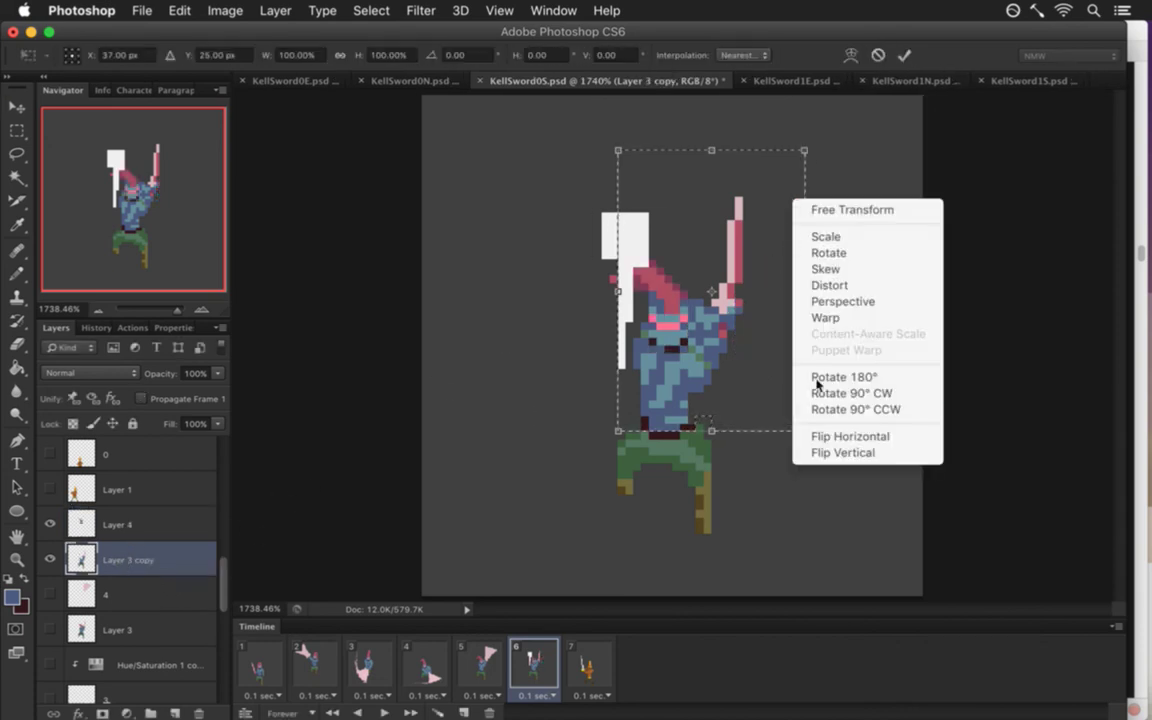
{"action": "left_click", "coordinate": [827, 437]}
{"action": "key", "text": "Return"}
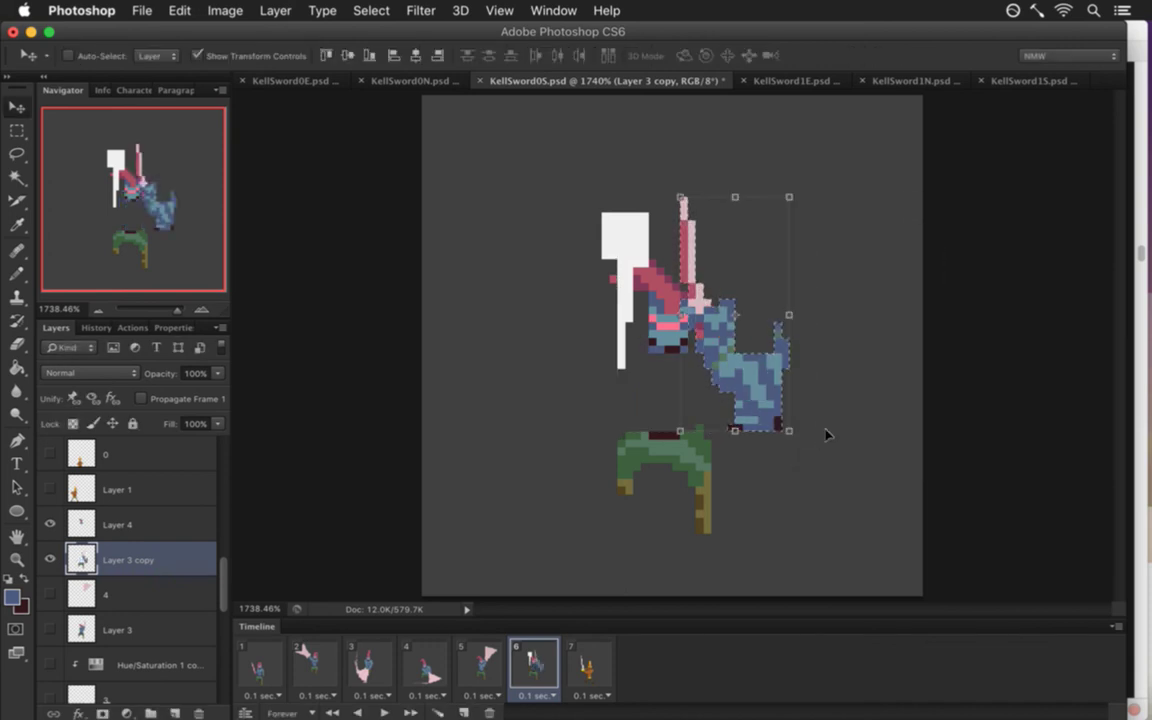
Move the flipped torso and sword back over the green legs beneath the head, deselect, save, and compare frame 6 with frame 5.
{"action": "left_click_drag", "start_coordinate": [740, 340], "coordinate": [673, 383]}
{"action": "key", "text": "Left"}
{"action": "key", "text": "Left"}
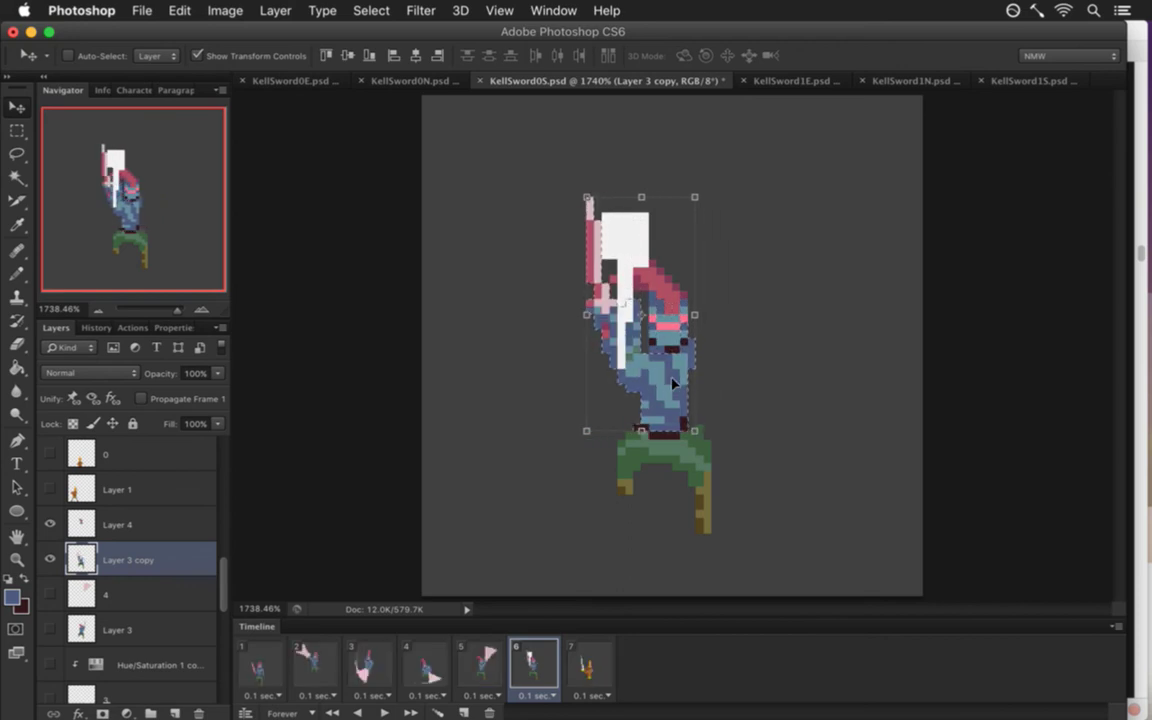
{"action": "key", "text": "Right"}
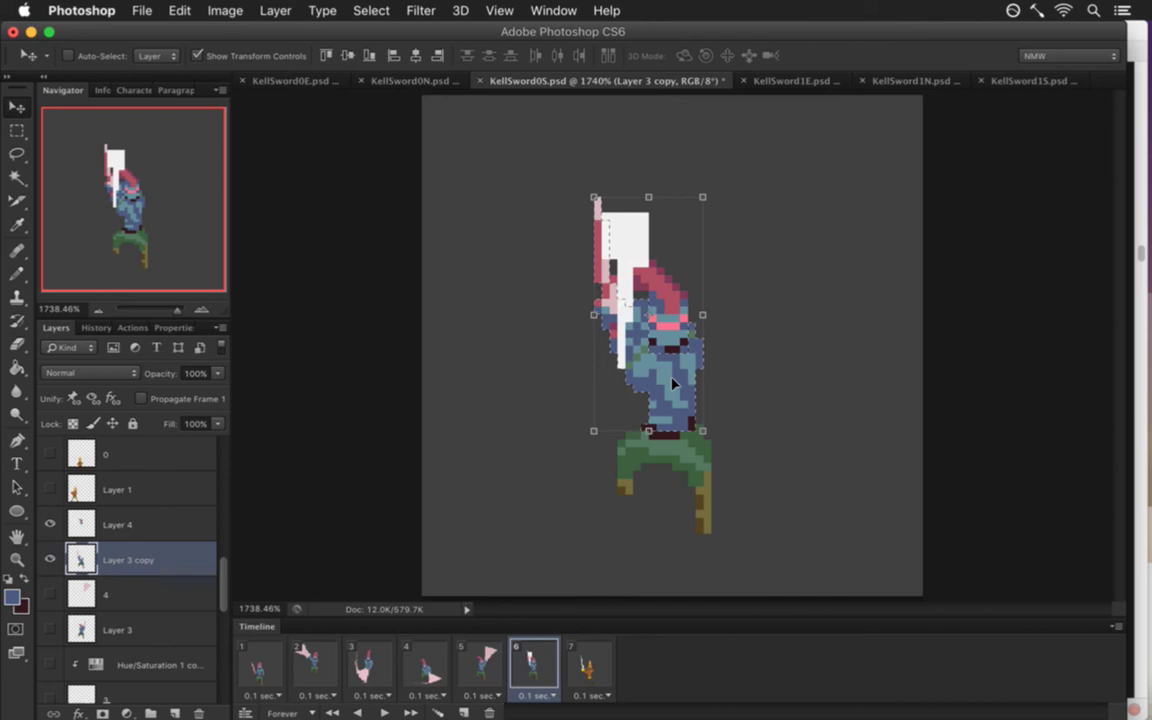
{"action": "key", "text": "m"}
{"action": "key", "text": "super+d"}
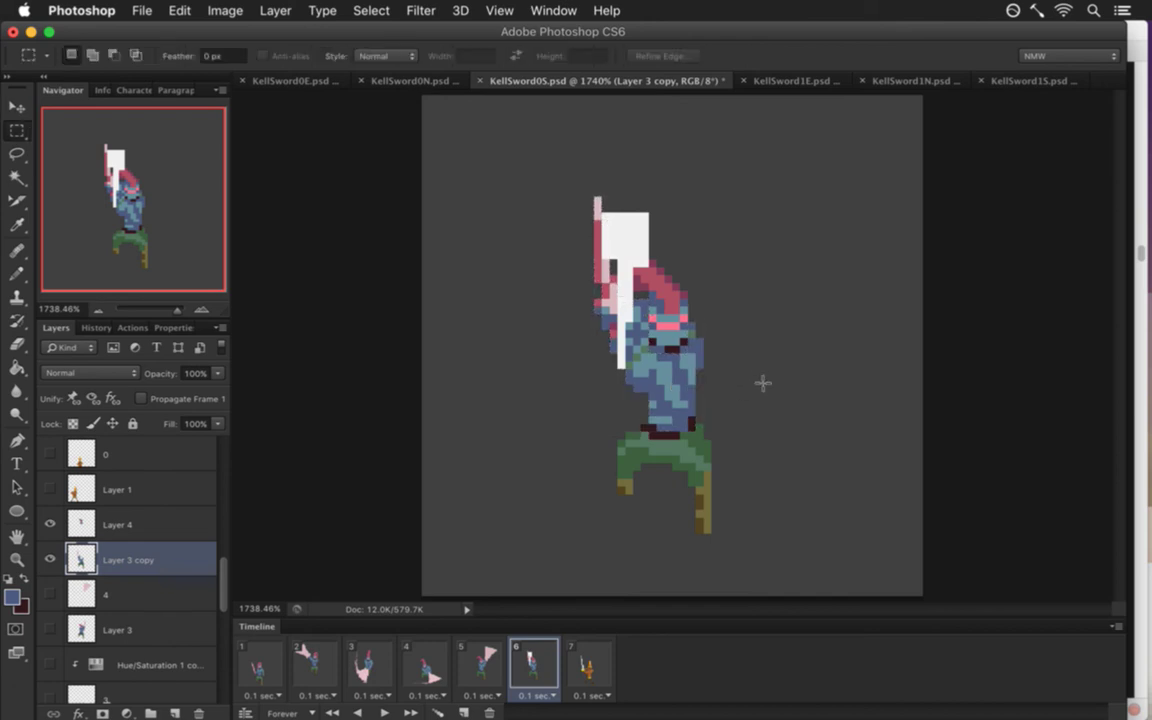
{"action": "key", "text": "super+s"}
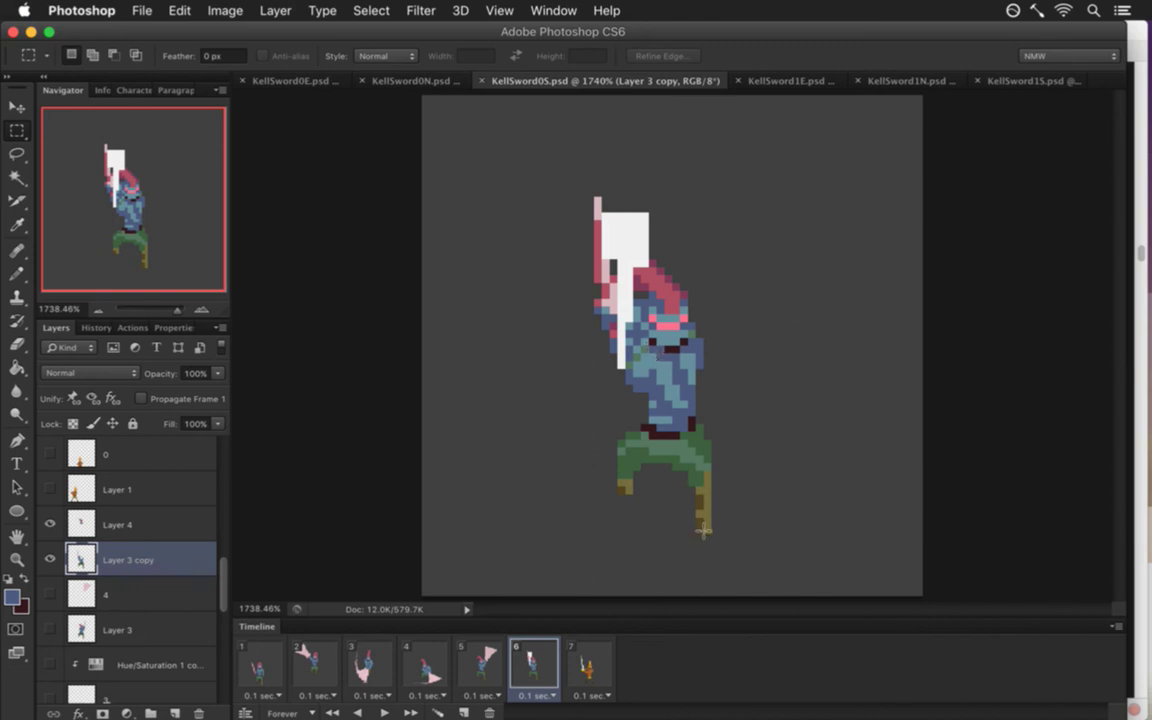
{"action": "left_click", "coordinate": [480, 664]}
{"action": "left_click", "coordinate": [534, 661]}
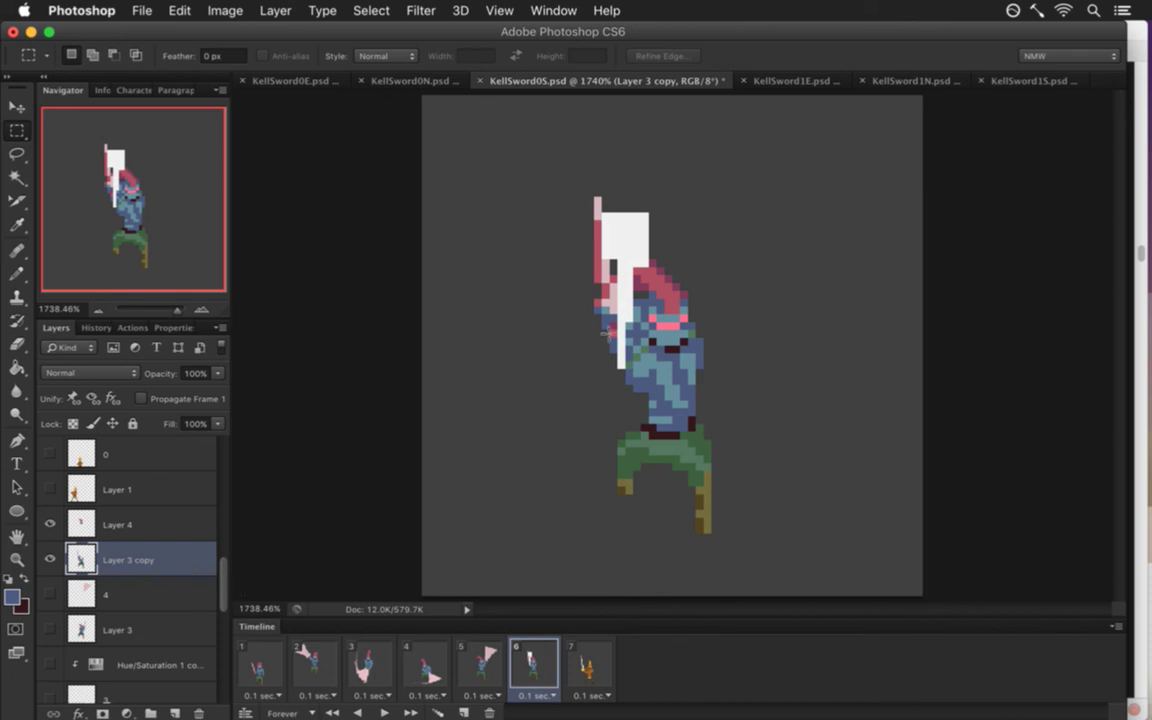
Place white swoosh layer 5 directly above Layer 4, fill it with the sword's pale pink, and compare frame 6 with frames 5 and 7.
{"action": "left_click", "coordinate": [174, 524]}
{"action": "left_click_drag", "start_coordinate": [224, 598], "coordinate": [211, 463]}
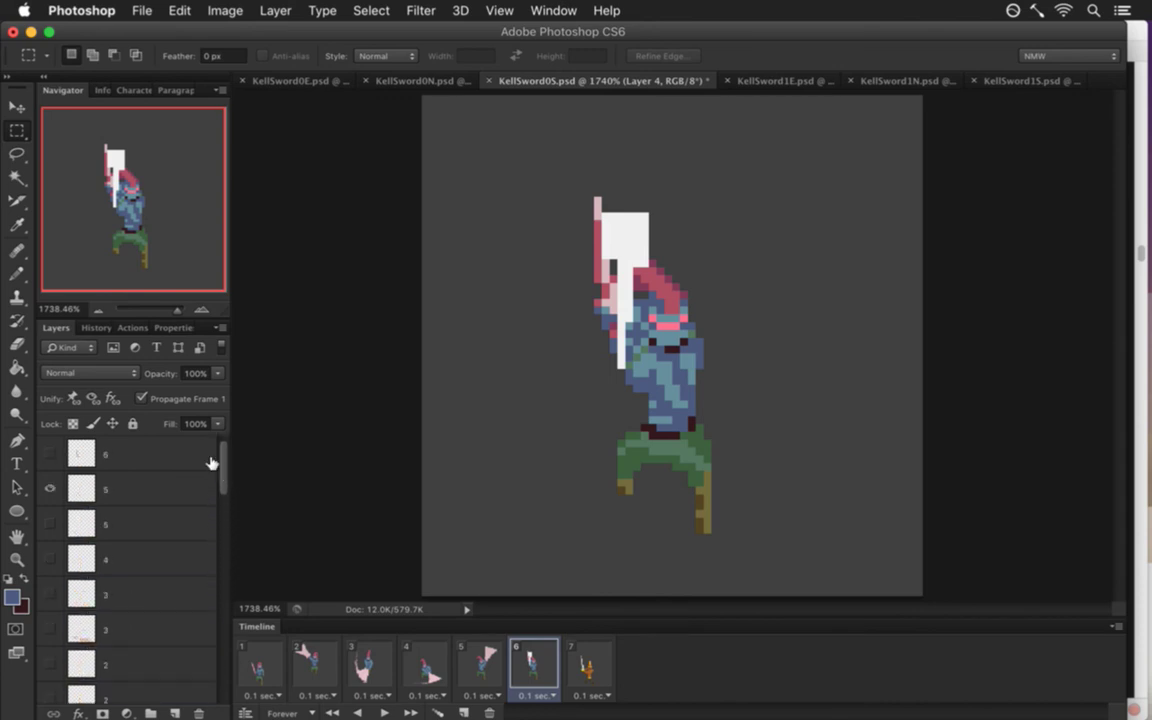
{"action": "left_click_drag", "start_coordinate": [84, 482], "coordinate": [158, 567]}
{"action": "key", "text": "i"}
{"action": "left_click", "coordinate": [610, 281]}
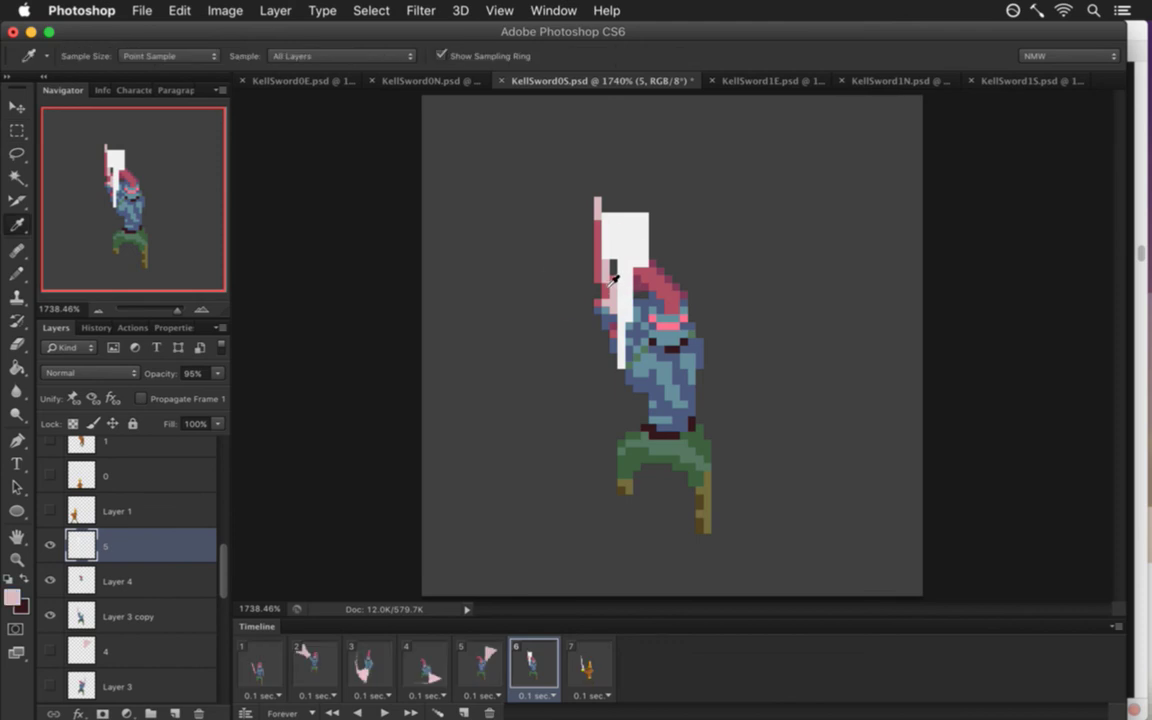
{"action": "key", "text": "g"}
{"action": "left_click", "coordinate": [624, 262]}
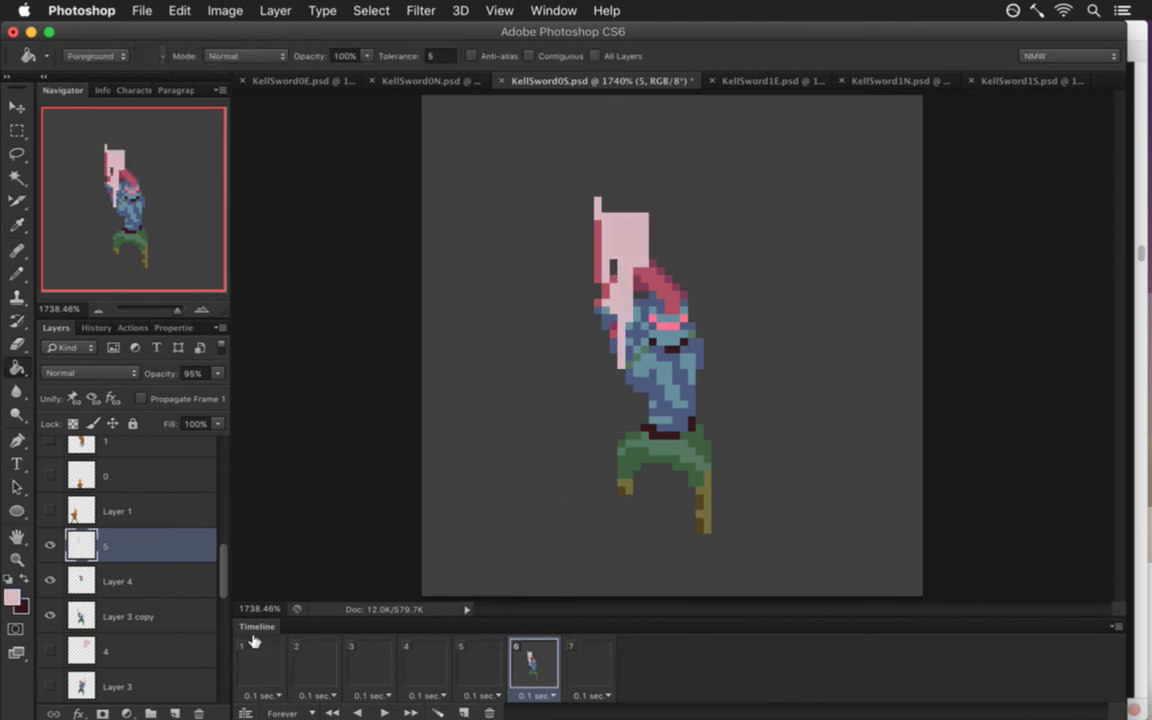
{"action": "left_click", "coordinate": [480, 663]}
{"action": "left_click", "coordinate": [537, 662]}
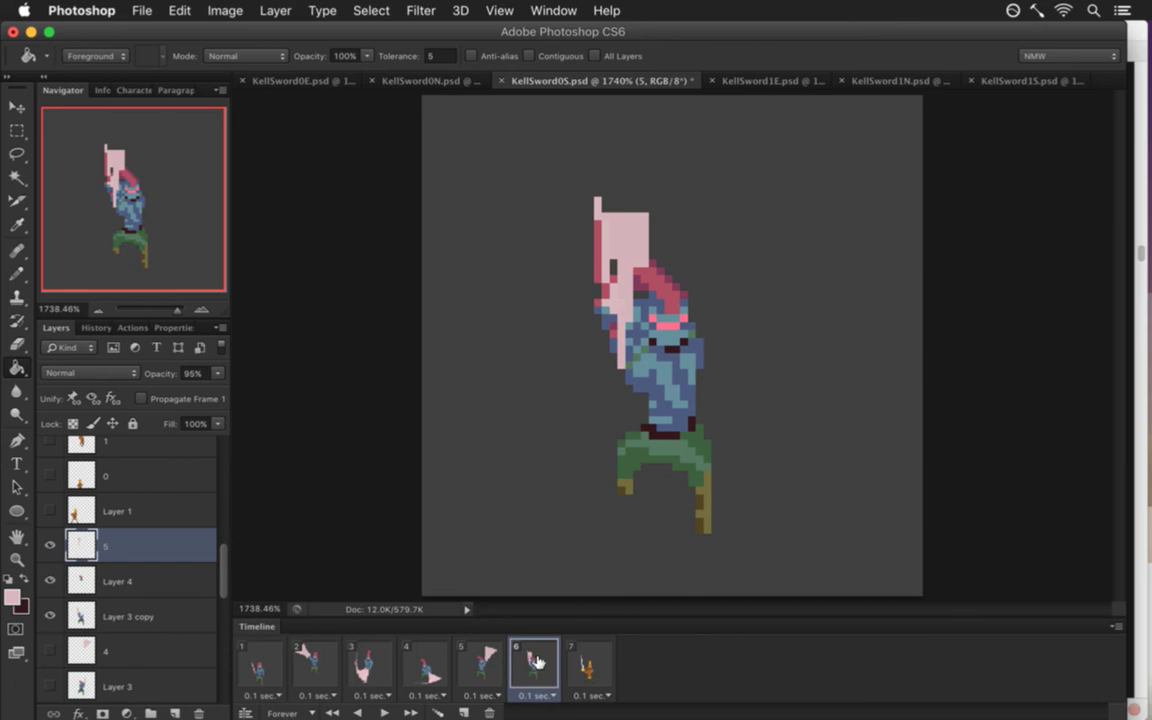
{"action": "left_click", "coordinate": [585, 663]}
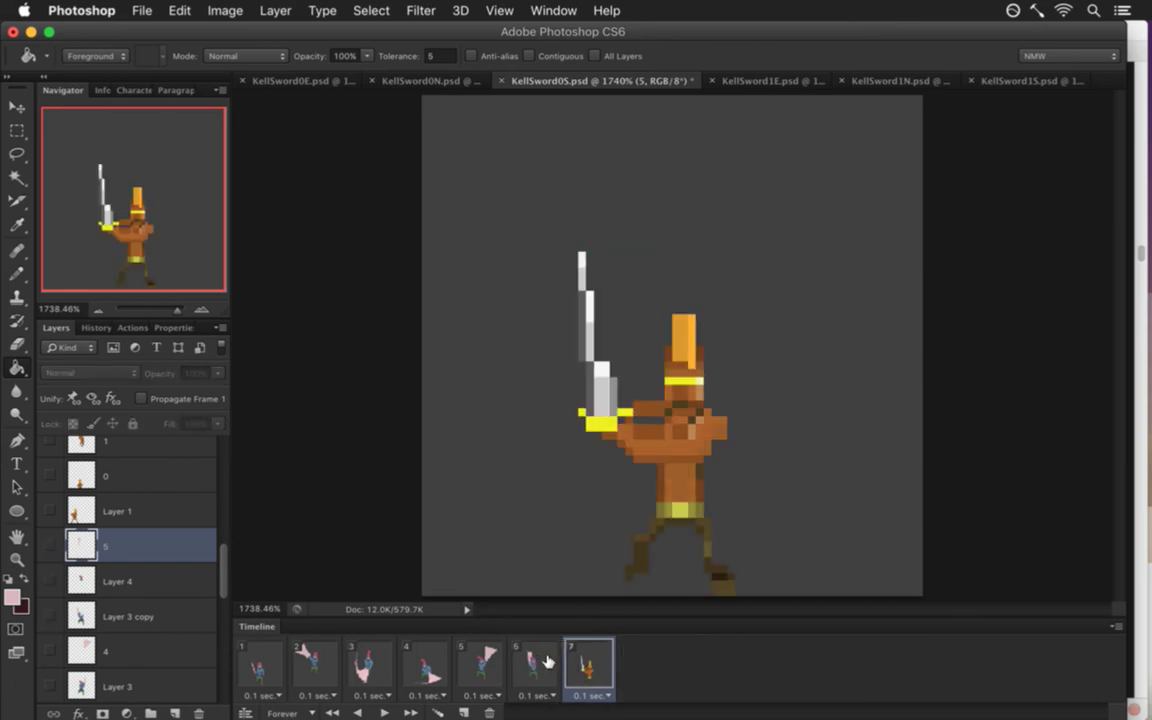
{"action": "left_click", "coordinate": [548, 662]}
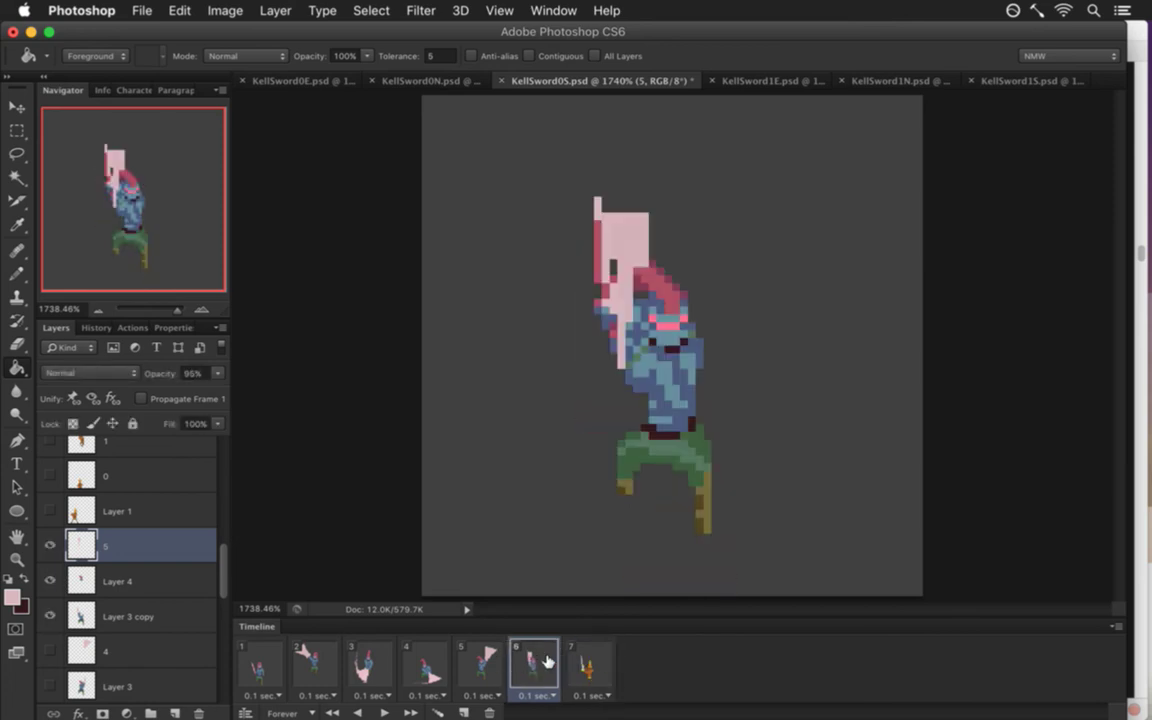
{"action": "left_click", "coordinate": [143, 616], "text": "shift"}
{"action": "key", "text": "v"}
{"action": "key", "text": "Down"}
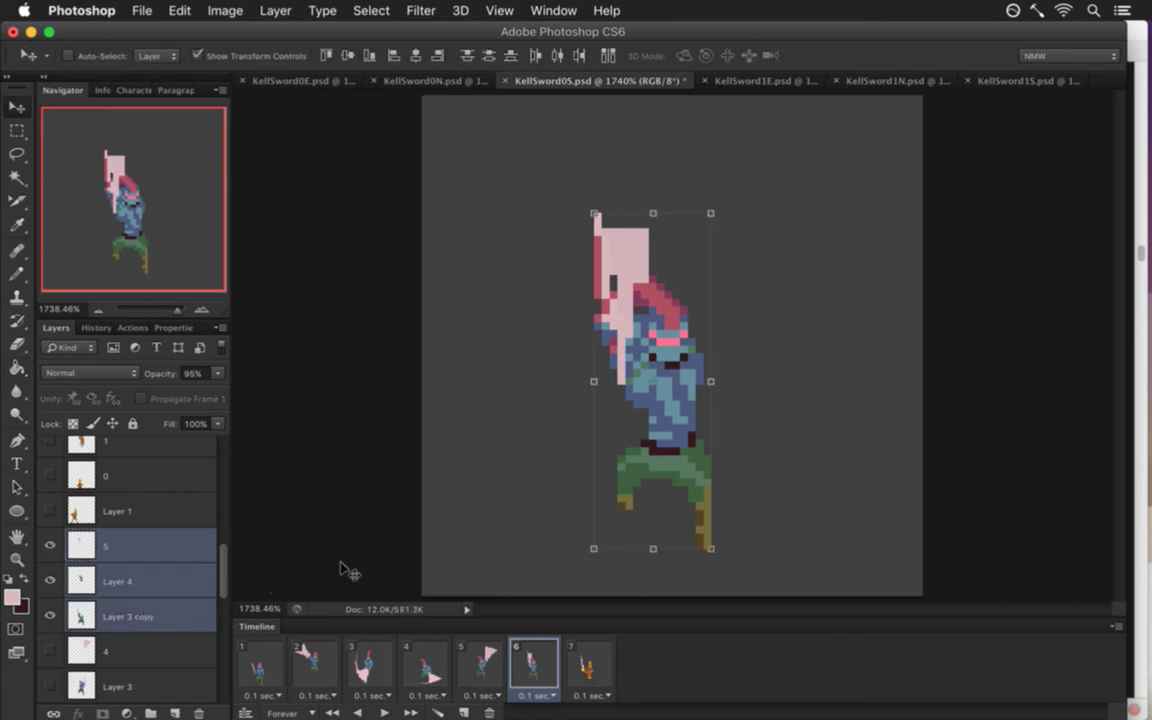
{"action": "key", "text": "super+z"}
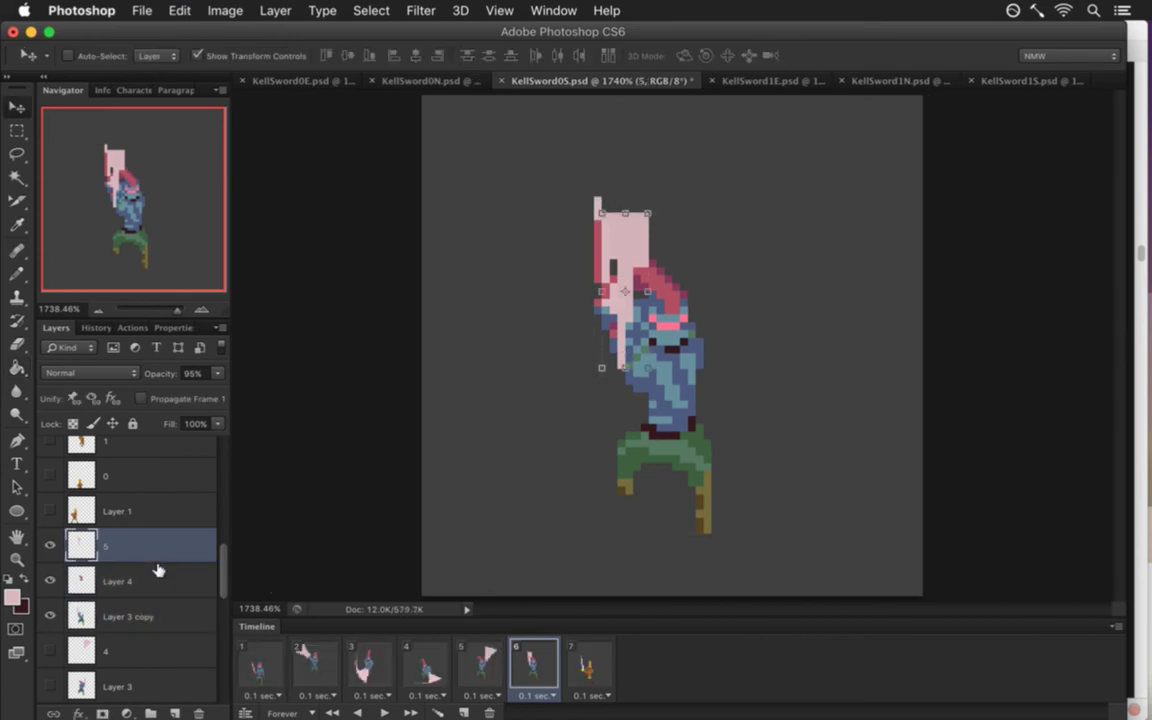
Shift Layer 4 and Layer 3 copy together two pixels down in frame 6.
{"action": "left_click", "coordinate": [158, 582]}
{"action": "left_click", "coordinate": [160, 614], "text": "shift"}
{"action": "key", "text": "Down"}
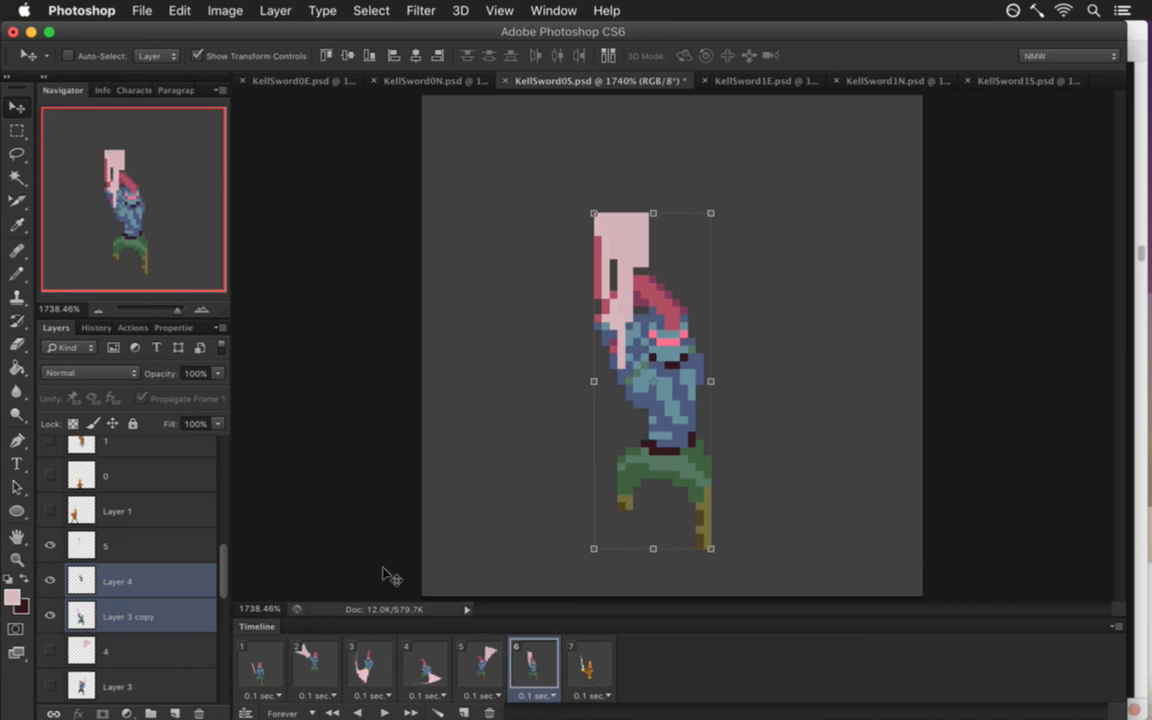
Move swoosh layer 5 four pixels up and two pixels left so it covers the raised sword, and save the file.
{"action": "left_click", "coordinate": [130, 535]}
{"action": "key", "text": "Up"}
{"action": "key", "text": "Up"}
{"action": "key", "text": "Up"}
{"action": "key", "text": "Up"}
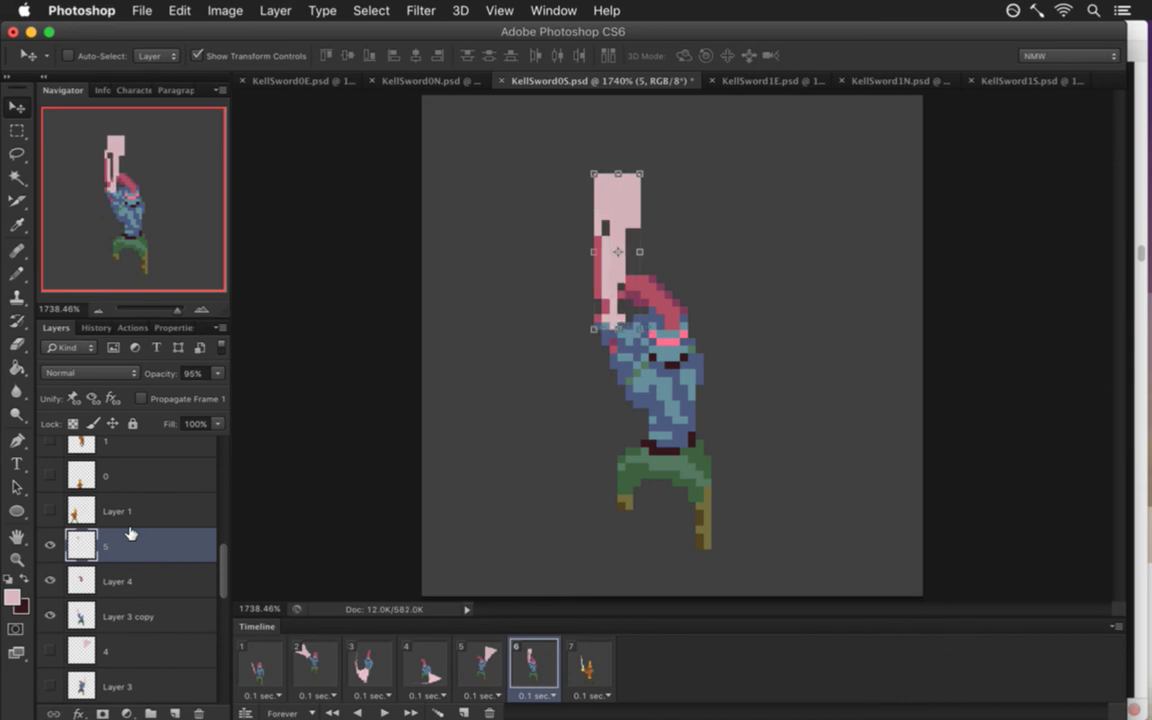
{"action": "key", "text": "Down"}
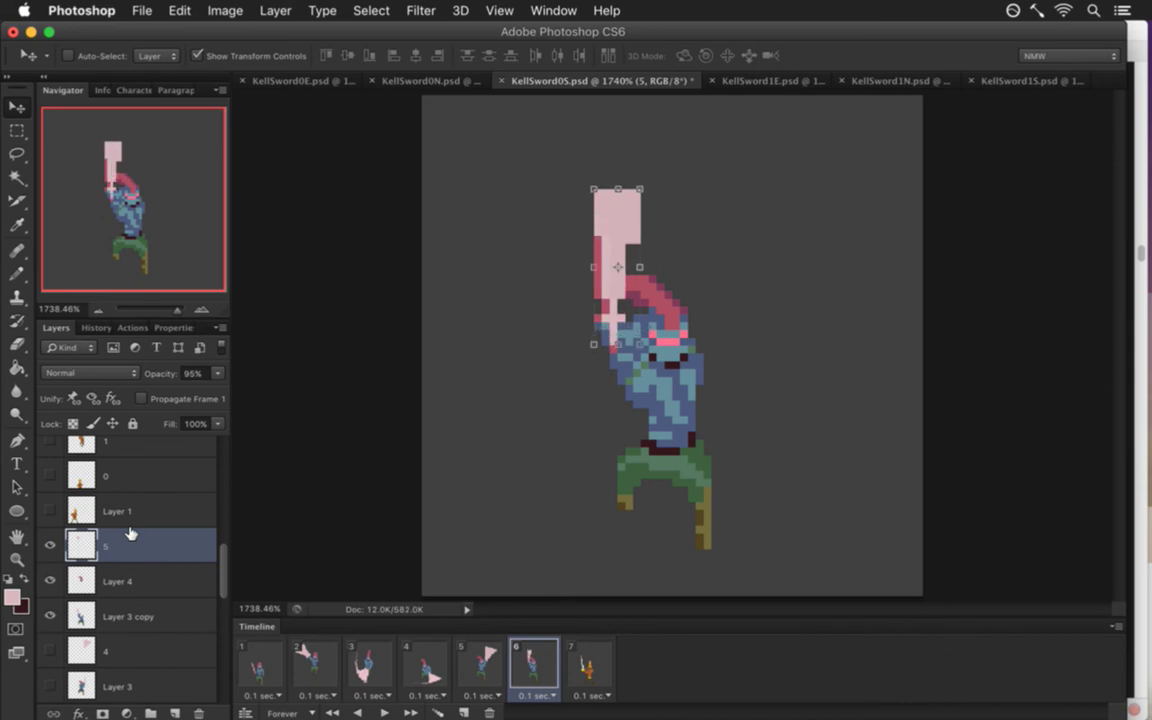
{"action": "key", "text": "Left"}
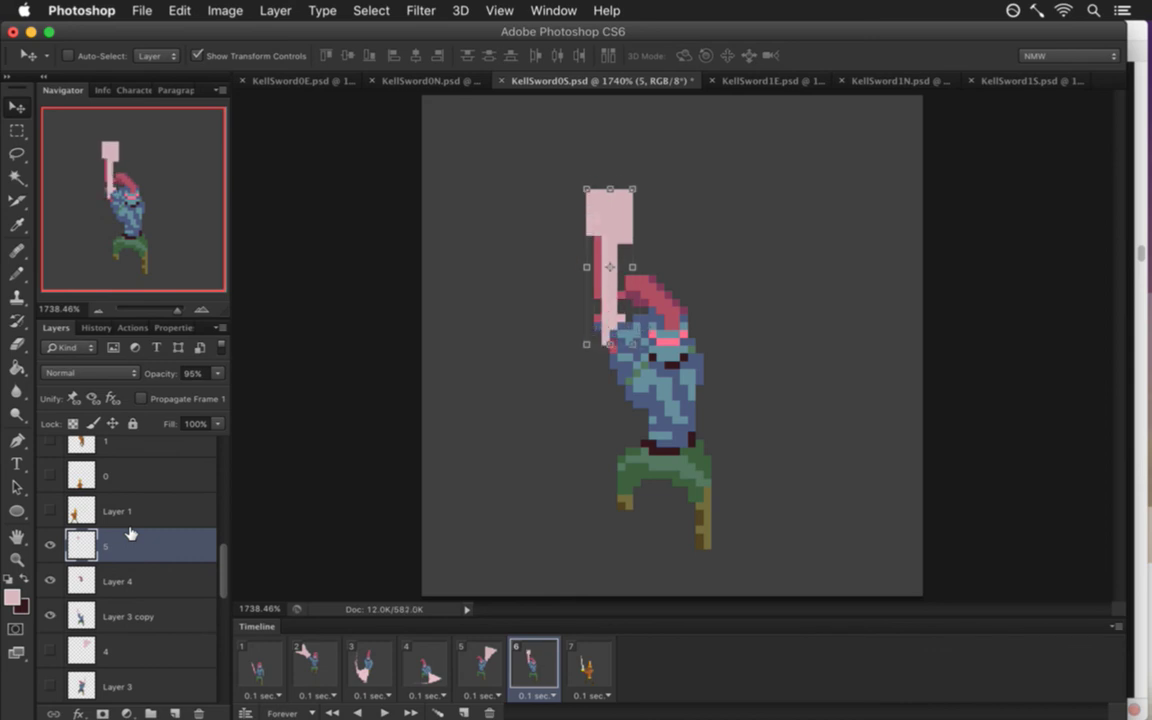
{"action": "key", "text": "Up"}
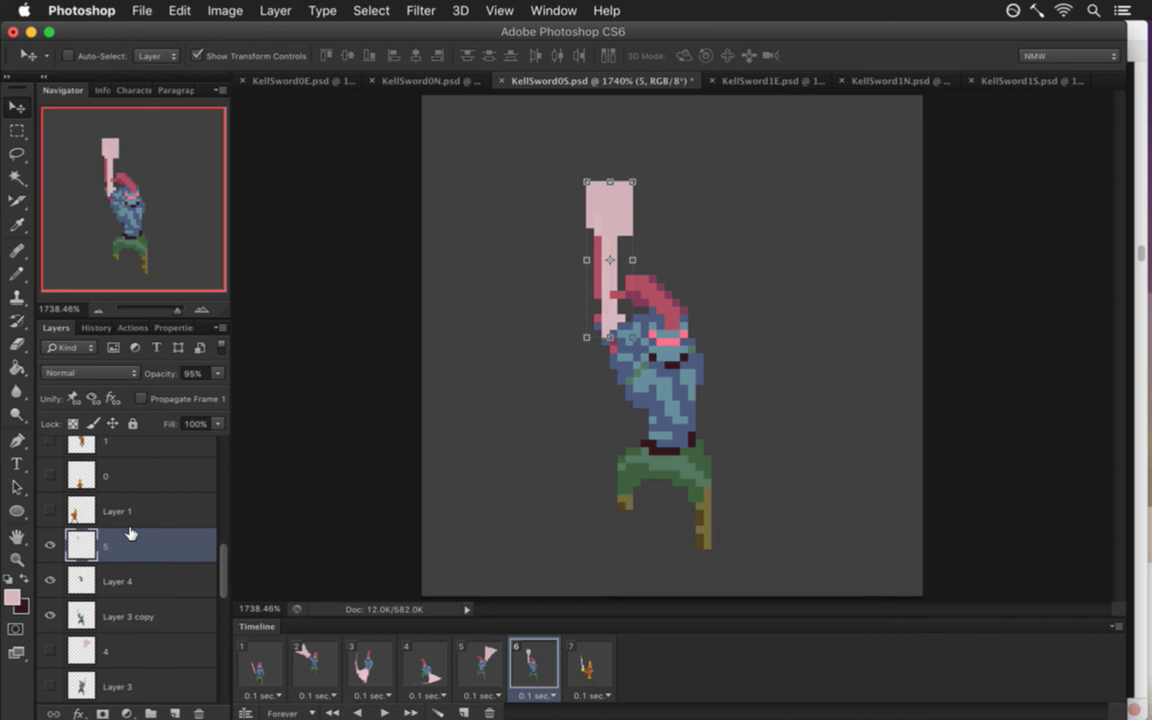
{"action": "key", "text": "m"}
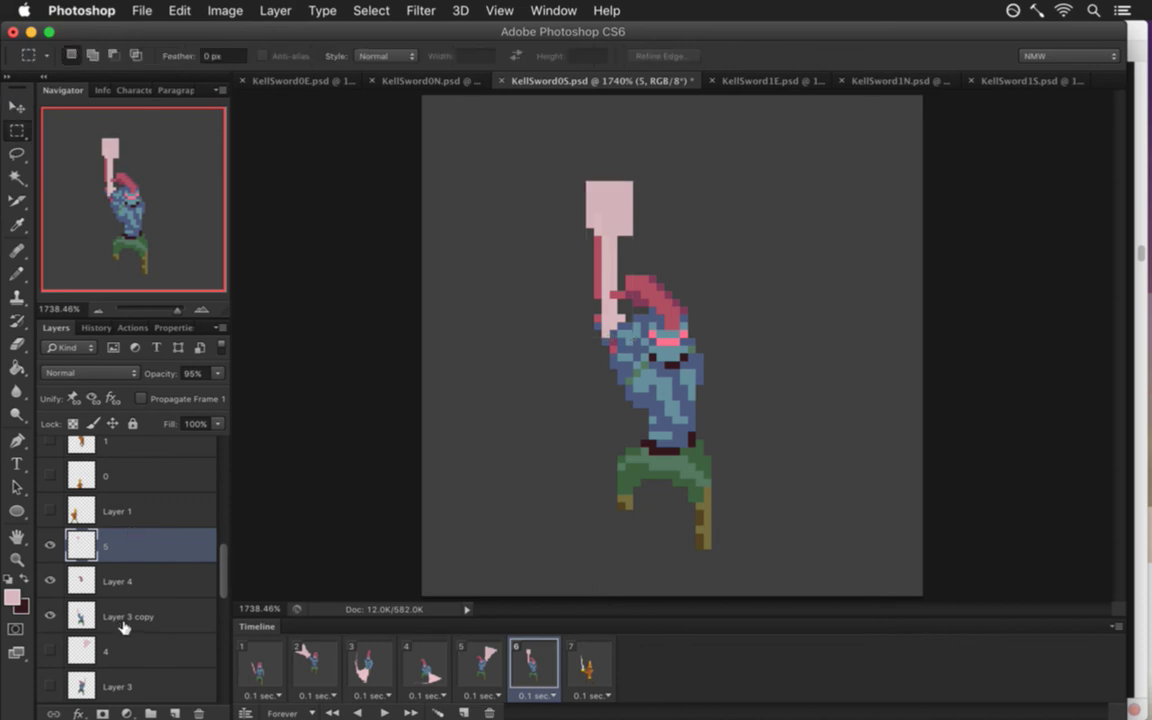
{"action": "key", "text": "cmd+s"}
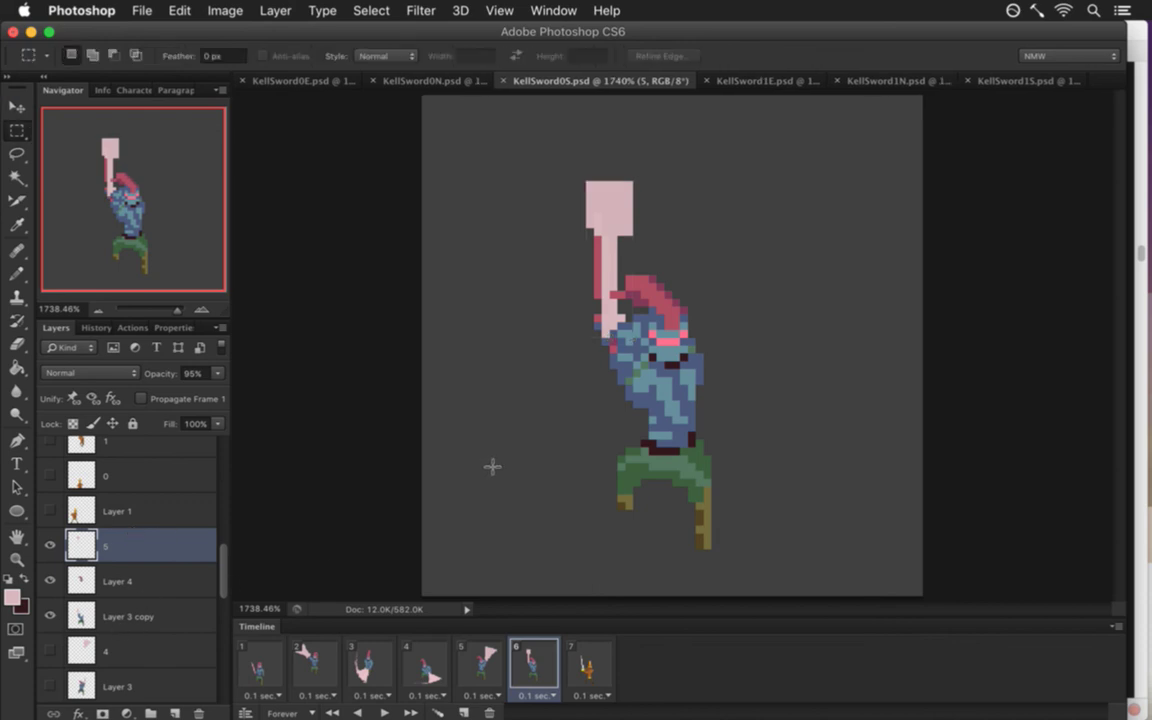
Hide swoosh layer 5 in frame 6 and erase the curved red plume above the head on Layer 4.
{"action": "left_click", "coordinate": [57, 545]}
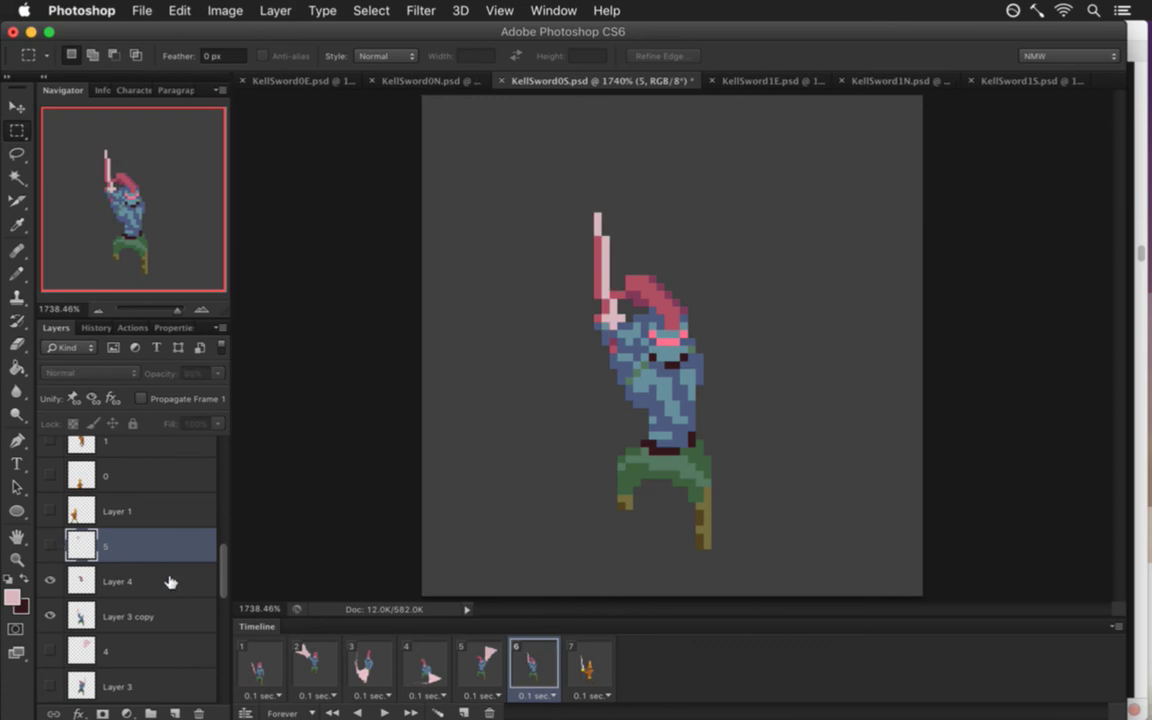
{"action": "left_click", "coordinate": [138, 583]}
{"action": "left_click", "coordinate": [163, 608]}
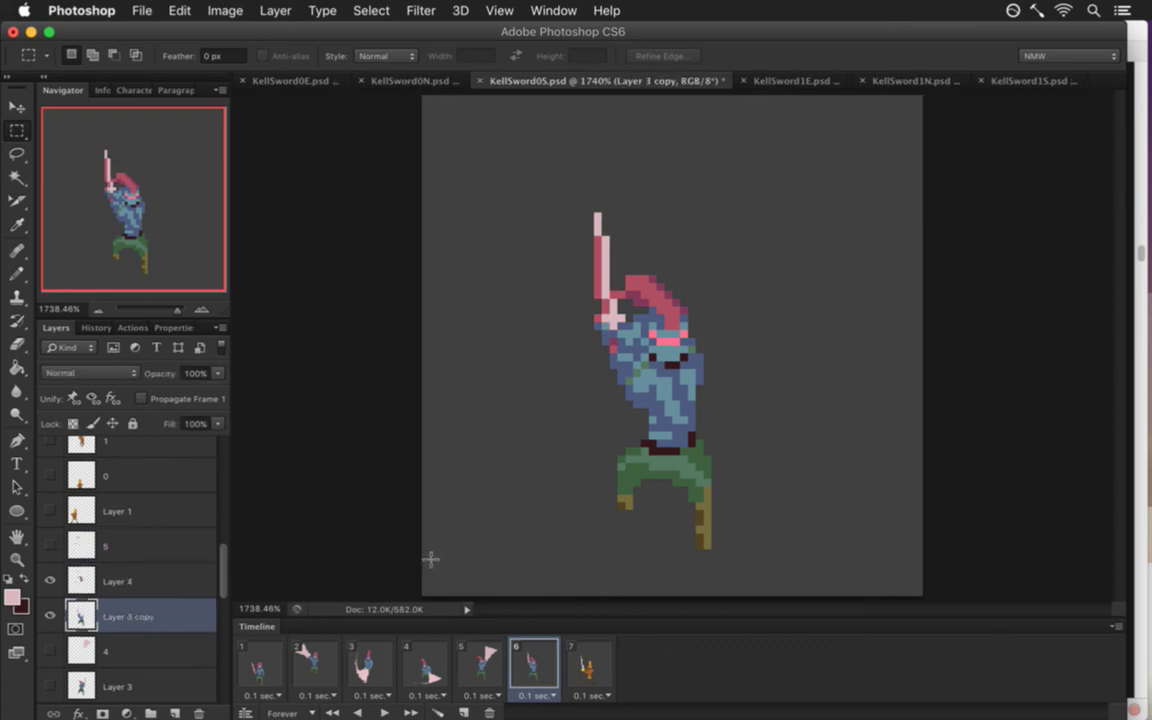
{"action": "left_click", "coordinate": [132, 578]}
{"action": "key", "text": "e"}
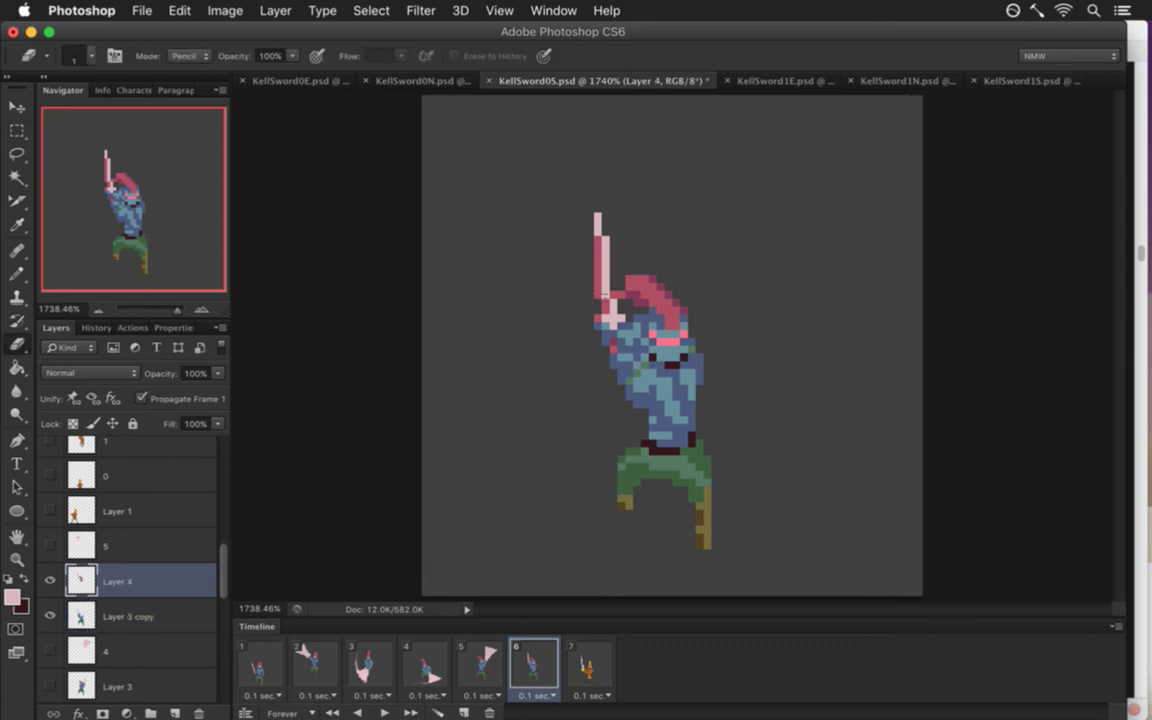
{"action": "left_click_drag", "start_coordinate": [645, 299], "coordinate": [675, 311]}
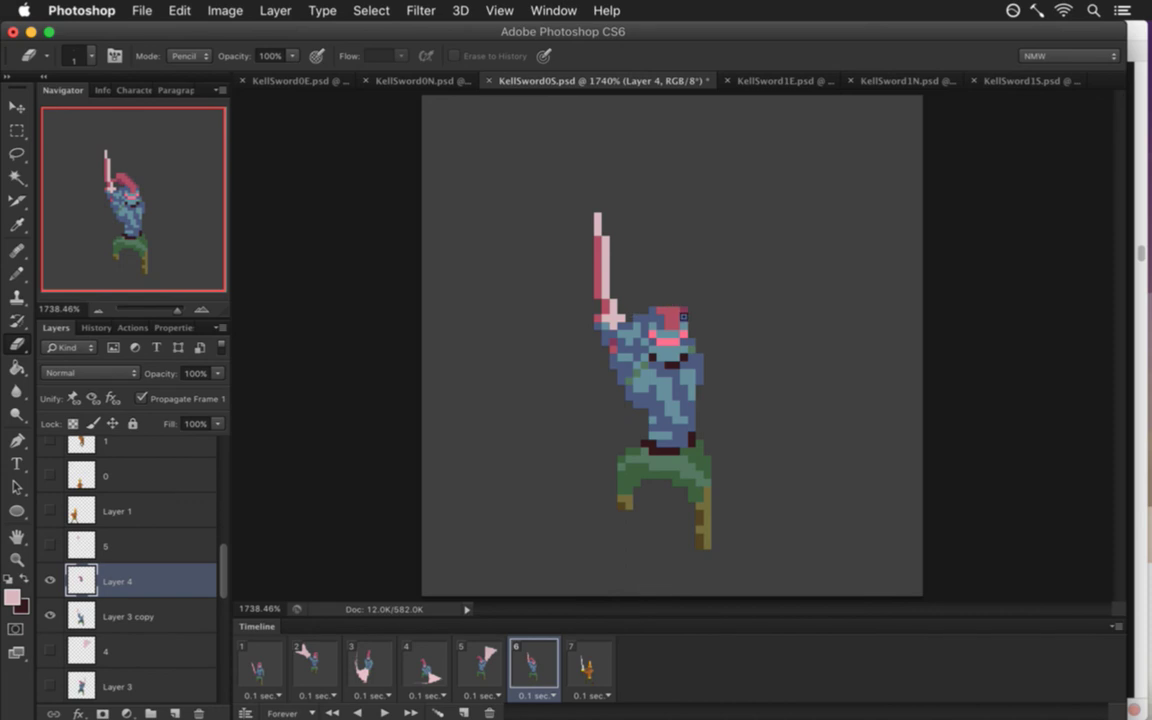
Redraw a rounded plume over the head on Layer 4 in the sampled red with darker inner shading, save, and compare with frame 5.
{"action": "key", "text": "i"}
{"action": "left_click", "coordinate": [613, 290]}
{"action": "key", "text": "b"}
{"action": "mouse_move", "coordinate": [682, 317]}
{"action": "left_mouse_down"}
{"action": "mouse_move", "coordinate": [672, 300]}
{"action": "mouse_move", "coordinate": [666, 318]}
{"action": "left_mouse_up"}
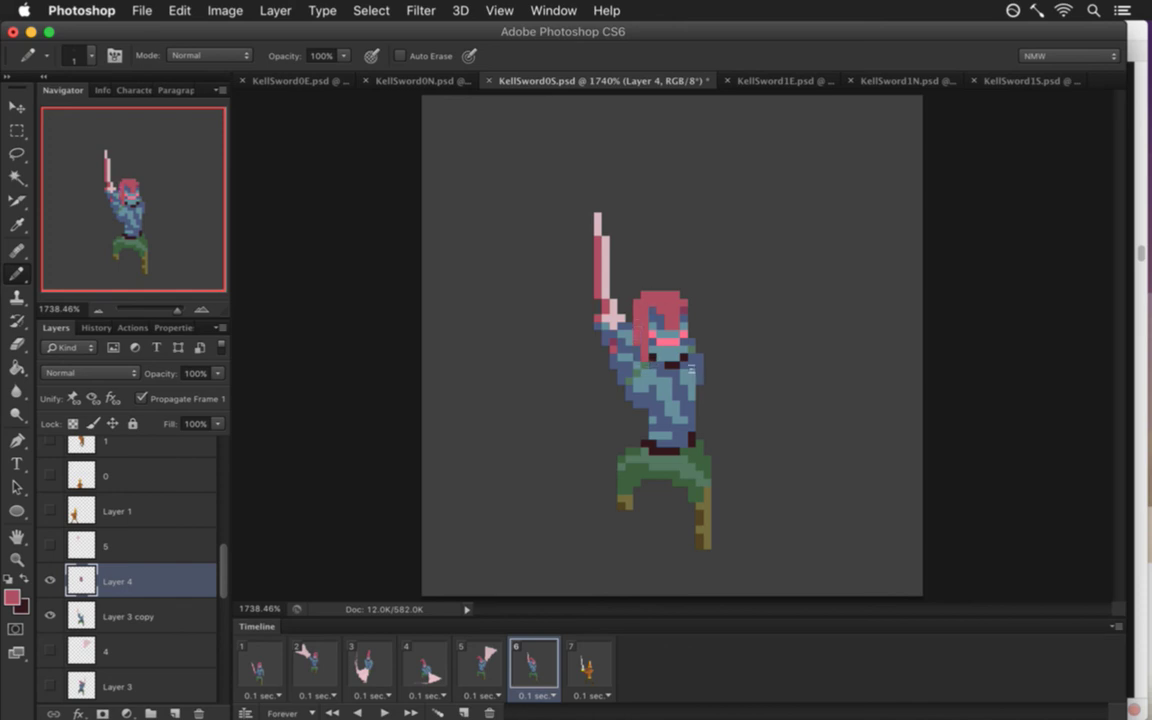
{"action": "left_click", "coordinate": [603, 294], "text": "alt"}
{"action": "left_click", "coordinate": [655, 312], "text": "alt"}
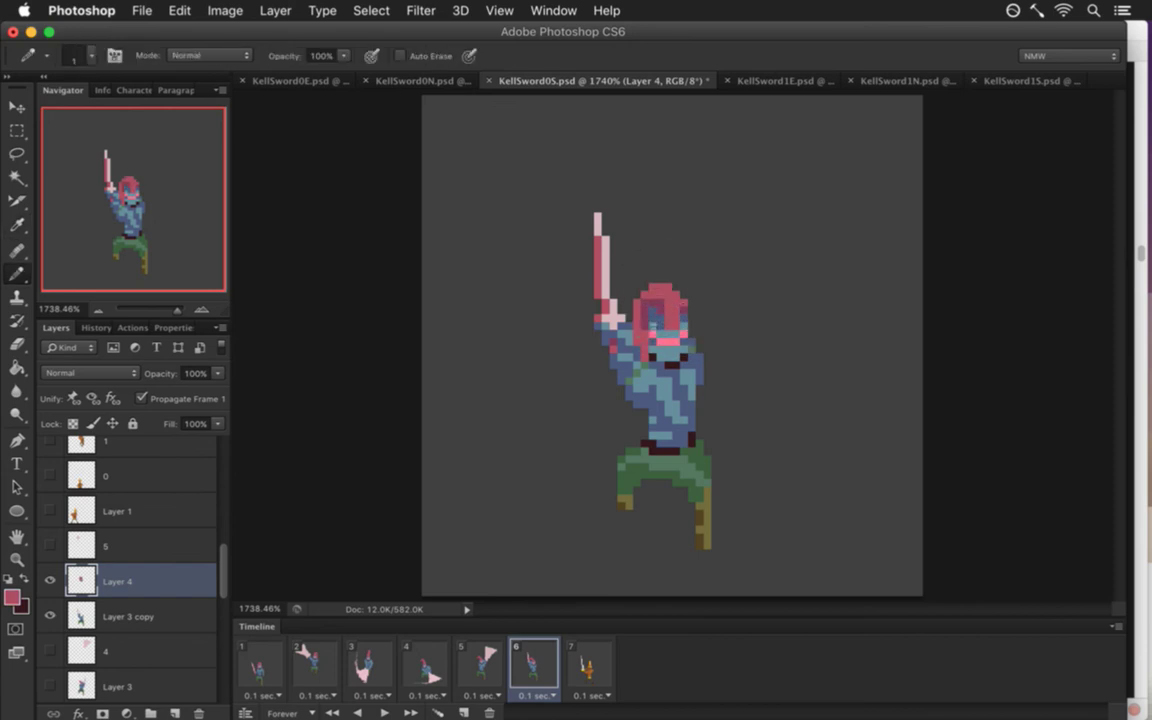
{"action": "key", "text": "super+s"}
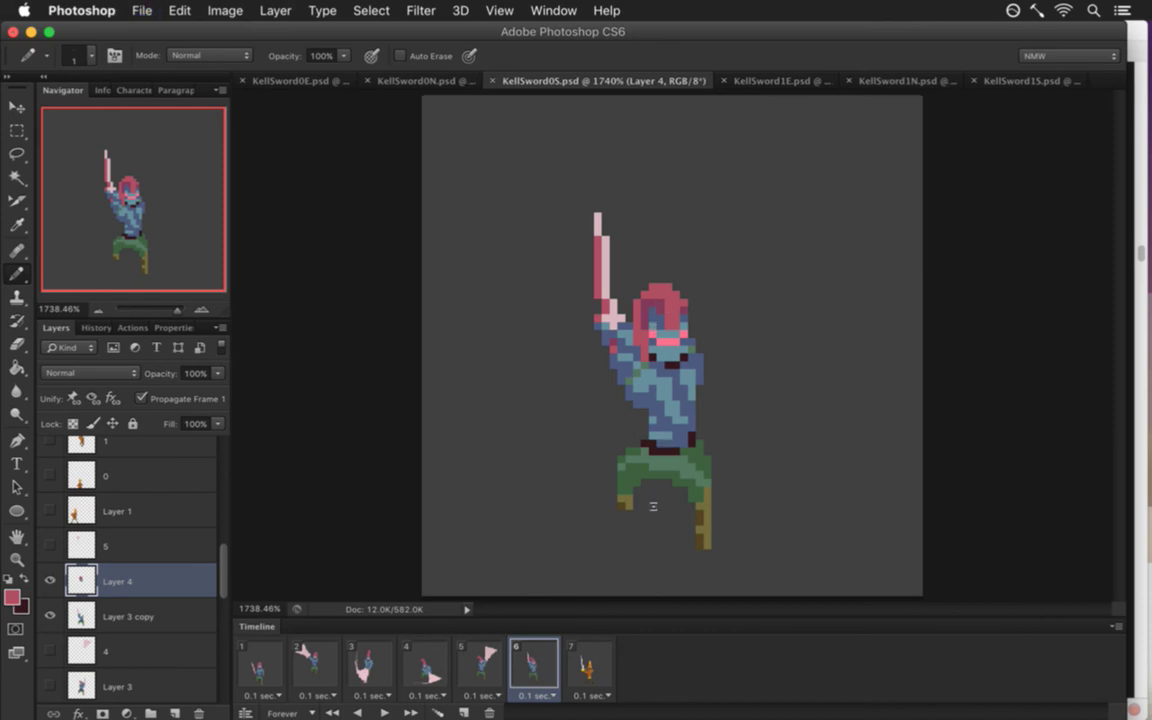
{"action": "left_click", "coordinate": [480, 662]}
{"action": "left_click", "coordinate": [540, 660]}
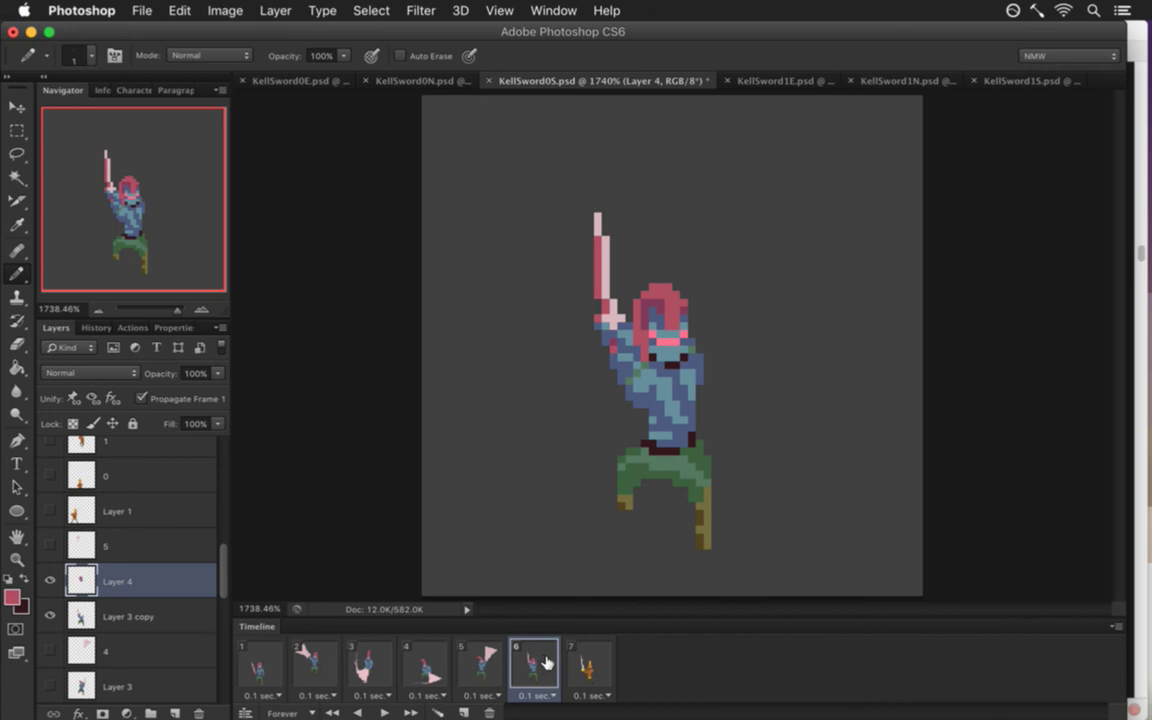
Reshape the plume to sweep toward the sword hilt, shade its underside dark red, save, and compare frame 6 with frame 5.
{"action": "key", "text": "e"}
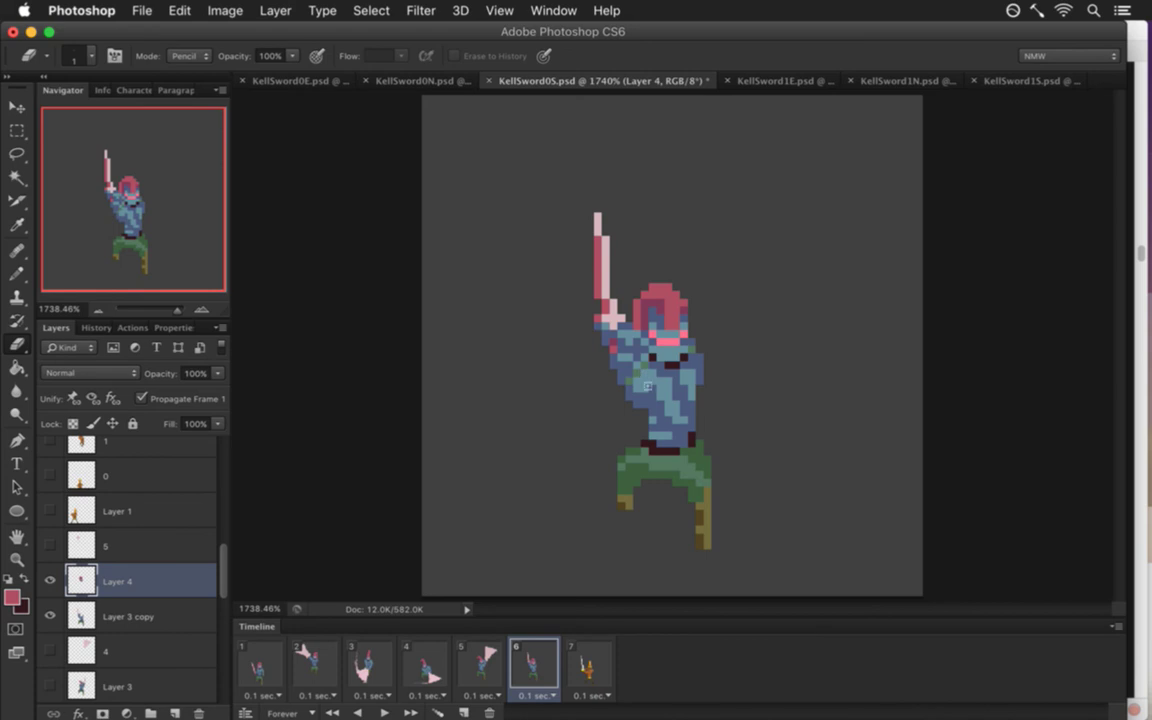
{"action": "key", "text": "i"}
{"action": "key", "text": "b"}
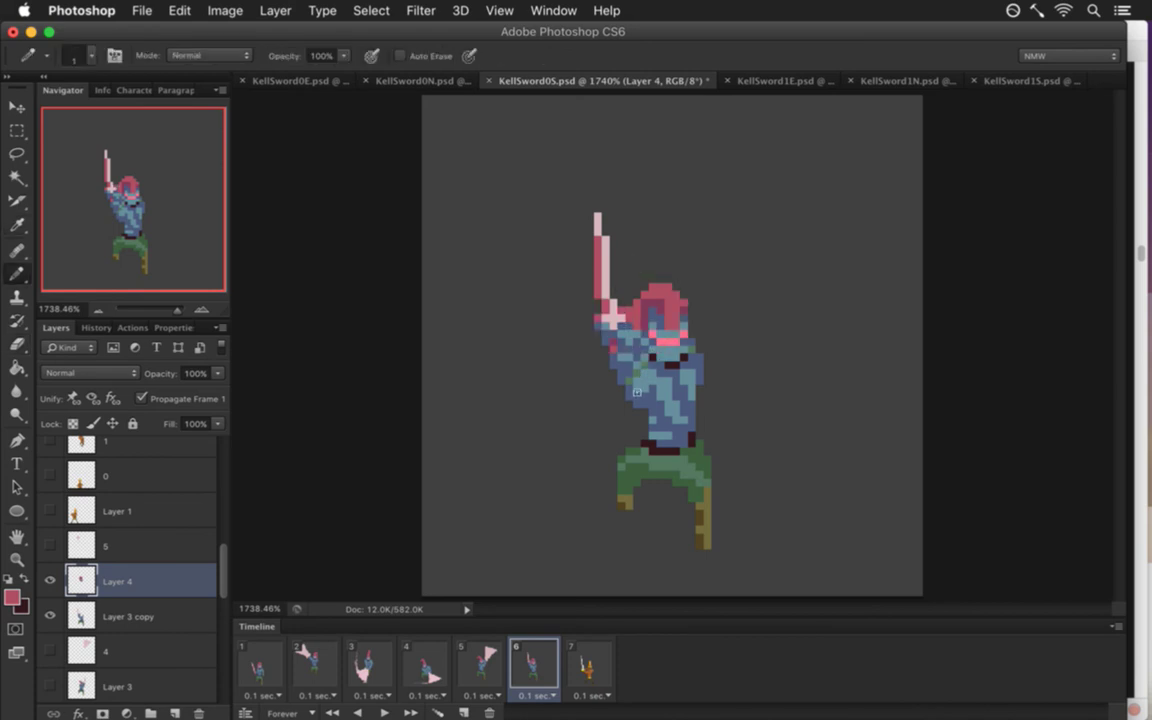
{"action": "left_click", "coordinate": [630, 292], "text": "alt"}
{"action": "key", "text": "super+s"}
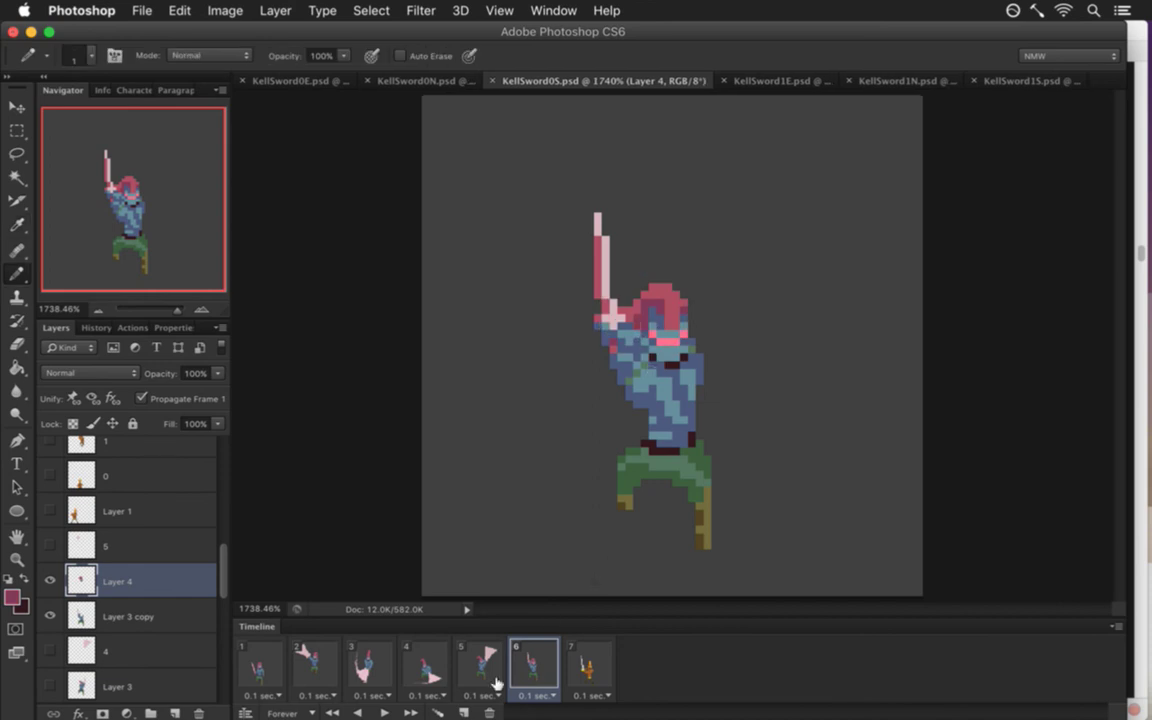
{"action": "left_click", "coordinate": [497, 683]}
{"action": "left_click", "coordinate": [526, 672]}
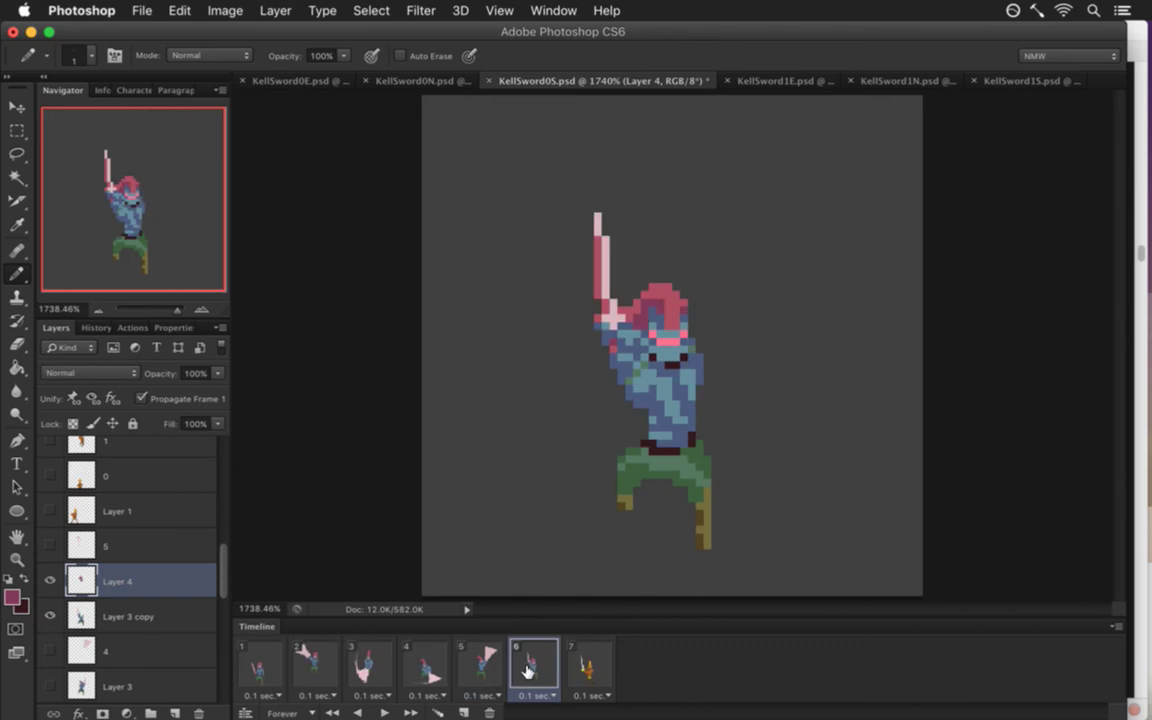
Replace the stray dark pixel above the belt's end on Layer 3 copy in frame 6 with the sampled torso blue.
{"action": "left_click", "coordinate": [482, 665]}
{"action": "left_click", "coordinate": [527, 667]}
{"action": "left_click", "coordinate": [120, 616]}
{"action": "key", "text": "e"}
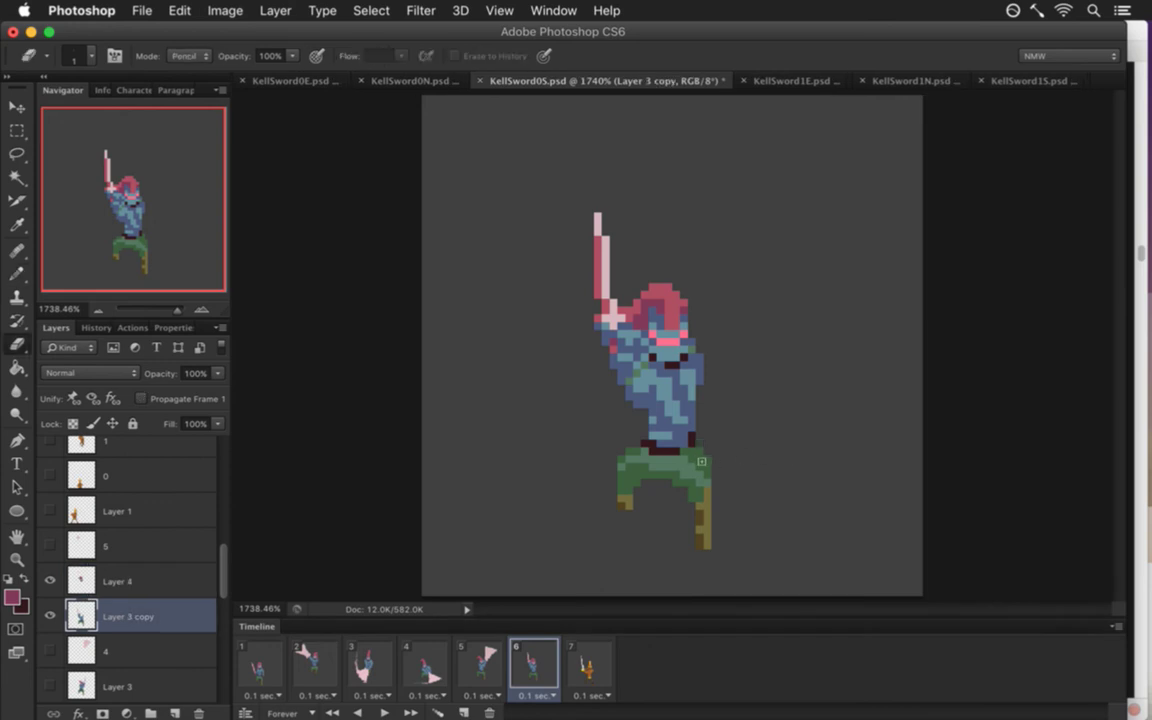
{"action": "key", "text": "b"}
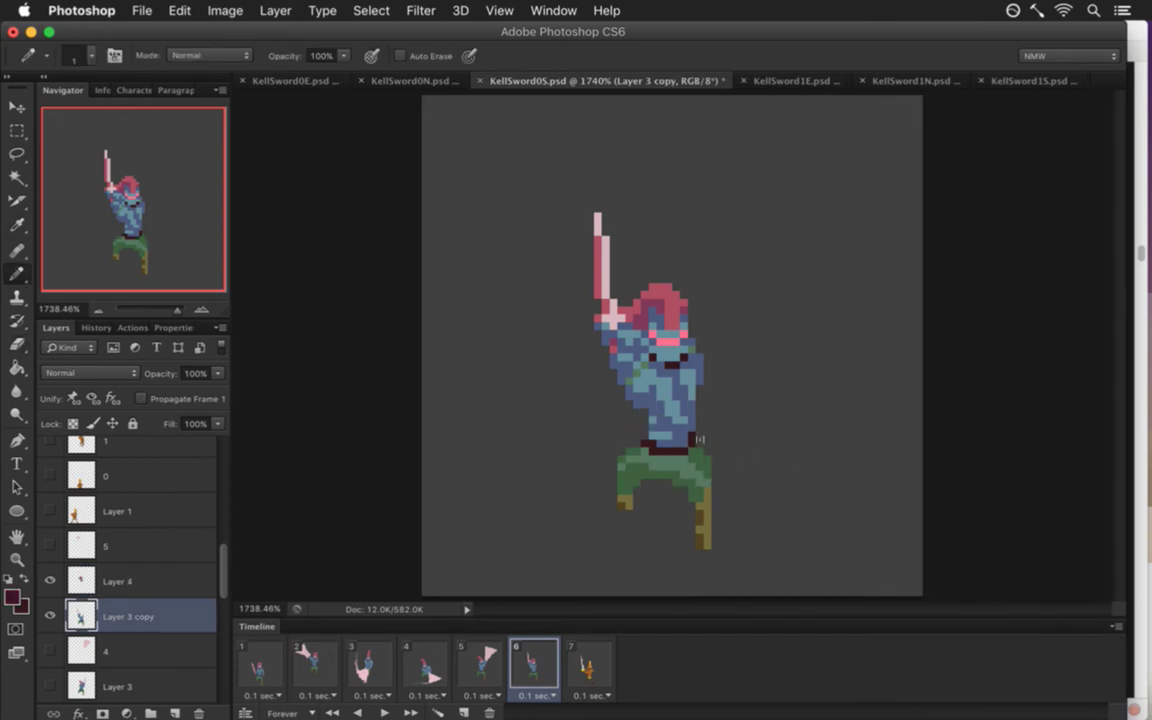
{"action": "left_click", "coordinate": [626, 395], "text": "alt"}
{"action": "key", "text": "e"}
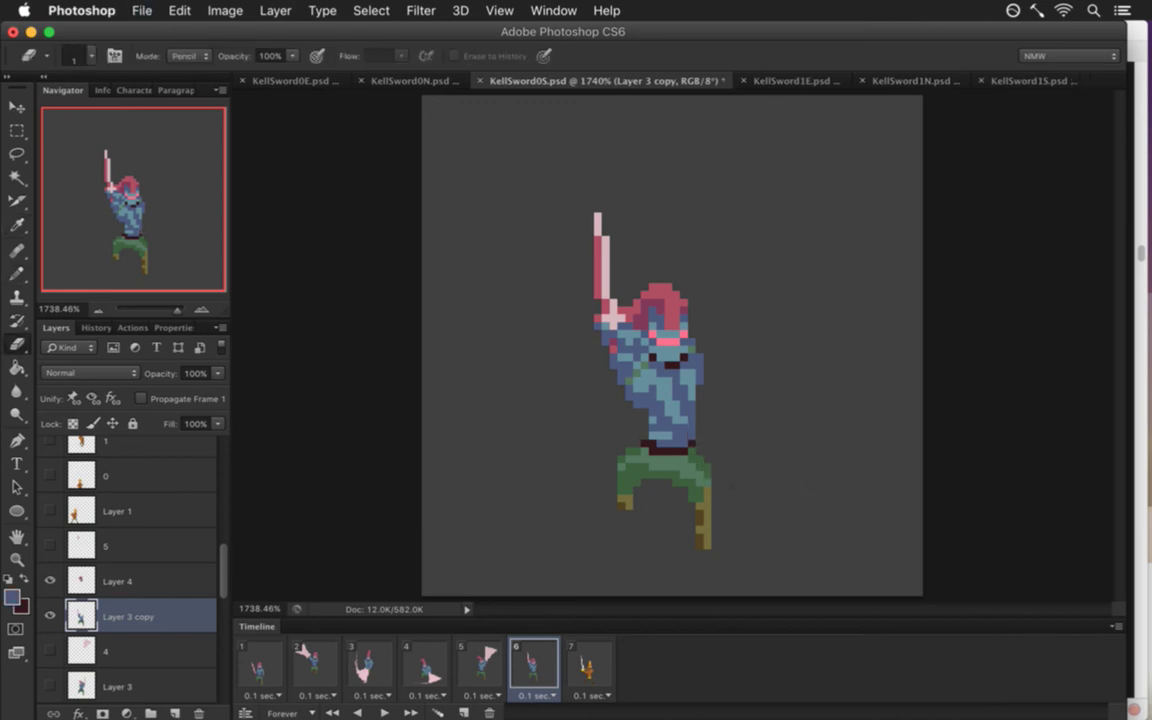
Compare frame 6 with frame 5, and move the longer leg on Layer 3 copy down one pixel.
{"action": "left_click", "coordinate": [481, 665]}
{"action": "left_click", "coordinate": [537, 661]}
{"action": "key", "text": "m"}
{"action": "mouse_move", "coordinate": [680, 463]}
{"action": "left_mouse_down"}
{"action": "mouse_move", "coordinate": [712, 500]}
{"action": "mouse_move", "coordinate": [711, 556]}
{"action": "left_mouse_up"}
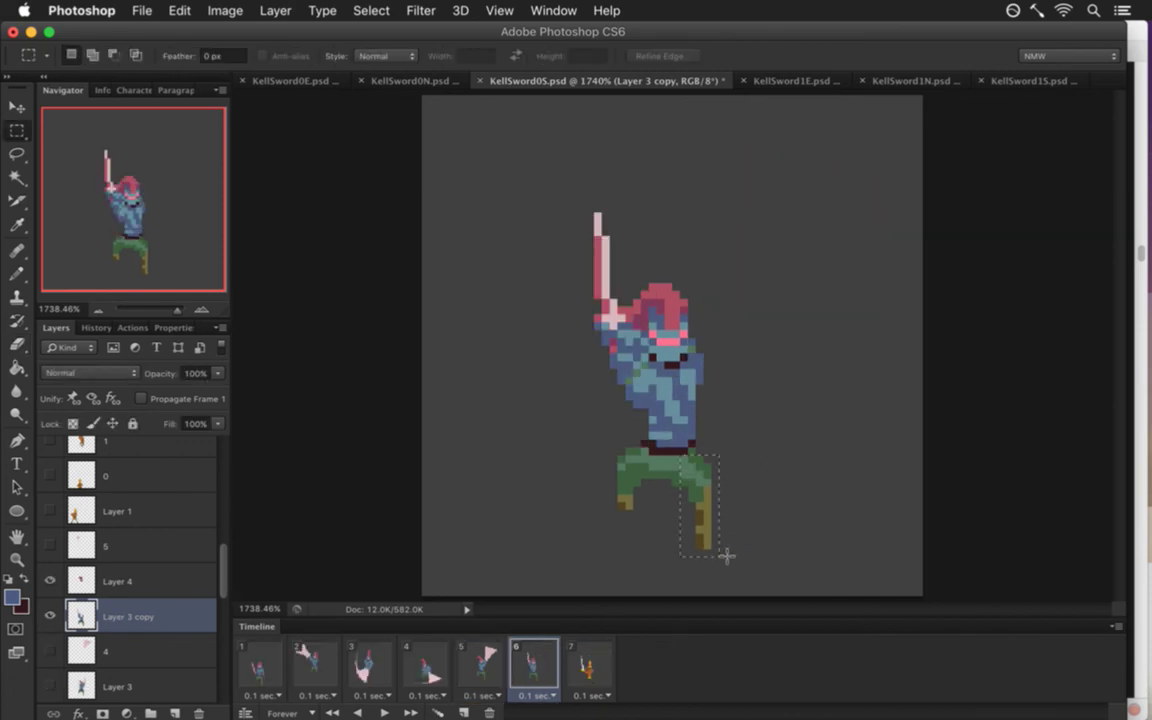
{"action": "key", "text": "v"}
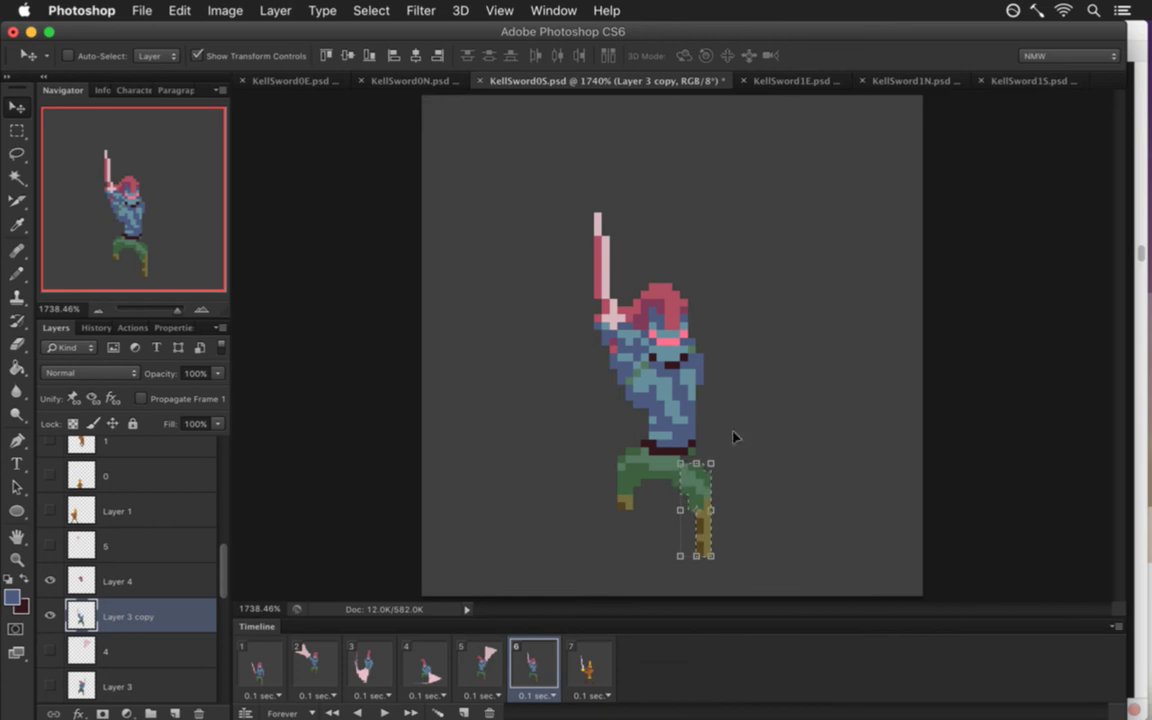
{"action": "key", "text": "m"}
{"action": "left_click", "coordinate": [722, 458]}
Retouch the hip of the lowered leg with the sampled green, save the file, and compare frame 6 with the preceding frames.
{"action": "key", "text": "i"}
{"action": "left_click", "coordinate": [693, 474]}
{"action": "key", "text": "b"}
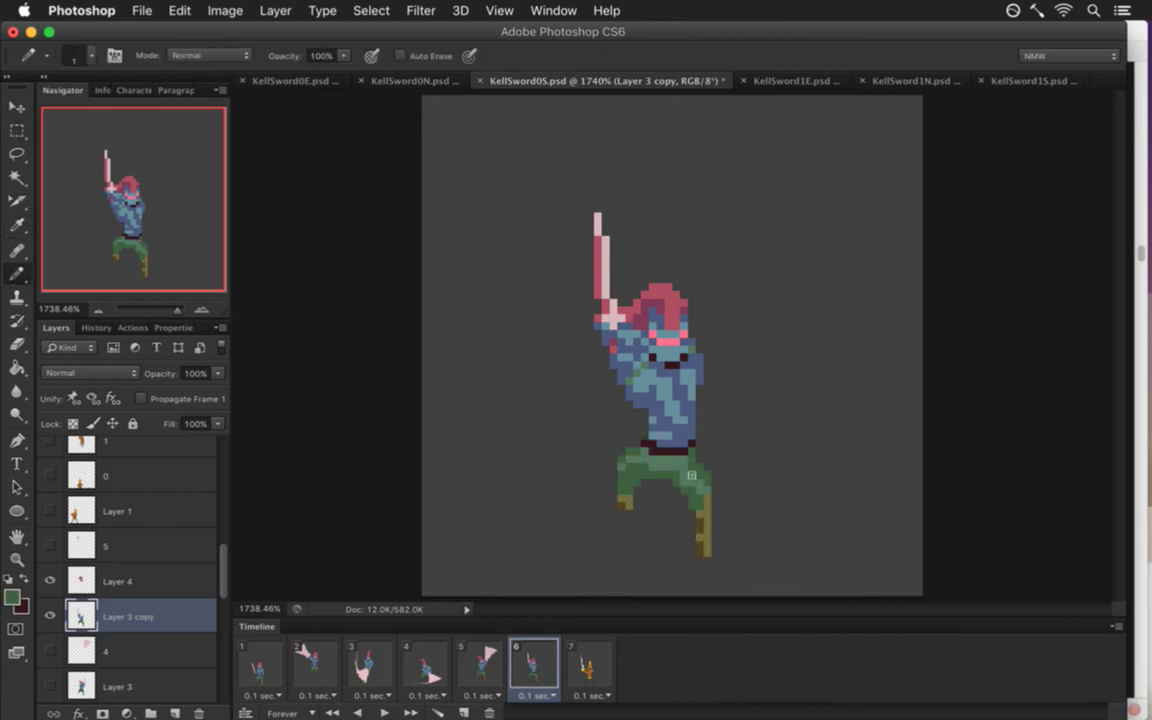
{"action": "key", "text": "super+s"}
{"action": "left_click", "coordinate": [478, 668]}
{"action": "key", "text": "super+z"}
{"action": "left_click", "coordinate": [428, 668]}
{"action": "key", "text": "super+z"}
Show swoosh layer 5 in frame 6 and make it the active layer.
{"action": "left_click", "coordinate": [50, 545]}
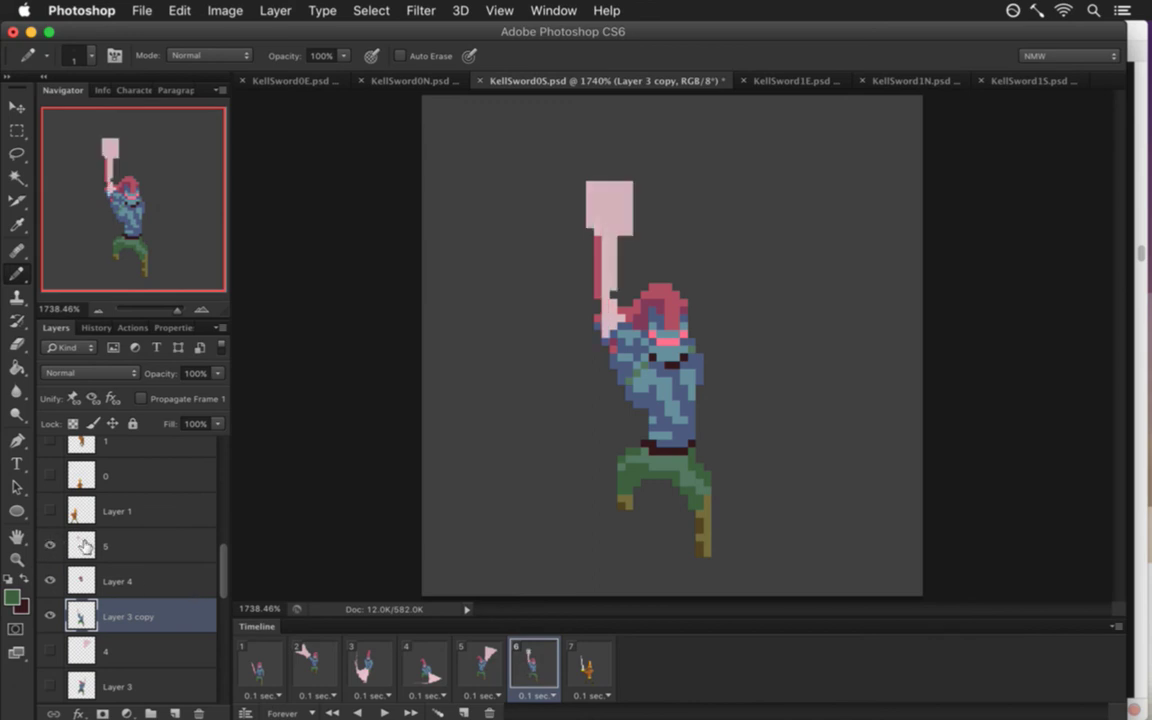
{"action": "left_click", "coordinate": [100, 545]}
{"action": "key", "text": "v"}
{"action": "key", "text": "Up"}
{"action": "key", "text": "Left"}
{"action": "key", "text": "Down"}
{"action": "key", "text": "Right"}
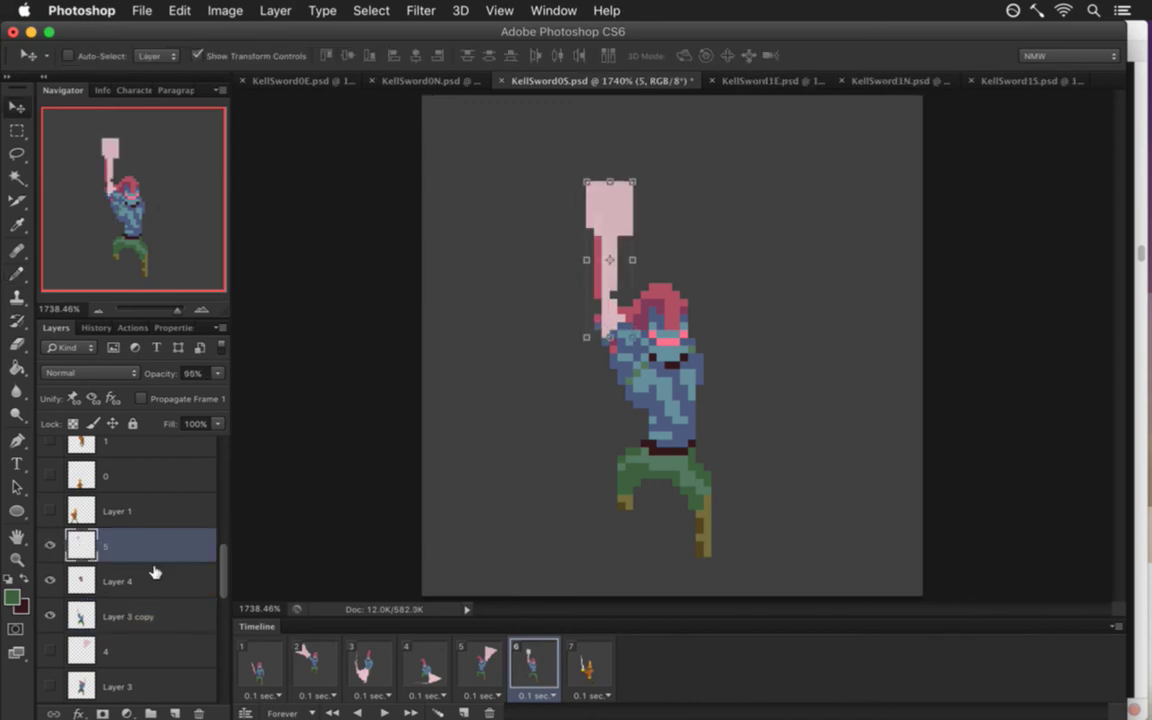
{"action": "key", "text": "m"}
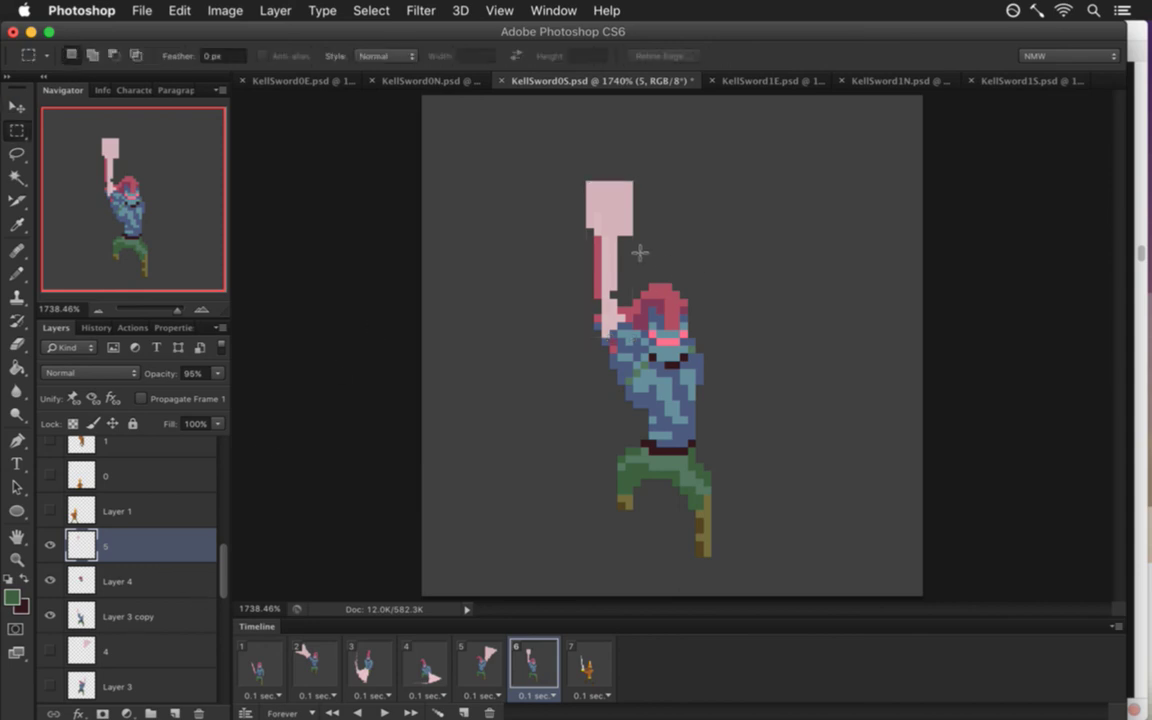
Erase notches into the square top of swoosh layer 5 for a ragged outline, save, and compare frame 6 with frame 5.
{"action": "key", "text": "e"}
{"action": "left_click_drag", "start_coordinate": [622, 222], "coordinate": [623, 236]}
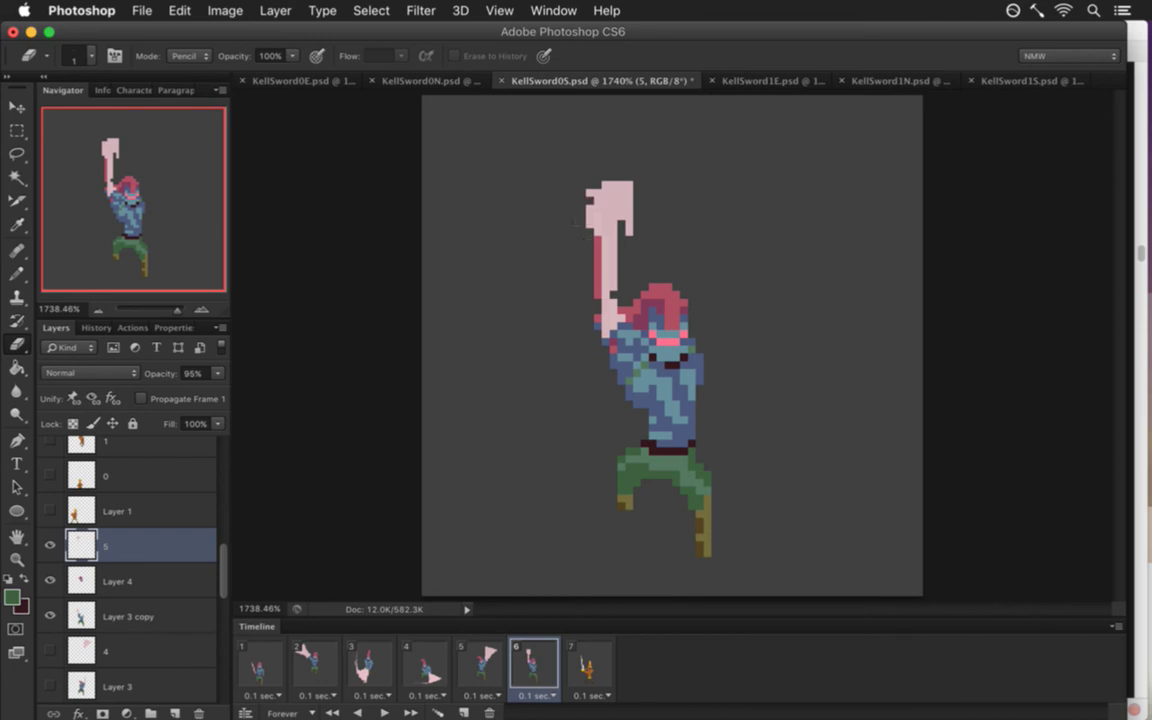
{"action": "key", "text": "super+s"}
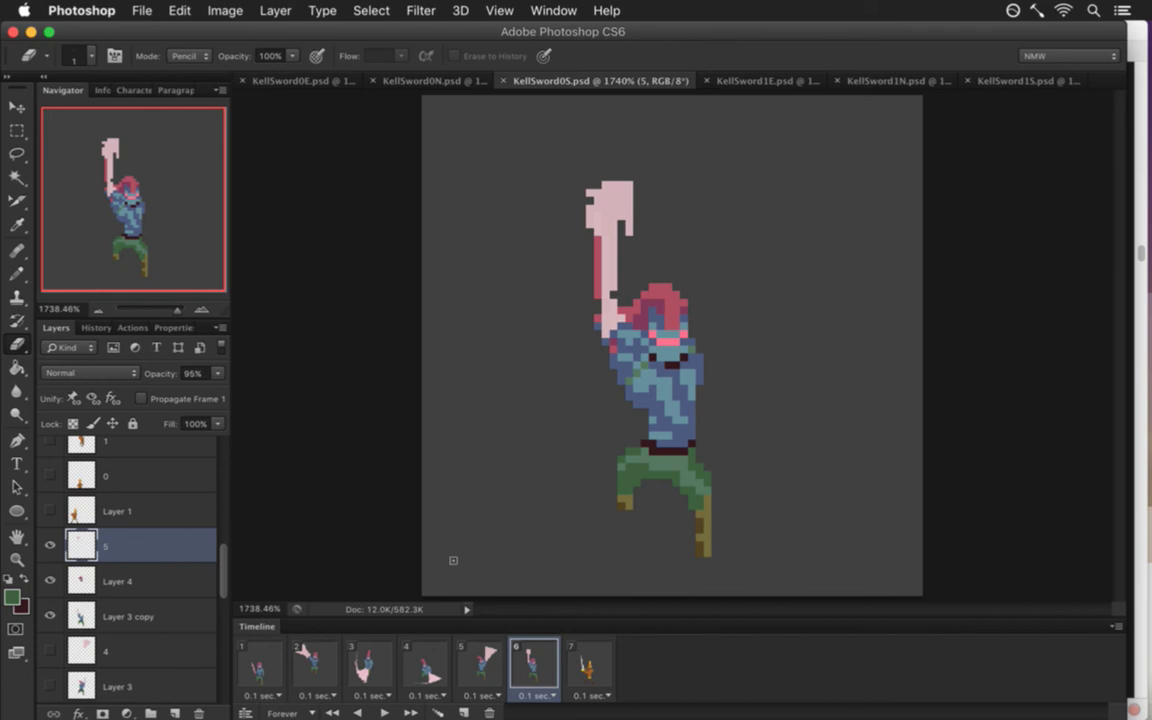
{"action": "left_click", "coordinate": [482, 665]}
{"action": "left_click", "coordinate": [531, 661]}
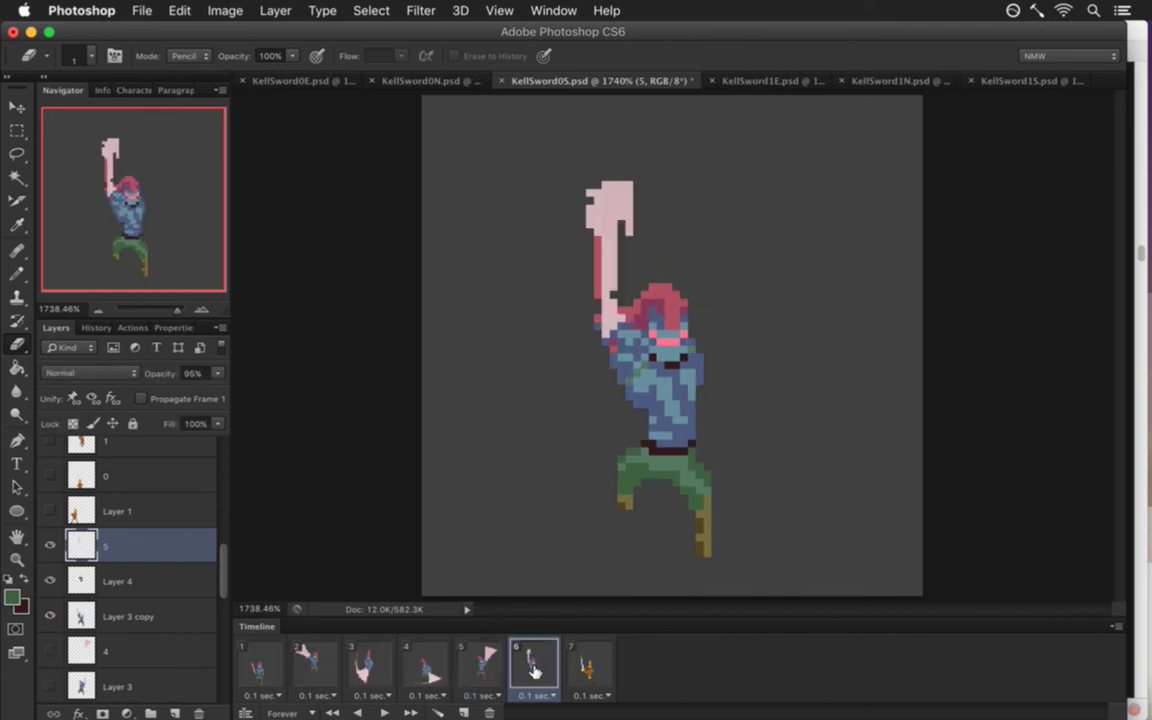
{"action": "key", "text": "Right"}
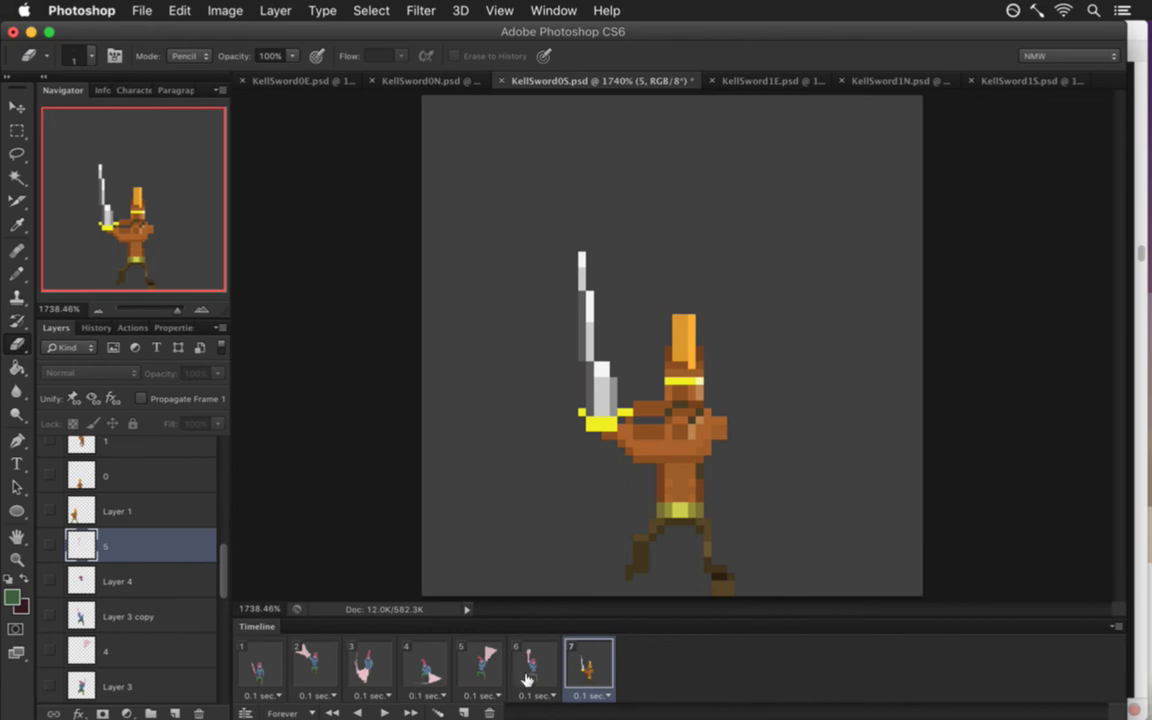
{"action": "left_click", "coordinate": [150, 607]}
{"action": "key", "text": "super+j"}
{"action": "left_click_drag", "start_coordinate": [147, 615], "coordinate": [98, 540]}
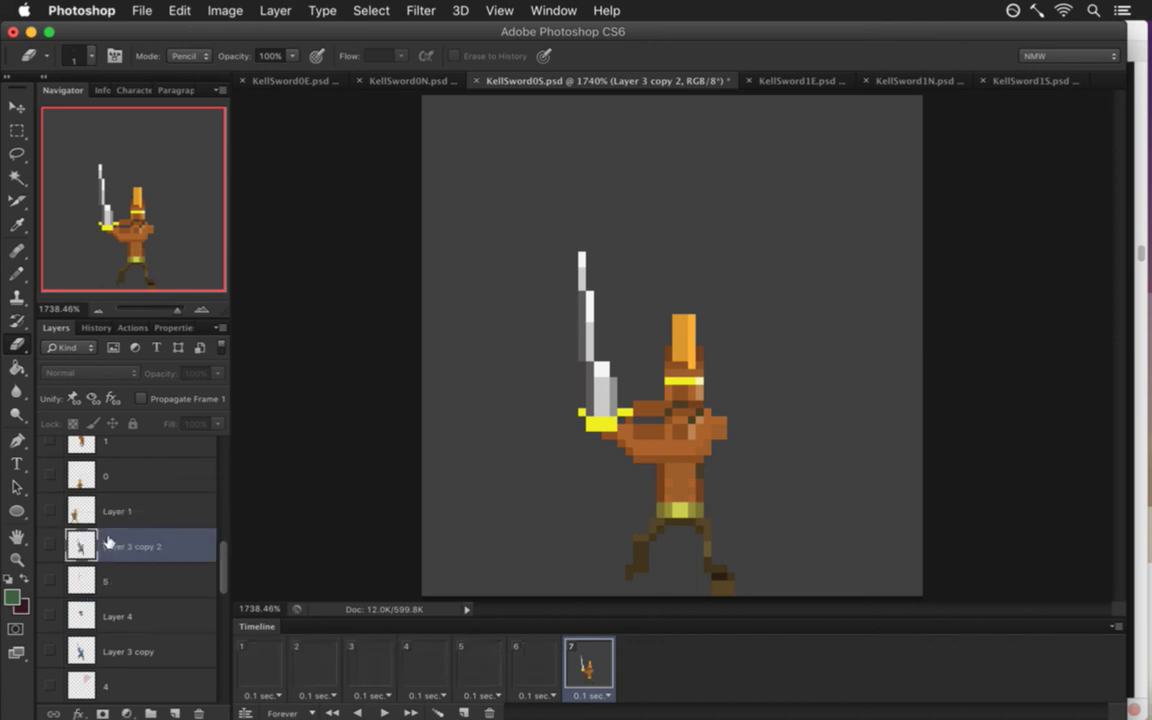
{"action": "left_click", "coordinate": [50, 545]}
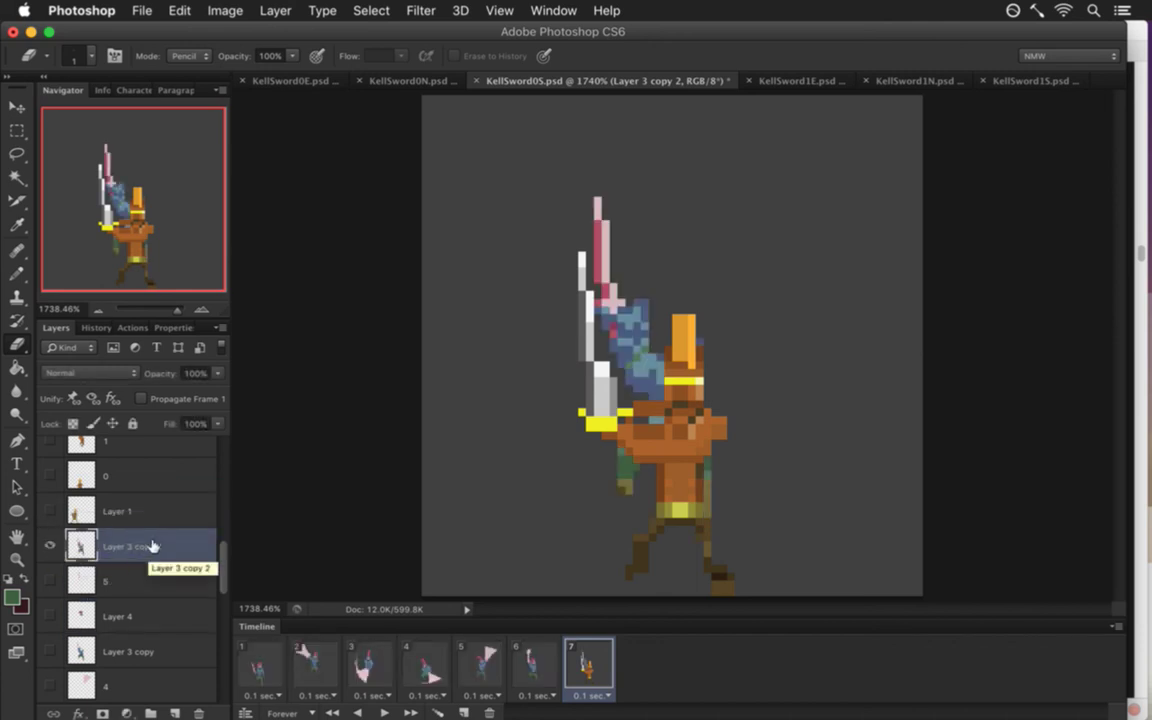
{"action": "key", "text": "super+bracketleft"}
{"action": "key", "text": "super+bracketleft"}
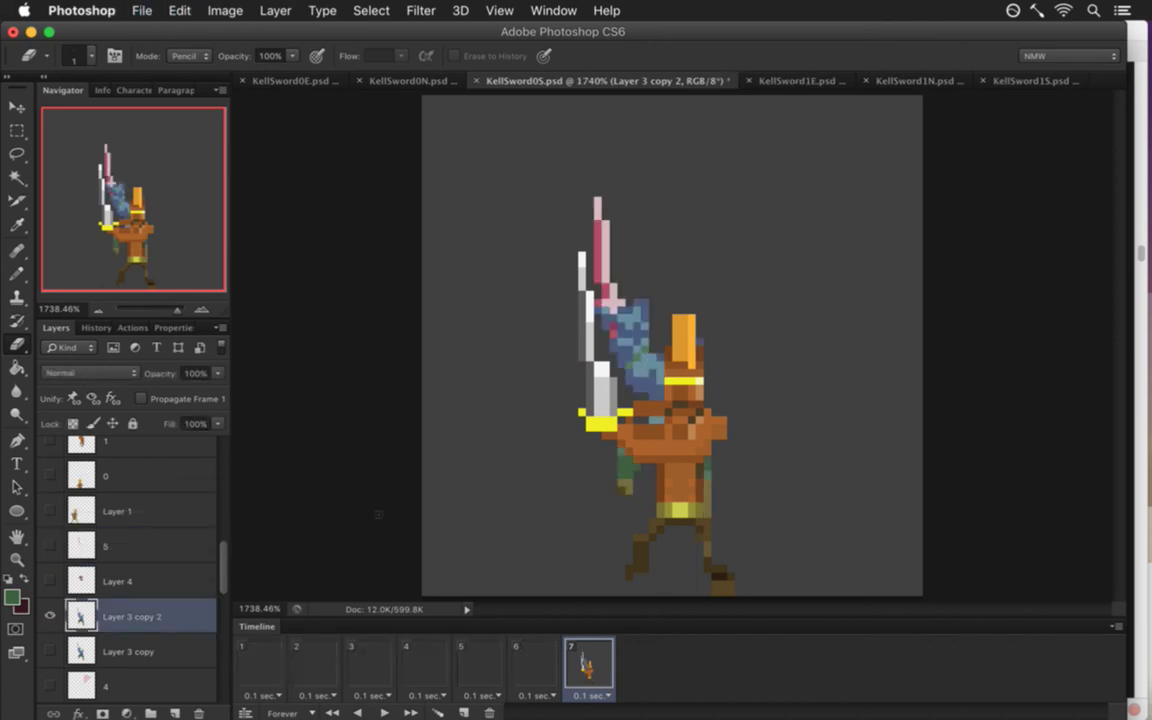
{"action": "left_click", "coordinate": [537, 642]}
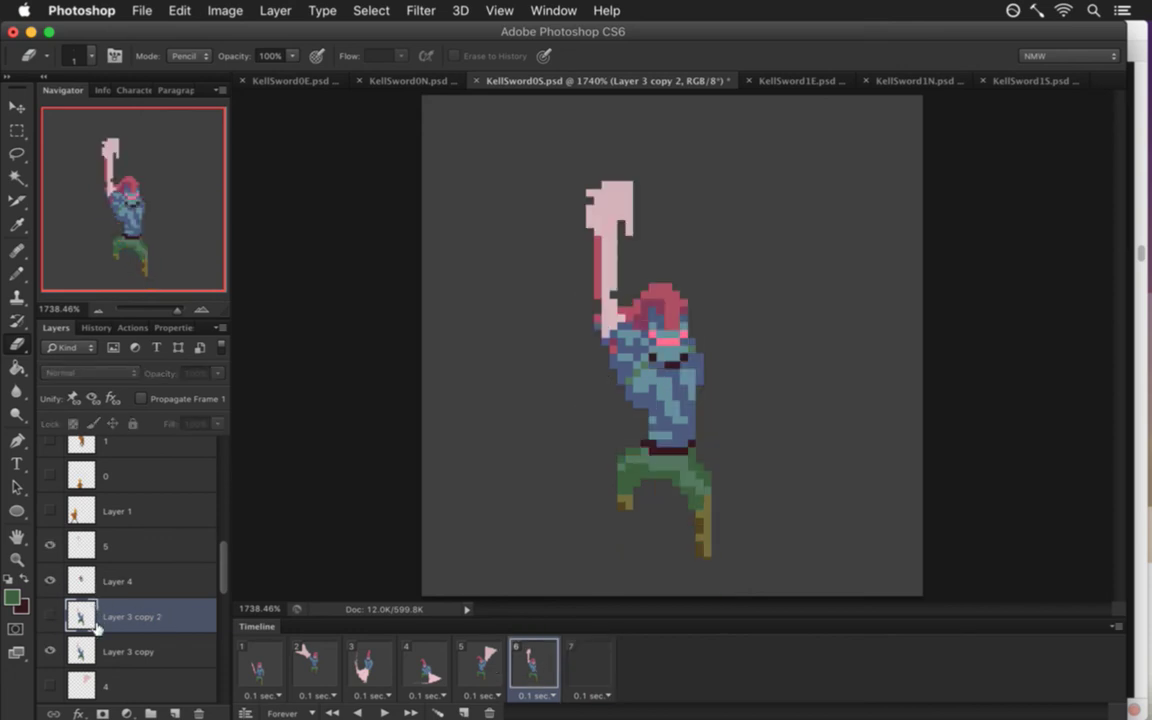
{"action": "left_click_drag", "start_coordinate": [98, 627], "coordinate": [198, 713]}
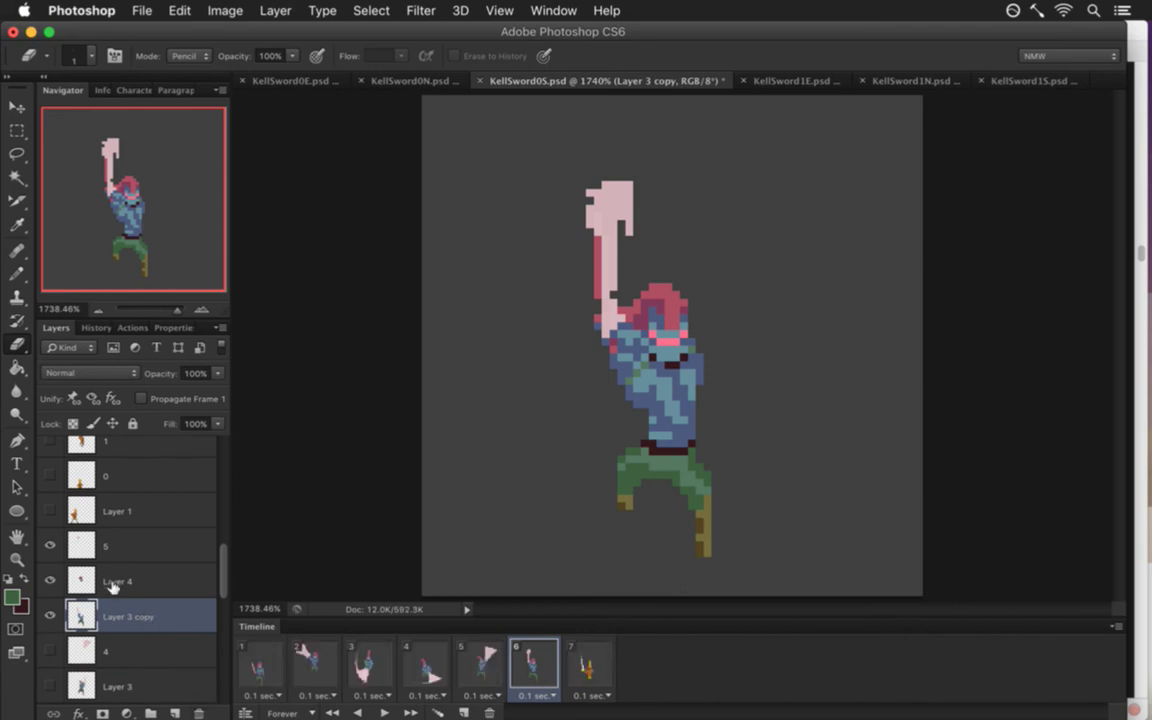
Merge Layer 4 with Layer 3 copy, turn off Propagate Frame 1 for the merged layer, and save the file.
{"action": "right_click", "coordinate": [195, 587]}
{"action": "left_click", "coordinate": [150, 587]}
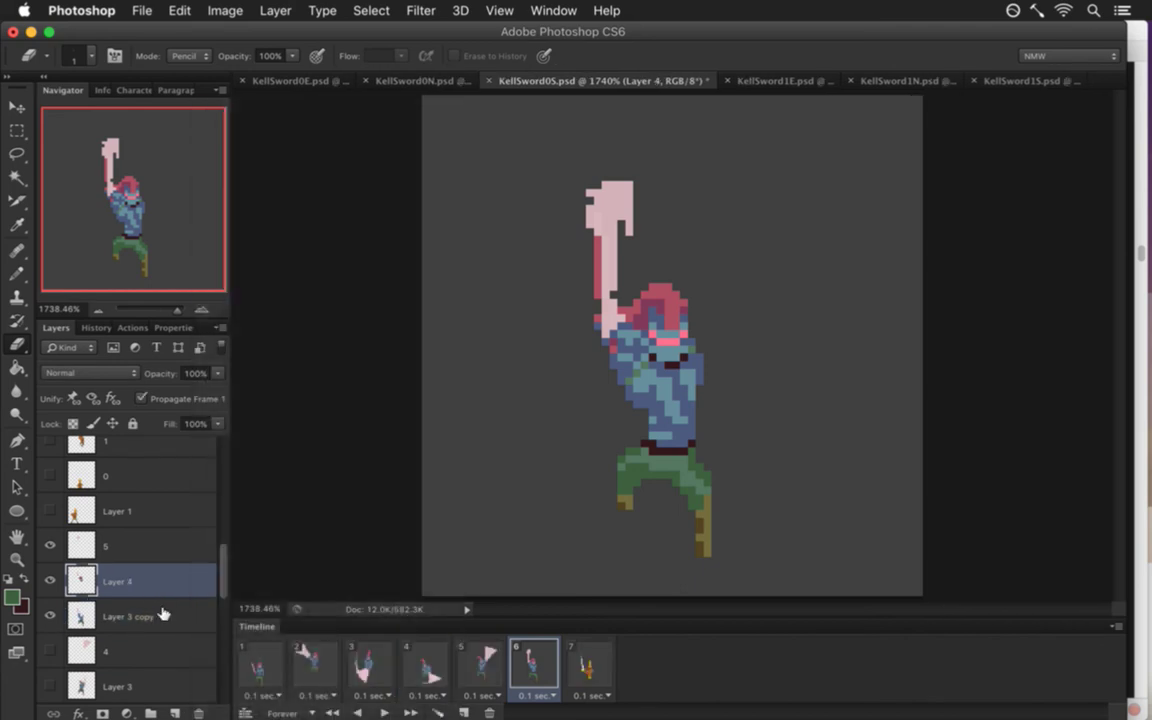
{"action": "left_click", "coordinate": [162, 614], "text": "shift"}
{"action": "right_click", "coordinate": [170, 612]}
{"action": "left_click", "coordinate": [235, 470]}
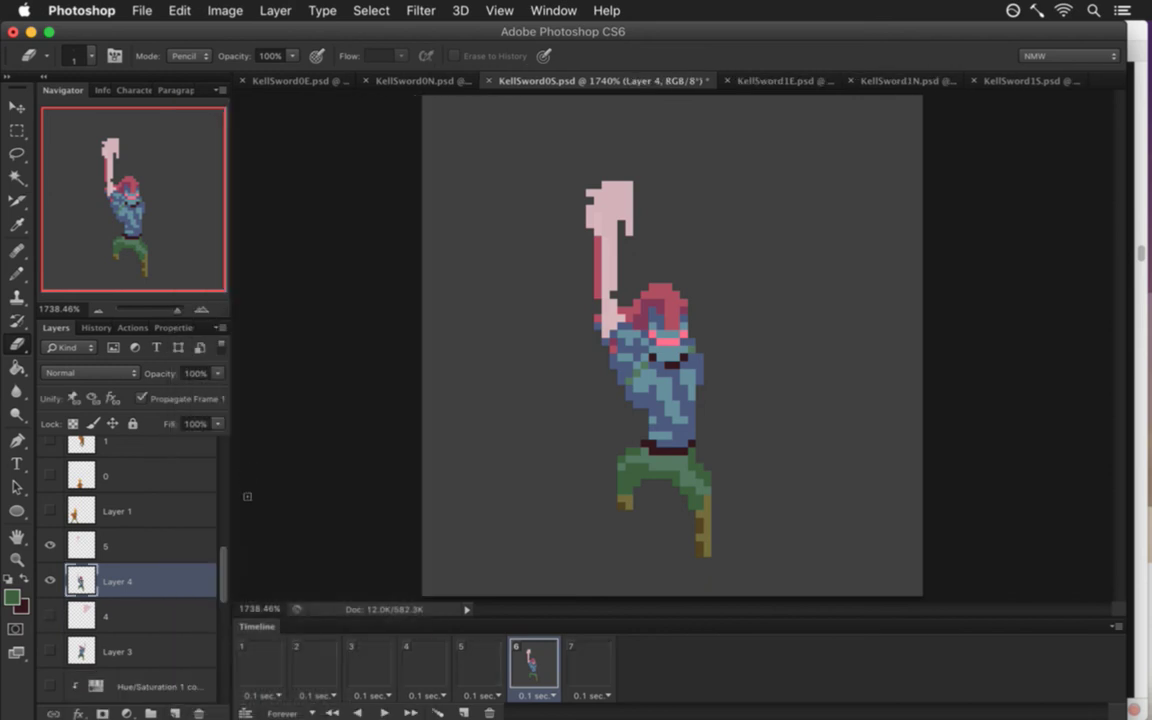
{"action": "left_click", "coordinate": [183, 402]}
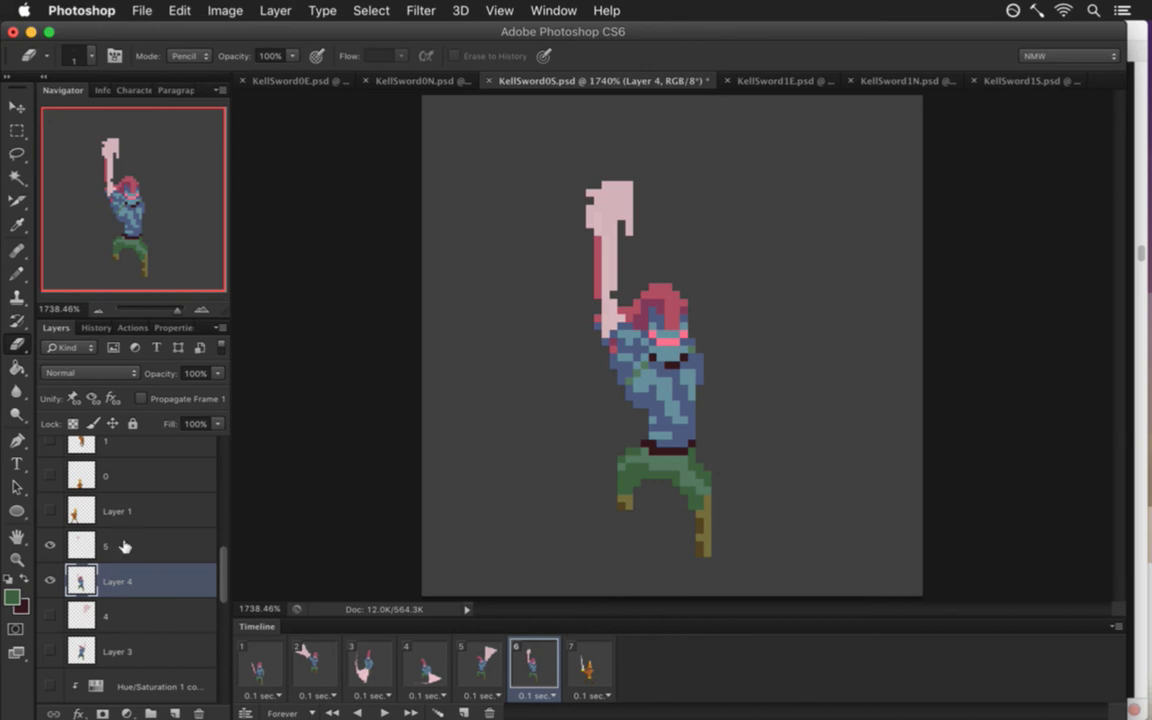
{"action": "left_click", "coordinate": [150, 556], "text": "shift"}
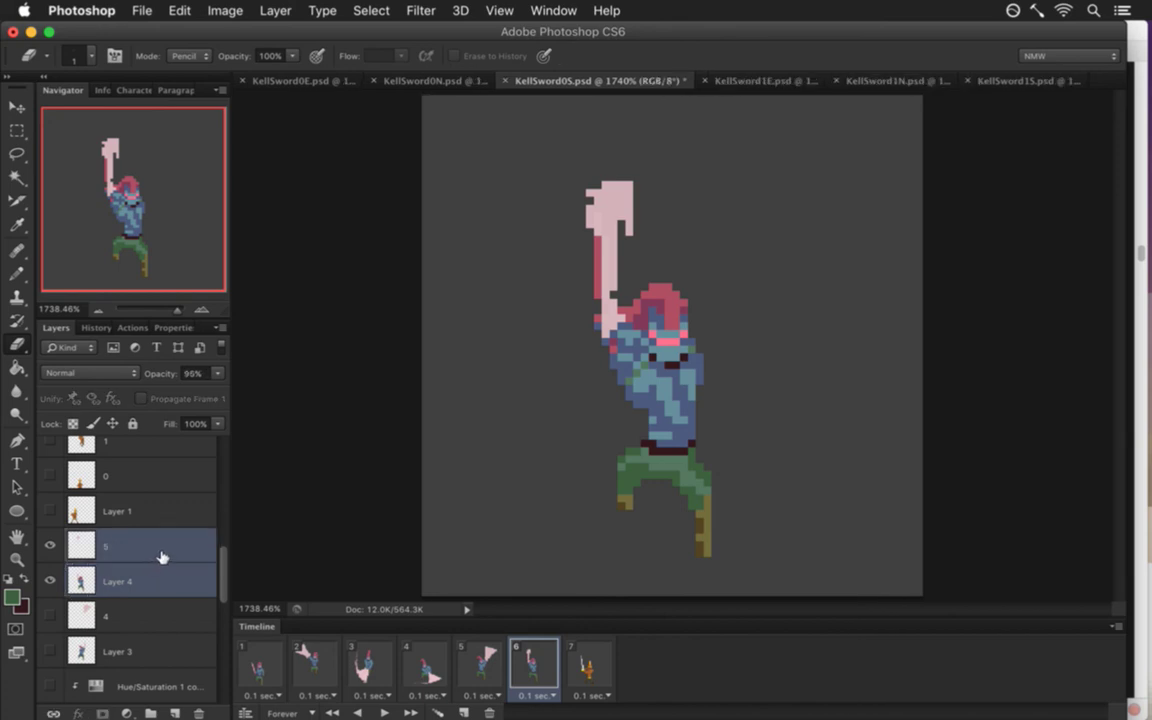
{"action": "key", "text": "super+s"}
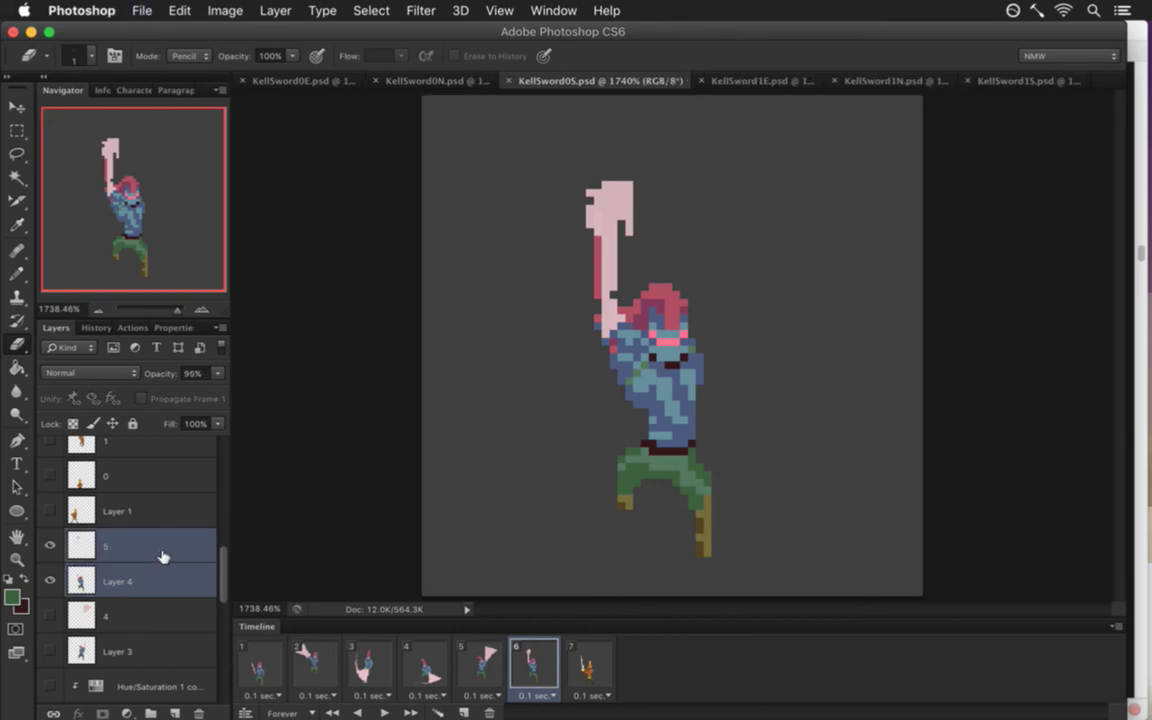
Duplicate the merged Layer 4, place the copy above swoosh layer 5, hide it in frame 6, and compare with frame 5.
{"action": "left_click", "coordinate": [153, 576]}
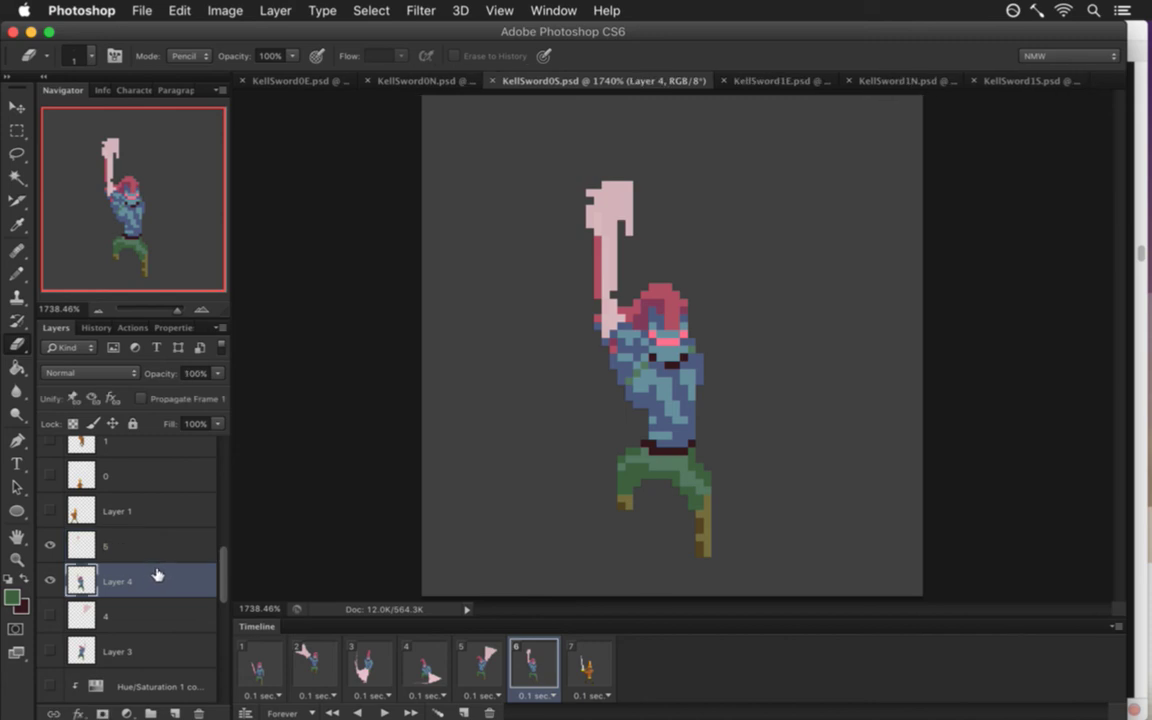
{"action": "key", "text": "super+j"}
{"action": "key", "text": "super+bracketright"}
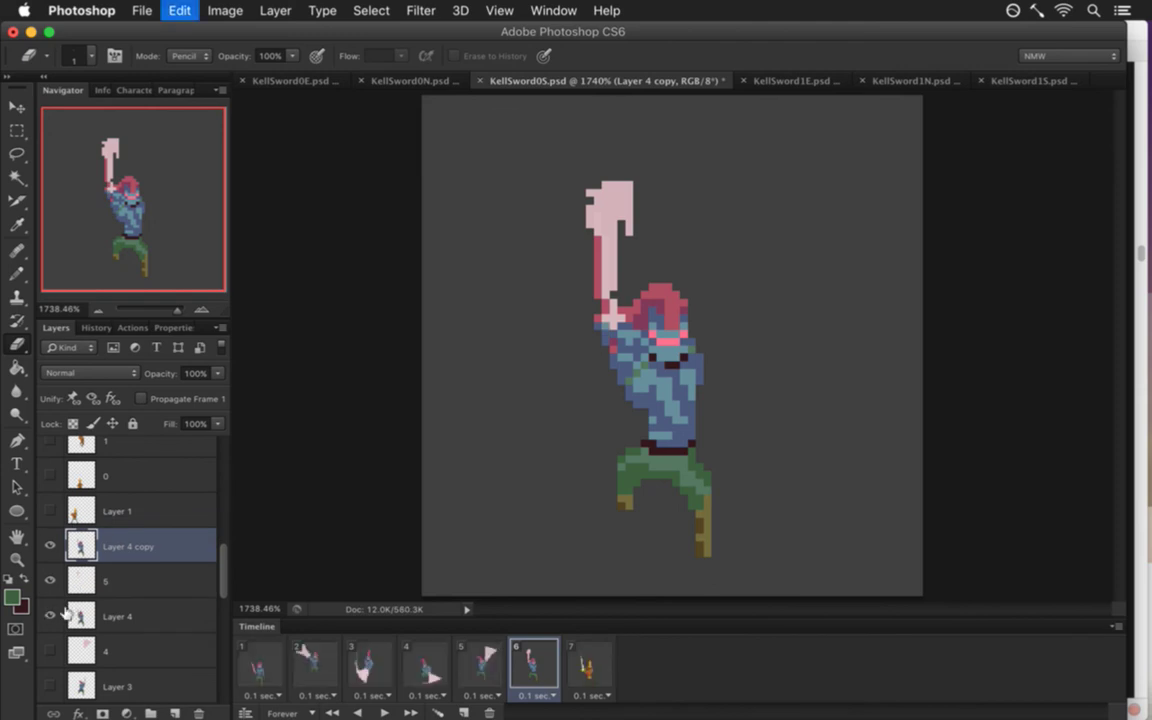
{"action": "key", "text": "super+bracketleft"}
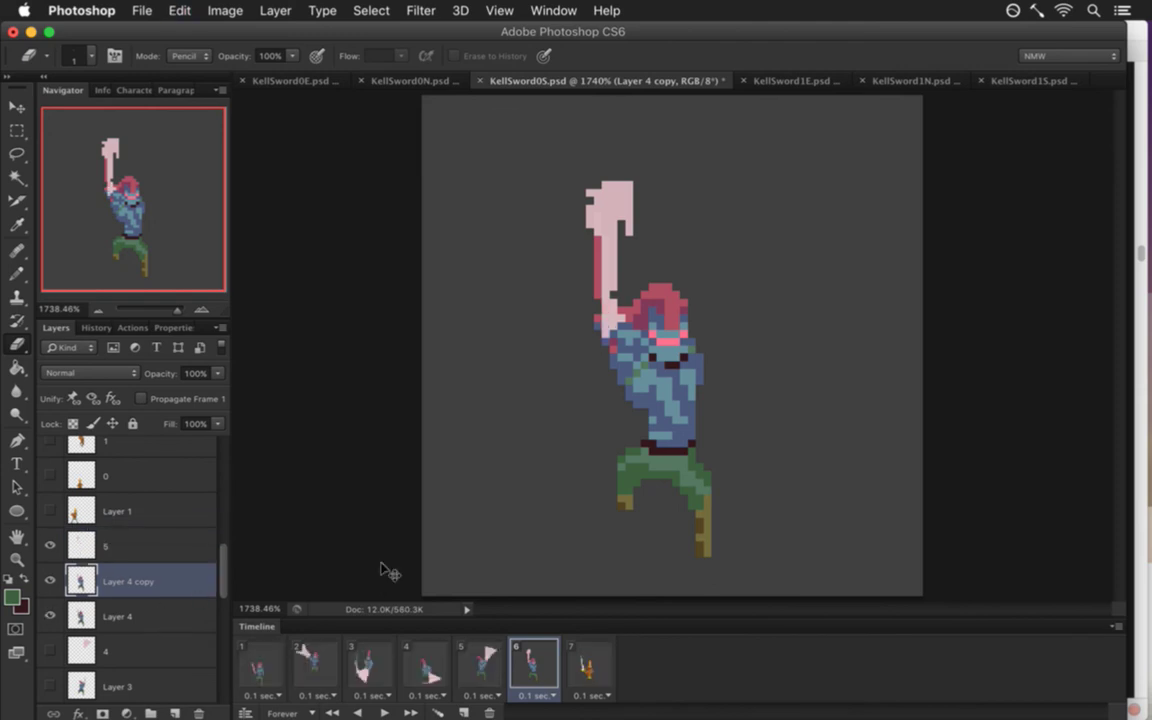
{"action": "key", "text": "super+bracketright"}
{"action": "left_click", "coordinate": [50, 546]}
{"action": "left_click", "coordinate": [480, 662]}
{"action": "left_click", "coordinate": [548, 664]}
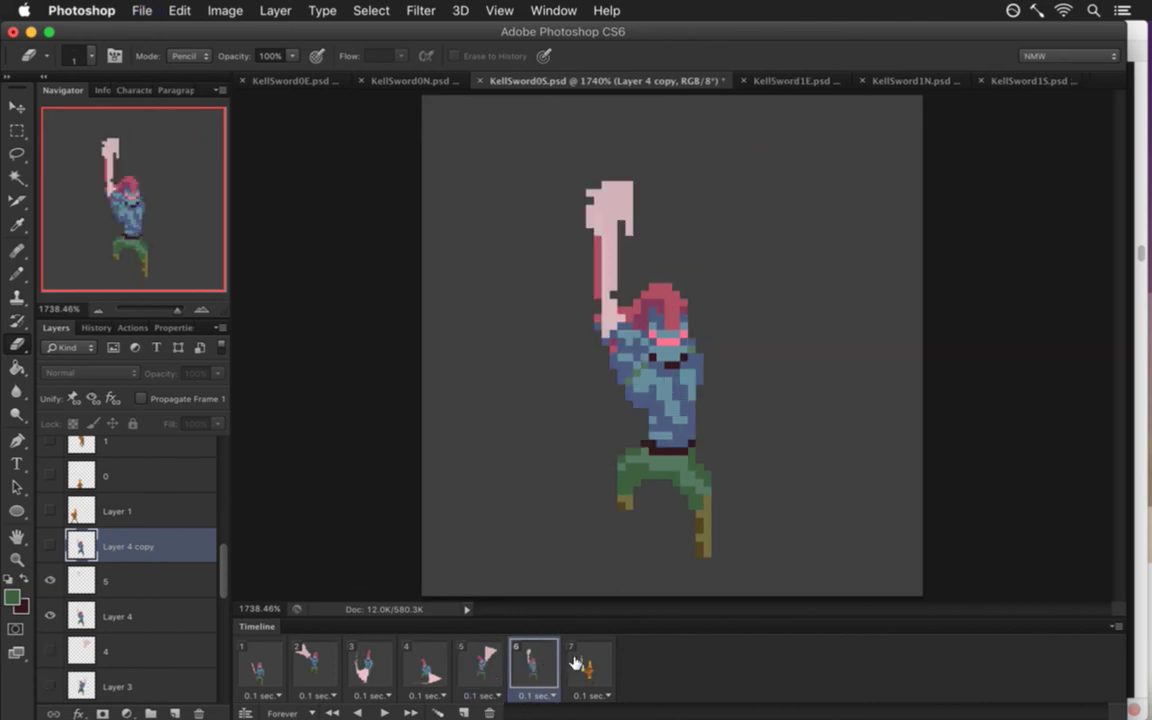
Show Layer 4 copy in frame 7, move it five pixels down and two pixels right, and save the file.
{"action": "left_click", "coordinate": [577, 664]}
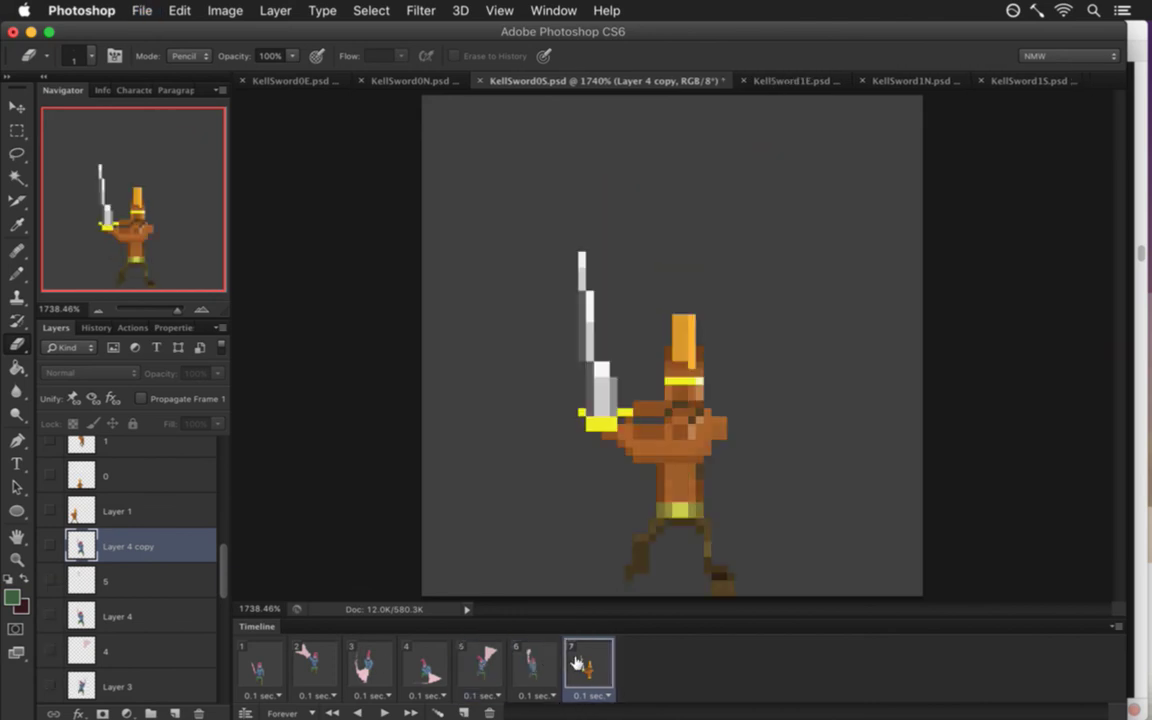
{"action": "left_click", "coordinate": [50, 546]}
{"action": "key", "text": "v"}
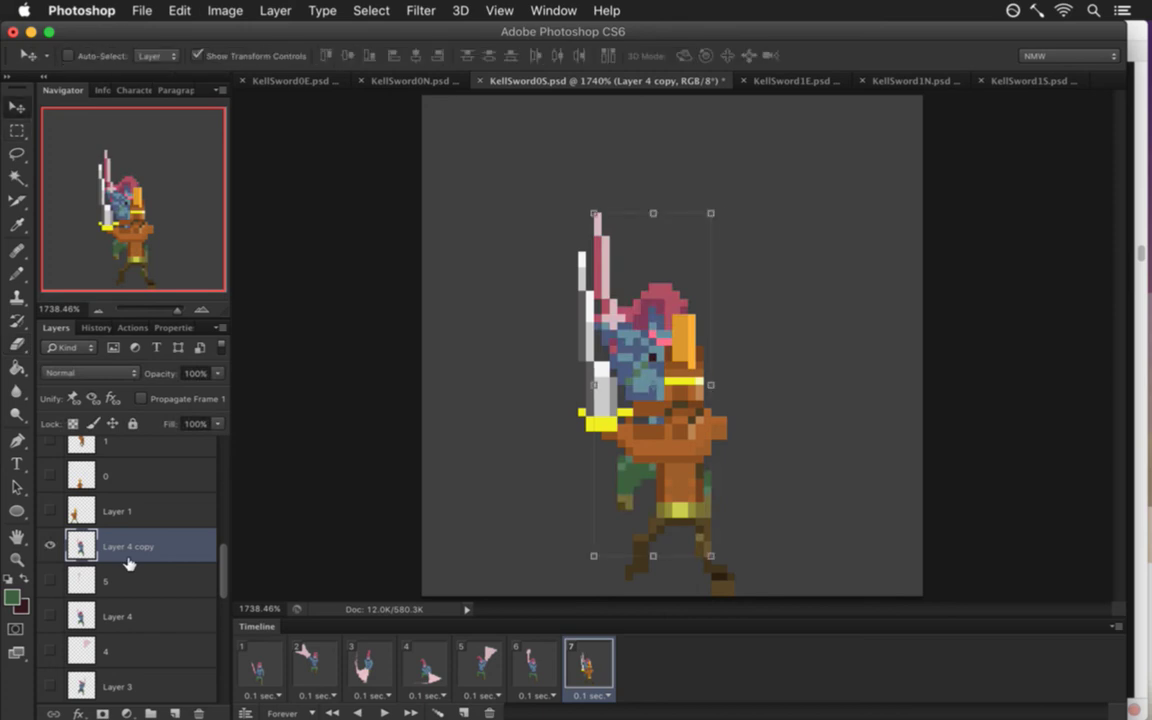
{"action": "key", "text": "Down"}
{"action": "key", "text": "Down"}
{"action": "key", "text": "Down"}
{"action": "key", "text": "Right"}
{"action": "key", "text": "Down"}
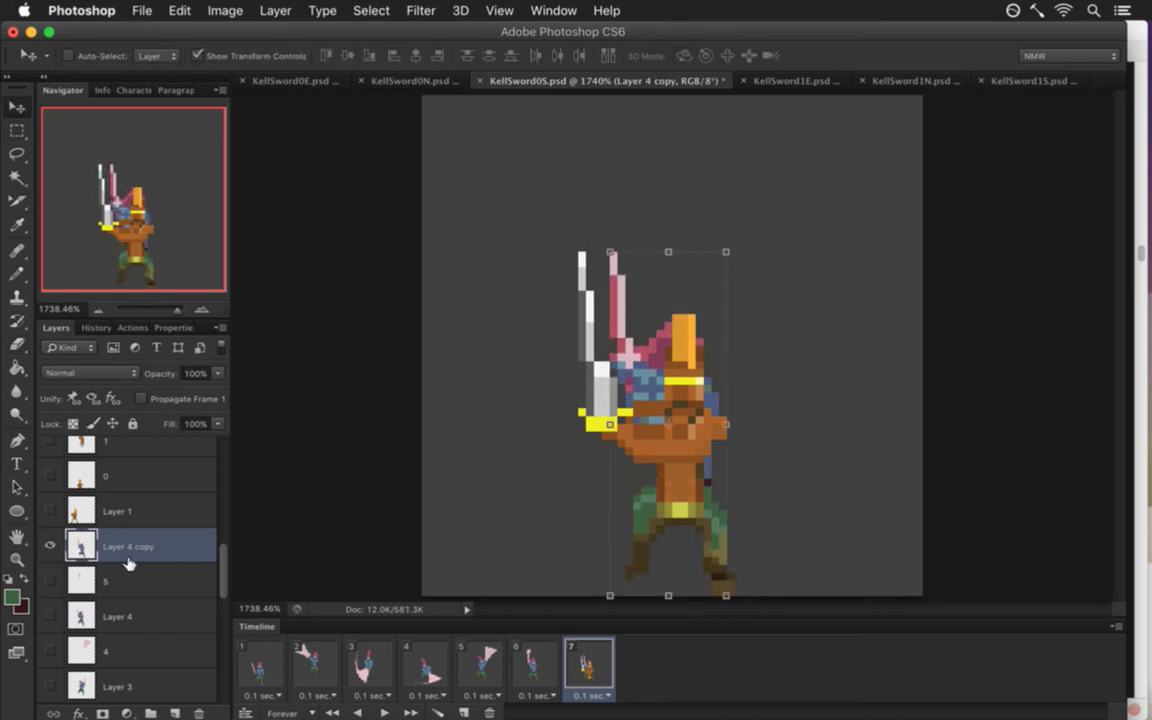
{"action": "key", "text": "m"}
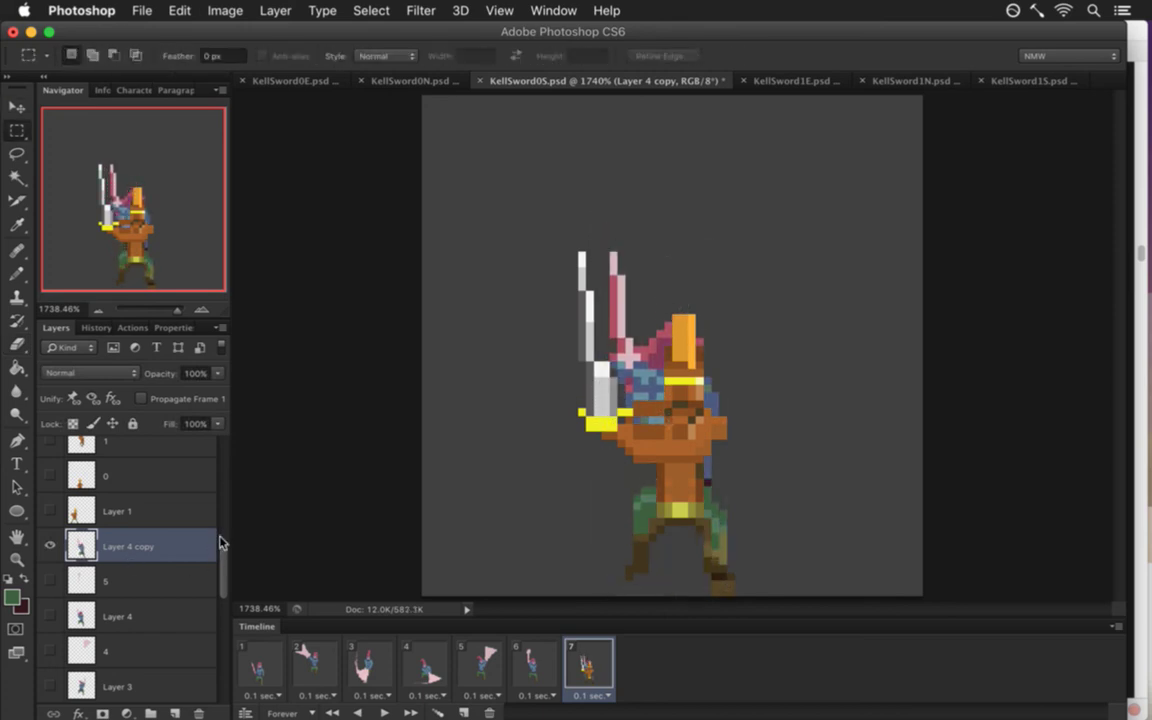
{"action": "key", "text": "ctrl+s"}
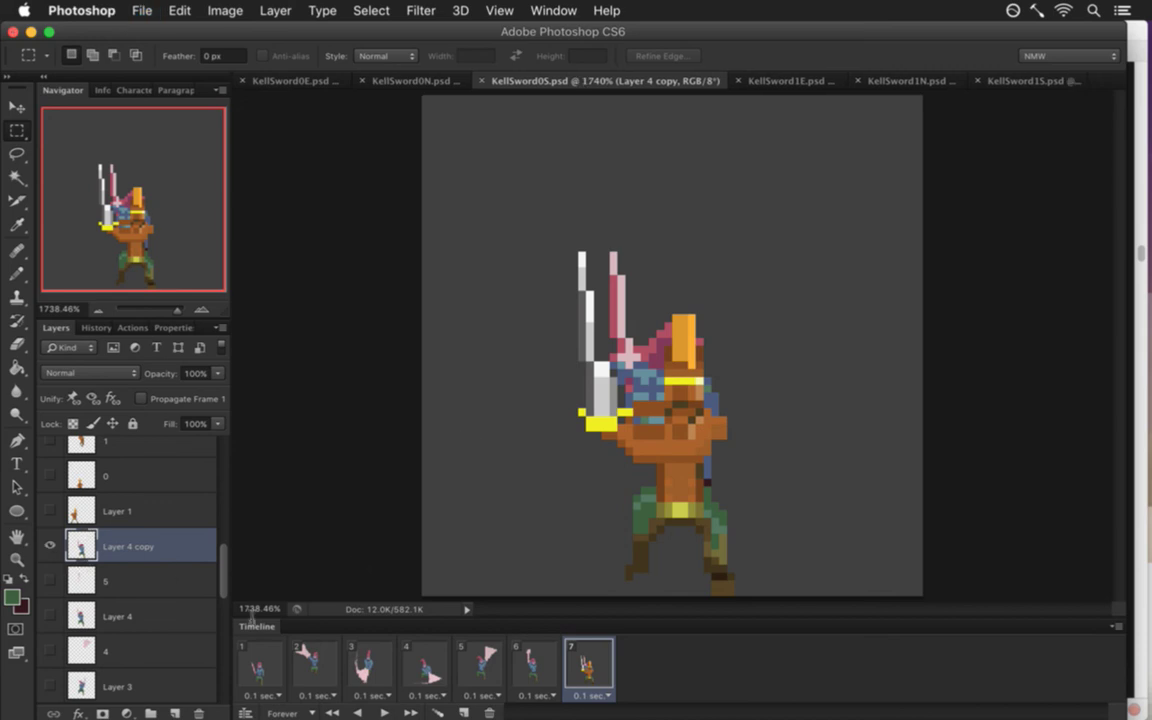
Hide the old orange body layer and the old grey sword layer 6 in frame 7.
{"action": "left_click_drag", "start_coordinate": [225, 573], "coordinate": [223, 543]}
{"action": "scroll", "coordinate": [205, 480], "scroll_direction": "up", "scroll_amount": 2}
{"action": "left_click", "coordinate": [46, 462]}
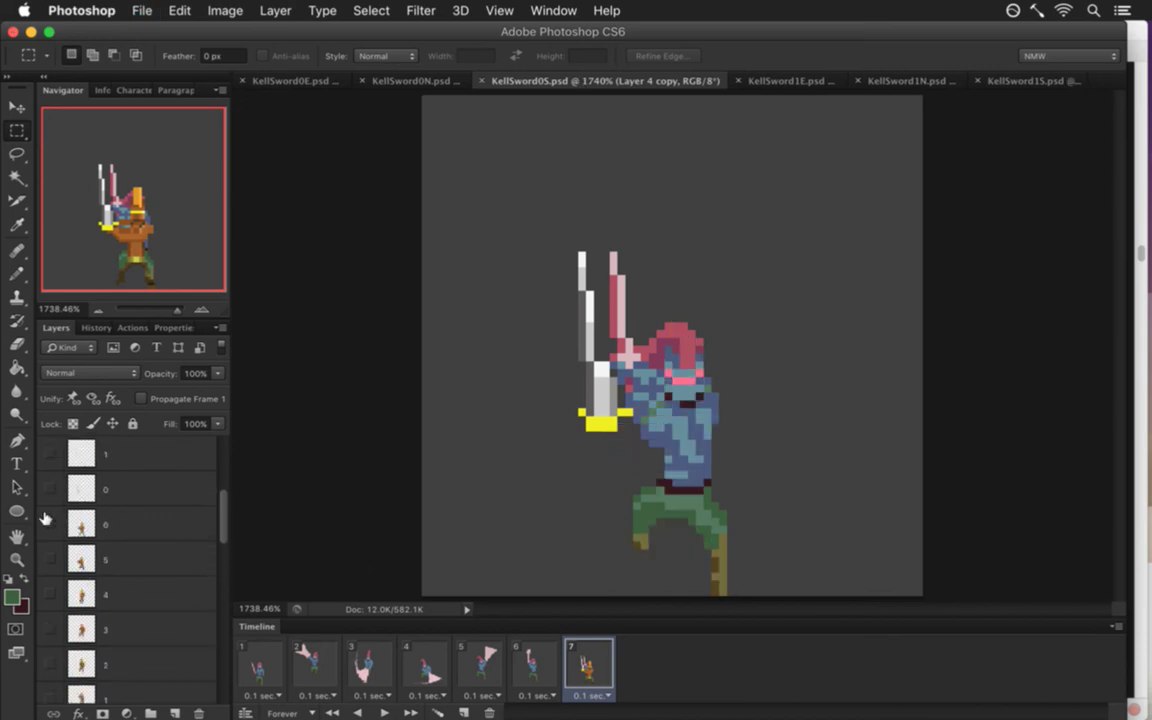
{"action": "left_click_drag", "start_coordinate": [226, 514], "coordinate": [226, 463]}
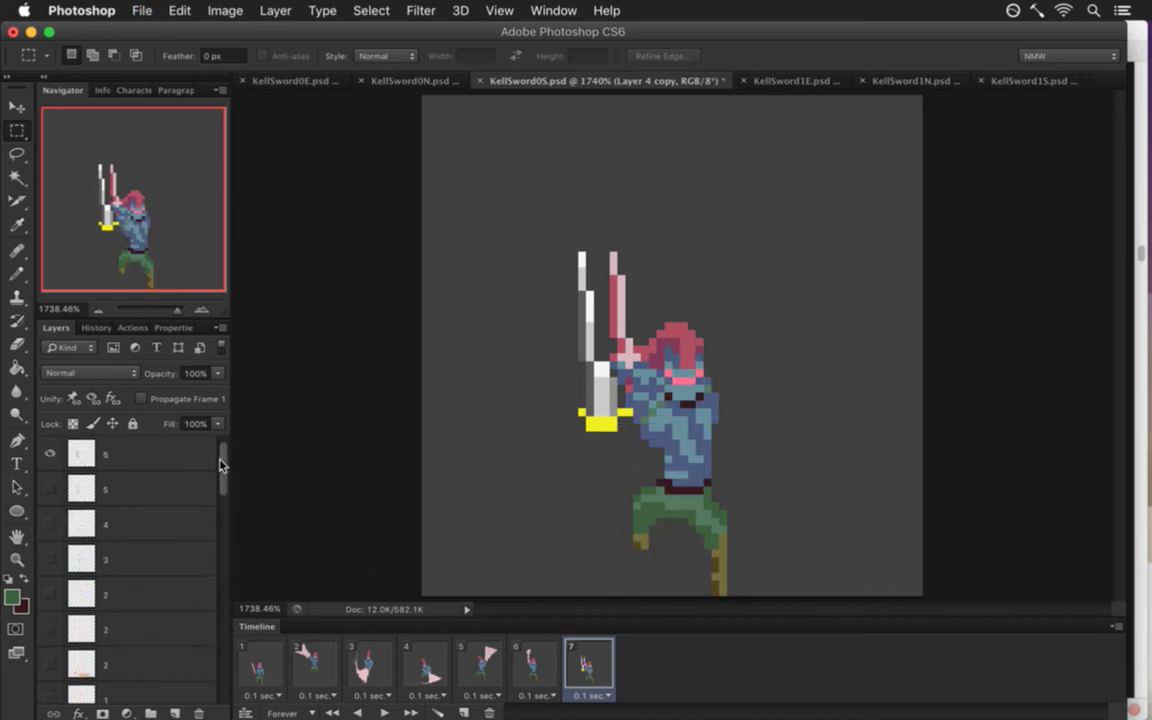
{"action": "left_click", "coordinate": [50, 454]}
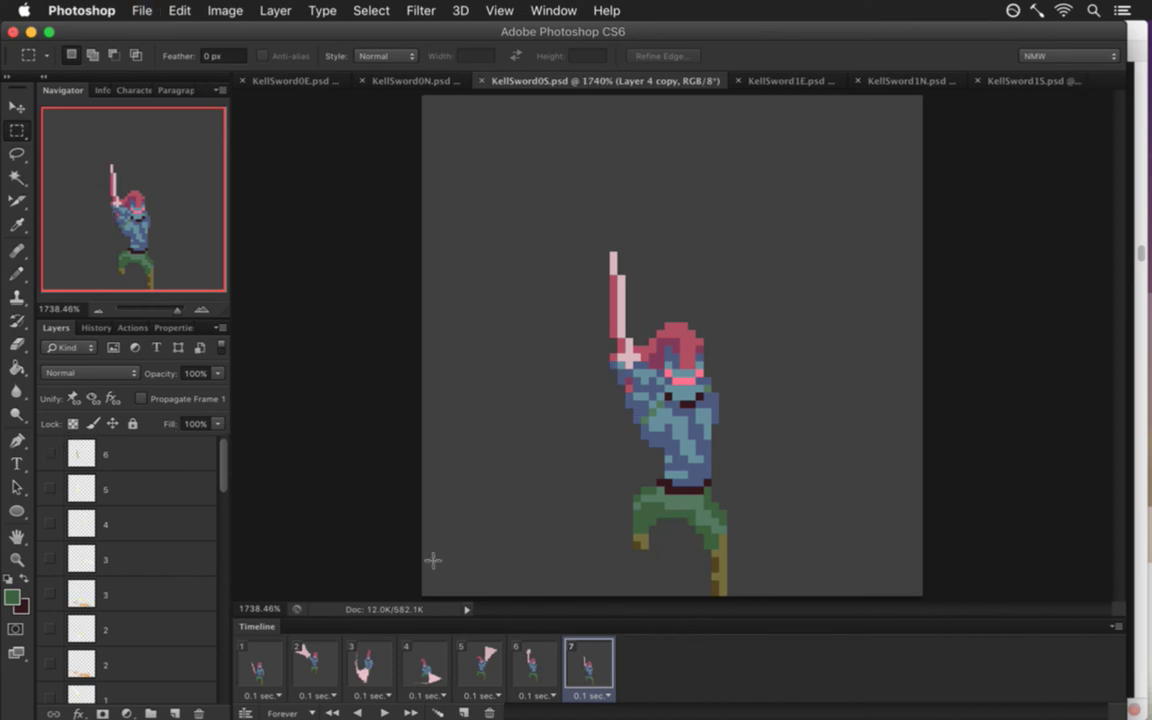
Compare the figure in frame 7 with the poses in frames 6, 1 and 5.
{"action": "left_click", "coordinate": [535, 665]}
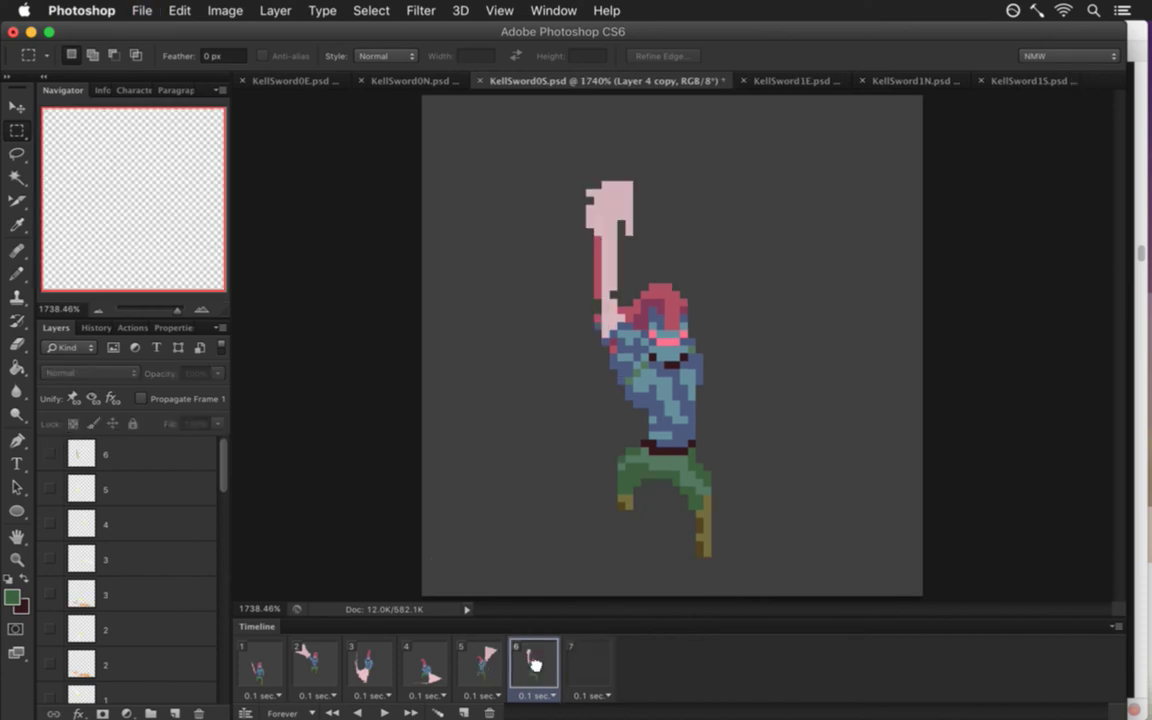
{"action": "left_click", "coordinate": [585, 663]}
{"action": "left_click", "coordinate": [256, 663]}
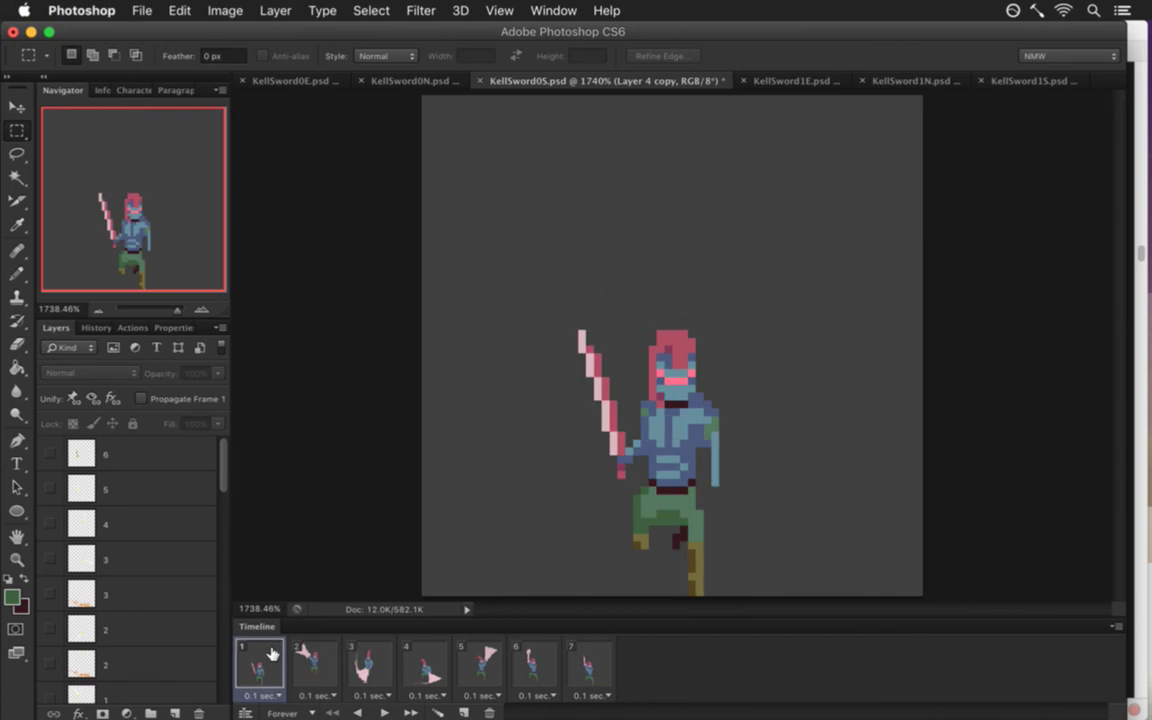
{"action": "left_click", "coordinate": [588, 666]}
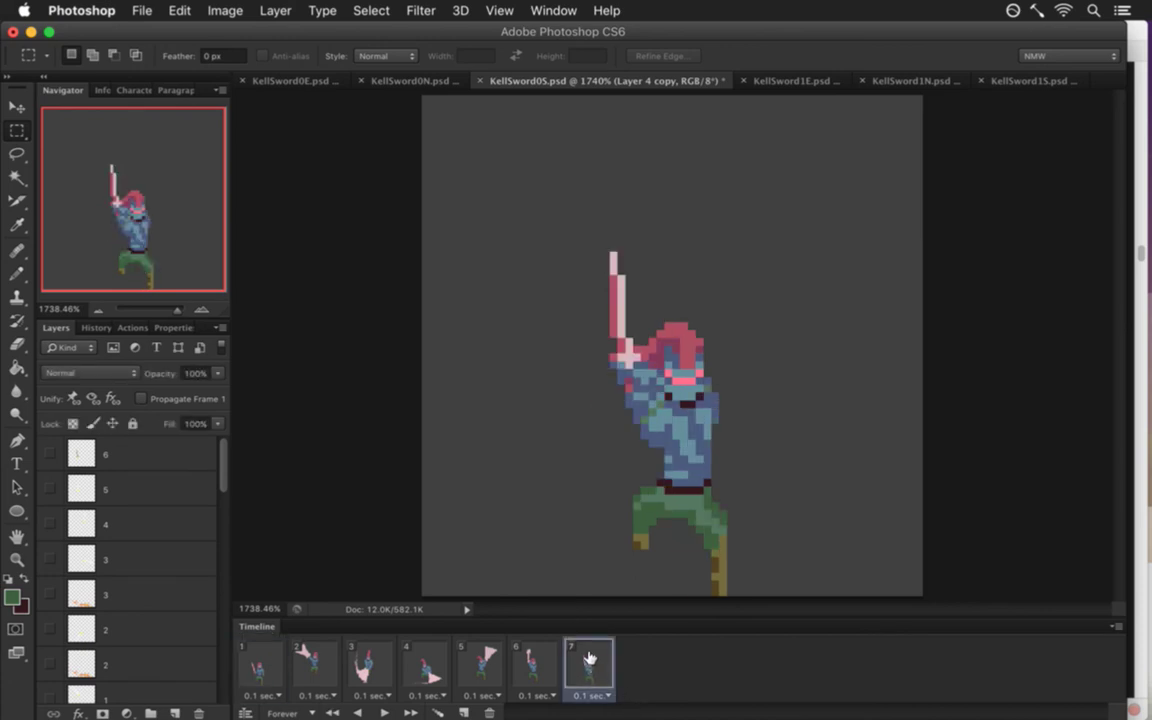
{"action": "left_click", "coordinate": [256, 663]}
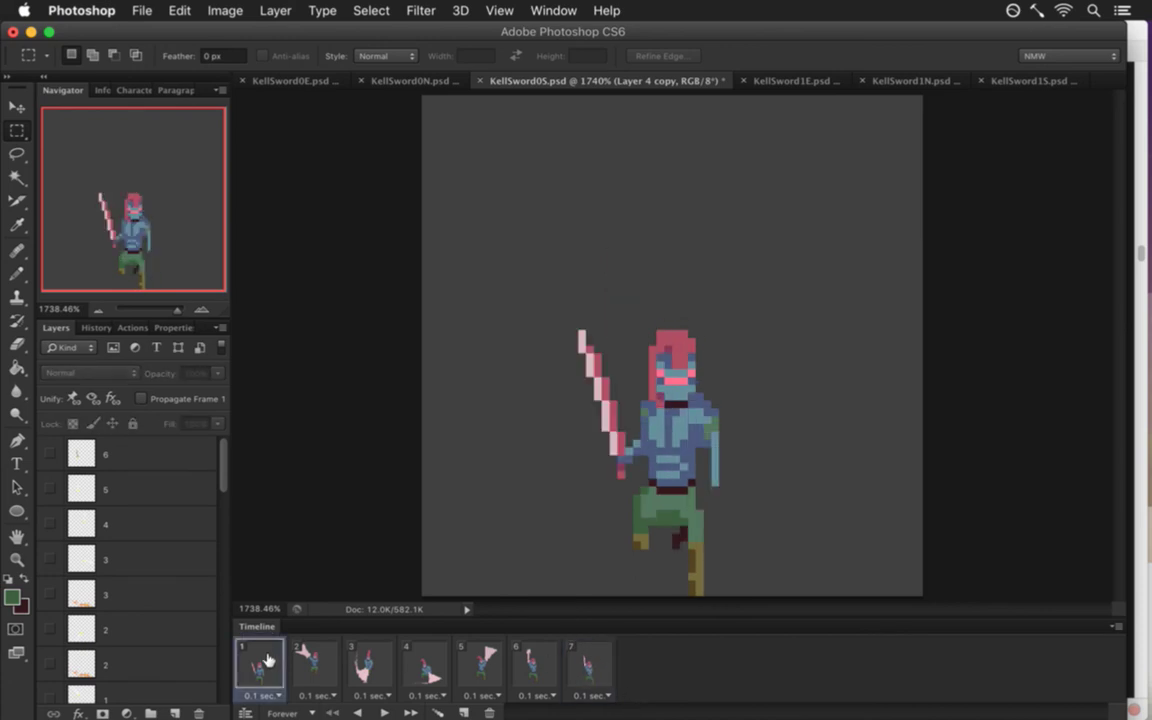
{"action": "left_click", "coordinate": [588, 662]}
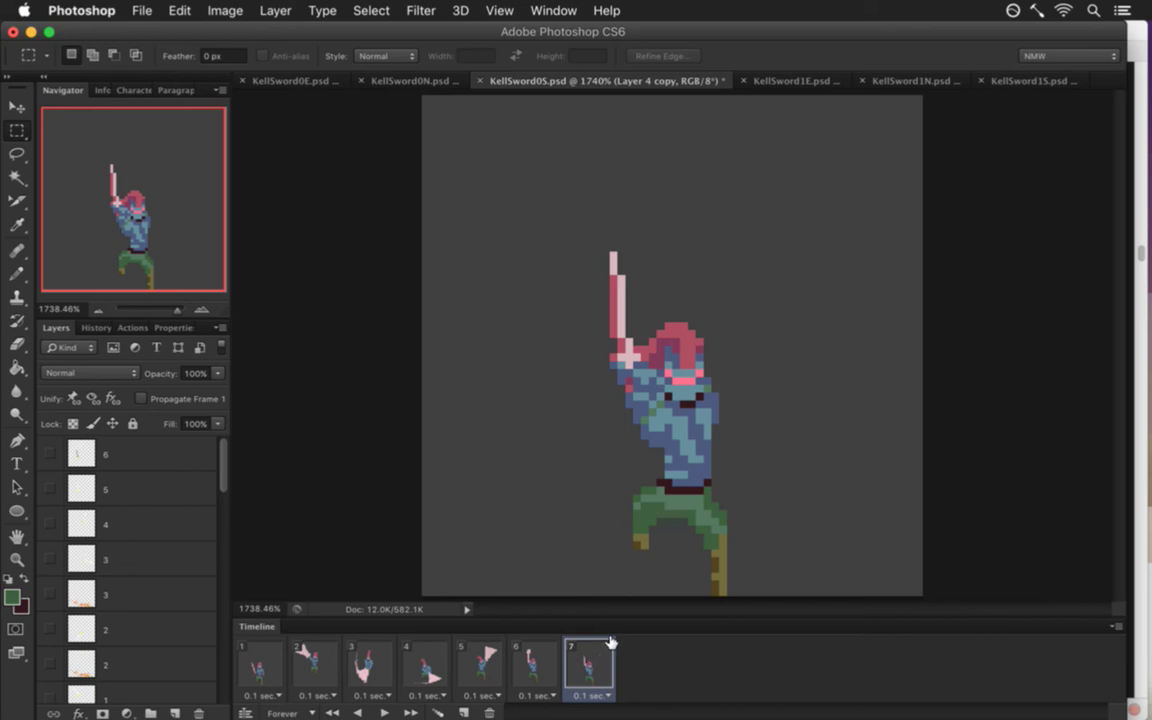
{"action": "left_click_drag", "start_coordinate": [221, 457], "coordinate": [220, 575]}
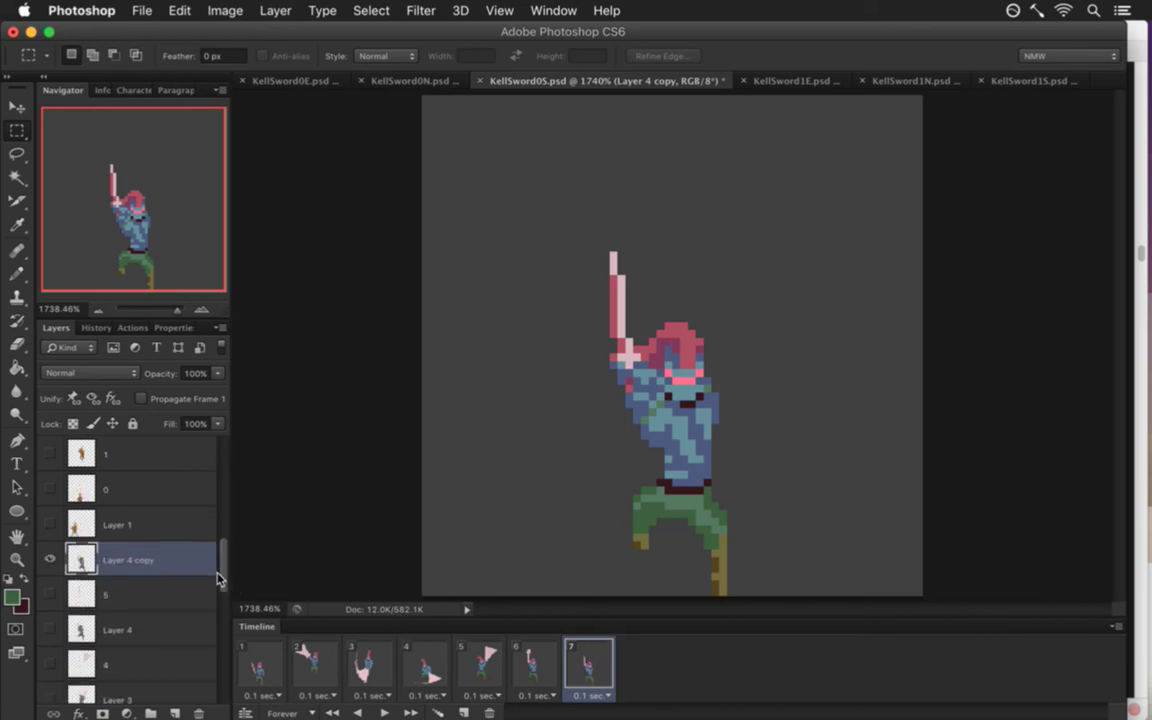
{"action": "left_click", "coordinate": [84, 524]}
{"action": "left_click", "coordinate": [84, 557]}
{"action": "left_click", "coordinate": [483, 660]}
{"action": "left_click", "coordinate": [589, 663]}
Erase the torso's outer pixels below the sword arm on Layer 4 copy and rework that edge in dark blue.
{"action": "key", "text": "e"}
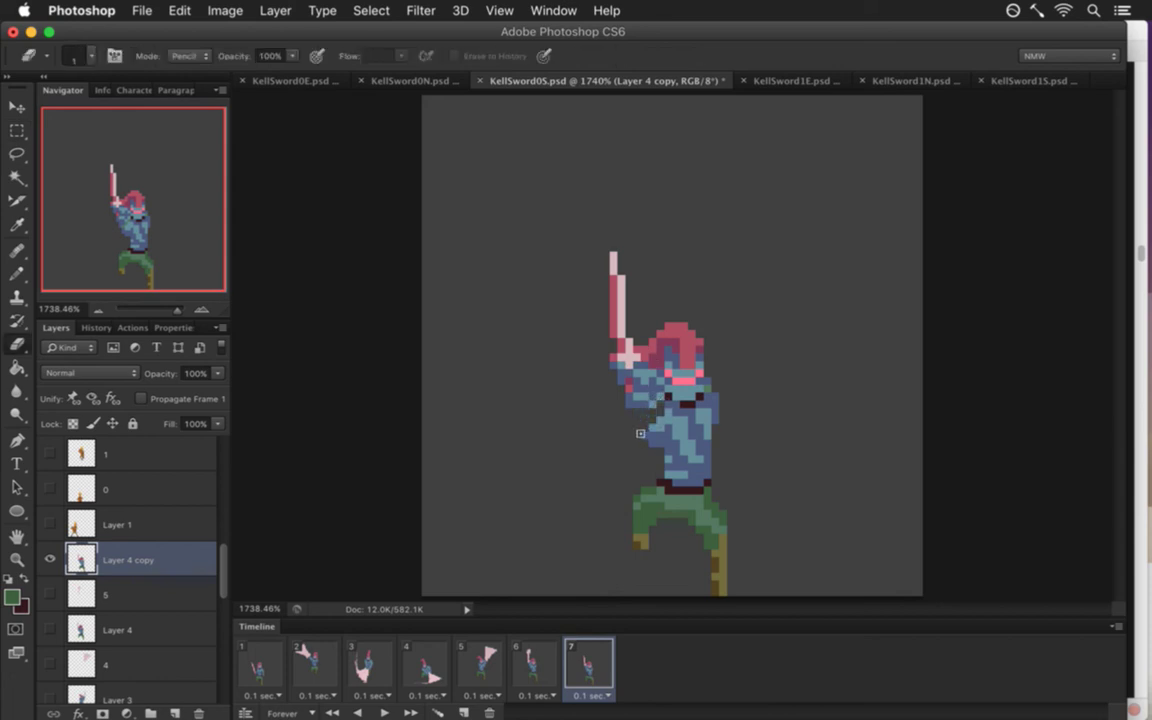
{"action": "left_click_drag", "start_coordinate": [645, 432], "coordinate": [653, 449]}
{"action": "key", "text": "i"}
{"action": "left_click", "coordinate": [642, 376]}
{"action": "key", "text": "b"}
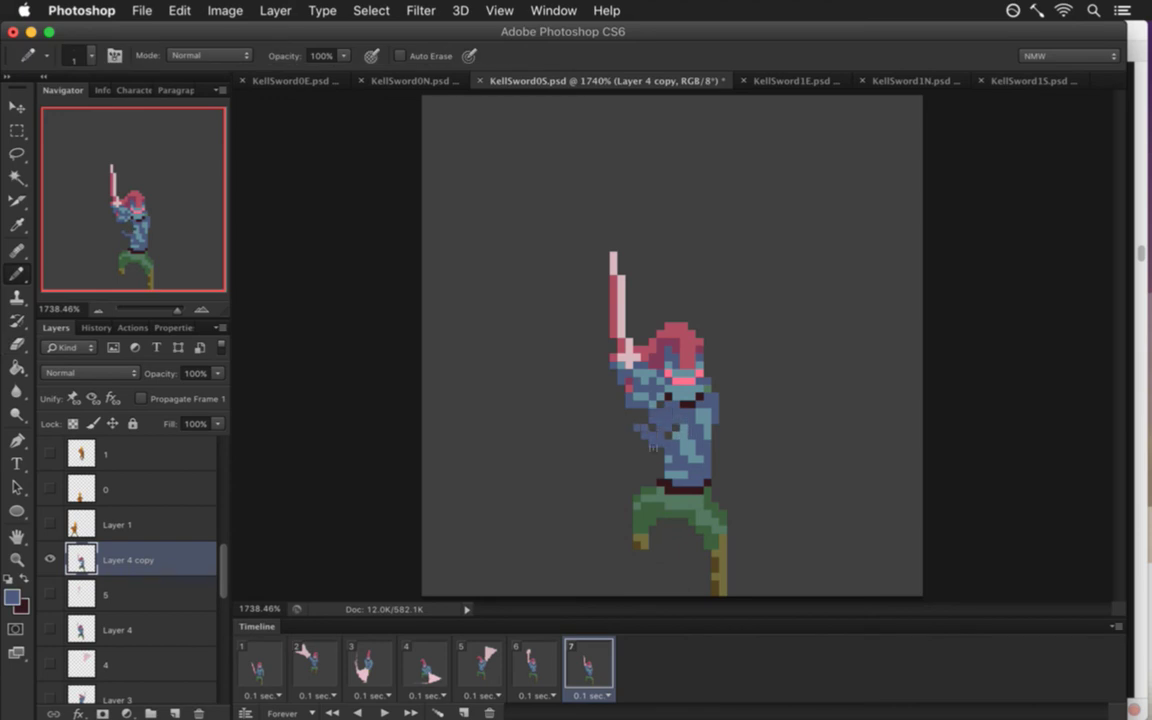
{"action": "key", "text": "e"}
{"action": "key", "text": "b"}
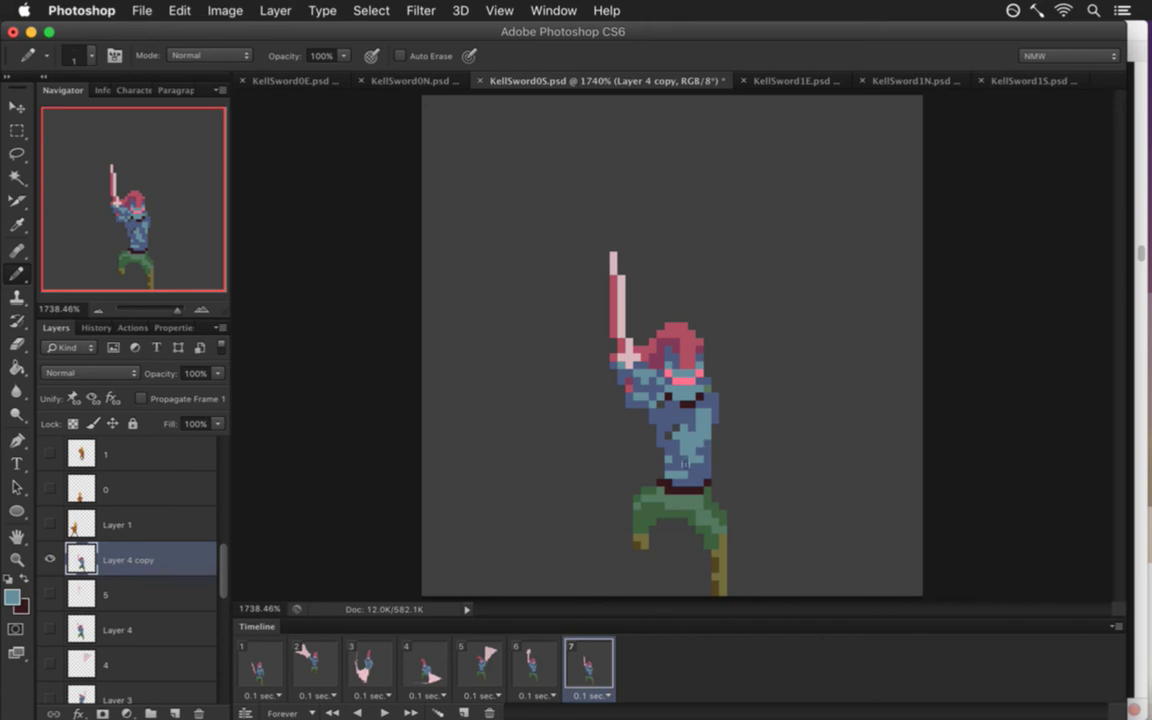
Draw the free forearm across the waist in light blue with darker blue shading, and add green shading on the upper arm.
{"action": "left_click_drag", "start_coordinate": [659, 472], "coordinate": [640, 467]}
{"action": "left_click", "coordinate": [643, 414], "text": "alt"}
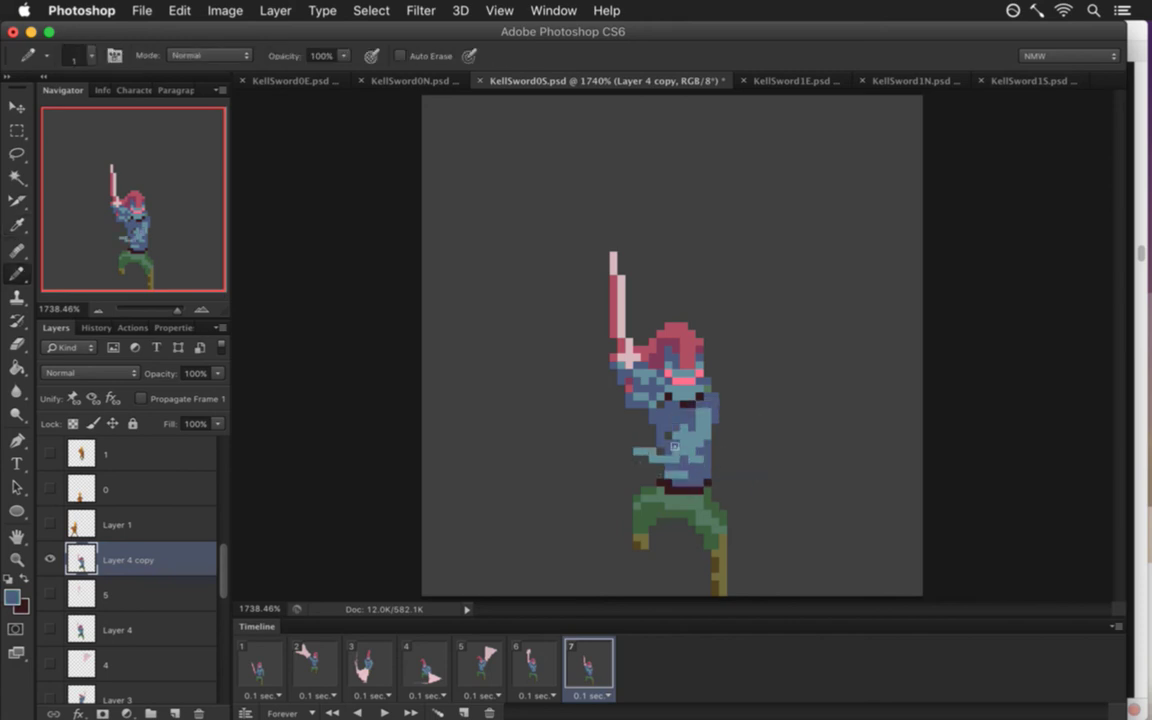
{"action": "left_click_drag", "start_coordinate": [648, 467], "coordinate": [664, 467]}
{"action": "left_click", "coordinate": [643, 362], "text": "alt"}
{"action": "left_click_drag", "start_coordinate": [690, 428], "coordinate": [699, 438]}
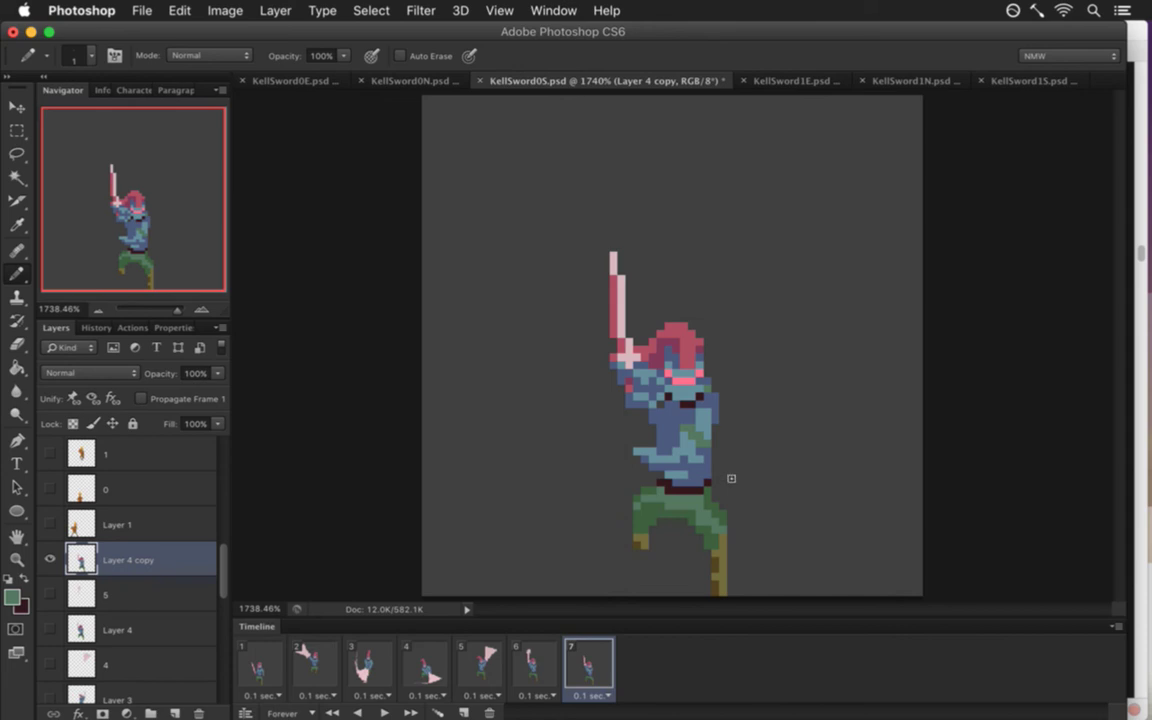
Repaint the chest with light-blue highlights and blue shading around the bent free arm.
{"action": "left_click", "coordinate": [692, 482], "text": "alt"}
{"action": "left_click", "coordinate": [695, 484], "text": "alt"}
{"action": "left_click", "coordinate": [698, 467], "text": "alt"}
{"action": "key", "text": "alt"}
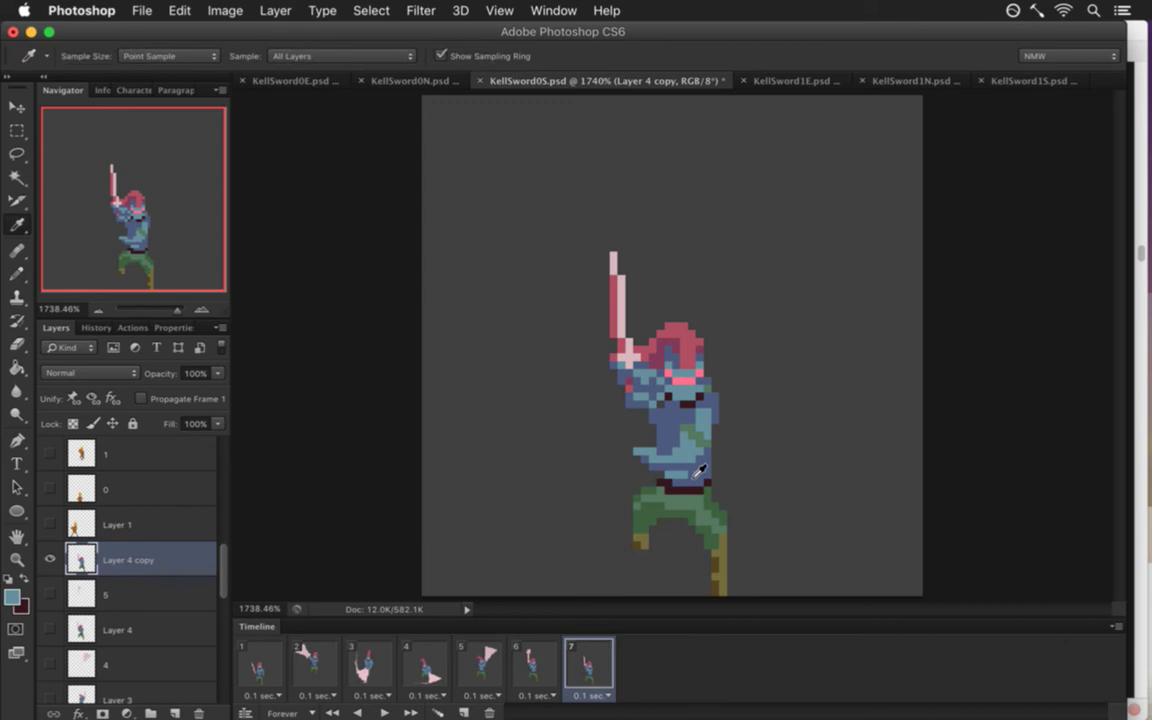
{"action": "left_click", "coordinate": [673, 433], "text": "alt"}
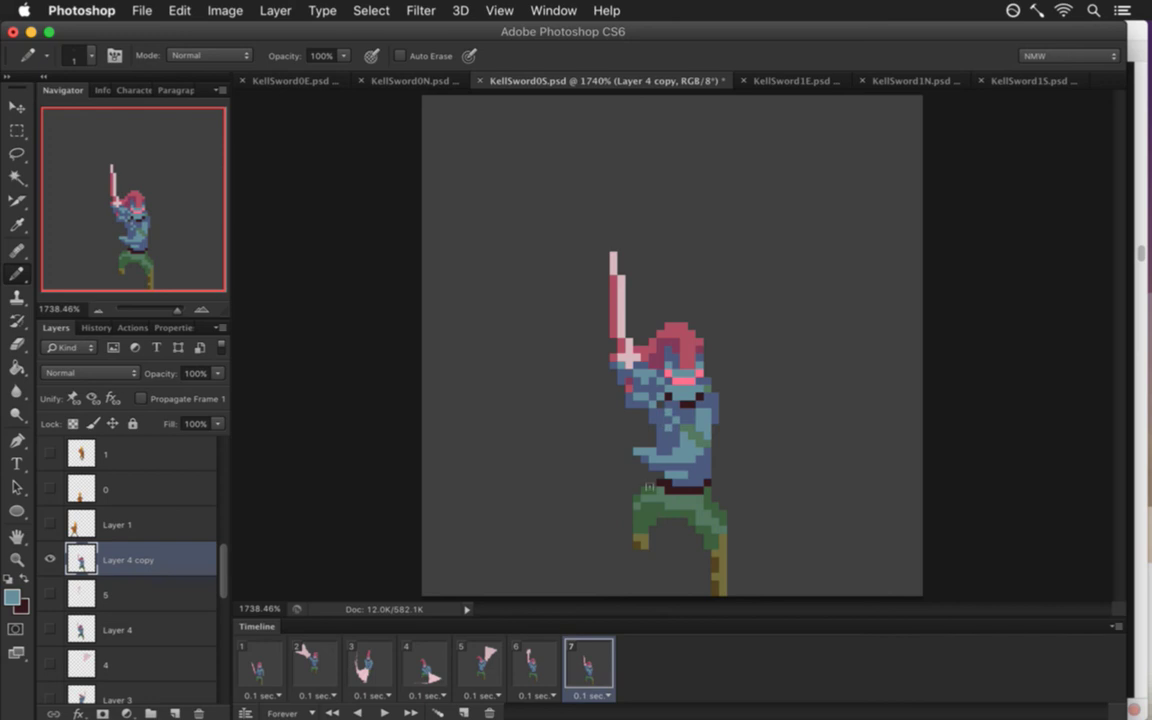
{"action": "left_click", "coordinate": [606, 398], "text": "alt"}
{"action": "left_click", "coordinate": [668, 452]}
{"action": "key", "text": "e"}
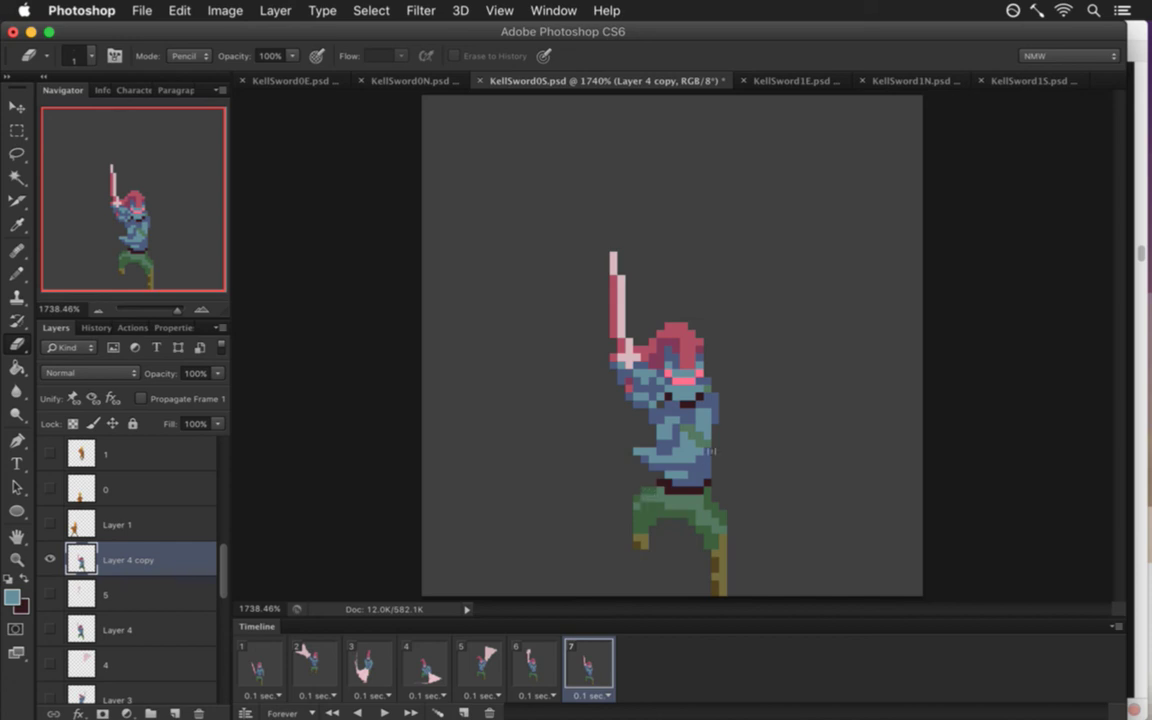
Move the chest and bent free arm one pixel right, and nudge the shoulder pixels above them to fit.
{"action": "key", "text": "m"}
{"action": "mouse_move", "coordinate": [680, 408]}
{"action": "left_mouse_down"}
{"action": "mouse_move", "coordinate": [718, 415]}
{"action": "mouse_move", "coordinate": [718, 462]}
{"action": "left_mouse_up"}
{"action": "left_click_drag", "start_coordinate": [630, 447], "coordinate": [700, 467]}
{"action": "key", "text": "v"}
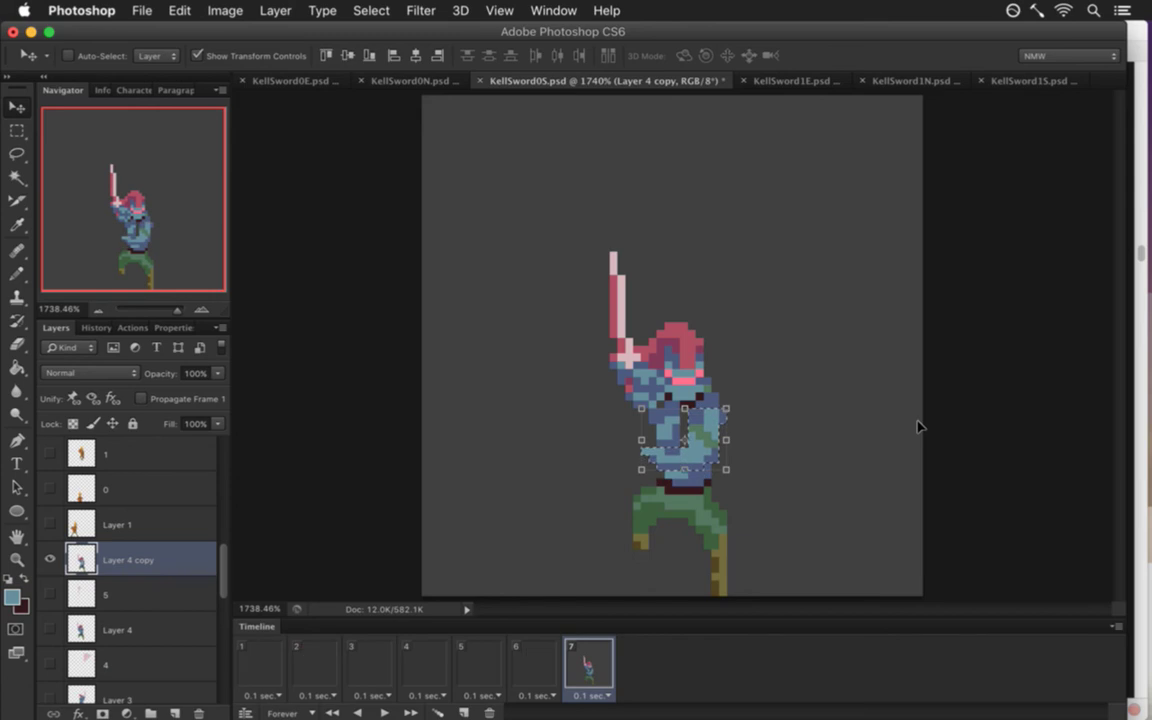
{"action": "key", "text": "m"}
{"action": "left_click_drag", "start_coordinate": [738, 416], "coordinate": [742, 412]}
{"action": "key", "text": "v"}
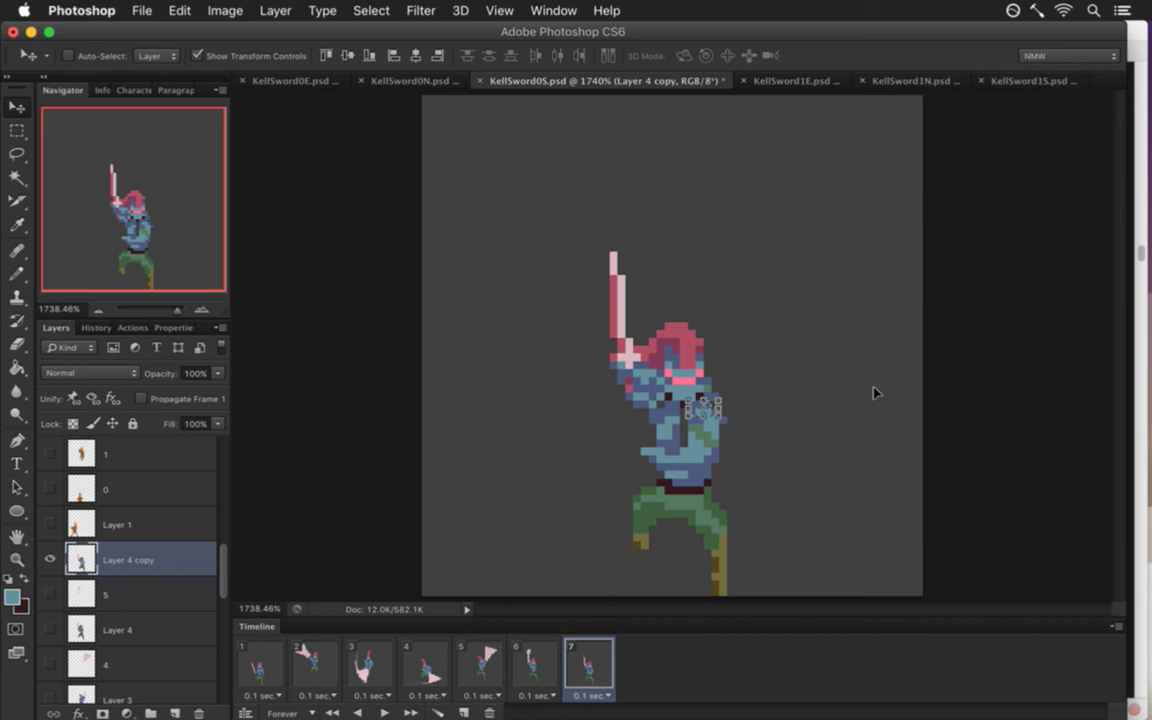
Try moving the chest and free arm one pixel further right, compare with frame 1, then undo the move and deselect.
{"action": "key", "text": "m"}
{"action": "left_click_drag", "start_coordinate": [609, 410], "coordinate": [754, 467]}
{"action": "key", "text": "v"}
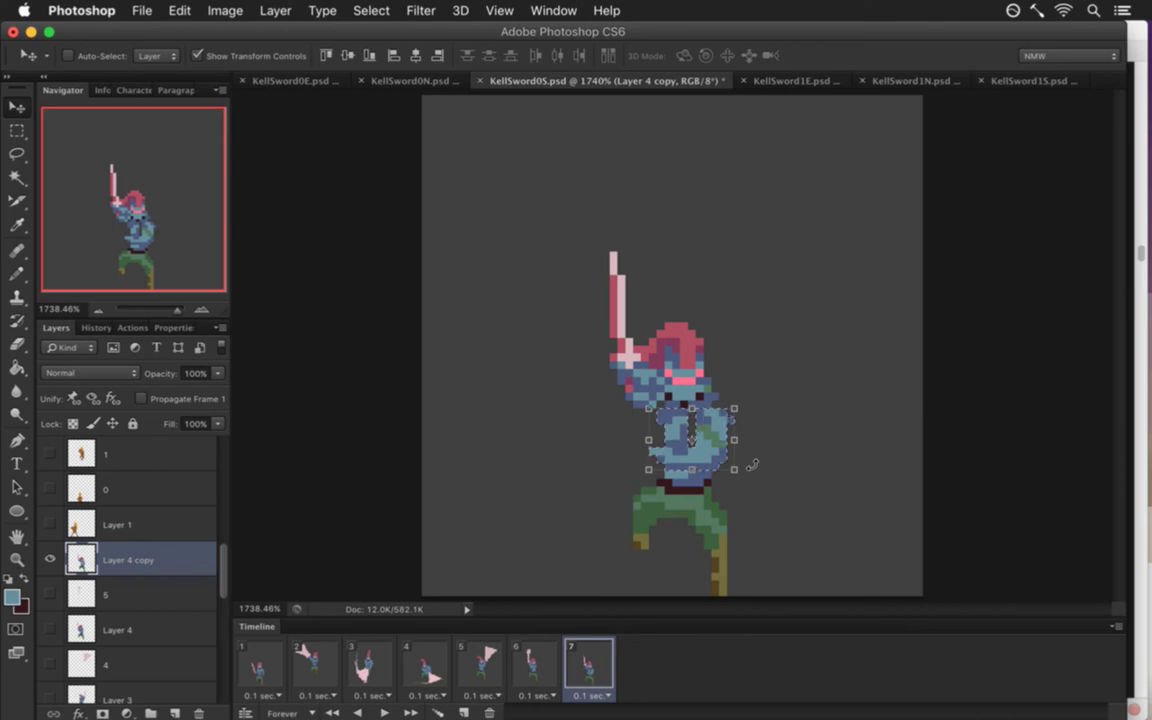
{"action": "key", "text": "m"}
{"action": "key", "text": "ctrl+d"}
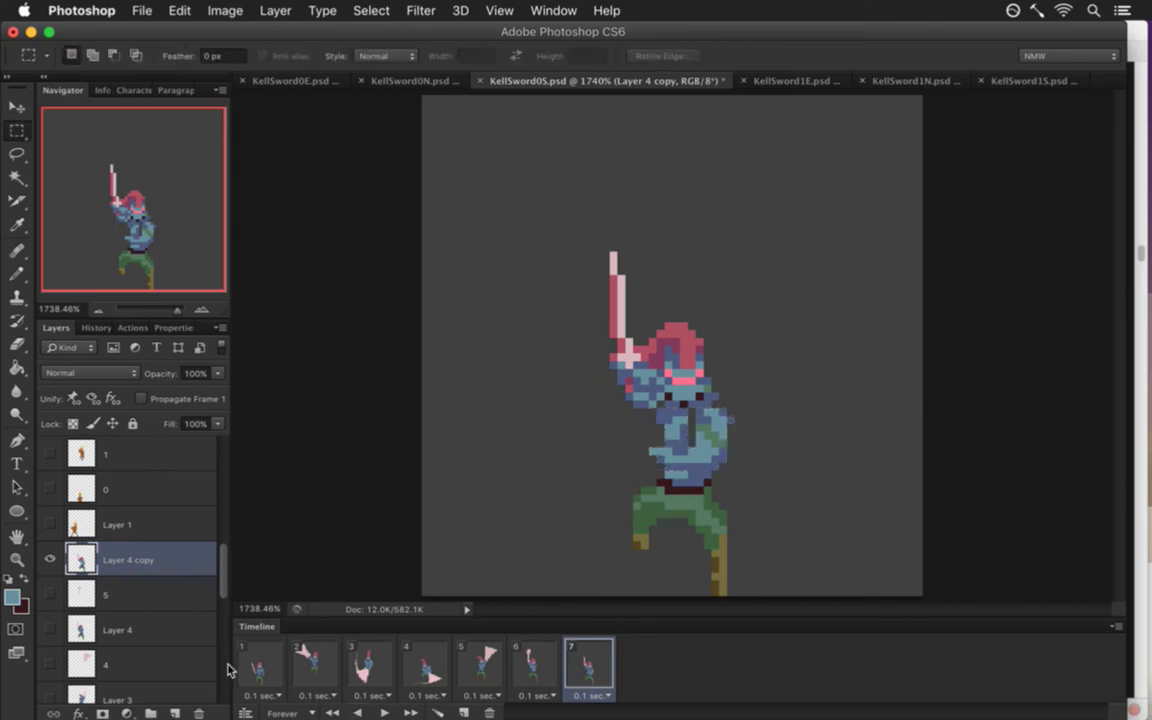
{"action": "left_click", "coordinate": [257, 665]}
{"action": "left_click", "coordinate": [588, 656]}
{"action": "key", "text": "ctrl+z"}
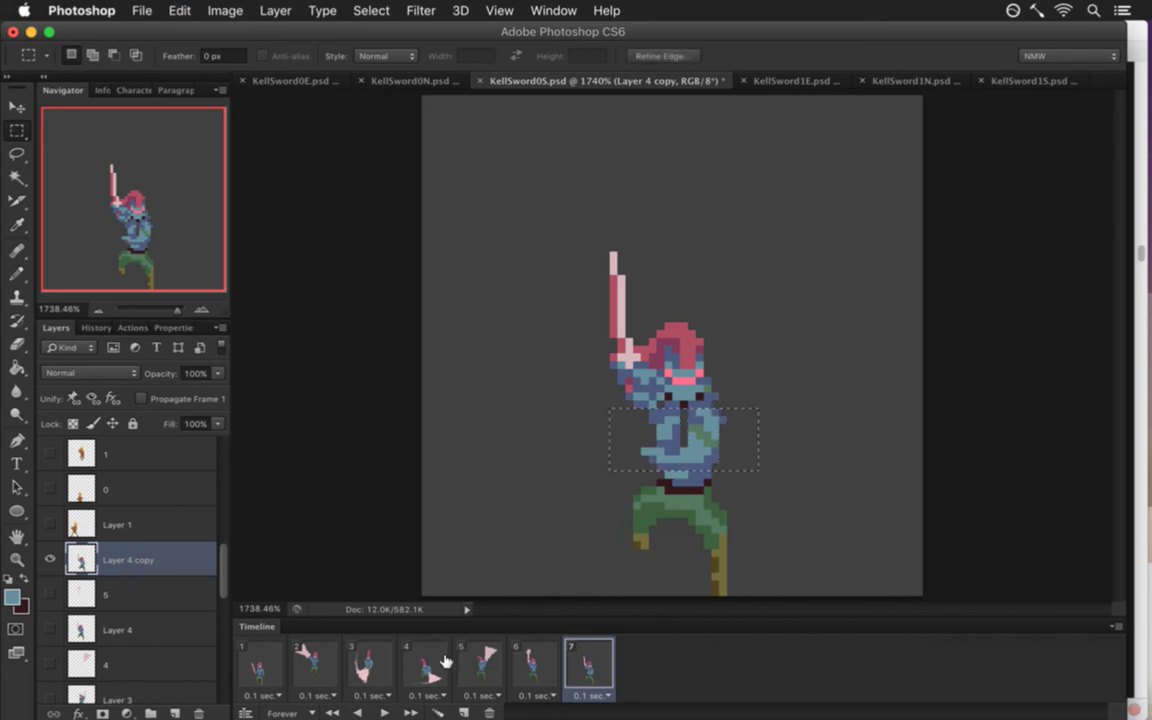
{"action": "left_click", "coordinate": [257, 665]}
{"action": "left_click", "coordinate": [588, 656]}
{"action": "key", "text": "super+d"}
Erase the hair strands reaching toward the sword hand, repaint the hair behind the head in dark and light red, and save the file.
{"action": "key", "text": "e"}
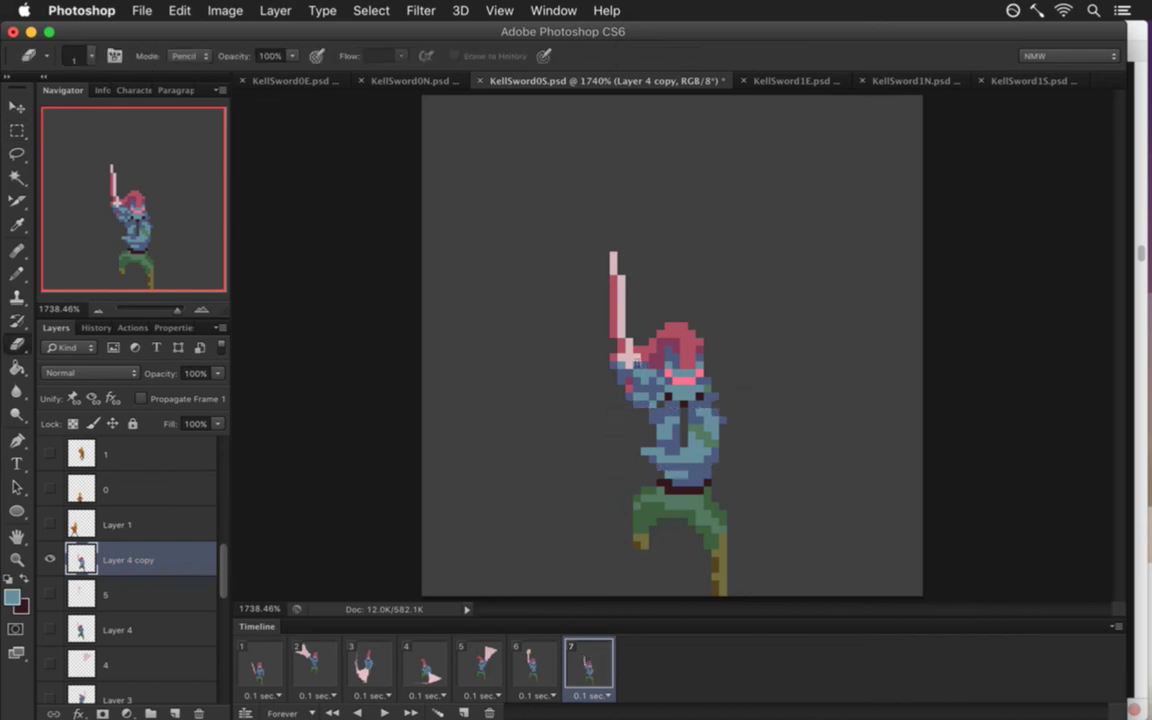
{"action": "left_click", "coordinate": [650, 364]}
{"action": "key", "text": "b"}
{"action": "left_click", "coordinate": [655, 357], "text": "alt"}
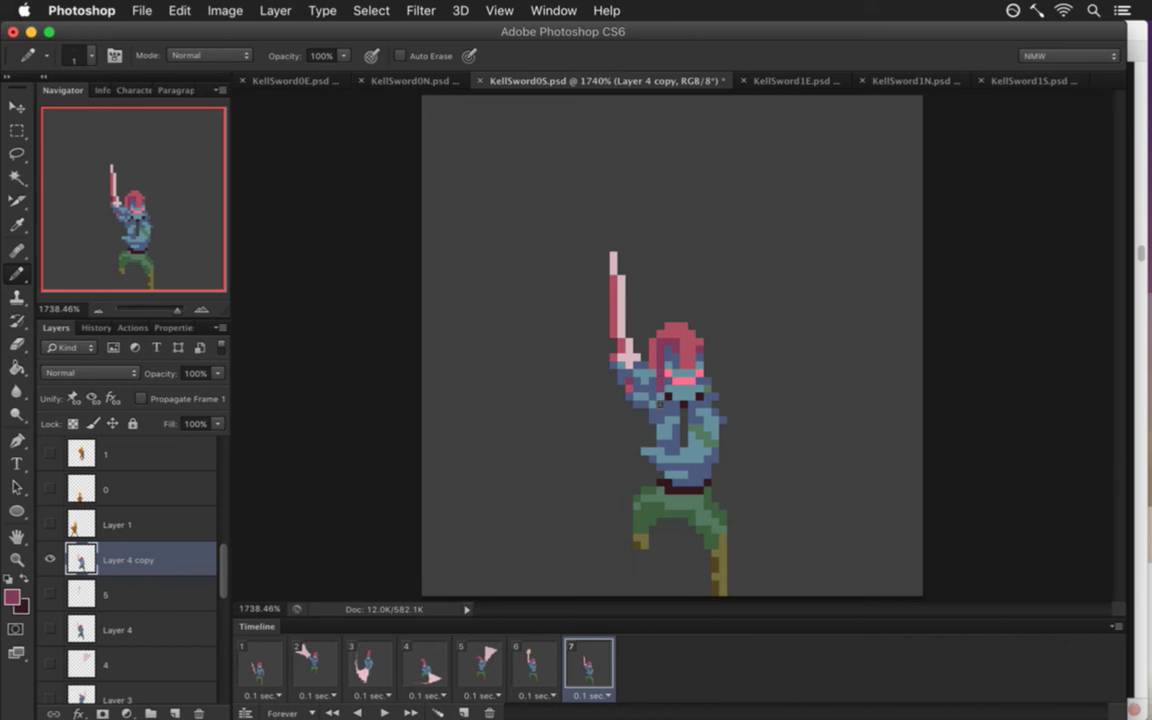
{"action": "left_click", "coordinate": [653, 360], "text": "alt"}
{"action": "key", "text": "e"}
{"action": "key", "text": "b"}
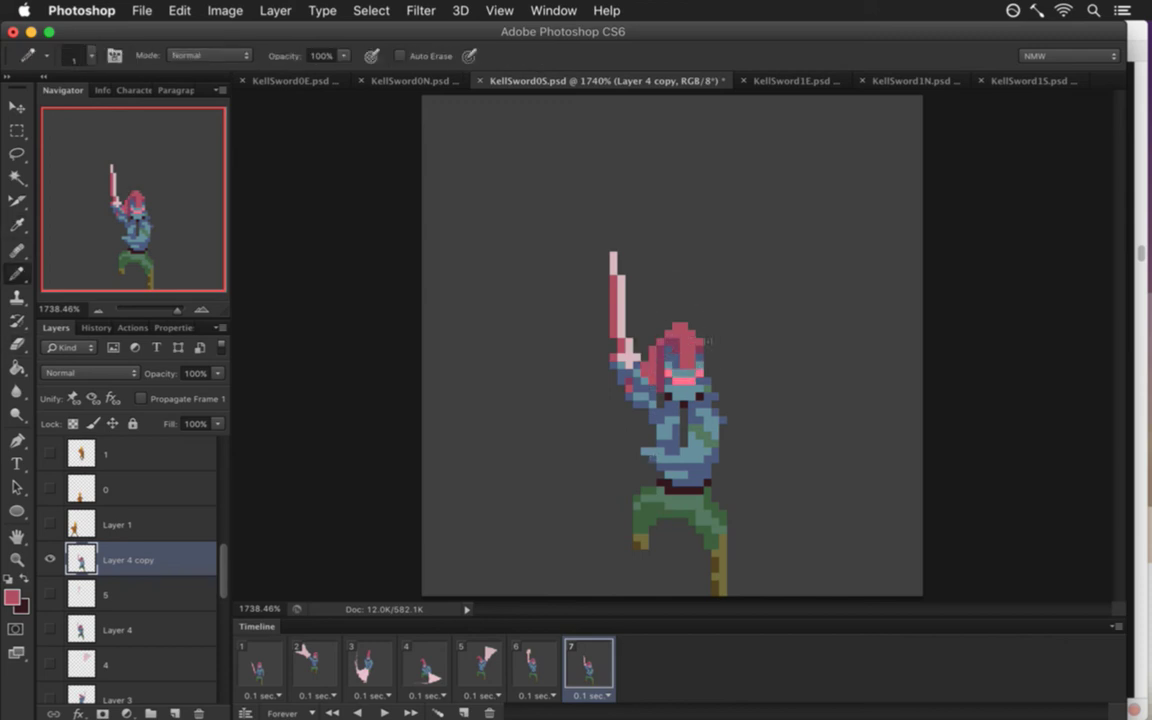
{"action": "key", "text": "super+s"}
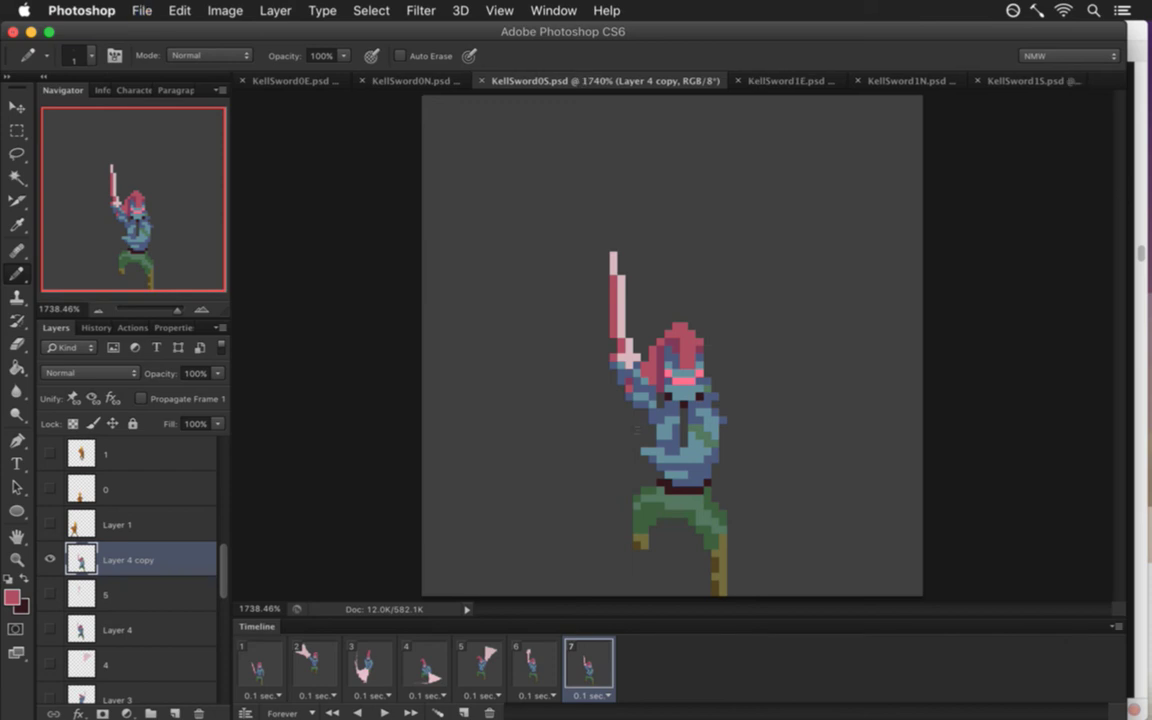
Select the free upper arm and elbow area and move it one pixel right and one pixel down.
{"action": "left_click", "coordinate": [578, 372], "text": "alt"}
{"action": "left_click", "coordinate": [596, 421]}
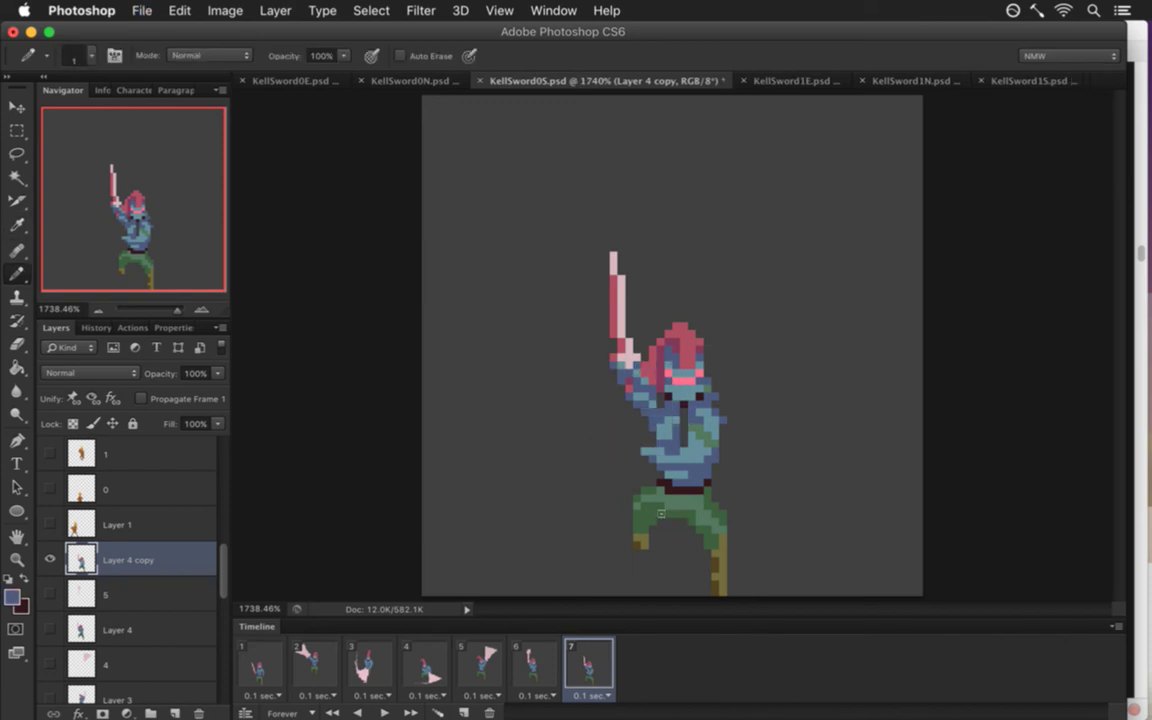
{"action": "key", "text": "alt"}
{"action": "key", "text": "m"}
{"action": "left_click_drag", "start_coordinate": [628, 368], "coordinate": [732, 436]}
{"action": "key", "text": "v"}
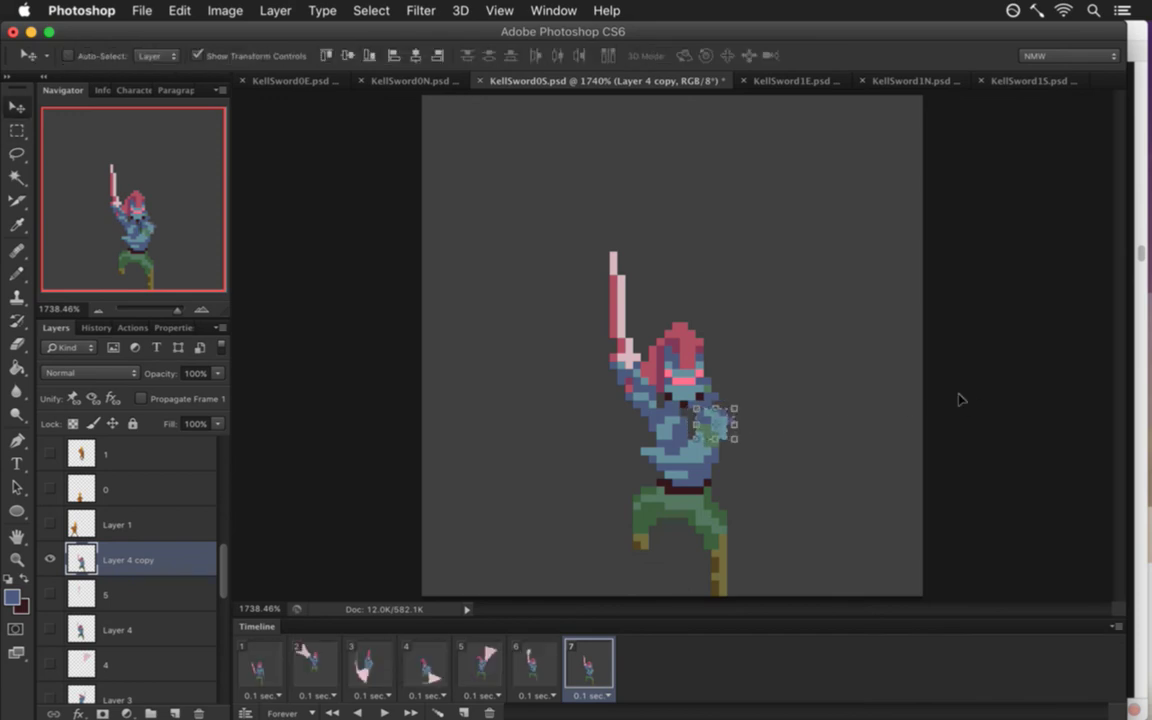
{"action": "key", "text": "Down"}
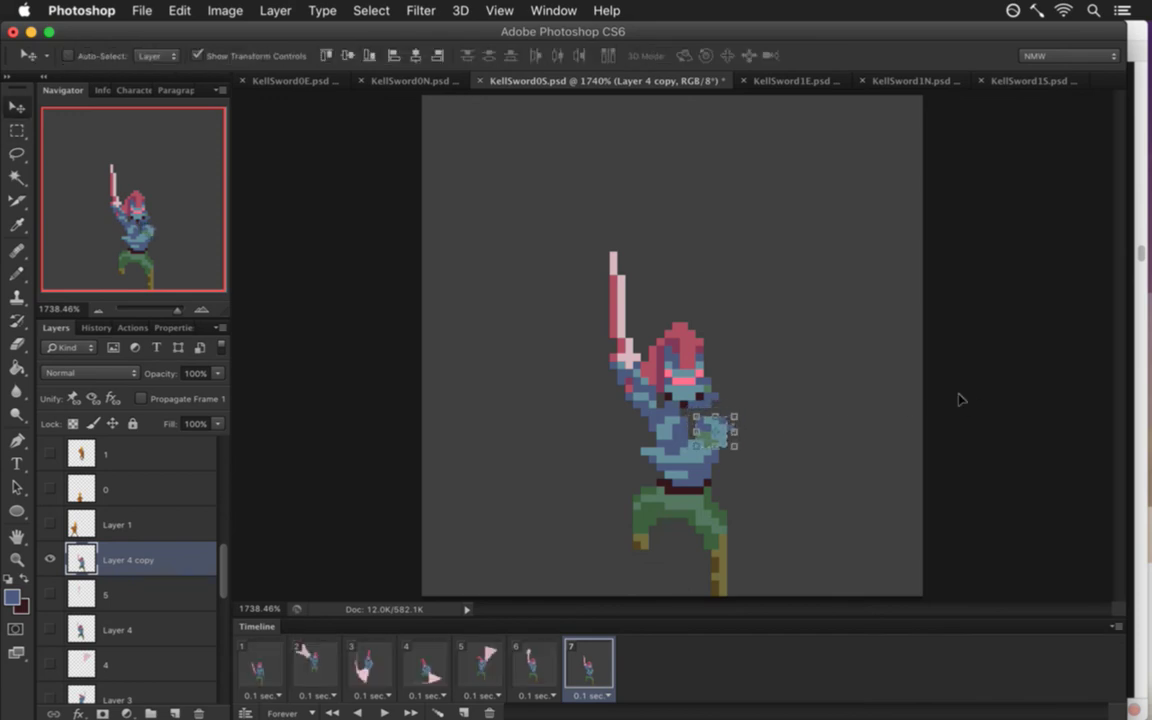
Fill the gaps left at the shoulder and chest with dark blue, complete the dark collar, and save the file.
{"action": "key", "text": "m"}
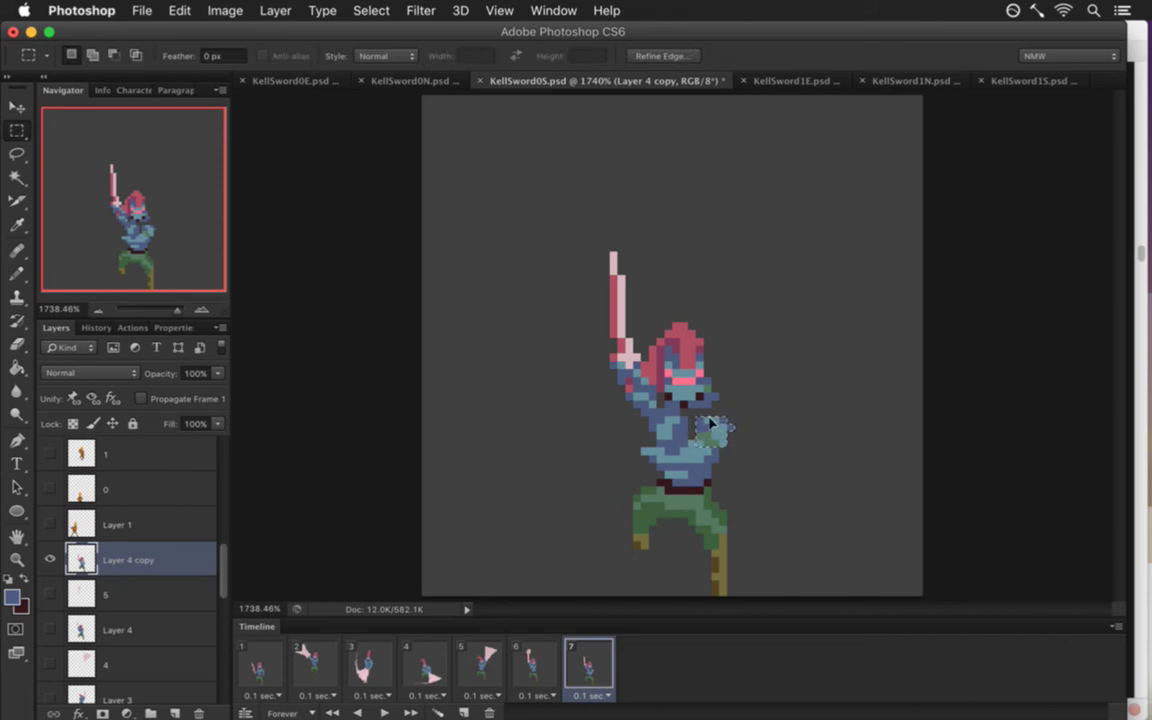
{"action": "key", "text": "i"}
{"action": "left_click", "coordinate": [717, 414]}
{"action": "key", "text": "b"}
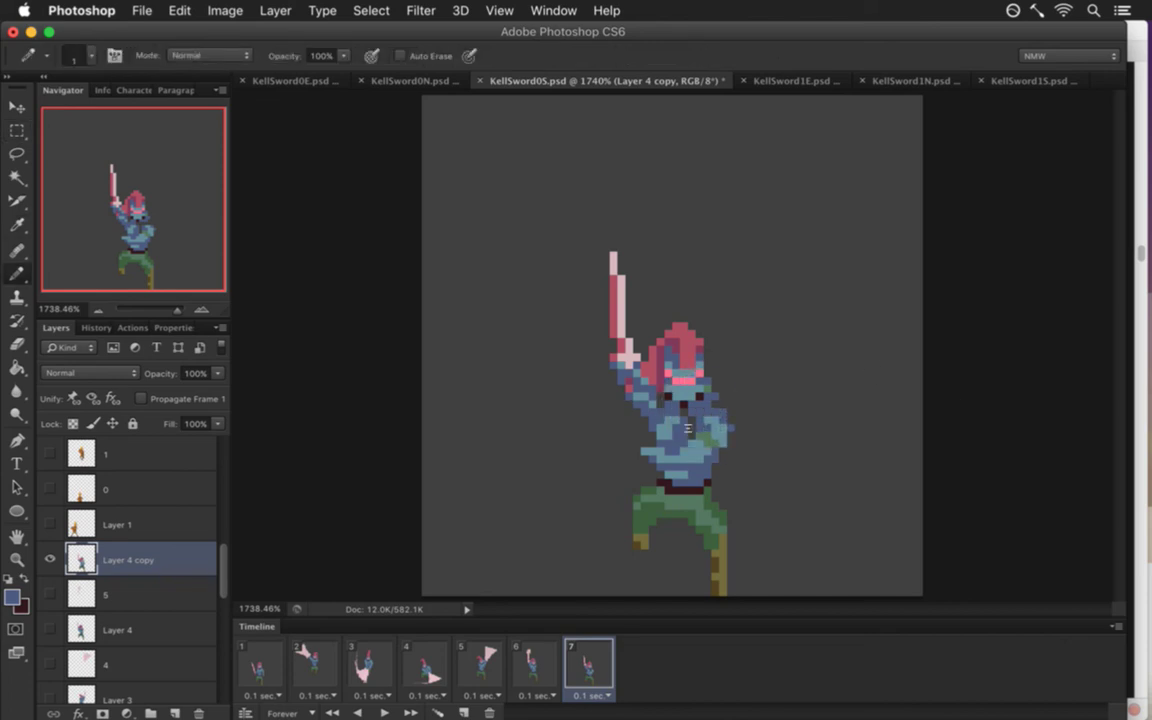
{"action": "key", "text": "i"}
{"action": "left_click", "coordinate": [633, 360]}
{"action": "key", "text": "b"}
{"action": "key", "text": "i"}
{"action": "left_click", "coordinate": [660, 423]}
{"action": "key", "text": "b"}
{"action": "key", "text": "super+s"}
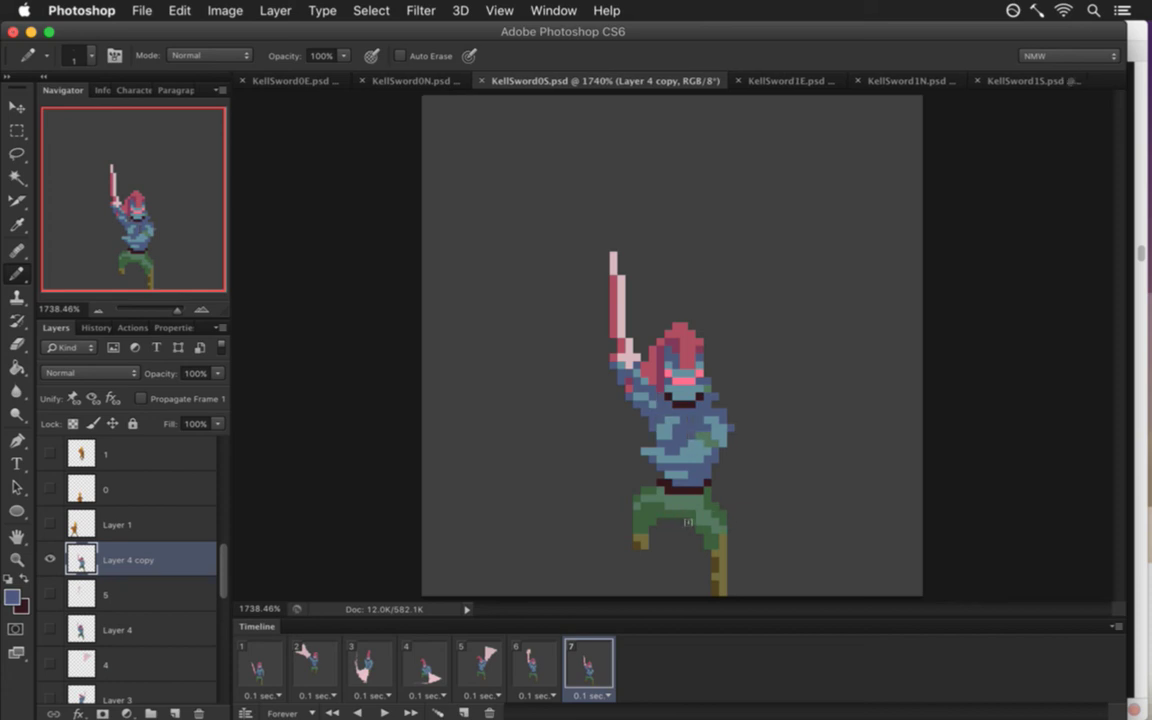
Paint light-blue highlights across the chest toward the free shoulder.
{"action": "key", "text": "i"}
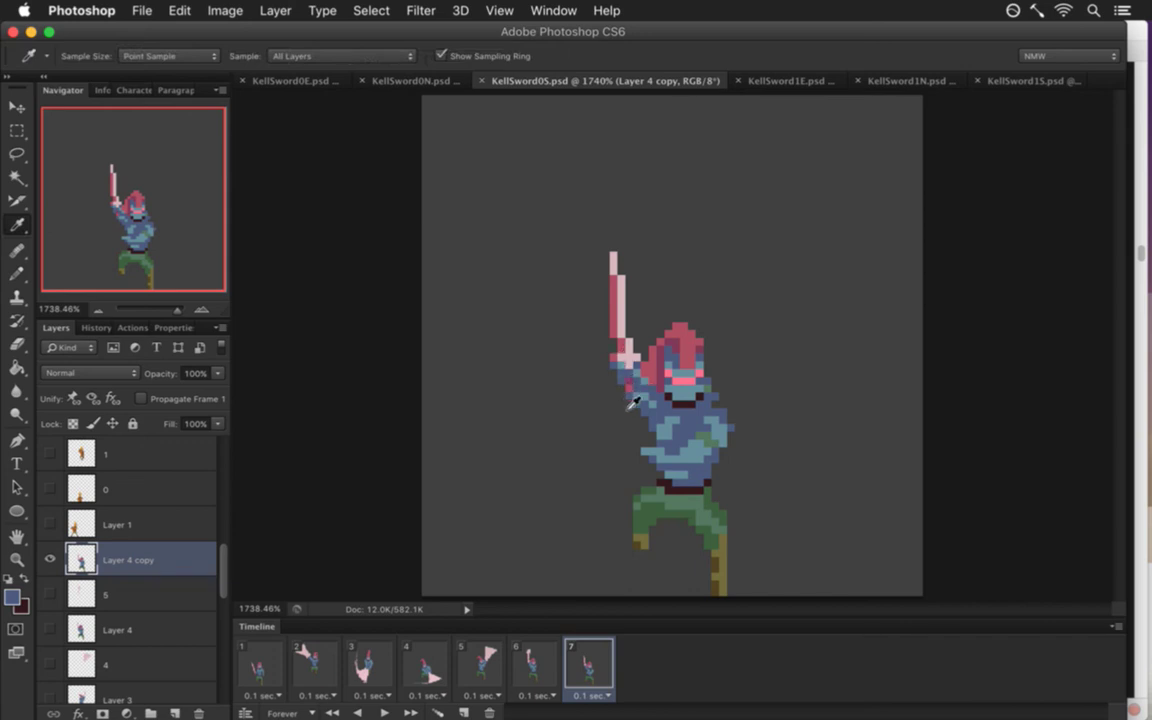
{"action": "key", "text": "e"}
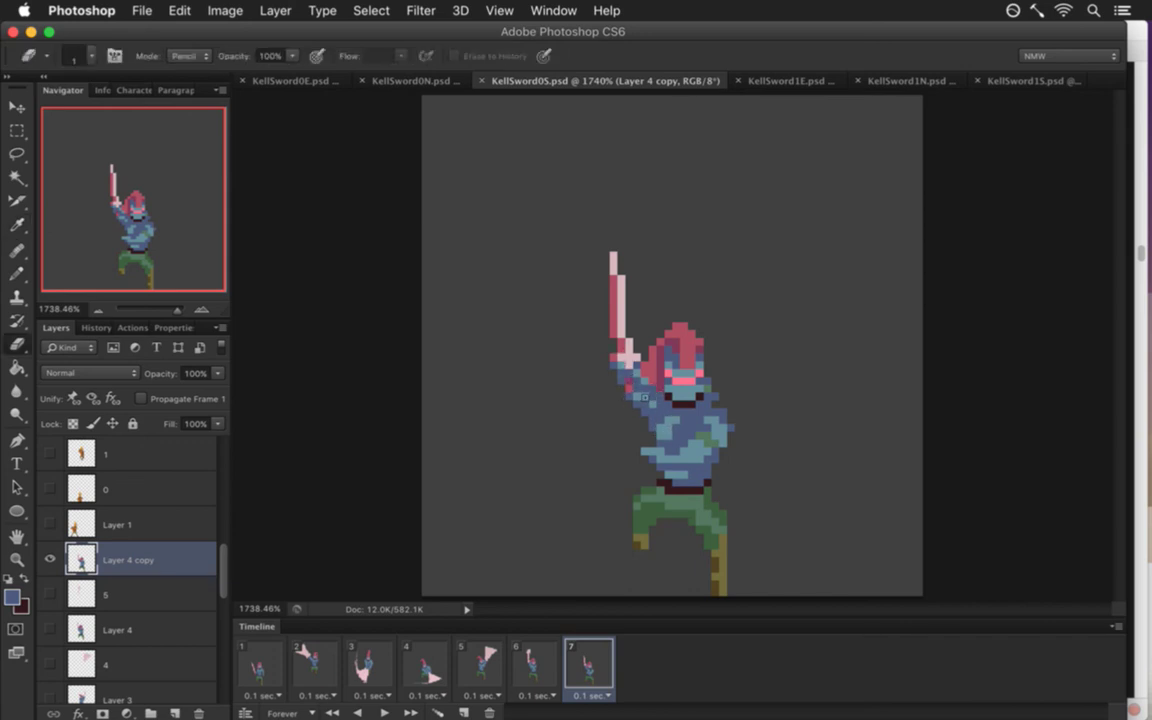
{"action": "key", "text": "i"}
{"action": "left_click", "coordinate": [728, 399]}
{"action": "key", "text": "b"}
{"action": "left_click", "coordinate": [733, 471]}
{"action": "key", "text": "i"}
{"action": "key", "text": "b"}
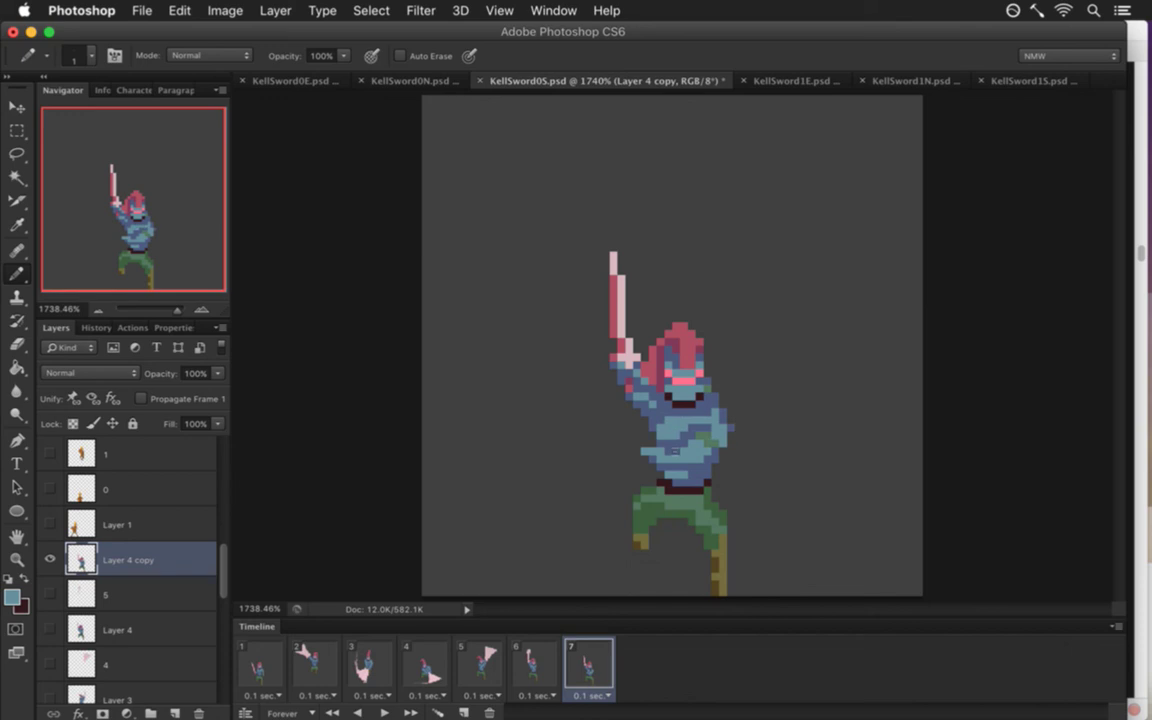
Shade the chest's sword-arm side and the area above the forearm with sampled dark blue.
{"action": "key", "text": "i"}
{"action": "left_click", "coordinate": [660, 445]}
{"action": "key", "text": "b"}
{"action": "key", "text": "i"}
{"action": "left_click", "coordinate": [660, 438]}
{"action": "key", "text": "b"}
{"action": "key", "text": "i"}
{"action": "left_click", "coordinate": [600, 399]}
{"action": "key", "text": "b"}
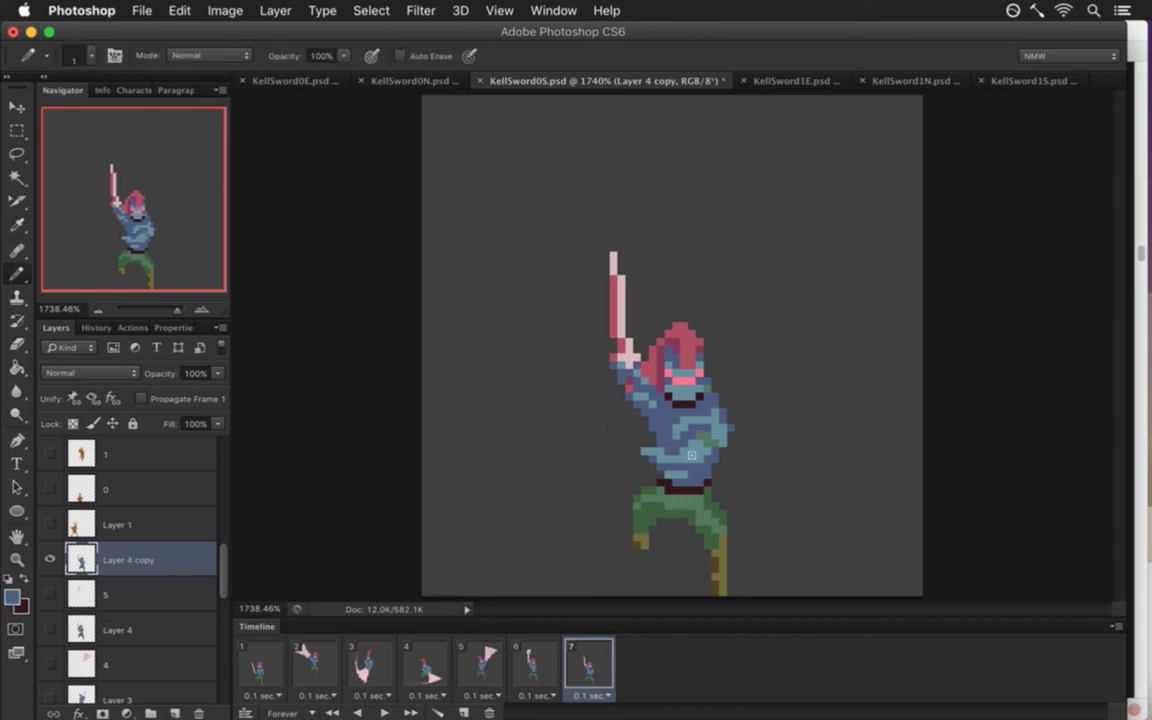
Touch up the sword arm and chest highlights with sampled blues, save the file, and view frame 1 for comparison.
{"action": "key", "text": "i"}
{"action": "left_click", "coordinate": [624, 388]}
{"action": "key", "text": "b"}
{"action": "left_click", "coordinate": [634, 371]}
{"action": "key", "text": "i"}
{"action": "left_click", "coordinate": [629, 380]}
{"action": "key", "text": "b"}
{"action": "key", "text": "i"}
{"action": "left_click", "coordinate": [716, 427]}
{"action": "key", "text": "b"}
{"action": "left_click", "coordinate": [660, 436]}
{"action": "key", "text": "super+s"}
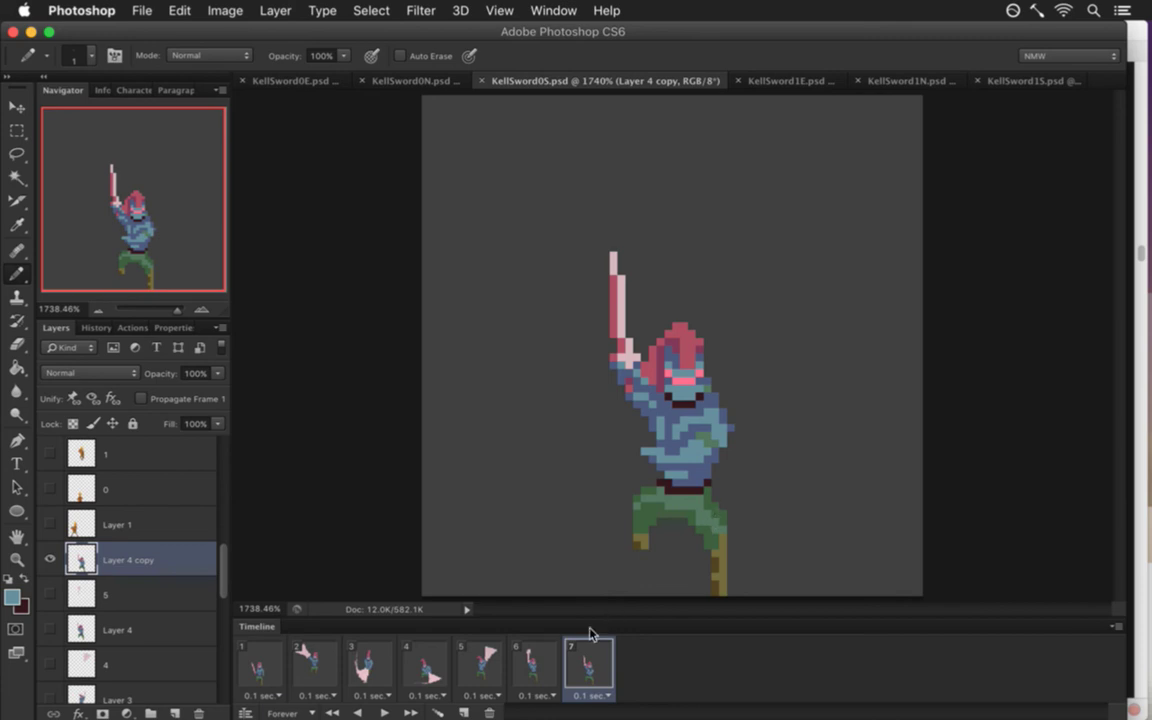
{"action": "left_click", "coordinate": [262, 660]}
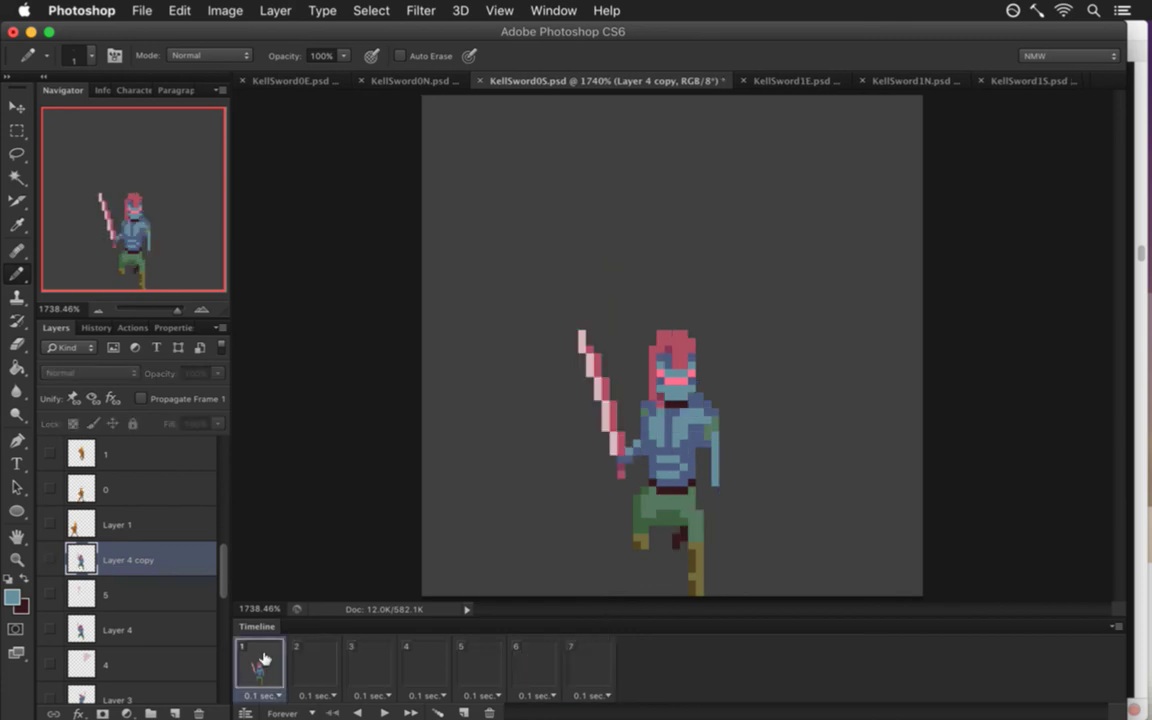
Sample the belt's dark maroon, paint pixels beside the hip and beneath the pants on frame 7, and save the file.
{"action": "left_click", "coordinate": [583, 663]}
{"action": "left_click", "coordinate": [662, 489], "text": "alt"}
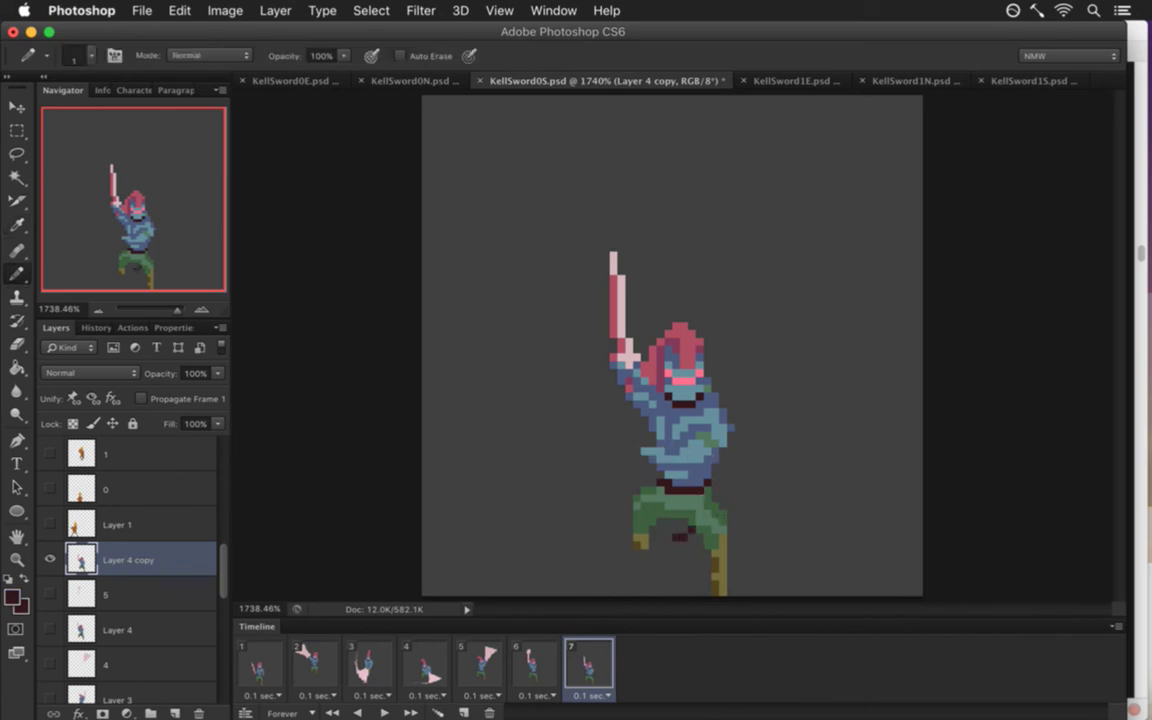
{"action": "left_click", "coordinate": [722, 497]}
{"action": "key", "text": "super+s"}
{"action": "left_click", "coordinate": [641, 513]}
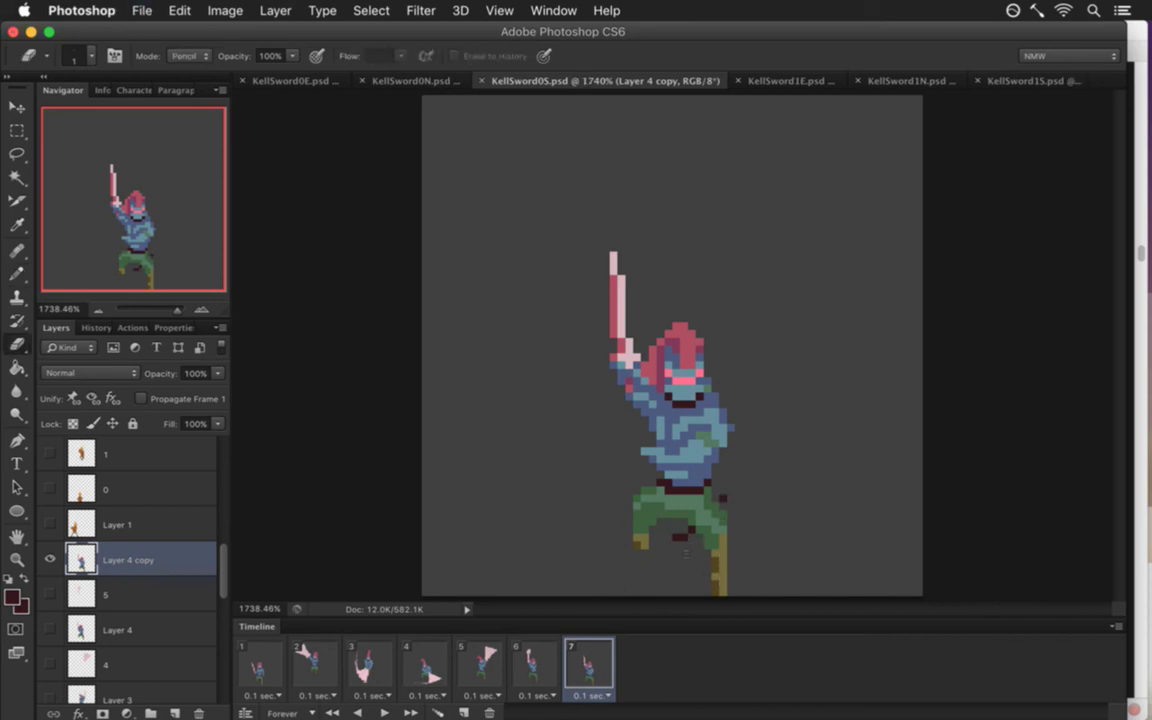
{"action": "key", "text": "super+s"}
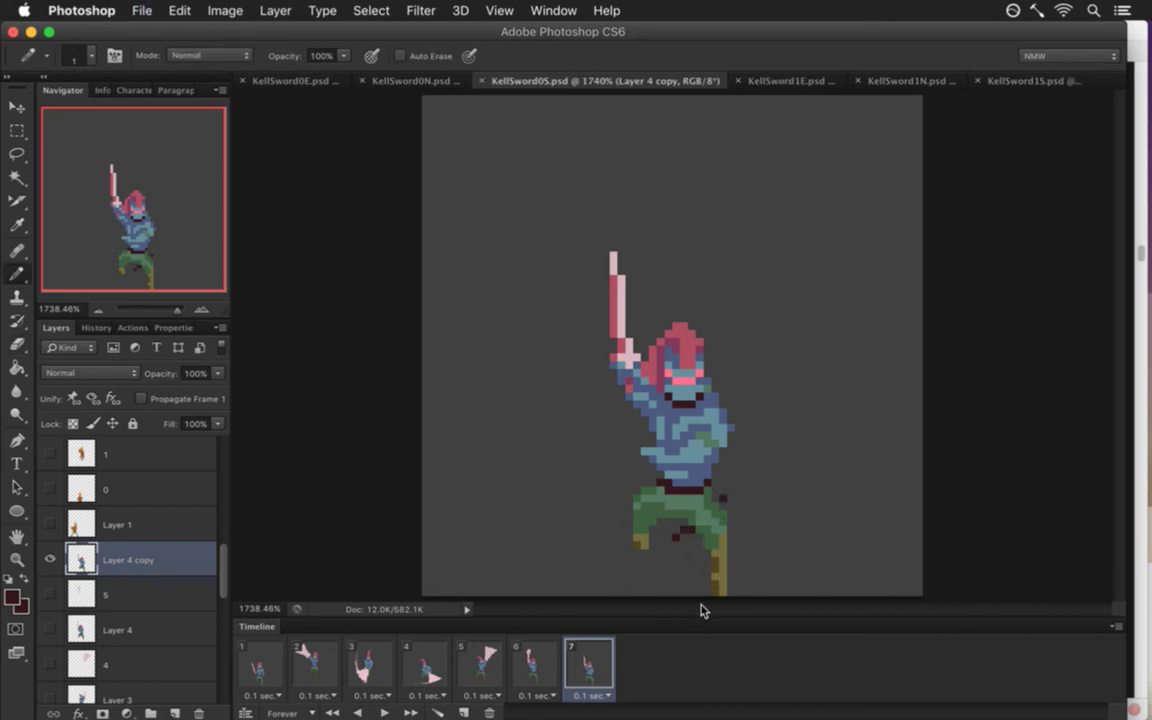
Add matching dark maroon pixels beside the hip and between the legs on frame 6's Layer 4, and save the file.
{"action": "left_click", "coordinate": [534, 665]}
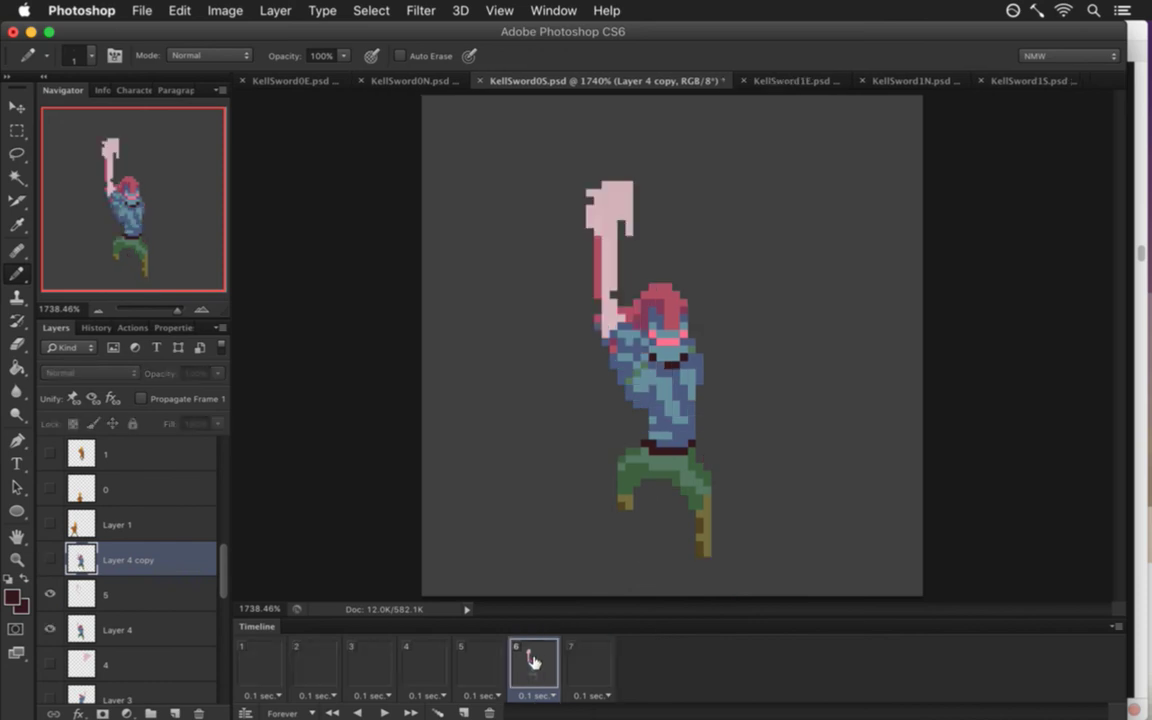
{"action": "left_click", "coordinate": [578, 663]}
{"action": "left_click", "coordinate": [540, 664]}
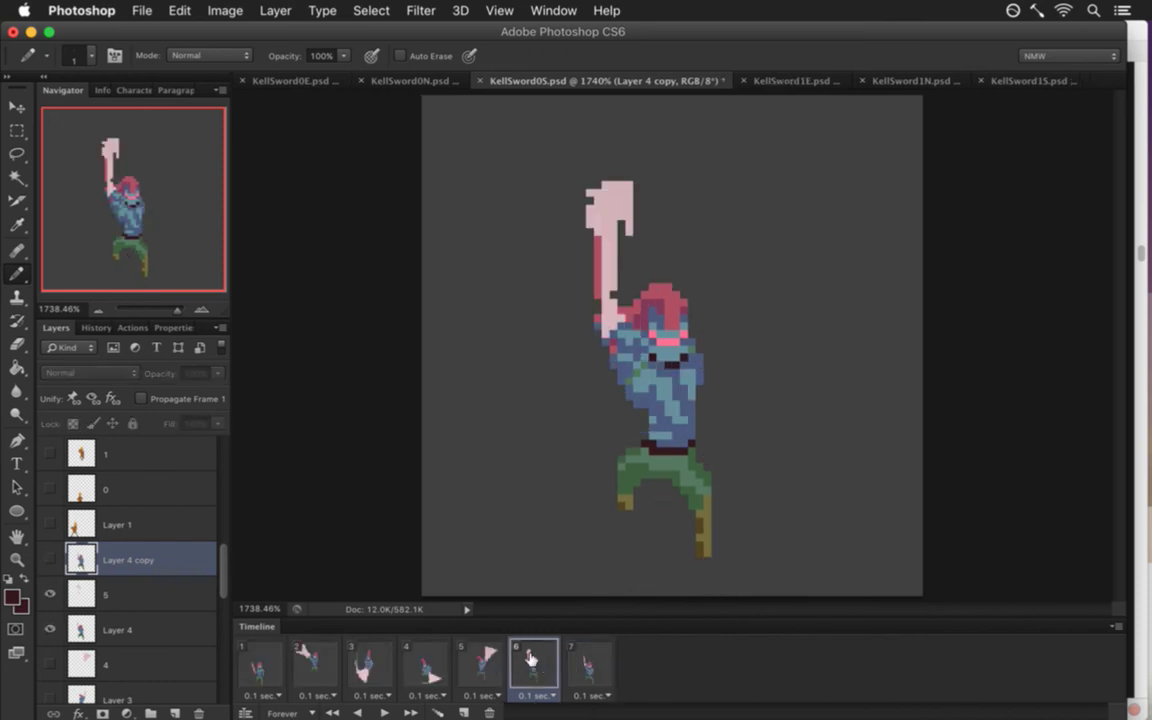
{"action": "left_click", "coordinate": [140, 630]}
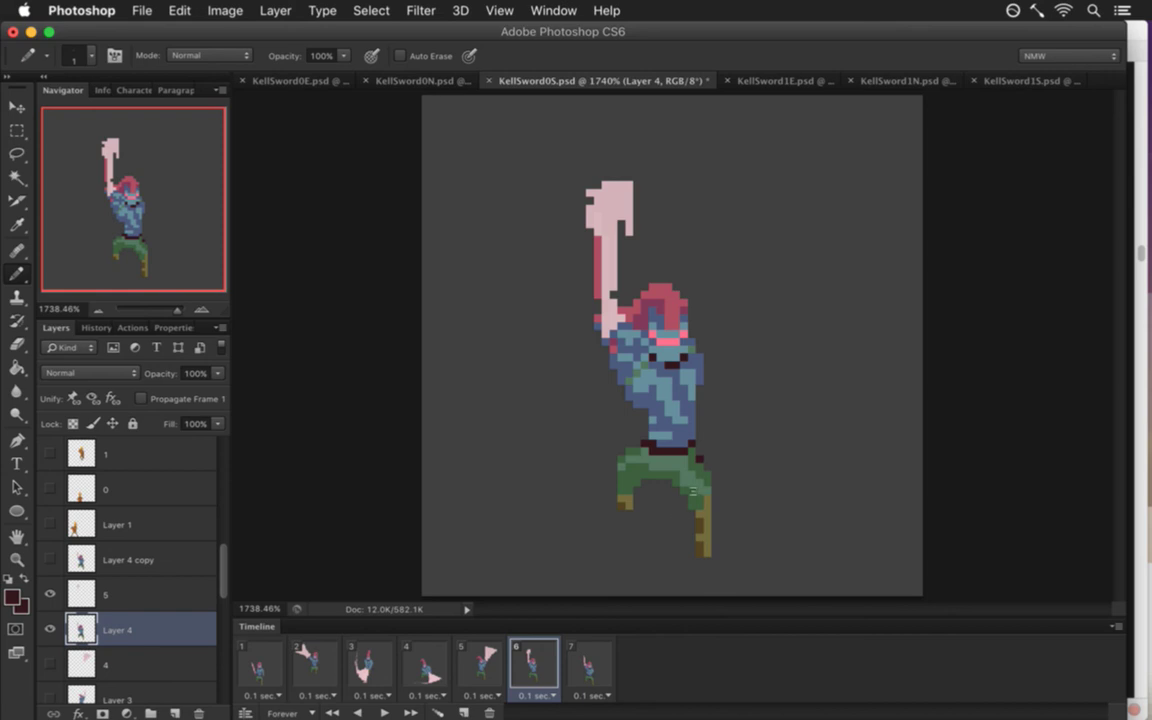
{"action": "left_click", "coordinate": [683, 503]}
{"action": "left_click", "coordinate": [677, 515]}
{"action": "key", "text": "e"}
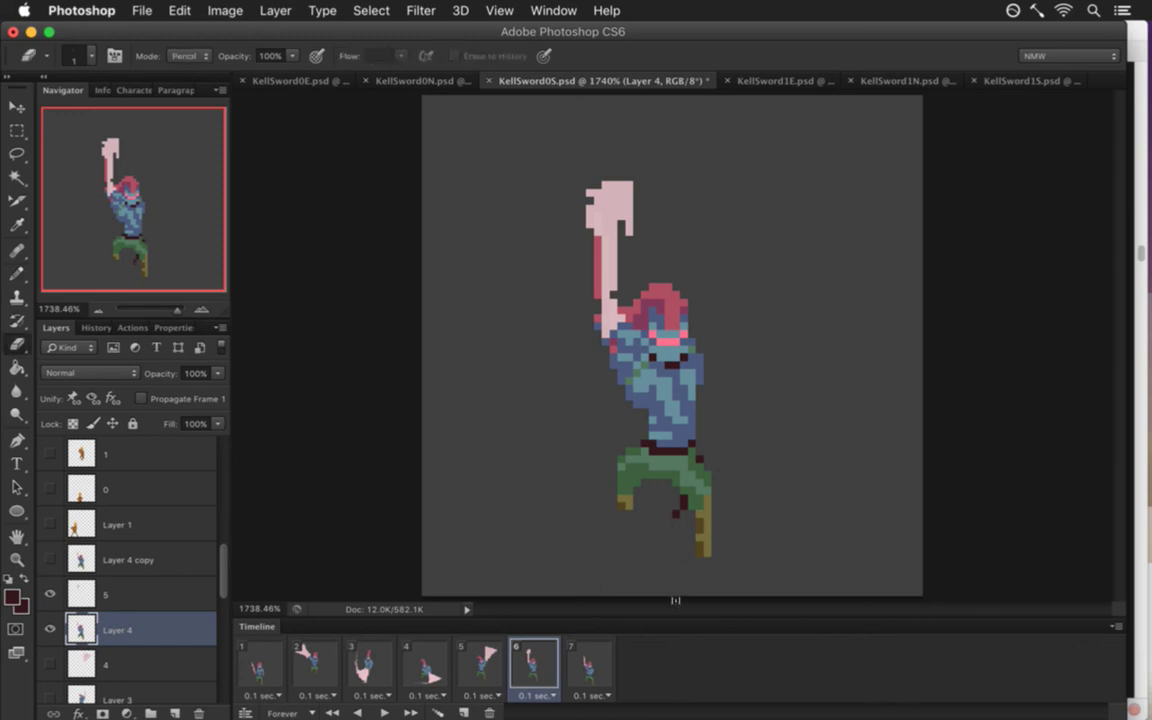
{"action": "key", "text": "b"}
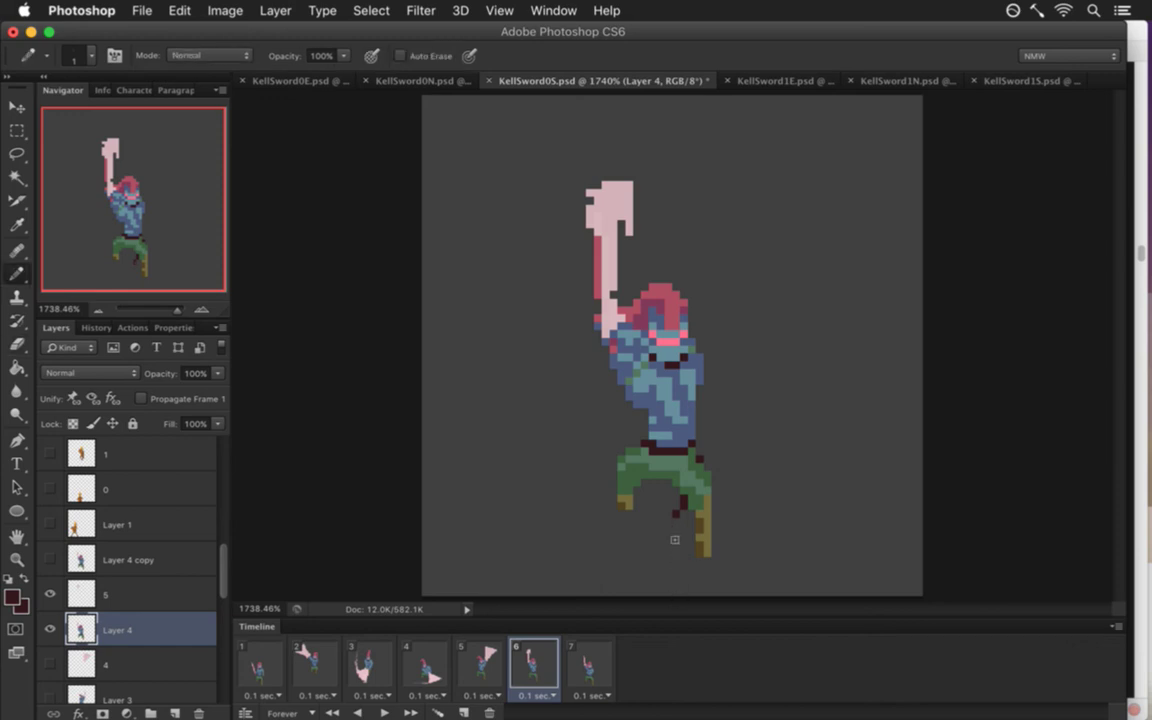
{"action": "key", "text": "ctrl+s"}
Paint dark maroon pixels beside the hip and beneath the pants on frame 5's Layer 3.
{"action": "left_click", "coordinate": [482, 665]}
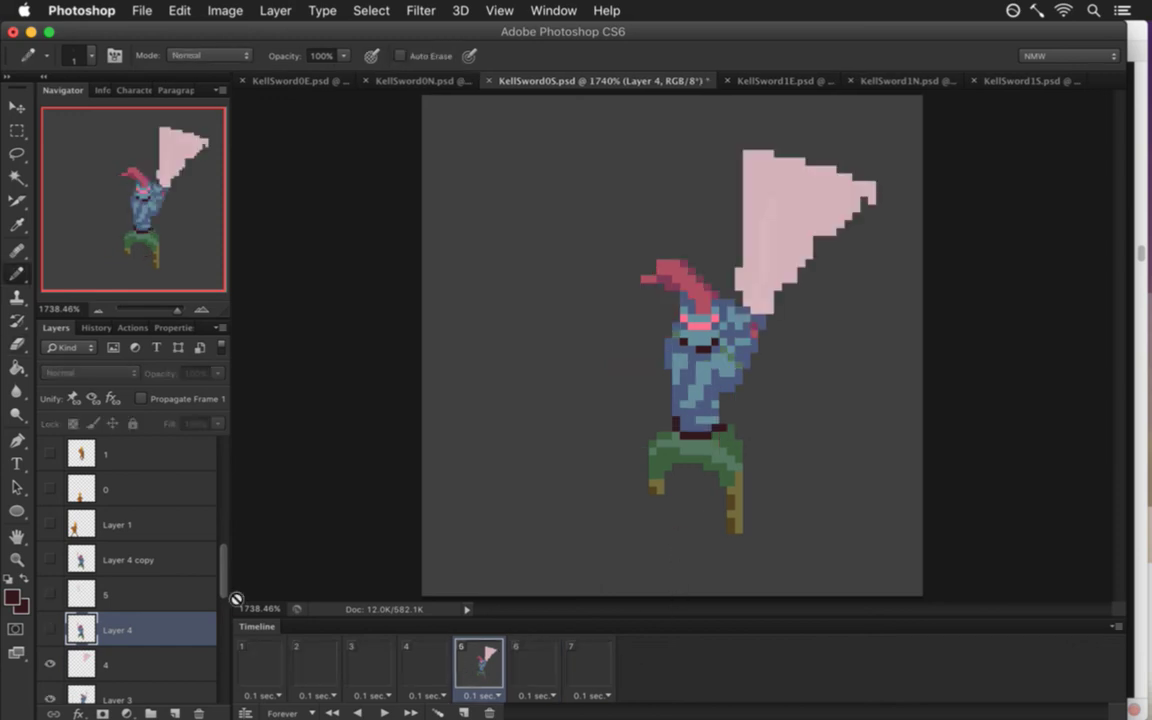
{"action": "left_click", "coordinate": [110, 698]}
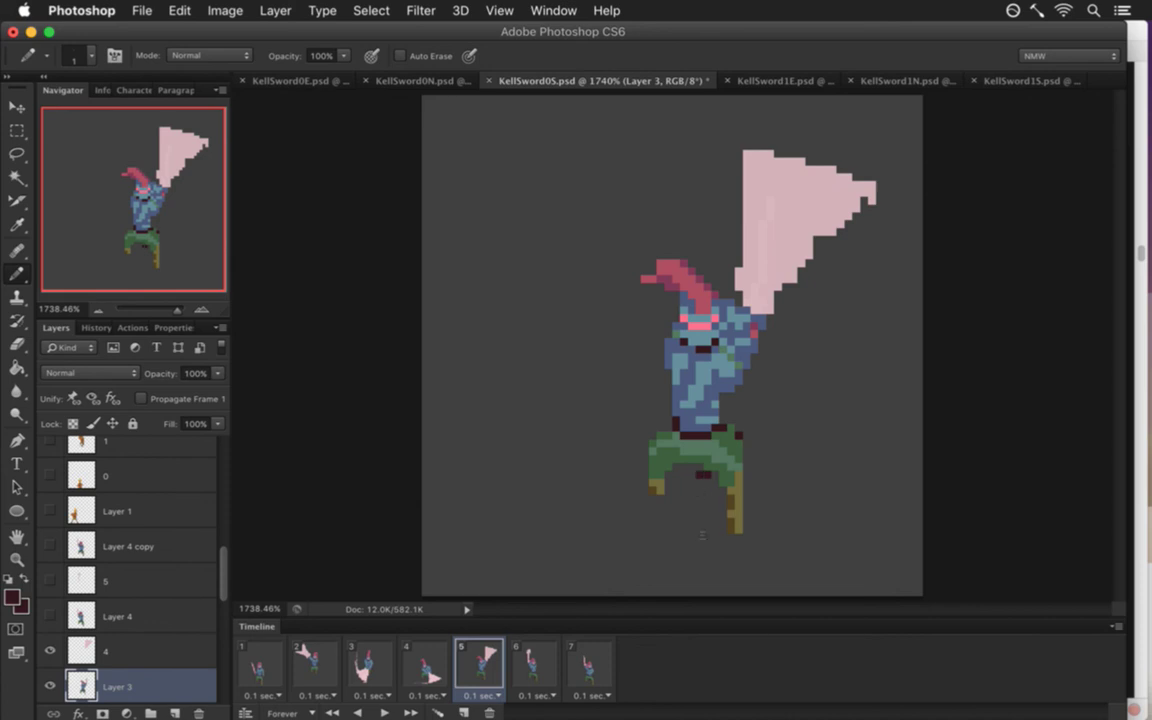
{"action": "left_click", "coordinate": [691, 481]}
On frame 4's Layer 2 copy 3, paint dark maroon pixels beneath the pants with the large slash trail temporarily hidden, and save the file.
{"action": "left_click", "coordinate": [425, 662]}
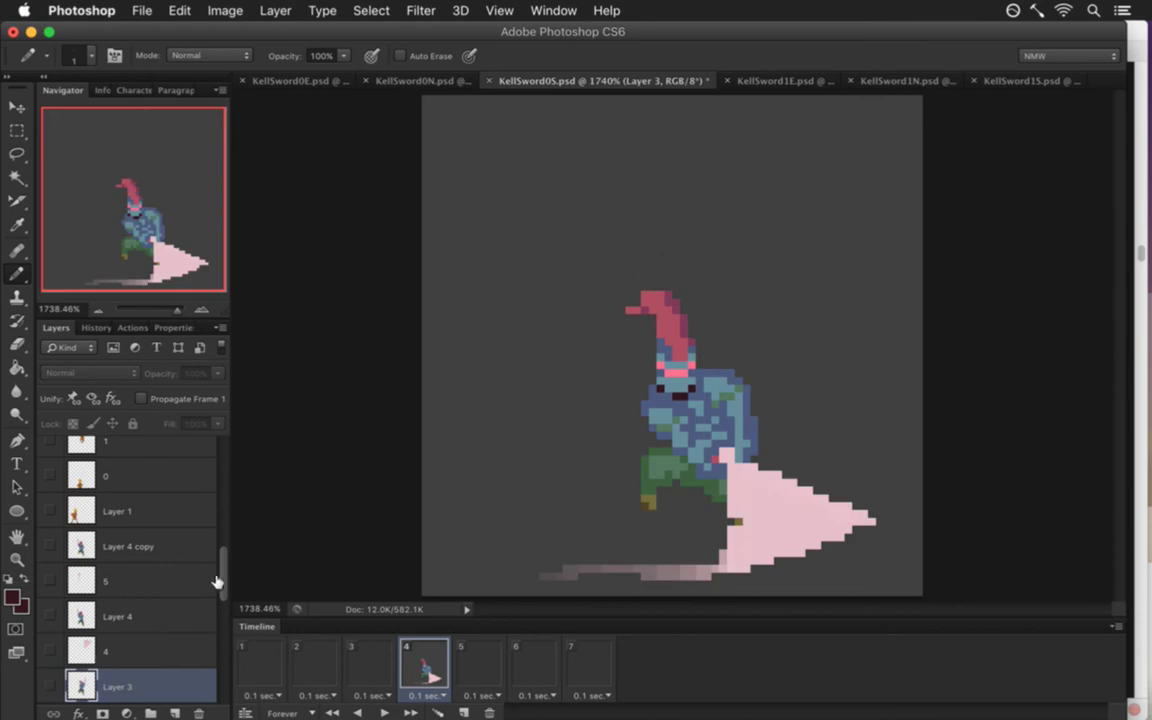
{"action": "left_click_drag", "start_coordinate": [224, 560], "coordinate": [220, 621]}
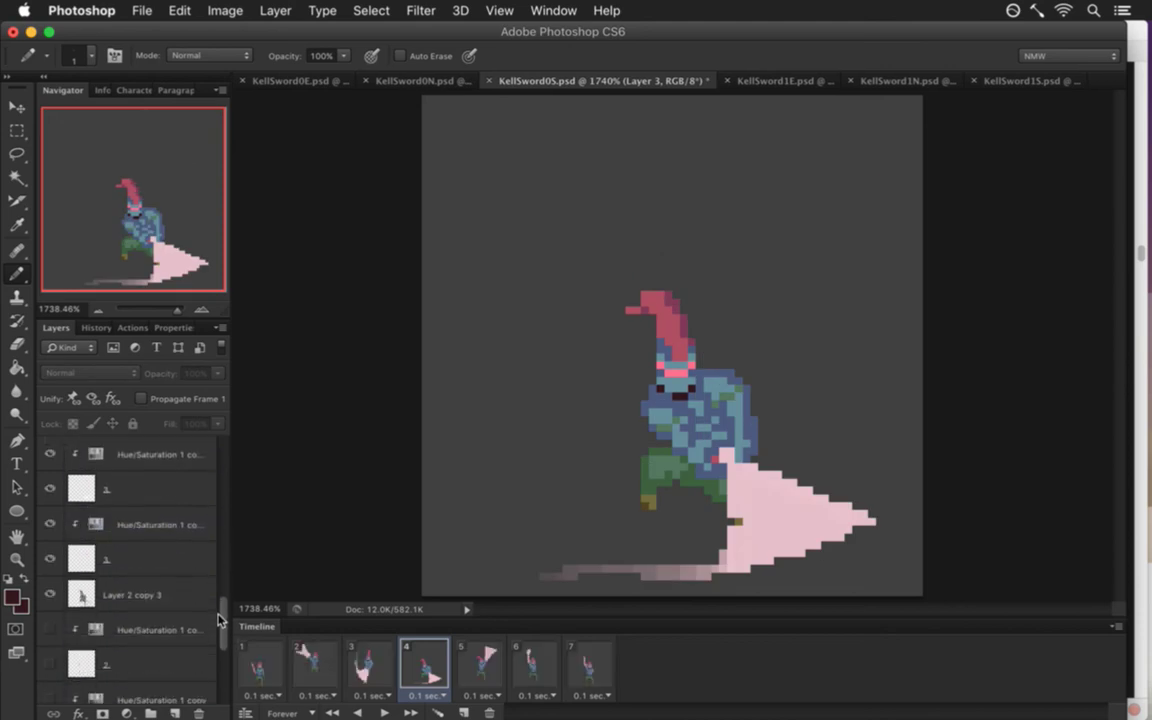
{"action": "left_click", "coordinate": [80, 594]}
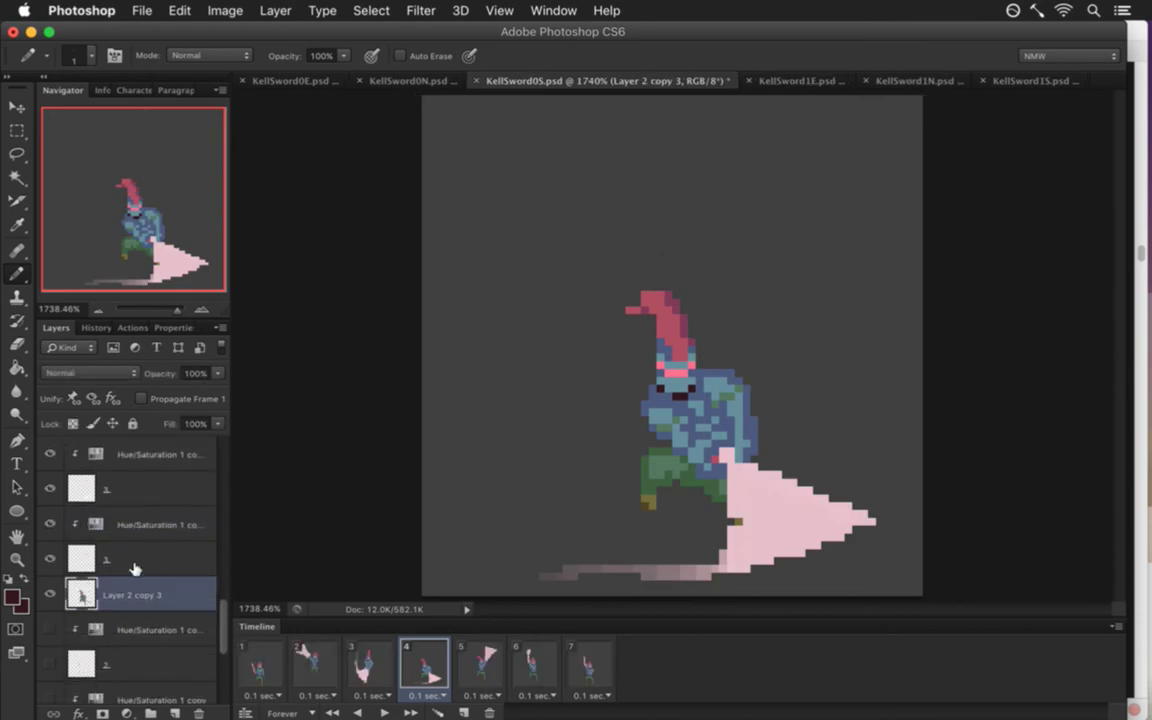
{"action": "left_click", "coordinate": [48, 490]}
{"action": "left_click", "coordinate": [48, 490]}
{"action": "left_click", "coordinate": [50, 489]}
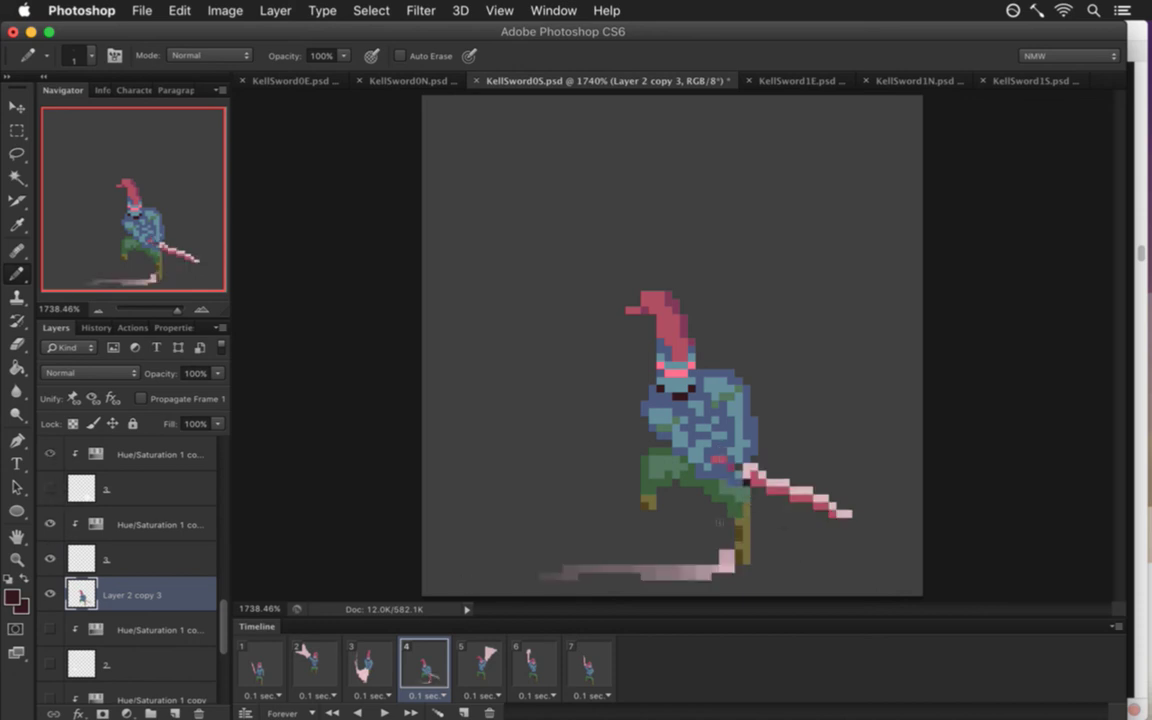
{"action": "left_click_drag", "start_coordinate": [705, 498], "coordinate": [690, 498]}
{"action": "key", "text": "super+s"}
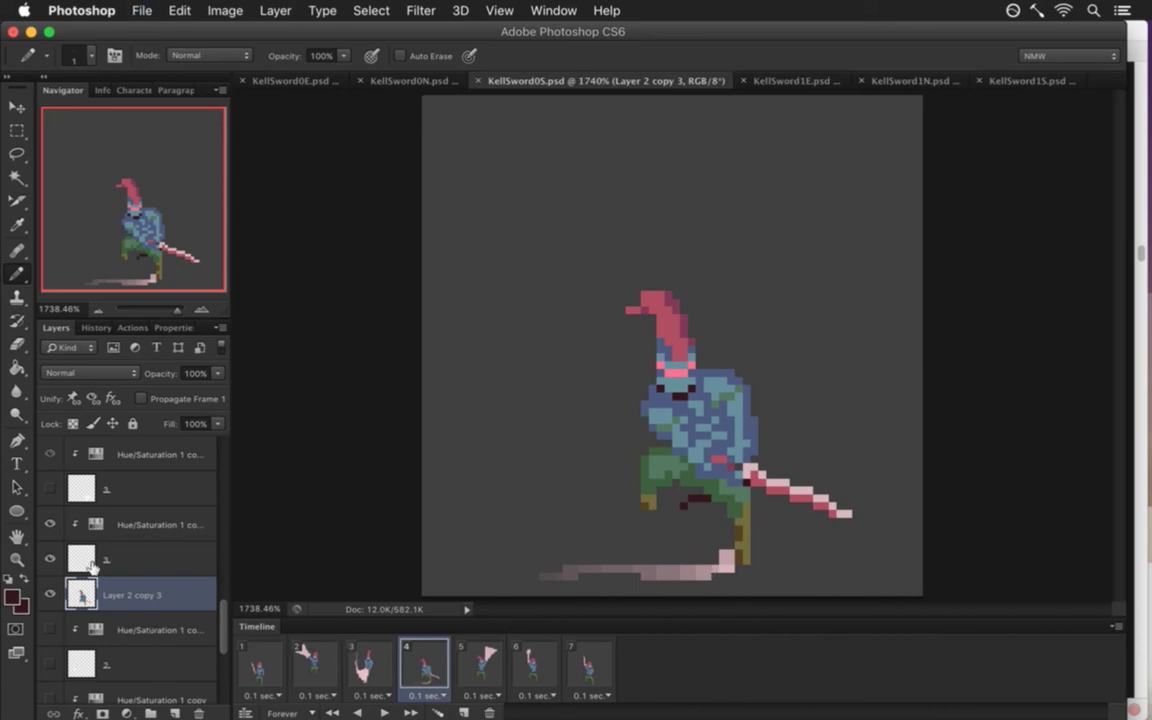
{"action": "left_click", "coordinate": [50, 660]}
{"action": "left_click", "coordinate": [50, 660]}
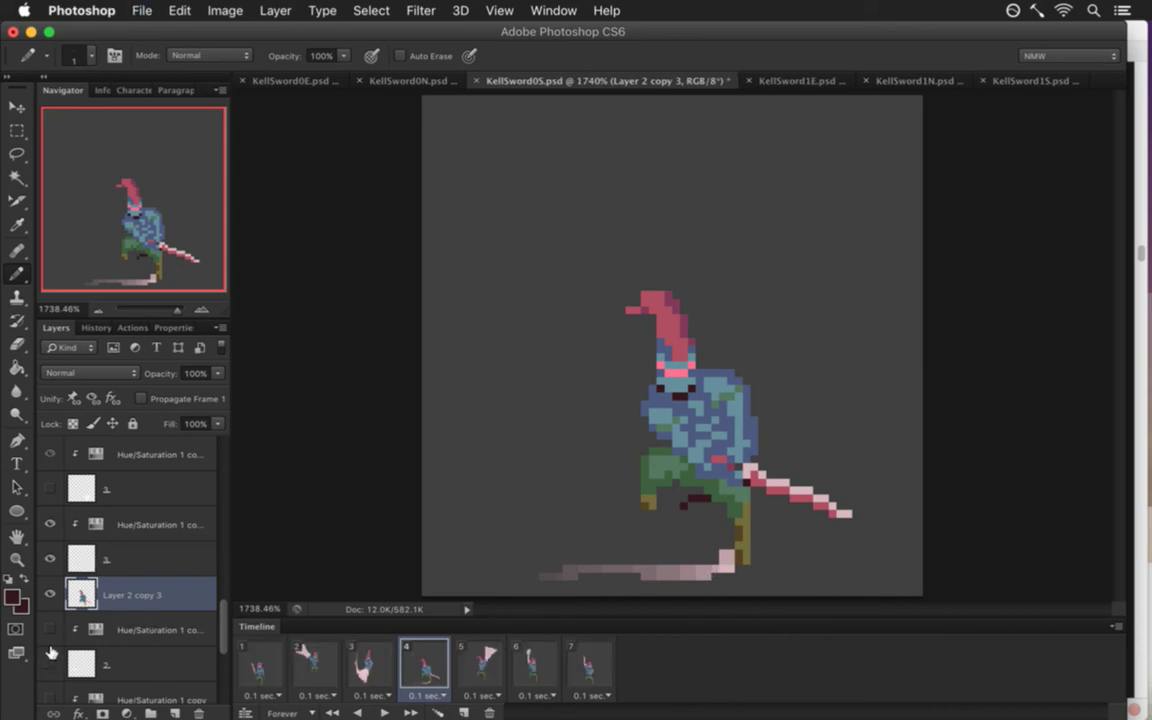
{"action": "left_click", "coordinate": [50, 488]}
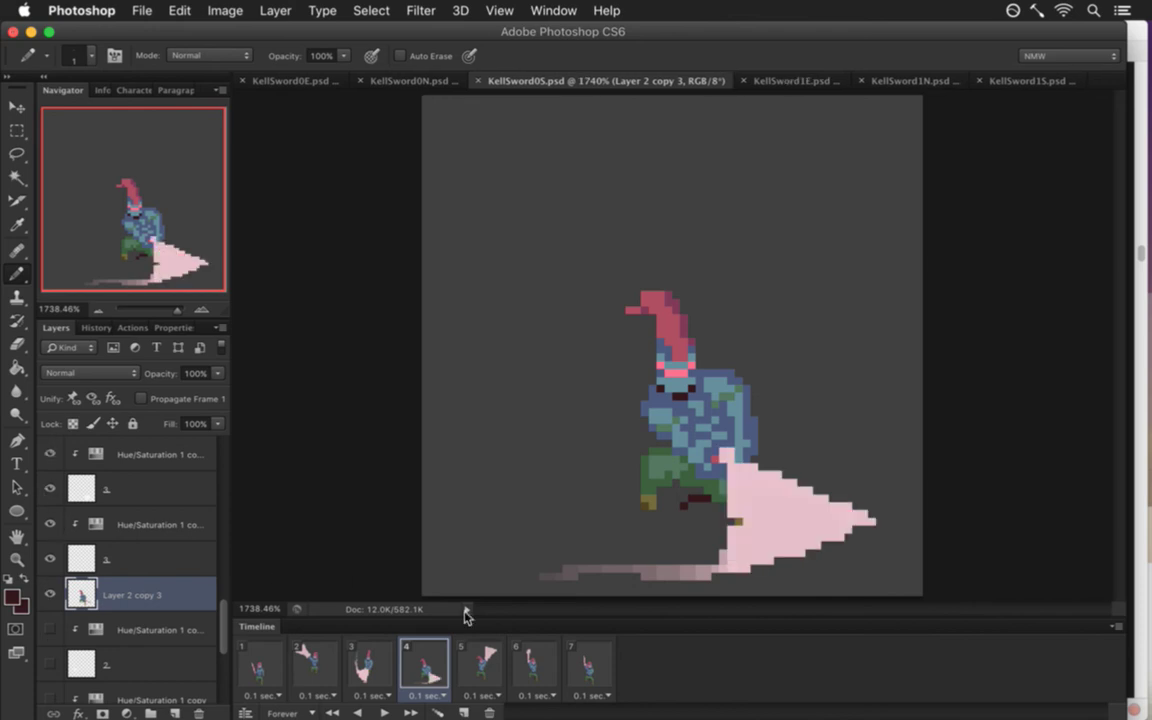
Review the frames individually, play the animation, and compare frame 7 with frame 1.
{"action": "left_click", "coordinate": [377, 651]}
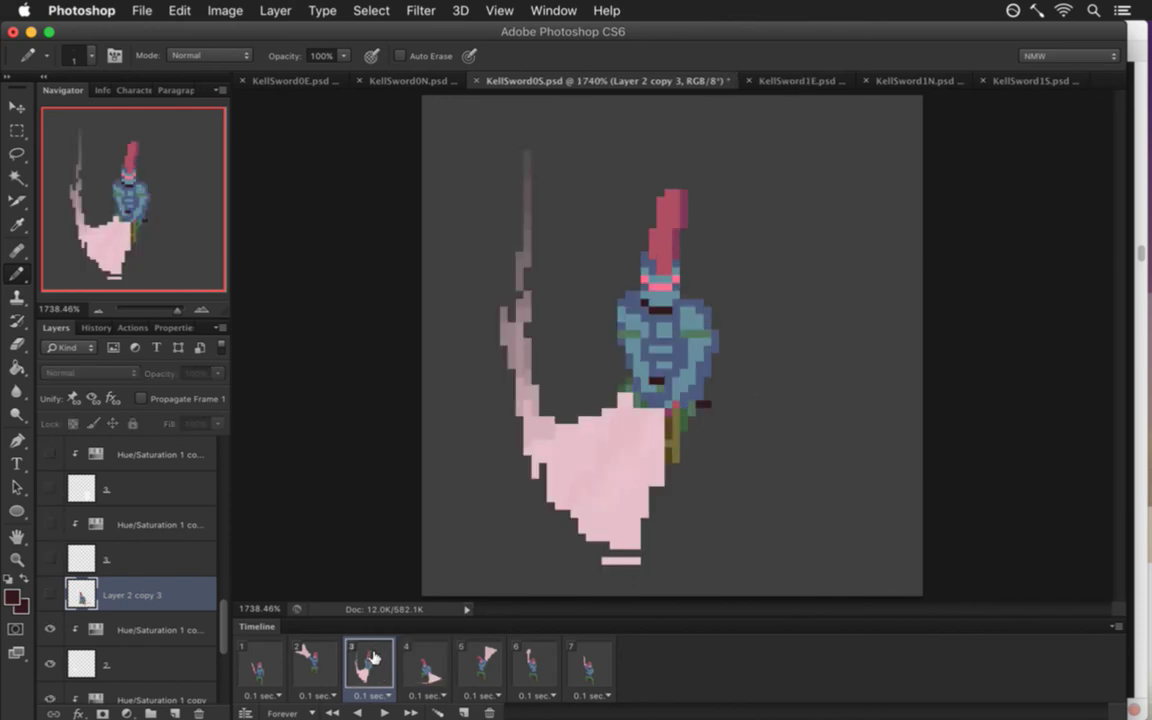
{"action": "left_click", "coordinate": [318, 655]}
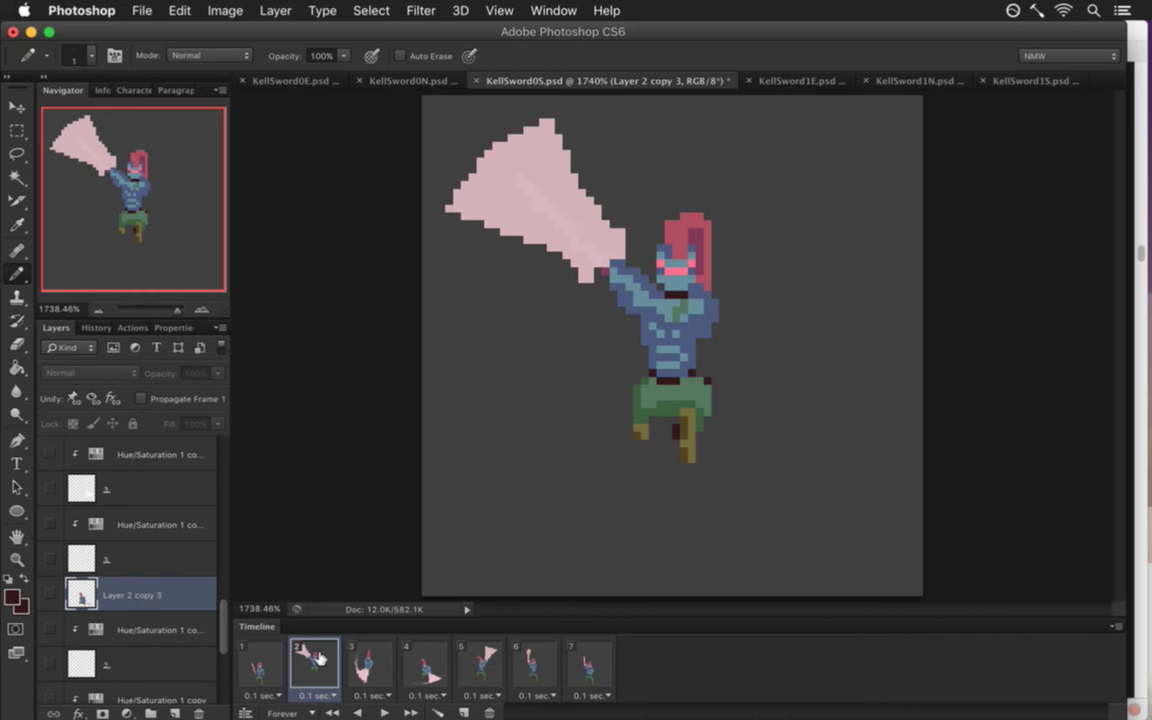
{"action": "left_click", "coordinate": [268, 660]}
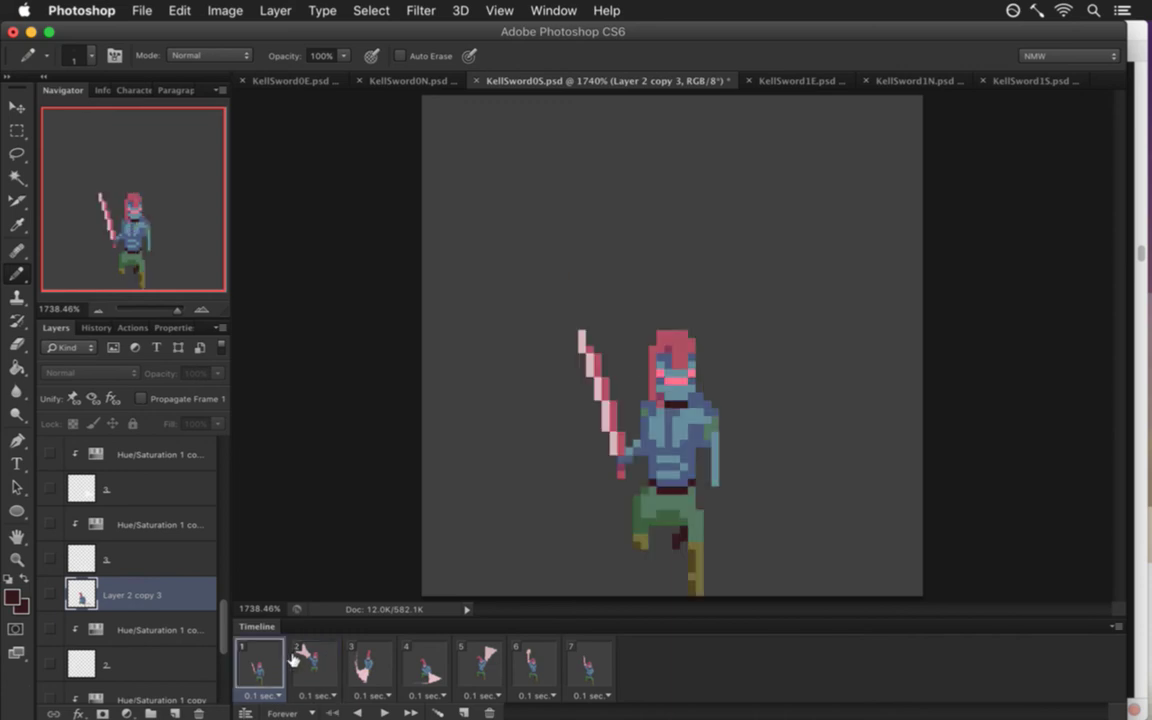
{"action": "left_click", "coordinate": [384, 710]}
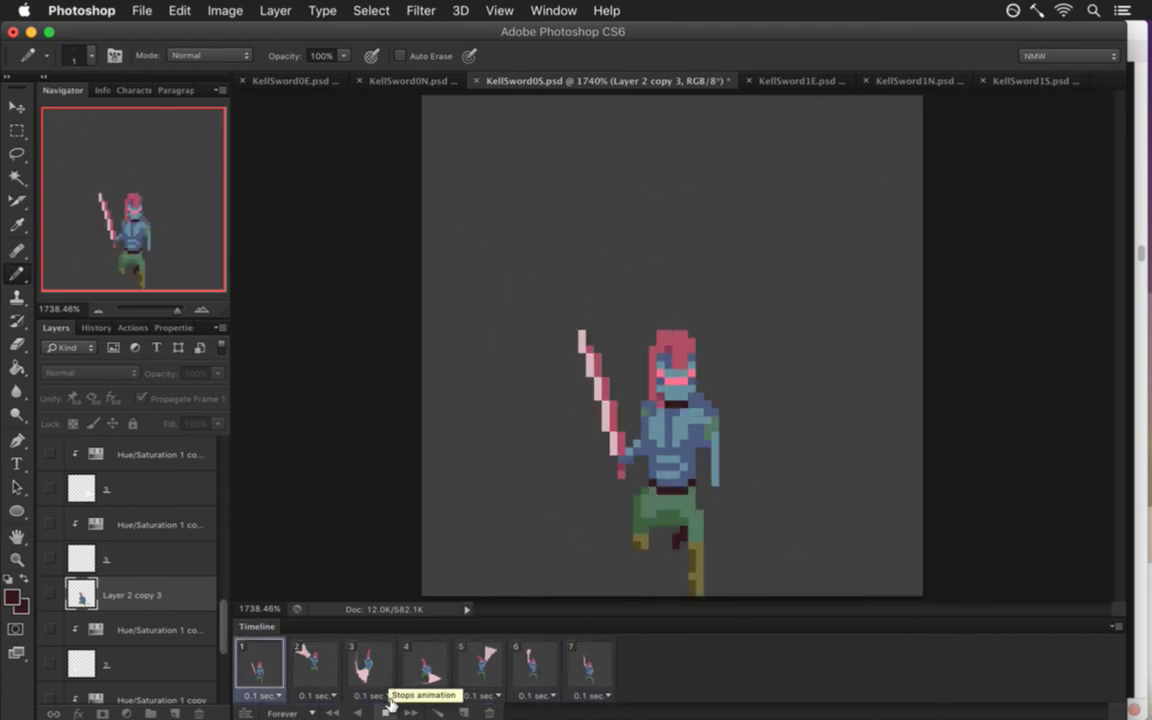
{"action": "left_click", "coordinate": [388, 710]}
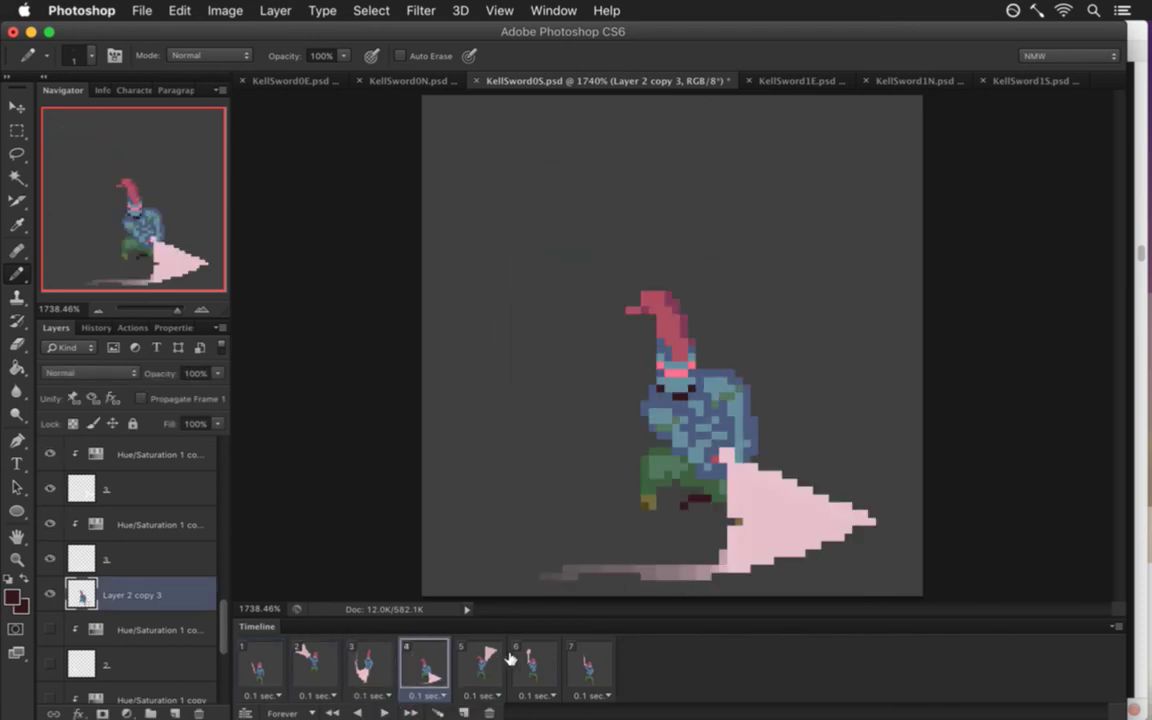
{"action": "left_click", "coordinate": [503, 660]}
{"action": "left_click", "coordinate": [535, 662]}
{"action": "left_click", "coordinate": [598, 656]}
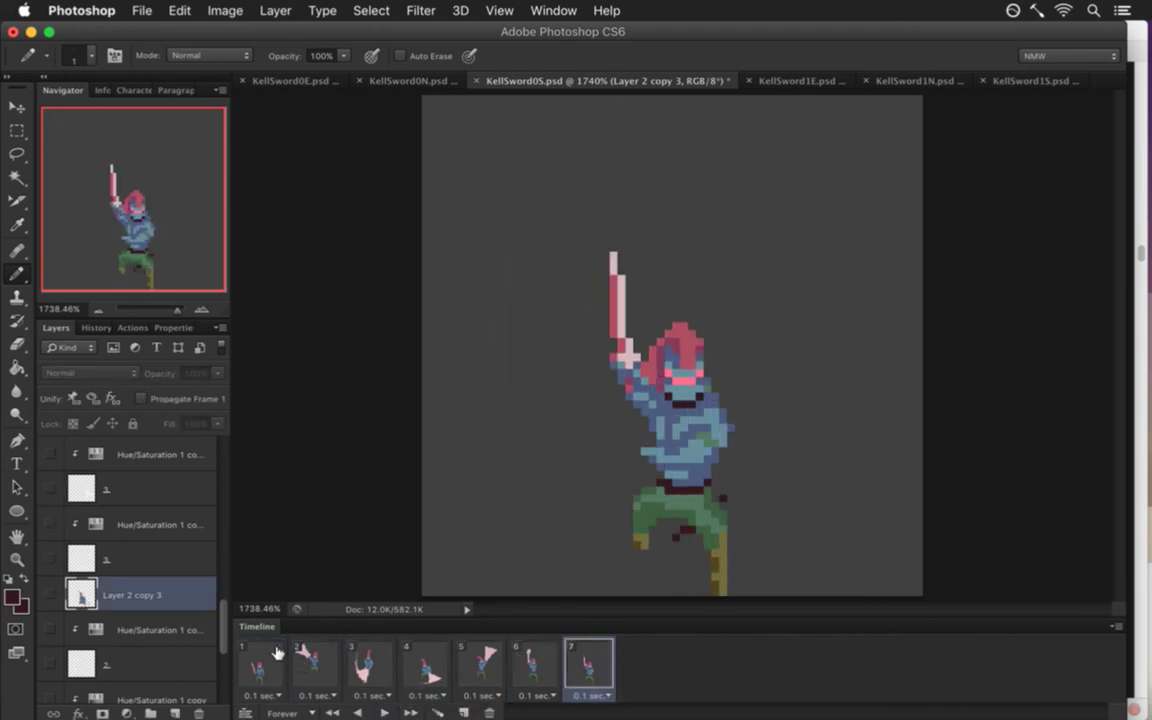
{"action": "left_click", "coordinate": [277, 658]}
{"action": "left_click", "coordinate": [588, 664]}
{"action": "left_click", "coordinate": [261, 668]}
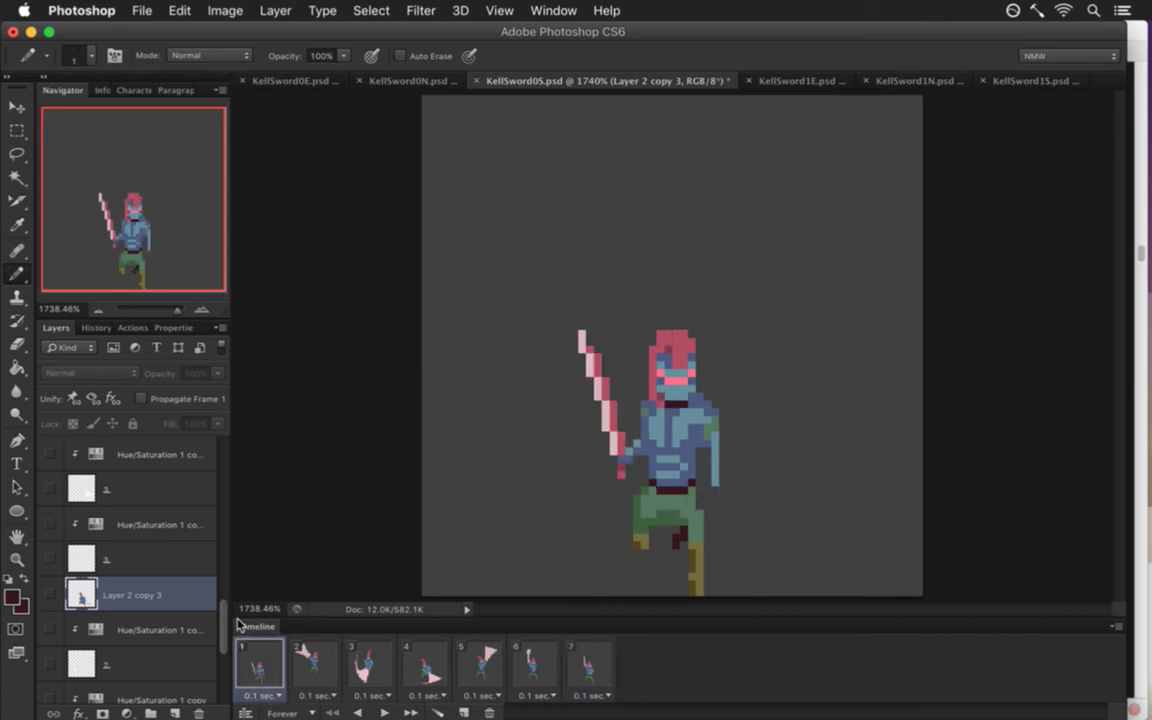
Delete the leftover hidden layers stacked above Layer 4 copy and save the file.
{"action": "left_click", "coordinate": [224, 568]}
{"action": "scroll", "coordinate": [221, 522], "scroll_direction": "up", "scroll_amount": 3}
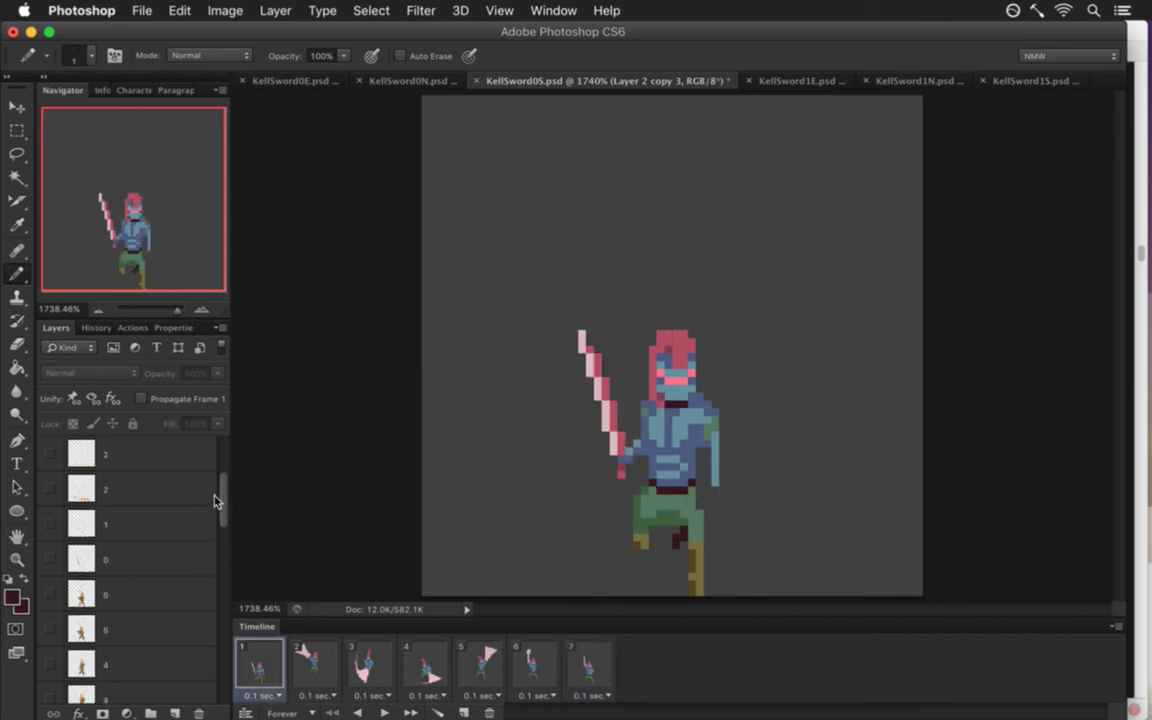
{"action": "left_click", "coordinate": [168, 562]}
{"action": "left_click_drag", "start_coordinate": [222, 560], "coordinate": [222, 430]}
{"action": "left_click", "coordinate": [185, 450], "text": "shift"}
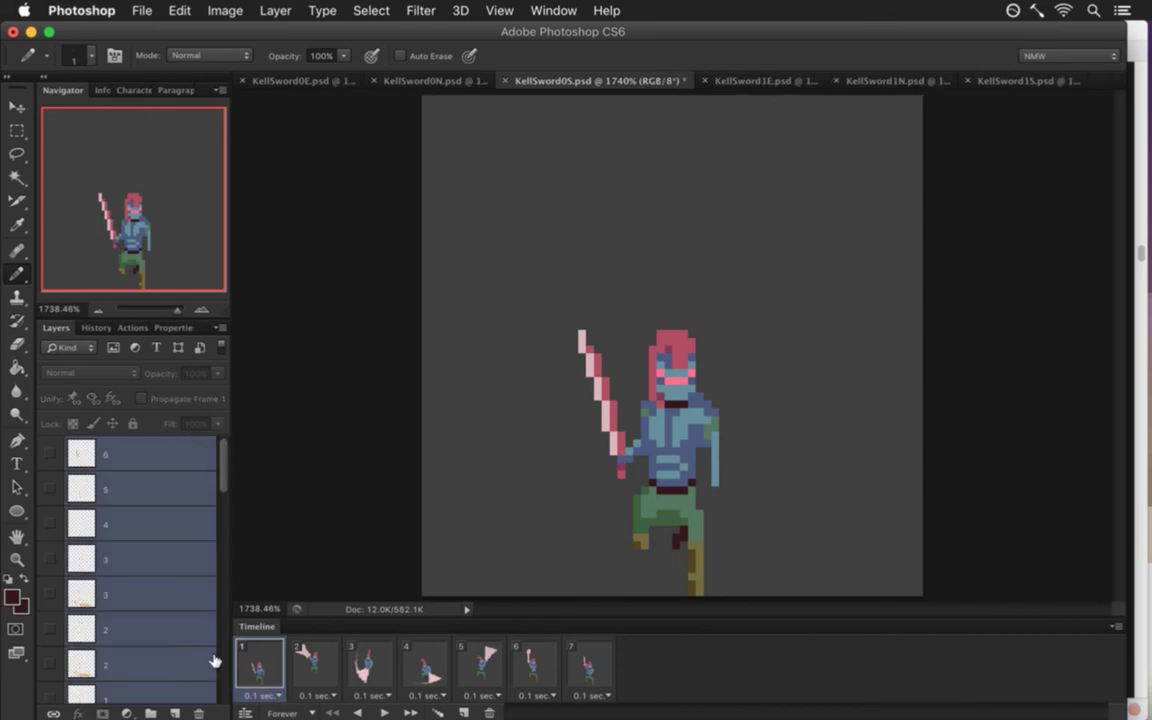
{"action": "key", "text": "Delete"}
{"action": "key", "text": "ctrl+s"}
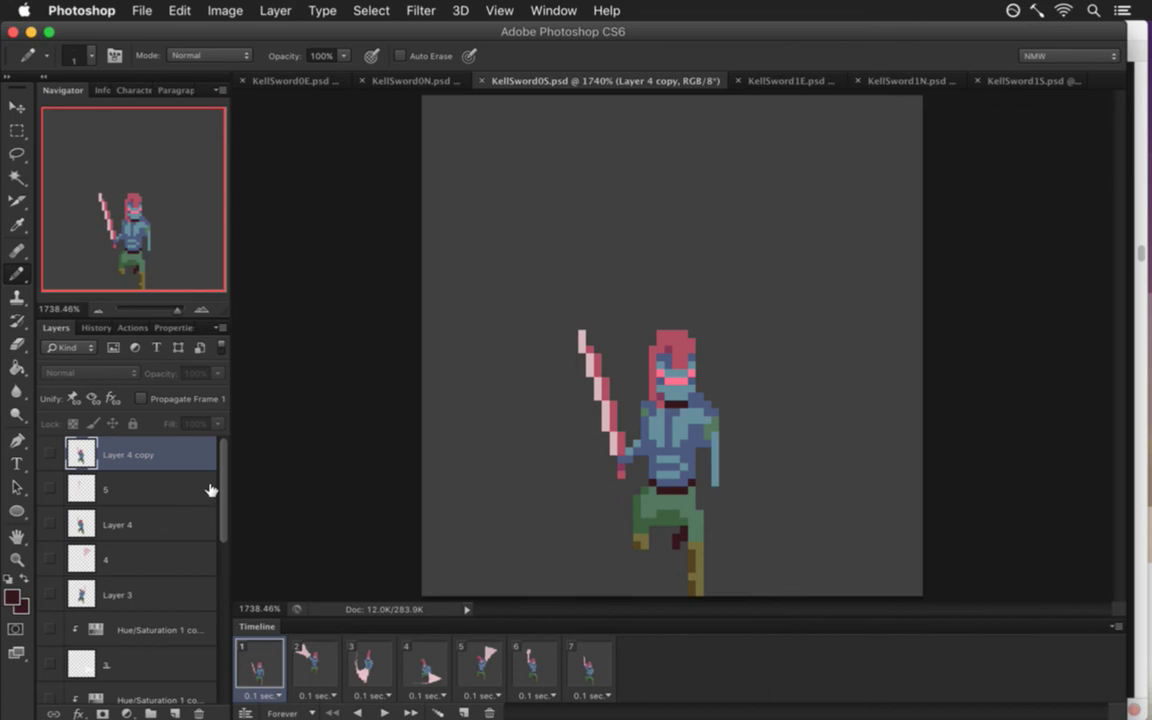
Shift the straight leg on frame 1's Layer 2 two pixels outward, and compare its position with frame 7.
{"action": "left_click_drag", "start_coordinate": [224, 483], "coordinate": [185, 658]}
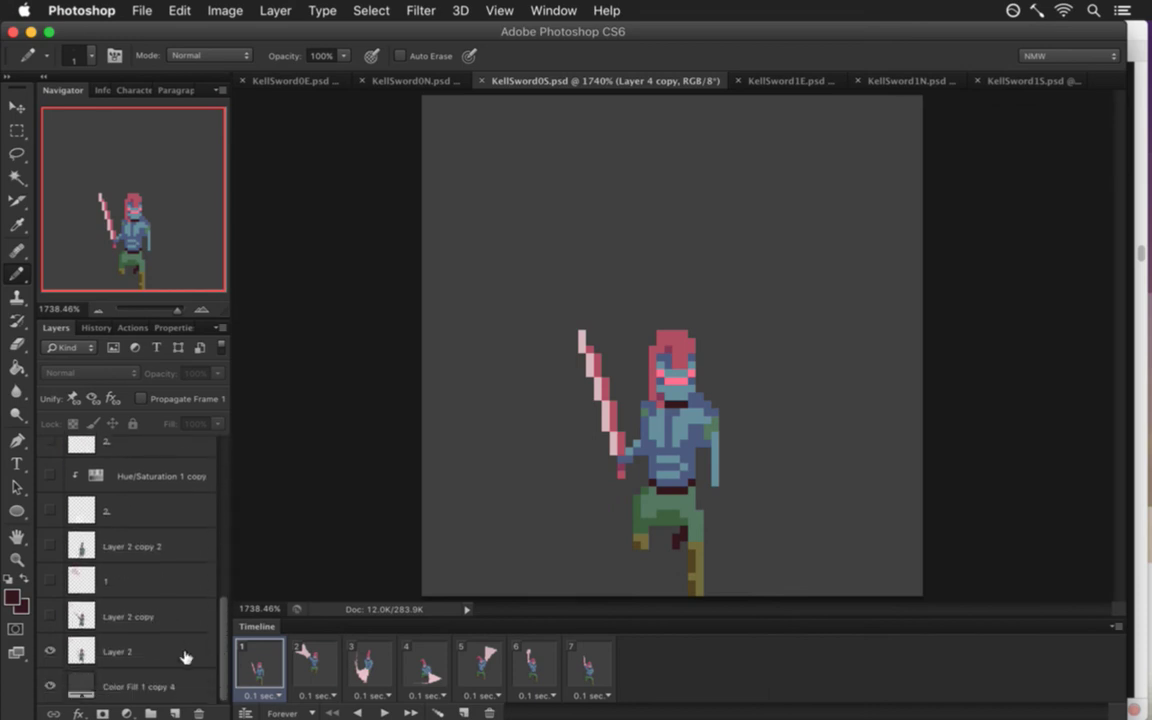
{"action": "left_click", "coordinate": [185, 652]}
{"action": "left_click_drag", "start_coordinate": [694, 509], "coordinate": [712, 597]}
{"action": "key", "text": "v"}
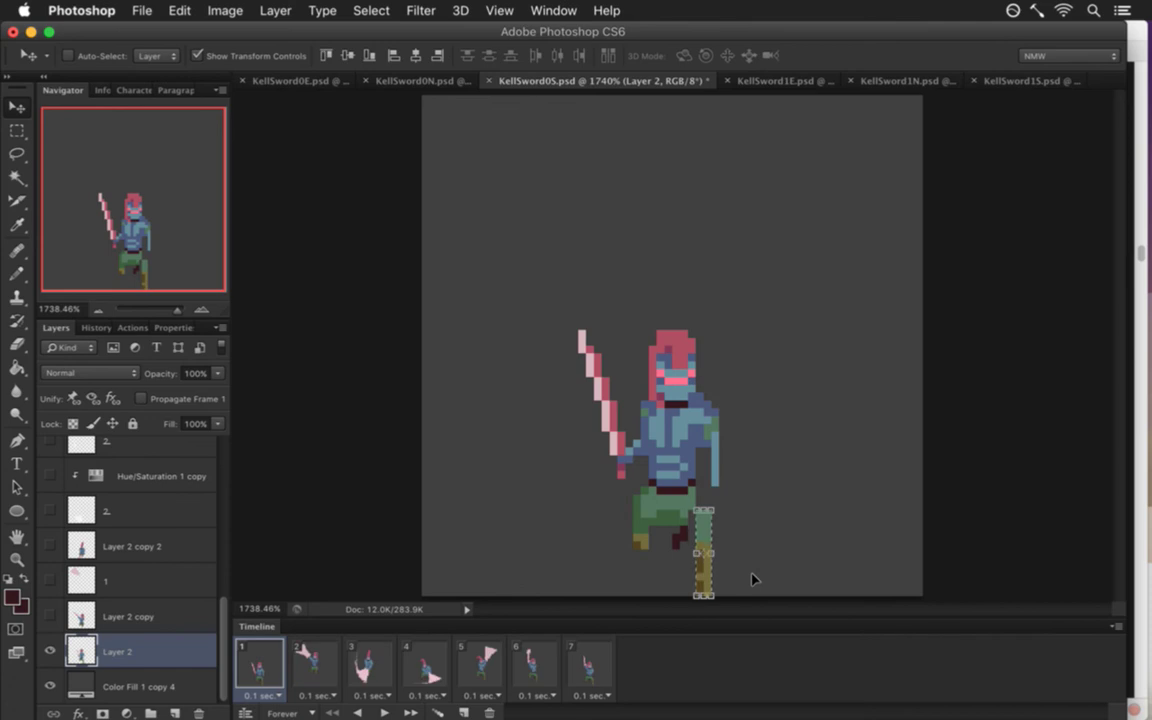
{"action": "key", "text": "space"}
{"action": "left_click", "coordinate": [589, 657]}
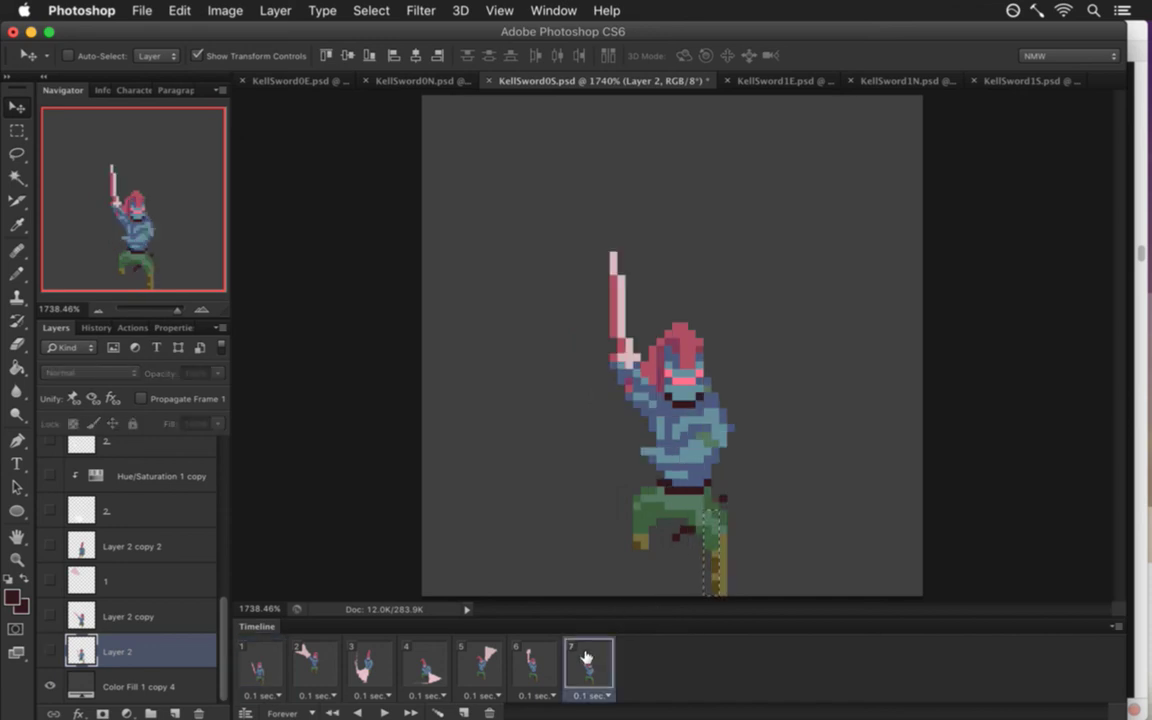
{"action": "left_click", "coordinate": [258, 660]}
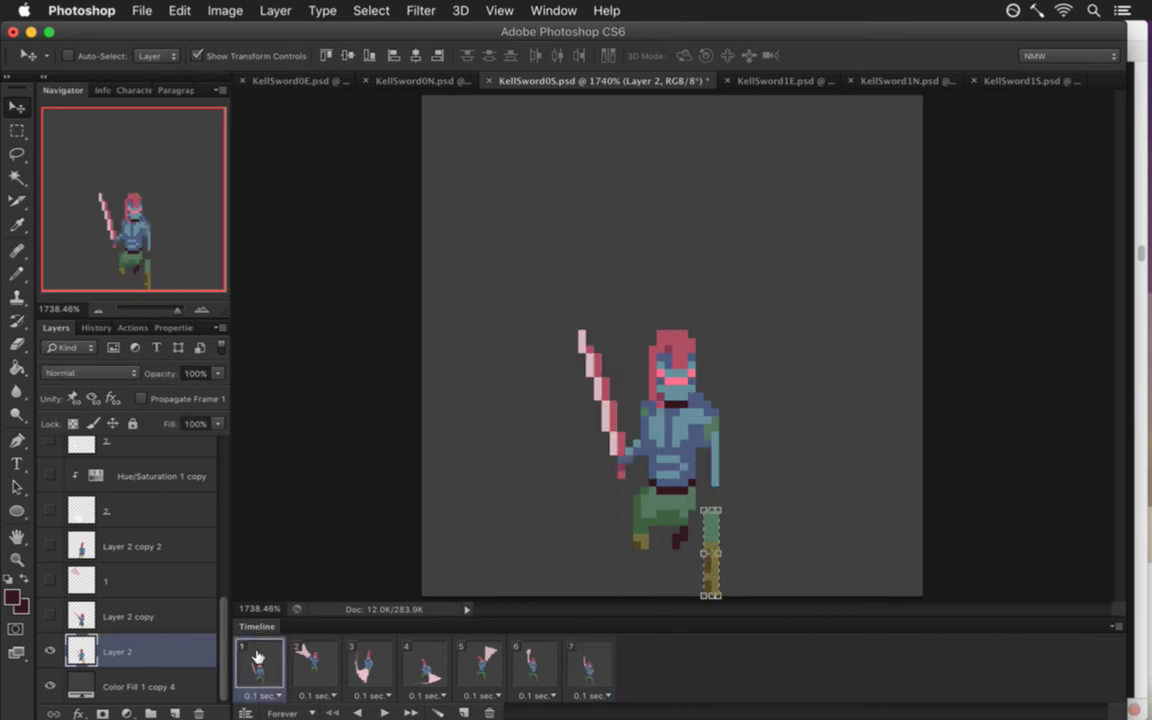
{"action": "left_click", "coordinate": [590, 665]}
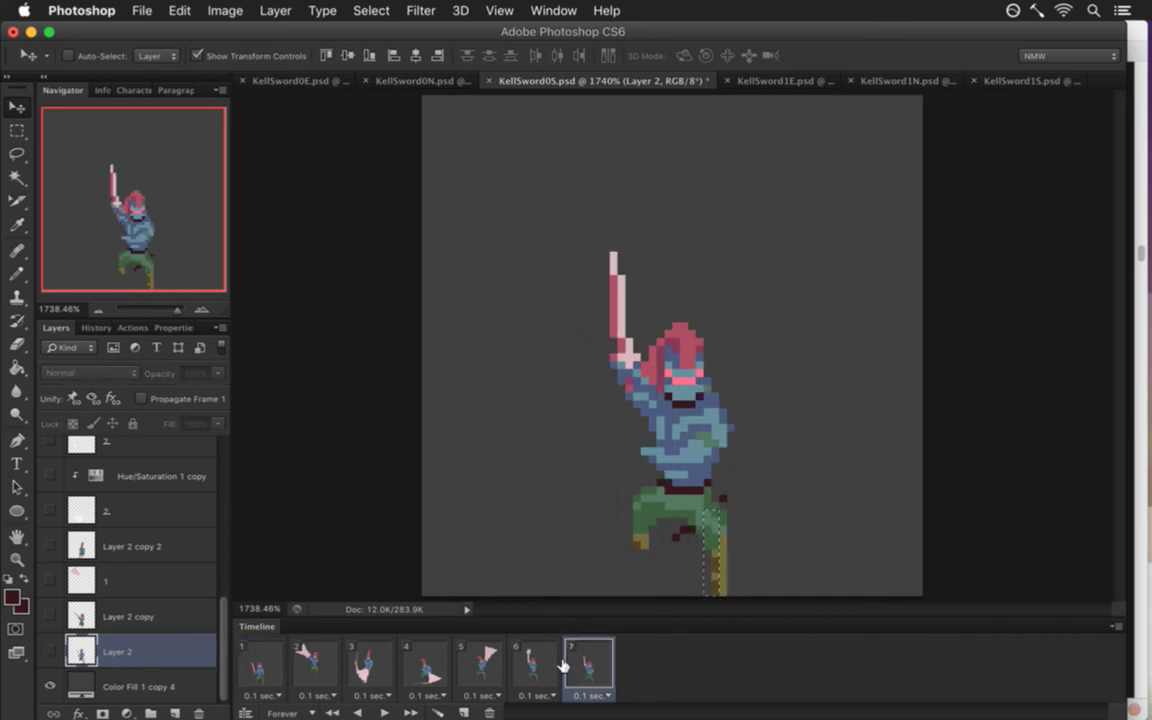
{"action": "left_click", "coordinate": [262, 663]}
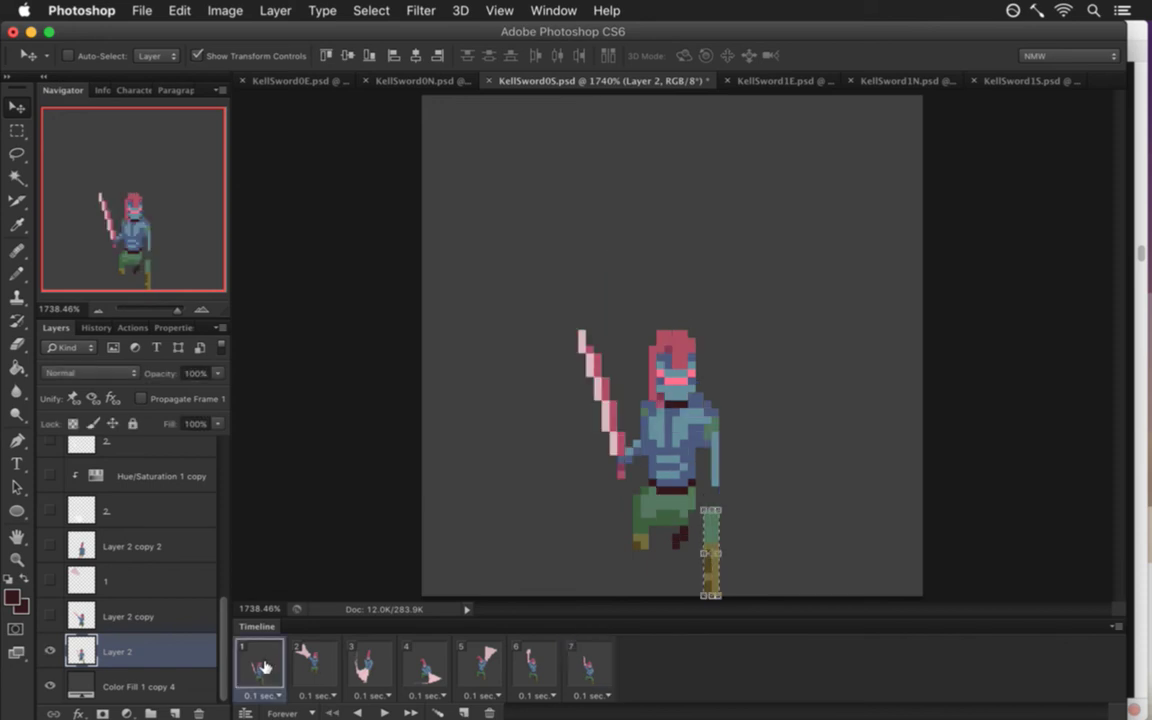
Deselect the leg, fill the gap at frame 1's thigh with sampled pants greens, and save the file.
{"action": "key", "text": "m"}
{"action": "key", "text": "i"}
{"action": "left_click", "coordinate": [699, 518]}
{"action": "key", "text": "b"}
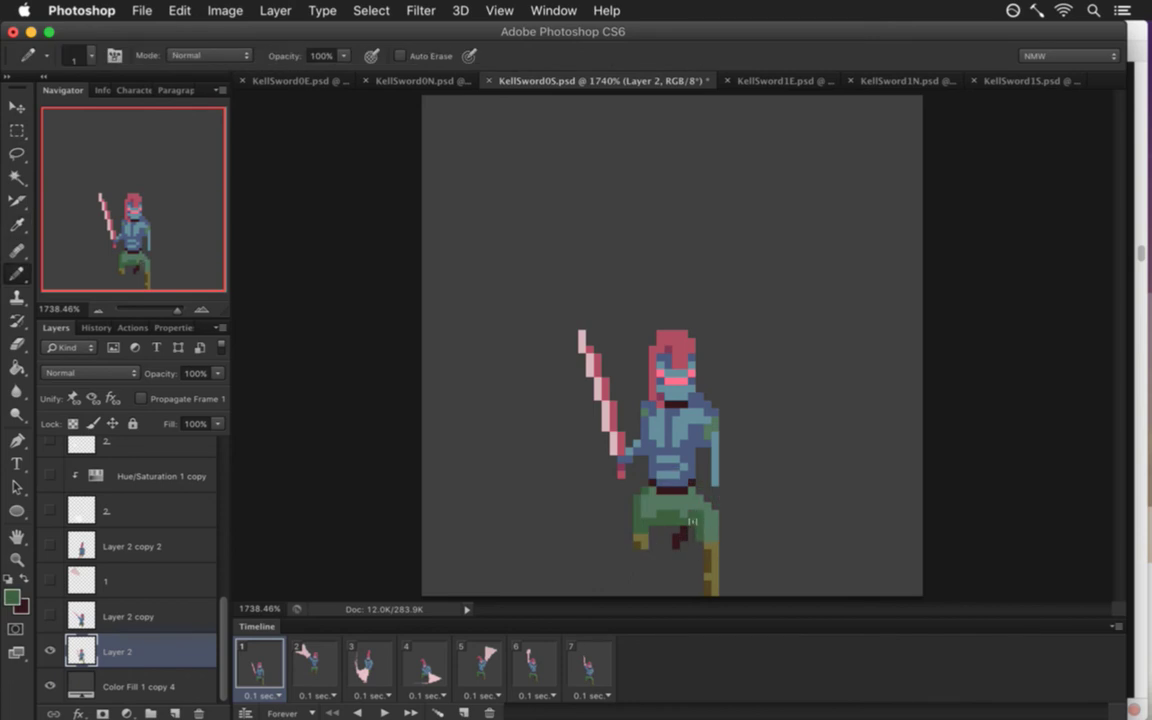
{"action": "key", "text": "super+s"}
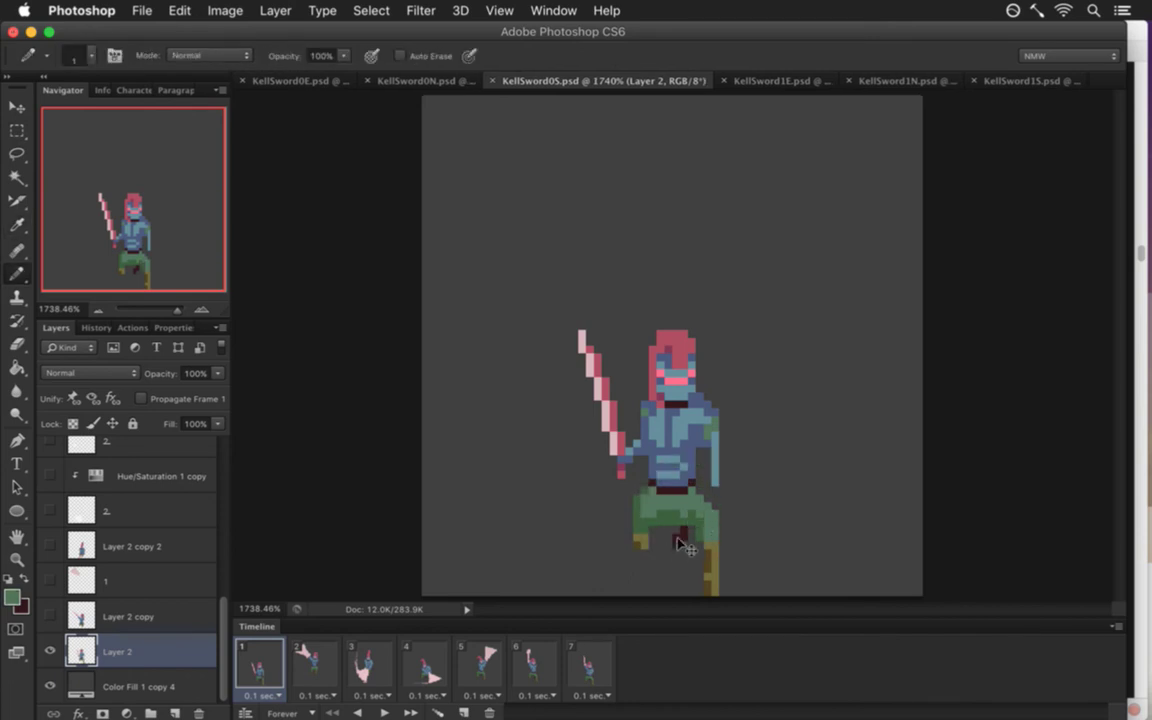
Sample the dark cloth colour on frame 1, extend the hanging cloth between the legs with it, and save the file.
{"action": "left_click", "coordinate": [698, 528], "text": "alt"}
{"action": "left_click", "coordinate": [657, 549]}
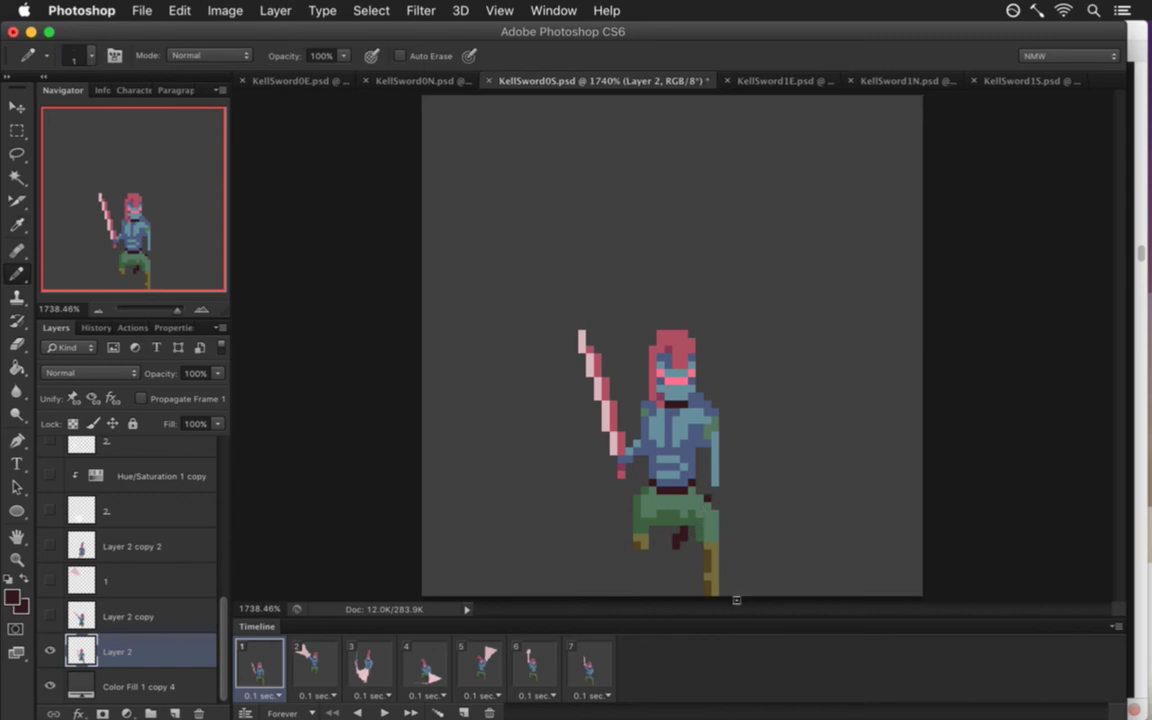
{"action": "left_click", "coordinate": [632, 495], "text": "alt"}
{"action": "key", "text": "super+s"}
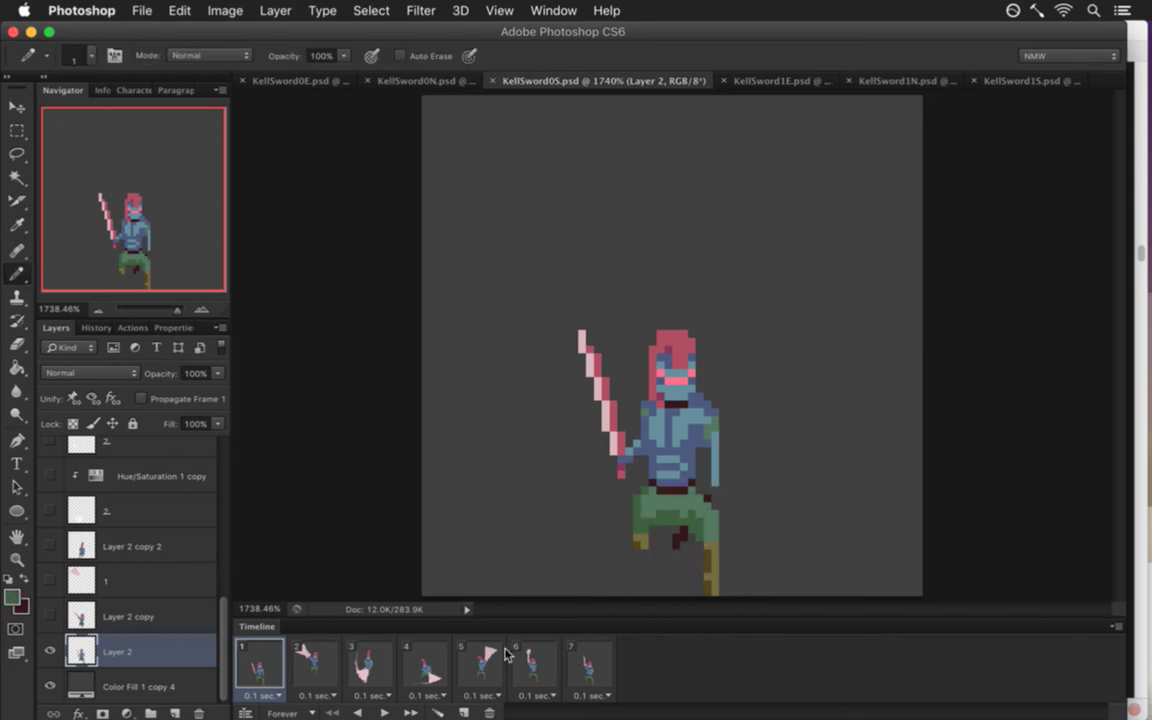
Compare frame 1 with frames 2 and 7, play the animation, and step through frames 3 to 7.
{"action": "left_click", "coordinate": [321, 663]}
{"action": "left_click", "coordinate": [268, 656]}
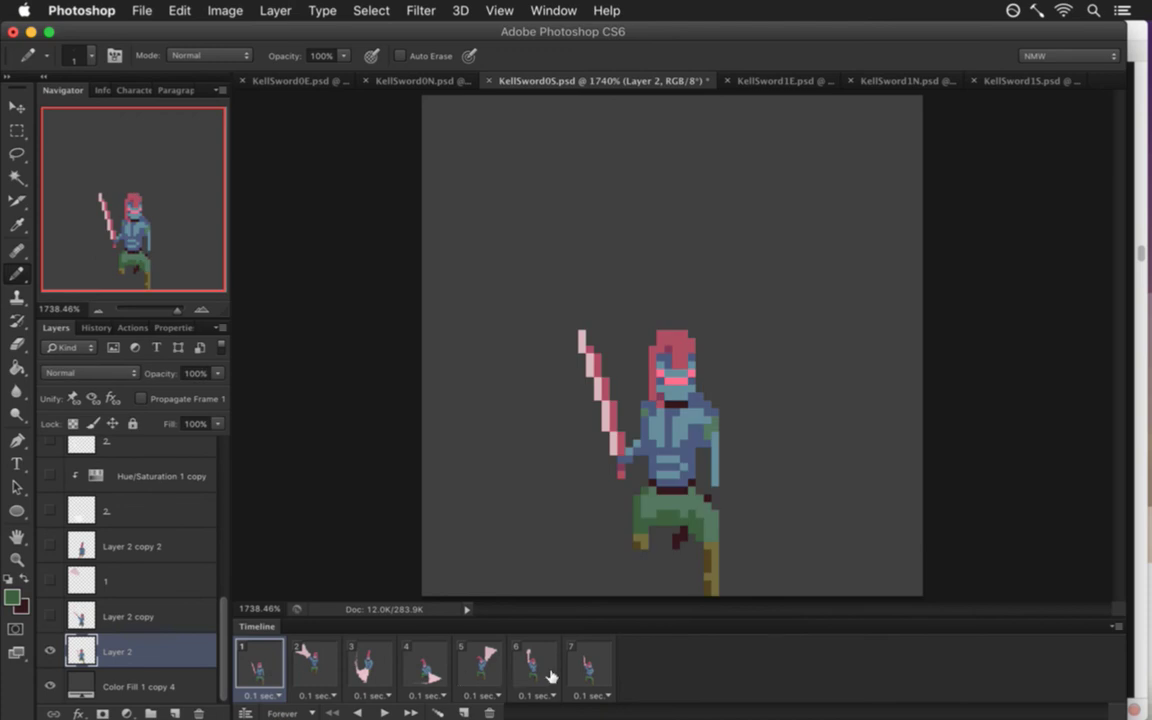
{"action": "left_click", "coordinate": [580, 662]}
{"action": "left_click", "coordinate": [274, 664]}
{"action": "left_click", "coordinate": [381, 712]}
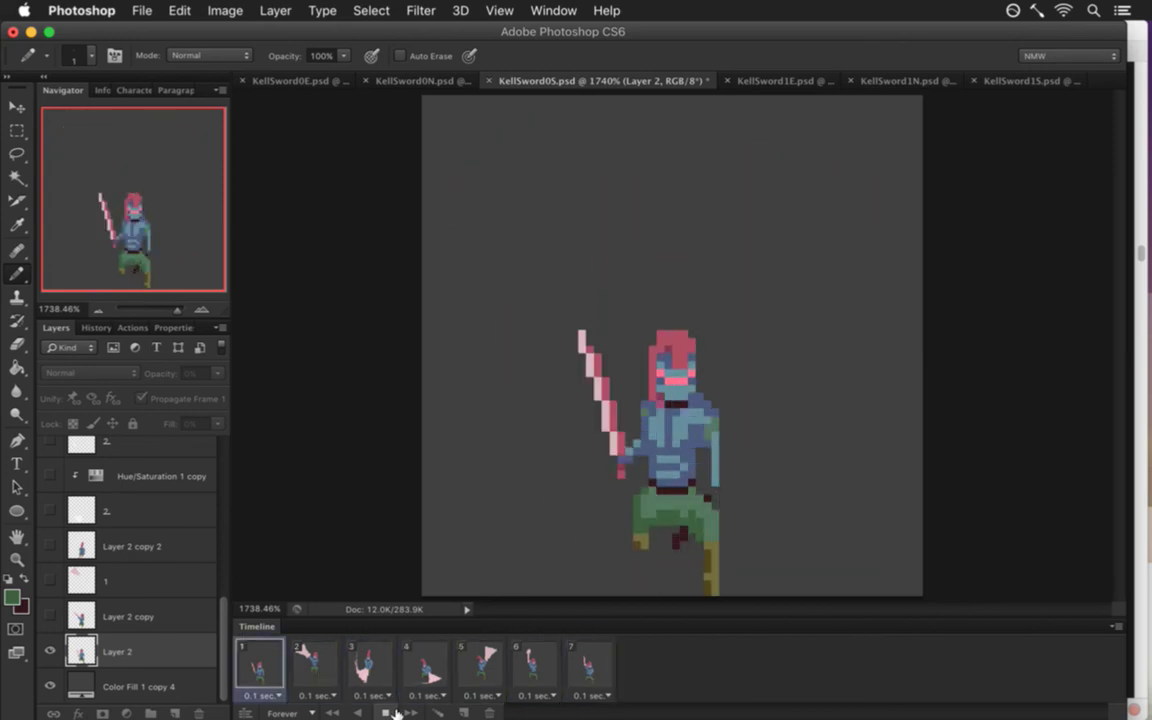
{"action": "left_click", "coordinate": [386, 712]}
{"action": "left_click", "coordinate": [388, 672]}
{"action": "left_click", "coordinate": [443, 658]}
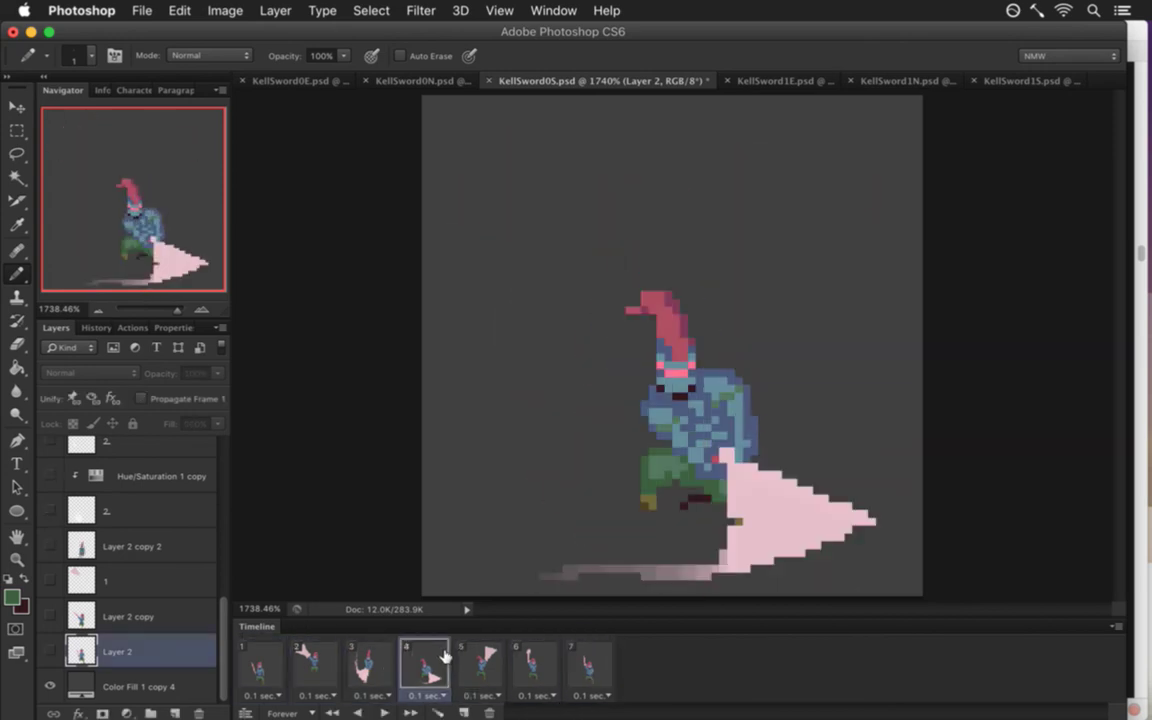
{"action": "left_click", "coordinate": [489, 661]}
{"action": "left_click", "coordinate": [530, 661]}
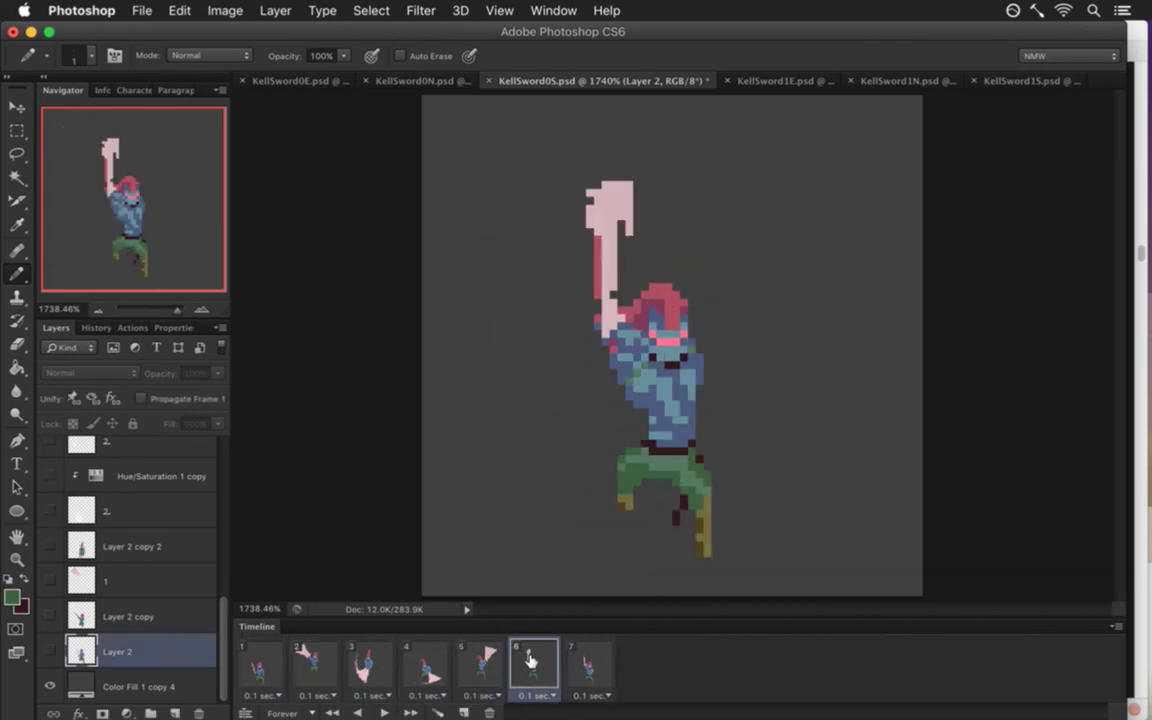
{"action": "left_click", "coordinate": [589, 661]}
On frame 6, shift layers 5 and Layer 4 together three pixels to the right.
{"action": "left_click", "coordinate": [535, 656]}
{"action": "left_click_drag", "start_coordinate": [217, 630], "coordinate": [229, 485]}
{"action": "left_click", "coordinate": [165, 493]}
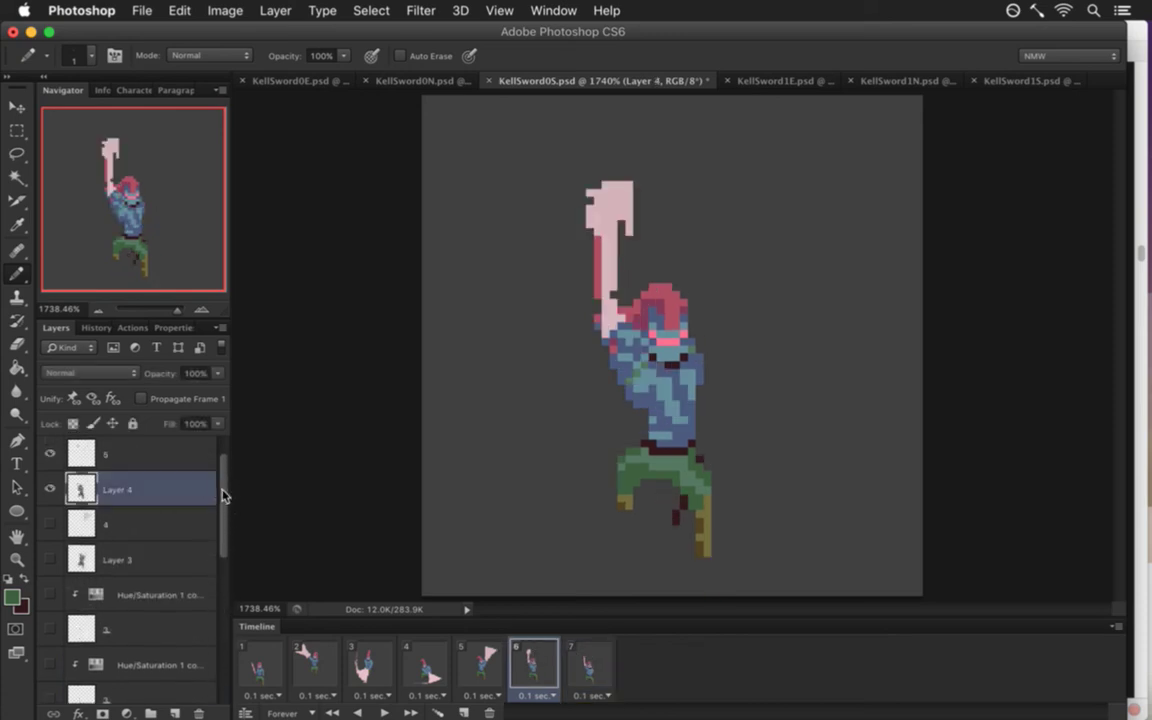
{"action": "scroll", "coordinate": [165, 494], "scroll_direction": "up", "scroll_amount": 1}
{"action": "left_click", "coordinate": [162, 487], "text": "shift"}
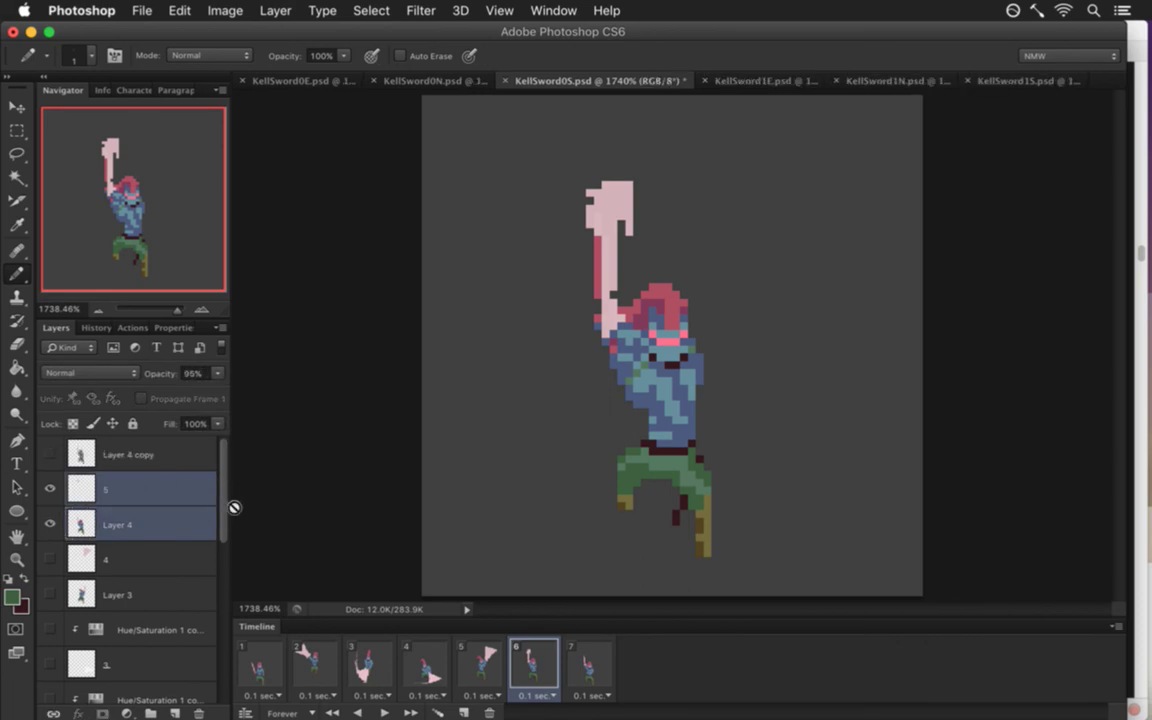
{"action": "key", "text": "v"}
{"action": "key", "text": "Right"}
{"action": "key", "text": "Right"}
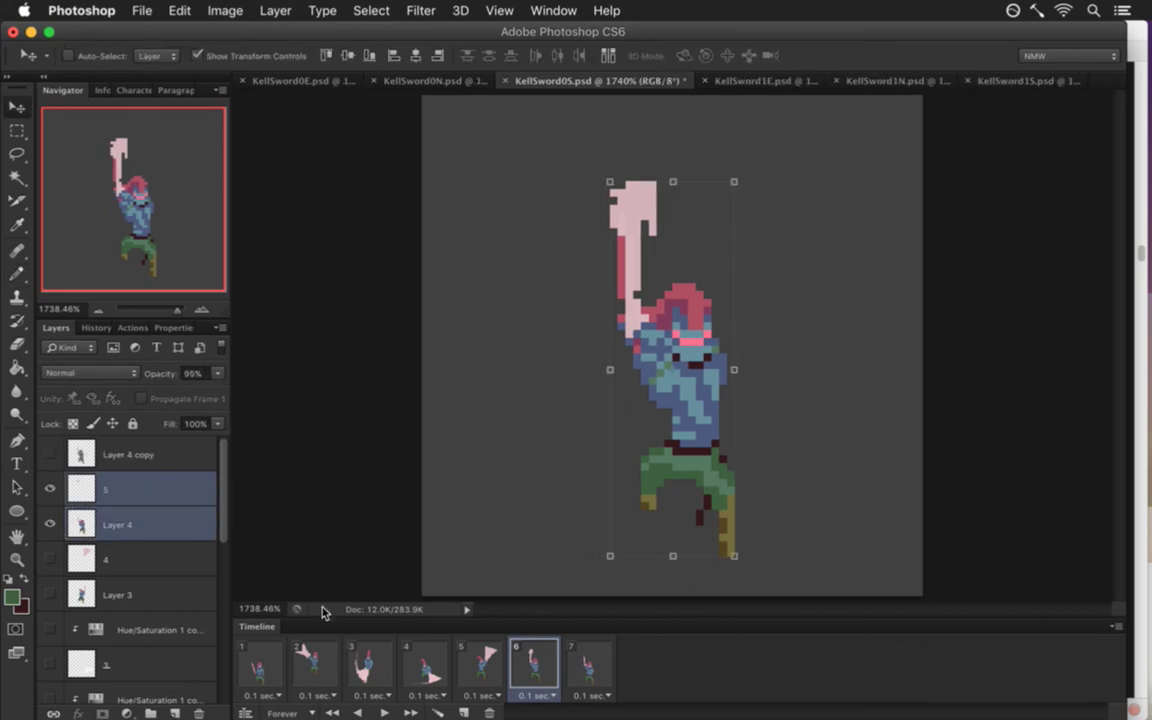
Compare frame 6's character position with frames 4, 5, 7 and 1.
{"action": "left_click", "coordinate": [480, 664]}
{"action": "left_click", "coordinate": [537, 655]}
{"action": "left_click", "coordinate": [580, 664]}
{"action": "left_click", "coordinate": [260, 664]}
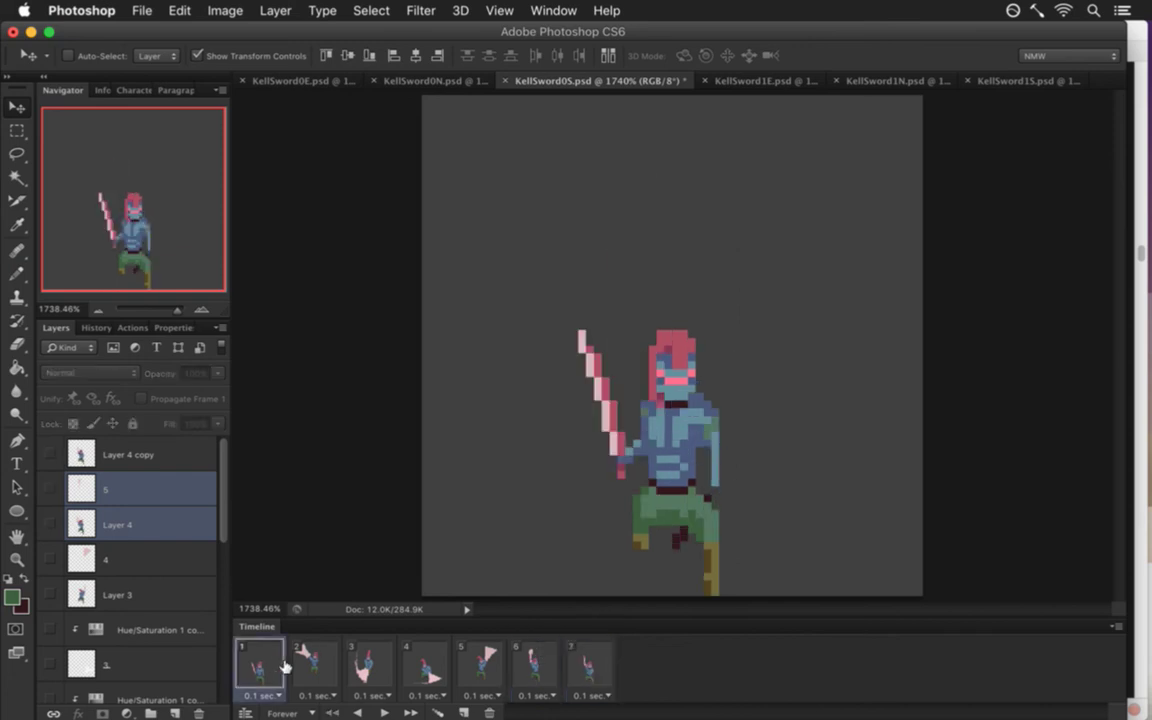
{"action": "left_click", "coordinate": [533, 662]}
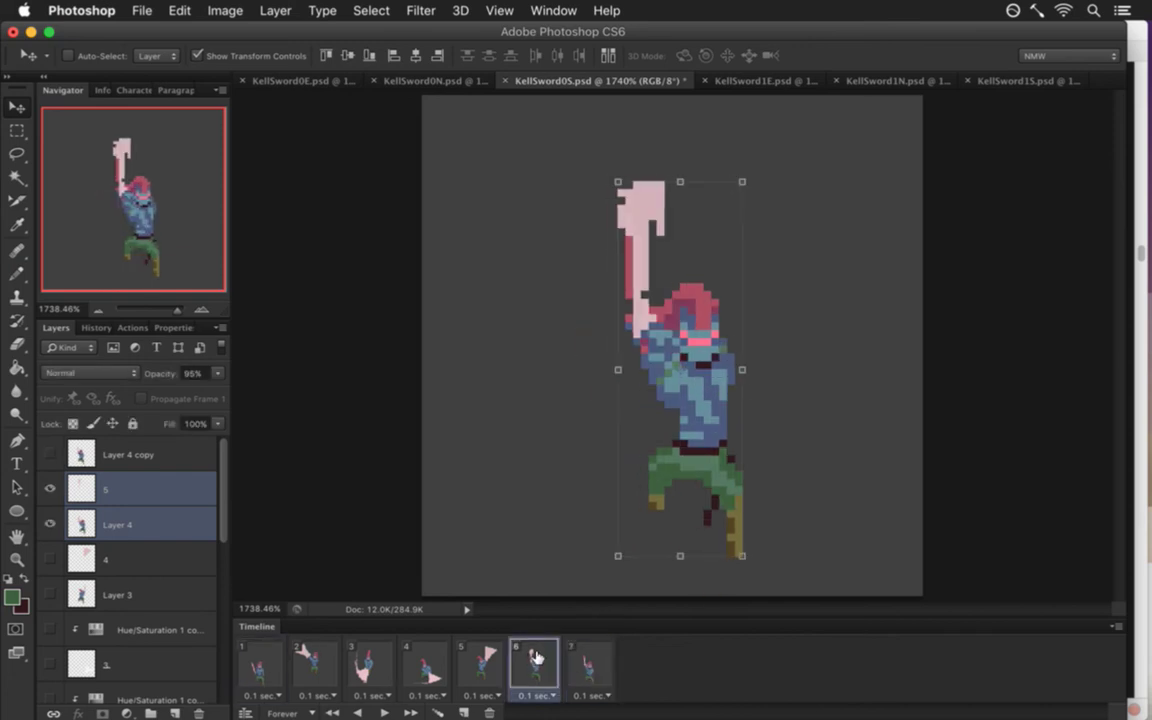
{"action": "left_click", "coordinate": [585, 664]}
{"action": "left_click", "coordinate": [533, 664]}
{"action": "left_click", "coordinate": [481, 664]}
{"action": "left_click", "coordinate": [535, 665]}
{"action": "left_click", "coordinate": [428, 664]}
{"action": "left_click", "coordinate": [478, 664]}
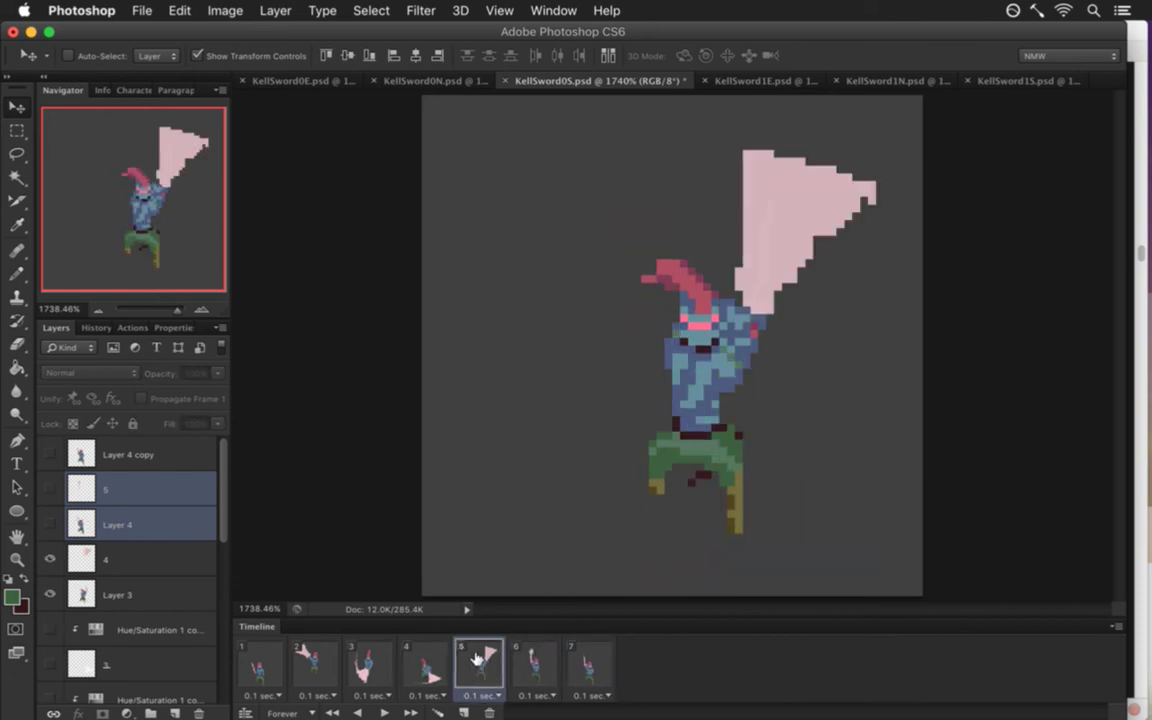
Nudge frame 6's layers one pixel back to the left, and check the alignment by comparing frames 5 to 7 and playing the animation.
{"action": "left_click", "coordinate": [519, 656]}
{"action": "key", "text": "Left"}
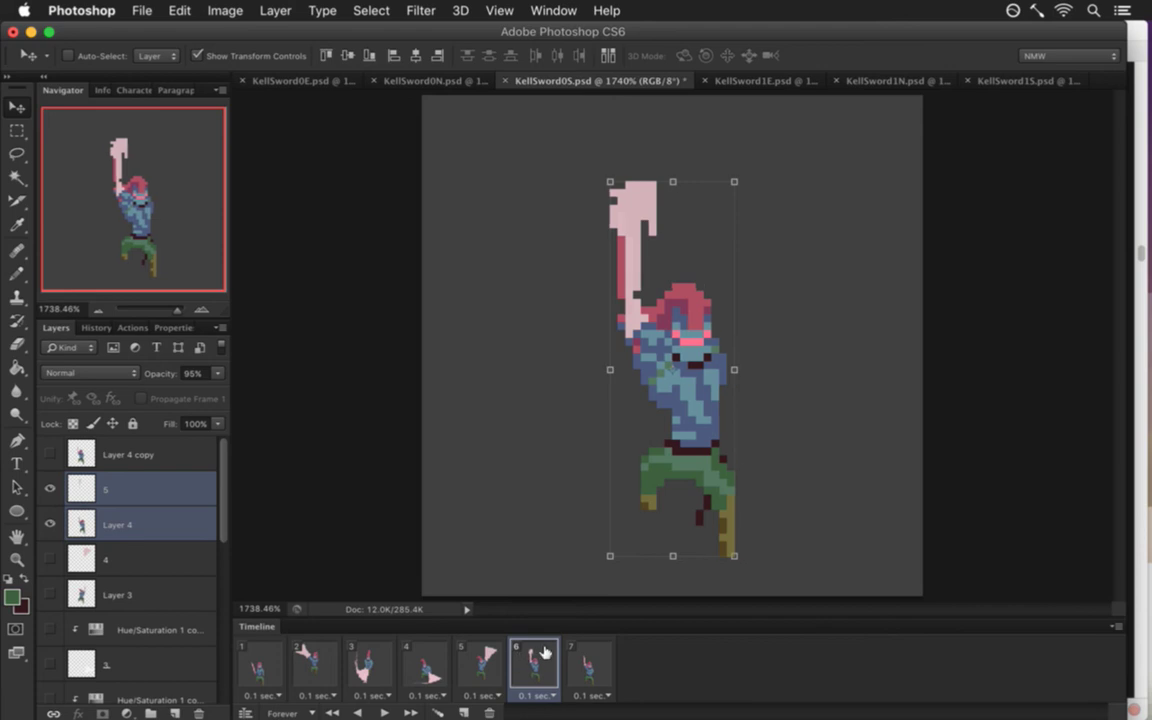
{"action": "left_click", "coordinate": [482, 663]}
{"action": "left_click", "coordinate": [533, 665]}
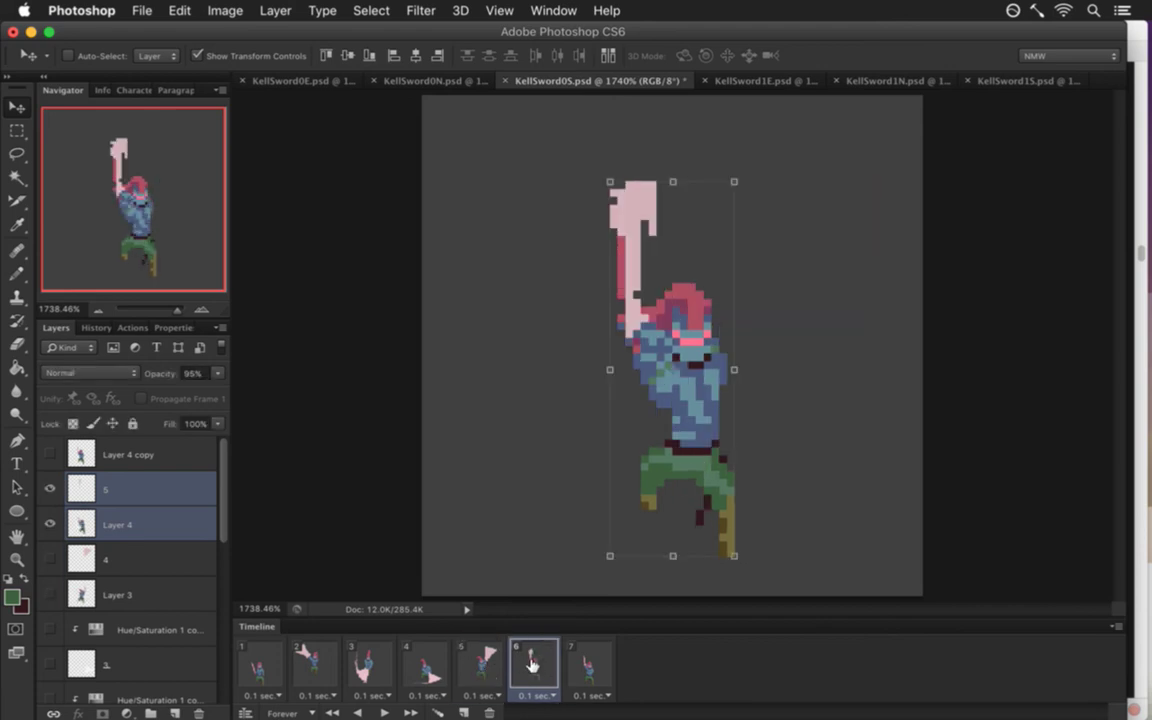
{"action": "left_click", "coordinate": [584, 665]}
{"action": "left_click", "coordinate": [384, 713]}
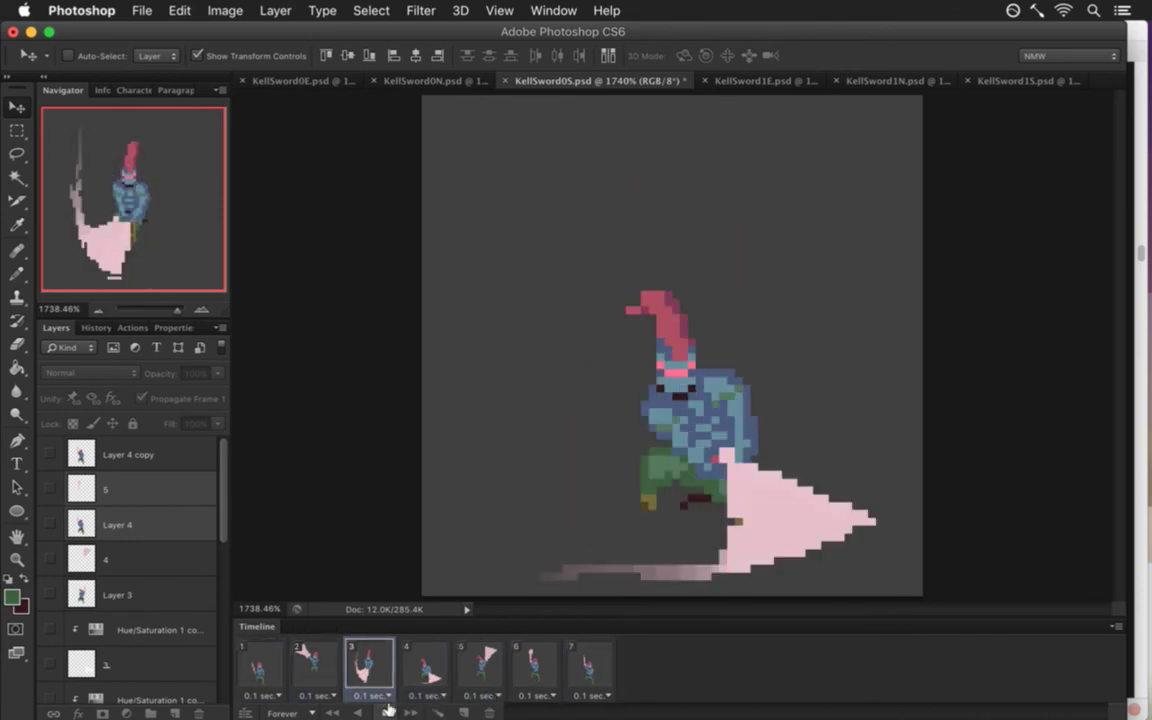
{"action": "left_click", "coordinate": [387, 710]}
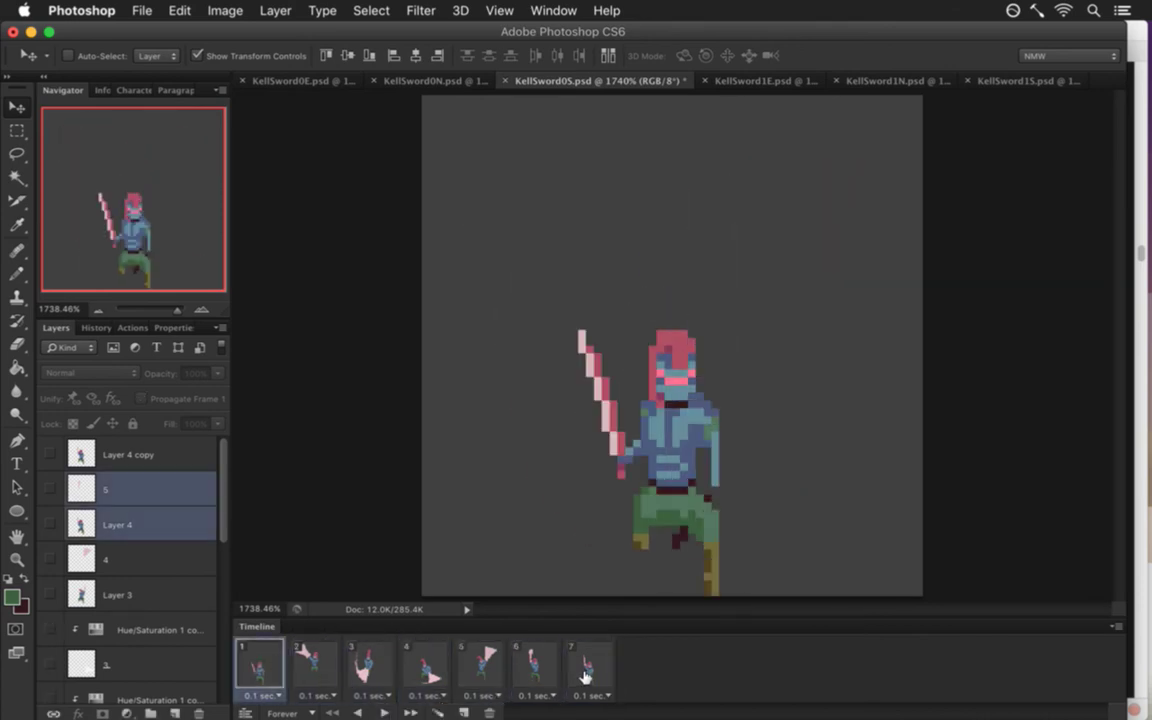
Hide the Color Fill 1 copy 4 background on all seven frames and render them as the PNG image sequence KellSword0S.png.
{"action": "left_click", "coordinate": [587, 668], "text": "shift"}
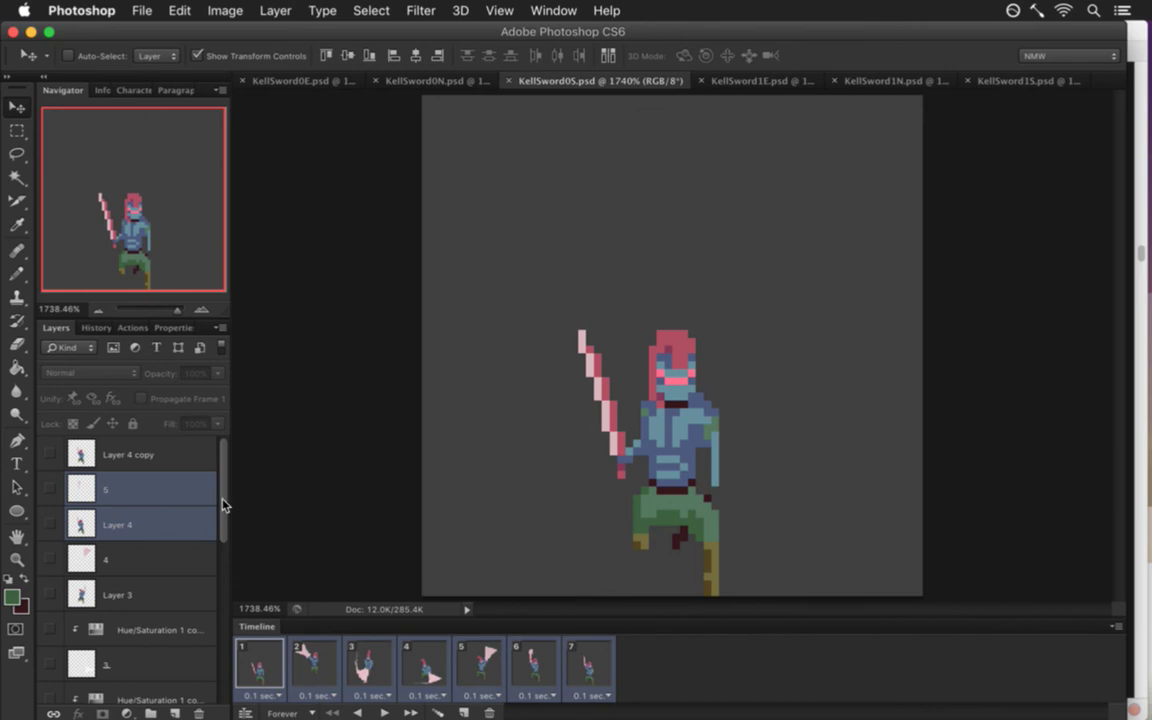
{"action": "left_click_drag", "start_coordinate": [222, 505], "coordinate": [203, 680]}
{"action": "left_click", "coordinate": [51, 682]}
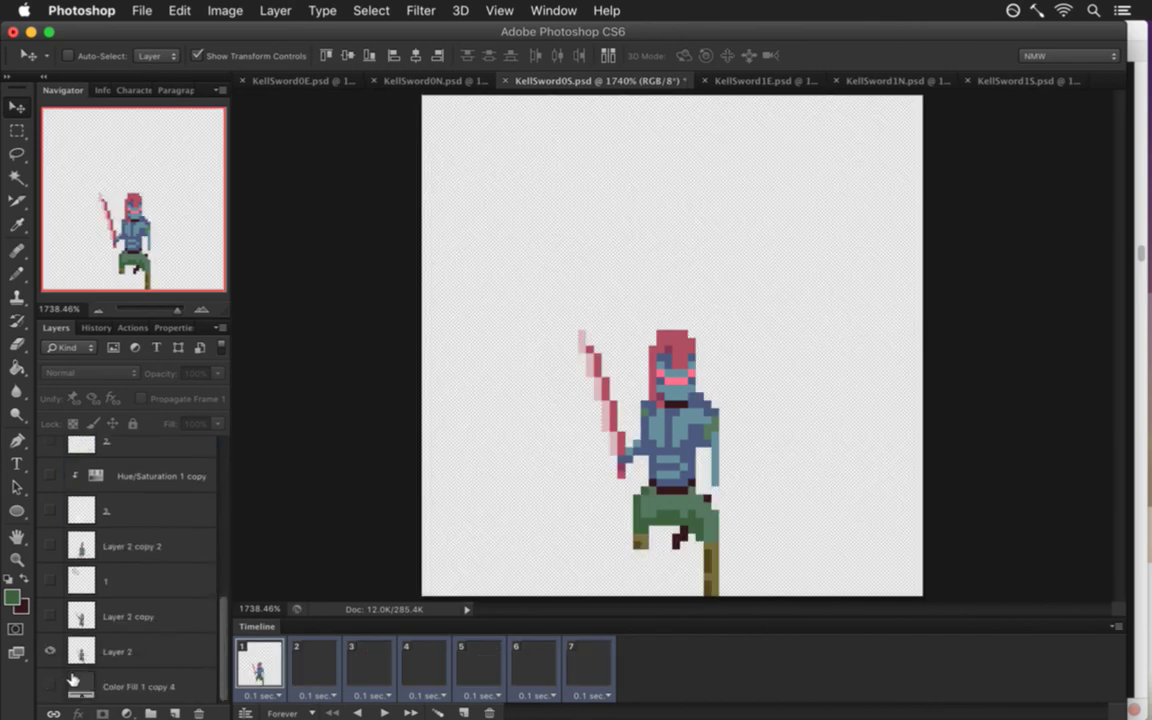
{"action": "key", "text": "super+shift+alt+r"}
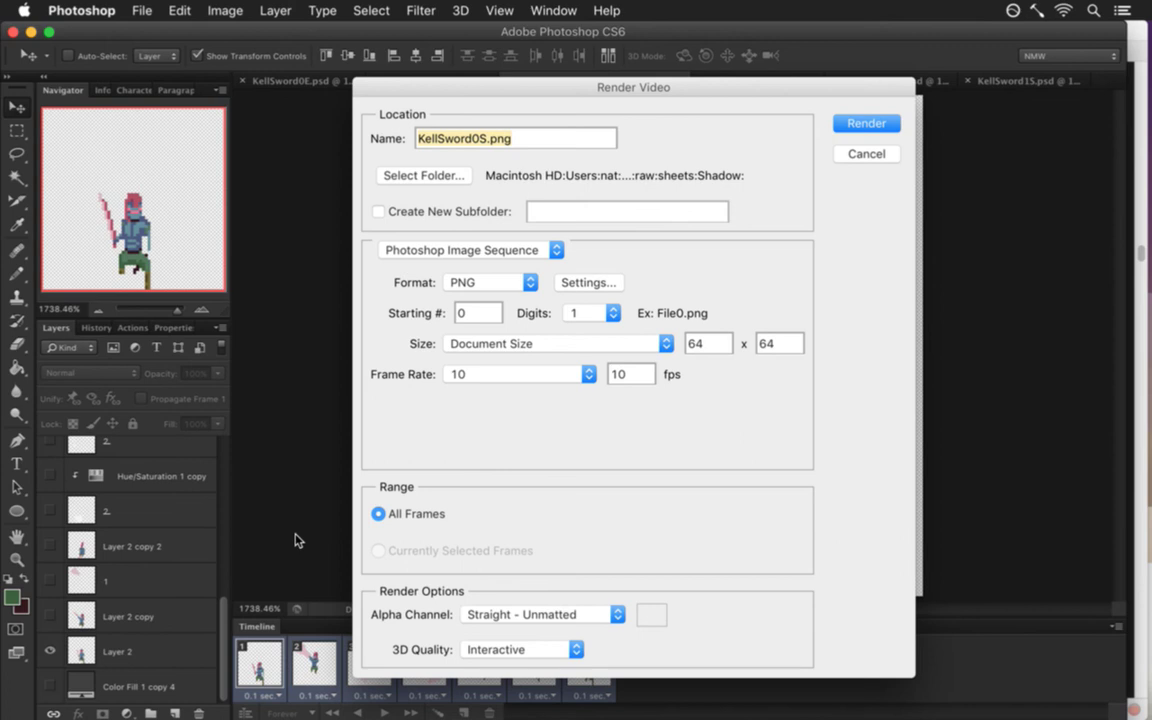
{"action": "key", "text": "Return"}
{"action": "key", "text": "Return"}
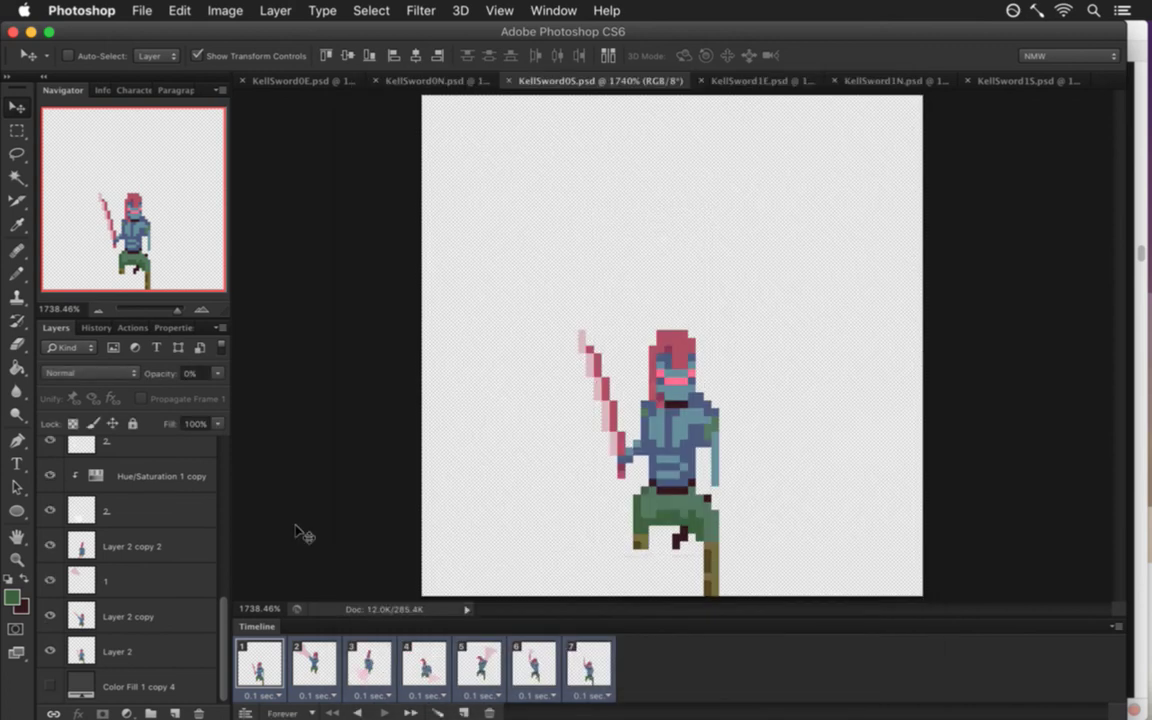
Switch to Finder and locate the rendered KellSword0S PNG files in the Shadow folder.
{"action": "key", "text": "super+Tab"}
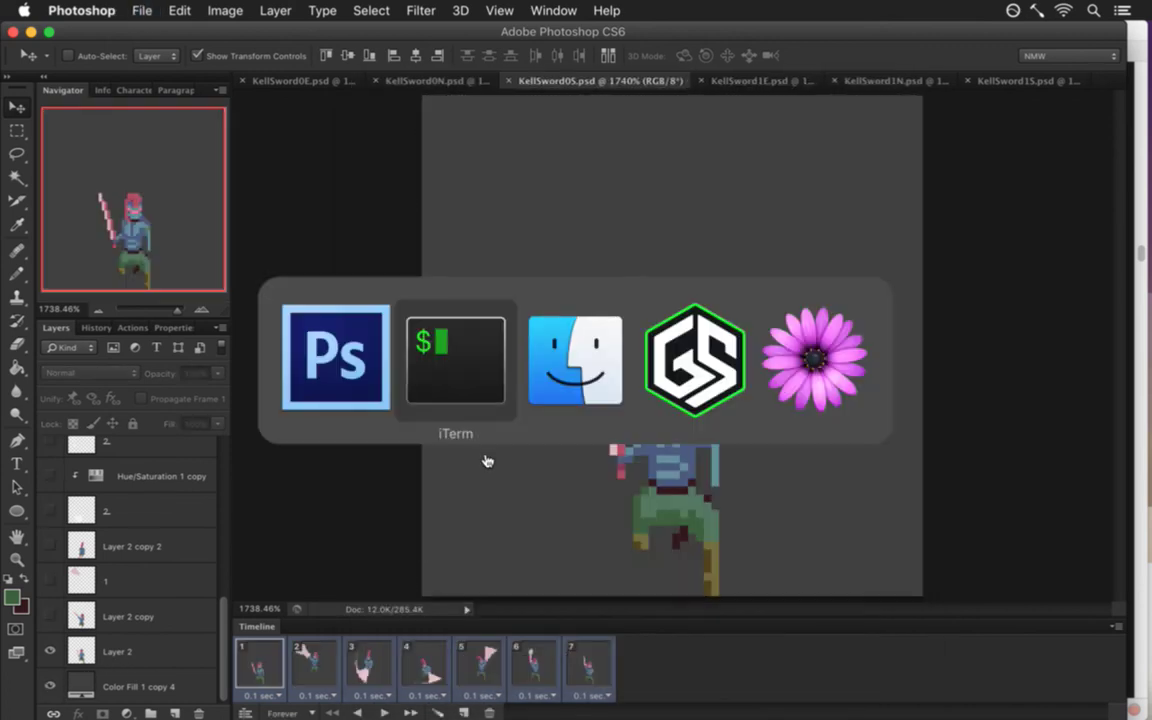
{"action": "key", "text": "super+Tab"}
{"action": "key", "text": "super+Tab"}
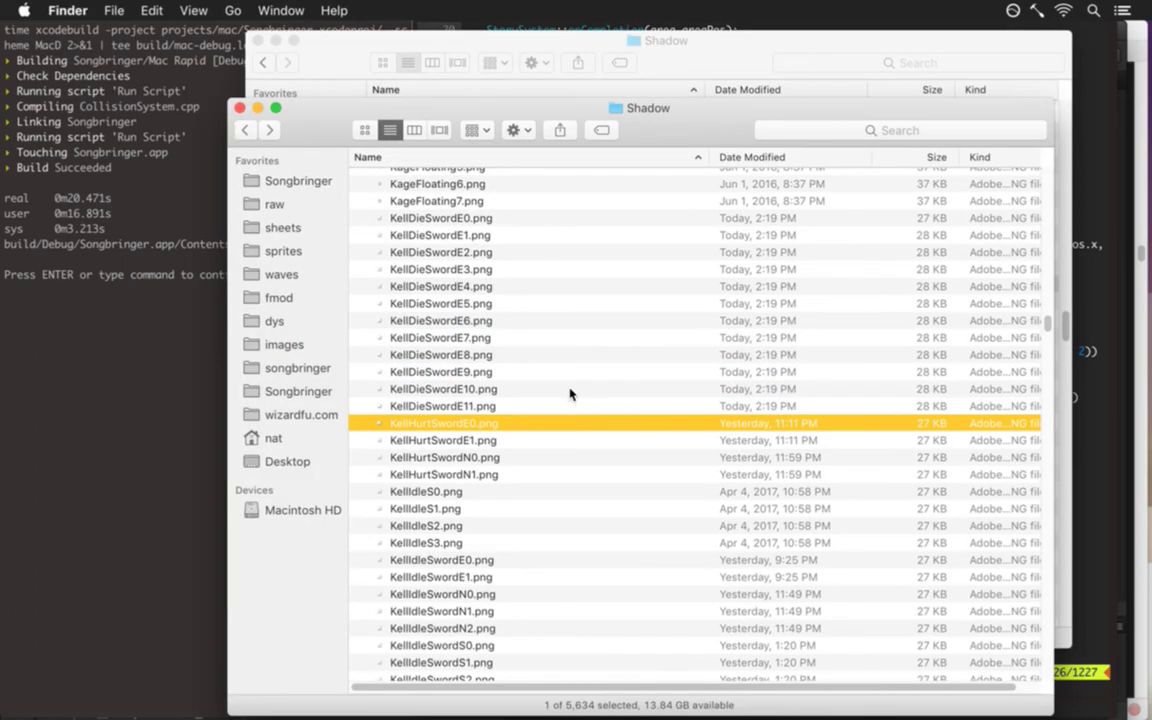
{"action": "scroll", "coordinate": [570, 393], "scroll_direction": "down", "scroll_amount": 10}
{"action": "scroll", "coordinate": [573, 390], "scroll_direction": "up", "scroll_amount": 15}
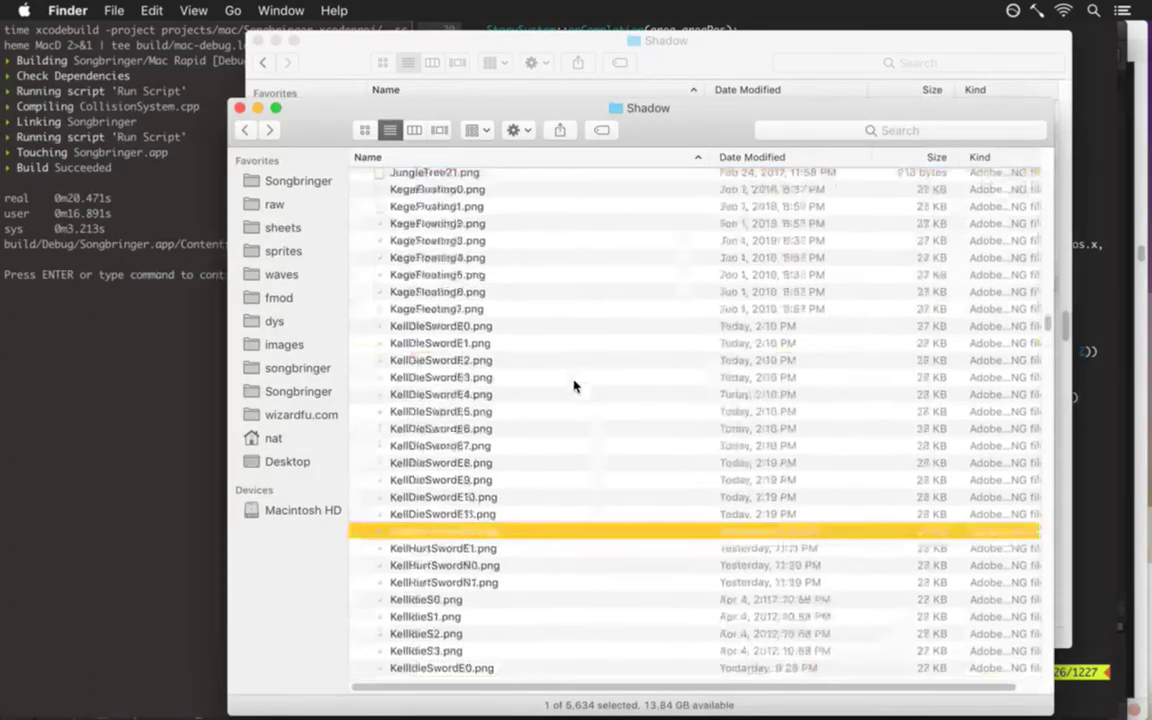
{"action": "scroll", "coordinate": [573, 386], "scroll_direction": "up", "scroll_amount": 5}
{"action": "scroll", "coordinate": [576, 383], "scroll_direction": "down", "scroll_amount": 10}
{"action": "scroll", "coordinate": [576, 381], "scroll_direction": "up", "scroll_amount": 5}
{"action": "scroll", "coordinate": [576, 381], "scroll_direction": "down", "scroll_amount": 15}
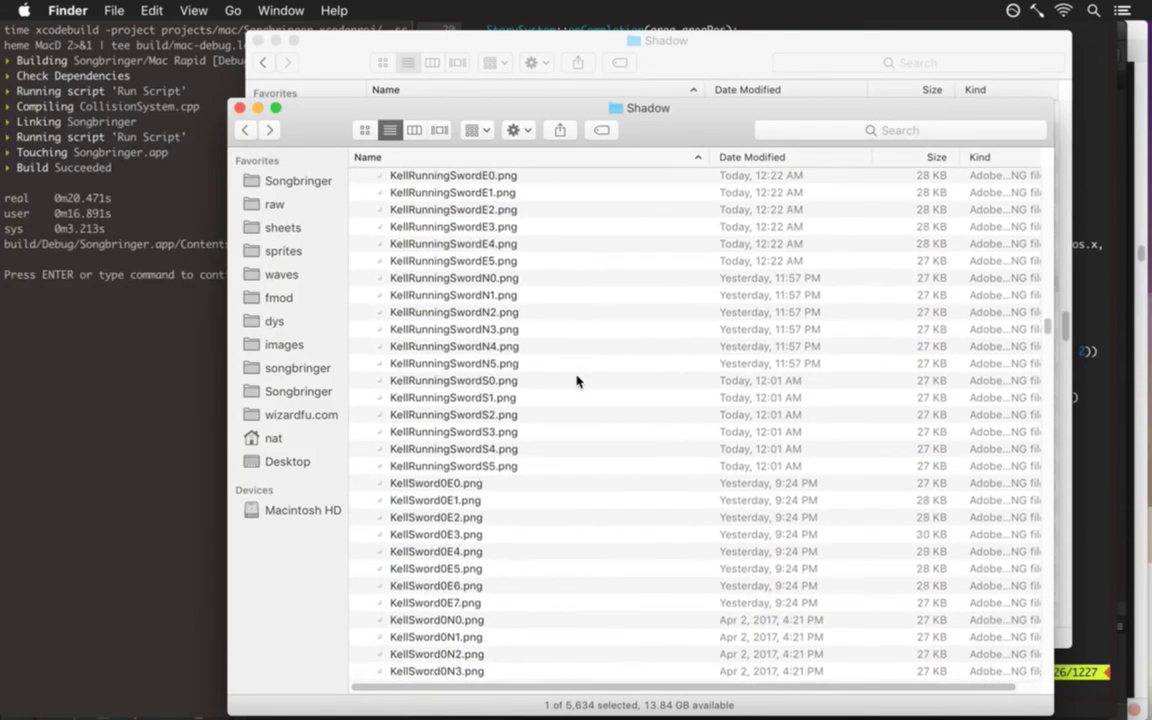
{"action": "scroll", "coordinate": [576, 381], "scroll_direction": "down", "scroll_amount": 6}
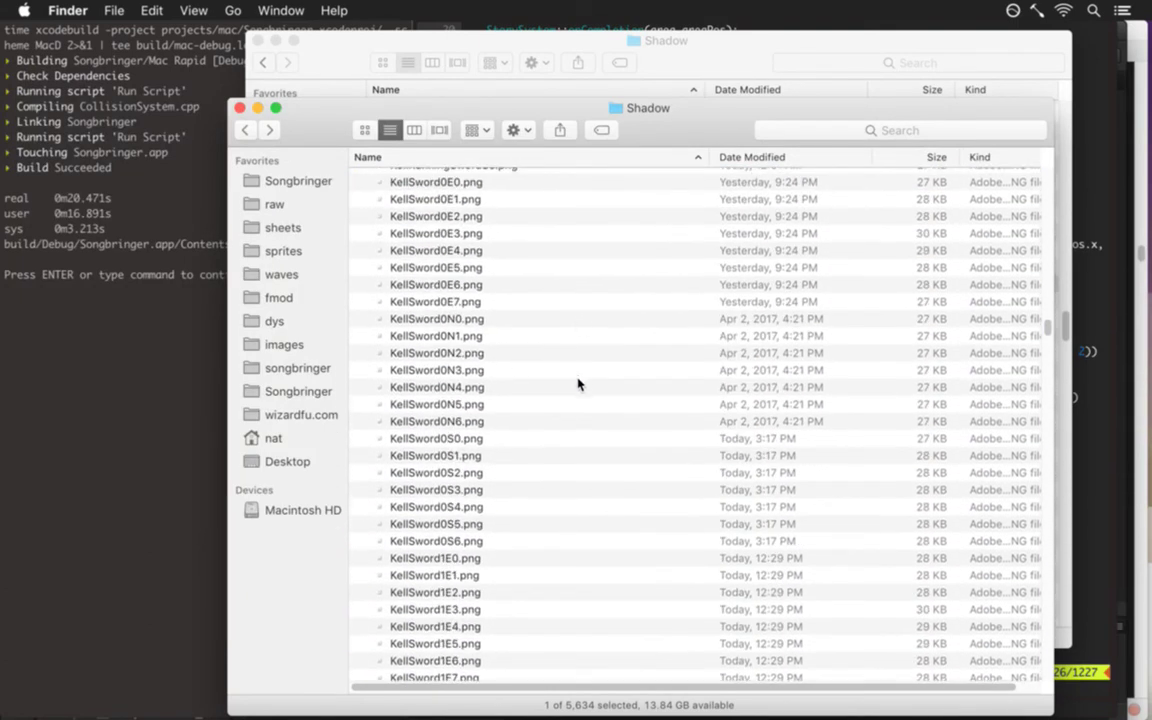
Preview the rendered images one after another from KellSword0S0.png onward, and close the preview.
{"action": "left_click", "coordinate": [507, 444]}
{"action": "key", "text": "space"}
{"action": "key", "text": "Down"}
{"action": "key", "text": "Down"}
{"action": "key", "text": "Down"}
{"action": "key", "text": "Down"}
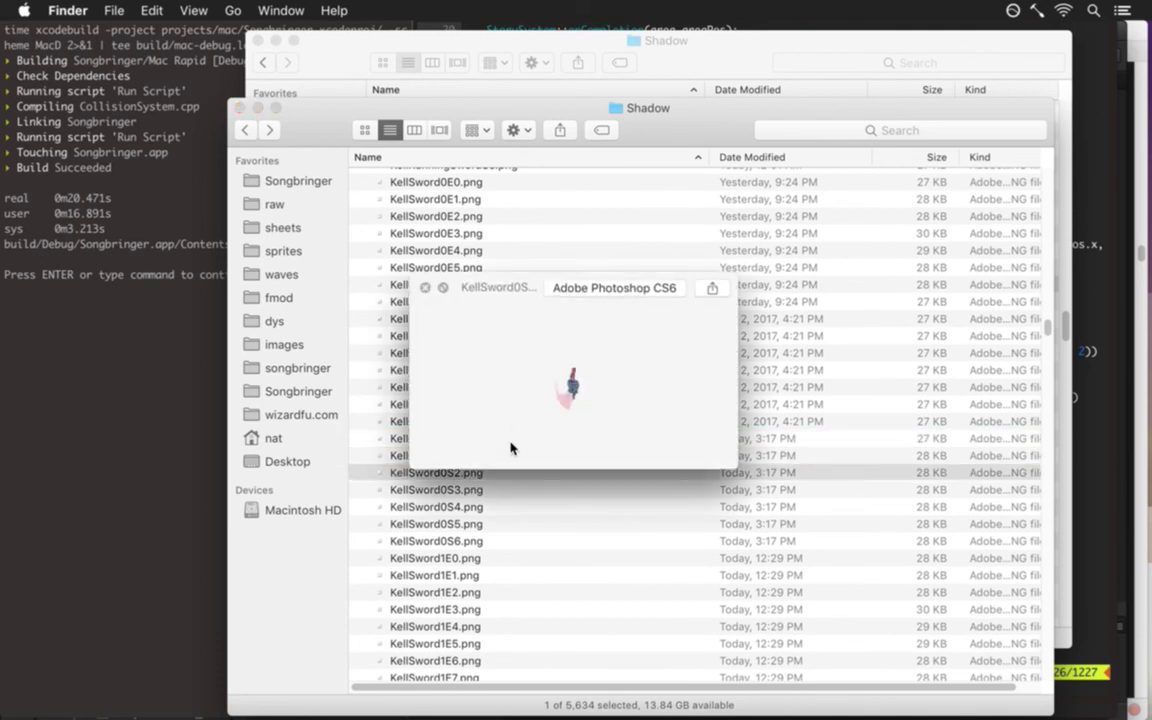
{"action": "key", "text": "Down"}
{"action": "key", "text": "Down"}
{"action": "key", "text": "Down"}
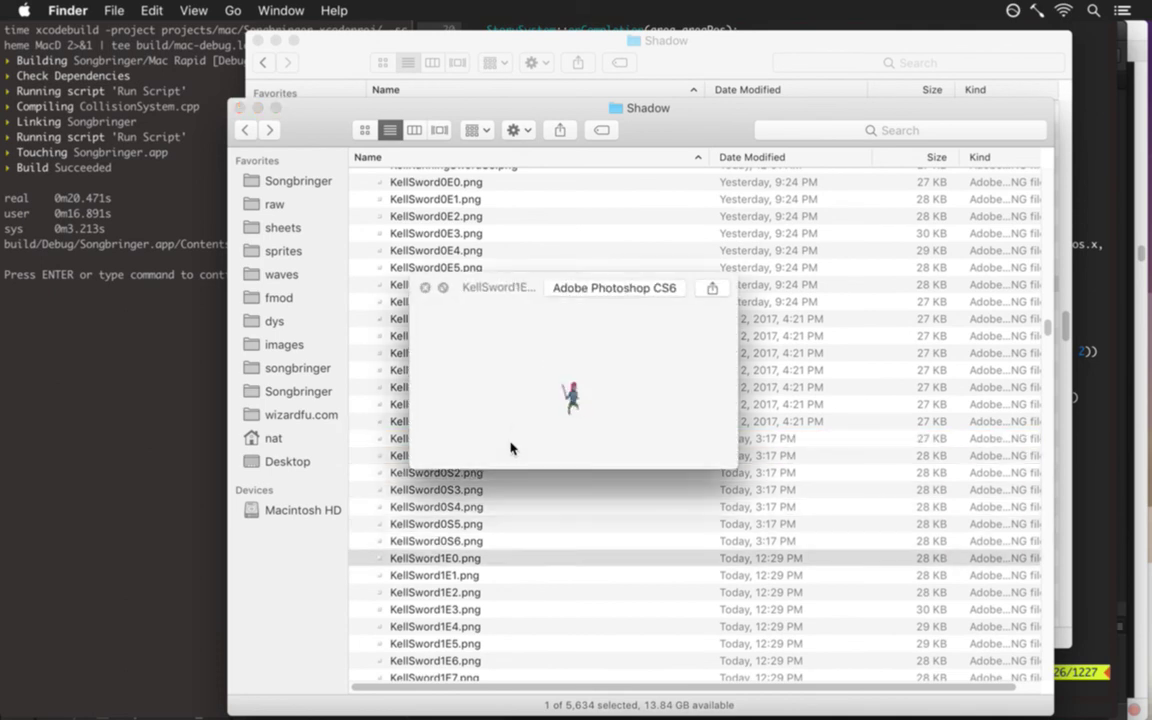
{"action": "key", "text": "space"}
Switch to iTerm, check the repository's git status, and build and run Songbringer to test the new sprites.
{"action": "key", "text": "super+Tab"}
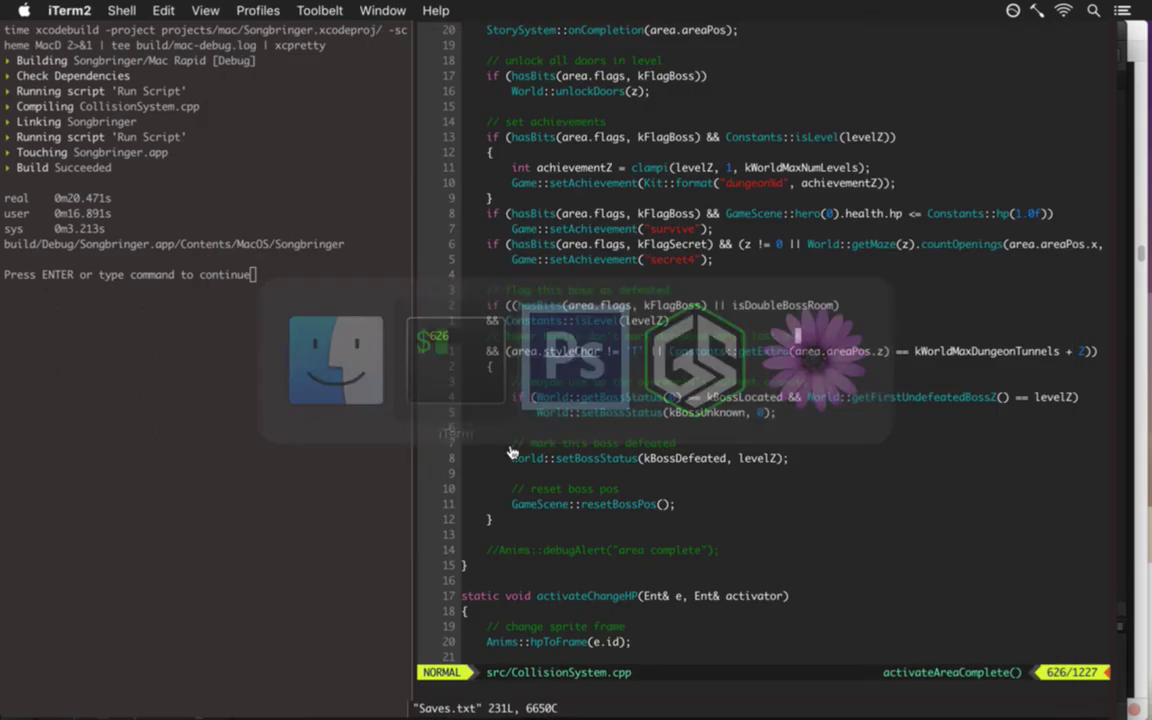
{"action": "key", "text": "F5"}
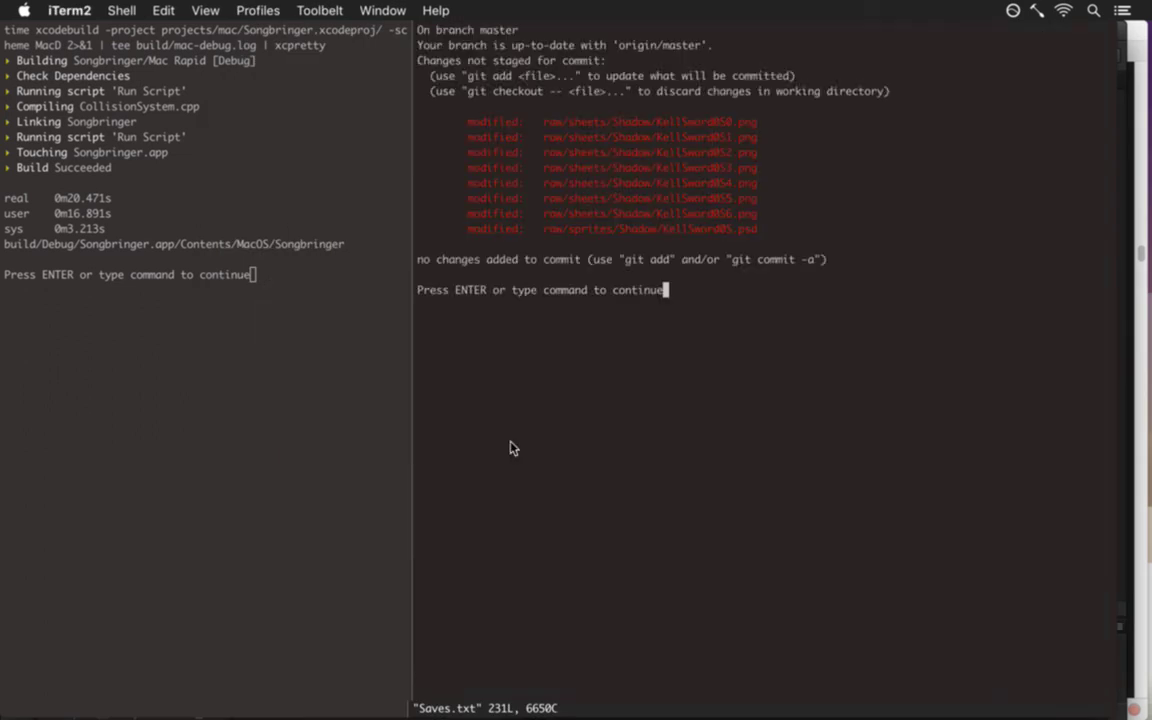
{"action": "key", "text": "Return"}
{"action": "key", "text": "F4"}
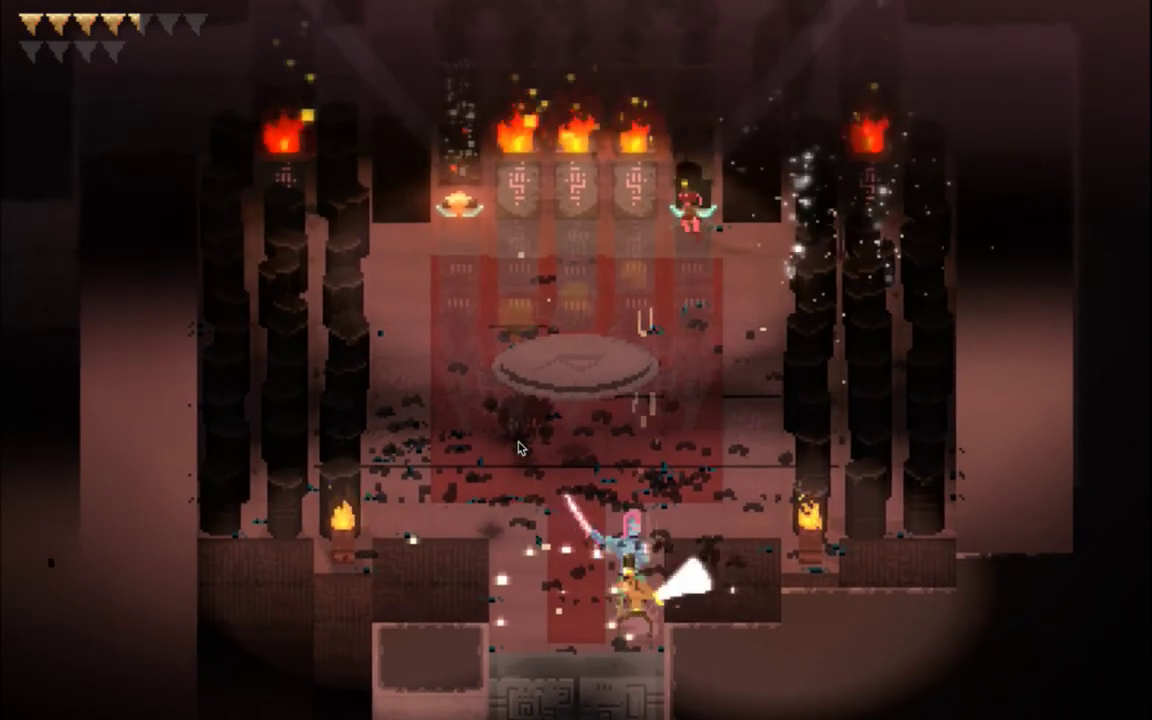
Quit the running game and switch back to Photoshop.
{"action": "key", "text": "super+q"}
{"action": "key", "text": "super+Tab"}
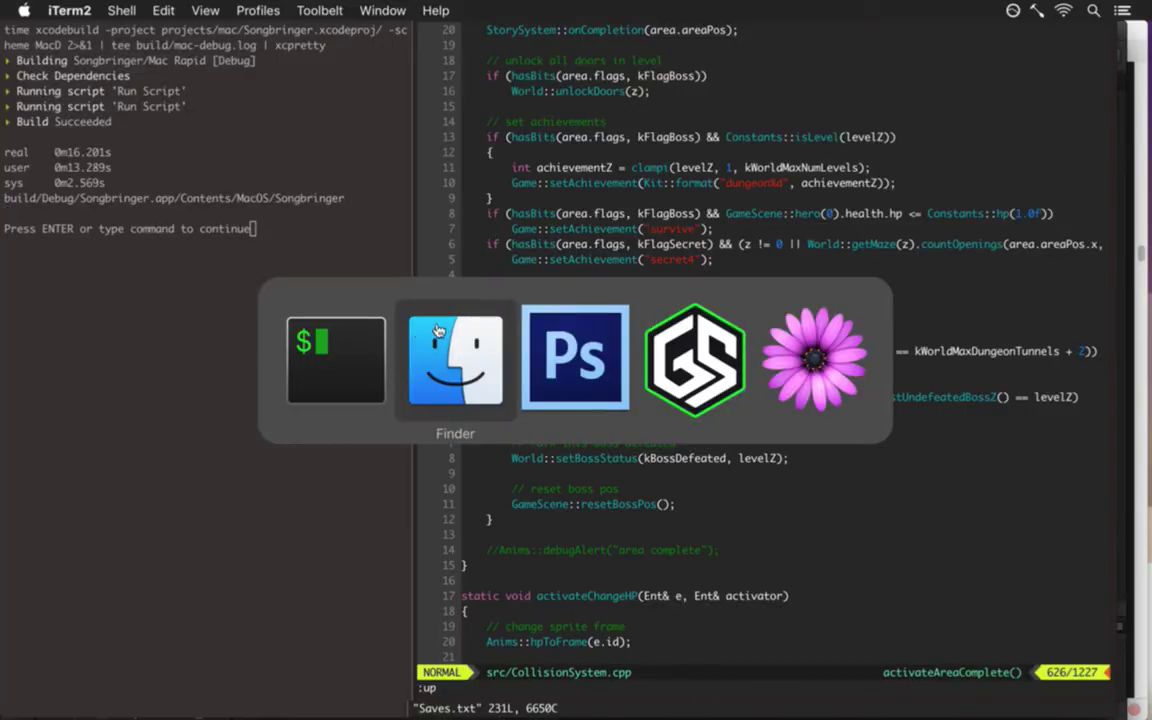
{"action": "key", "text": "super+Tab"}
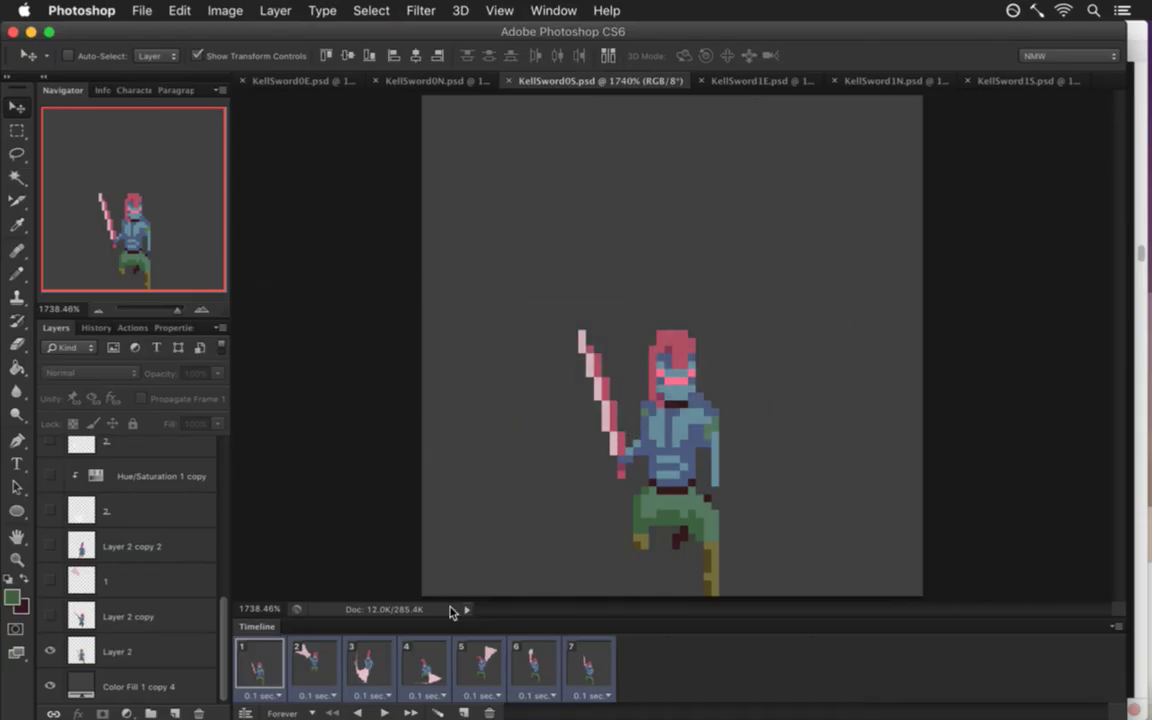
Hide the Color Fill 1 copy 4 background again and render all frames as the PNG sequence KellSword1S.png.
{"action": "left_click", "coordinate": [51, 684]}
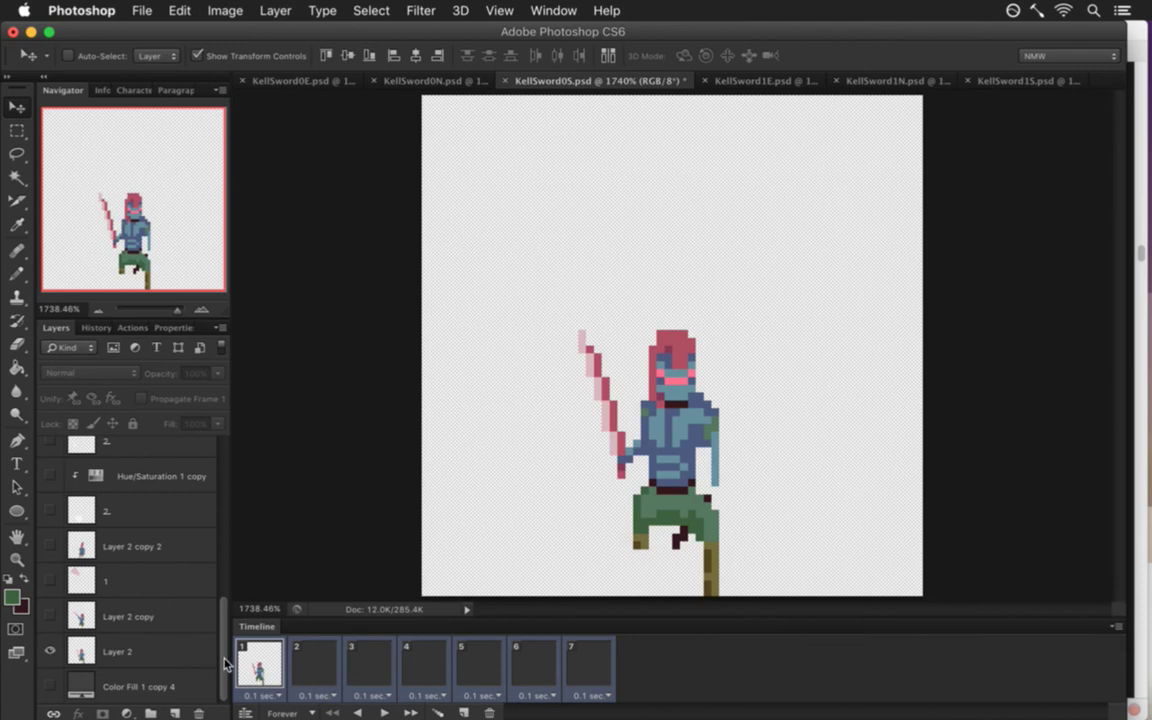
{"action": "key", "text": "super+alt+shift+r"}
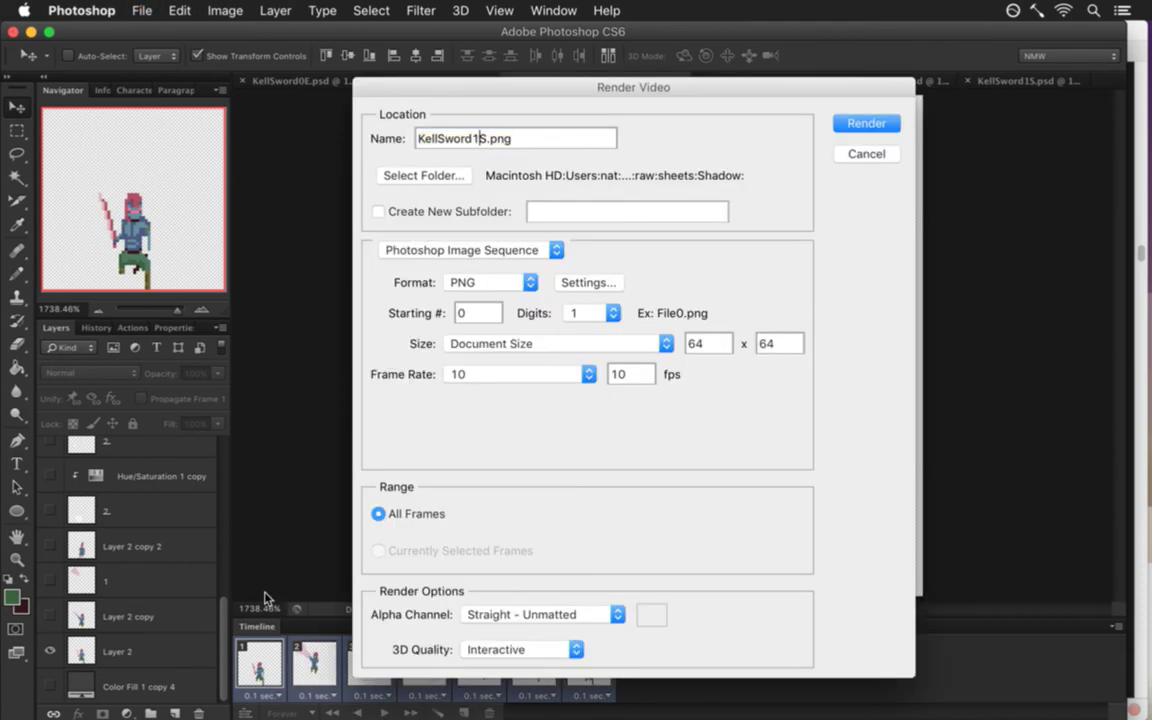
{"action": "key", "text": "Return"}
{"action": "key", "text": "Return"}
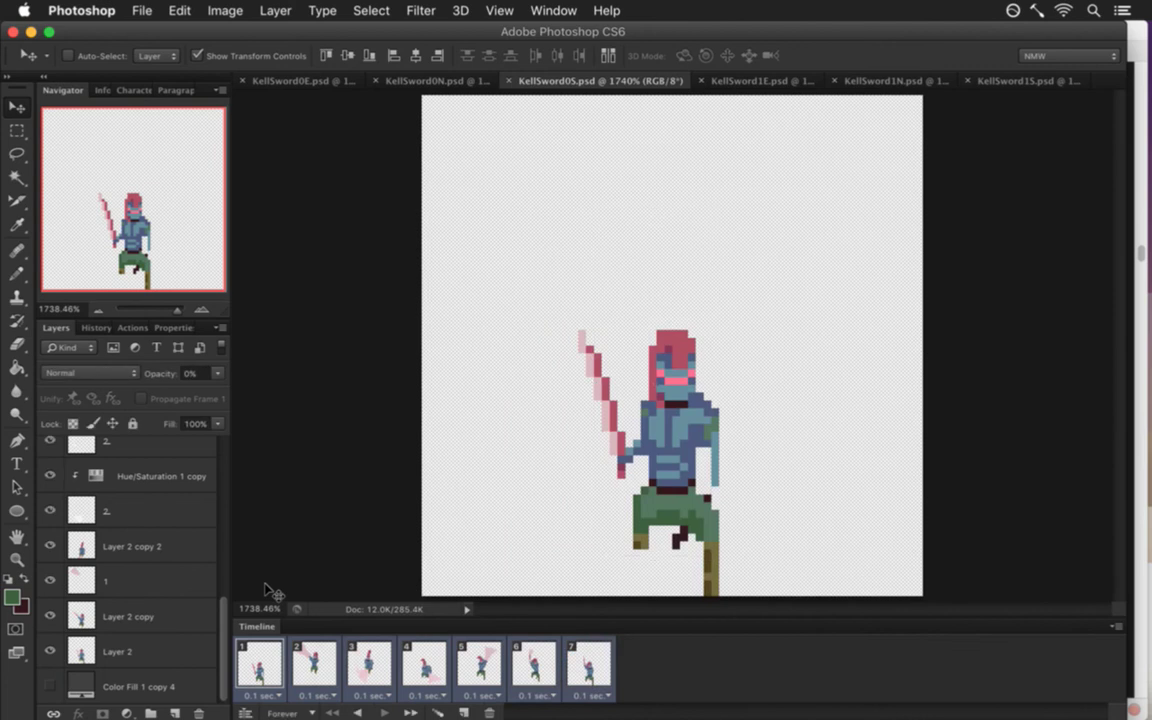
Show the Color Fill 1 copy 4 background again in KellSword0S.psd, and switch to iTerm.
{"action": "key", "text": "super+Tab"}
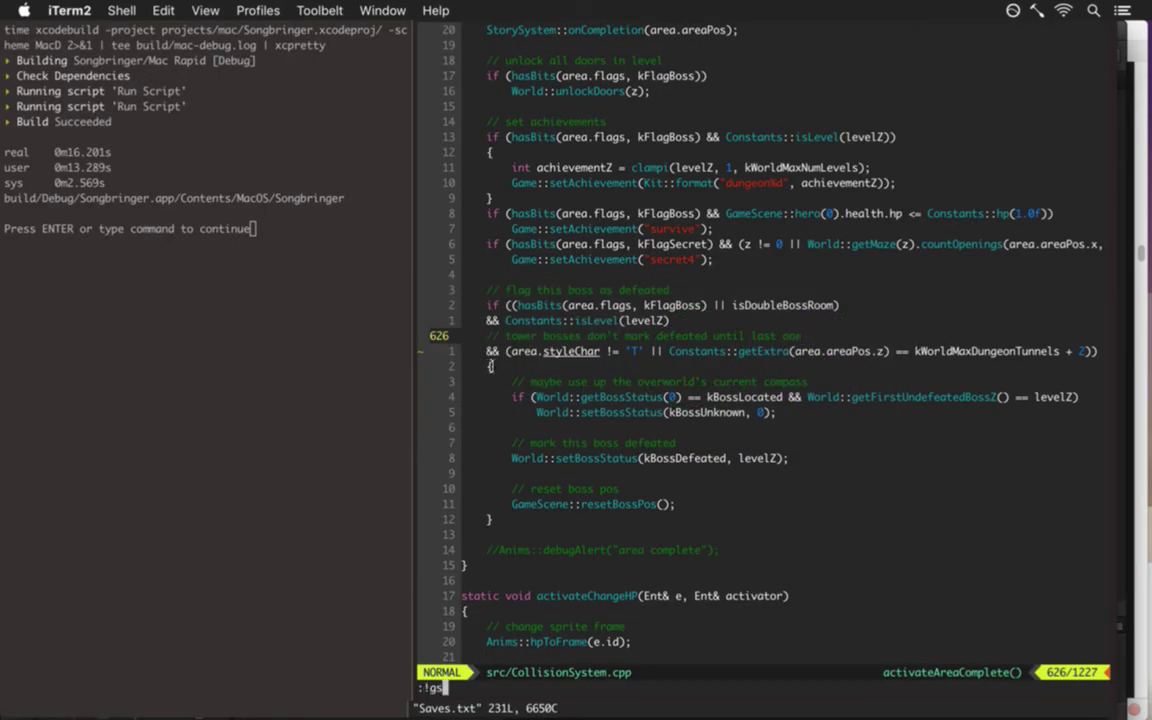
{"action": "key", "text": "super+Tab"}
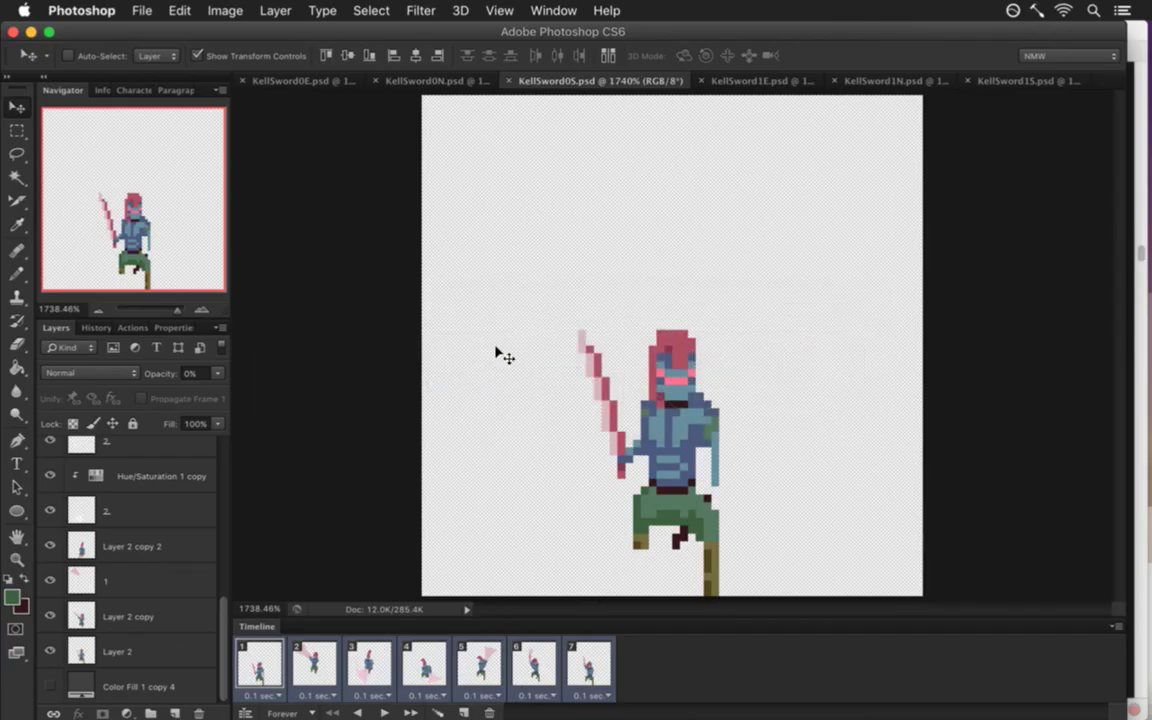
{"action": "left_click", "coordinate": [51, 686]}
{"action": "key", "text": "super+Tab"}
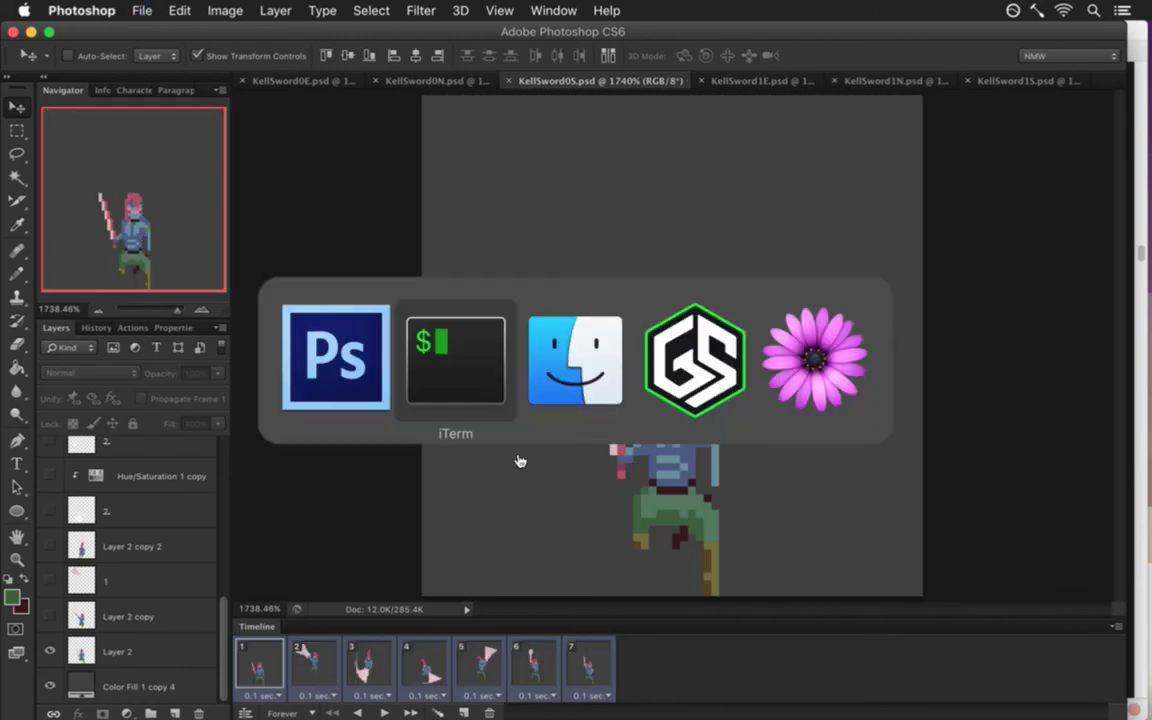
Run the gc shell command from Vim, and build and run Songbringer to test the newly rendered sword sprites.
{"action": "key", "text": "Return"}
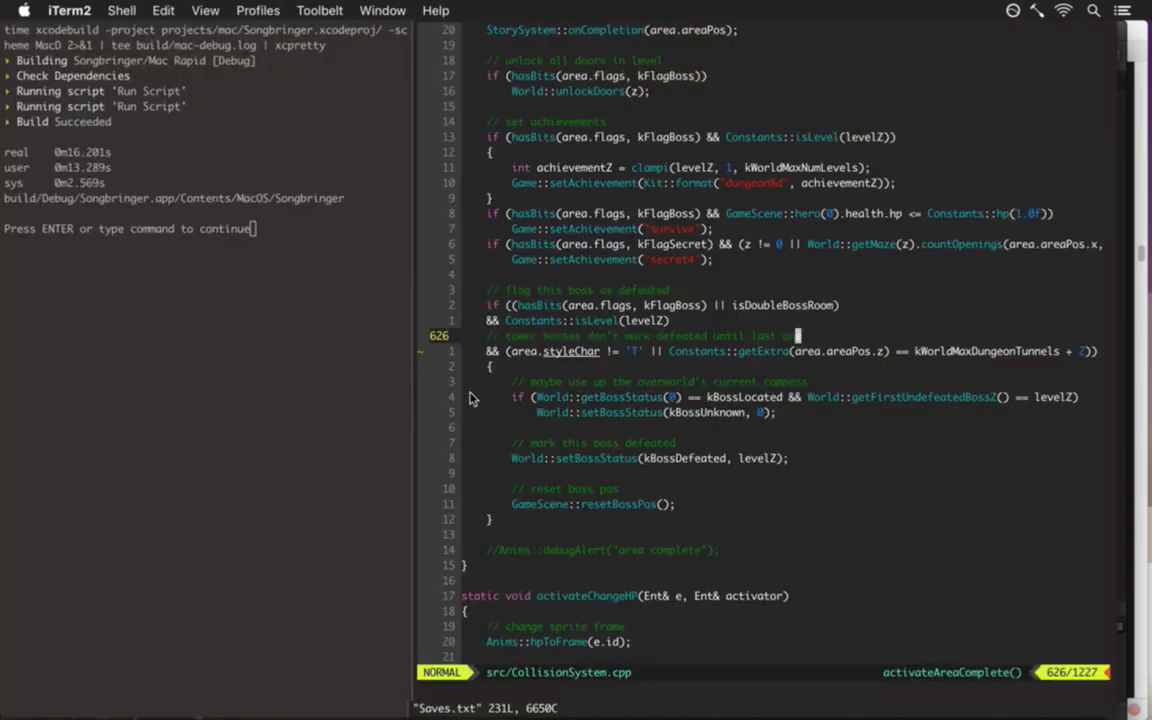
{"action": "type", "text": ":!gc"}
{"action": "key", "text": "Return"}
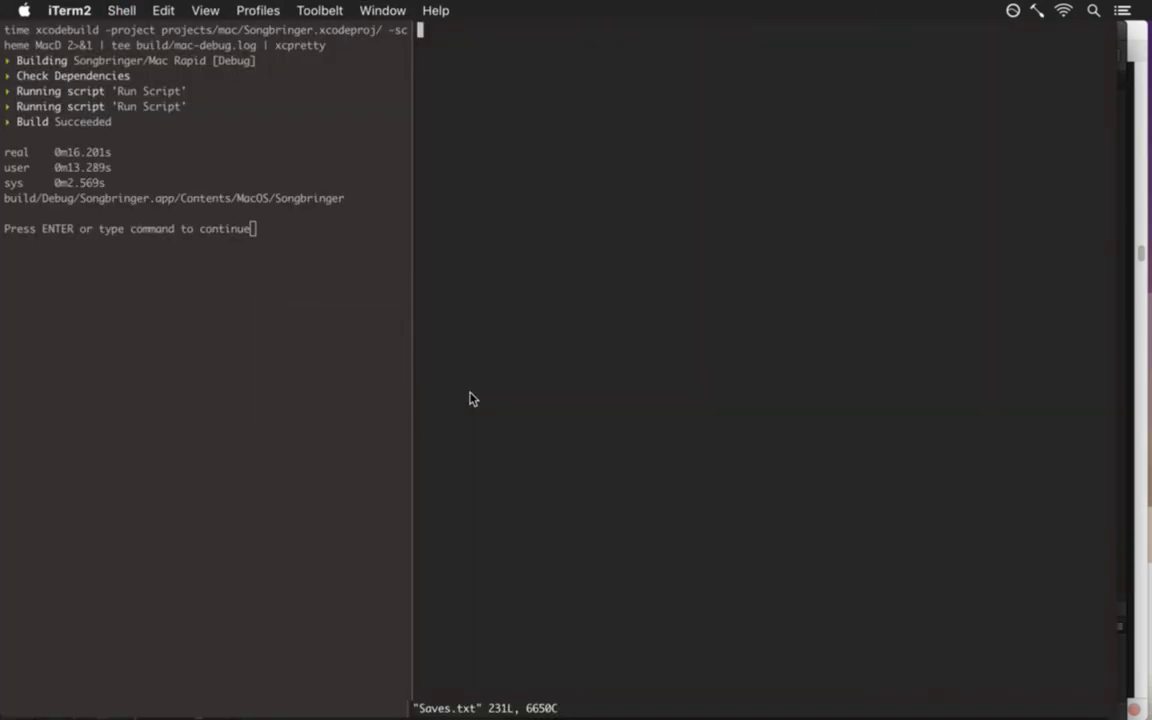
{"action": "key", "text": "Escape"}
{"action": "type", "text": ":wq"}
{"action": "key", "text": "Return"}
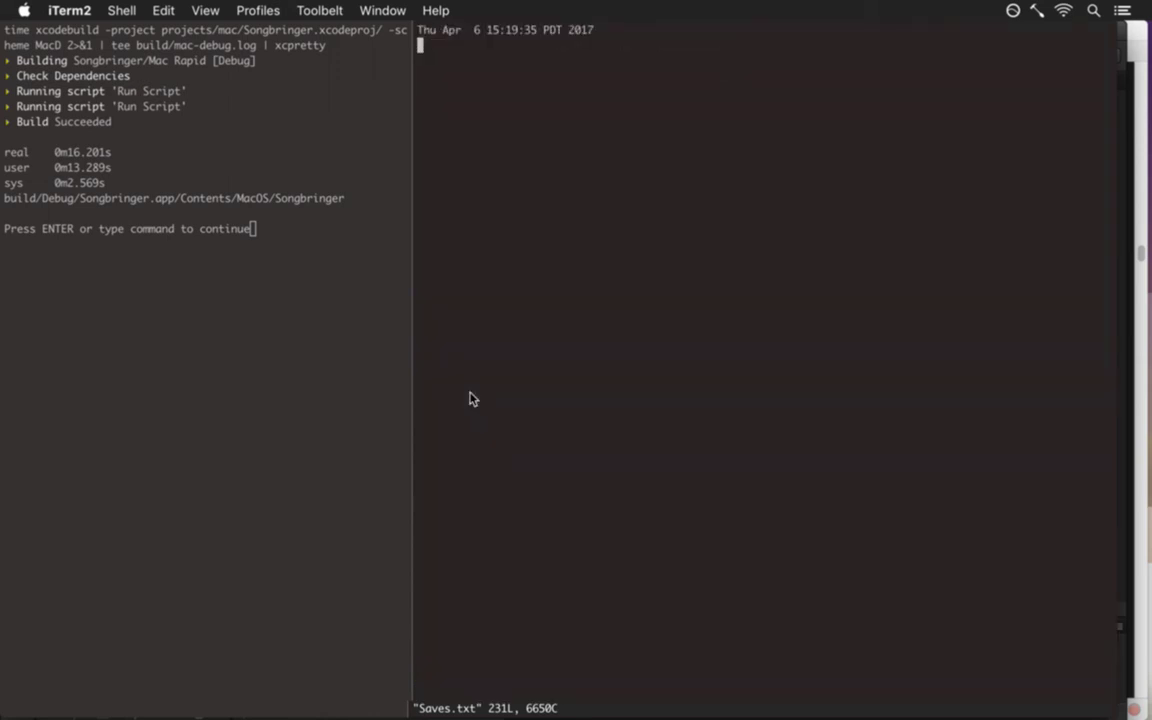
{"action": "key", "text": "Return"}
{"action": "type", "text": ":up"}
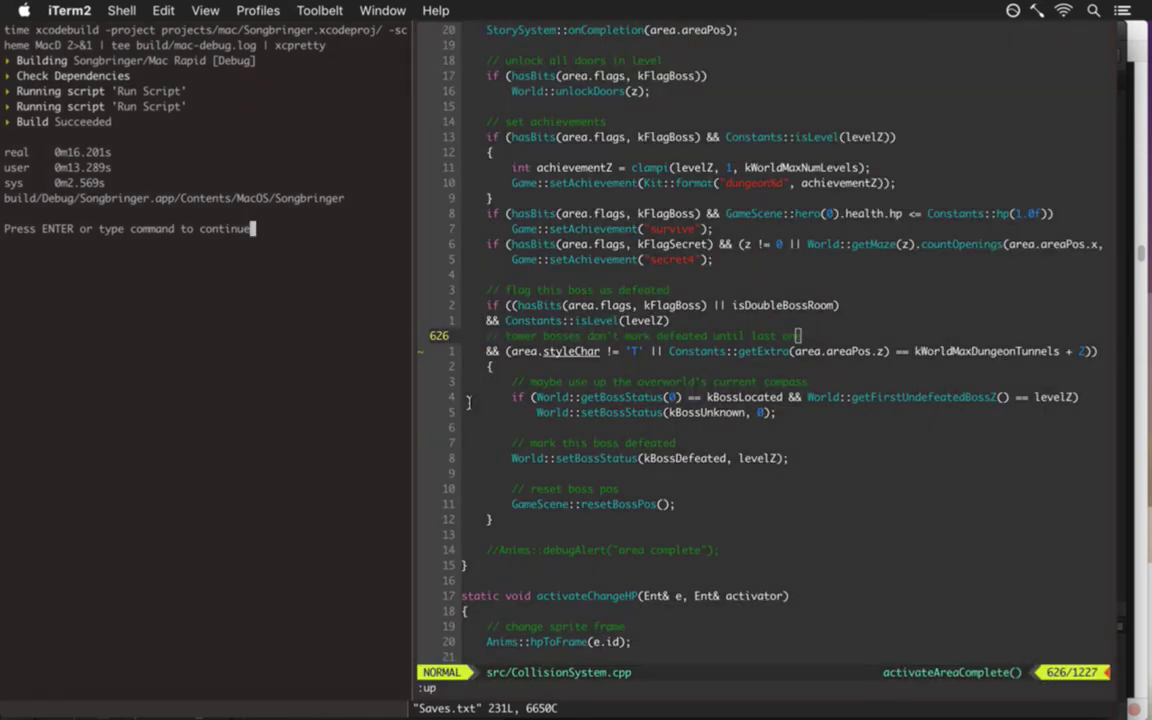
{"action": "key", "text": "Return"}
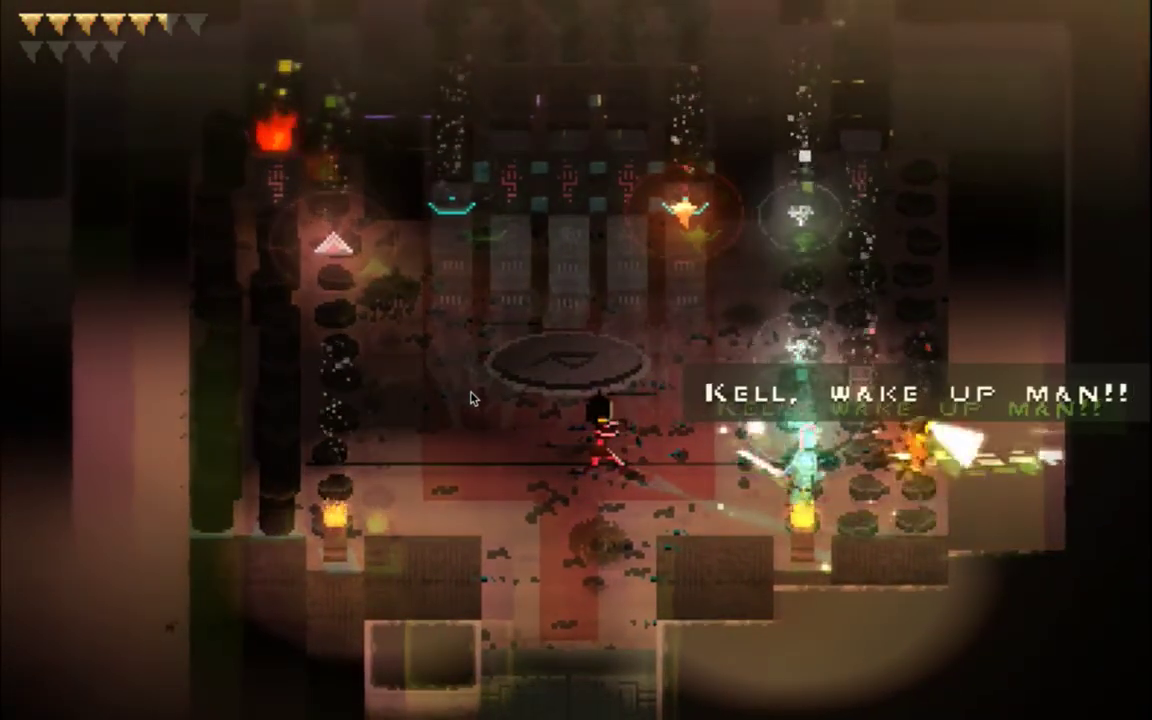
Quit the running game, and open data/foes/Kell.txt in a fresh Vim session.
{"action": "key", "text": "super+q"}
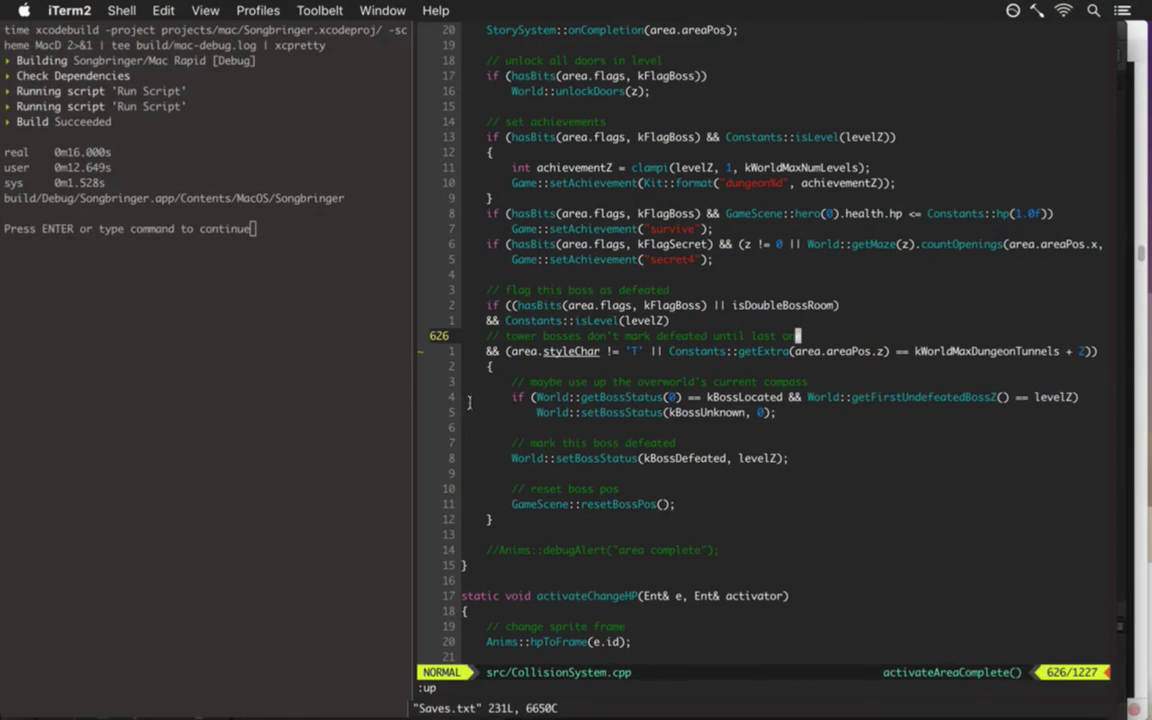
{"action": "key", "text": "Return"}
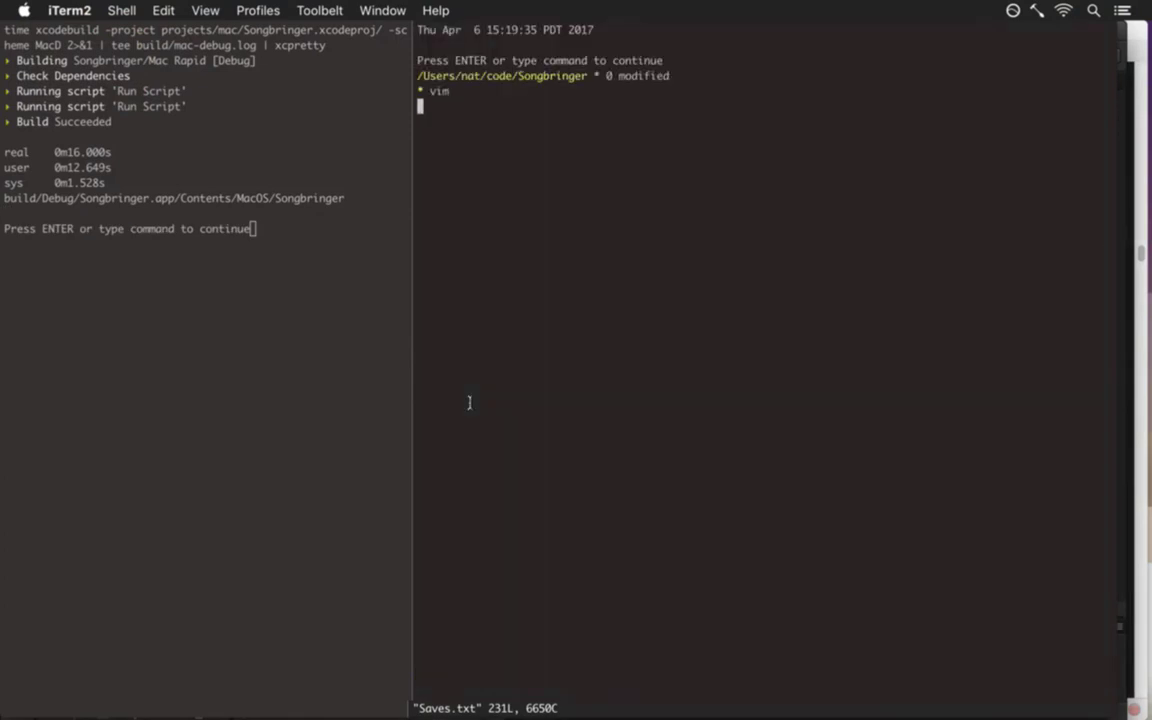
{"action": "key", "text": "g"}
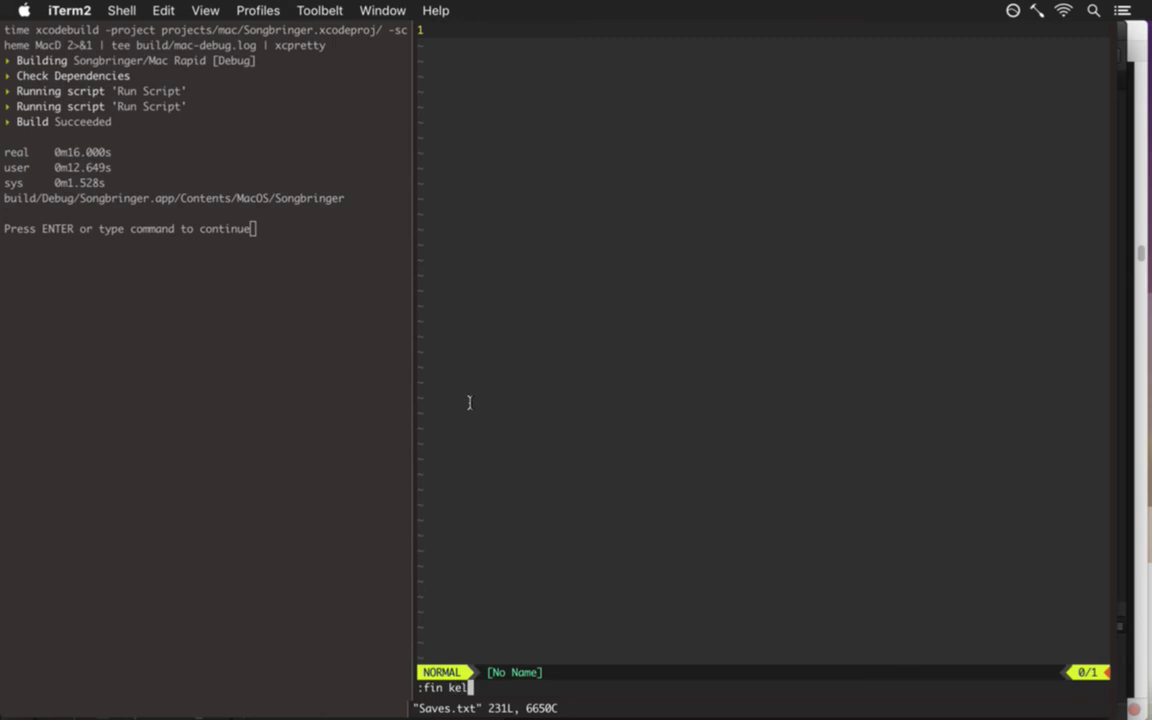
{"action": "key", "text": "Tab"}
{"action": "key", "text": "Return"}
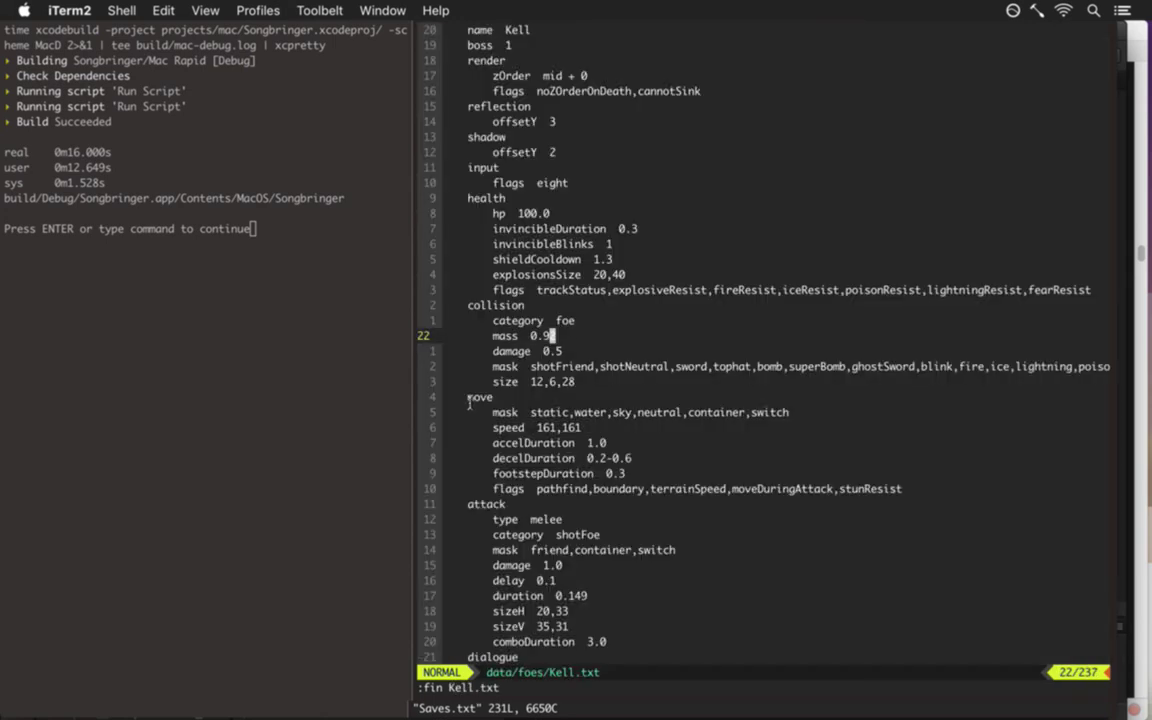
{"action": "scroll", "coordinate": [470, 400], "scroll_direction": "down", "scroll_amount": 3}
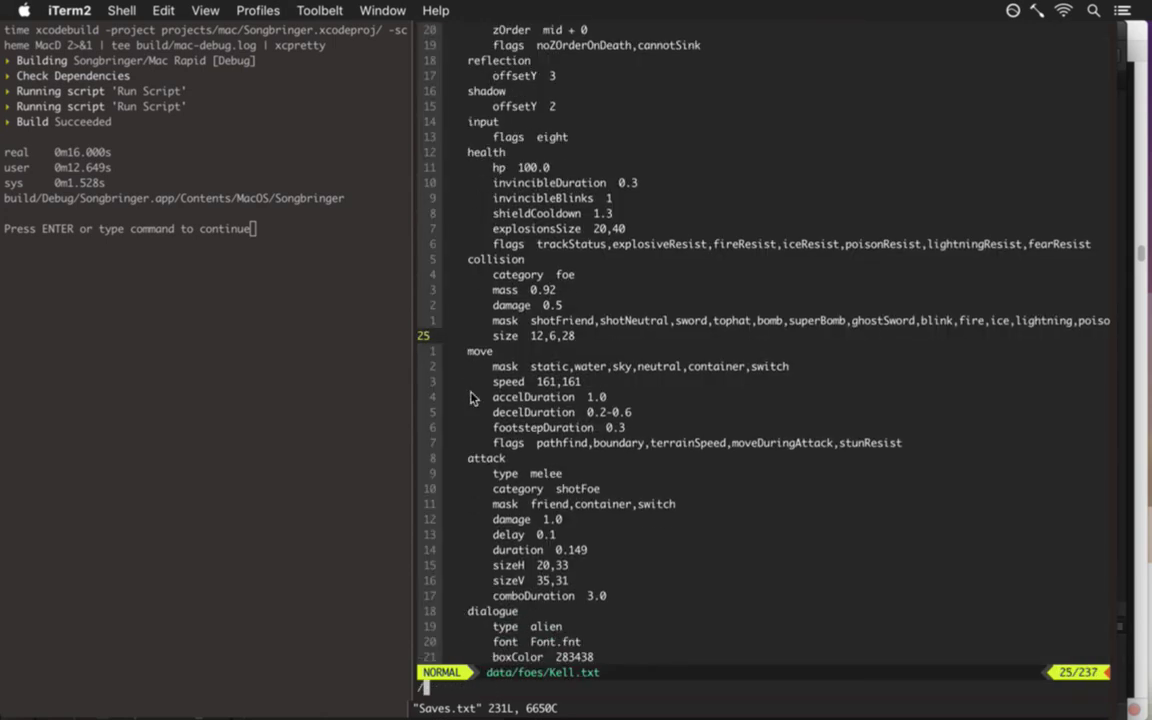